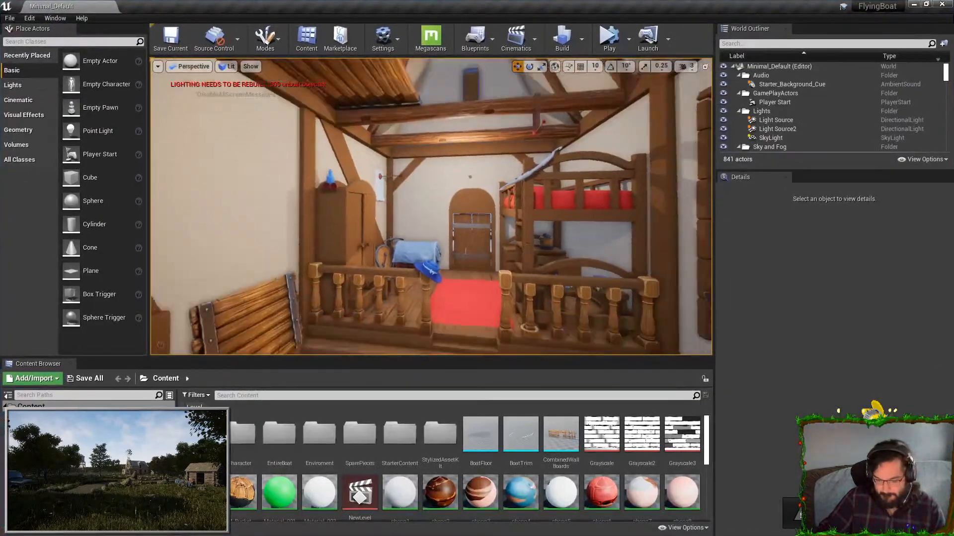
- Select the large chained rock hanging in the boat's hold
right_click_drag(601, 246, 421, 235)
left_click(601, 246)
left_click(513, 251)
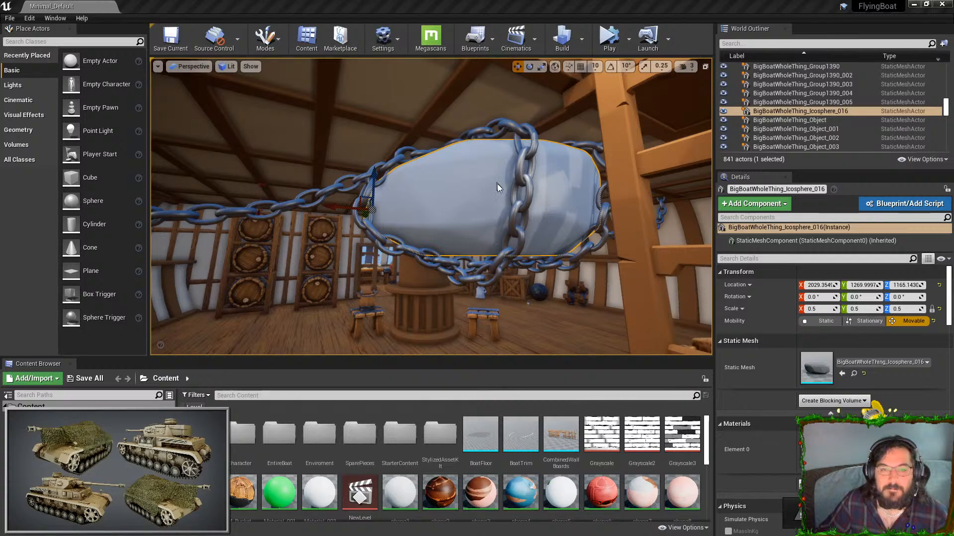
- Switch to Blender and show the boat model in the Layout workspace
key("alt+Tab")
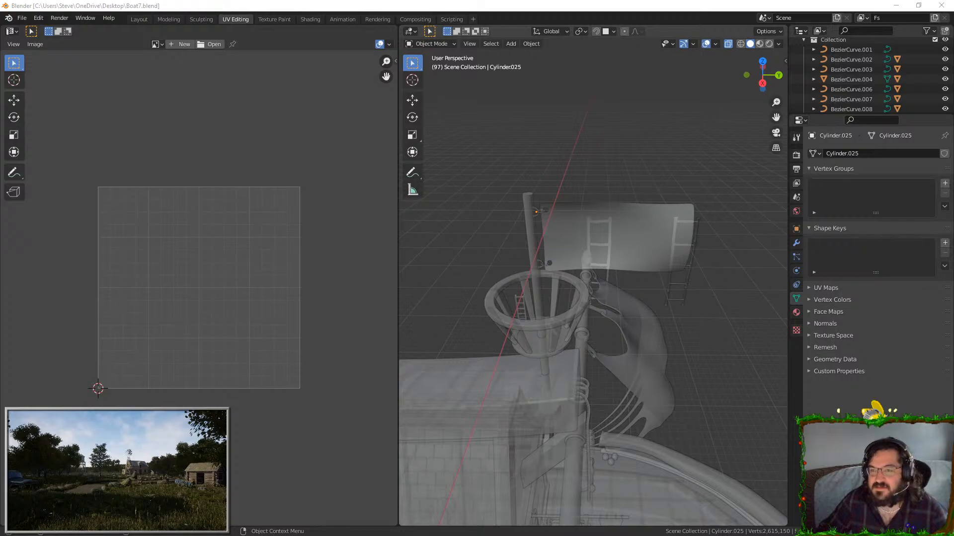
scroll(603, 320, "down", 3)
mouse_move(604, 319)
middle_mouse_down()
mouse_move(654, 202)
mouse_move(522, 423)
mouse_move(613, 238)
mouse_move(577, 310)
mouse_move(592, 321)
middle_mouse_up()
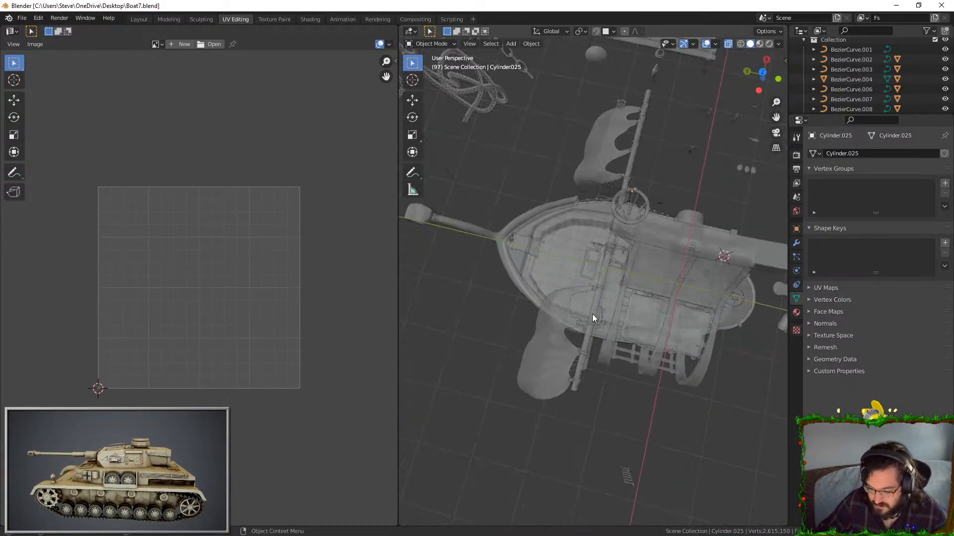
key("ctrl+KP_3")
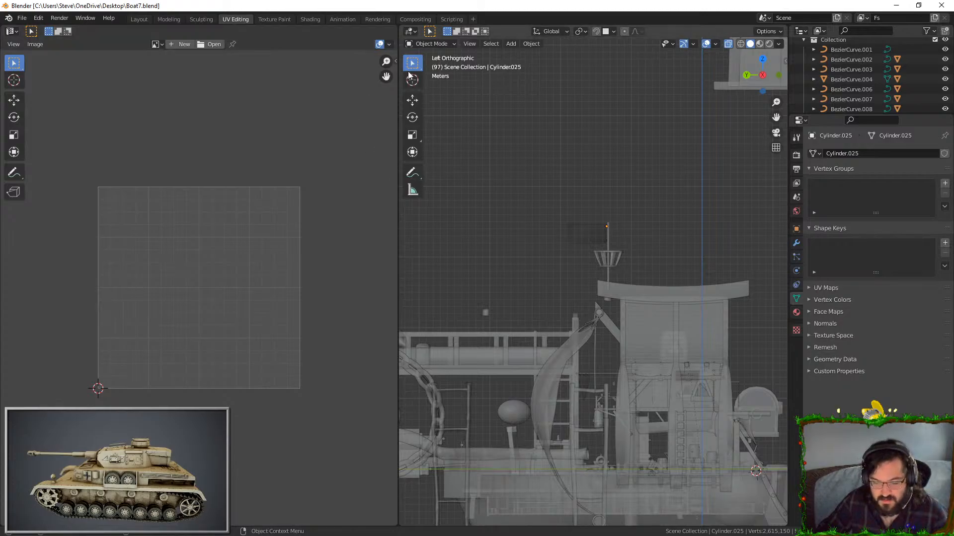
left_click(139, 19)
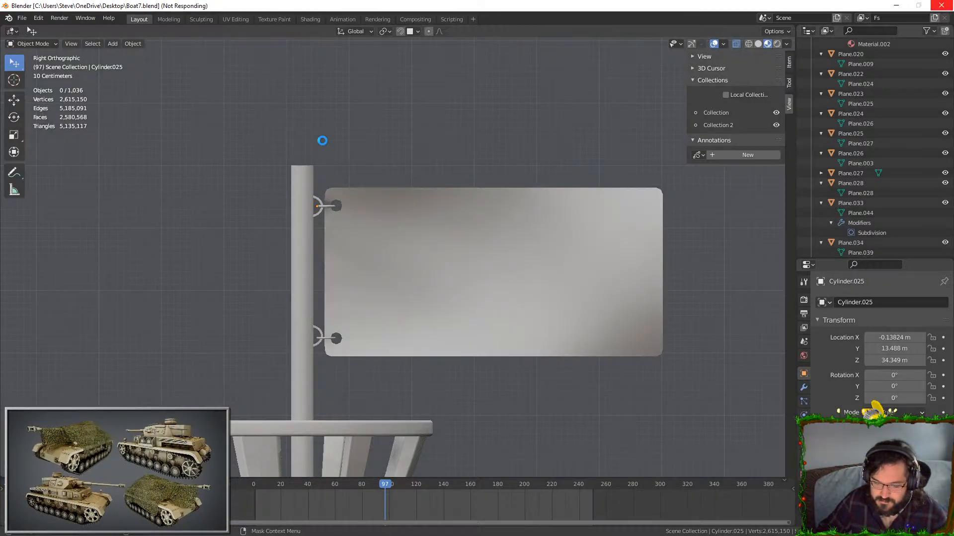
scroll(322, 141, "down", 5)
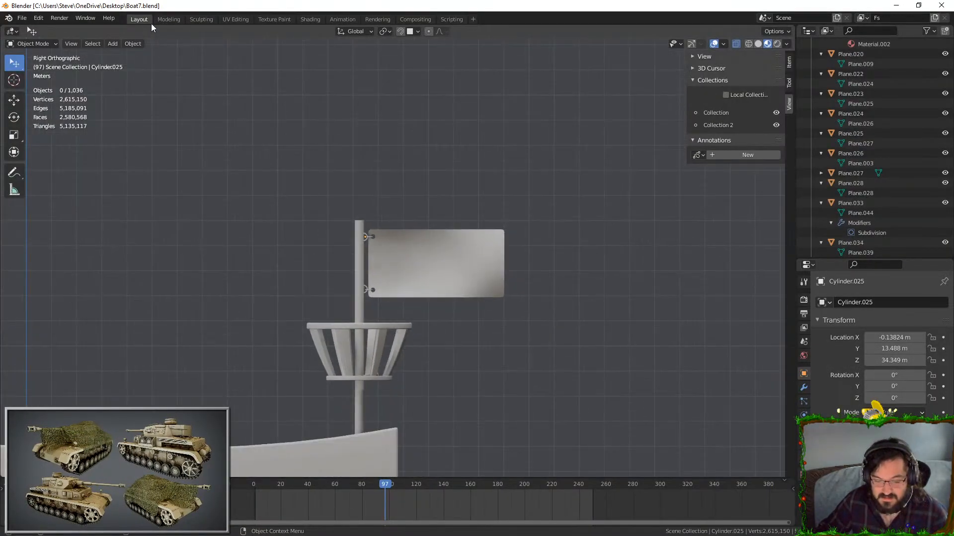
- Show the whole boat in the Modeling workspace with solid shading and X-ray turned off
left_click(166, 19)
scroll(162, 315, "down", 2)
mouse_move(162, 315)
middle_mouse_down()
mouse_move(454, 202)
mouse_move(455, 237)
mouse_move(522, 208)
middle_mouse_up()
left_click(750, 44)
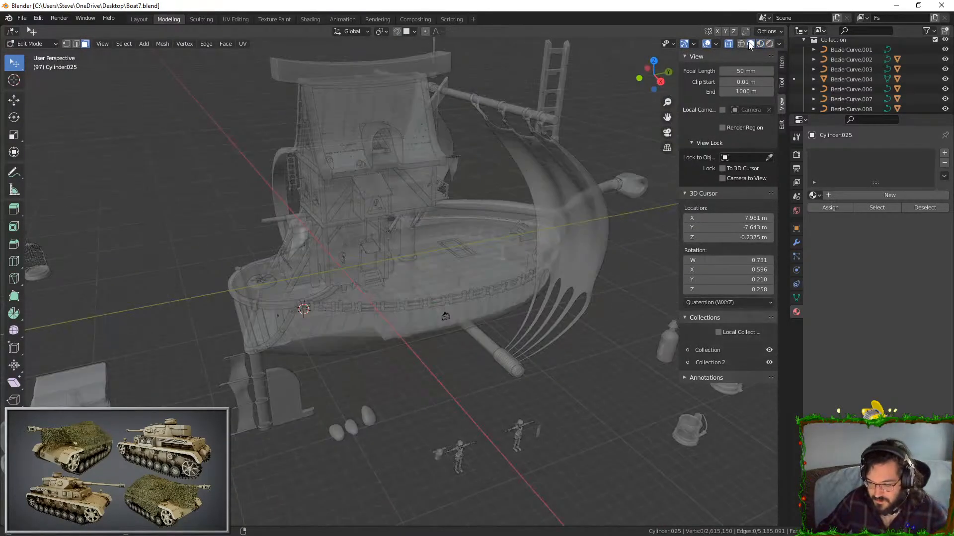
middle_click_drag(437, 188, 422, 184)
left_click(728, 46)
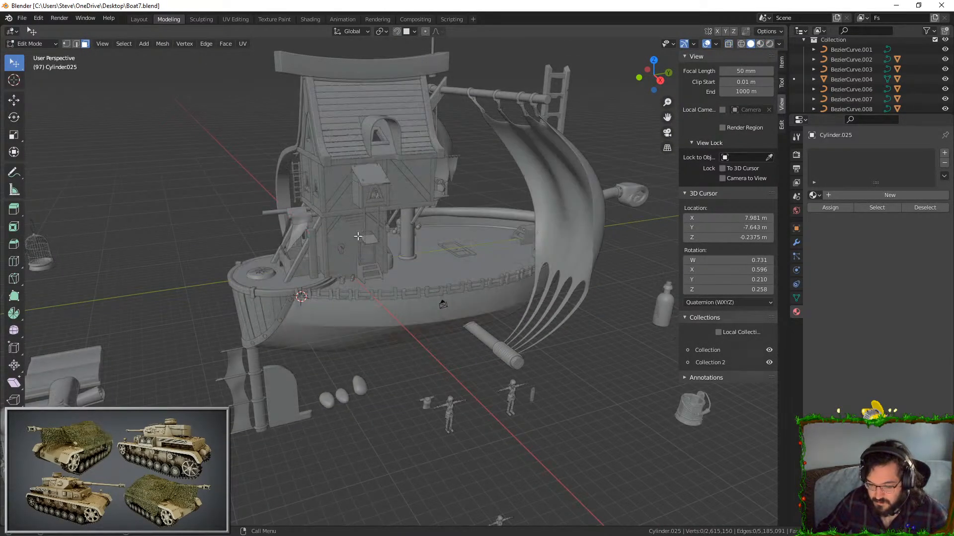
- Fly into the boat's hold and try to select the chained rock while in Edit Mode
key("shift+grave")
key("w")
key("w")
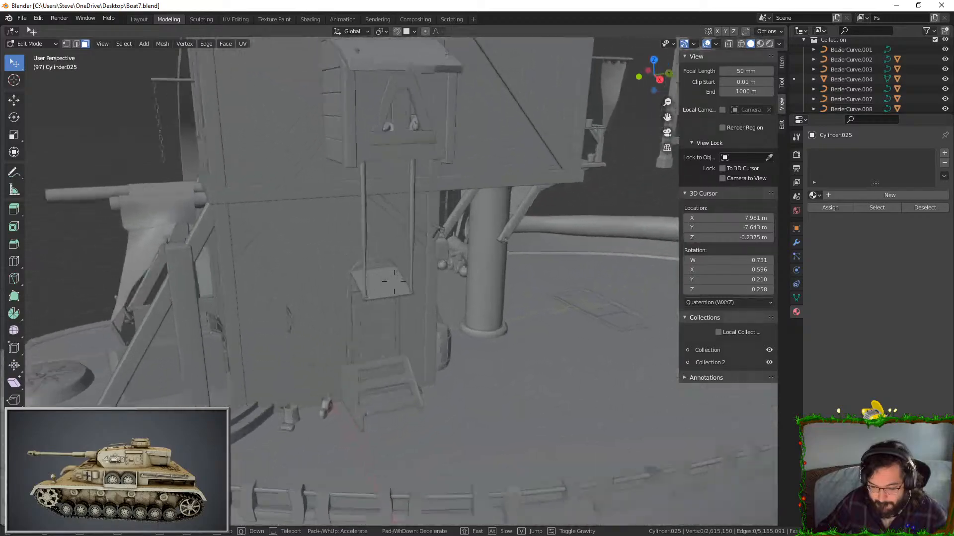
key("w")
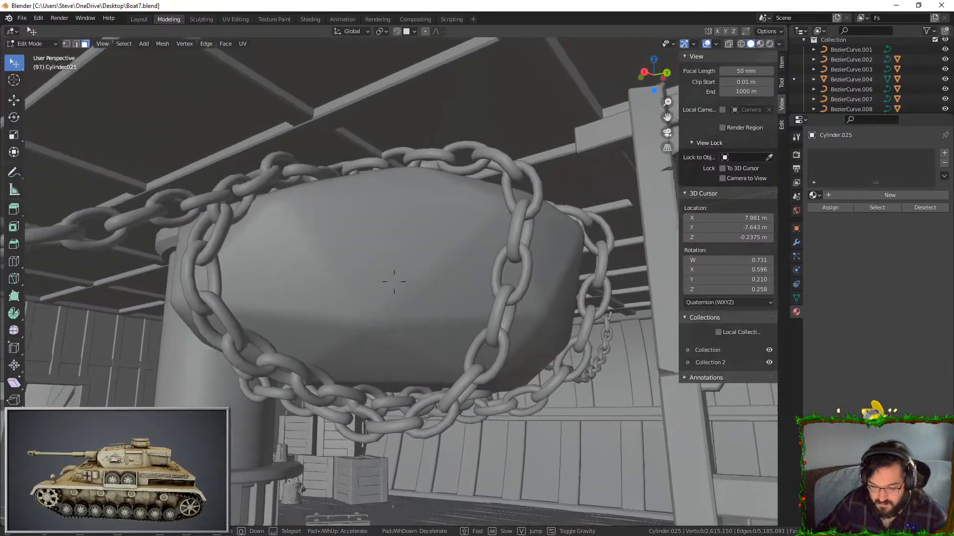
left_click(443, 304)
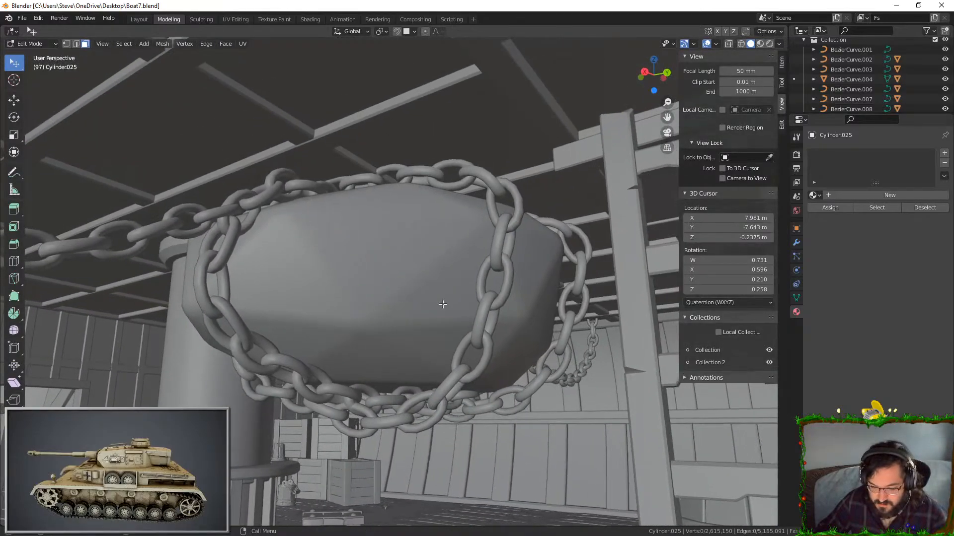
key("shift+grave")
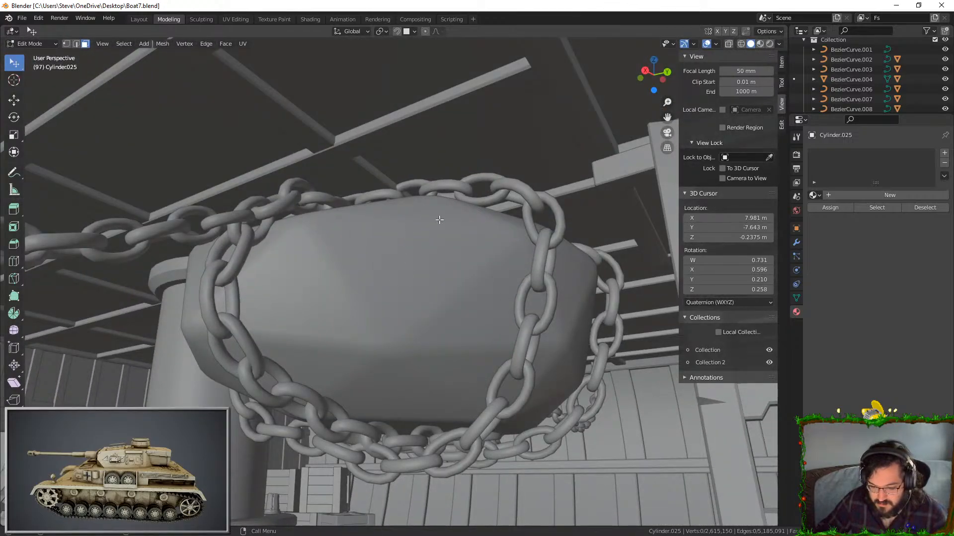
left_click(390, 291)
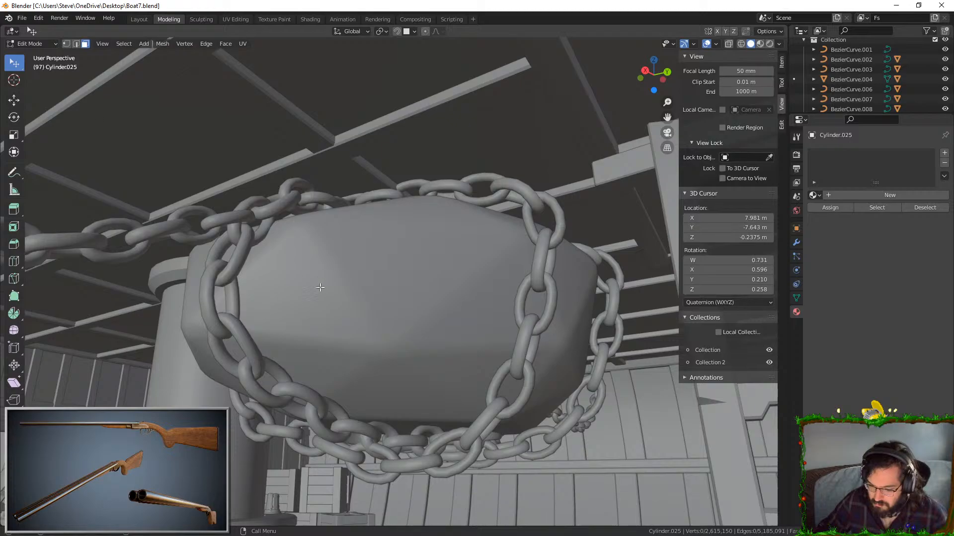
right_click(384, 150)
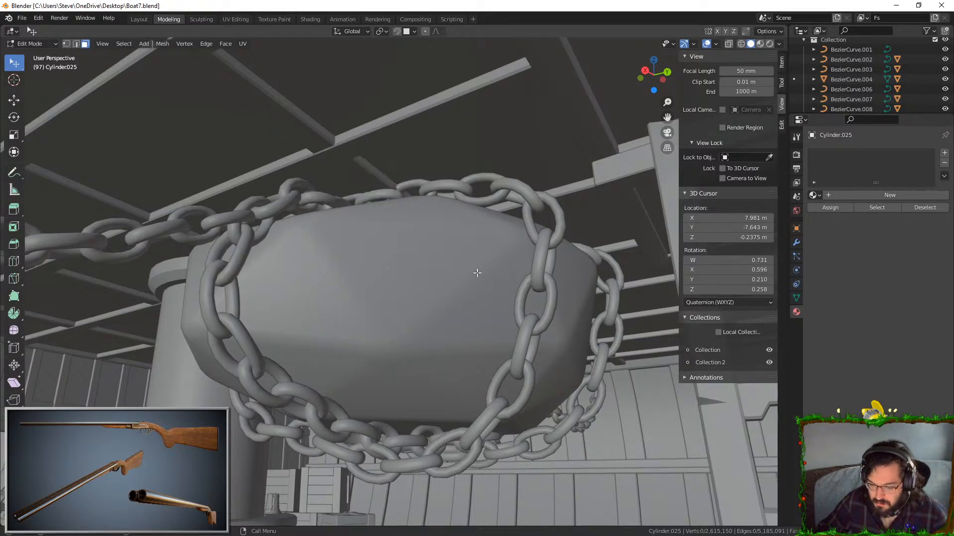
left_click(759, 43)
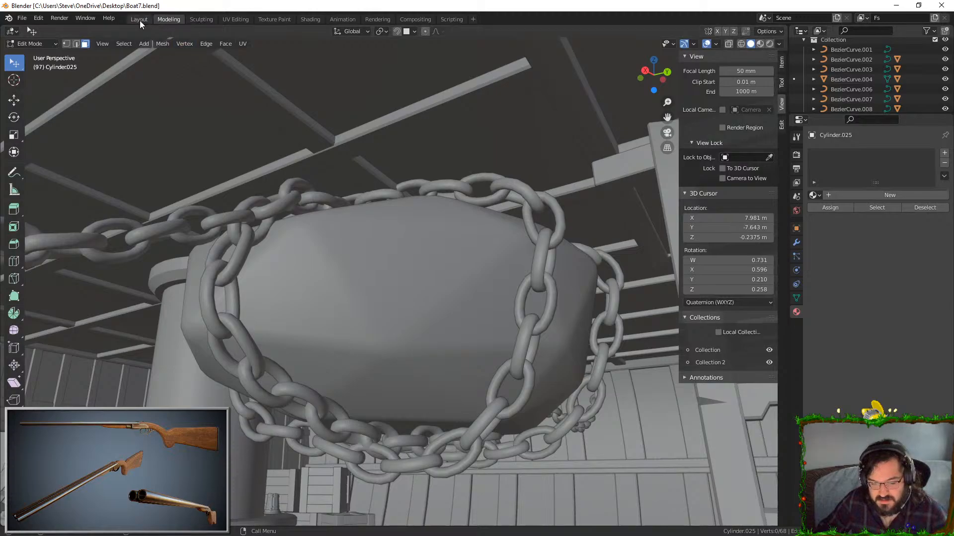
- Return to the Layout workspace, fly into the hold and select the chained rock object
left_click(139, 19)
key("shift+grave")
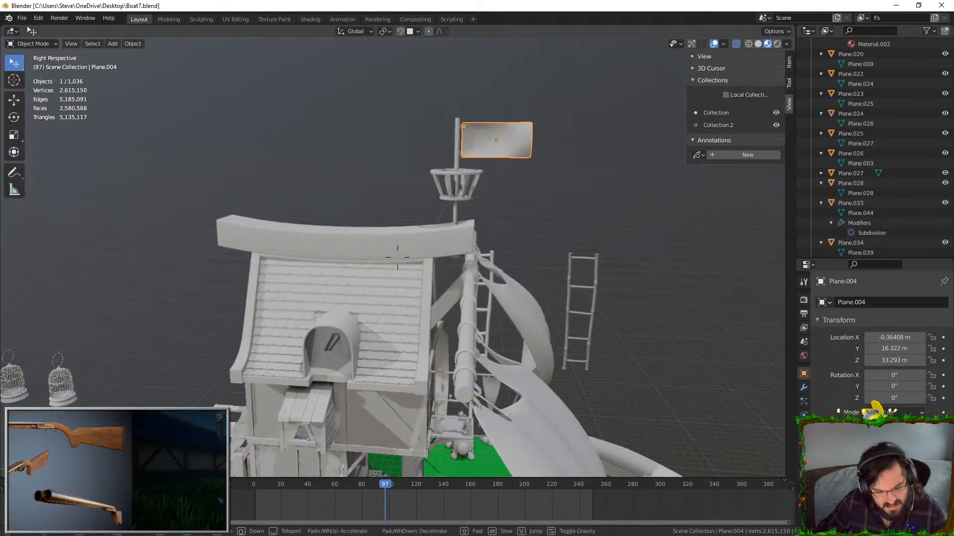
key("w")
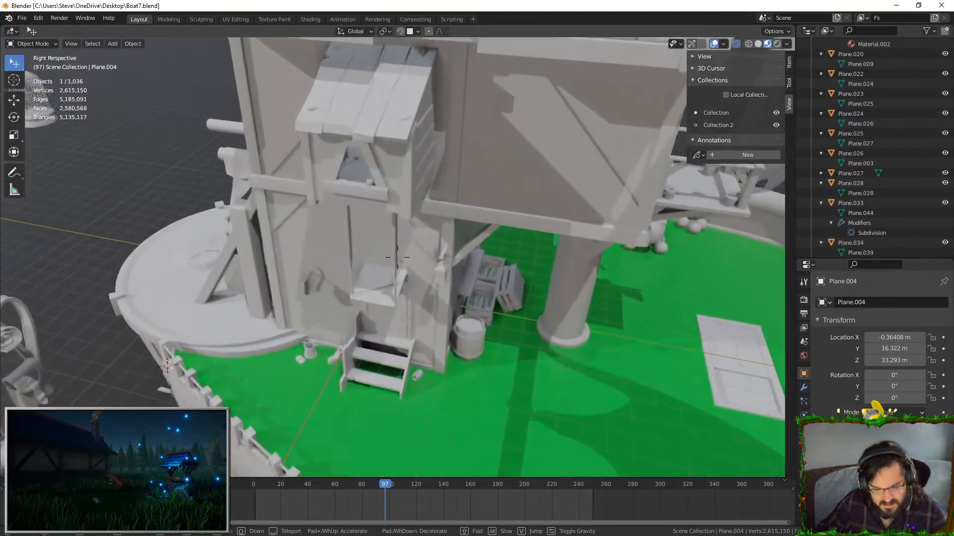
key("s")
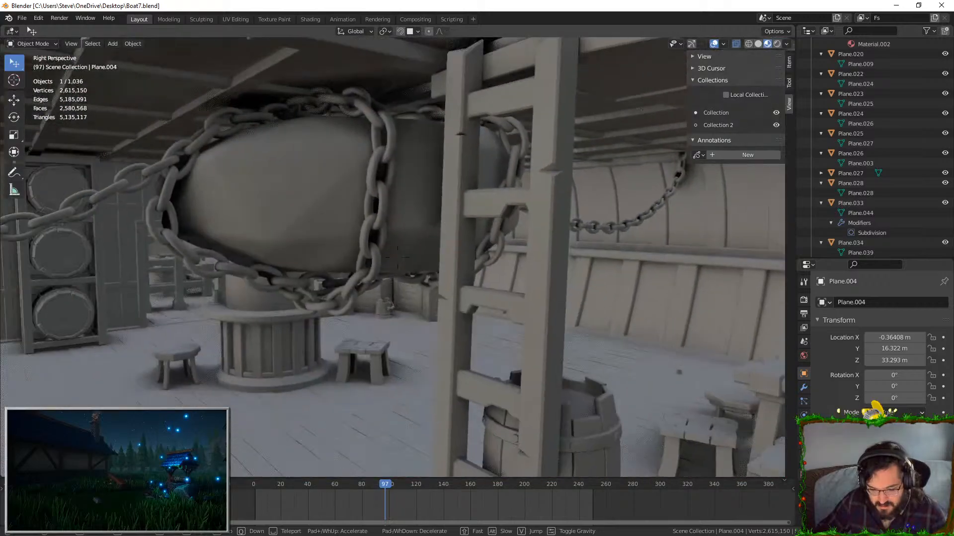
left_click(398, 257)
left_click(391, 223)
- Inspect the chained rock's full mesh in Edit Mode and return to Object Mode
key("g")
right_click(249, 238)
key("Tab")
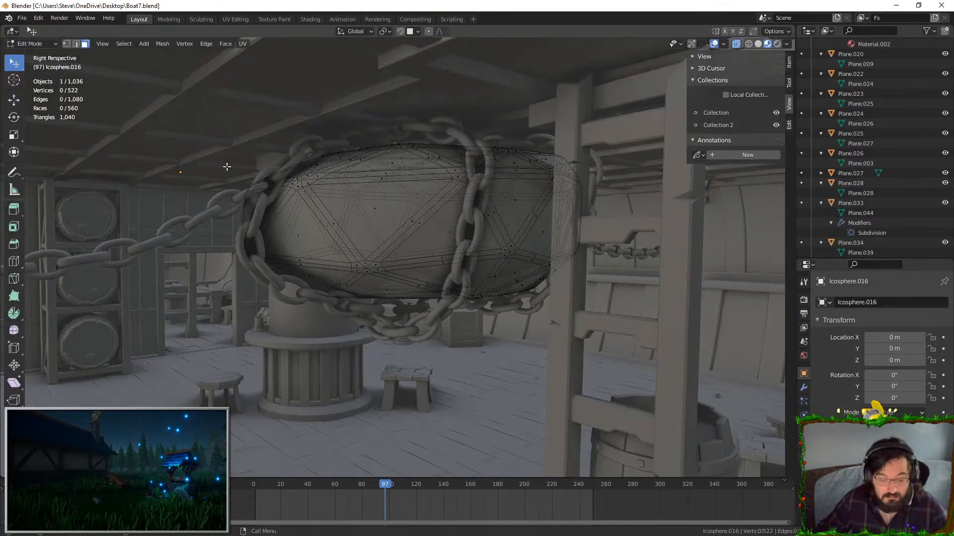
key("a")
key("Tab")
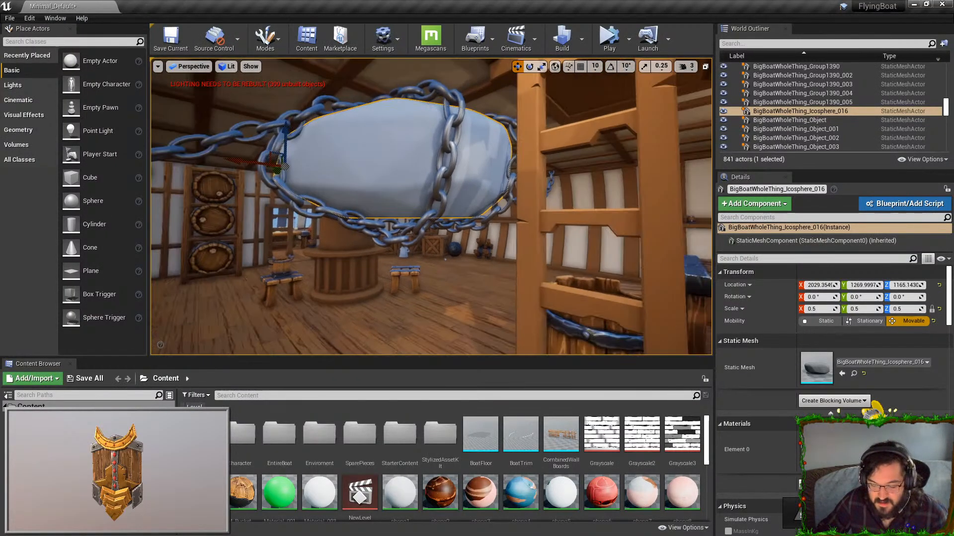
- Switch to Unreal Editor and examine the furnished hold around the chained rock in a full-screen viewport
key("F11")
right_click_drag(432, 206, 452, 199)
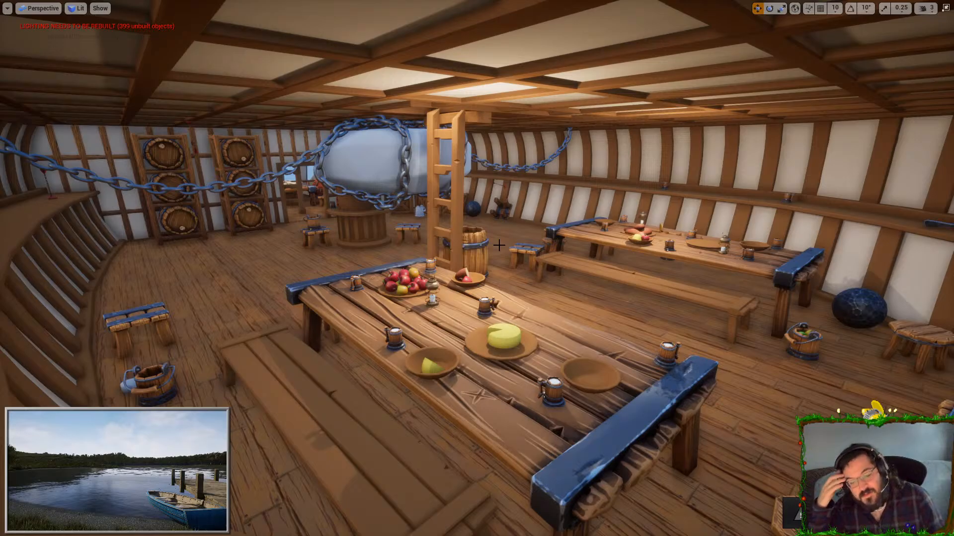
key("w")
right_click_drag(498, 245, 387, 246)
key("w")
right_click_drag(477, 269, 338, 209)
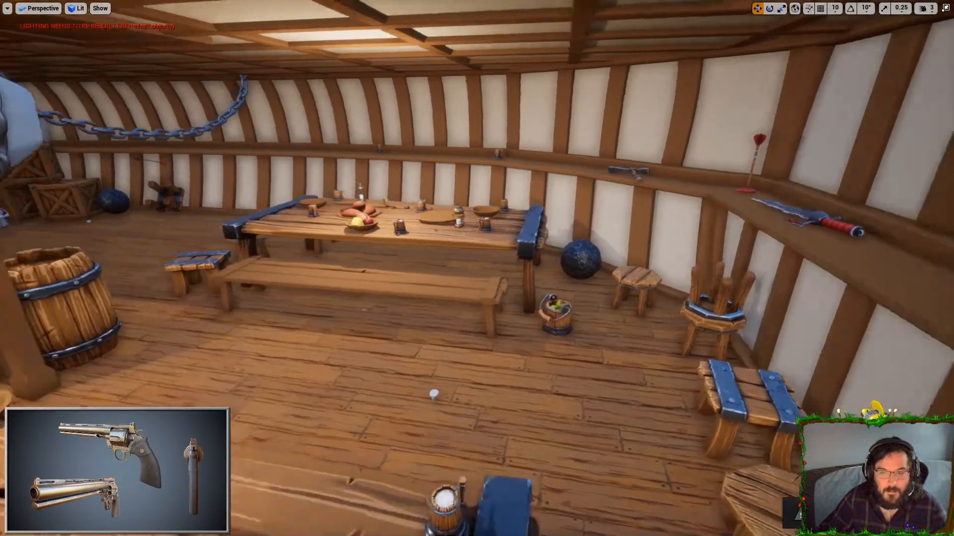
right_click_drag(541, 204, 541, 204)
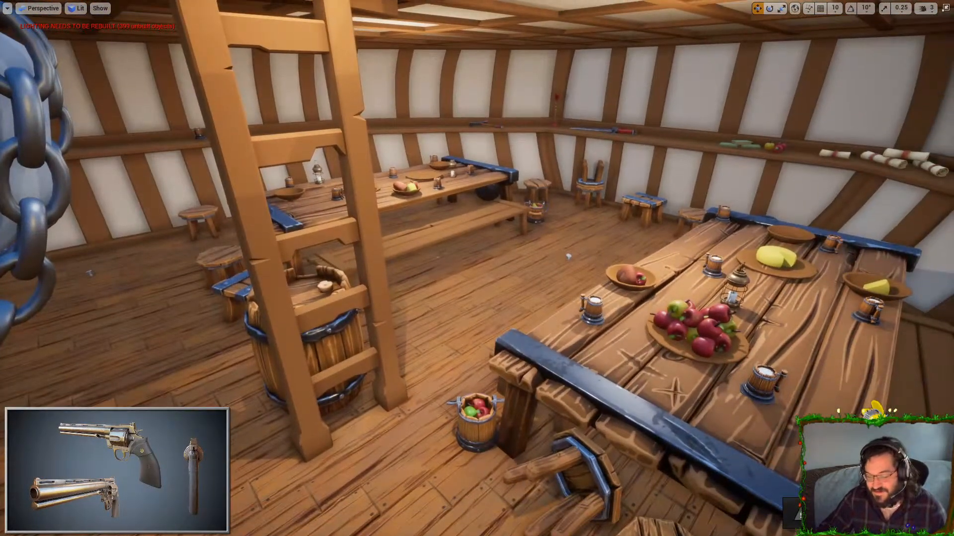
right_click(542, 205)
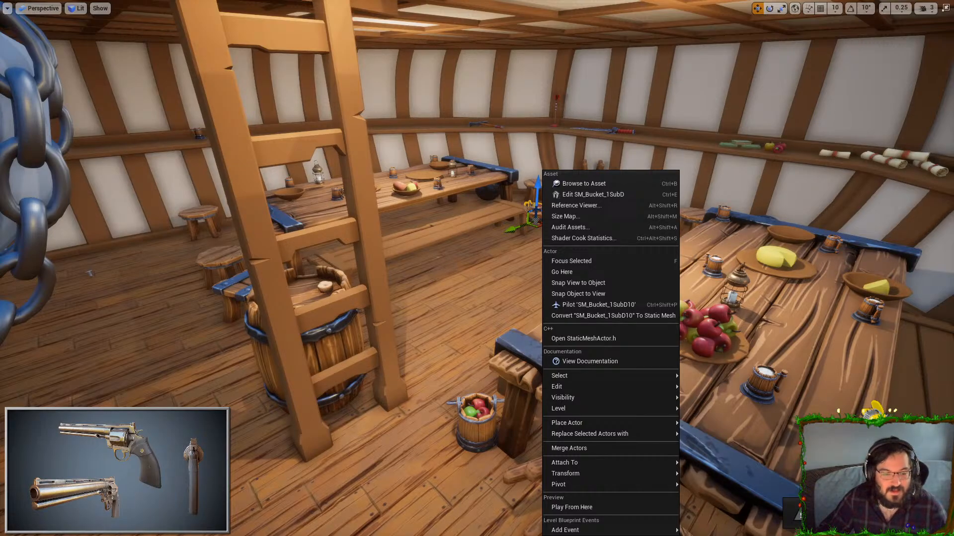
key("Escape")
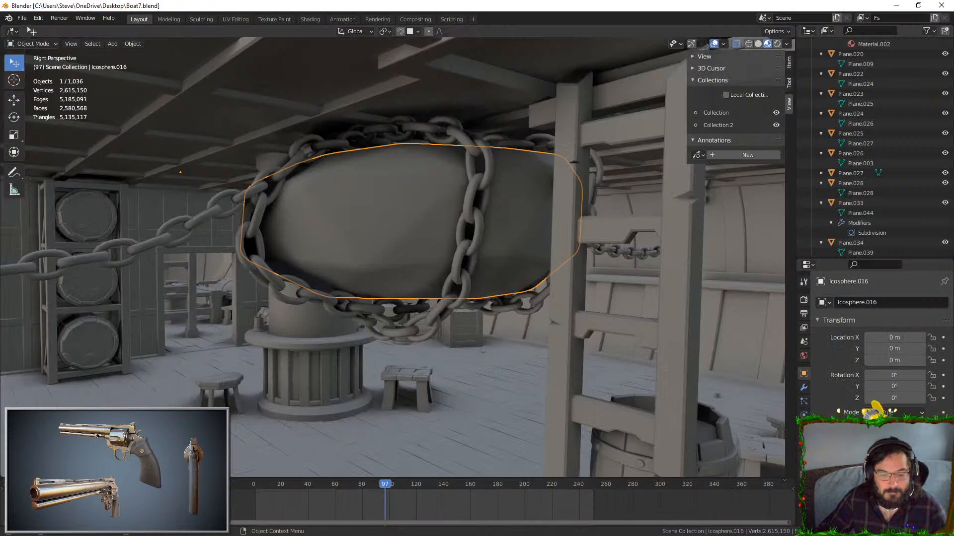
- Switch back to Blender, start an FBX export to the Desktop folder and shrink the file dialog
left_click(21, 18)
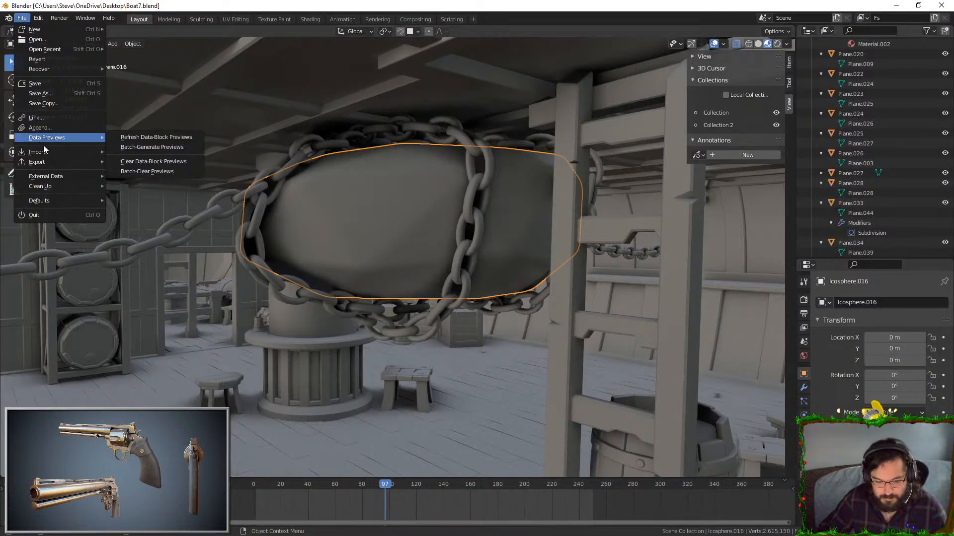
mouse_move(51, 162)
left_click(149, 220)
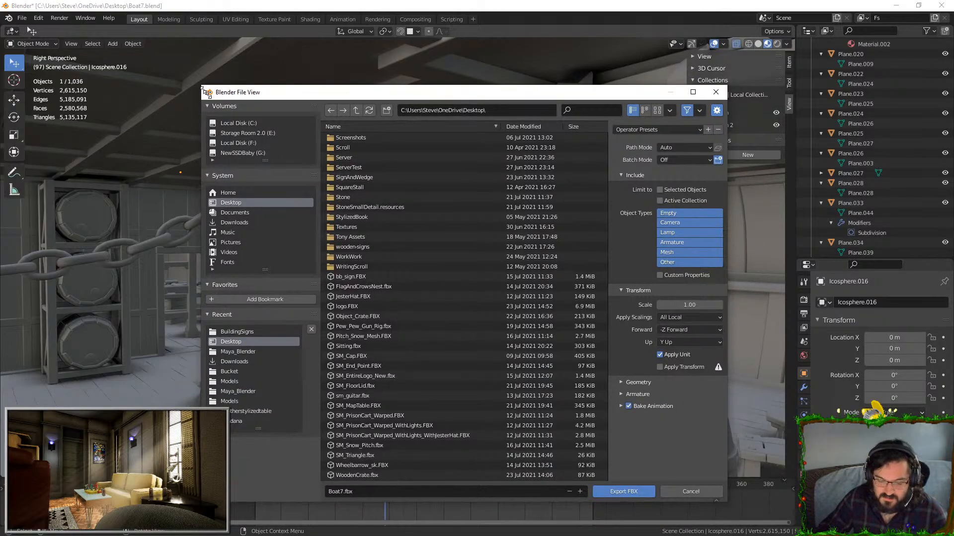
left_click_drag(201, 87, 283, 164)
left_click_drag(346, 166, 149, 48)
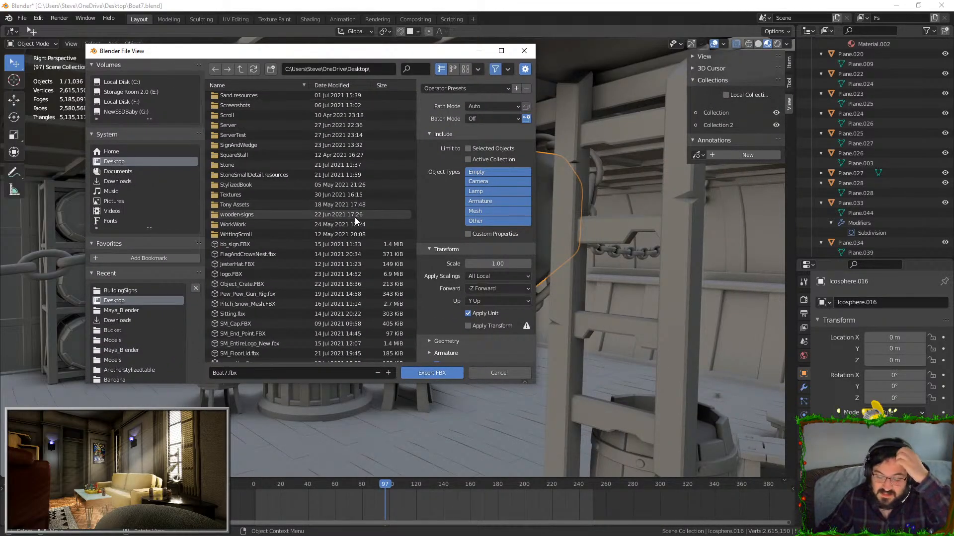
scroll(350, 248, "down", 3)
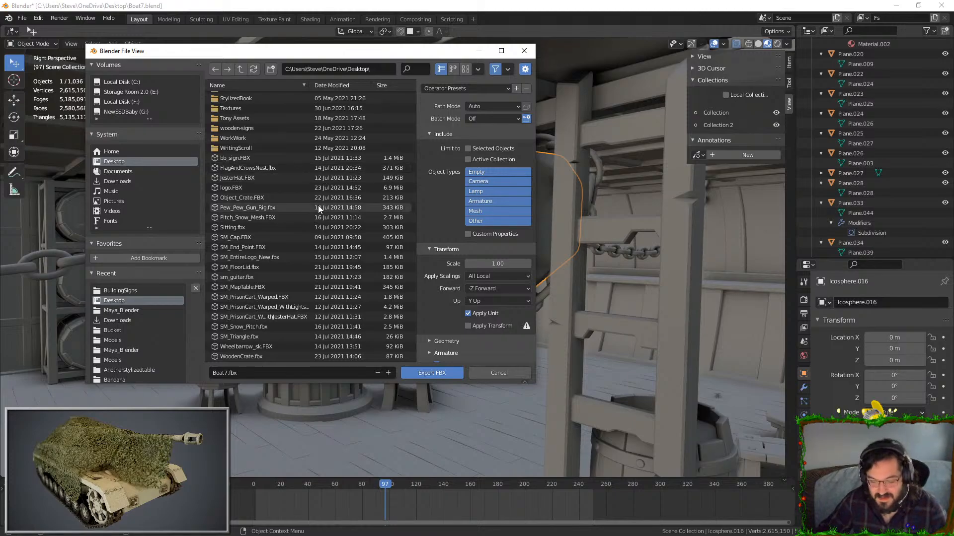
scroll(330, 282, "up", 10)
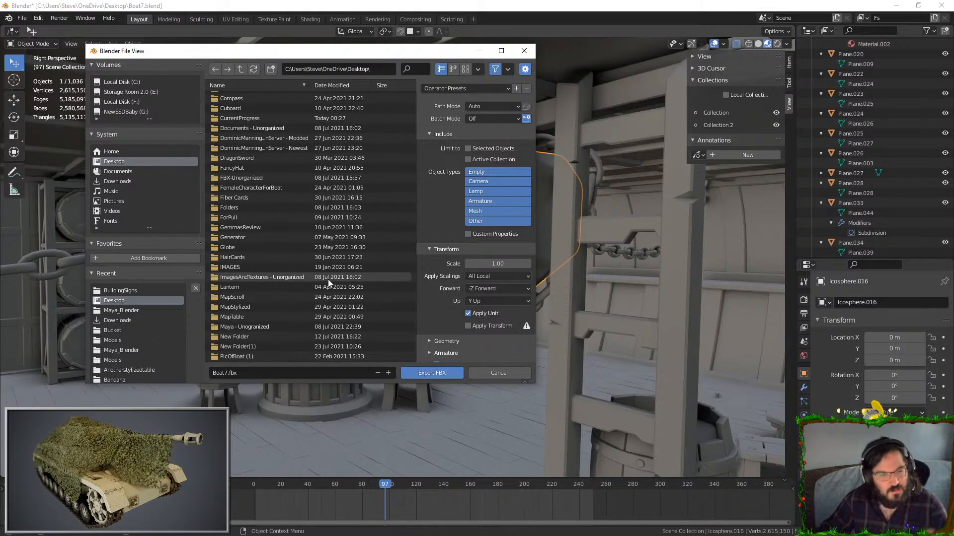
scroll(328, 279, "down", 10)
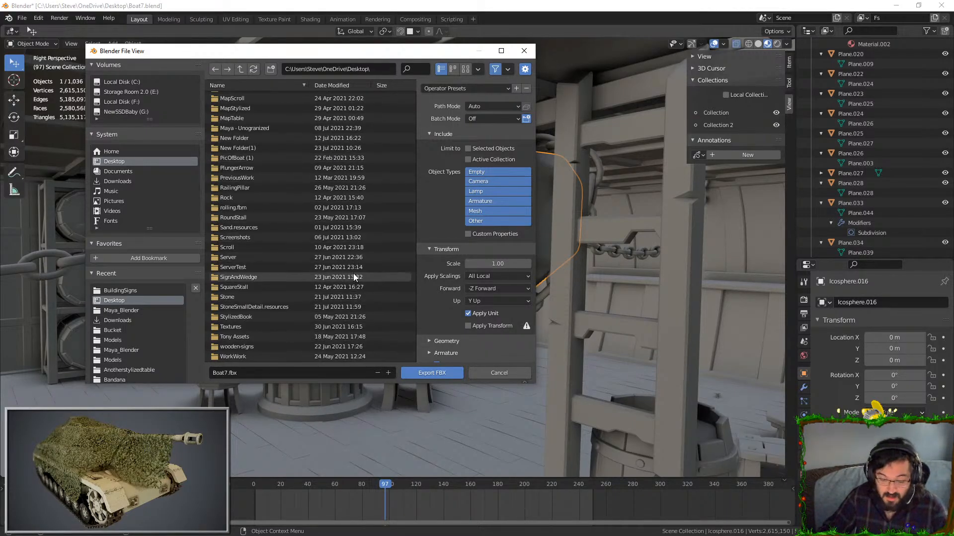
scroll(274, 340, "down", 2)
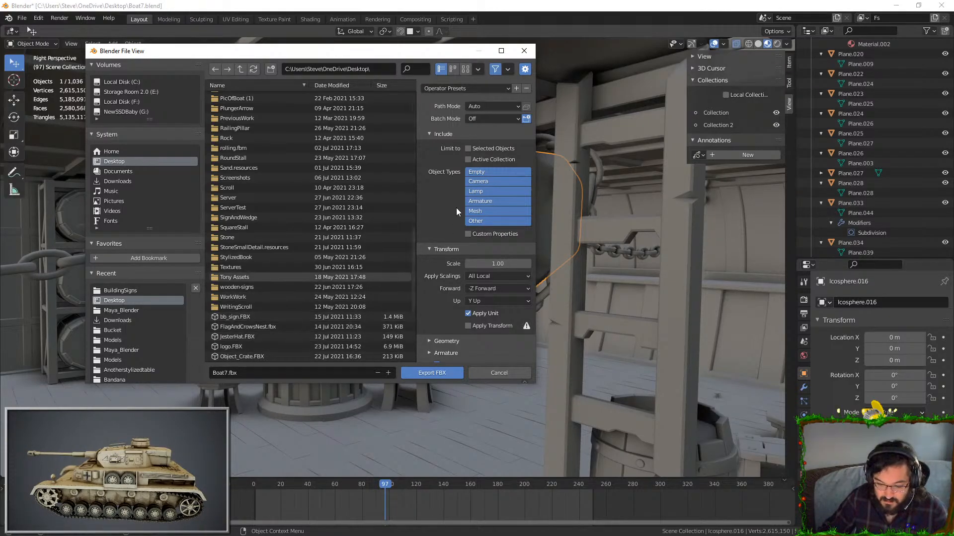
- Limit the FBX export to selected objects and name the file FloatingRock
left_click(477, 149)
left_click(255, 372)
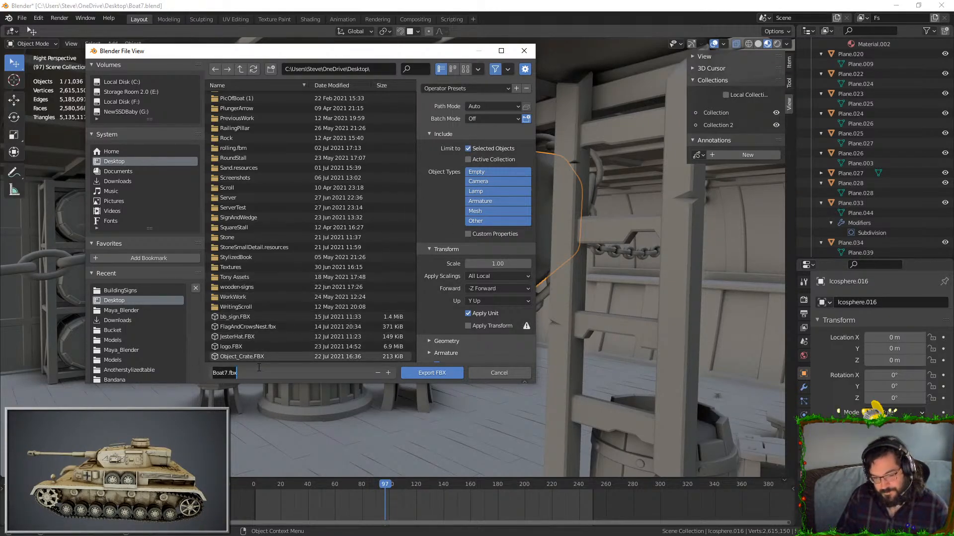
type("Floating")
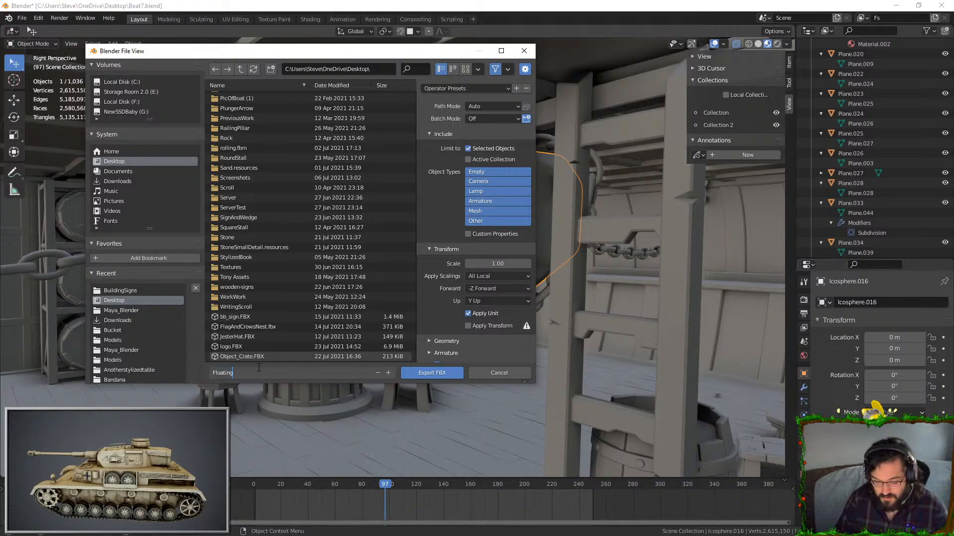
type("Rock")
key("Return")
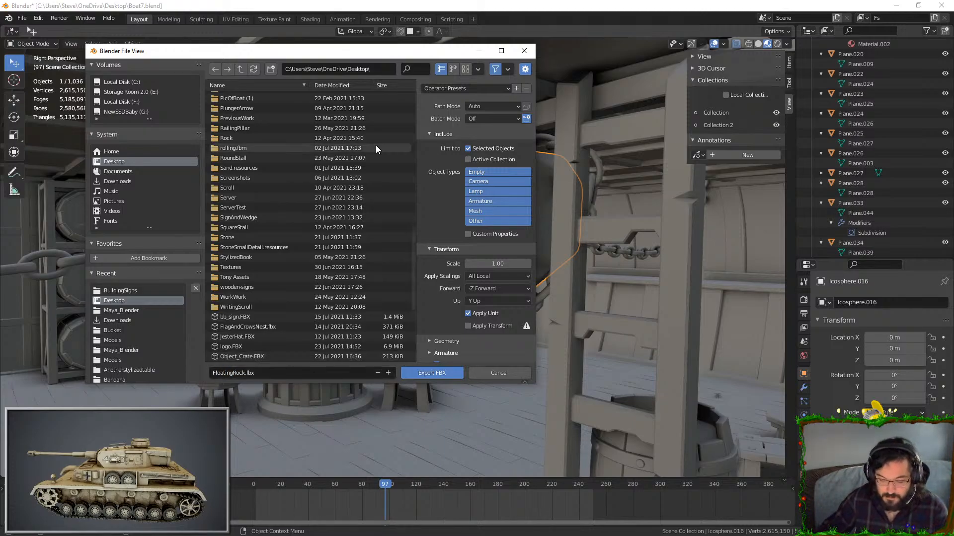
- Create a new folder named FloatingRock on the Desktop from the FBX export dialog
right_click(381, 161)
left_click(356, 251)
type("FloatingRock")
key("Return")
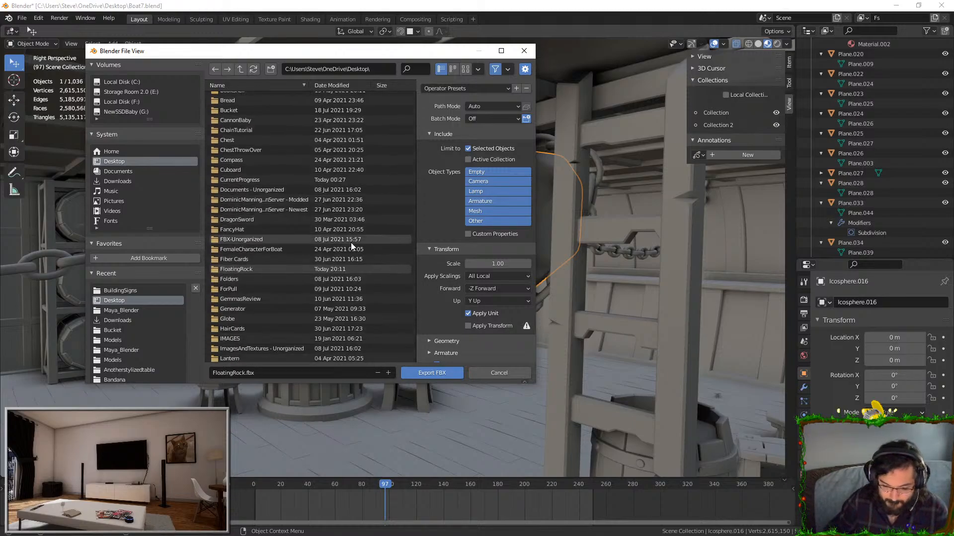
- Export the rock into the FloatingRock folder under the file name SN_FloatingRock.fbx
double_click(237, 217)
left_click(306, 374)
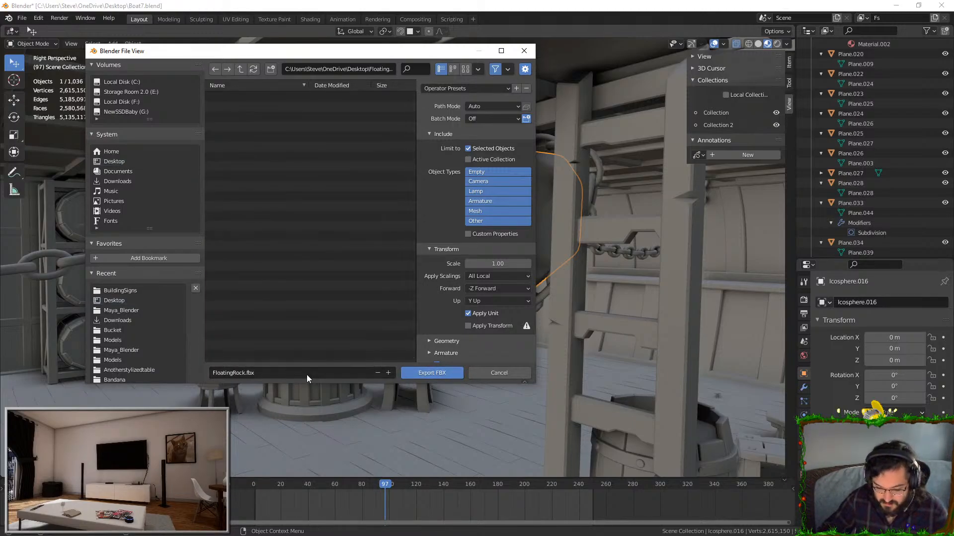
key("Home")
type("SN_")
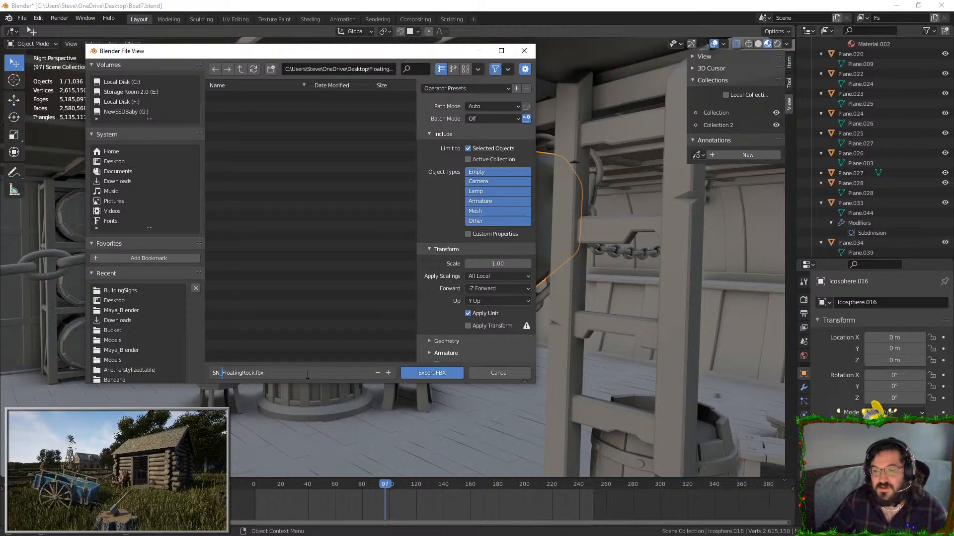
left_click(433, 372)
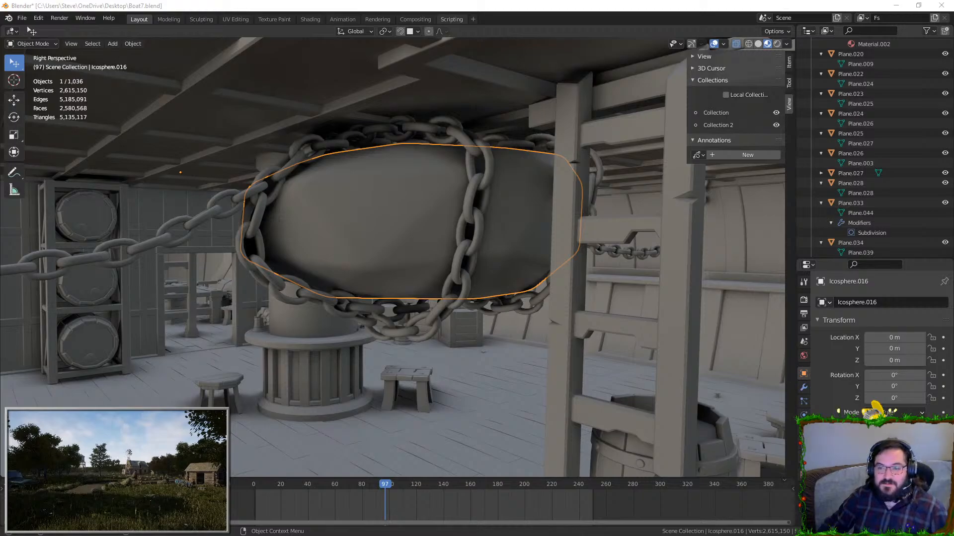
- Switch to Maya LT, select the imported rock mesh and show it in the four-view layout with the tool settings collapsed
left_click_drag(434, 0, 493, 1)
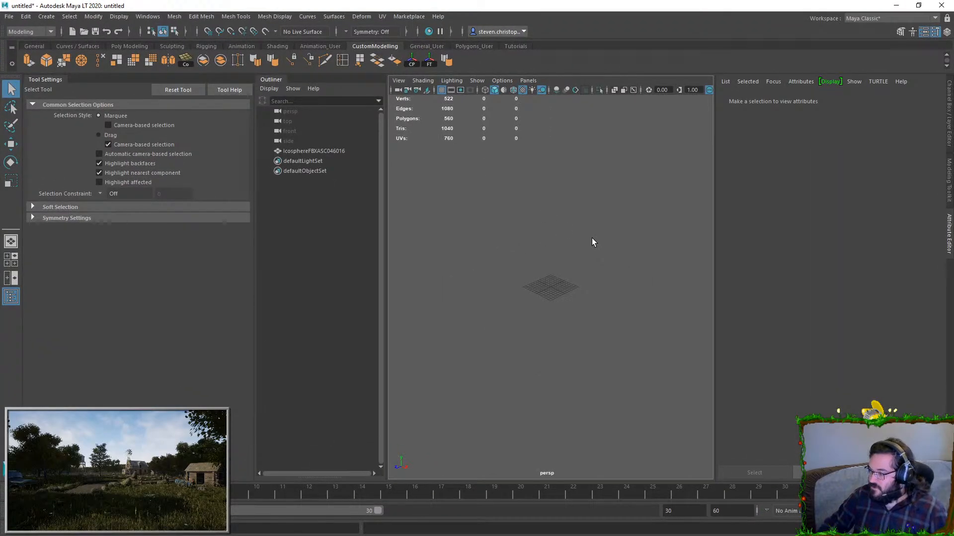
right_click_drag(591, 238, 553, 203, "alt")
left_click(687, 238)
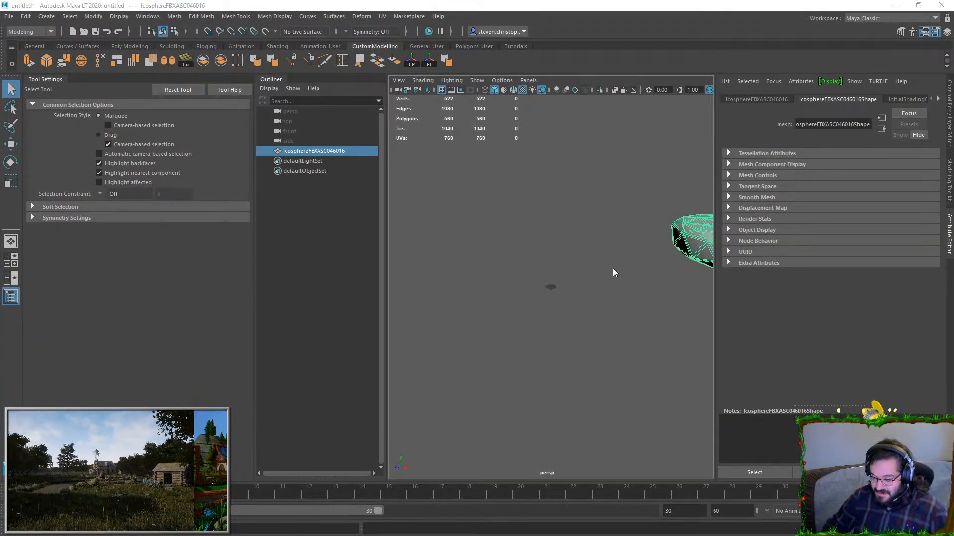
key("space")
right_click_drag(512, 201, 418, 122, "alt")
double_click(36, 80)
scroll(334, 200, "down", 3)
scroll(330, 198, "up", 2)
middle_click_drag(317, 140, 322, 132, "alt")
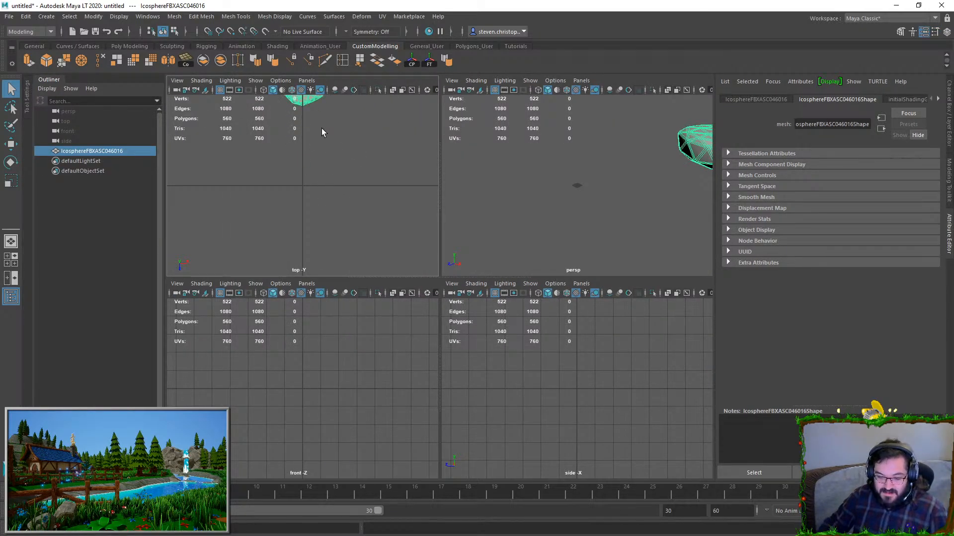
- Center the rock's pivot and move the rock to the world origin in the top view
key("w")
scroll(301, 149, "down", 2)
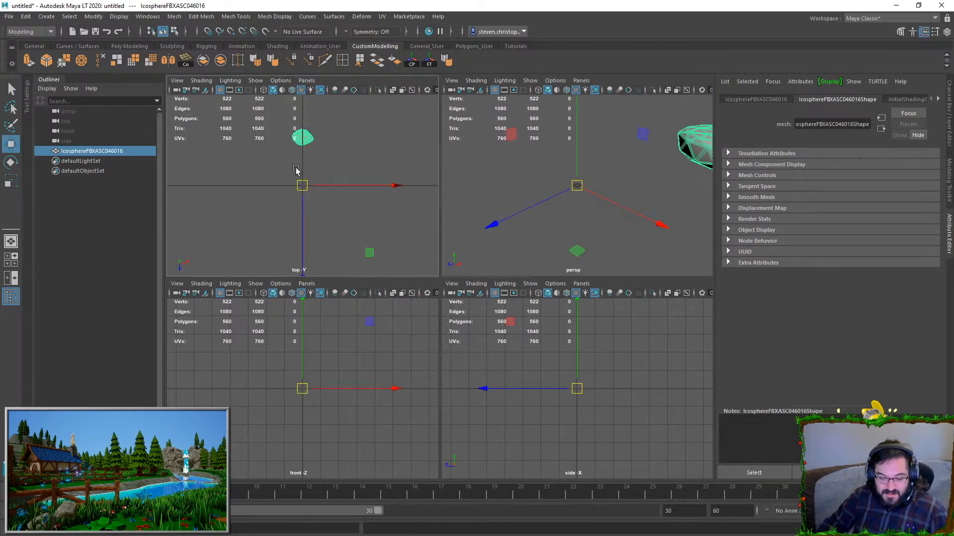
left_click(95, 18)
left_click(114, 91)
left_click_drag(298, 163, 309, 211)
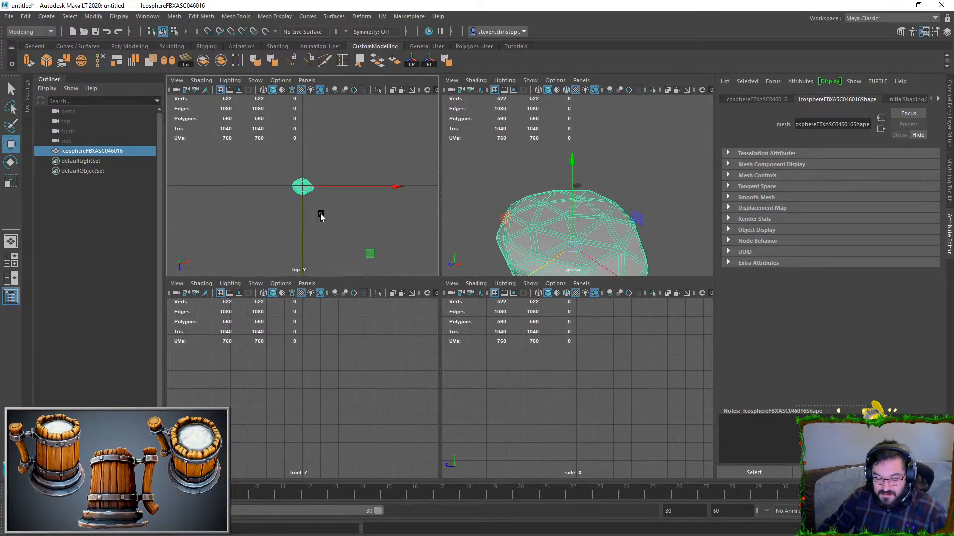
- Move the rock vertically in the perspective view to bring it near the ground grid
scroll(664, 201, "down", 4)
left_click_drag(574, 162, 578, 119)
left_click_drag(587, 228, 598, 188, "alt")
scroll(598, 189, "up", 5)
key("e")
key("r")
left_click_drag(572, 131, 422, 157)
key("w")
left_click_drag(576, 107, 566, 243)
- Fine-tune the rock's height in the front view to set its underside on the ground line
right_click_drag(417, 373, 234, 328, "alt")
left_click_drag(311, 312, 309, 311)
right_click_drag(571, 422, 487, 381, "alt")
right_click_drag(378, 358, 315, 342, "alt")
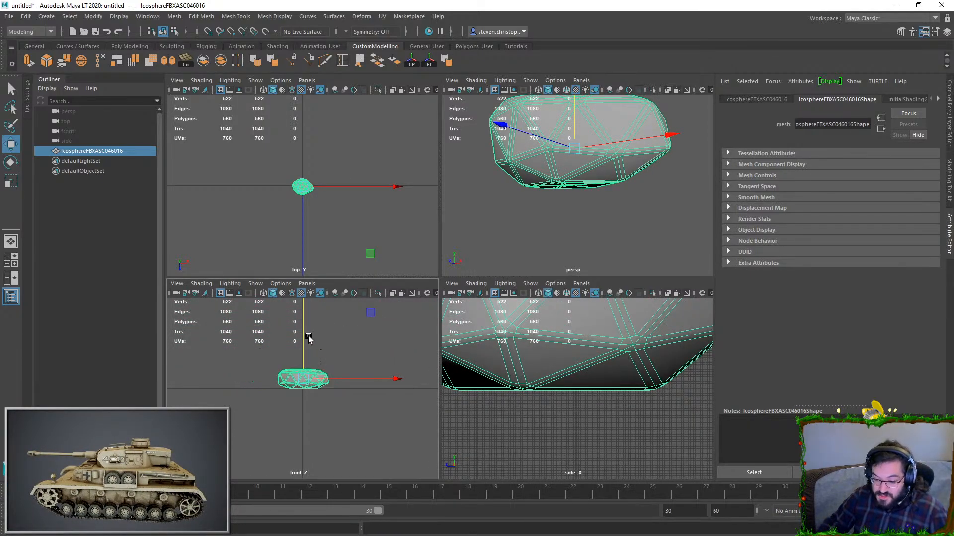
left_click_drag(305, 337, 306, 339)
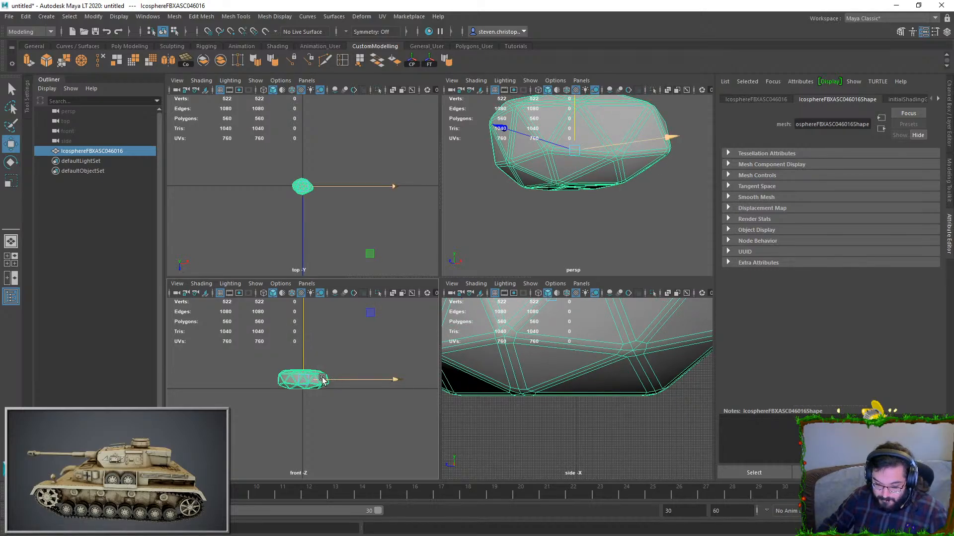
scroll(315, 378, "up", 8)
scroll(312, 376, "up", 4)
scroll(328, 410, "up", 8)
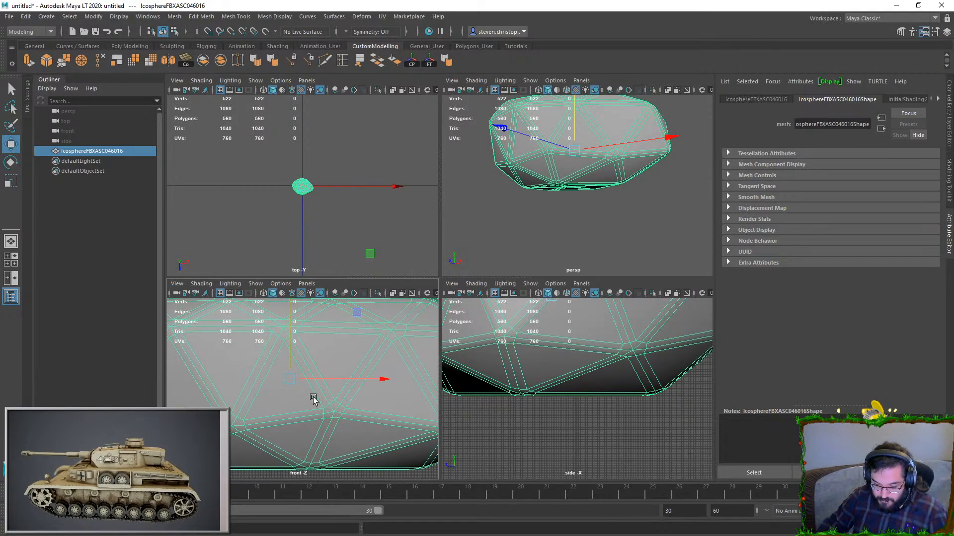
scroll(387, 448, "up", 3)
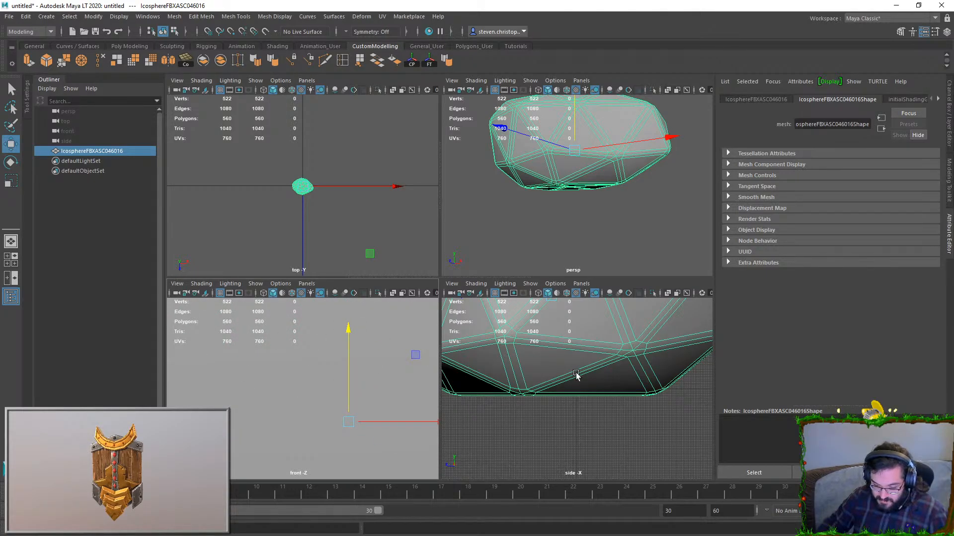
scroll(535, 385, "up", 5)
left_click_drag(347, 330, 362, 266)
- Maximize the perspective view, frame the rock and examine its faceted surface
left_click(550, 195)
key("space")
scroll(596, 258, "down", 6)
left_click_drag(640, 263, 328, 273, "alt")
left_click(432, 269)
key("f")
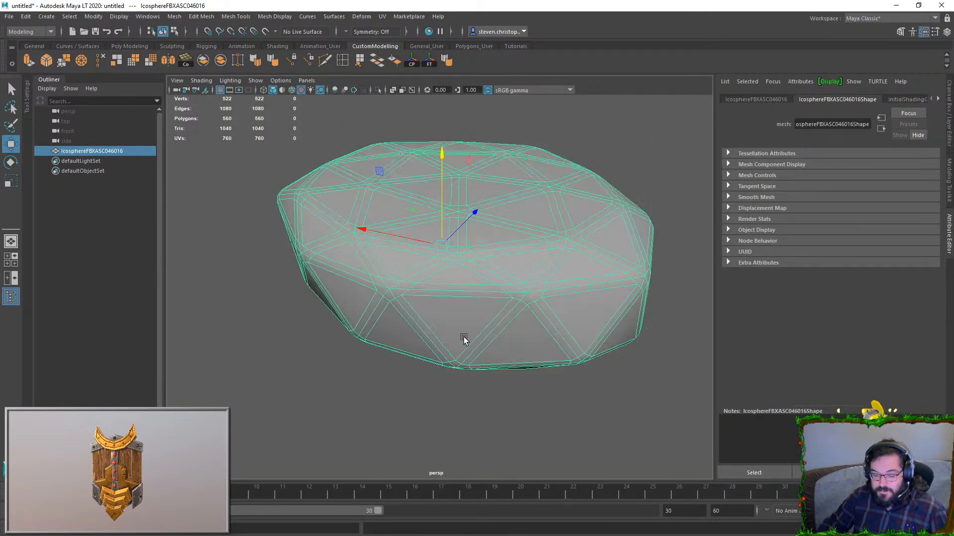
left_click_drag(553, 238, 575, 294, "alt")
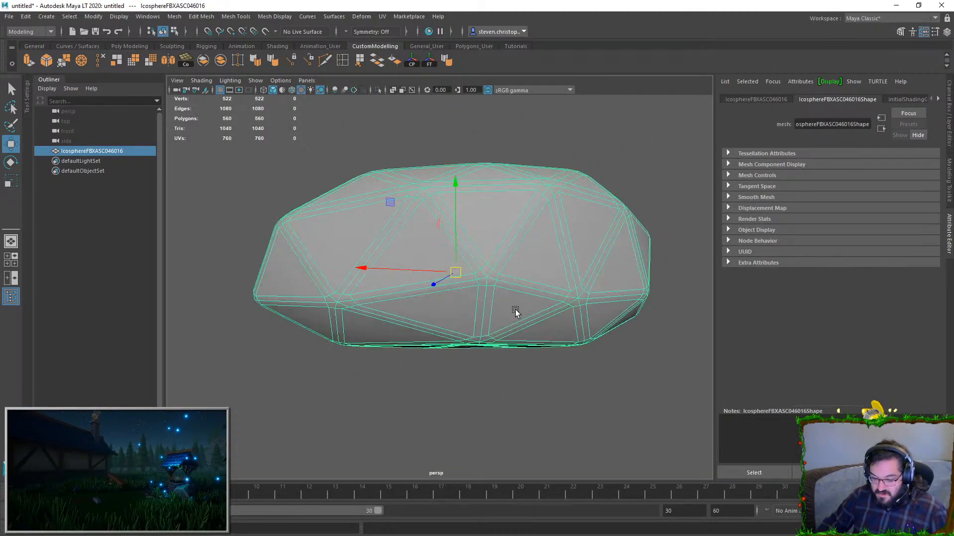
- Open the UV Editor for the rock and unitize its UVs into a separate shell for each face
left_click(382, 16)
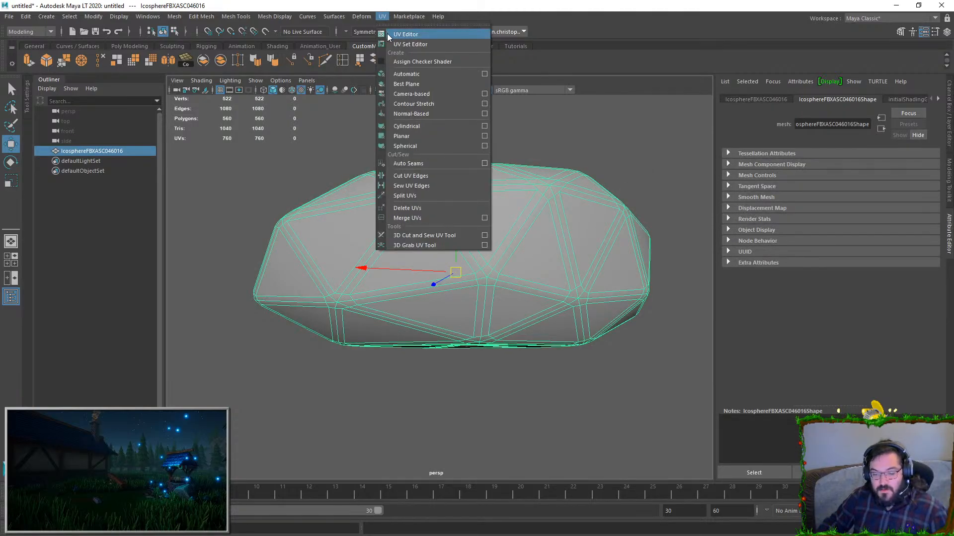
left_click(661, 243)
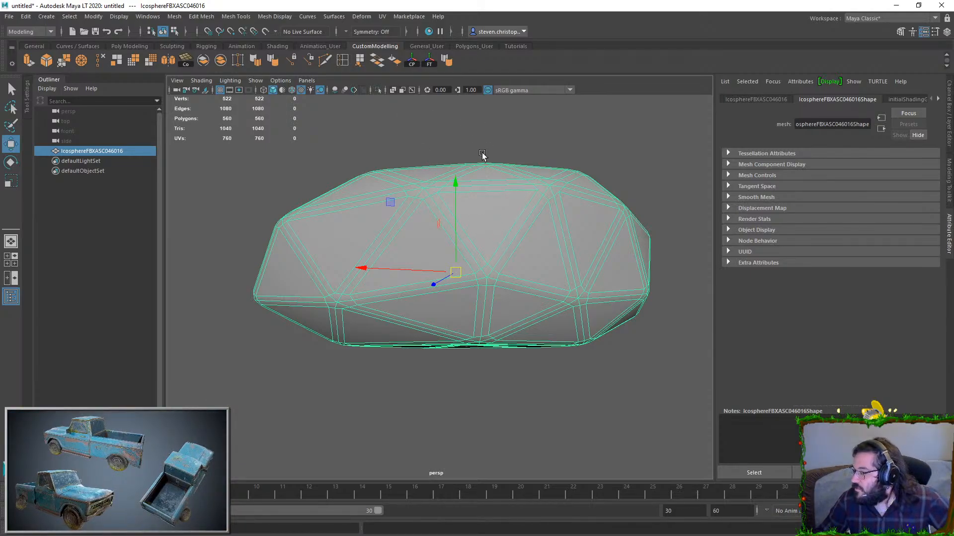
left_click(382, 17)
left_click(392, 33)
left_click(149, 17)
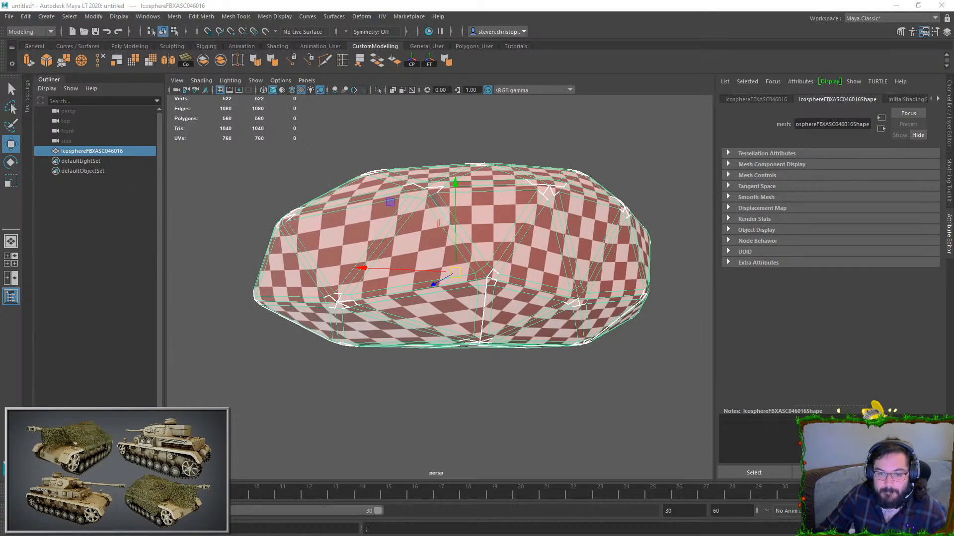
left_click_drag(551, 156, 579, 199)
right_click_drag(585, 301, 581, 247)
scroll(585, 307, "down", 5)
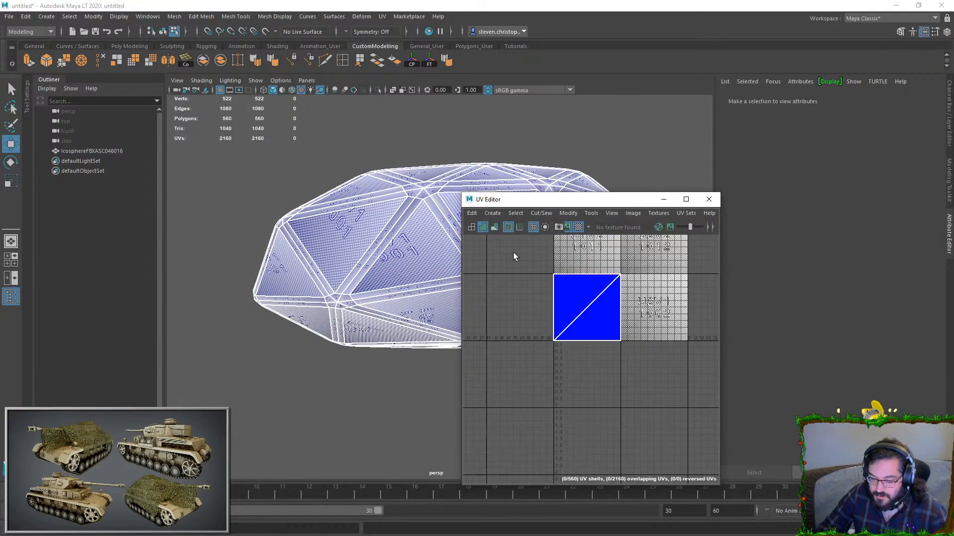
- Select all of the rock's UV shells and scale them down inside the UV tile
left_click_drag(513, 257, 641, 353)
key("r")
left_click_drag(588, 309, 519, 307)
- Deselect a continuous loop around the rock's lower rim from the full edge selection to leave it as the UV seam
left_click_drag(358, 224, 372, 314, "alt")
double_click(370, 313, "ctrl")
middle_click_drag(418, 308, 340, 299, "alt")
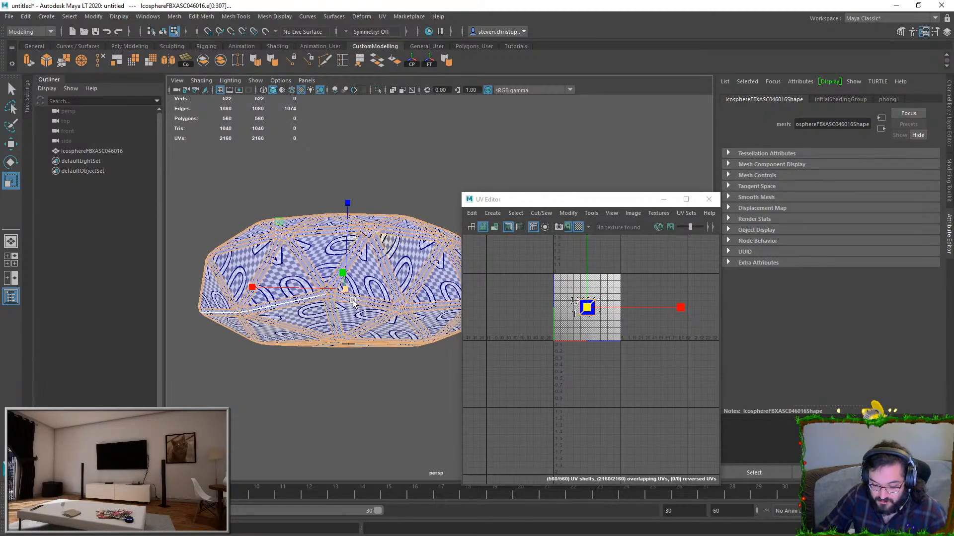
double_click(381, 304, "ctrl")
left_click_drag(416, 311, 380, 312, "alt")
key("q")
double_click(411, 308, "ctrl")
middle_click_drag(414, 302, 336, 308, "alt")
double_click(333, 309, "ctrl")
mouse_move(334, 309)
left_mouse_down("alt")
mouse_move(330, 323)
mouse_move(378, 310)
mouse_move(368, 302)
mouse_move(220, 334)
mouse_move(341, 298)
left_mouse_up("alt")
double_click(368, 300, "ctrl")
double_click(366, 302, "shift")
double_click(408, 313, "ctrl")
left_click_drag(408, 313, 425, 256, "alt")
double_click(351, 305, "ctrl")
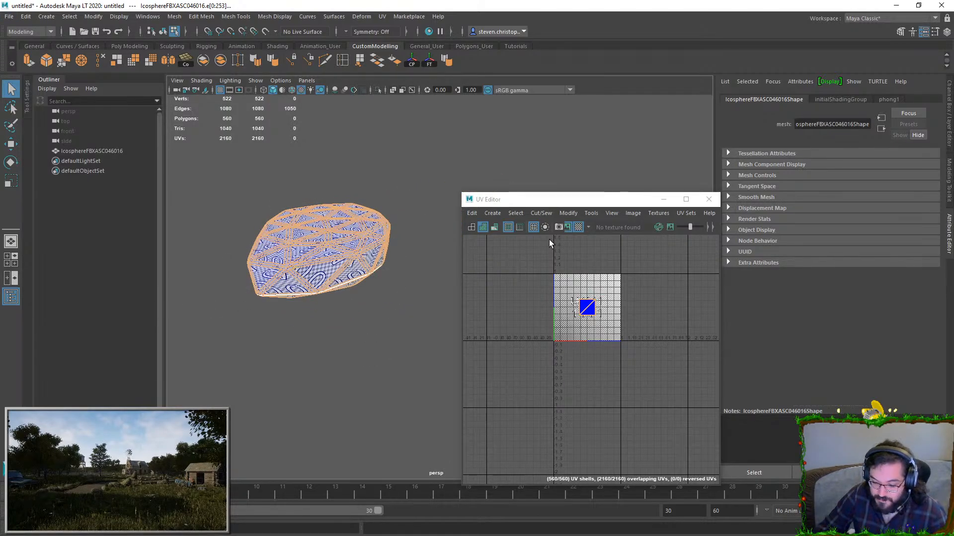
- Move and sew the selected UV edges, lay out the two shells in the UV tile and check the checker pattern on the rock
left_click(540, 213)
left_click(571, 307)
key("ctrl+shift+a")
scroll(634, 358, "down", 5)
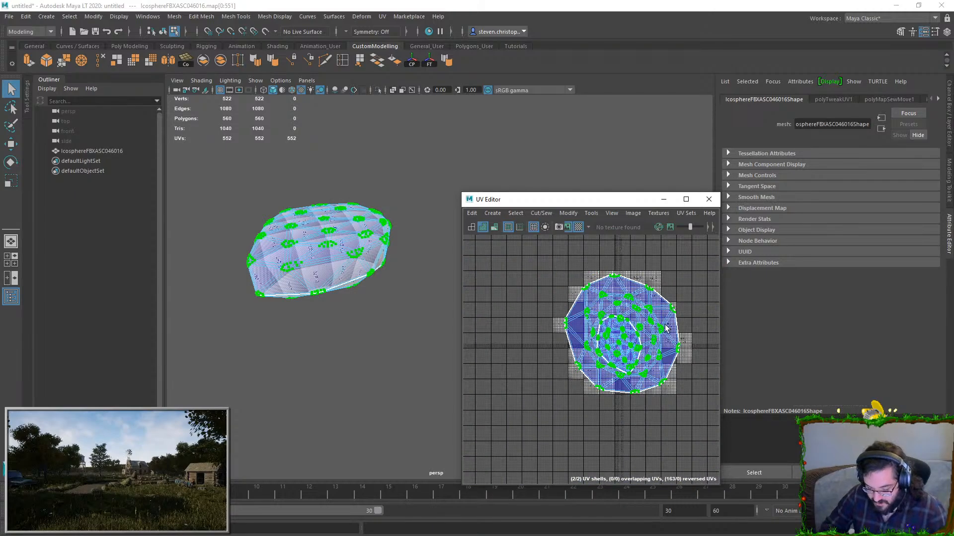
key("f")
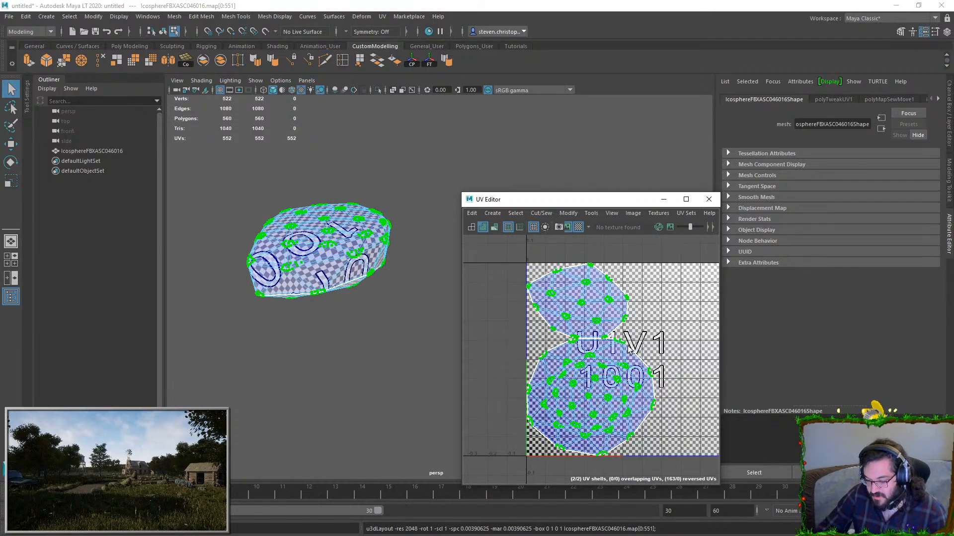
left_click(689, 356)
left_click_drag(290, 280, 338, 271, "alt")
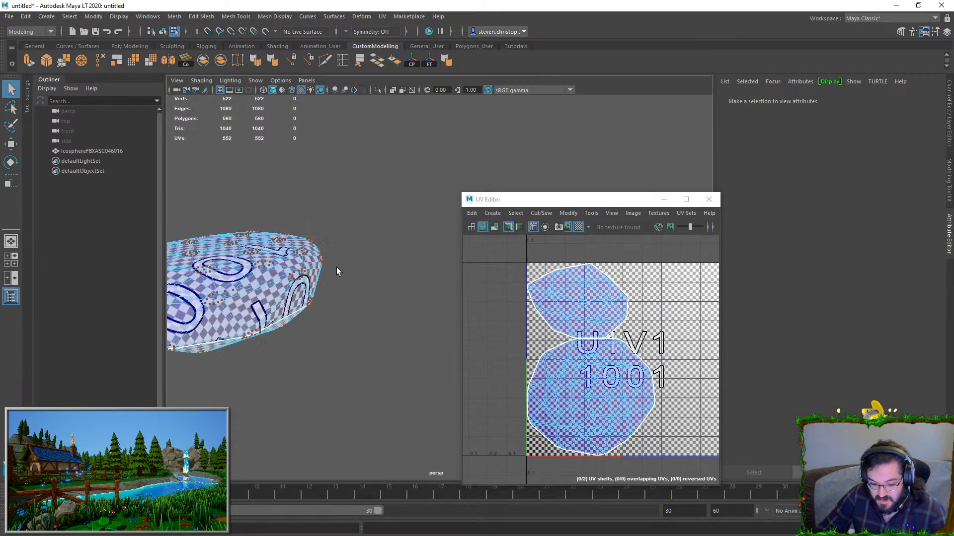
right_click_drag(338, 271, 487, 334, "alt")
left_click_drag(397, 323, 372, 219, "alt")
right_click_drag(373, 219, 418, 157)
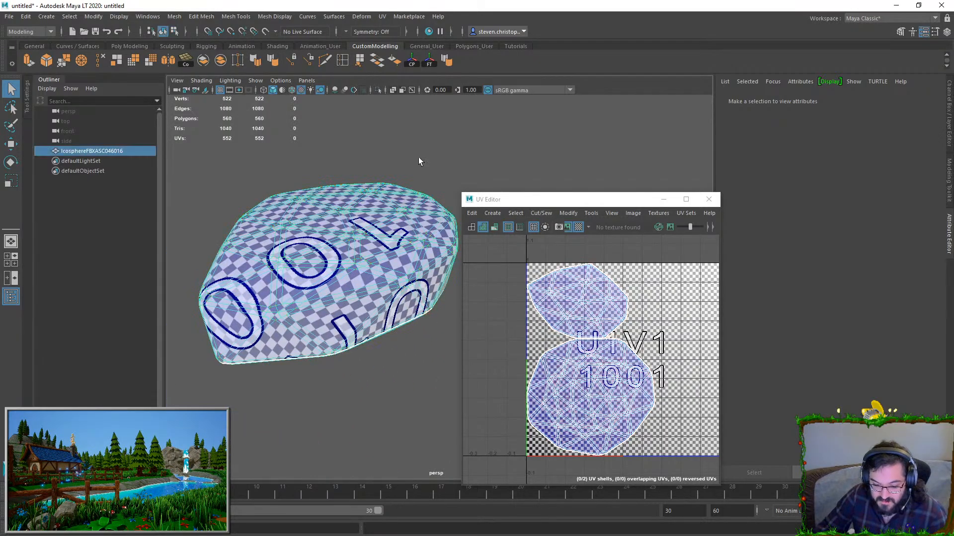
middle_click_drag(404, 190, 299, 198, "alt")
- Move the smaller UV shell to the tile's upper-right corner and enlarge both shells to fill the tile
right_click_drag(635, 328, 647, 303)
left_click(645, 291)
key("w")
left_click_drag(581, 302, 662, 319)
middle_click_drag(583, 323, 514, 312, "alt")
left_click_drag(513, 312, 551, 348)
key("r")
middle_click_drag(551, 349, 586, 347, "alt")
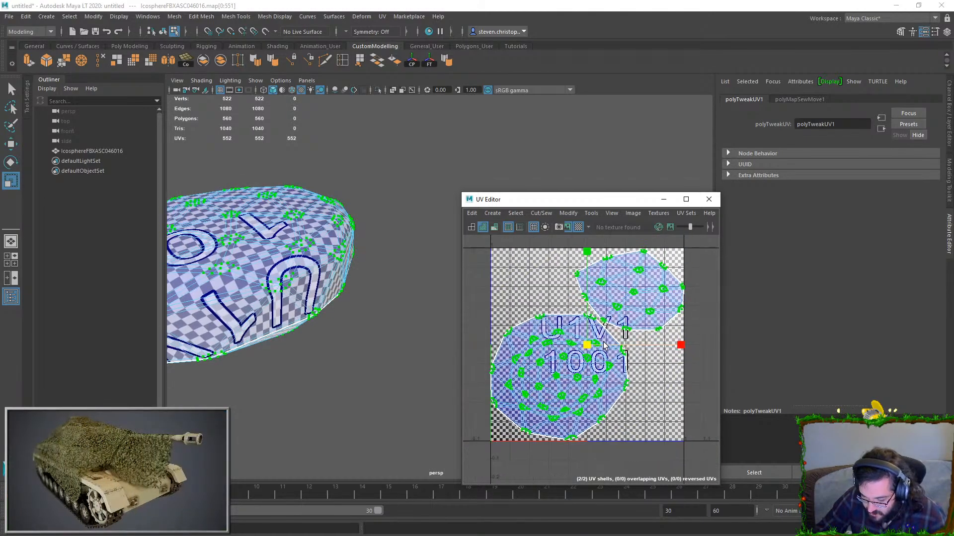
key("w")
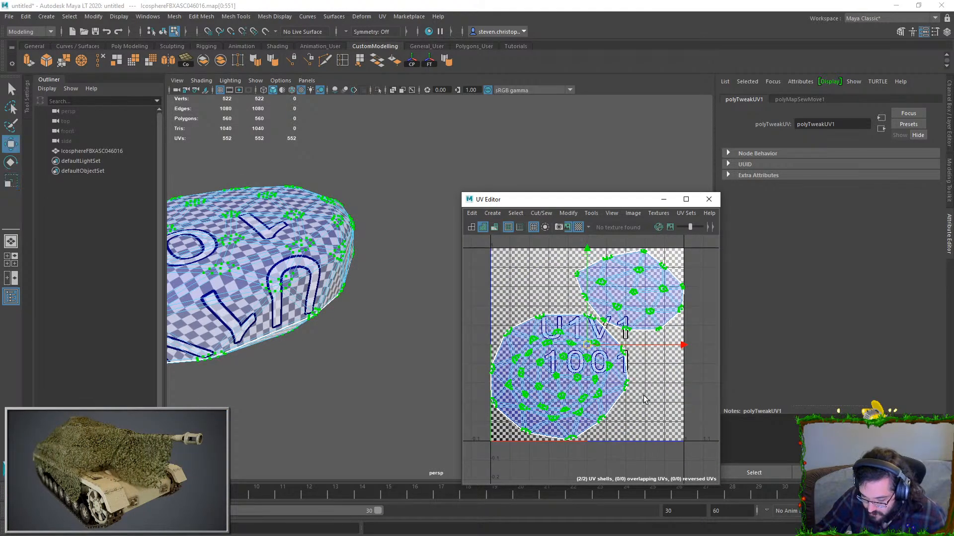
- Leave UV component mode and select the whole rock as an object
left_click(665, 402)
scroll(666, 402, "down", 3)
key("F8")
left_click(430, 256)
scroll(418, 251, "down", 5)
left_click(372, 238)
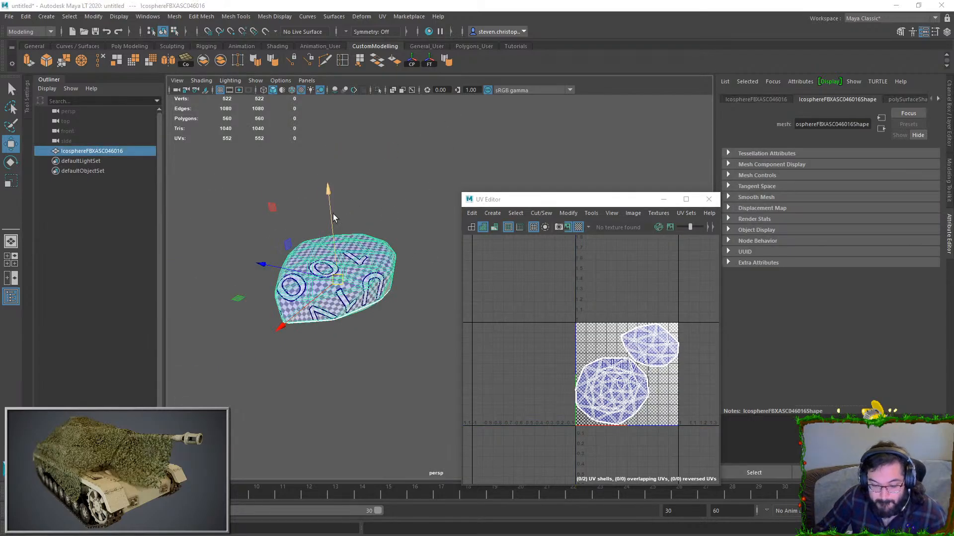
- Save the scene as FloatingRock.mlt in the FloatingRock folder and export the rock
key("q")
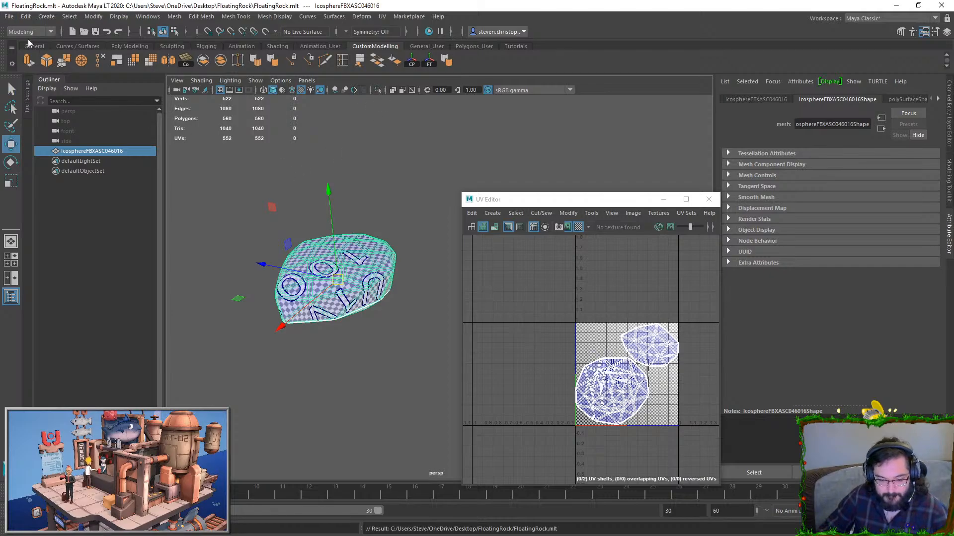
left_click(11, 18)
left_click(41, 135)
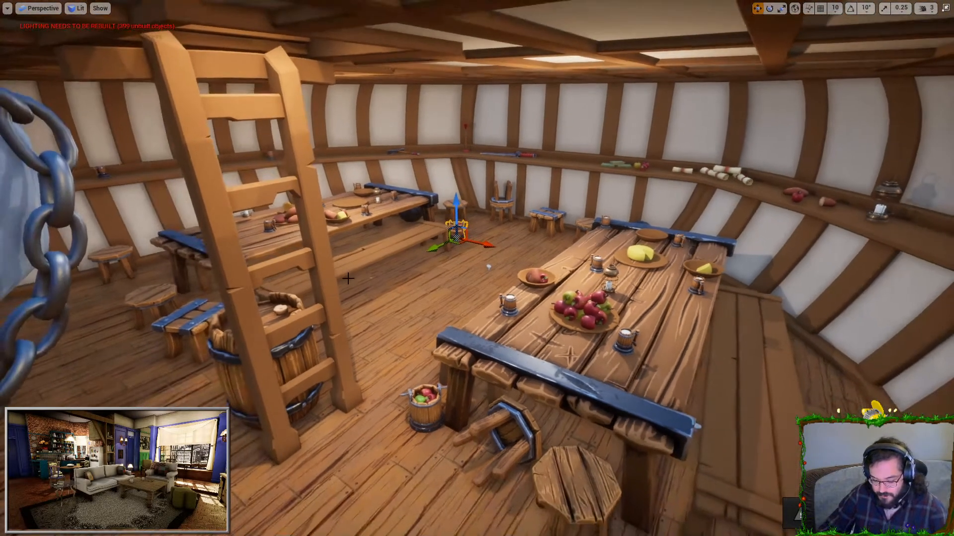
- Leave Unreal's full-screen viewport, close the ZBrush Home Page and bring ZBrush up in a maximized window
key("F11")
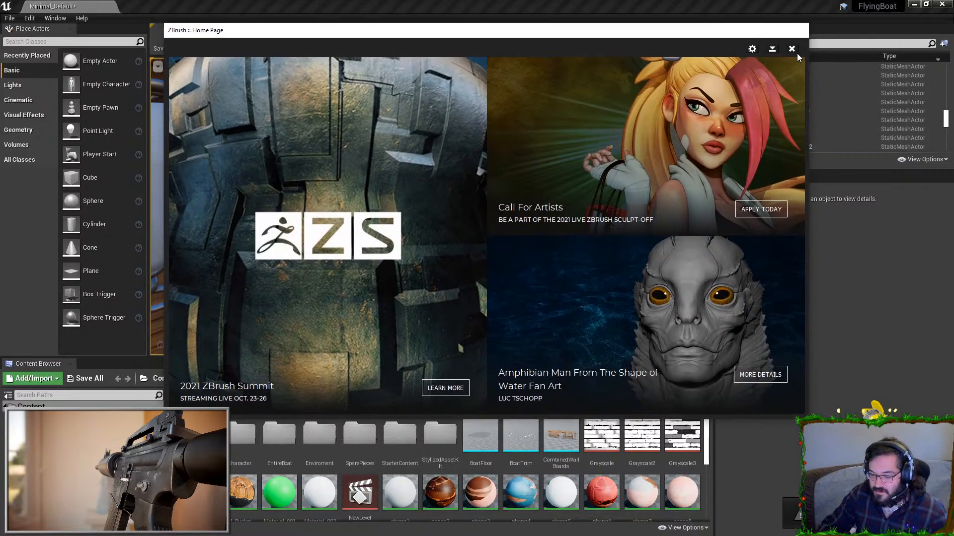
left_click(793, 49)
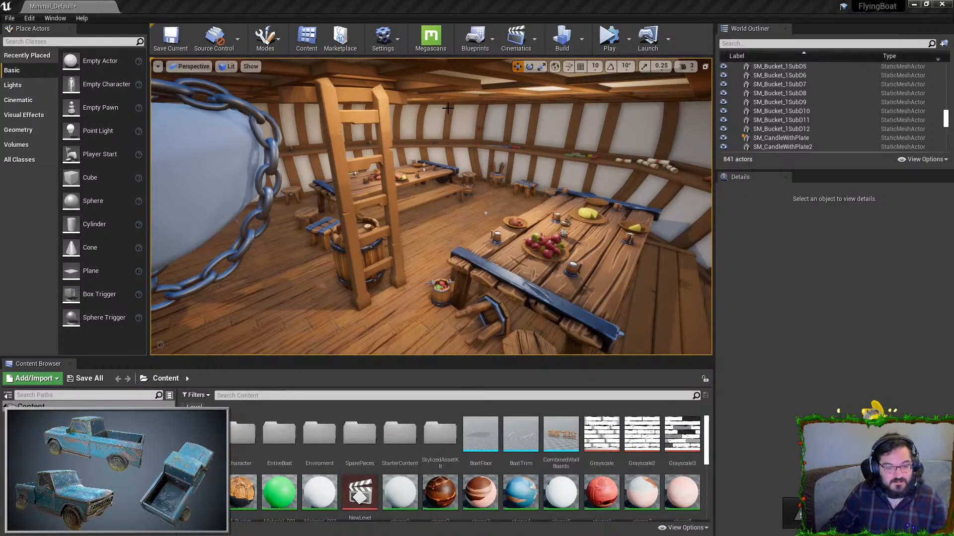
key("alt+Tab")
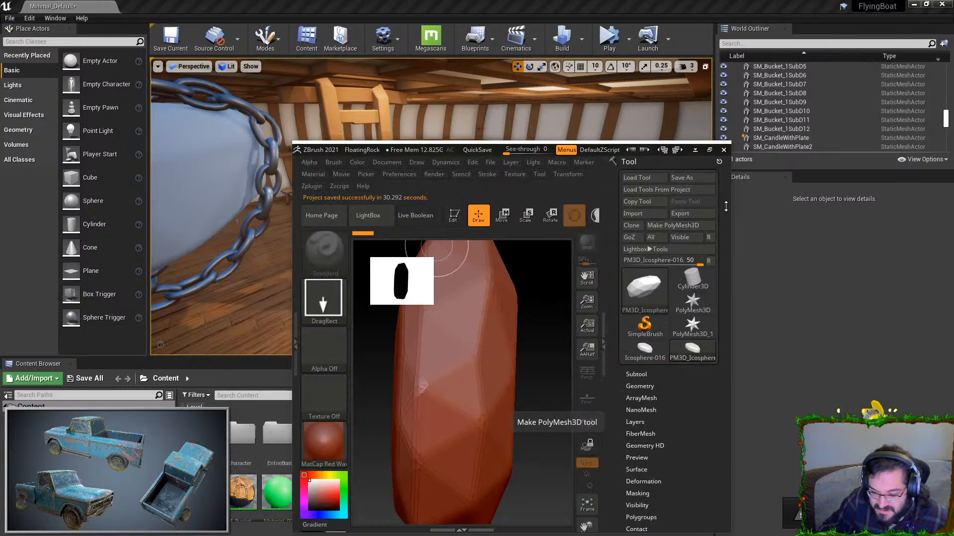
left_click(710, 152)
- Clear the ZBrush canvas, draw a single copy of the rock in Edit mode and turn it upright
mouse_move(615, 310)
left_mouse_down()
mouse_move(596, 305)
mouse_move(608, 323)
left_mouse_up()
key("ctrl+z")
key("ctrl+n")
left_click_drag(435, 336, 634, 206)
left_click(162, 48)
left_click_drag(497, 209, 636, 377, "shift")
- Subdivide the rock to SDiv level 6 and test a Standard brush stroke on its surface, undoing the stroke
left_click(863, 242)
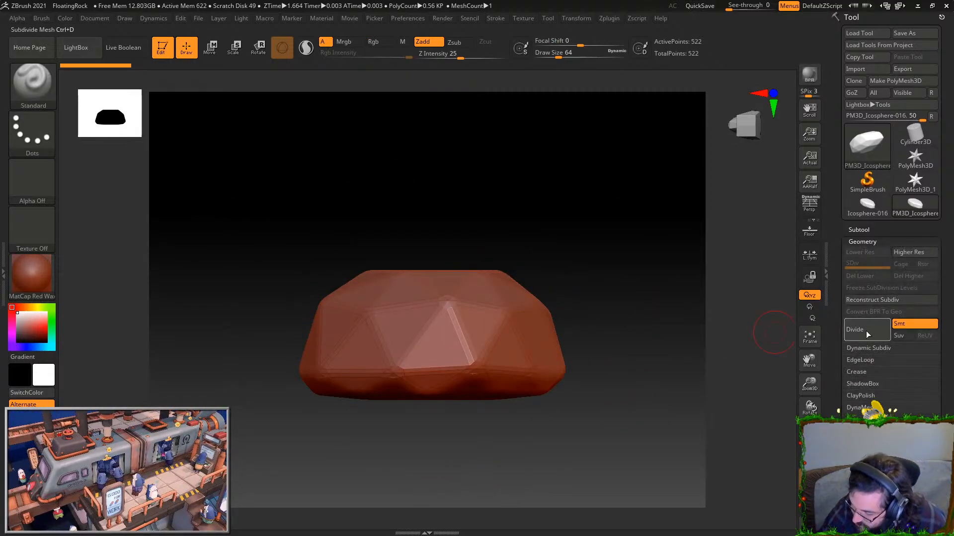
left_click(867, 329)
mouse_move(784, 338)
left_mouse_down()
mouse_move(643, 379)
mouse_move(640, 398)
mouse_move(671, 432)
mouse_move(626, 366)
mouse_move(596, 360)
left_mouse_up()
left_click_drag(440, 347, 457, 365)
key("ctrl+z")
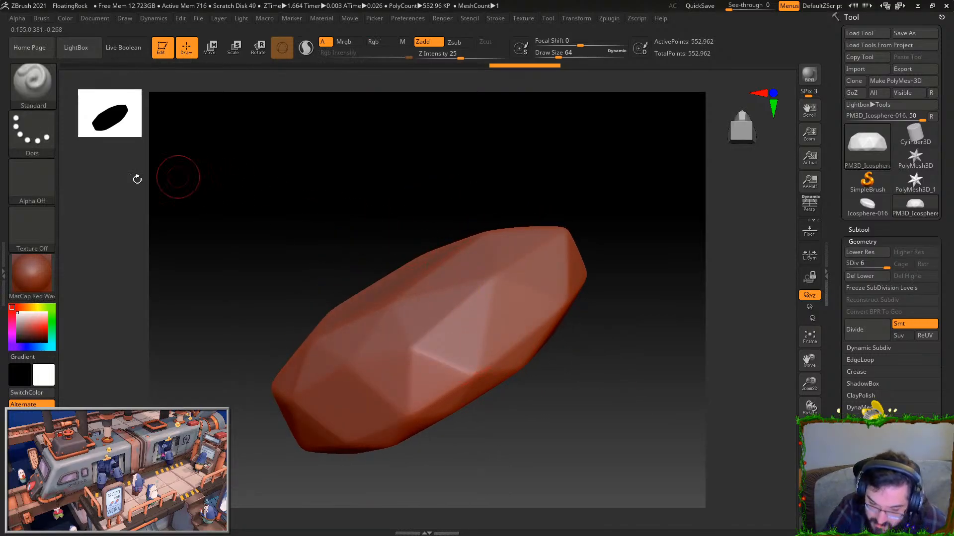
- Subdivide the rock to SDiv 8, step down to SDiv 7 and test a Standard brush stroke, undoing the stroke
left_click(874, 329)
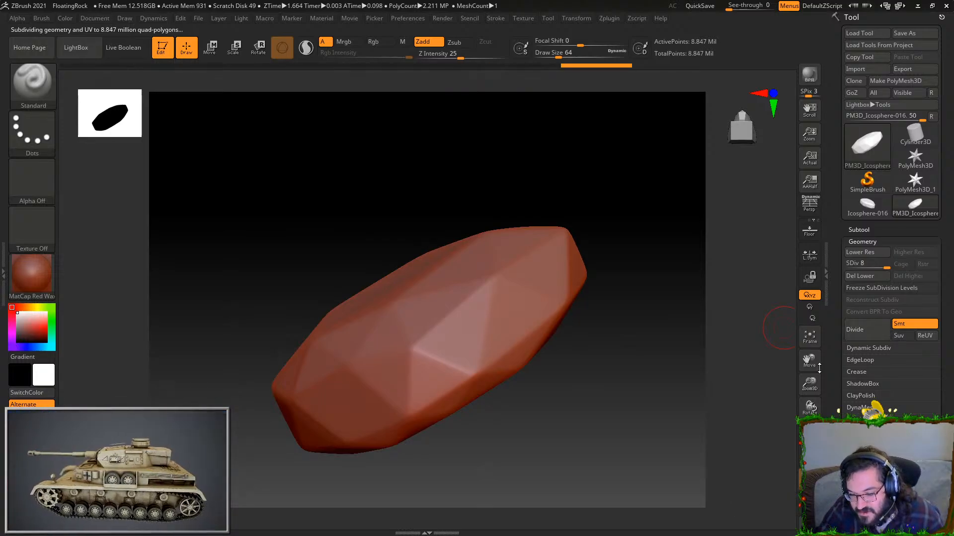
key("shift+d")
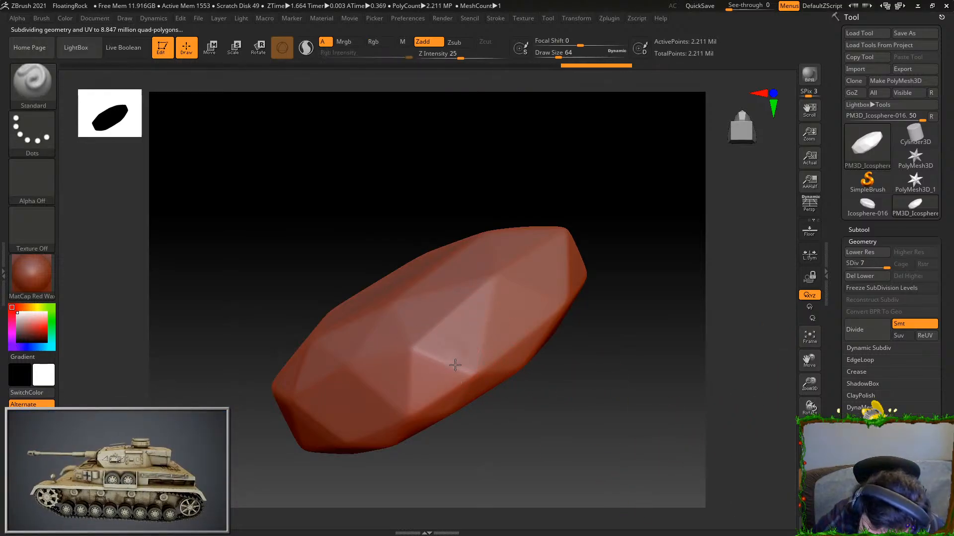
left_click_drag(454, 361, 459, 348)
key("ctrl+z")
- Choose the TrimDynamic brush at draw size 182 and start flattening the broad facets of the rock
left_click(49, 107)
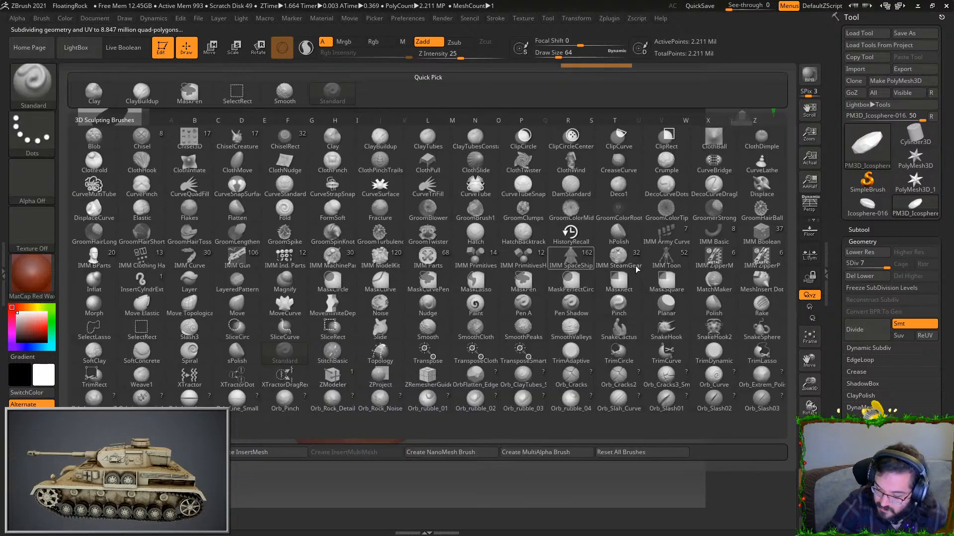
left_click(714, 353)
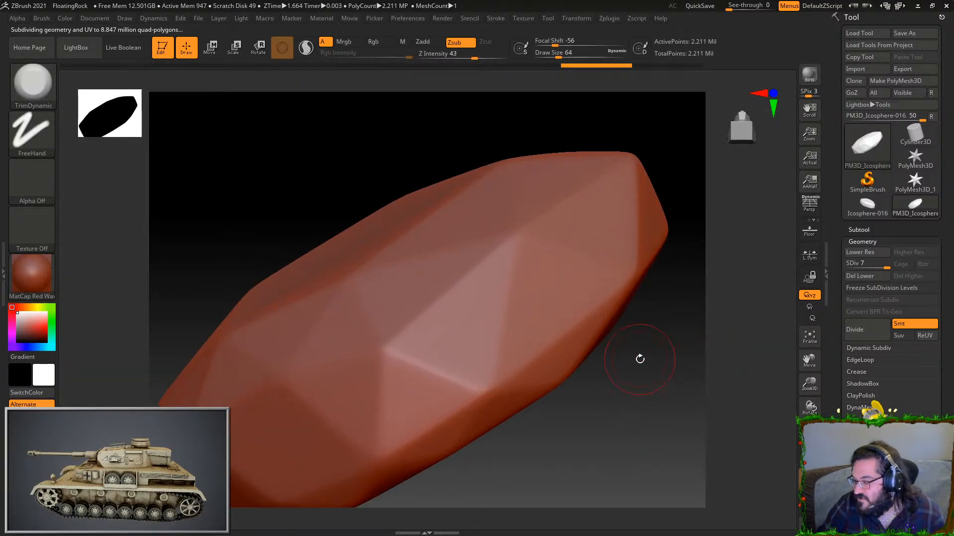
left_click_drag(559, 55, 573, 55)
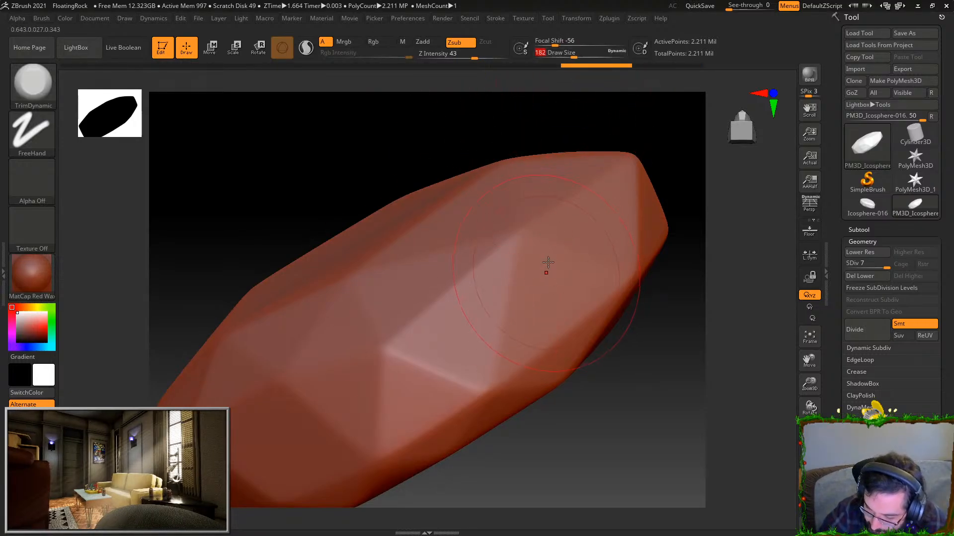
left_click_drag(545, 268, 536, 284)
mouse_move(634, 360)
left_mouse_down()
mouse_move(618, 396)
mouse_move(602, 219)
mouse_move(627, 202)
left_mouse_up()
left_click_drag(643, 378, 611, 234)
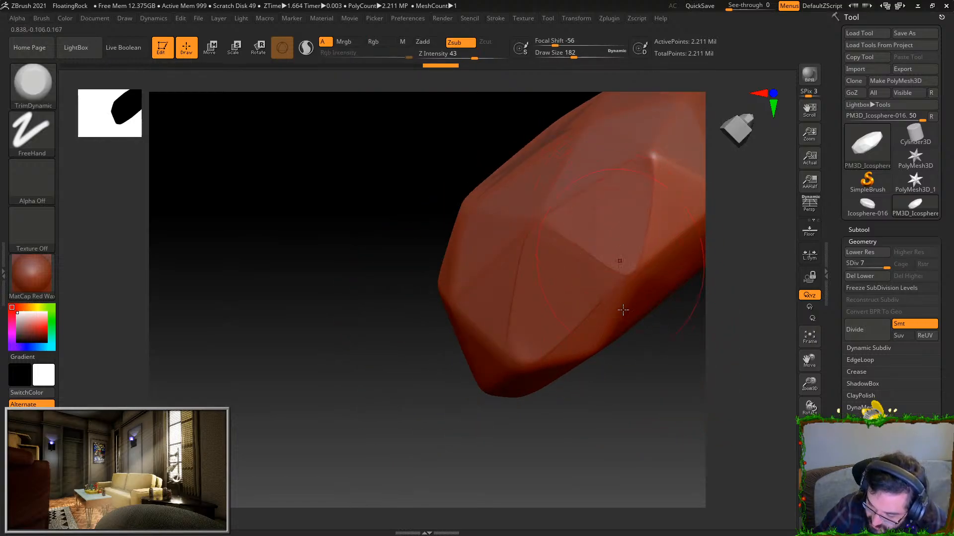
- Trim the facets and edges around the rock's tapered end, undoing the last stroke
left_click_drag(584, 427, 594, 358)
mouse_move(621, 233)
left_mouse_down()
mouse_move(610, 266)
mouse_move(618, 260)
left_mouse_up()
left_click_drag(639, 394, 627, 380)
mouse_move(623, 218)
left_mouse_down()
mouse_move(617, 230)
mouse_move(584, 183)
mouse_move(537, 213)
left_mouse_up()
mouse_move(576, 358)
left_mouse_down()
mouse_move(579, 238)
mouse_move(515, 219)
mouse_move(522, 238)
left_mouse_up()
left_click_drag(526, 348, 541, 409)
key("ctrl+z")
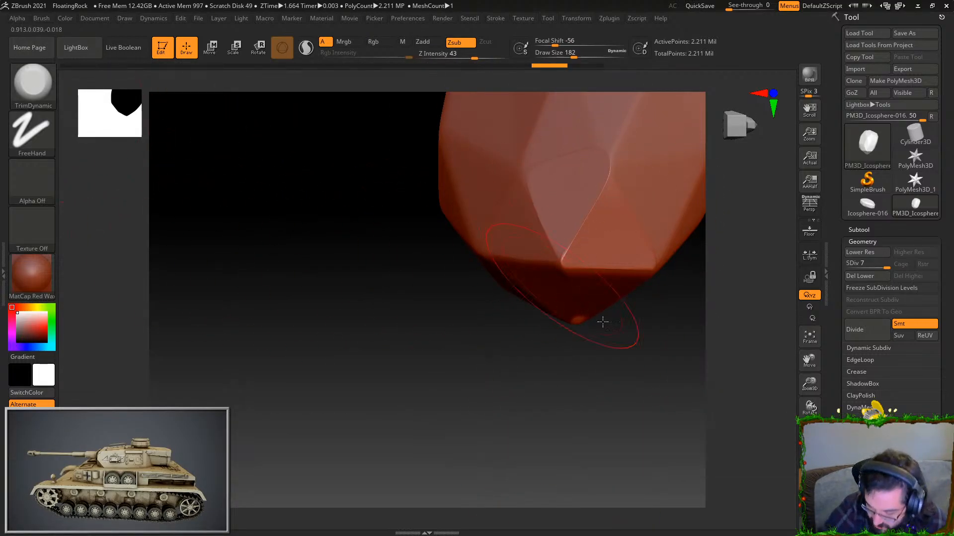
- Choose the OrbFlatten_Edge brush and flatten the facets around the rock's end and underside into sharper planes
key("b")
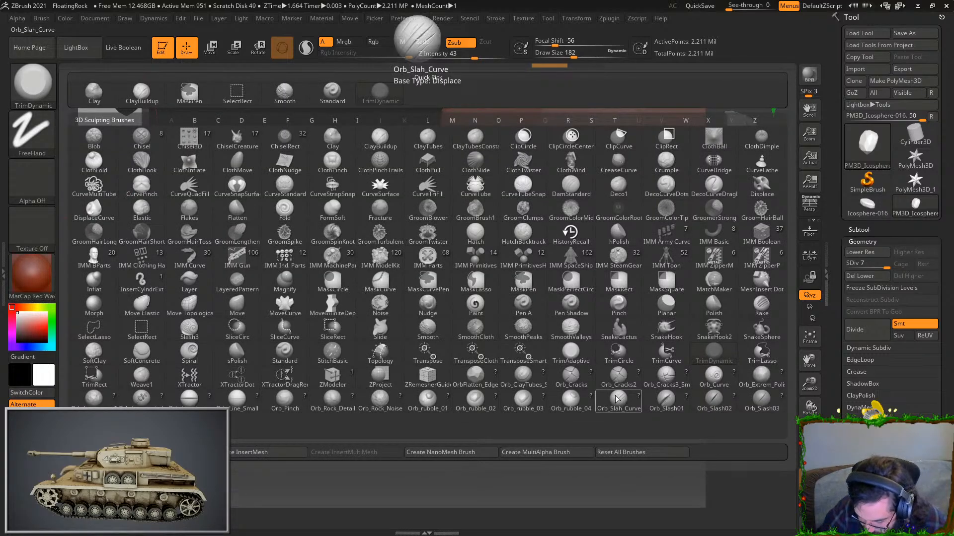
left_click(476, 375)
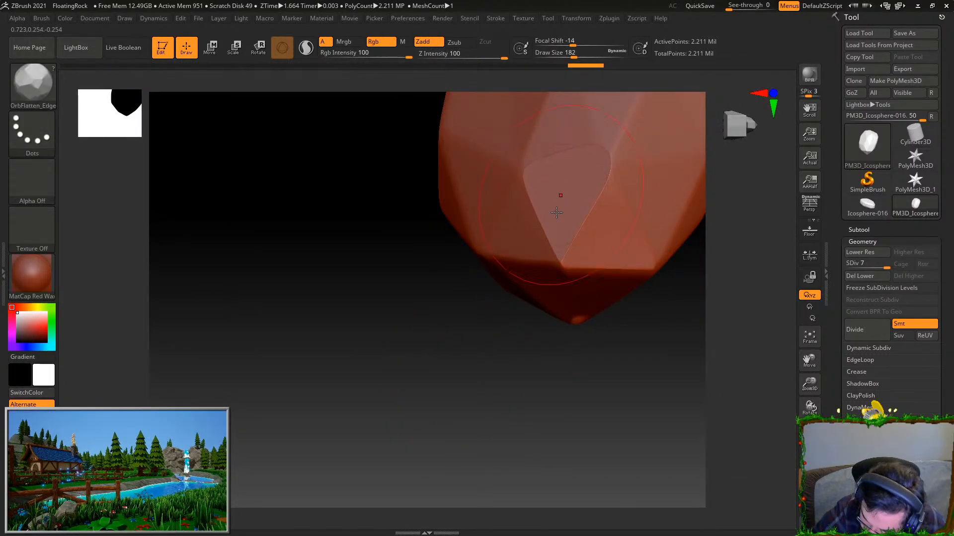
mouse_move(589, 311)
left_mouse_down()
mouse_move(502, 228)
mouse_move(523, 230)
mouse_move(570, 329)
mouse_move(491, 331)
mouse_move(522, 372)
left_mouse_up()
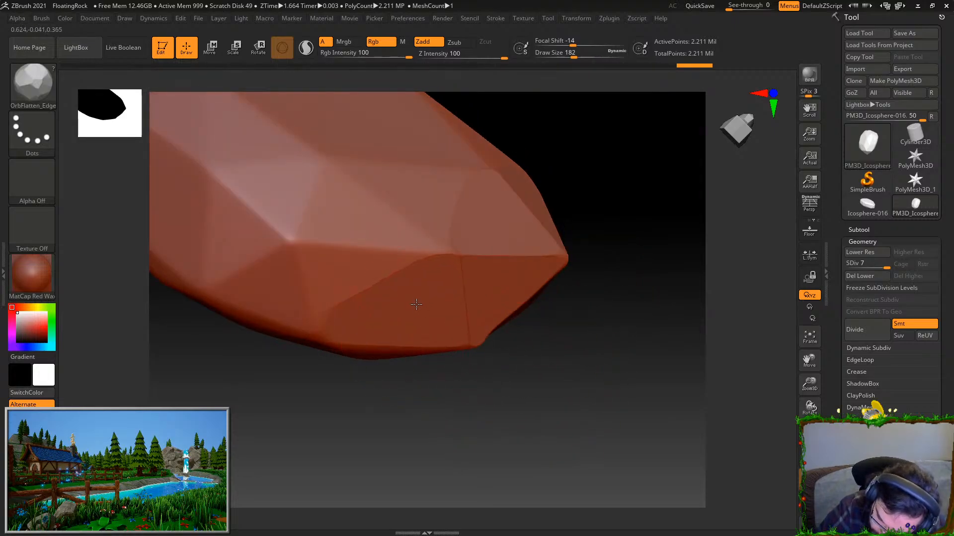
mouse_move(462, 397)
left_mouse_down()
mouse_move(492, 441)
mouse_move(541, 406)
left_mouse_up()
mouse_move(487, 383)
left_mouse_down()
mouse_move(542, 422)
mouse_move(564, 262)
left_mouse_up()
left_click_drag(496, 187, 549, 362)
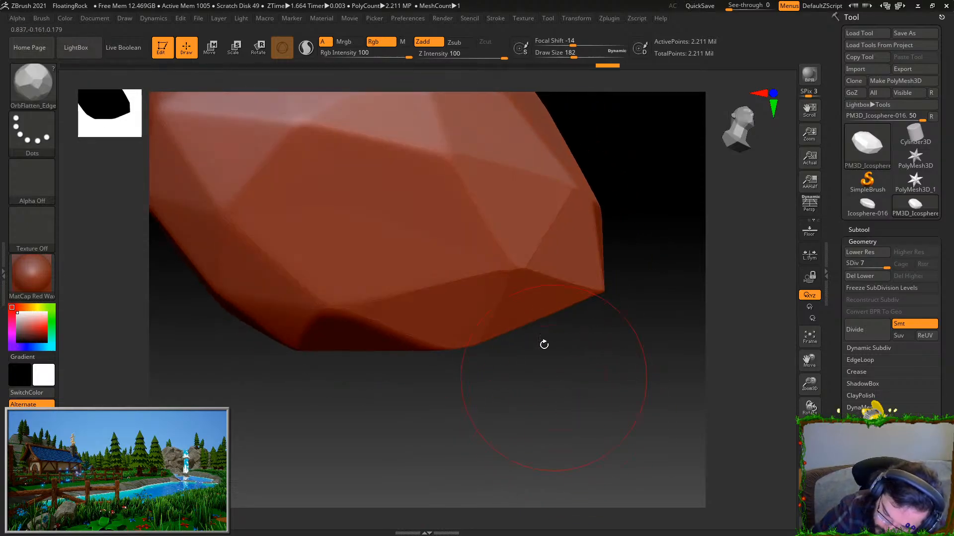
mouse_move(480, 393)
left_mouse_down()
mouse_move(586, 426)
mouse_move(405, 240)
left_mouse_up()
mouse_move(556, 248)
left_mouse_down()
mouse_move(591, 270)
mouse_move(459, 259)
left_mouse_up()
mouse_move(464, 173)
left_mouse_down()
mouse_move(507, 260)
mouse_move(524, 258)
mouse_move(541, 280)
mouse_move(568, 256)
mouse_move(558, 245)
mouse_move(550, 251)
mouse_move(621, 277)
mouse_move(571, 312)
mouse_move(570, 301)
left_mouse_up()
left_click_drag(561, 377, 470, 358)
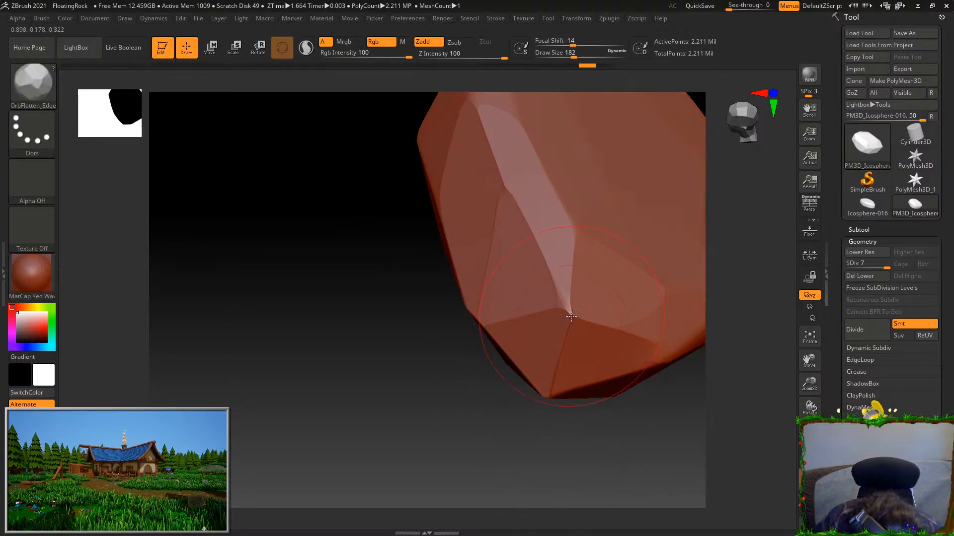
- Flatten the corner and neighbouring edges at the rock's tip from several angles, undoing the unwanted strokes
left_click_drag(571, 306, 569, 314)
key("ctrl+z")
mouse_move(547, 442)
left_mouse_down()
mouse_move(607, 457)
mouse_move(571, 447)
left_mouse_up()
key("ctrl+z")
left_click_drag(609, 332, 594, 332)
left_click_drag(586, 447, 641, 447)
mouse_move(623, 337)
left_mouse_down()
mouse_move(602, 343)
mouse_move(662, 334)
left_mouse_up()
left_click_drag(517, 447, 470, 422)
mouse_move(611, 442)
left_mouse_down()
mouse_move(610, 468)
mouse_move(617, 309)
mouse_move(596, 278)
mouse_move(557, 269)
left_mouse_up()
left_click_drag(432, 327, 518, 237)
left_click_drag(596, 432, 660, 397)
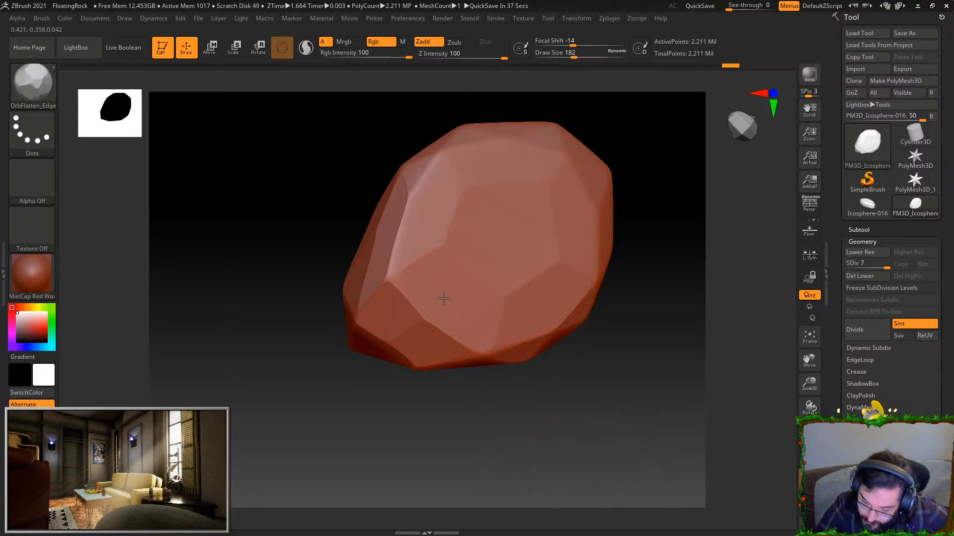
- Undo the most recent flattening strokes on the rock
mouse_move(549, 385)
left_mouse_down()
mouse_move(630, 390)
mouse_move(627, 377)
left_mouse_up()
key("ctrl+z")
key("ctrl+z")
key("ctrl+z")
key("ctrl+z")
key("ctrl+z")
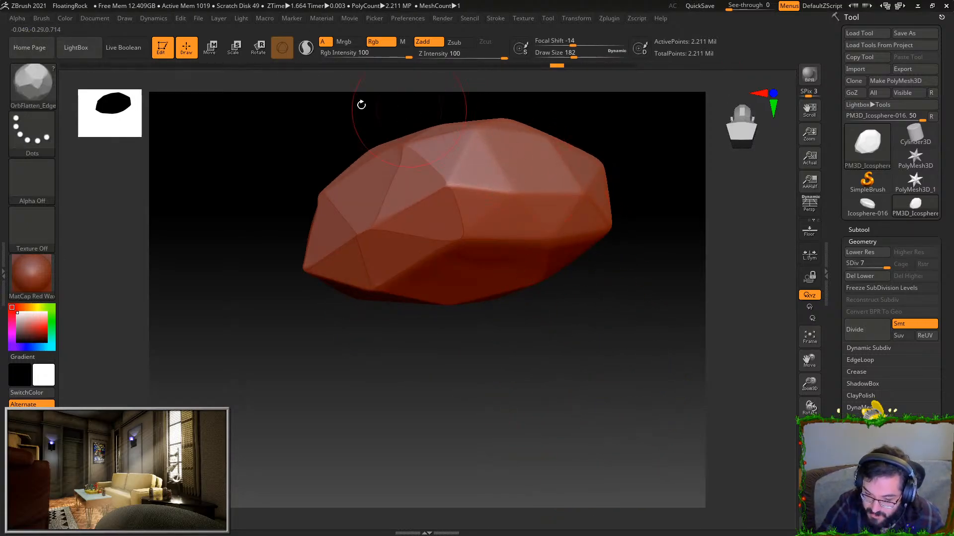
- Roll the undo history back to the unsculpted rock at SDiv 5 and divide it once to SDiv 6
left_click(91, 65)
mouse_move(613, 426)
left_mouse_down()
mouse_move(628, 404)
mouse_move(620, 423)
left_mouse_up()
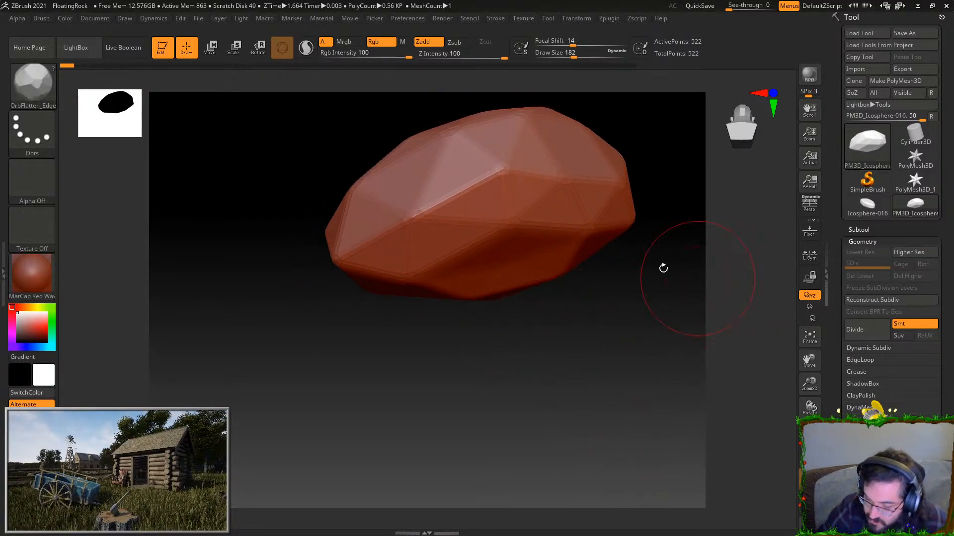
left_click(132, 66)
left_click_drag(591, 407, 594, 481)
left_click_drag(585, 430, 641, 370)
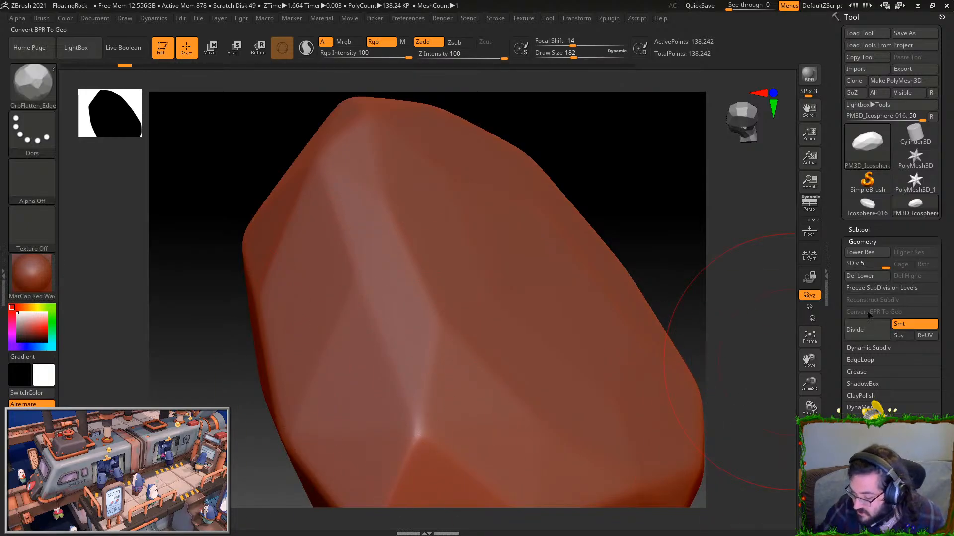
left_click(882, 337)
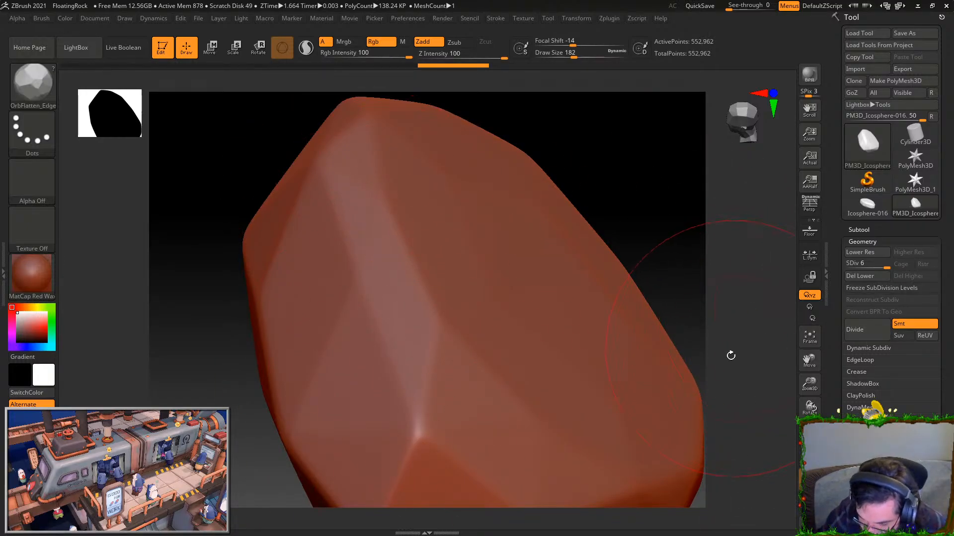
key("f")
left_click_drag(645, 258, 639, 351)
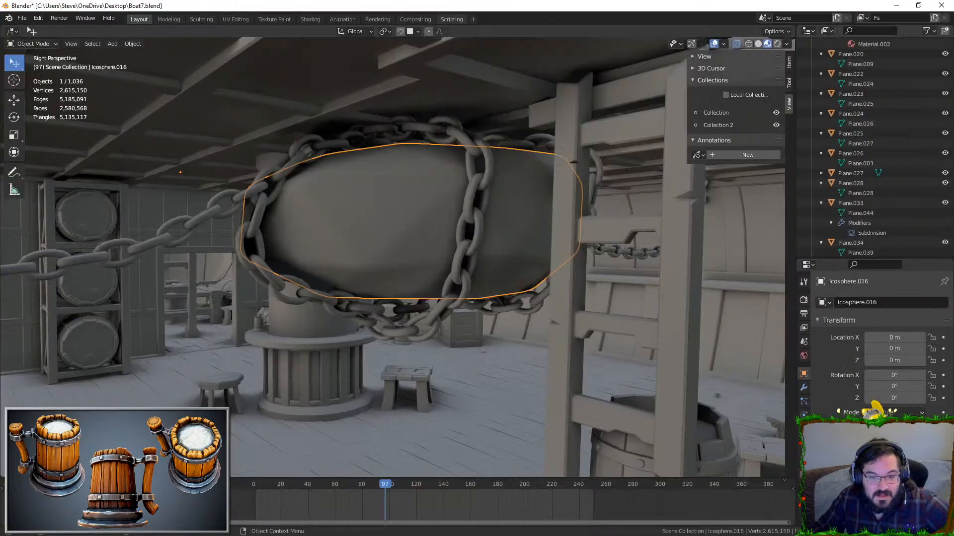
- Examine the whole boat scene in Blender from the front, top, bottom and right side
scroll(415, 254, "up", 10)
scroll(447, 260, "down", 15)
middle_click_drag(460, 261, 461, 220)
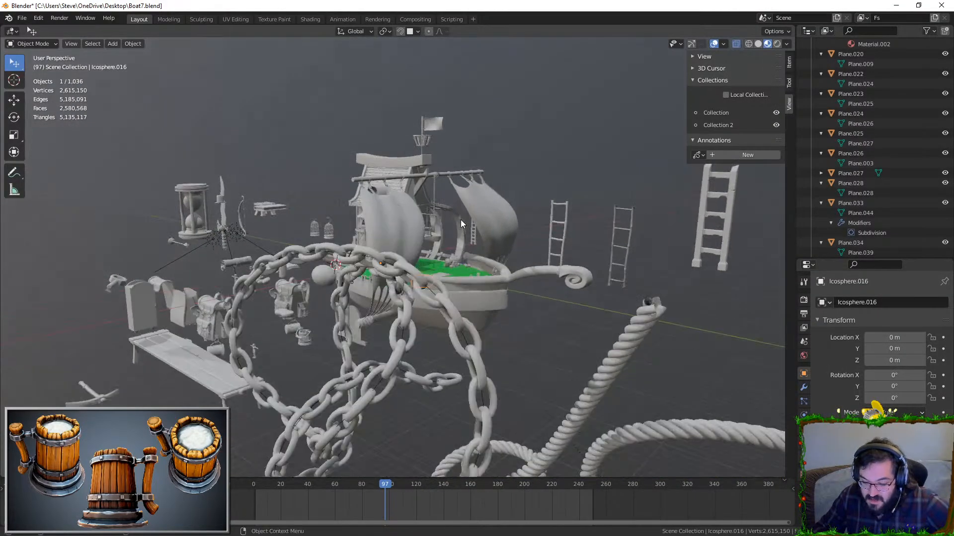
key("KP_1")
key("KP_7")
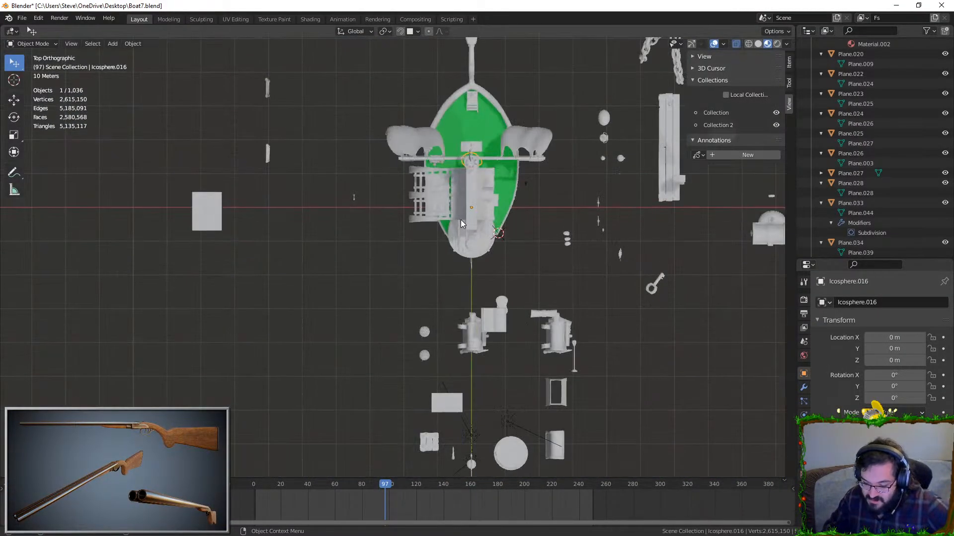
key("ctrl+KP_7")
key("KP_3")
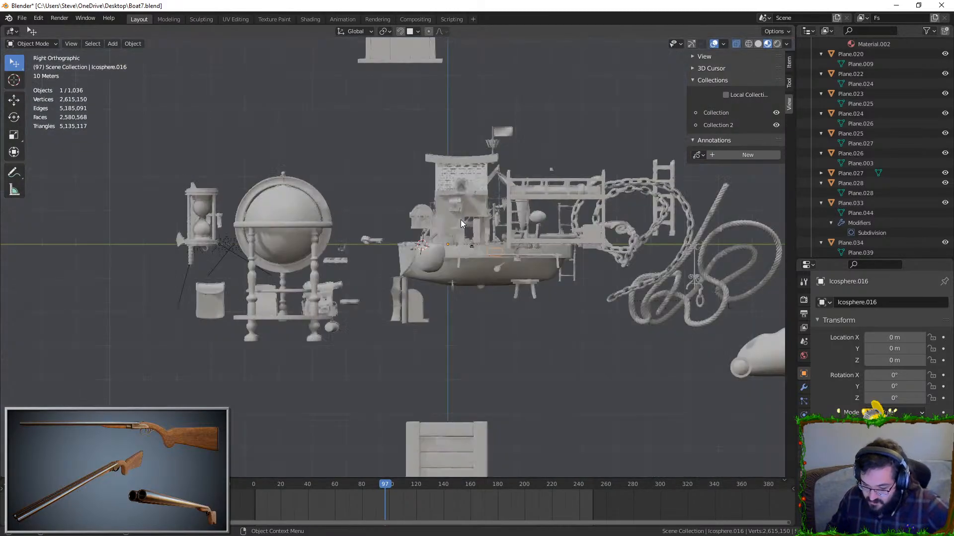
- Compare orthographic and perspective projection in the right side view, then switch back to ZBrush
key("KP_5")
key("KP_5")
key("KP_5")
key("KP_5")
key("KP_5")
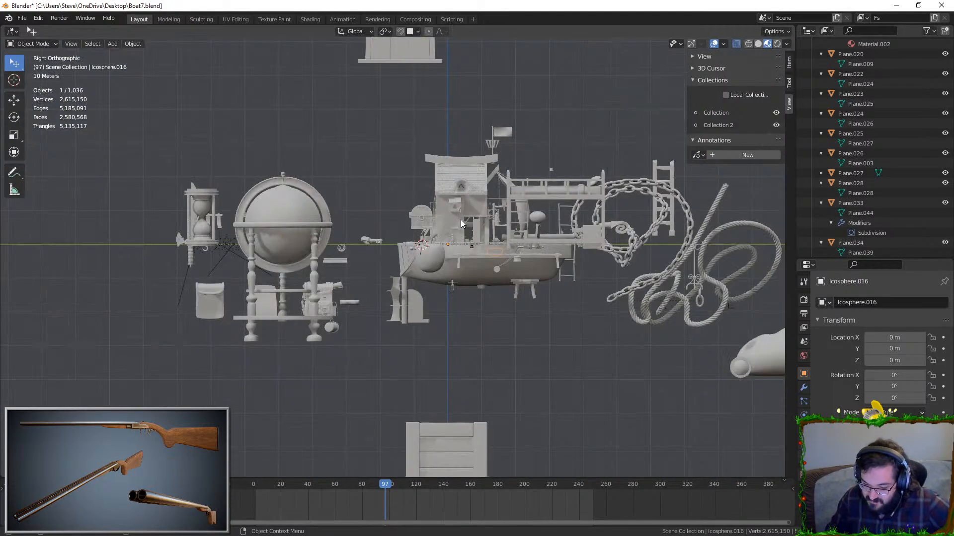
key("KP_5")
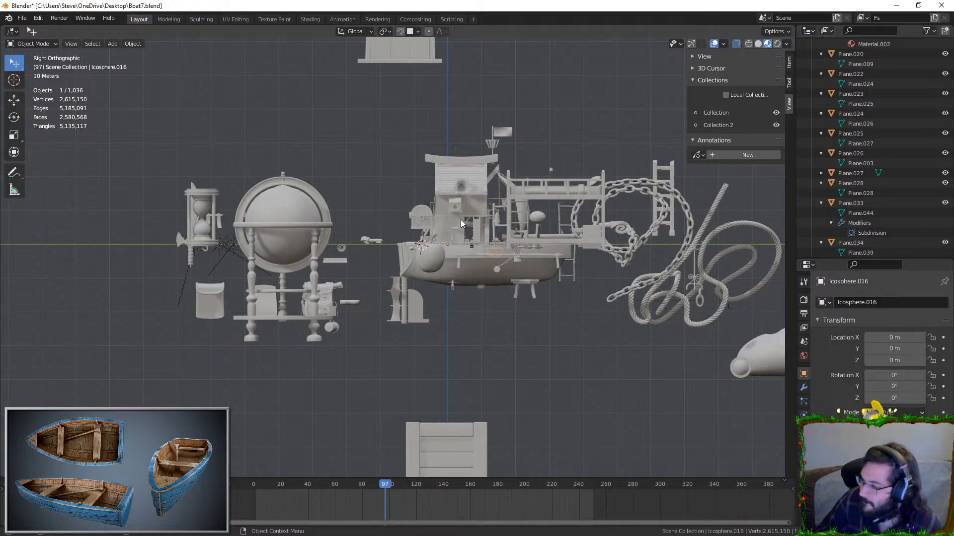
left_click(59, 17)
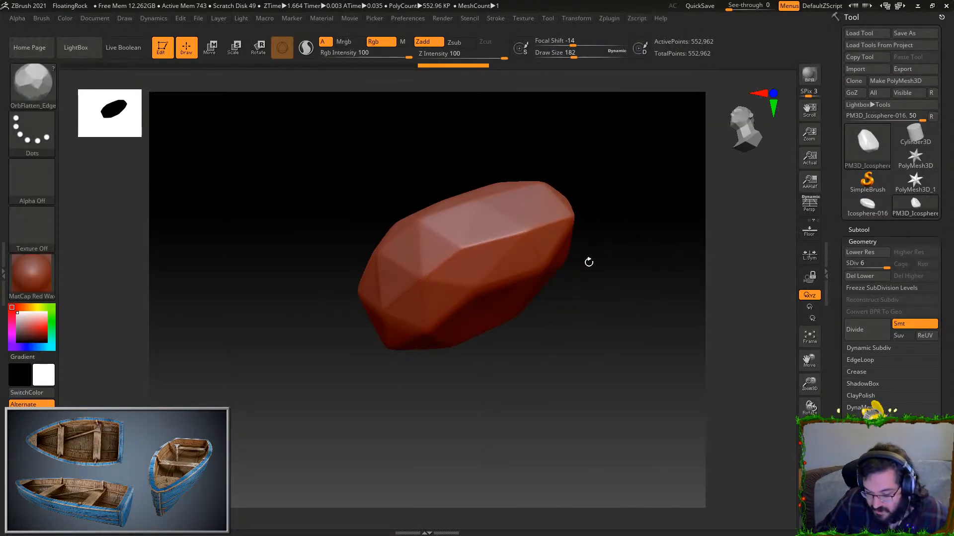
- Frame the rock from the front and flatten its side facets with OrbFlatten_Edge strokes, undoing the first attempt
left_click_drag(587, 260, 619, 292)
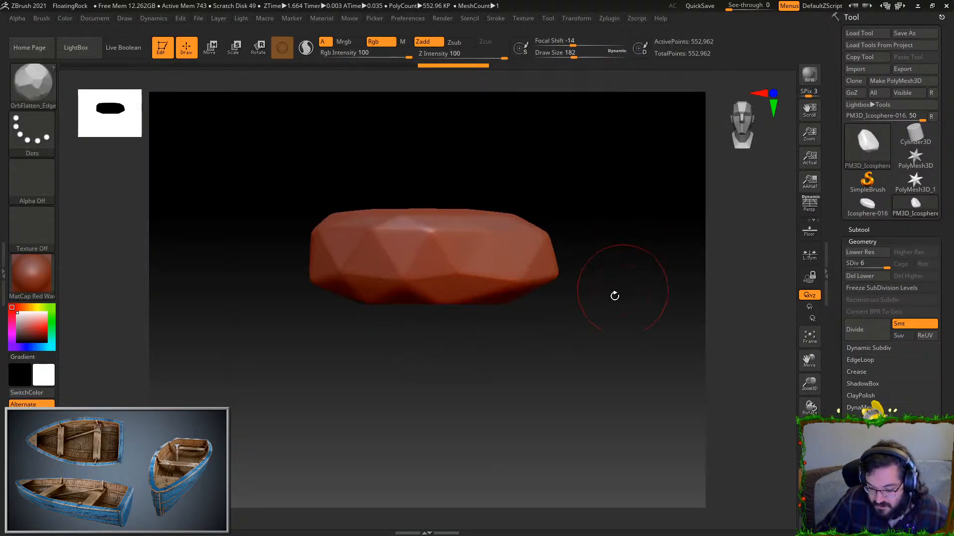
key("f")
right_click_drag(619, 352, 620, 359, "ctrl")
left_click(502, 301)
key("ctrl+z")
mouse_move(511, 298)
left_mouse_down()
mouse_move(503, 303)
mouse_move(526, 291)
left_mouse_up()
left_click_drag(424, 305, 419, 304)
- Switch to the TrimDynamic brush at draw size 31 and begin trimming the edge beside the triangular facet
right_click_drag(526, 455, 526, 430, "ctrl")
key("b")
key("t")
key("d")
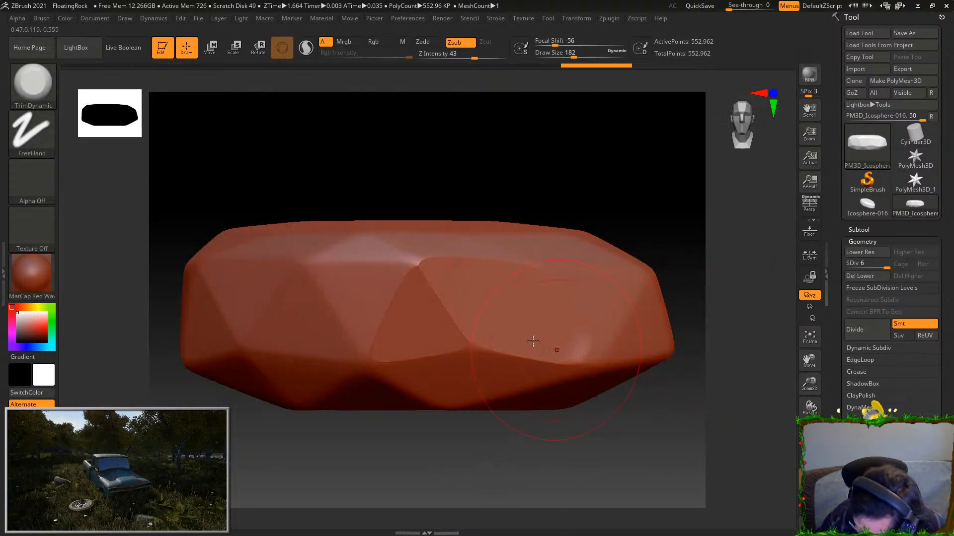
left_click_drag(573, 55, 552, 55)
left_click_drag(438, 297, 437, 297)
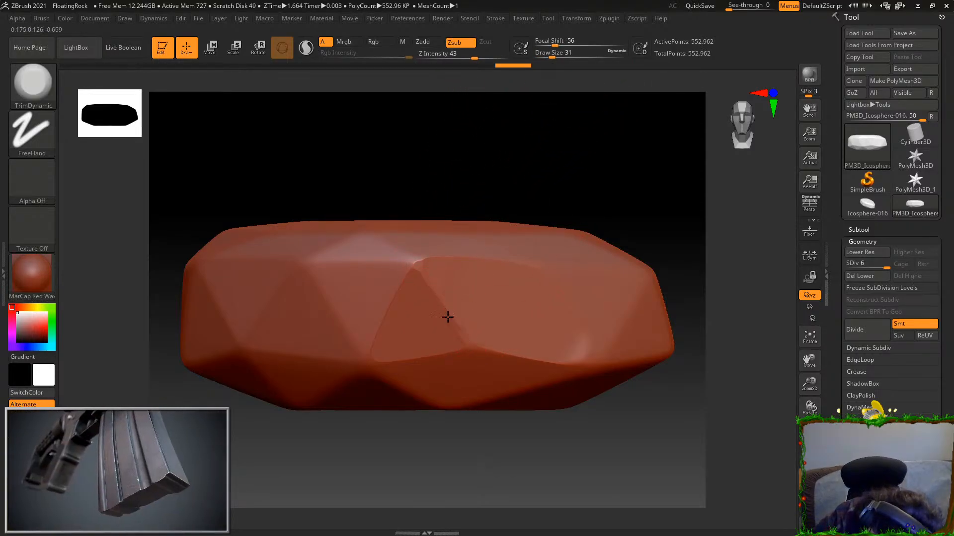
- Trim the corners and lower edge of the triangular facet and the upper edges beside it
left_click_drag(502, 460, 502, 443, "alt")
mouse_move(401, 222)
left_mouse_down()
mouse_move(427, 219)
mouse_move(372, 252)
mouse_move(345, 308)
left_mouse_up()
left_click_drag(342, 372, 388, 365)
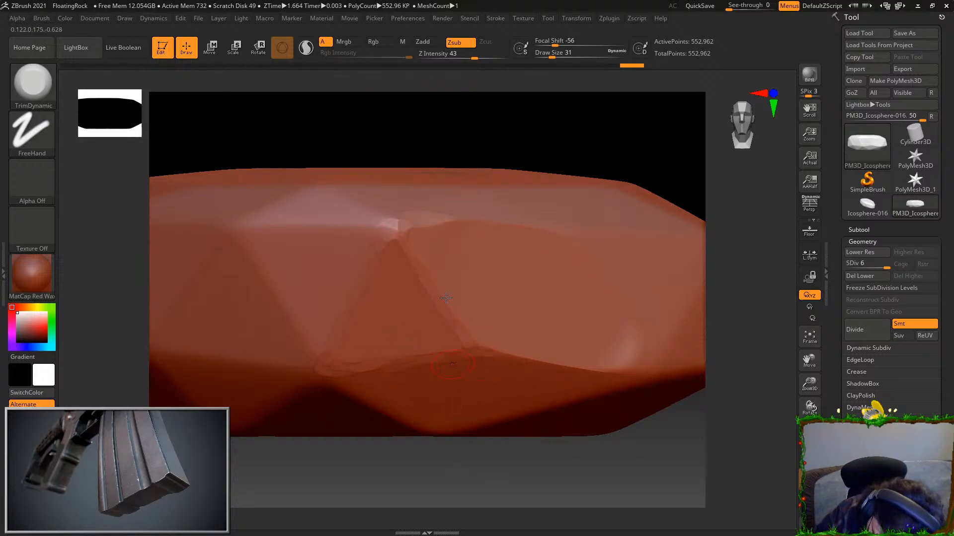
left_click_drag(411, 441, 367, 363)
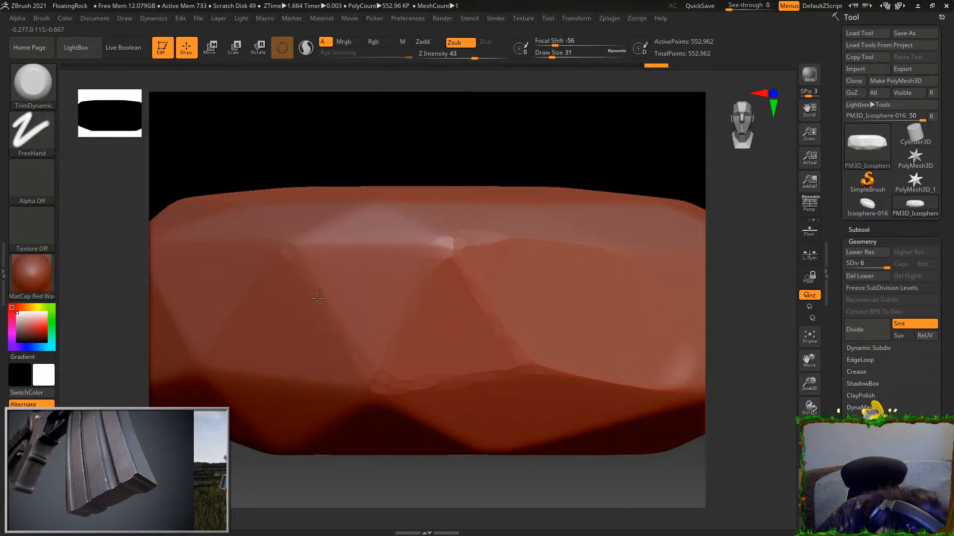
left_click_drag(395, 244, 446, 256)
left_click_drag(347, 477, 457, 498)
mouse_move(447, 423)
left_mouse_down()
mouse_move(436, 431)
mouse_move(540, 409)
left_mouse_up()
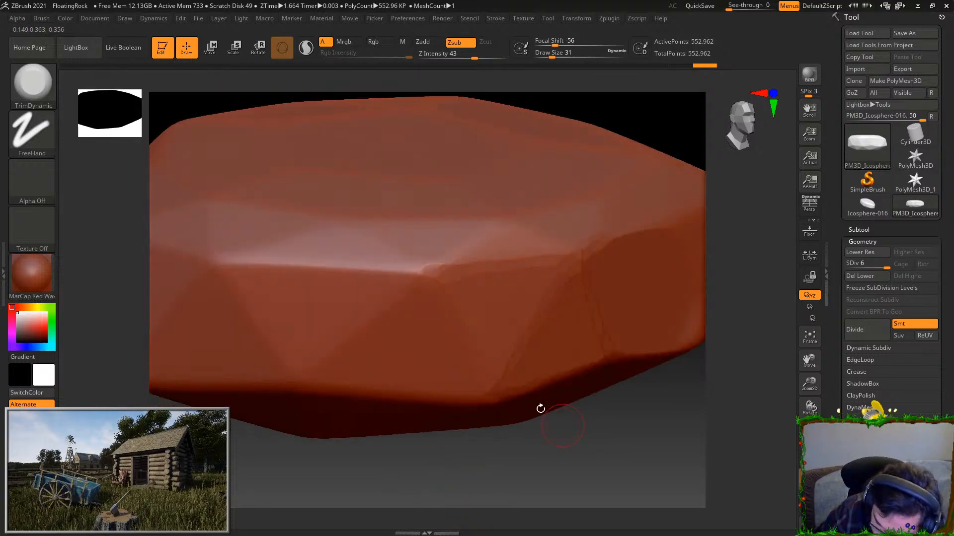
- Preview the rock with the Chalk material
left_click(21, 275)
left_click(141, 279)
mouse_move(595, 470)
left_mouse_down()
mouse_move(641, 460)
mouse_move(589, 449)
mouse_move(590, 521)
left_mouse_up()
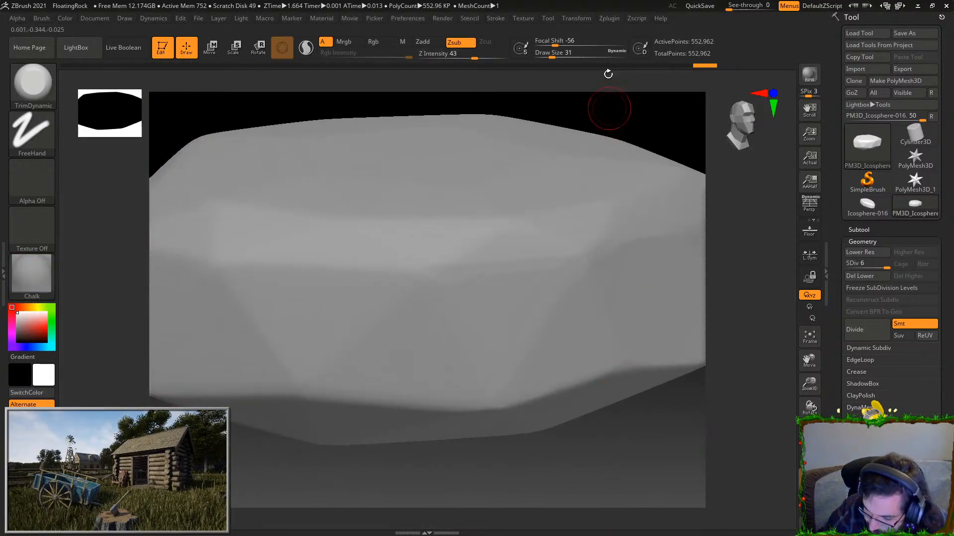
- Set the TrimDynamic brush to Z Intensity 74, Focal Shift -72 and draw size 44
left_click(492, 54)
left_click(549, 41)
left_click(561, 53)
left_click(556, 55)
left_click_drag(555, 54, 554, 54)
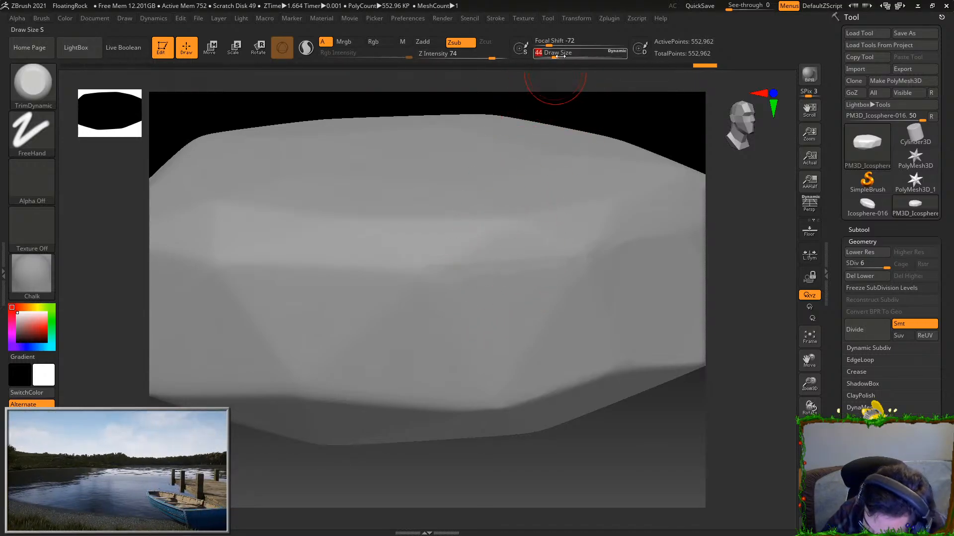
- Apply the MatCap Gray material to the rock and trim along its lower side edge
left_click_drag(491, 453, 485, 402)
left_click(31, 272)
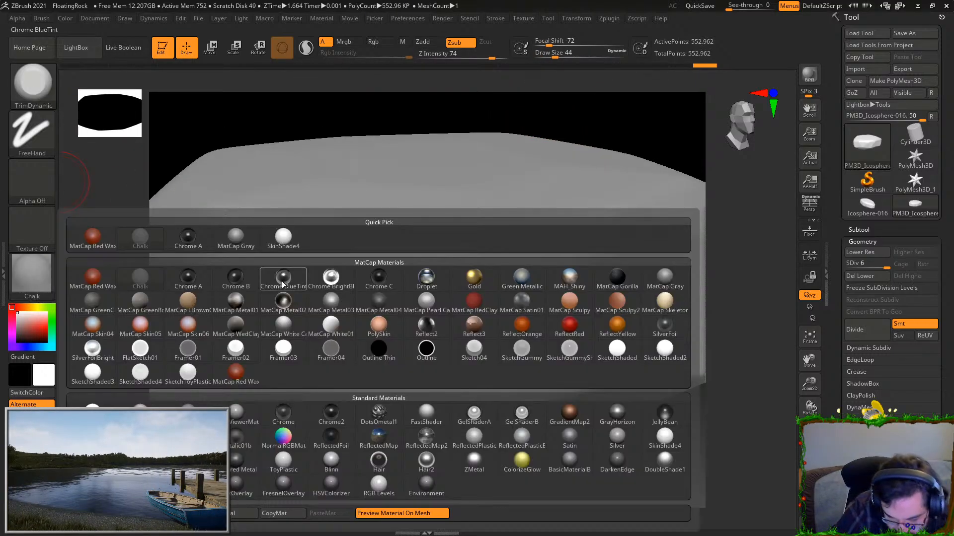
left_click(236, 239)
mouse_move(561, 450)
left_mouse_down()
mouse_move(544, 438)
mouse_move(451, 272)
mouse_move(443, 278)
mouse_move(588, 264)
left_mouse_up()
mouse_move(572, 297)
left_mouse_down()
mouse_move(532, 401)
mouse_move(579, 441)
left_mouse_up()
mouse_move(543, 391)
left_mouse_down()
mouse_move(566, 334)
mouse_move(564, 396)
left_mouse_up()
left_click_drag(591, 390, 650, 384)
- Bevel the rest of the side's lower edge and the upper edge of the large facet
right_click_drag(676, 392, 609, 400, "alt")
left_click_drag(609, 386, 591, 382)
left_click_drag(586, 381, 603, 389)
left_click_drag(611, 497, 543, 452)
mouse_move(607, 278)
left_mouse_down()
mouse_move(592, 270)
mouse_move(507, 277)
left_mouse_up()
left_click_drag(593, 269, 492, 266)
- Trim the diagonal edge beside the large facet and even out the edge beneath it
left_click_drag(656, 458, 599, 465)
left_click_drag(640, 338, 560, 273)
mouse_move(543, 354)
left_mouse_down()
mouse_move(565, 363)
mouse_move(636, 359)
left_mouse_up()
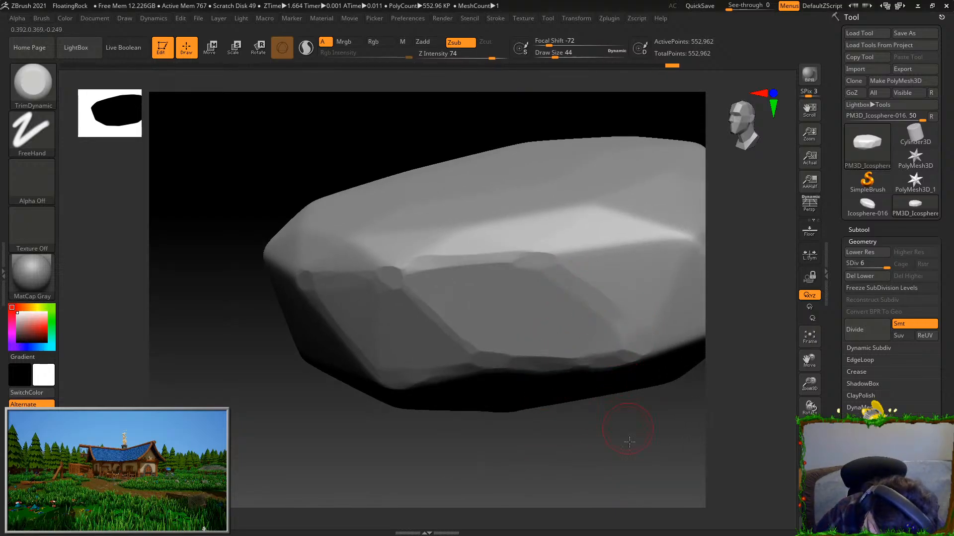
left_click_drag(630, 434, 626, 464)
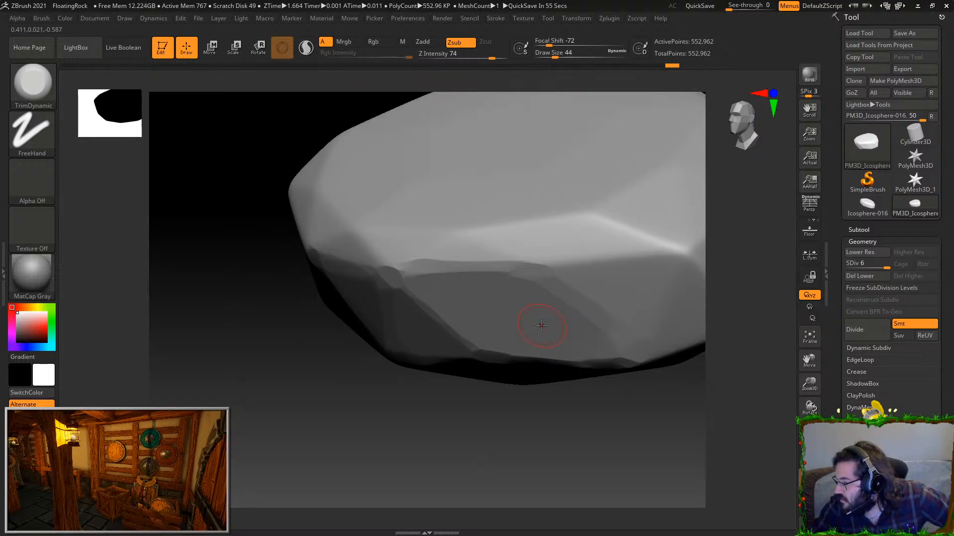
- Trim the upper corner where the large side facet meets the neighbouring facet and flatten its rim
left_click_drag(561, 427, 612, 429)
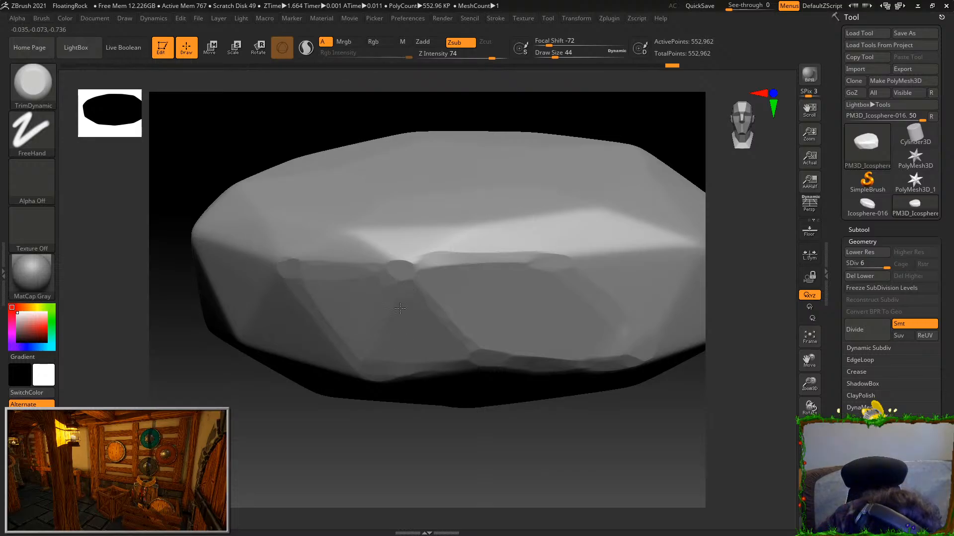
left_click_drag(377, 422, 460, 426)
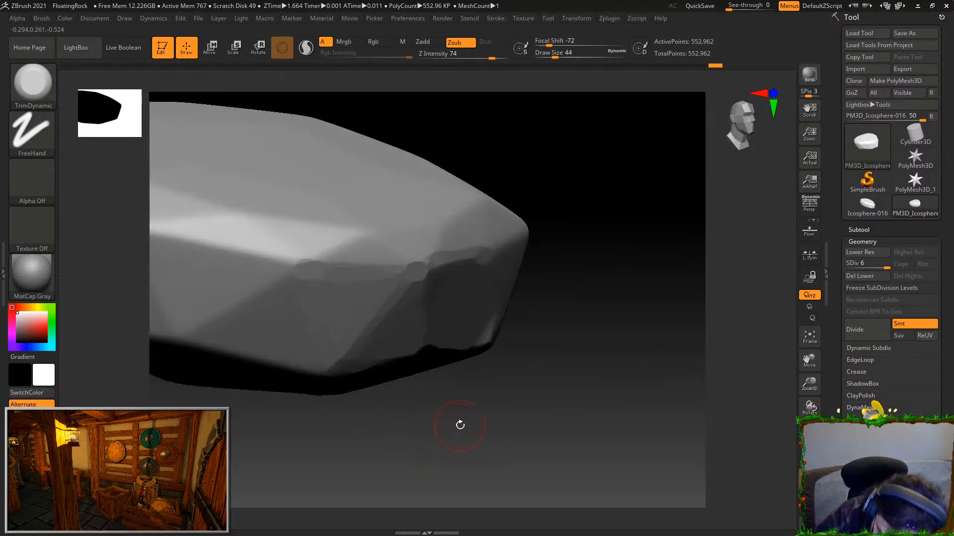
left_click_drag(565, 423, 492, 423)
mouse_move(427, 274)
left_mouse_down()
mouse_move(362, 228)
mouse_move(310, 249)
mouse_move(315, 259)
mouse_move(385, 261)
left_mouse_up()
right_click_drag(400, 303, 434, 405)
left_click_drag(385, 228, 407, 237)
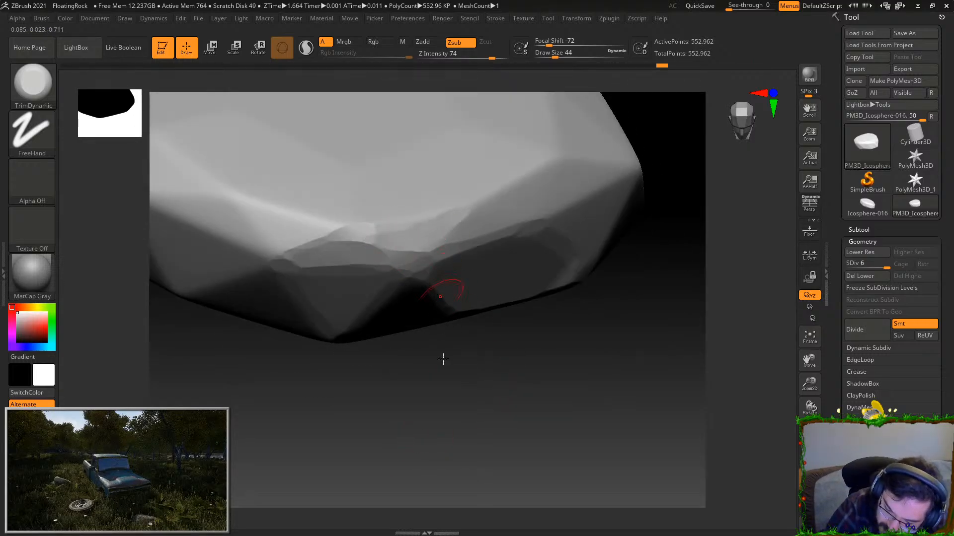
- Bevel the upper edge of the large side facet, plane its face and soften the ridge beside it
right_click_drag(437, 323, 437, 272)
mouse_move(438, 273)
left_mouse_down()
mouse_move(537, 254)
mouse_move(563, 270)
left_mouse_up()
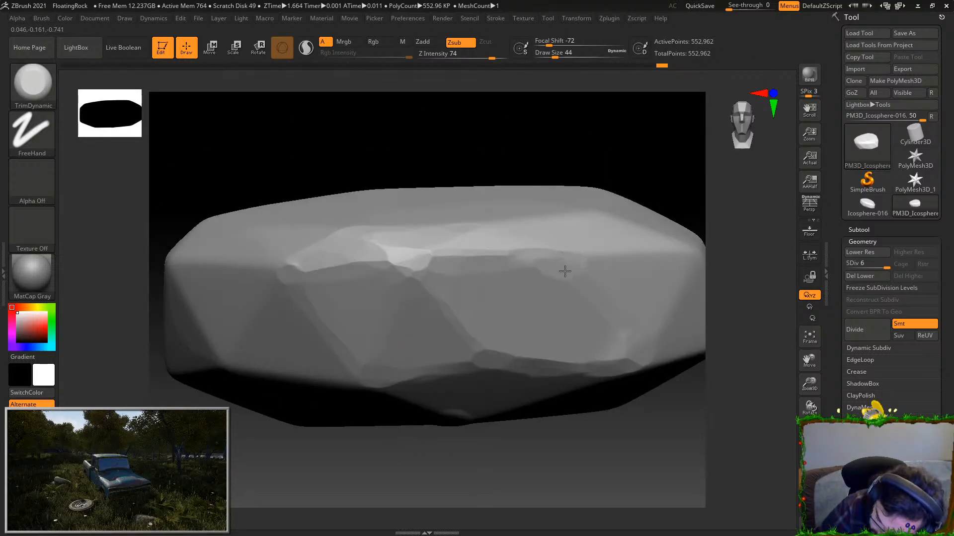
left_click_drag(618, 331, 499, 347)
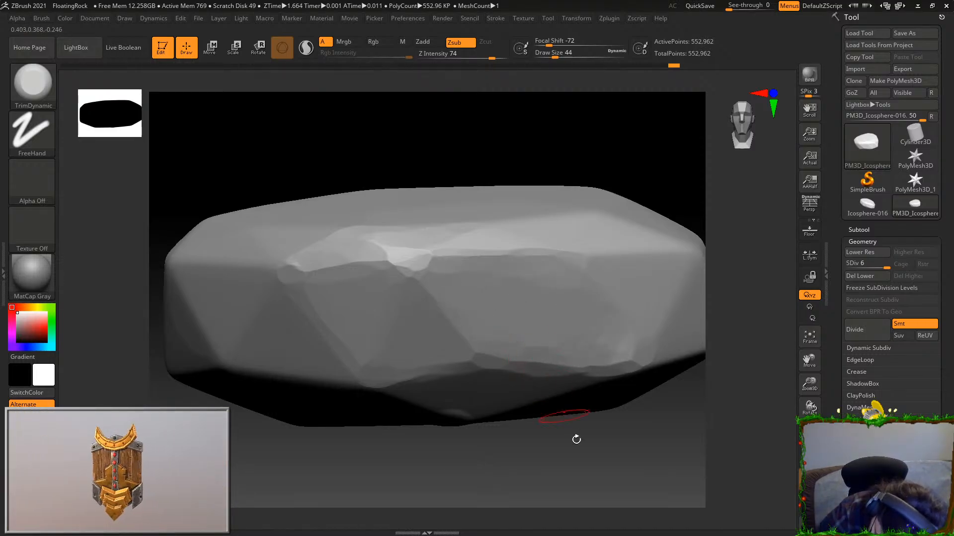
right_click_drag(558, 400, 564, 348)
right_click_drag(481, 277, 543, 351)
left_click_drag(402, 287, 448, 293)
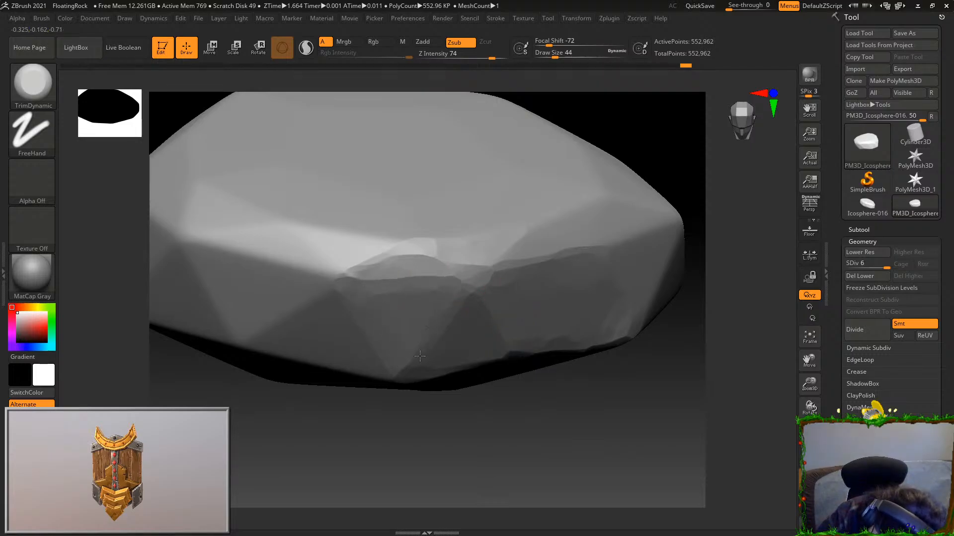
- Trim the rock's lower side edge and the adjoining ridges of the underside facets
right_click_drag(488, 405, 457, 283)
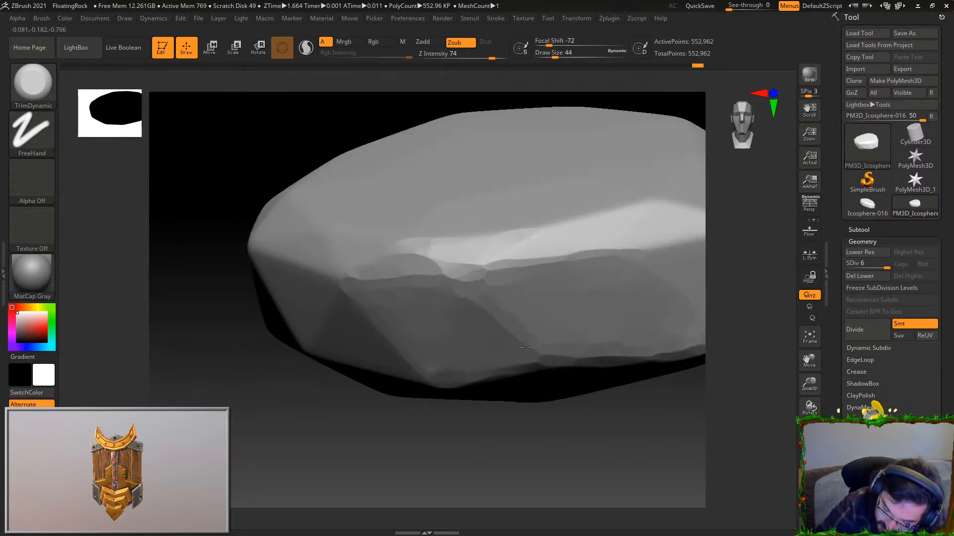
right_click_drag(554, 443, 507, 323)
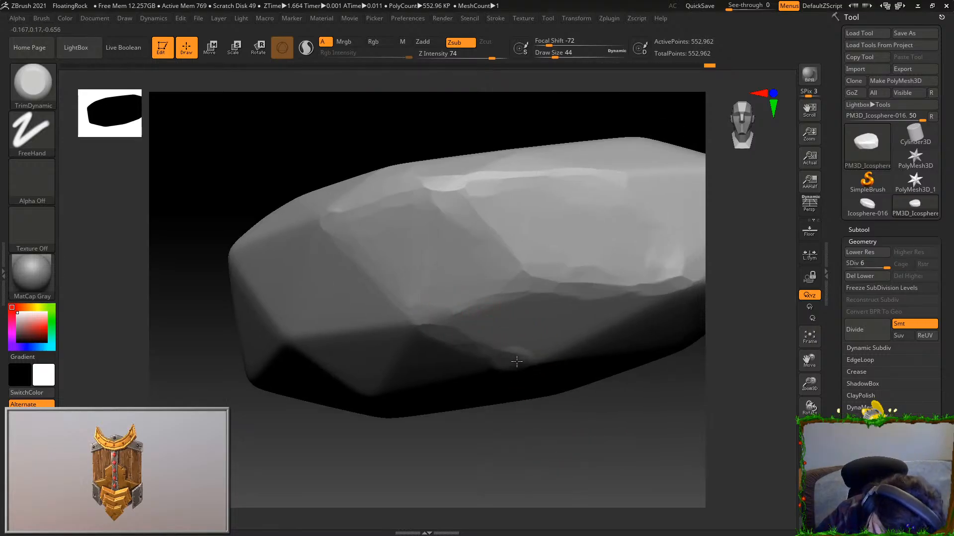
right_click_drag(564, 354, 570, 383)
mouse_move(593, 288)
left_mouse_down()
mouse_move(472, 304)
mouse_move(506, 358)
mouse_move(625, 299)
left_mouse_up()
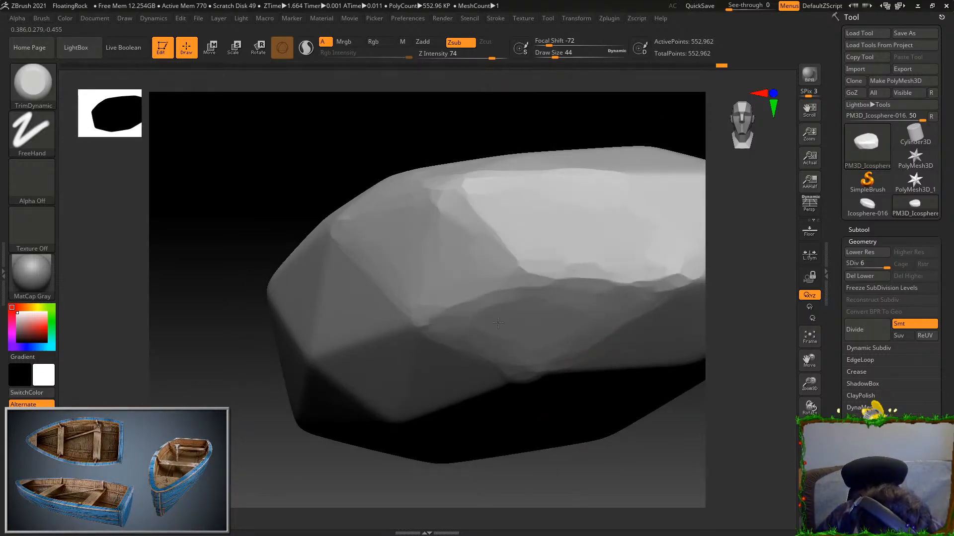
- Trim the rest of the side's upper edge up to its far corner
right_click_drag(570, 325, 567, 458)
right_click_drag(632, 456, 566, 440)
mouse_move(608, 256)
left_mouse_down()
mouse_move(591, 255)
mouse_move(604, 281)
left_mouse_up()
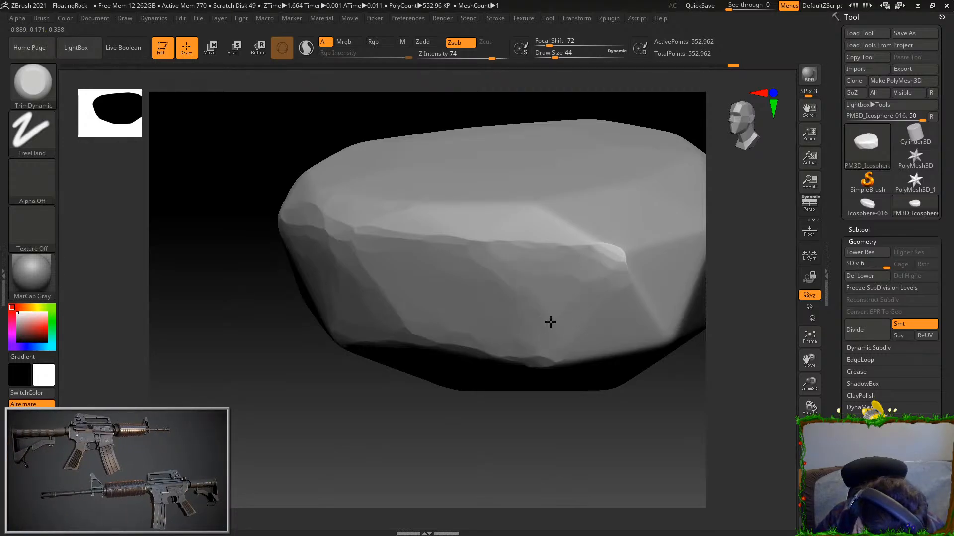
- Try stamping a vertical cut across the side's upper edge with the Orb_Slash01 brush
left_click(46, 99)
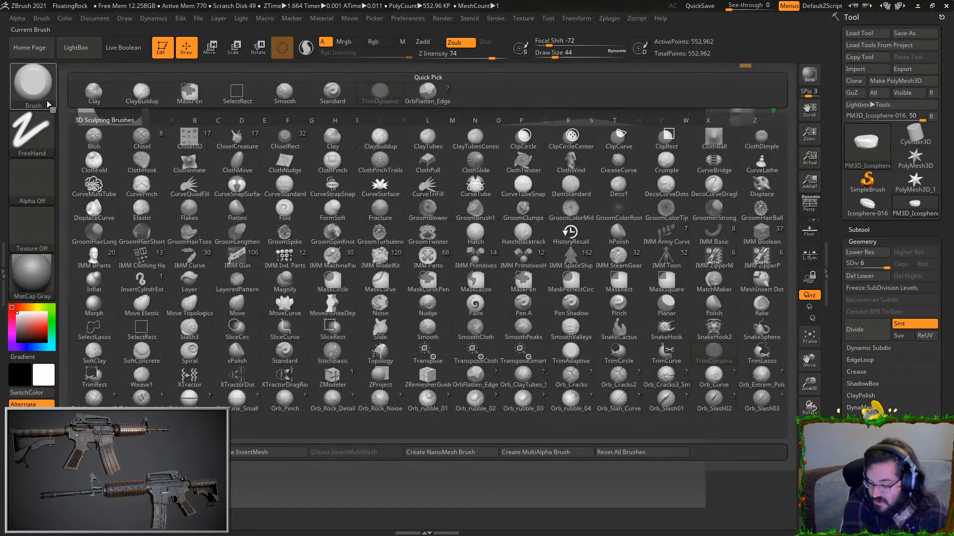
left_click(32, 85)
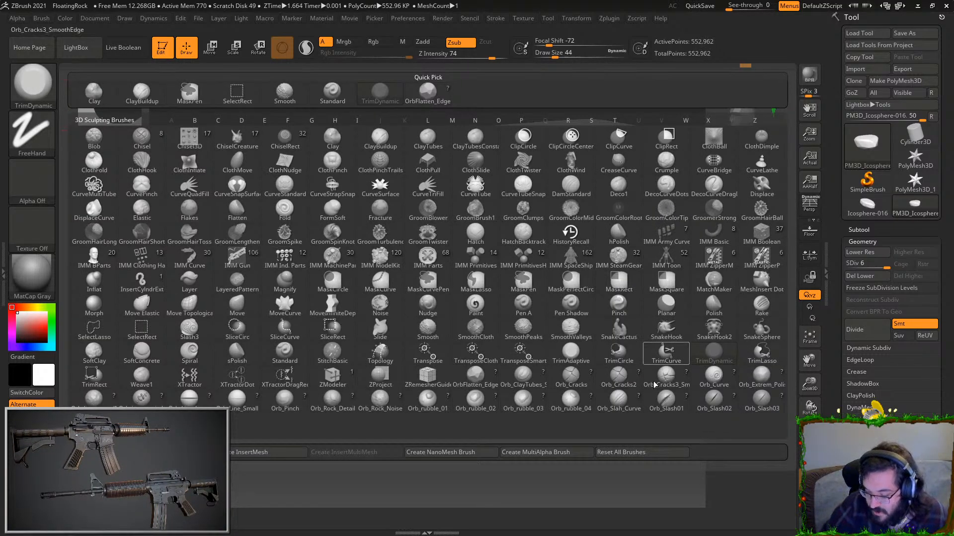
left_click(665, 370)
mouse_move(554, 250)
left_mouse_down()
mouse_move(590, 215)
mouse_move(579, 215)
mouse_move(610, 247)
mouse_move(604, 261)
mouse_move(565, 268)
mouse_move(553, 299)
left_mouse_up()
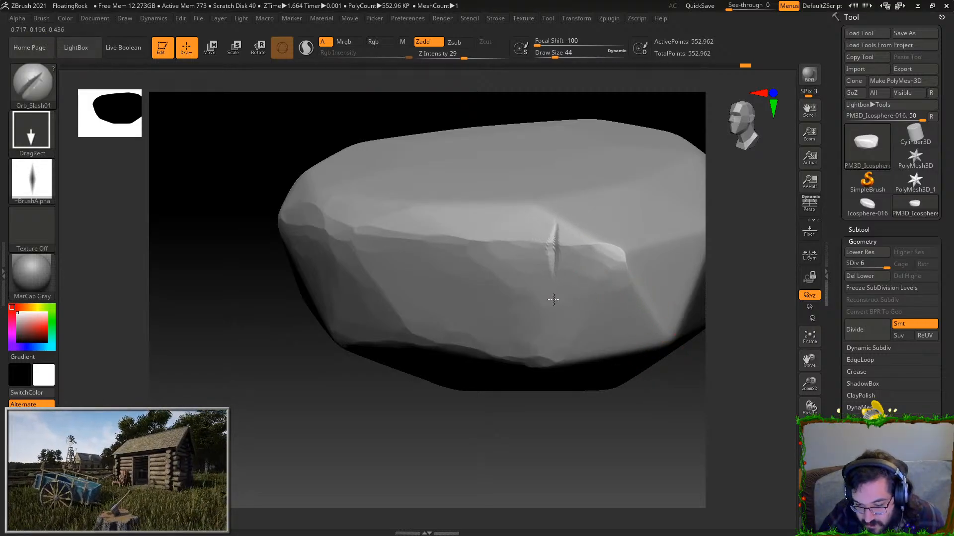
key("ctrl+z")
- Divide the rock mesh to subdivision level 7
left_click_drag(608, 503, 643, 447)
left_click(878, 338)
- Try further Orb_Slash01 cuts on the side of the subdivided rock
left_click_drag(557, 243, 612, 231)
left_click_drag(546, 440, 567, 430)
left_click_drag(380, 337, 409, 341)
left_click_drag(513, 449, 619, 456)
key("ctrl+z")
key("ctrl+z")
- Switch to the Standard brush with the Color Spray stroke, Z Intensity 5 and draw size 90
left_click(40, 97)
left_click(39, 97)
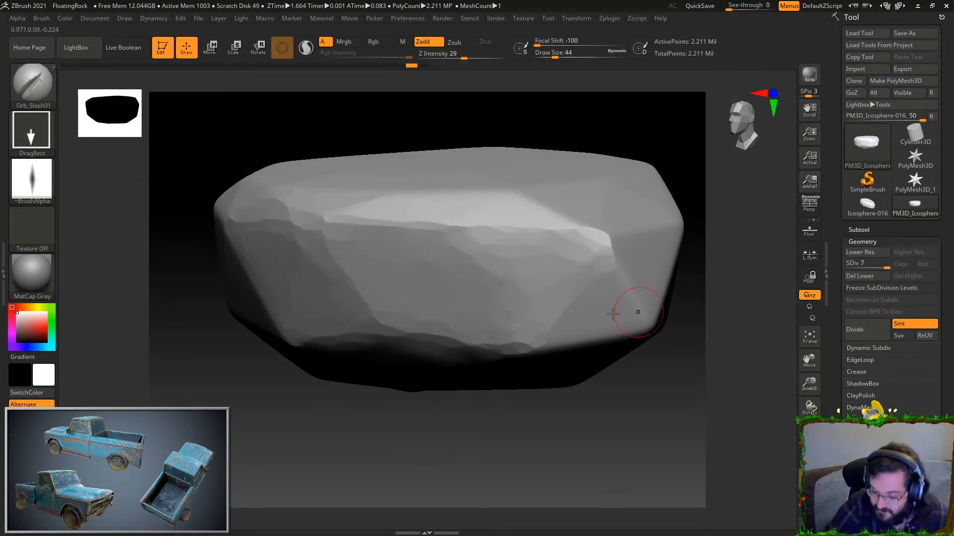
left_click(37, 91)
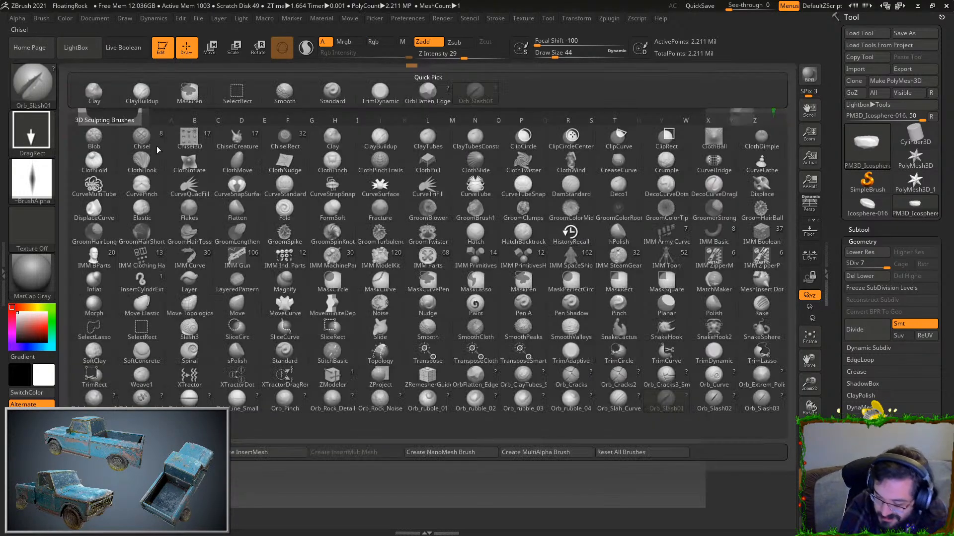
left_click(713, 377)
left_click(33, 115)
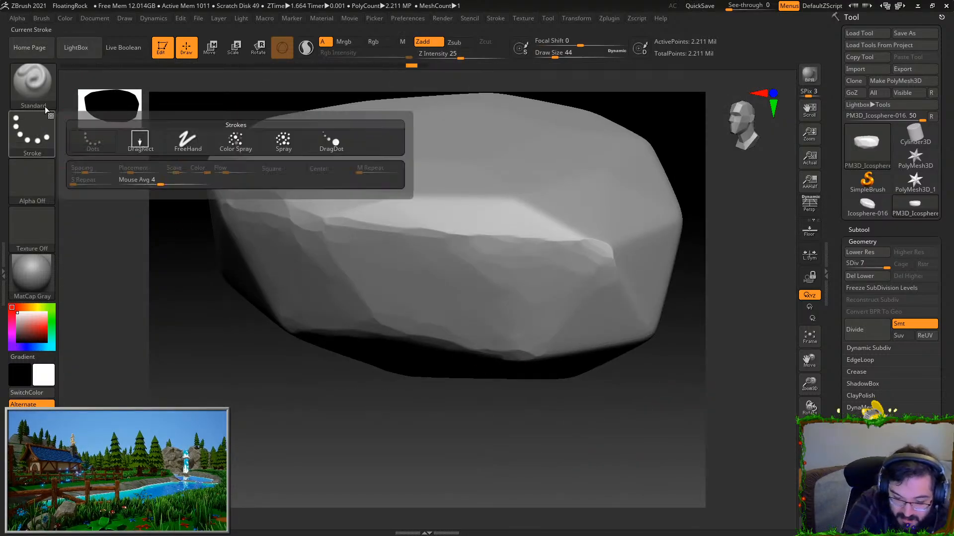
left_click(33, 124)
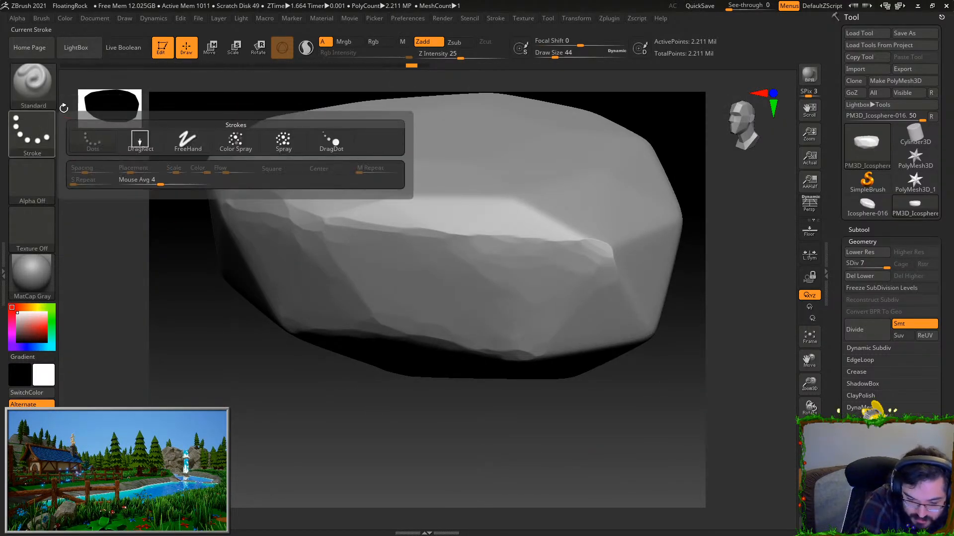
left_click(252, 141)
left_click_drag(555, 54, 562, 54)
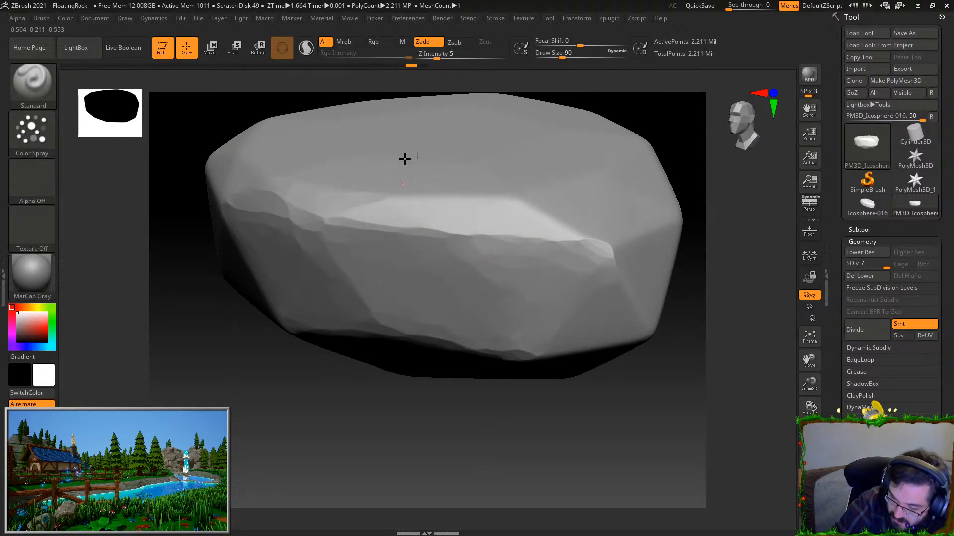
- Spray subtle surface unevenness over the rock's broad top face
right_click_drag(472, 221, 467, 357)
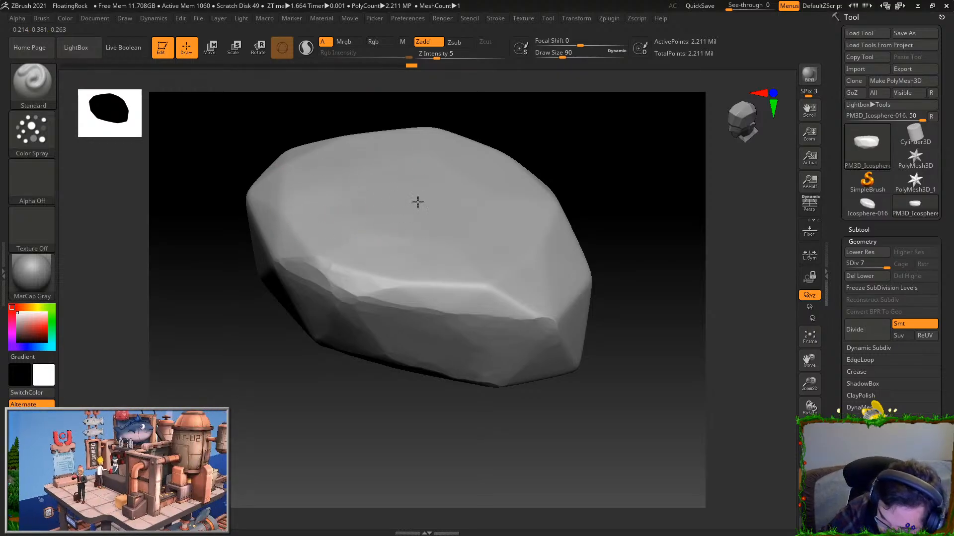
right_click_drag(570, 436, 549, 363)
right_click_drag(489, 359, 403, 187)
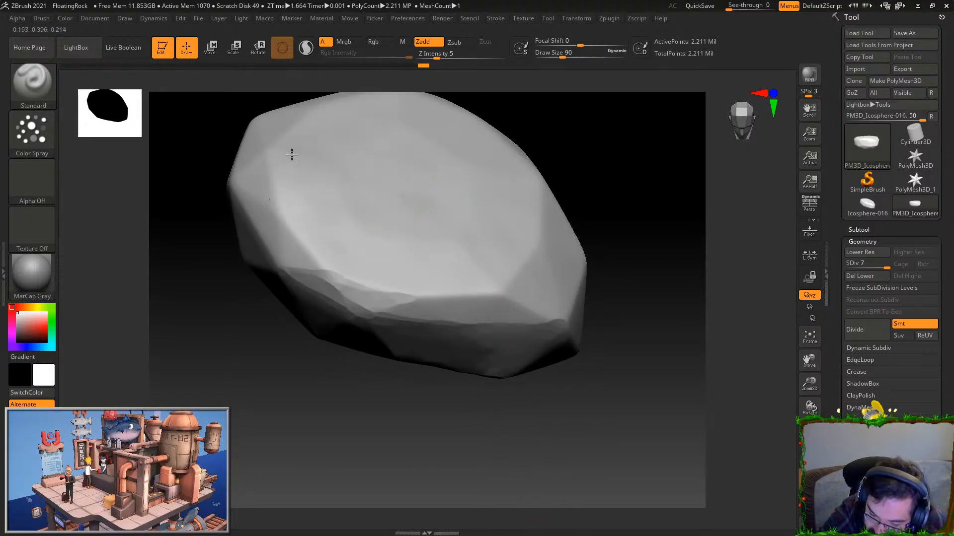
right_click_drag(567, 312, 386, 230)
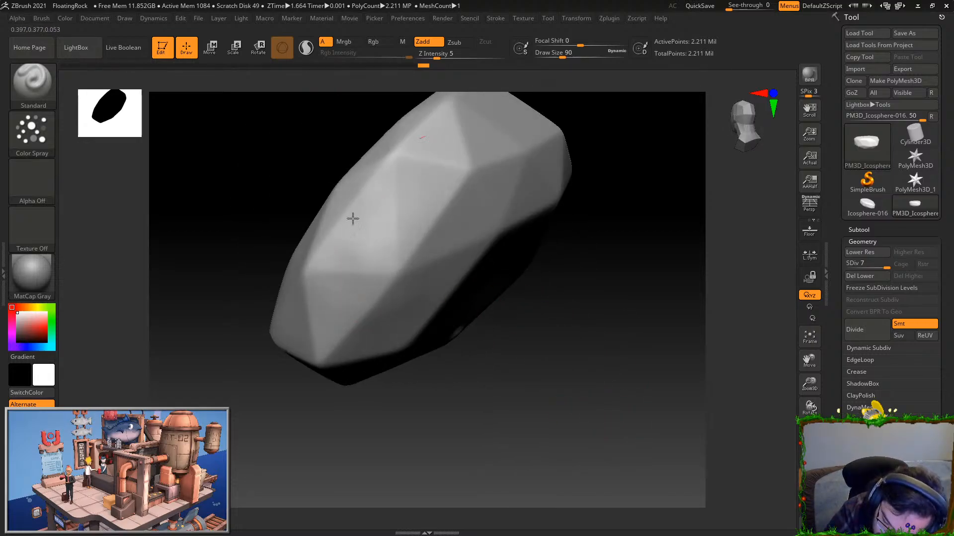
- Spray the same subtle unevenness over the untrimmed side, end and underside facets
right_click_drag(436, 290, 447, 371)
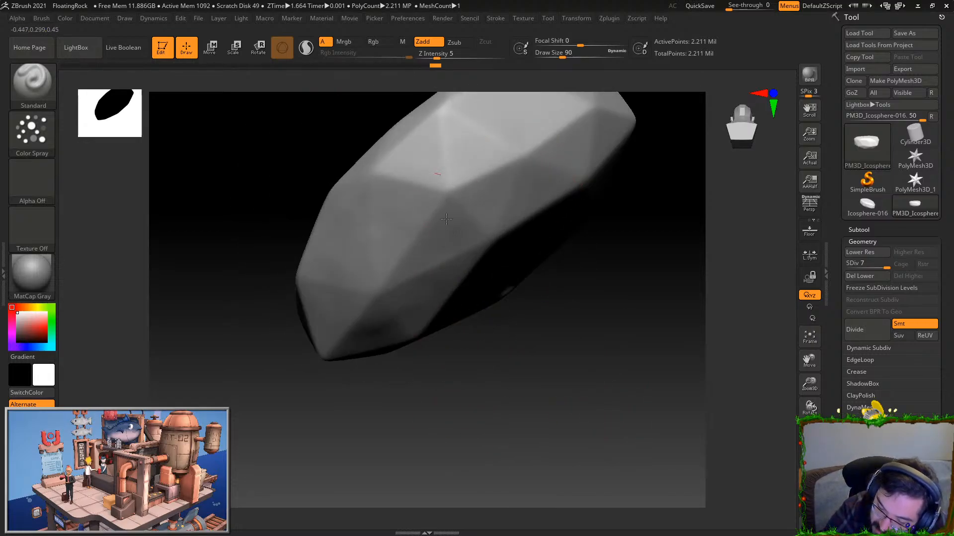
right_click_drag(446, 190, 464, 228)
right_click_drag(550, 283, 578, 169)
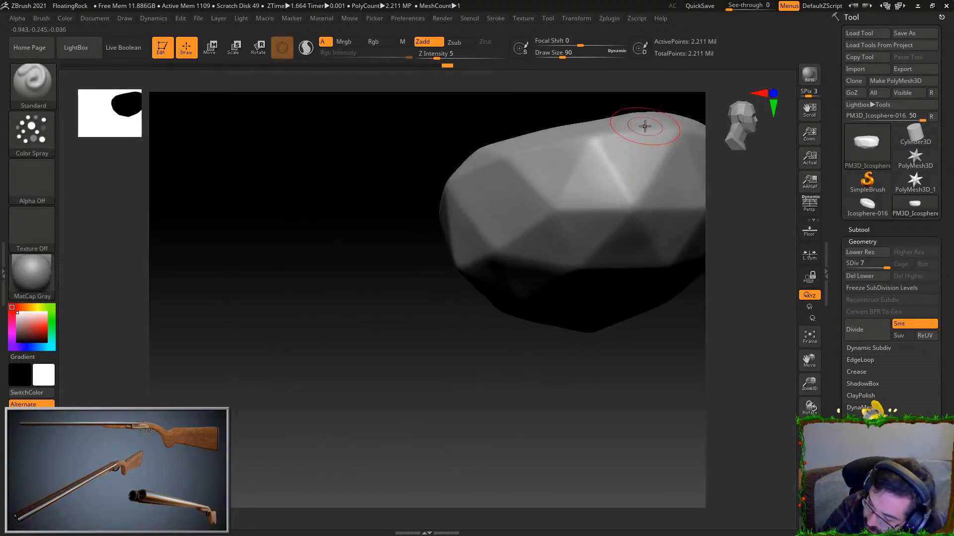
right_click_drag(617, 224, 510, 218)
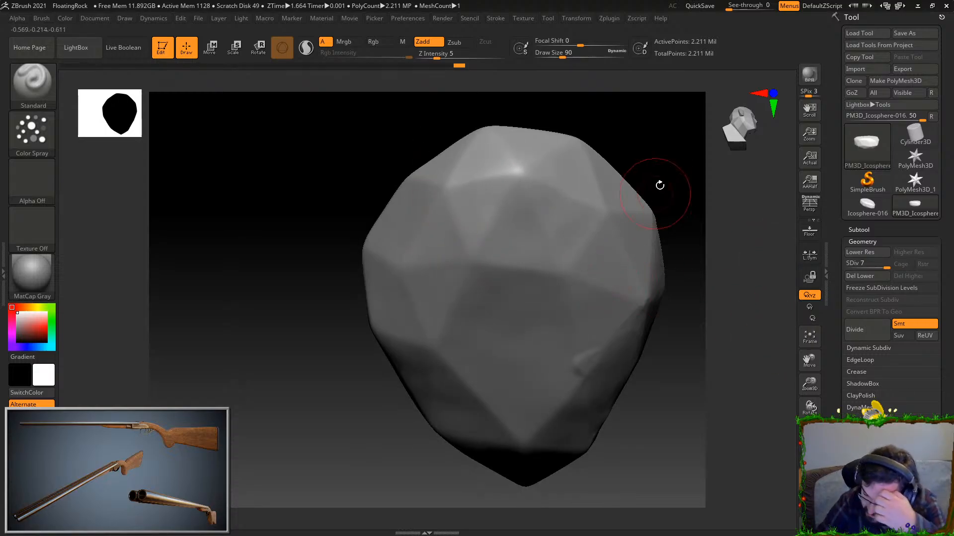
right_click_drag(655, 190, 513, 174)
- Switch back to the TrimDynamic brush and bevel the upper edges and corners around the rock's untrimmed end
key("b")
key("t")
key("d")
right_click_drag(631, 425, 518, 266)
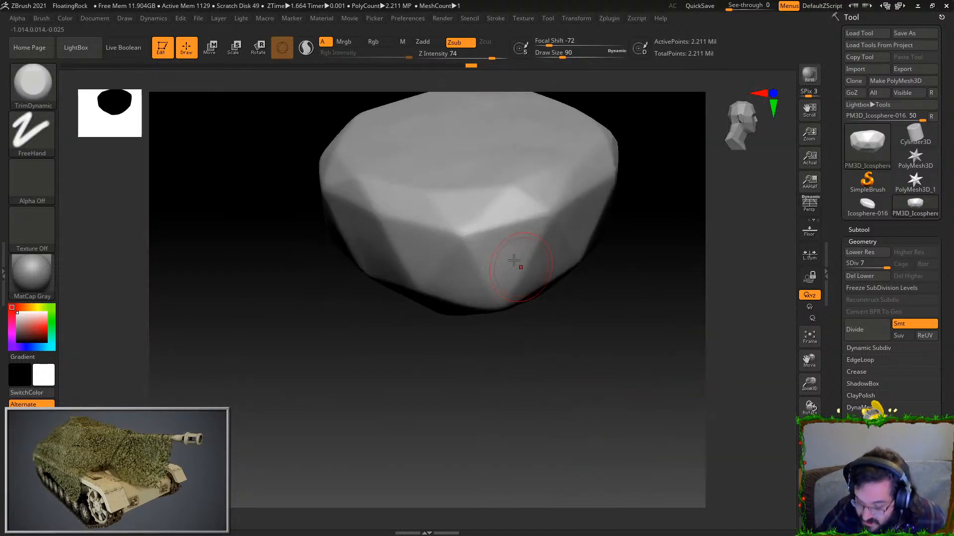
mouse_move(502, 260)
left_mouse_down()
mouse_move(481, 264)
mouse_move(483, 230)
mouse_move(527, 247)
mouse_move(494, 265)
mouse_move(512, 265)
mouse_move(503, 252)
left_mouse_up()
right_click_drag(581, 308, 505, 338)
mouse_move(506, 198)
left_mouse_down()
mouse_move(501, 207)
mouse_move(513, 205)
left_mouse_up()
right_click_drag(552, 337, 512, 387)
mouse_move(508, 247)
left_mouse_down()
mouse_move(578, 227)
mouse_move(590, 201)
left_mouse_up()
- Set the draw size to 51 and trim the end's upper rim and the ridges between its side facets
left_click_drag(563, 55, 555, 55)
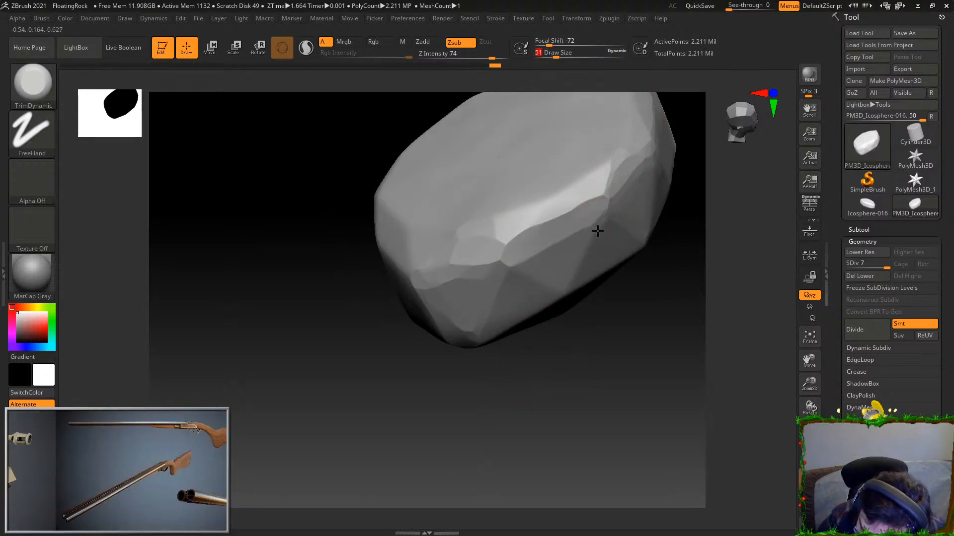
mouse_move(578, 200)
left_mouse_down()
mouse_move(604, 170)
mouse_move(526, 209)
mouse_move(517, 230)
mouse_move(573, 204)
left_mouse_up()
mouse_move(573, 204)
right_mouse_down()
mouse_move(511, 293)
mouse_move(558, 290)
right_mouse_up()
left_click_drag(558, 289, 648, 249)
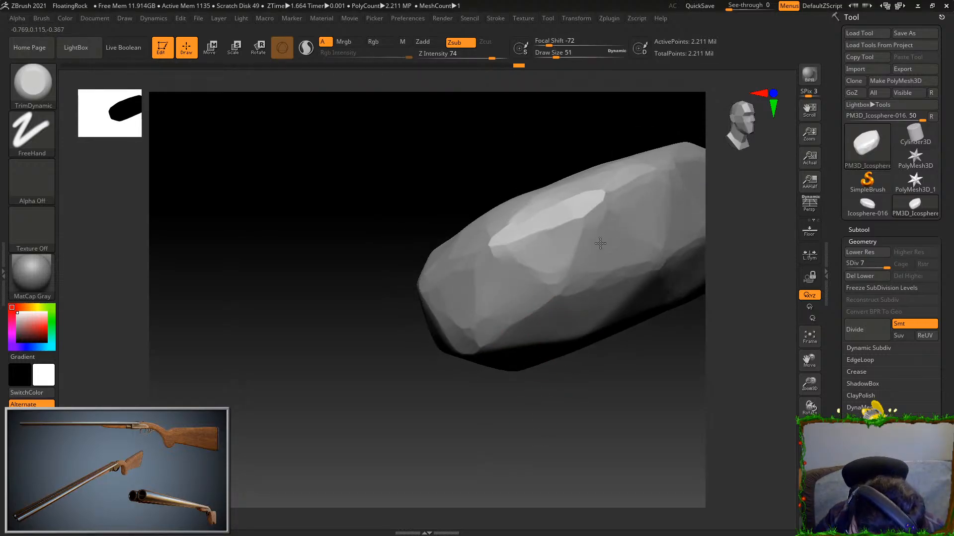
- Trim the lower edges of the end's side facets where they meet the underside
right_click_drag(643, 292, 571, 394)
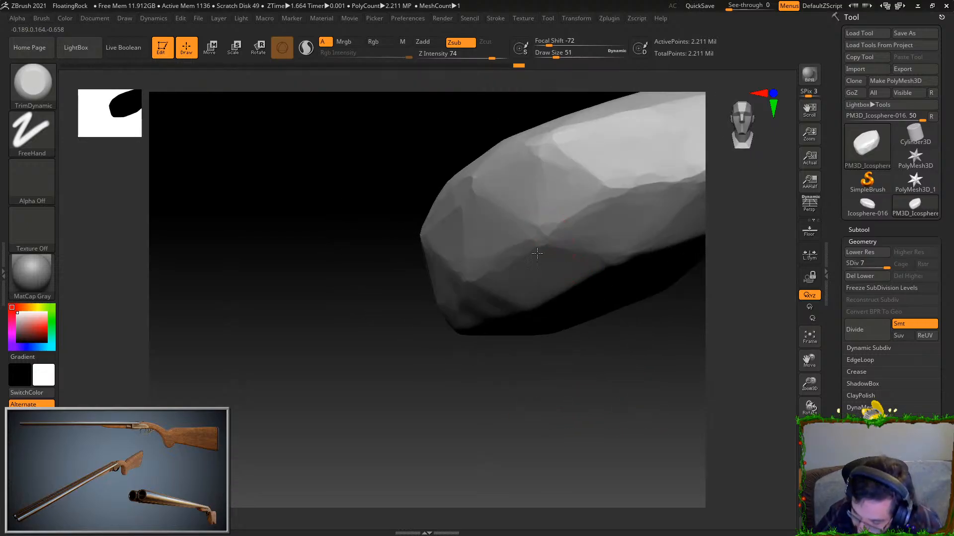
right_click_drag(536, 296, 541, 310)
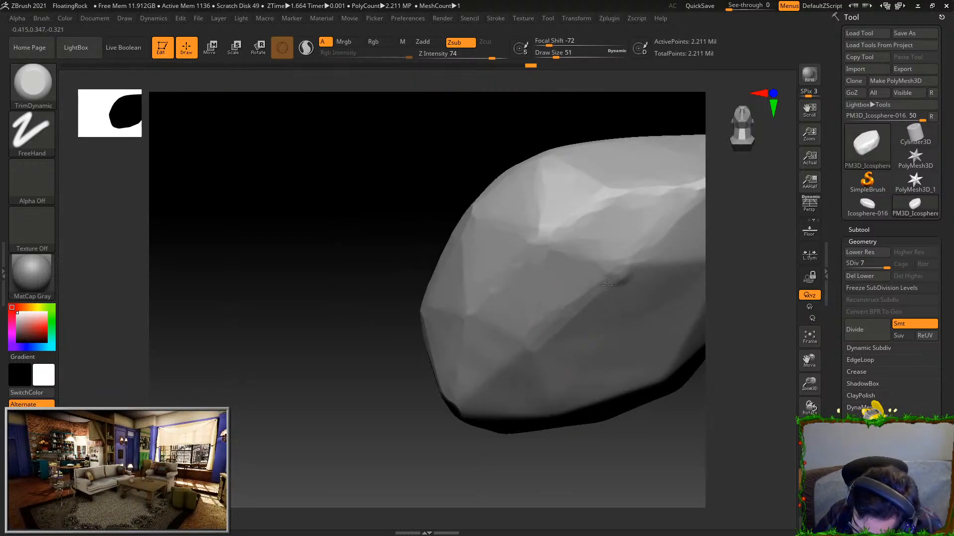
right_click_drag(517, 306, 641, 415)
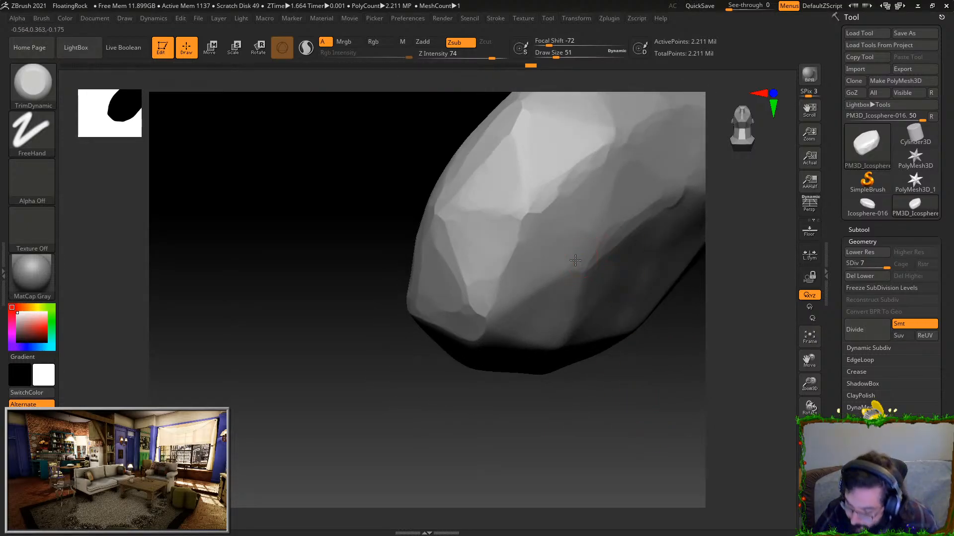
mouse_move(528, 301)
left_mouse_down()
mouse_move(489, 321)
mouse_move(515, 287)
left_mouse_up()
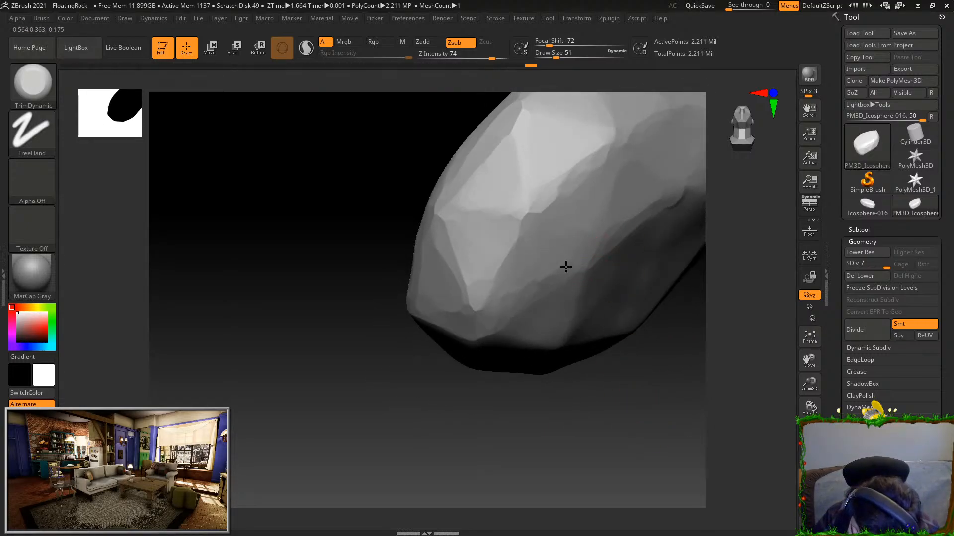
- Trim the ridges and corners between the underside facets at the rock's end
right_click_drag(567, 261, 581, 279)
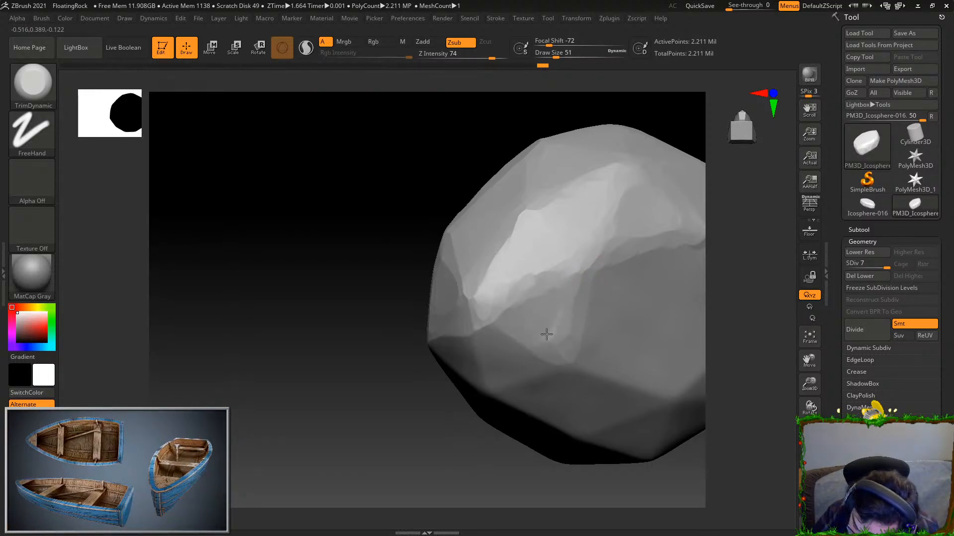
right_click_drag(494, 448, 555, 353)
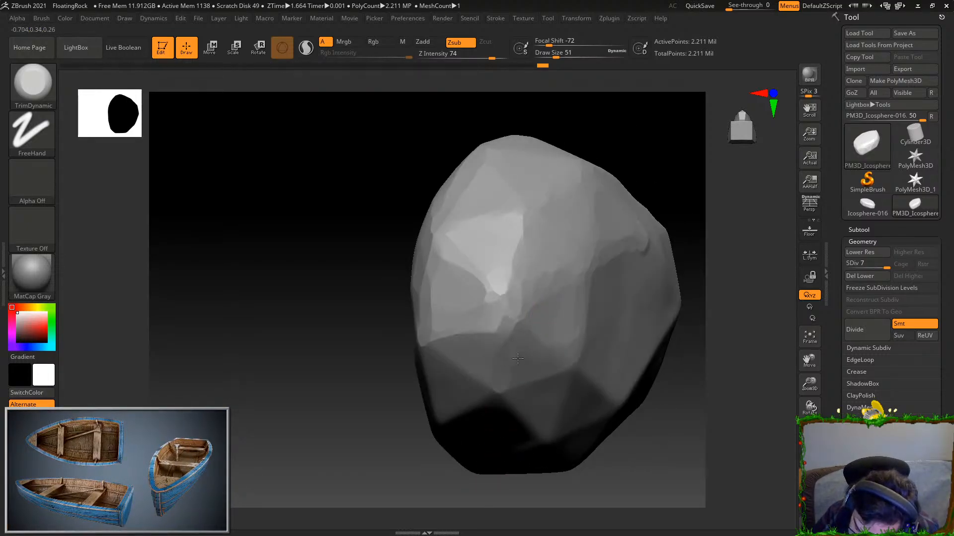
right_click_drag(670, 434, 666, 330)
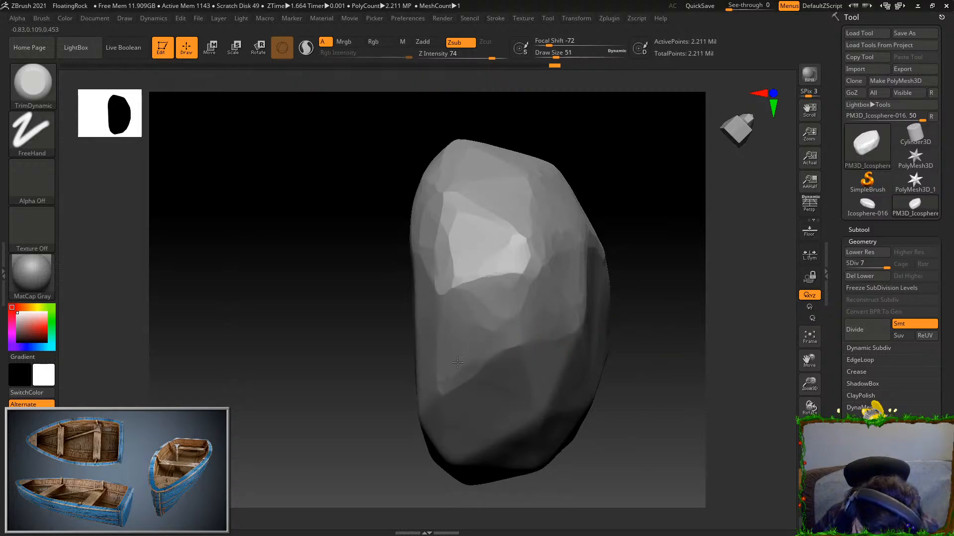
right_click_drag(525, 317, 513, 344, "alt")
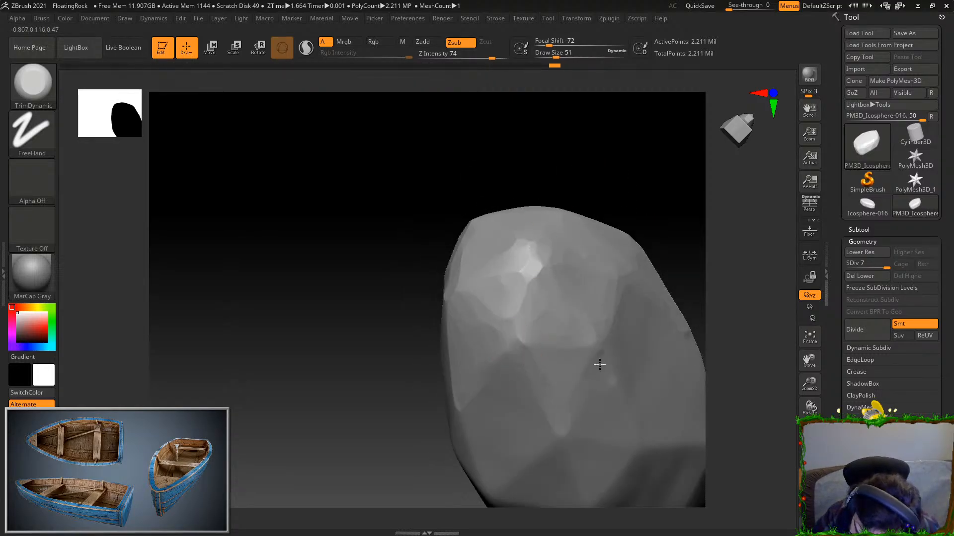
- Trim the ridges between the facets around the rock's tip and along its narrow side
right_click_drag(646, 209, 538, 312)
right_click_drag(645, 188, 485, 330)
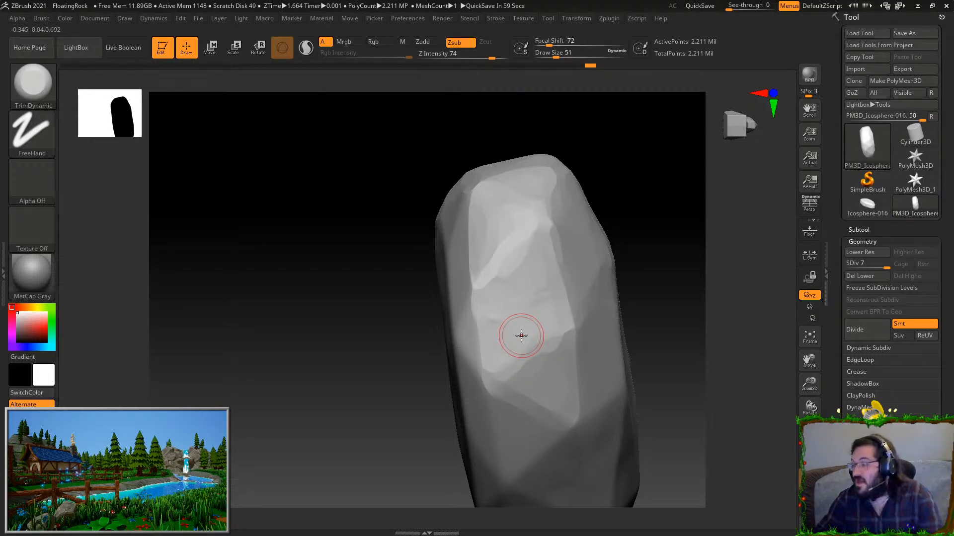
right_click_drag(521, 335, 656, 230)
left_click_drag(618, 151, 461, 185)
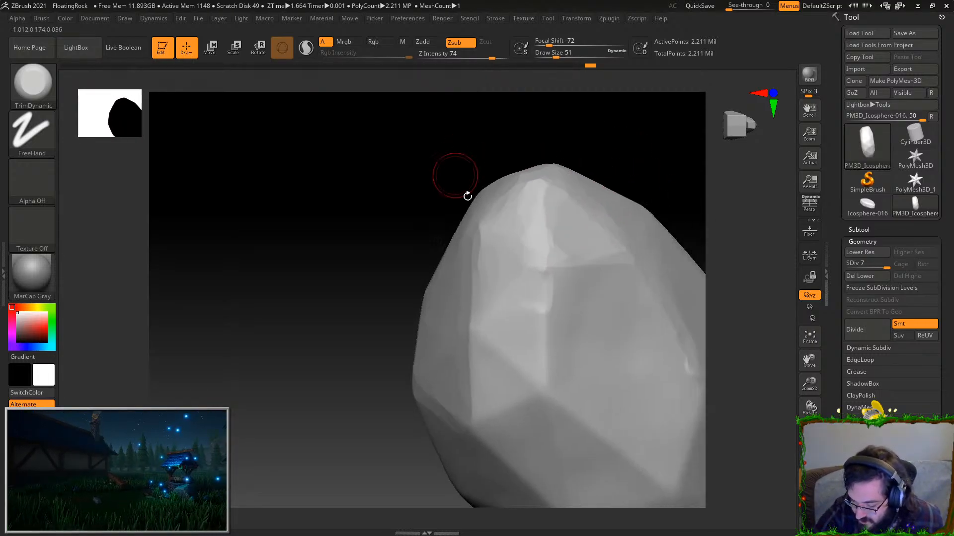
mouse_move(548, 379)
left_mouse_down()
mouse_move(521, 322)
mouse_move(506, 353)
left_mouse_up()
mouse_move(513, 404)
left_mouse_down()
mouse_move(478, 417)
mouse_move(509, 368)
left_mouse_up()
right_click_drag(509, 367, 619, 210)
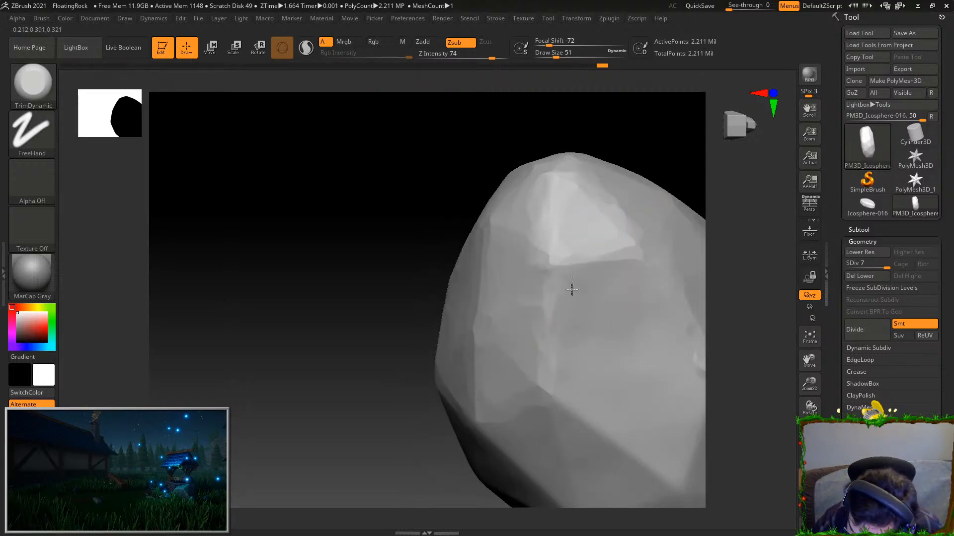
right_click_drag(675, 187, 602, 181)
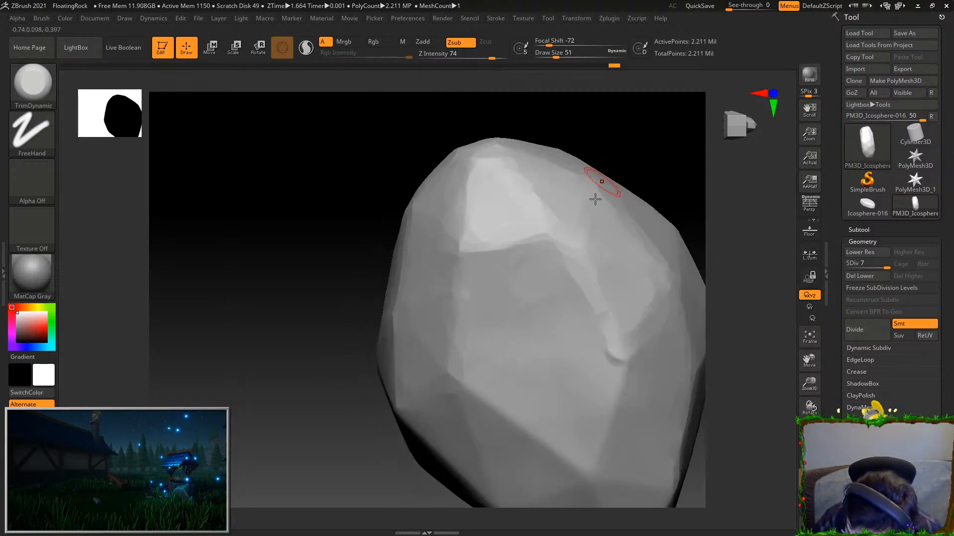
- Trim the lower and side edges of the large facet below the tip to bevel its borders
left_click_drag(594, 476, 484, 396)
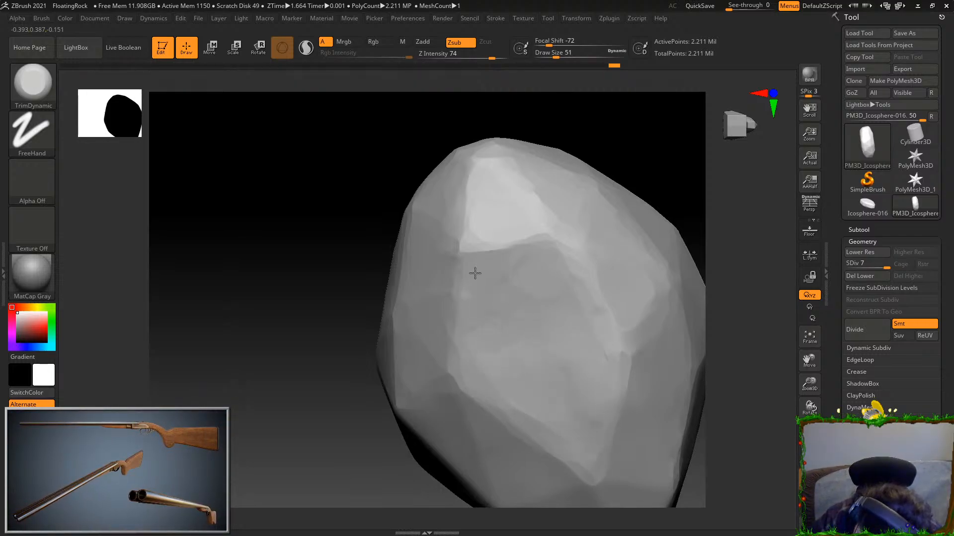
right_click_drag(633, 189, 663, 144)
mouse_move(576, 237)
right_mouse_down()
mouse_move(615, 156)
mouse_move(666, 230)
mouse_move(647, 193)
mouse_move(624, 204)
mouse_move(628, 213)
mouse_move(624, 202)
mouse_move(594, 291)
right_mouse_up()
right_click_drag(526, 439, 552, 351, "alt")
left_click_drag(541, 388, 486, 380)
right_click_drag(500, 346, 473, 332)
- Trim the long sharp ridge running across the rock's side and the corner where it ends
right_click_drag(556, 443, 587, 317)
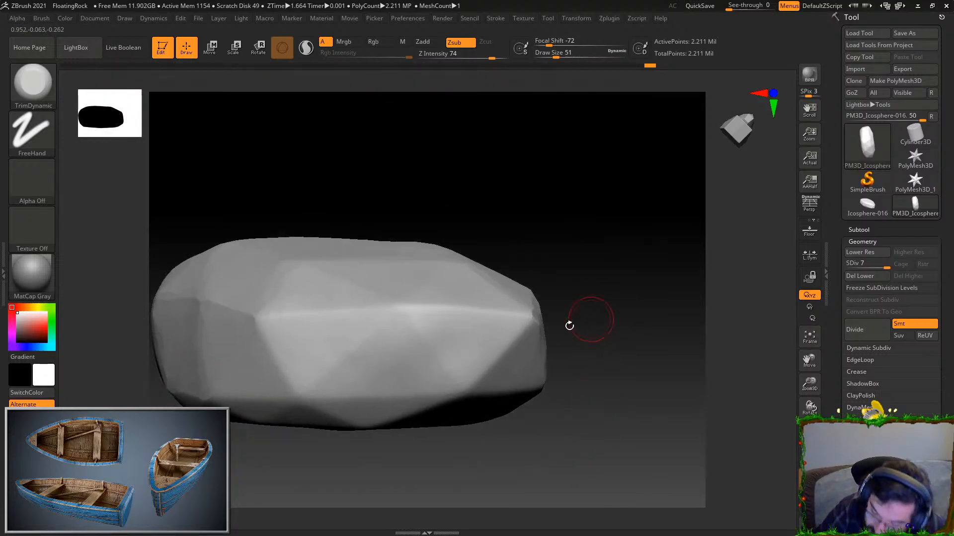
right_click_drag(519, 322, 571, 407)
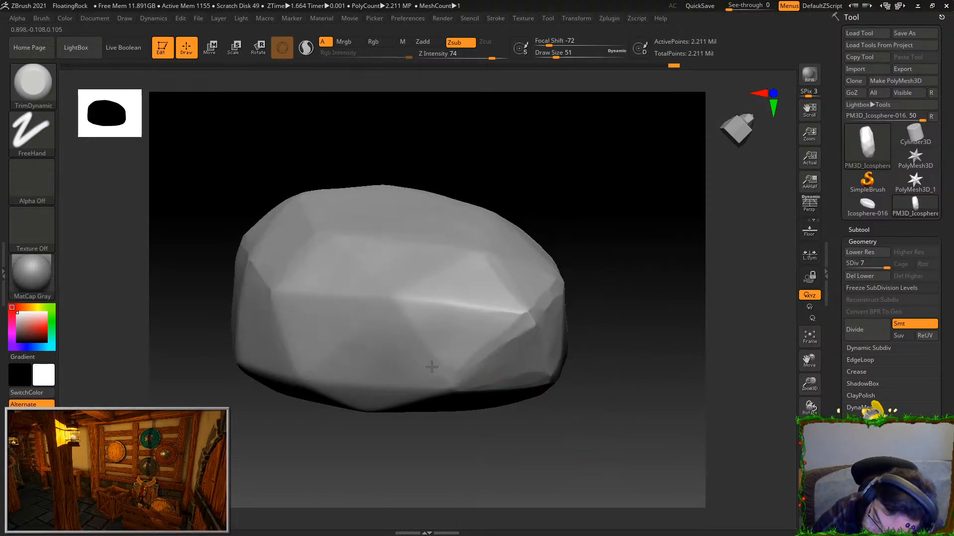
right_click_drag(433, 335, 409, 283)
right_click_drag(487, 303, 664, 437)
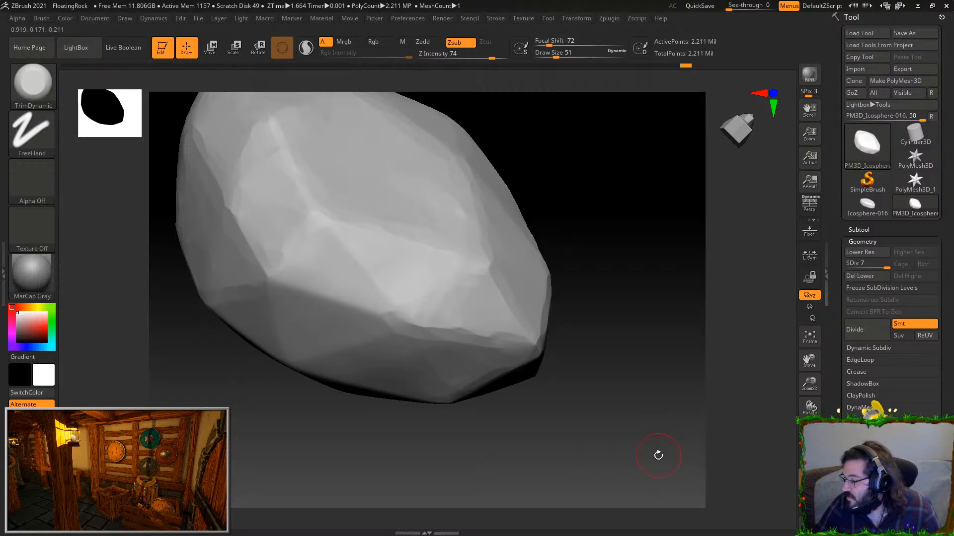
right_click_drag(601, 419, 578, 330)
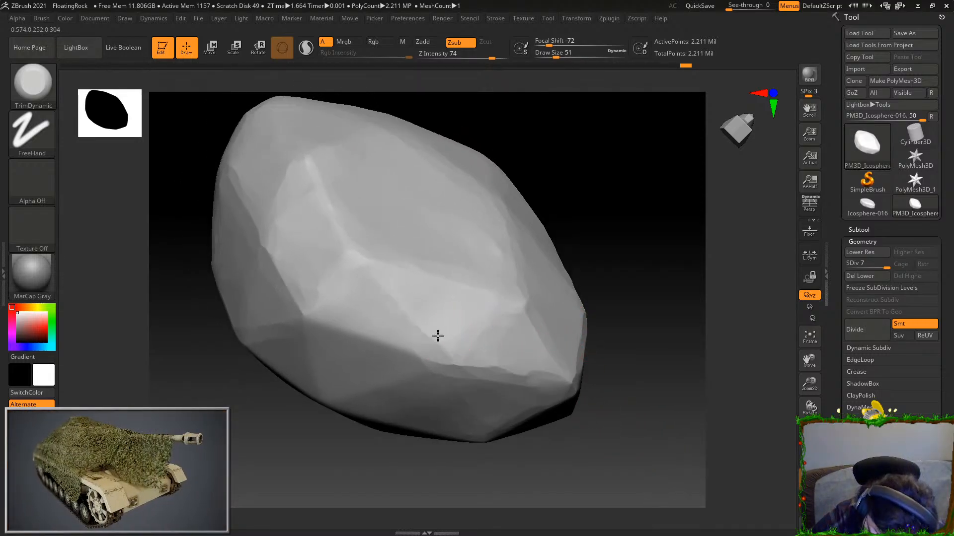
- Bevel the rim where the side facets meet the rock's broad flat face
right_click_drag(465, 273, 422, 347)
right_click_drag(384, 316, 341, 315)
right_click_drag(431, 271, 377, 320)
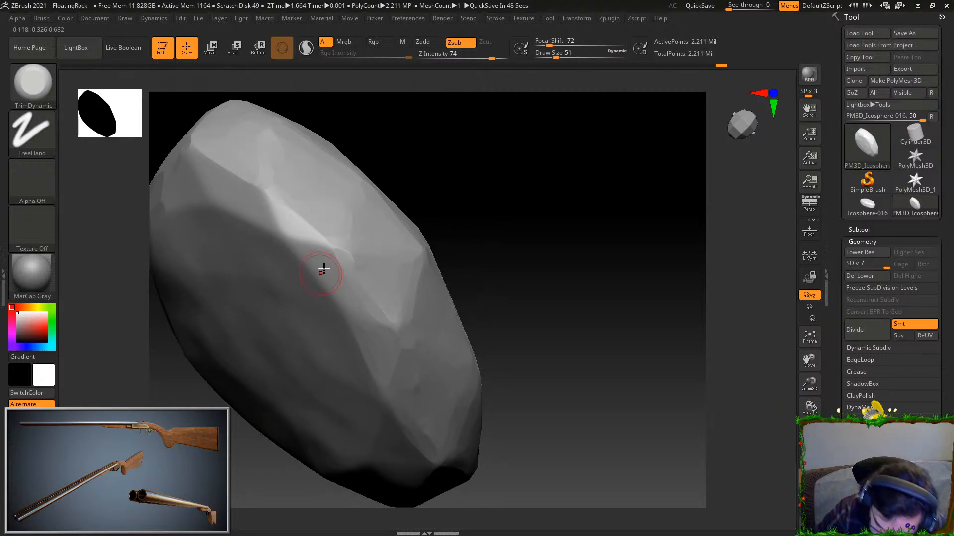
left_click_drag(457, 206, 470, 230)
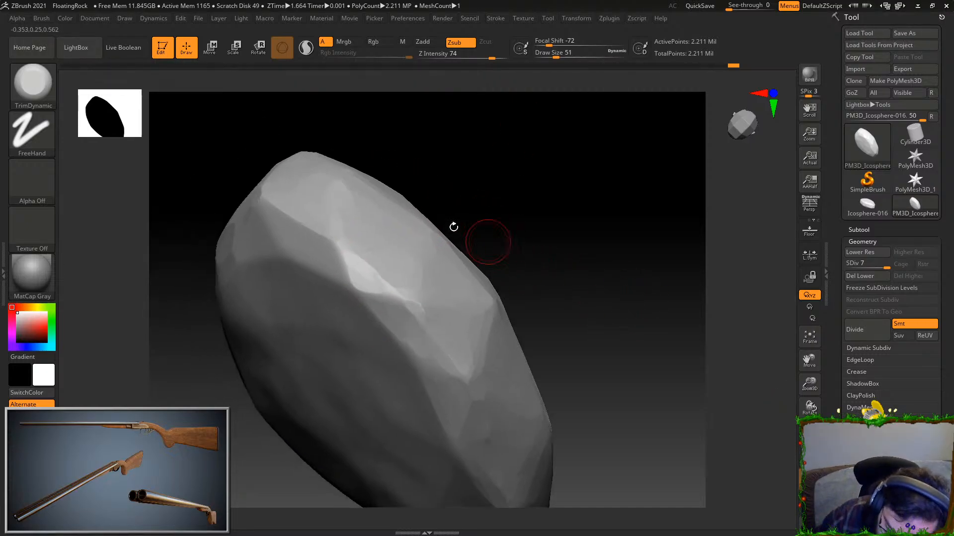
left_click_drag(431, 162, 382, 166)
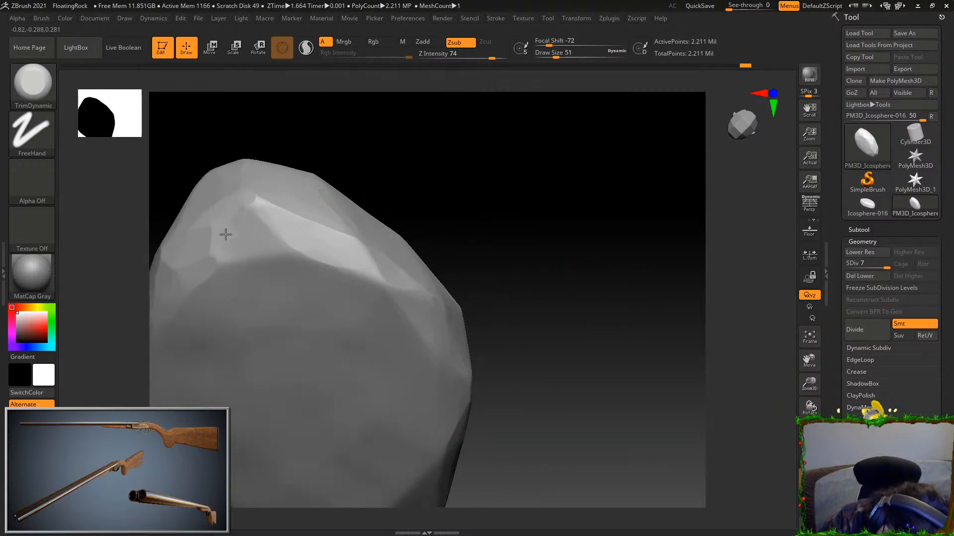
left_click_drag(467, 262, 673, 319)
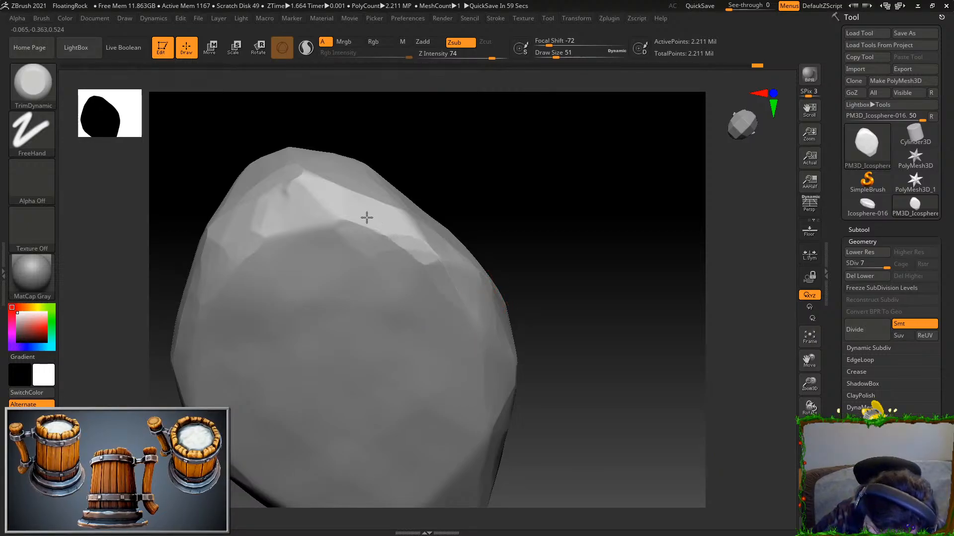
- Trim the edges between the broad flat face and the sloping facet at its pointed end
right_click_drag(380, 225, 554, 174)
right_click_drag(358, 181, 272, 366)
right_click_drag(443, 164, 566, 198)
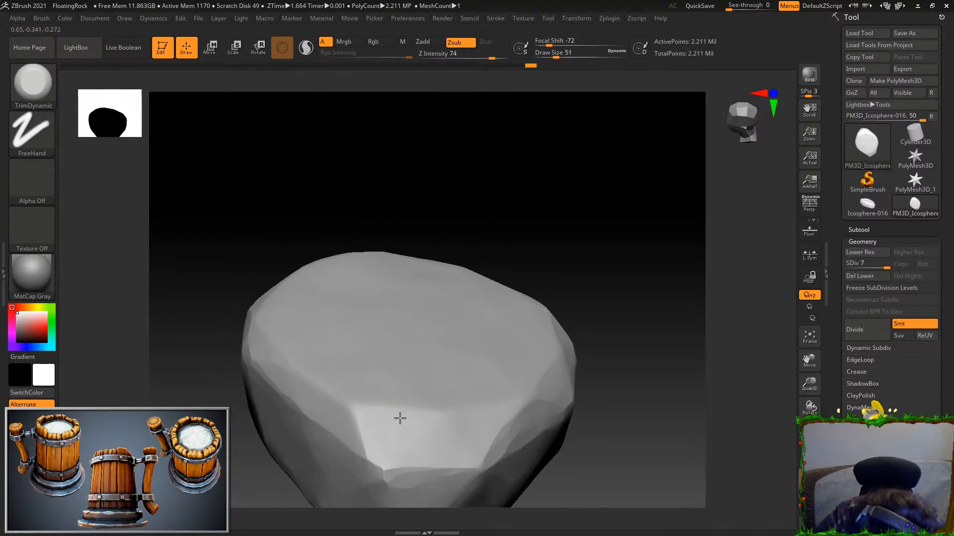
right_click_drag(594, 306, 522, 396)
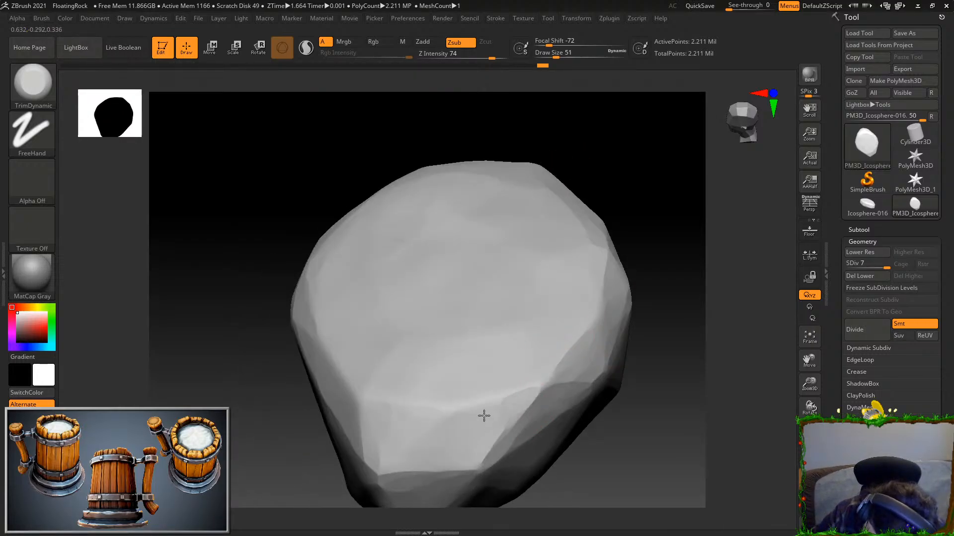
right_click_drag(381, 433, 586, 238)
left_click_drag(338, 401, 305, 381)
right_click_drag(498, 326, 618, 427)
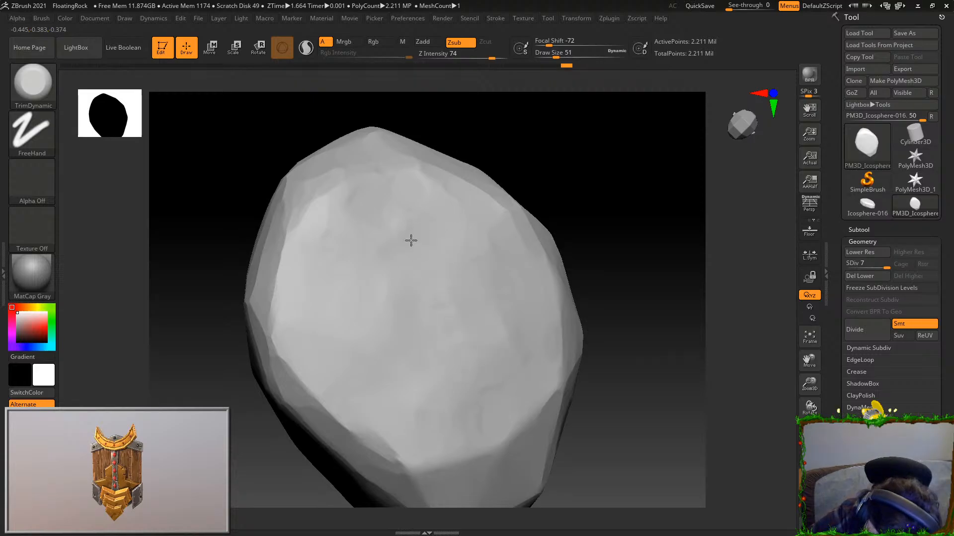
- Trim the flat face's far rim, and break up its straight edge at the pointed end
left_click_drag(594, 182, 612, 221)
left_click_drag(514, 185, 508, 171)
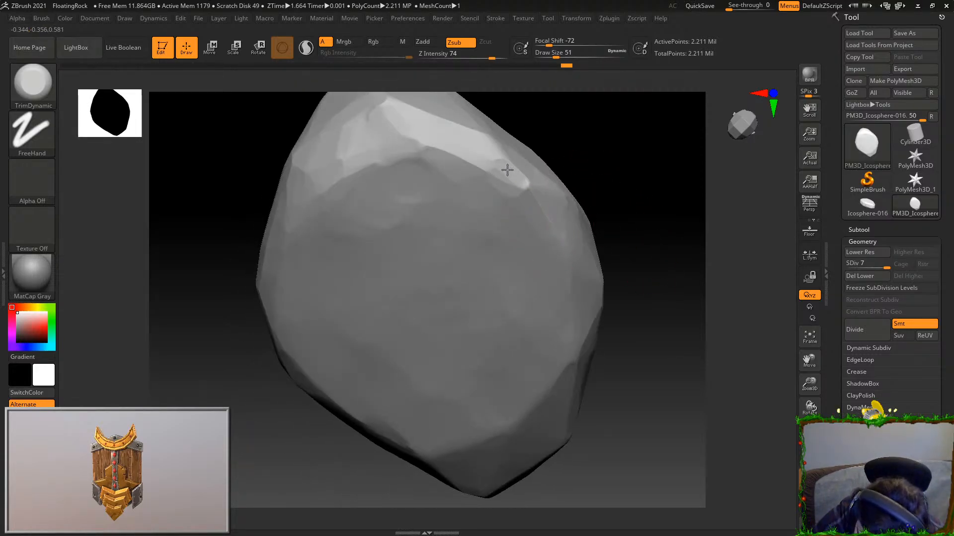
left_click_drag(649, 268, 626, 434)
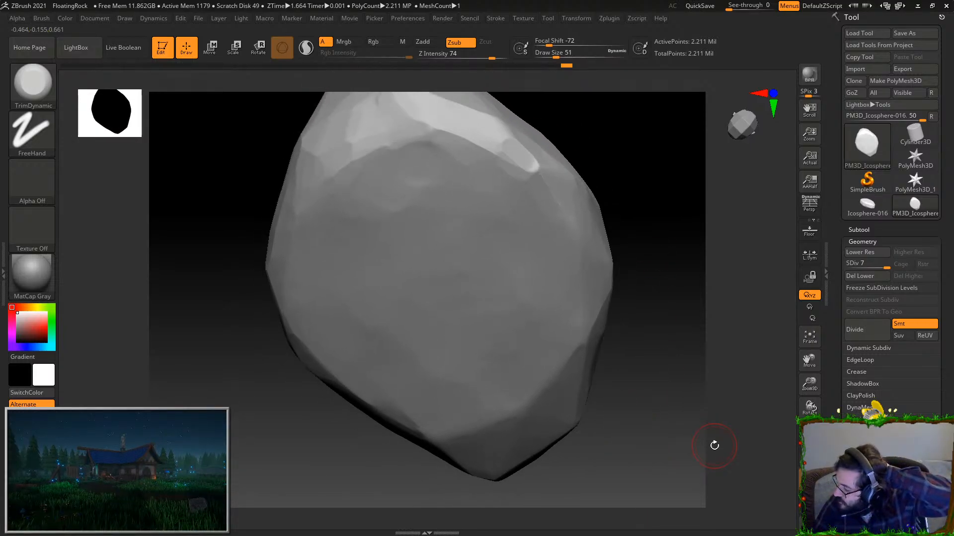
left_click_drag(672, 430, 624, 379)
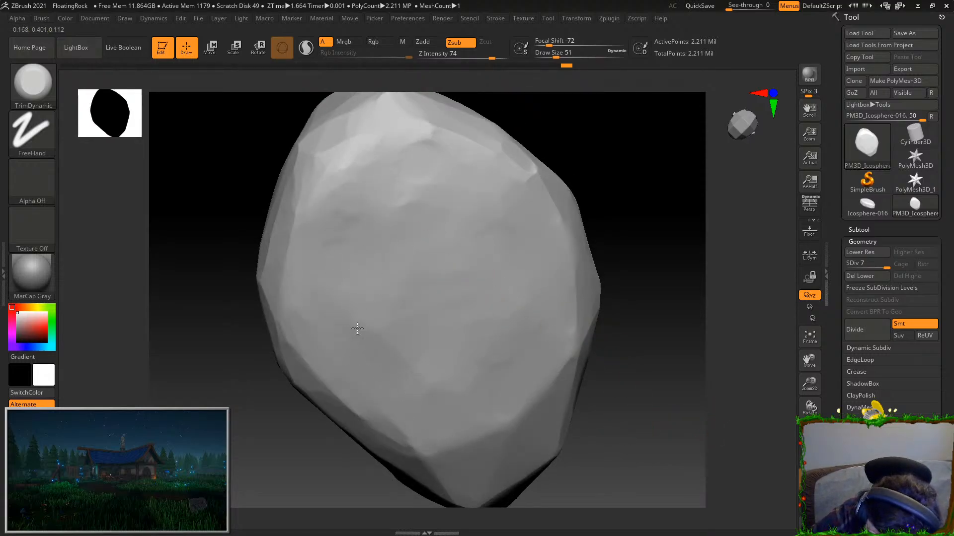
left_click_drag(594, 381, 501, 487)
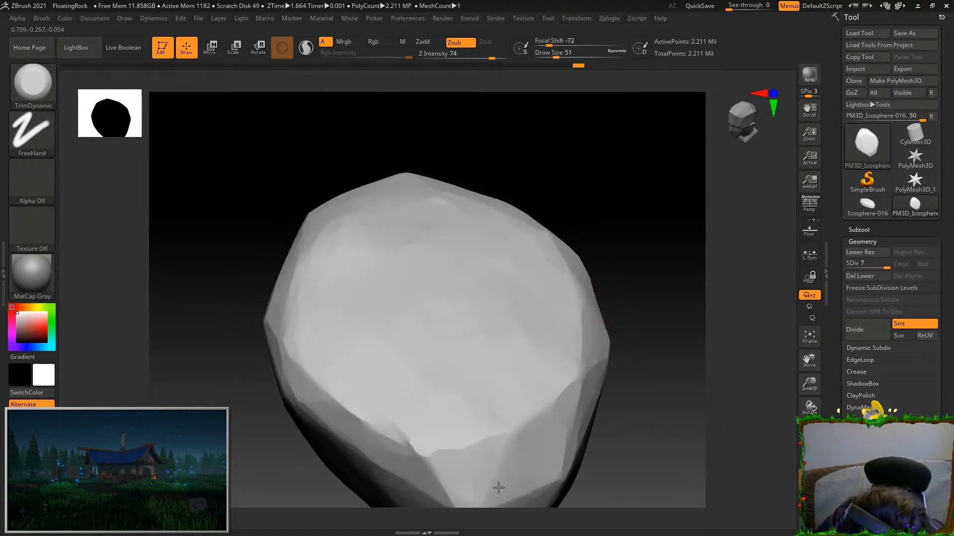
left_click_drag(618, 382, 558, 434)
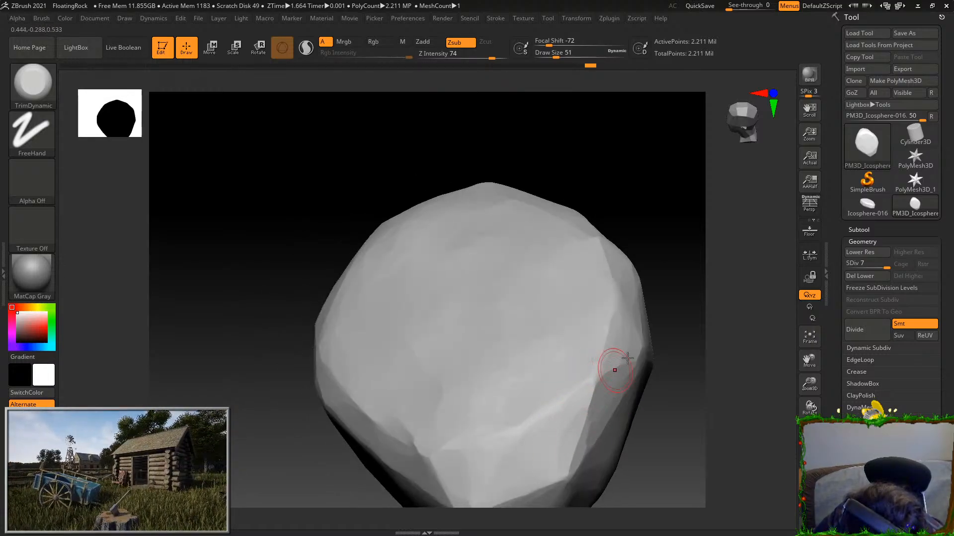
- Trim the remaining sharp corners along both sides of the broad flat face
left_click_drag(616, 367, 601, 377)
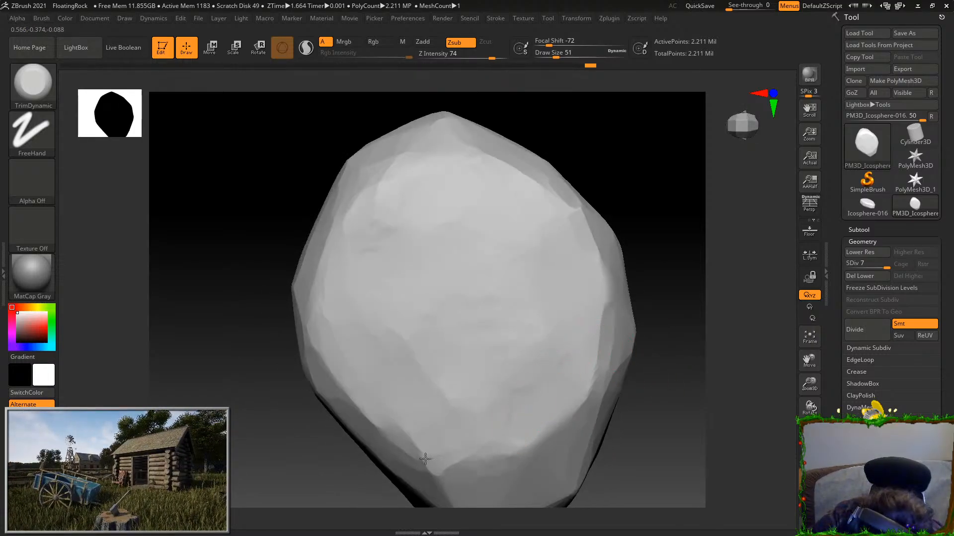
left_click_drag(336, 336, 538, 233)
left_click_drag(525, 178, 478, 153)
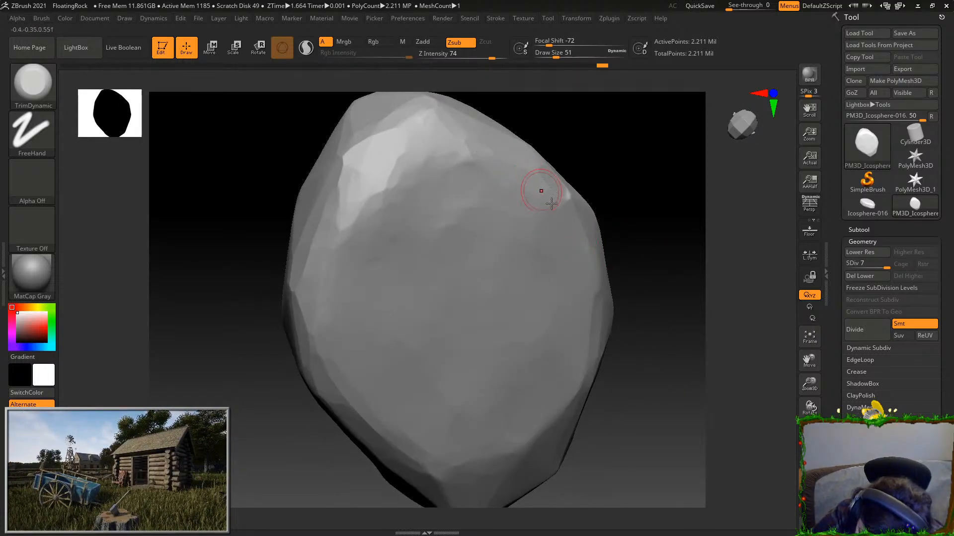
right_click_drag(543, 194, 539, 166)
mouse_move(539, 166)
left_mouse_down()
mouse_move(509, 152)
mouse_move(581, 204)
mouse_move(600, 232)
left_mouse_up()
mouse_move(686, 372)
left_mouse_down("alt")
mouse_move(656, 196)
mouse_move(654, 377)
left_mouse_up("alt")
mouse_move(598, 422)
left_mouse_down("alt")
mouse_move(502, 459)
mouse_move(554, 397)
mouse_move(471, 270)
left_mouse_up("alt")
- Turn to the opposite broad face and soften the ridges between it and the side facets
left_click_drag(493, 313, 498, 327)
mouse_move(498, 459)
left_mouse_down()
mouse_move(534, 464)
mouse_move(598, 434)
left_mouse_up()
mouse_move(528, 304)
left_mouse_down()
mouse_move(517, 320)
mouse_move(476, 326)
mouse_move(528, 275)
left_mouse_up()
left_click_drag(598, 437, 542, 449)
left_click_drag(504, 198, 526, 236)
left_click_drag(542, 465, 532, 262)
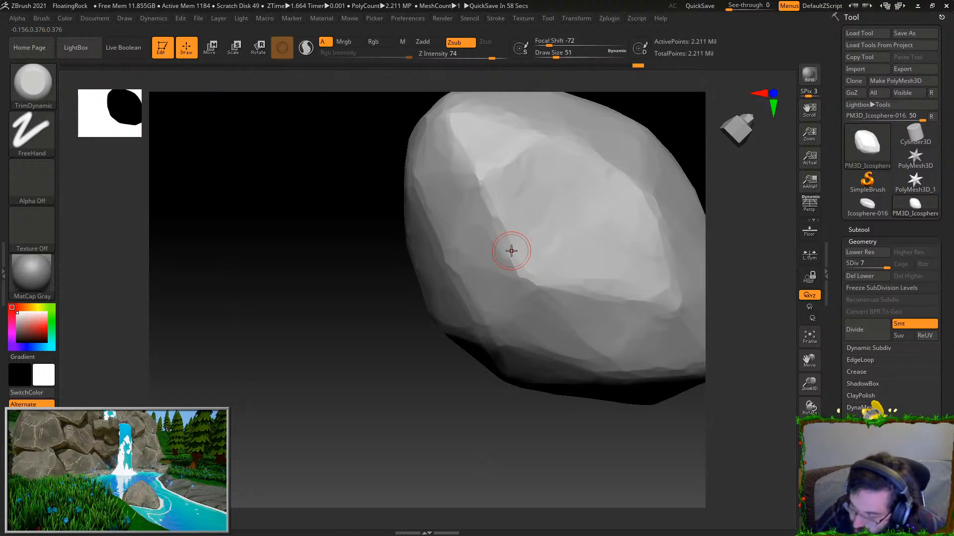
left_click_drag(602, 439, 445, 324, "alt")
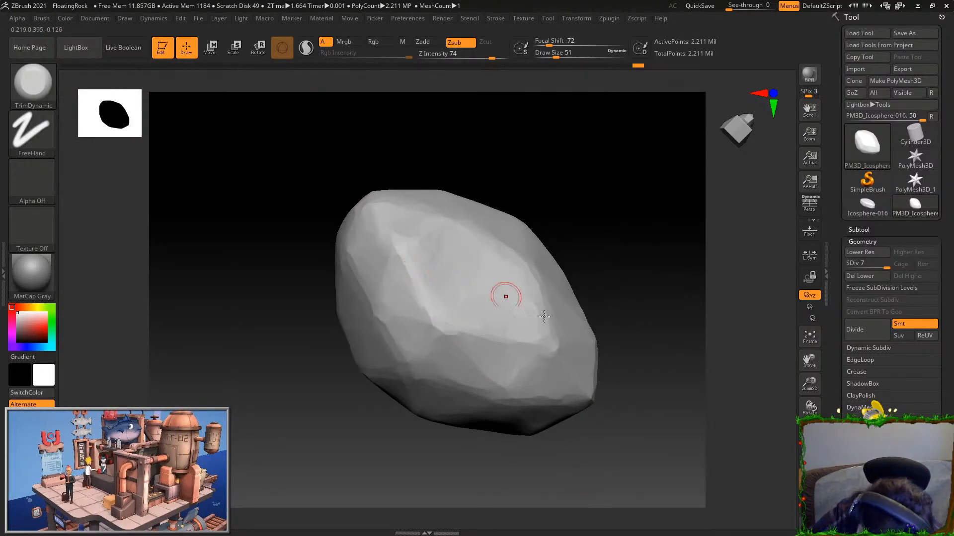
left_click_drag(611, 388, 539, 341)
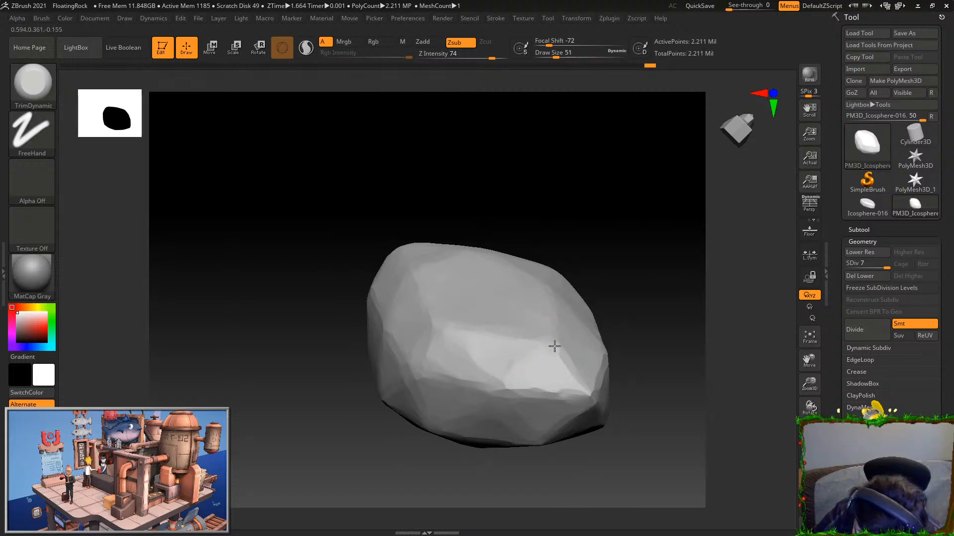
- Trim the ridges and corners of the small facets at the opposite face's pointed end
right_click_drag(553, 345, 560, 281)
left_click_drag(579, 388, 579, 390)
right_click_drag(579, 389, 575, 377)
left_click_drag(582, 376, 578, 386)
right_click_drag(562, 388, 570, 401)
right_click_drag(631, 278, 631, 254)
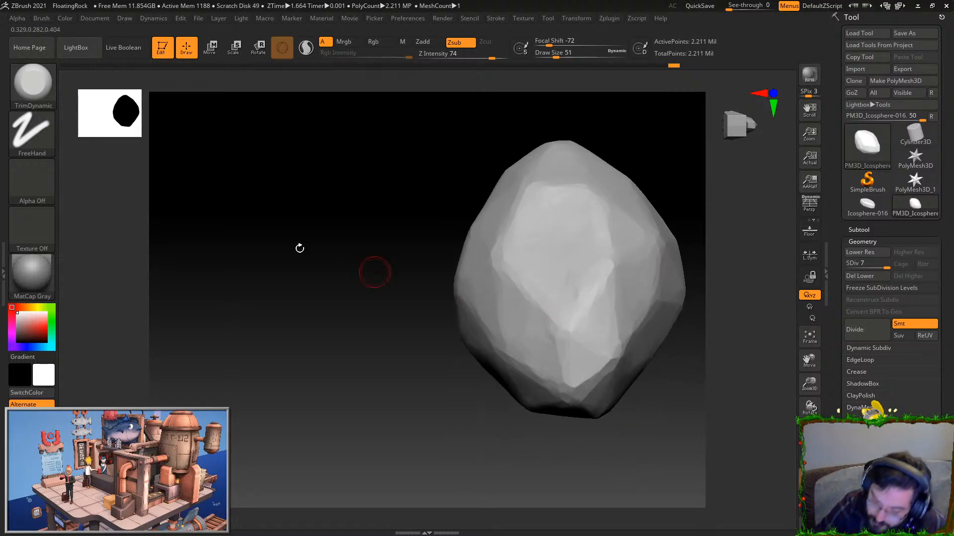
- Switch to the Standard brush and set its stroke to FreeHand
key("b")
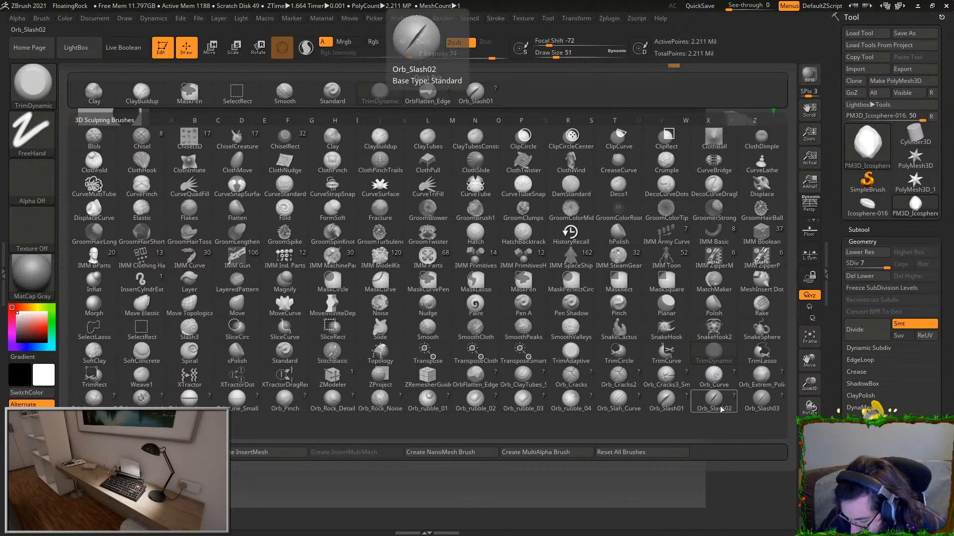
key("Escape")
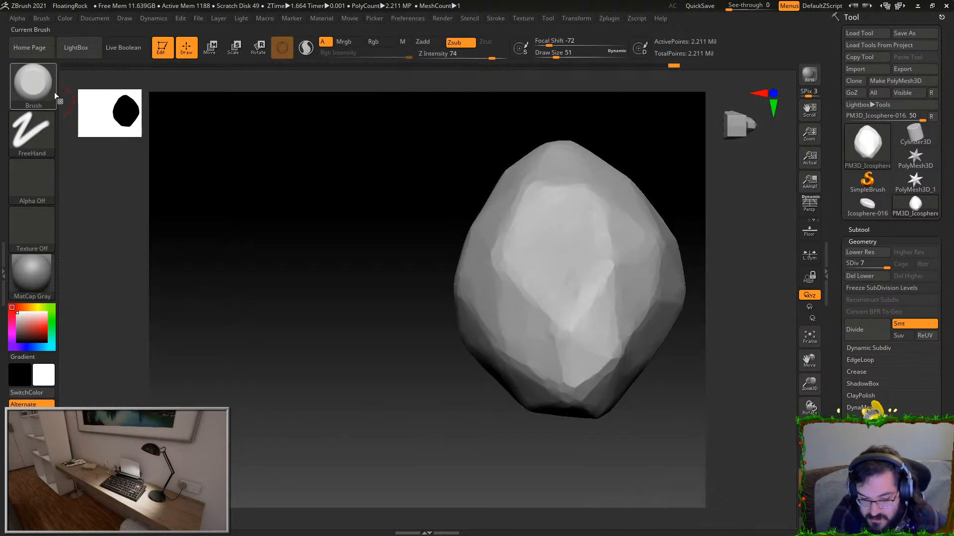
key("b")
key("s")
key("t")
left_click(31, 134)
left_click(32, 134)
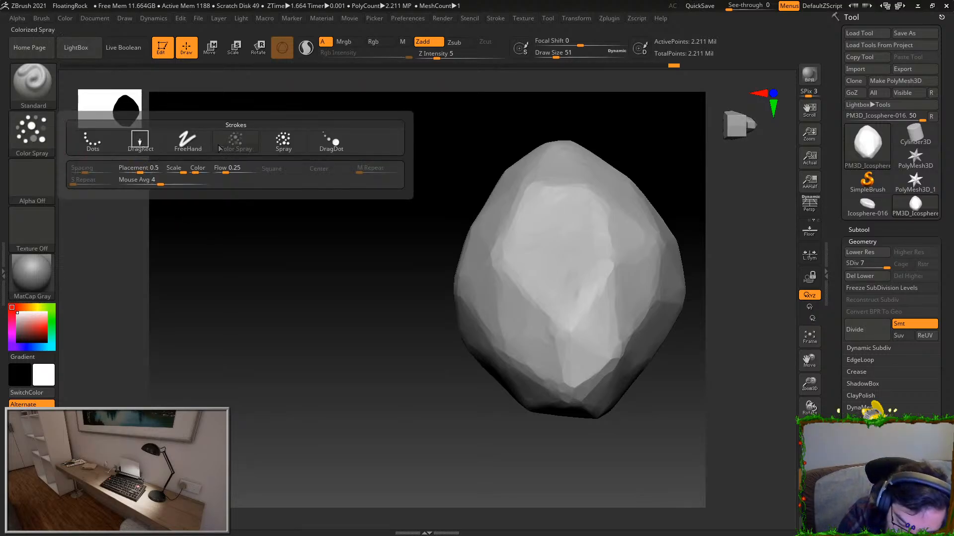
left_click(187, 139)
- Set the Standard brush's draw size to 31 and its Z intensity to 35
left_click_drag(621, 417, 611, 398)
left_click_drag(576, 293, 584, 251)
left_click_drag(551, 55, 557, 55)
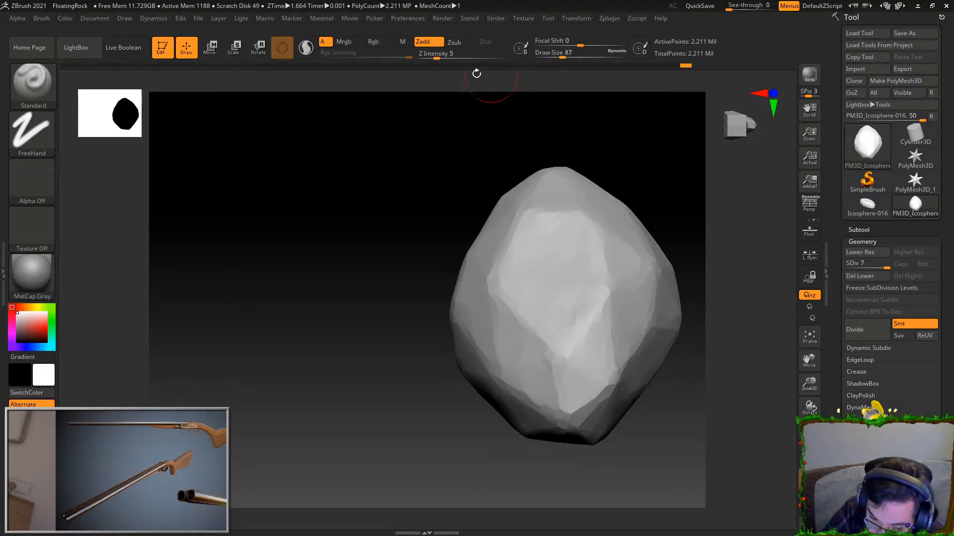
left_click_drag(564, 52, 552, 54)
left_click_drag(436, 55, 467, 54)
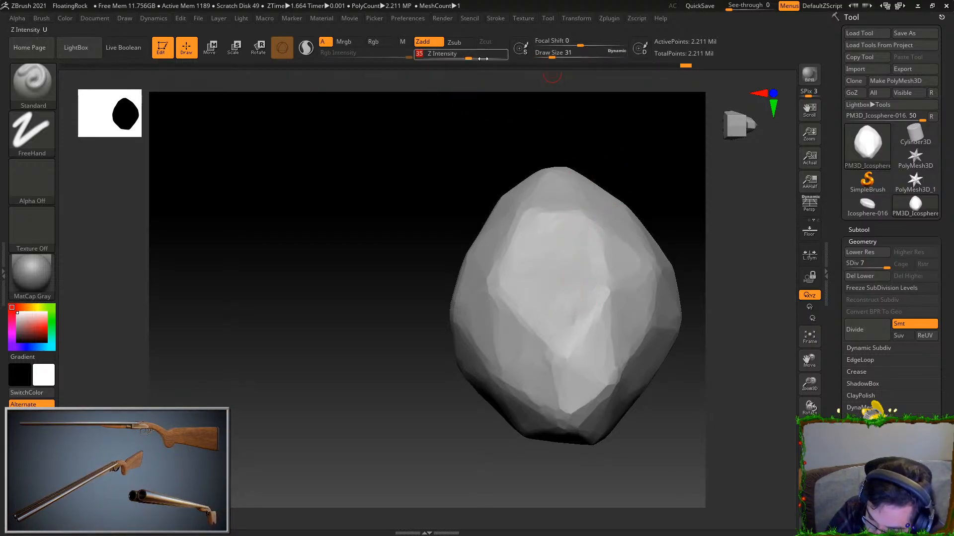
- Carve small round dents into the broad face, side facets and corners of the rock
mouse_move(584, 313)
right_mouse_down()
mouse_move(670, 219)
mouse_move(472, 242)
mouse_move(636, 303)
mouse_move(586, 320)
mouse_move(485, 300)
mouse_move(543, 377)
mouse_move(438, 450)
right_mouse_up()
right_click_drag(556, 358, 641, 350)
left_click_drag(302, 287, 298, 289, "alt")
right_click_drag(551, 169, 526, 244)
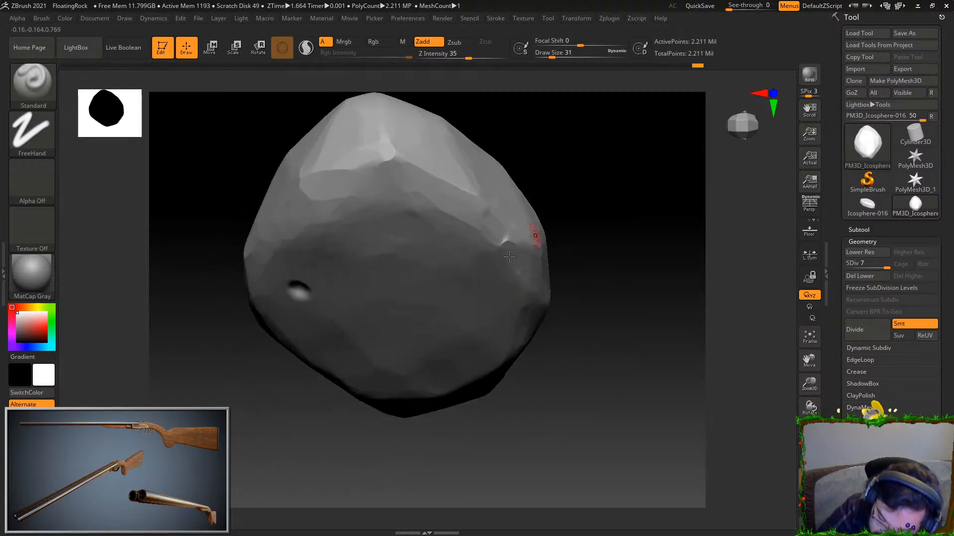
left_click_drag(385, 147, 388, 149, "alt")
mouse_move(597, 184)
right_mouse_down()
mouse_move(583, 301)
mouse_move(411, 225)
right_mouse_up()
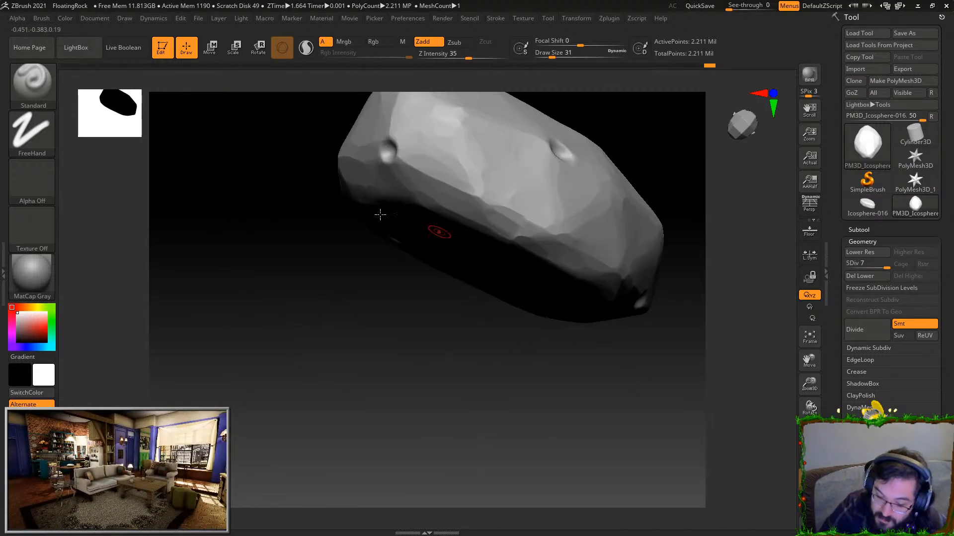
- Switch to the TrimDynamic brush and trim the rims of the round dents along the broad face's edge and side facets
key("b")
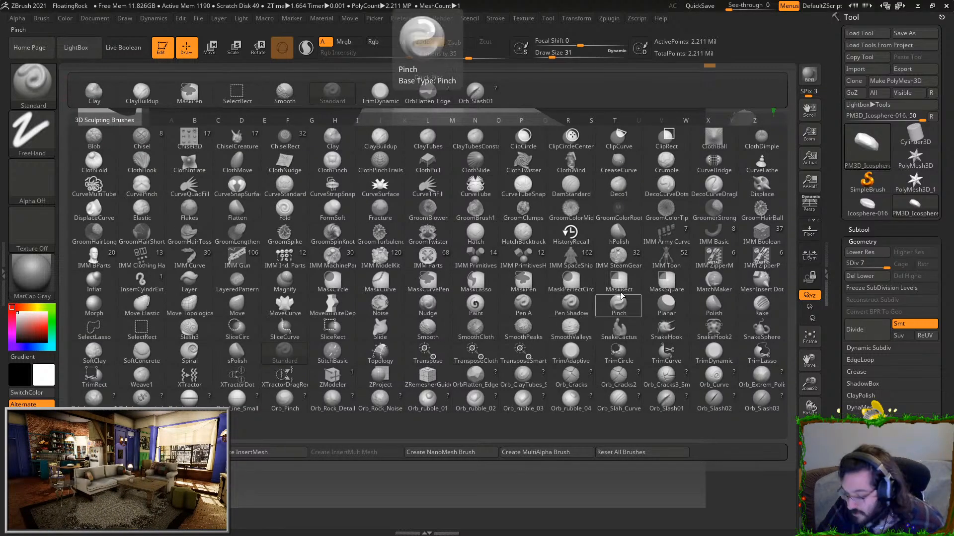
left_click(713, 353)
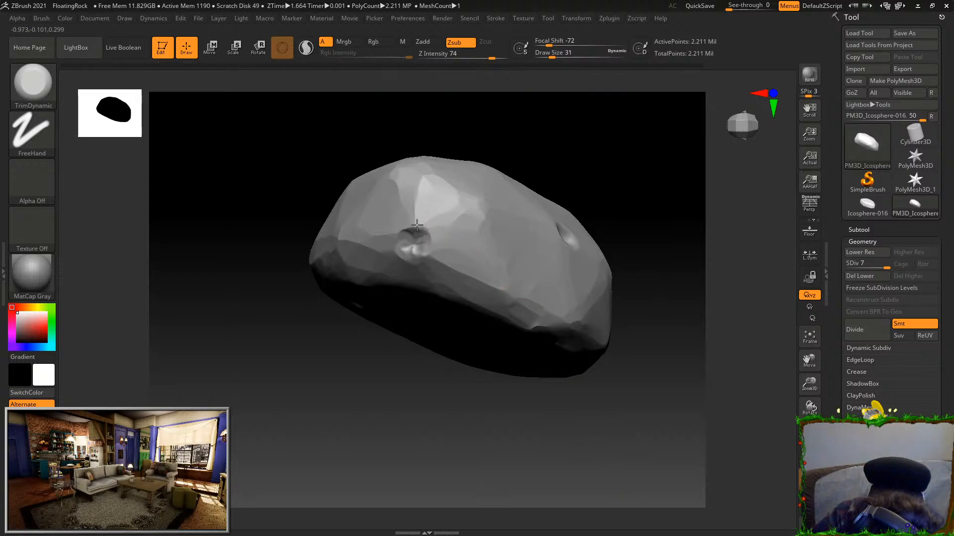
mouse_move(413, 228)
left_mouse_down()
mouse_move(413, 243)
mouse_move(417, 234)
mouse_move(432, 241)
mouse_move(404, 242)
mouse_move(405, 255)
left_mouse_up()
mouse_move(477, 380)
left_mouse_down()
mouse_move(515, 413)
mouse_move(504, 447)
left_mouse_up()
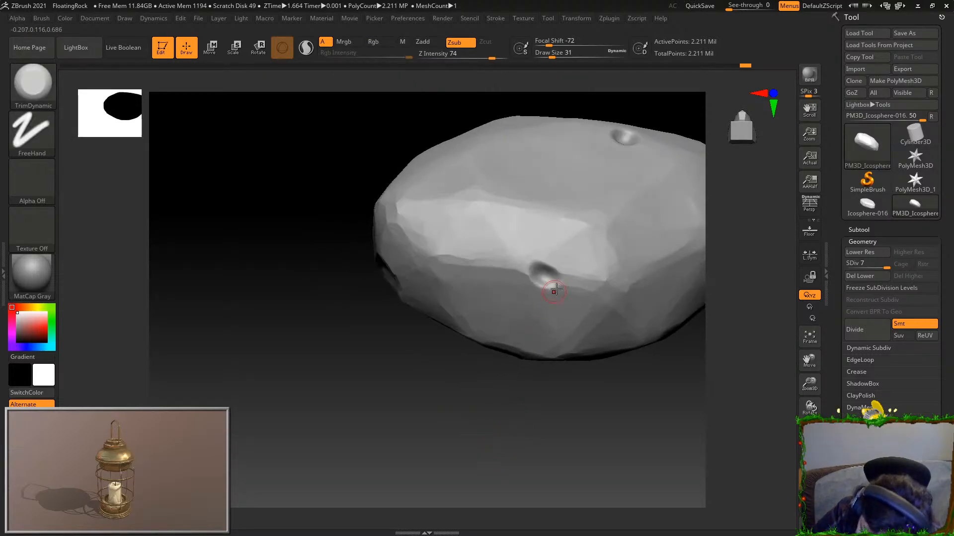
mouse_move(548, 293)
left_mouse_down()
mouse_move(532, 266)
mouse_move(547, 272)
left_mouse_up()
mouse_move(551, 393)
left_mouse_down()
mouse_move(554, 438)
mouse_move(603, 428)
left_mouse_up()
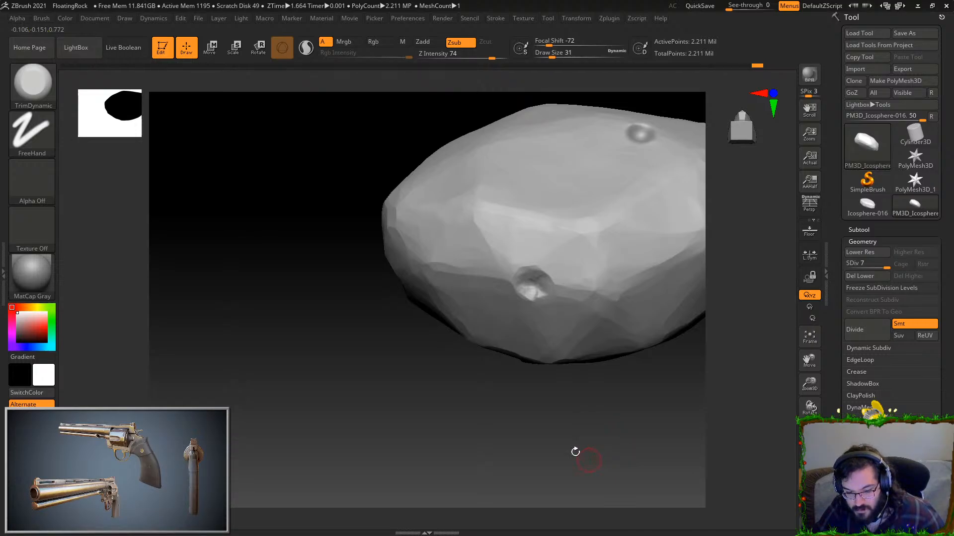
- Flatten the rims of the dents at the rock's end and on the ridge bordering the side facets
left_click_drag(613, 443, 579, 386)
left_click_drag(444, 149, 451, 169)
left_click_drag(512, 298, 545, 217)
left_click_drag(581, 294, 568, 283)
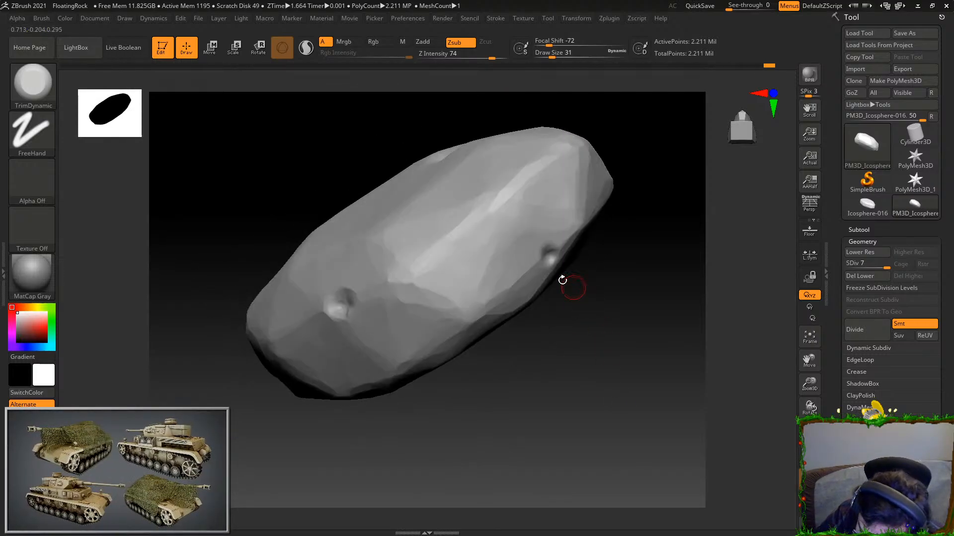
mouse_move(545, 247)
left_mouse_down()
mouse_move(541, 266)
mouse_move(551, 239)
left_mouse_up()
right_click_drag(551, 239, 557, 238)
mouse_move(544, 252)
left_mouse_down()
mouse_move(551, 242)
mouse_move(539, 258)
mouse_move(567, 251)
left_mouse_up()
- Trim the rims of the dents on the opposite broad face and its far corner into rough, chipped shapes
key("shift")
mouse_move(578, 422)
left_mouse_down()
mouse_move(581, 403)
mouse_move(641, 394)
mouse_move(572, 407)
mouse_move(602, 436)
mouse_move(563, 422)
left_mouse_up()
left_click_drag(530, 227, 549, 236)
left_click_drag(526, 430, 541, 405)
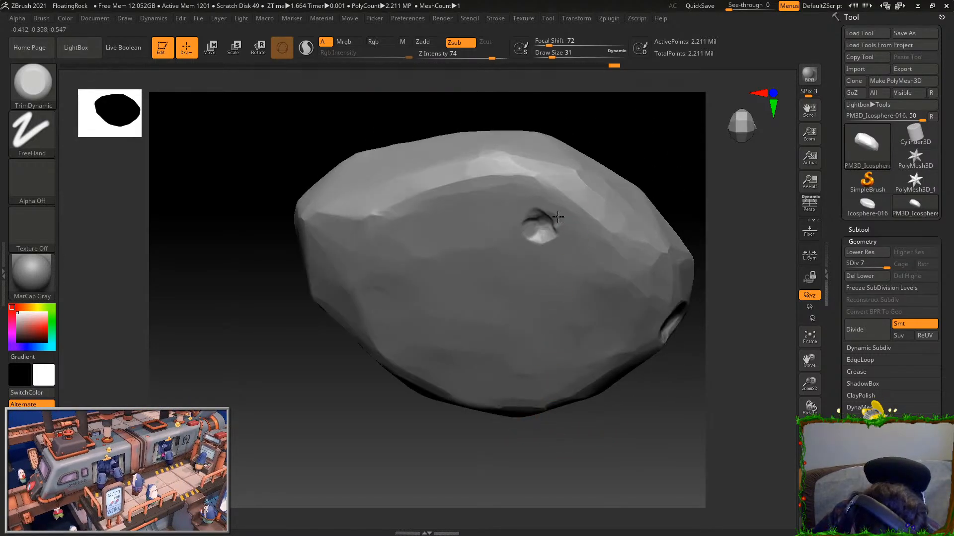
left_click_drag(590, 160, 381, 297)
left_click_drag(430, 400, 710, 394)
key("f")
left_click_drag(659, 424, 579, 379, "alt")
left_click_drag(472, 332, 484, 319)
left_click_drag(554, 423, 634, 438)
- Switch to the Orb_Slash01 brush and set its Z intensity to 44
left_click(33, 86)
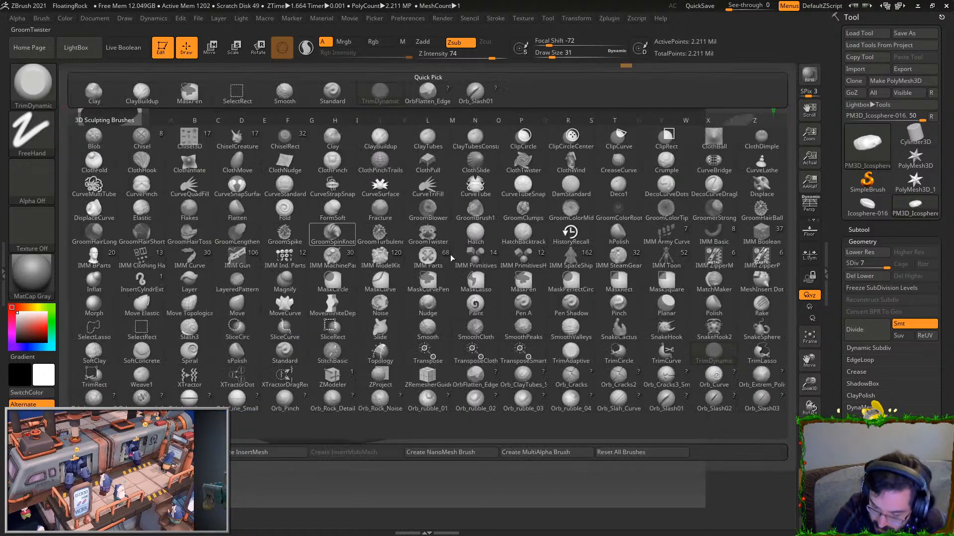
mouse_move(758, 385)
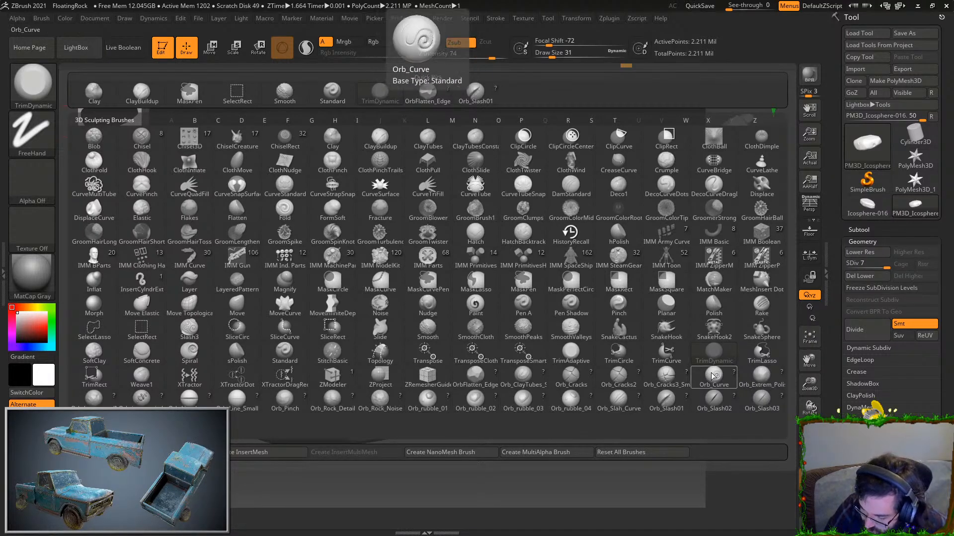
left_click(658, 405)
mouse_move(638, 452)
left_mouse_down()
mouse_move(639, 441)
mouse_move(634, 461)
left_mouse_up()
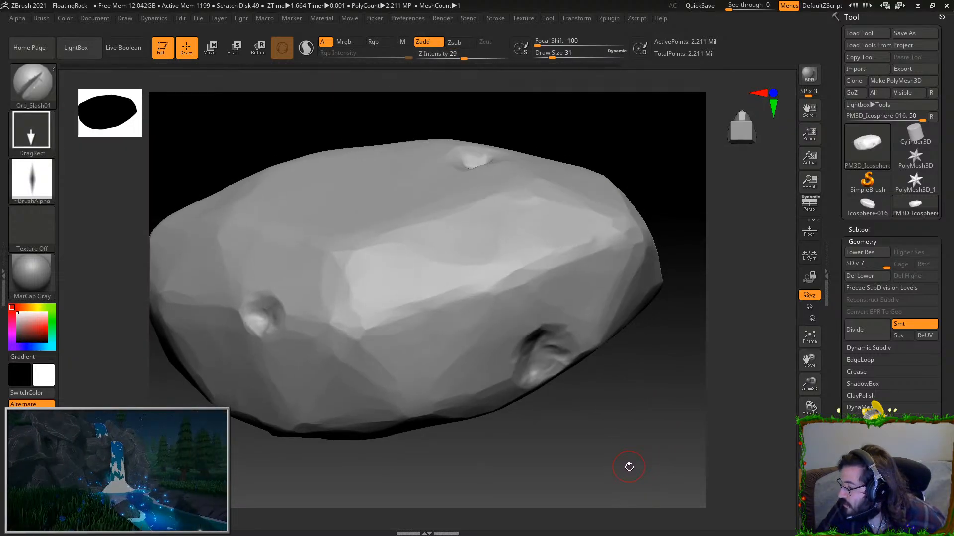
left_click_drag(627, 468, 654, 463)
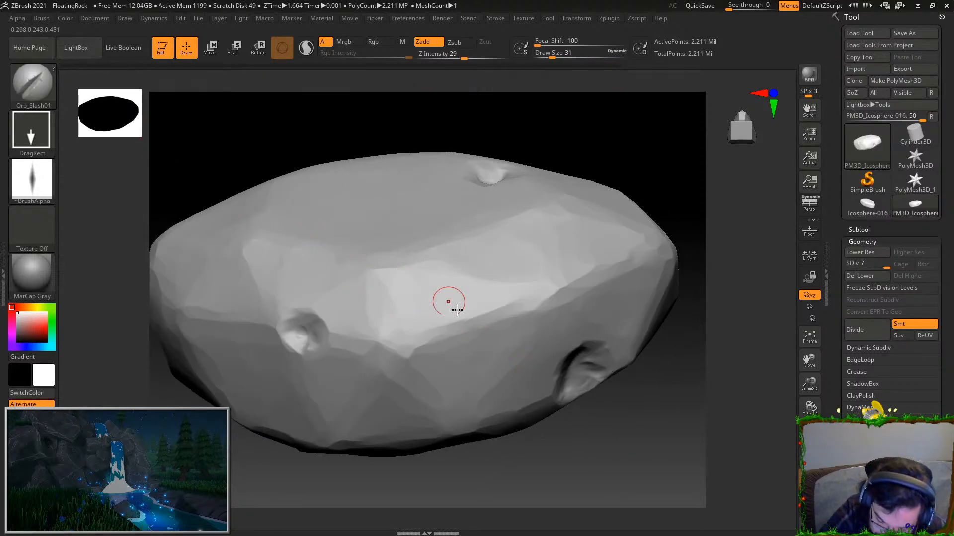
key("ctrl+z")
left_click(474, 55)
- Cut wide slashes into the side dents and across the ridge near the rock's end
left_click_drag(323, 321, 349, 282)
left_click_drag(482, 470, 546, 308)
left_click_drag(524, 226, 521, 212)
mouse_move(621, 377)
left_mouse_down()
mouse_move(639, 409)
mouse_move(549, 196)
mouse_move(655, 339)
mouse_move(602, 295)
left_mouse_up()
left_click_drag(548, 216, 516, 240)
left_click_drag(616, 238, 642, 268)
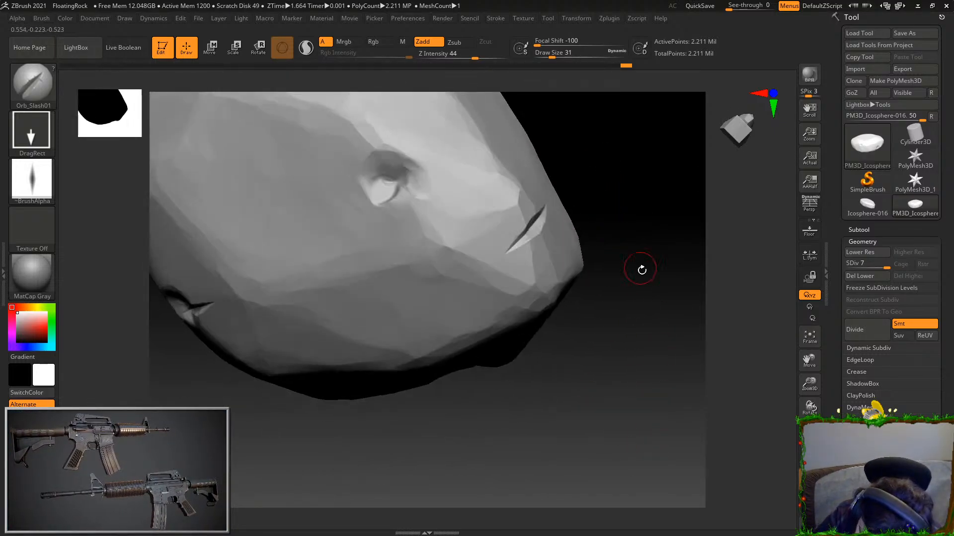
- Add more wide slashes through the remaining dents and across the corners of the broad face
left_click_drag(661, 304, 478, 239)
left_click_drag(385, 194, 395, 217)
left_click_drag(491, 415, 563, 336)
mouse_move(468, 196)
left_mouse_down()
mouse_move(480, 334)
mouse_move(309, 226)
left_mouse_up()
left_click_drag(500, 218, 535, 374)
left_click_drag(400, 378, 512, 336)
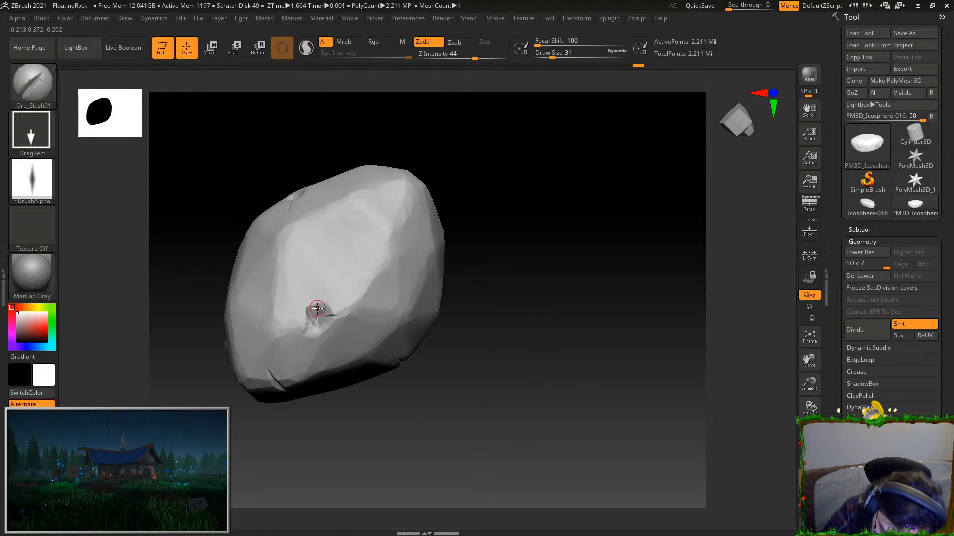
mouse_move(526, 296)
left_mouse_down()
mouse_move(364, 219)
mouse_move(428, 216)
mouse_move(475, 260)
left_mouse_up()
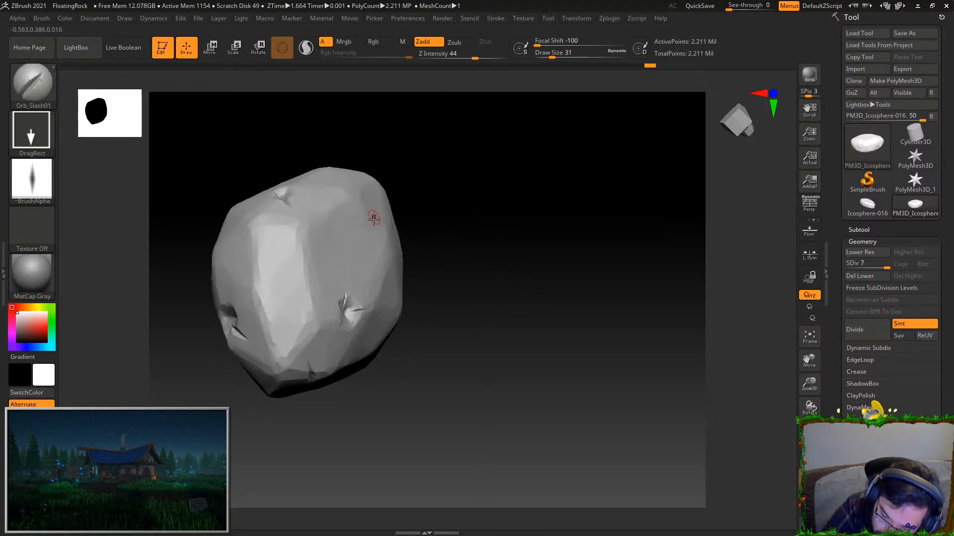
- Switch to the Orb_Slash03 brush and cut long, thin scratches across the side facets and broad face
left_click(40, 104)
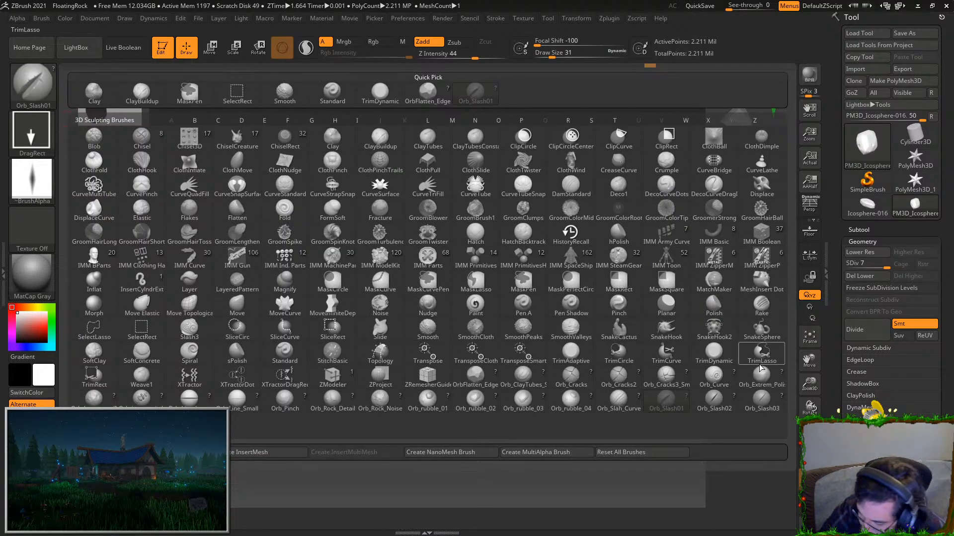
left_click(762, 400)
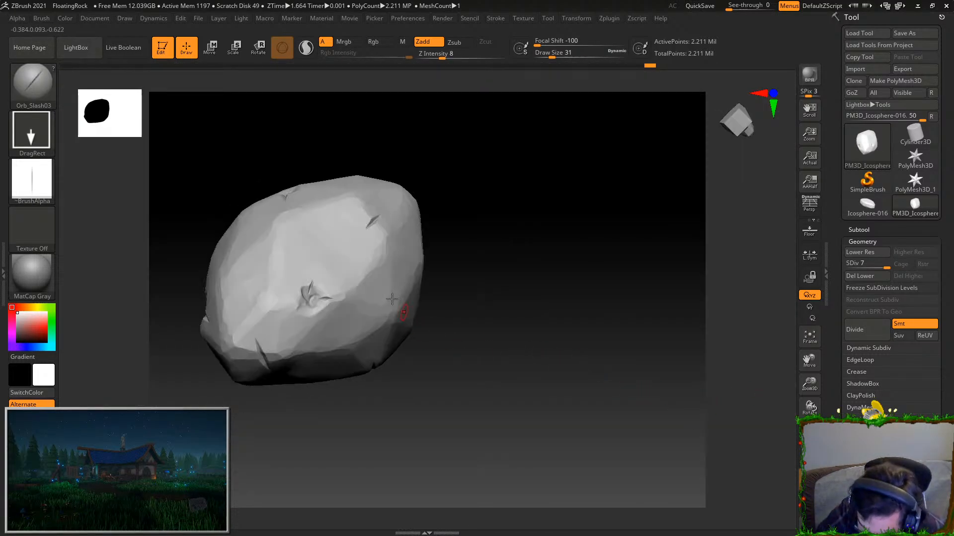
left_click_drag(467, 262, 532, 344)
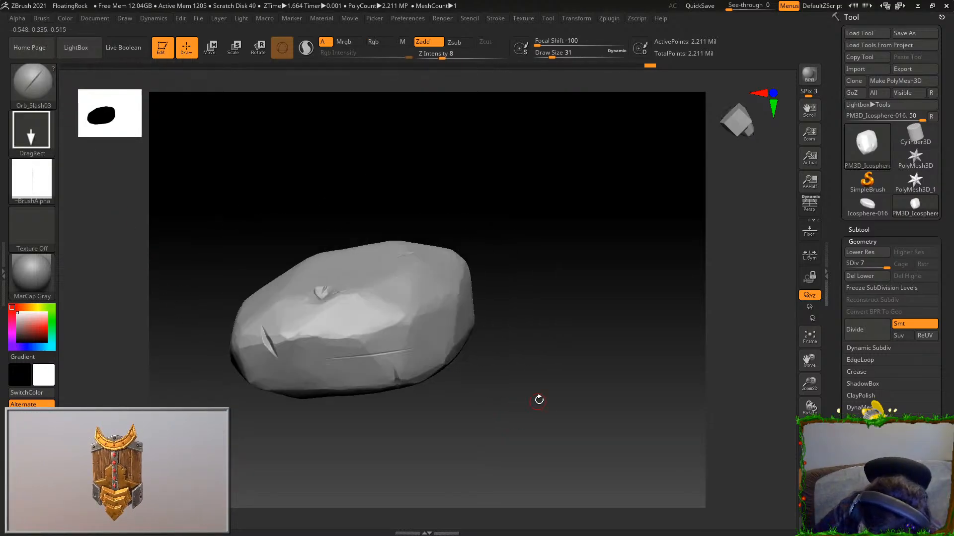
left_click_drag(539, 396, 485, 273)
left_click_drag(522, 187, 518, 212)
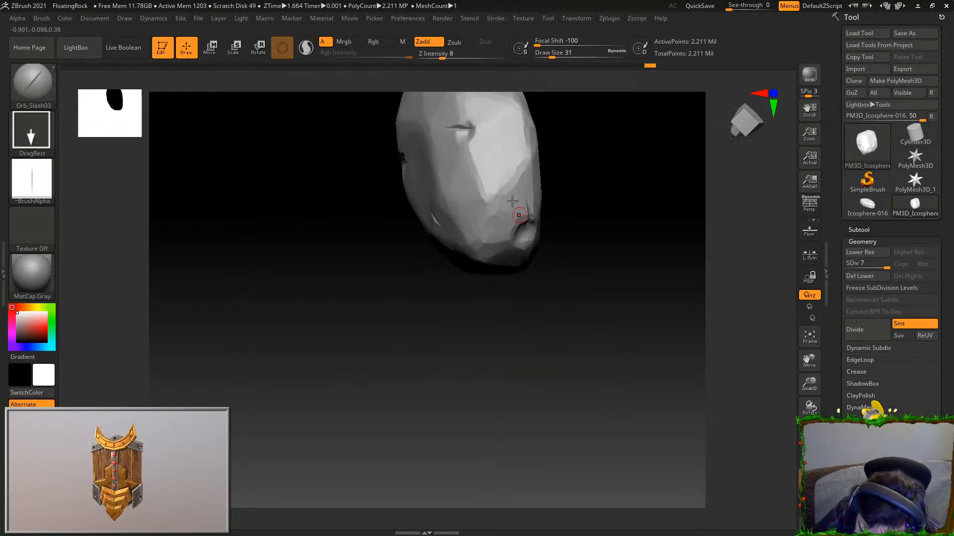
left_click_drag(487, 278, 437, 207)
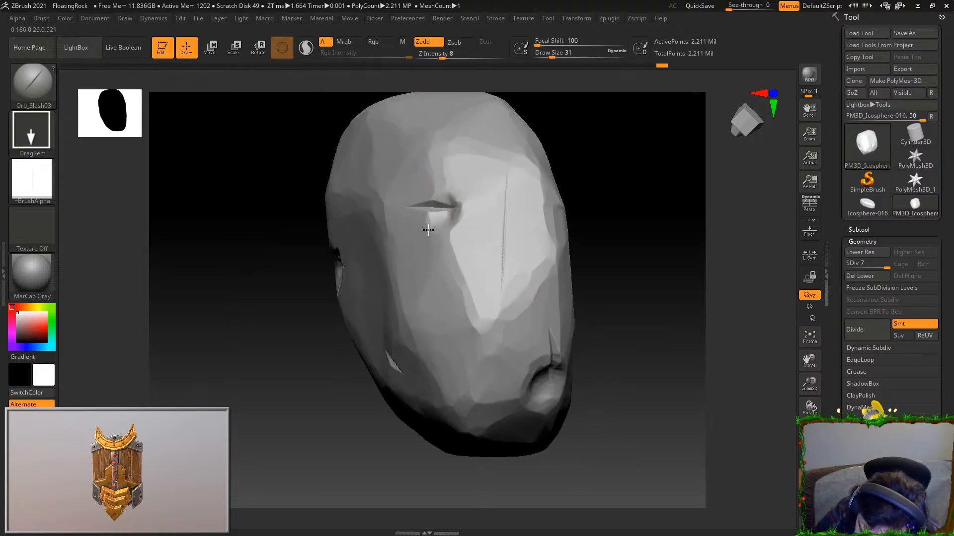
left_click_drag(666, 395, 378, 141)
left_click_drag(652, 359, 671, 377)
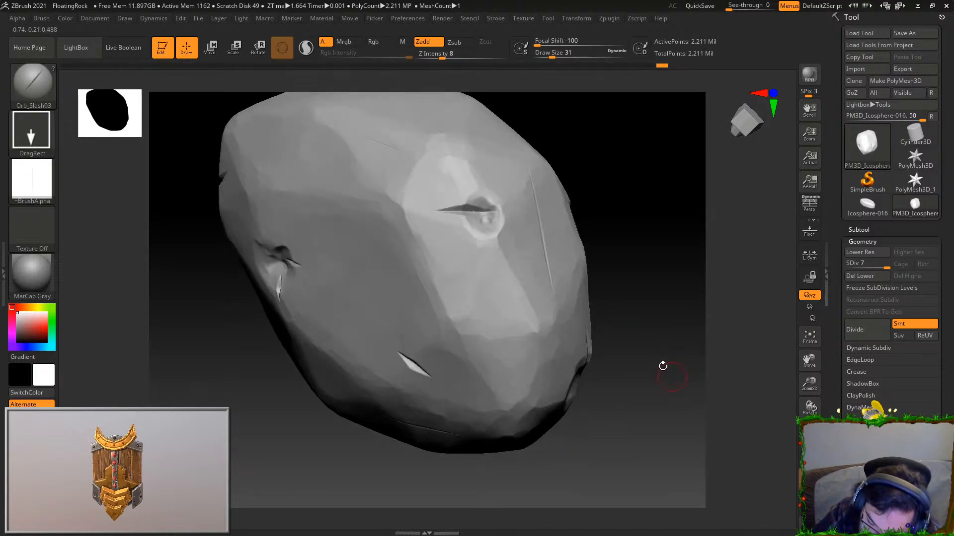
left_click_drag(649, 417, 670, 396)
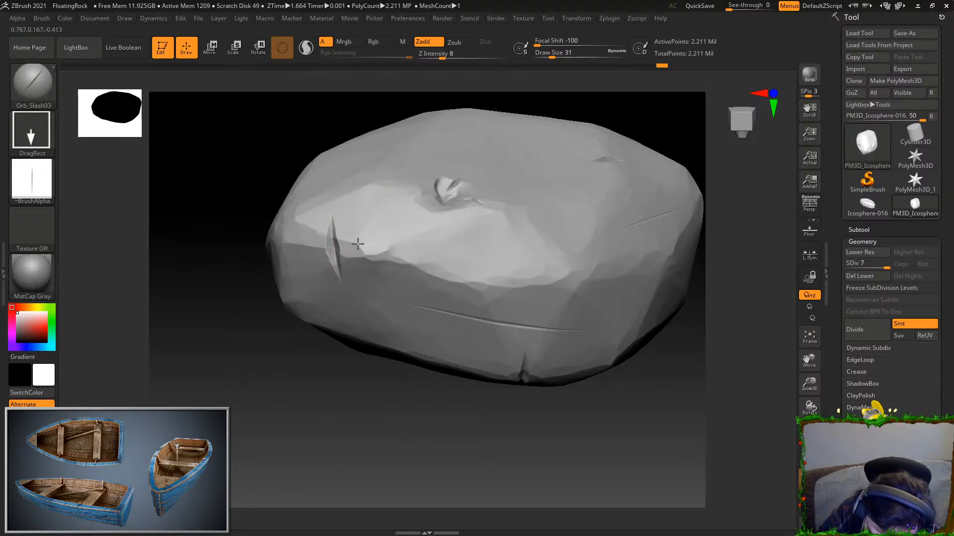
- Switch to the Orb_Slash02 brush, set its Z intensity to 40 and cut crossing slashes into the broad face
key("b")
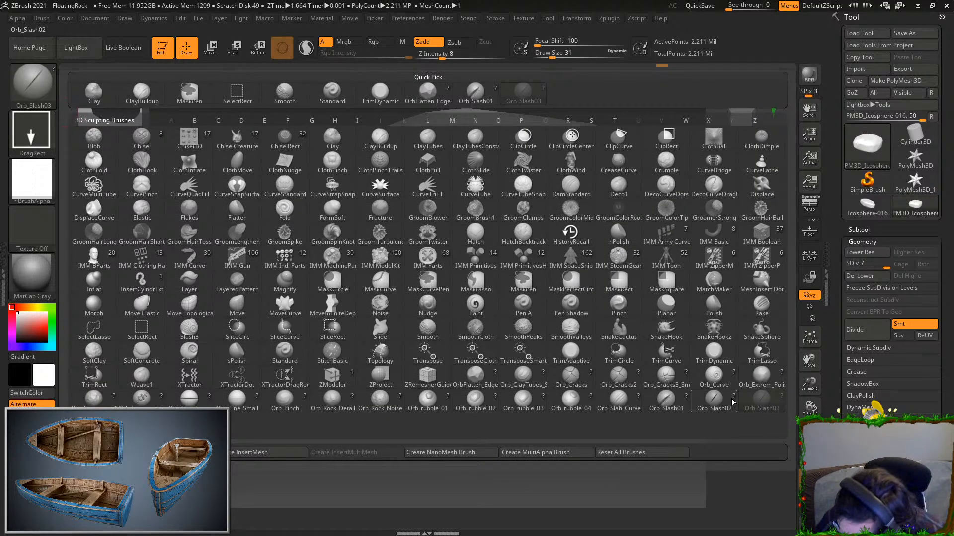
left_click(733, 404)
left_click_drag(693, 408, 558, 180)
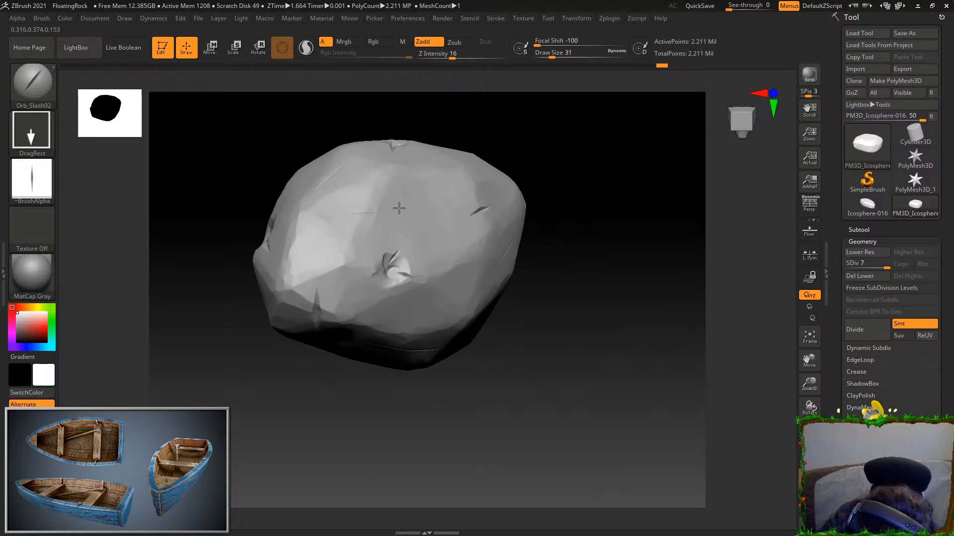
left_click(472, 58)
mouse_move(342, 228)
left_mouse_down()
mouse_move(393, 203)
mouse_move(363, 204)
left_mouse_up()
right_click_drag(386, 182, 341, 267)
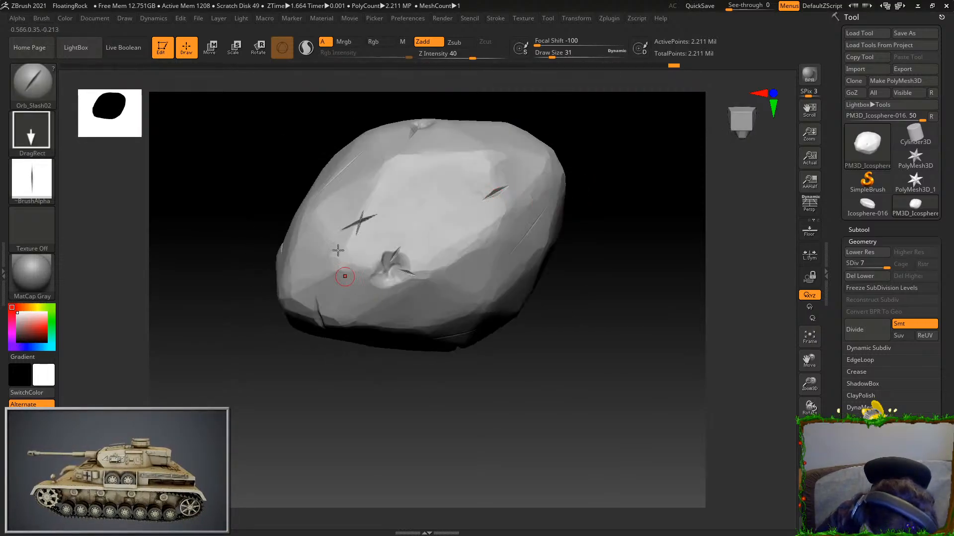
mouse_move(361, 229)
right_mouse_down()
mouse_move(469, 288)
mouse_move(575, 323)
mouse_move(496, 248)
mouse_move(477, 163)
mouse_move(545, 308)
mouse_move(472, 195)
right_mouse_up()
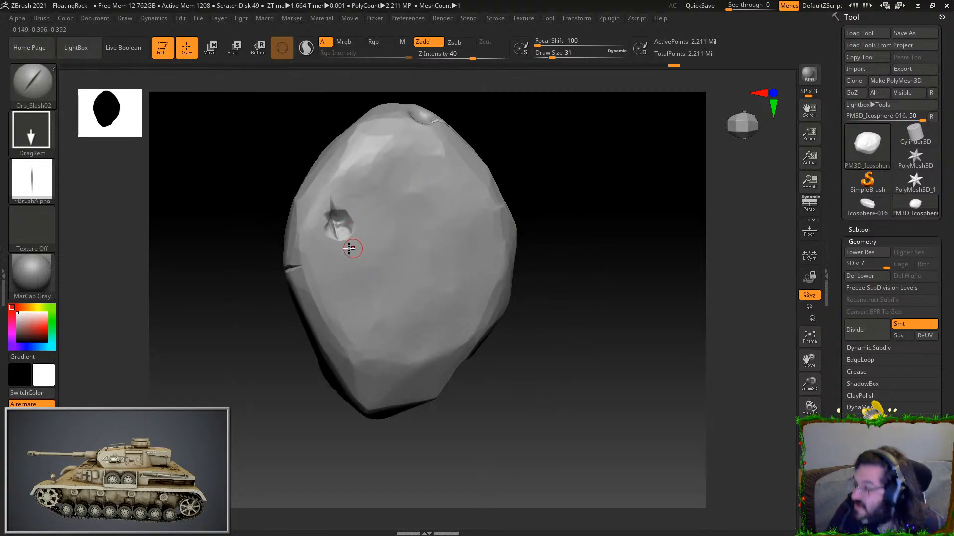
- Cut medium slashes around the dent and along the edges of the opposite broad face
mouse_move(352, 242)
left_mouse_down("shift")
mouse_move(335, 221)
mouse_move(337, 230)
left_mouse_up("shift")
mouse_move(336, 230)
right_mouse_down()
mouse_move(553, 336)
mouse_move(527, 325)
right_mouse_up()
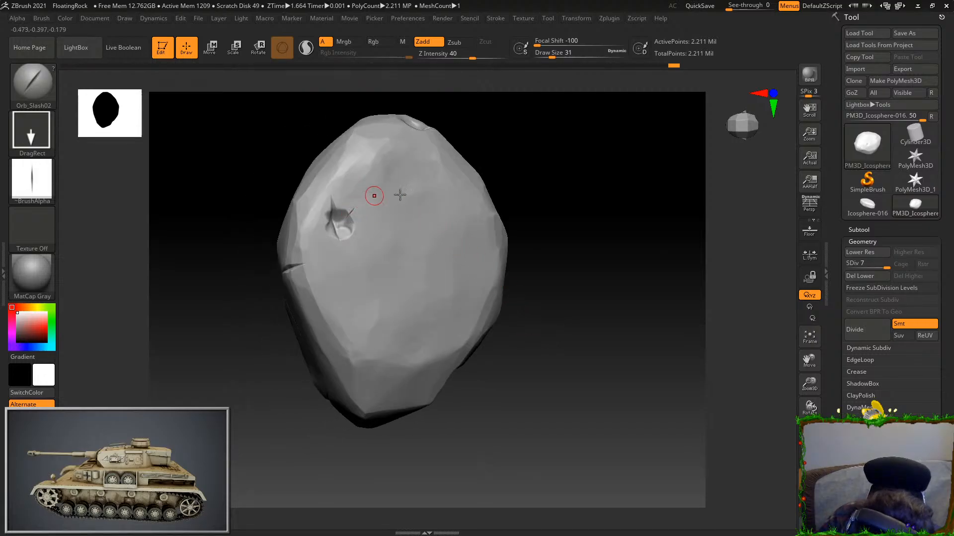
right_click_drag(366, 196, 494, 273)
left_click_drag(438, 266, 500, 319)
right_click_drag(528, 351, 546, 314)
key("ctrl+z")
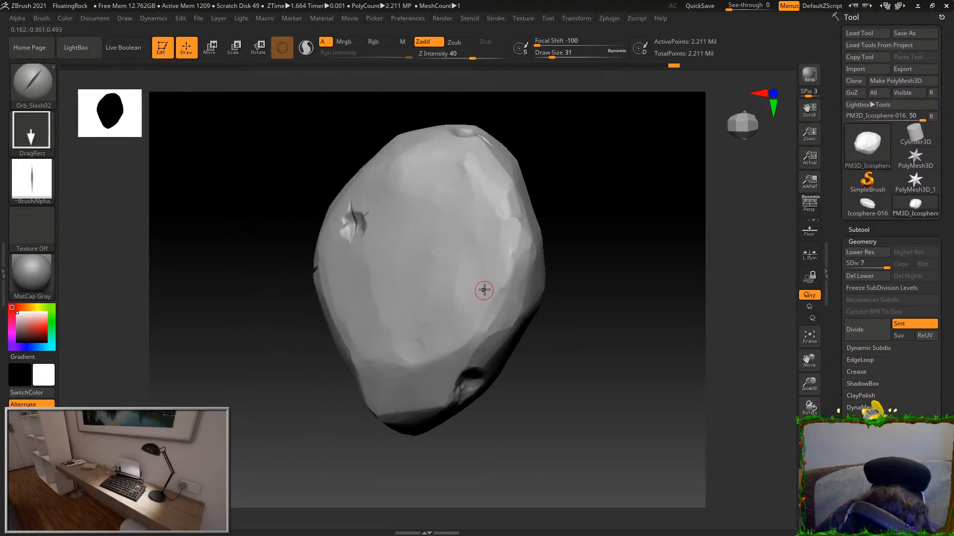
right_click_drag(553, 155, 572, 363)
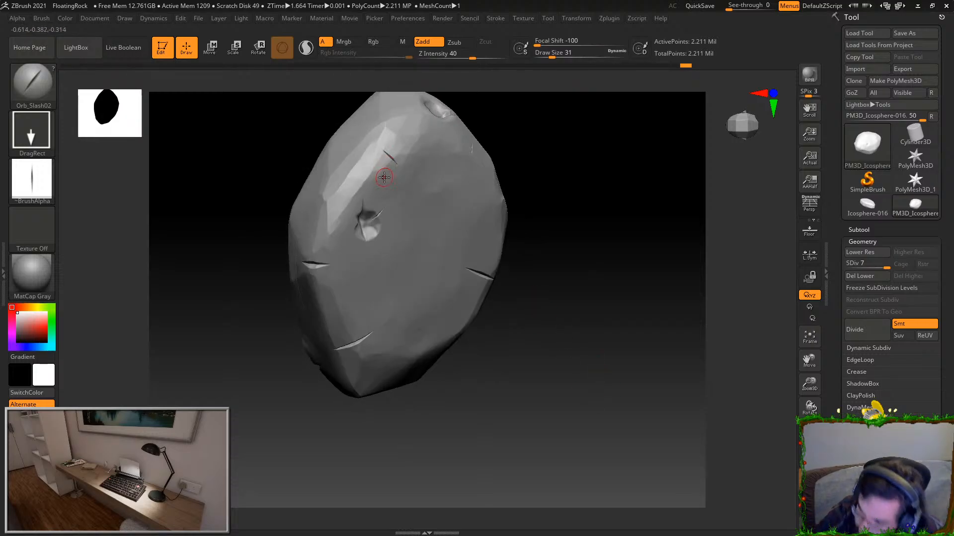
right_click_drag(272, 434, 622, 258)
left_click_drag(585, 285, 644, 249)
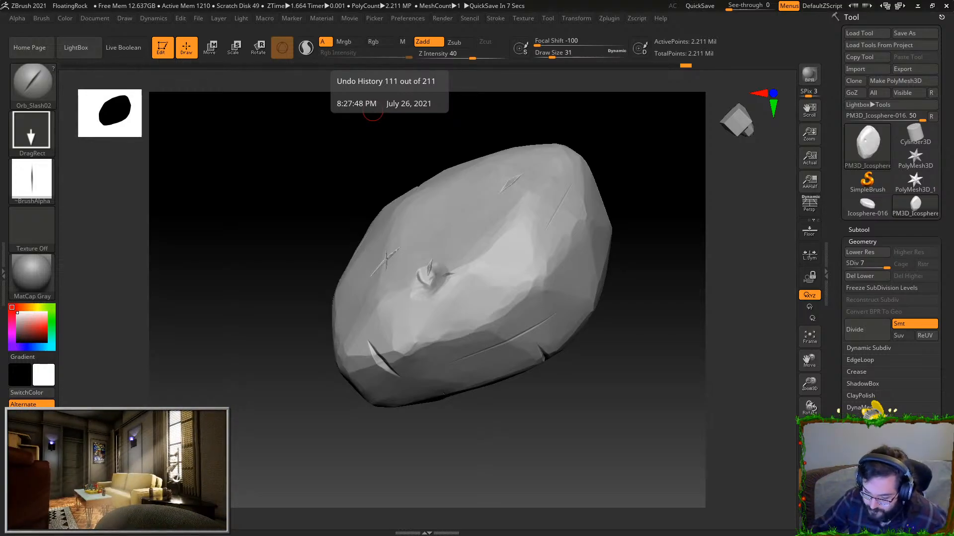
- Try the Orb_Cracks brush on the side facets and set its focal shift to -70
left_click_drag(570, 426, 647, 37)
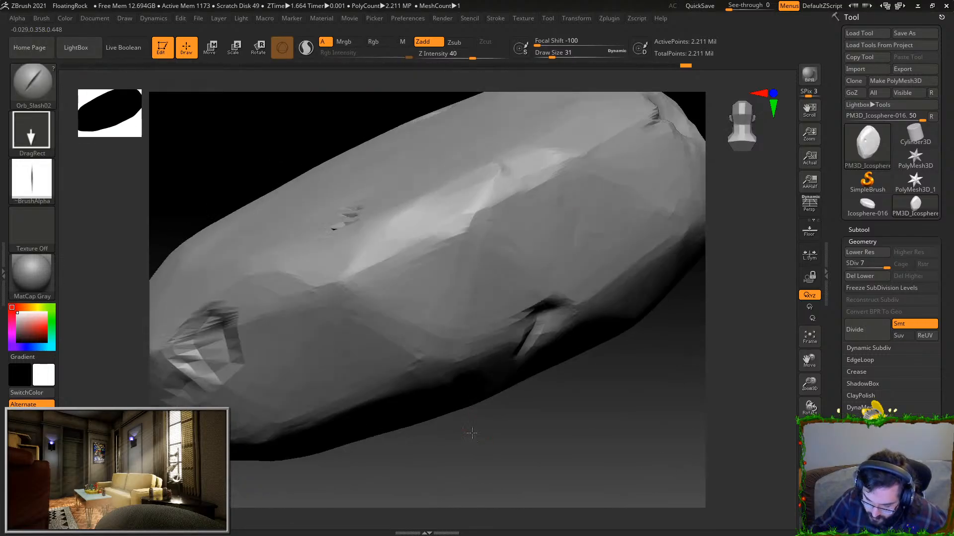
left_click_drag(472, 436, 478, 415)
left_click(37, 93)
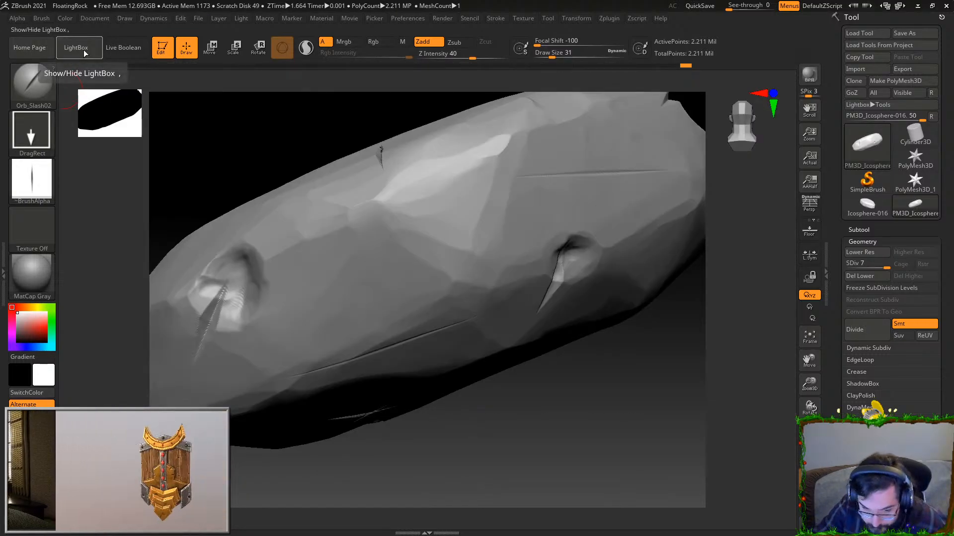
left_click(32, 83)
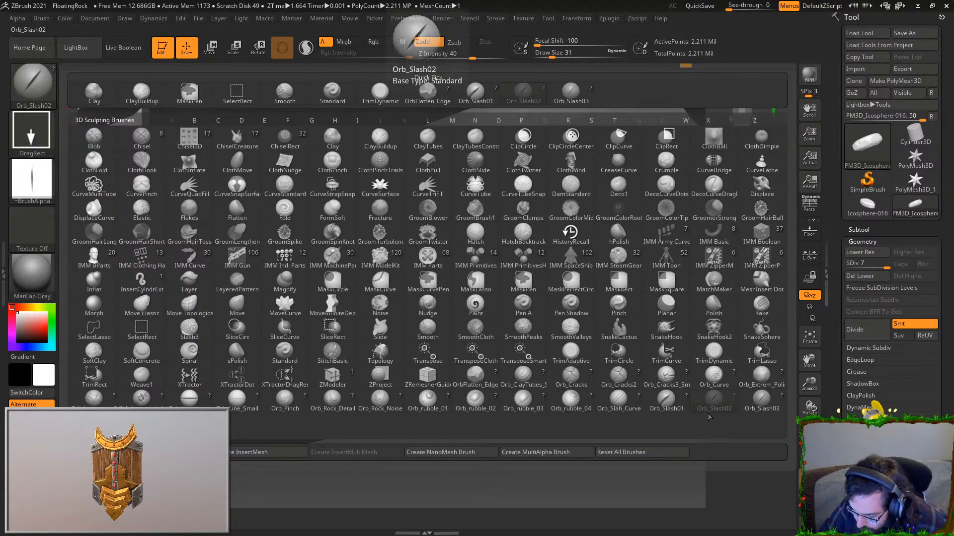
left_click(571, 375)
left_click_drag(504, 228, 481, 291)
key("ctrl+z")
left_click_drag(498, 219, 480, 273)
left_click_drag(497, 448, 495, 453)
key("ctrl+z")
left_click(548, 44)
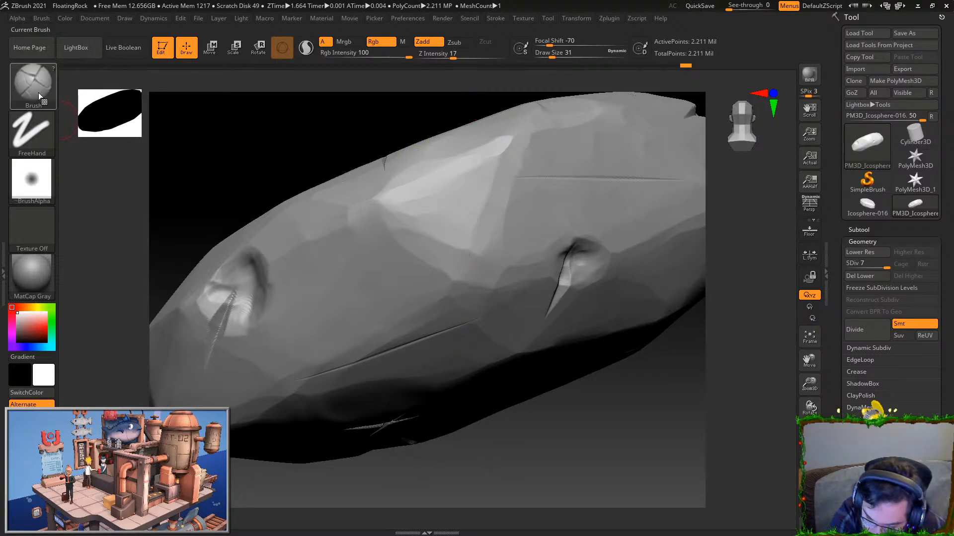
- Try an Orb_Curve stroke across the side facets and undo it
key("b")
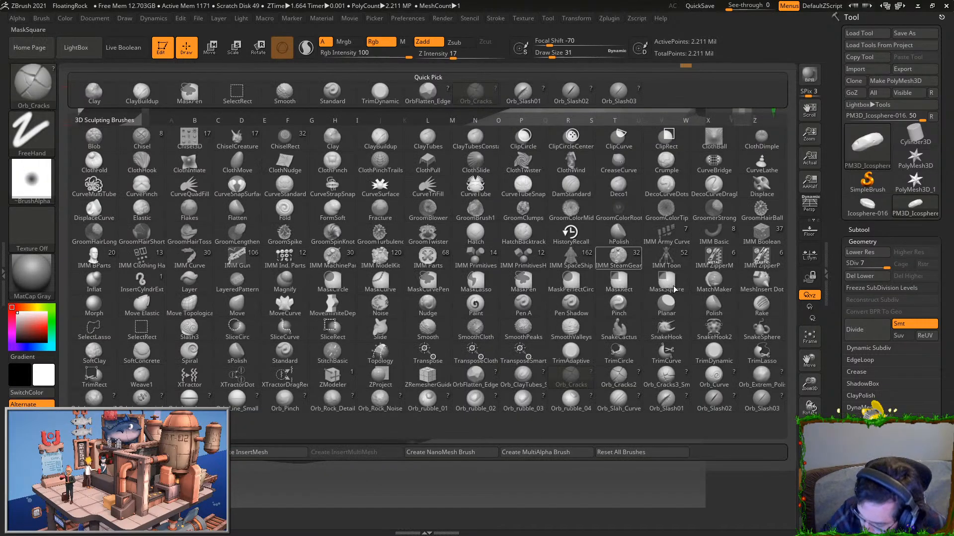
left_click(708, 374)
mouse_move(541, 251)
left_mouse_down()
mouse_move(526, 315)
mouse_move(646, 244)
mouse_move(659, 304)
mouse_move(649, 325)
left_mouse_up()
key("ctrl+z")
- Switch to the Orb_Cracks2 brush, set its focal shift to -76 and test it on the side facets
key("b")
left_click(618, 375)
mouse_move(469, 226)
left_mouse_down()
mouse_move(419, 341)
mouse_move(447, 283)
left_mouse_up()
key("ctrl+z")
left_click_drag(579, 42, 546, 42)
mouse_move(437, 245)
left_mouse_down()
mouse_move(400, 332)
mouse_move(443, 220)
left_mouse_up()
key("ctrl+z")
- Set the Orb_Cracks2 brush's Z intensity to 57 and try a long crack down the side facets
left_click_drag(470, 53, 483, 53)
left_click_drag(455, 224, 425, 308)
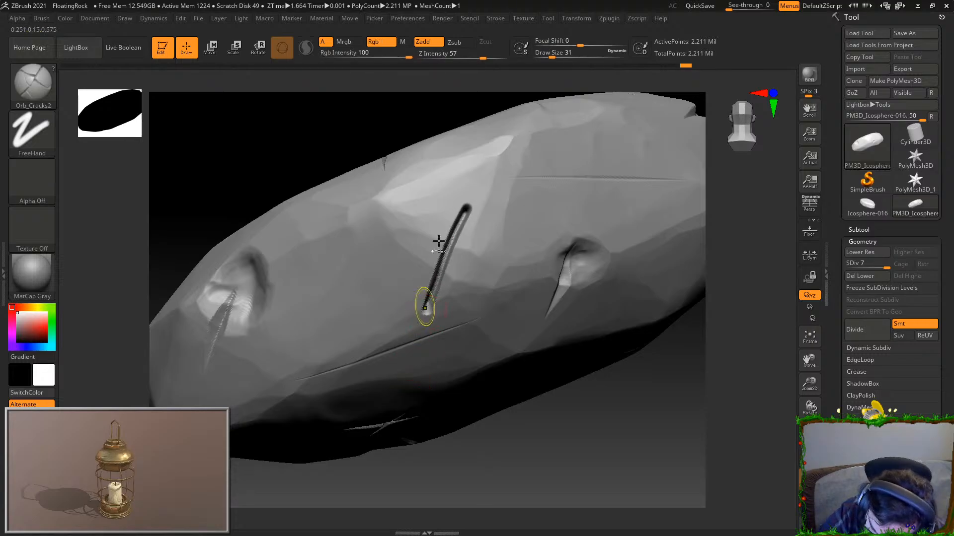
key("ctrl+z")
mouse_move(381, 243)
left_mouse_down()
mouse_move(377, 263)
mouse_move(381, 246)
left_mouse_up()
mouse_move(496, 437)
left_mouse_down()
mouse_move(517, 443)
mouse_move(483, 432)
mouse_move(493, 421)
mouse_move(548, 413)
left_mouse_up()
key("ctrl+z")
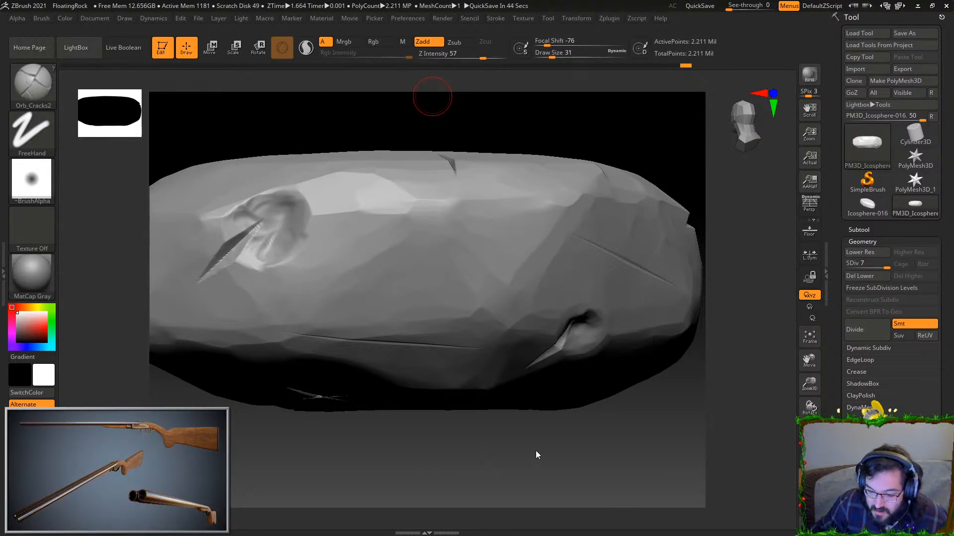
- Save the floating rock project and look over the whole sculpt
left_click_drag(543, 409, 556, 240)
key("ctrl")
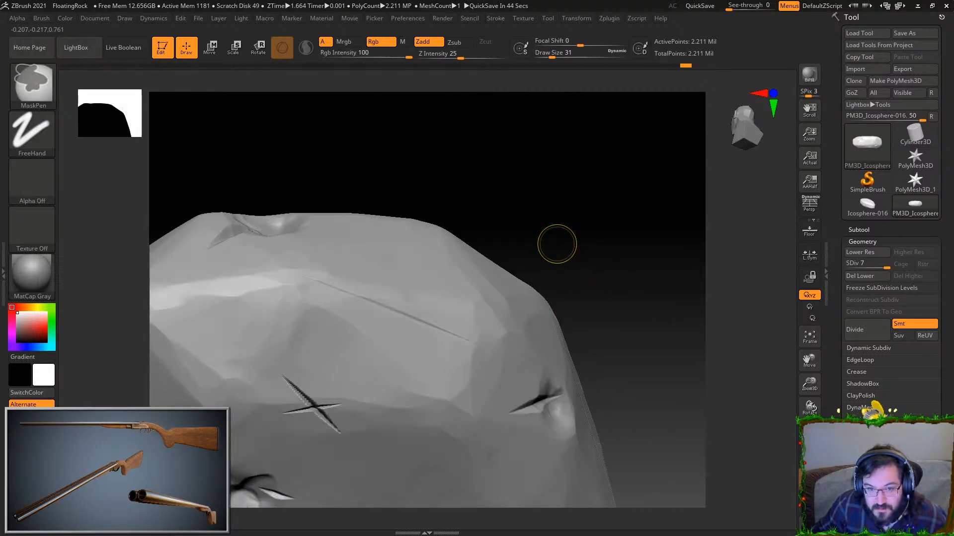
key("ctrl+s")
mouse_move(567, 215)
left_mouse_down()
mouse_move(556, 254)
mouse_move(416, 436)
mouse_move(423, 361)
mouse_move(440, 342)
left_mouse_up()
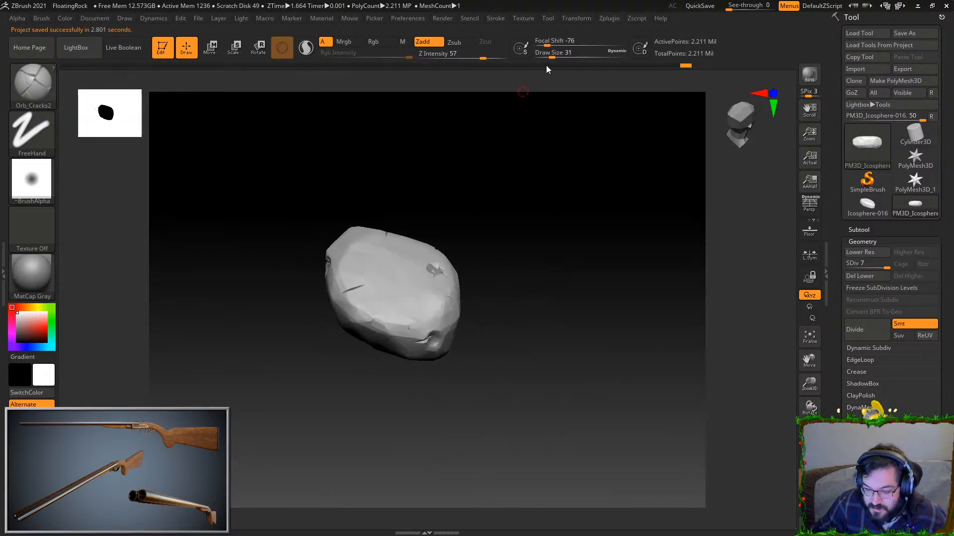
left_click(549, 18)
left_click(616, 74)
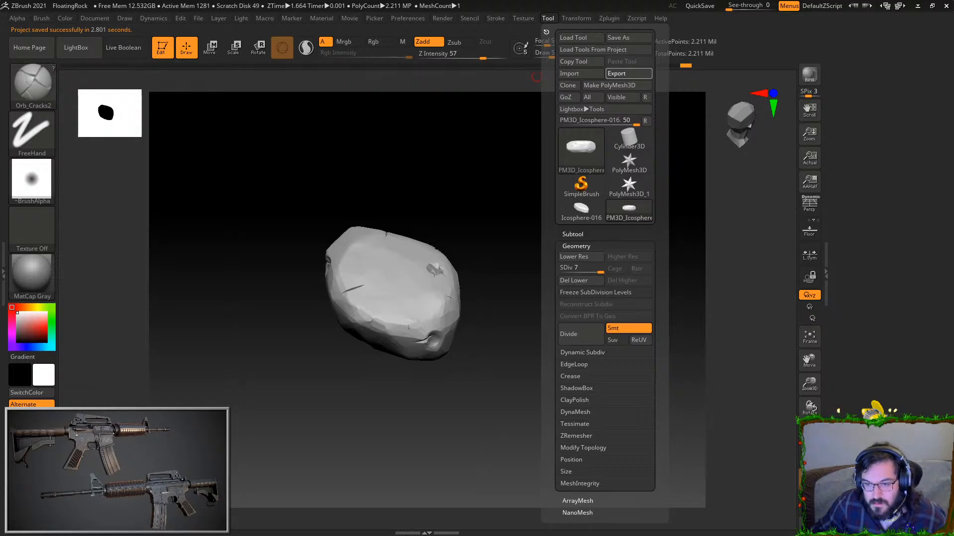
left_click(546, 32)
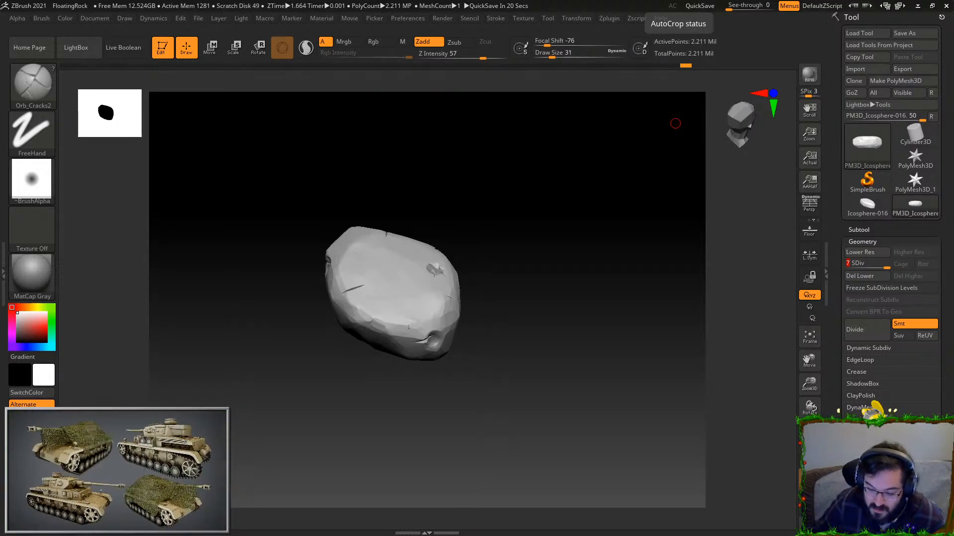
left_click_drag(658, 306, 559, 328)
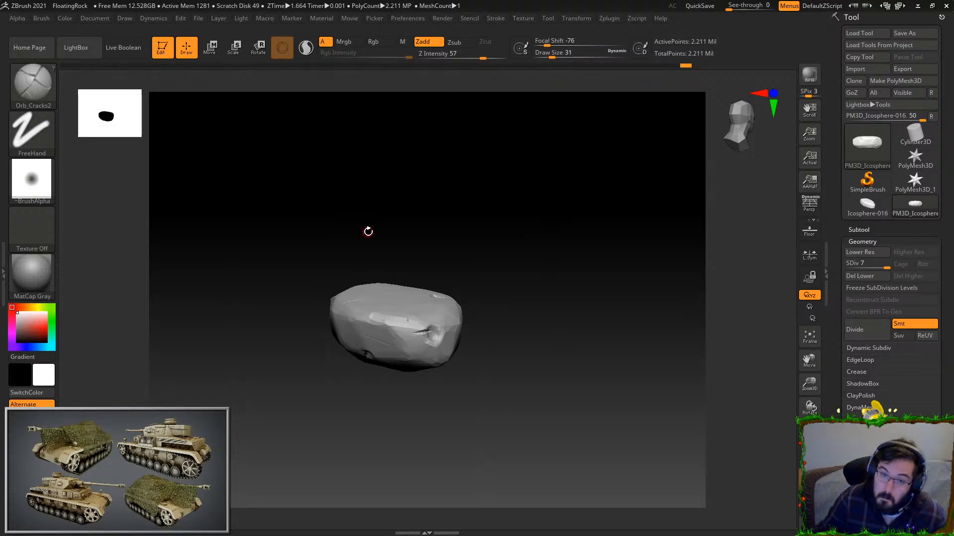
- Lower the rock to subdivision level 1 and examine its facets
left_click_drag(873, 265, 836, 267)
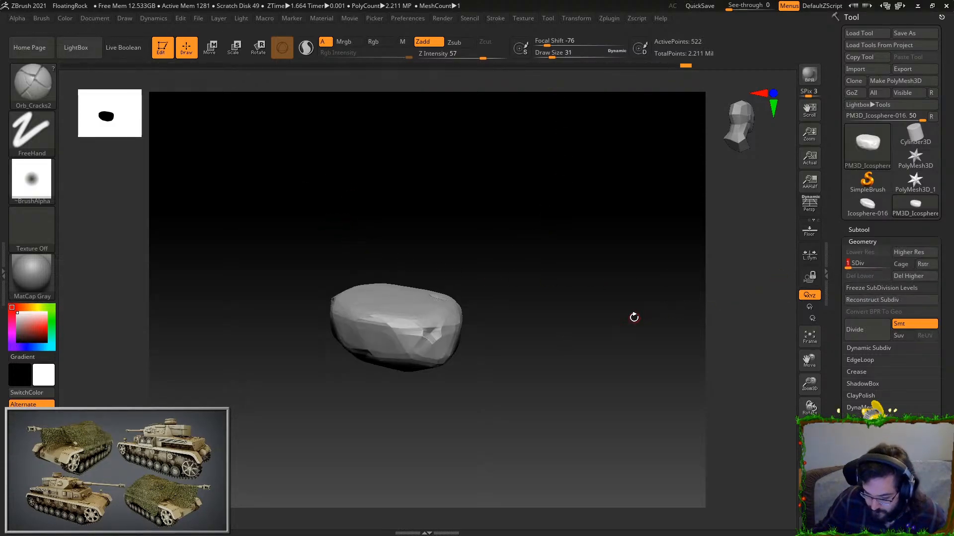
right_click_drag(508, 257, 566, 398, "ctrl")
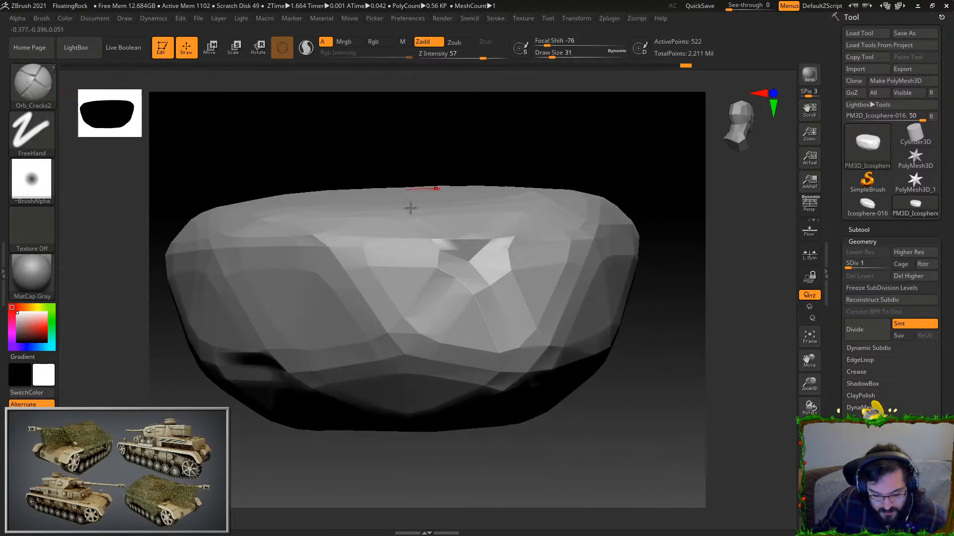
left_click(547, 18)
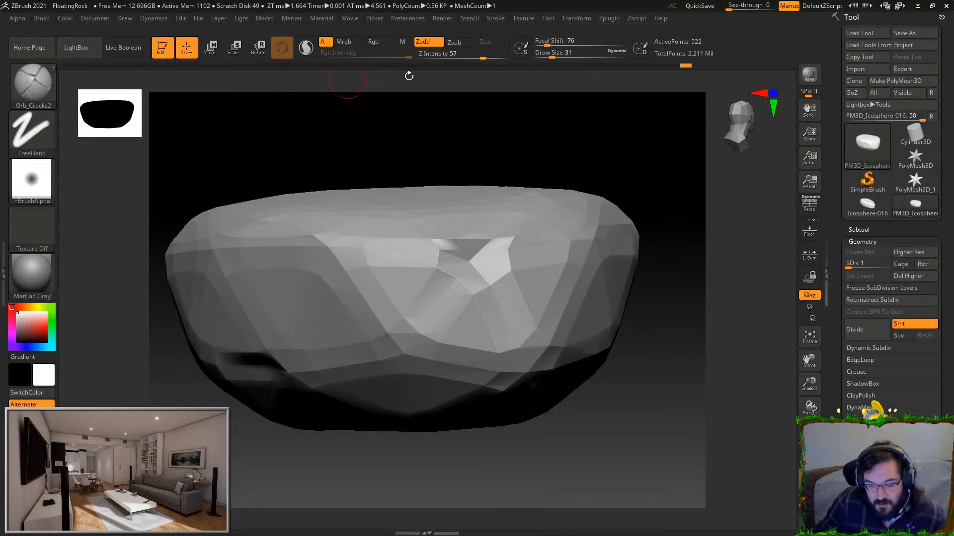
key("ctrl+d")
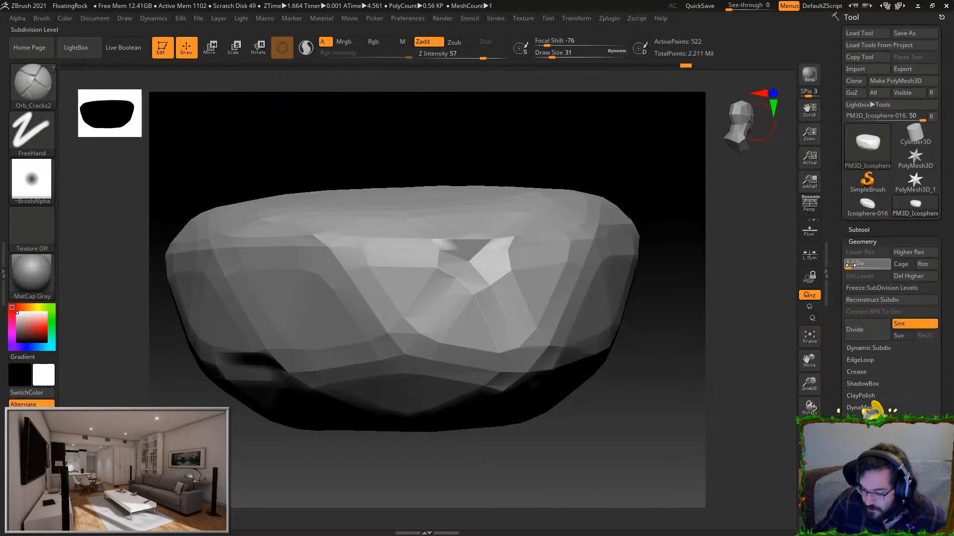
- Set the rock to subdivision level 3 and export the subtool at that resolution
left_click_drag(472, 486, 777, 278)
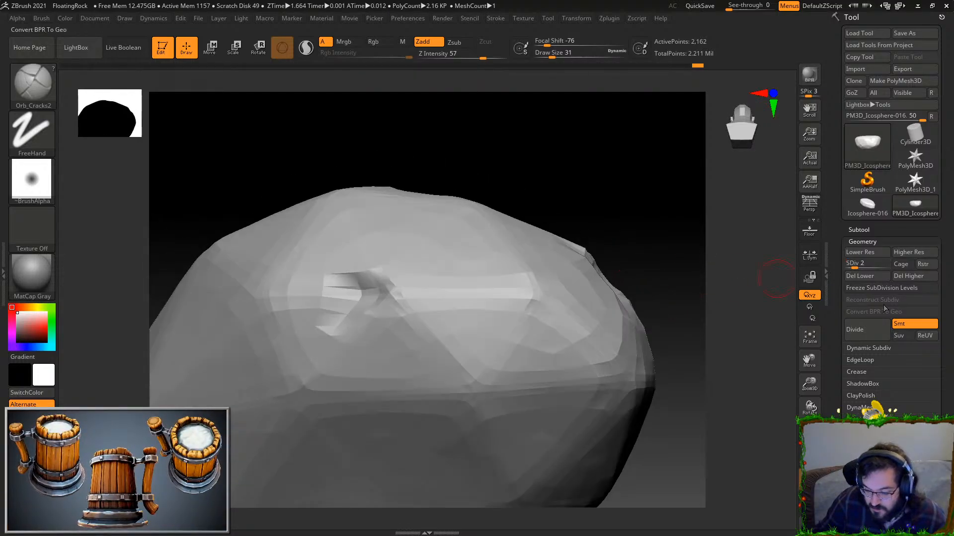
left_click(864, 268)
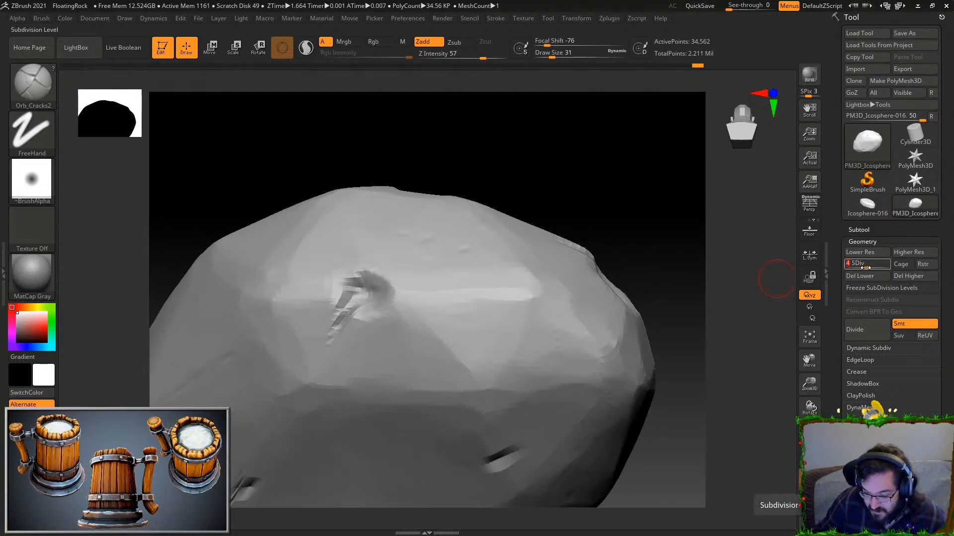
left_click(861, 268)
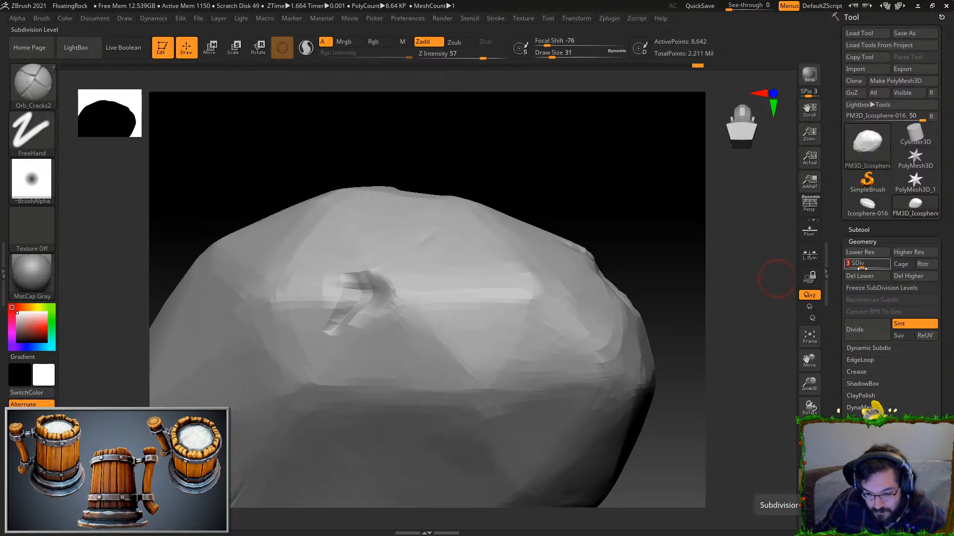
left_click_drag(696, 219, 550, 284)
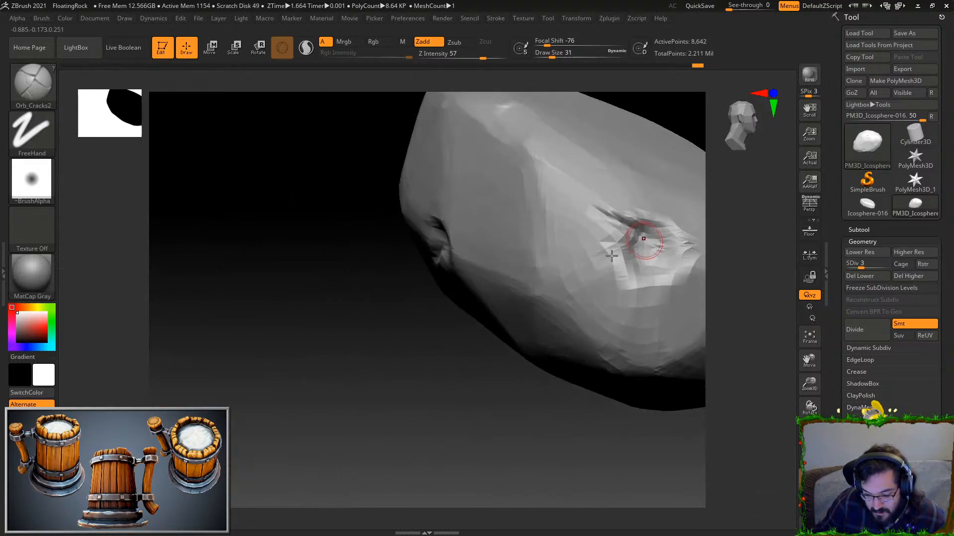
left_click_drag(431, 278, 264, 96, "alt")
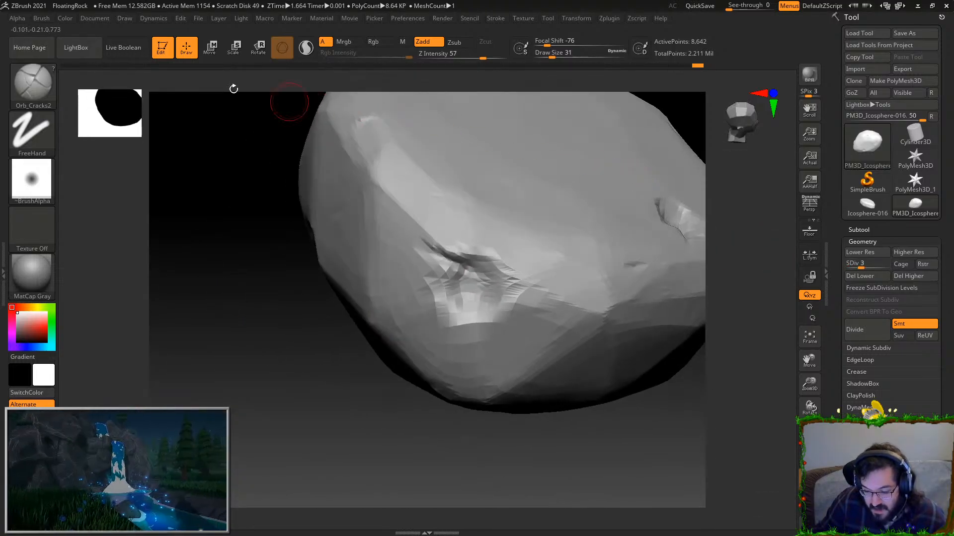
left_click(546, 18)
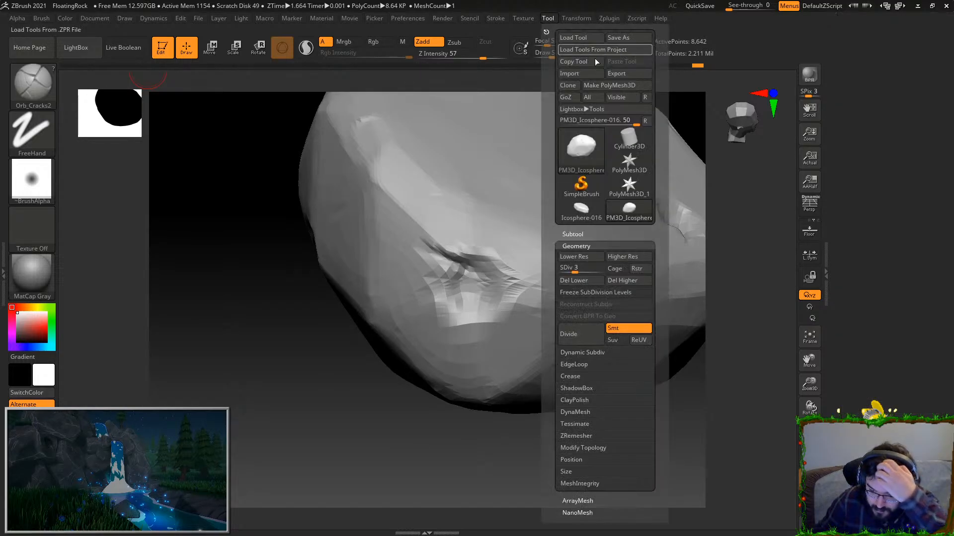
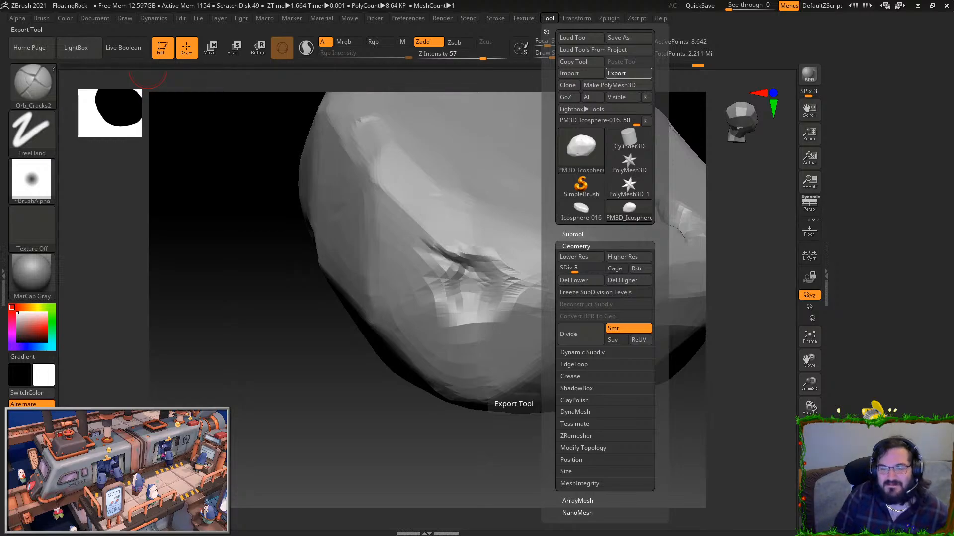
left_click(628, 73)
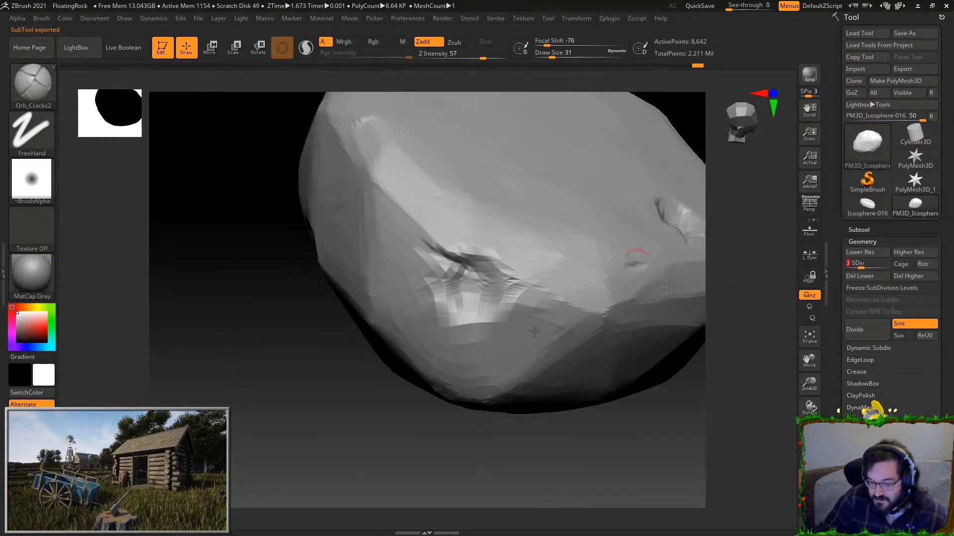
- Raise the rock to subdivision level 7 and export it as the high-resolution mesh
left_click_drag(859, 264, 885, 265)
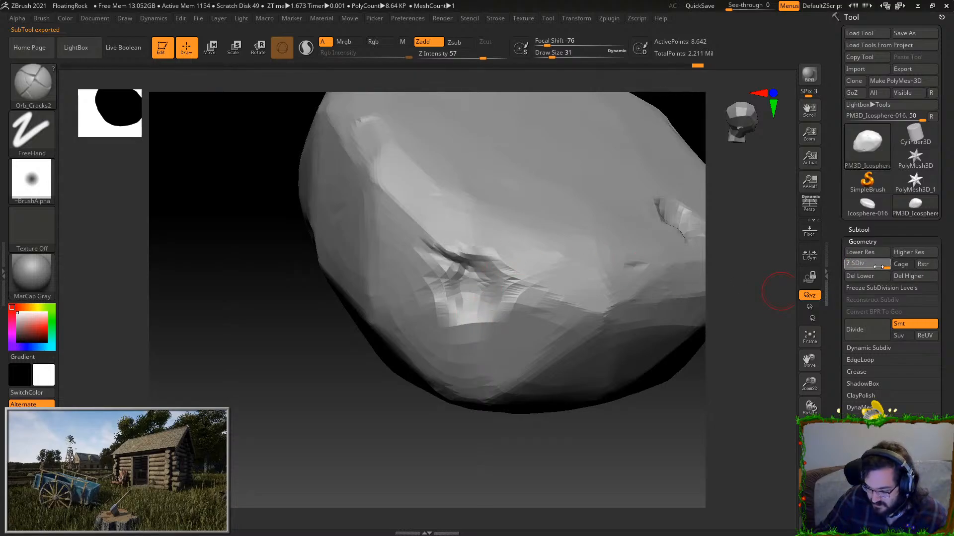
left_click(530, 19)
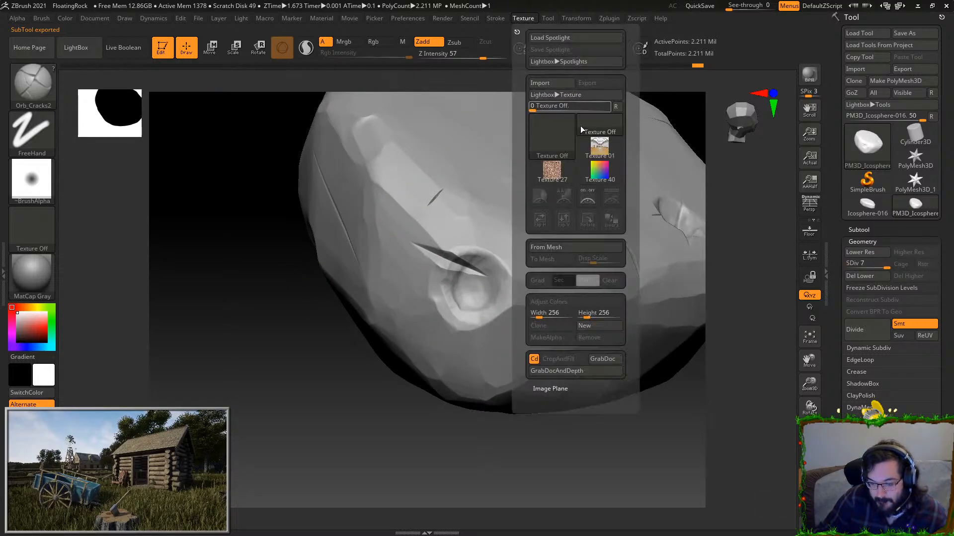
left_click(548, 18)
left_click(625, 74)
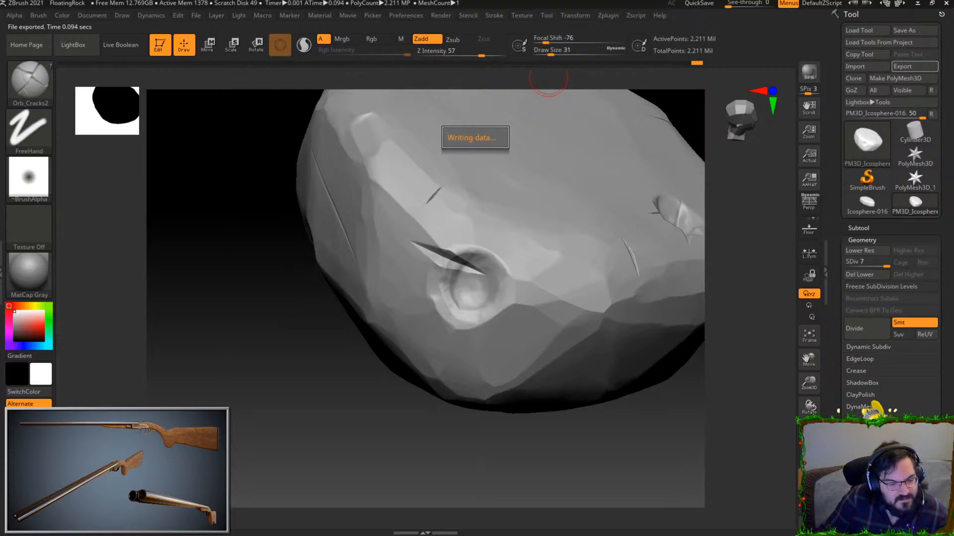
- Switch to Maya LT, close the UV Editor, then put the original icosphere rock on a new display layer and hide it
key("alt+Tab")
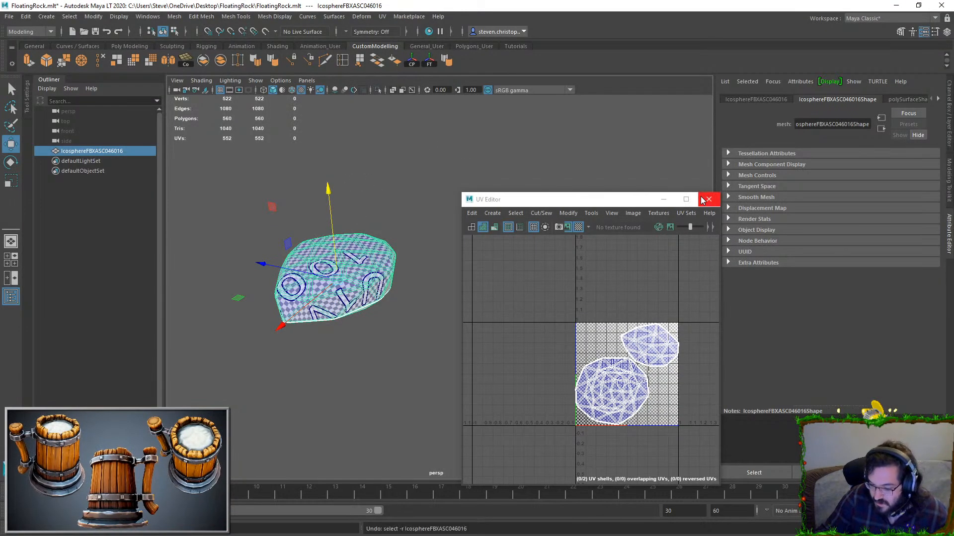
left_click(708, 200)
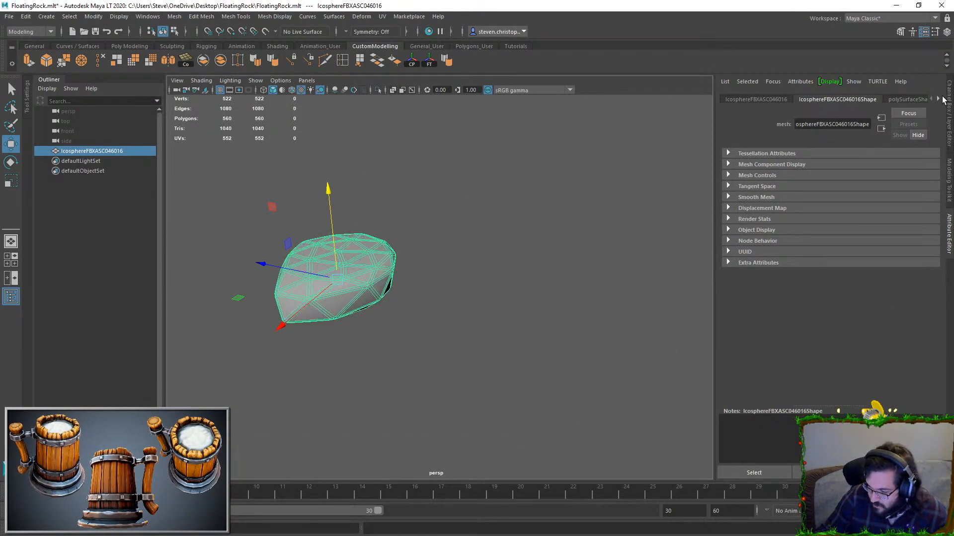
left_click(948, 111)
left_click(936, 390)
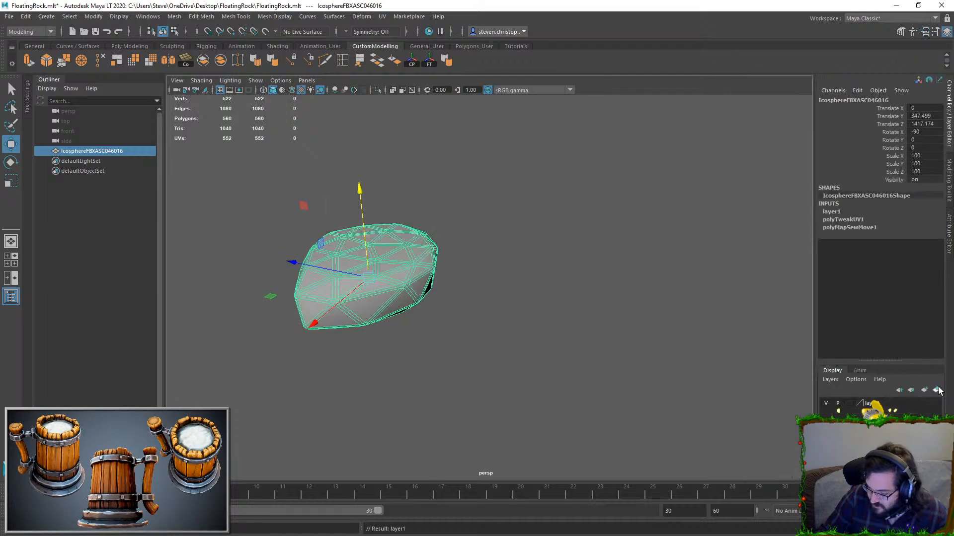
left_click(828, 403)
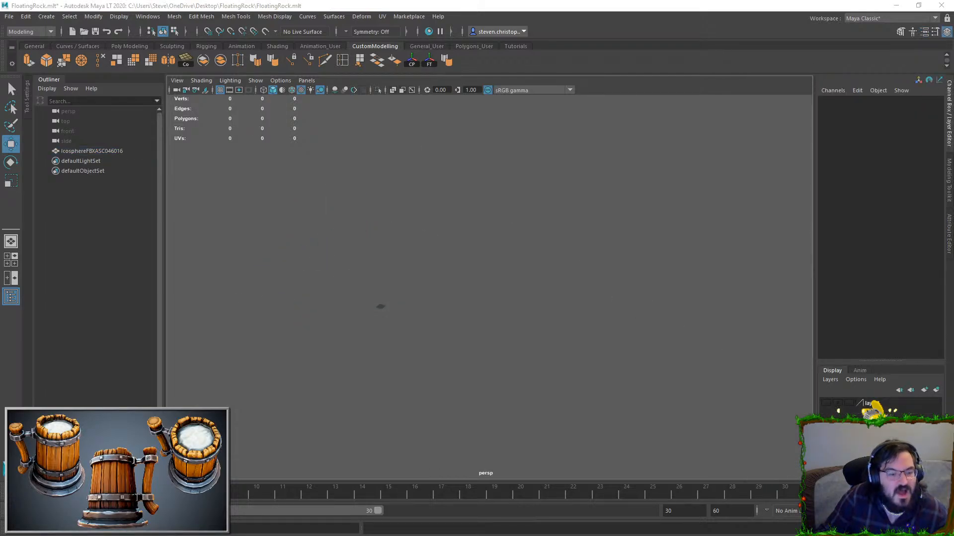
- Bring the exported lower-resolution rock mesh into the Maya LT scene
key("super+d")
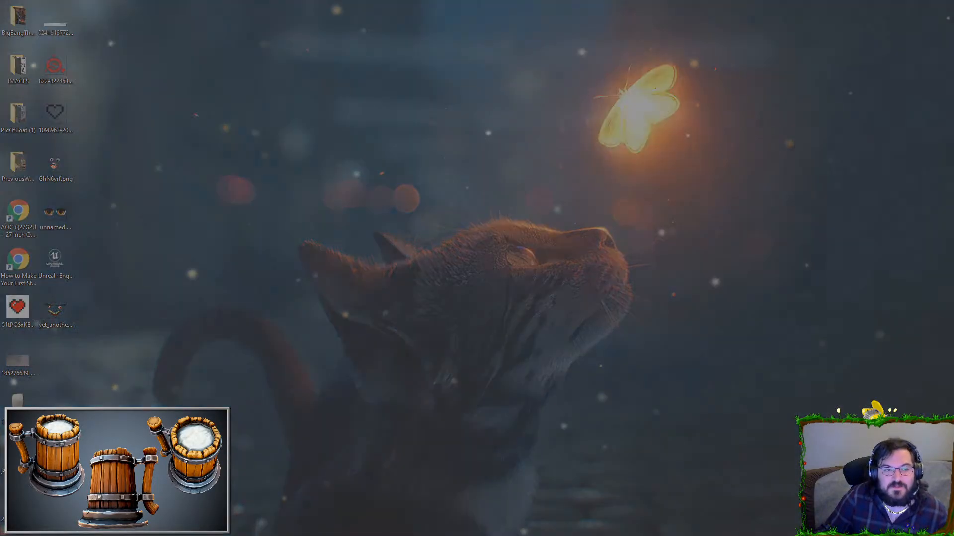
key("super+d")
key("ctrl+z")
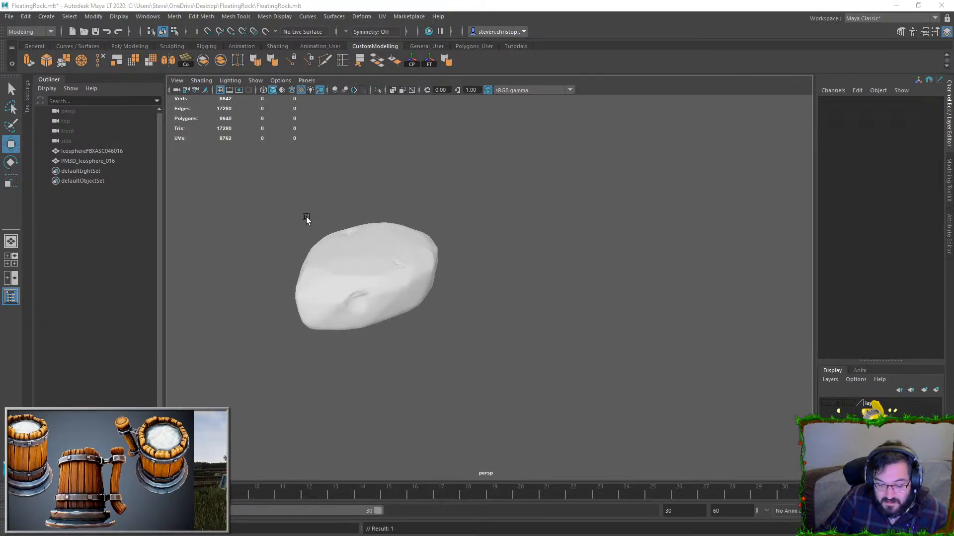
- Examine the imported rock's facets, dents and cracks up close from several sides
left_click_drag(296, 205, 606, 373)
scroll(547, 329, "up", 5)
middle_click_drag(547, 329, 692, 360, "alt")
left_click_drag(692, 360, 607, 323, "alt")
middle_click_drag(665, 295, 654, 174, "alt")
left_click(650, 265)
left_click(392, 238)
middle_click_drag(395, 271, 467, 299, "alt")
scroll(467, 299, "up", 4)
left_click(641, 298)
left_click_drag(493, 249, 556, 336, "alt")
scroll(541, 328, "down", 4)
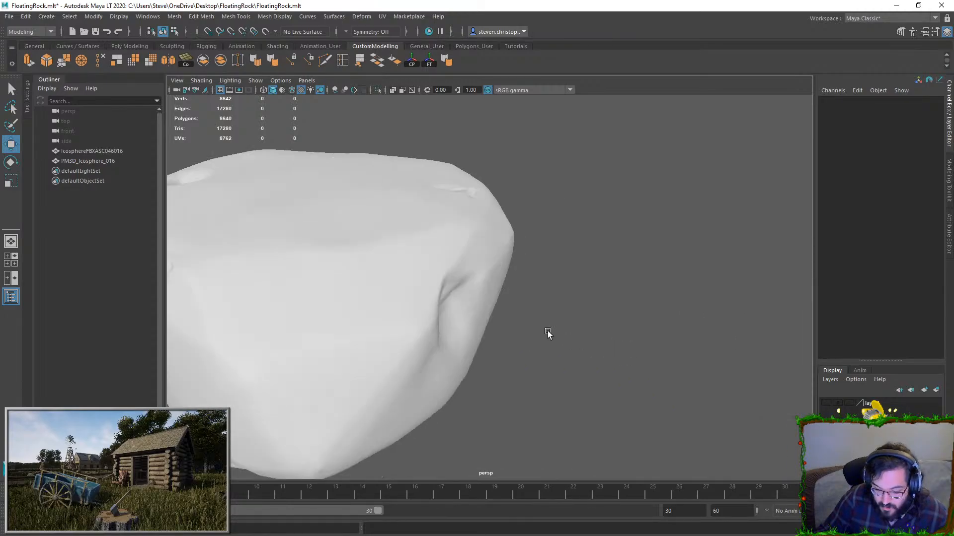
- Create a polygon cube, move it beside the lower part of the rock and scale it uniformly to about 96
left_click(114, 46)
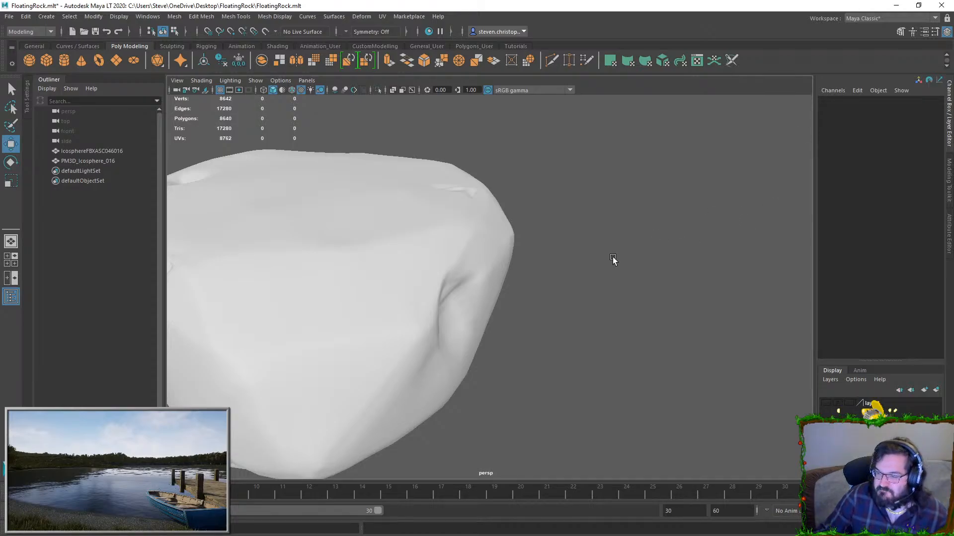
left_click_drag(619, 244, 604, 252, "alt")
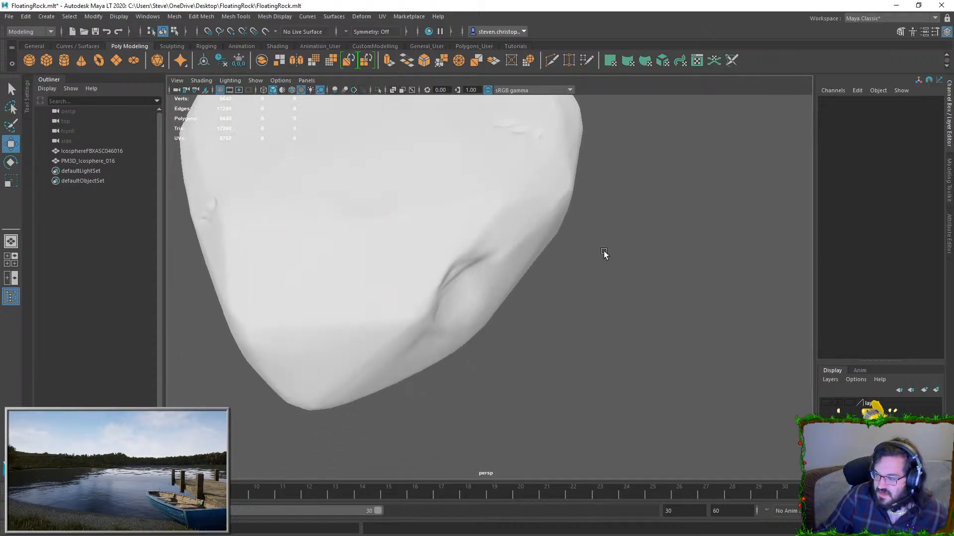
left_click(49, 59)
middle_click_drag(347, 293, 467, 365)
left_click_drag(467, 362, 459, 392)
key("e")
key("r")
left_click_drag(531, 342, 586, 383)
left_click(587, 358)
middle_click_drag(585, 383, 596, 266, "alt")
right_click_drag(596, 266, 526, 294, "alt")
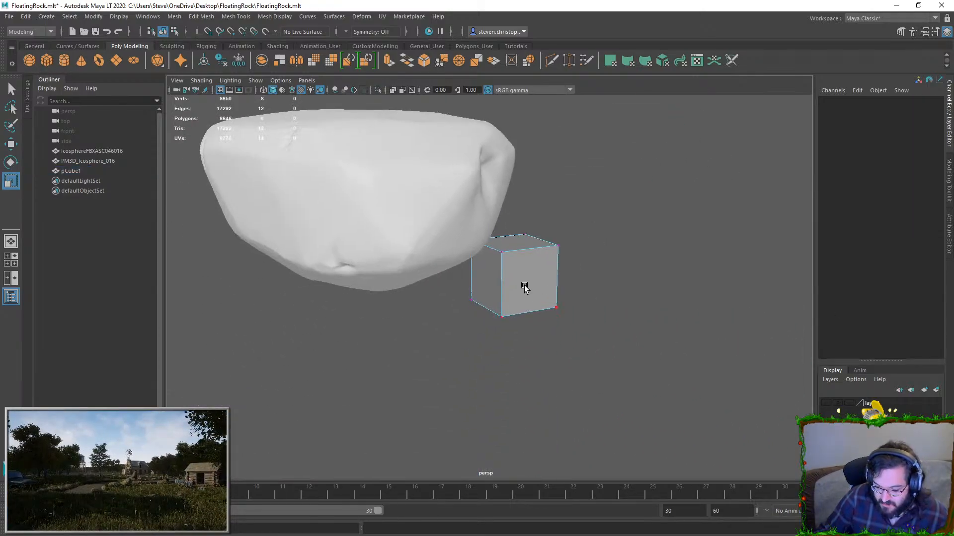
- Delete the cube next to the rock and return the viewport to shaded display
left_click_drag(640, 225, 534, 266)
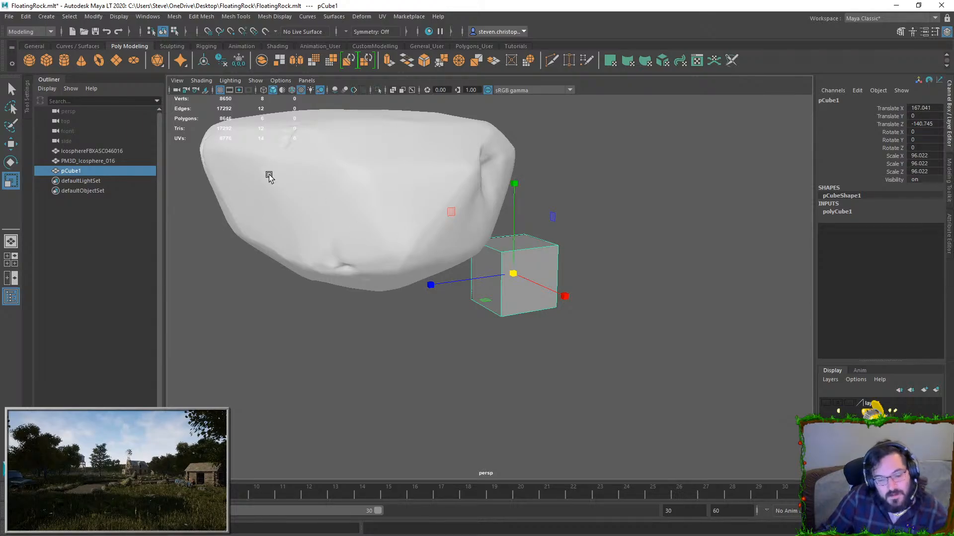
key("4")
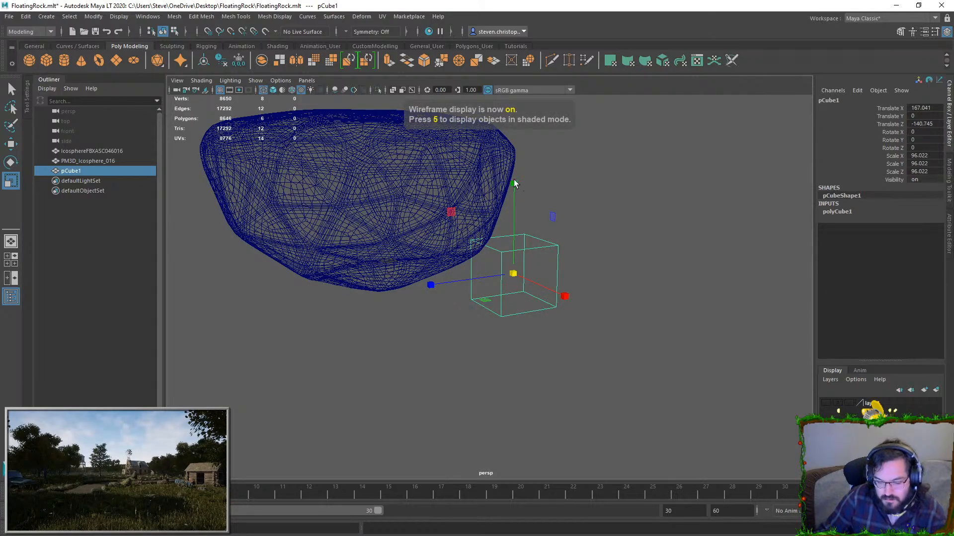
key("Delete")
left_click(273, 90)
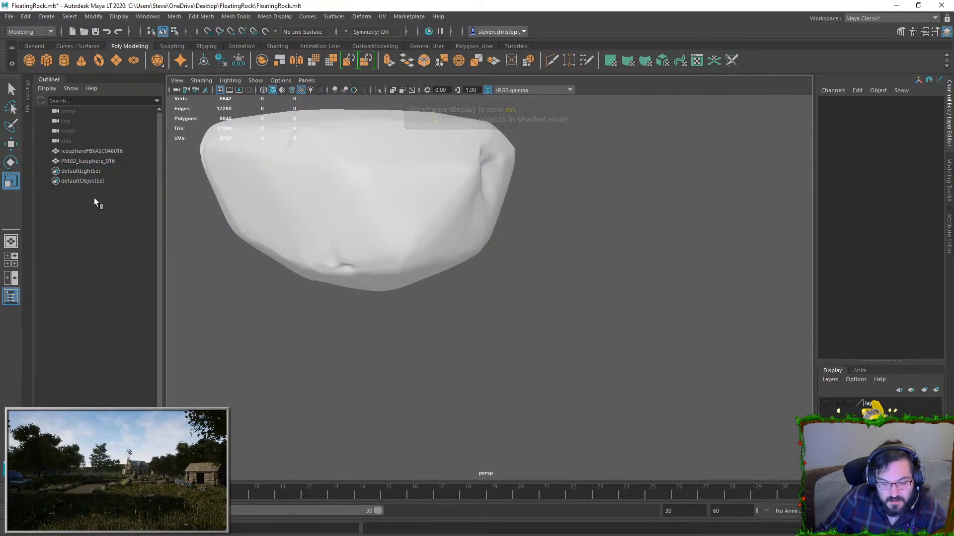
- Create a polygon cylinder and set its axis subdivisions to 7
left_click(64, 60)
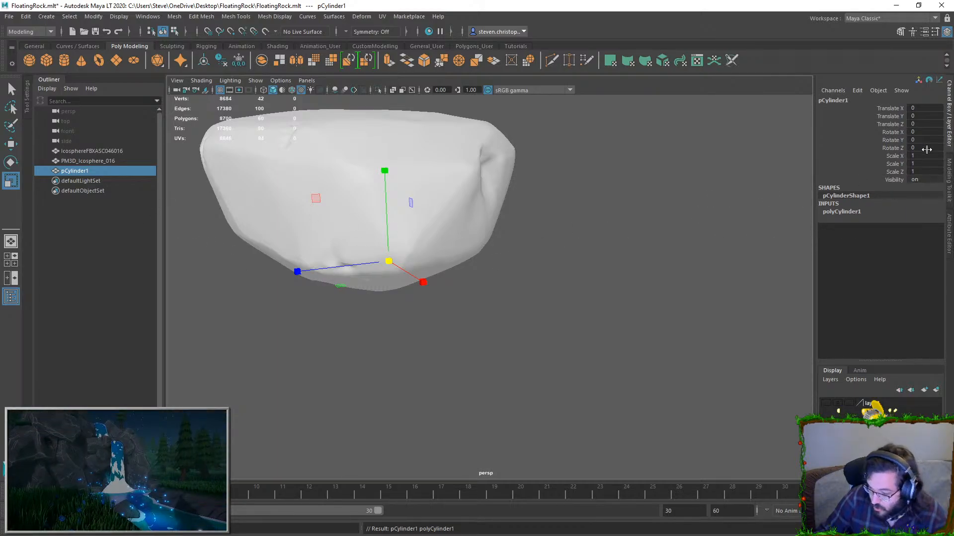
left_click(949, 182)
left_click(948, 231)
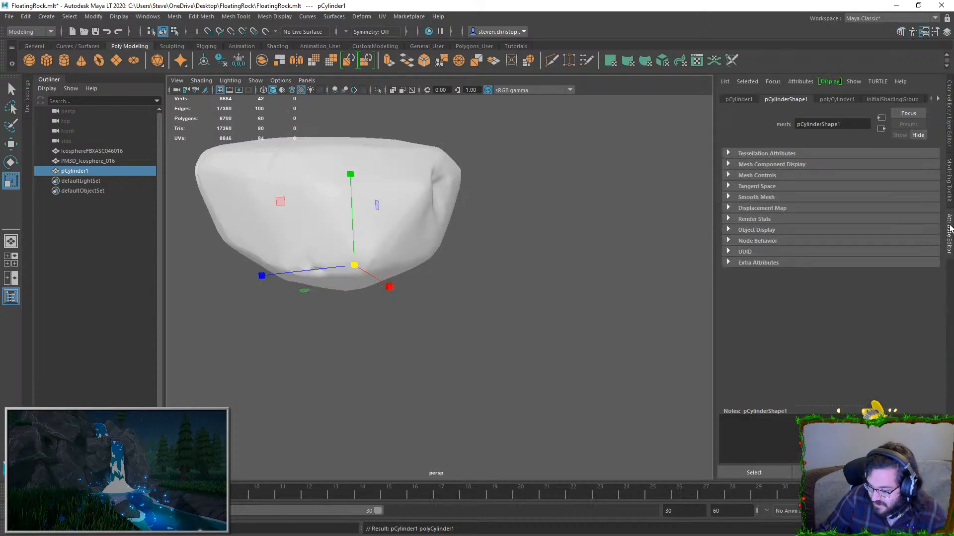
left_click(829, 99)
left_click(820, 187)
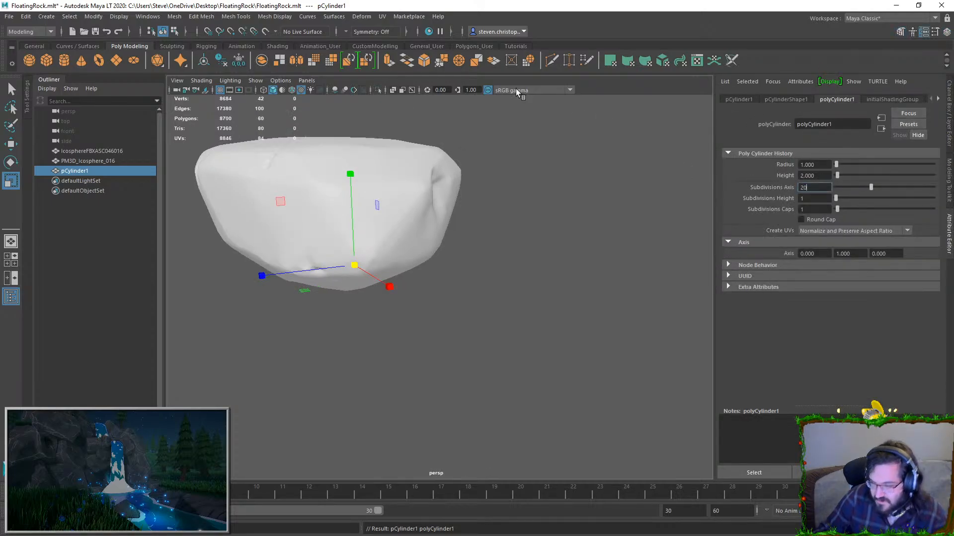
type("6")
key("Return")
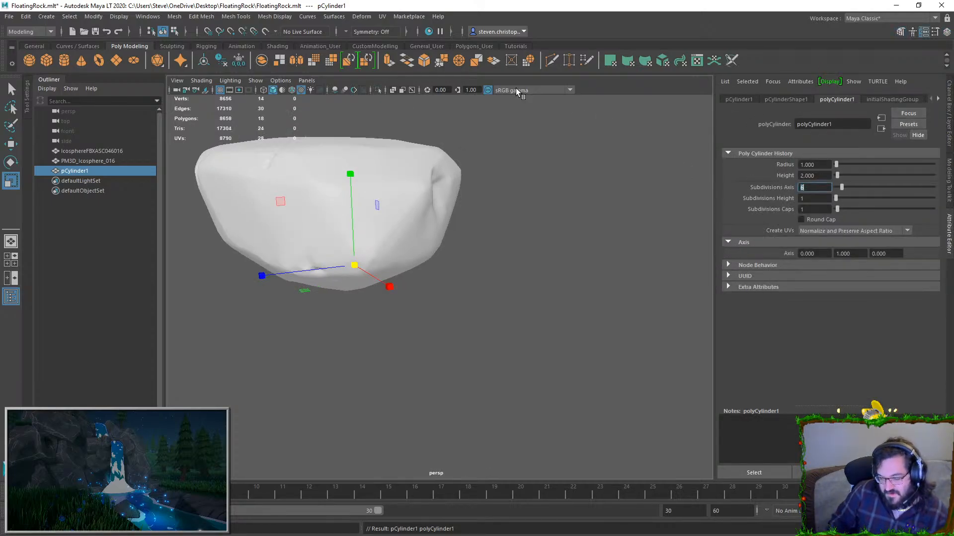
type("7")
key("Return")
- Move the seven-sided cylinder beside the rock and scale it up until it is roughly as tall as the rock
middle_click_drag(317, 235, 470, 353)
key("r")
left_click_drag(510, 280, 627, 196)
- Extrude the cylinder's top cap faces upward and taper the new section slightly inward
right_click_drag(553, 260, 521, 252)
left_click(510, 220)
key("w")
left_click(519, 166)
key("ctrl+z")
mouse_move(497, 213)
left_mouse_down()
mouse_move(475, 221)
mouse_move(505, 226)
left_mouse_up()
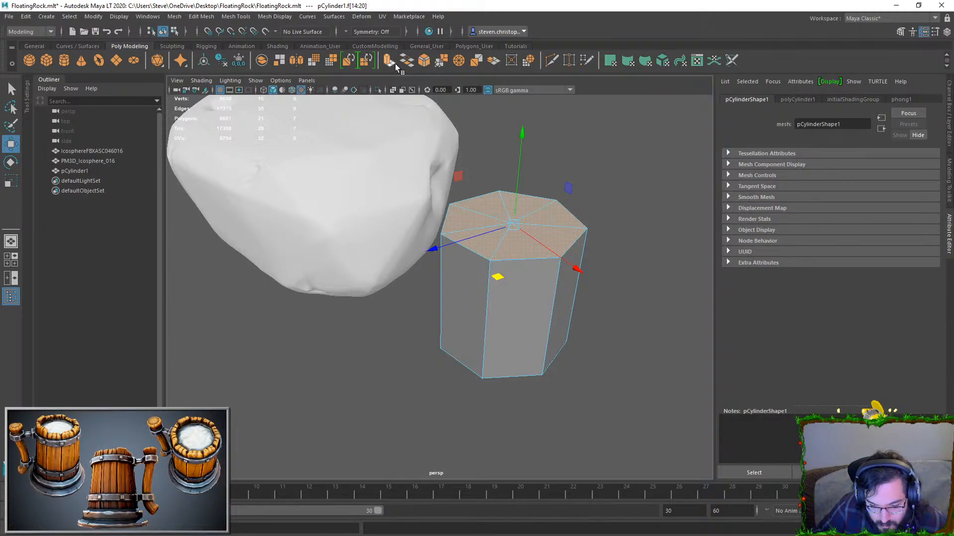
key("w")
left_click_drag(523, 173, 526, 142)
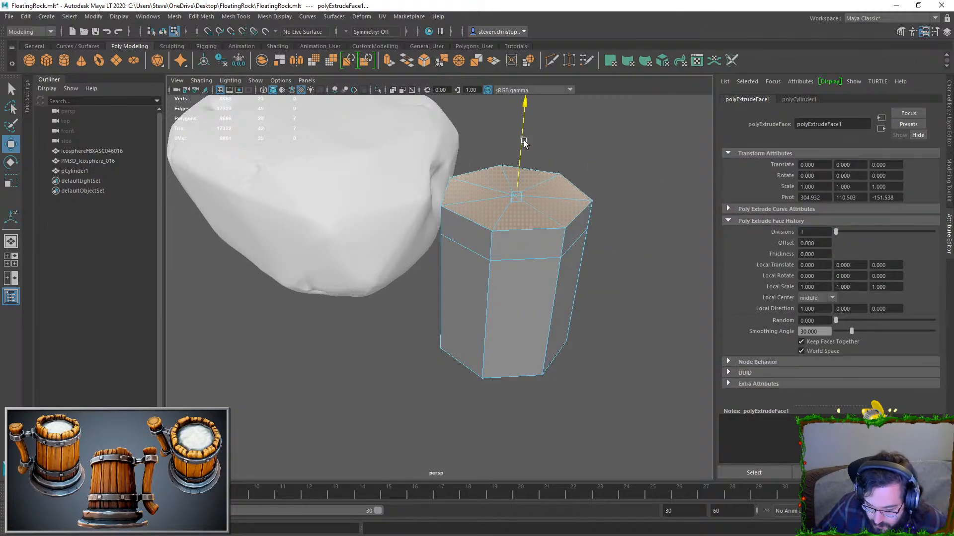
key("r")
key("w")
left_click_drag(522, 188, 519, 135)
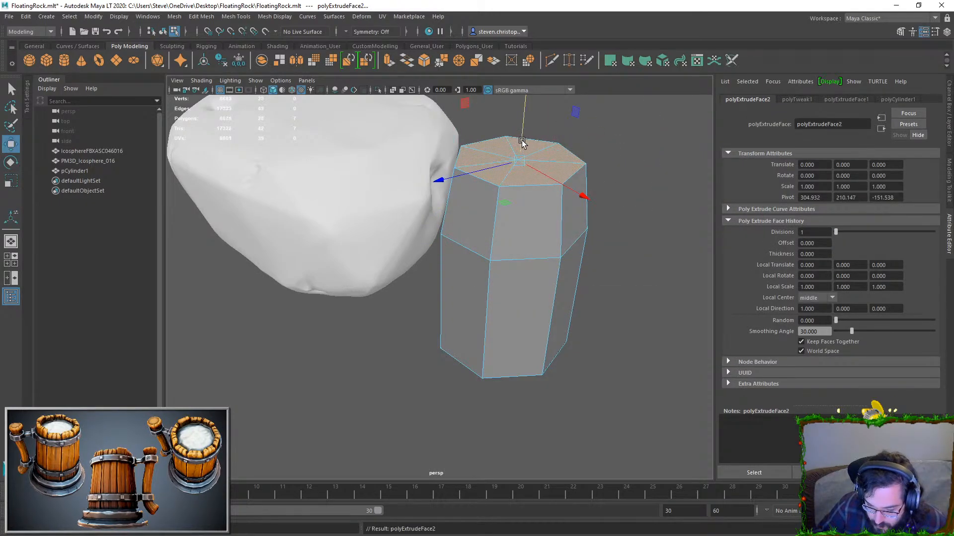
- Raise the centre vertex of the cylinder's top cap to form a pointed tip
right_click_drag(516, 157, 516, 157)
left_click(520, 161)
left_click_drag(519, 134, 534, 18)
scroll(544, 224, "down", 5)
key("F8")
- Bevel all edges of the pointed cylinder with a narrow chamfer
left_click(620, 143)
left_click_drag(619, 142, 498, 241, "alt")
left_click(499, 240)
scroll(553, 247, "up", 4)
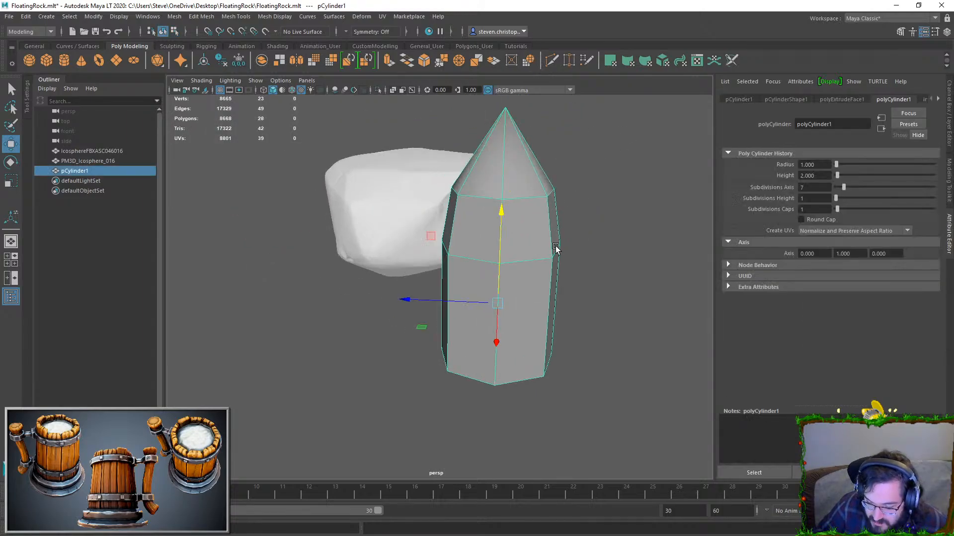
key("ctrl+b")
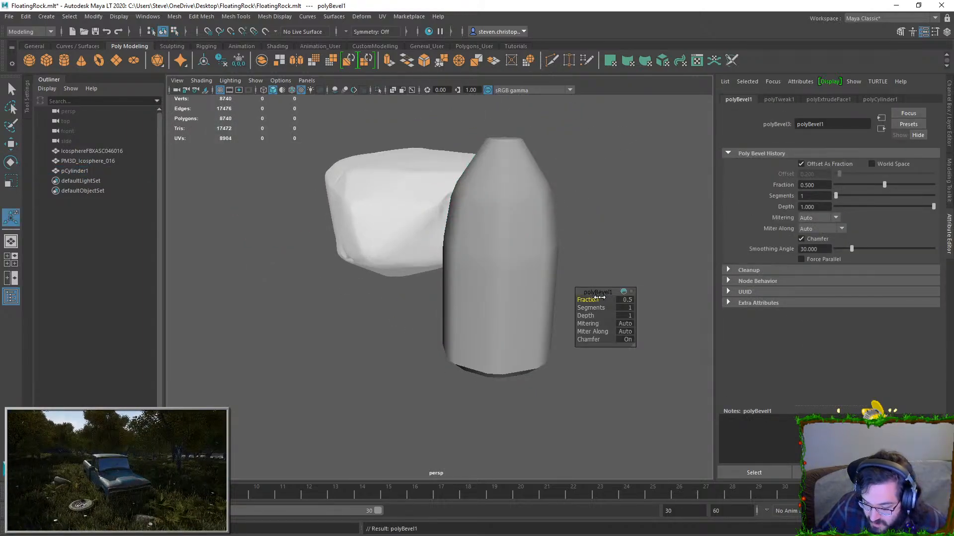
left_click_drag(598, 301, 596, 300)
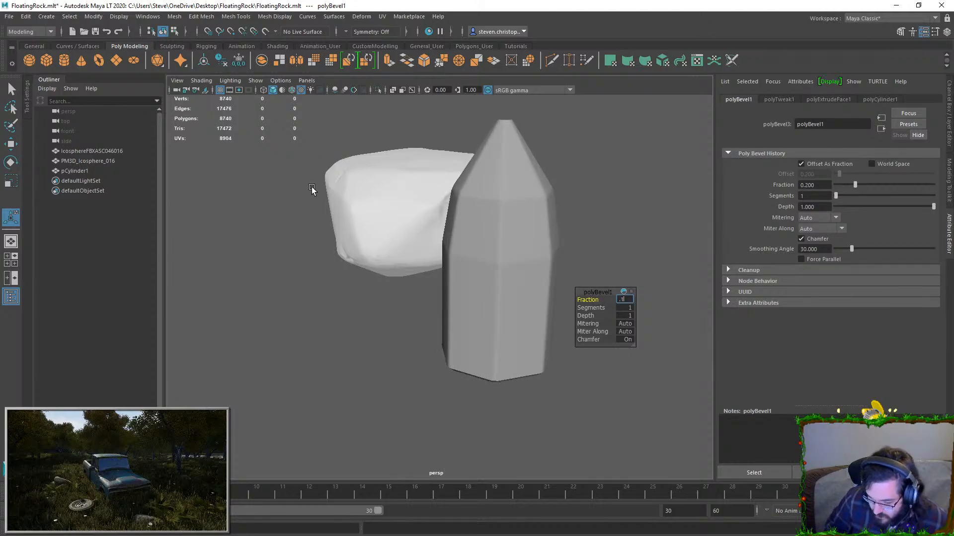
- Shorten the spike by raising its bottom cap faces, then delete those faces to leave the base open
left_click_drag(512, 318, 526, 243, "alt")
key("q")
key("F11")
left_click_drag(650, 435, 590, 337)
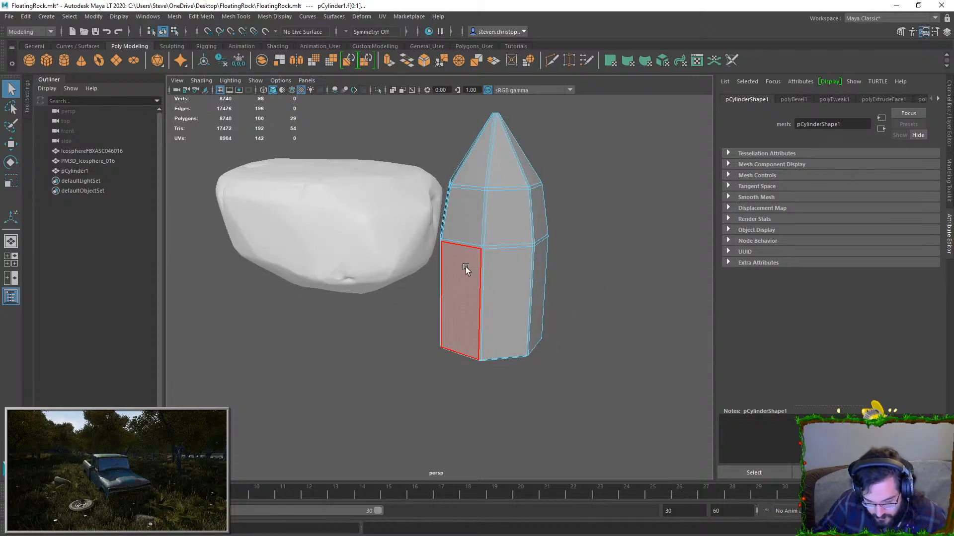
key("w")
key("Delete")
left_click(509, 219)
right_click_drag(510, 219, 645, 182)
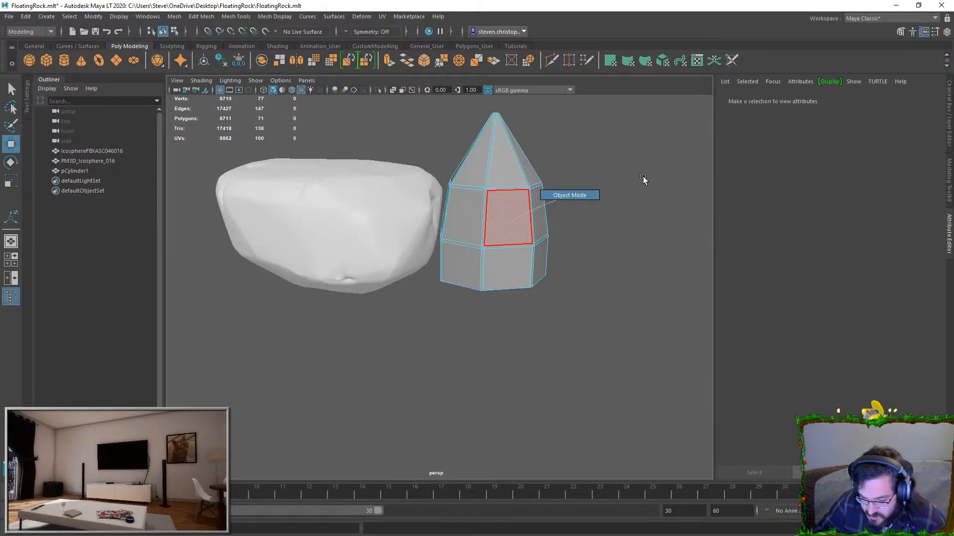
- Tilt the open-bottomed spike sideways and move it to the dent in the rock's side
key("e")
key("r")
left_click_drag(491, 290, 350, 334)
key("ctrl+z")
scroll(535, 217, "up", 5)
left_click_drag(502, 258, 603, 395)
key("e")
left_click_drag(580, 226, 608, 362)
key("w")
left_click_drag(536, 291, 480, 157)
- Rotate the spike to point outward and scale it down to fit inside the rock's dent
left_click_drag(480, 157, 557, 215, "alt")
key("e")
left_click_drag(552, 249, 590, 247)
key("r")
left_click_drag(562, 194, 513, 124)
key("w")
left_click_drag(510, 185, 436, 204, "alt")
left_click_drag(525, 180, 479, 174, "alt")
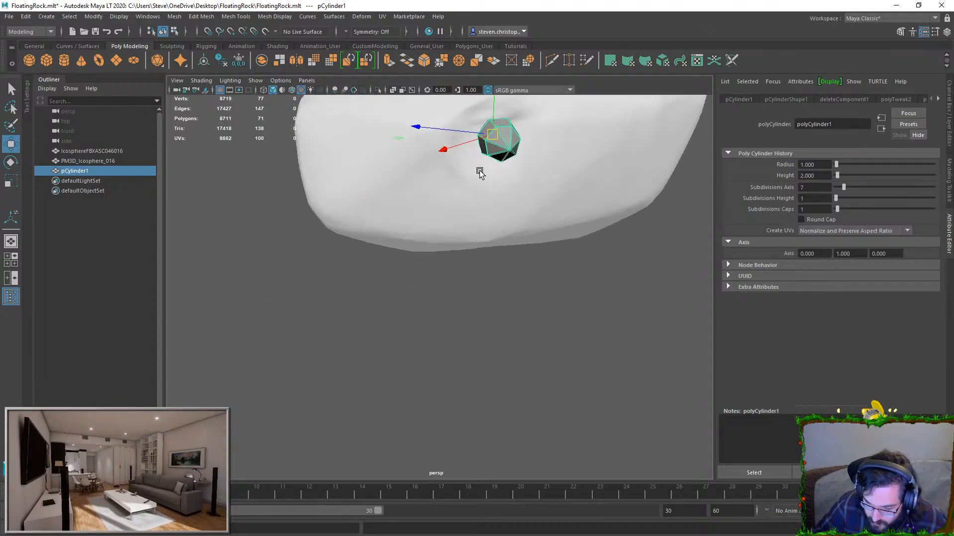
- Fine-tune the spike's rotation so it projects straight out of the dent
left_click(507, 255)
scroll(512, 258, "down", 6)
left_click_drag(535, 280, 468, 256, "alt")
scroll(481, 264, "up", 5)
middle_click_drag(487, 232, 462, 276, "alt")
scroll(462, 276, "up", 2)
key("e")
left_click_drag(462, 276, 464, 262)
left_click(541, 250)
left_click(460, 260)
left_click(609, 251)
left_click_drag(609, 251, 503, 308, "alt")
left_click(487, 273)
scroll(503, 308, "up", 3)
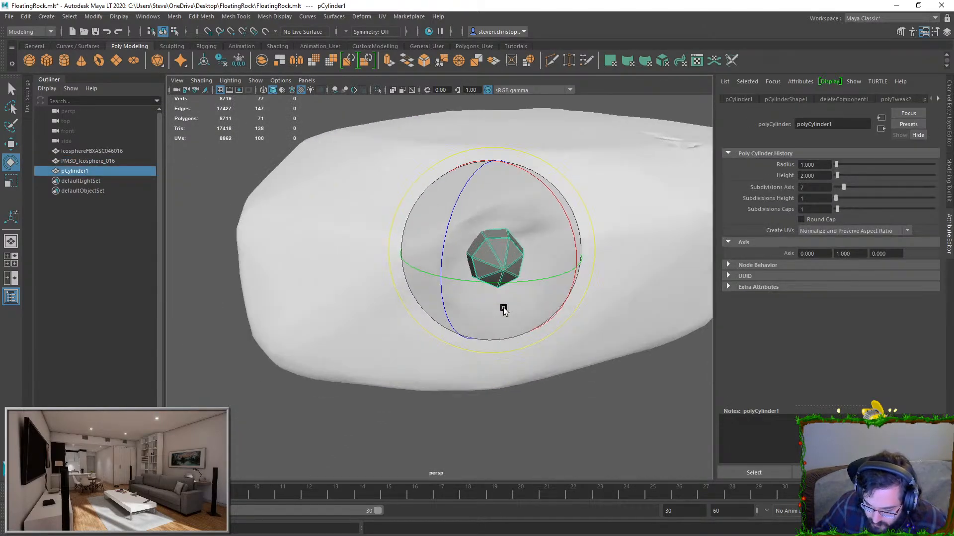
- Enlarge the small face at the spike's tip to turn the point into a broad flat end
scroll(503, 308, "up", 3)
middle_click_drag(540, 279, 486, 307, "alt")
key("F11")
left_click(504, 282)
key("r")
left_click_drag(503, 282, 467, 261)
key("w")
left_click(555, 222)
left_click_drag(556, 223, 553, 279, "alt")
scroll(500, 234, "down", 4)
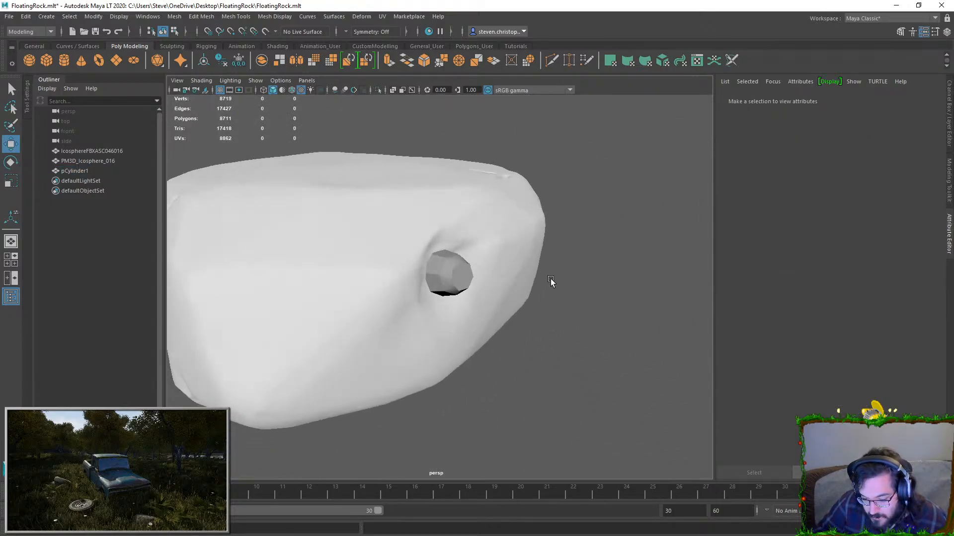
- Bevel the edges around the spike's flat end face with a fraction of 0.05
scroll(501, 268, "up", 4)
left_click(487, 252)
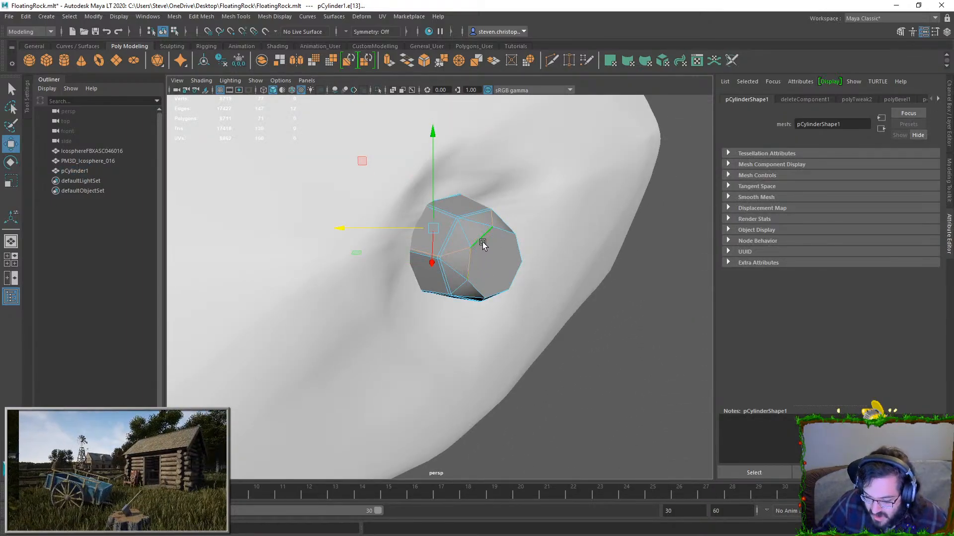
left_click_drag(536, 300, 468, 294, "alt")
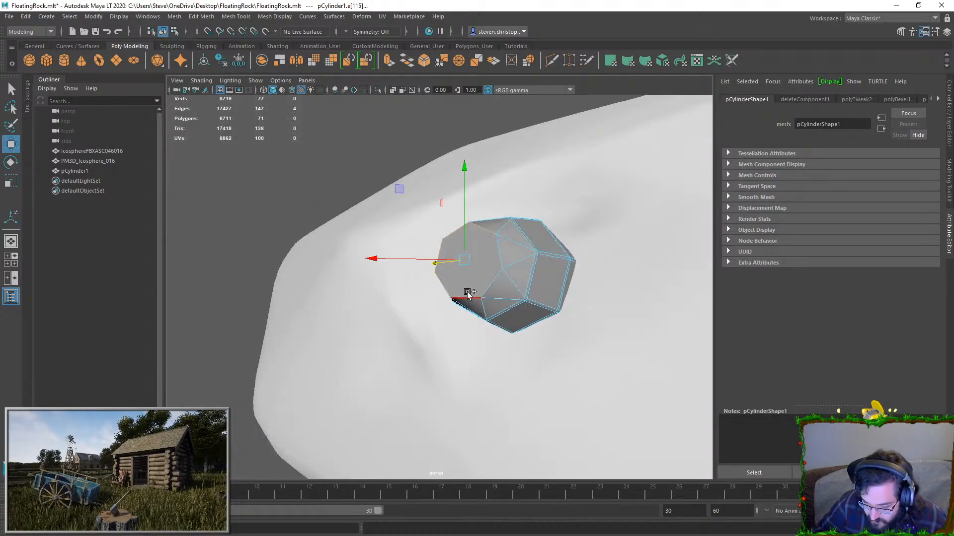
left_click(500, 254, "shift")
left_click_drag(499, 254, 514, 304, "alt")
scroll(513, 305, "up", 2)
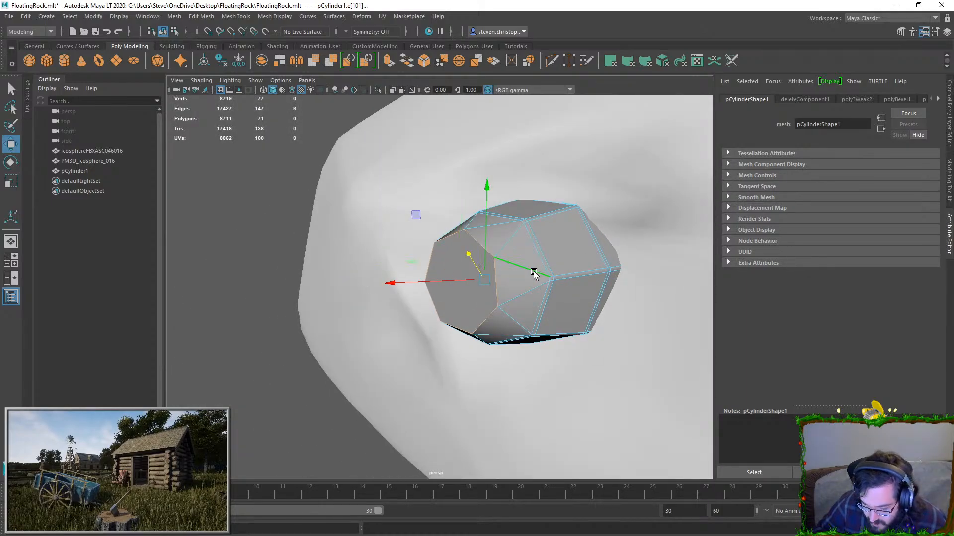
key("ctrl+b")
left_click_drag(594, 298, 591, 298)
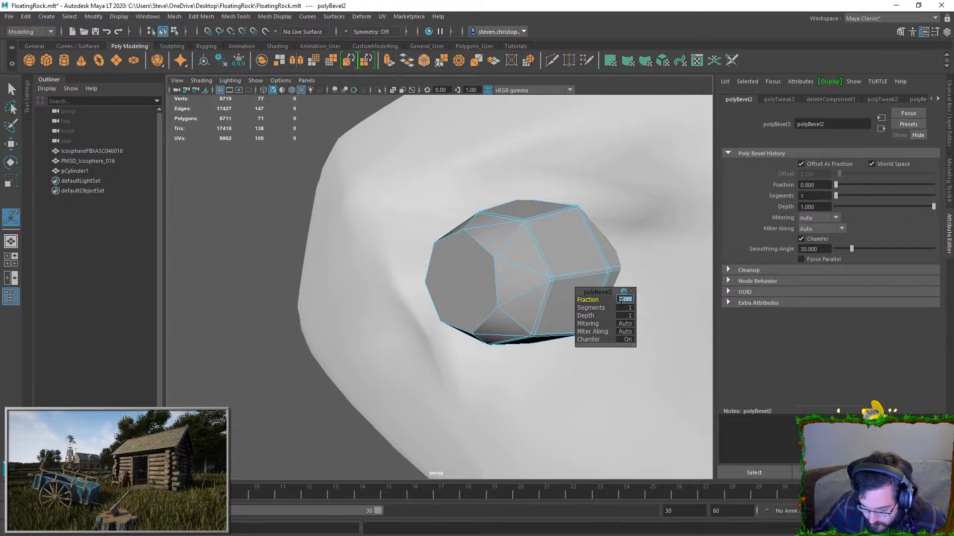
type(".05")
key("Return")
key("q")
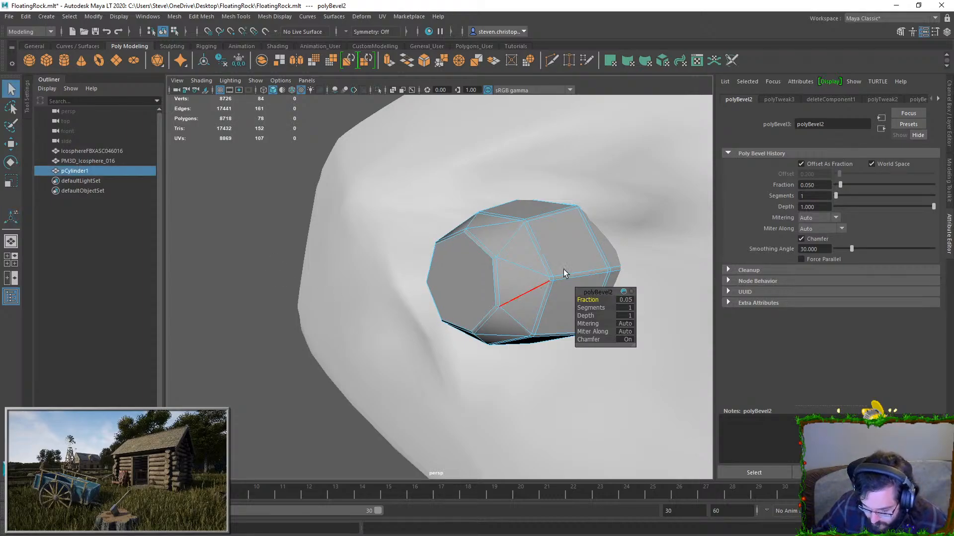
- Bevel the diagonal edges between the spike's sides and its flat end with a fraction of 1
scroll(582, 248, "down", 3)
left_click(328, 399)
left_click_drag(329, 399, 473, 272, "alt")
right_click_drag(472, 268, 472, 238)
scroll(461, 264, "up", 4)
left_click(469, 235)
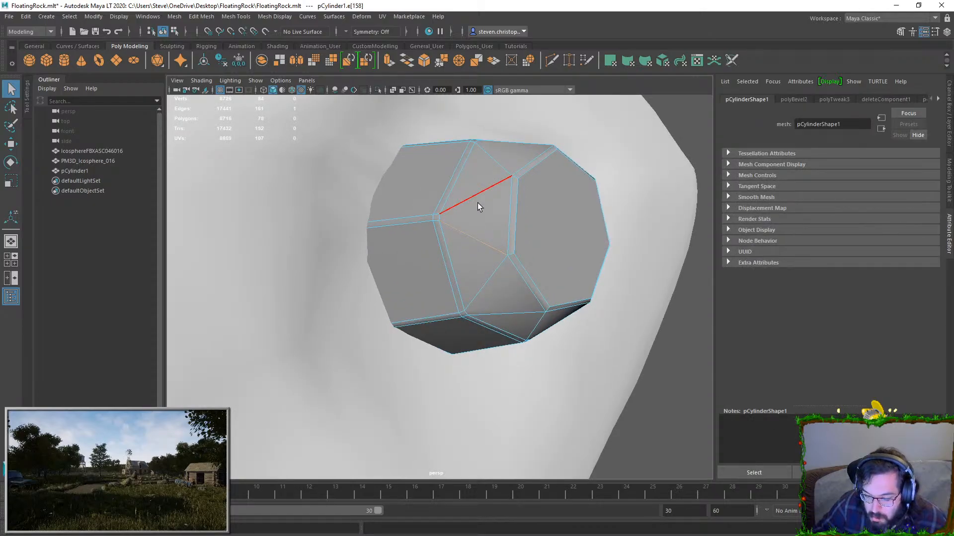
double_click(506, 305)
left_click_drag(505, 305, 508, 303, "alt")
left_click(577, 300)
left_click_drag(577, 300, 394, 234, "alt")
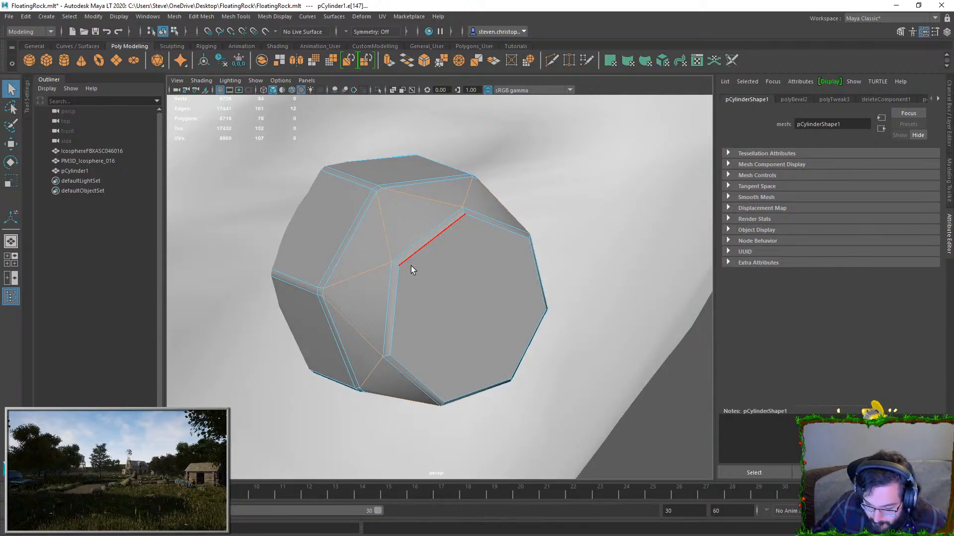
left_click(465, 209, "ctrl+shift")
double_click(464, 210, "ctrl+shift")
key("ctrl+q")
left_click(582, 243)
key("ctrl+b")
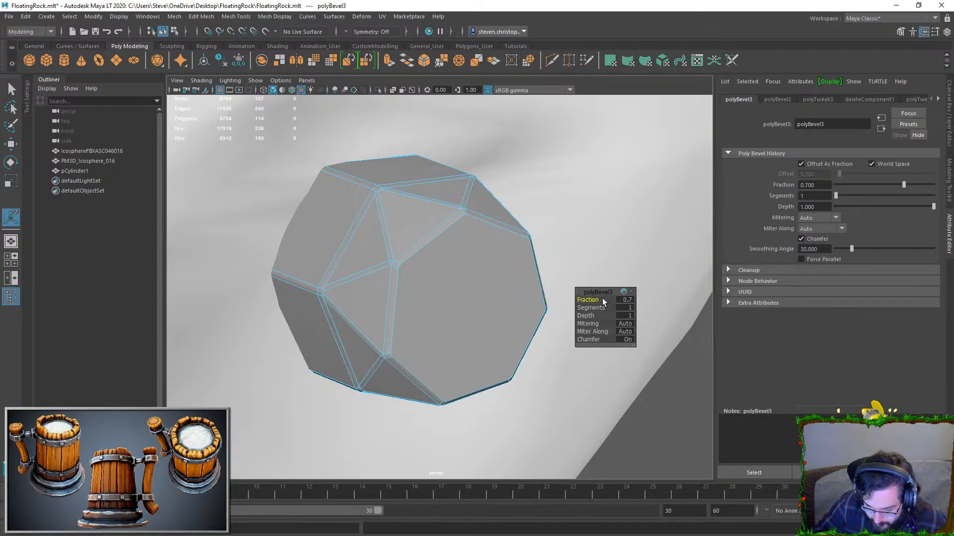
left_click_drag(392, 303, 455, 274, "alt")
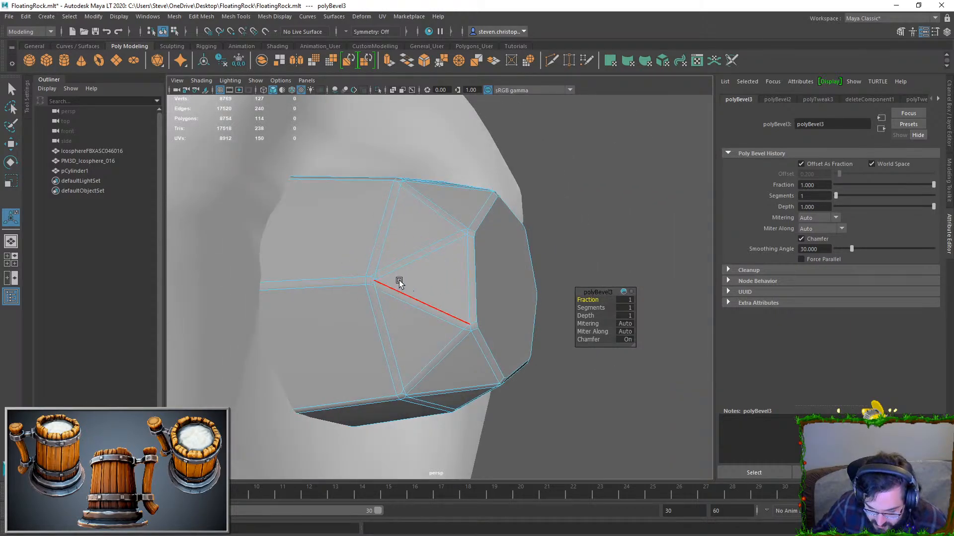
scroll(403, 284, "up", 2)
key("q")
right_click_drag(408, 285, 452, 254)
- Slightly reduce the overall size of the spike in the dent
left_click(621, 266)
scroll(621, 266, "down", 6)
left_click_drag(621, 265, 576, 310, "alt")
scroll(528, 304, "down", 5)
scroll(467, 308, "up", 4)
left_click(431, 293)
key("e")
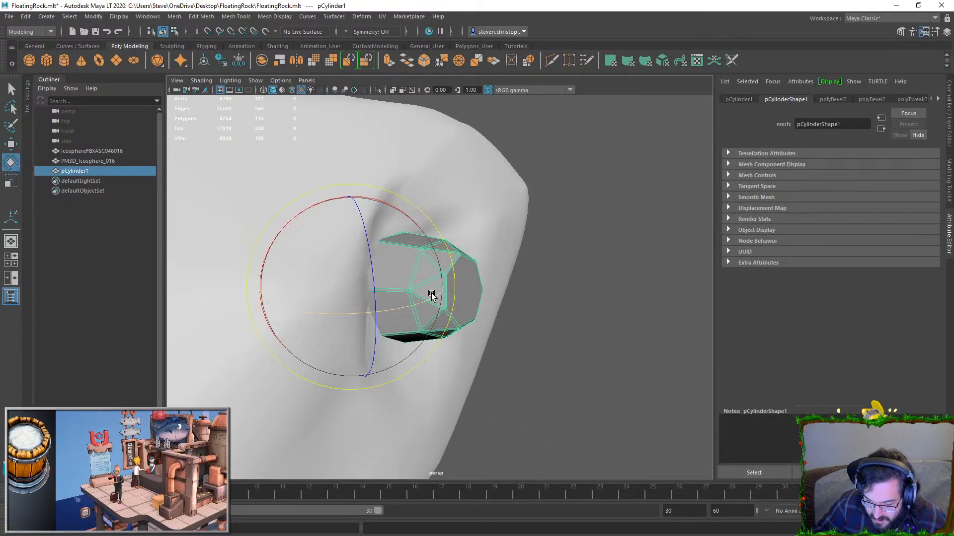
key("r")
left_click_drag(361, 293, 344, 290)
left_click(586, 317)
scroll(585, 318, "down", 5)
left_click_drag(586, 317, 528, 281, "alt")
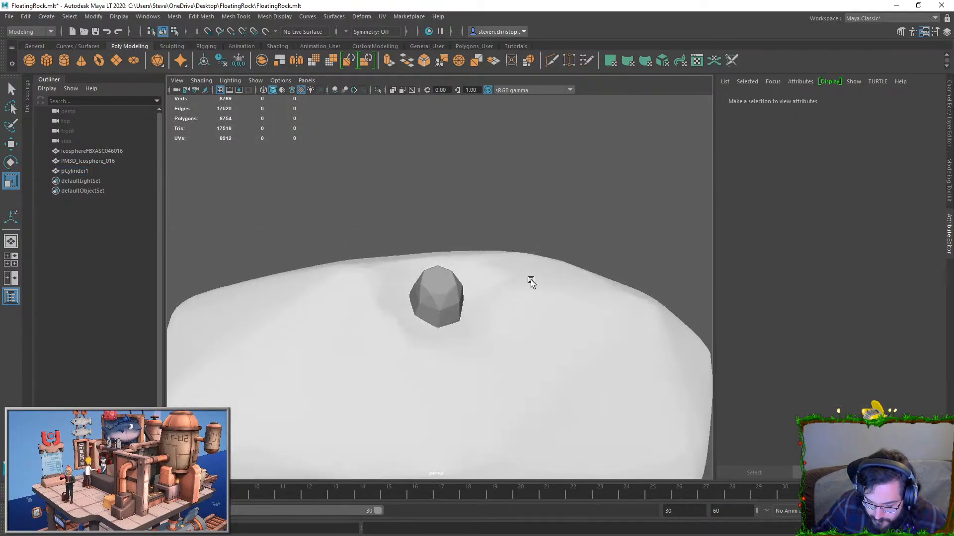
- Merge the spike's overlapping vertices at the beveled corners
scroll(457, 309, "up", 3)
left_click(449, 307)
left_click_drag(449, 306, 413, 292, "alt")
scroll(451, 276, "up", 3)
scroll(406, 308, "up", 3)
scroll(392, 324, "up", 4)
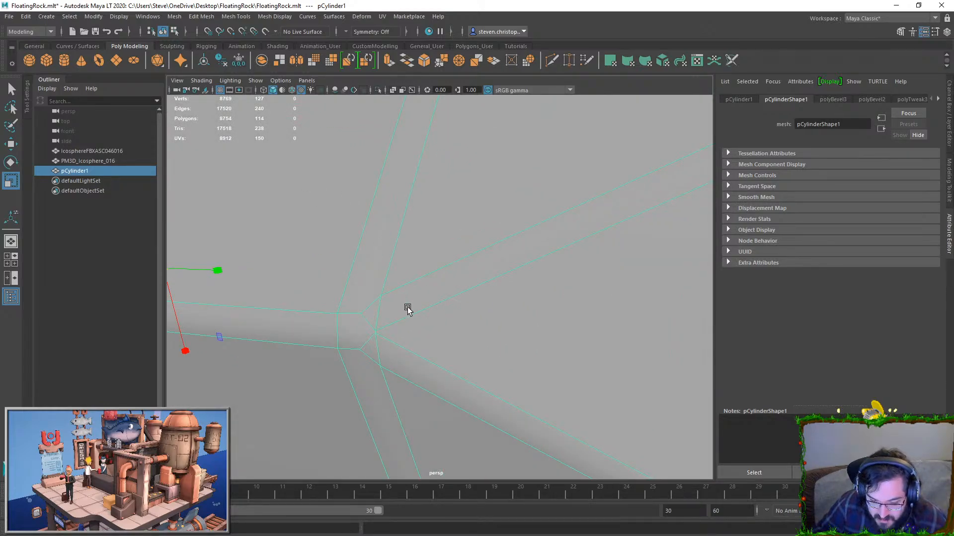
left_click(182, 20)
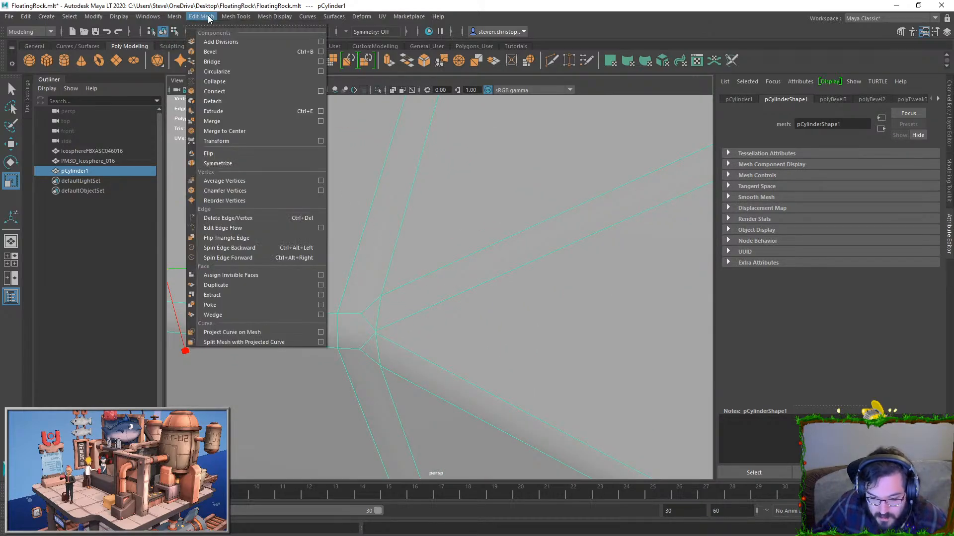
left_click(209, 122)
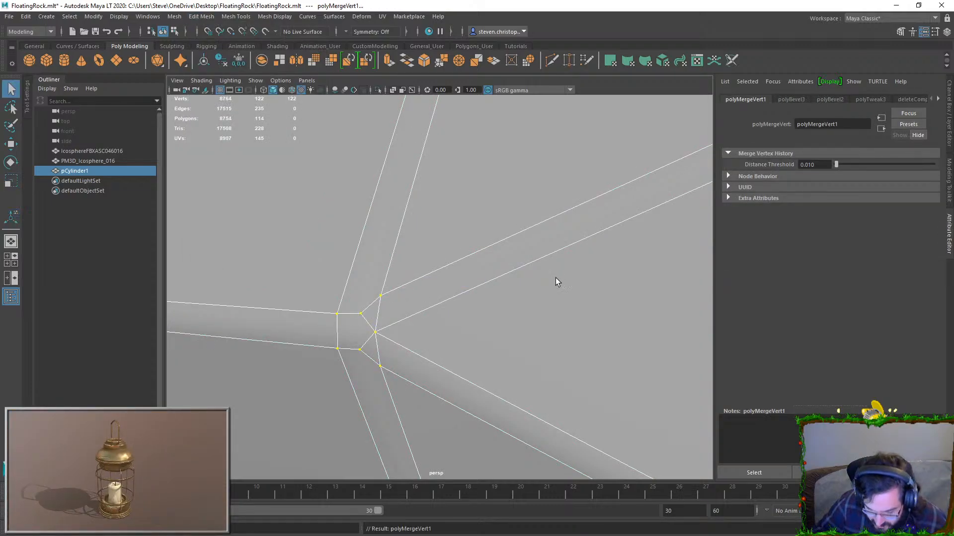
scroll(559, 276, "down", 5)
key("F8")
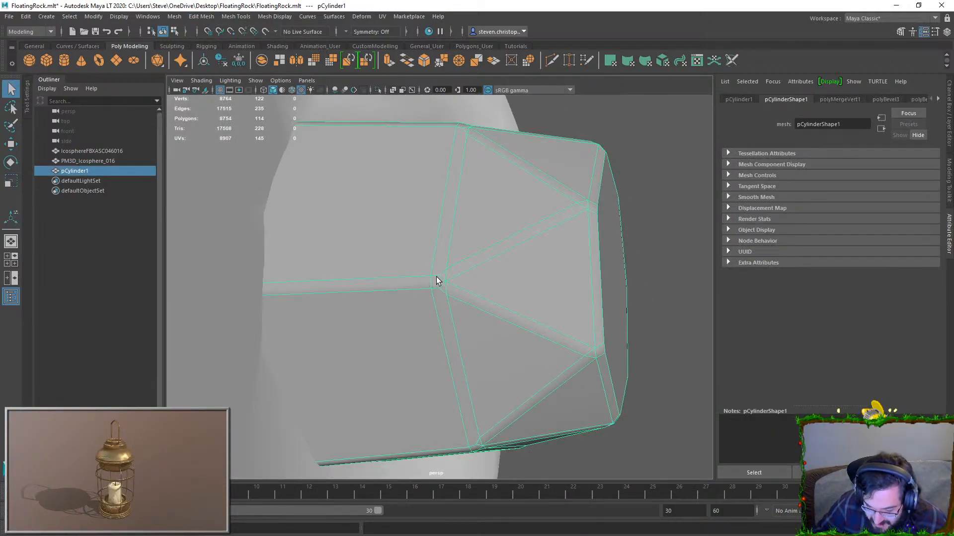
- Run the mesh Cleanup on the spike and return to object selection
left_click_drag(454, 282, 470, 315, "alt")
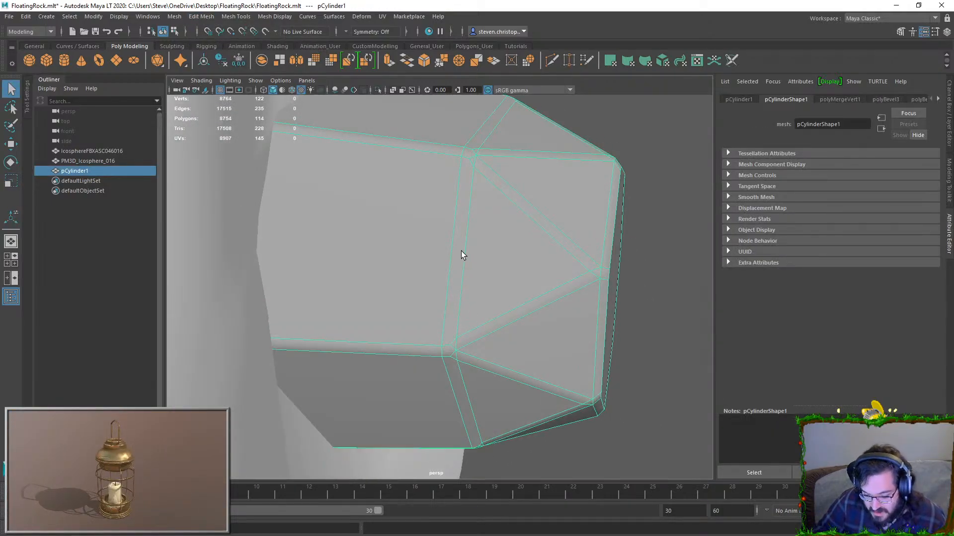
left_click(173, 19)
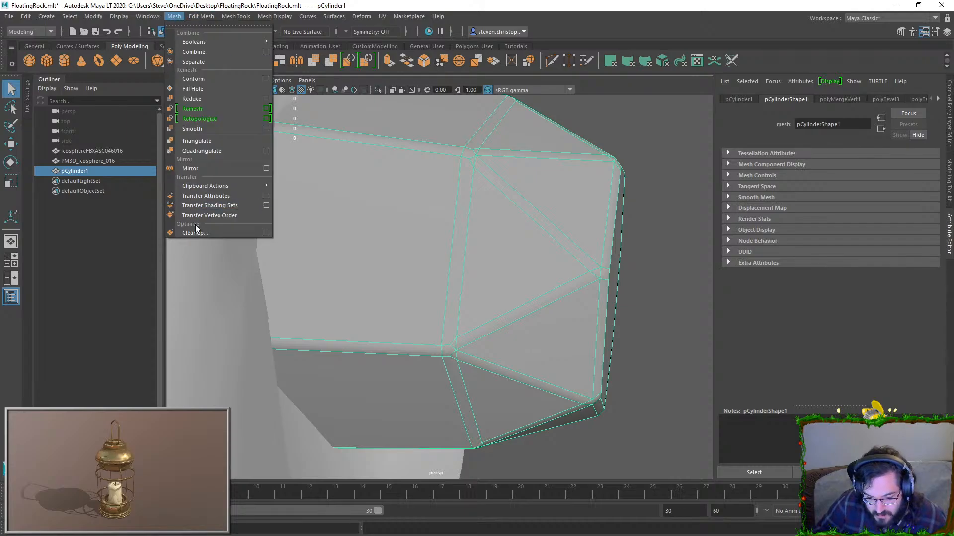
left_click(198, 232)
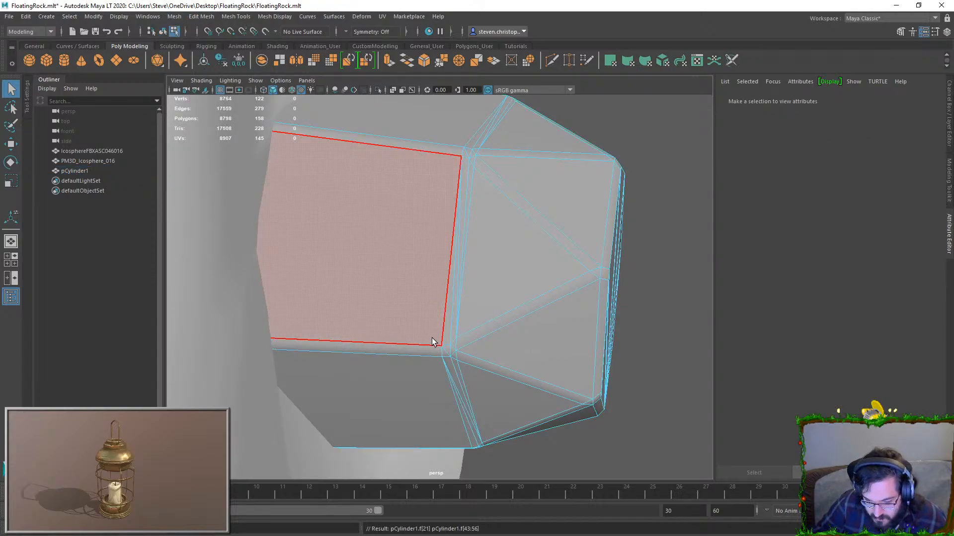
key("F8")
- Readjust the orientation of the cleaned-up spike in its dent
left_click(682, 205)
right_click_drag(681, 204, 544, 294, "alt")
left_click_drag(545, 294, 475, 251, "alt")
scroll(373, 283, "down", 7)
left_click(451, 293)
key("e")
key("ctrl+z")
key("ctrl+z")
left_click_drag(442, 299, 471, 318)
- Duplicate the cleaned-up spike and move the copy to the dent on another side of the rock
scroll(467, 313, "down", 7)
left_click_drag(467, 303, 438, 347, "alt")
left_click(439, 349)
mouse_move(434, 289)
left_mouse_down("alt")
mouse_move(455, 304)
mouse_move(418, 315)
mouse_move(428, 300)
left_mouse_up("alt")
left_click(441, 288)
key("w")
key("ctrl+d")
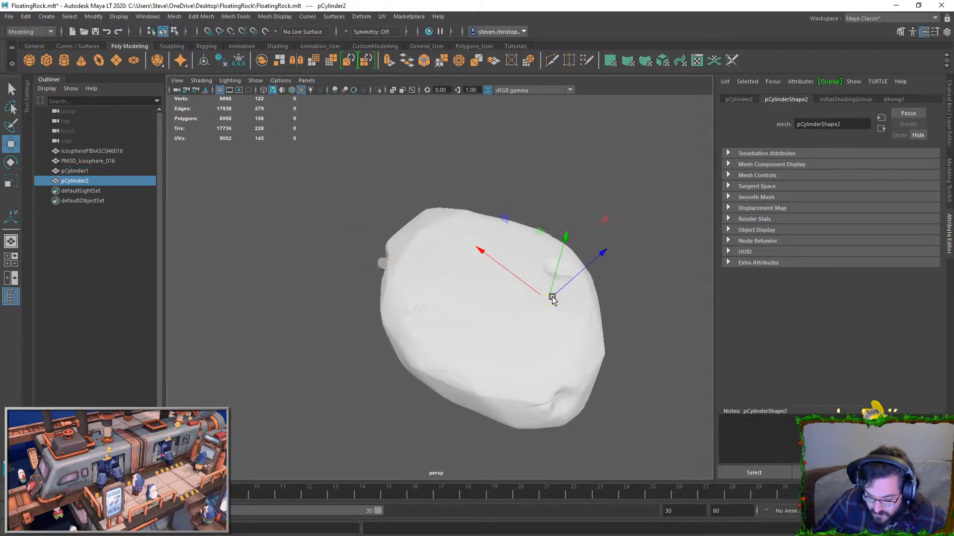
key("e")
key("w")
left_click_drag(561, 280, 550, 242)
key("e")
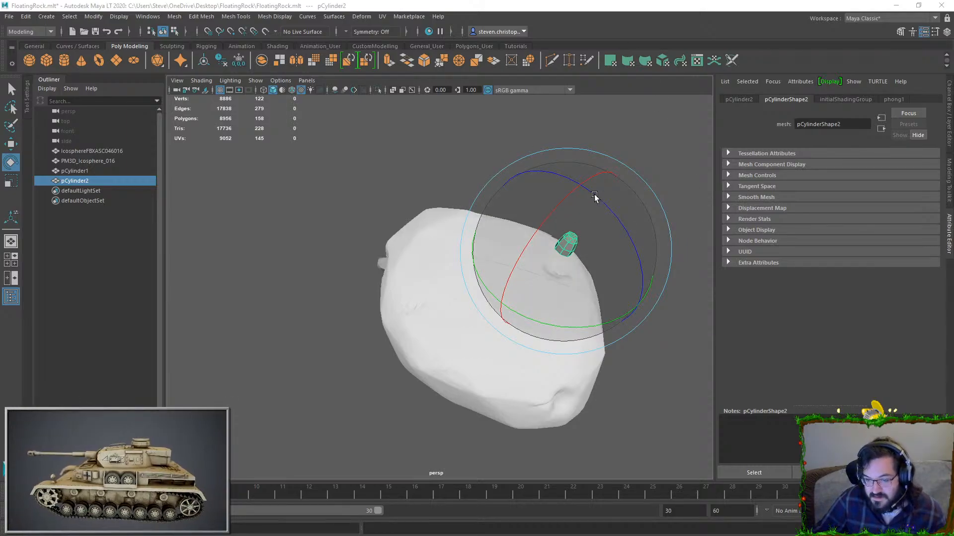
- Rotate and seat the second spike in its dent so it points outward from the rock's surface
left_click_drag(649, 159, 396, 343, "alt")
scroll(565, 164, "up", 5)
key("w")
left_click_drag(370, 386, 445, 198, "alt")
left_click(466, 260)
left_click(373, 159)
key("e")
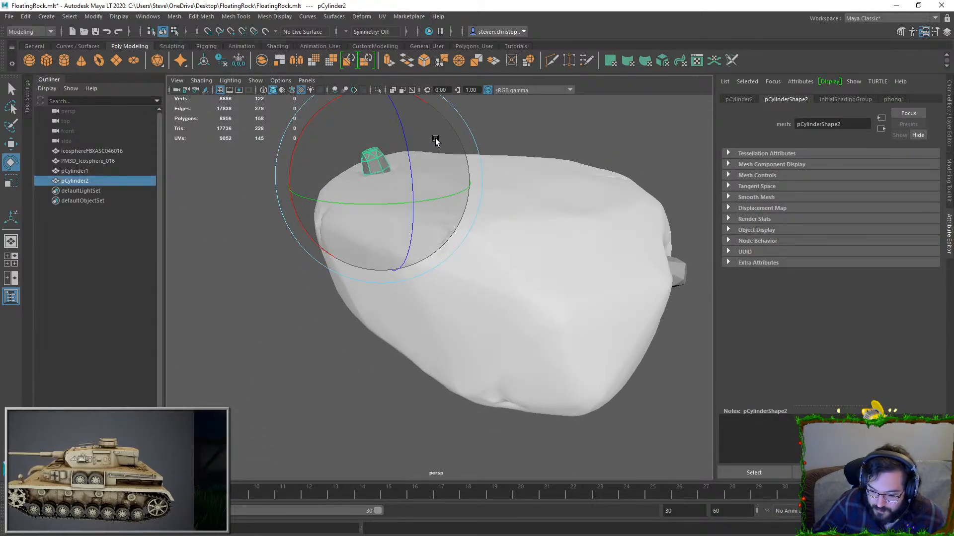
key("w")
left_click(383, 182)
- Duplicate the second spike and shift the third copy toward the deep dent at the rock's corner
left_click_drag(382, 182, 526, 325, "alt")
left_click(460, 263)
key("ctrl+d")
key("e")
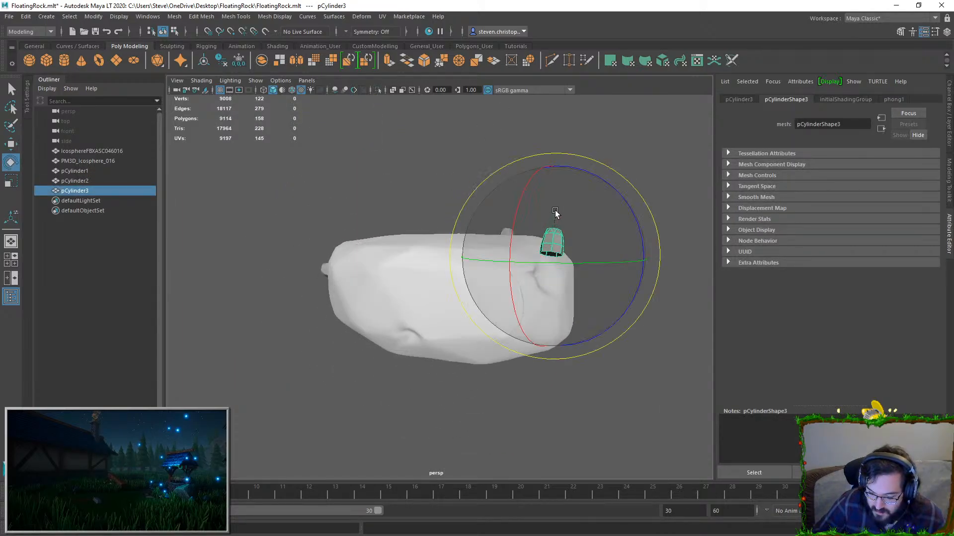
key("r")
left_click(543, 168)
scroll(526, 209, "up", 4)
left_click(545, 243)
left_click_drag(538, 182, 548, 202, "alt")
left_click(558, 219)
left_click(362, 252)
- Tilt, resize and position the third spike so its base sits inside the corner dent
key("w")
left_click(568, 221)
left_click(533, 156)
key("e")
left_click_drag(534, 155, 645, 241)
key("w")
key("e")
key("w")
key("e")
key("w")
key("e")
key("r")
left_click(645, 240)
scroll(598, 270, "up", 5)
middle_click_drag(598, 270, 487, 279, "alt")
left_click(487, 279)
key("e")
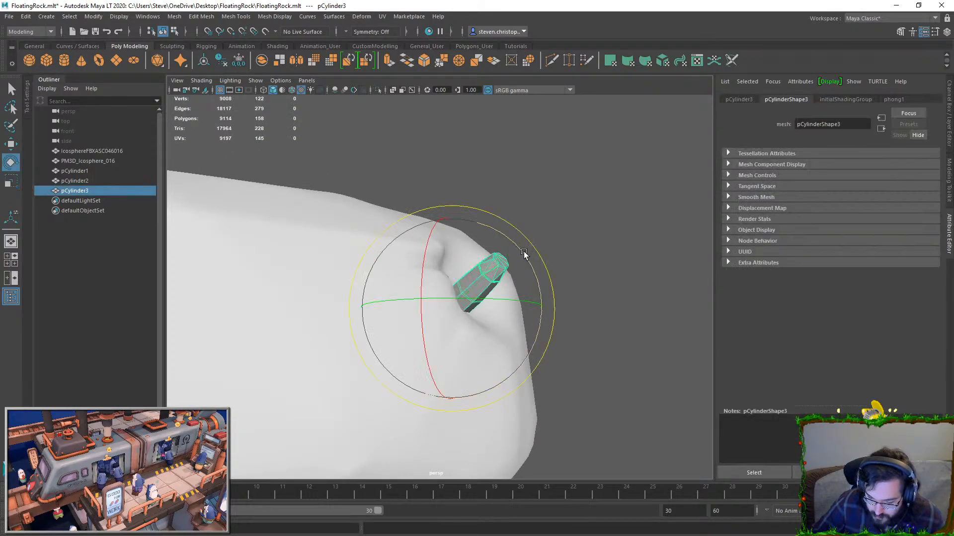
- Fine-tune the third spike's angle and depth in the corner dent from several sides
key("w")
left_click(522, 292)
key("f")
left_click_drag(579, 276, 352, 292, "alt")
left_click(361, 291)
key("e")
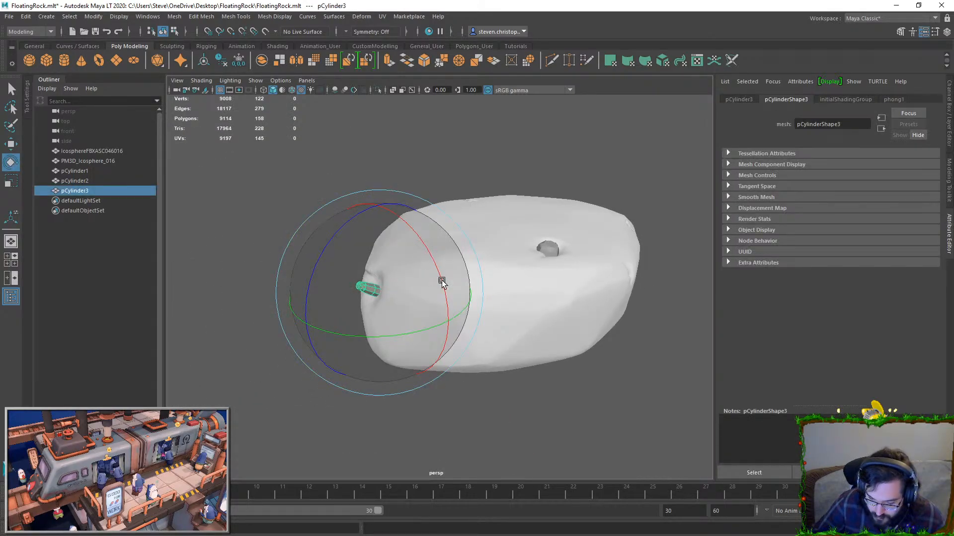
key("w")
left_click(315, 338)
left_click_drag(315, 338, 427, 300, "alt")
scroll(438, 339, "up", 5)
left_click(417, 326)
key("e")
key("w")
mouse_move(395, 342)
left_mouse_down()
mouse_move(398, 332)
mouse_move(383, 348)
left_mouse_up()
- Duplicate the third spike and angle the fourth copy away from it in the same dent
key("ctrl+d")
key("e")
left_click(607, 278)
left_click_drag(607, 278, 522, 332, "alt")
left_click(319, 334)
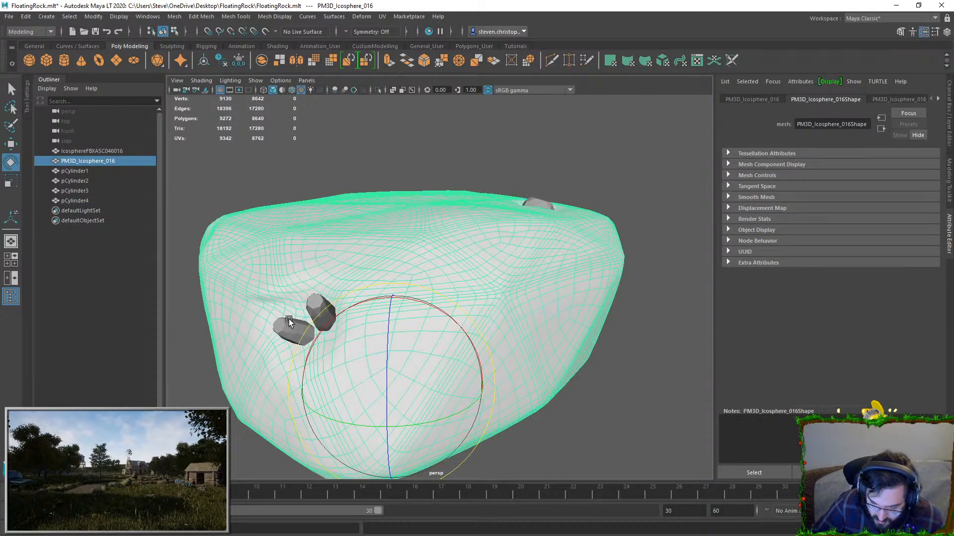
left_click(289, 320)
- Resize and reangle the fourth spike beside the third in the corner dent
left_click(656, 185)
scroll(656, 186, "down", 5)
left_click_drag(656, 185, 473, 290, "alt")
left_click_drag(540, 279, 651, 287, "alt")
scroll(652, 288, "down", 3)
left_click_drag(546, 316, 520, 354, "alt")
scroll(411, 360, "up", 5)
left_click(411, 361)
key("f")
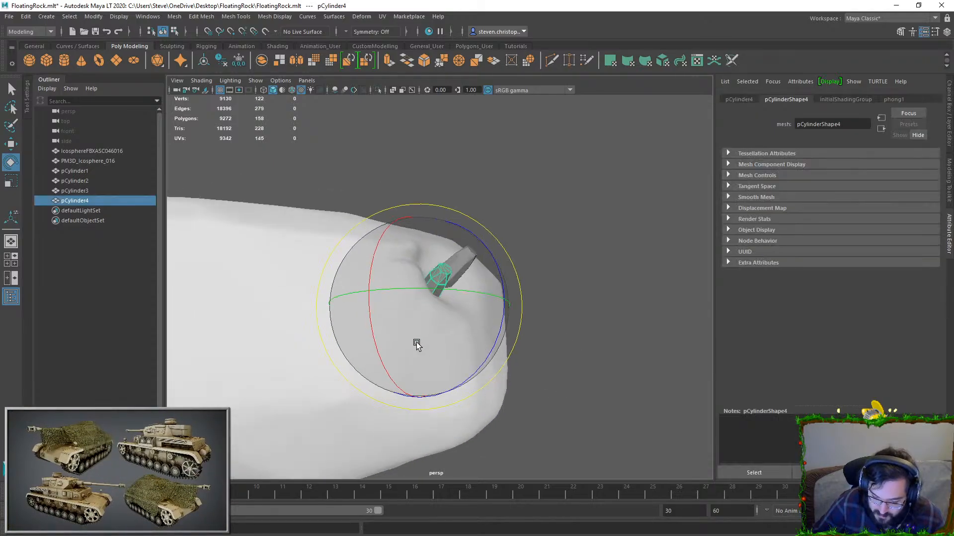
key("r")
mouse_move(406, 323)
left_mouse_down("alt")
mouse_move(415, 313)
mouse_move(402, 330)
left_mouse_up("alt")
left_click_drag(381, 247, 390, 216)
- Adjust the fourth spike's position in the shared dent and undo the last change
left_click(588, 294)
left_click_drag(588, 294, 408, 328, "alt")
left_click(367, 336)
key("w")
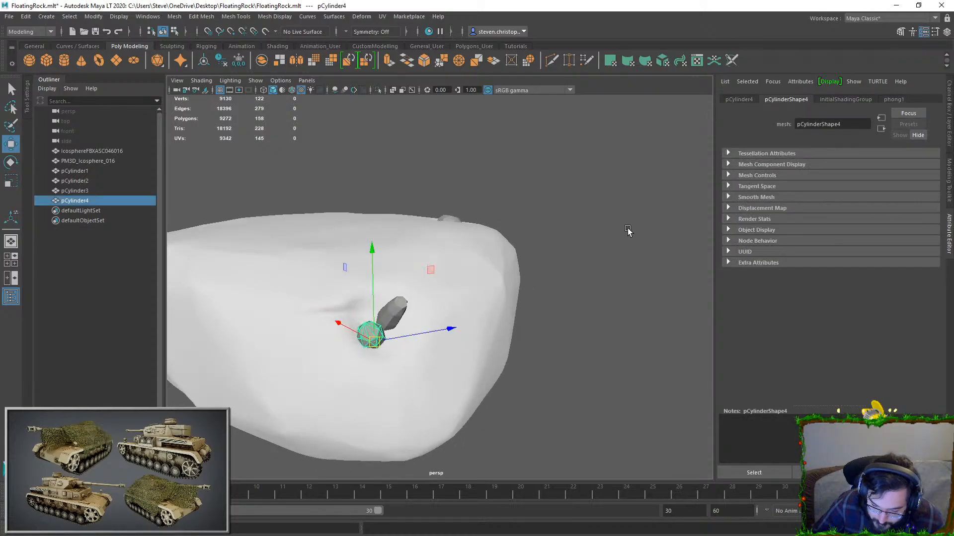
left_click(581, 258)
left_click_drag(581, 258, 532, 320, "alt")
left_click_drag(338, 287, 541, 289, "alt")
scroll(409, 301, "down", 4)
key("ctrl+z")
- Select all four spikes around the rock and open the UV Editor
left_click(603, 331)
scroll(440, 293, "up", 5)
middle_click_drag(322, 341, 451, 291, "alt")
middle_click_drag(357, 359, 418, 259, "alt")
left_click(365, 421)
left_click(473, 175, "shift")
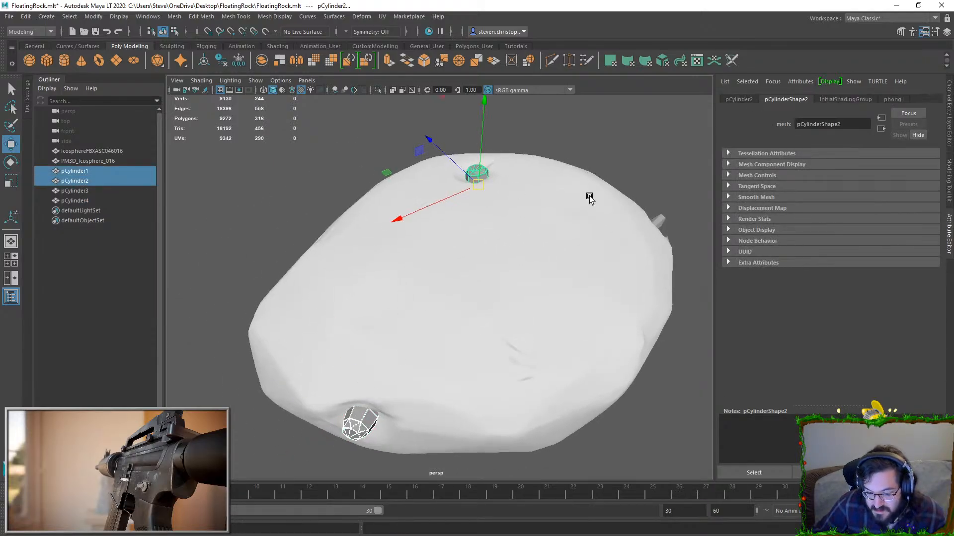
left_click_drag(594, 198, 525, 247, "alt")
left_click(526, 216, "shift")
left_click(610, 400, "shift")
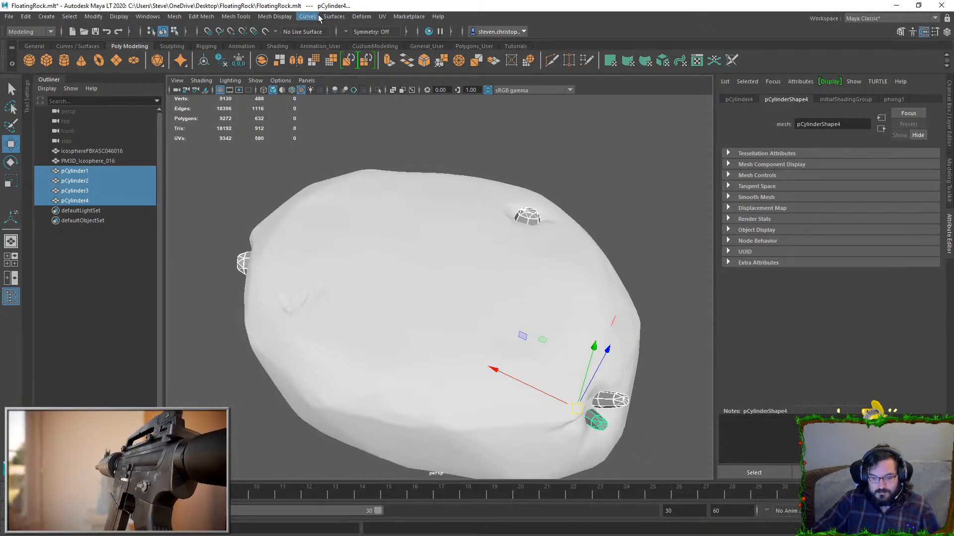
left_click(383, 16)
left_click(412, 31)
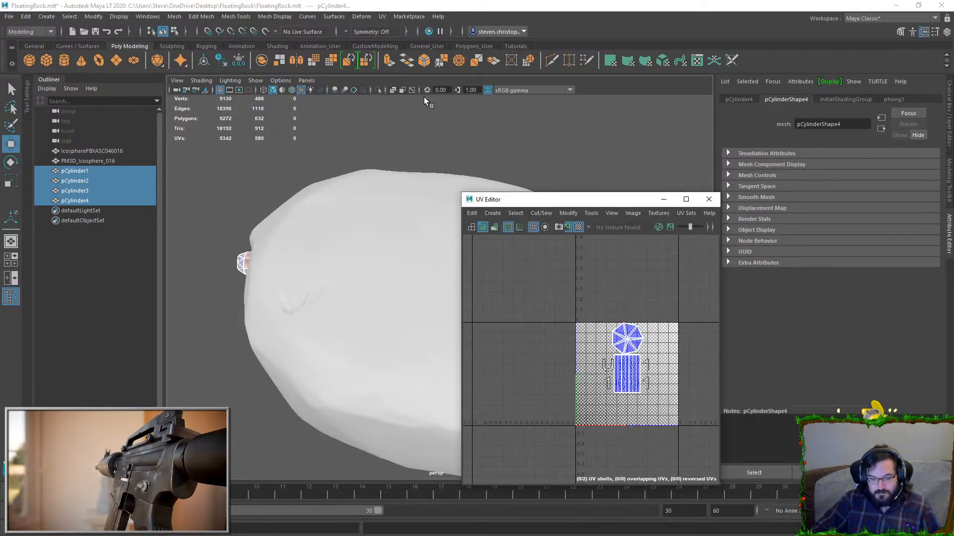
- Combine the four spikes into one mesh and apply Automatic UV mapping to it
left_click(174, 17)
left_click(199, 50)
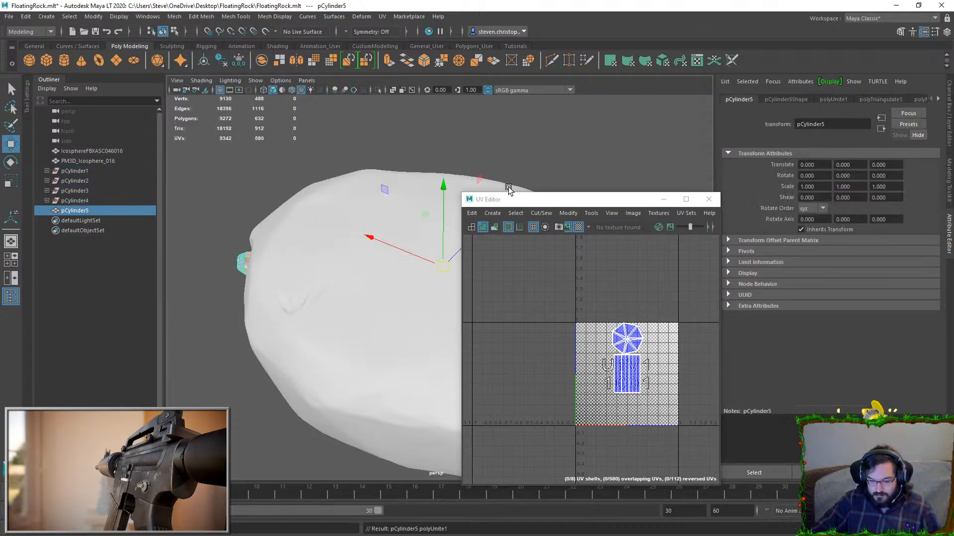
left_click(567, 213)
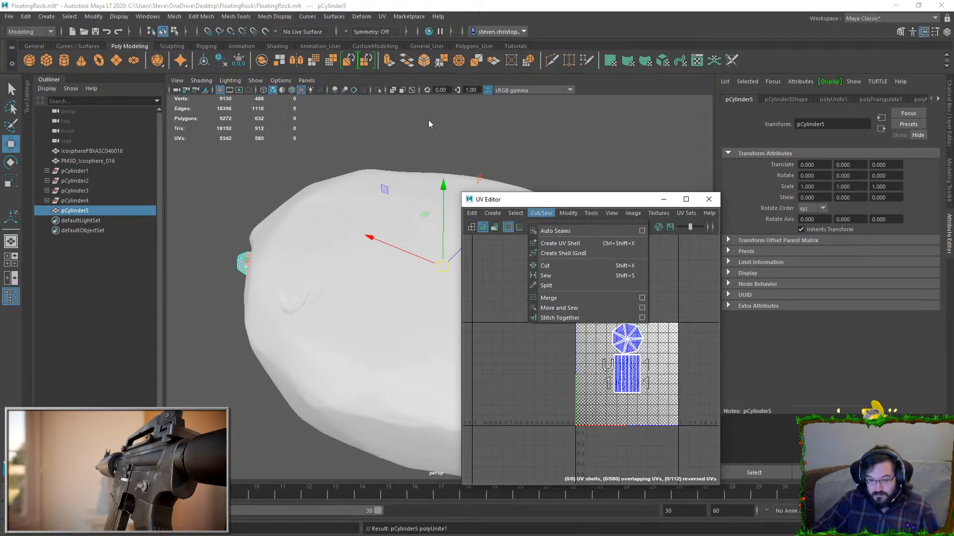
left_click(382, 17)
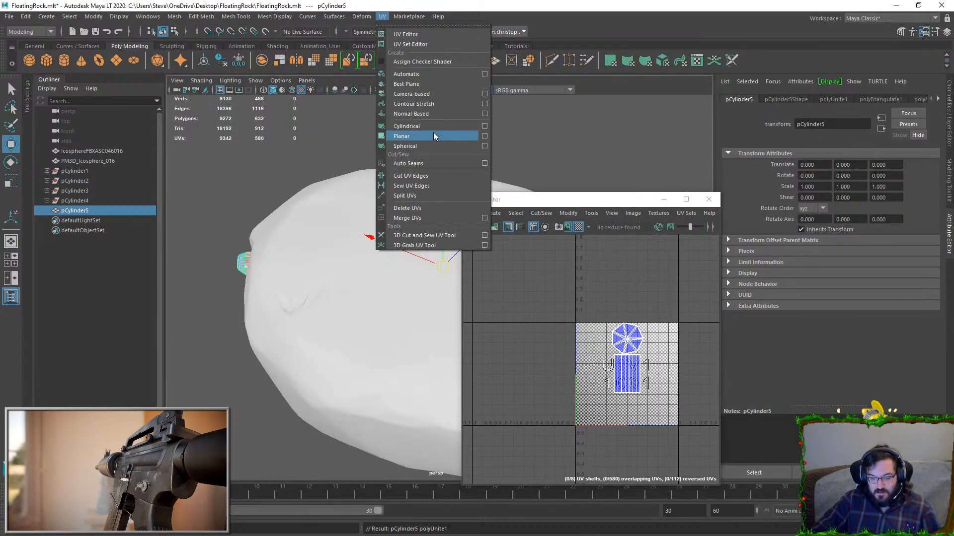
left_click(425, 76)
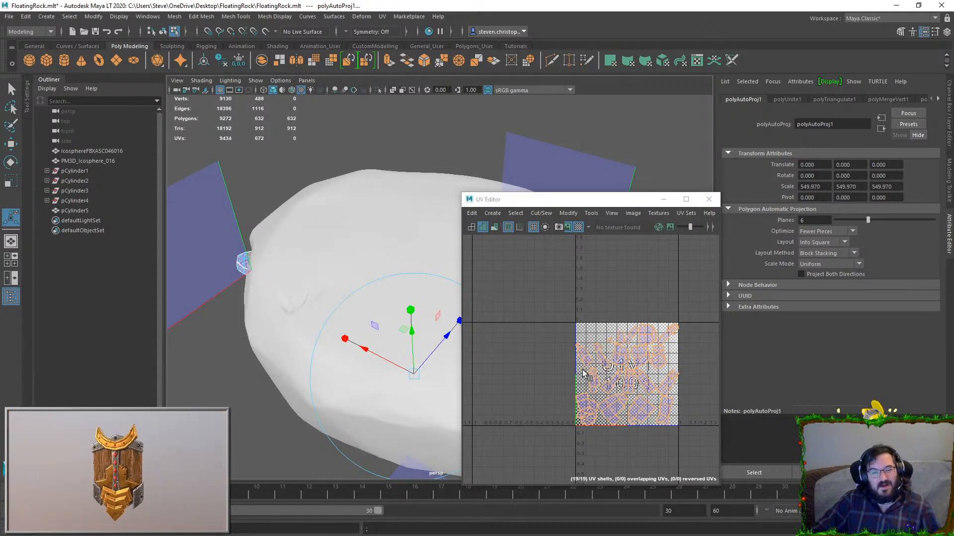
- Select the rock and the combined spikes together and convert the selection to UVs
left_click(443, 263)
scroll(414, 243, "down", 3)
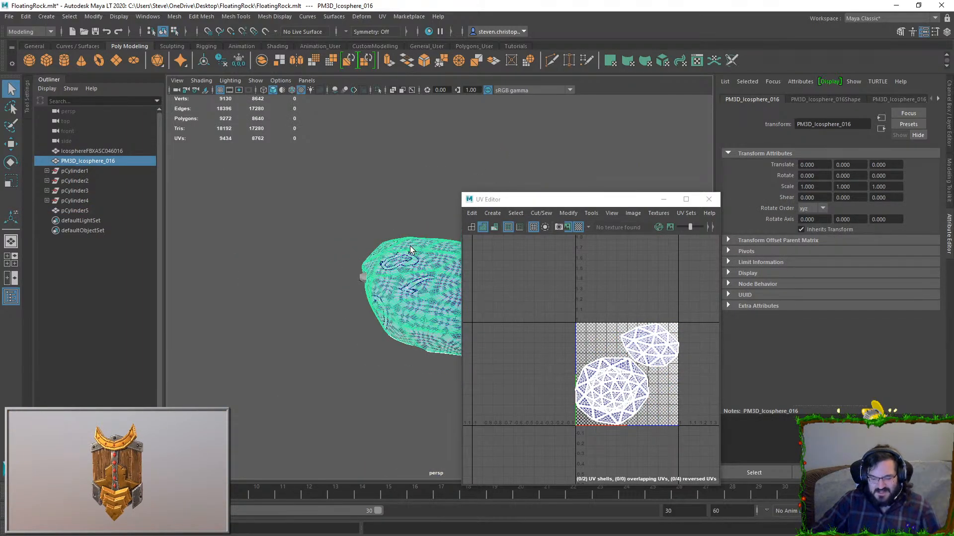
left_click_drag(330, 211, 570, 359)
right_click_drag(504, 266, 611, 365, "ctrl")
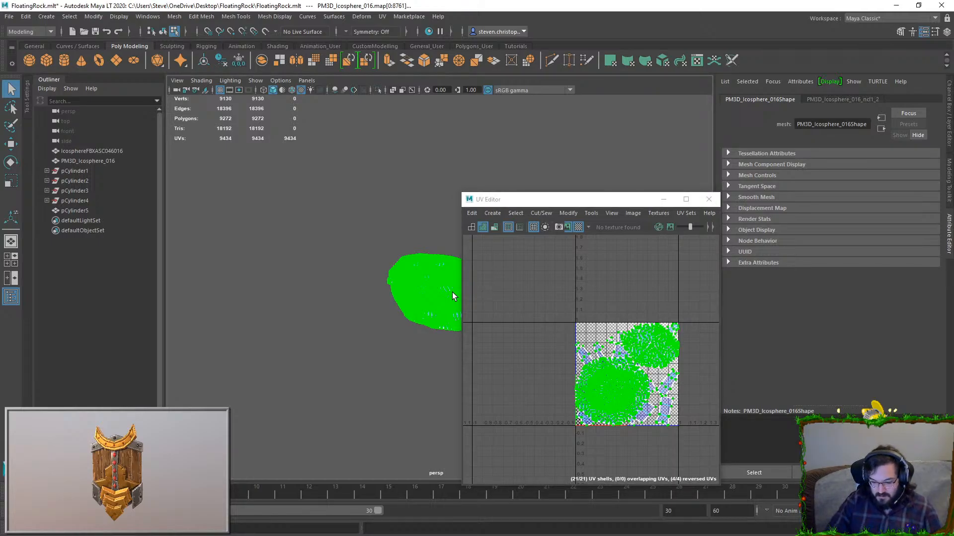
left_click(526, 246)
key("ctrl+z")
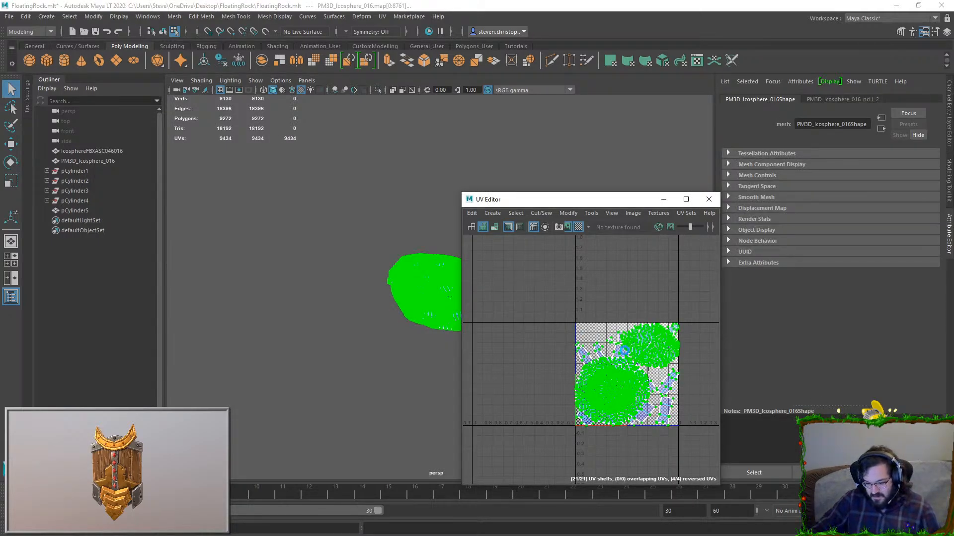
- Select the rock's two UV shells and move them sideways out of the UV tile
scroll(621, 363, "up", 4)
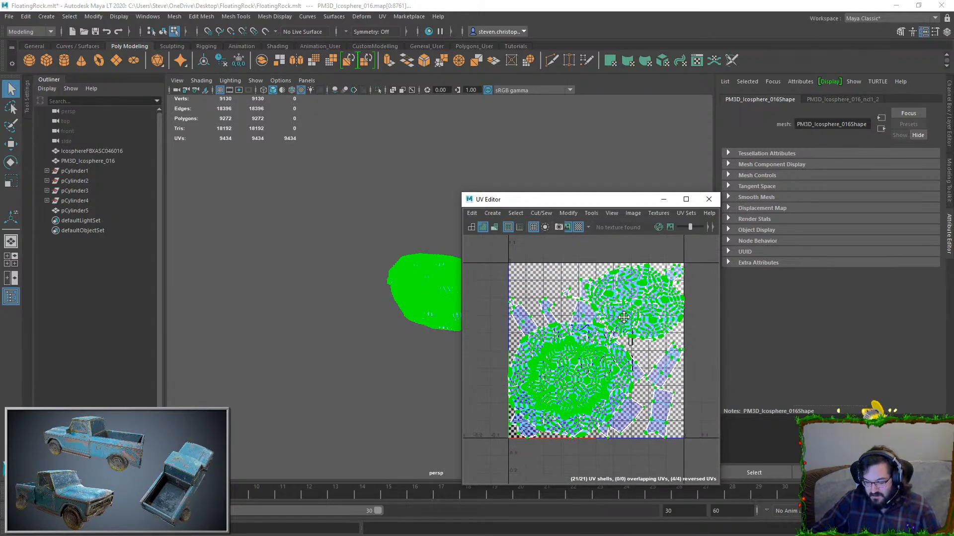
scroll(624, 316, "up", 2)
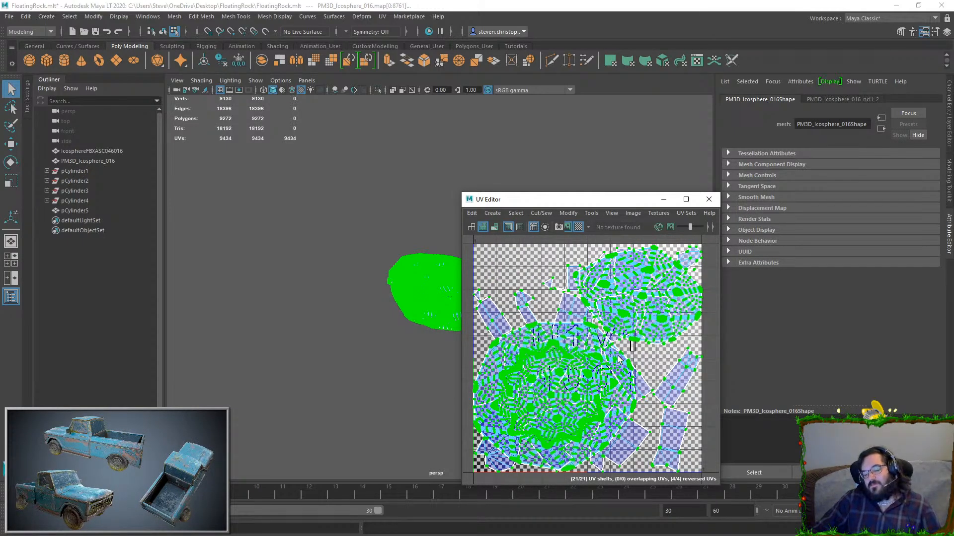
scroll(619, 355, "down", 5)
left_click(627, 341)
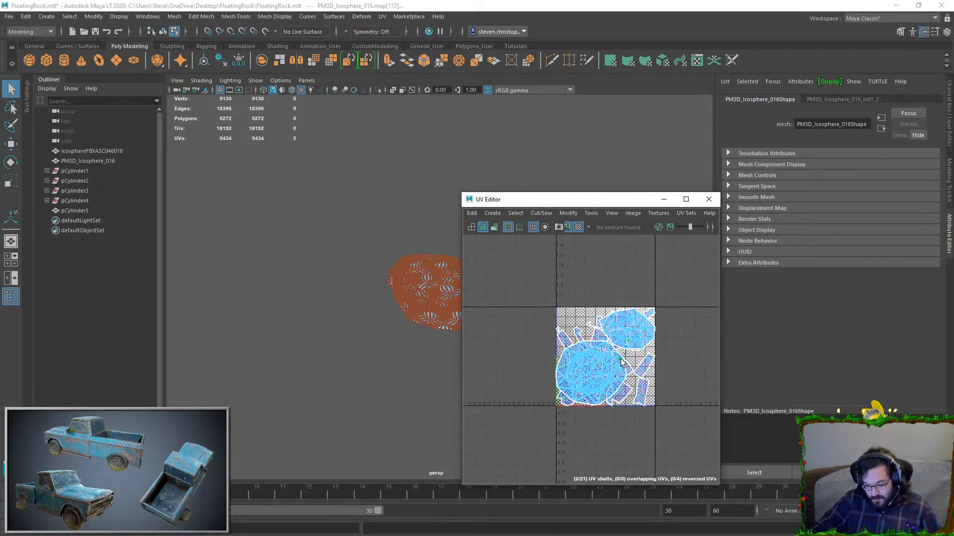
right_click_drag(621, 359, 638, 375, "ctrl")
key("w")
left_click_drag(621, 360, 514, 358)
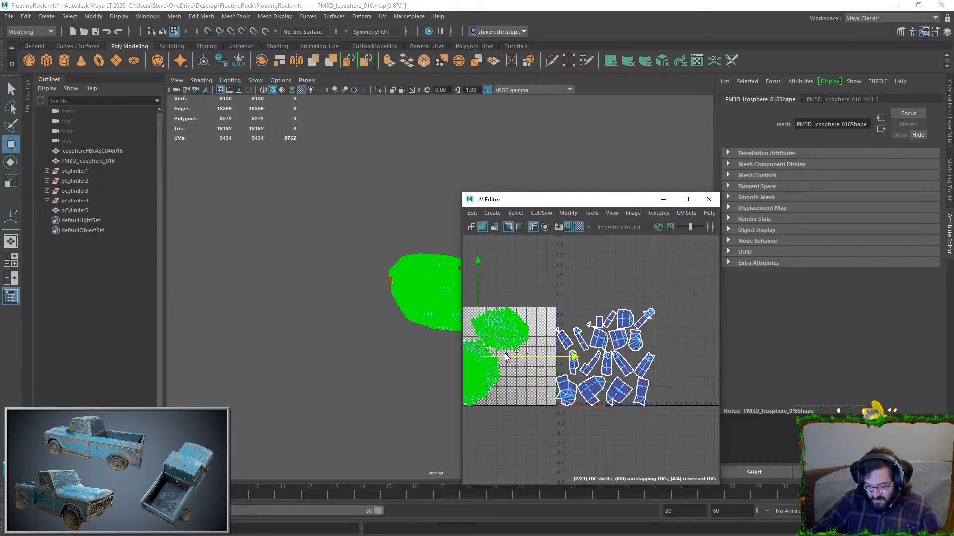
- Scale all the spikes' UV shells to about half size and place them in the tile's lower-right corner
left_click_drag(555, 293, 645, 349)
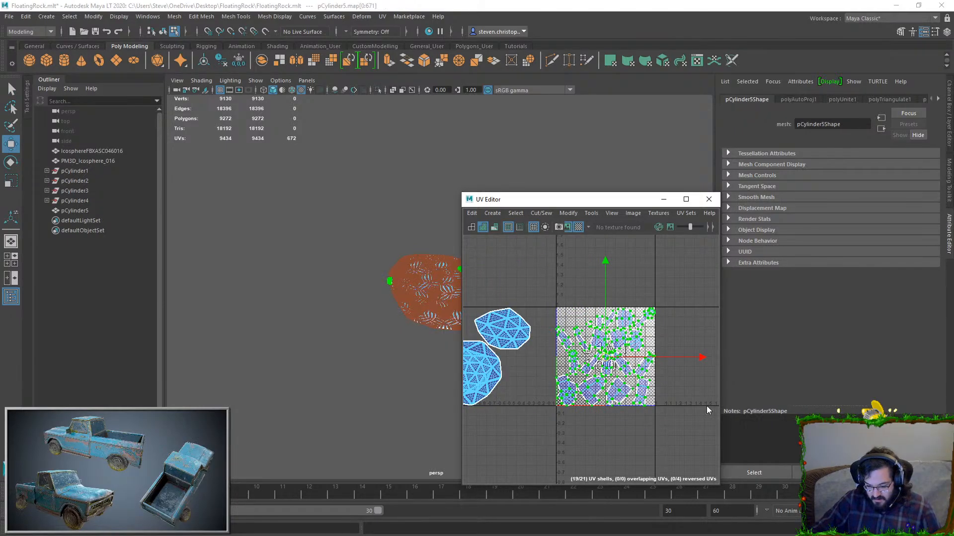
key("r")
left_click_drag(583, 356, 625, 383)
key("w")
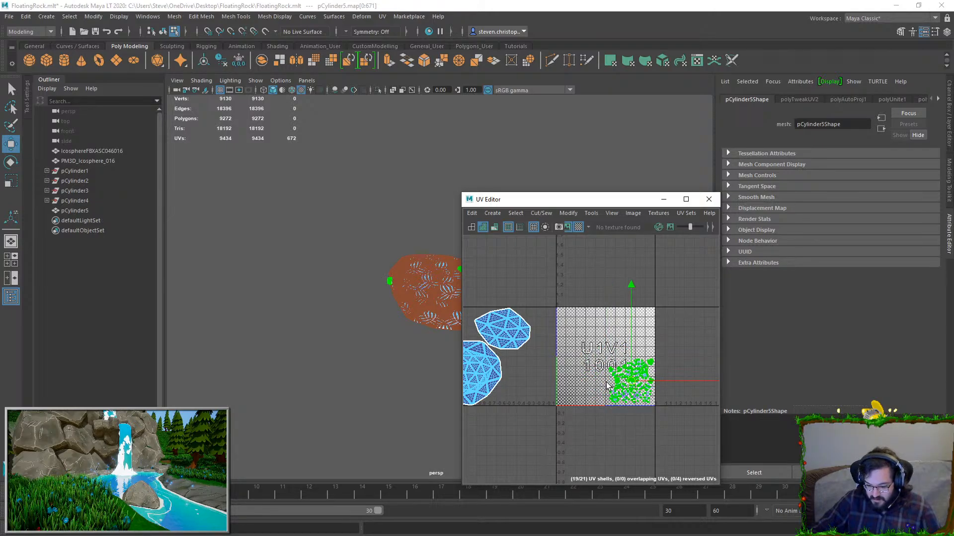
- Bring the rock's UV shells back into the UV tile with the reduced spike shells
scroll(553, 313, "down", 3)
left_click_drag(522, 347, 650, 341)
key("ctrl+z")
scroll(642, 344, "up", 5)
middle_click_drag(564, 365, 662, 346, "alt")
scroll(663, 347, "up", 3)
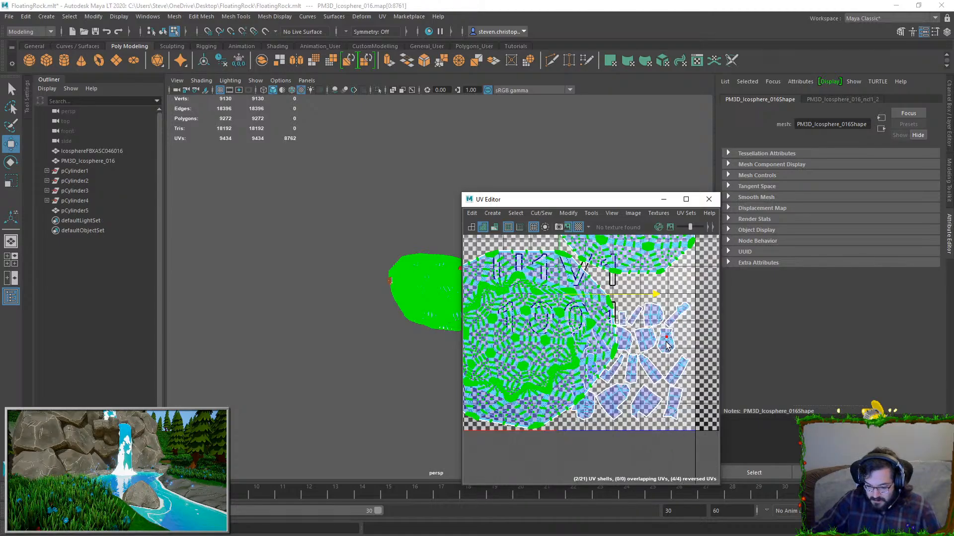
- Reselect the spikes' UV shells, undoing the stray edit and leaving the rock's shells out of the selection
left_click_drag(549, 304, 731, 437)
key("ctrl+z")
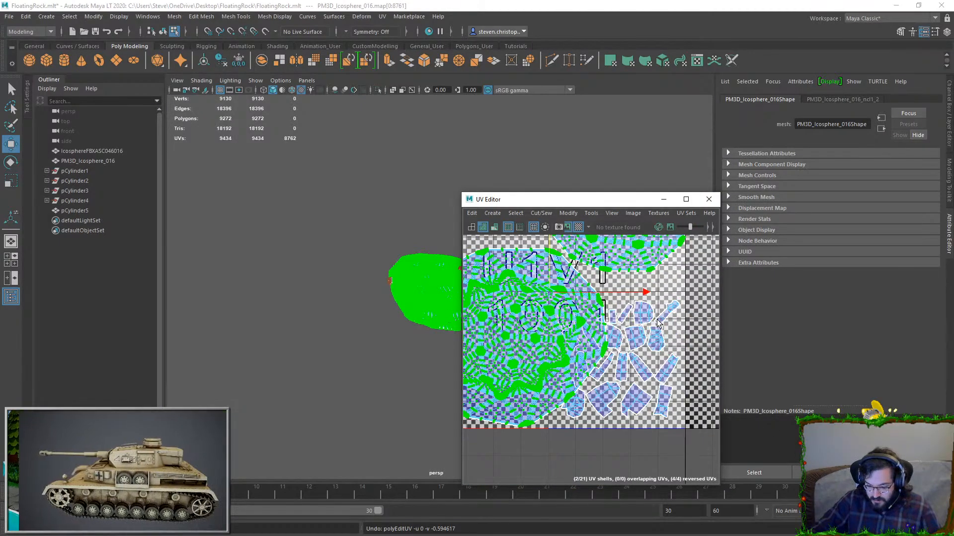
scroll(699, 317, "down", 2)
left_click_drag(696, 305, 603, 440)
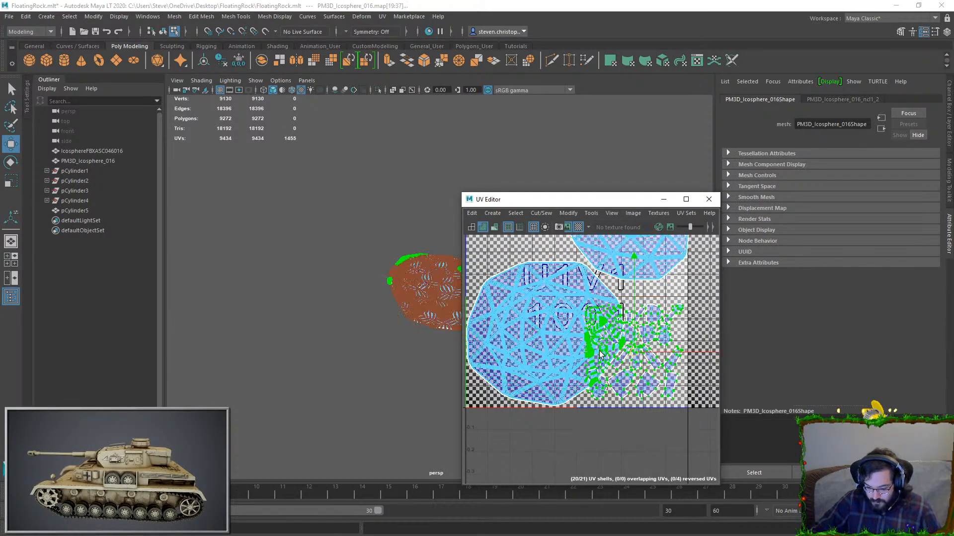
scroll(561, 268, "up", 3)
double_click(562, 263, "ctrl")
- Expand the selection to the complete spike shells and nudge them closer to the tile's lower-right corner
scroll(625, 330, "up", 4)
scroll(627, 350, "down", 4)
middle_click_drag(615, 359, 549, 369, "alt")
left_click_drag(581, 378, 590, 386)
key("ctrl+z")
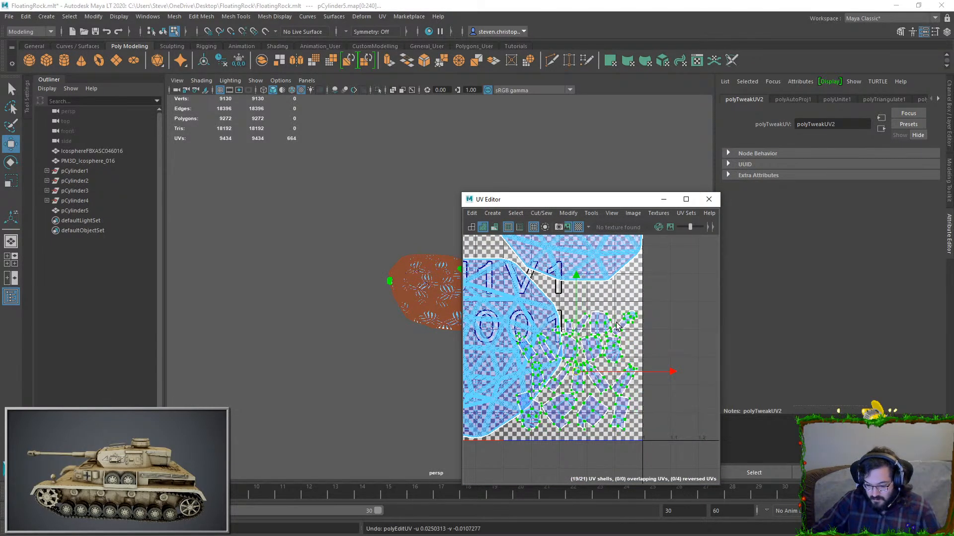
right_click(620, 325, "ctrl")
left_click(665, 337)
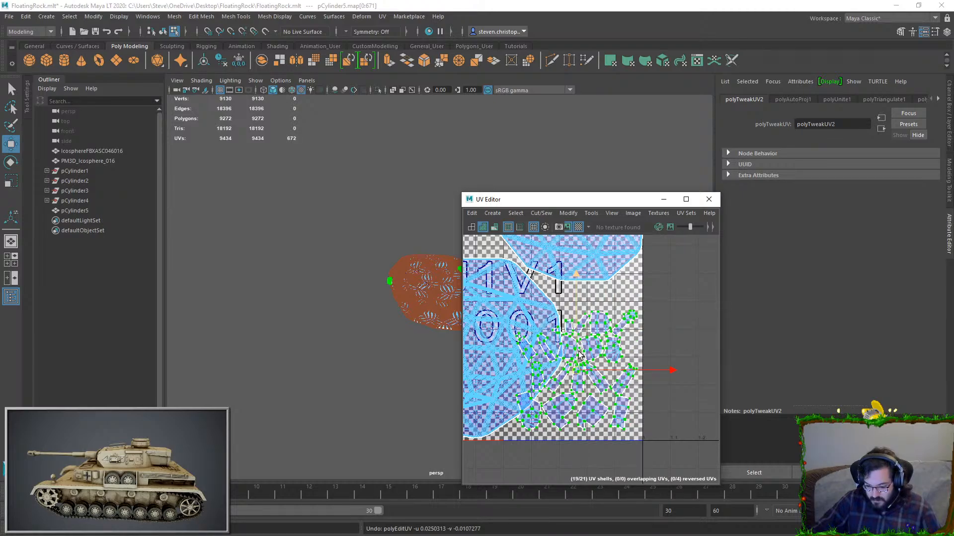
left_click_drag(575, 376, 579, 375)
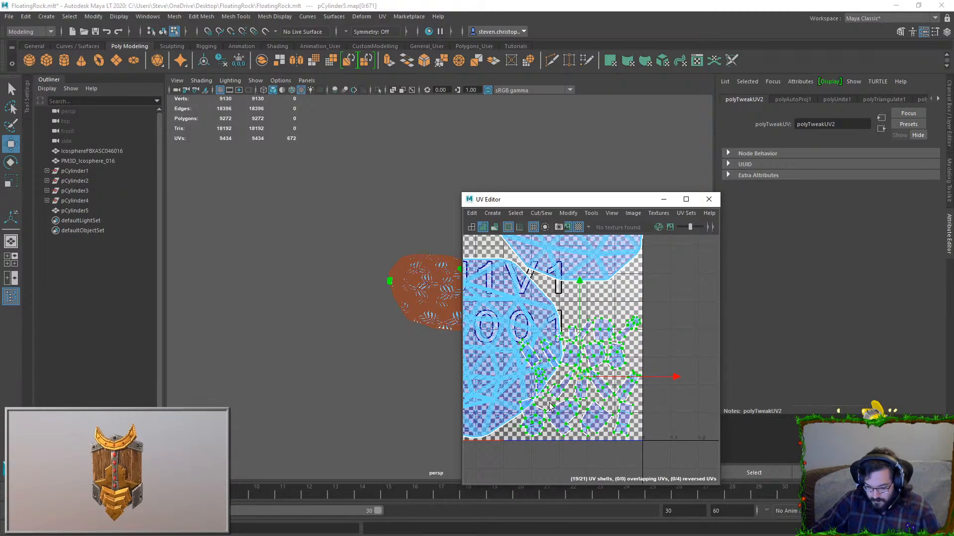
- Undo the stray deselection and the last sideways moves of the spikes' UV shells
left_click(526, 423, "ctrl")
key("ctrl+z")
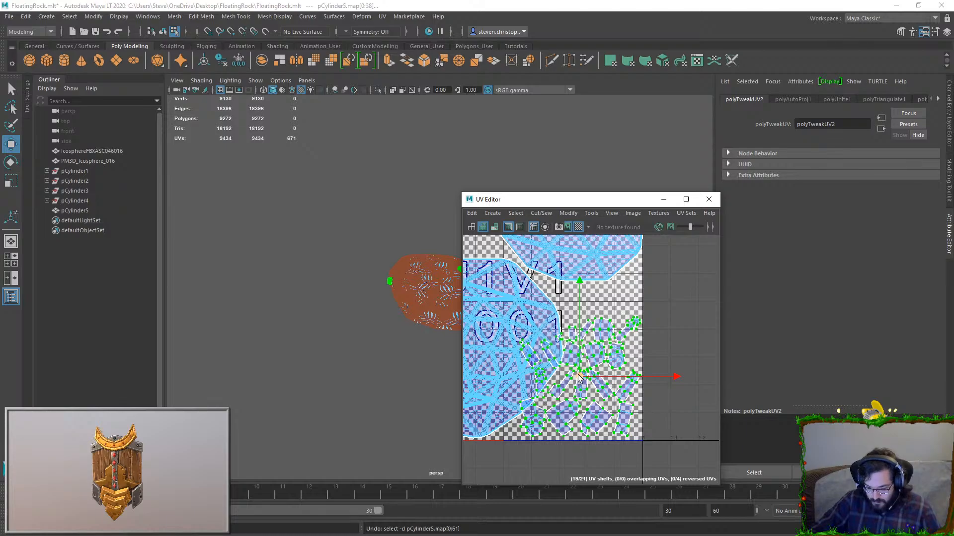
key("ctrl+z")
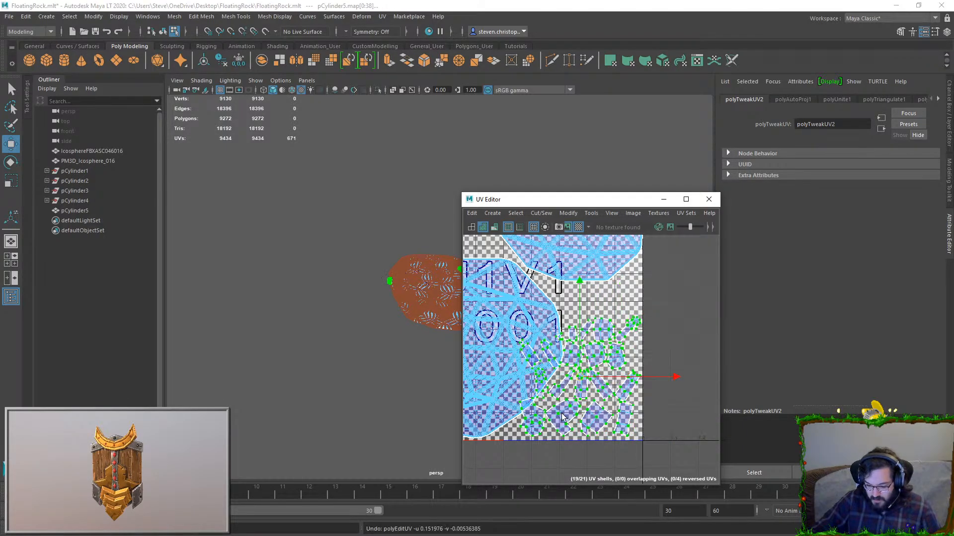
left_click(537, 427, "ctrl")
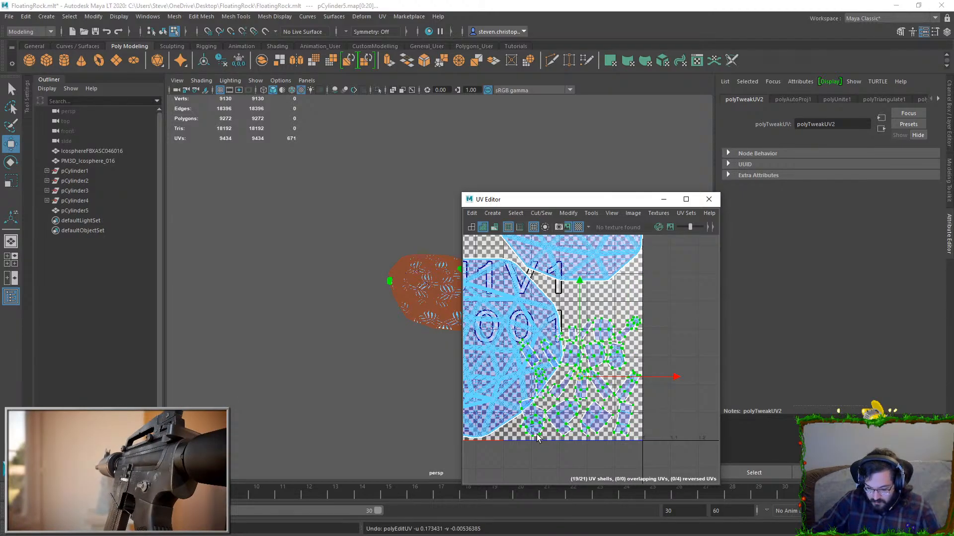
- Add the missing UV to the spike shell selection and shift all the spike shells away from the rock's large shell
scroll(614, 353, "up", 5)
scroll(613, 350, "up", 2)
left_click(609, 330, "shift")
scroll(610, 331, "down", 7)
scroll(640, 293, "up", 2)
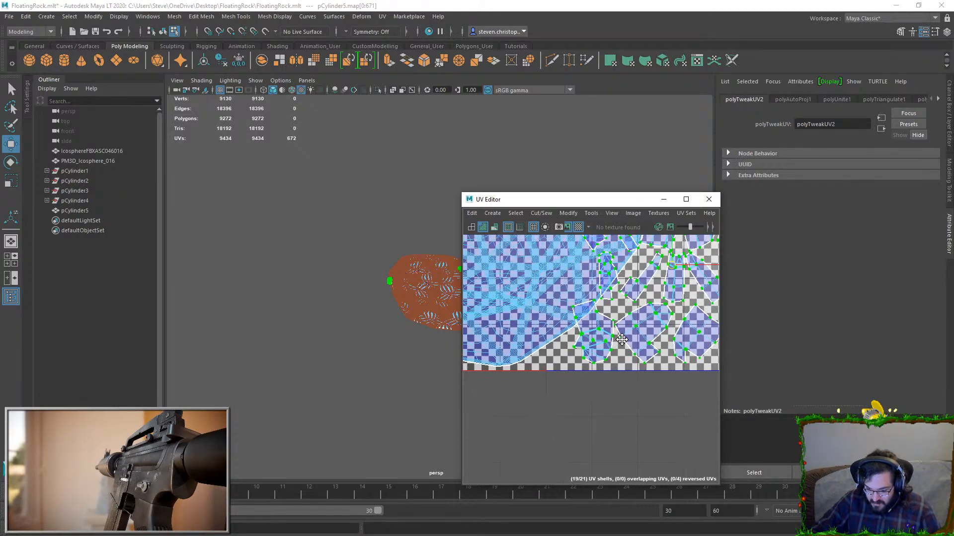
left_click_drag(673, 275, 697, 273)
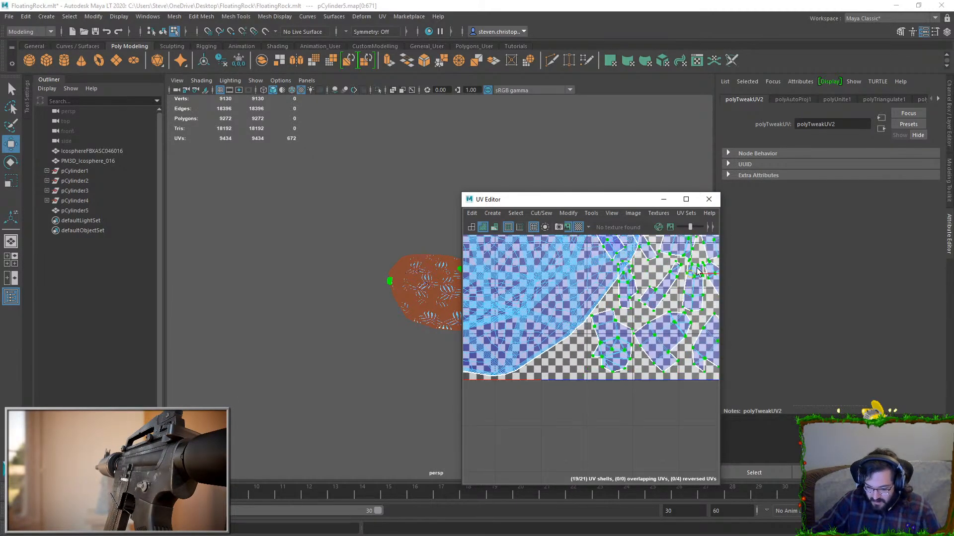
middle_click_drag(697, 272, 630, 340, "alt")
left_click_drag(624, 338, 629, 338)
- Leave individual spike shells spaced along the edge of the rock's large shell by deselecting them and moving the remaining ones further away
left_click_drag(528, 400, 554, 392, "ctrl")
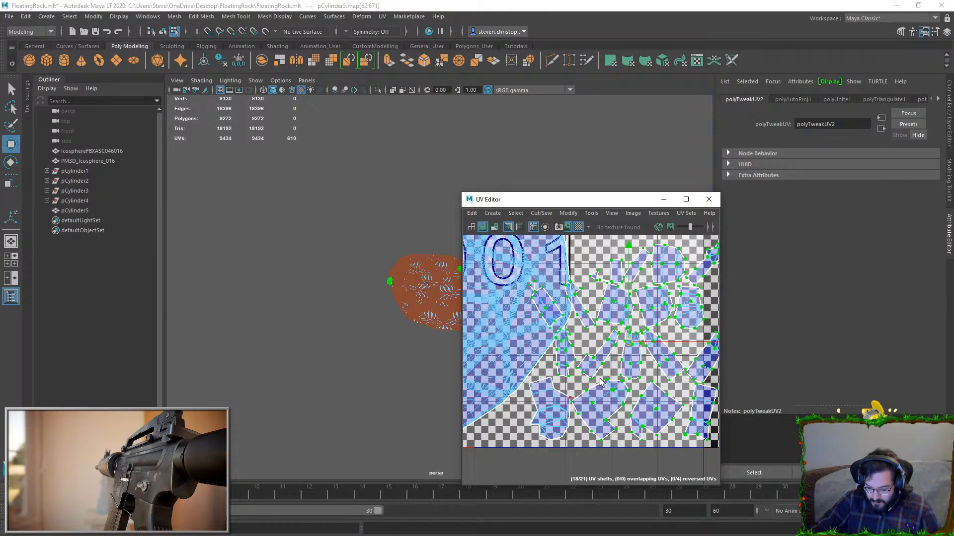
left_click_drag(638, 343, 649, 342)
left_click(561, 305, "ctrl")
key("ctrl+z")
left_click(580, 349, "ctrl")
left_click_drag(638, 342, 675, 343)
key("ctrl+z")
left_click(576, 316, "ctrl")
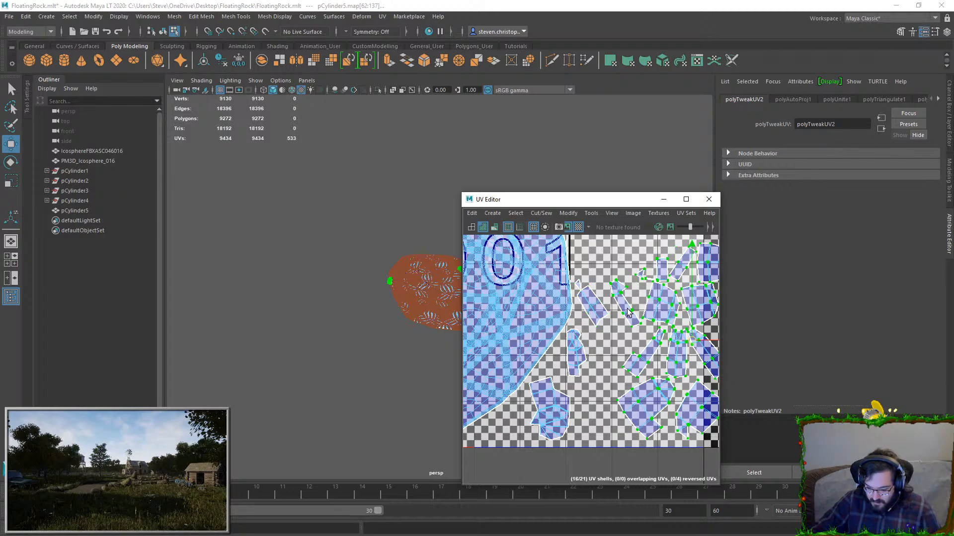
left_click(627, 311, "ctrl")
- Distribute more spike shells in the tile's lower-right area, releasing them from the selection and moving the rest below the tile
left_click_drag(689, 344, 619, 386)
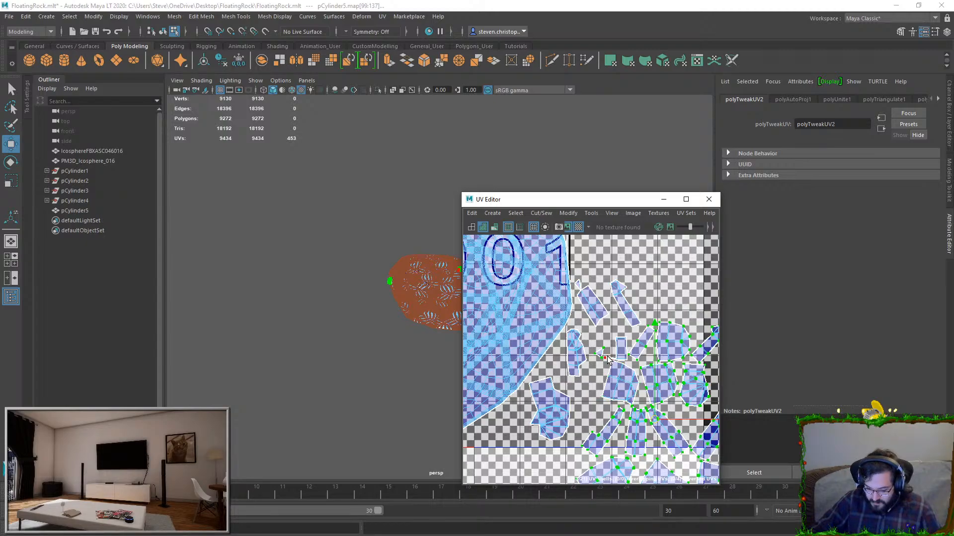
middle_click_drag(608, 359, 526, 391, "alt")
left_click_drag(571, 437, 516, 421)
scroll(538, 426, "down", 1)
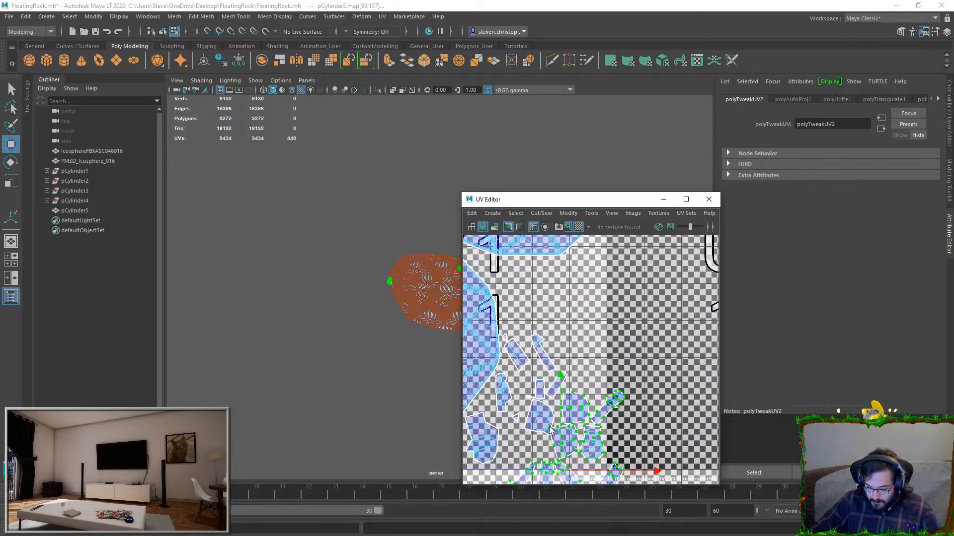
left_click_drag(570, 449, 569, 470)
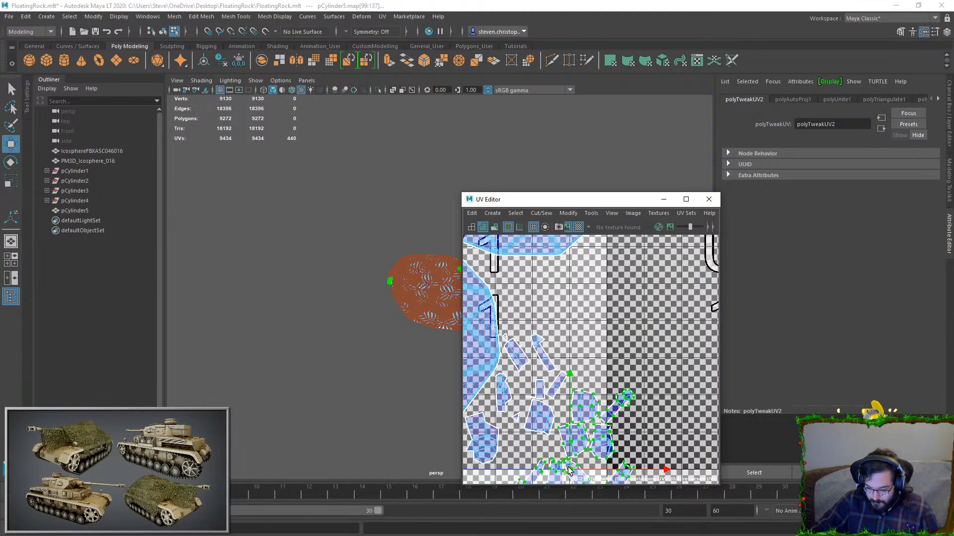
middle_click_drag(582, 450, 625, 373, "alt")
left_click_drag(625, 372, 550, 442)
scroll(602, 401, "up", 7)
middle_click_drag(641, 337, 641, 384, "alt")
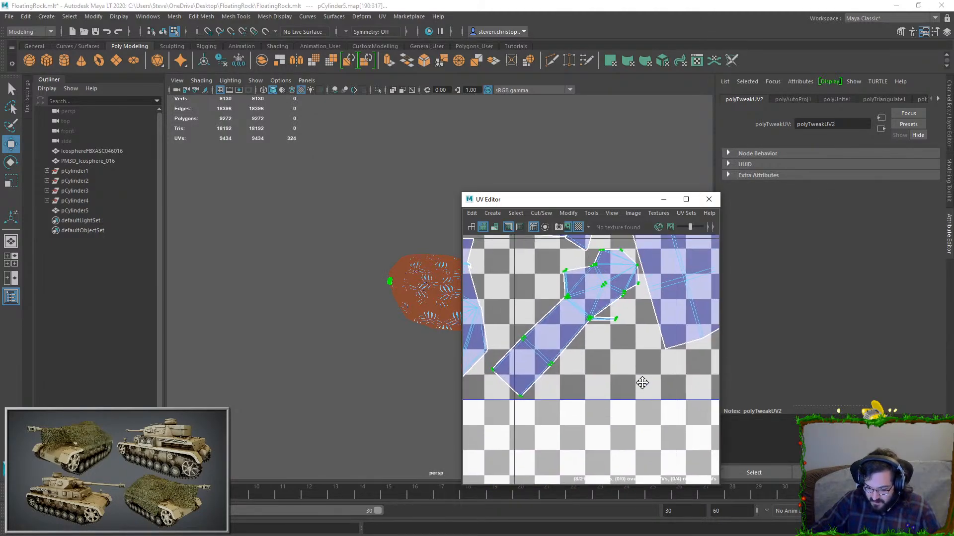
scroll(616, 318, "down", 8)
scroll(613, 345, "up", 5)
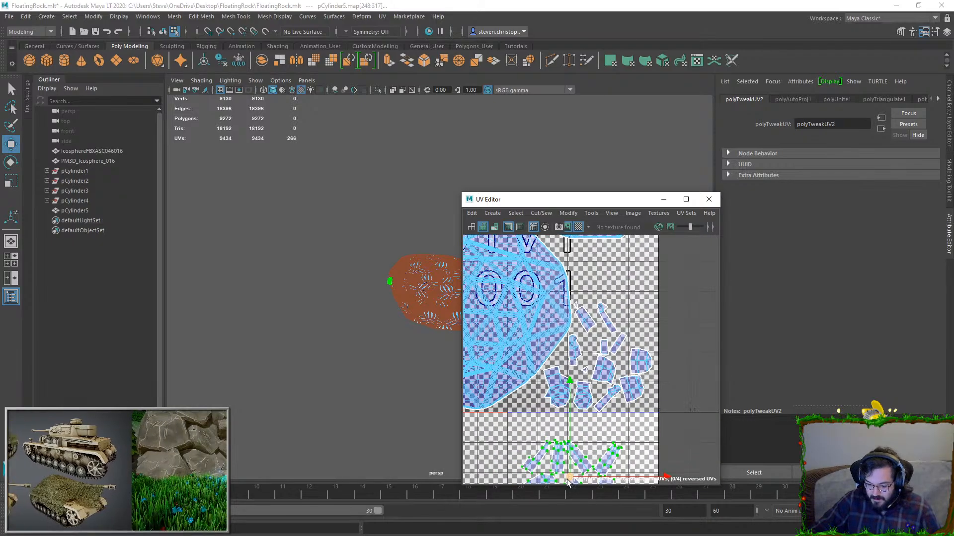
- Move the remaining spike shells from below the tile and release two more of them from the selection
left_click_drag(616, 322, 623, 271)
middle_click_drag(624, 272, 630, 360, "alt")
scroll(631, 361, "up", 2)
left_click_drag(630, 346, 637, 372)
left_click(599, 343, "ctrl")
left_click(652, 356, "ctrl")
- Reposition the last selected spike shells, undoing one misplaced move, and clear the UV selection
scroll(648, 383, "down", 4)
middle_click_drag(512, 305, 584, 305, "alt")
left_click_drag(584, 305, 715, 378)
middle_click_drag(715, 378, 637, 378, "alt")
key("ctrl+z")
left_click_drag(645, 379, 502, 294)
scroll(684, 323, "down", 3)
left_click(683, 321)
middle_click_drag(656, 334, 616, 345, "alt")
- Return to object mode, close the UV Editor, combine the rock and spikes into one mesh, and open the selection export
right_click_drag(428, 271, 496, 213)
left_click(708, 199)
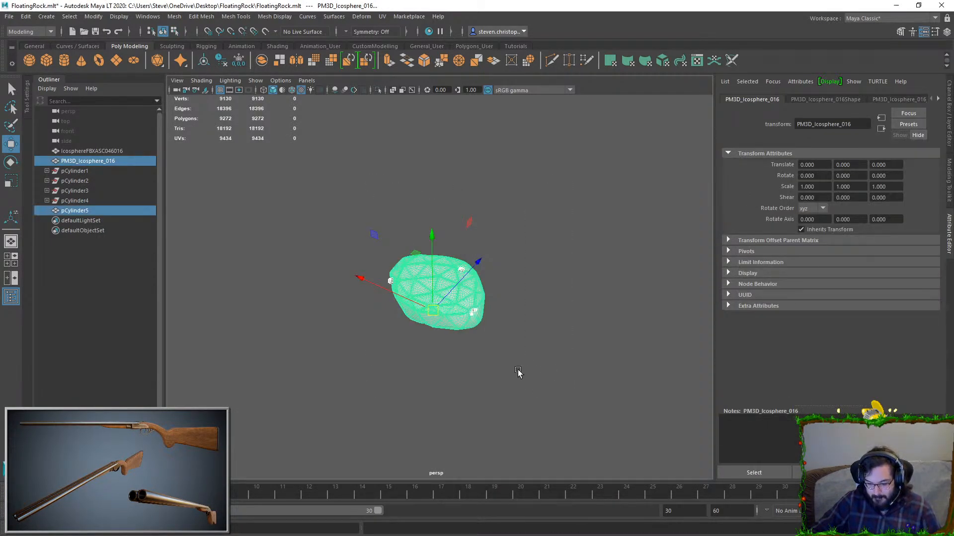
left_click(177, 16)
left_click(184, 47)
left_click(9, 17)
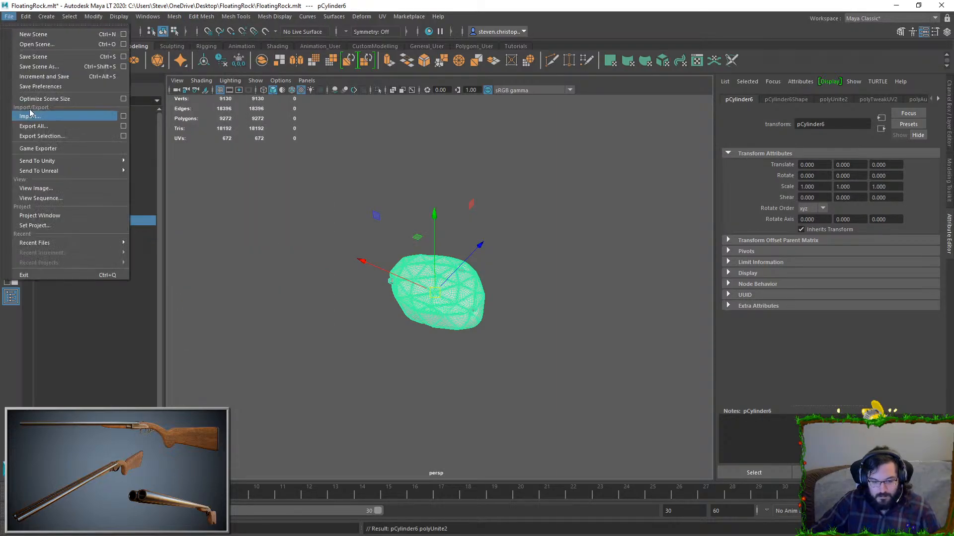
left_click(46, 133)
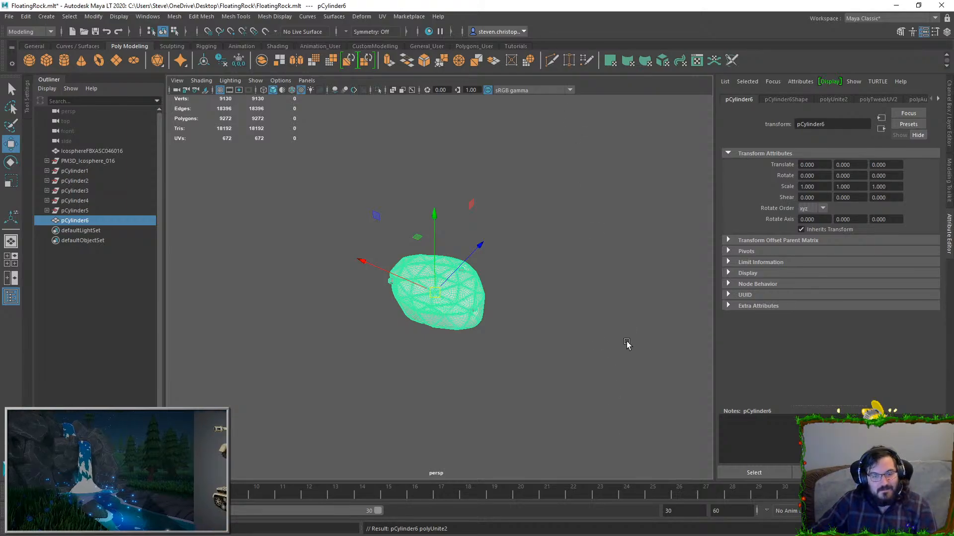
- Inspect the combined mesh in shaded view, selecting the spikes' faces to check them from several sides
key("5")
key("f")
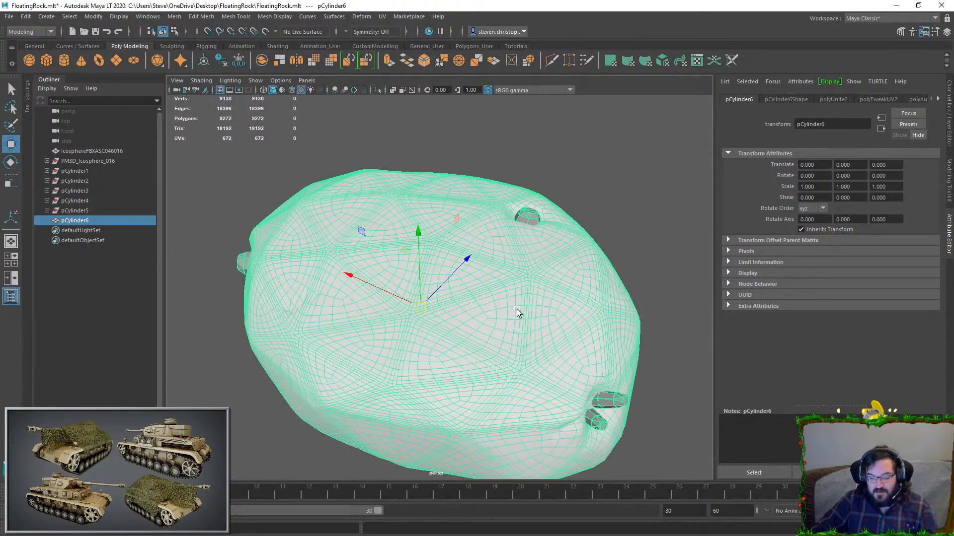
left_click(525, 213, "shift")
key("F11")
left_click(526, 212)
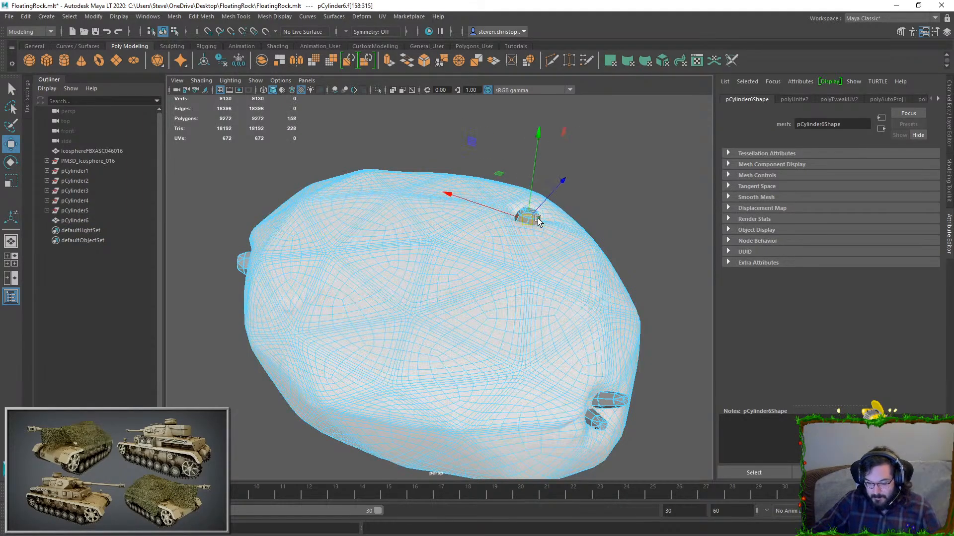
left_click(599, 420, "shift")
scroll(599, 420, "down", 5)
left_click_drag(453, 356, 434, 323, "alt")
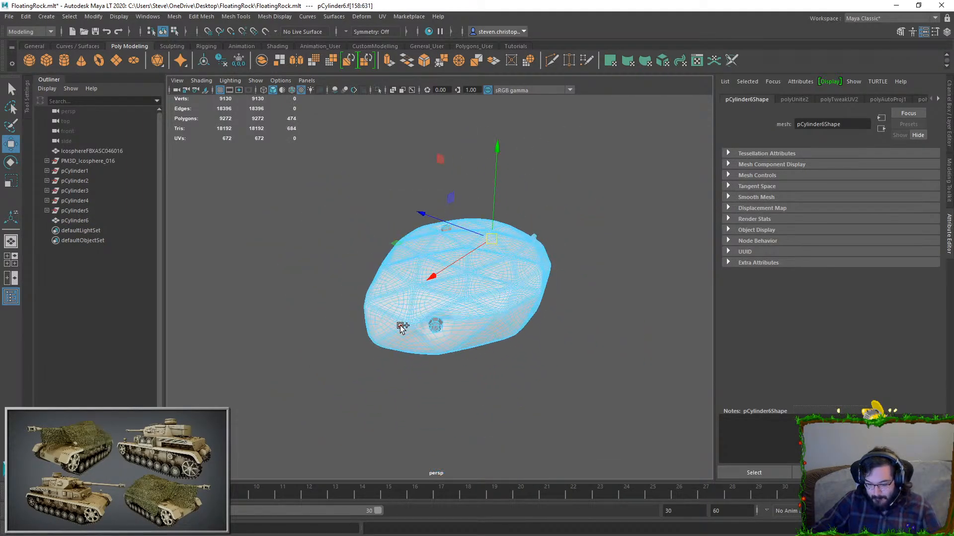
left_click(654, 217)
left_click_drag(654, 217, 543, 373, "alt")
- Export the combined rock mesh as SM_FloatingRock_MediumPoly.fbx into the FloatingRock folder
left_click(74, 220)
left_click(9, 16)
left_click(70, 137)
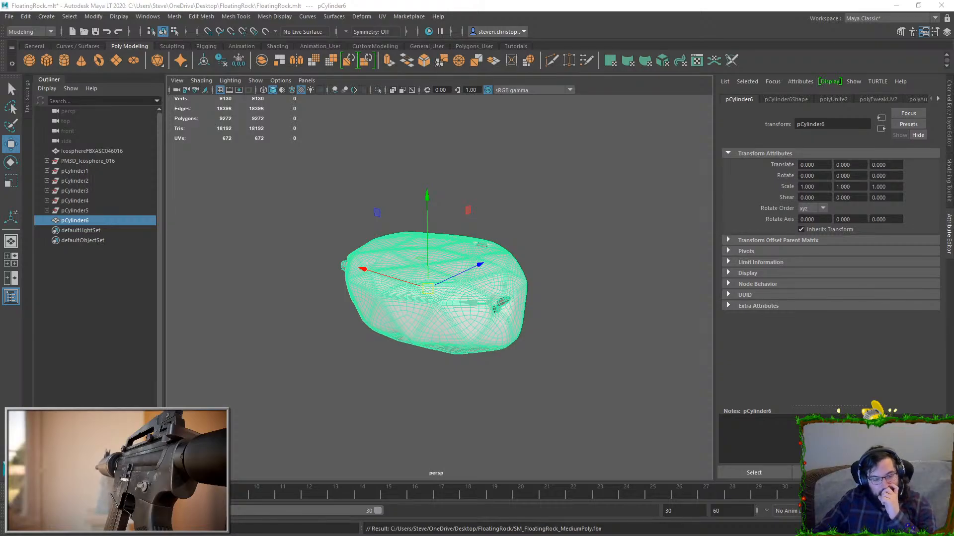
- Switch to the untitled rock project in Substance Painter and check the model and its mesh map baking settings
key("super+d")
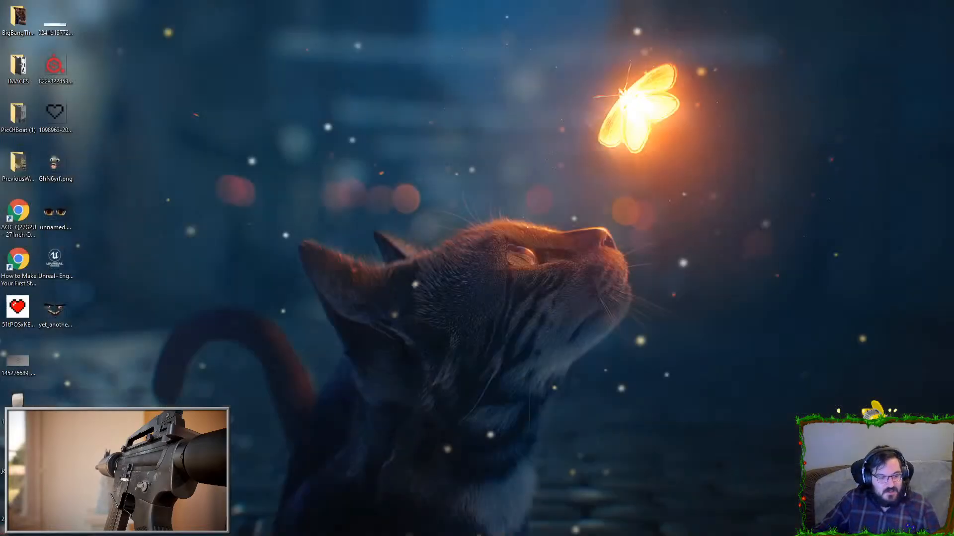
key("super+d")
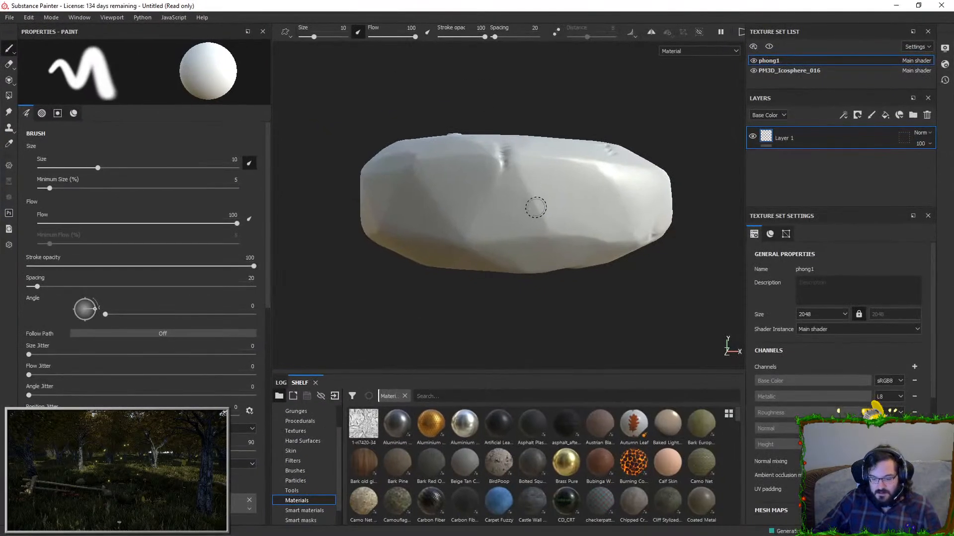
mouse_move(586, 280)
left_mouse_down("alt")
mouse_move(516, 294)
mouse_move(494, 235)
mouse_move(499, 148)
left_mouse_up("alt")
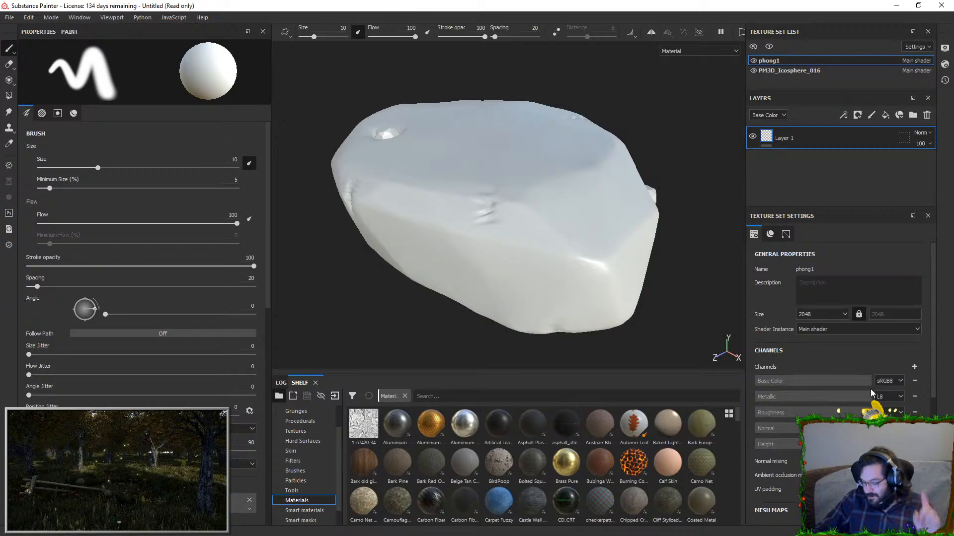
scroll(872, 392, "down", 2)
left_click(838, 466)
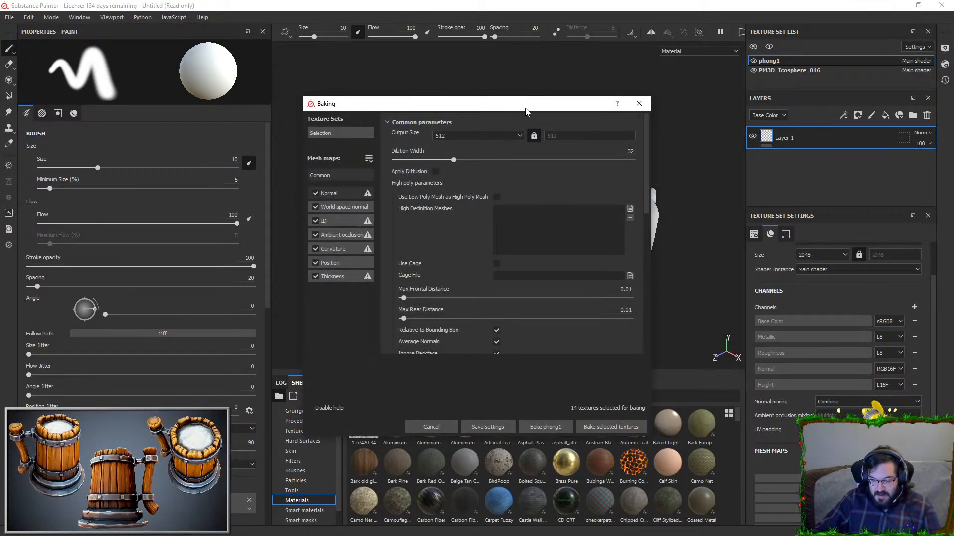
left_click(641, 102)
- Toggle the texture sets' visibility to identify their parts, leaving phong1 hidden and selecting PM3D_Icosphere_016
left_click_drag(681, 204, 507, 164, "alt")
left_click(753, 70)
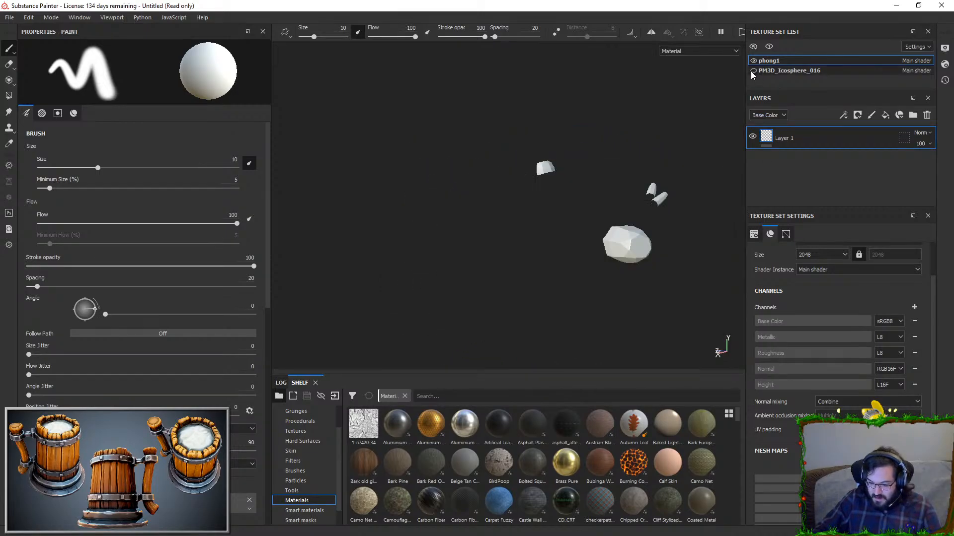
left_click(754, 71)
left_click(754, 61)
left_click_drag(633, 107, 690, 200, "alt")
left_click(794, 70)
- Bake the PM3D_Icosphere_016 mesh maps at 2048 with SM_FloatingRock_HP.fbx as the high definition mesh
left_click(858, 466)
left_click(484, 136)
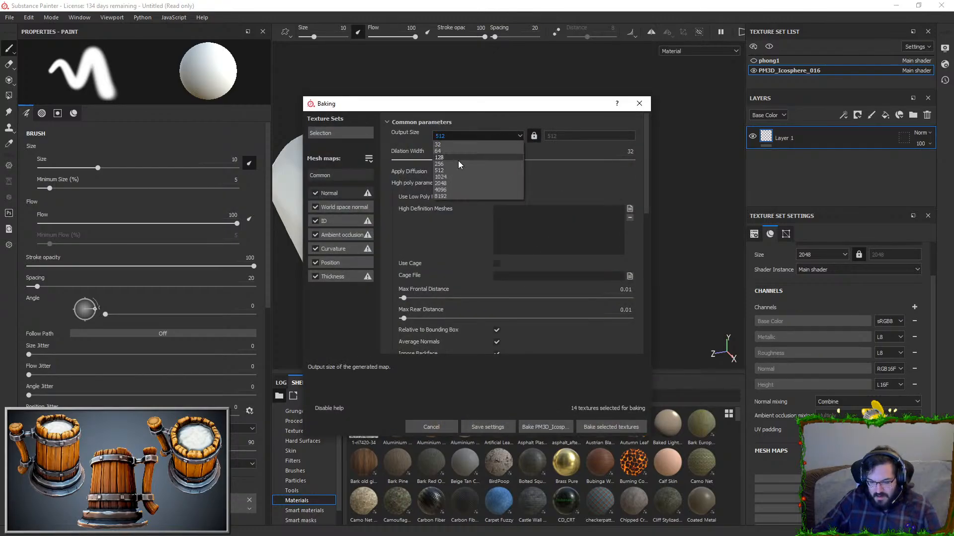
left_click(457, 183)
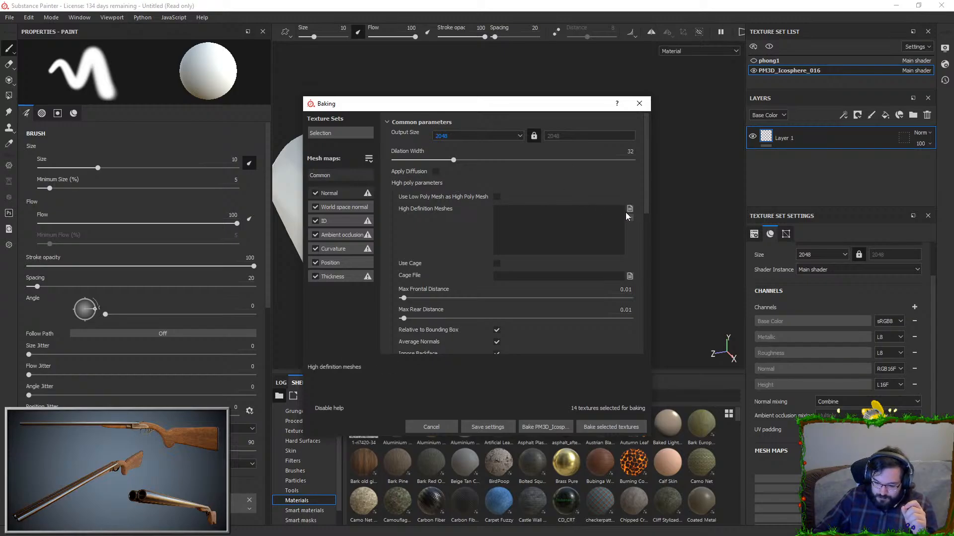
left_click(630, 208)
double_click(481, 187)
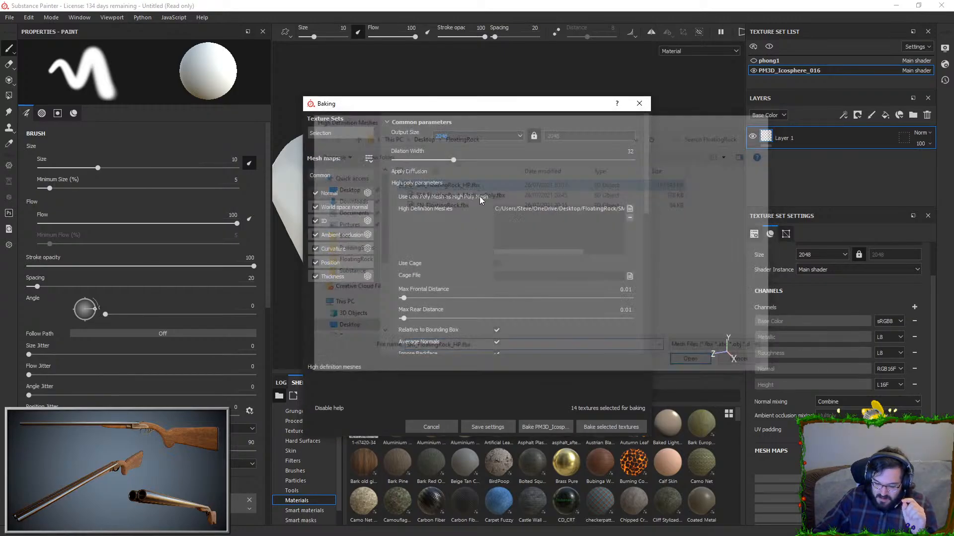
left_click(544, 427)
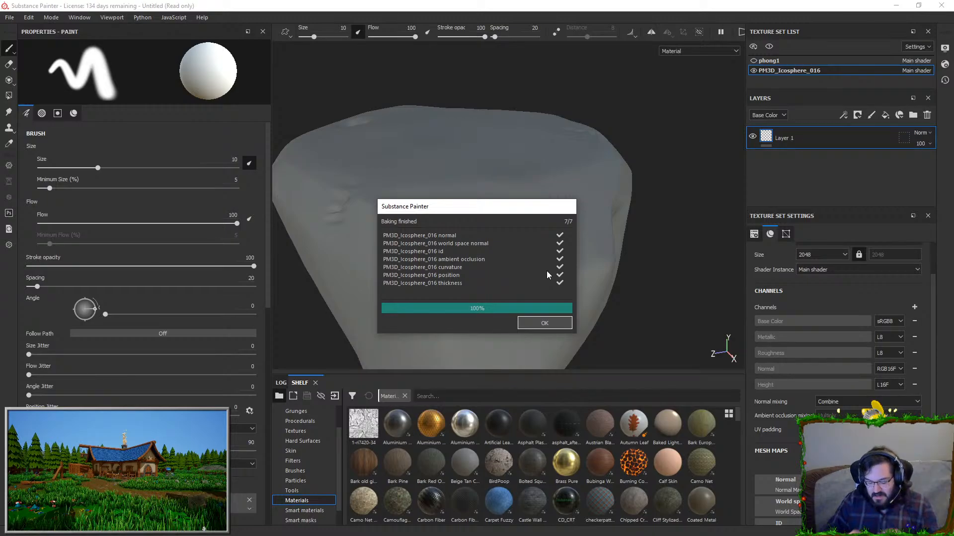
left_click(546, 327)
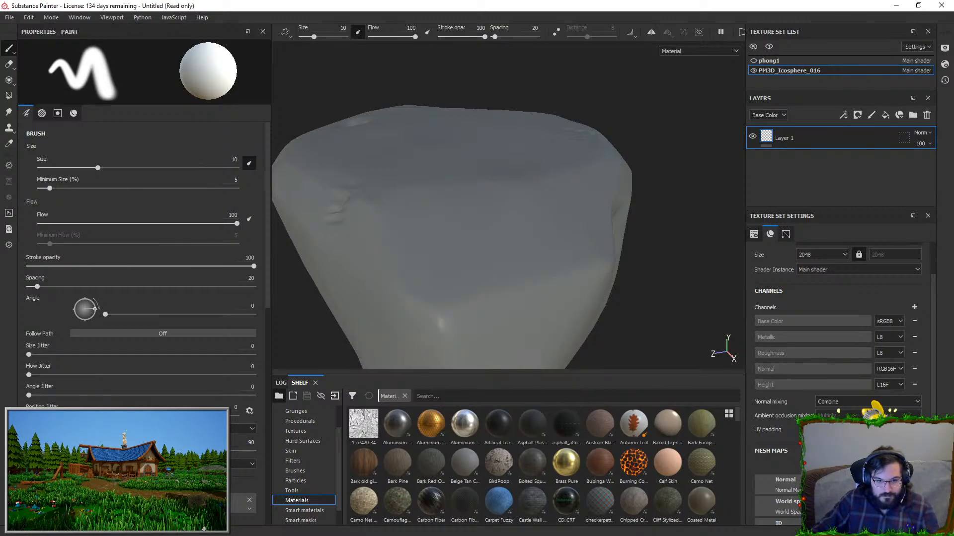
- Save the project as FloatingRock in the desktop's FloatingRock folder
left_click(5, 17)
left_click(79, 2)
key("ctrl+s")
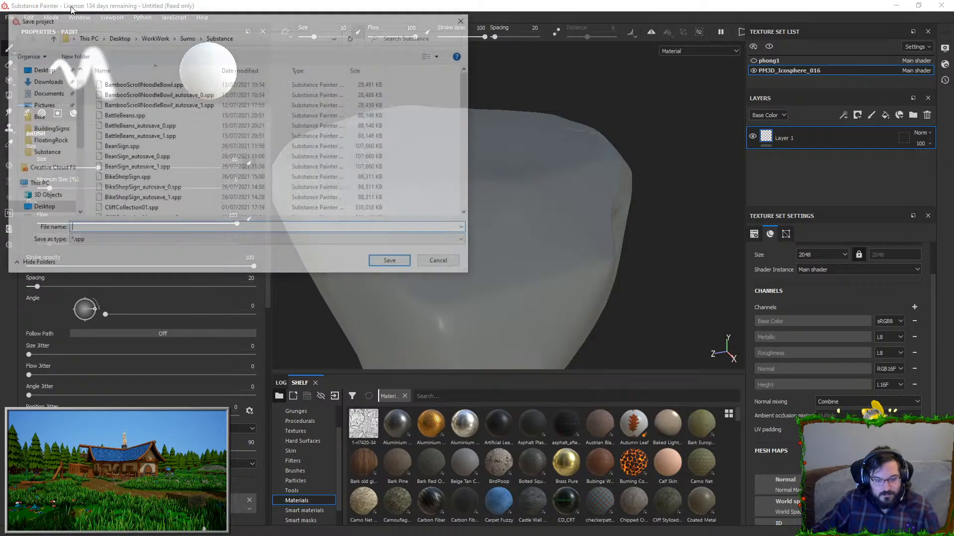
left_click(41, 69)
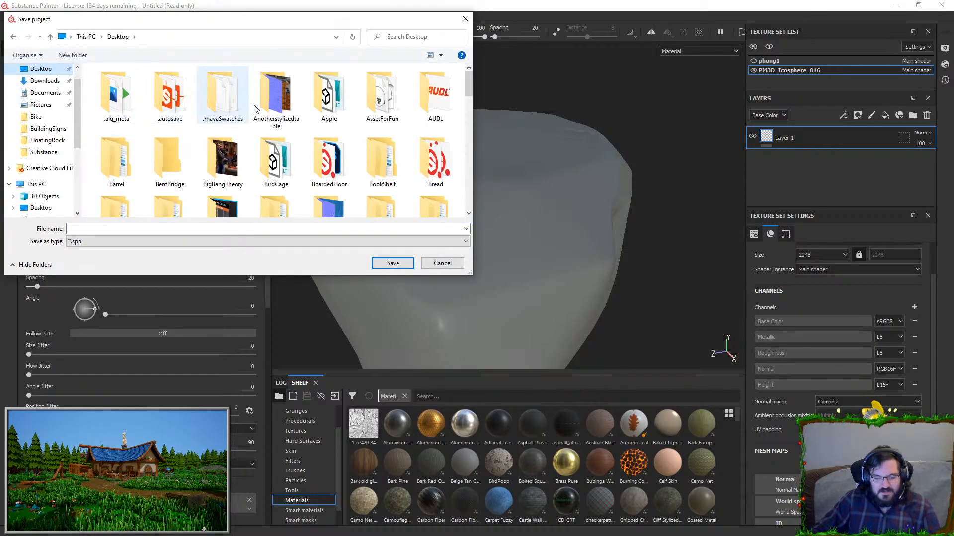
left_click(254, 109)
scroll(254, 109, "down", 1)
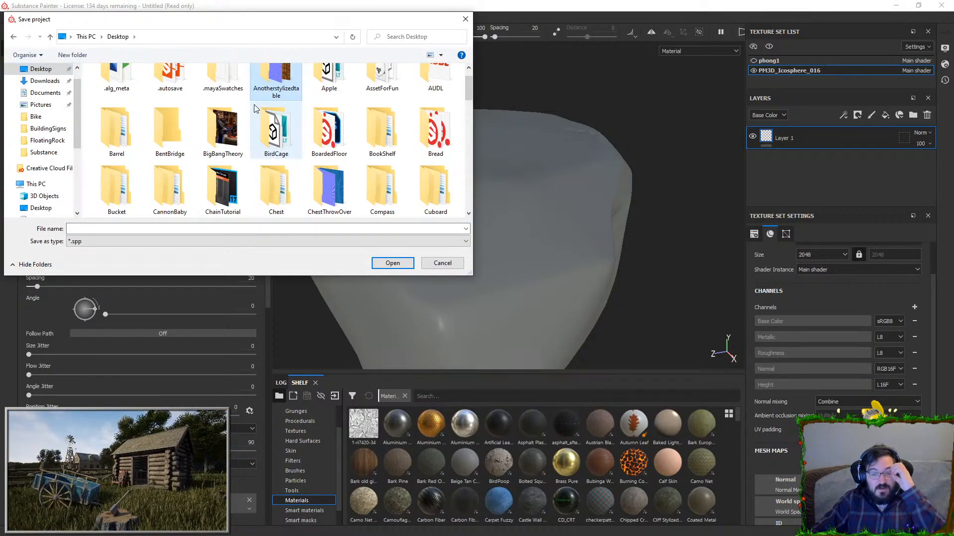
scroll(278, 119, "up", 1)
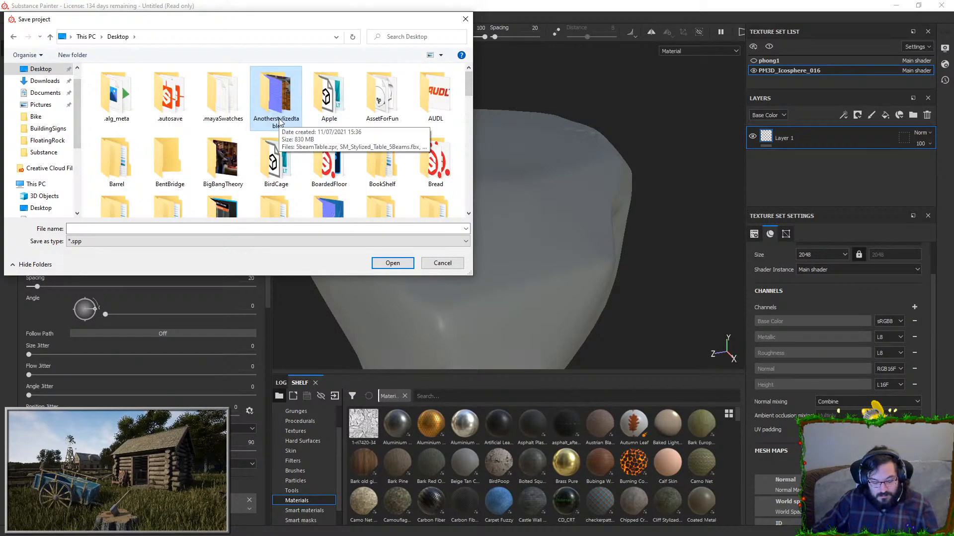
scroll(278, 122, "down", 2)
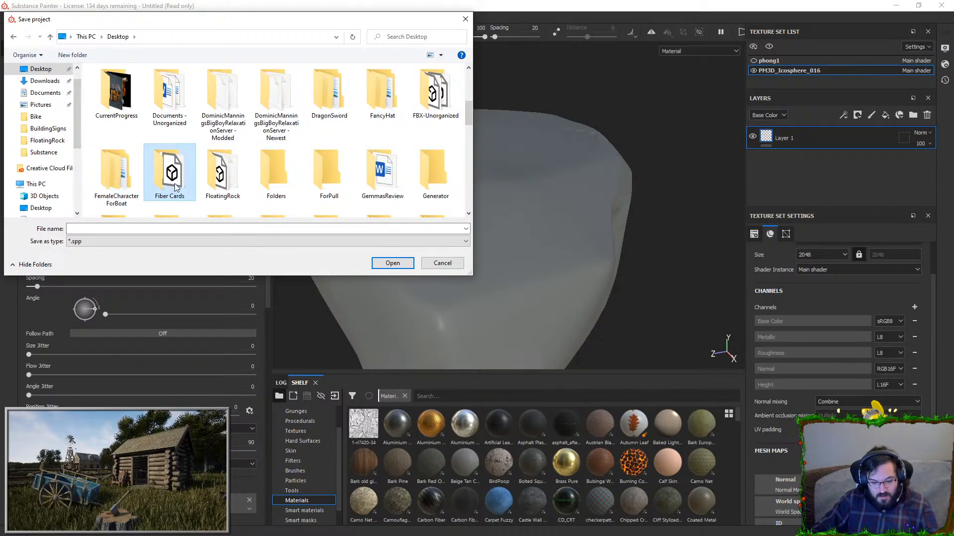
double_click(219, 170)
left_click(115, 228)
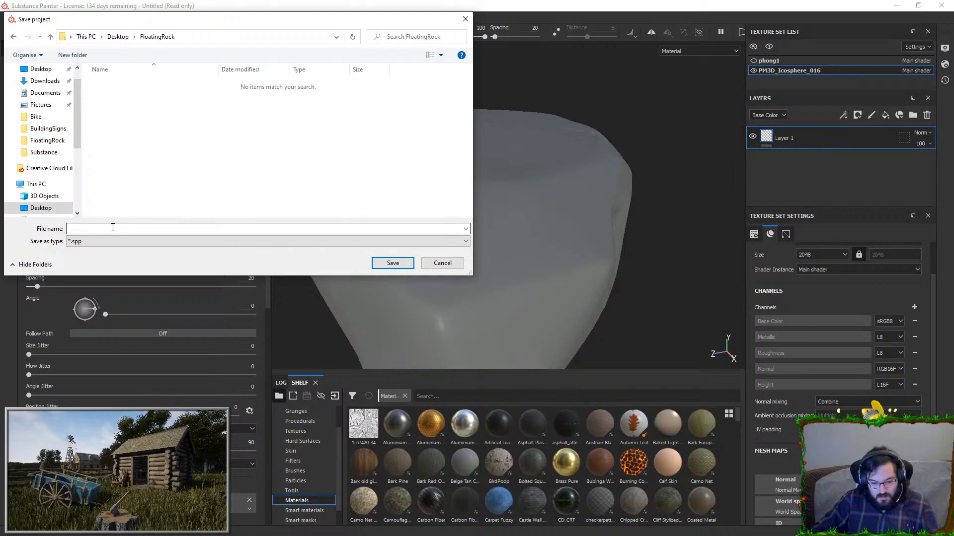
type("FloatingRock")
key("Return")
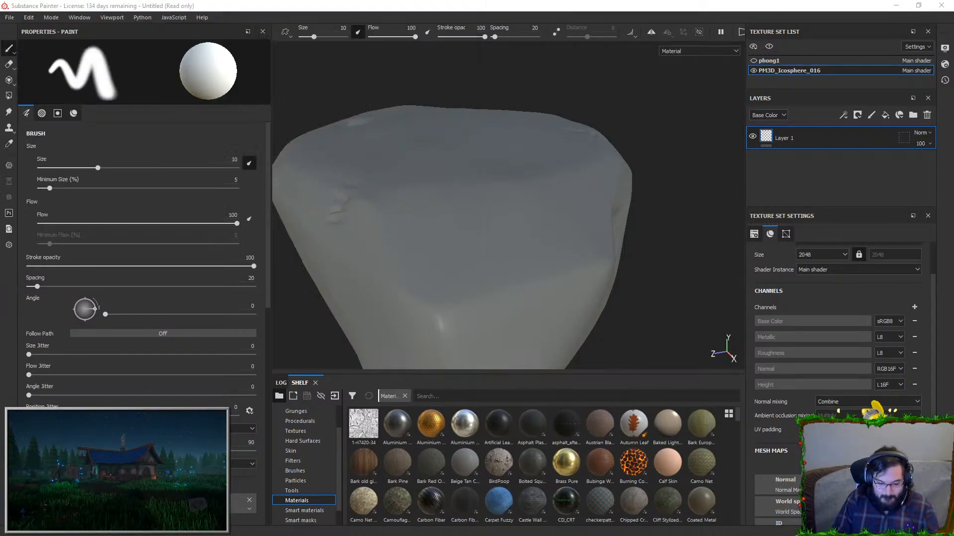
- Restart Substance Painter with the saved FloatingRock project and dismiss the new version notice
left_click(942, 6)
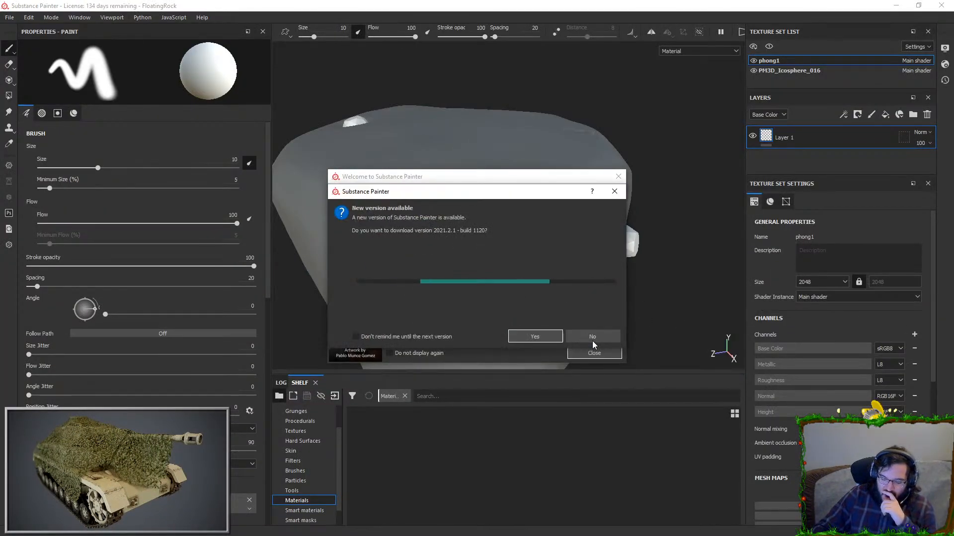
left_click(614, 191)
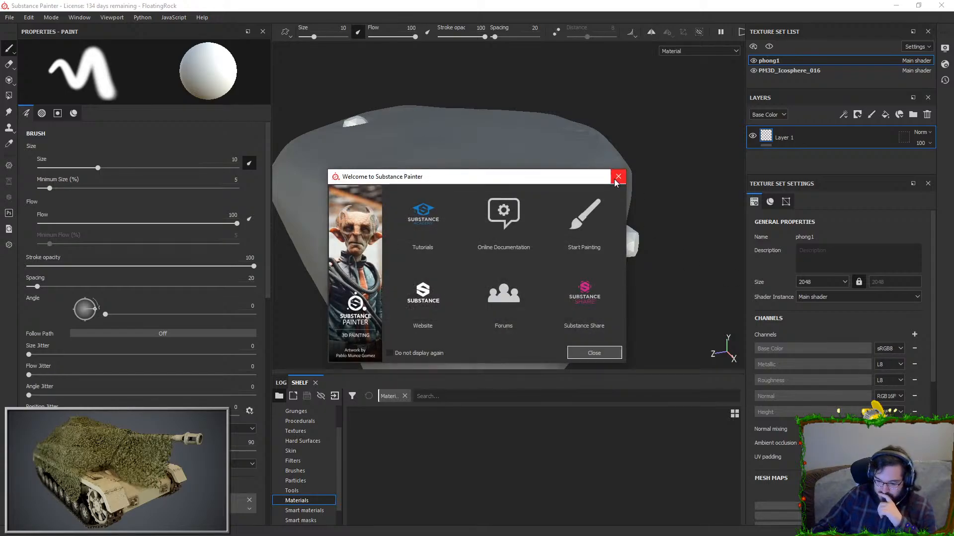
- Dismiss the welcome window and reassign SM_FloatingRock_HP.fbx as the high-definition mesh in phong1's baking settings
left_click(618, 176)
left_click(837, 493)
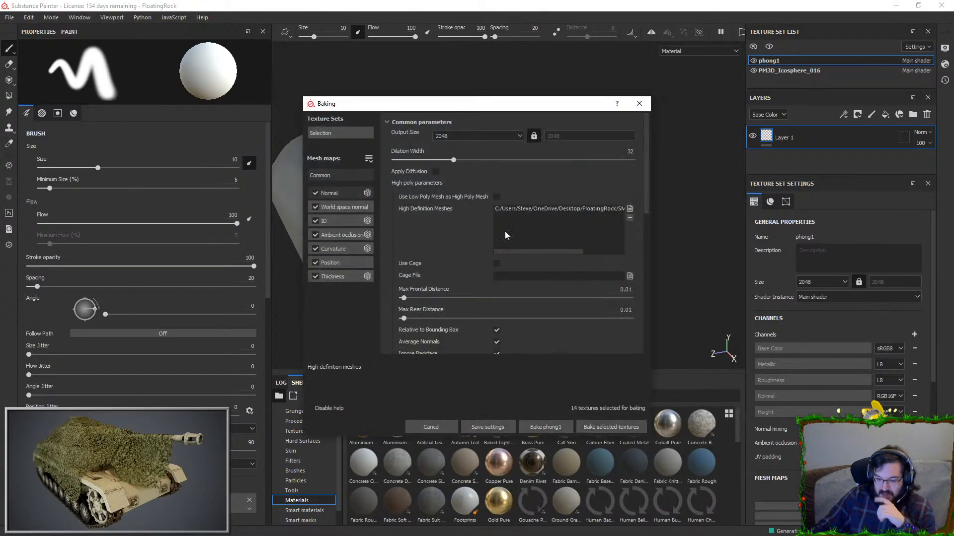
left_click(582, 206)
left_click_drag(562, 249, 618, 252)
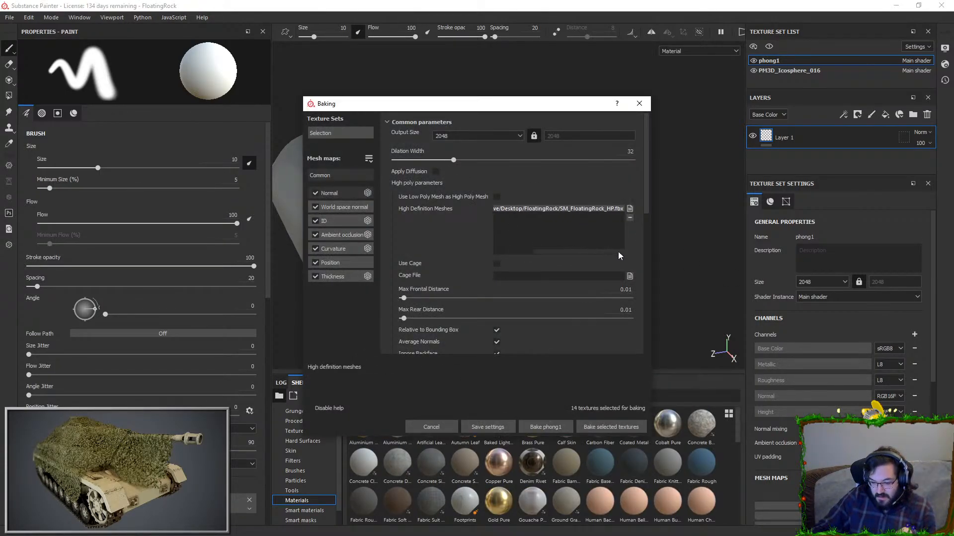
left_click(628, 217)
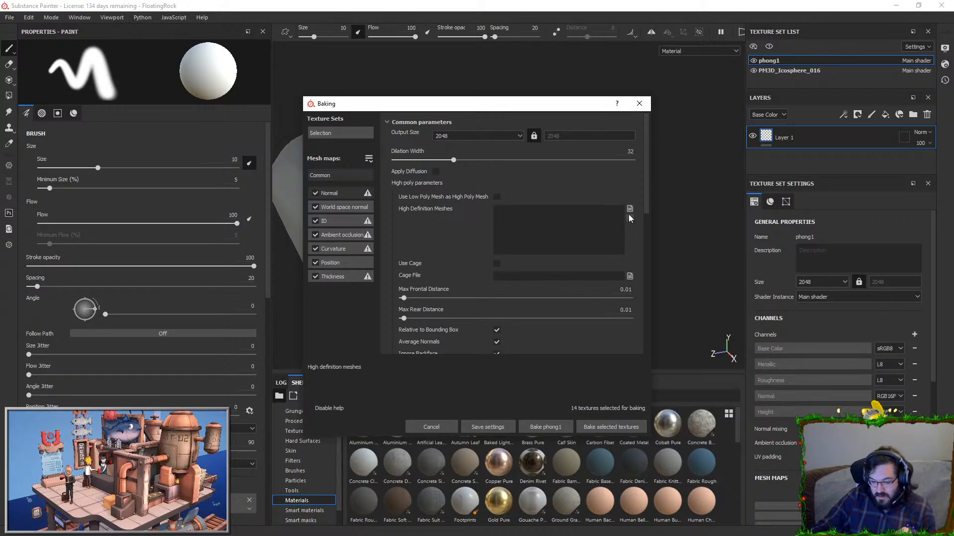
left_click(630, 207)
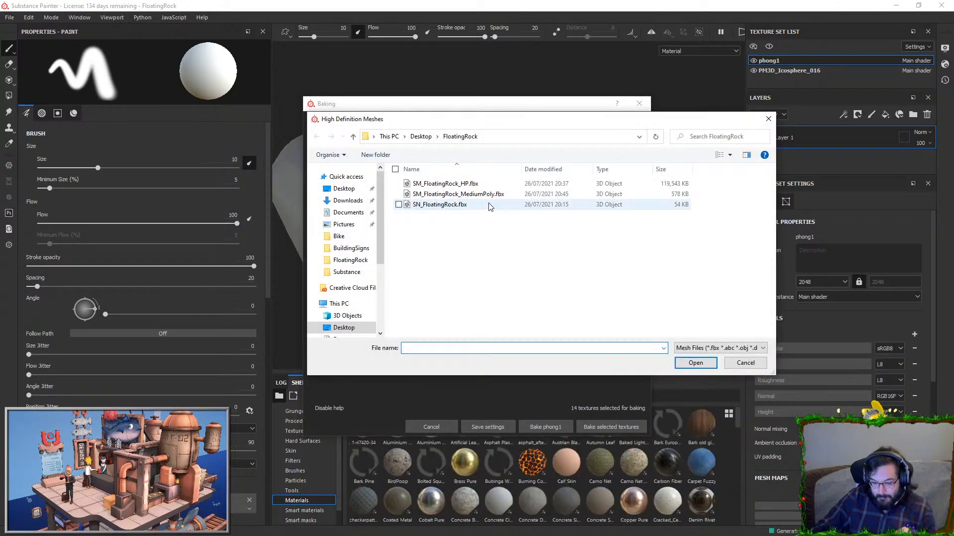
double_click(497, 185)
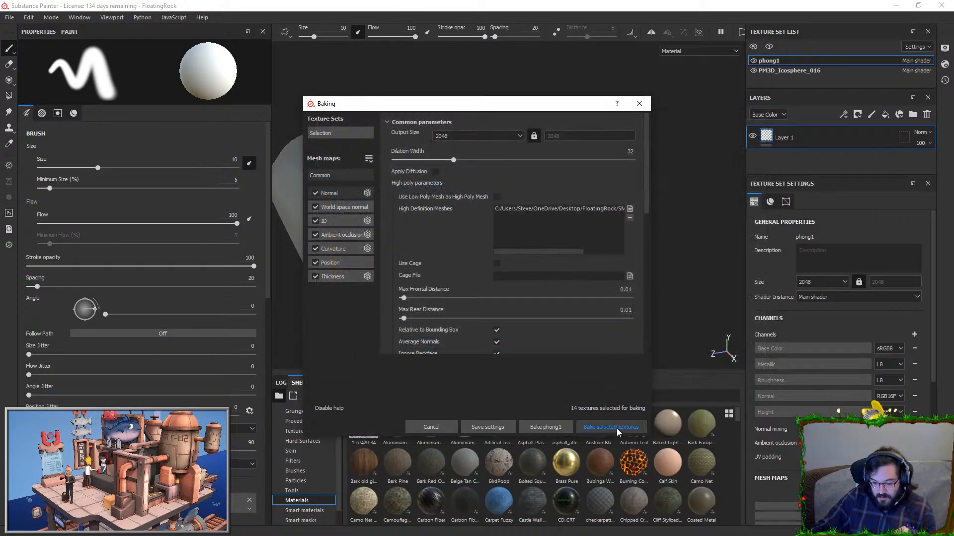
left_click(616, 428)
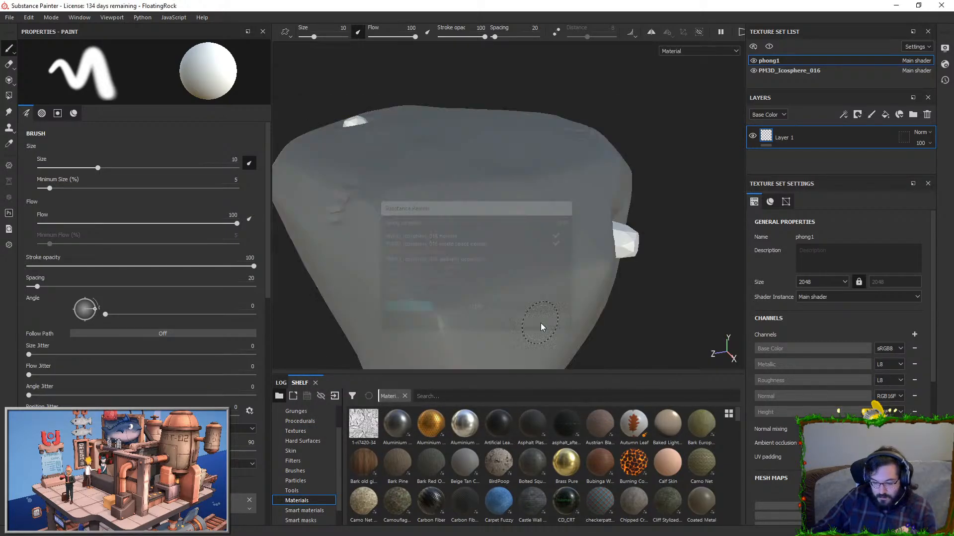
left_click_drag(581, 106, 487, 95)
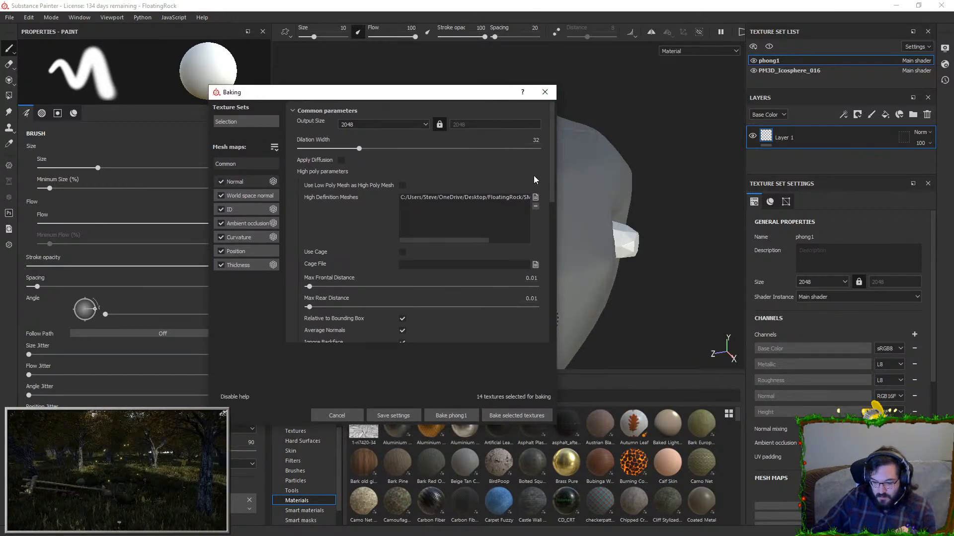
left_click(545, 92)
- Select the PM3D_Icosphere_016 texture set and bake the mesh maps for that set only
left_click(789, 71)
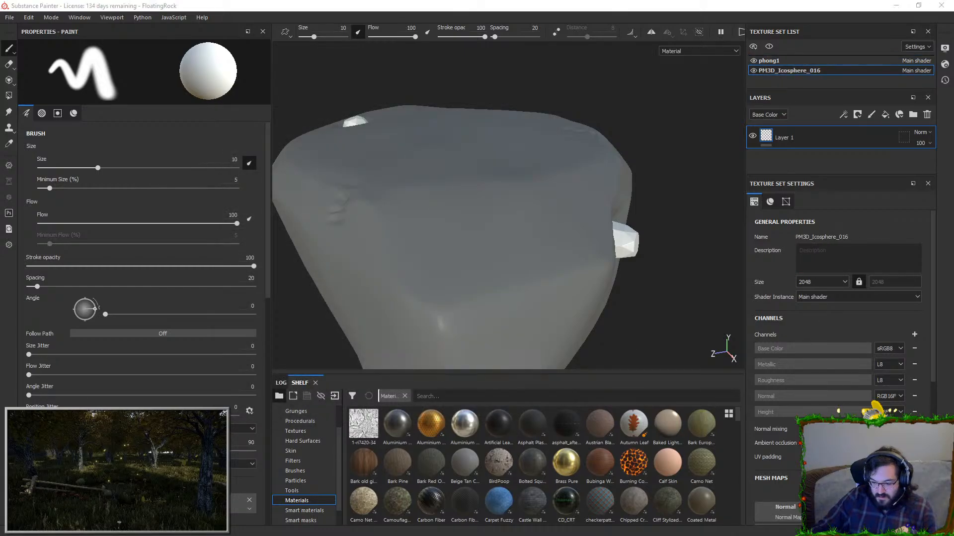
left_click(838, 492)
left_click(620, 424)
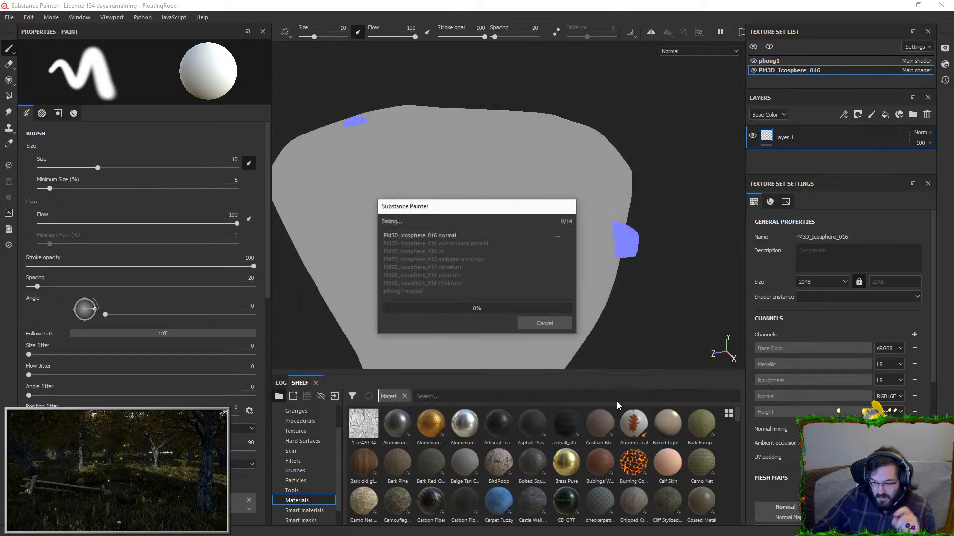
left_click(526, 326)
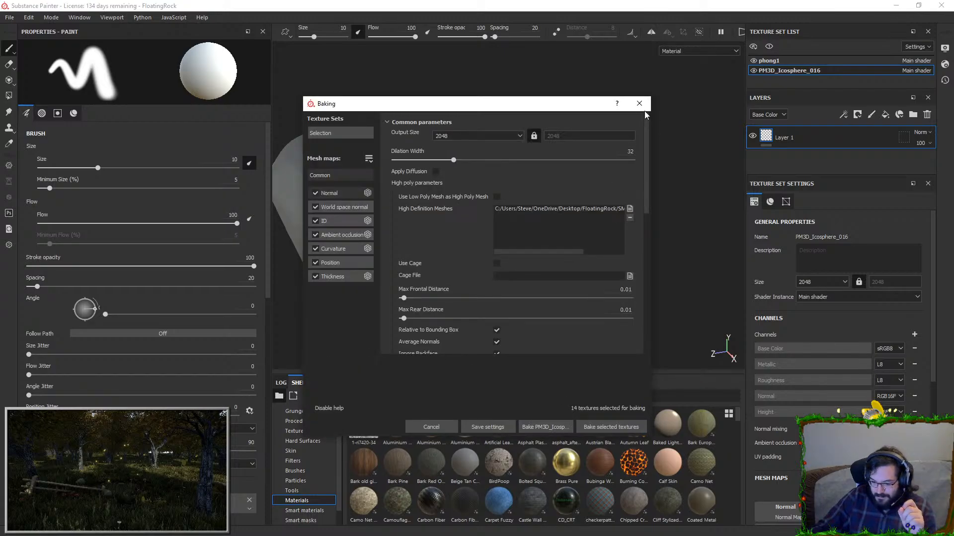
left_click(638, 103)
left_click(560, 425)
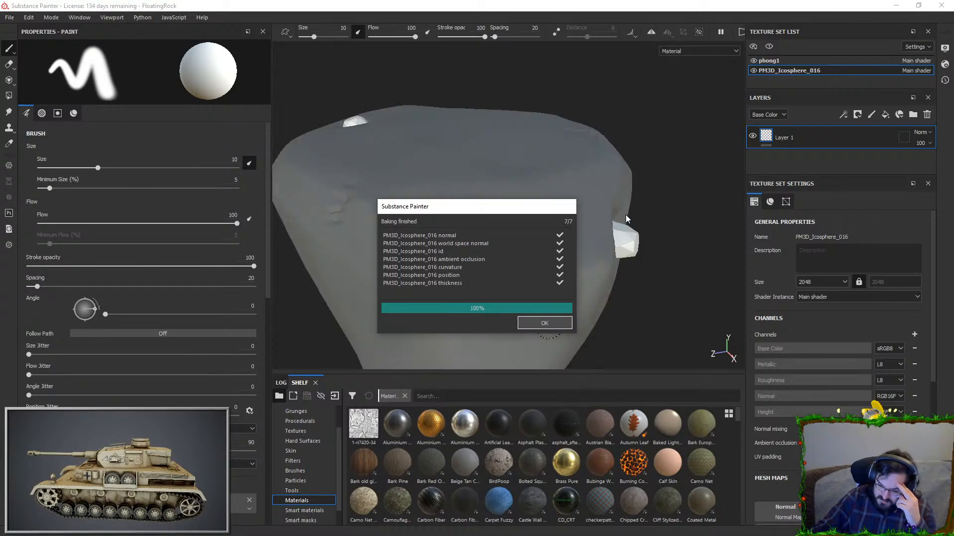
left_click(545, 323)
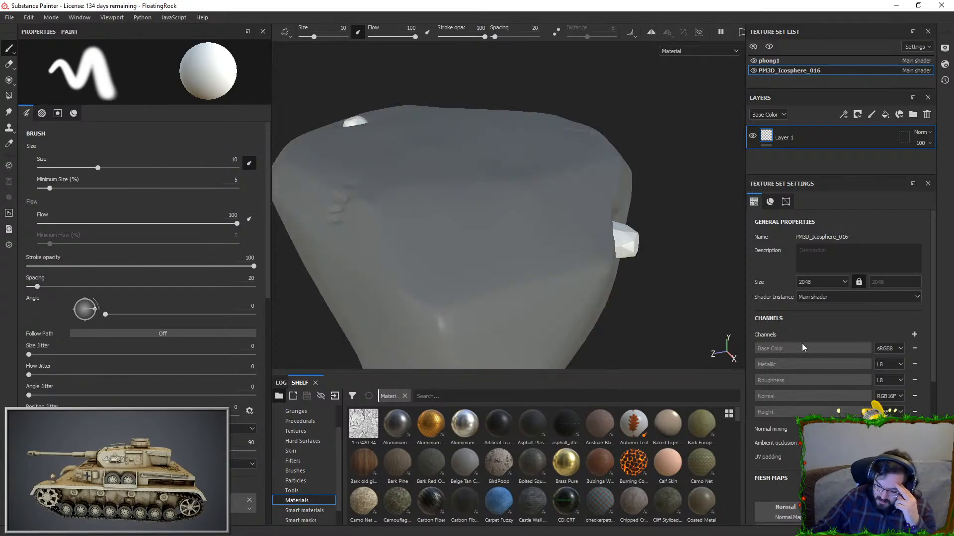
- Check which parts PM3D_Icosphere_016 covers, and bake the mesh maps of both texture sets
left_click(753, 71)
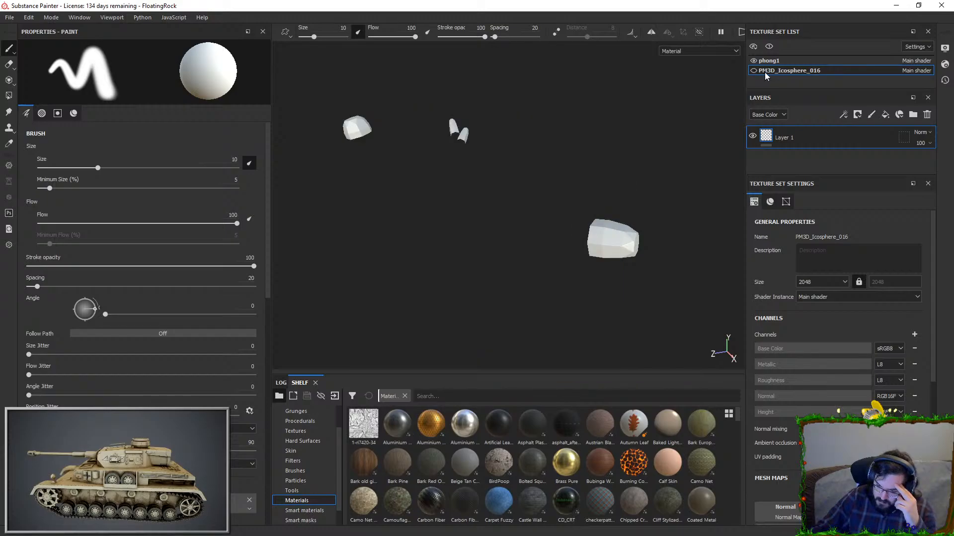
left_click(753, 71)
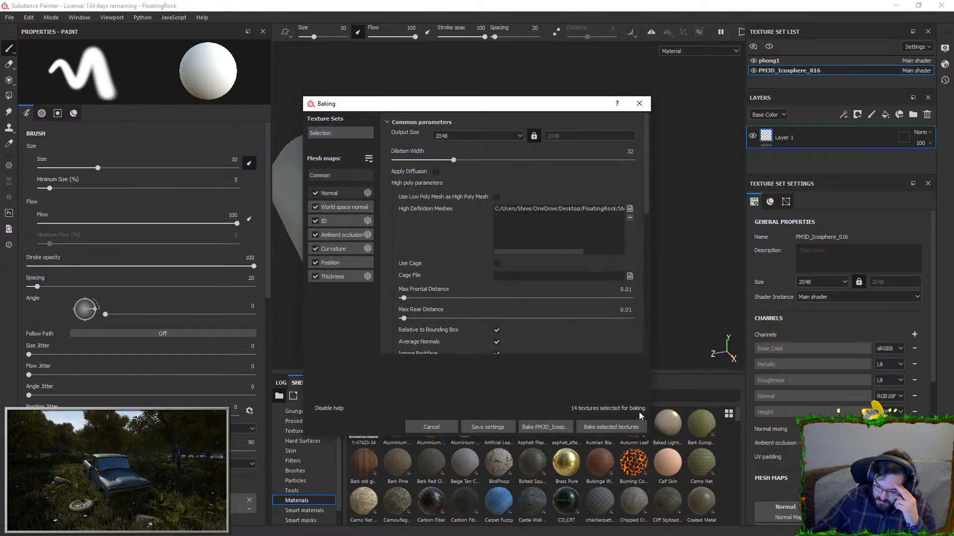
left_click(630, 419)
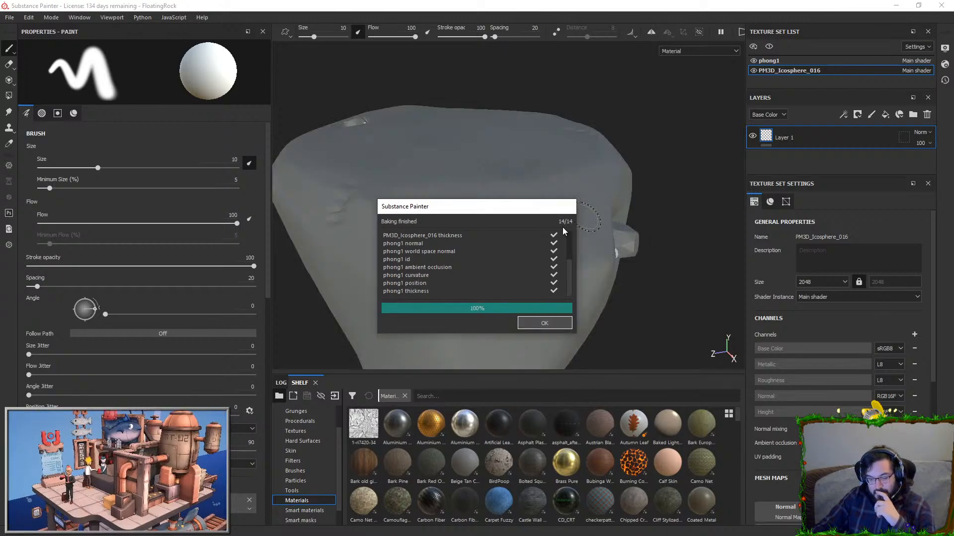
left_click(544, 322)
left_click_drag(545, 323, 488, 252, "alt")
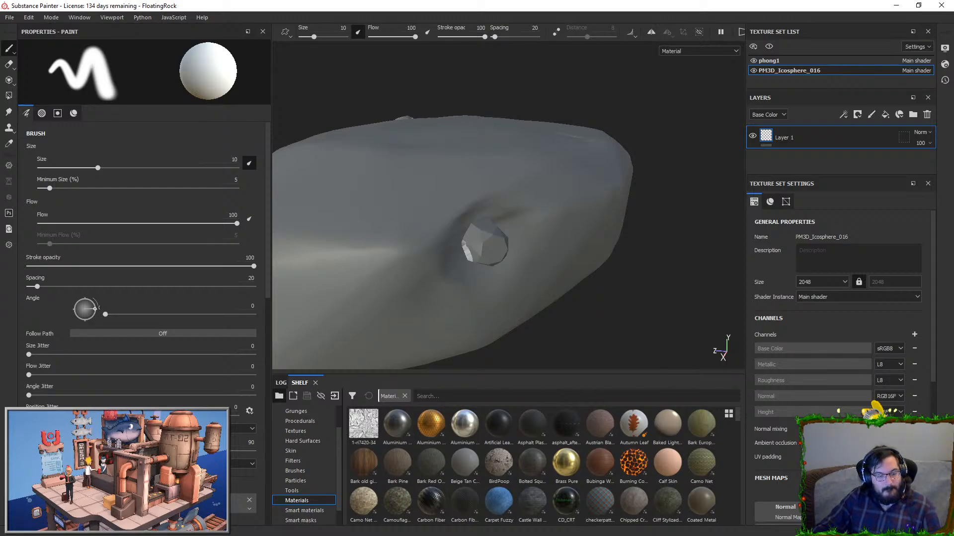
- Create a new project from the low-poly mesh SN_FloatingRock.fbx in the FloatingRock folder
key("alt+Tab")
key("alt+Tab")
left_click(9, 17)
left_click(30, 28)
left_click(571, 133)
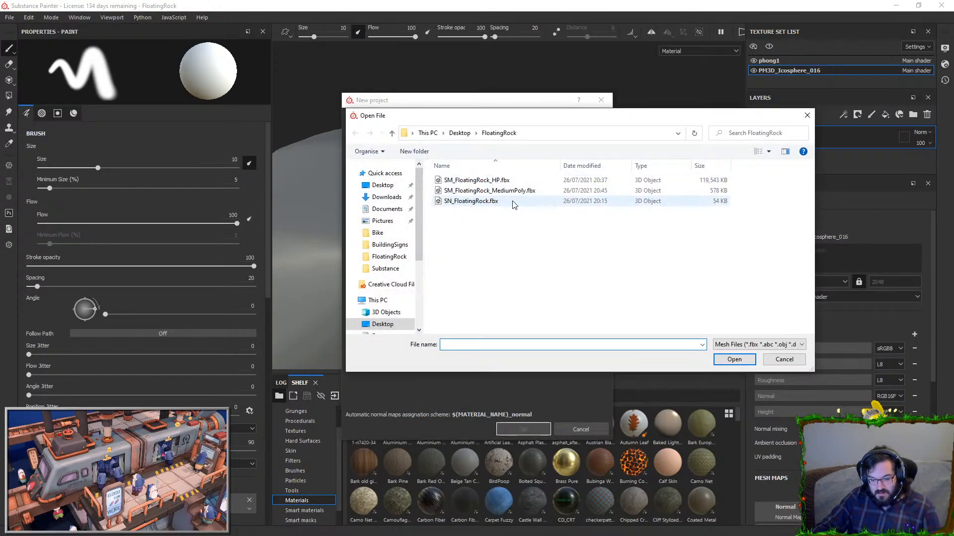
double_click(512, 203)
left_click(522, 429)
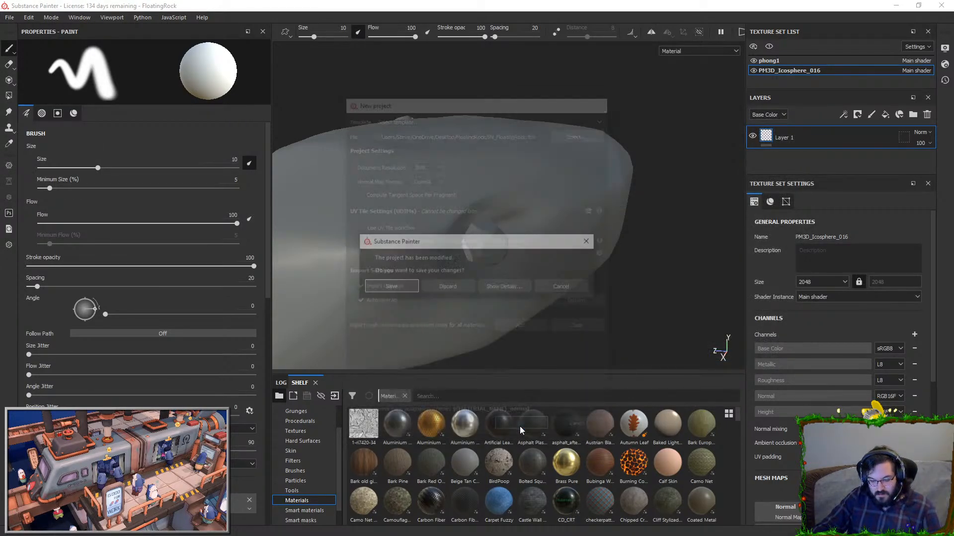
left_click(507, 291)
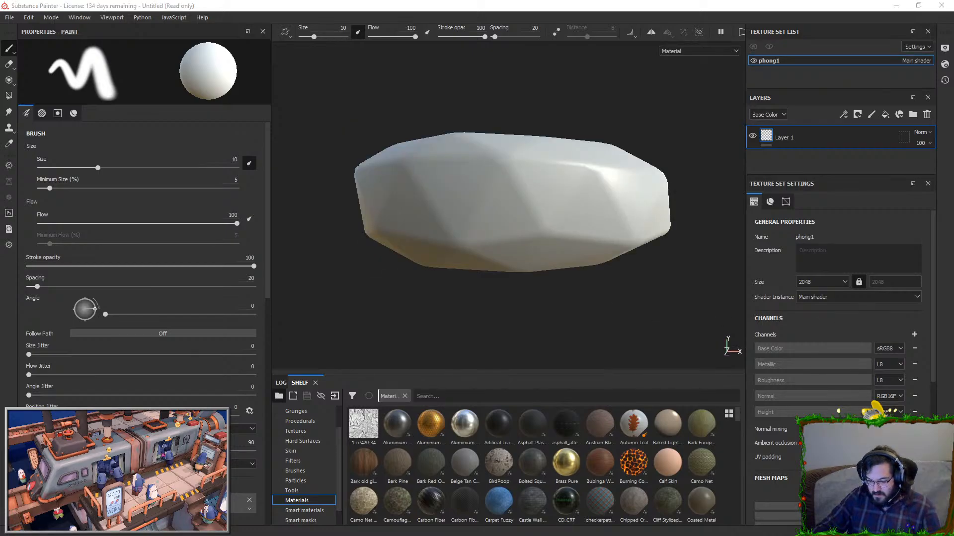
- Add SM_FloatingRock_HP.fbx as the high-definition mesh for baking and set the output size to 1024
key("ctrl+shift+b")
left_click(630, 209)
left_click(447, 194)
double_click(473, 185)
left_click(476, 136)
left_click(471, 182)
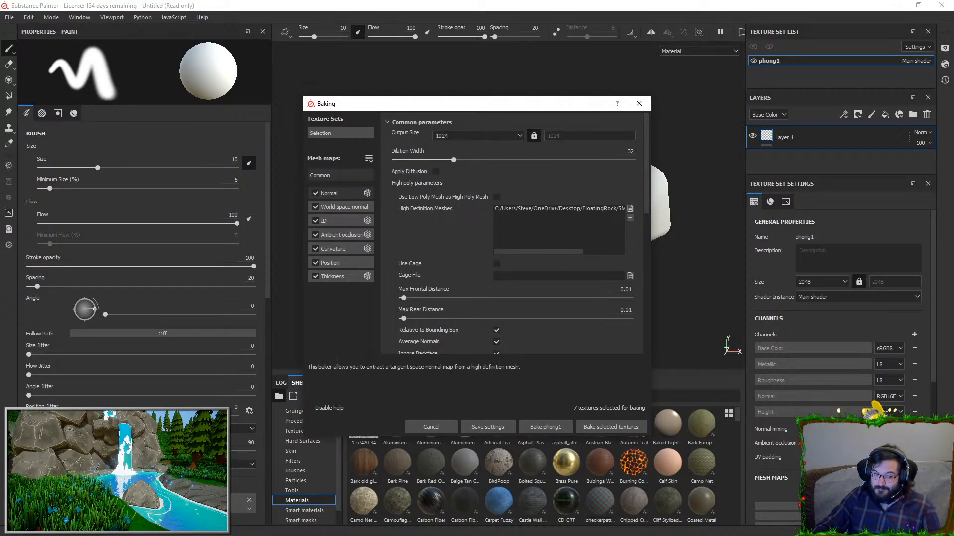
- Switch to Maya LT and examine the combined rock mesh pCylinder6 and its shells in the UV Editor
key("alt+Tab")
left_click(382, 16)
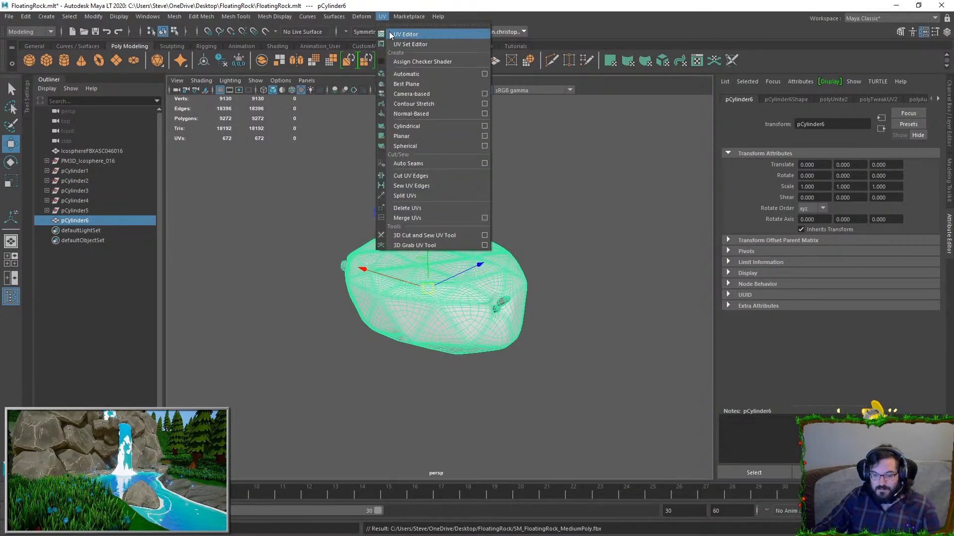
left_click(390, 33)
scroll(571, 328, "down", 5)
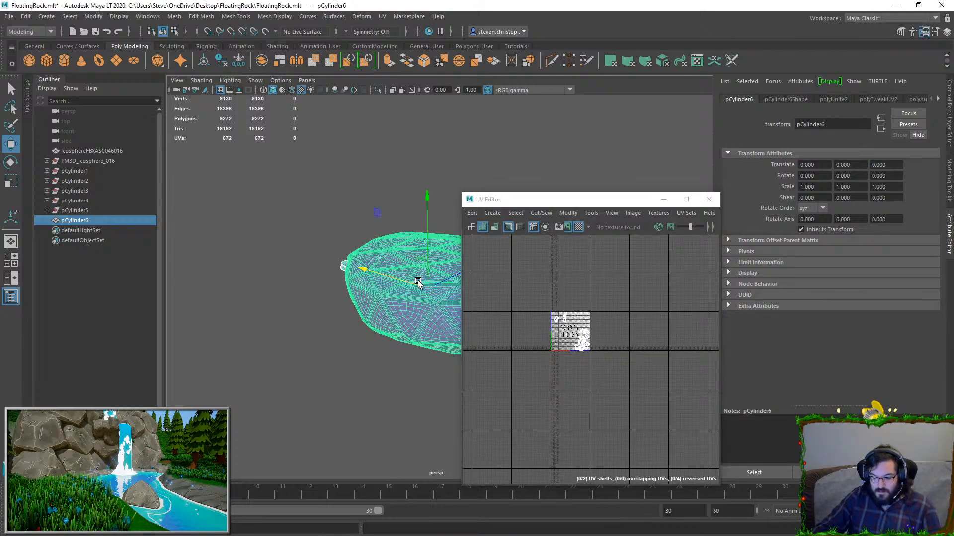
left_click_drag(430, 316, 411, 326, "alt")
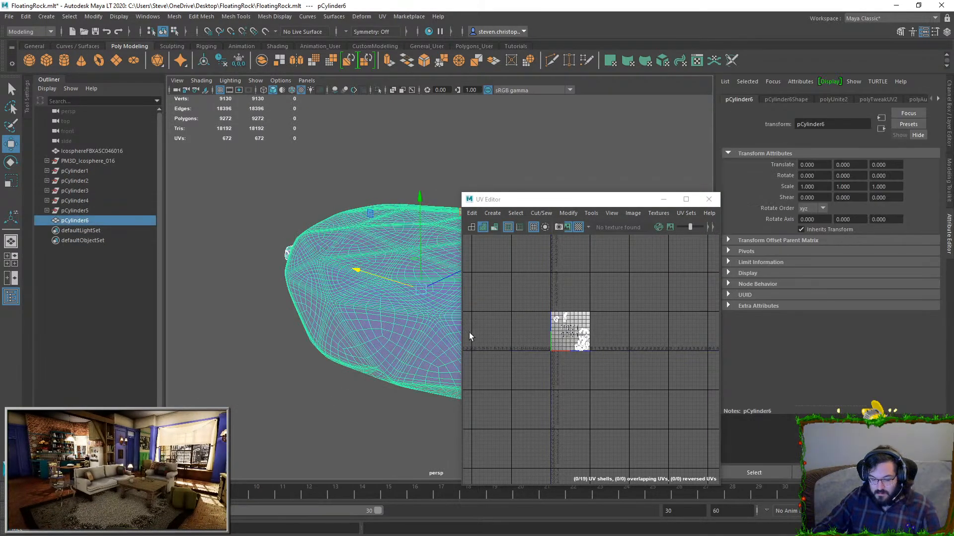
left_click_drag(362, 306, 389, 283, "alt")
middle_click_drag(413, 319, 350, 306, "alt")
right_click_drag(350, 306, 350, 329)
double_click(365, 282)
key("F8")
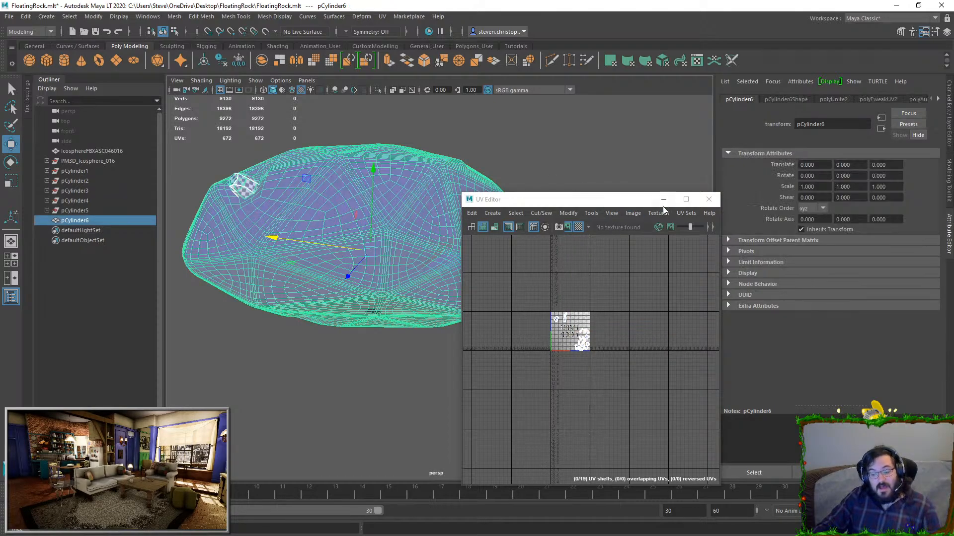
left_click(682, 213)
mouse_move(656, 218)
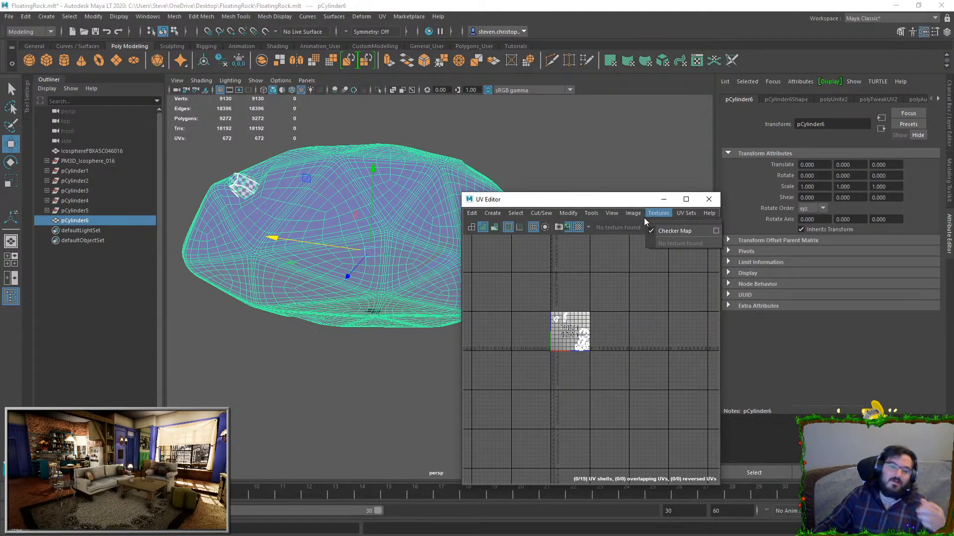
mouse_move(472, 213)
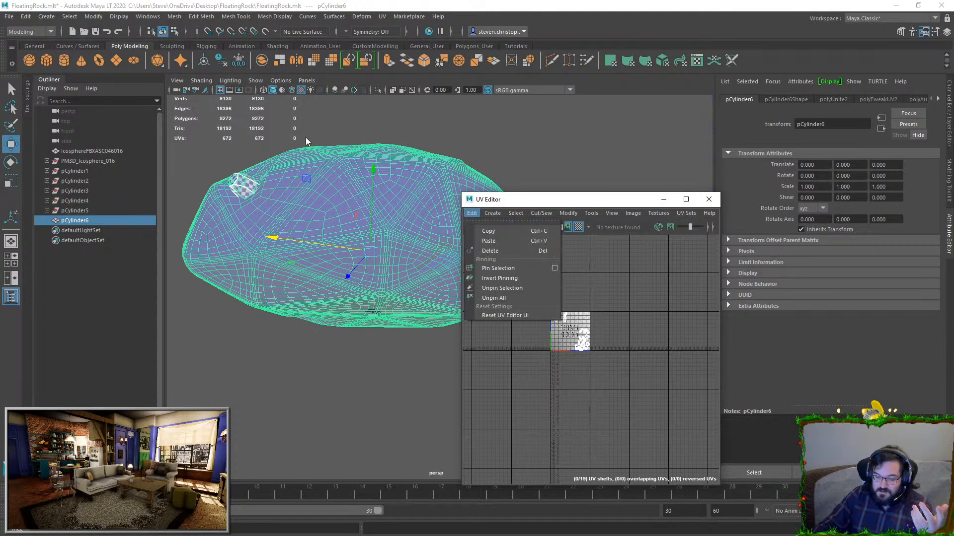
left_click(358, 170)
key("F8")
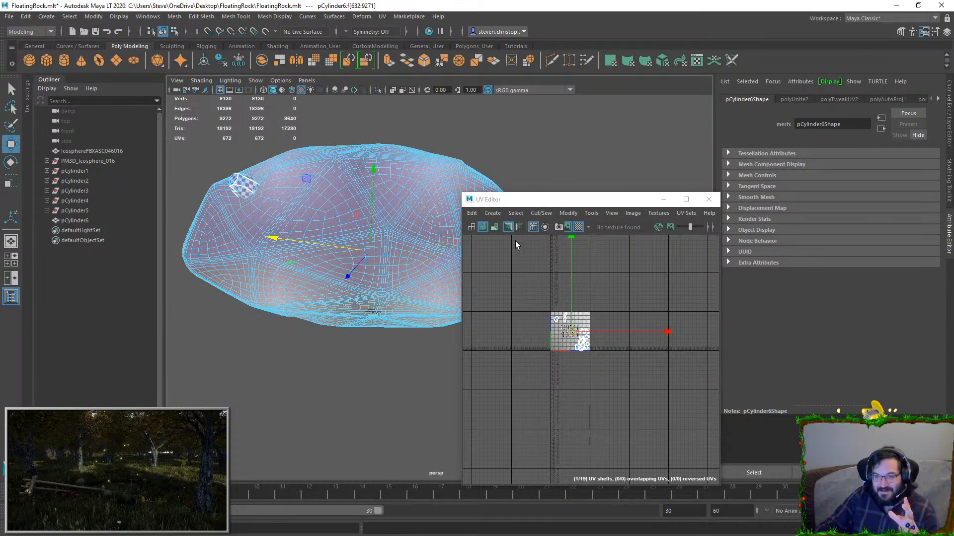
- Separate pCylinder6 into individual meshes and select the large rock piece
left_click(175, 16)
left_click(189, 61)
left_click(401, 218)
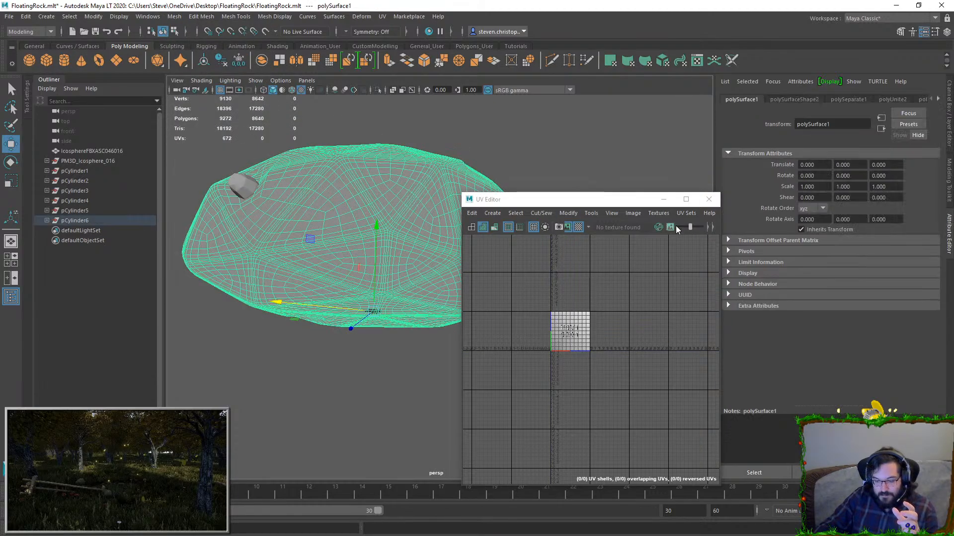
- Compare the map1 and DiffuseUV UV sets on the small pieces protruding from the rock
left_click(251, 188)
left_click(688, 213)
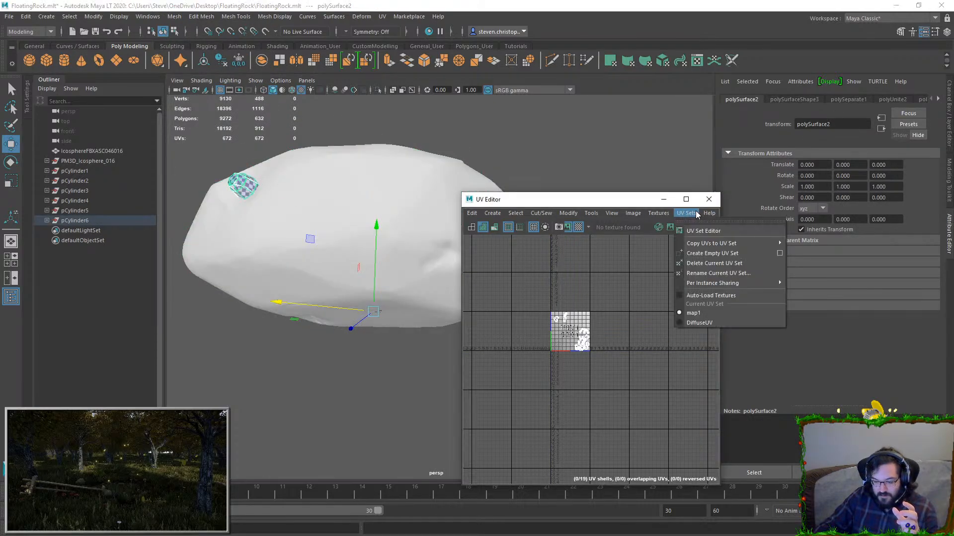
left_click(695, 312)
left_click(699, 214)
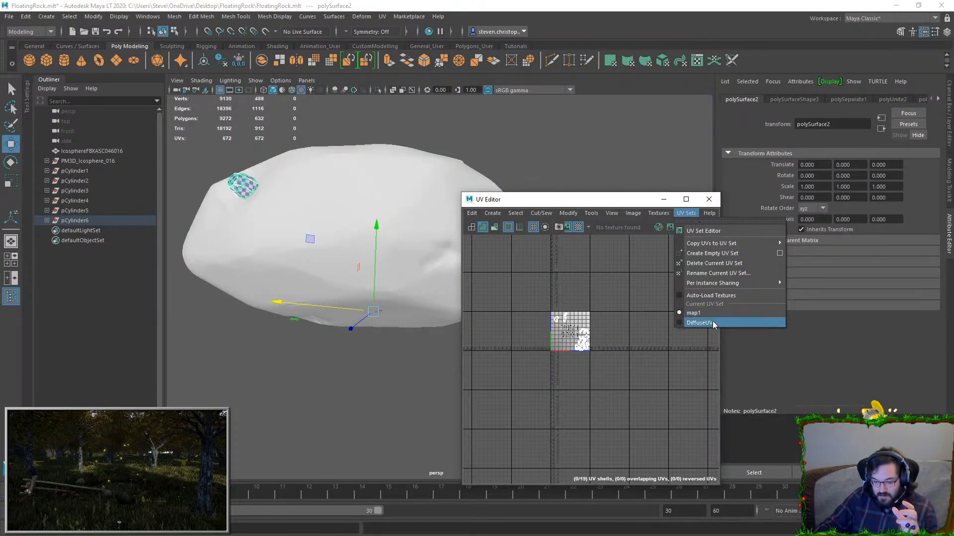
left_click(712, 321)
left_click(686, 213)
left_click(699, 312)
left_click(685, 214)
left_click(693, 313)
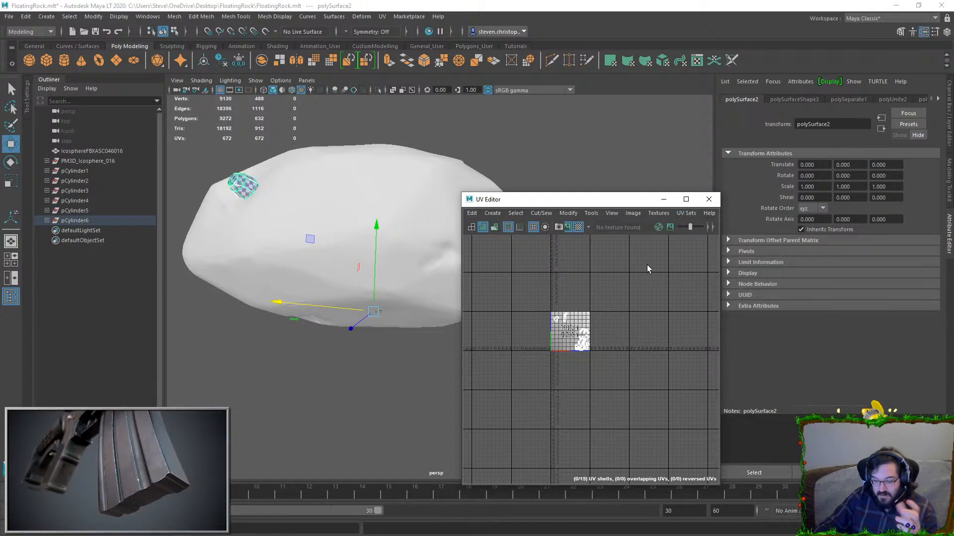
- Undo the UV set switches and selection changes back to the large rock's selection
left_click(410, 209)
key("ctrl+z")
key("ctrl+z")
key("ctrl+z")
key("ctrl+z")
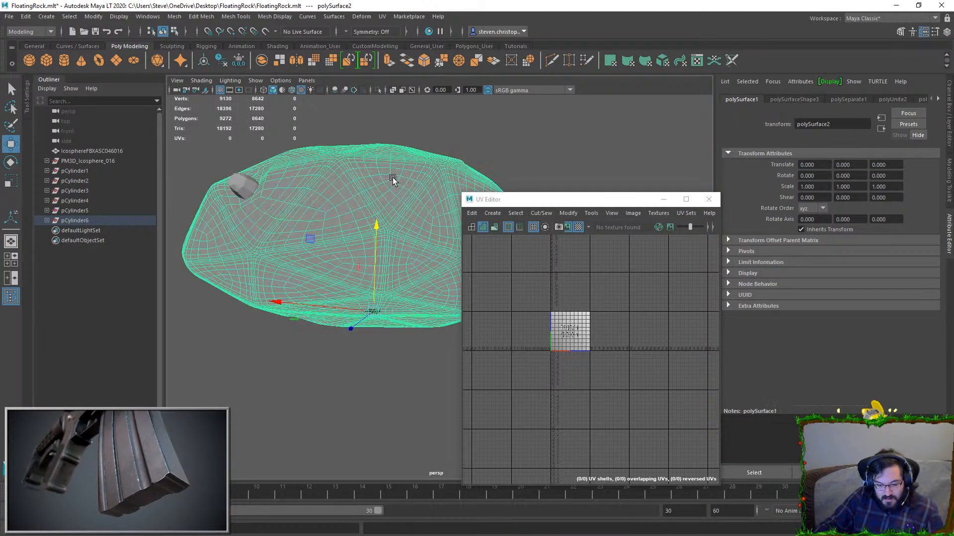
- Make DiffuseUV the current UV set of the large rock mesh and restore the UV Editor to a smaller window
left_click(686, 199)
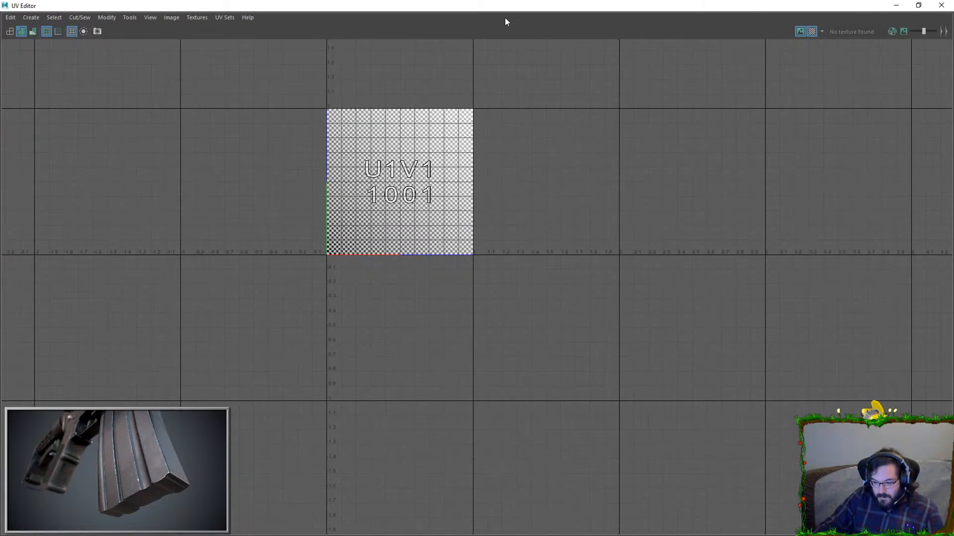
left_click(225, 18)
left_click(234, 127)
left_click_drag(455, 6, 459, 130)
left_click(552, 140)
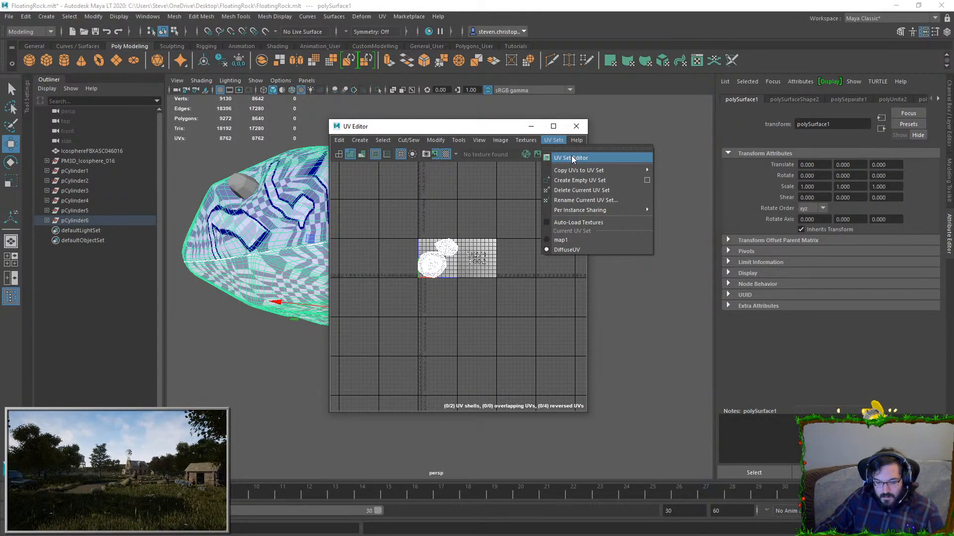
- Select all UVs of the large rock's DiffuseUV set and scale both shells down slightly within the 0–1 UV tile
right_click_drag(446, 247, 508, 255)
scroll(544, 276, "down", 3)
key("r")
scroll(487, 280, "up", 8)
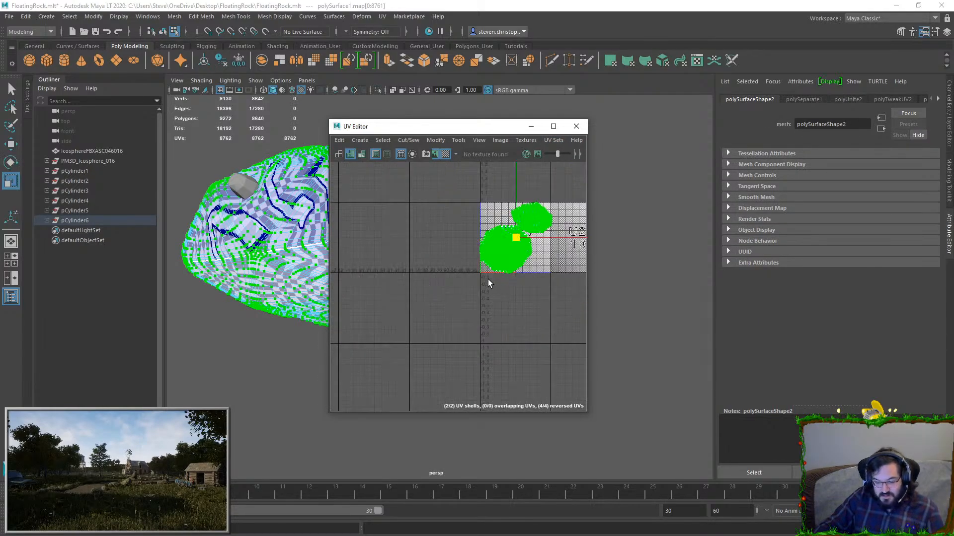
middle_click_drag(557, 212, 480, 274, "alt")
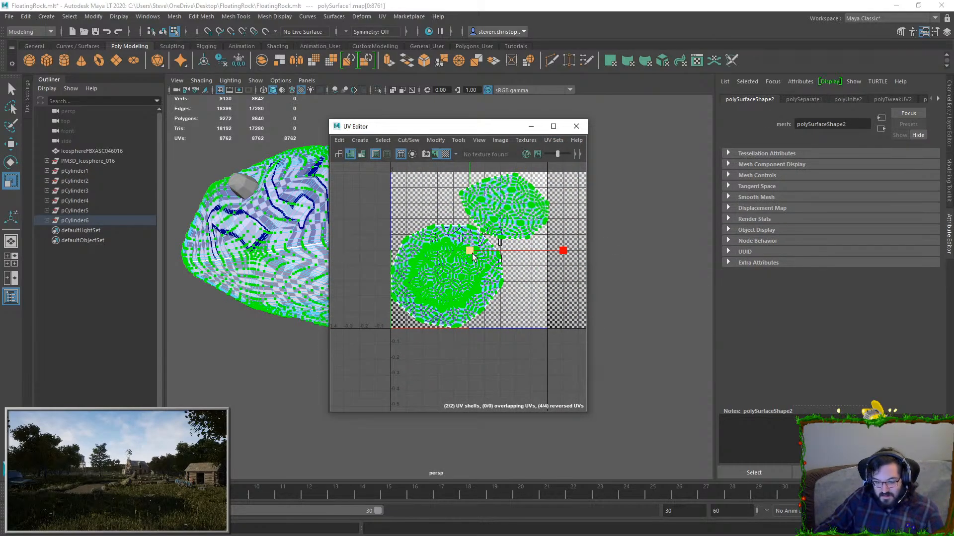
left_click_drag(471, 252, 470, 258)
left_click(543, 309)
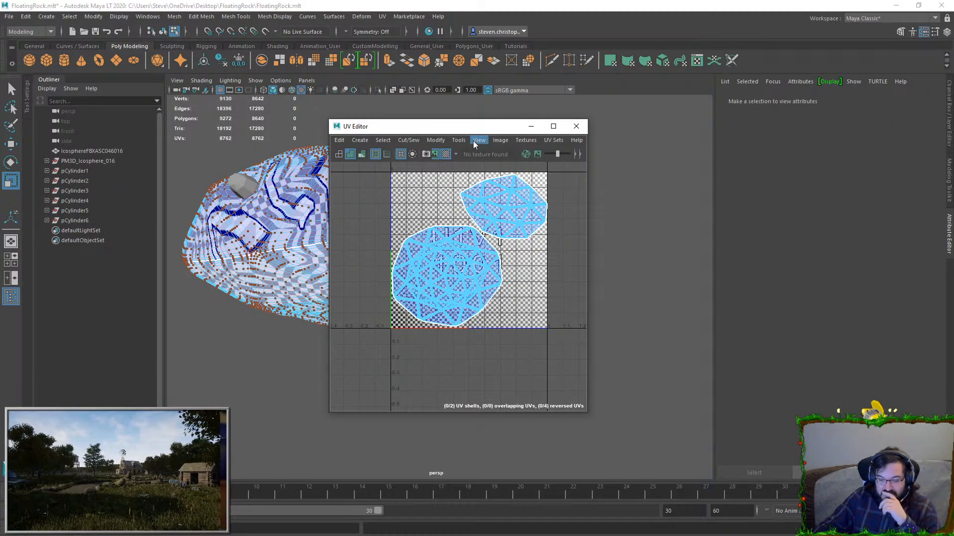
- Open the UV Set Editor for the large rock and make DiffuseUV its current UV set
left_click(378, 17)
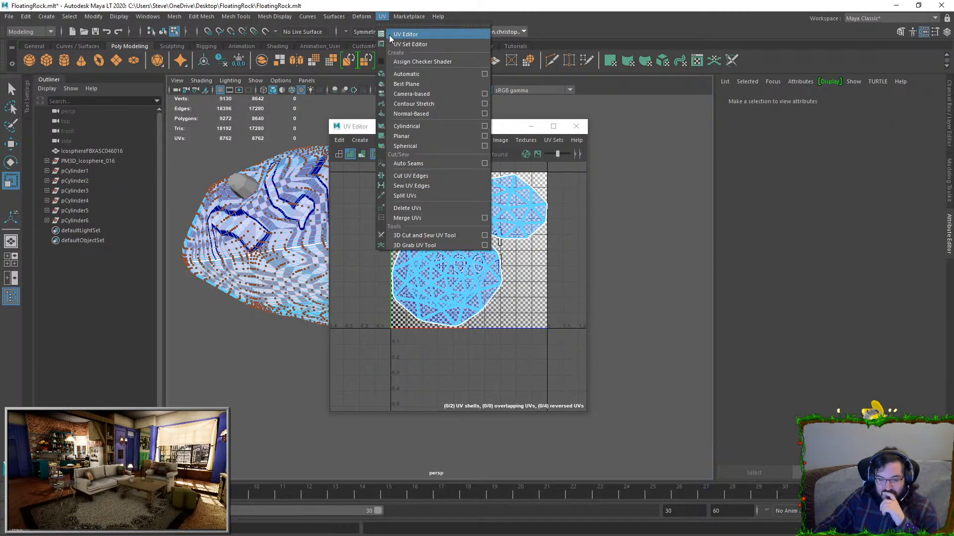
left_click(391, 36)
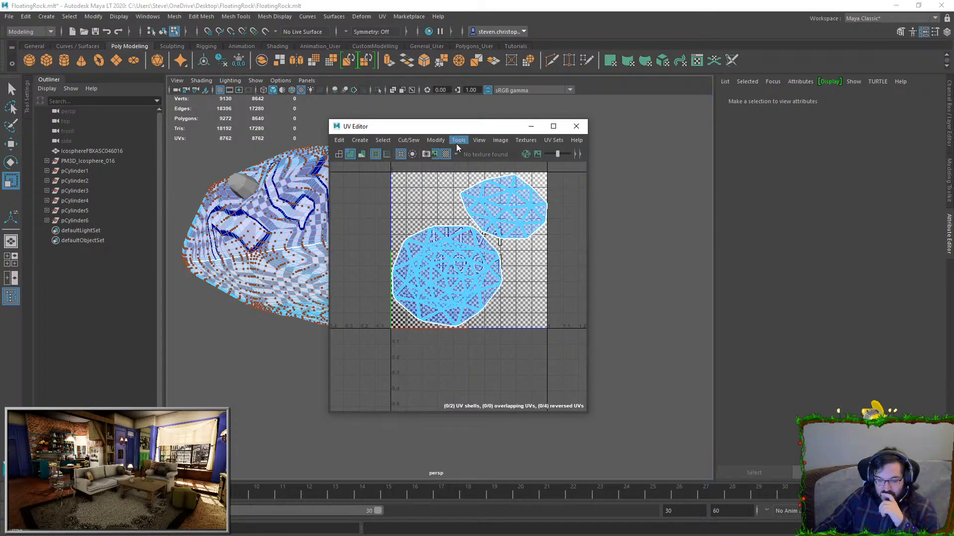
left_click(553, 140)
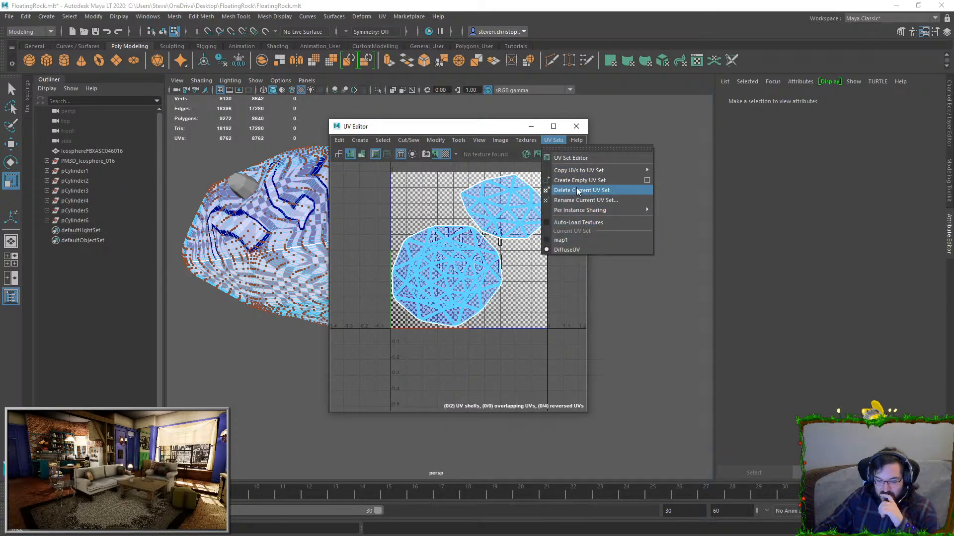
left_click(584, 157)
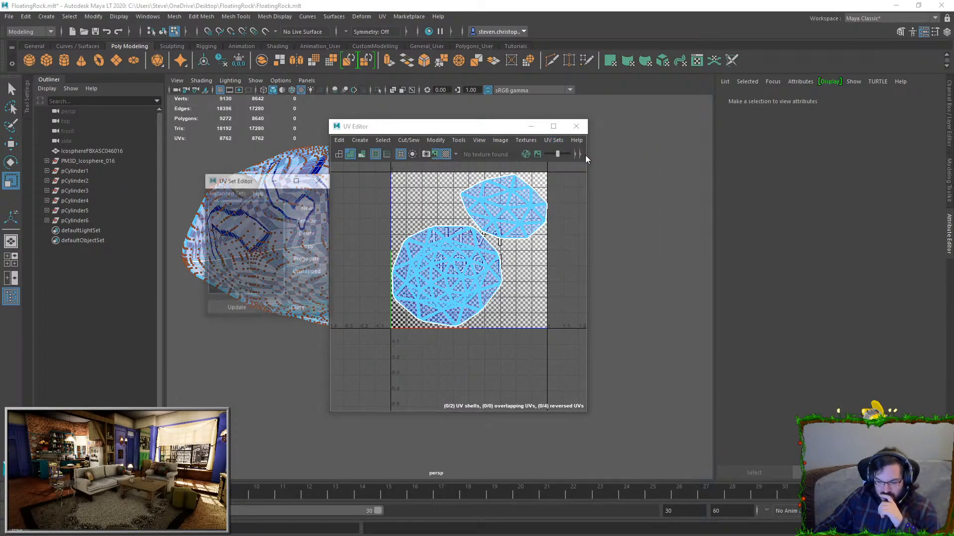
left_click(315, 156)
left_click_drag(225, 204, 272, 228)
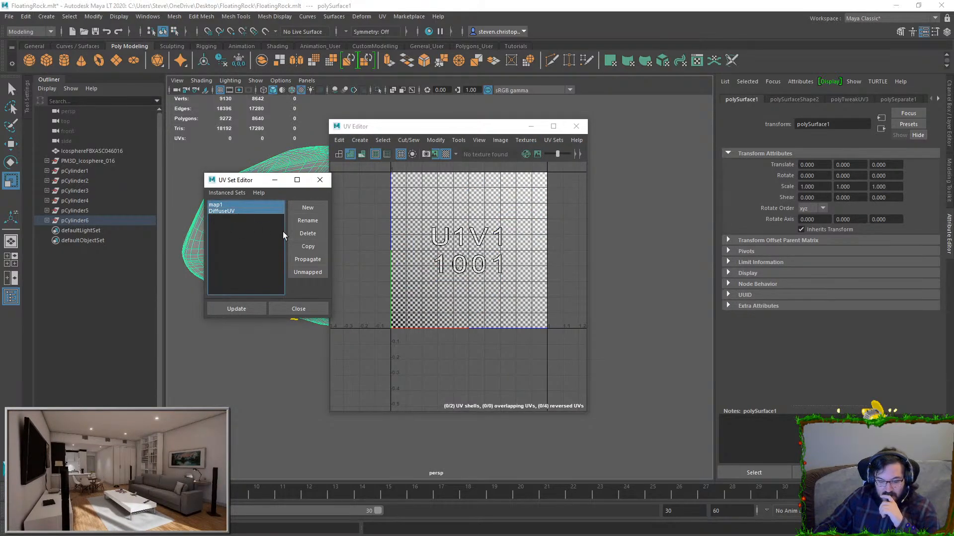
left_click(550, 140)
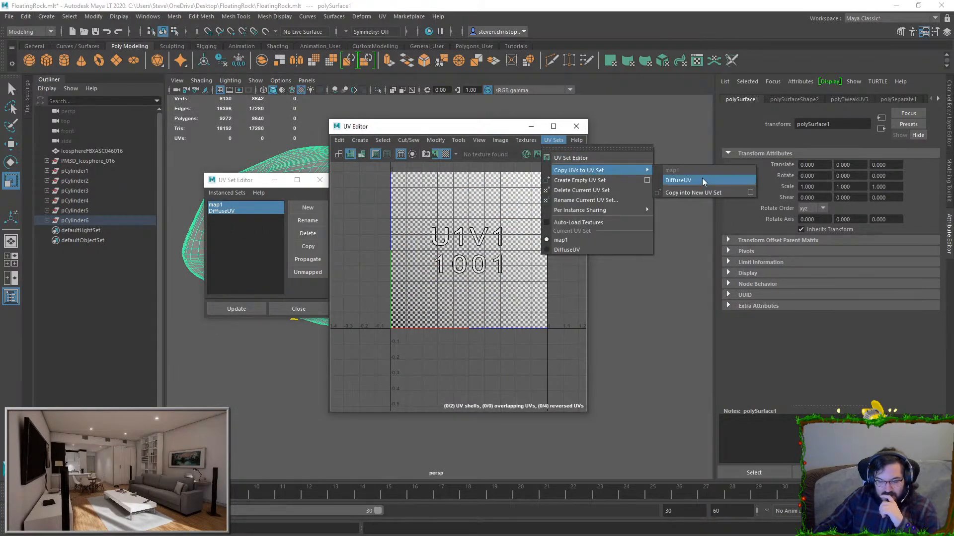
left_click(228, 204)
left_click(235, 210)
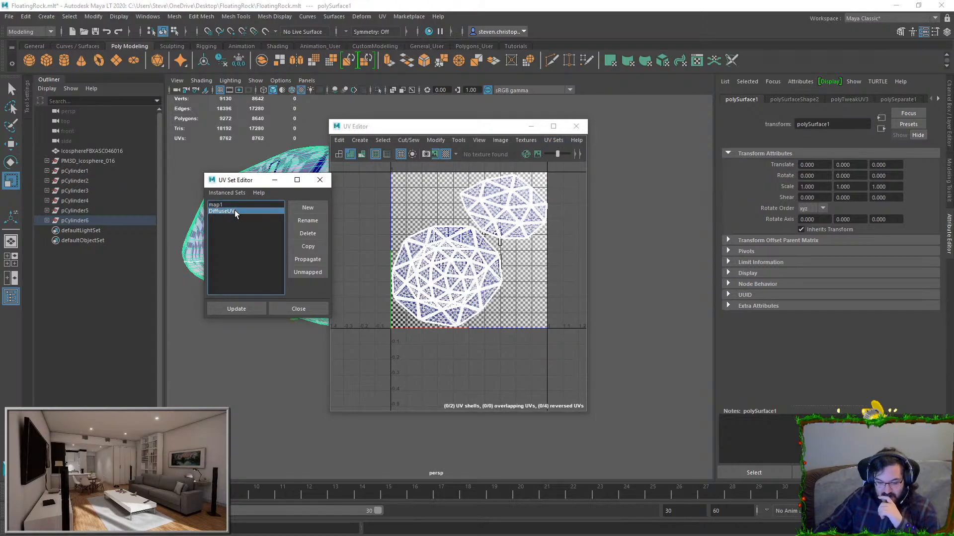
- Copy the large rock's DiffuseUV layout into map1, delete the DiffuseUV set, and close the UV Editor
left_click(526, 141)
mouse_move(547, 141)
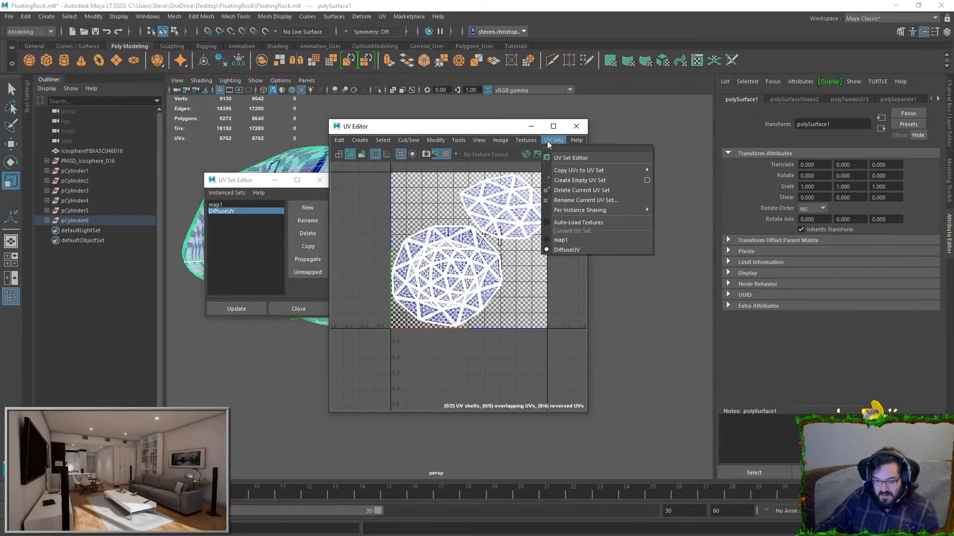
mouse_move(563, 171)
left_click(709, 171)
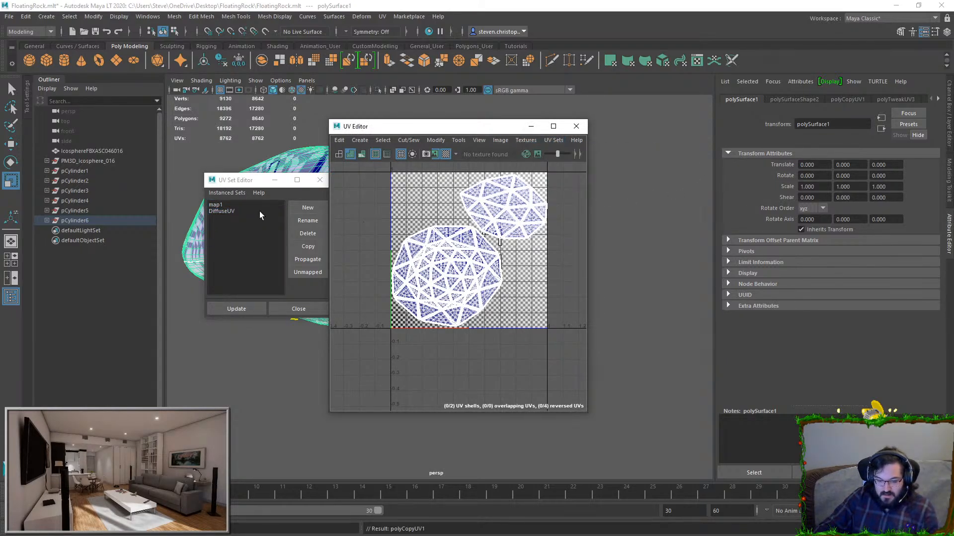
left_click(308, 234)
left_click(576, 126)
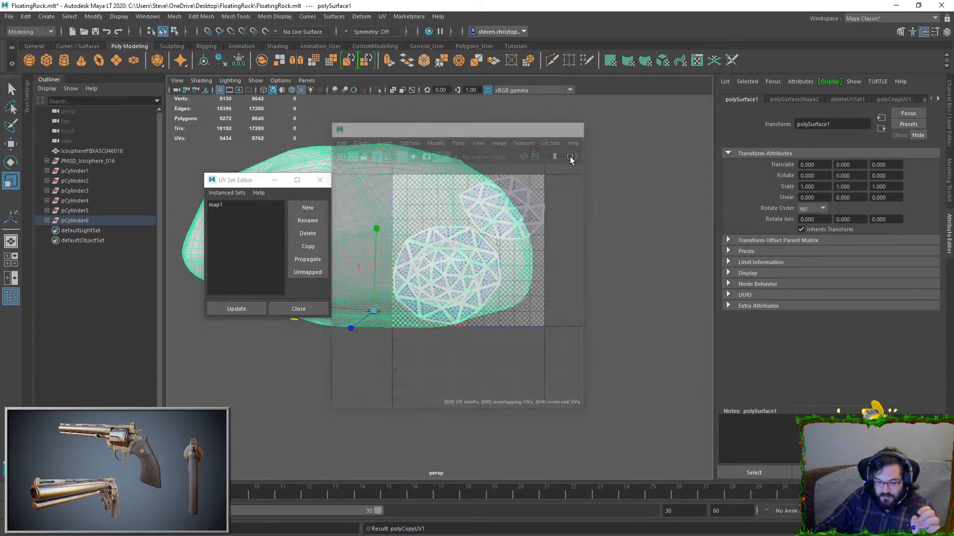
- Select the small protruding pieces together with the large rock and combine them into one mesh
left_click_drag(539, 220, 374, 207, "alt")
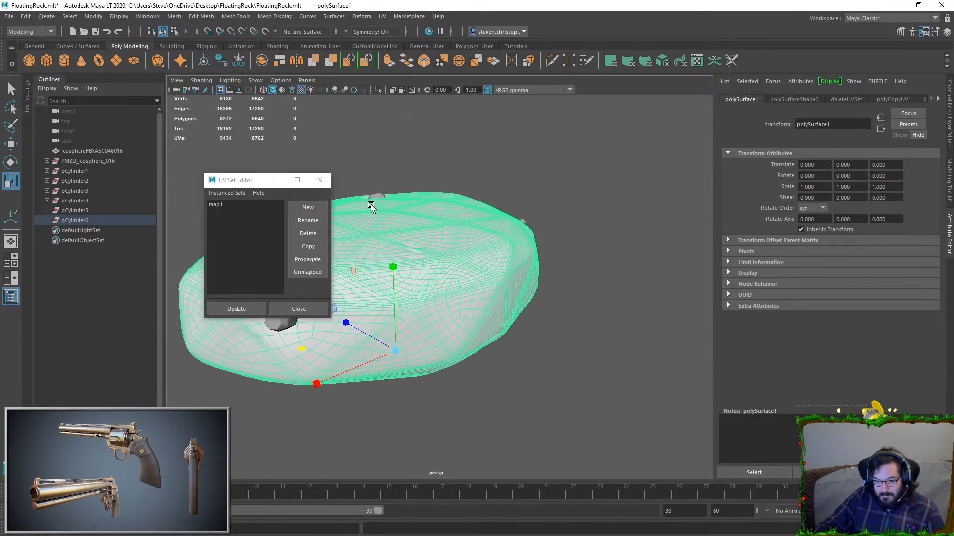
left_click(379, 192)
middle_click_drag(379, 192, 427, 194, "alt")
left_click(426, 193)
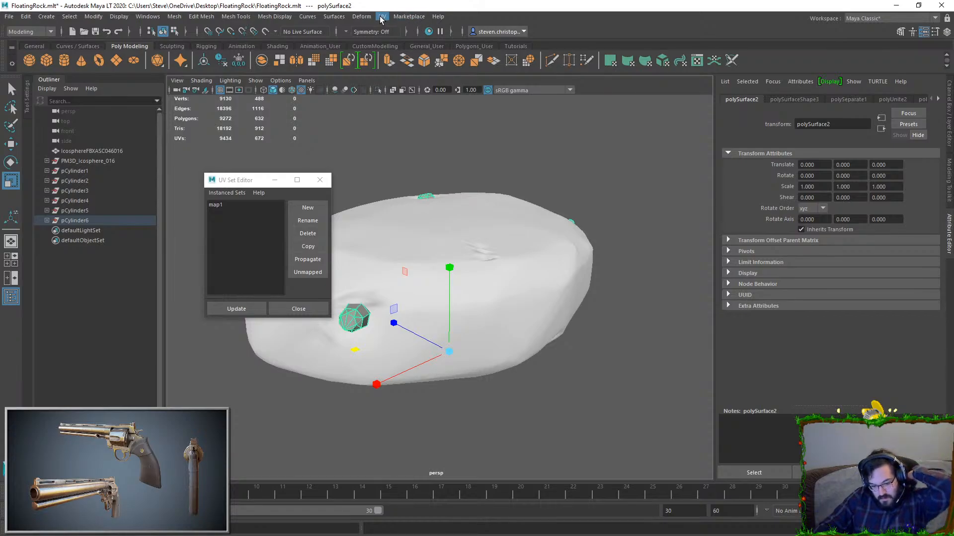
left_click(488, 251)
scroll(486, 250, "down", 2)
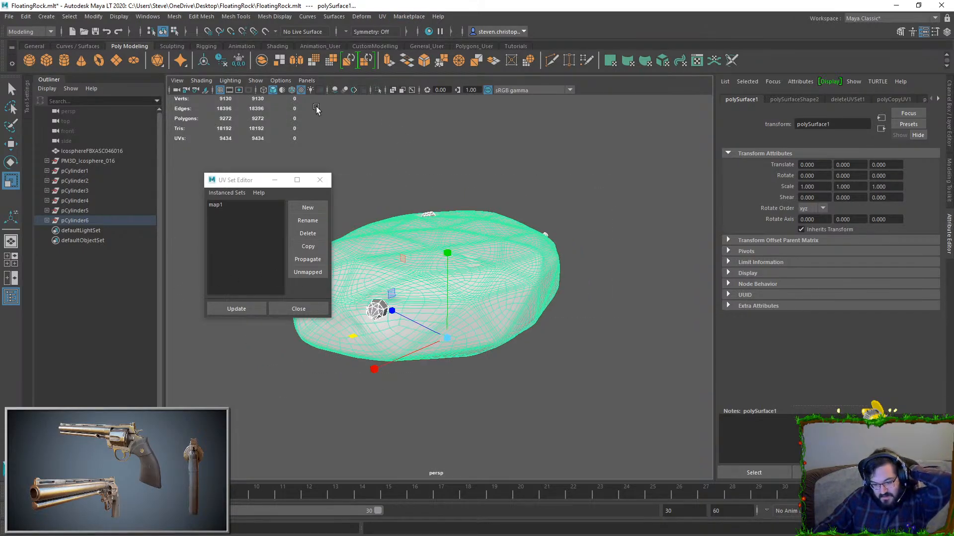
left_click(174, 17)
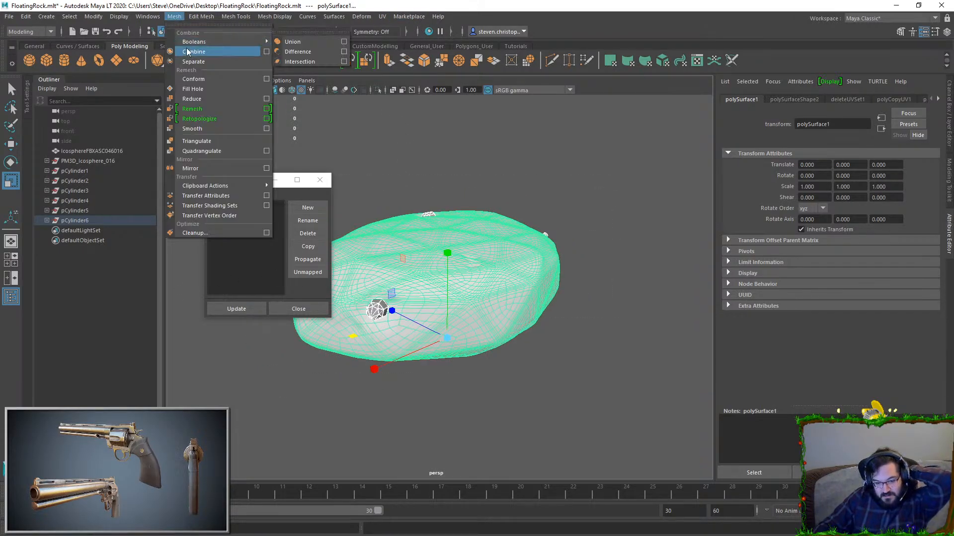
left_click(191, 48)
- Delete the combined mesh's extra UV sets, keeping only map1, and check its layout in the UV Editor
left_click(252, 211)
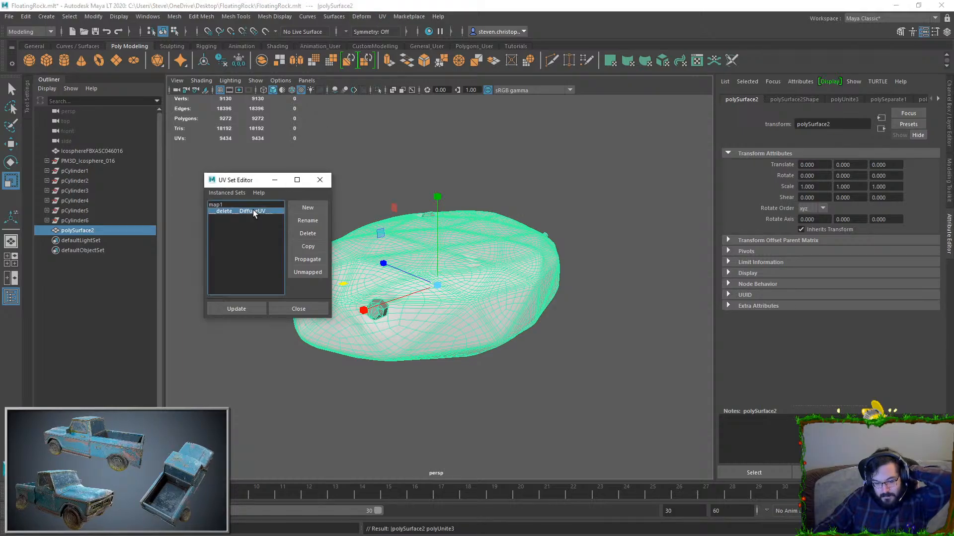
left_click(311, 232)
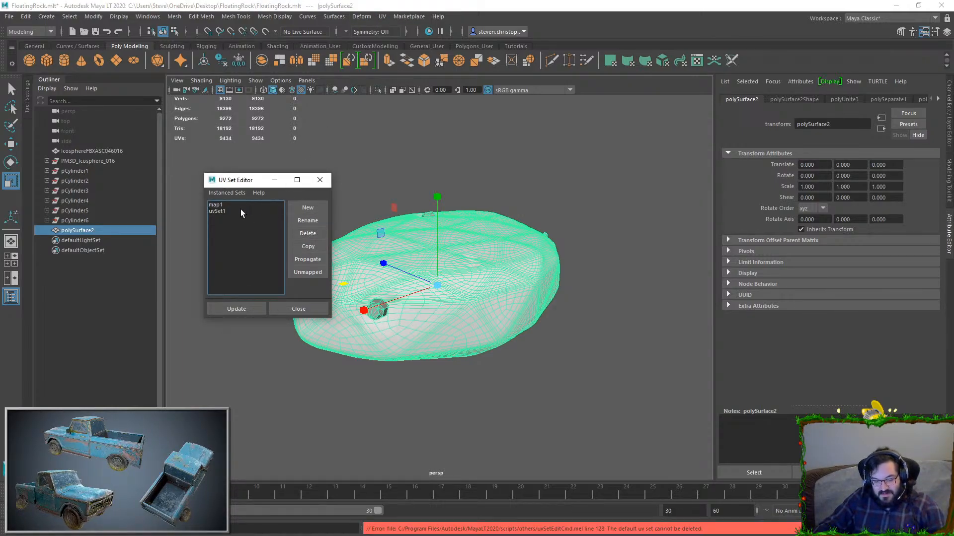
left_click(305, 233)
left_click(382, 16)
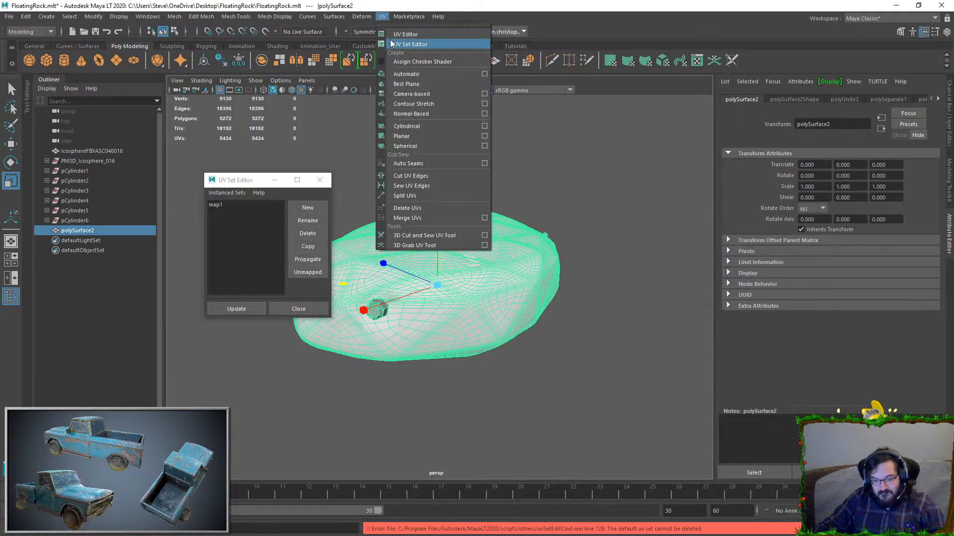
left_click(405, 34)
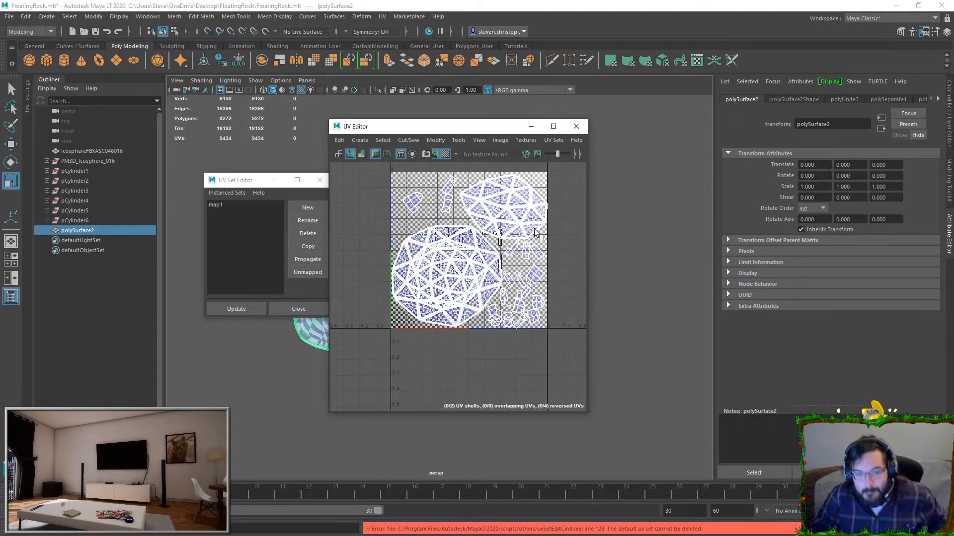
left_click(577, 126)
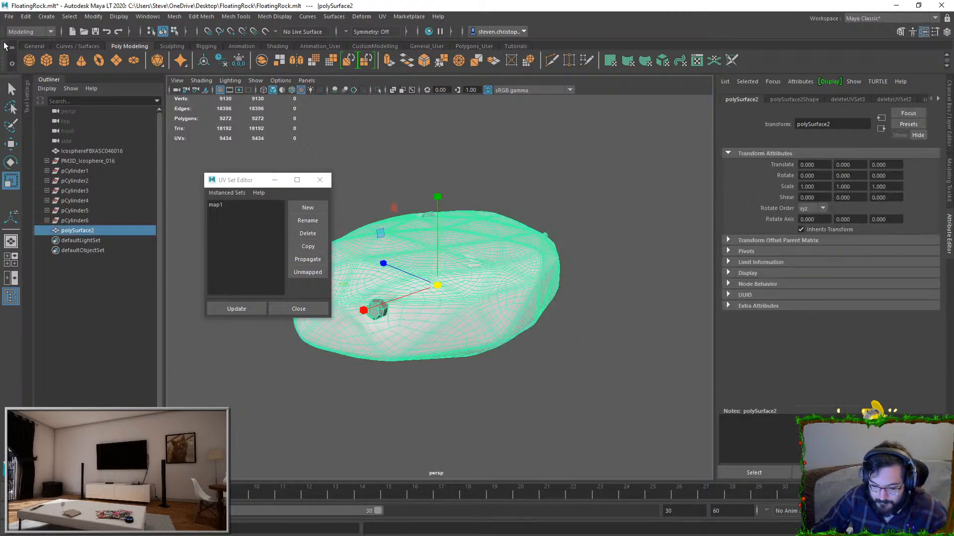
- Export the selected combined rock as SM_FloatingRock_MediumPoly.fbx, overwriting the earlier medium-poly file
left_click(22, 31)
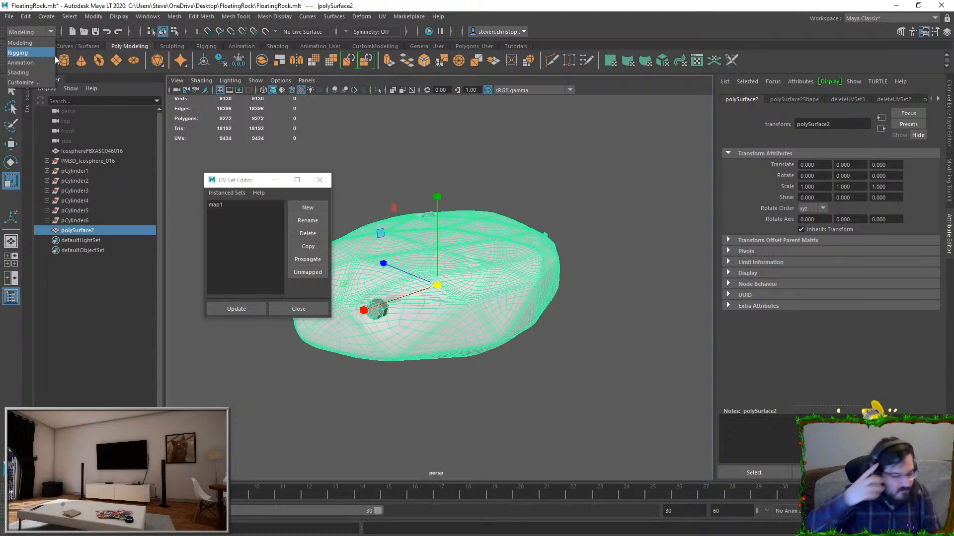
left_click(19, 42)
left_click(10, 17)
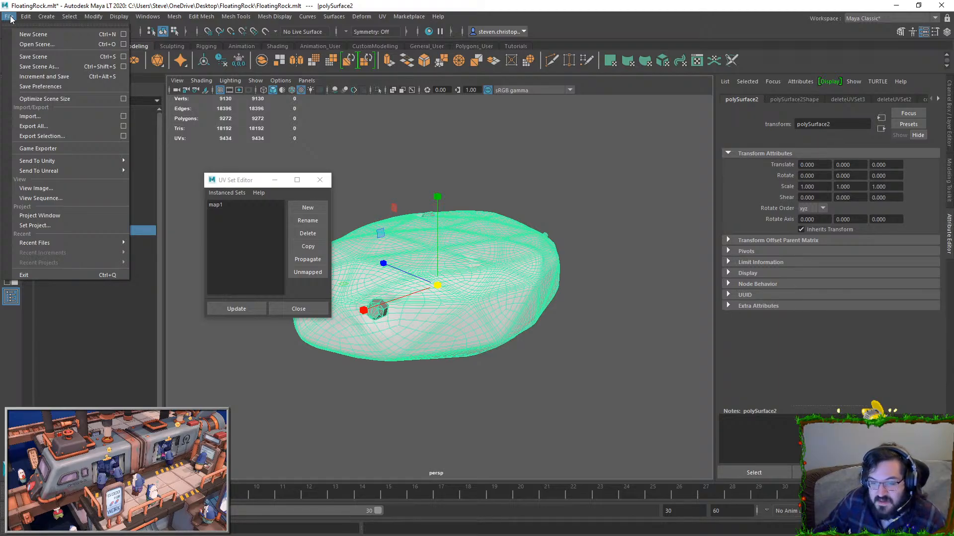
left_click(70, 135)
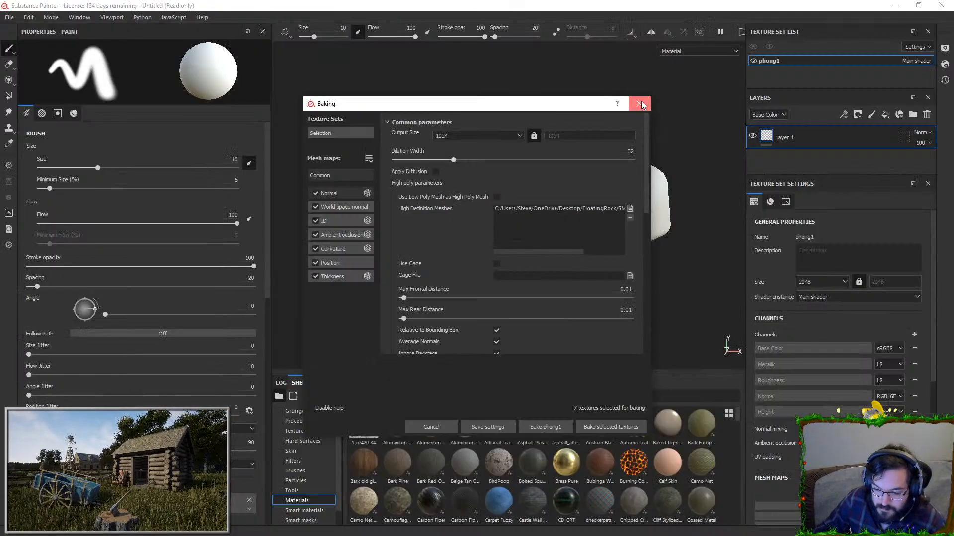
- In Substance Painter, dismiss the baking settings and open the recent project FloatingRock.spp
left_click(639, 103)
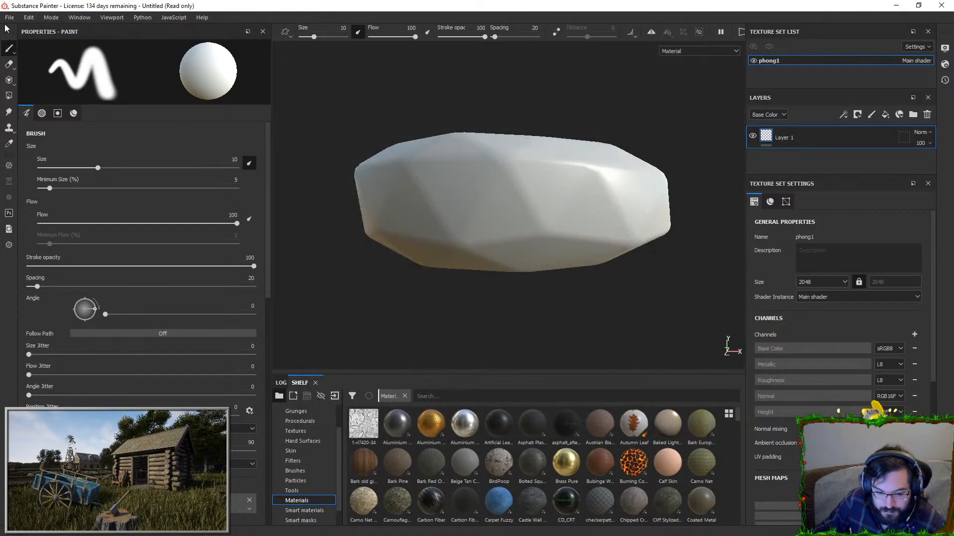
left_click(10, 18)
mouse_move(39, 50)
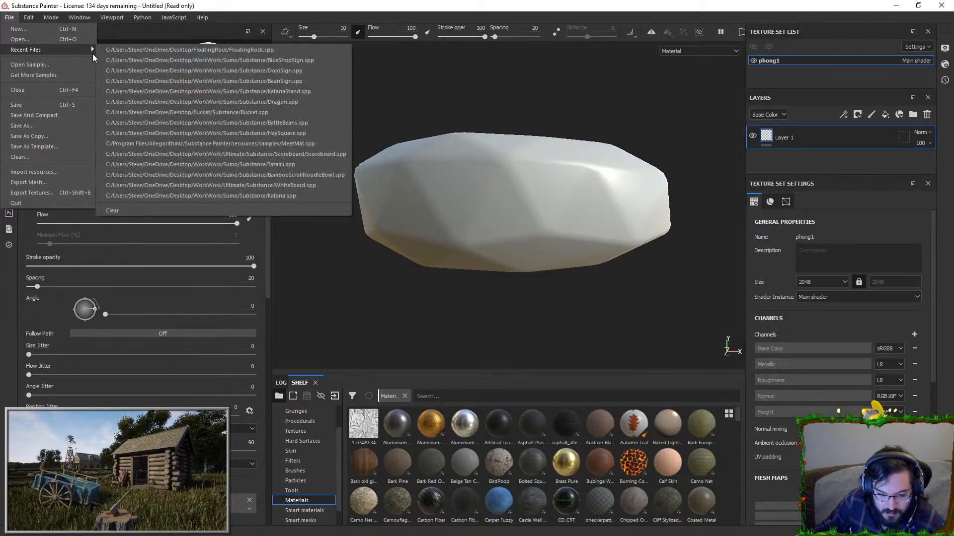
left_click(148, 52)
left_click(447, 288)
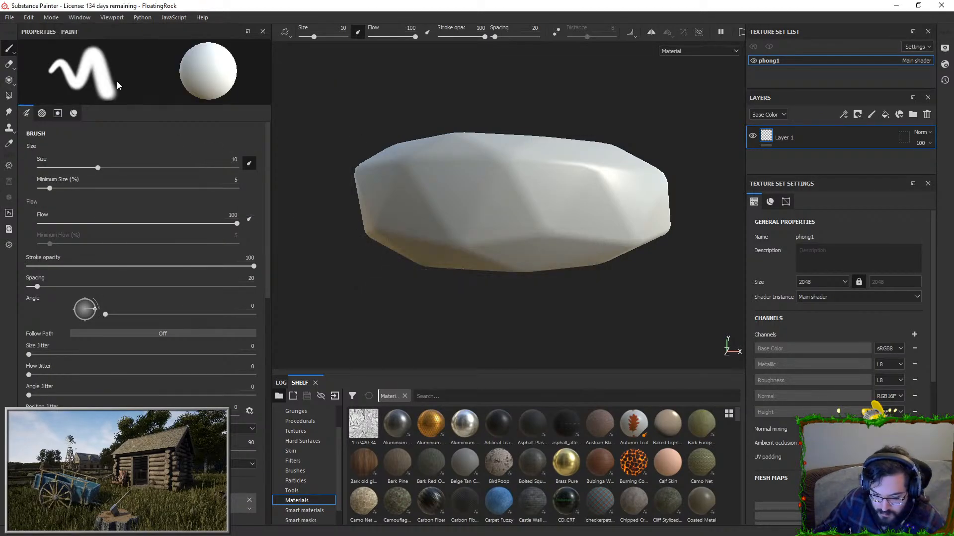
- Replace the project's mesh with SM_FloatingRock_MediumPoly.fbx in the project configuration
left_click(559, 191)
double_click(513, 263)
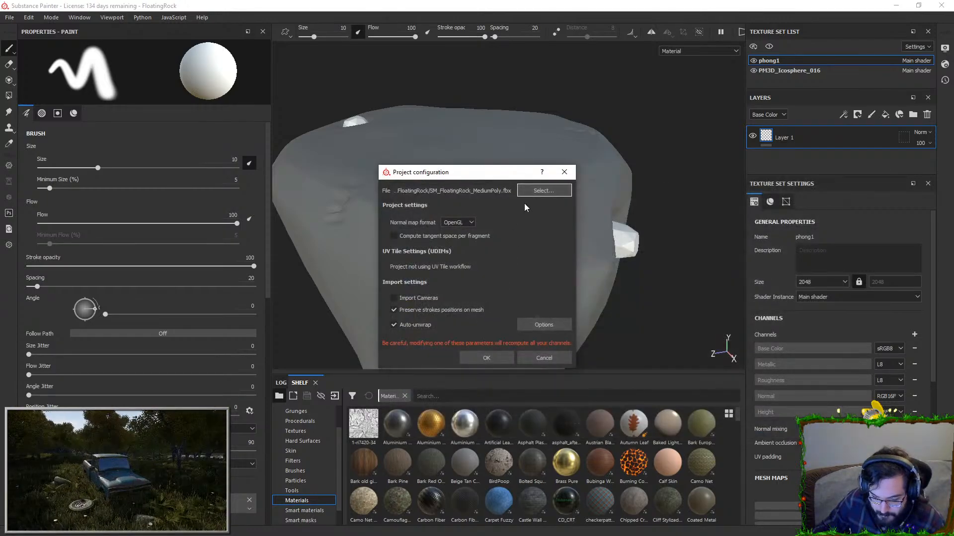
left_click(486, 358)
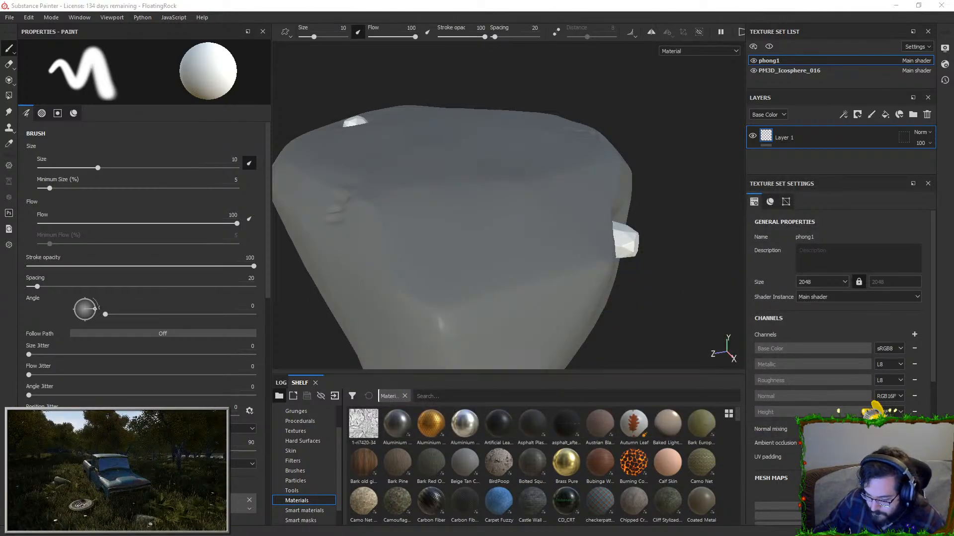
- Bake all mesh maps for the PM3D_Icosphere_016 texture set from the high-definition mesh
key("ctrl+shift+b")
left_click(640, 103)
left_click(788, 70)
key("ctrl+shift+b")
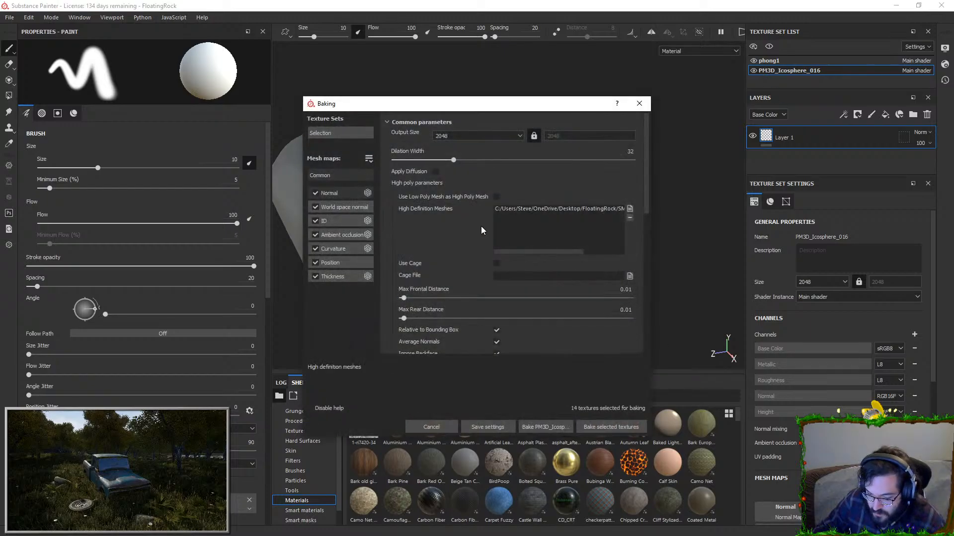
left_click(552, 428)
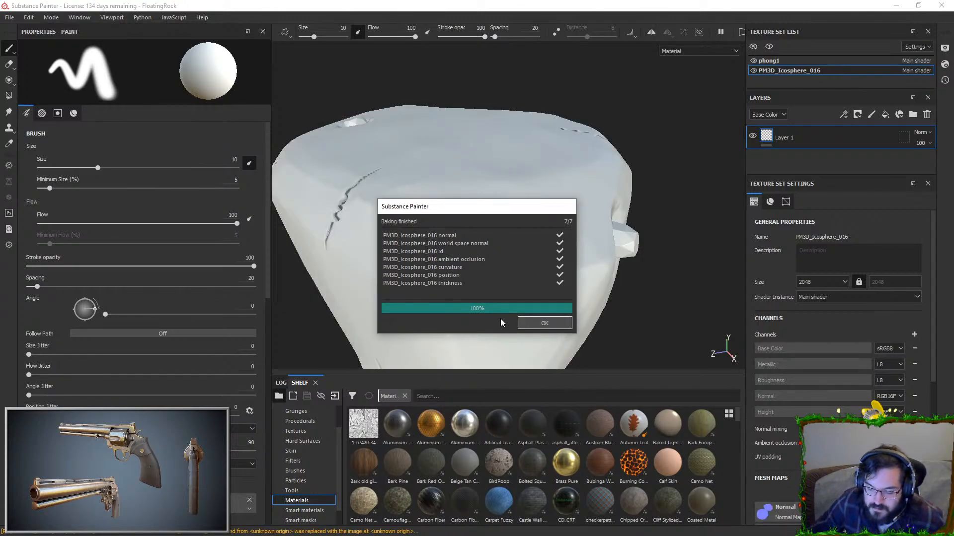
left_click(534, 323)
- Examine the baked cracks and protruding pieces from several sides of the rock, and switch back to Maya LT
left_click_drag(469, 289, 636, 238, "alt")
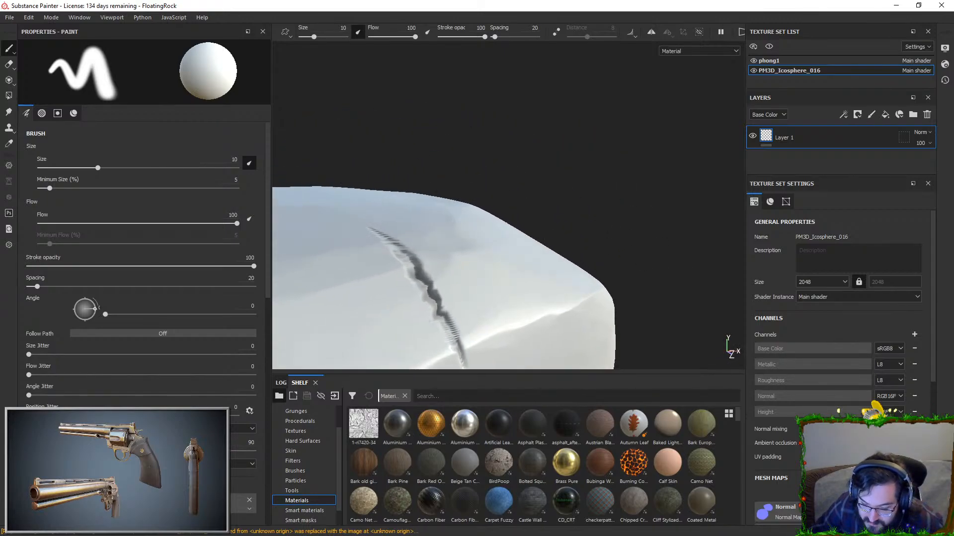
right_click_drag(547, 180, 543, 264, "alt")
left_click_drag(543, 263, 567, 196, "alt")
middle_click_drag(485, 240, 589, 184, "alt")
left_click_drag(590, 183, 485, 174, "alt")
scroll(485, 175, "up", 2)
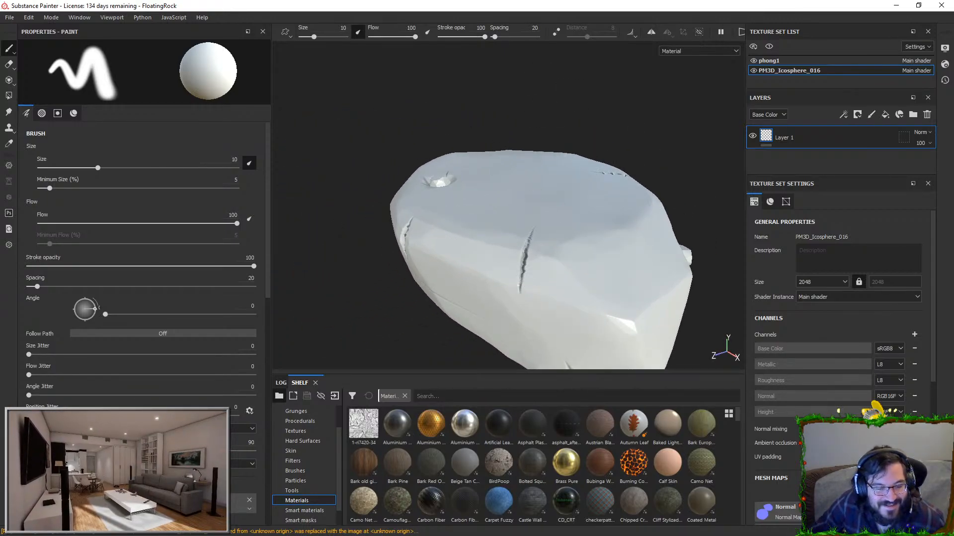
key("alt+Tab")
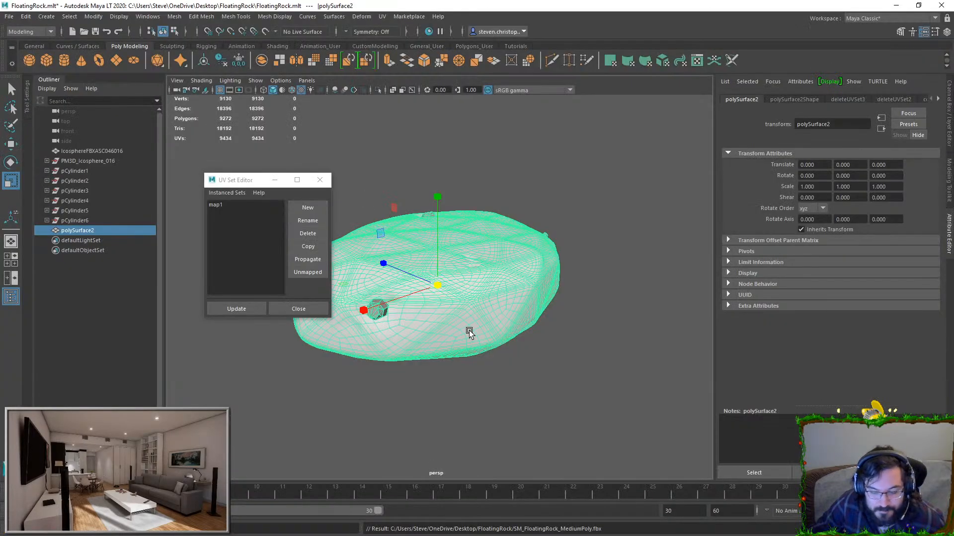
- Unfold the two large rock UV shells of polySurface2, close the UV Editor, and return to object selection
left_click(383, 16)
left_click(391, 34)
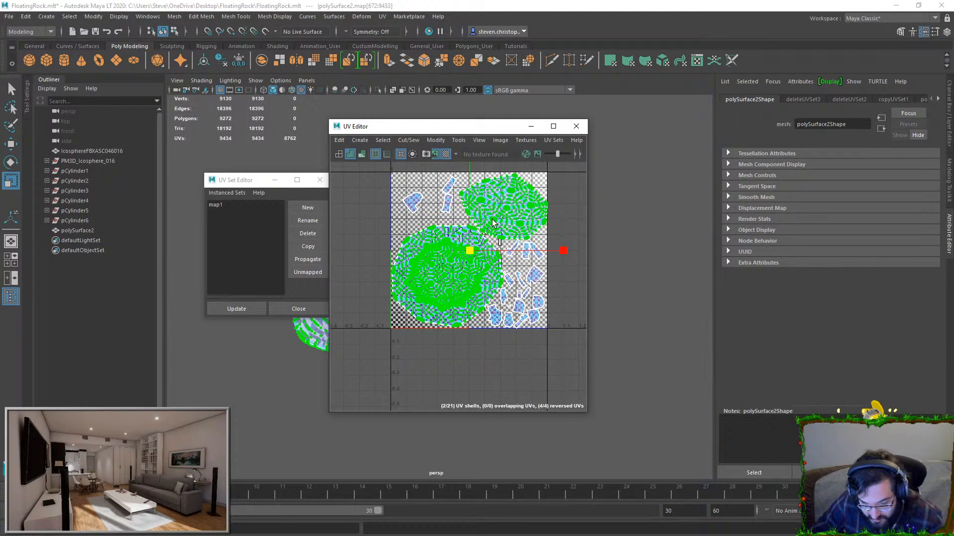
scroll(515, 258, "up", 5)
key("ctrl+z")
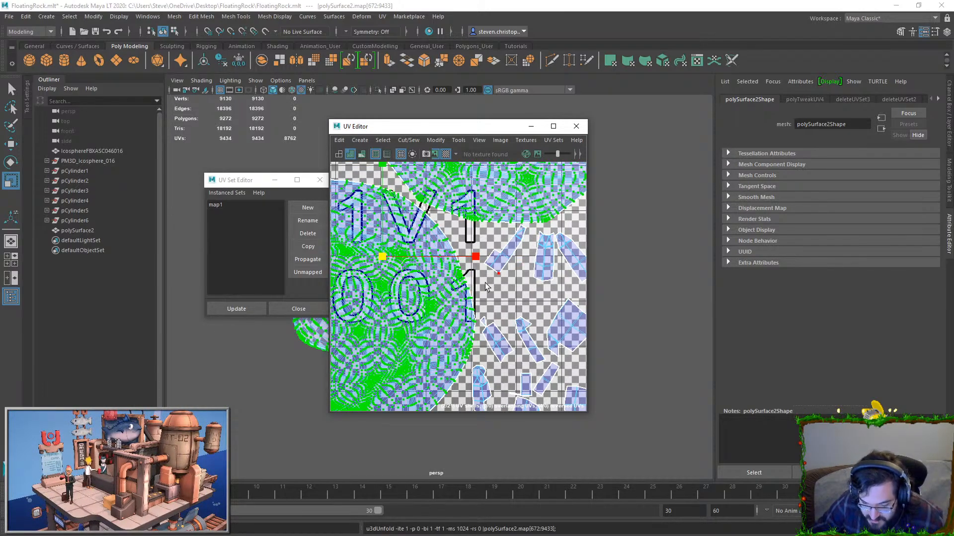
scroll(412, 298, "down", 4)
left_click(576, 126)
key("F8")
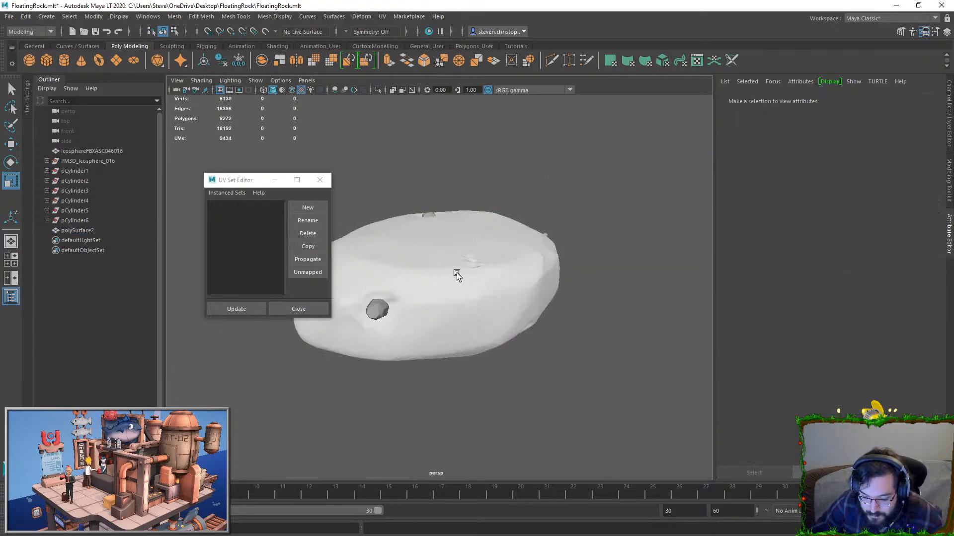
- Select the whole rock mesh and export it over SM_FloatingRock_MediumPoly.fbx
left_click(474, 260)
key("f")
right_click_drag(503, 259, 555, 232, "alt")
left_click(555, 232)
left_click(516, 288)
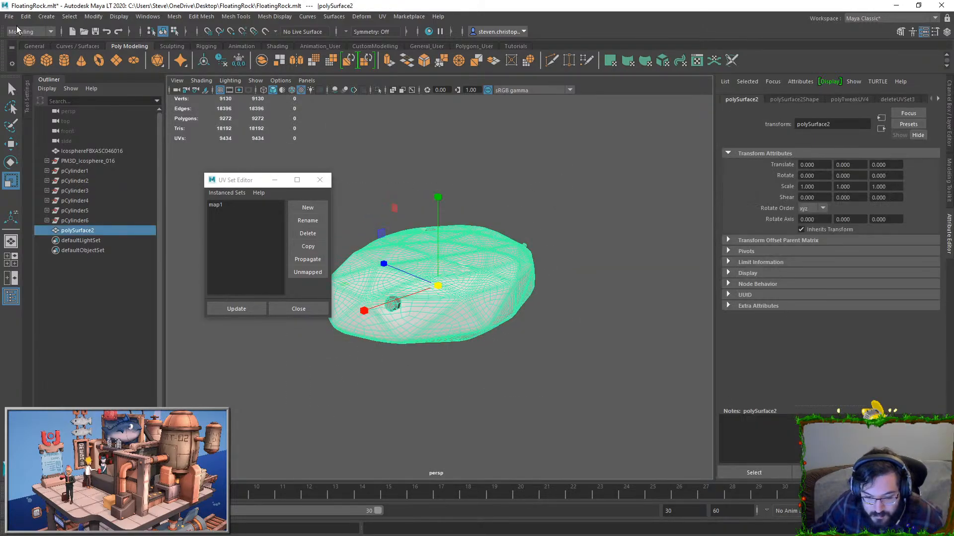
left_click(8, 17)
key("Escape")
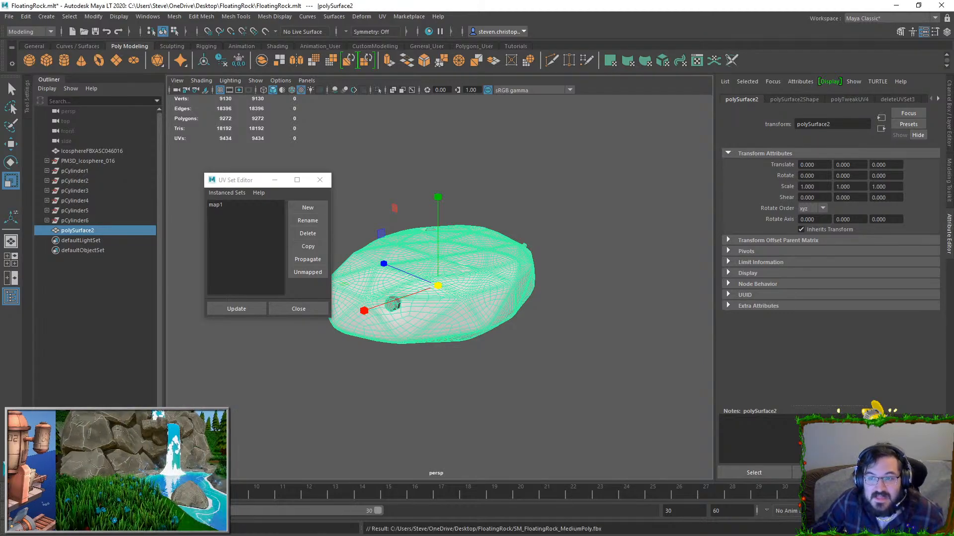
- Switch to Substance Painter and reload the updated SM_FloatingRock_MediumPoly.fbx as the project's mesh
key("alt+Tab")
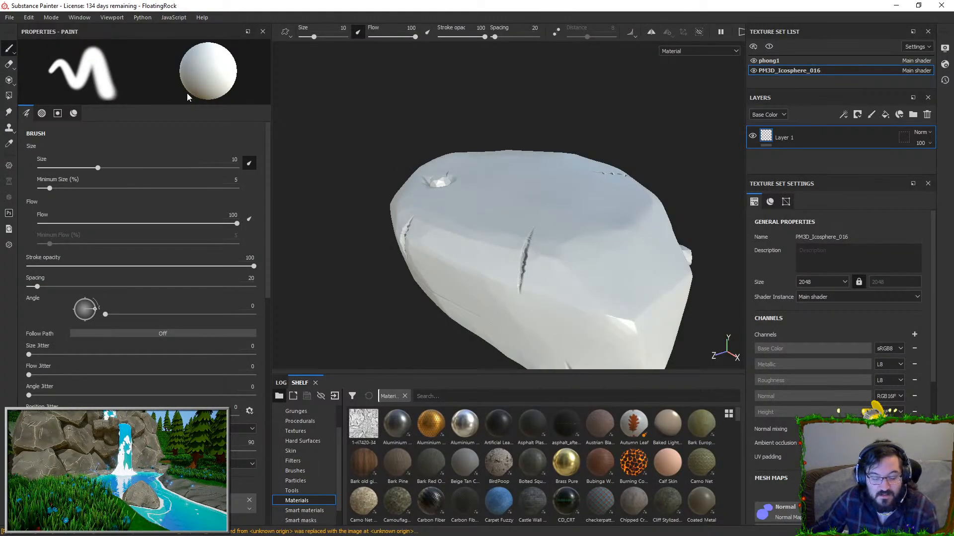
left_click(29, 17)
left_click(50, 55)
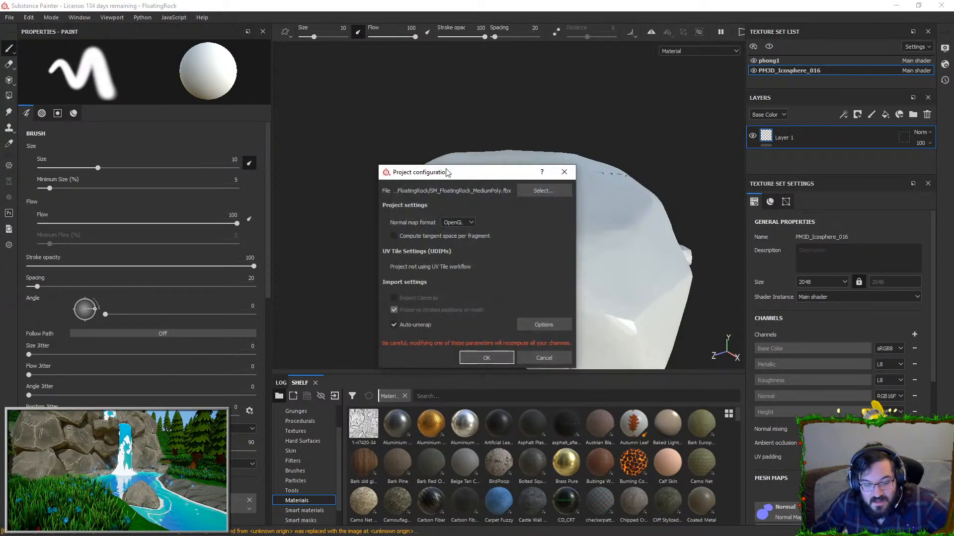
left_click(537, 191)
double_click(543, 253)
left_click(486, 357)
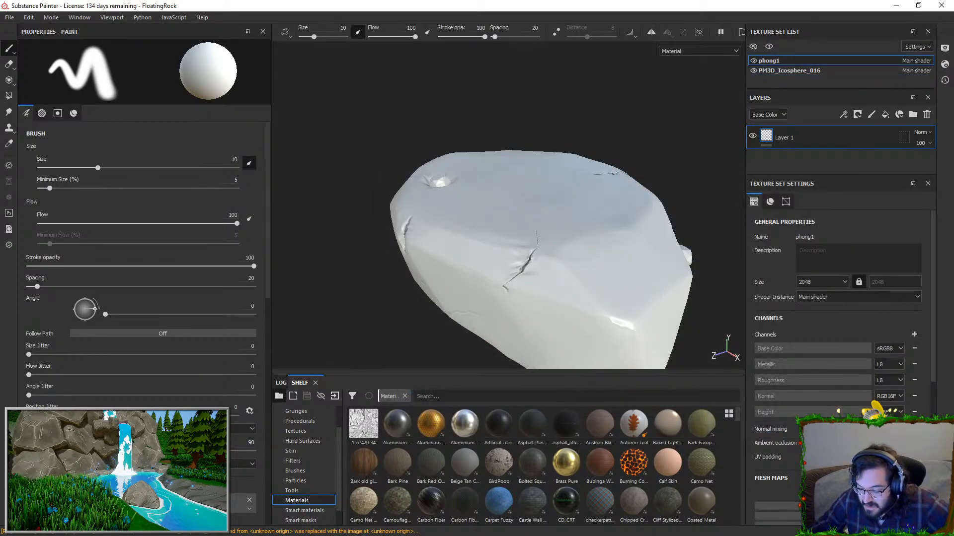
- Bake all mesh maps again for the PM3D_Icosphere_016 texture set from the high-definition mesh
left_click(839, 506)
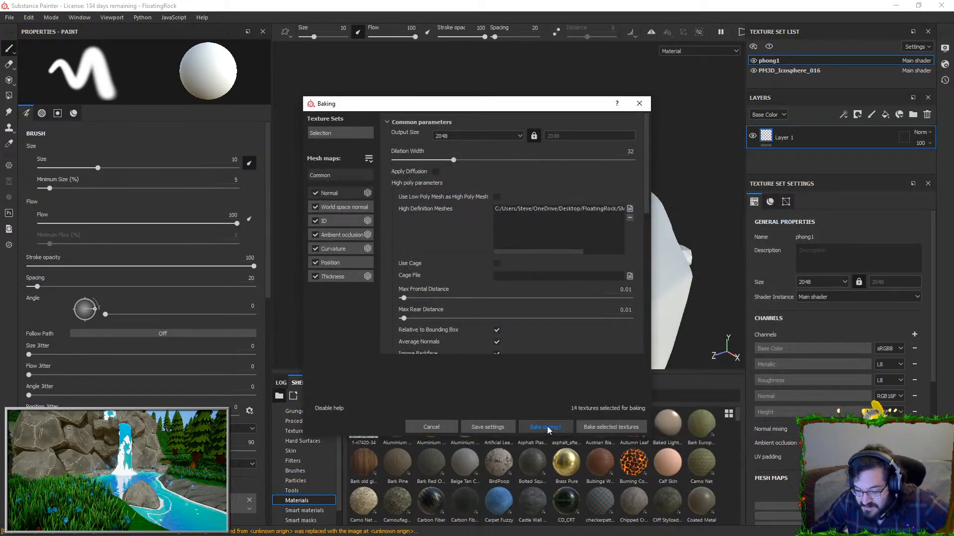
left_click(641, 103)
left_click(789, 70)
left_click(839, 506)
left_click(546, 426)
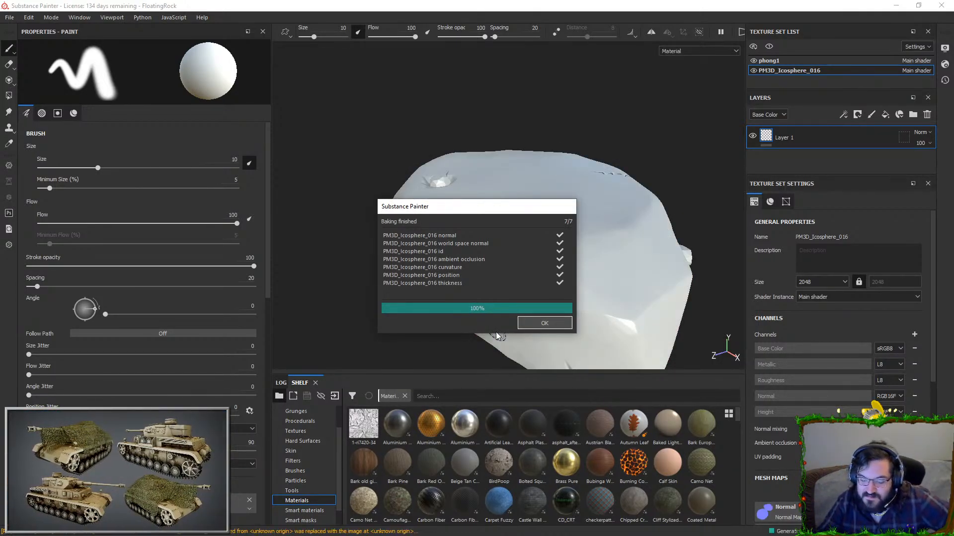
left_click(557, 324)
- Examine the rebaked cracks along the rock's edges up close from several sides
mouse_move(517, 219)
left_mouse_down("alt")
mouse_move(546, 221)
mouse_move(526, 233)
left_mouse_up("alt")
scroll(534, 291, "up", 5)
left_click_drag(535, 290, 420, 302, "alt")
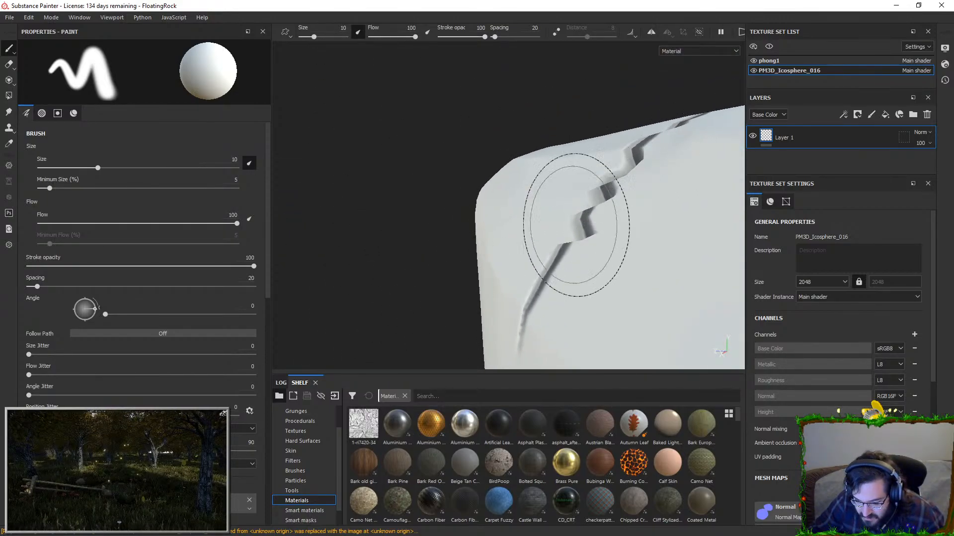
mouse_move(576, 224)
left_mouse_down("alt")
mouse_move(536, 246)
mouse_move(609, 298)
mouse_move(677, 290)
mouse_move(649, 271)
mouse_move(642, 250)
mouse_move(590, 263)
left_mouse_up("alt")
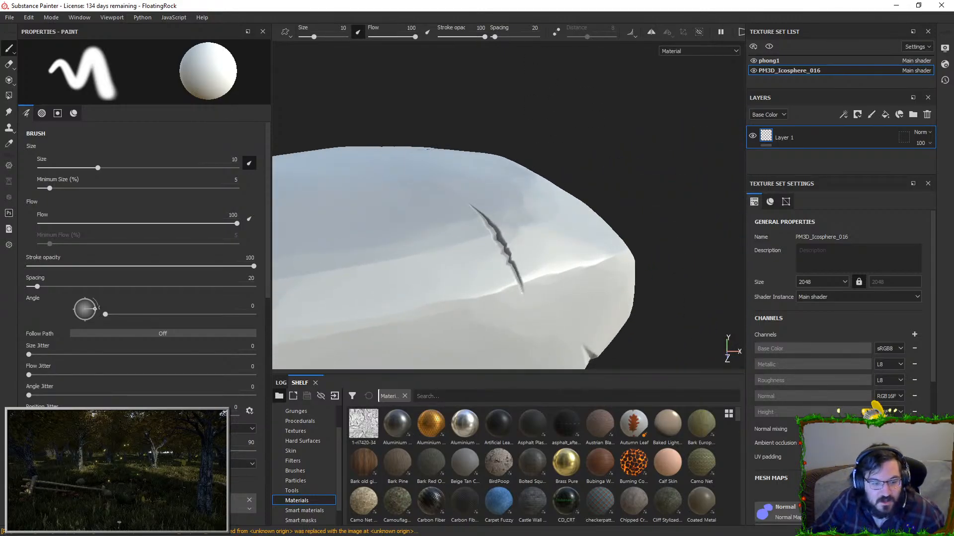
- Switch back to Maya LT, close the UV Set Editor, and separate polySurface2 into its individual pieces
key("alt+Tab")
left_click(537, 207)
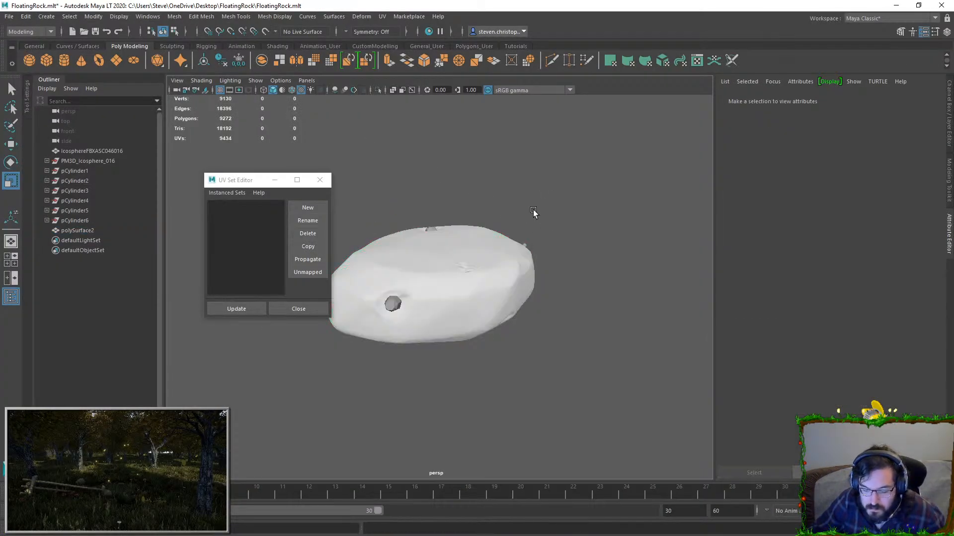
left_click(464, 255)
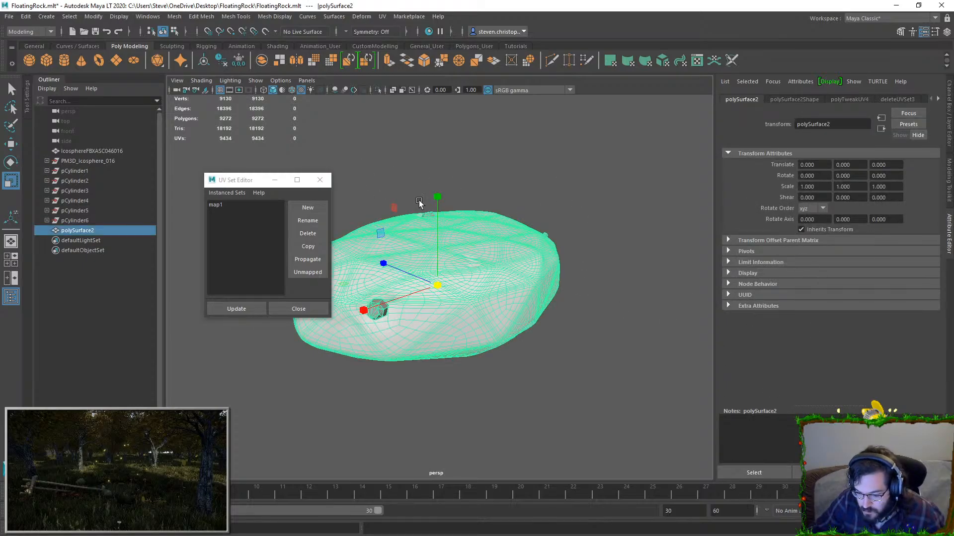
left_click(320, 180)
right_click_drag(499, 280, 490, 301)
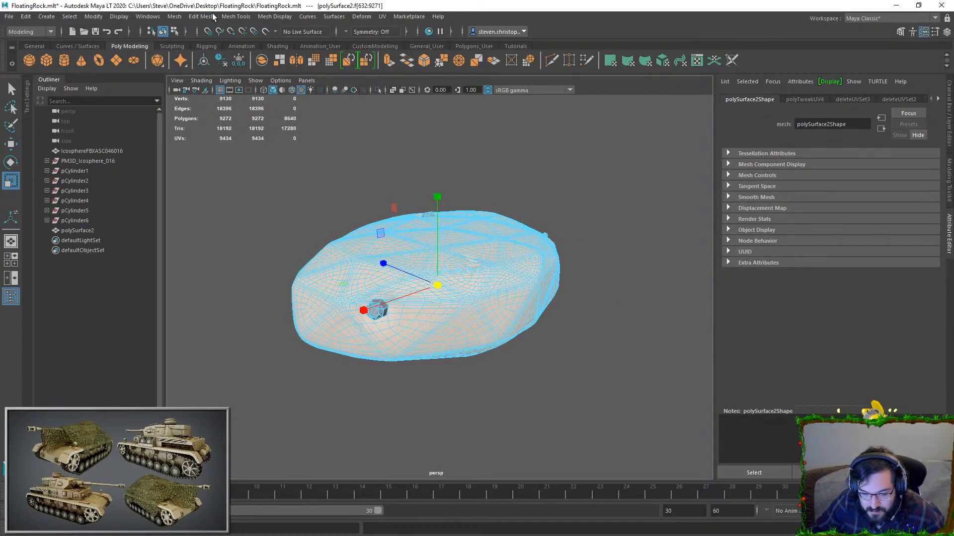
left_click(178, 18)
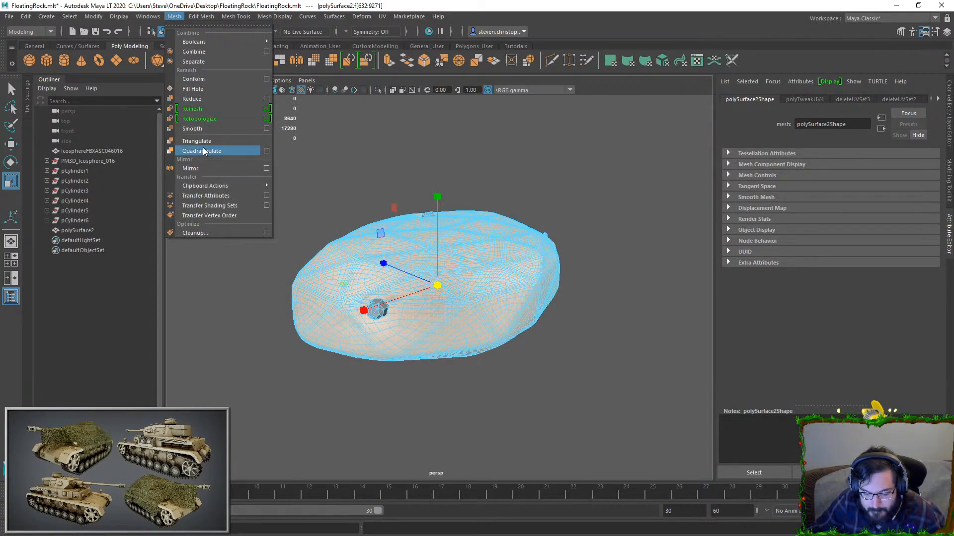
left_click(217, 61)
key("Left")
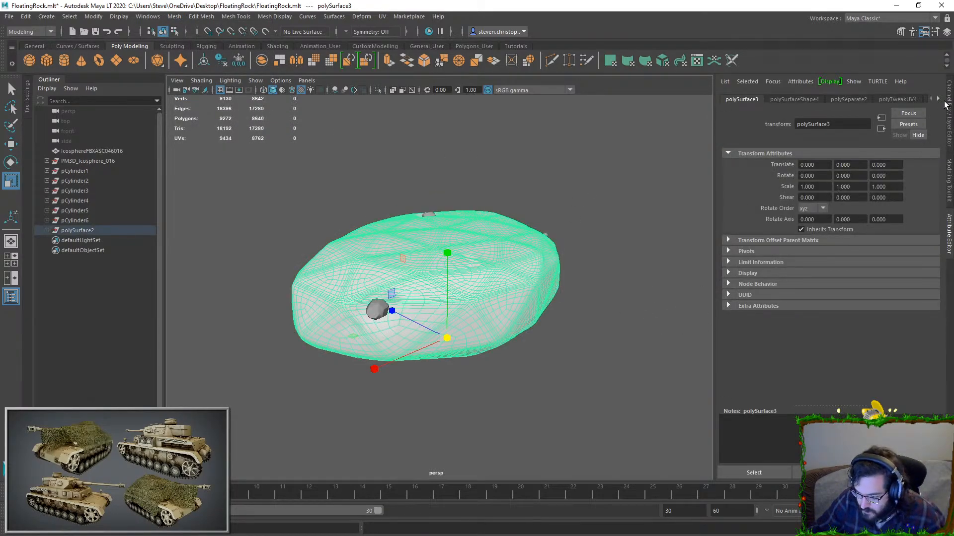
- Put the separated rock body on a new display layer and hide that layer
left_click(943, 117)
left_click(934, 391)
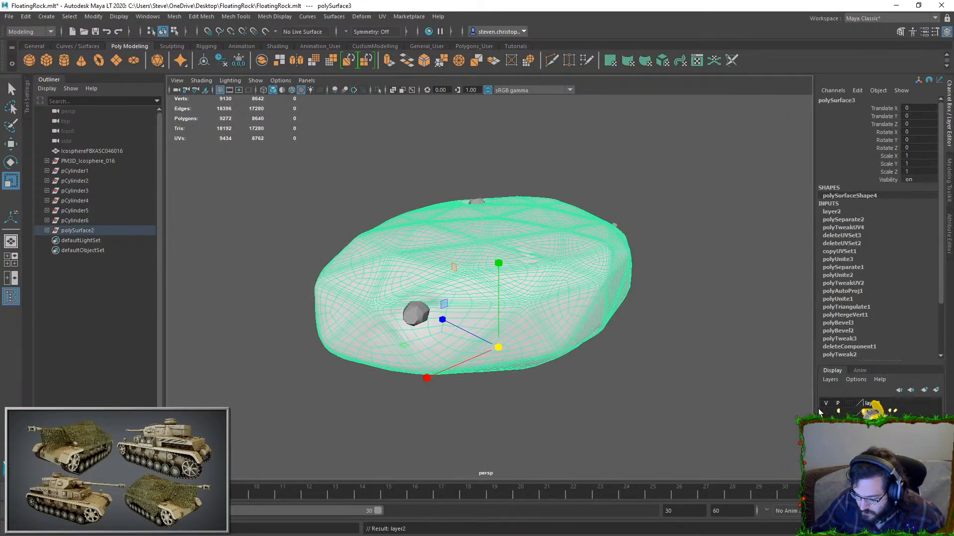
left_click(825, 403)
- Show the low-poly IcosphereFBXASC046016 rock, move it to another new display layer, and hide that layer
left_click(826, 412)
left_click(680, 318)
left_click_drag(502, 293, 602, 249, "alt")
left_click(527, 284)
left_click(694, 237)
left_click(541, 261)
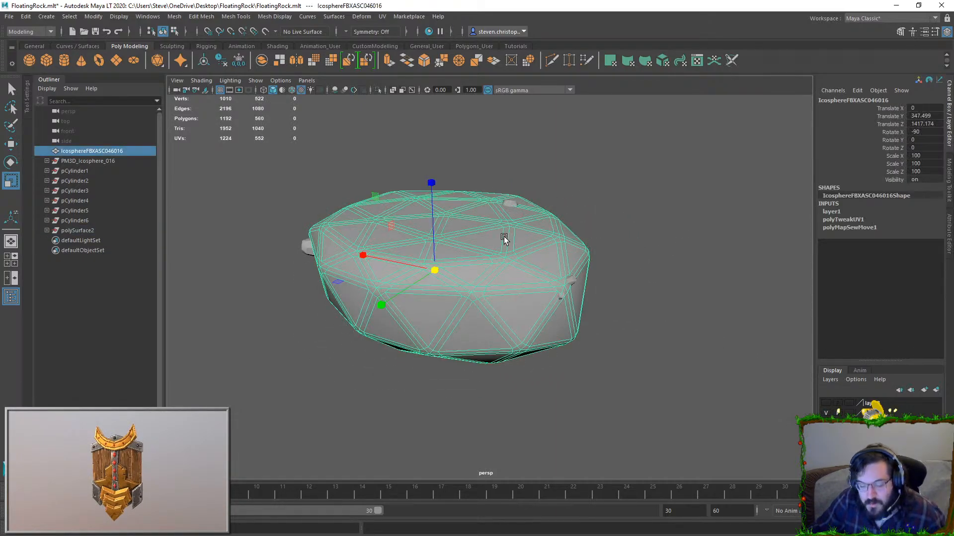
left_click(935, 391)
left_click(827, 404)
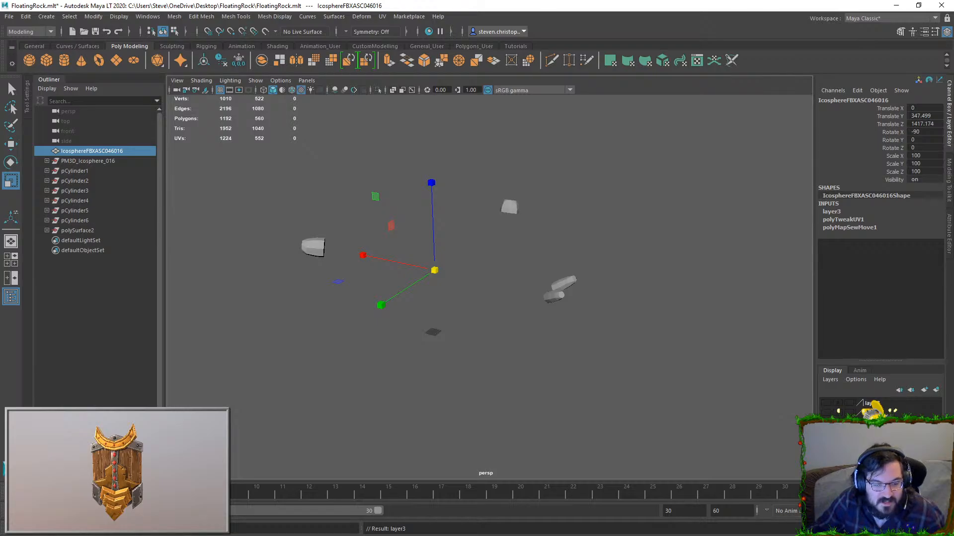
- Switch to ZBrush and export the rock mesh at subdivision level 1
key("alt+Tab")
left_click_drag(884, 268, 810, 265)
left_click_drag(517, 430, 461, 443, "alt")
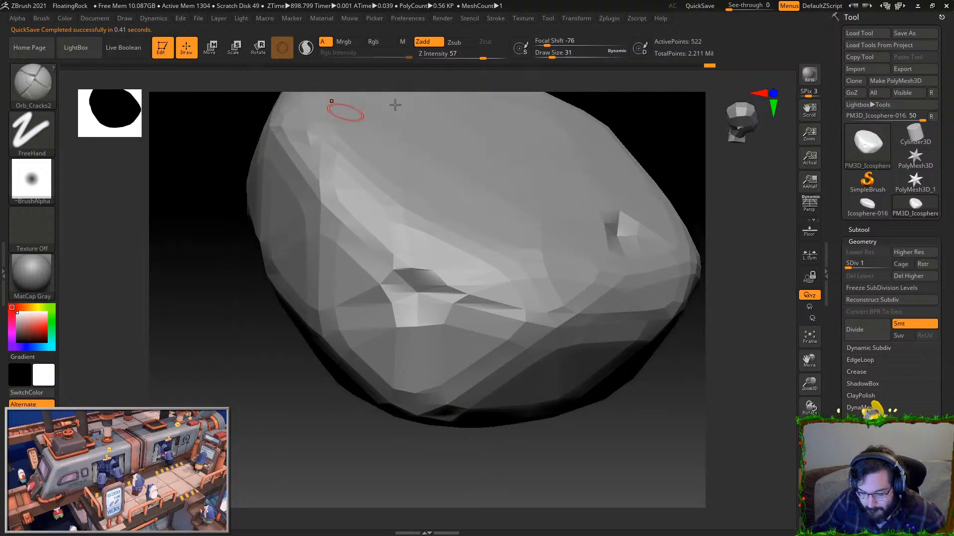
left_click(548, 18)
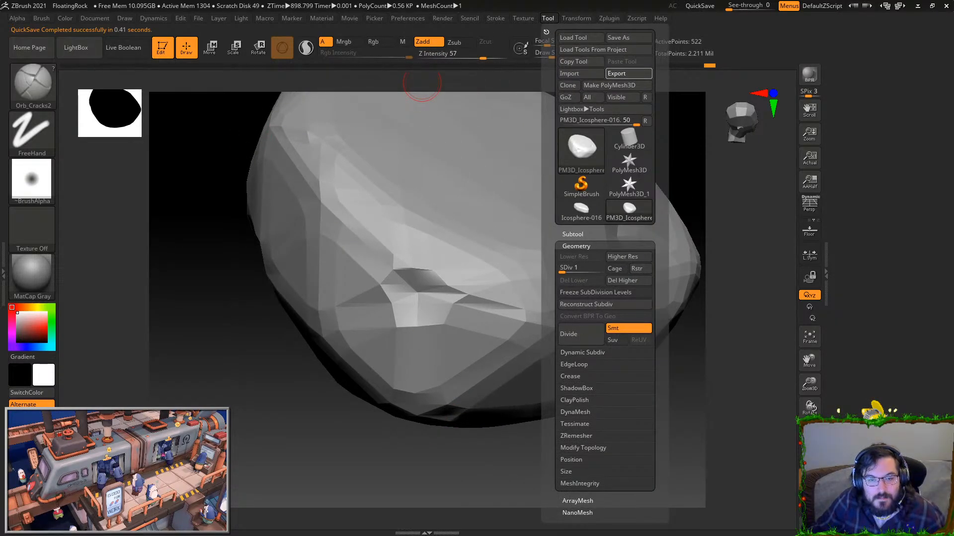
left_click(628, 73)
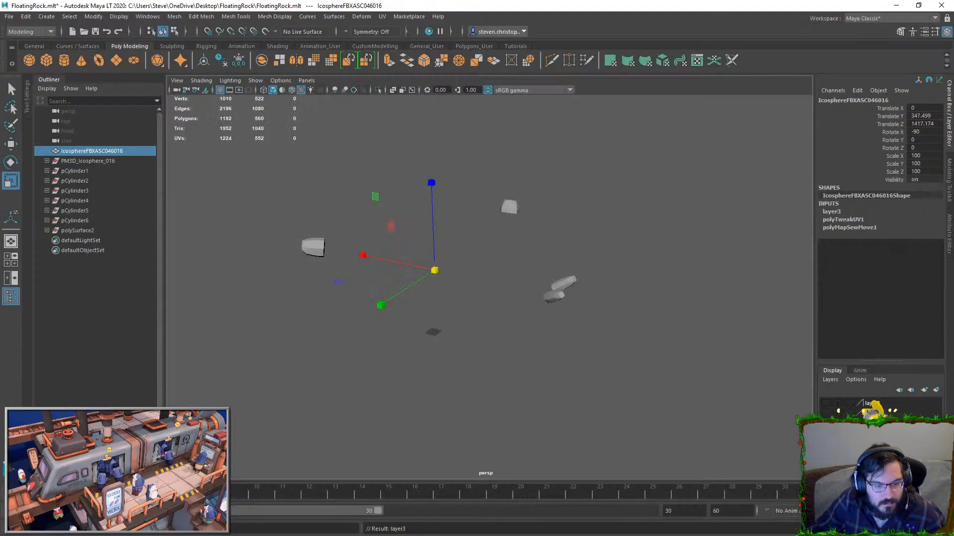
left_click(596, 211)
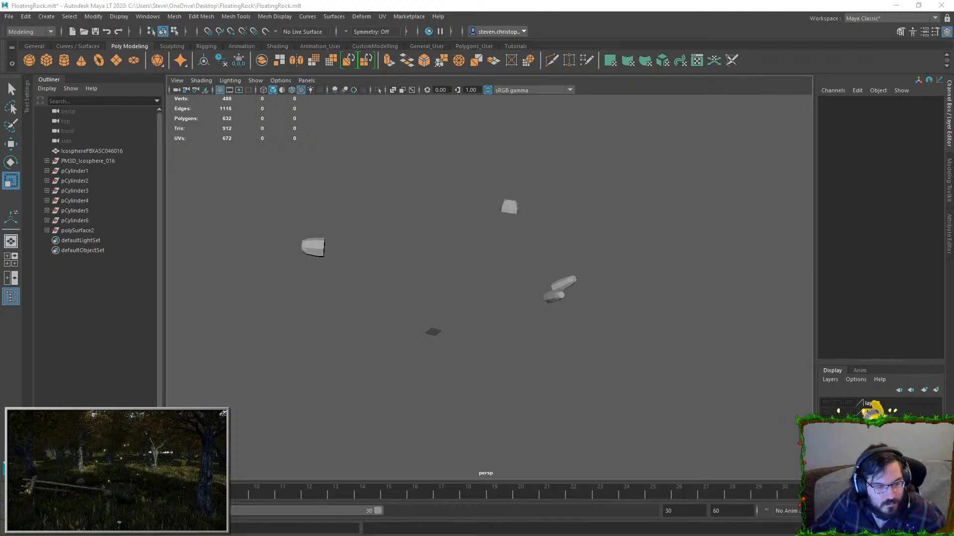
key("super+d")
key("super+d")
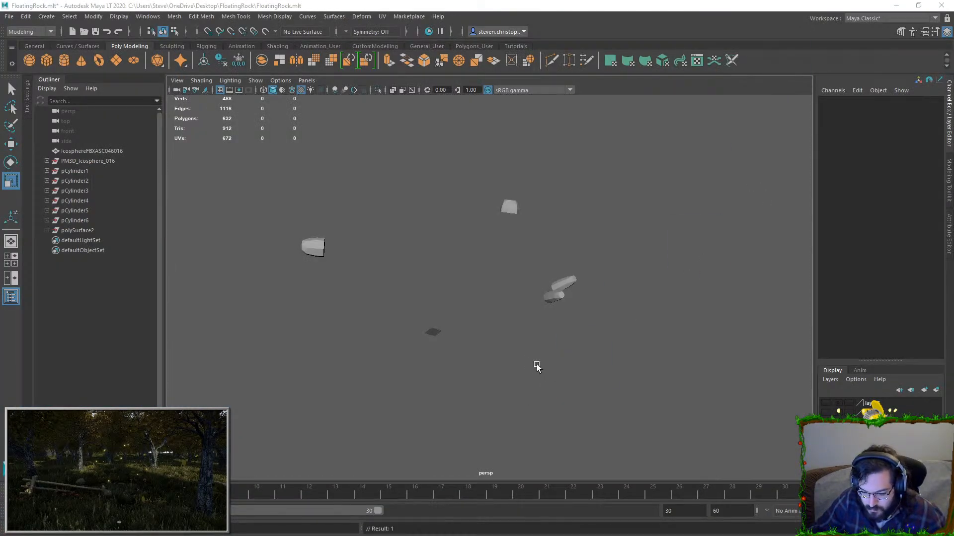
left_click_drag(537, 365, 549, 366, "alt")
left_click_drag(493, 309, 496, 327)
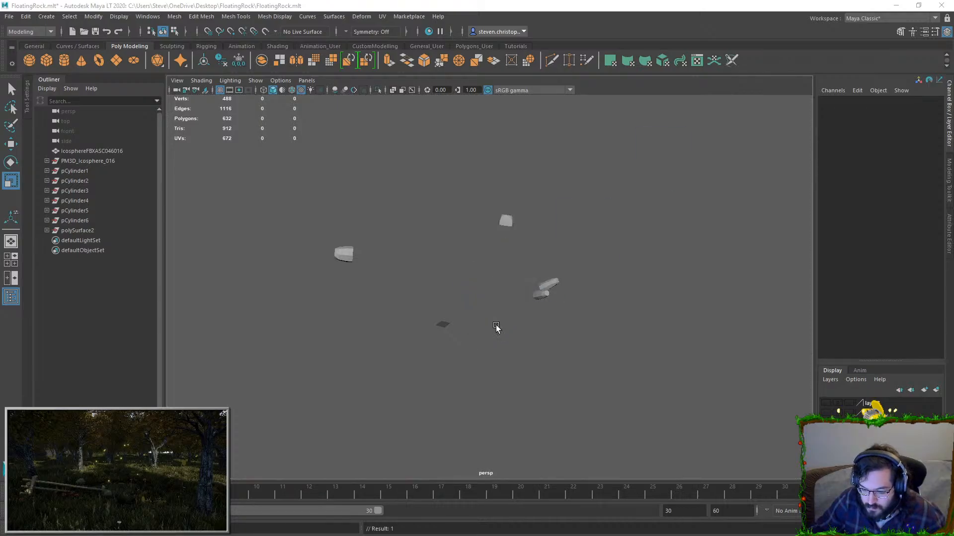
left_click(504, 247)
key("f")
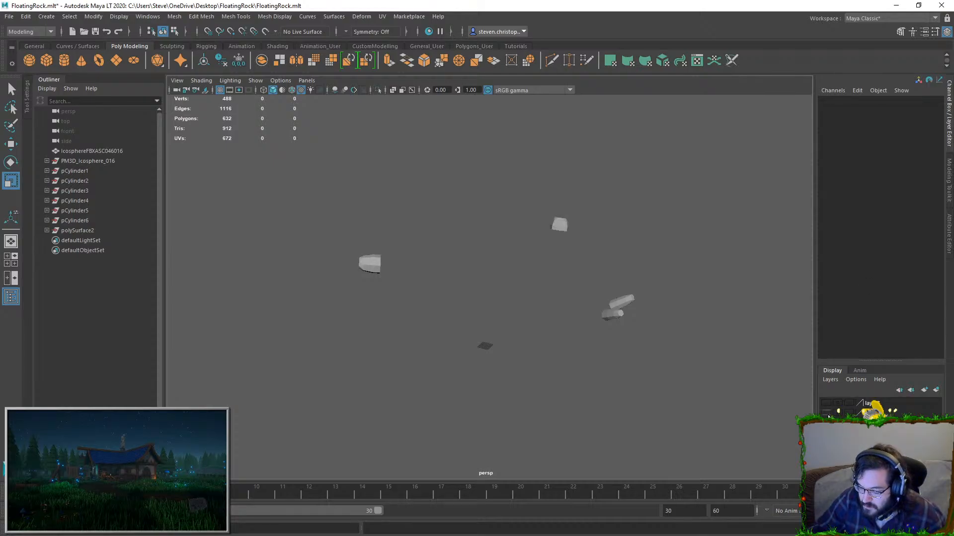
- Delete the IcosphereFBXASC046016 mesh from the Maya LT scene and try to undo the deletion
left_click(831, 404)
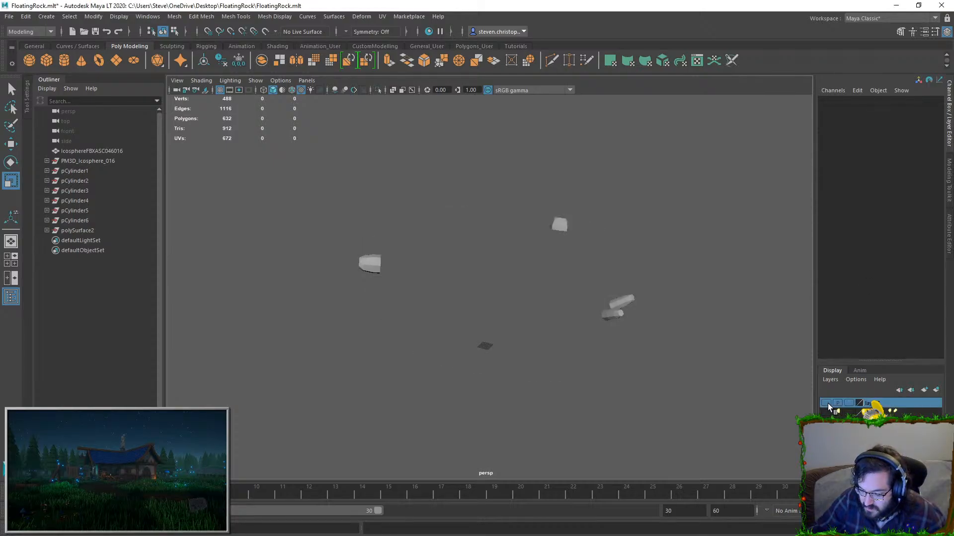
left_click(827, 403)
key("Delete")
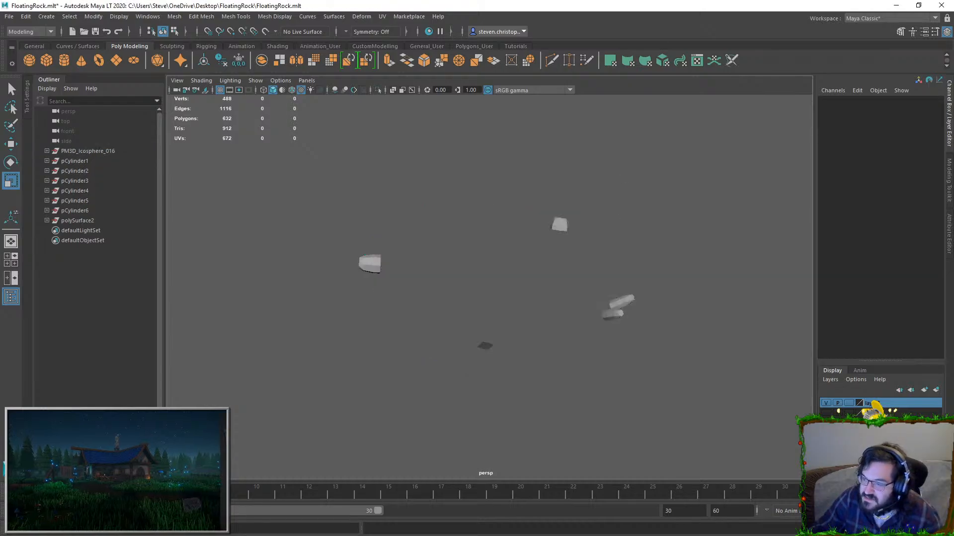
key("ctrl+z")
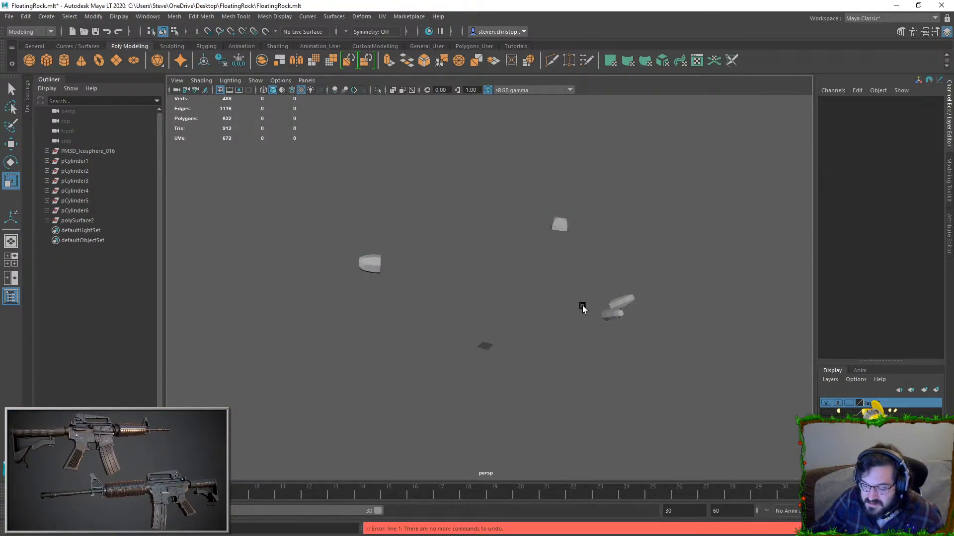
key("ctrl+z")
key("ctrl+a")
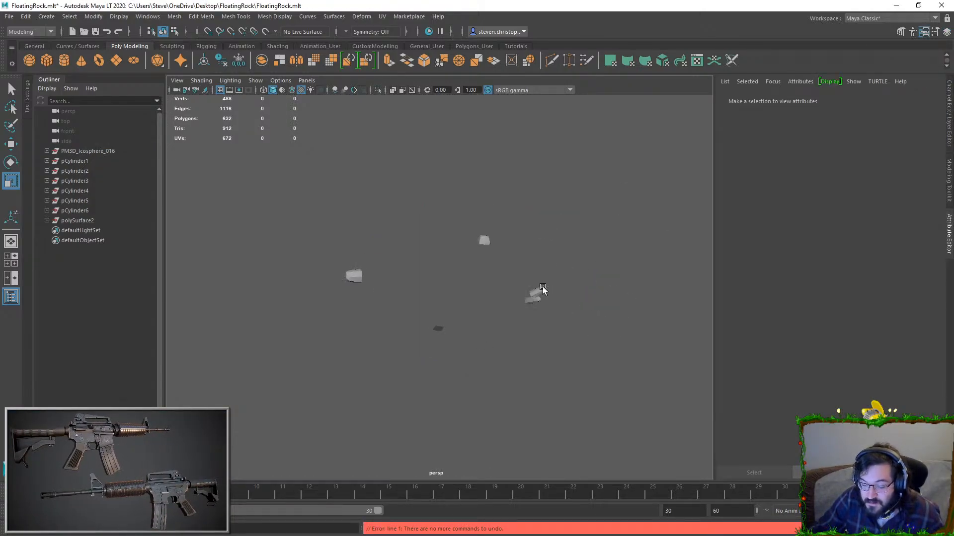
key("ctrl+a")
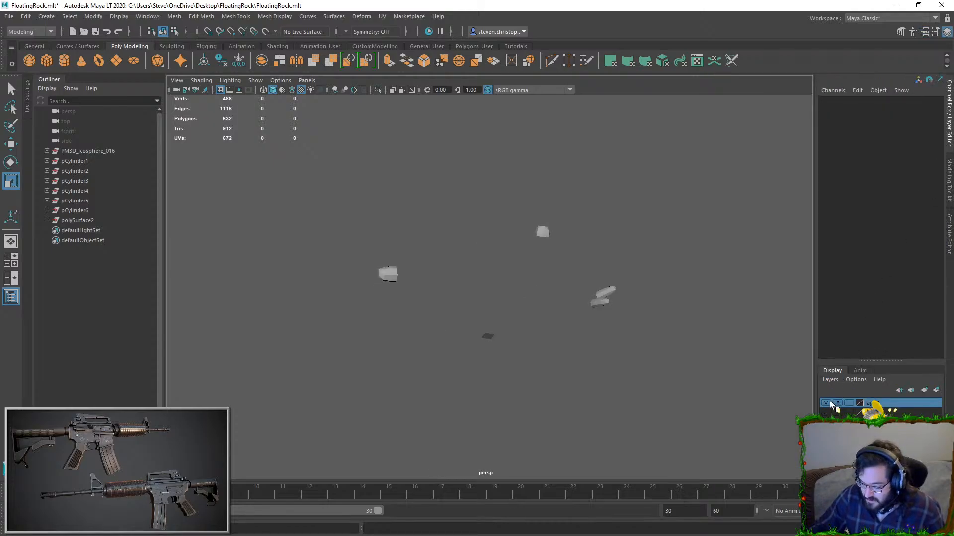
- Delete the two leftover display layers, keeping only the rock body's layer2
right_click(863, 403)
left_click(874, 499)
right_click(866, 414)
left_click(876, 390)
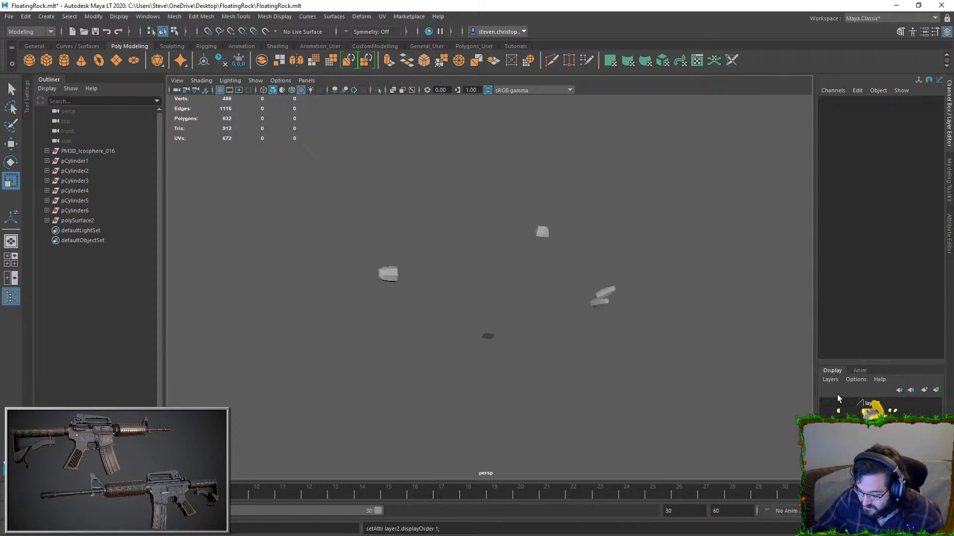
- Turn on the visibility of the remaining rock body layer and save the scene
left_click(830, 405)
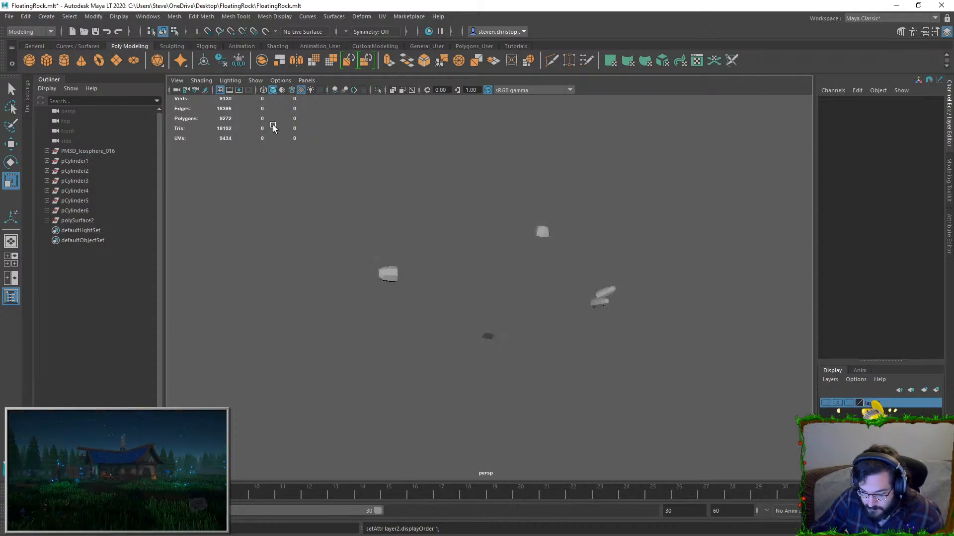
left_click(10, 16)
left_click(23, 56)
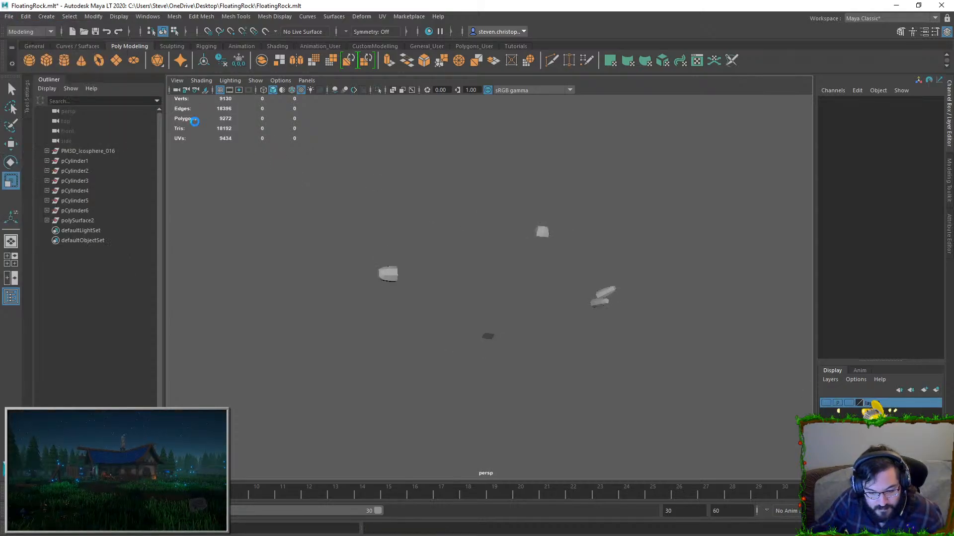
- Restart Maya LT and reopen the recent FloatingRock.mlt scene without saving the untitled scene
left_click(10, 16)
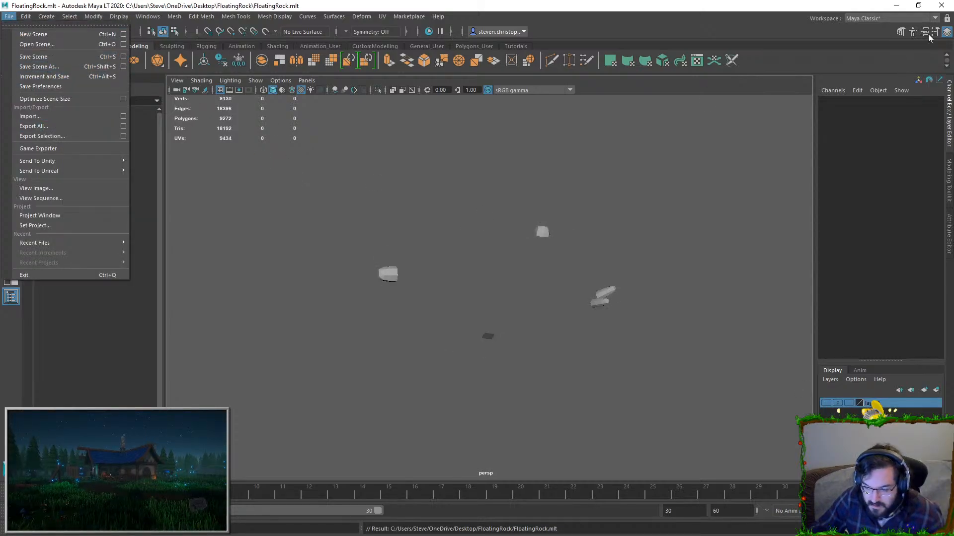
left_click(943, 6)
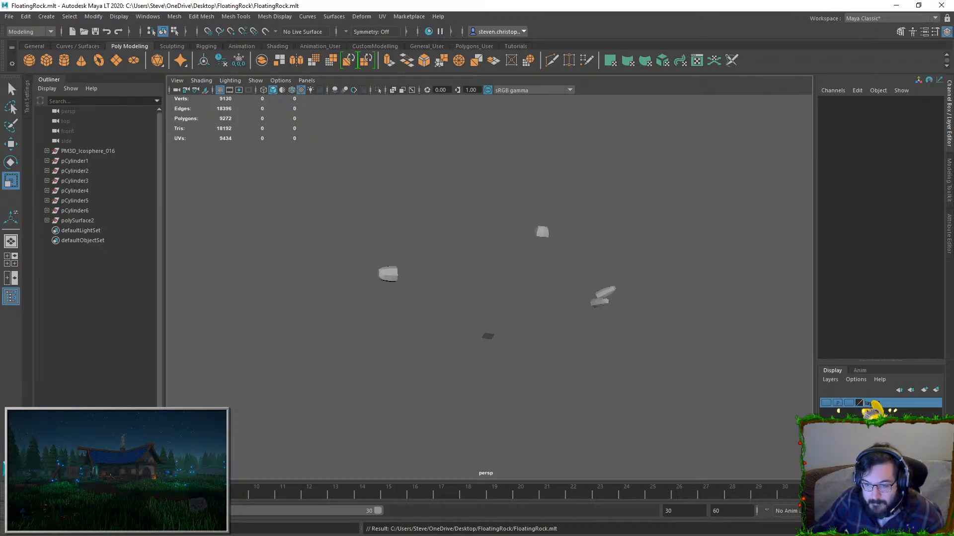
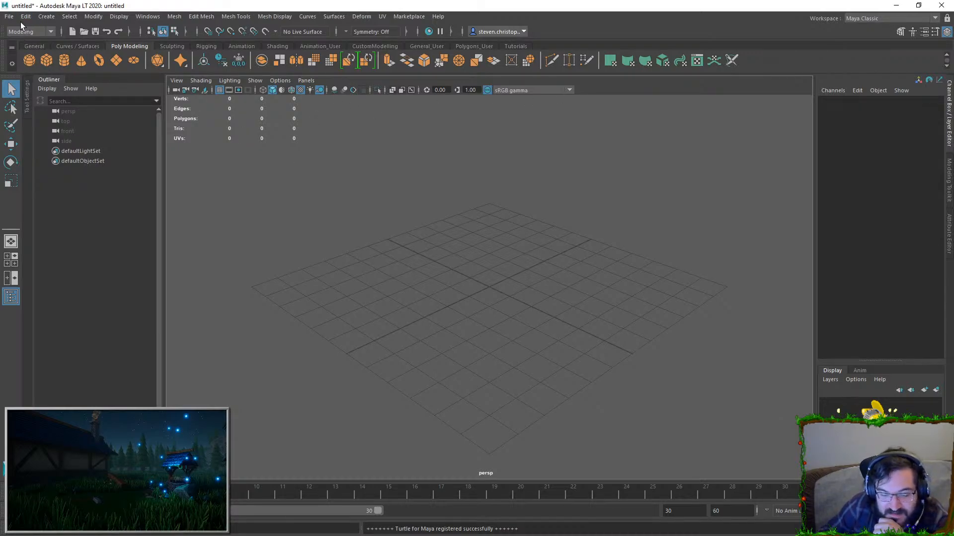
left_click(9, 16)
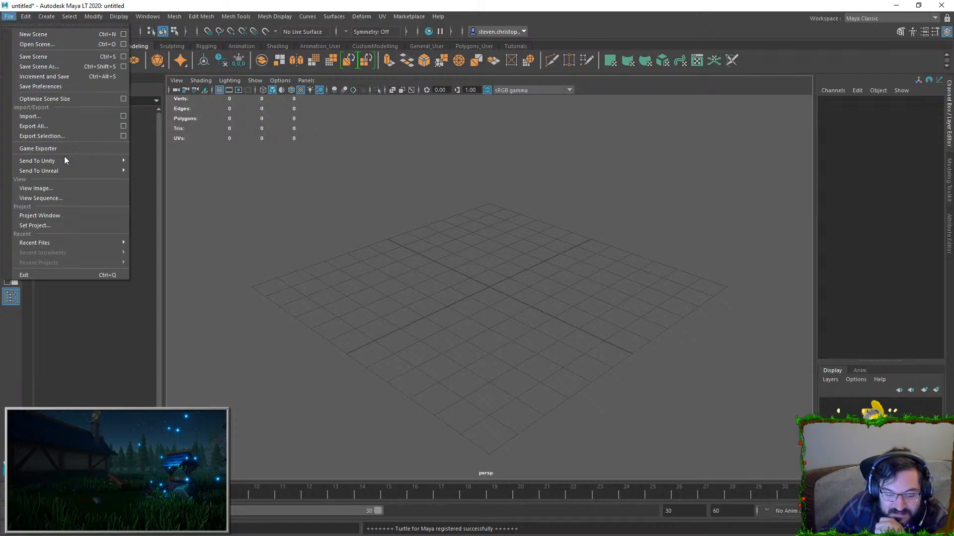
mouse_move(55, 243)
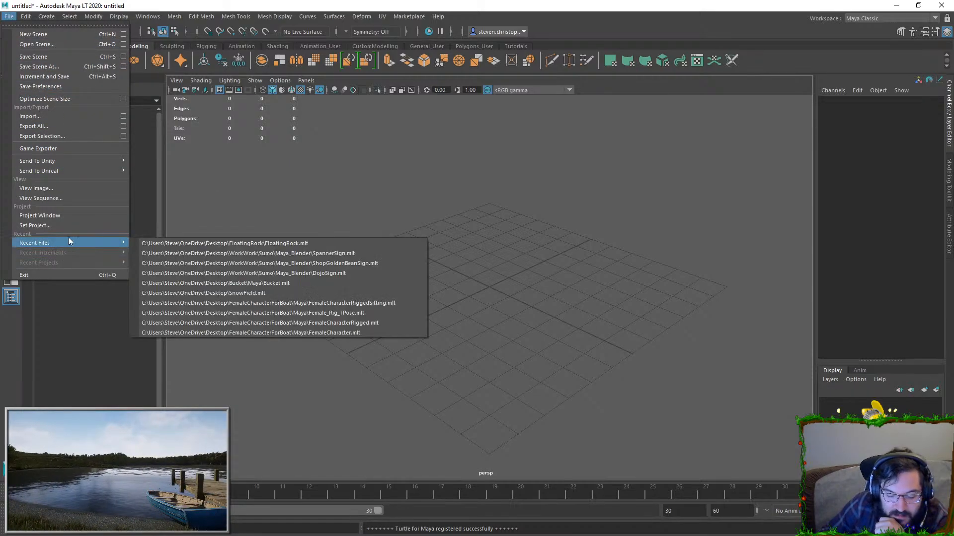
left_click(259, 243)
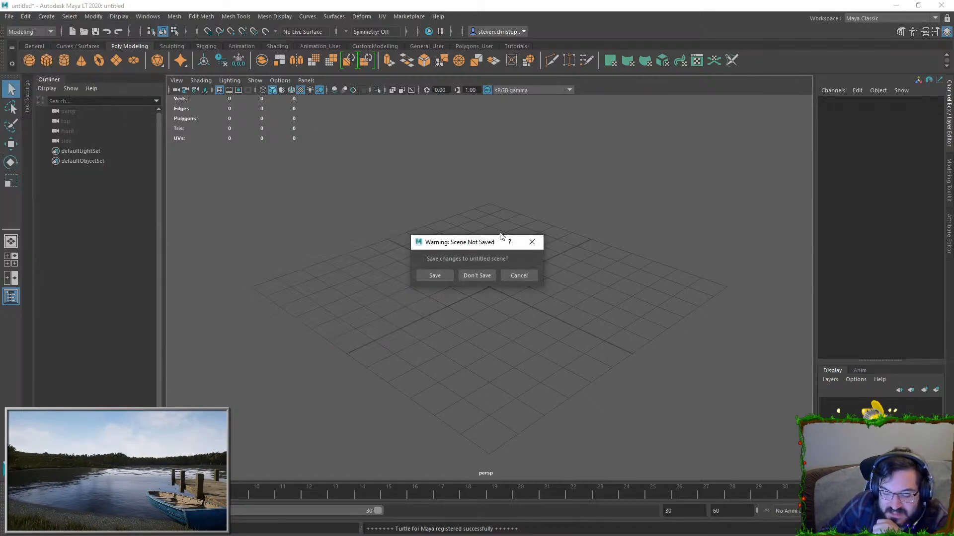
left_click(477, 276)
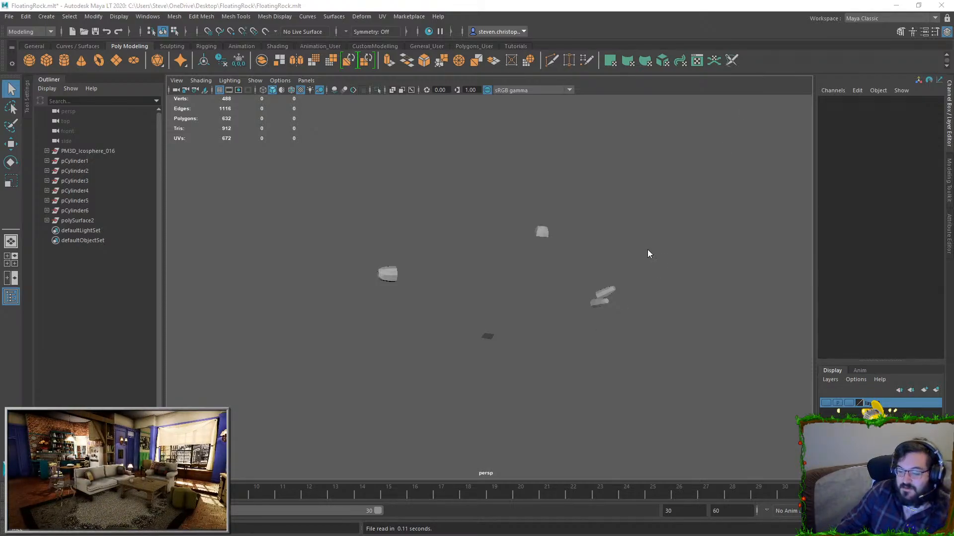
- Select all the gem meshes in the FloatingRock scene and export the selection as Gems.fbx
left_click_drag(566, 284, 551, 306)
scroll(551, 304, "down", 1)
scroll(553, 301, "up", 2)
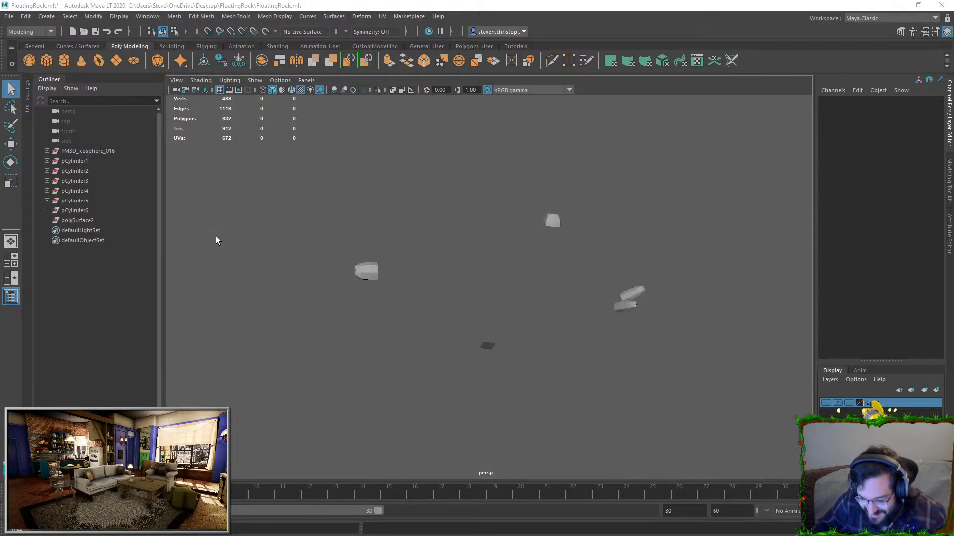
left_click_drag(197, 235, 510, 282)
left_click(9, 16)
left_click(55, 137)
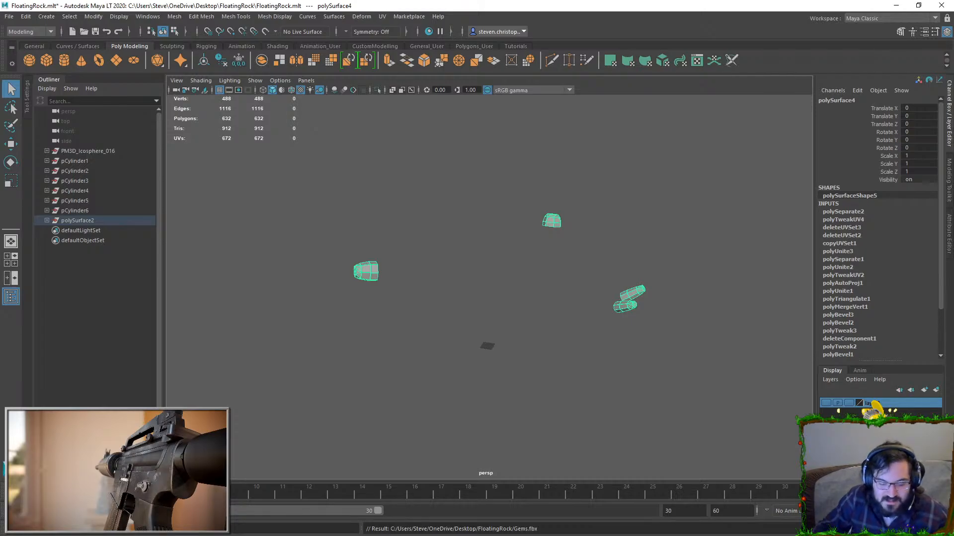
- Start a new scene without saving the current one and import the ZBrush rock mesh into it
left_click(9, 17)
left_click(24, 38)
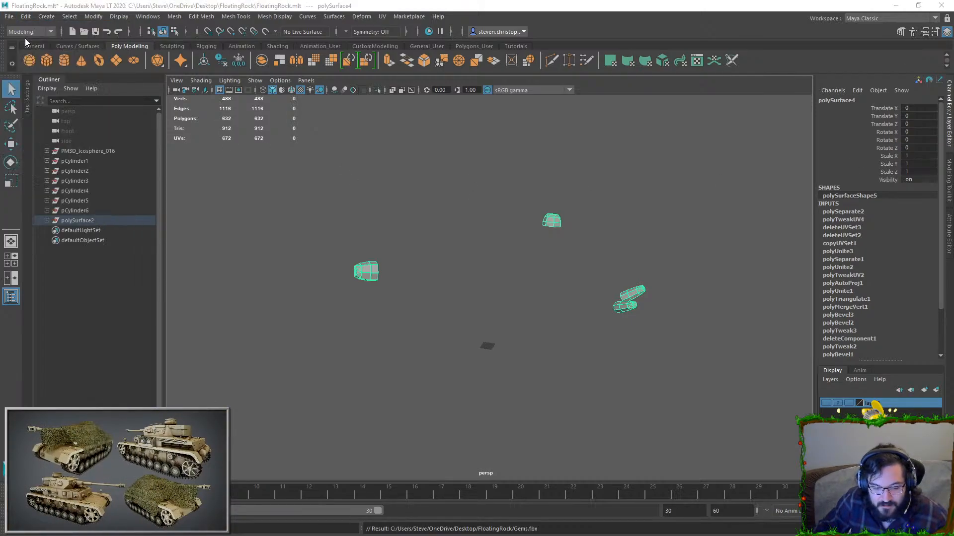
left_click(478, 275)
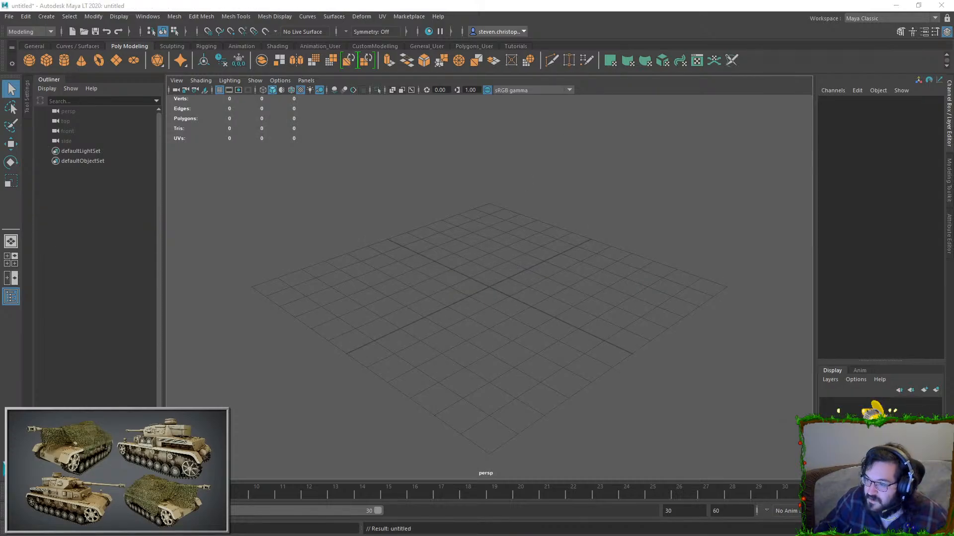
scroll(597, 308, "down", 12)
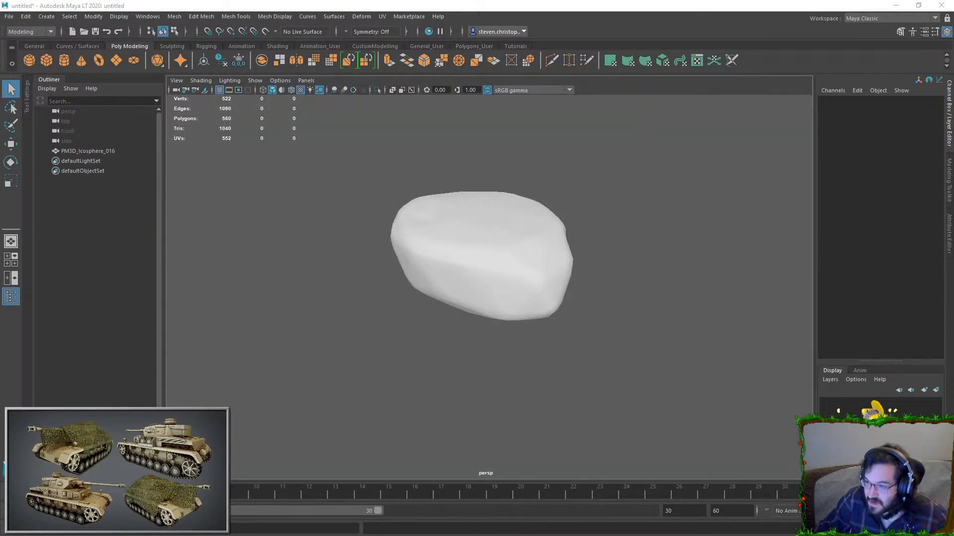
- Open the UV Editor for the imported rock and unfold all of its UVs, keeping the 3D view clear
left_click(543, 307)
left_click_drag(585, 307, 640, 276, "alt")
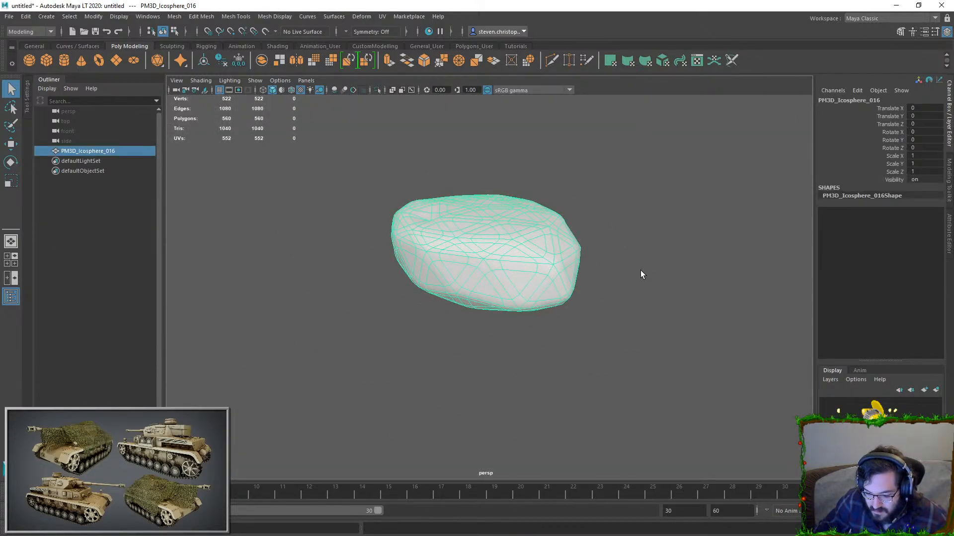
left_click(383, 16)
left_click(403, 33)
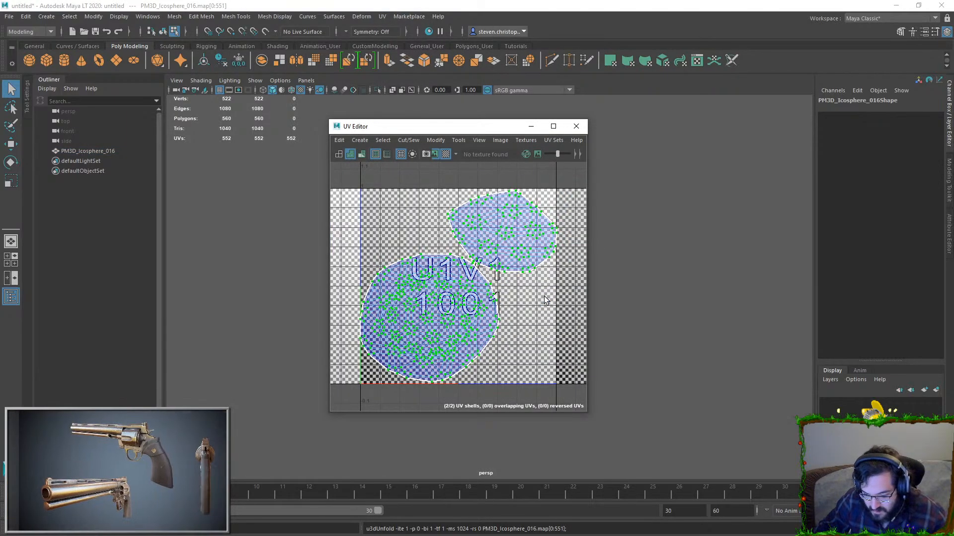
key("r")
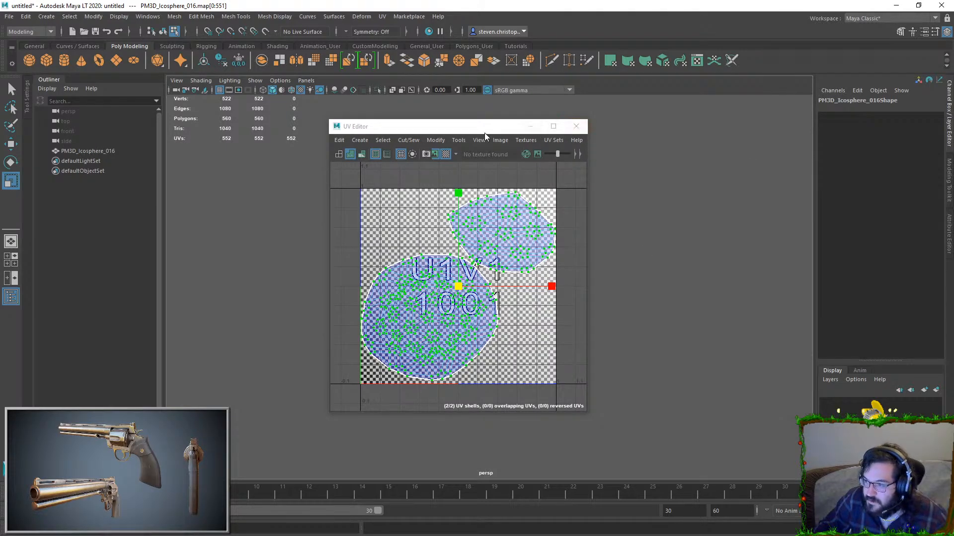
left_click_drag(490, 128, 707, 174)
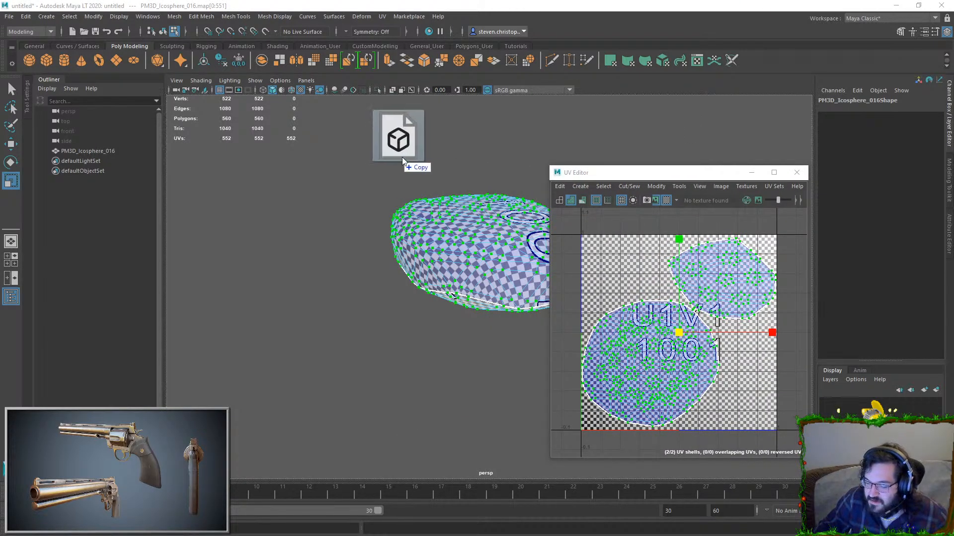
- Import Gems.fbx into the scene alongside the rock mesh
left_click_drag(399, 157, 402, 156)
left_click_drag(379, 233, 484, 233, "alt")
left_click_drag(486, 198, 520, 198, "alt")
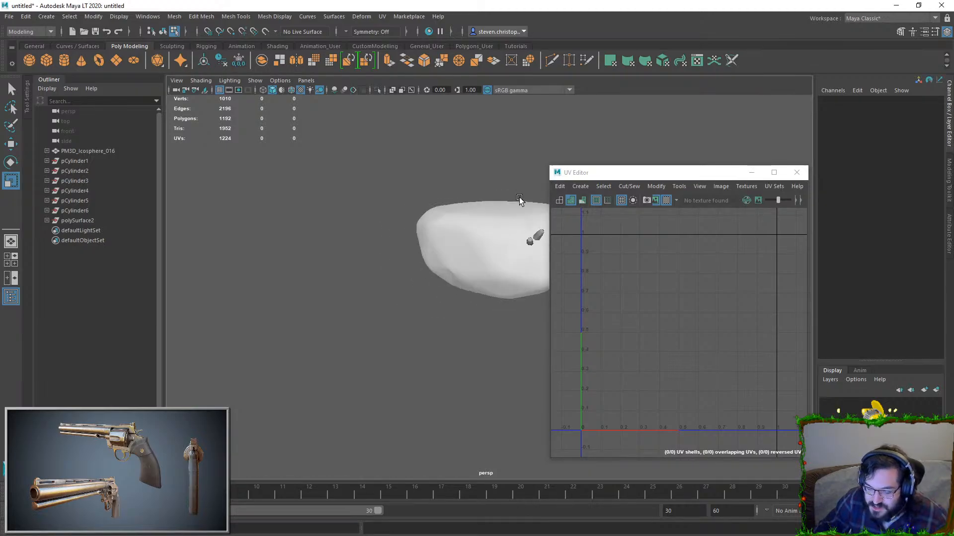
middle_click_drag(520, 198, 422, 228, "alt")
- Examine how the gems sit in the rock body from several angles, returning to object selection
left_click_drag(296, 194, 479, 237)
right_click_drag(479, 237, 538, 174, "alt")
left_click(518, 149)
left_click_drag(518, 150, 457, 213, "alt")
right_click_drag(457, 213, 489, 213, "alt")
key("F8")
left_click_drag(489, 213, 324, 341, "alt")
left_click(396, 282)
right_click_drag(341, 229, 294, 237, "alt")
left_click_drag(294, 237, 301, 238, "alt")
- Rename the rock mesh's DiffuseUV UV set to map1
left_click(458, 313)
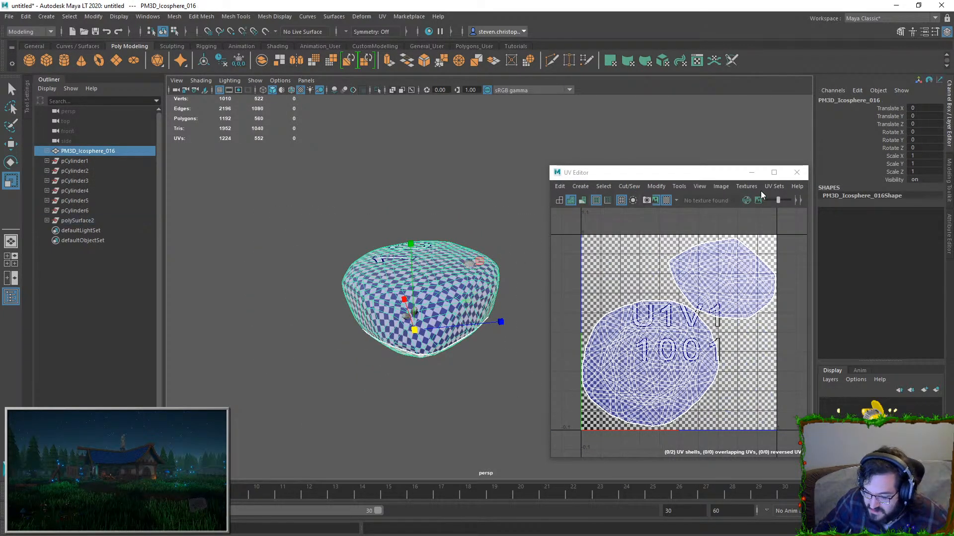
left_click(774, 186)
mouse_move(805, 215)
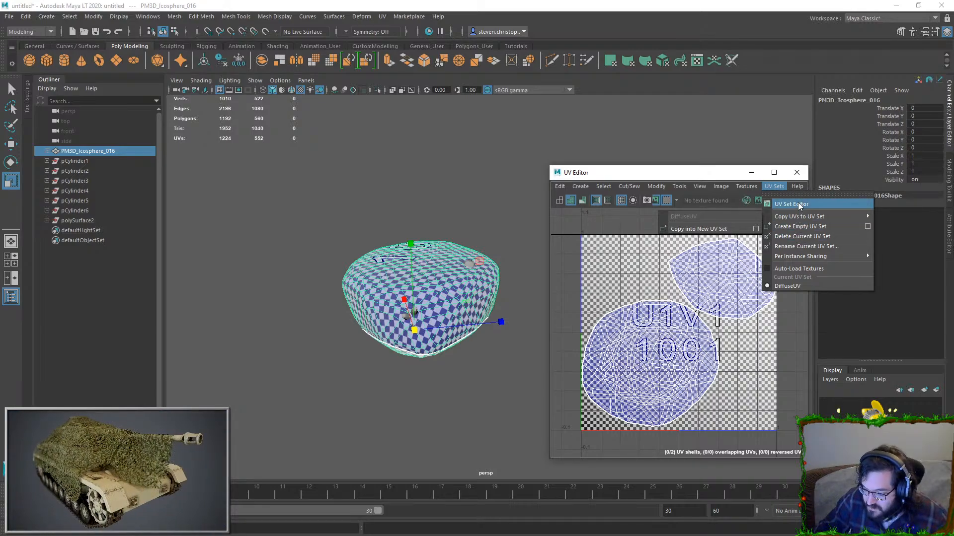
left_click(794, 203)
double_click(228, 204)
type("map1")
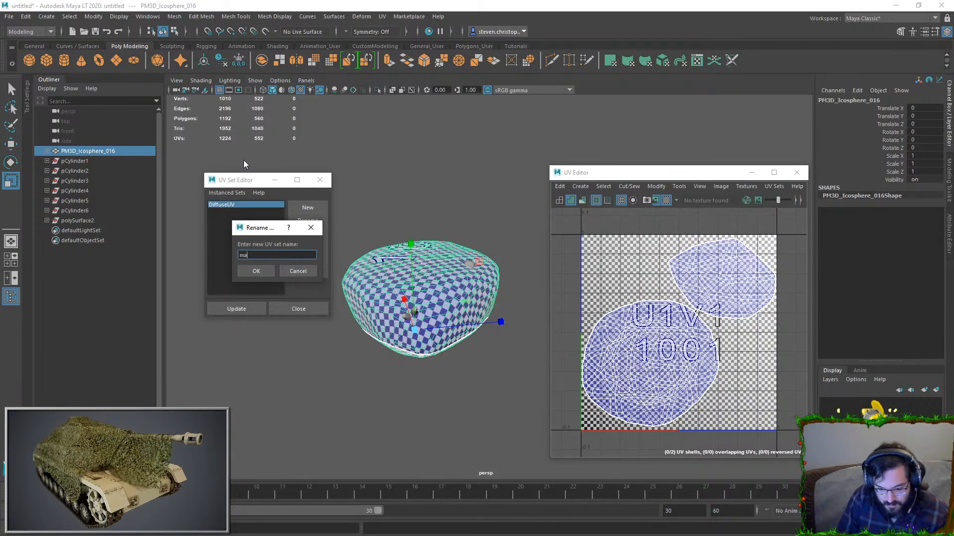
key("Return")
- Combine the rock and all the gems into one mesh and export it as SM_FloatingRock_MediumPoly.fbx
left_click(416, 359)
left_click(412, 309)
left_click(403, 283, "shift")
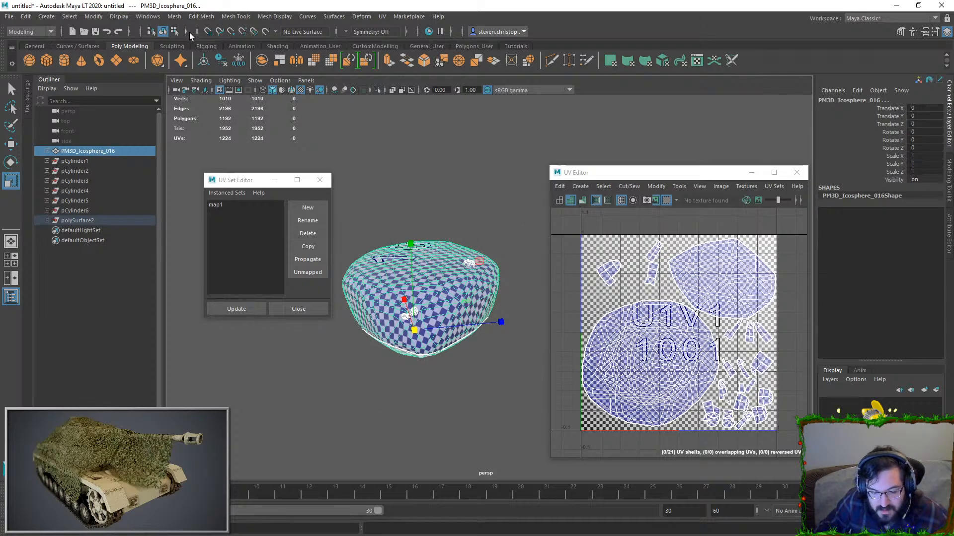
left_click(174, 17)
left_click(192, 36)
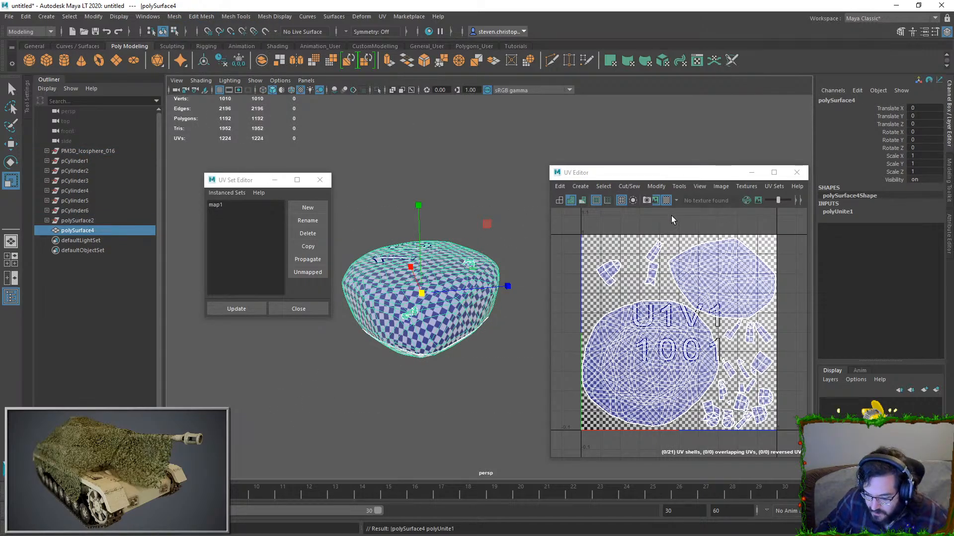
left_click(9, 17)
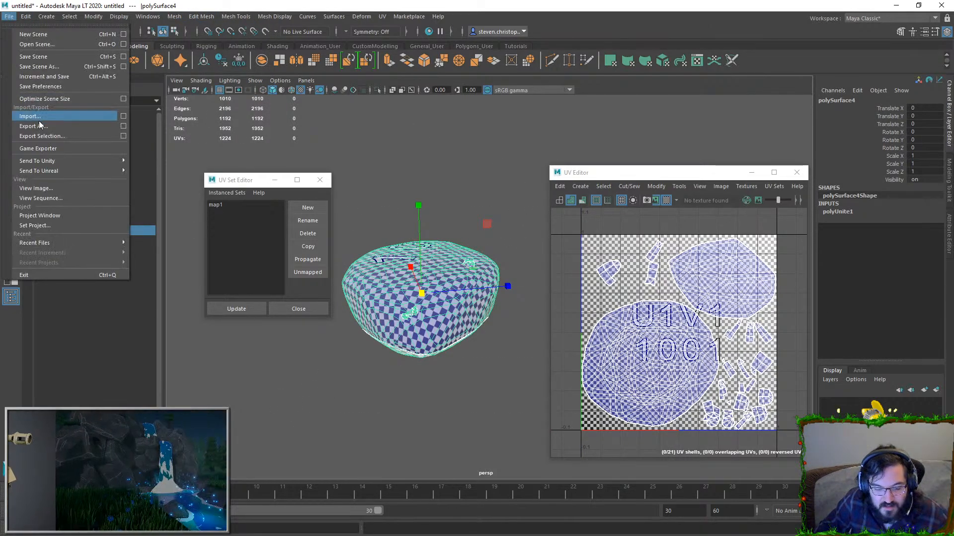
left_click(47, 133)
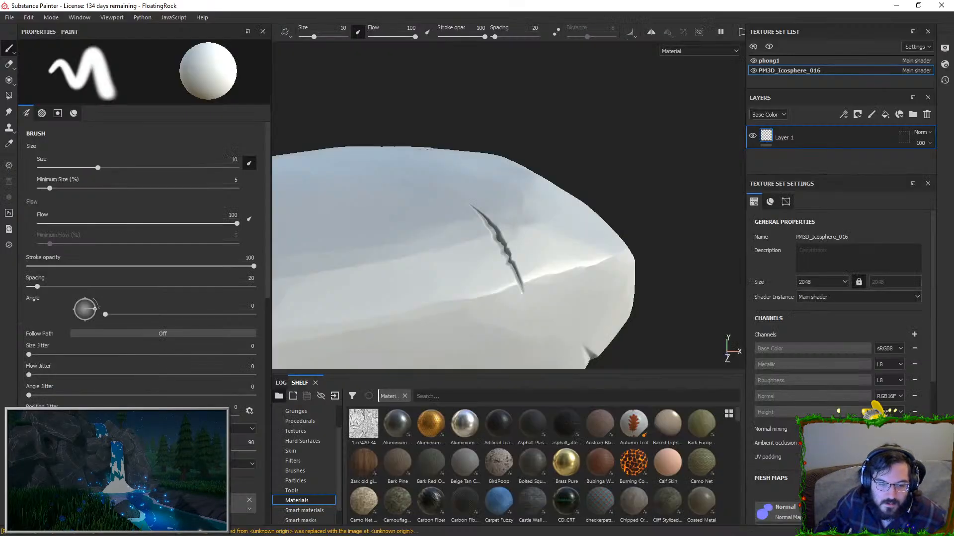
- Switch to Substance Painter and reload the project mesh from SM_FloatingRock_MediumPoly.fbx
left_click(28, 17)
left_click(55, 50)
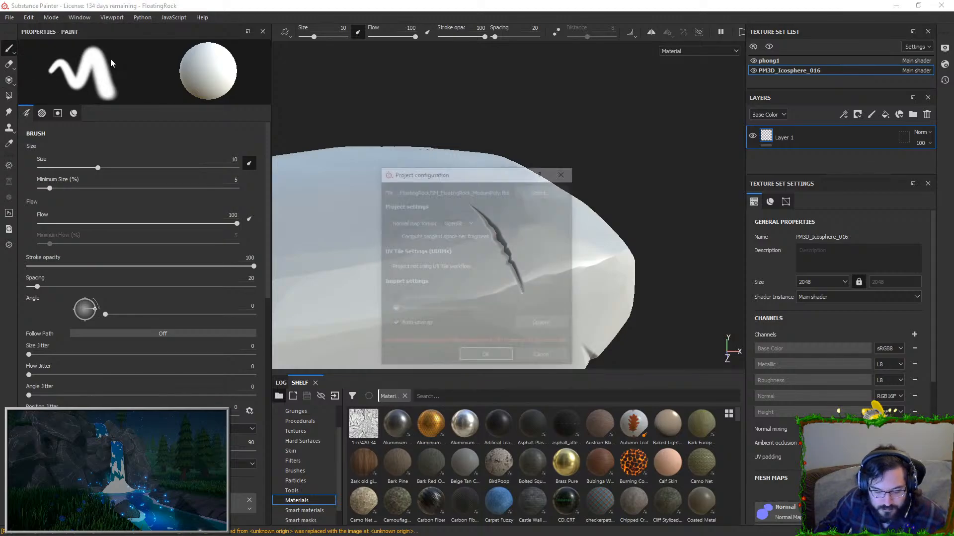
left_click(544, 190)
double_click(560, 273)
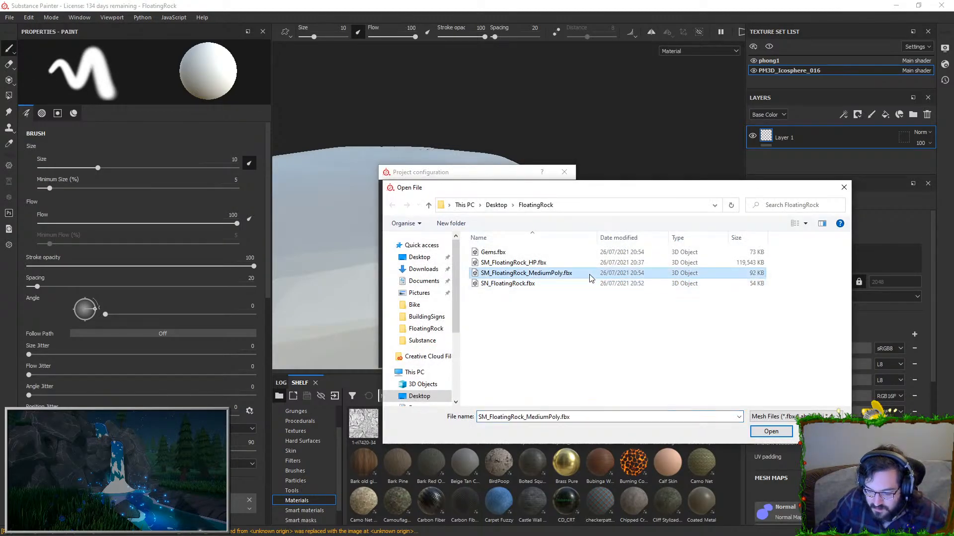
left_click(489, 357)
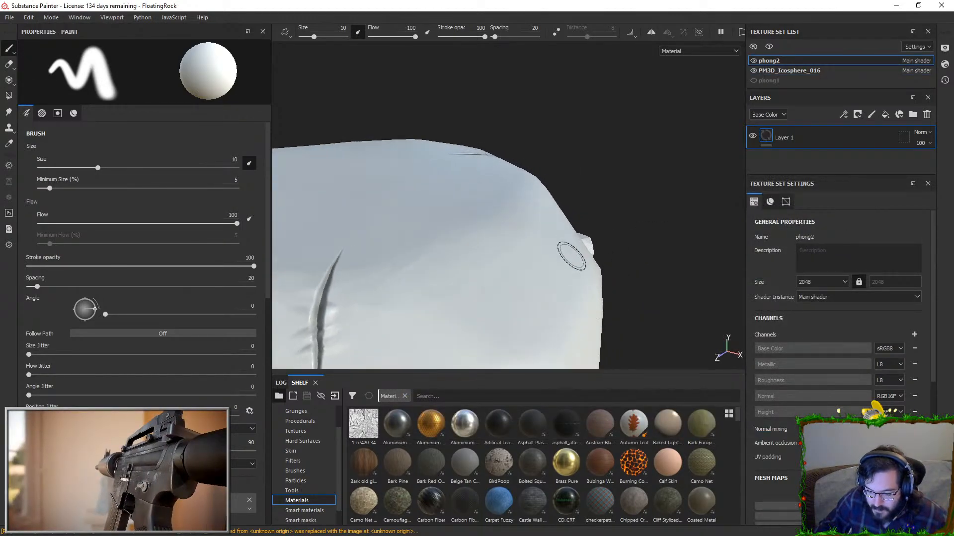
- Bake all the mesh maps for the PM3D_Icosphere_016 texture set only, at an output size of 2048
left_click(777, 505)
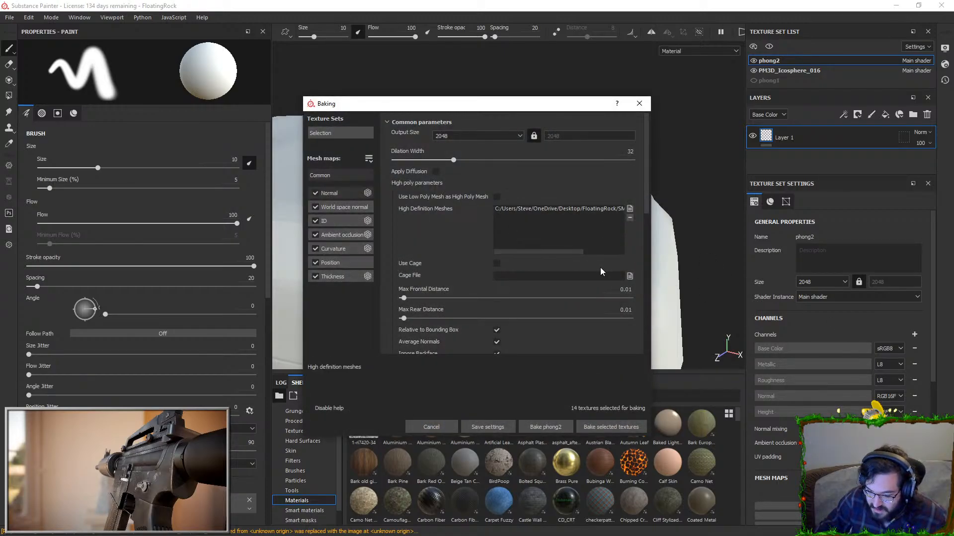
left_click(640, 103)
left_click(790, 70)
key("ctrl+shift+b")
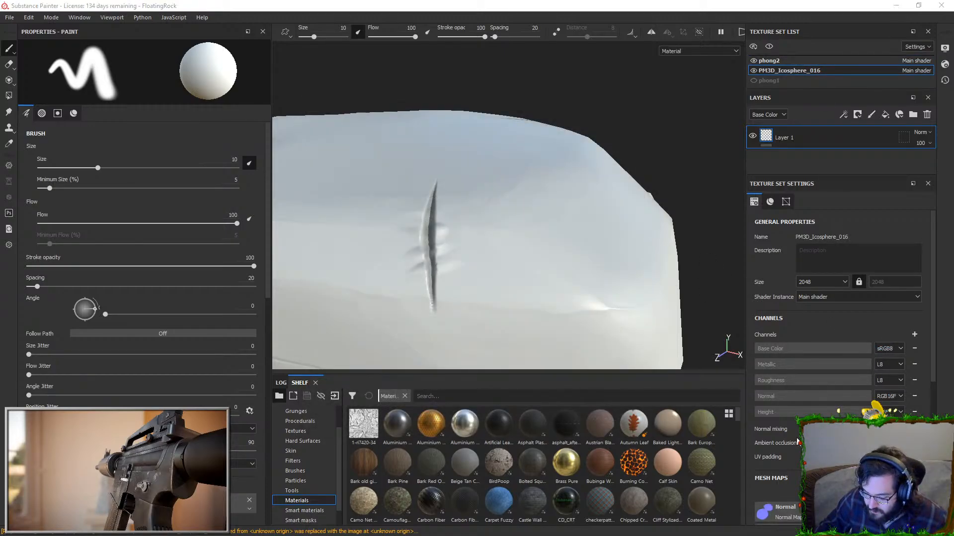
left_click(552, 431)
left_click_drag(490, 211, 741, 222)
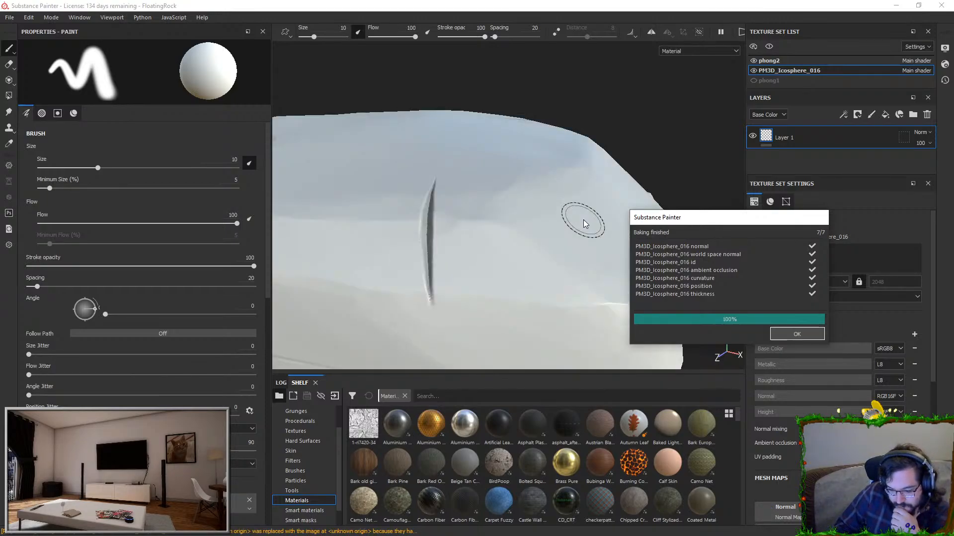
left_click(795, 334)
- Inspect the baked rock surface from several angles, checking the cracks and the area around the gem socket
left_click_drag(511, 263, 463, 234, "alt")
right_click_drag(464, 234, 516, 361, "alt")
left_click_drag(516, 361, 556, 259, "alt")
mouse_move(556, 260)
right_mouse_down("alt")
mouse_move(508, 259)
mouse_move(579, 260)
mouse_move(564, 266)
right_mouse_up("alt")
left_click_drag(564, 266, 513, 230, "alt")
right_click_drag(513, 230, 498, 206, "alt")
left_click_drag(499, 207, 506, 211, "alt")
middle_click_drag(507, 211, 516, 276, "alt")
scroll(523, 139, "up", 2)
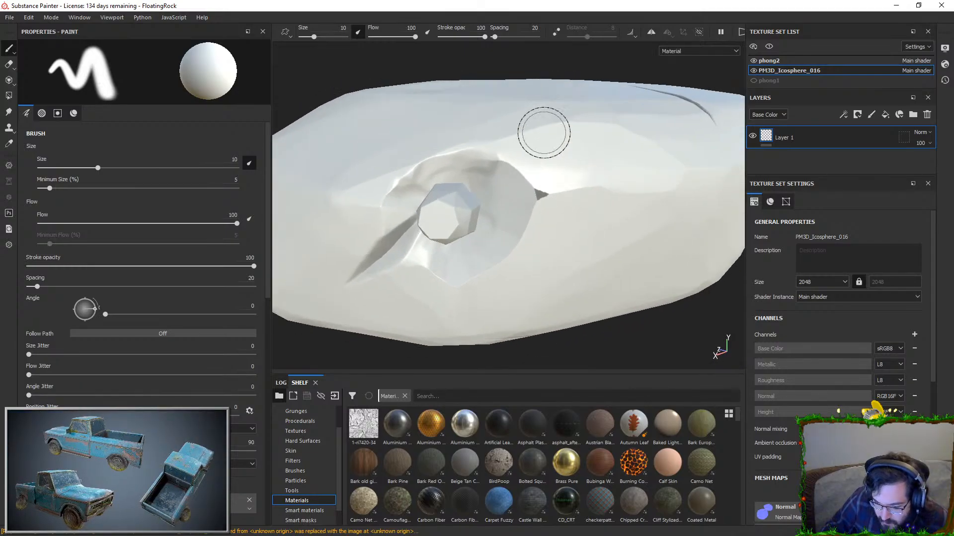
- Set the max frontal and max rear bake distances to 0.05 and bake the selected textures for both texture sets
key("ctrl+shift+b")
left_click(624, 289)
key("BackSpace")
key("BackSpace")
key("BackSpace")
key("BackSpace")
type(".05")
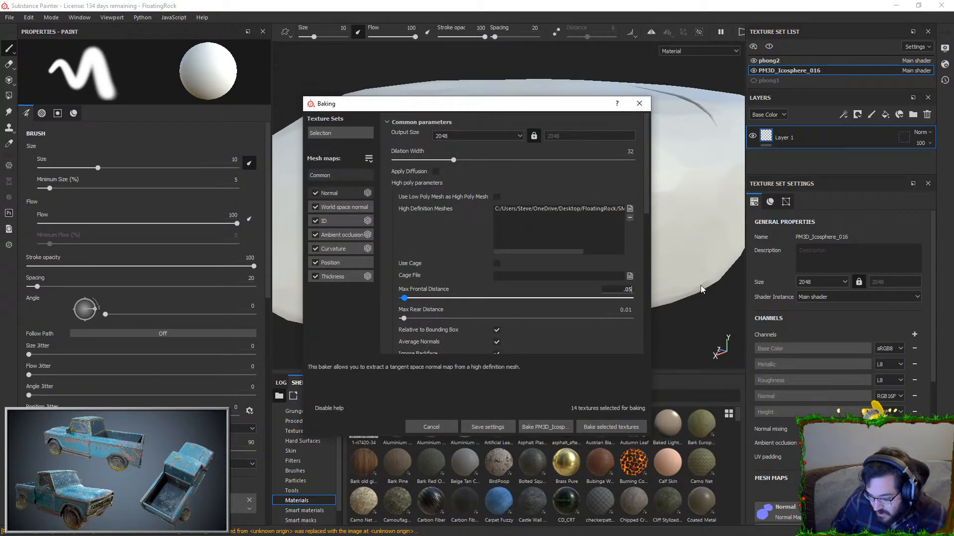
key("Tab")
type(".0")
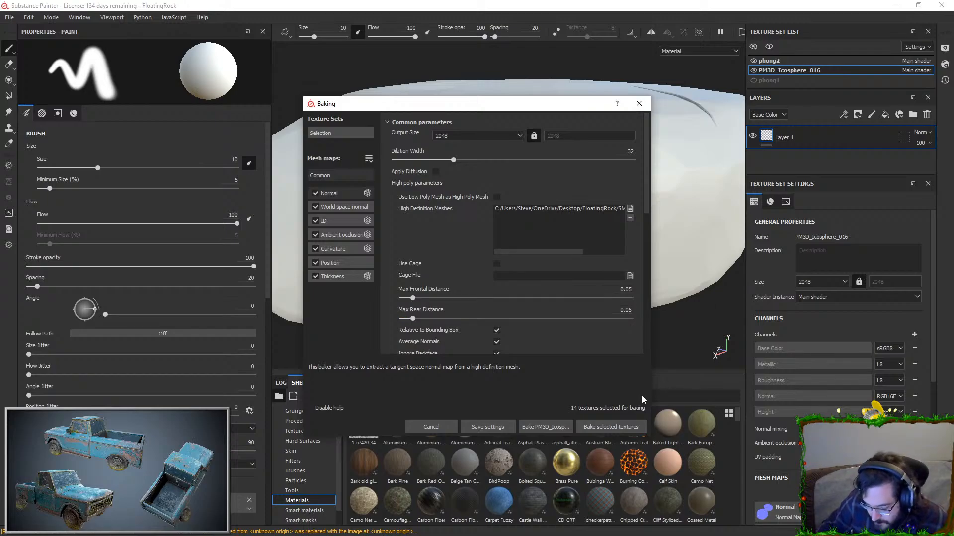
left_click(637, 428)
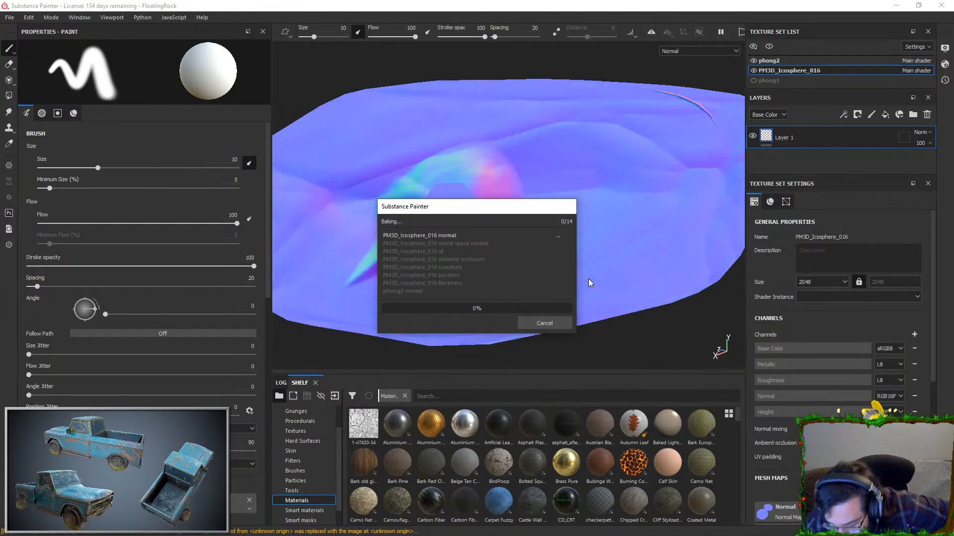
left_click_drag(535, 208, 870, 196)
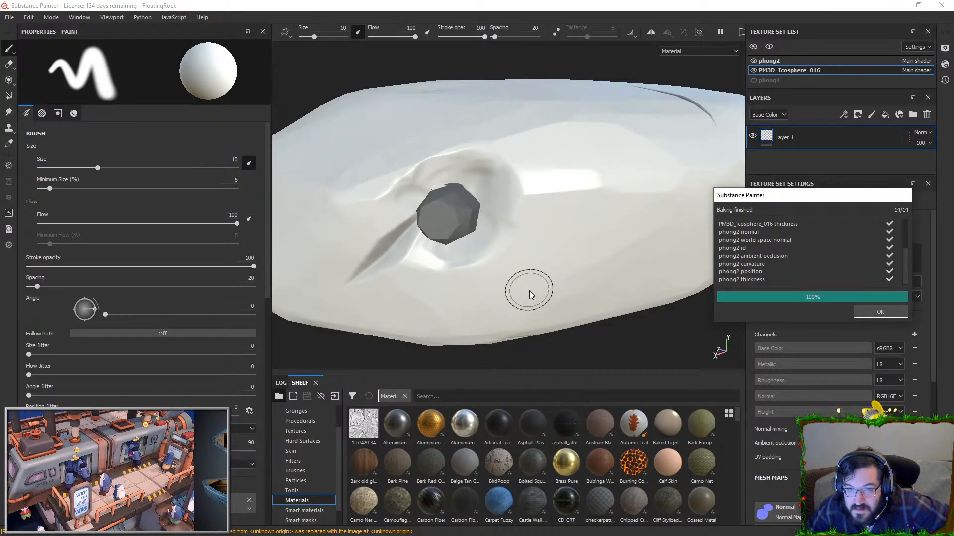
- Close the bake report, then bake the mesh maps again for the phong2 texture set only
left_click(881, 311)
left_click(795, 60)
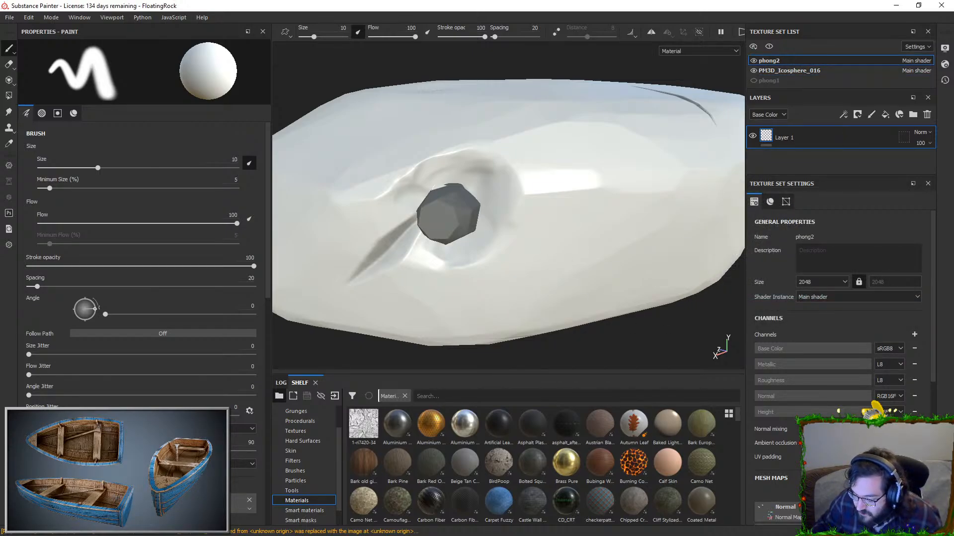
left_click(838, 491)
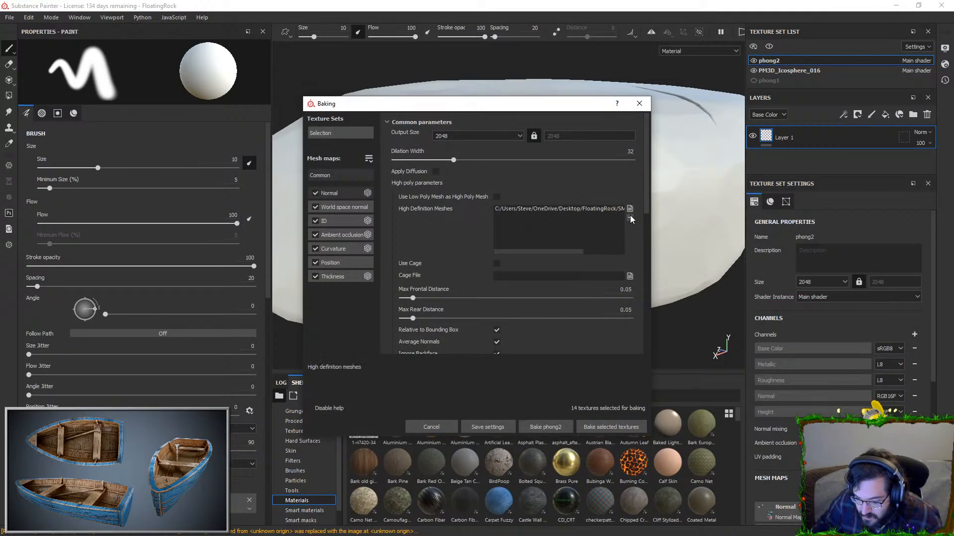
left_click(546, 428)
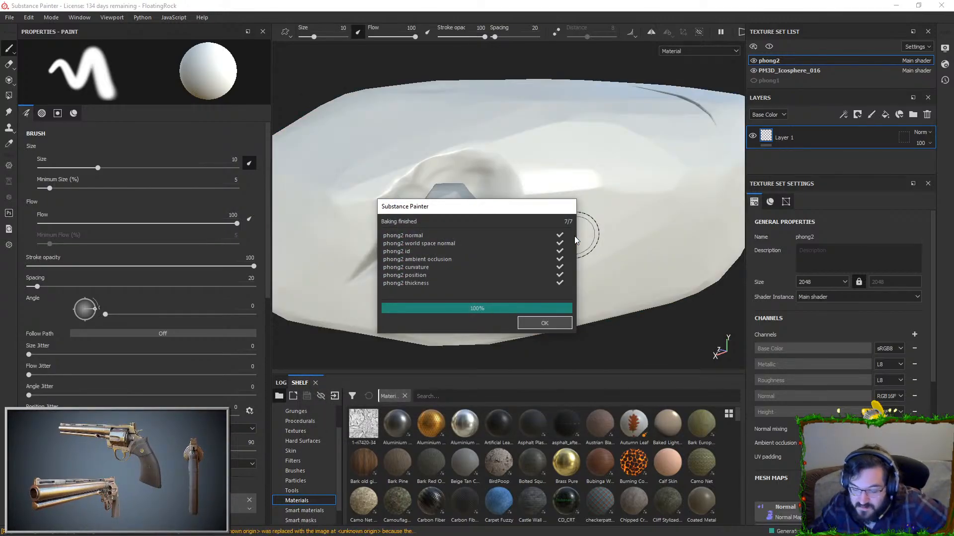
left_click(545, 323)
scroll(502, 240, "down", 4)
left_click_drag(502, 240, 459, 277, "alt")
scroll(470, 237, "up", 2)
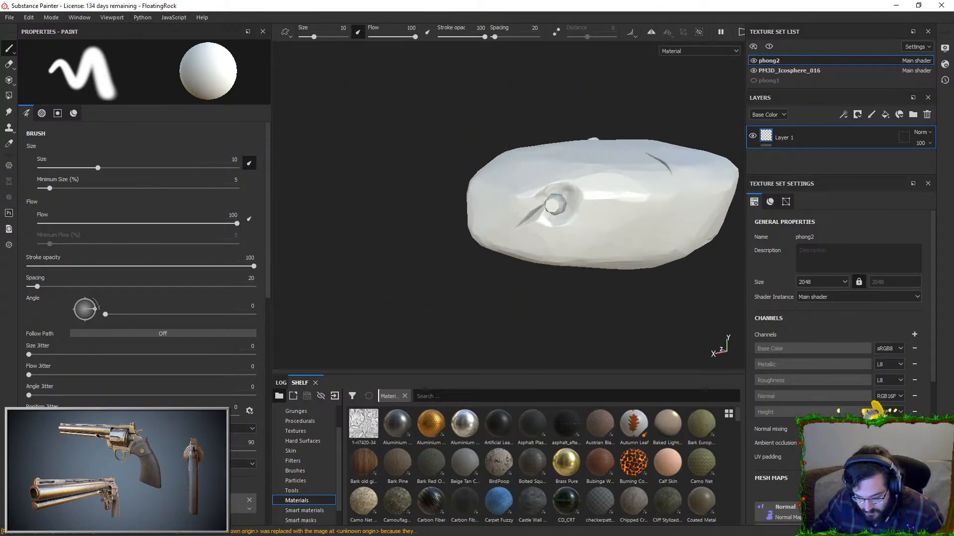
left_click(304, 510)
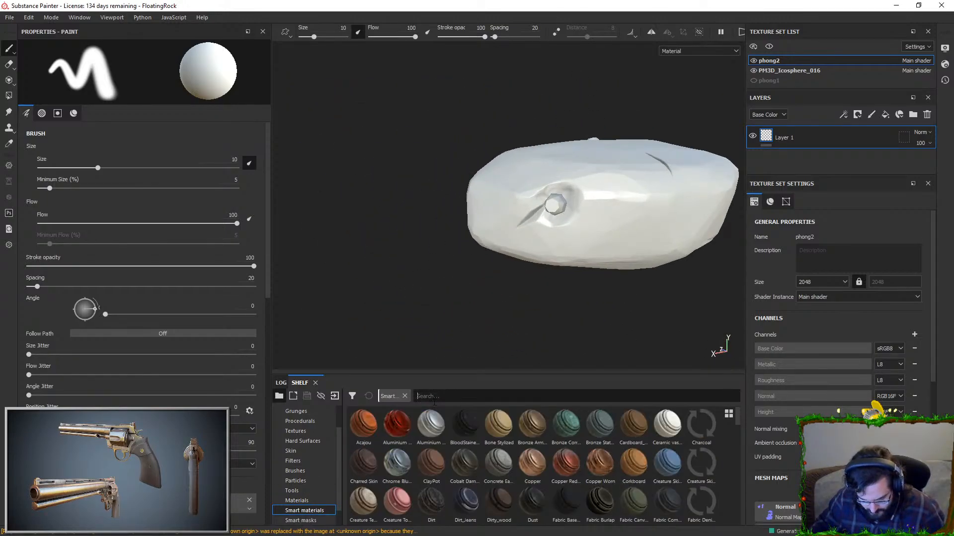
left_click(433, 401)
type("sumop")
key("BackSpace")
key("BackSpace")
key("BackSpace")
key("BackSpace")
key("BackSpace")
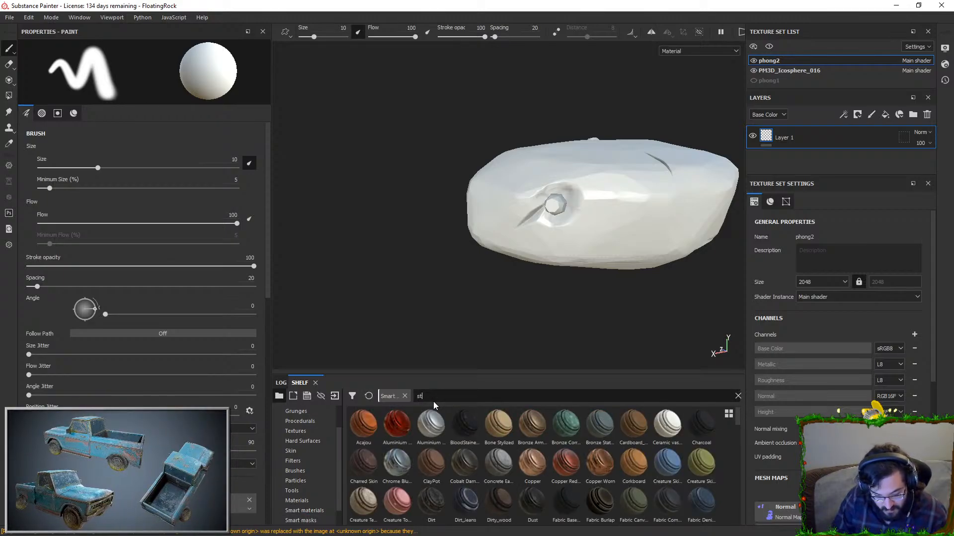
- Search the materials for "rock" and try Rocks and Grass Stylized, followed by rock_surface, on the rock body, undoing each one
left_click(316, 502)
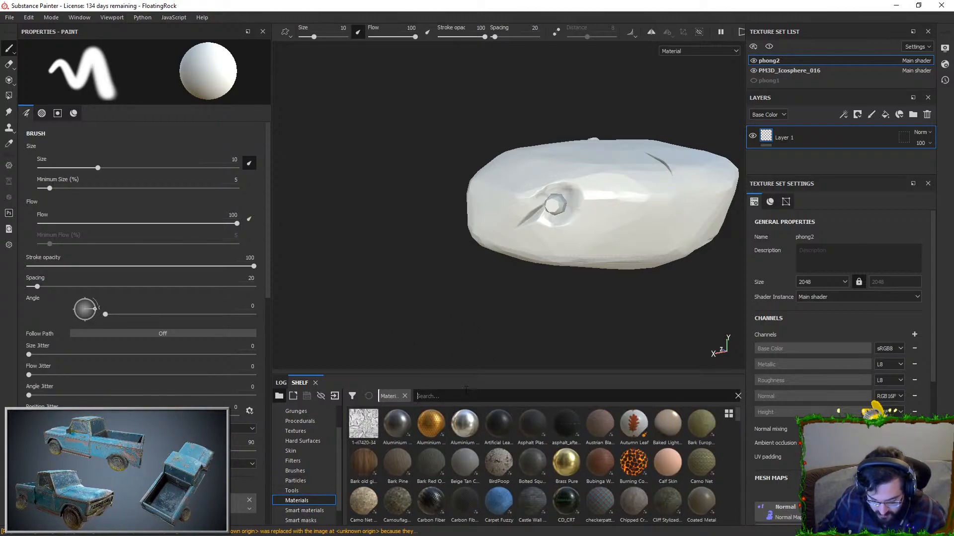
type("rock")
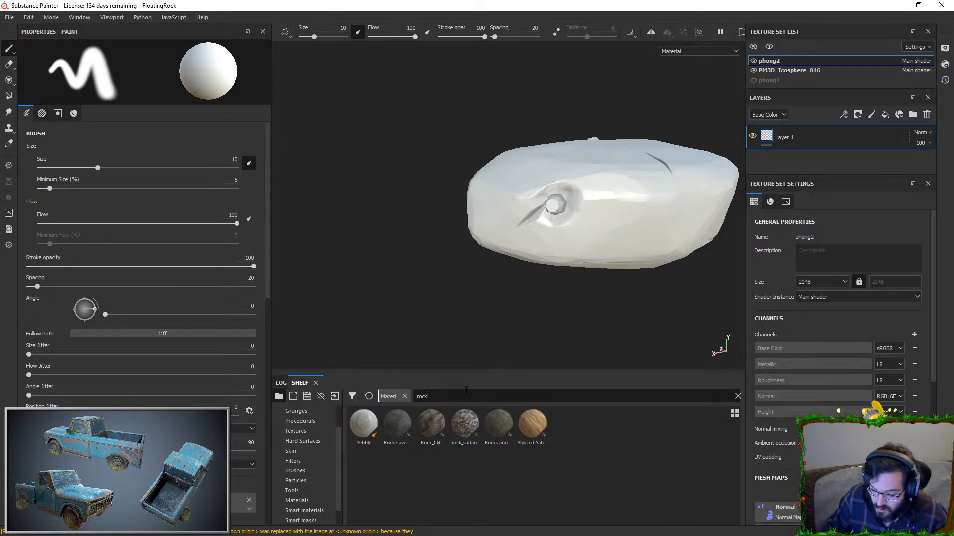
left_click_drag(498, 423, 403, 268)
scroll(597, 217, "up", 3)
left_click_drag(598, 217, 657, 142, "alt")
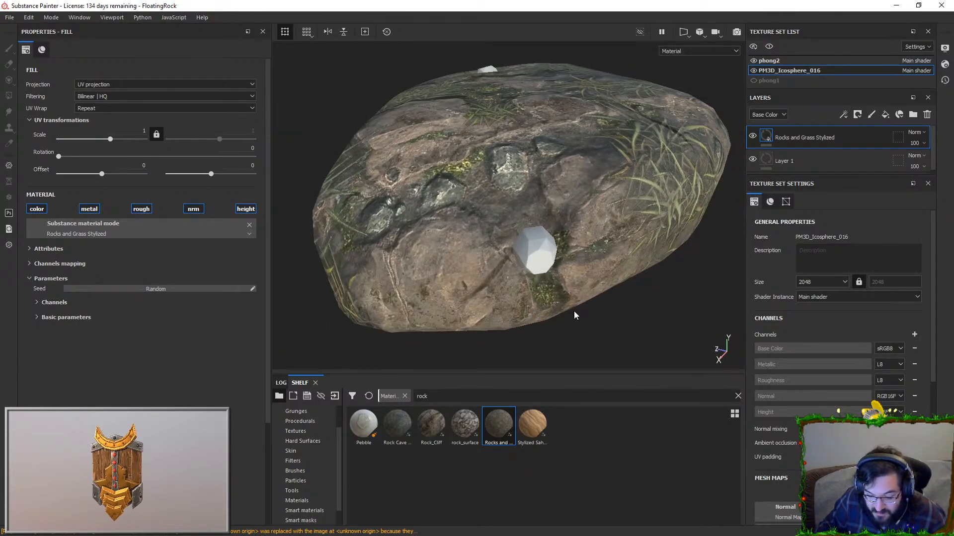
key("ctrl+z")
left_click_drag(464, 432, 563, 350)
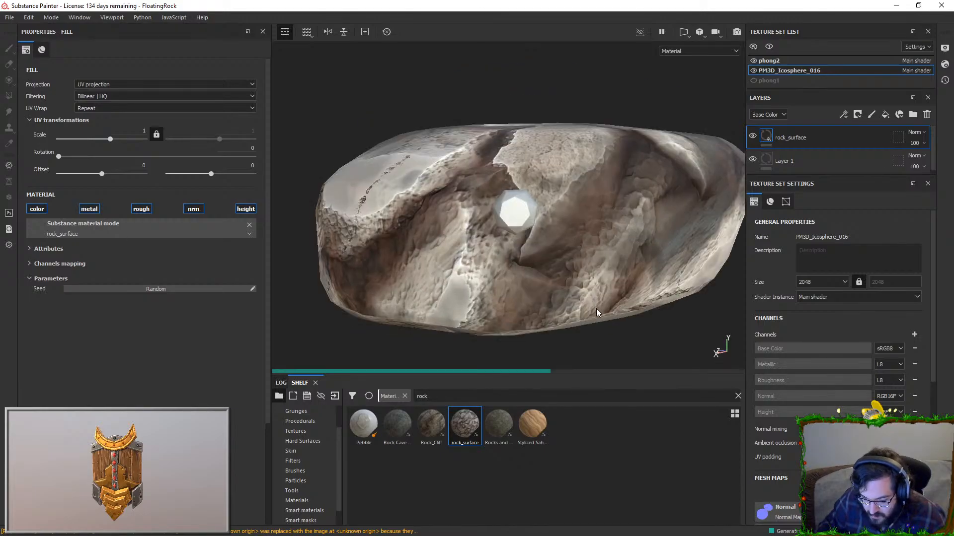
key("ctrl+z")
- Search the materials for "stylized" and try Rock Cave Stylized on the rock body, undoing it after viewing
type("stylized")
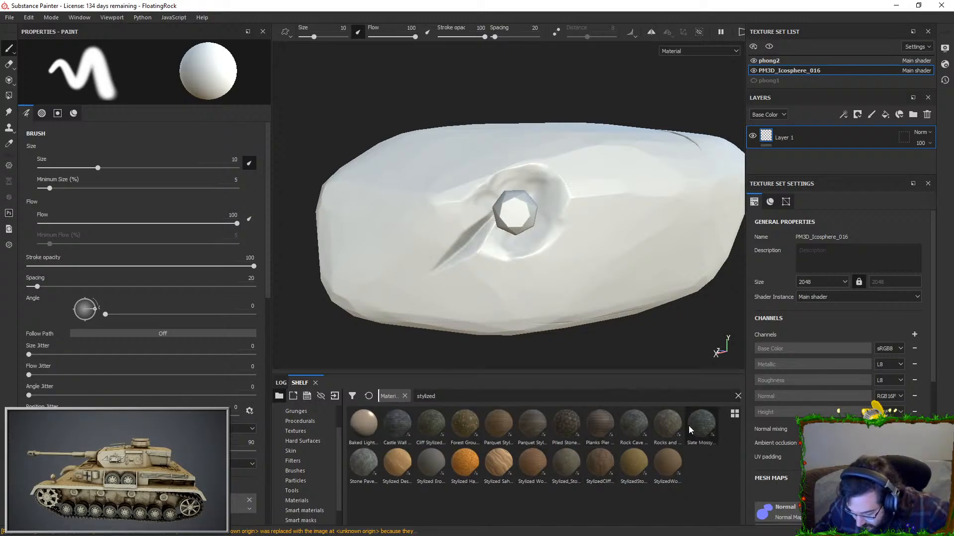
left_click_drag(648, 428, 606, 333)
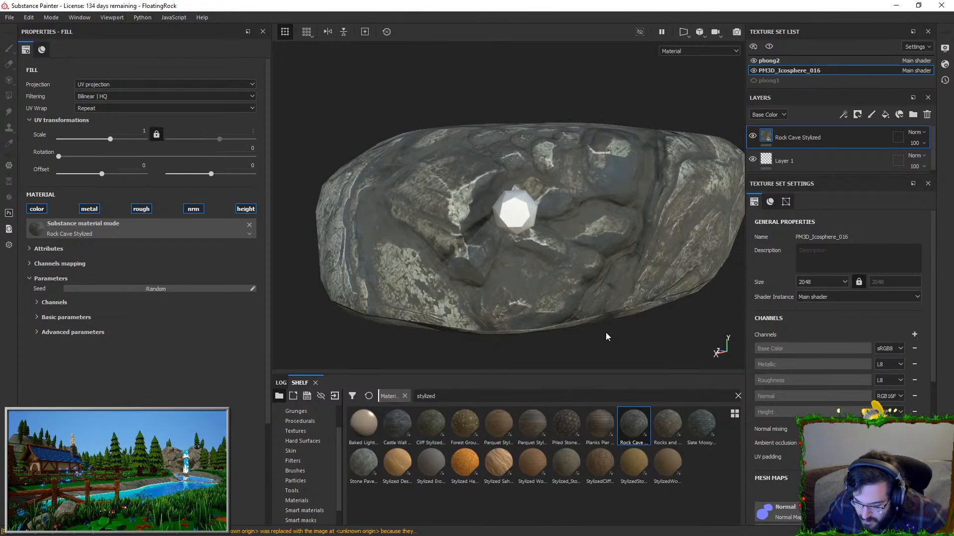
key("ctrl+z")
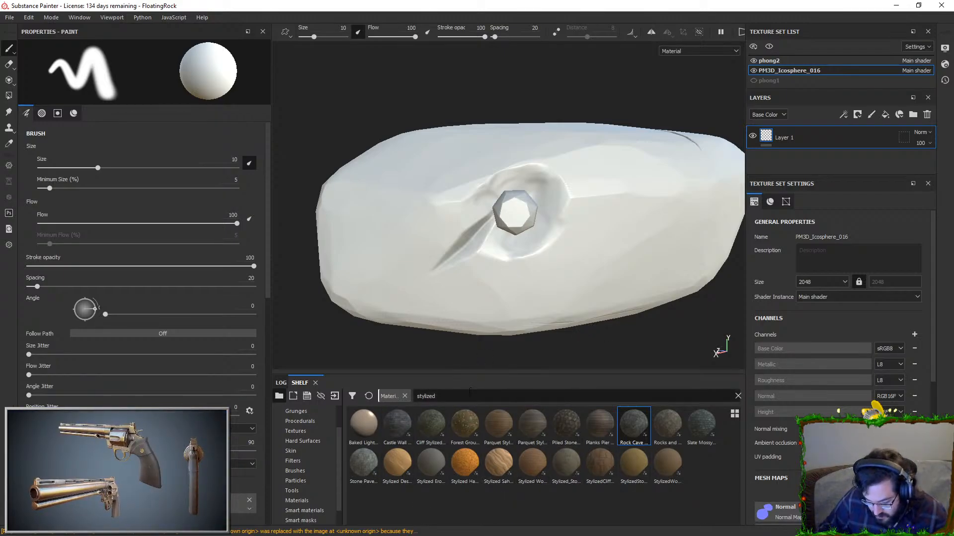
- Fill the rock body's PM3D_Icosphere_016 texture set with the Stylized Eroded Stone material
left_click_drag(428, 463, 523, 297)
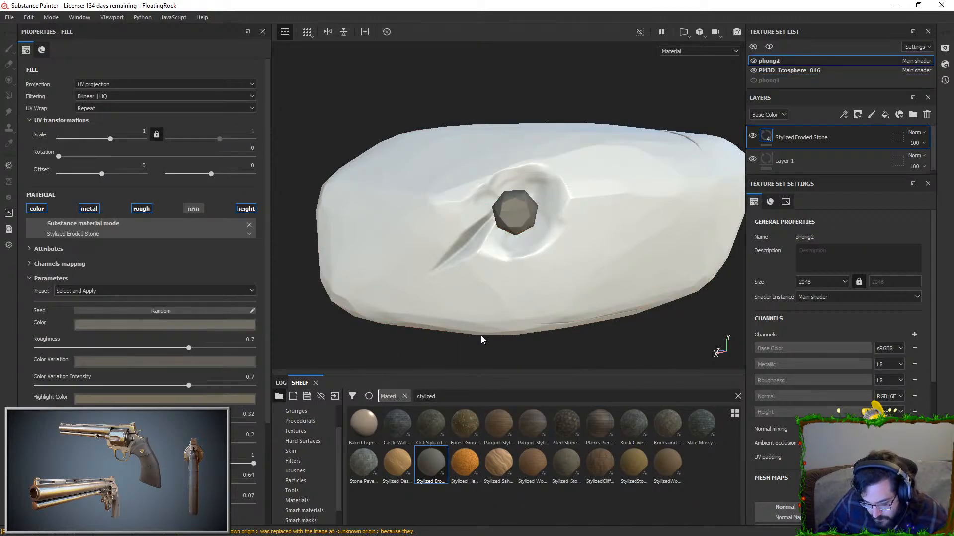
key("ctrl+z")
left_click_drag(423, 473, 624, 264)
left_click_drag(579, 351, 446, 236)
mouse_move(530, 215)
left_mouse_down("alt")
mouse_move(584, 238)
mouse_move(527, 231)
left_mouse_up("alt")
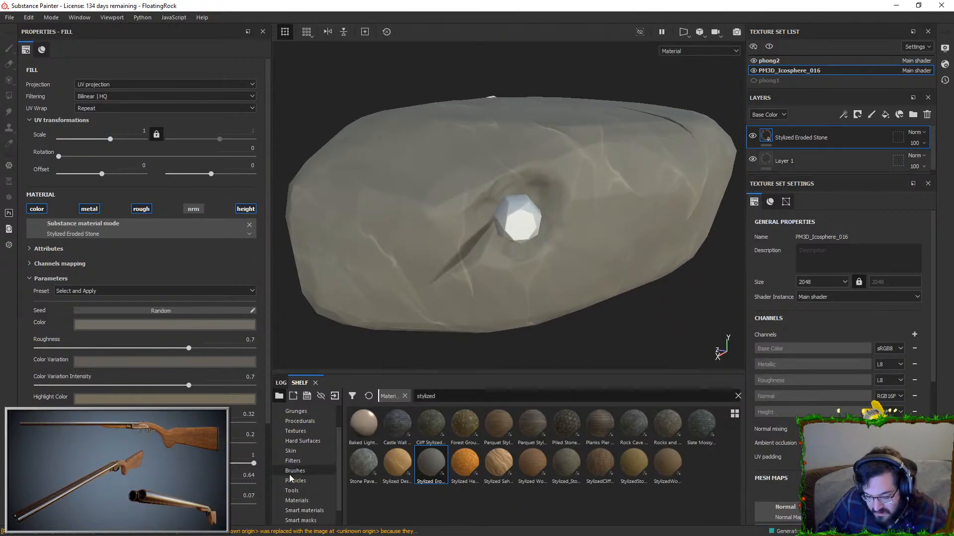
- Search the smart materials for "stone" and add StylziedStoneVar_2 above Stylized Eroded Stone with a white mask
left_click(304, 511)
left_click(457, 395)
type("stone")
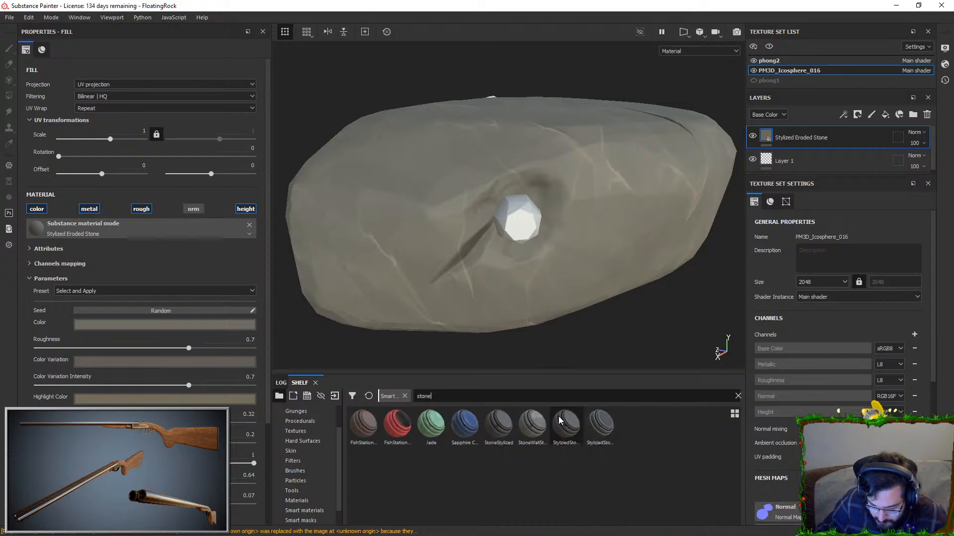
left_click_drag(600, 425, 781, 144)
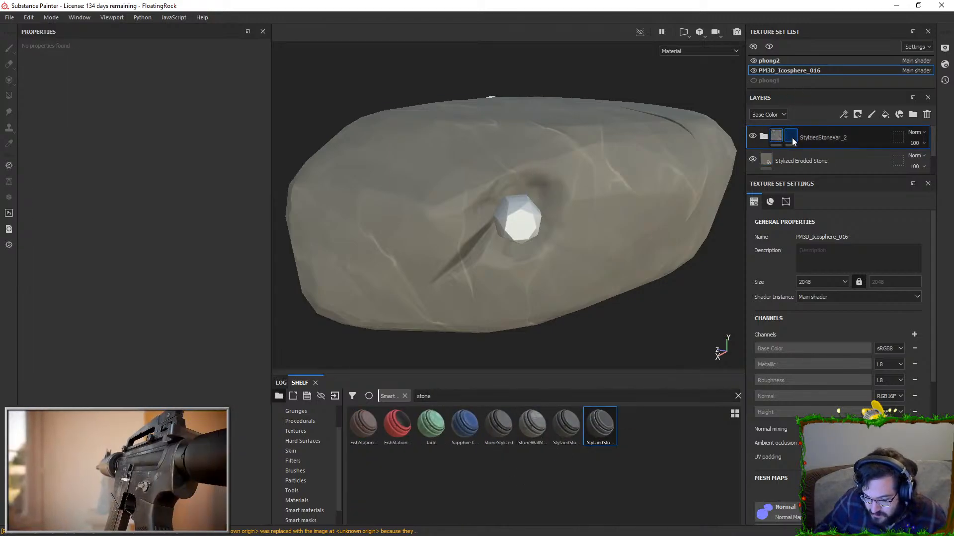
right_click(791, 138)
left_click(830, 7)
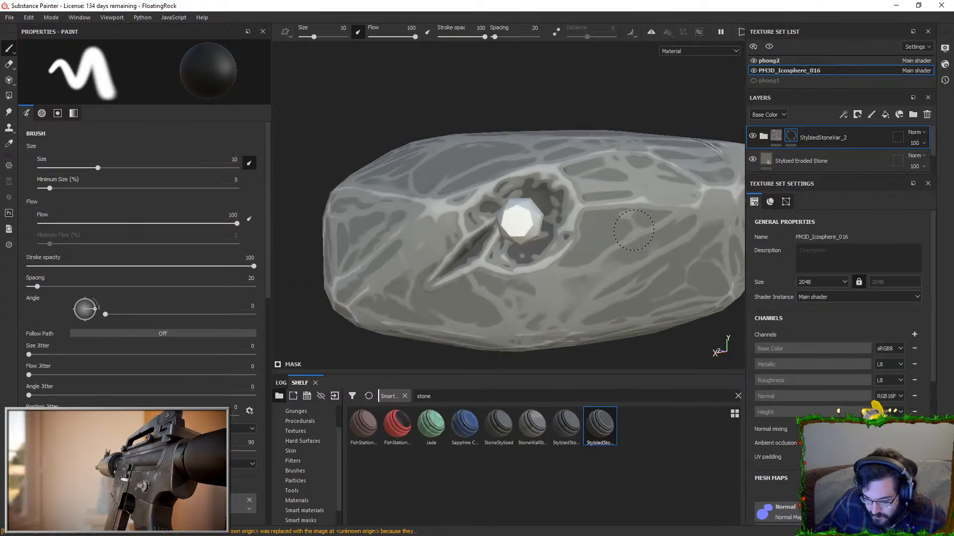
- Try the StylziedStoneVar smart material on top and remove both stylized stone variants from the layer stack
left_click_drag(553, 441, 789, 132)
right_click(797, 141)
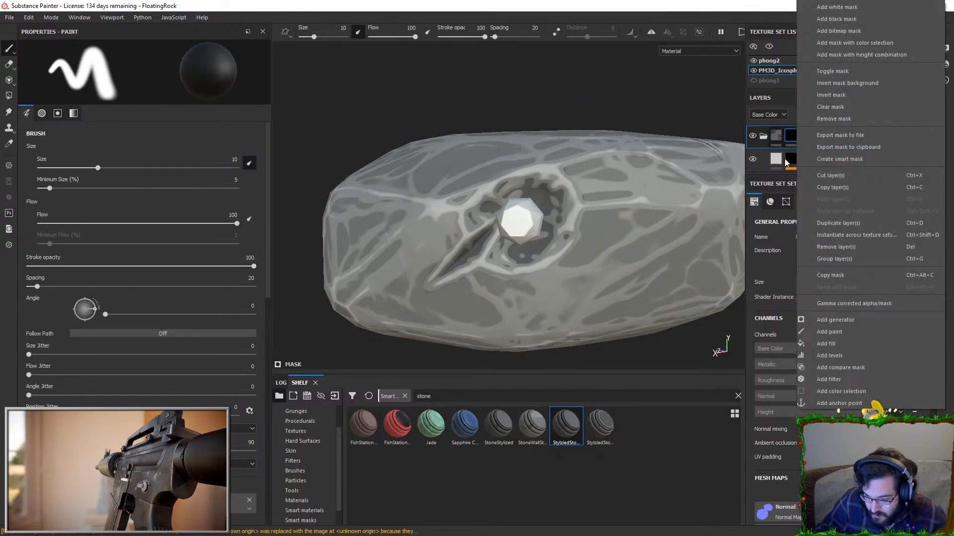
left_click(776, 138)
key("Delete")
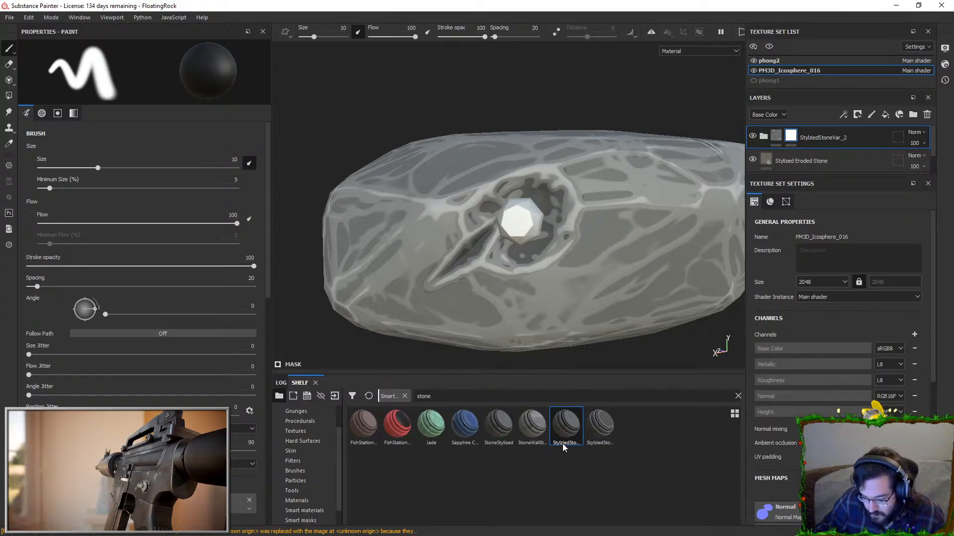
key("Delete")
- Add the StoneStylized and StylziedStoneVar smart materials above Stylized Eroded Stone, giving each group a white mask
left_click_drag(499, 425, 808, 133)
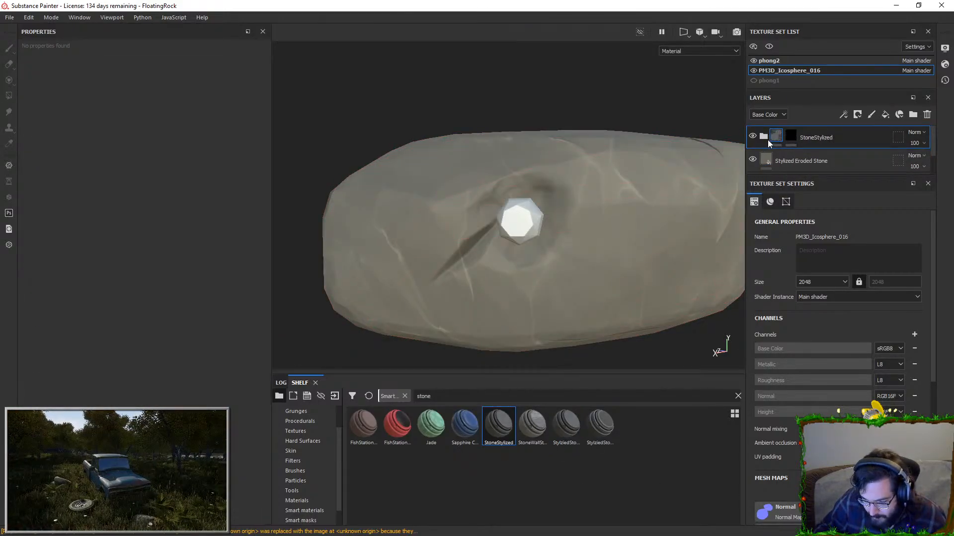
right_click(791, 137)
left_click(840, 10)
left_click_drag(627, 215, 540, 205, "alt")
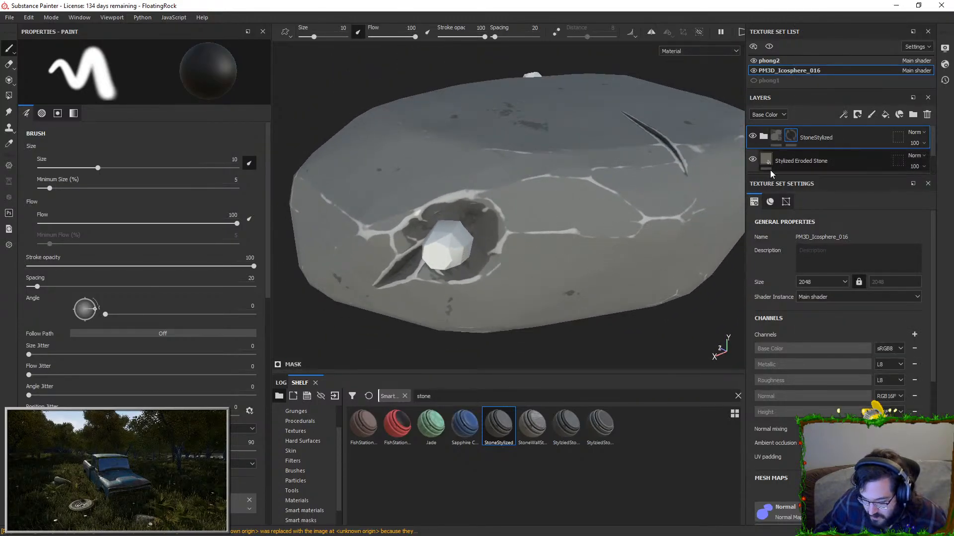
left_click_drag(566, 425, 800, 140)
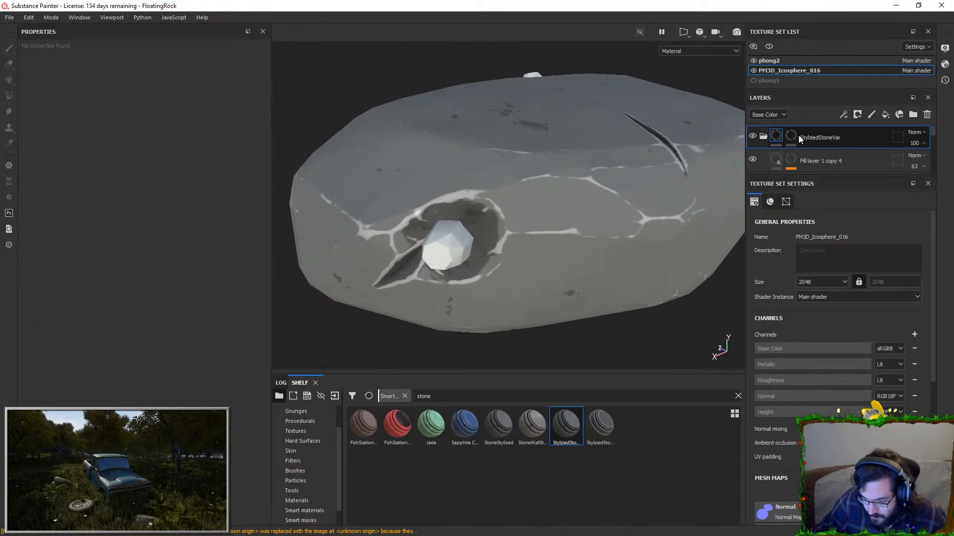
right_click(790, 137)
left_click(841, 10)
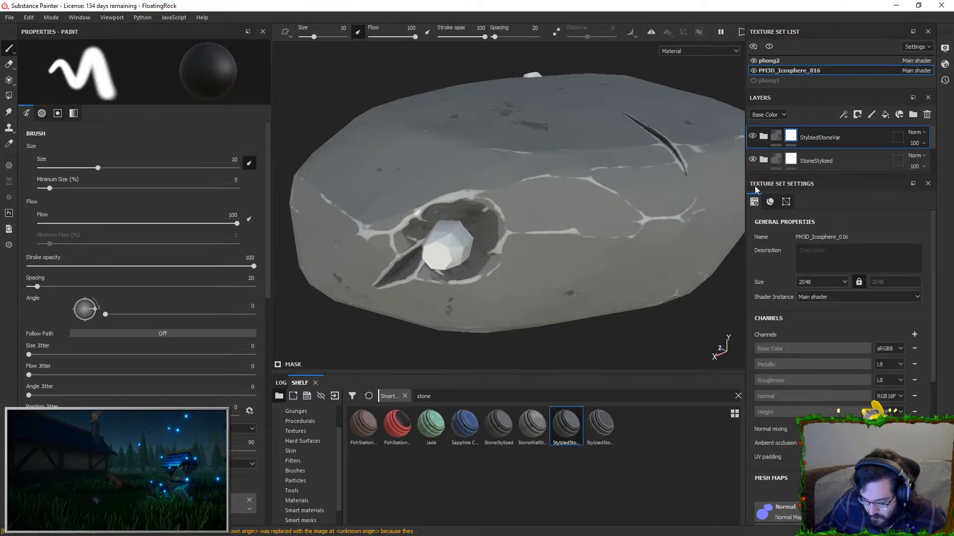
- Compare the stone smart material previews and add StylziedStoneVar_2 at the top of the stack with a white mask
mouse_move(508, 438)
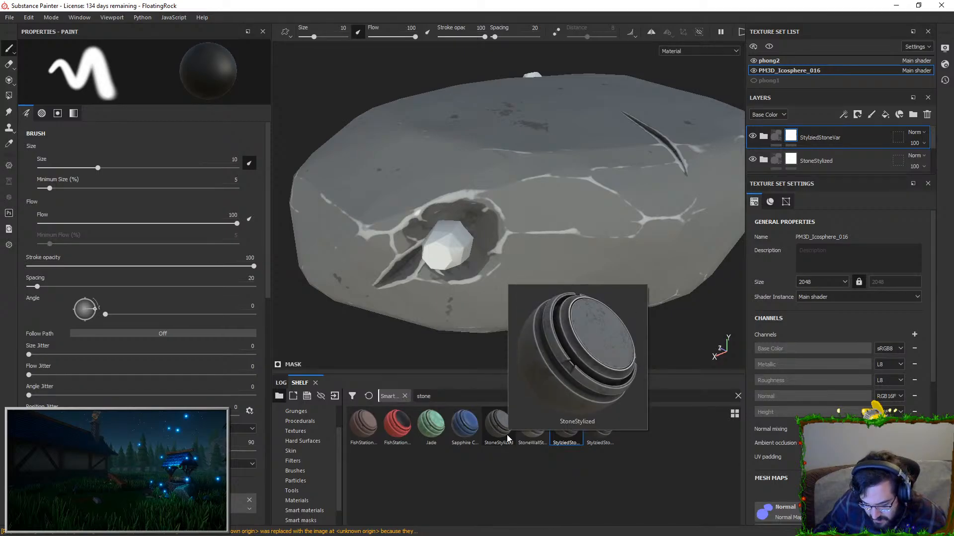
mouse_move(566, 436)
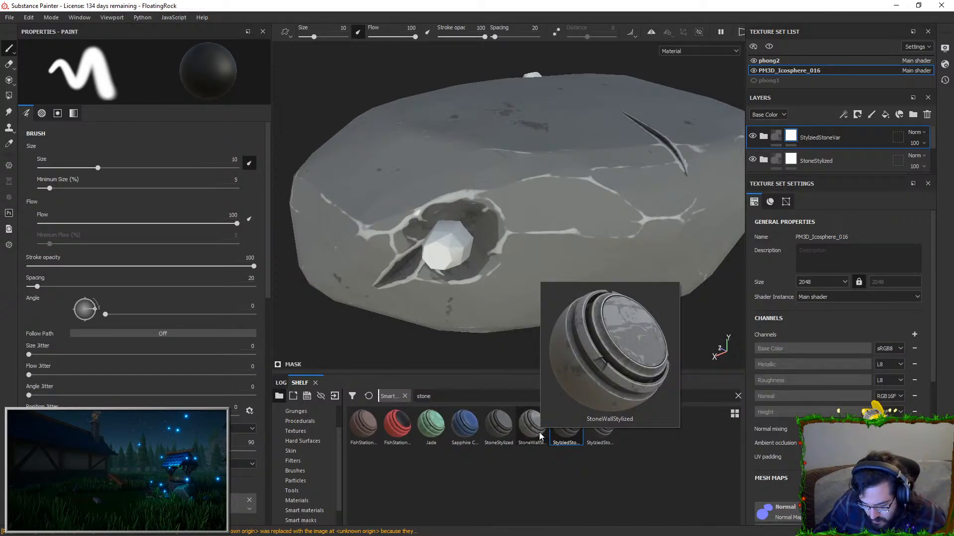
mouse_move(598, 433)
left_click_drag(598, 433, 820, 136)
right_click(793, 137)
left_click(824, 19)
mouse_move(436, 269)
left_mouse_down("alt")
mouse_move(504, 260)
mouse_move(515, 174)
left_mouse_up("alt")
- Remove the StoneStylized and StylziedStoneVar groups and move Stylized Eroded Stone into the StylziedStoneVar_2 group, directly above Fill layer 1
left_click(808, 162)
scroll(805, 162, "down", 1)
scroll(812, 151, "up", 1)
left_click(763, 133)
left_click(786, 154)
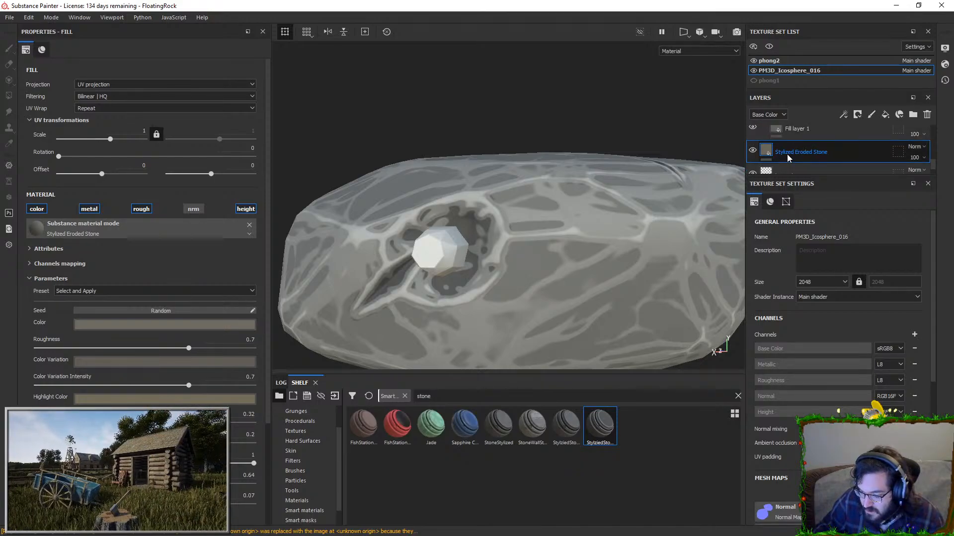
scroll(795, 161, "up", 1)
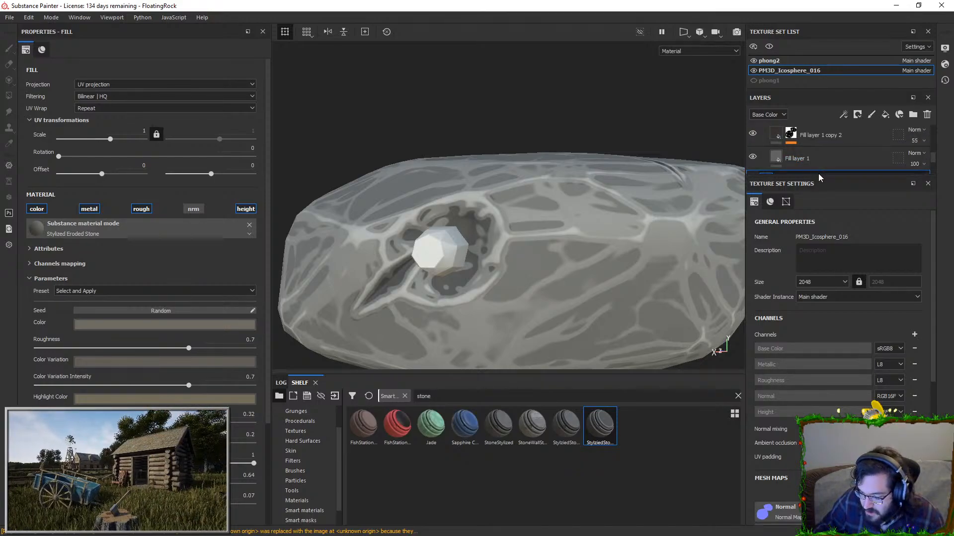
left_click_drag(819, 174, 818, 342)
left_click_drag(810, 300, 813, 273)
mouse_move(556, 218)
left_mouse_down("alt")
mouse_move(558, 233)
mouse_move(557, 221)
left_mouse_up("alt")
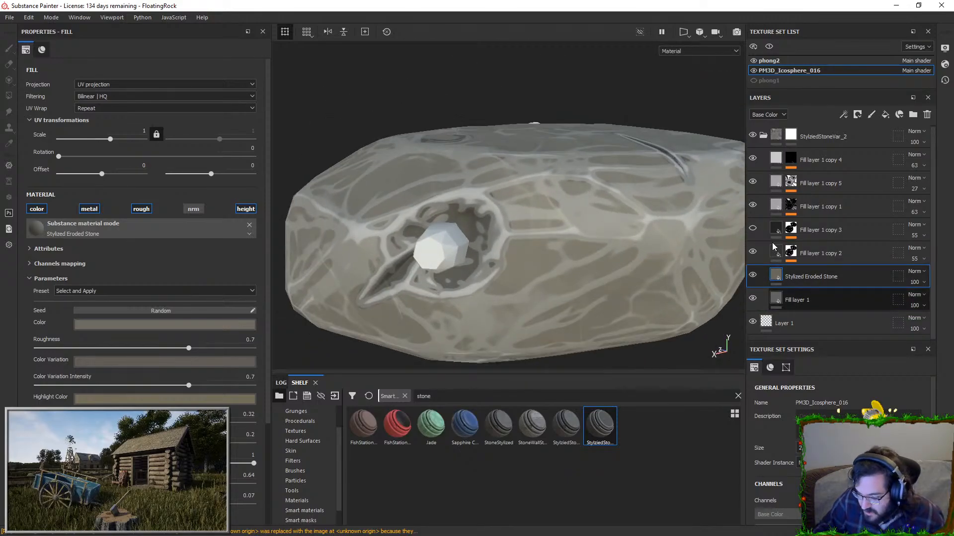
- Set the opacity of Fill layer 1 copy 1 and Fill layer 1 copy 5 to 100
left_click(794, 299)
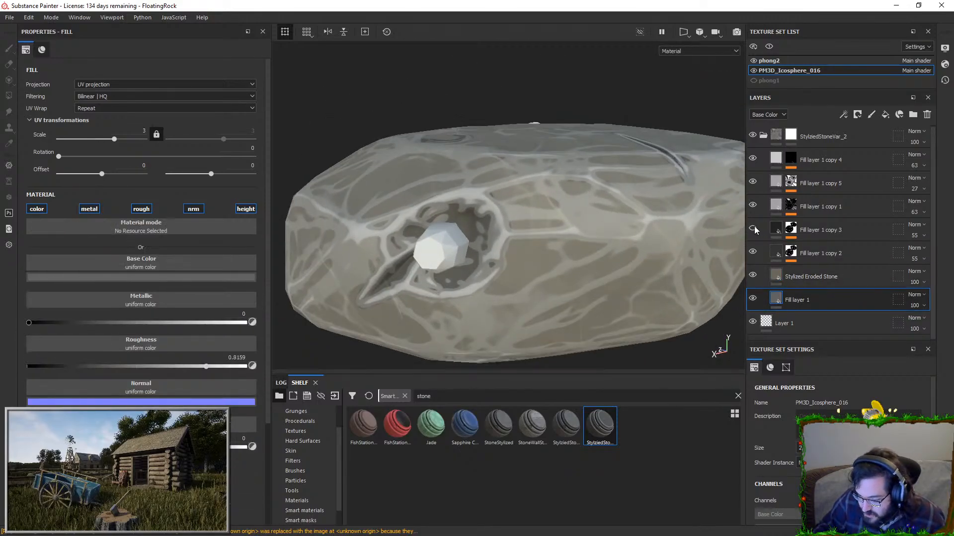
left_click(793, 207)
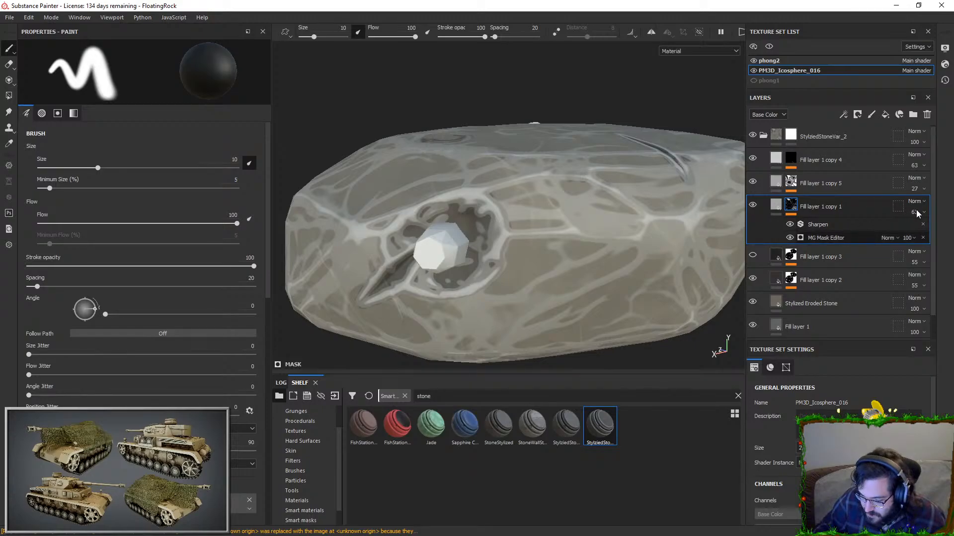
left_click(915, 237)
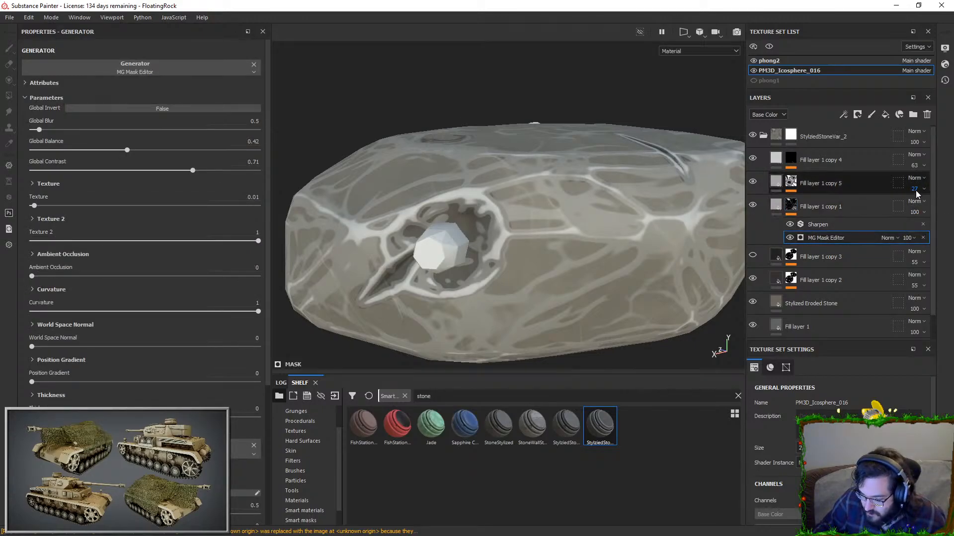
left_click_drag(924, 211, 952, 208)
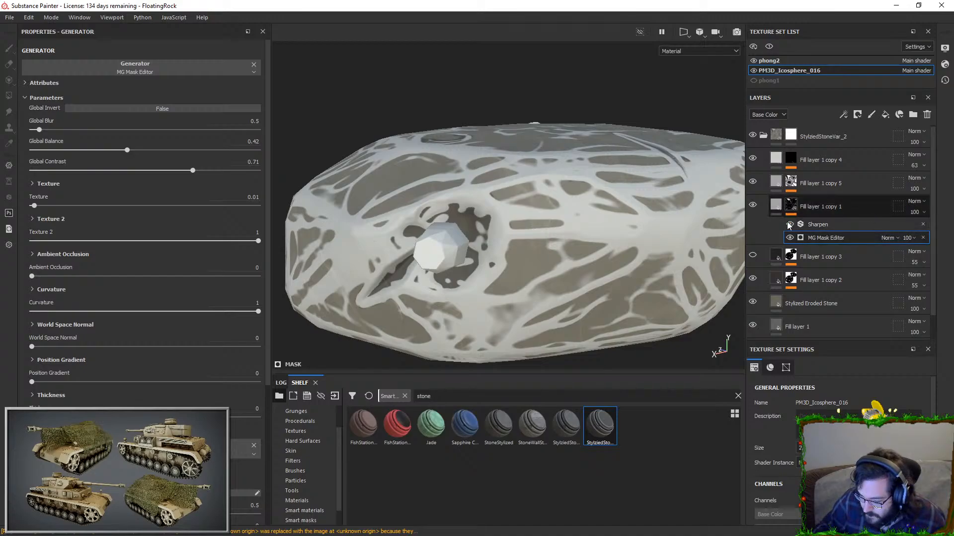
- On Fill layer 1 copy 1, set the MG Mask Editor's global balance to 0.35 and the layer's blending mode to Overlay
left_click_drag(110, 148, 112, 150)
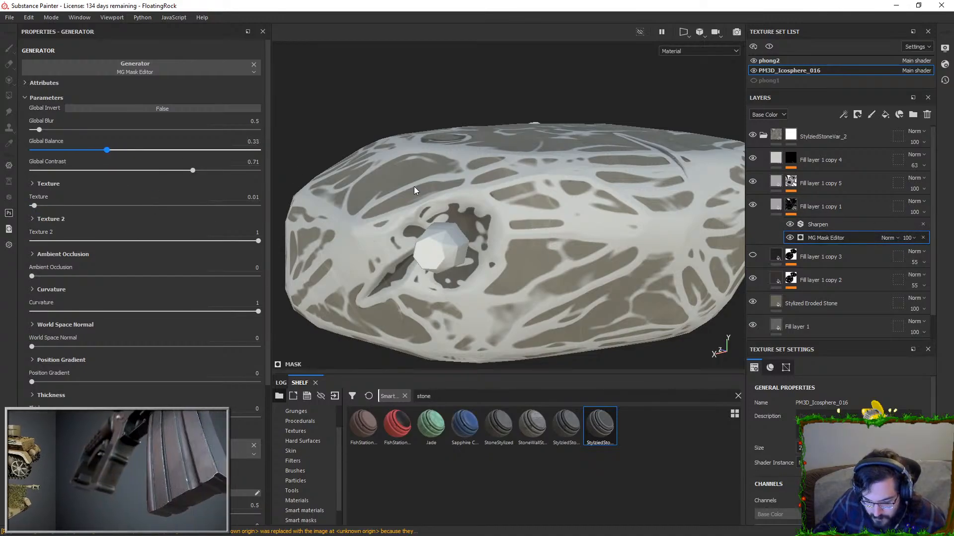
left_click(914, 202)
left_click(901, 351)
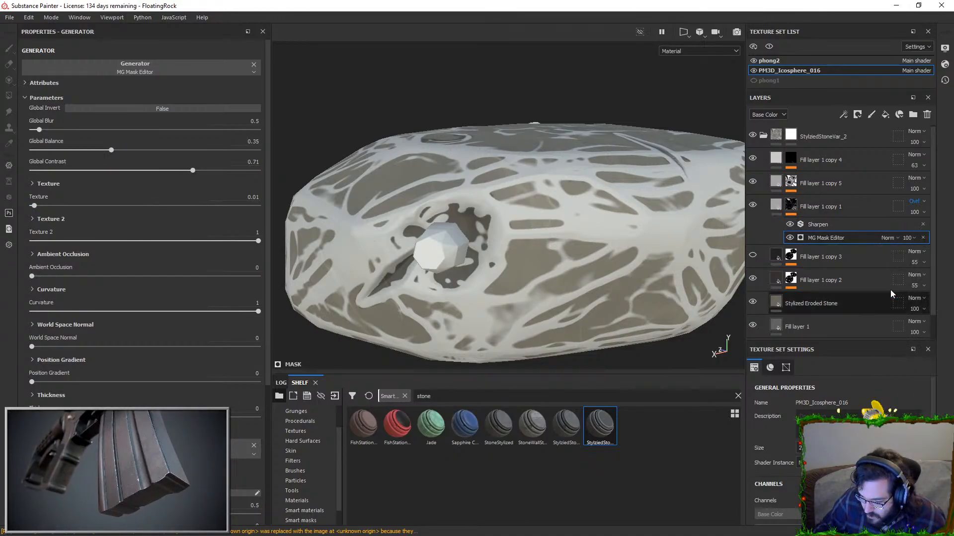
- Switch Fill layer 1 copy 5 to Overlay blending and make the base color of Fill layer 1 copy 1 and copy 5 white
left_click(915, 179)
left_click(914, 329)
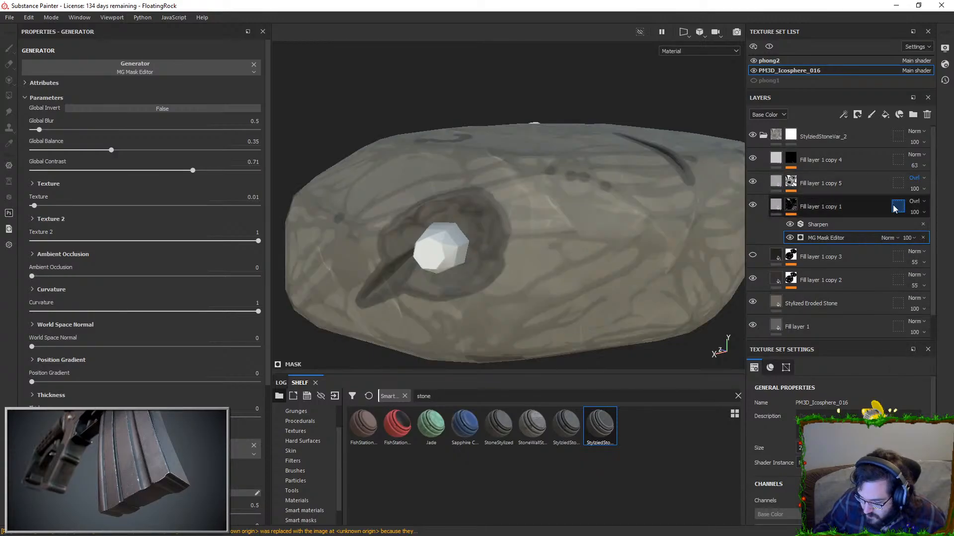
left_click(776, 205)
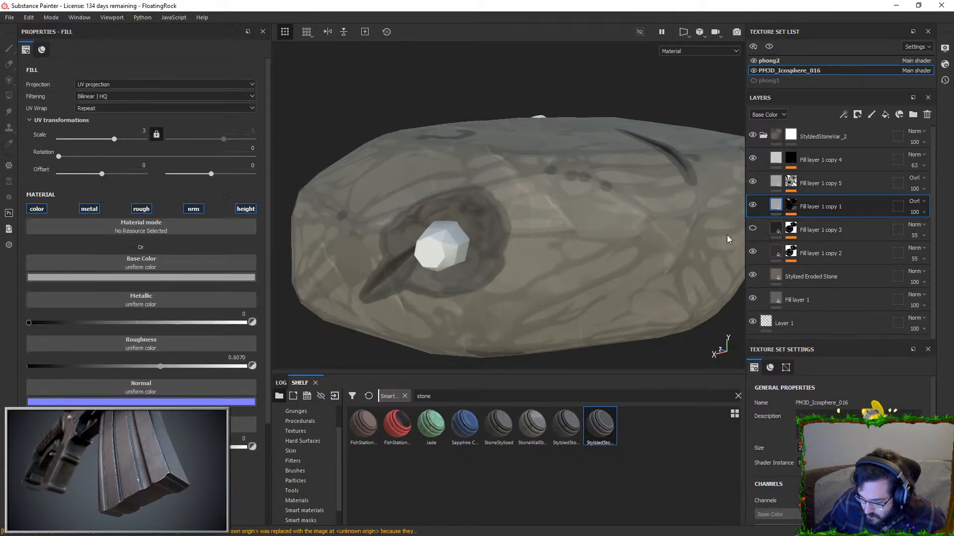
left_click(160, 277)
left_click_drag(174, 310, 139, 250)
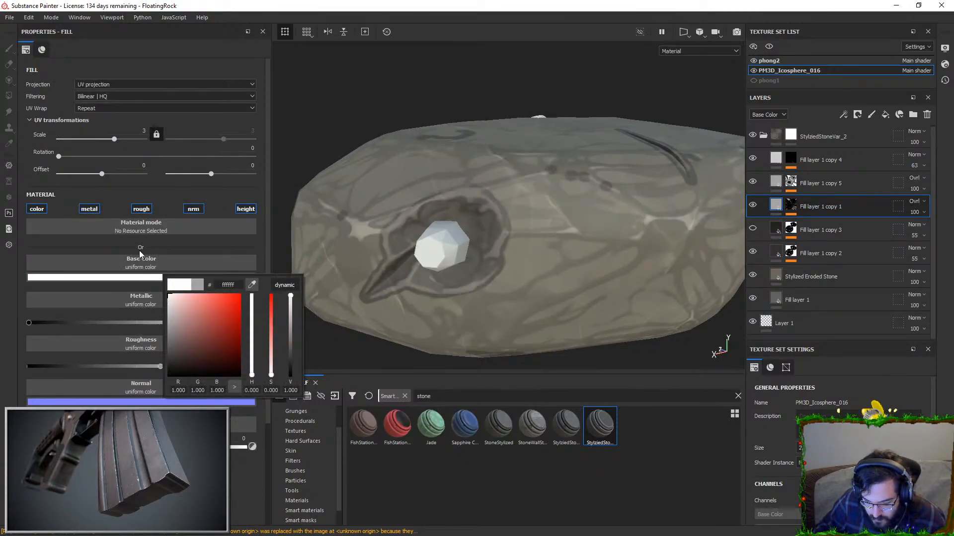
left_click(776, 182)
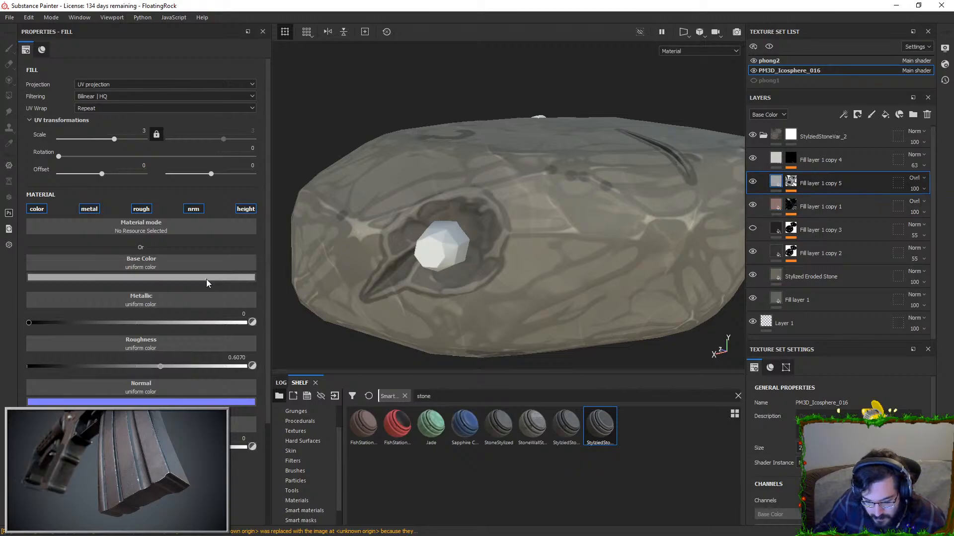
left_click(205, 277)
left_click_drag(229, 308, 219, 288)
- In Fill layer 1 copy 5's MG Mask Editor, set global contrast to 0.79 and global blur to 0.28, and adjust the global balance
left_click(795, 180)
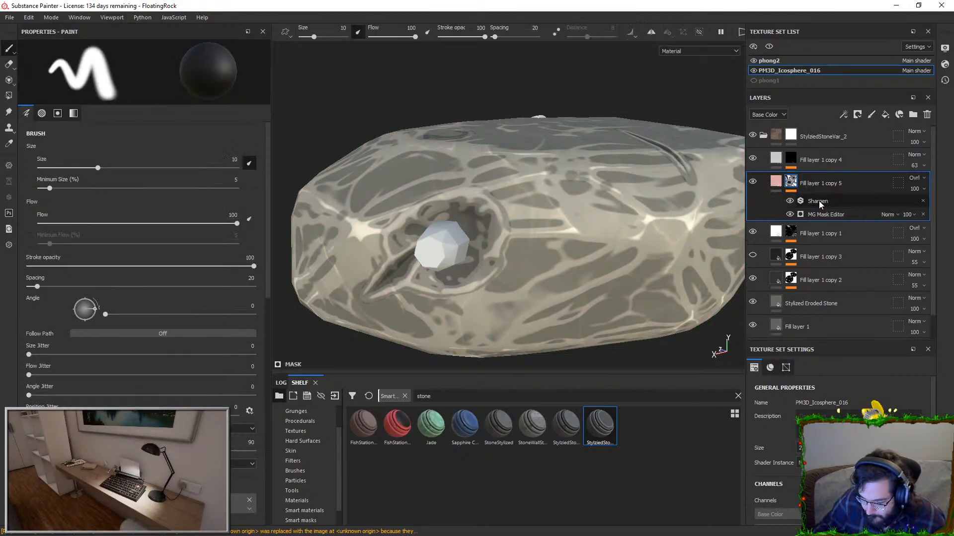
mouse_move(162, 152)
left_mouse_down()
mouse_move(102, 150)
mouse_move(159, 150)
left_mouse_up()
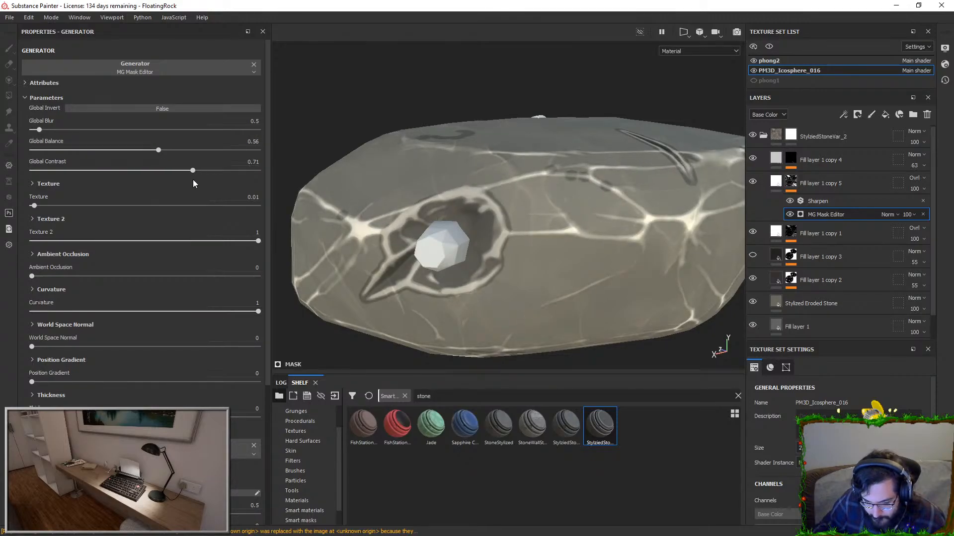
left_click_drag(47, 126, 19, 134)
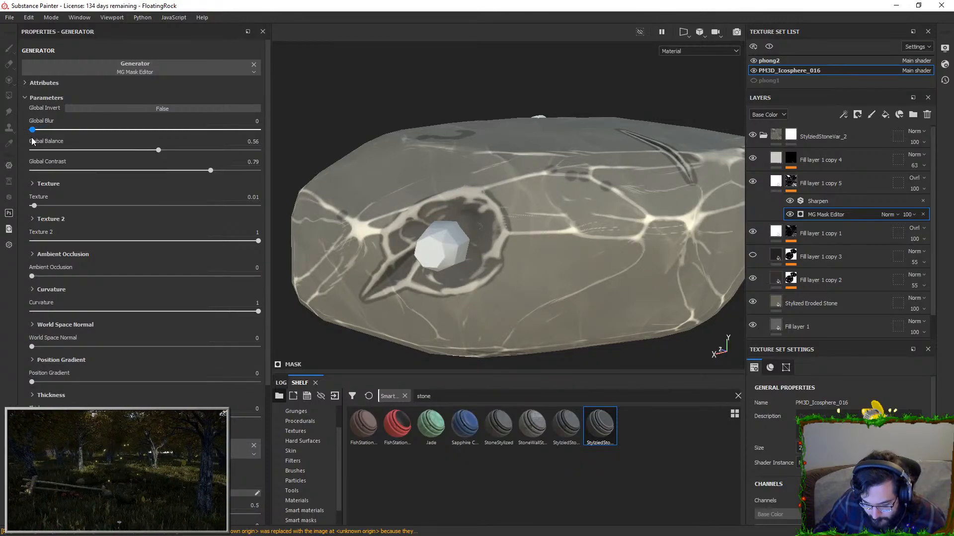
left_click_drag(515, 232, 539, 236, "alt")
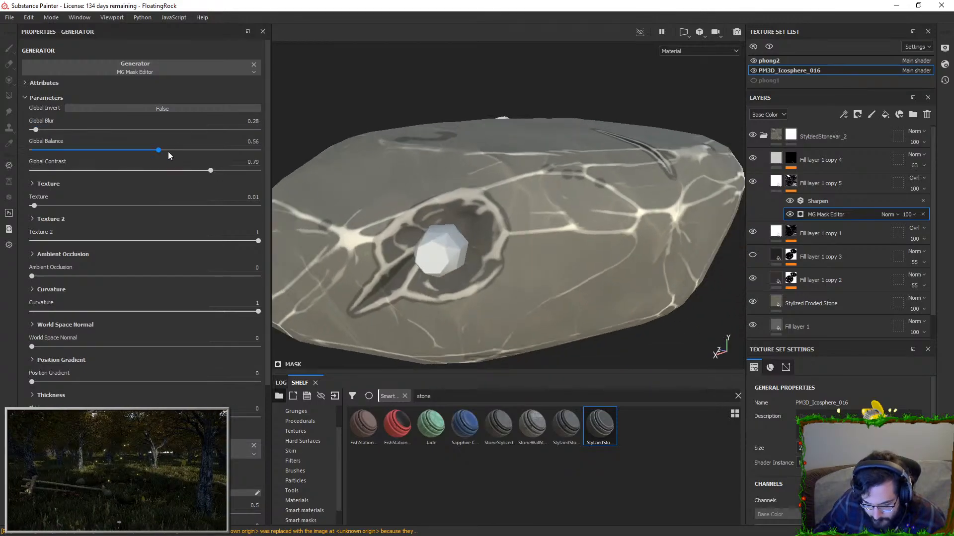
left_click_drag(114, 150, 183, 155)
- Change Fill layer 1 copy 5's base color to light grey and set its opacity to 52
left_click(776, 182)
left_click(152, 277)
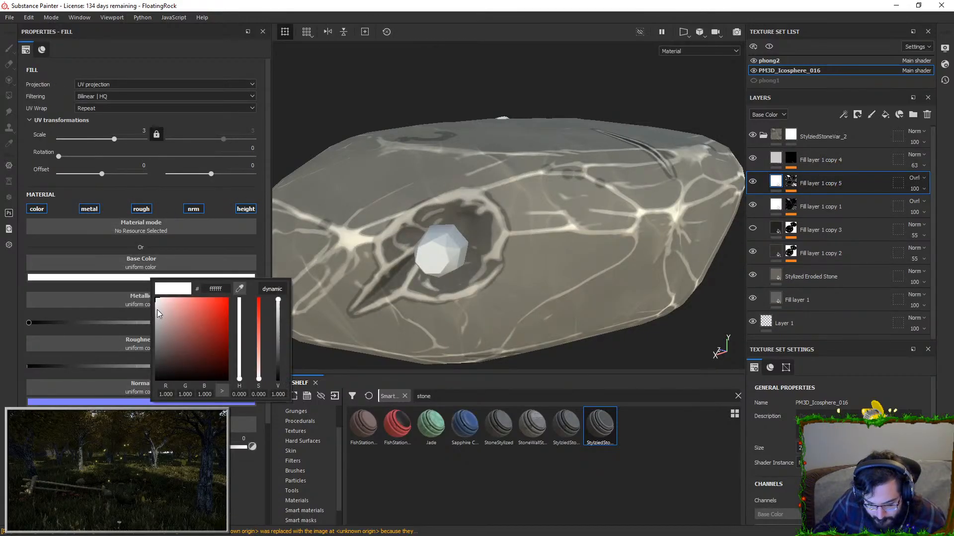
left_click_drag(153, 309, 148, 314)
left_click_drag(497, 263, 685, 218, "alt")
left_click(928, 204)
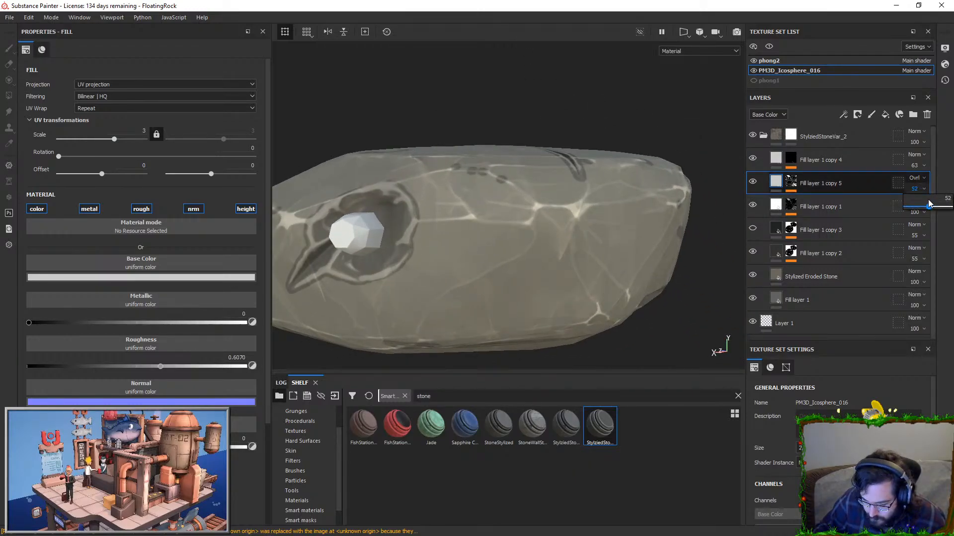
- Check the contribution of Fill layer 1 copy 1 and tint its base color to a slightly warm off-white
left_click(753, 205)
left_click(753, 205)
left_click_drag(532, 207, 559, 223, "alt")
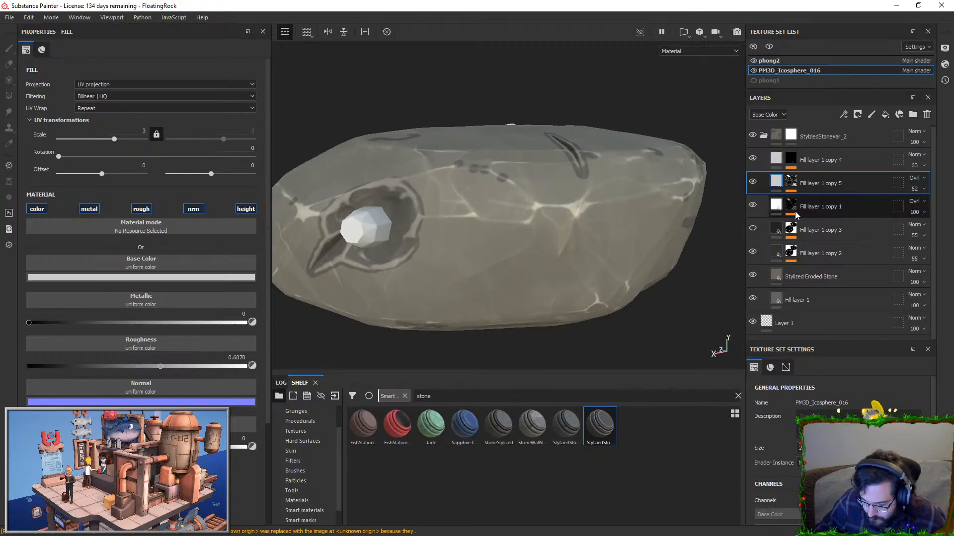
left_click(777, 211)
left_click(150, 278)
left_click_drag(171, 320, 167, 290)
left_click_drag(241, 362, 236, 376)
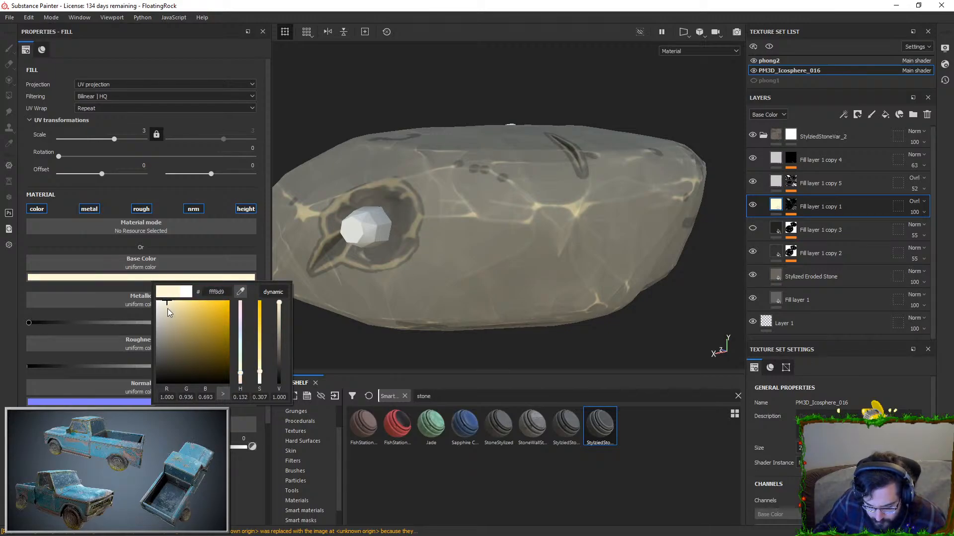
mouse_move(164, 308)
left_mouse_down()
mouse_move(160, 320)
mouse_move(158, 307)
left_mouse_up()
- Compare the rock with and without Fill layer 1 copy 1, copy 5 and copy 4 by toggling their visibility
left_click_drag(645, 233, 671, 218, "alt")
left_click(753, 204)
left_click(753, 204)
left_click_drag(754, 204, 754, 160)
left_click_drag(554, 226, 581, 251, "alt")
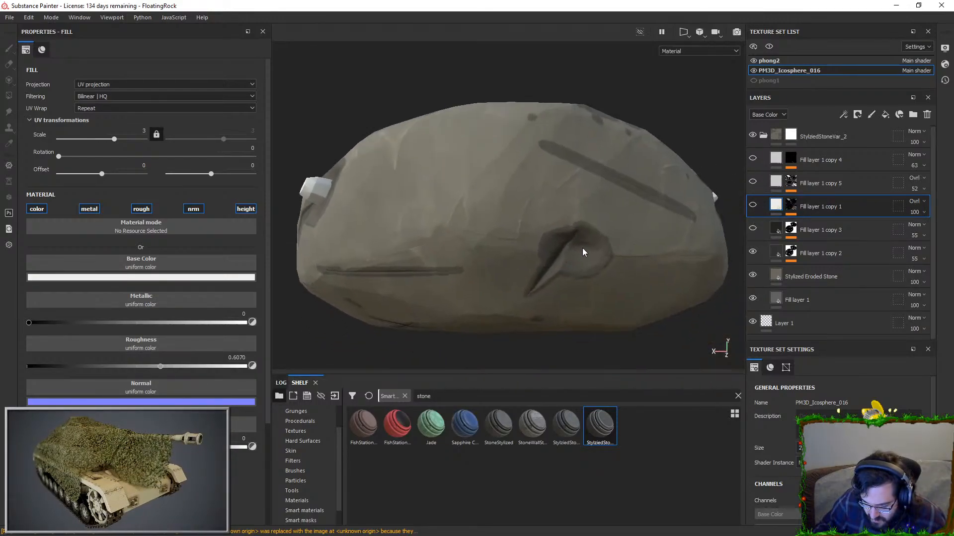
left_click(753, 160)
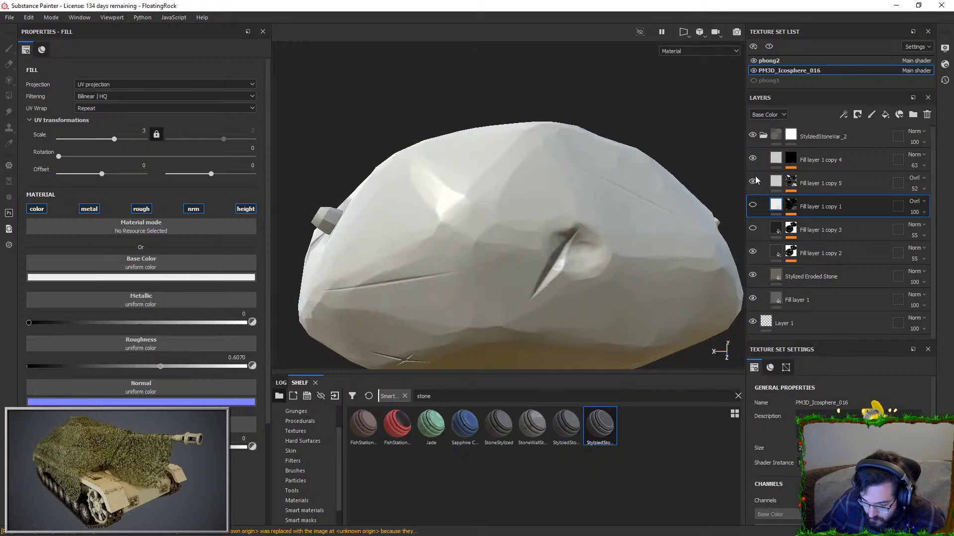
left_click(753, 181)
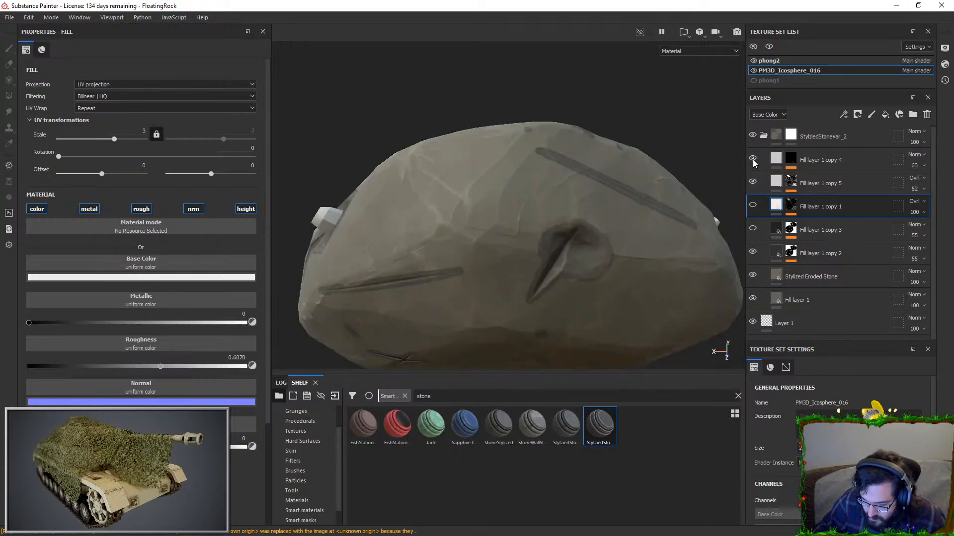
left_click(753, 205)
left_click(752, 203)
left_click(753, 204)
left_click(753, 204)
left_click(753, 204)
- Check what Fill layer 1 copy 3 and copy 2 add to the rock's side and open copy 2's MG Mask Editor settings
left_click_drag(661, 268, 526, 283, "alt")
middle_click_drag(698, 212, 561, 200, "alt")
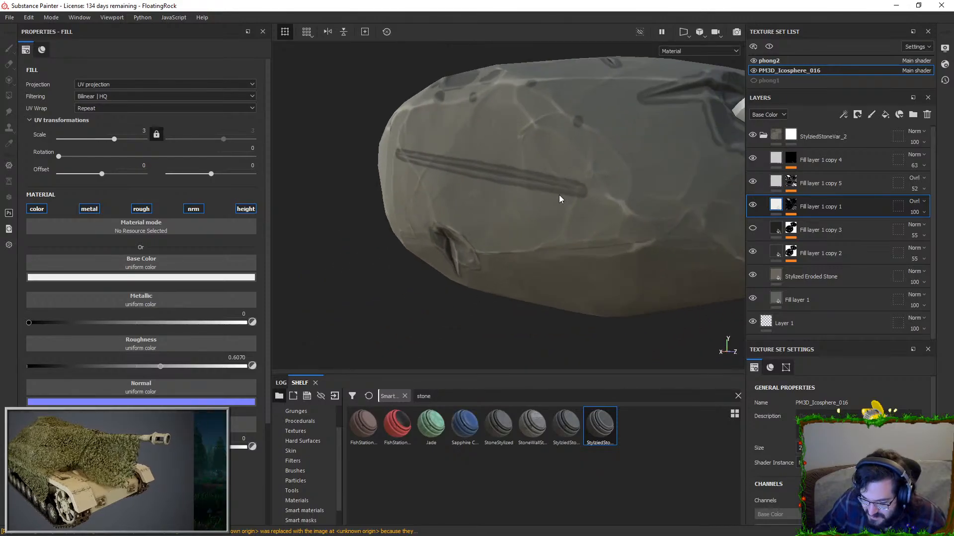
left_click_drag(561, 201, 424, 213, "alt")
middle_click_drag(477, 158, 562, 167, "alt")
left_click(752, 228)
left_click(753, 228)
left_click(754, 252)
left_click(754, 251)
left_click_drag(622, 231, 646, 221, "alt")
left_click(790, 251)
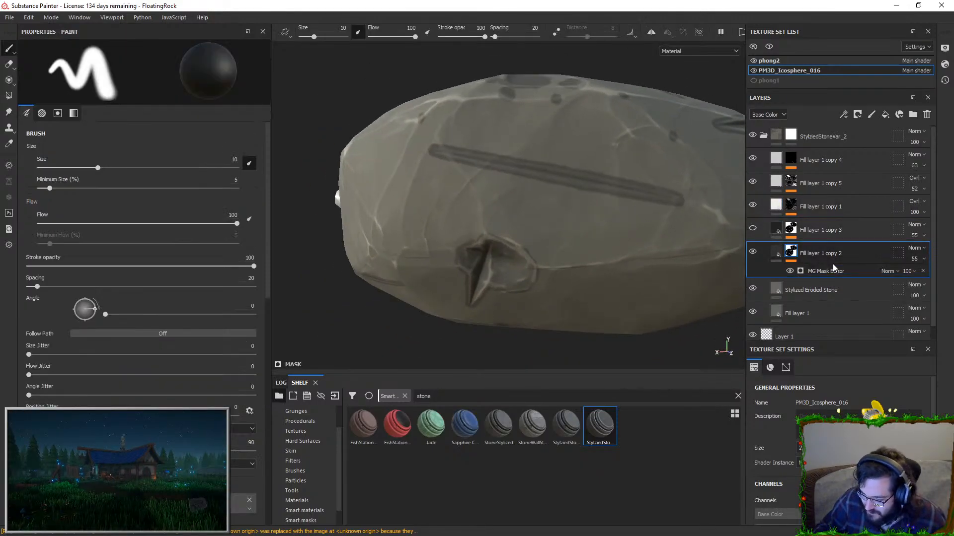
left_click(809, 274)
- Bake the mesh maps of the PM3D_Icosphere_016 texture set with 256 secondary rays for ambient occlusion
scroll(817, 415, "down", 5)
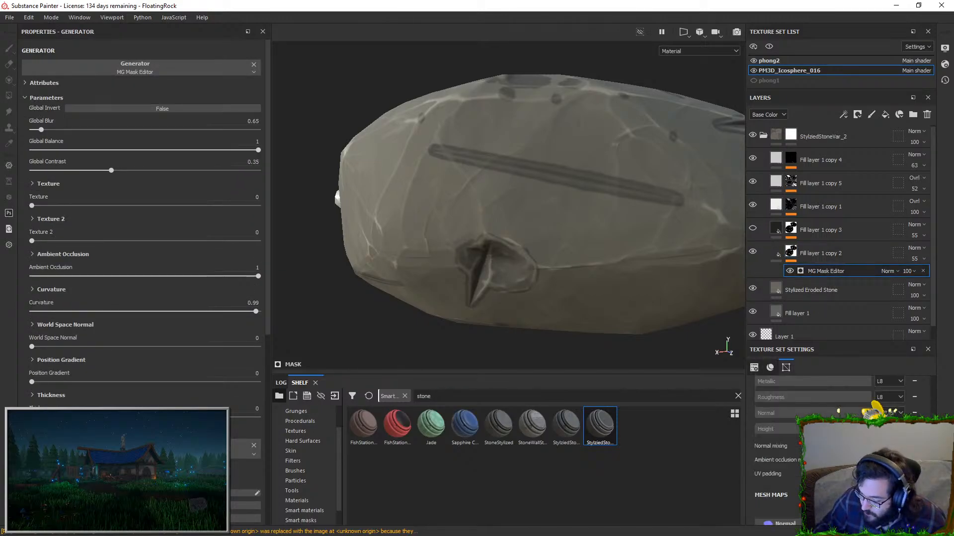
left_click(841, 509)
left_click(332, 248)
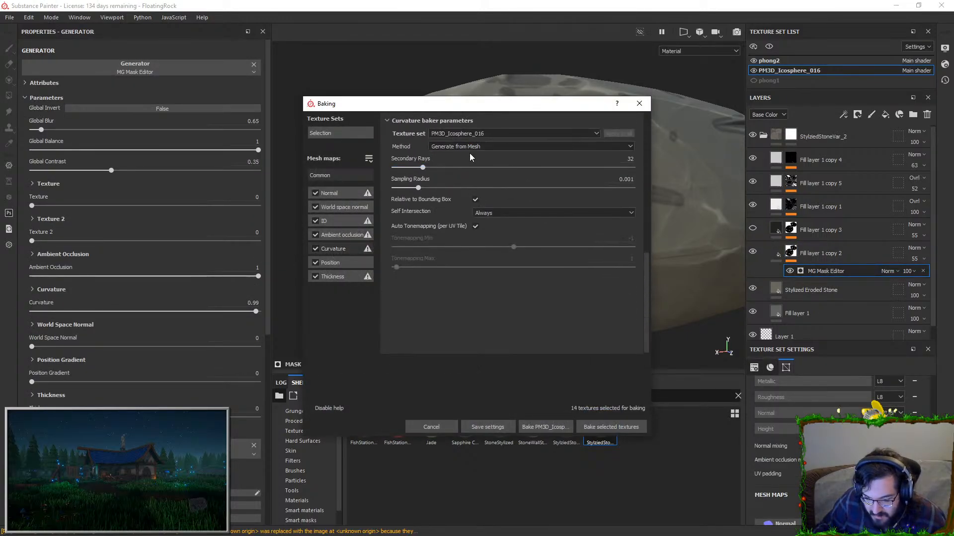
left_click(342, 239)
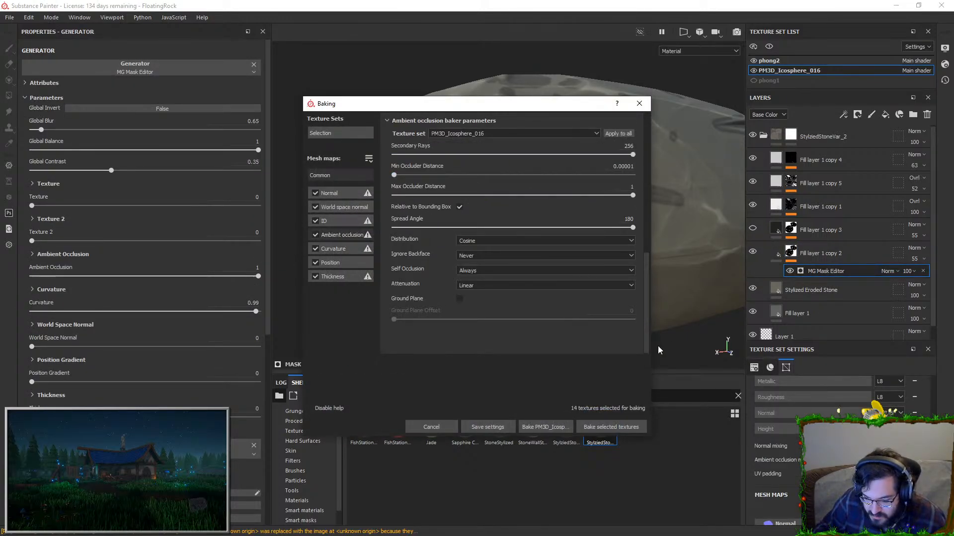
left_click(545, 427)
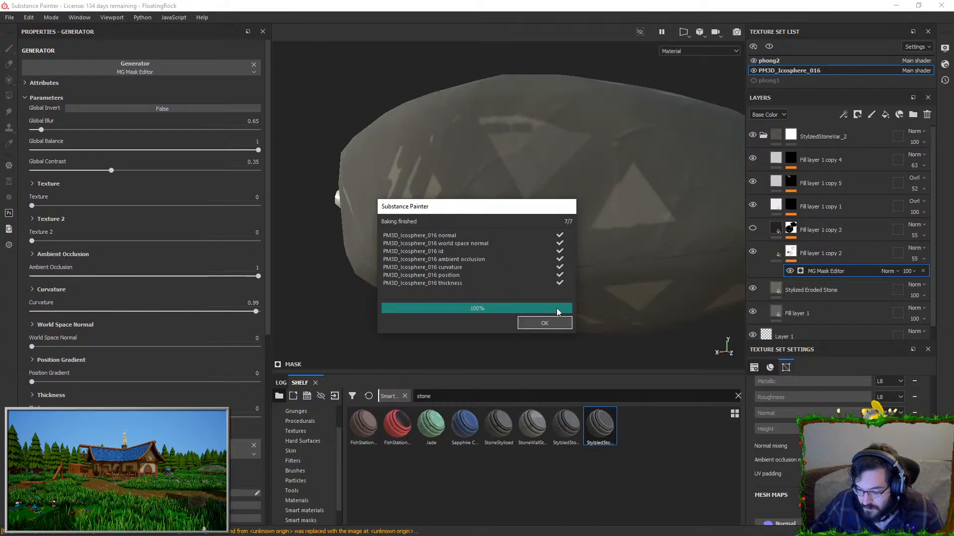
left_click(545, 323)
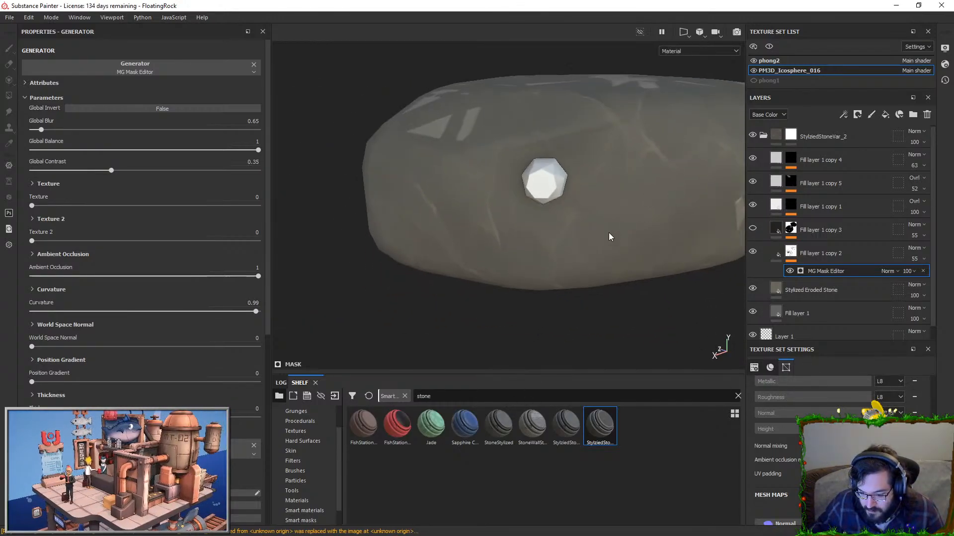
- Hide Fill layer 1 copy 2, and try another global balance in Fill layer 1 copy 1's MG Mask Editor, undoing that change
middle_click_drag(619, 236, 580, 234, "alt")
left_click(753, 252)
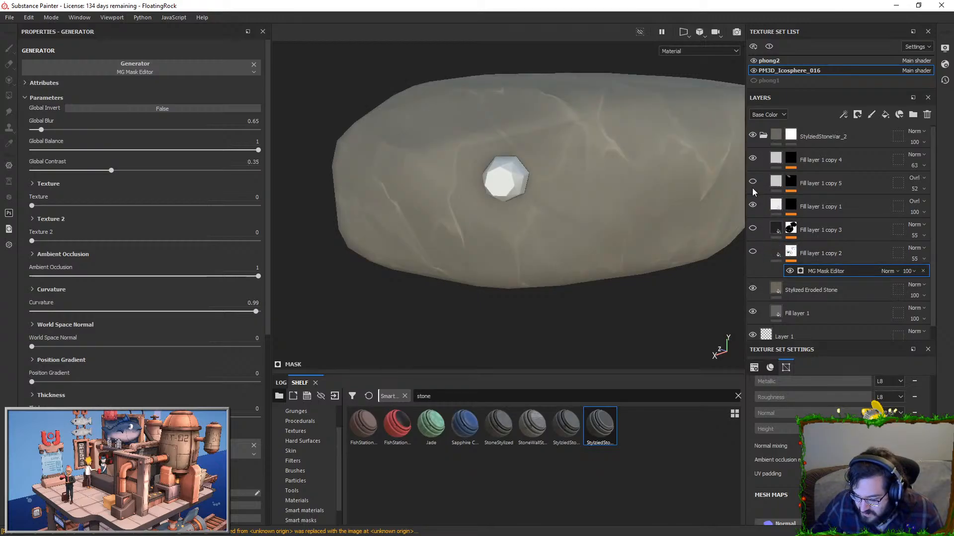
left_click(758, 212)
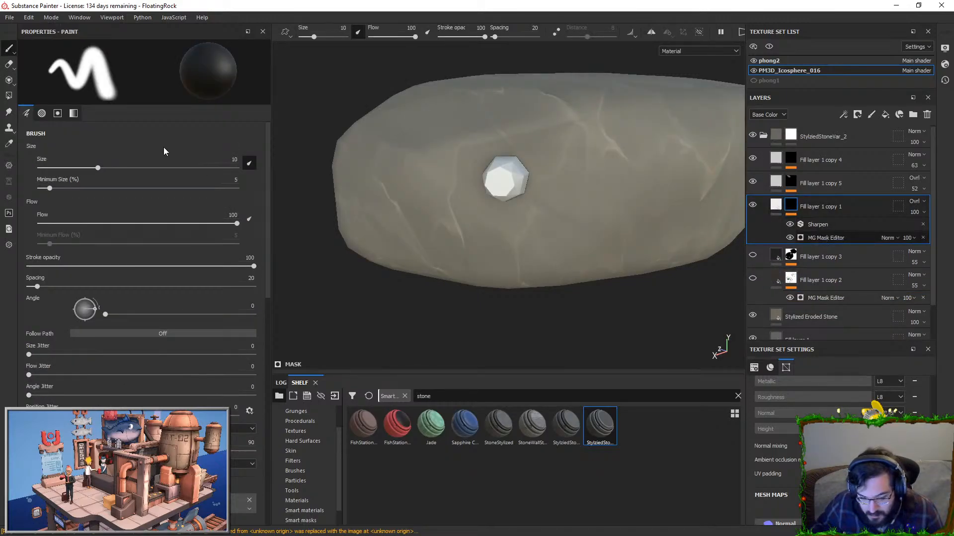
left_click_drag(123, 152, 246, 151)
key("ctrl+z")
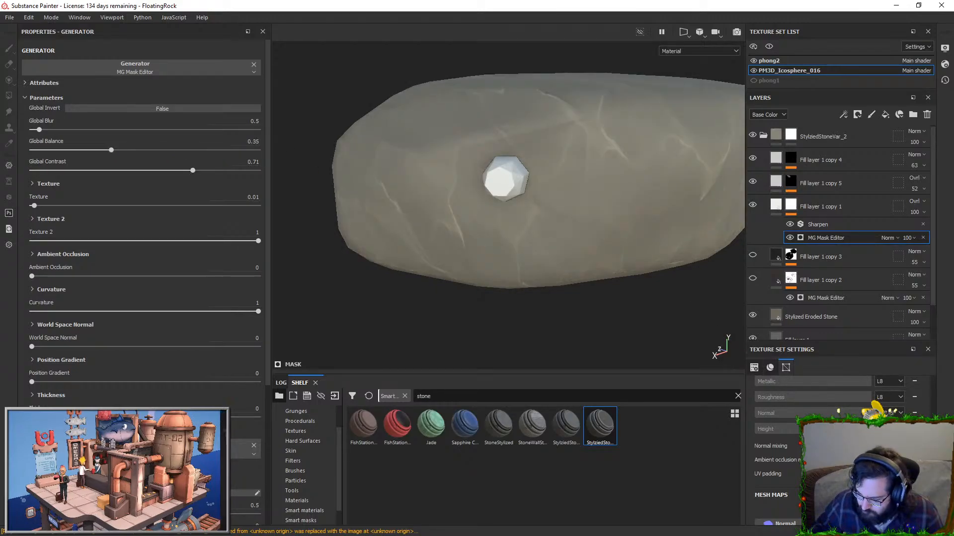
- Set the curvature baker to 256 secondary rays and a 0.01 sampling radius, and bake all selected textures
key("ctrl+shift+b")
left_click(336, 244)
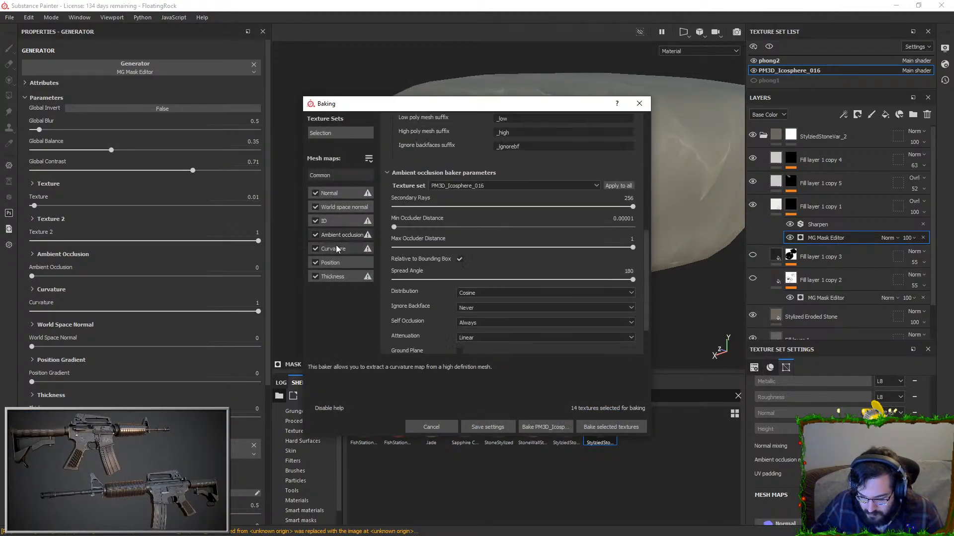
left_click_drag(424, 189, 636, 188)
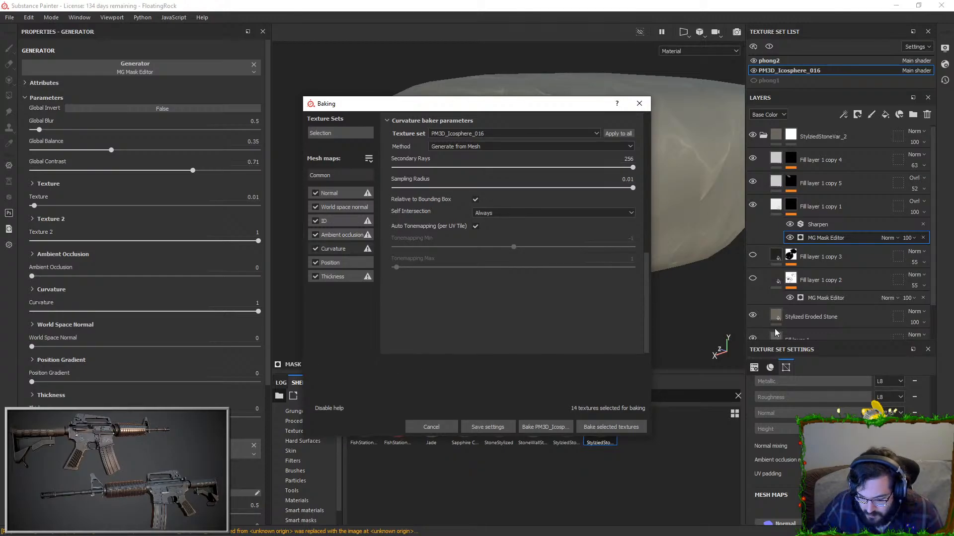
left_click(629, 428)
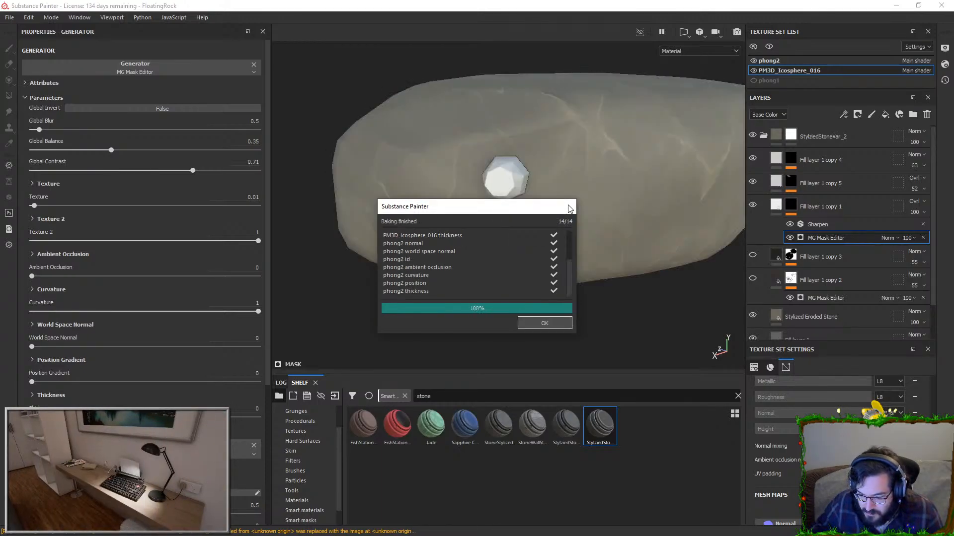
left_click(553, 322)
- Inspect the baked rock and set the curvature baker's sampling radius to 0.001 for PM3D_Icosphere_016
left_click_drag(611, 298, 611, 213, "alt")
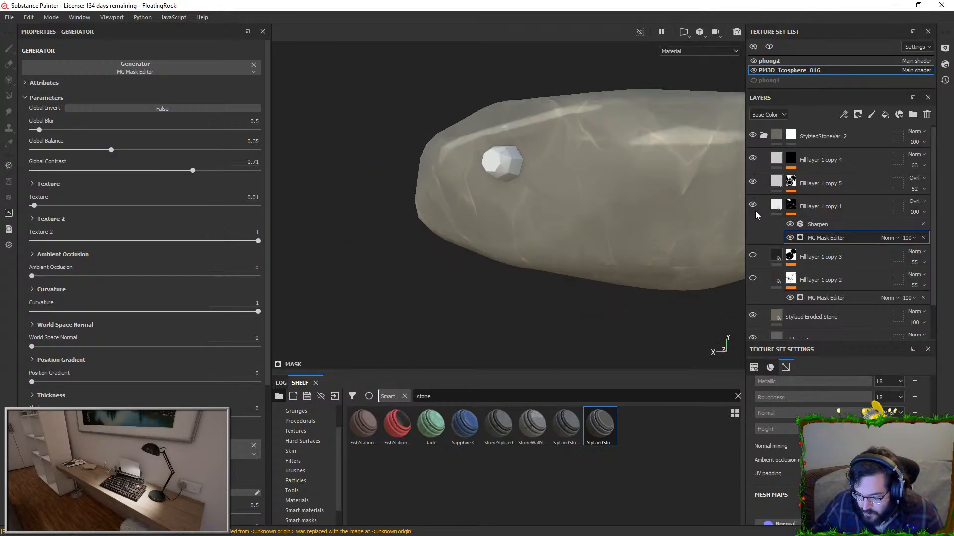
key("ctrl+shift+b")
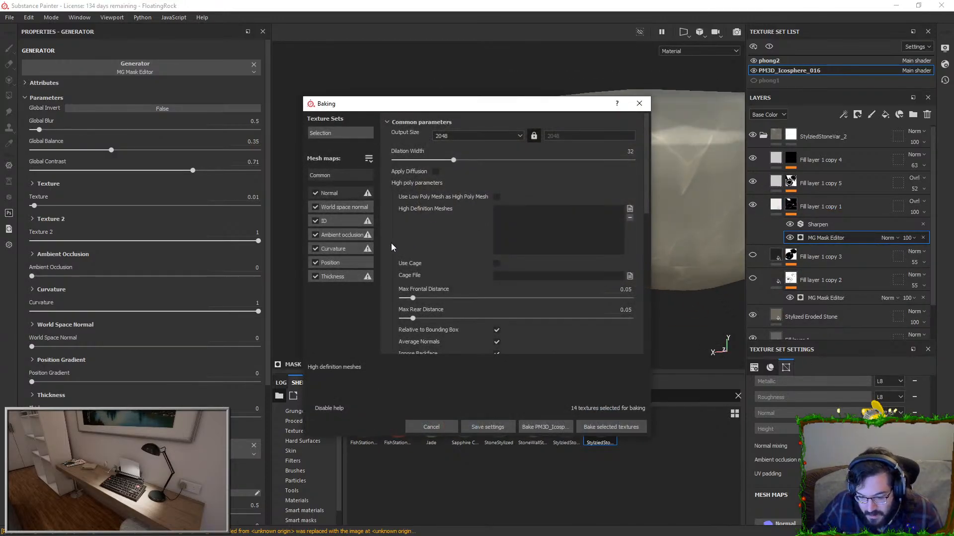
left_click(340, 252)
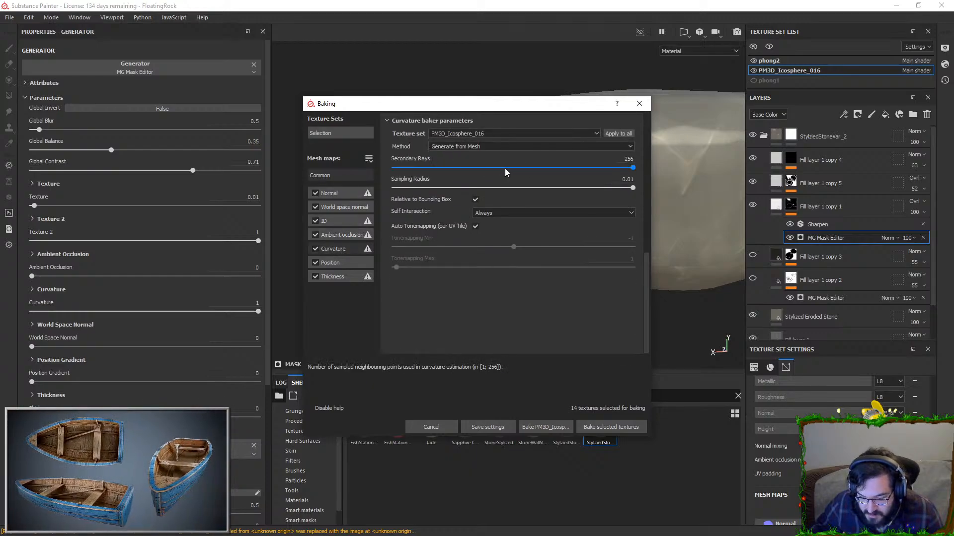
left_click_drag(431, 190, 454, 198)
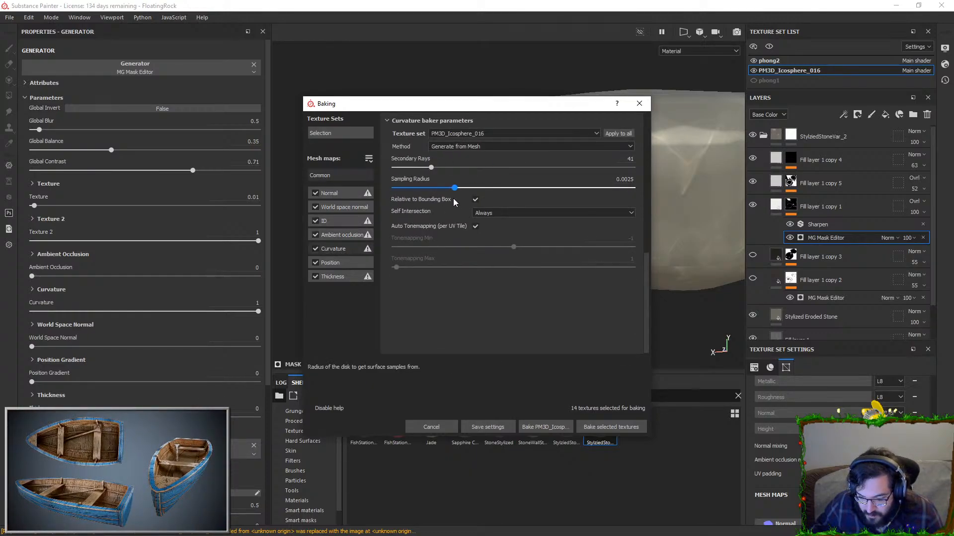
left_click(629, 178)
key("BackSpace")
key("BackSpace")
type("1")
key("Return")
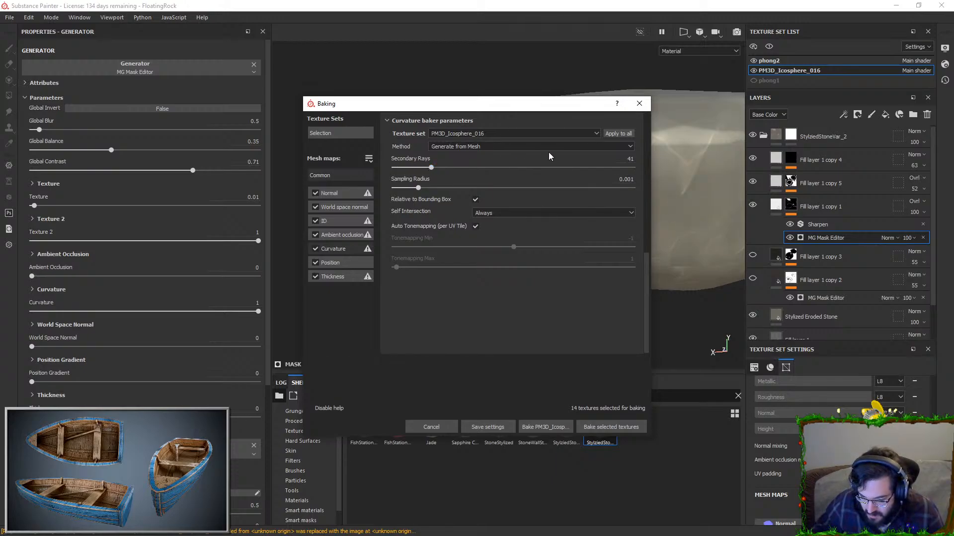
- Set the curvature baker's secondary rays to 64 and bake the PM3D_Icosphere_016 mesh maps again
left_click_drag(614, 167, 640, 167)
double_click(627, 158)
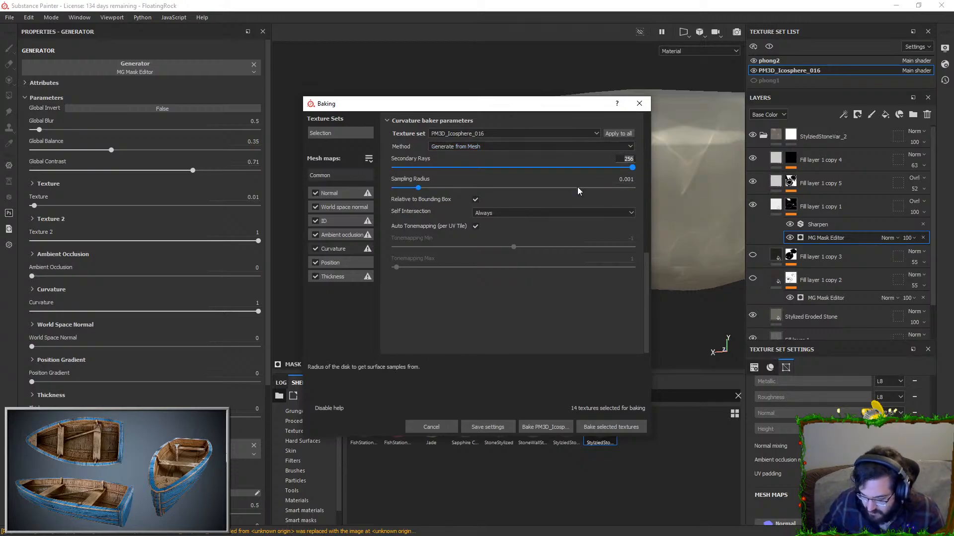
type("64")
key("Return")
left_click(545, 427)
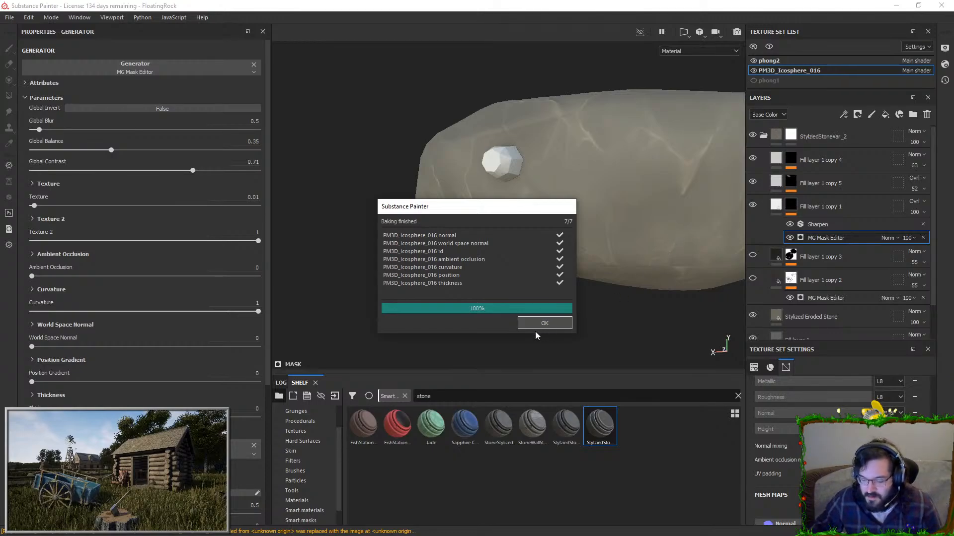
- Close the finished bake report for PM3D_Icosphere_016
left_click(540, 321)
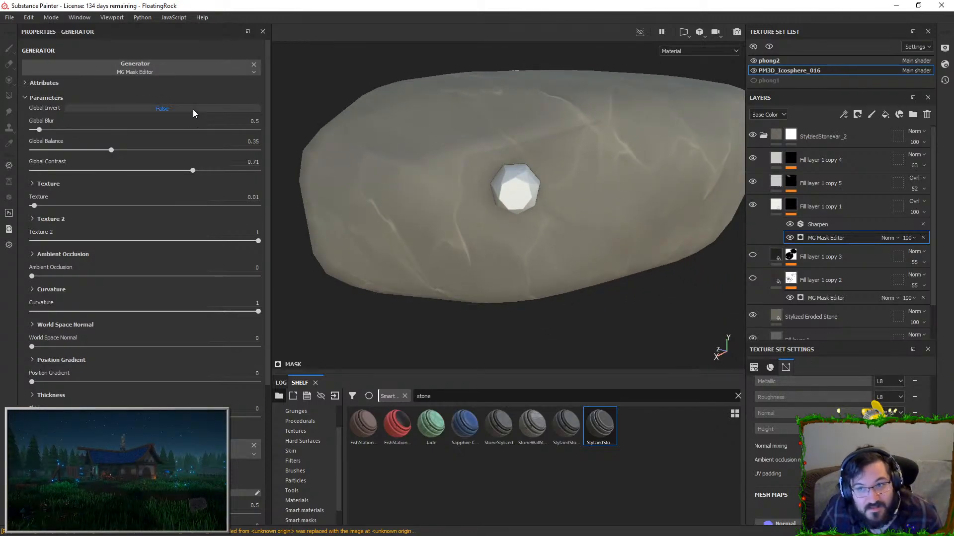
left_click(11, 18)
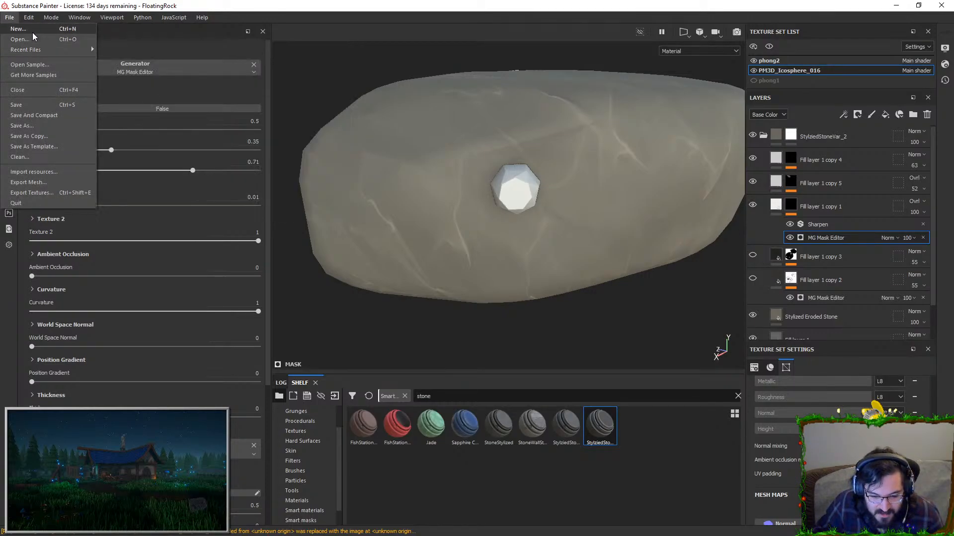
left_click(401, 145)
left_click(10, 18)
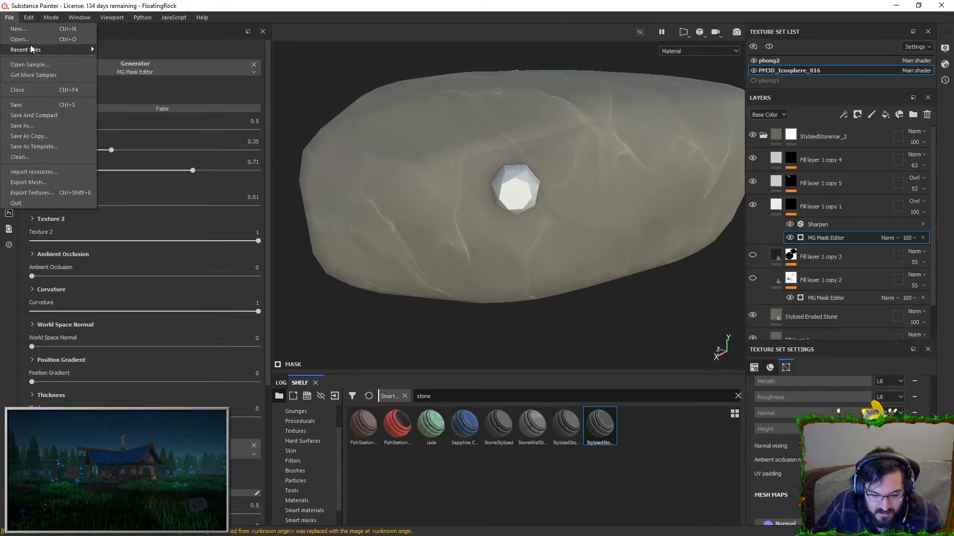
left_click(35, 31)
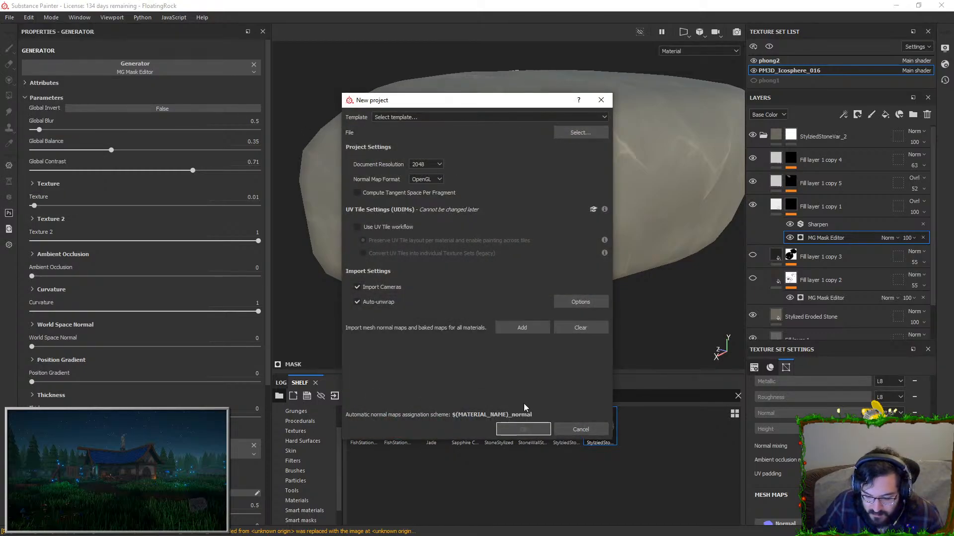
left_click(602, 100)
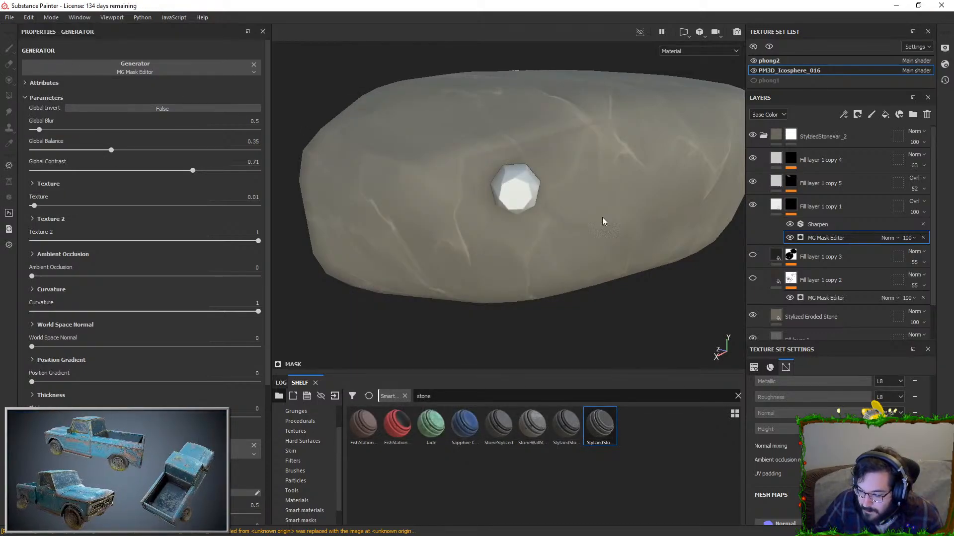
- Switch to Maya LT and back to Substance Painter, dismissing its new-version notice and welcome window
key("alt+Tab")
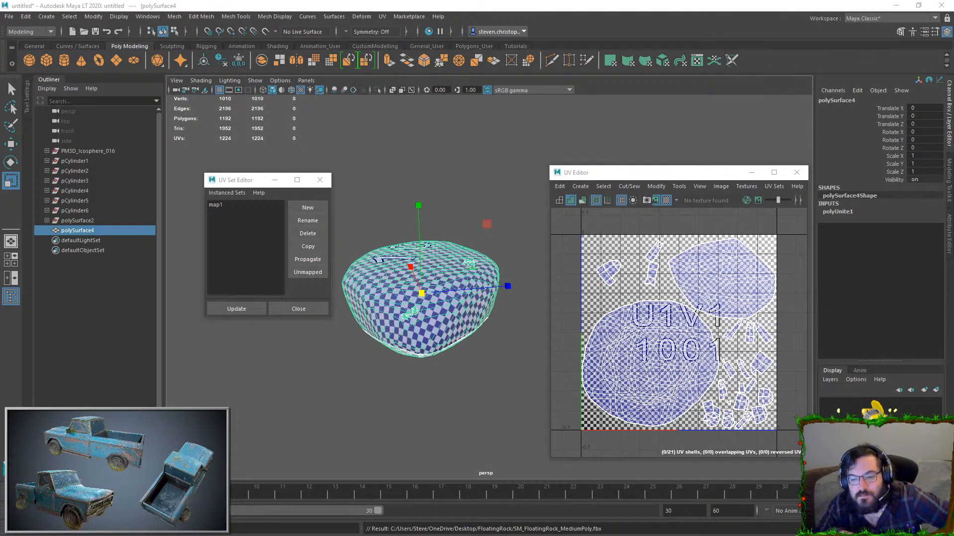
key("alt+Tab")
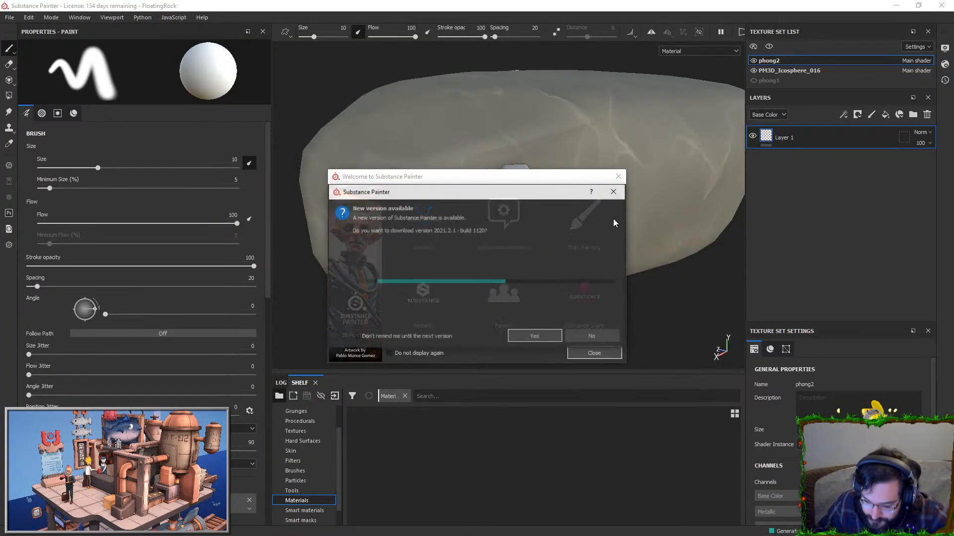
left_click(613, 192)
left_click(618, 176)
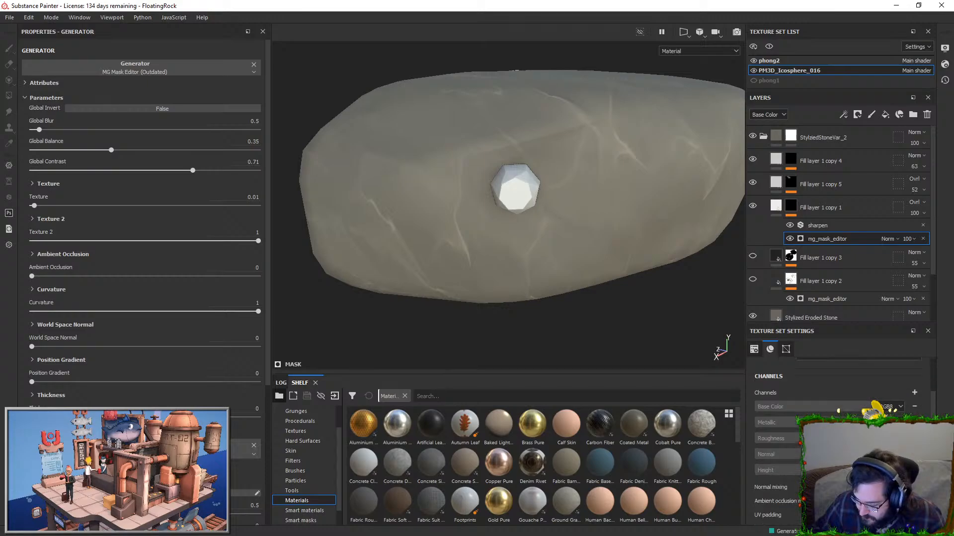
- Set the ambient occlusion baker's secondary rays to 32 and bake the PM3D_Icosphere_016 mesh maps
left_click(841, 491)
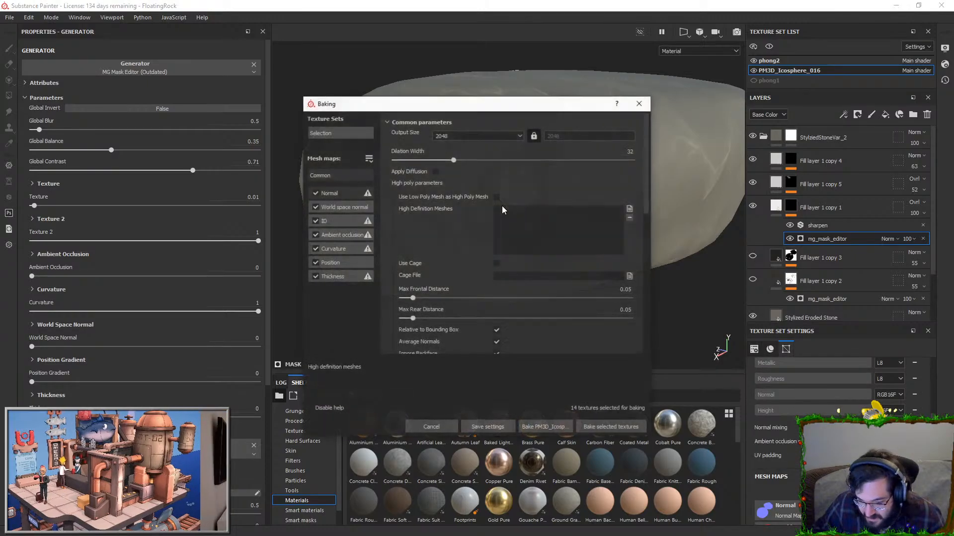
left_click(337, 248)
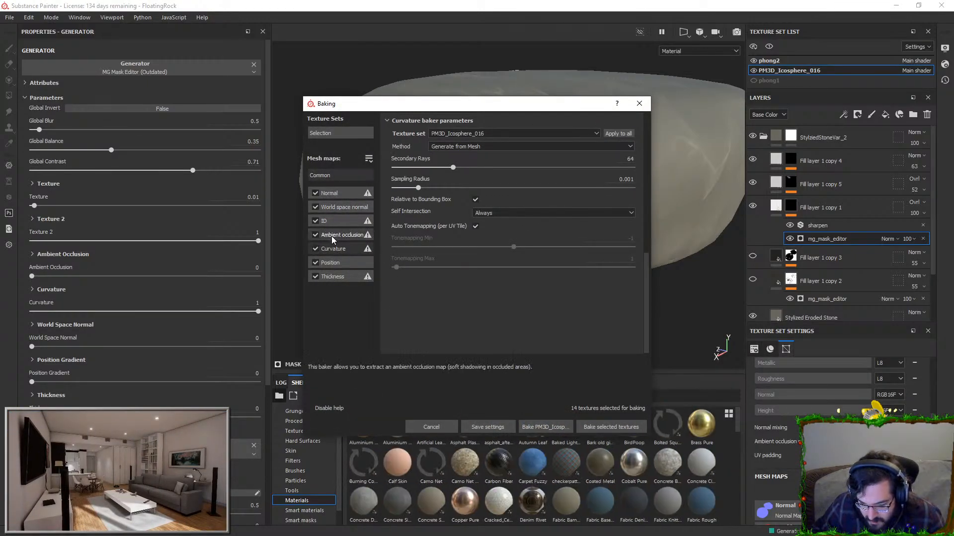
left_click(331, 237)
left_click_drag(632, 155, 422, 153)
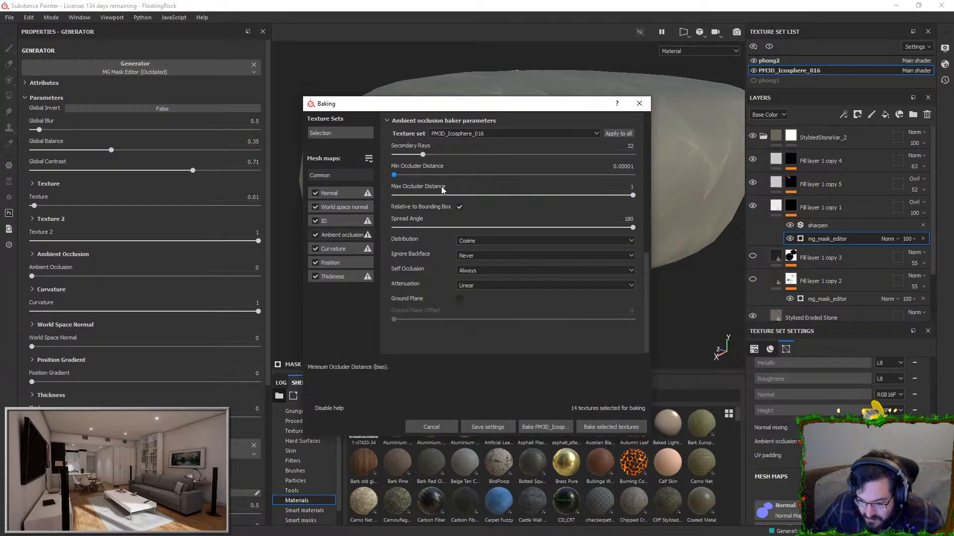
left_click(542, 426)
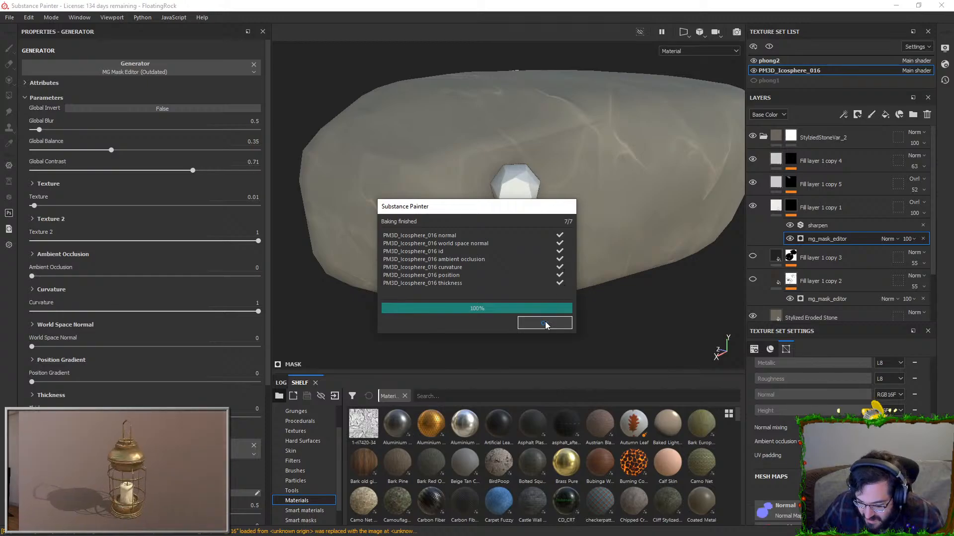
left_click(545, 324)
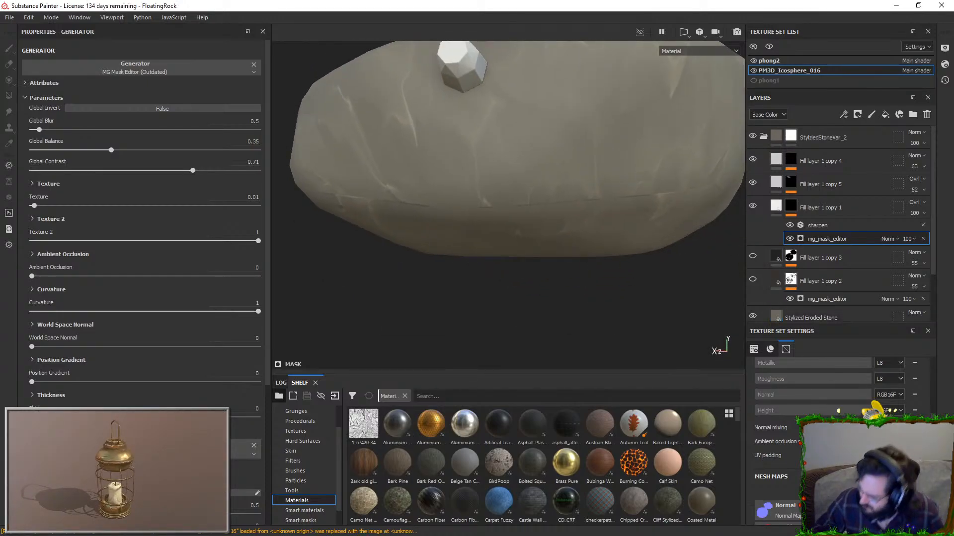
- Add the high-poly rock file from the FloatingRock folder as a high definition mesh in the common baking parameters
key("ctrl+shift+b")
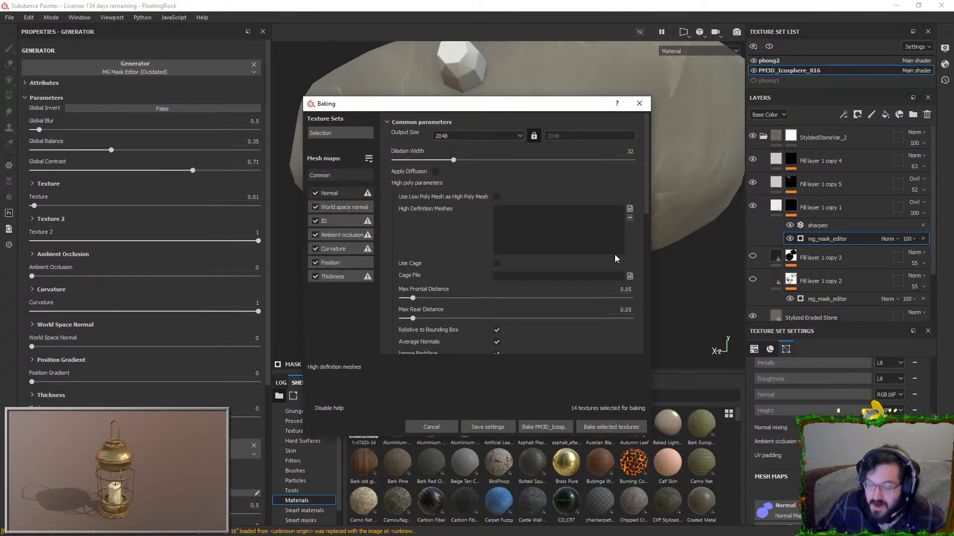
left_click(630, 209)
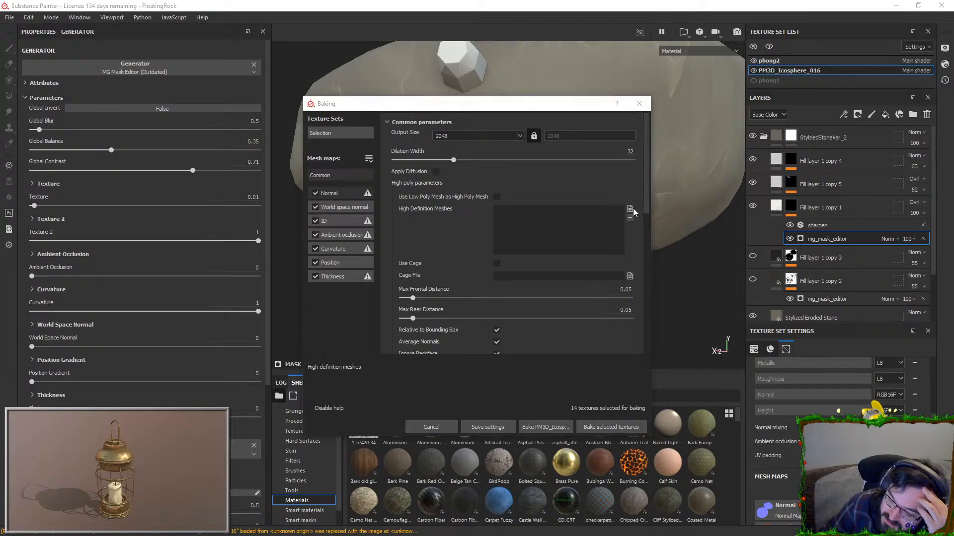
double_click(476, 193)
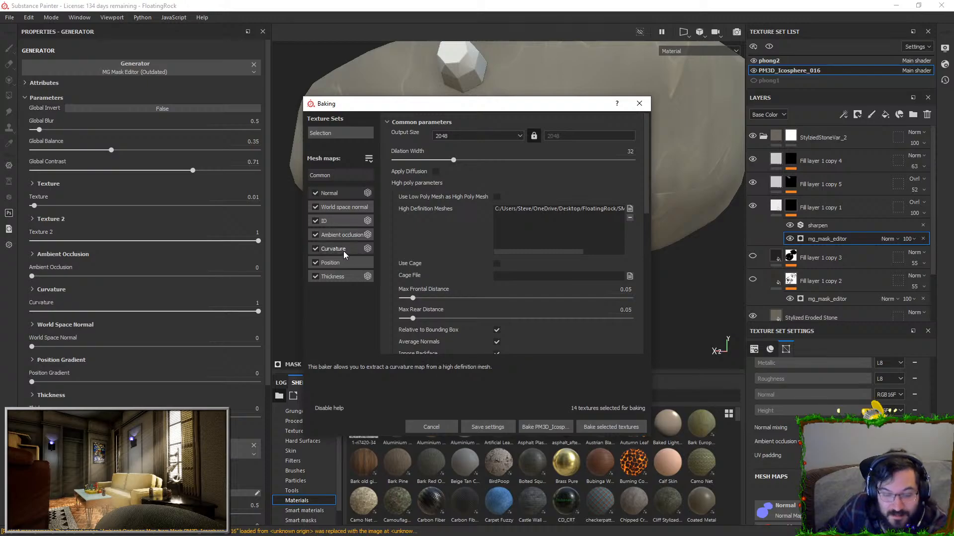
- Set the ambient occlusion baker for PM3D_Icosphere_016 to 256 secondary rays and a minimum occluder distance of 0.01
left_click(347, 233)
left_click_drag(472, 154, 600, 178)
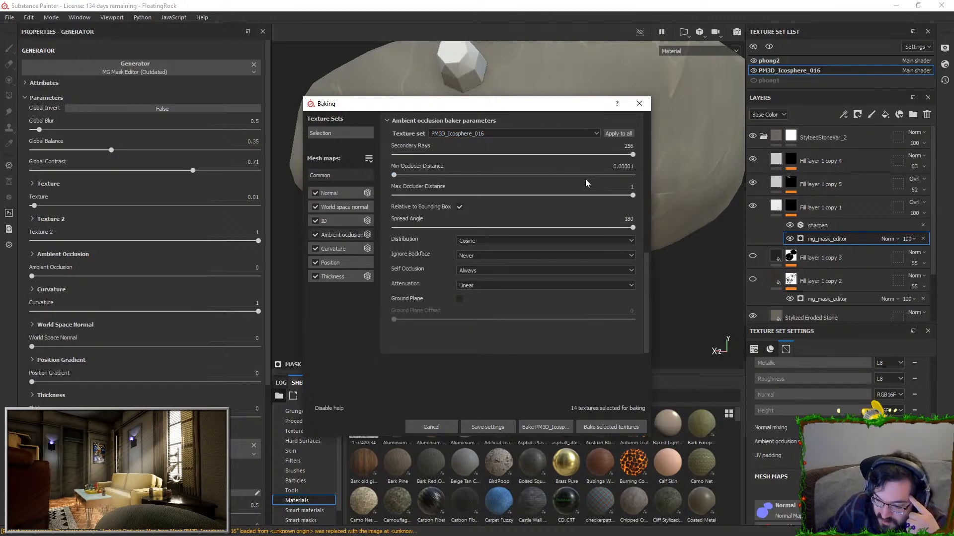
left_click_drag(451, 176, 693, 187)
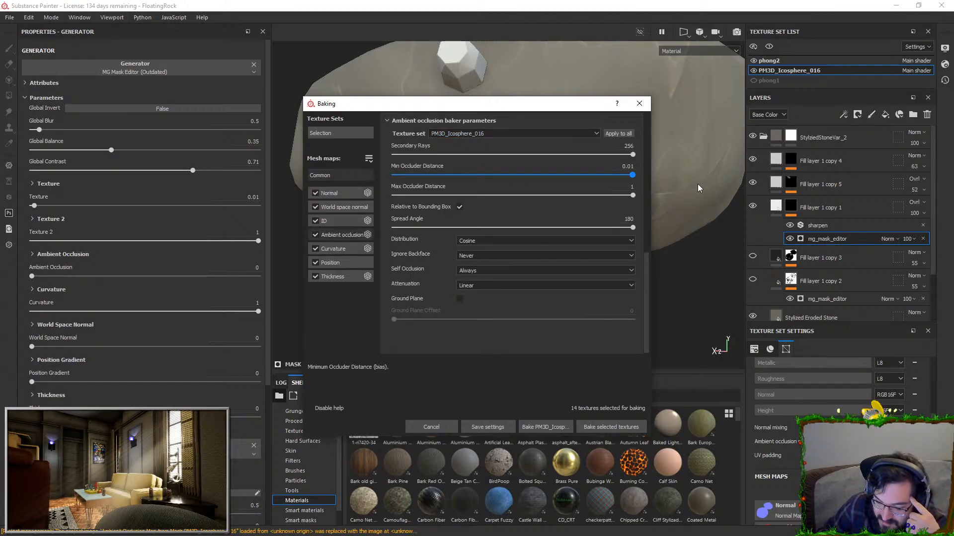
- Set the curvature baker to 256 secondary rays and a 0.01 sampling radius, and bake the selected textures of both texture sets
left_click(330, 249)
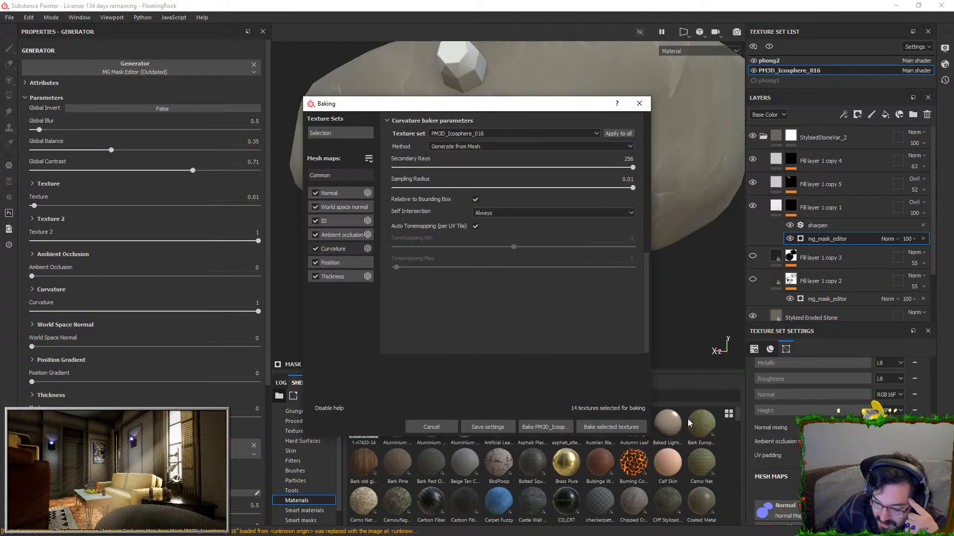
left_click(610, 426)
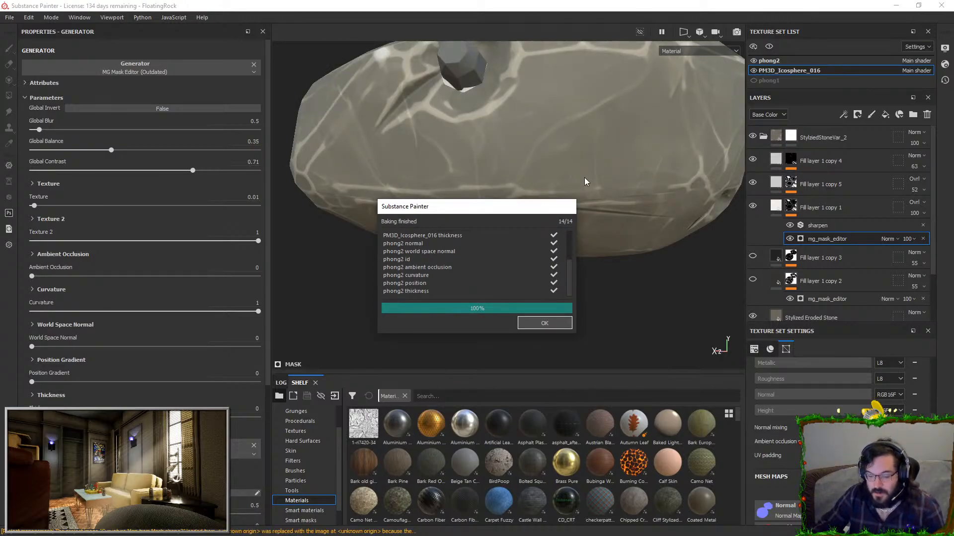
left_click(545, 323)
- Select the phong2 texture set, enable Use Low Poly Mesh as High Poly Mesh, and bake the phong2 mesh maps
left_click_drag(586, 169, 453, 163, "alt")
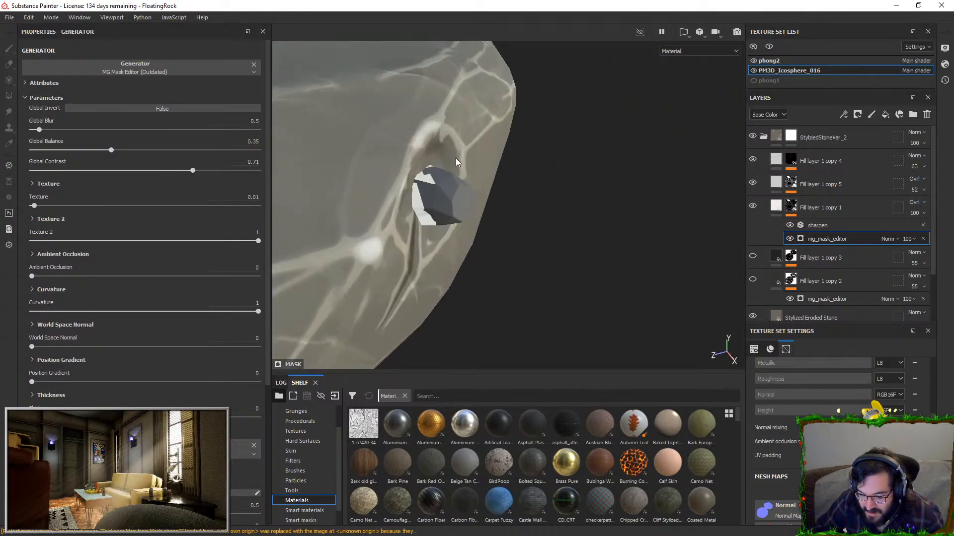
left_click(776, 63)
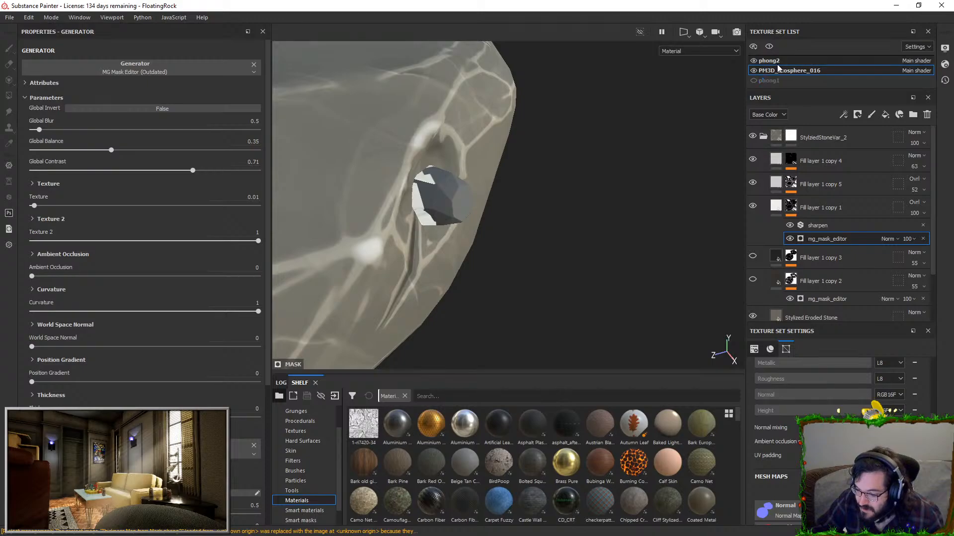
left_click(839, 491)
left_click(589, 211)
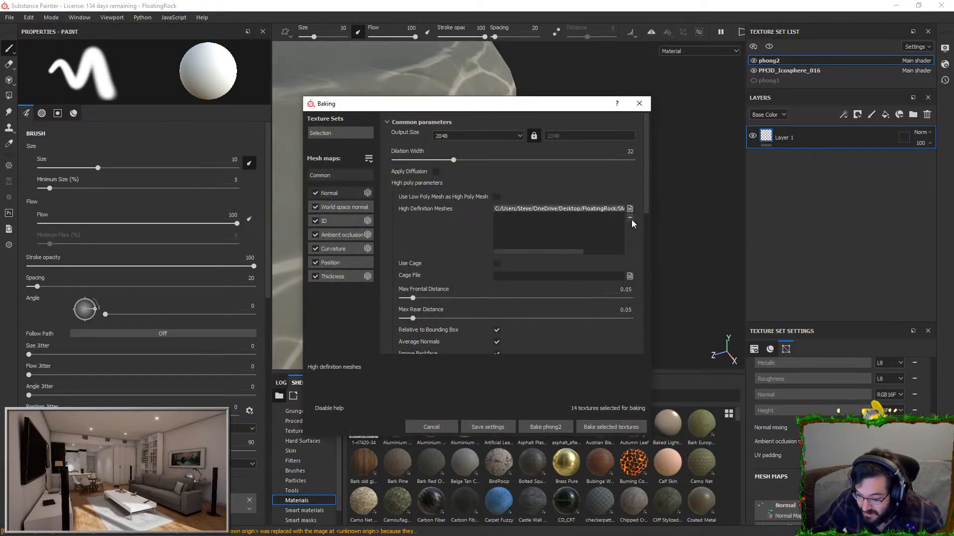
left_click(498, 197)
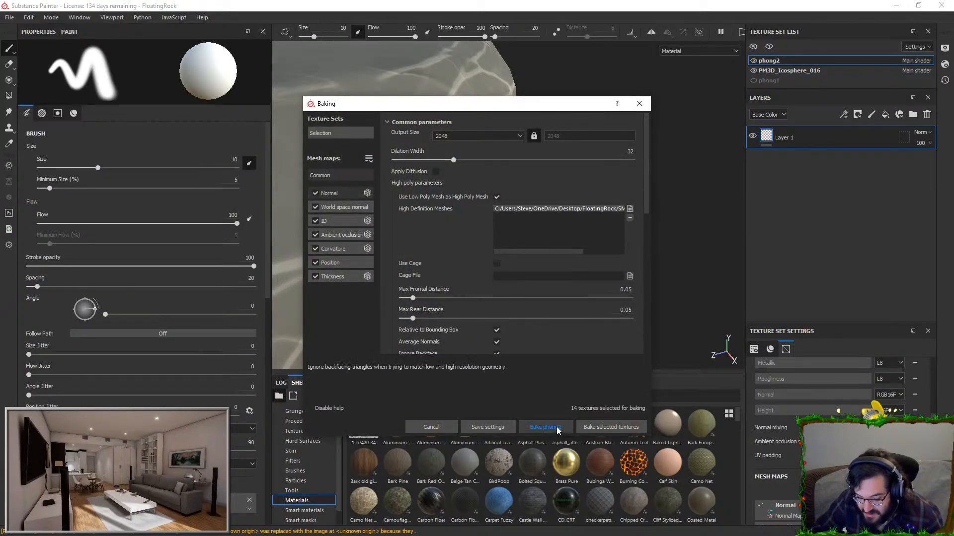
left_click(545, 430)
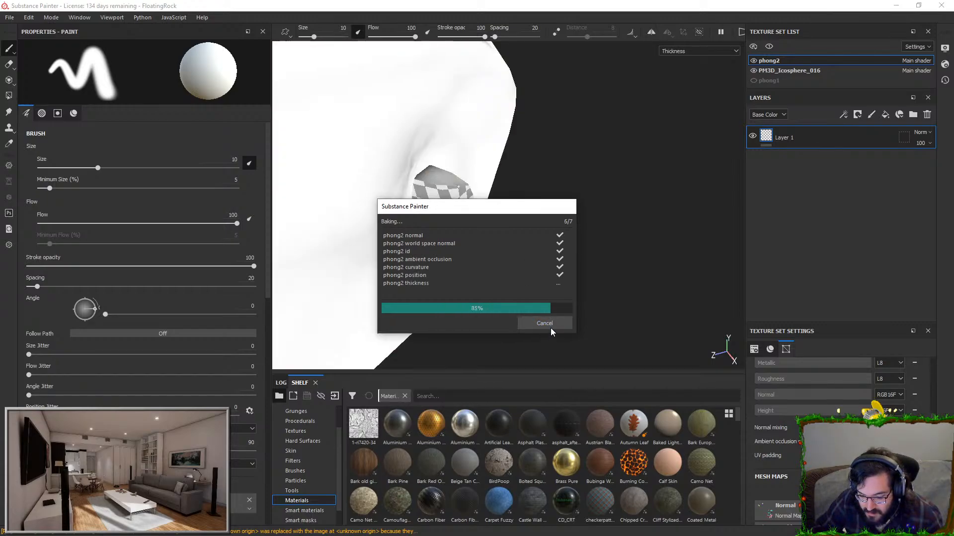
left_click(553, 324)
- Search the materials and smart materials in the shelf for "crys", and clear the search
left_click_drag(552, 324, 530, 207, "alt")
scroll(523, 349, "up", 3)
left_click_drag(522, 349, 568, 256, "alt")
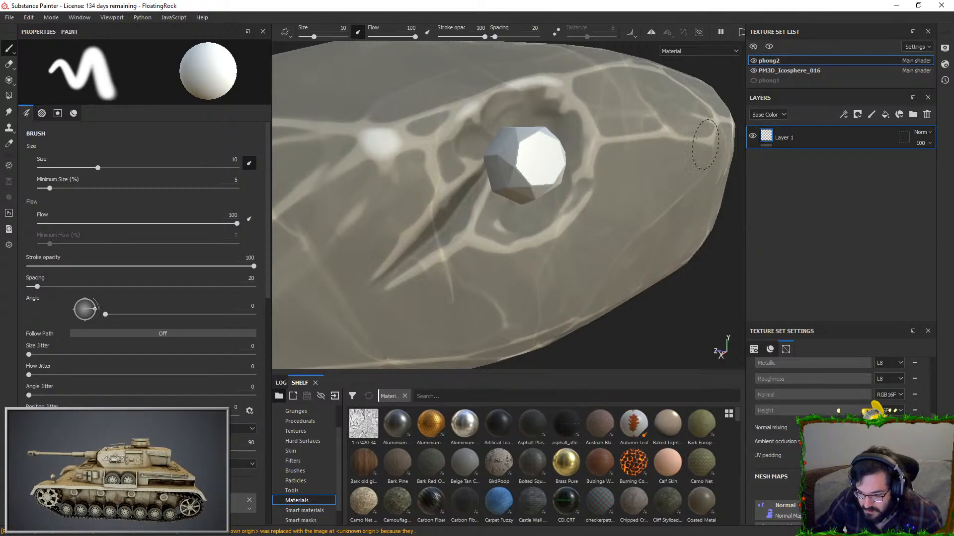
left_click(423, 400)
type("crys")
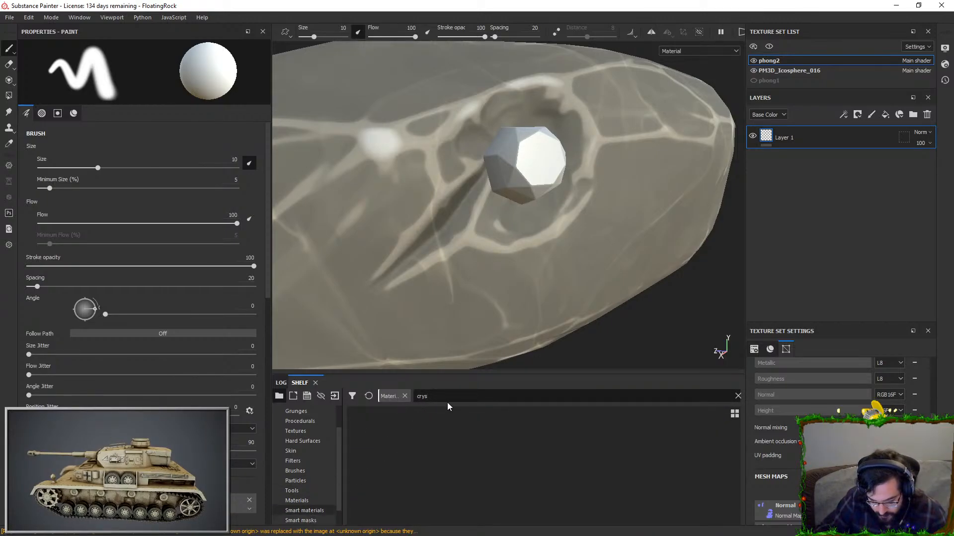
left_click(304, 511)
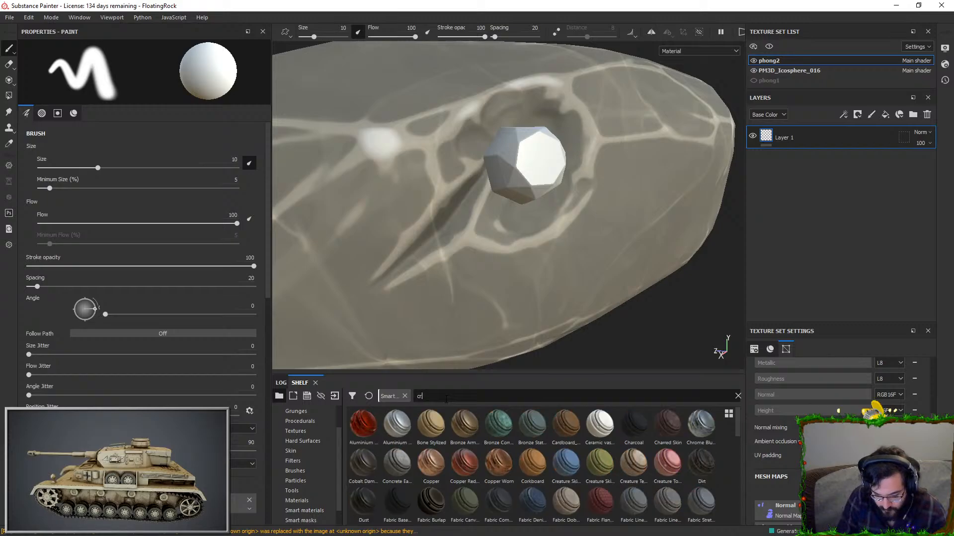
type("t")
key("BackSpace")
key("BackSpace")
key("BackSpace")
key("BackSpace")
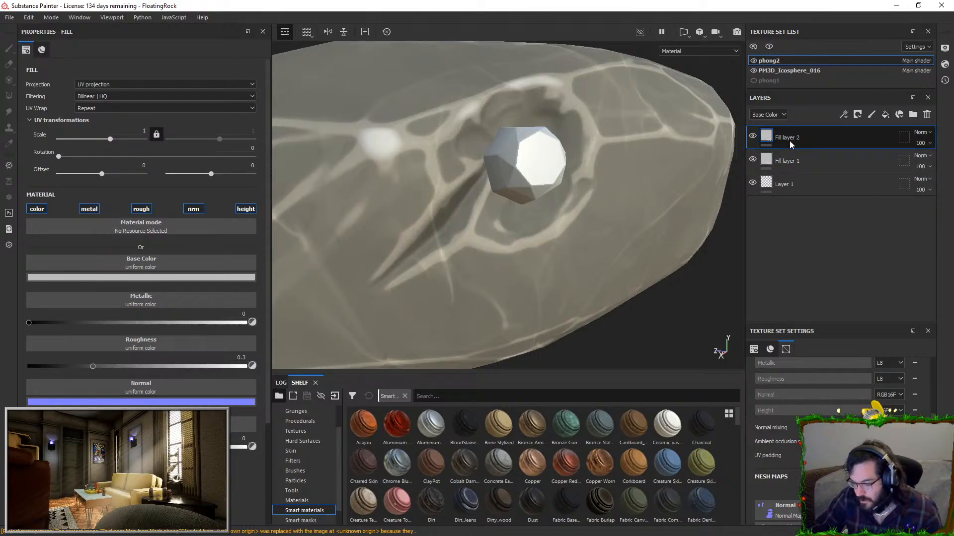
- Delete Fill layer 2 from phong2 and set Fill layer 1's base color to blue (024dce)
left_click_drag(627, 149, 671, 184, "alt")
key("Delete")
left_click(202, 279)
left_click_drag(265, 315, 309, 301)
left_click_drag(291, 342, 278, 313)
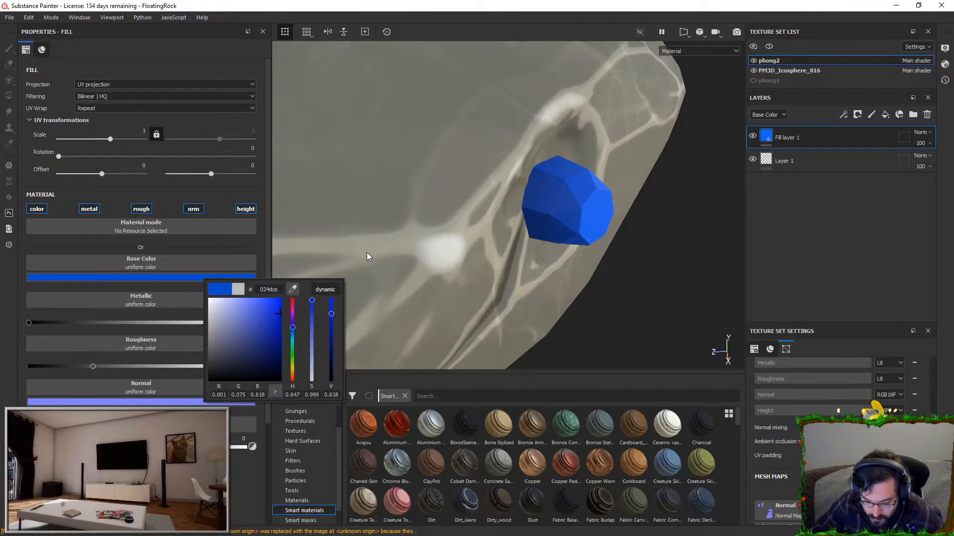
left_click_drag(341, 275, 368, 258, "alt")
- Add a fill layer above the blue one and give it a black mask driven by a Curvature generator
left_click(885, 115)
right_click(789, 137)
left_click(816, 19)
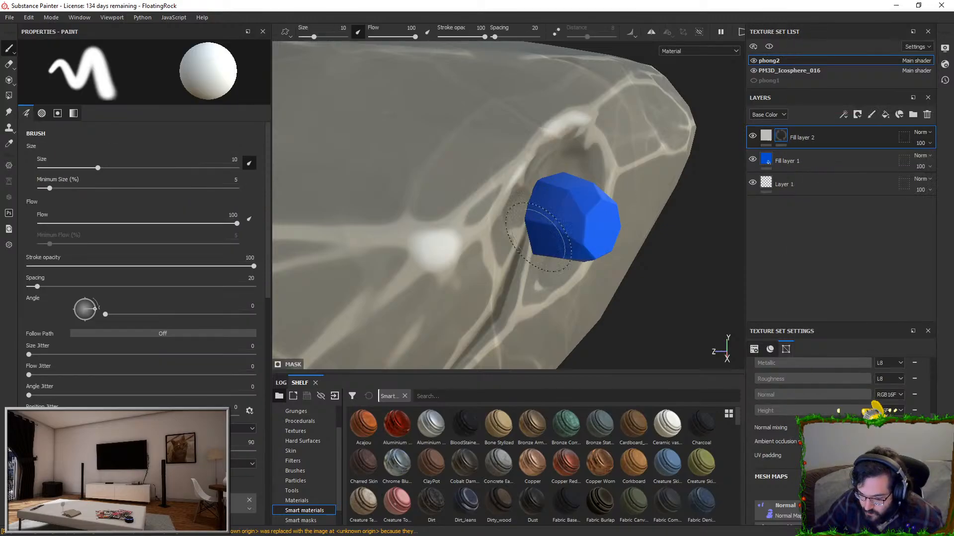
right_click(784, 140)
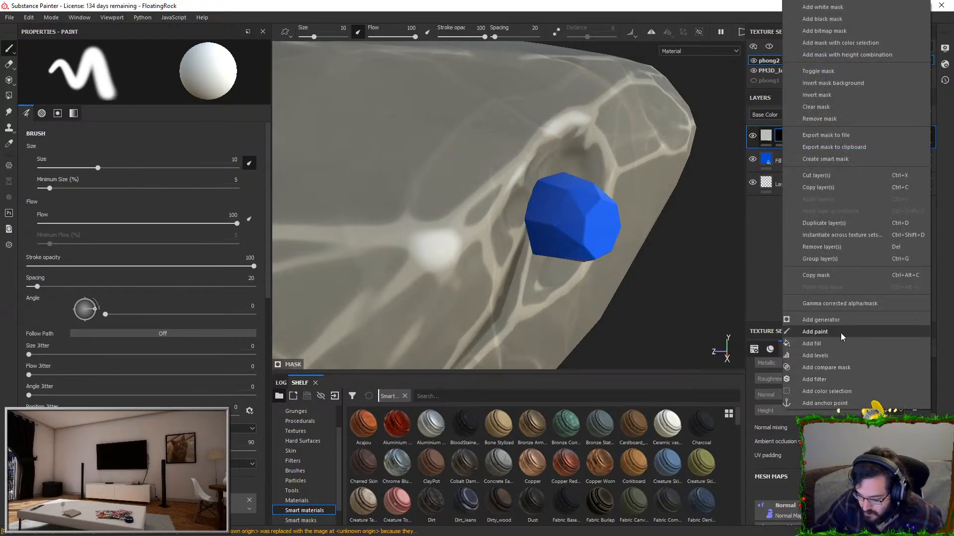
left_click(840, 320)
left_click(242, 70)
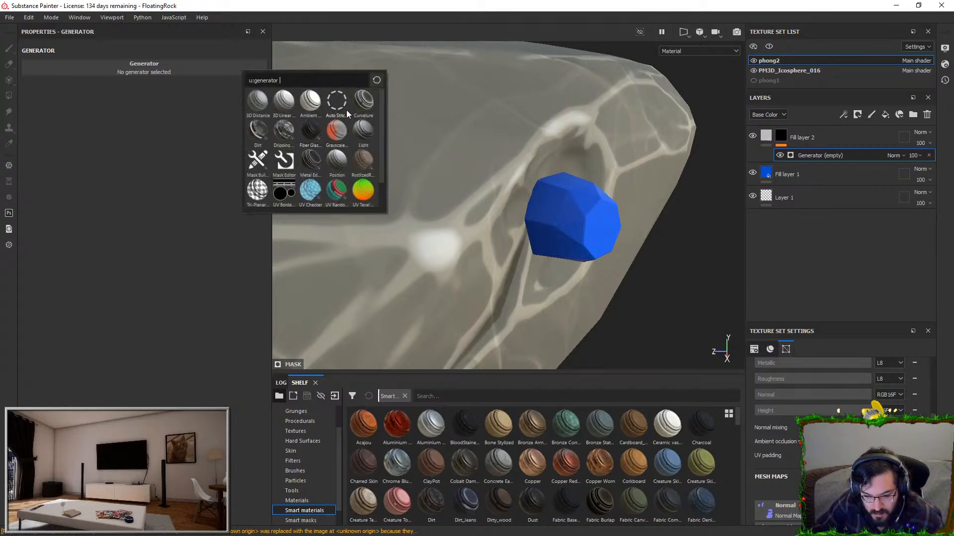
left_click(363, 102)
- Set the Curvature generator's global balance to 0.04 and Fill layer 2's blend mode to Overlay
left_click_drag(147, 150, 36, 160)
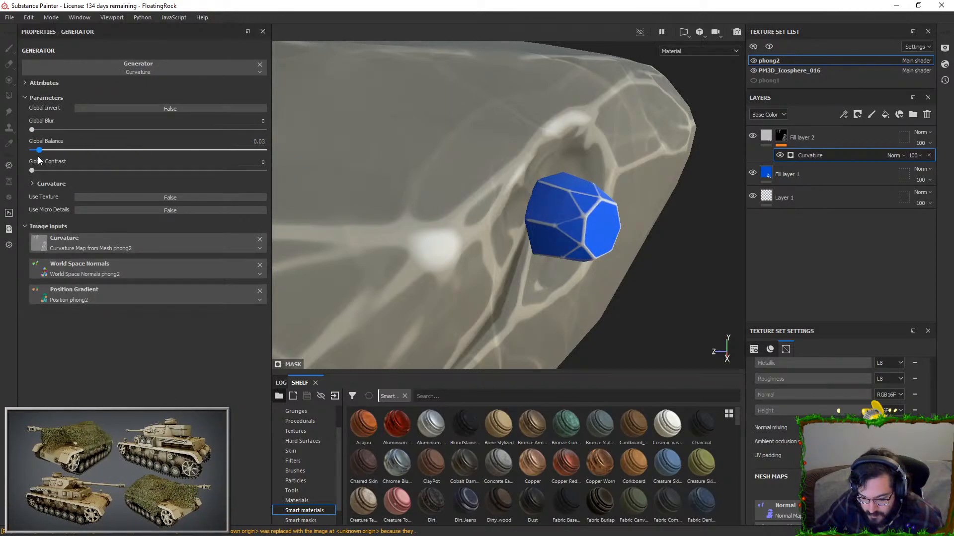
left_click(922, 133)
left_click(894, 282)
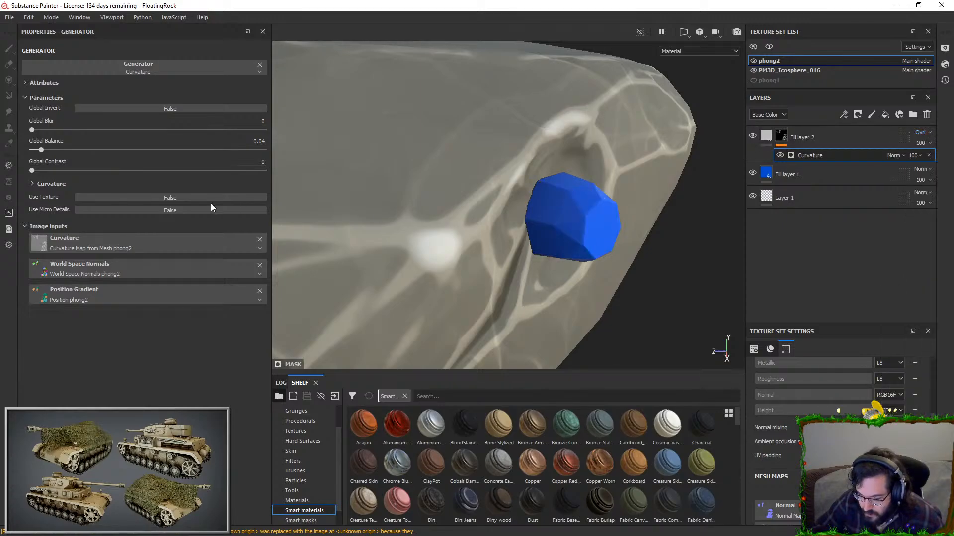
- Limit Fill layer 2 to the color channel and set its base color to white
left_click(763, 142)
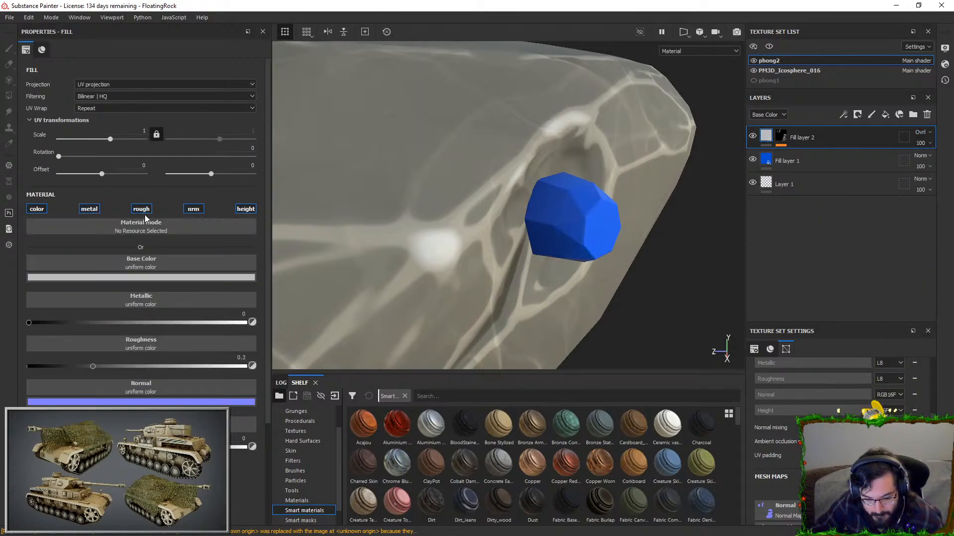
left_click(142, 210)
left_click(236, 209)
left_click(193, 208)
left_click(89, 208)
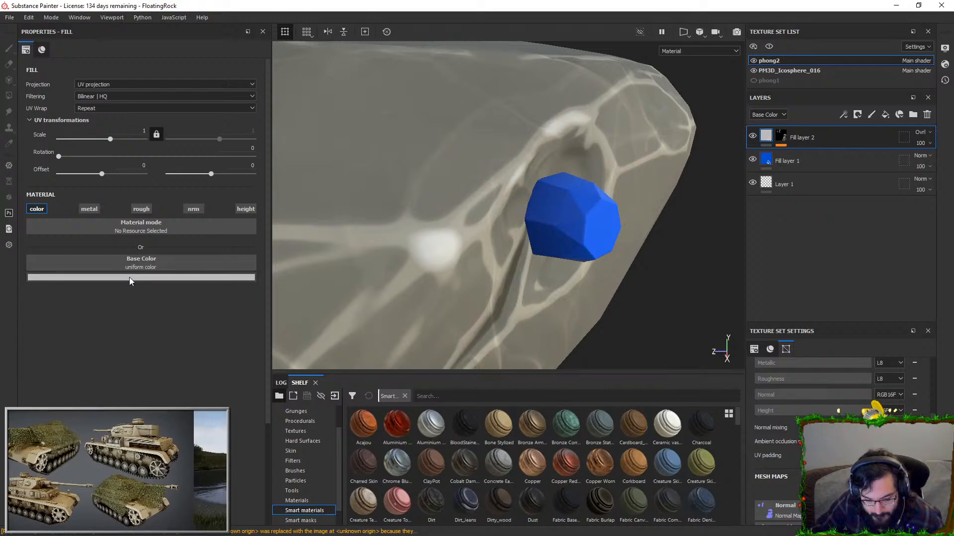
left_click(129, 277)
scroll(516, 260, "up", 3)
left_click_drag(517, 260, 418, 248, "alt")
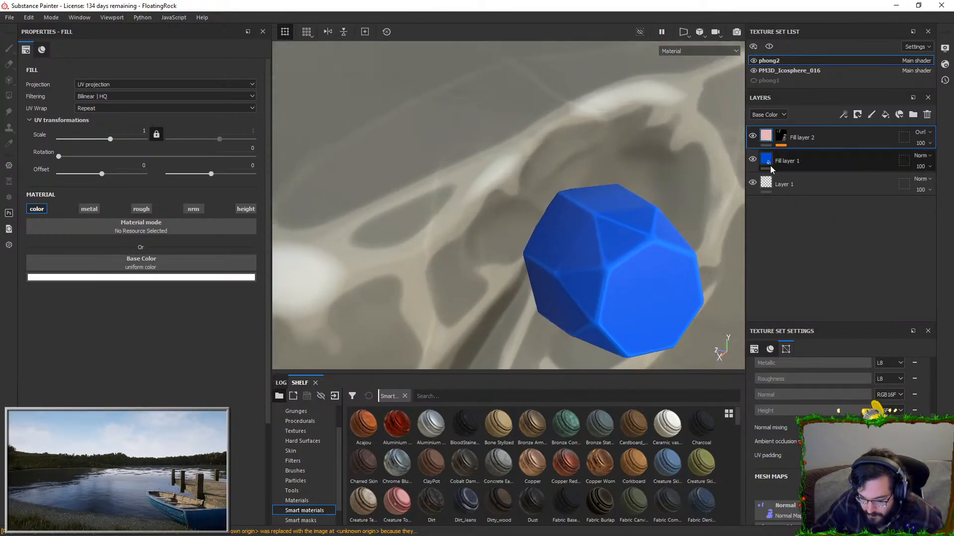
- Duplicate Fill layer 2 and add a Blur filter with intensity 0.1 to the copy's mask
right_click(797, 135)
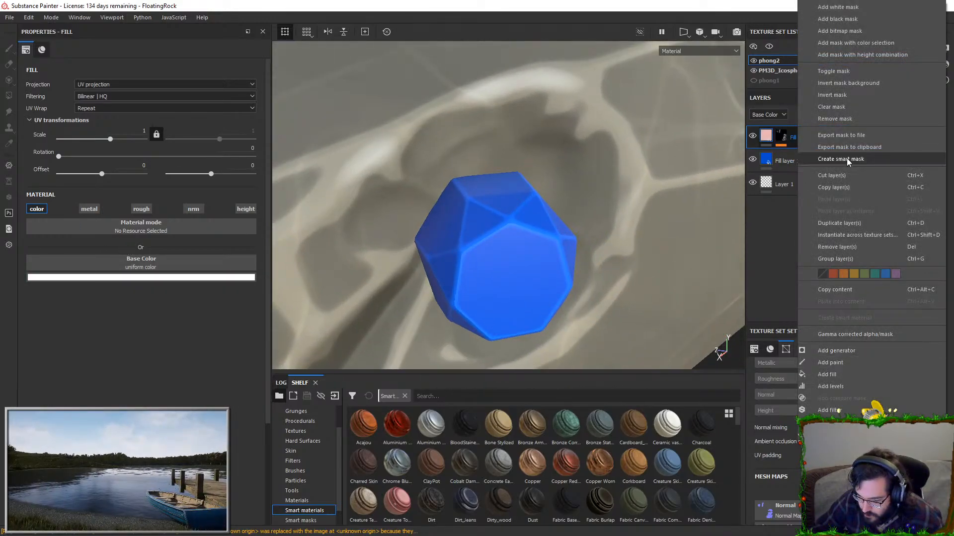
left_click(839, 223)
left_click_drag(552, 222, 534, 241, "alt")
right_click(783, 133)
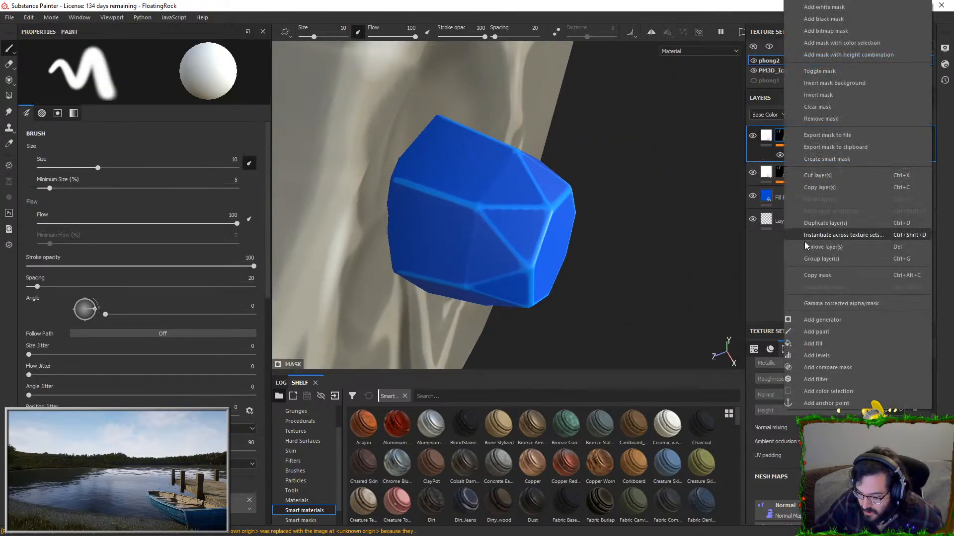
left_click(827, 382)
left_click(145, 69)
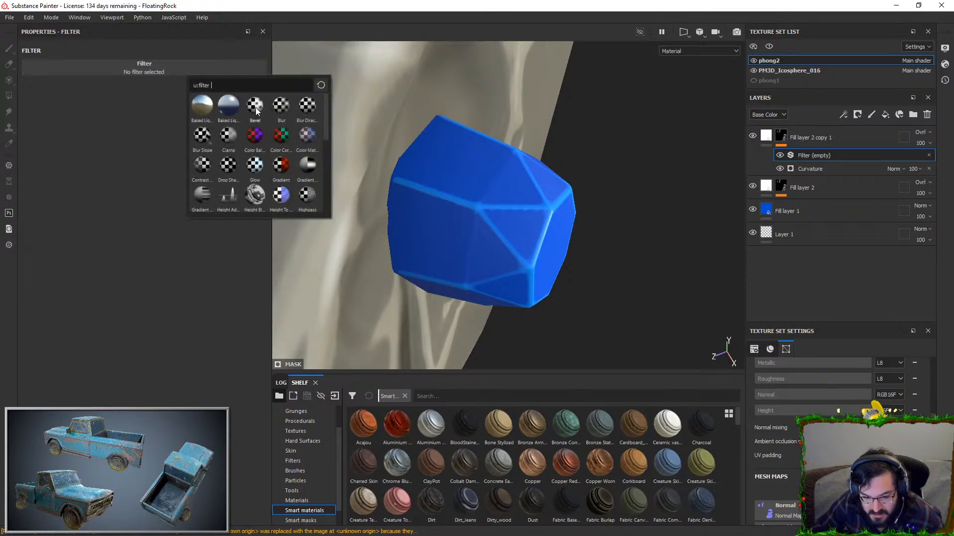
left_click(279, 107)
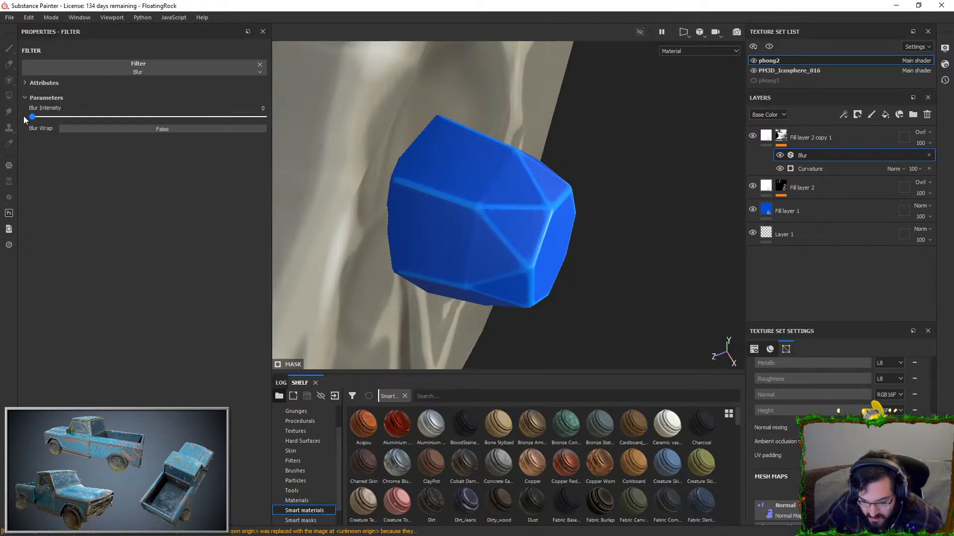
left_click_drag(34, 117, 33, 117)
- Delete the original Fill layer 2 and set Blur Wrap to True on the copy's Blur filter
left_click(808, 189)
key("Delete")
right_click(806, 138)
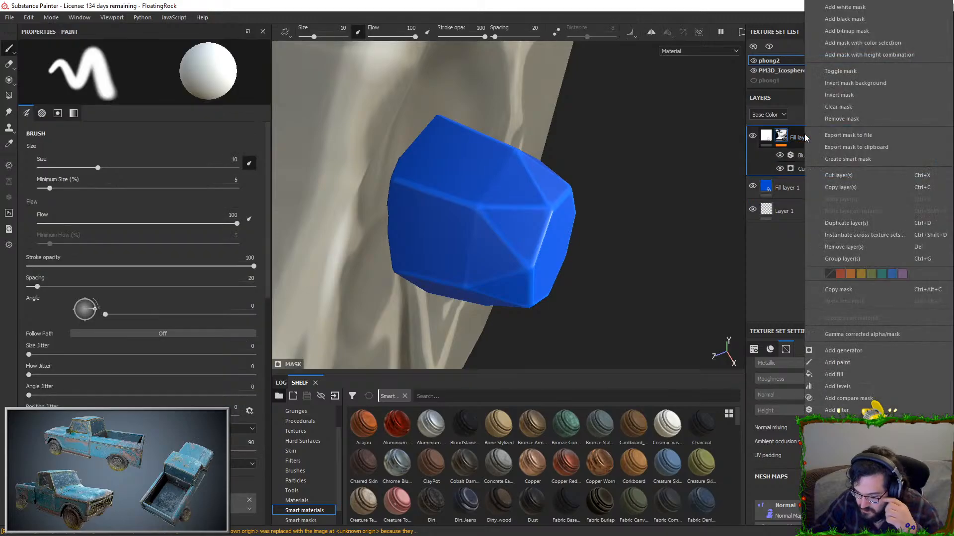
left_click(798, 155)
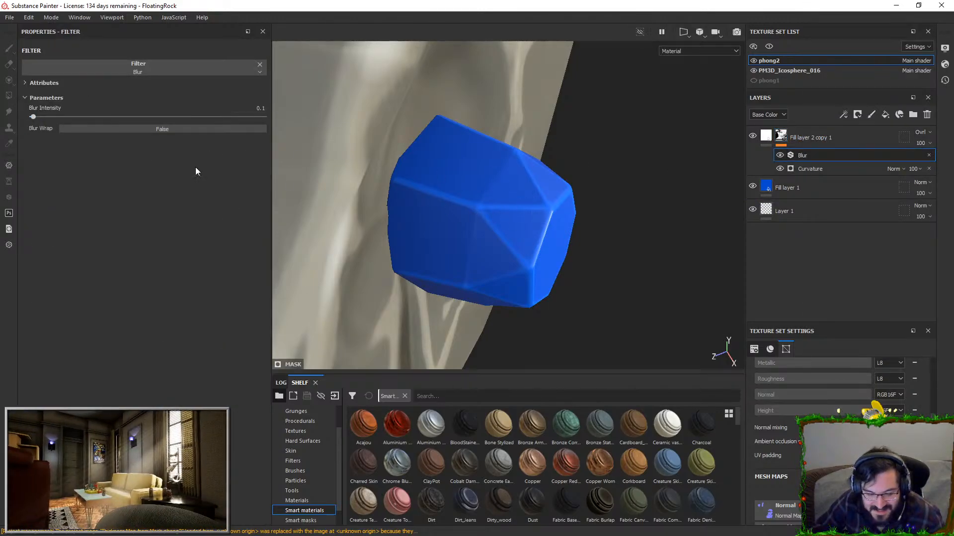
left_click(110, 130)
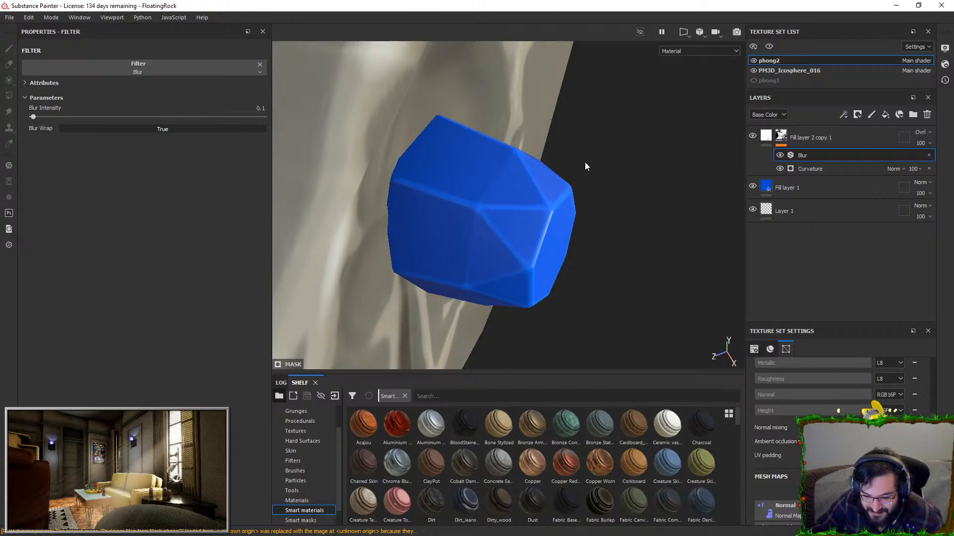
- Duplicate Fill layer 2 copy 1 to strengthen the crystal's edge highlights
right_click(837, 141)
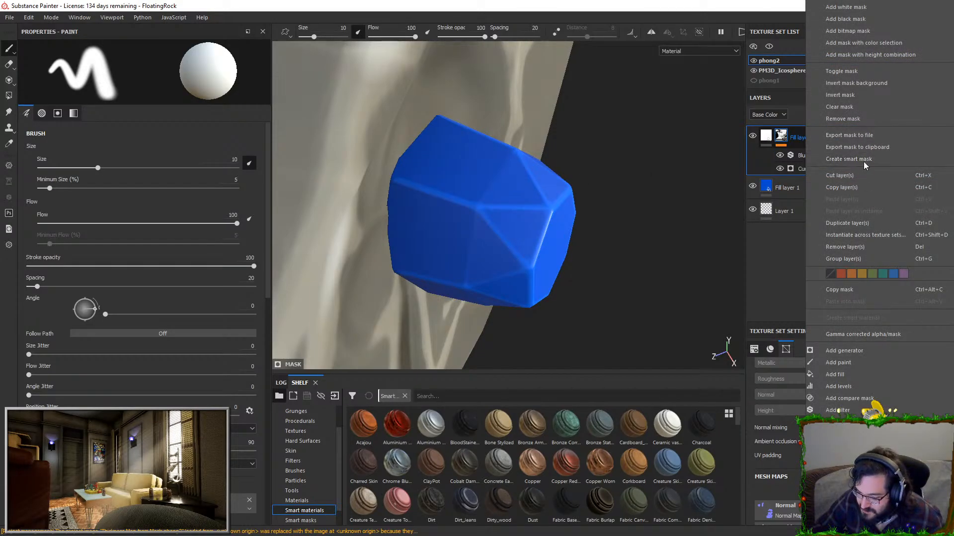
left_click(859, 224)
mouse_move(521, 144)
left_mouse_down("alt")
mouse_move(399, 147)
mouse_move(511, 153)
mouse_move(536, 311)
mouse_move(559, 201)
mouse_move(590, 165)
mouse_move(591, 215)
mouse_move(419, 228)
mouse_move(497, 227)
left_mouse_up("alt")
- Lower the roughness of the blue Fill layer 1 to make the crystal glossier
left_click(753, 239)
left_click(752, 237)
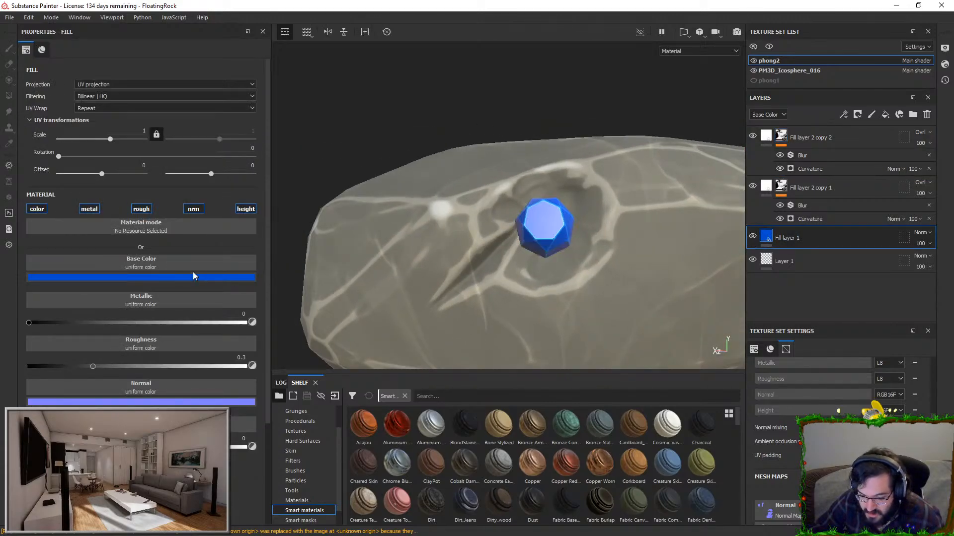
left_click_drag(93, 367, 43, 374)
left_click_drag(508, 229, 621, 249, "alt")
- Add a fill layer on top of the stack with a black mask driven by an Ambient Occlusion generator
left_click(834, 143)
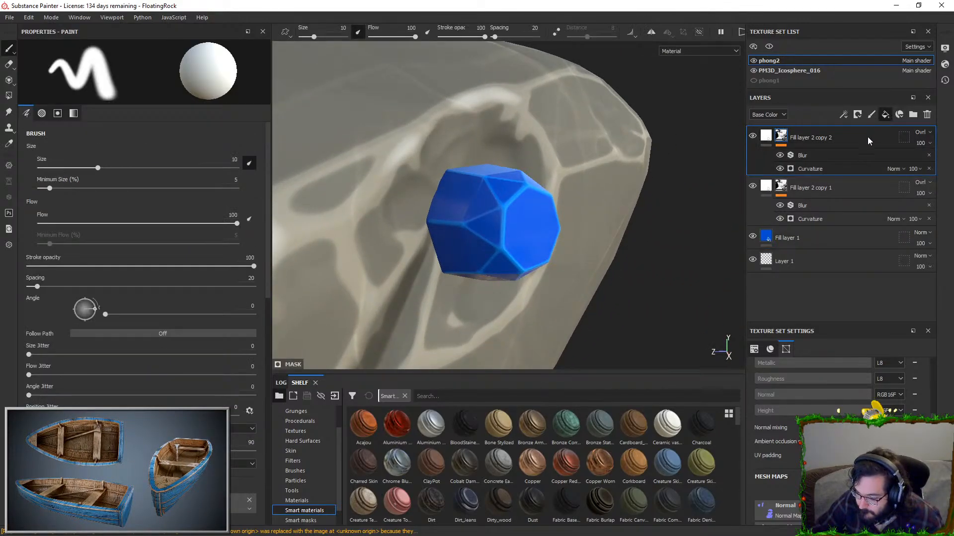
right_click(815, 138)
left_click(844, 25)
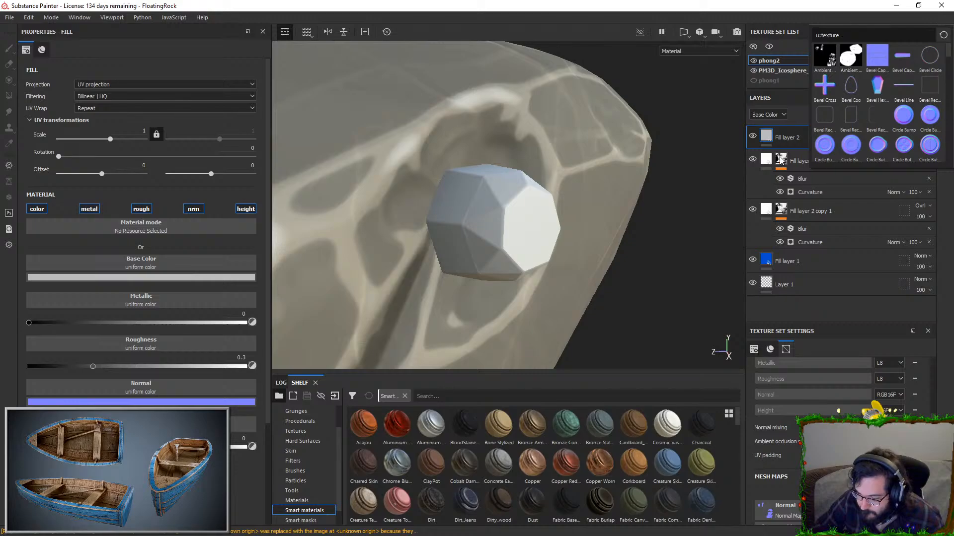
right_click(782, 141)
left_click(825, 18)
right_click(786, 149)
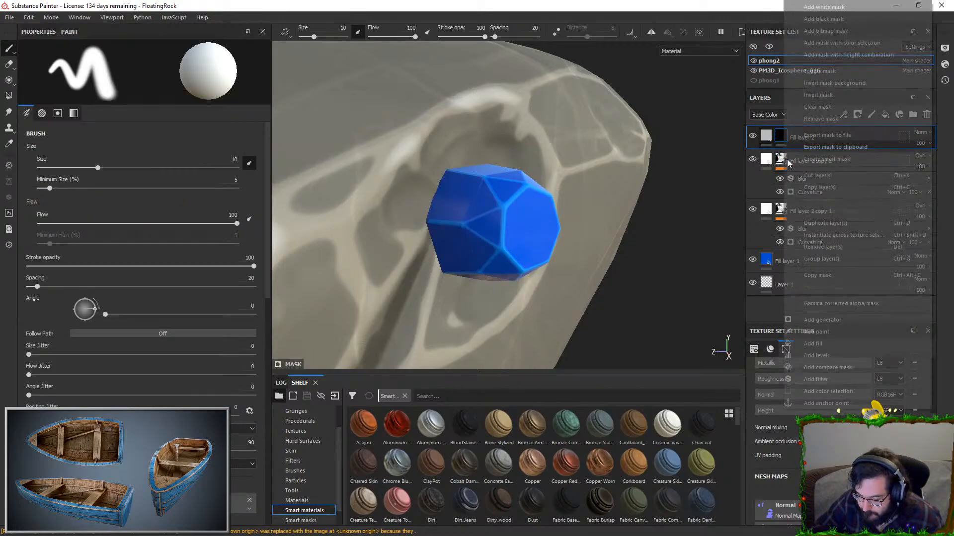
left_click(823, 331)
left_click(216, 70)
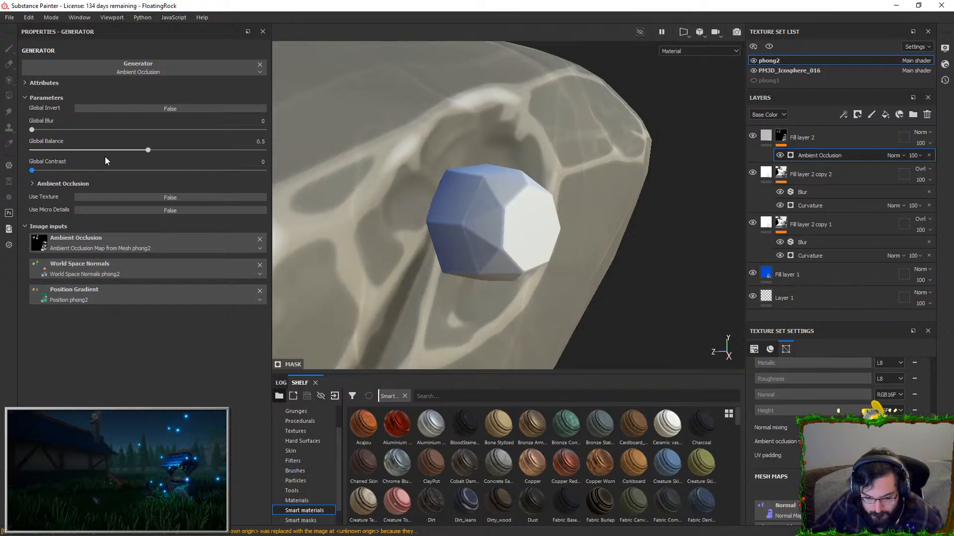
- Invert the Ambient Occlusion generator and set its global blur to 1.92, balance to 0.32 and contrast to 0.34
left_click(151, 108)
mouse_move(137, 150)
left_mouse_down()
mouse_move(77, 149)
mouse_move(141, 150)
left_mouse_up()
left_click_drag(65, 169, 183, 170)
left_click_drag(43, 132, 59, 130)
mouse_move(141, 150)
left_mouse_down()
mouse_move(89, 151)
mouse_move(111, 151)
left_mouse_up()
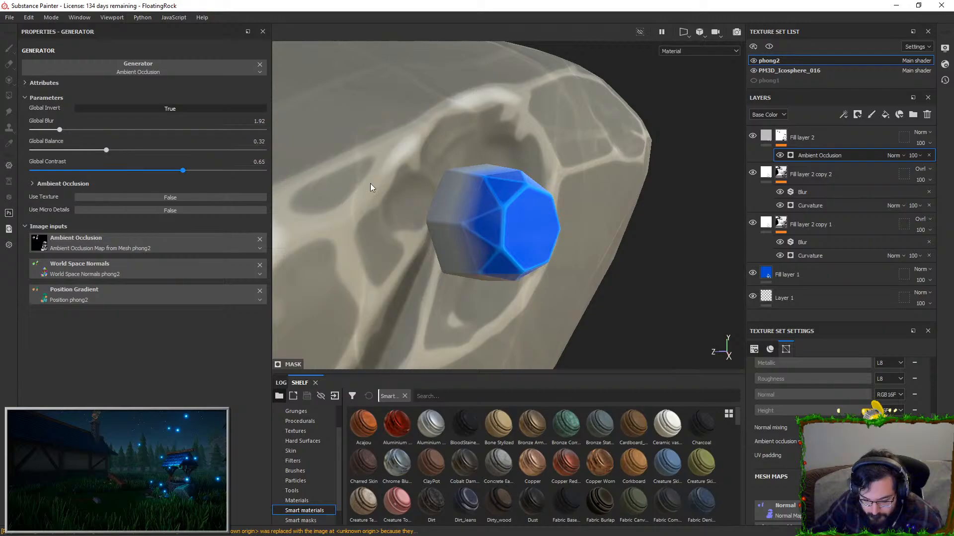
left_click_drag(330, 187, 504, 212, "alt")
left_click_drag(179, 176, 112, 185)
left_click_drag(502, 181, 476, 187, "alt")
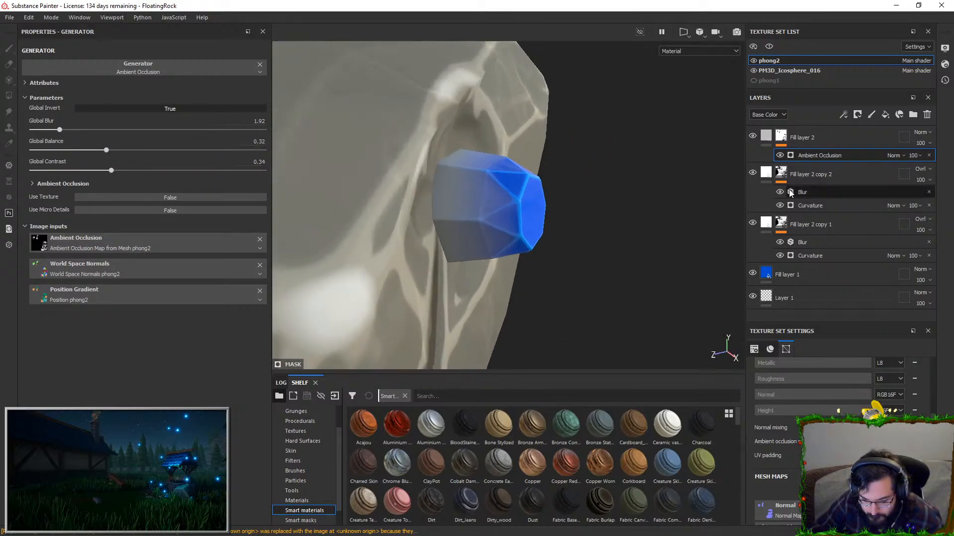
- Set Fill layer 2's blend mode to Multiply, limit it to the color channel and compare the crystal with the layer hidden
left_click(920, 132)
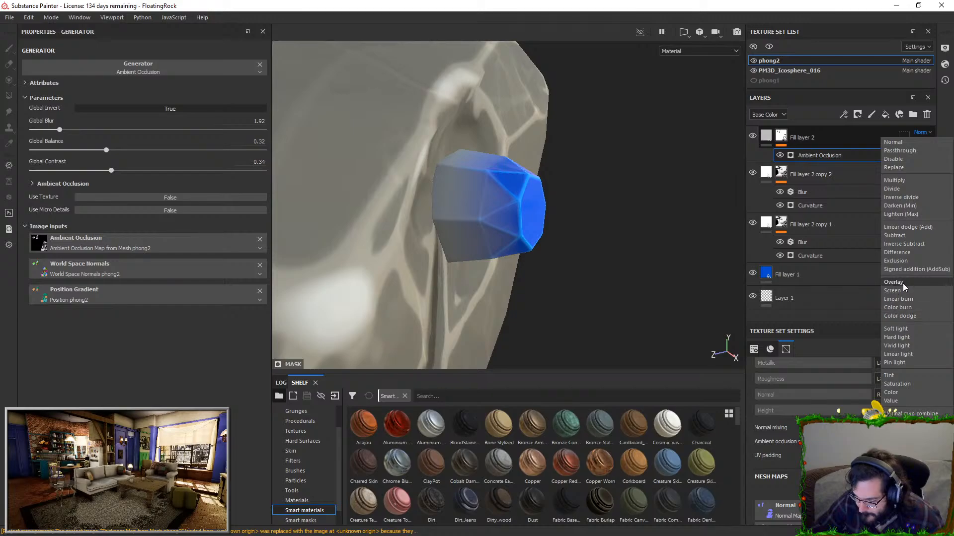
left_click(897, 181)
left_click(766, 136)
left_click(90, 209)
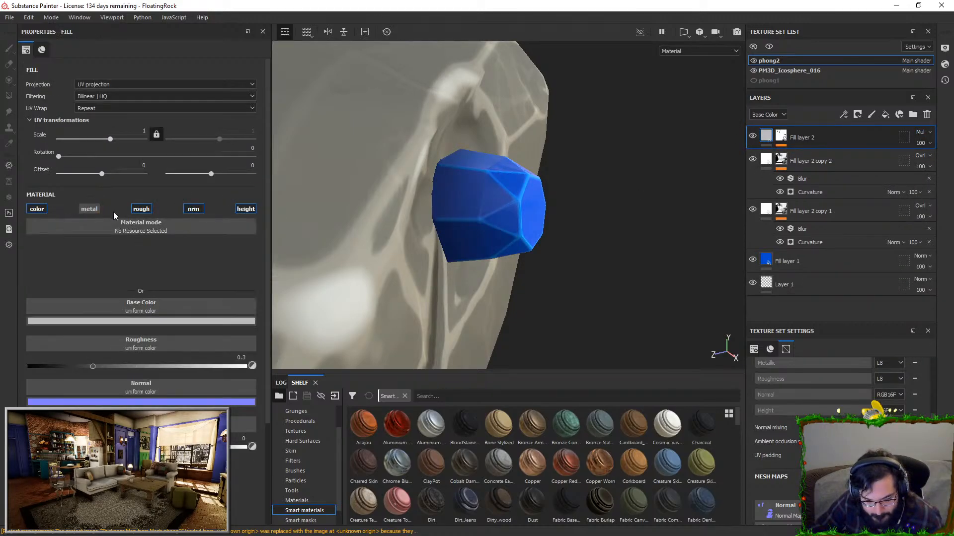
left_click(141, 208)
left_click(193, 209)
left_click(245, 208)
left_click_drag(307, 203, 516, 191, "alt")
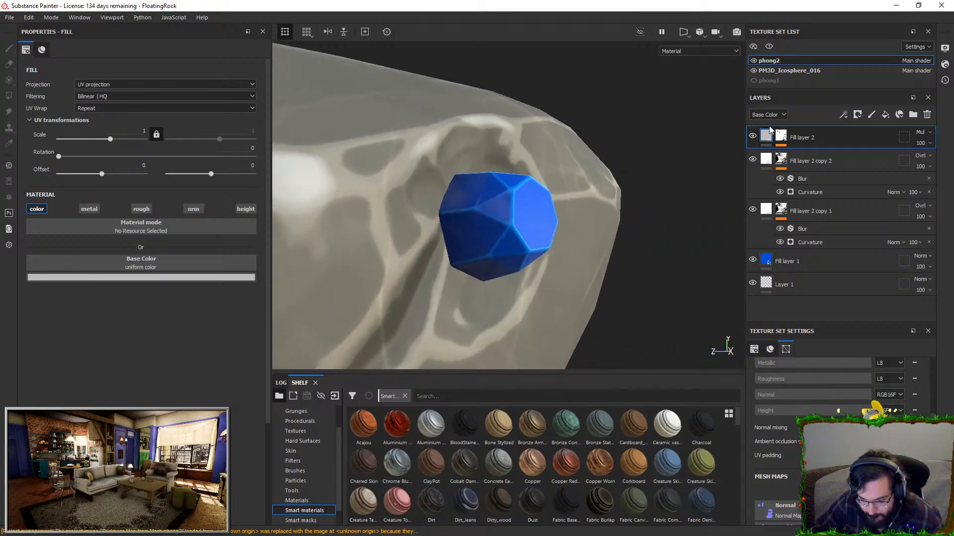
left_click(752, 139)
left_click(752, 139)
left_click_drag(693, 164, 701, 149, "alt")
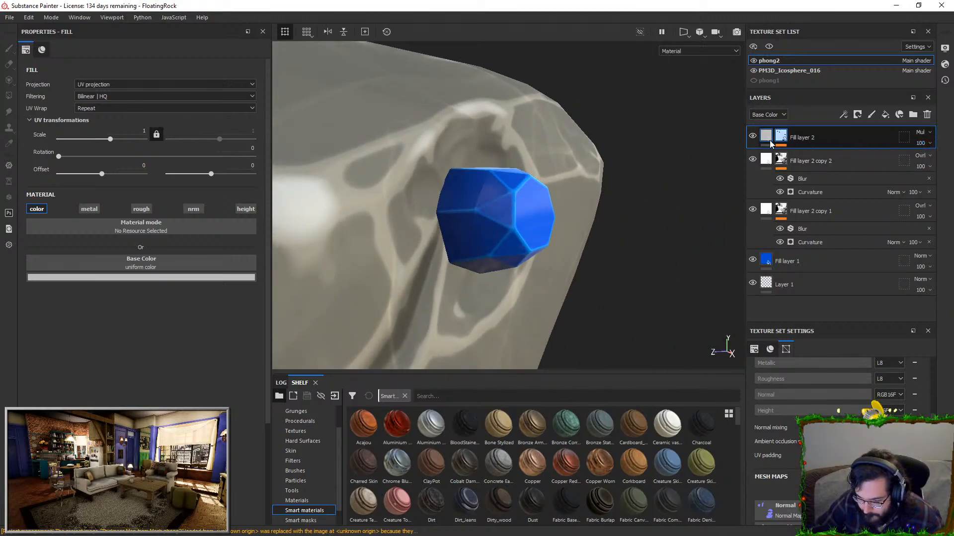
- Try purple and teal hues for Fill layer 2's base color and settle on green
left_click(189, 277)
left_click_drag(281, 335, 286, 333)
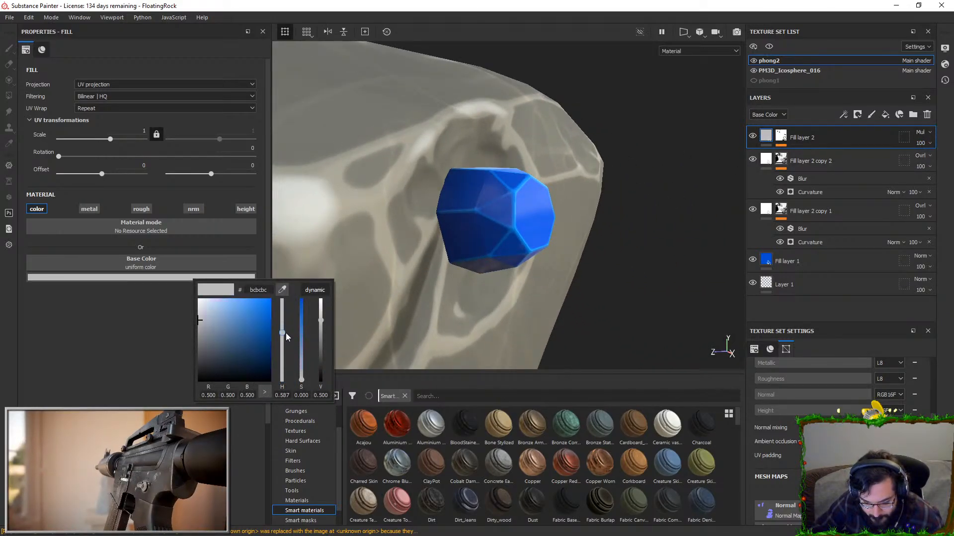
left_click(226, 344)
left_click_drag(227, 343, 241, 315)
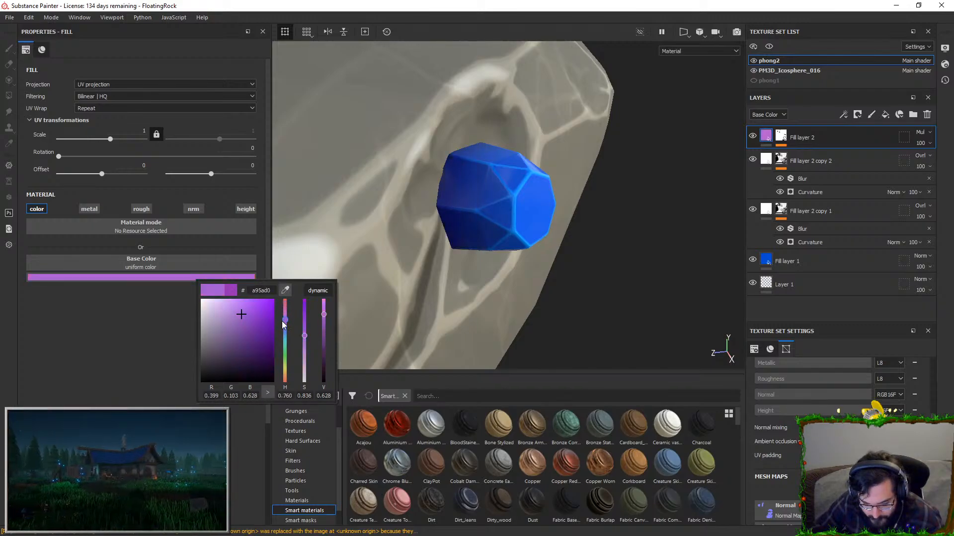
left_click_drag(237, 317, 284, 342)
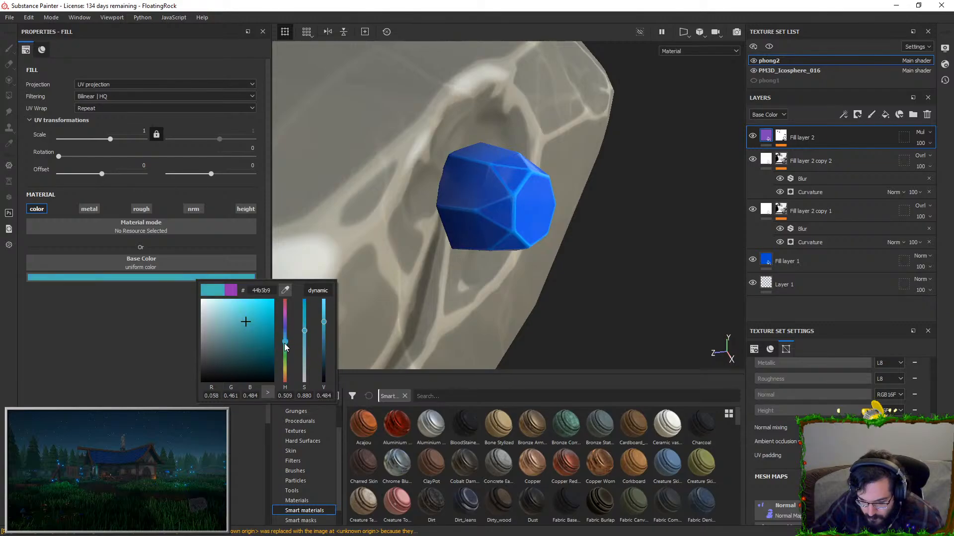
left_click_drag(285, 379, 284, 349)
left_click_drag(527, 246, 571, 202, "alt")
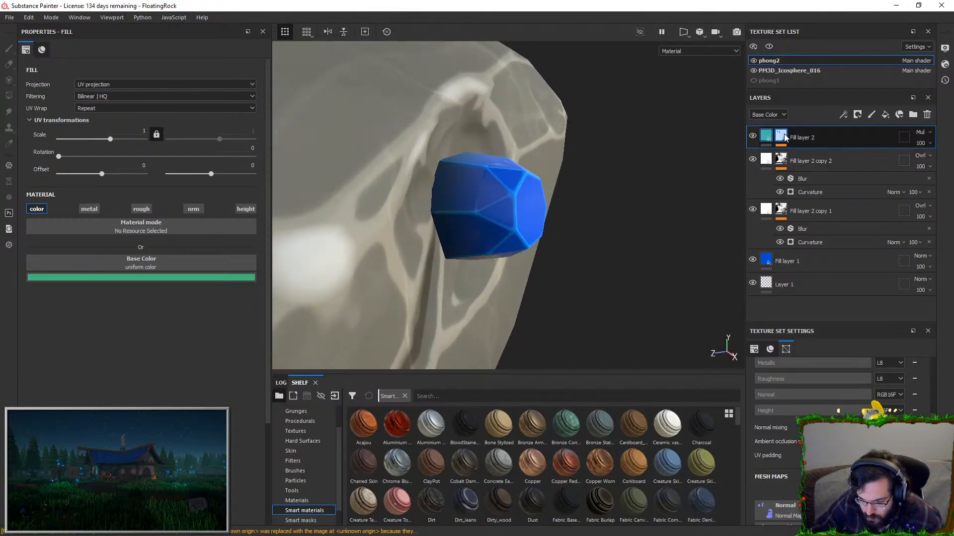
- Set the Ambient Occlusion generator's global balance to 0.37 and Fill layer 2's blend mode to Normal
left_click(783, 134)
left_click(820, 155)
mouse_move(98, 152)
left_mouse_down()
mouse_move(67, 156)
mouse_move(118, 161)
left_mouse_up()
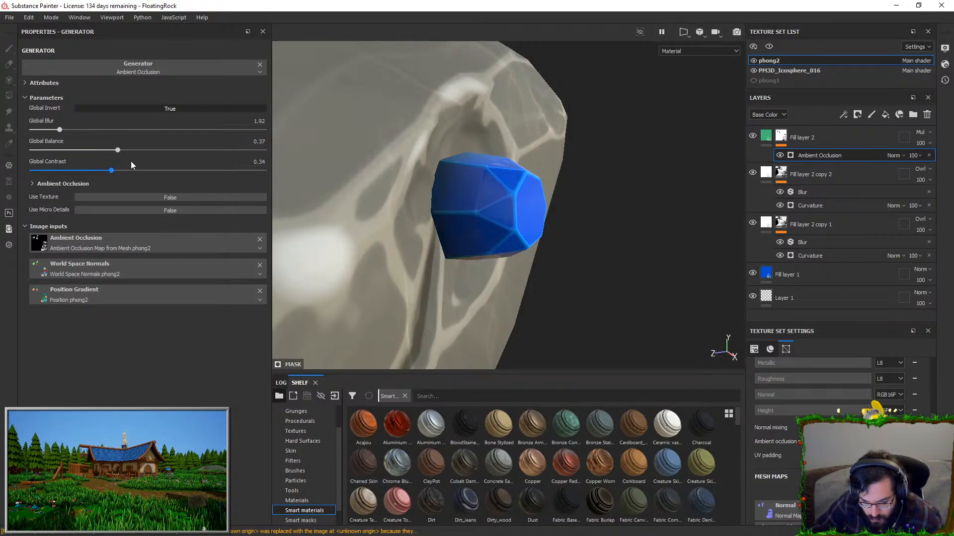
left_click(921, 132)
left_click(902, 139)
scroll(533, 116, "up", 3)
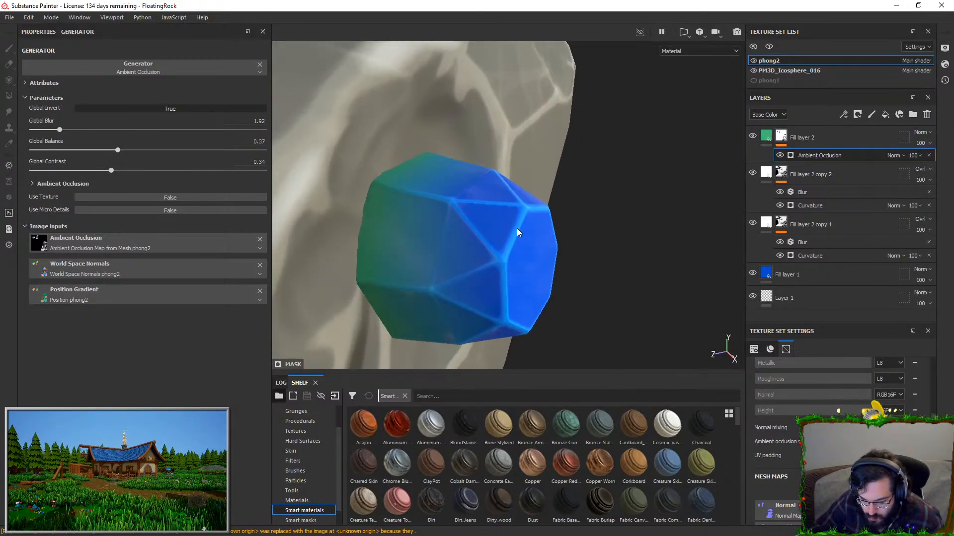
- Darken Fill layer 2's base color to a deeper green
left_click(756, 145)
left_click(152, 276)
left_click_drag(196, 325, 229, 333)
left_click_drag(298, 323, 374, 273, "alt")
left_click(199, 277)
left_click_drag(233, 323, 242, 345)
left_click_drag(347, 308, 797, 171, "alt")
- Add another fill layer above the green one and give it a black mask with an Ambient Occlusion generator
right_click(859, 139)
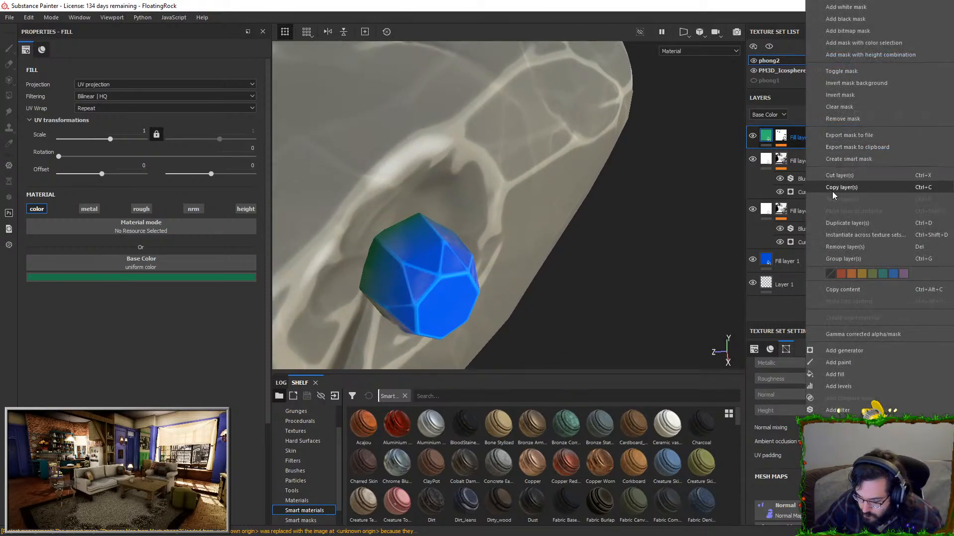
key("Escape")
left_click(885, 114)
right_click(822, 133)
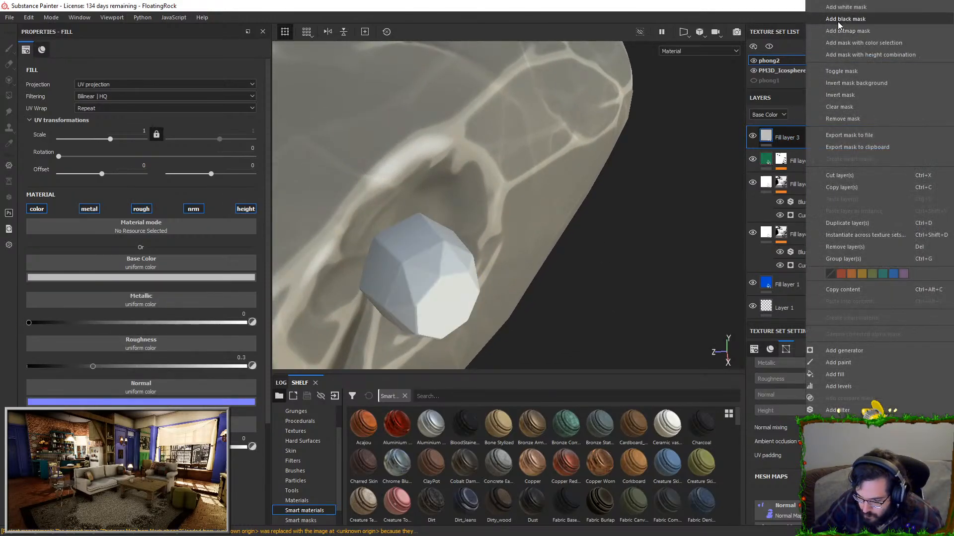
left_click(844, 18)
right_click(789, 132)
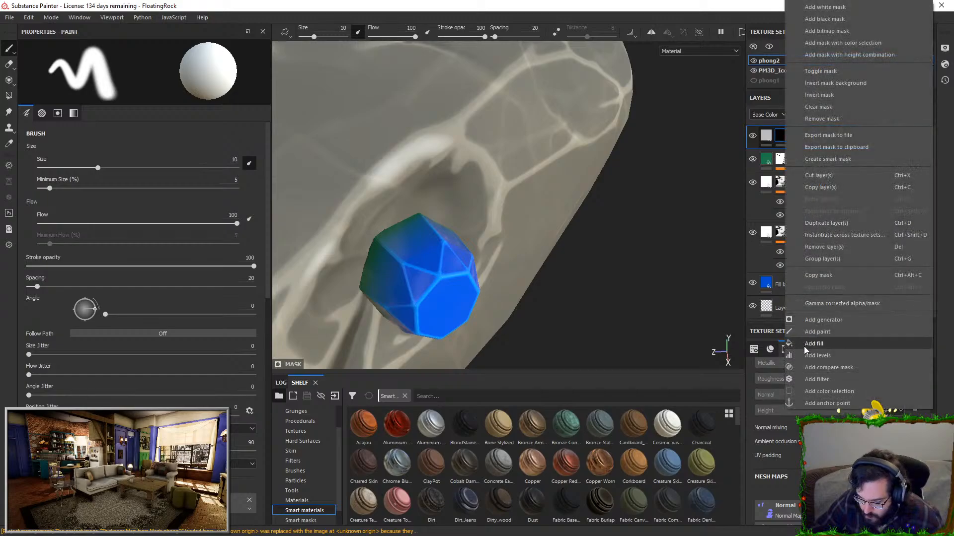
left_click(820, 318)
left_click(200, 70)
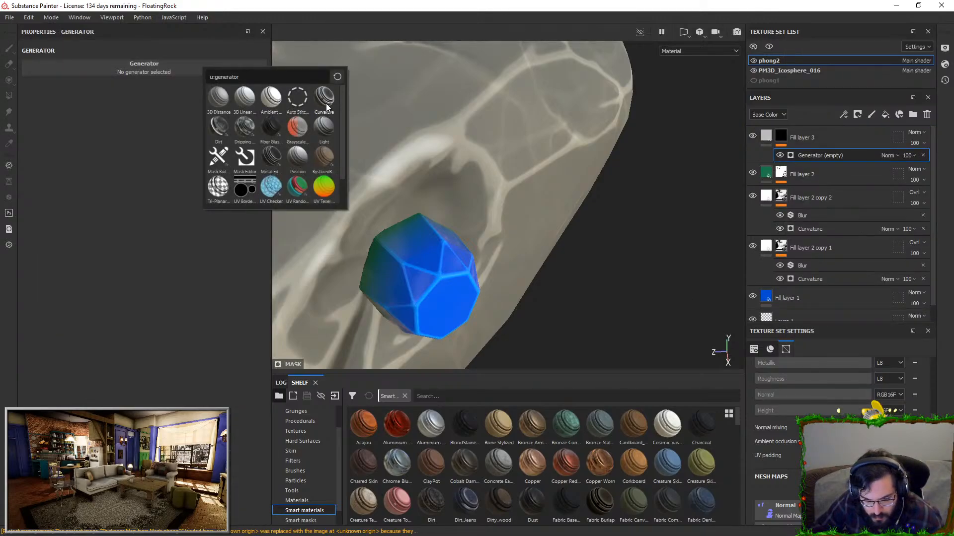
key("Return")
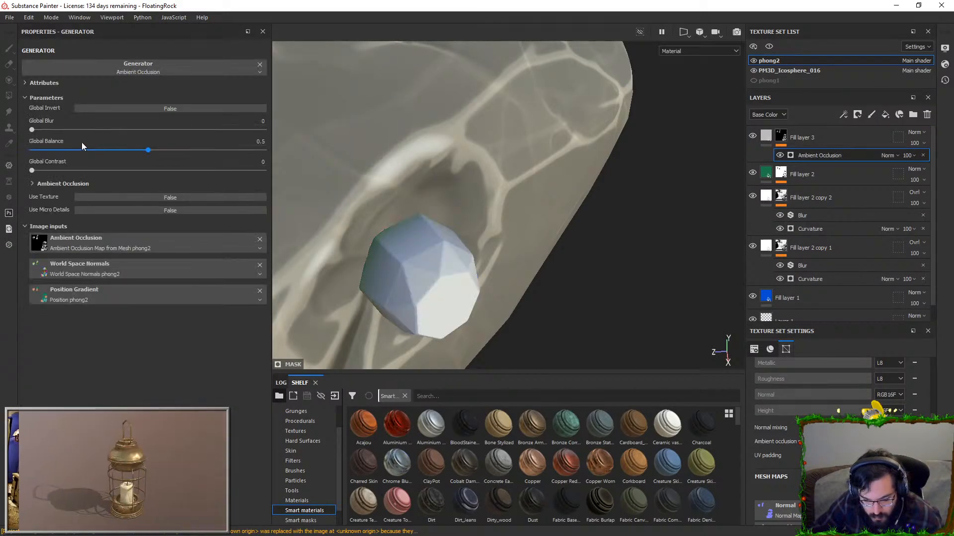
- Invert Fill layer 3's Ambient Occlusion generator and set its global blur to 1.89 and balance to 0.74
mouse_move(99, 149)
left_mouse_down()
mouse_move(51, 150)
mouse_move(108, 157)
left_mouse_up()
left_click(129, 108)
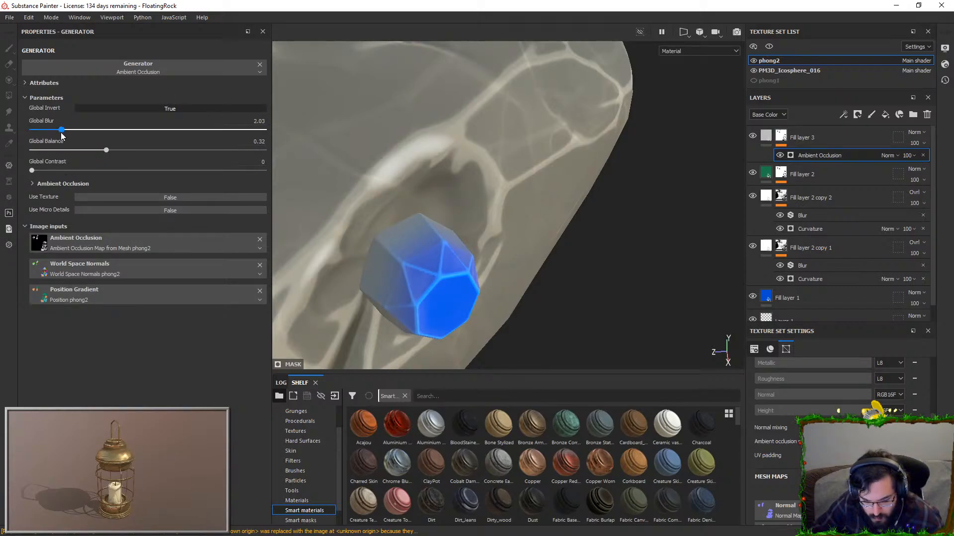
left_click_drag(99, 151, 205, 157)
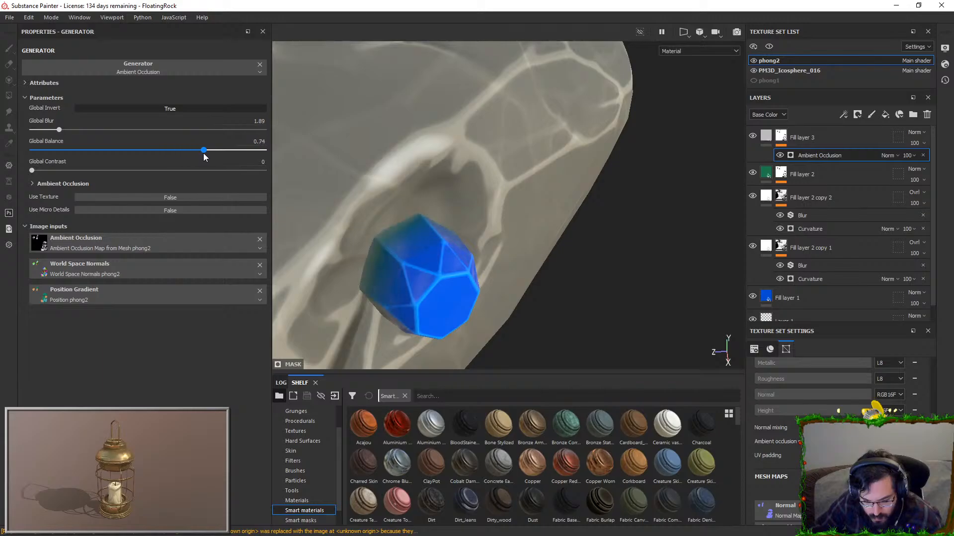
- Set the Ambient Occlusion generator's global contrast to 0.31 and balance to 0.58, and switch Fill layer 3's blend mode to Multiply
left_click_drag(132, 170, 166, 150)
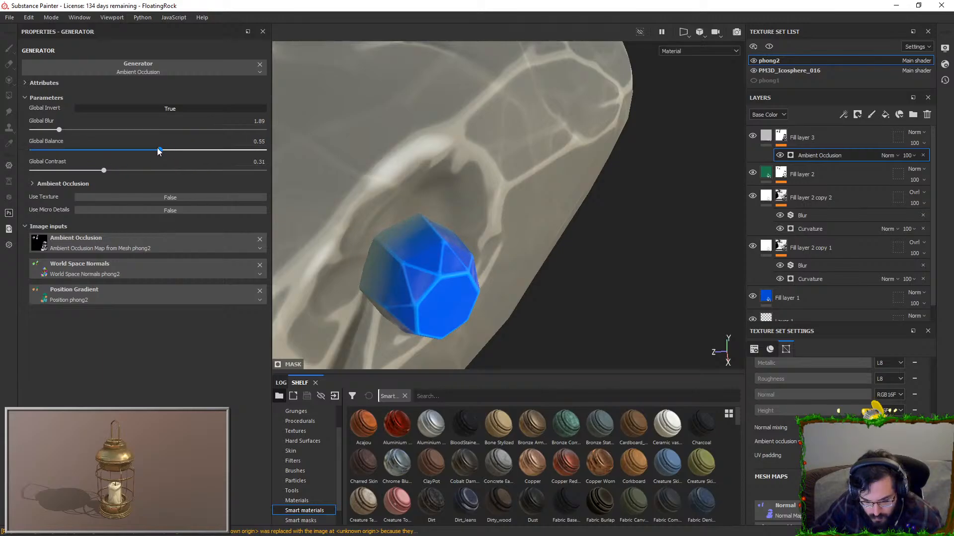
left_click(916, 133)
left_click(905, 186)
left_click_drag(546, 184, 672, 186, "alt")
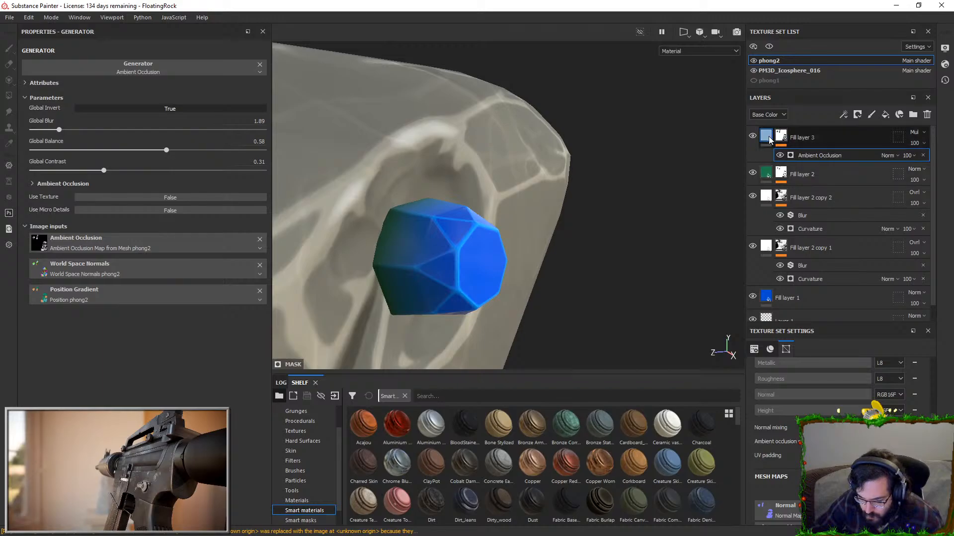
- Turn off the metallic, roughness and normal channels of Fill layer 3
left_click(765, 138)
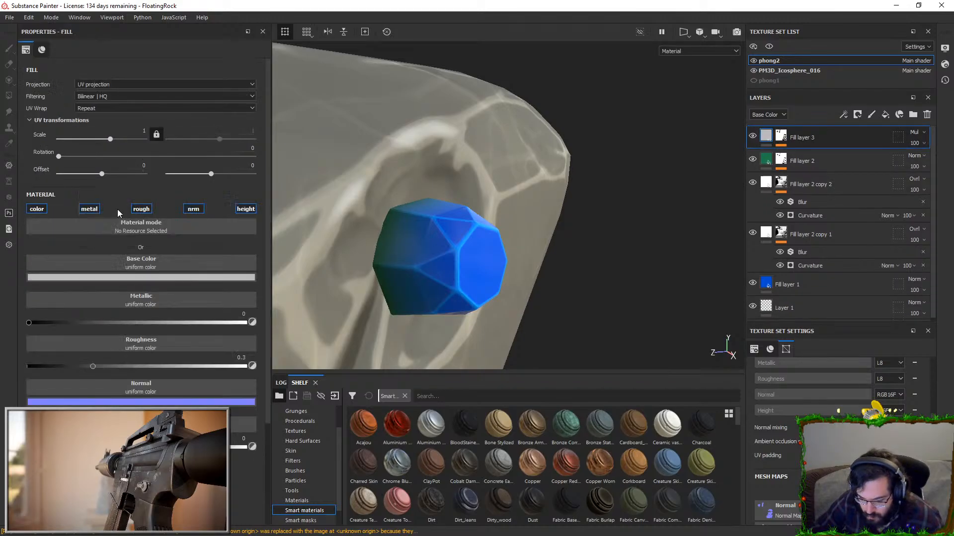
left_click(141, 209)
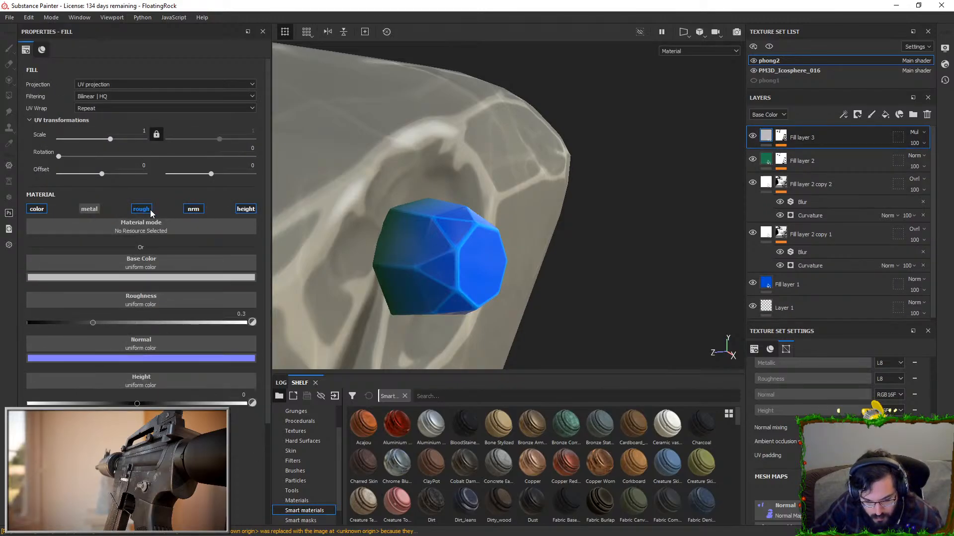
- Raise the metallic value of the crystal's blue Fill layer 1 to about 0.17
left_click(797, 287)
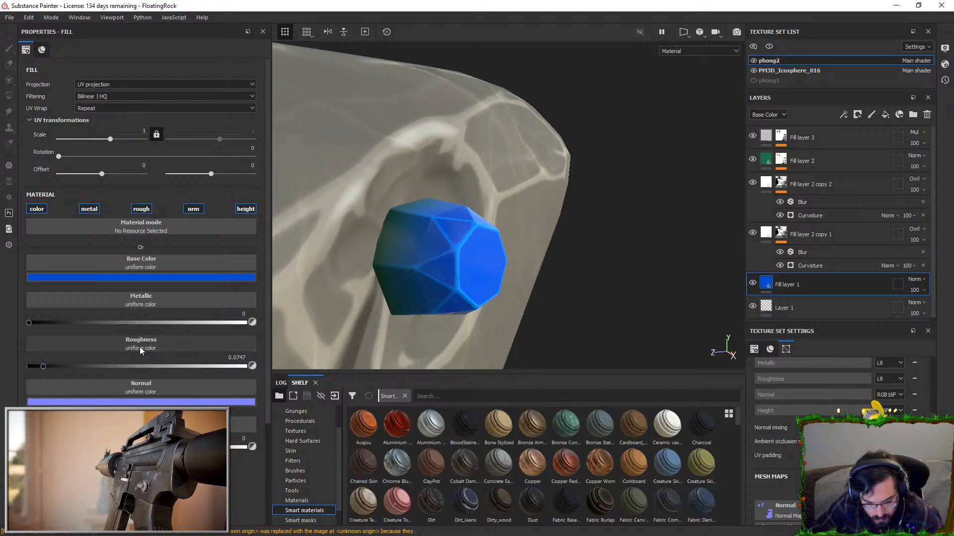
left_click(137, 323)
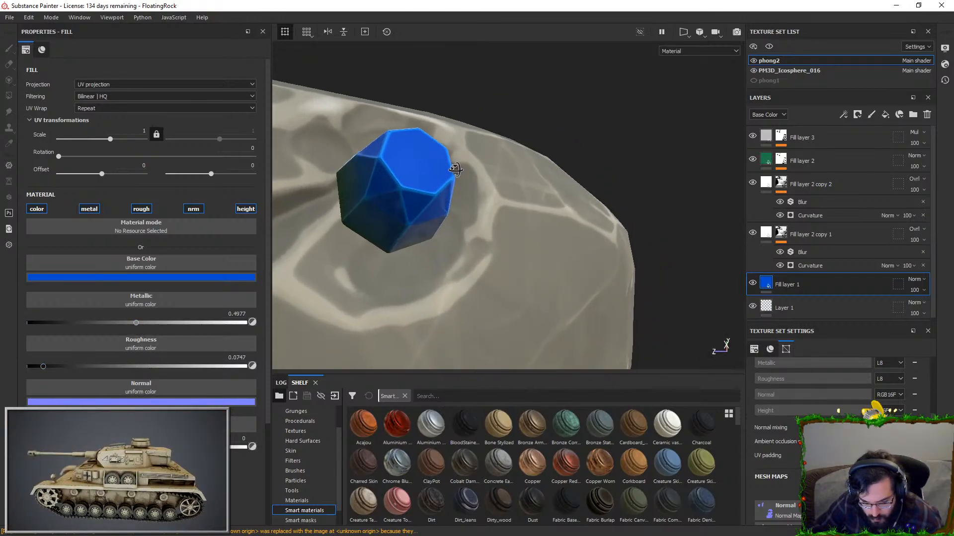
left_click(65, 323)
left_click_drag(405, 206, 574, 137, "alt")
key("f")
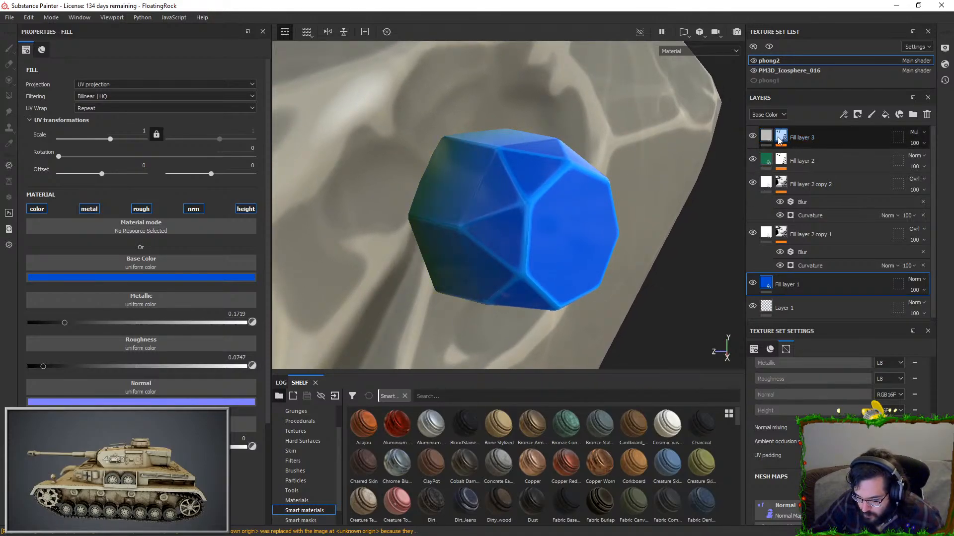
- Darken Fill layer 3's base color to a medium grey for the crystal's occlusion shading
left_click(775, 138)
left_click(221, 278)
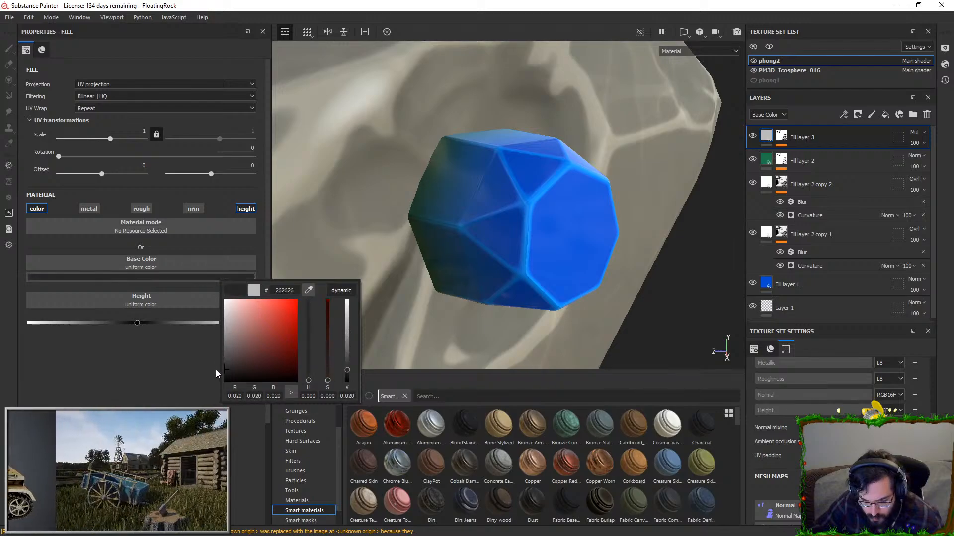
left_click_drag(542, 169, 521, 187, "alt")
right_click_drag(521, 188, 551, 264, "alt")
left_click_drag(552, 239, 524, 177, "alt")
right_click_drag(524, 176, 555, 274, "alt")
left_click_drag(555, 249, 569, 256, "alt")
scroll(569, 256, "up", 2)
middle_click_drag(569, 255, 657, 227, "alt")
scroll(658, 228, "up", 2)
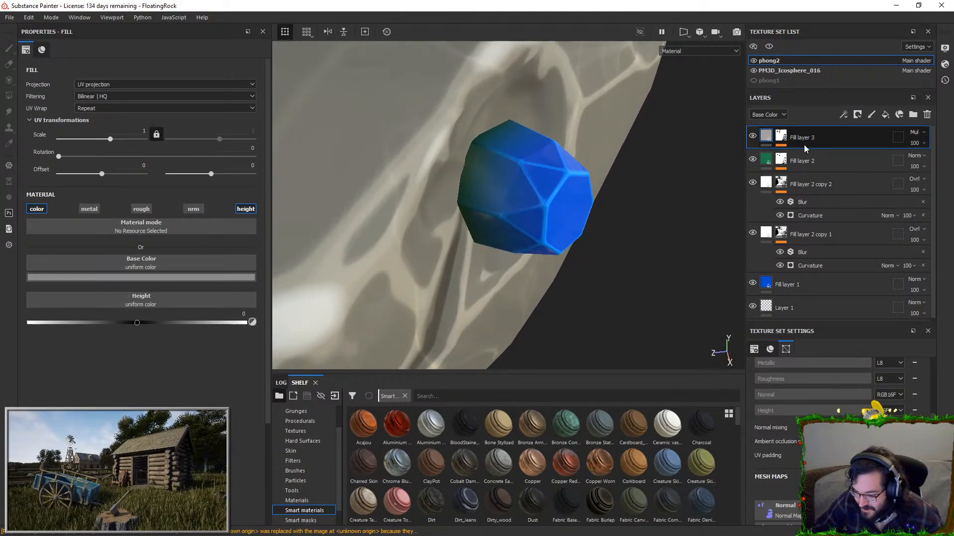
left_click_drag(692, 179, 677, 171, "alt")
- Add a fill layer at the top of the stack with a black mask and reveal it on the crystal's front facet
left_click(885, 114)
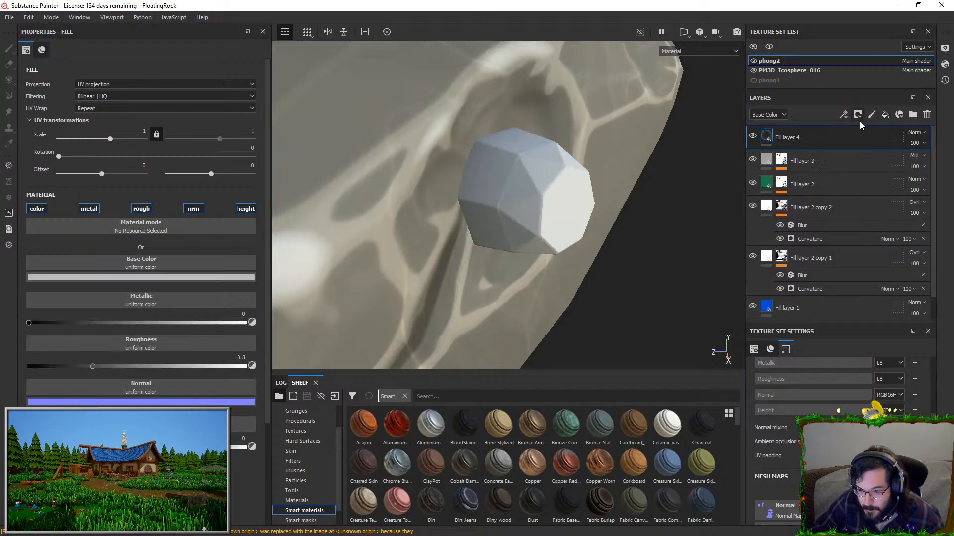
right_click(815, 134)
left_click(854, 25)
mouse_move(611, 208)
left_mouse_down("alt")
mouse_move(549, 230)
mouse_move(572, 218)
left_mouse_up("alt")
mouse_move(571, 218)
left_mouse_down("alt")
mouse_move(545, 213)
mouse_move(602, 249)
mouse_move(394, 213)
left_mouse_up("alt")
key("ctrl+z")
left_click(571, 221)
- Add a Blur filter with intensity 6.56 to Fill layer 4's mask and set the layer's blend mode to Overlay
right_click(779, 136)
left_click(821, 379)
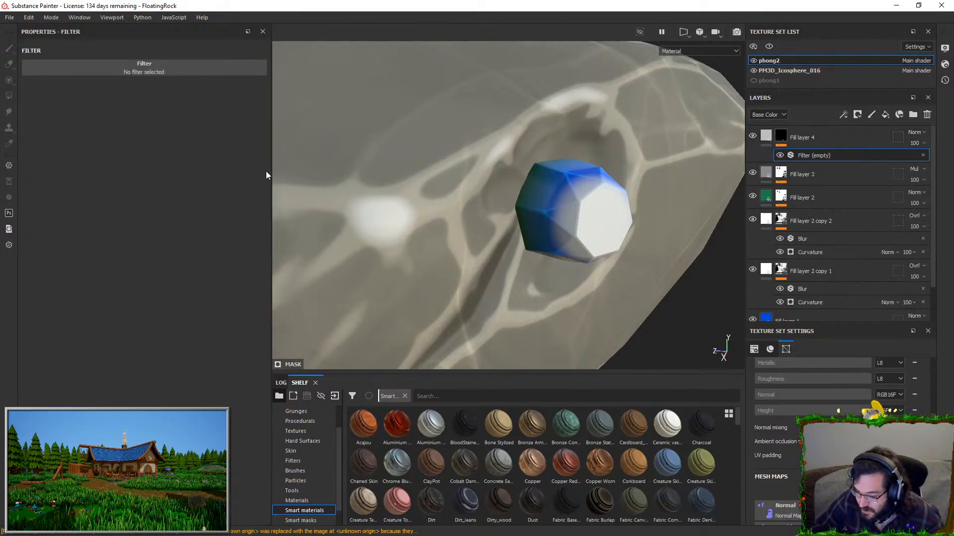
left_click(199, 70)
left_click(298, 102)
left_click_drag(39, 116, 120, 121)
left_click_drag(421, 160, 646, 238, "alt")
left_click(916, 132)
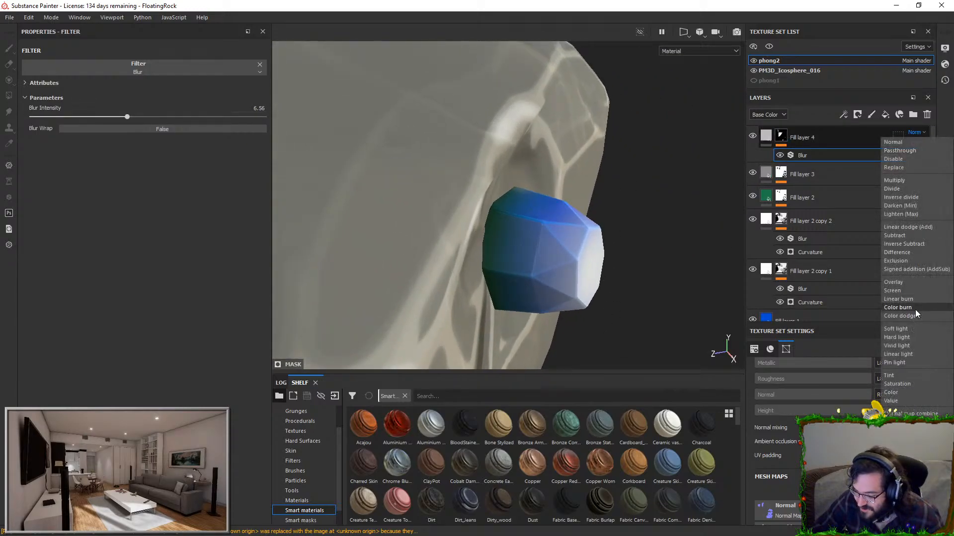
left_click(902, 282)
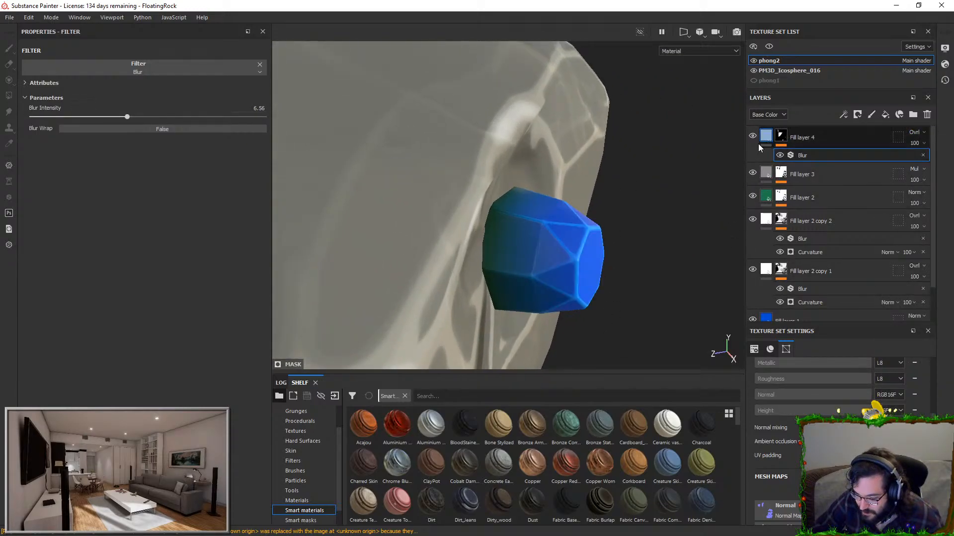
- Turn off Fill layer 4's metallic, roughness, normal and height channels, leaving only color active
left_click(766, 142)
left_click(193, 211)
left_click(240, 210)
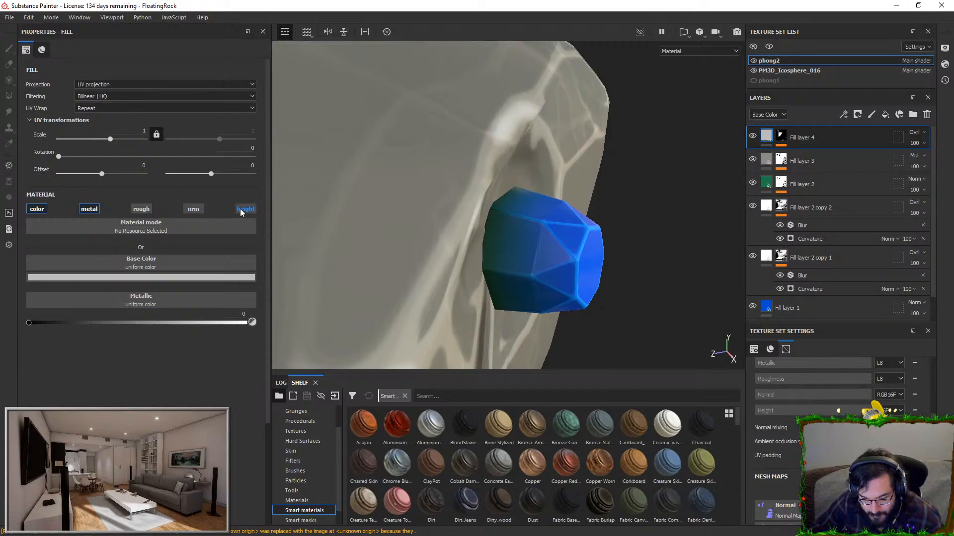
left_click(91, 211)
- Change Fill layer 4's base color to a light pink
left_click(142, 277)
left_click_drag(148, 303, 136, 250)
left_click_drag(497, 199, 417, 168, "alt")
left_click(159, 280)
left_click_drag(205, 312, 176, 303)
mouse_move(247, 330)
left_mouse_down()
mouse_move(253, 315)
mouse_move(189, 289)
left_mouse_up()
- Try the Soft light blend mode on Fill layer 4
left_click(914, 132)
left_click(914, 132)
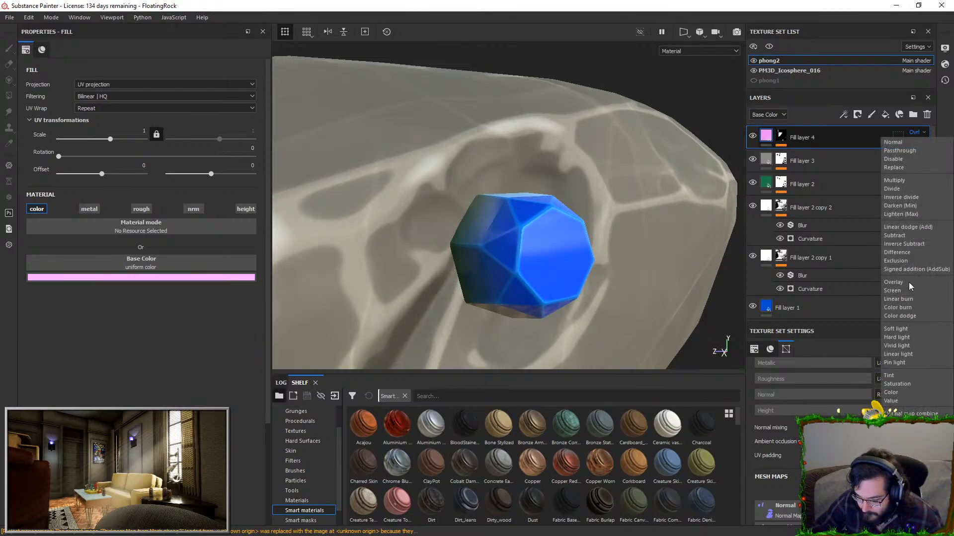
left_click(899, 329)
scroll(591, 227, "up", 3)
left_click_drag(591, 228, 649, 271, "alt")
middle_click_drag(648, 271, 632, 227, "alt")
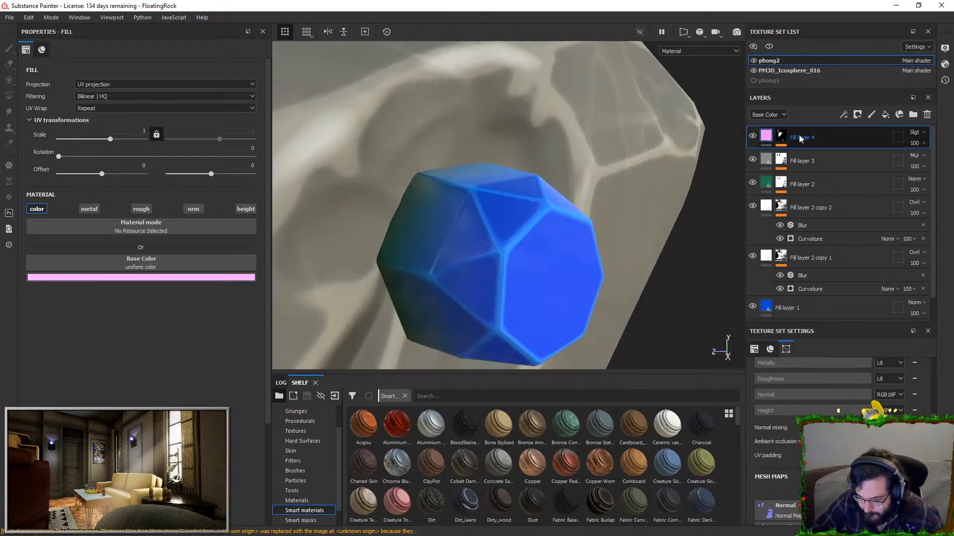
- Raise the Blur filter's intensity on Fill layer 4's mask to 16
left_click(781, 136)
left_click(804, 155)
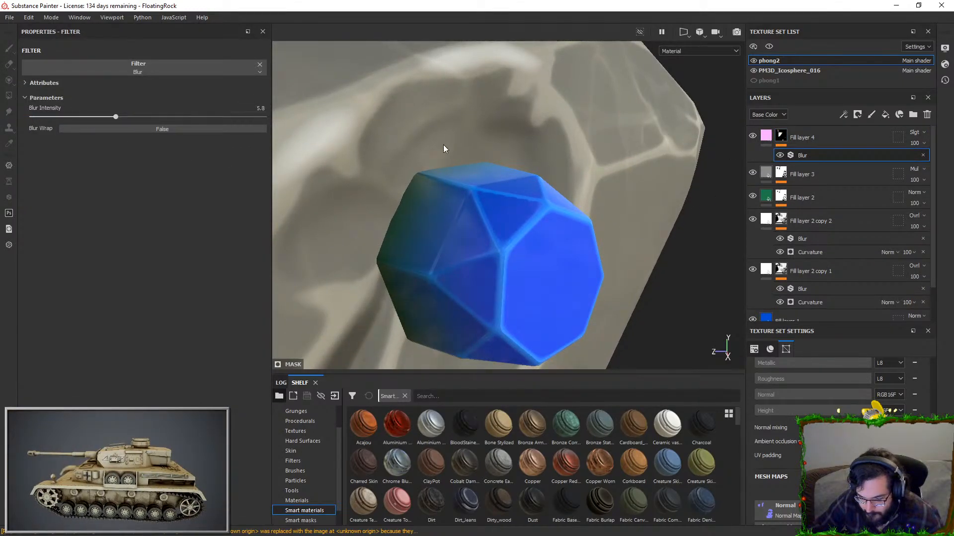
left_click(788, 141)
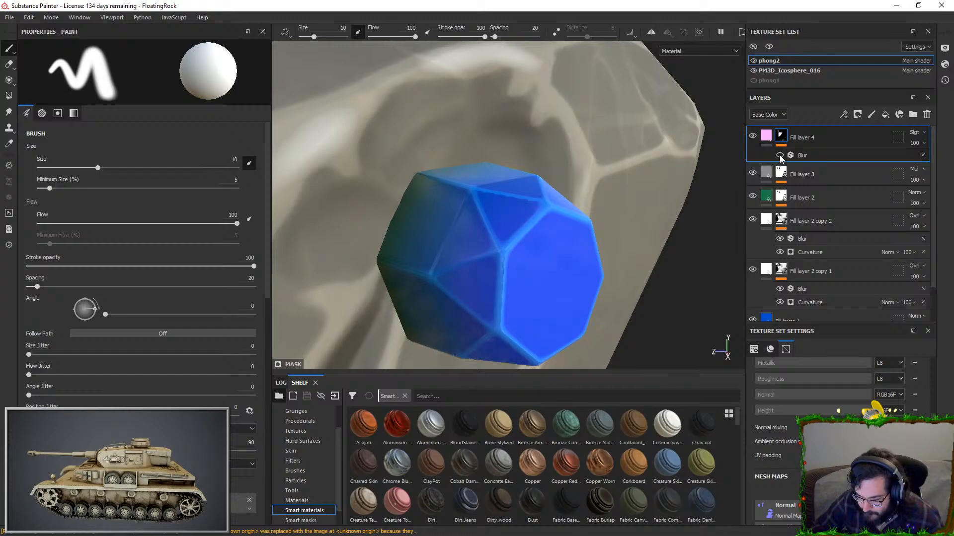
mouse_move(511, 166)
left_mouse_down("alt")
mouse_move(488, 167)
mouse_move(447, 104)
left_mouse_up("alt")
left_click(802, 155)
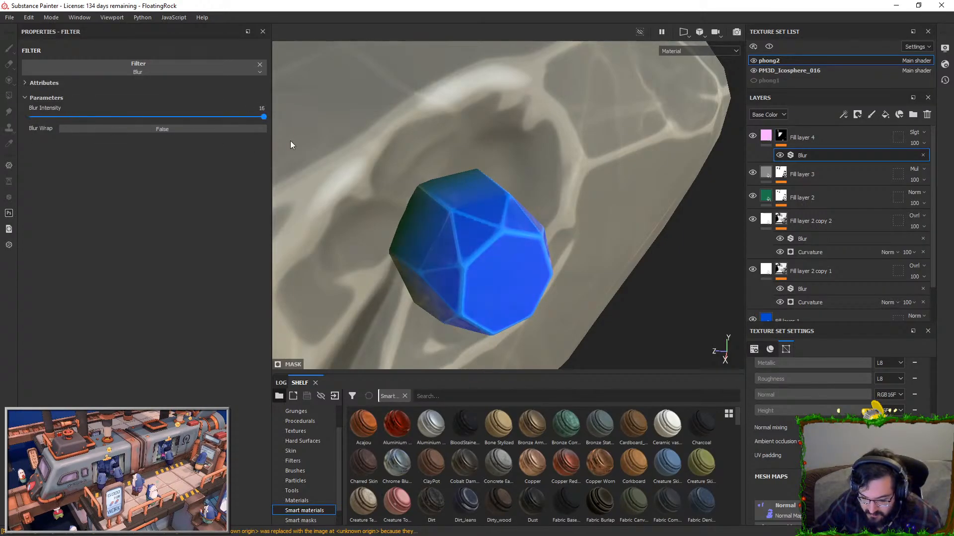
- Set Fill layer 4 to Hard light with 6 percent opacity and reduce its mask's blur intensity to 1.51
left_click(916, 132)
left_click(905, 338)
left_click_drag(64, 117, 55, 117)
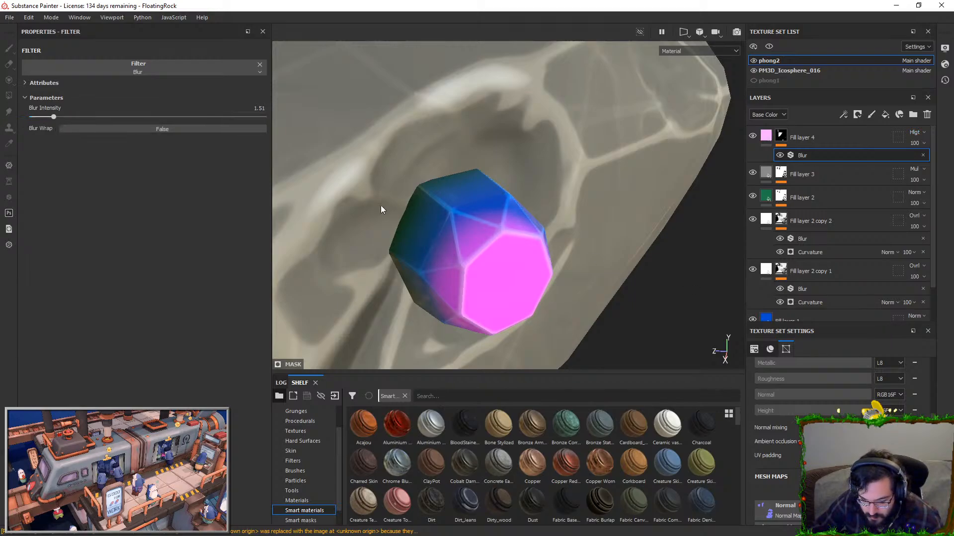
left_click_drag(292, 198, 298, 158, "alt")
left_click(917, 143)
left_click_drag(920, 161, 907, 161)
left_click_drag(671, 223, 544, 195, "alt")
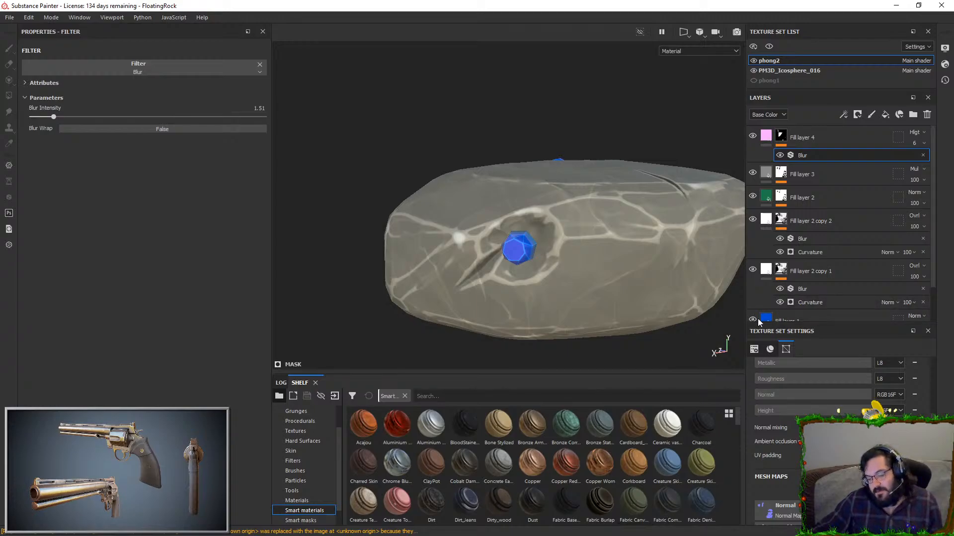
- Switch to the PM3D_Icosphere_016 texture set and show the rock's Fill layer 1 copy 3 and Fill layer 1 copy 2
left_click_drag(525, 274, 666, 176, "alt")
scroll(627, 267, "up", 2)
middle_click_drag(666, 176, 699, 186, "alt")
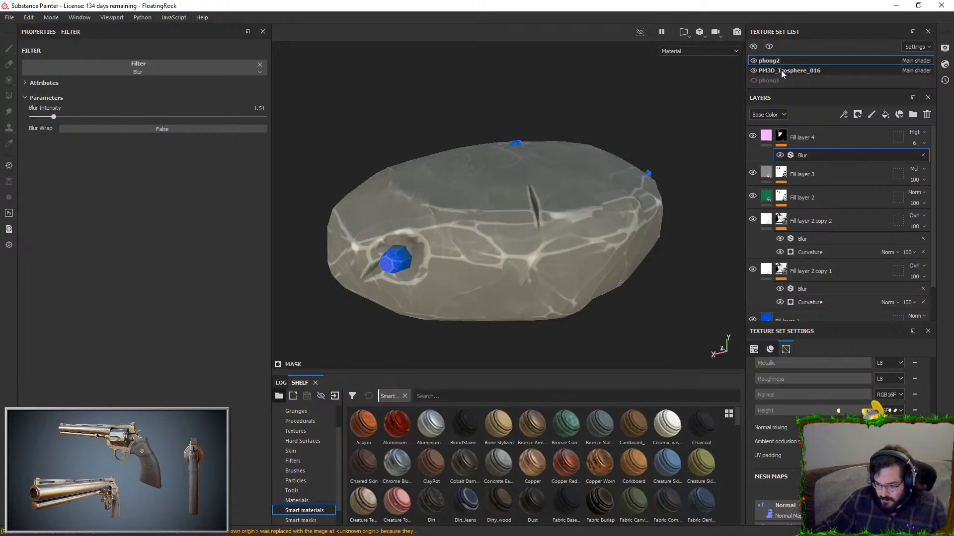
left_click(753, 255)
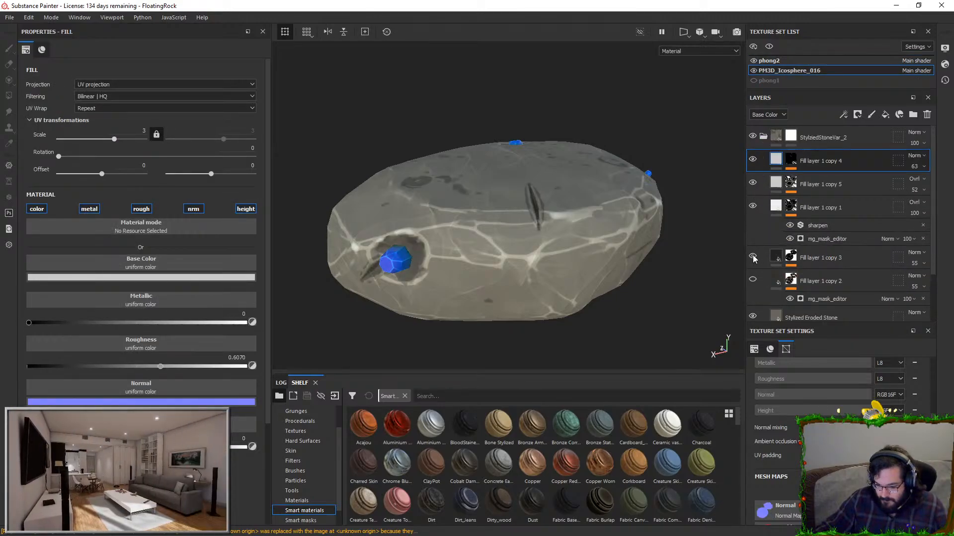
scroll(529, 168, "up", 2)
left_click(753, 279)
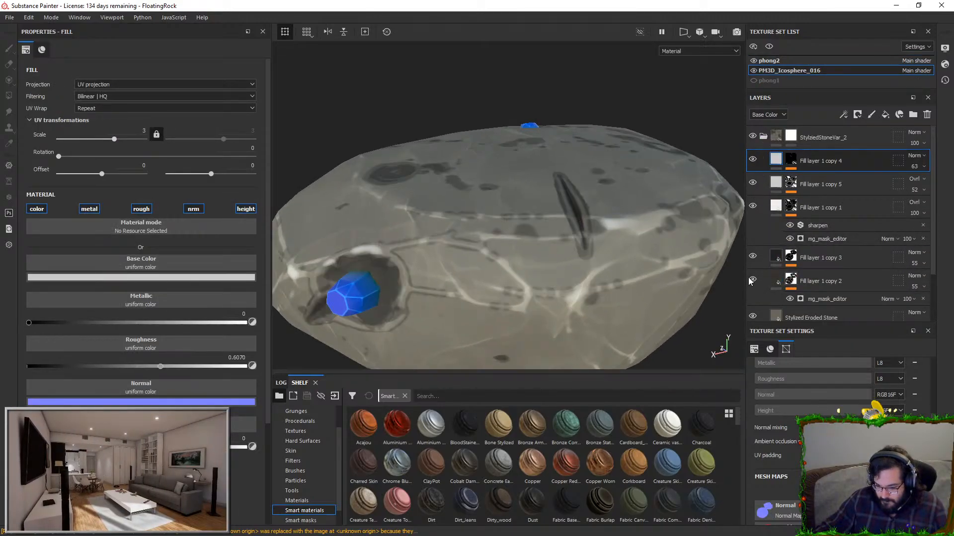
- Isolate Fill layer 1 copy 3 from copy 2 and adjust its mask generator's texture amounts, global blur and global balance
left_click(791, 257)
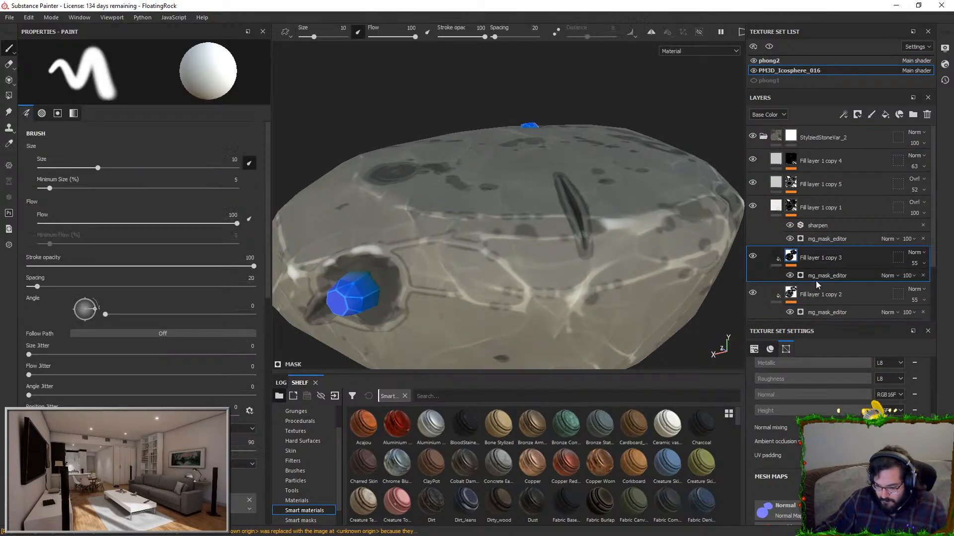
left_click(753, 293)
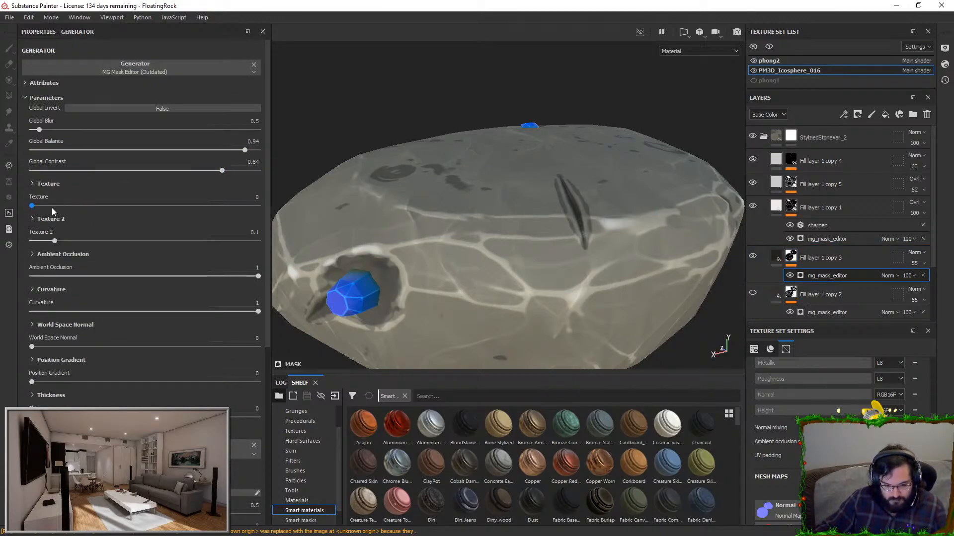
left_click_drag(8, 244, 10, 243)
mouse_move(196, 153)
left_mouse_down()
mouse_move(147, 157)
mouse_move(216, 157)
mouse_move(193, 157)
left_mouse_up()
left_click_drag(62, 133, 38, 145)
left_click_drag(221, 151, 192, 152)
scroll(504, 256, "down", 1)
mouse_move(504, 255)
left_mouse_down("alt")
mouse_move(504, 238)
mouse_move(504, 327)
mouse_move(507, 259)
left_mouse_up("alt")
- Try Texture at 0.99, then Texture 2 at 1 with varied global balance, in Fill layer 1 copy 2's mask generator
left_click(815, 312)
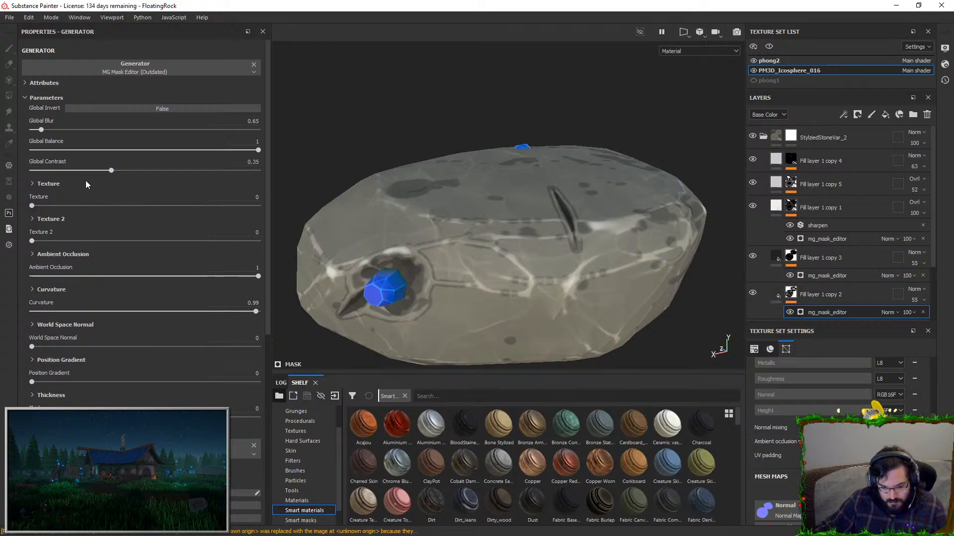
left_click_drag(40, 201, 252, 198)
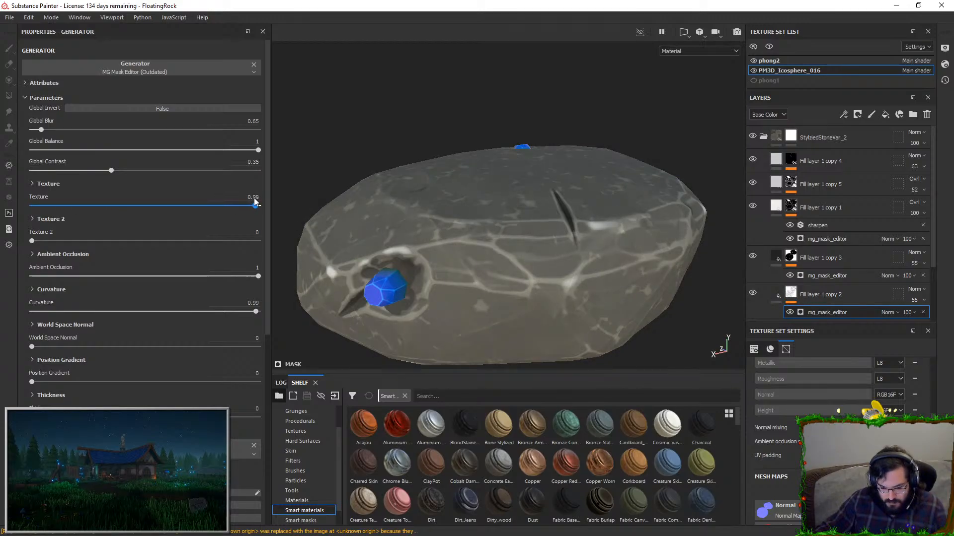
left_click_drag(178, 206, 31, 208)
left_click_drag(32, 241, 379, 241)
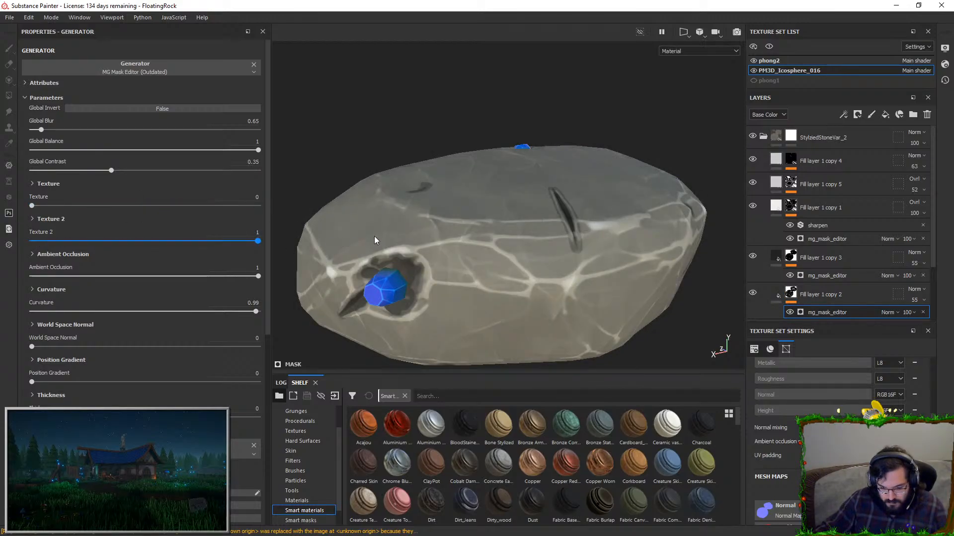
left_click_drag(258, 149, 128, 153)
left_click_drag(3, 157, 261, 153)
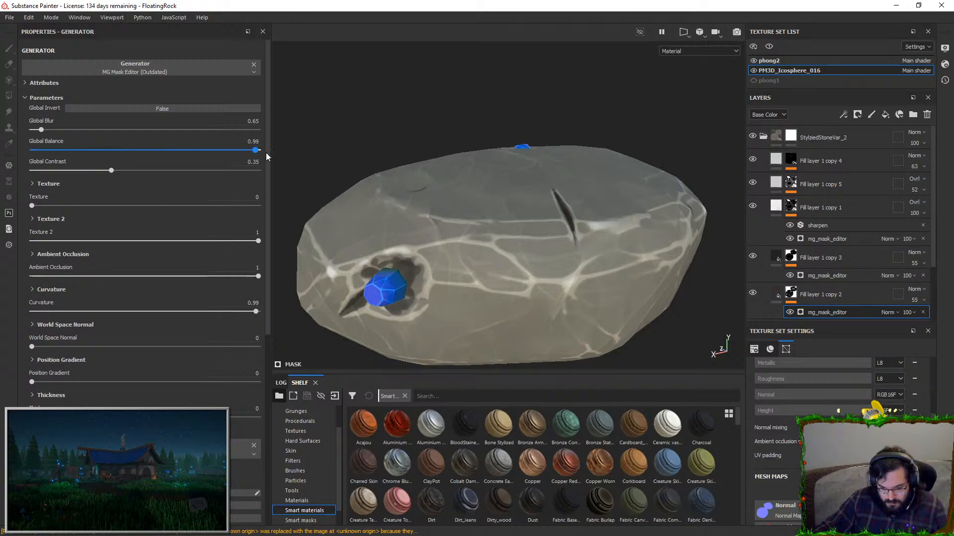
- Set Fill layer 1 copy 2's mask generator to zero contrast, blur and Texture 2, with Texture at 1 and balance at 0.58
left_click_drag(46, 131, 127, 130)
left_click_drag(121, 241, 31, 241)
left_click_drag(32, 205, 153, 204)
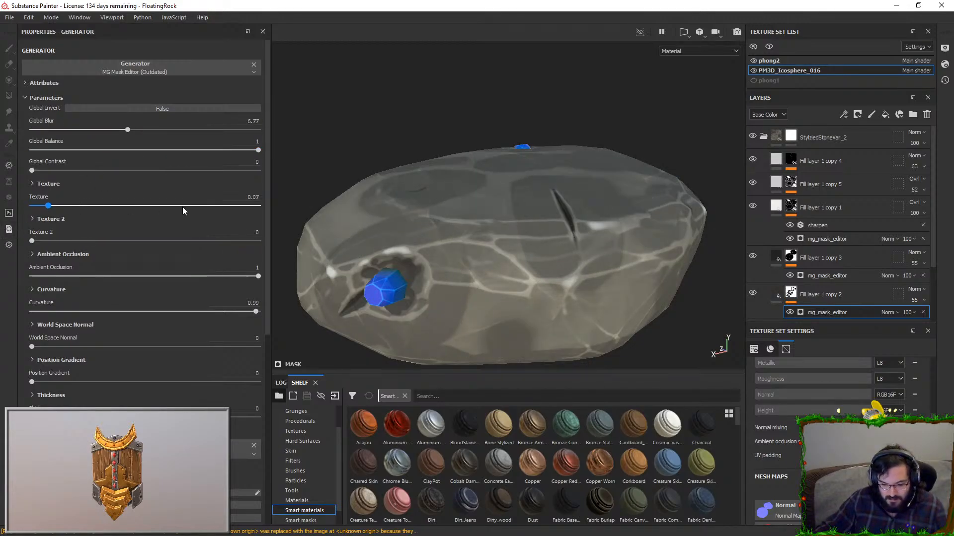
left_click_drag(134, 153, 7, 154)
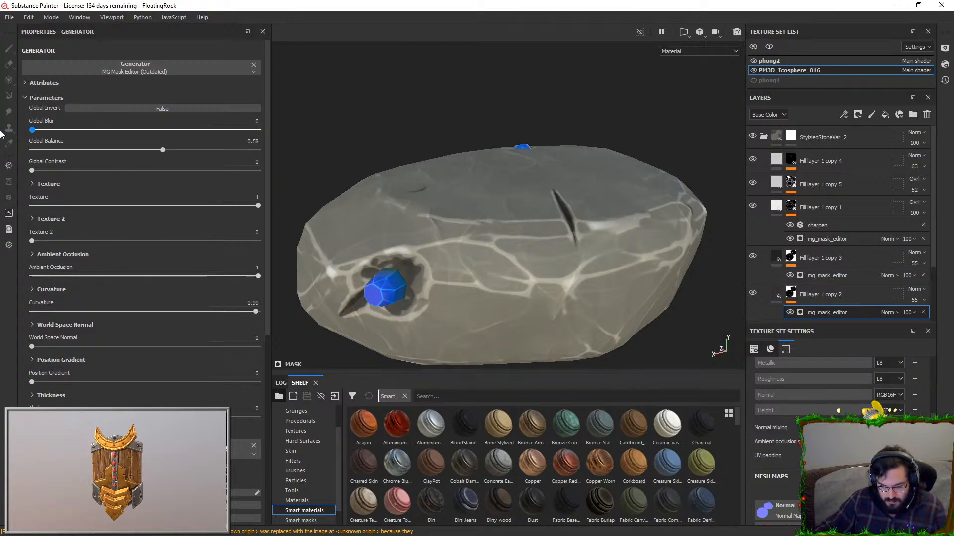
- Set the mask generator's global balance to 0.87, blur to 0.56, Texture 2 to 0.3 and Texture to 0.28
left_click_drag(163, 151, 228, 154)
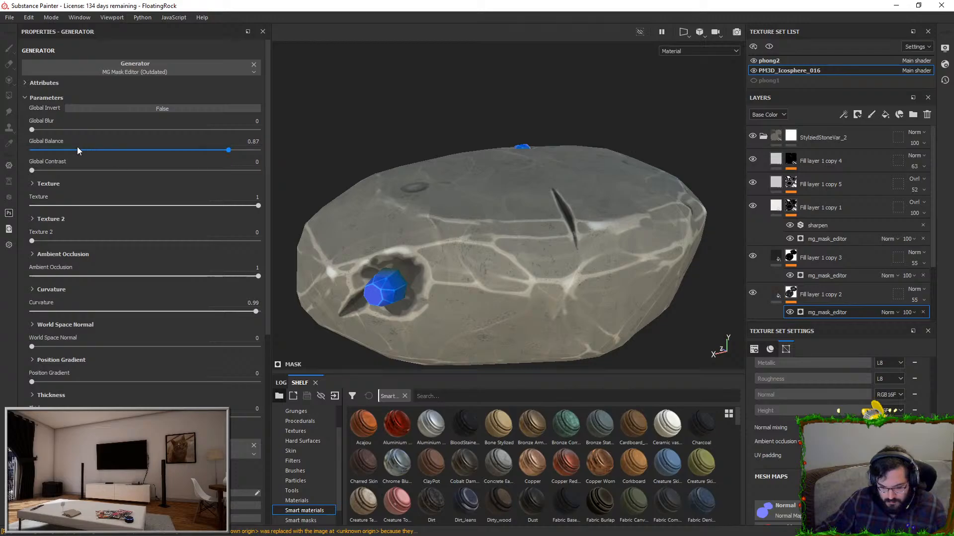
left_click_drag(41, 132, 40, 132)
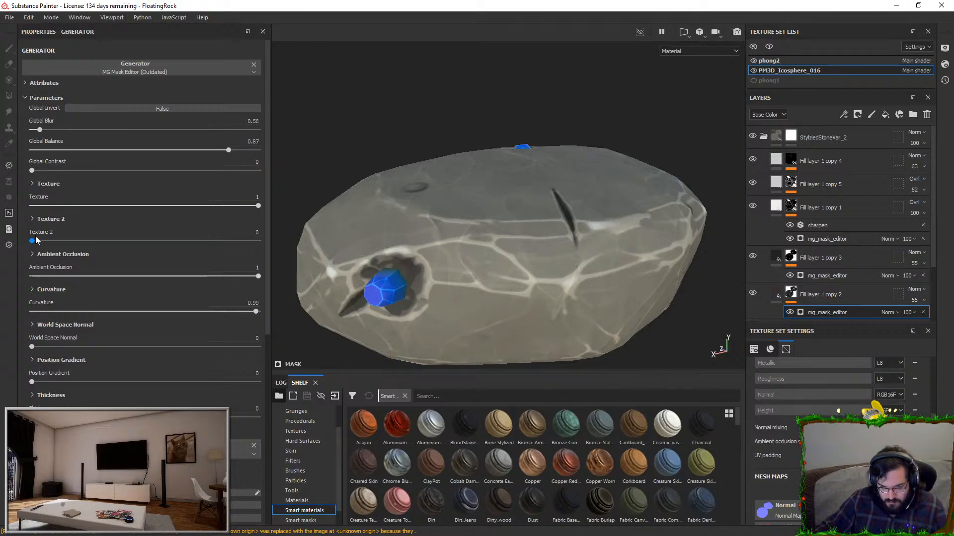
left_click_drag(105, 247, 124, 246)
left_click_drag(187, 206, 95, 206)
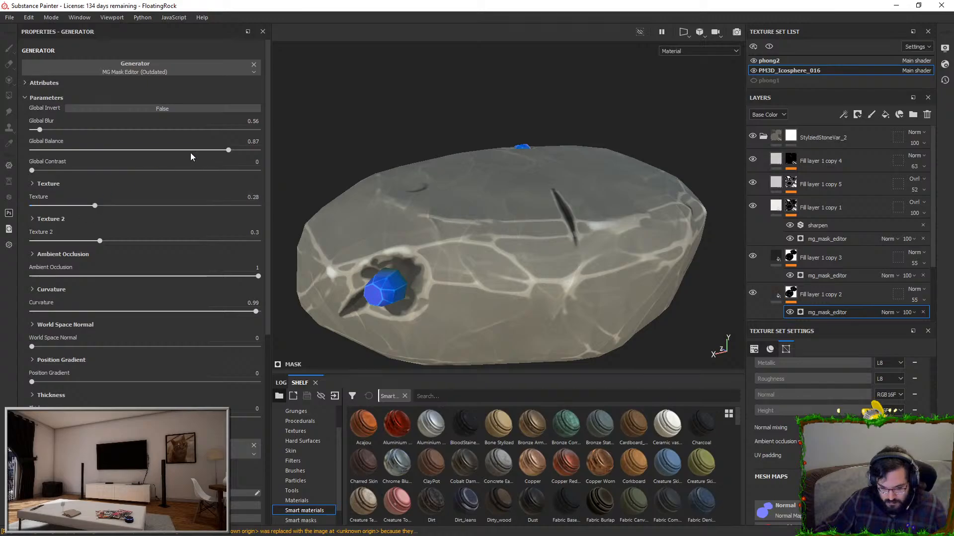
- Set Curvature to 0 in Fill layer 1 copy 2's mask generator and raise its Global Balance to 1
left_click_drag(249, 152, 238, 152)
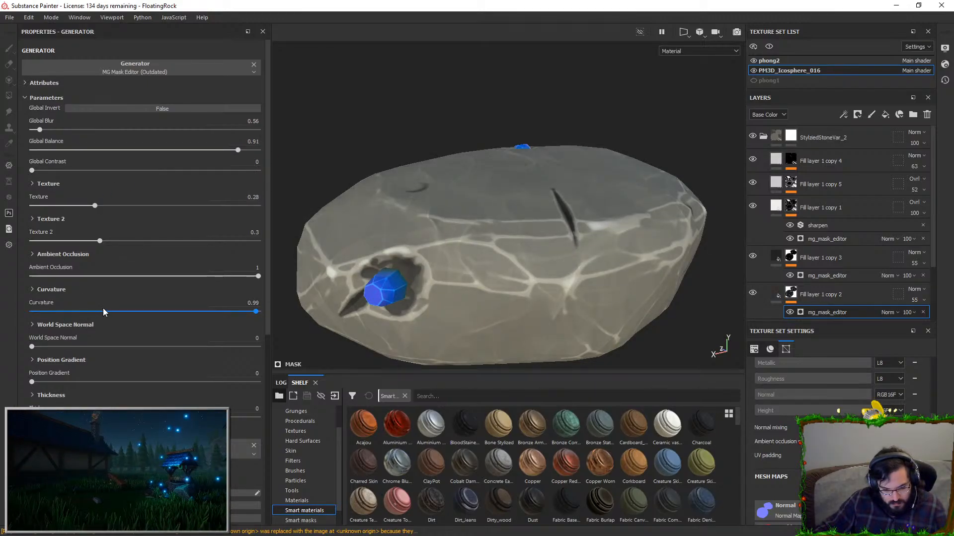
left_click_drag(1, 314, 0, 314)
left_click_drag(202, 159, 249, 169)
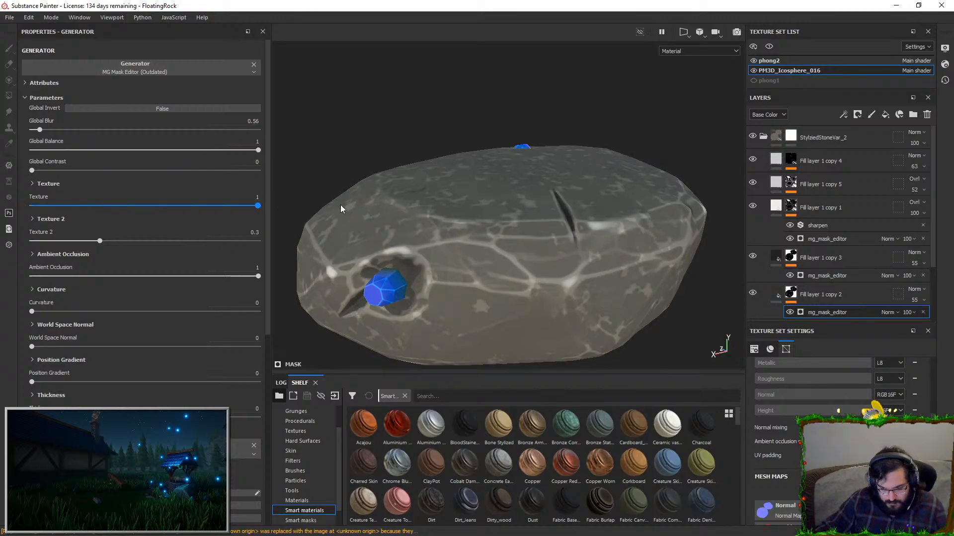
- Try the mask generator with Texture at 0 and Texture 2 at 1, and then bring Texture 2 to 0
left_click_drag(340, 208, 24, 201)
left_click_drag(101, 239, 326, 198)
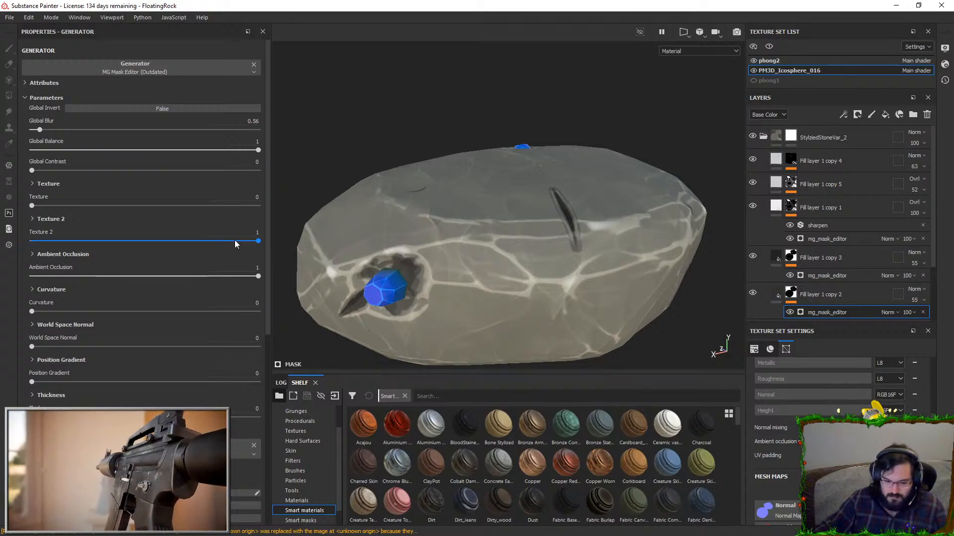
left_click_drag(234, 239, 19, 232)
left_click_drag(258, 149, 294, 152)
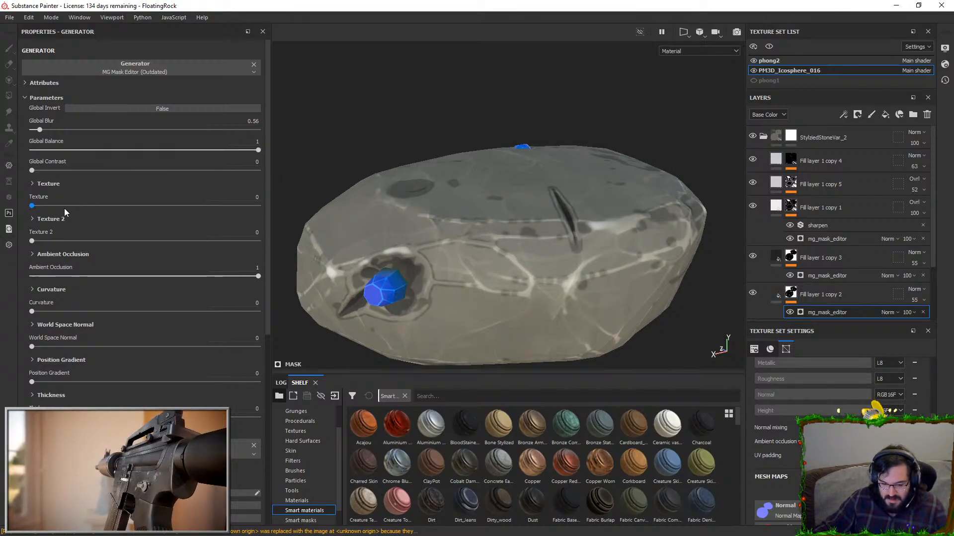
- Set the mask generator's Texture to 1 and its Global Balance to 0.59
left_click_drag(67, 208, 339, 189)
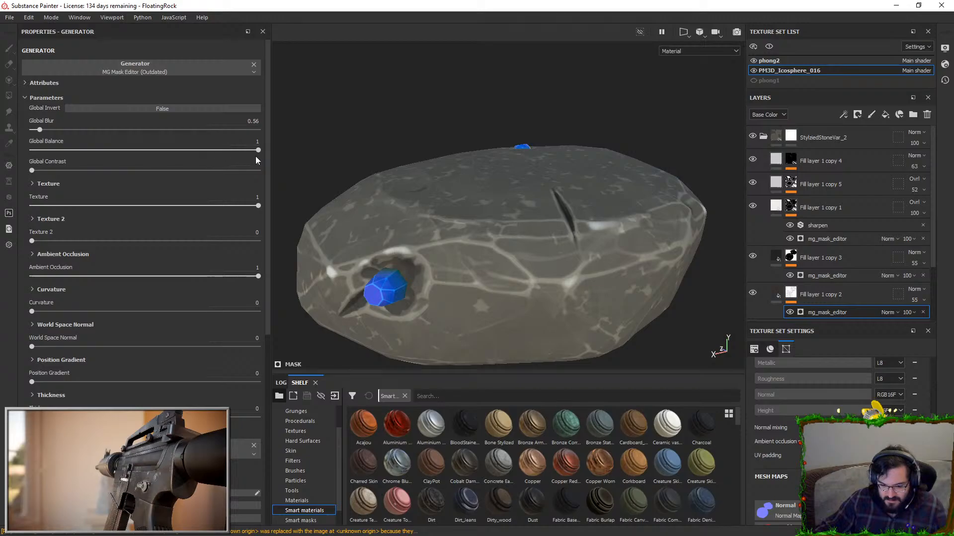
left_click_drag(257, 154, 62, 154)
left_click_drag(163, 151, 166, 150)
left_click_drag(491, 169, 695, 263, "alt")
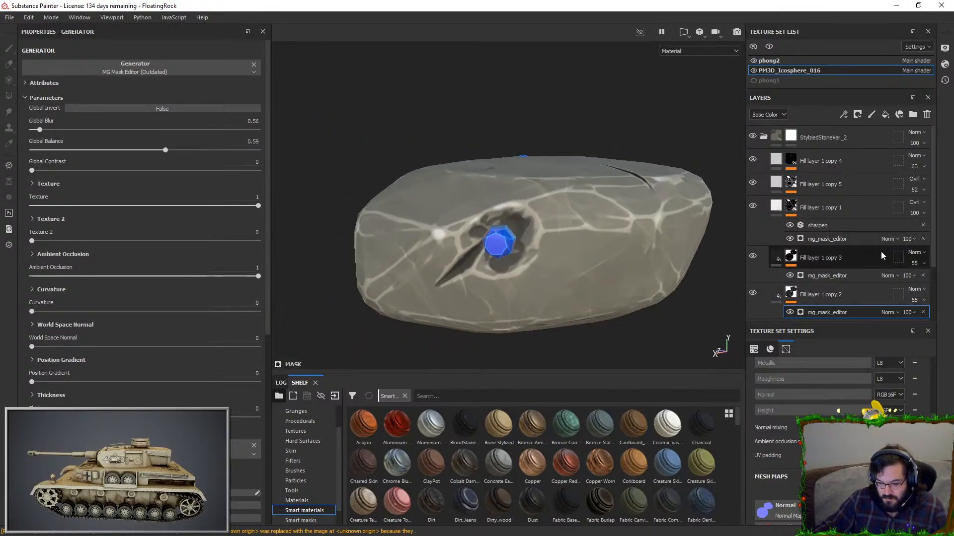
- Move Fill layer 1 above the Stylized Eroded Stone layer
scroll(883, 255, "down", 3)
left_click(824, 282)
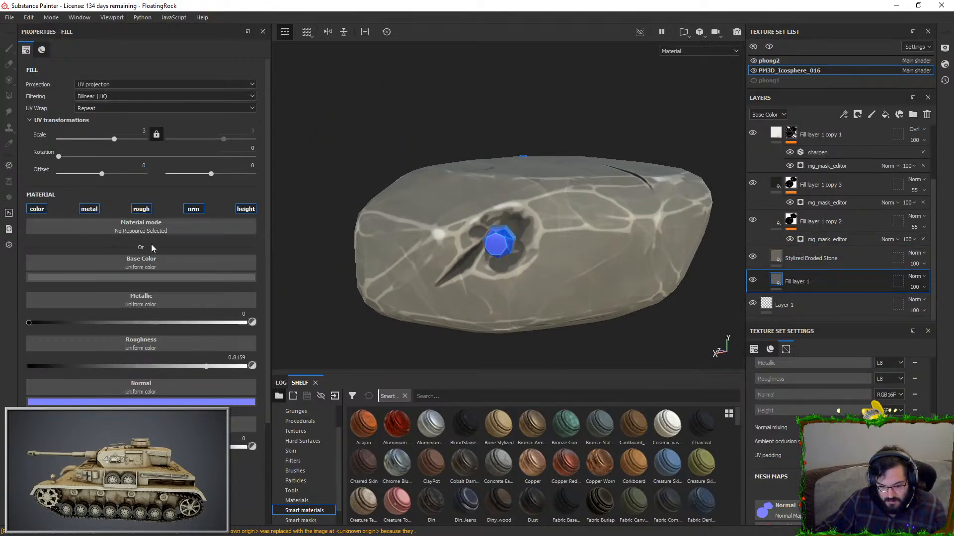
left_click_drag(757, 282, 776, 258)
left_click_drag(650, 264, 510, 244, "alt")
scroll(510, 243, "up", 3)
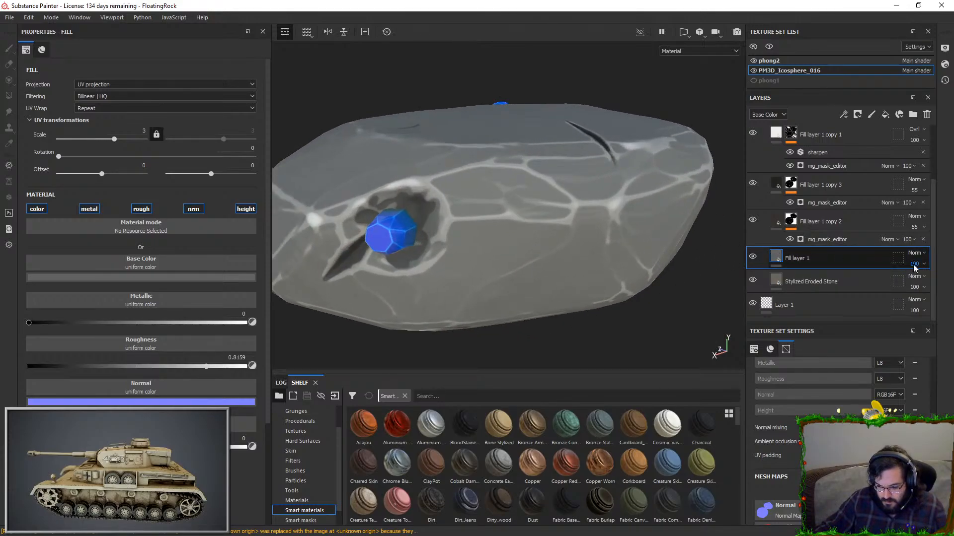
- Turn off Stylized Eroded Stone's color and normal channels, and try Fill layer 1 with only its color channel
left_click(845, 282)
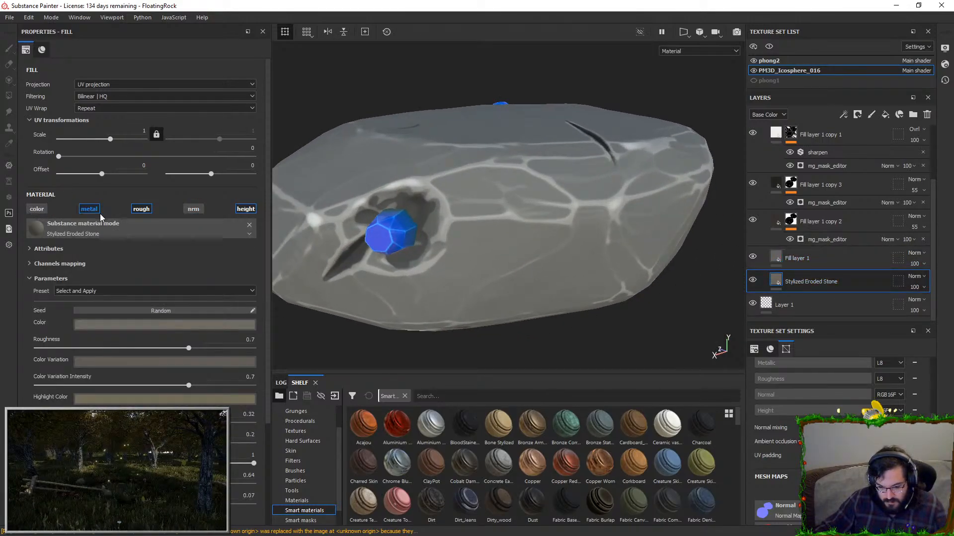
left_click(768, 259)
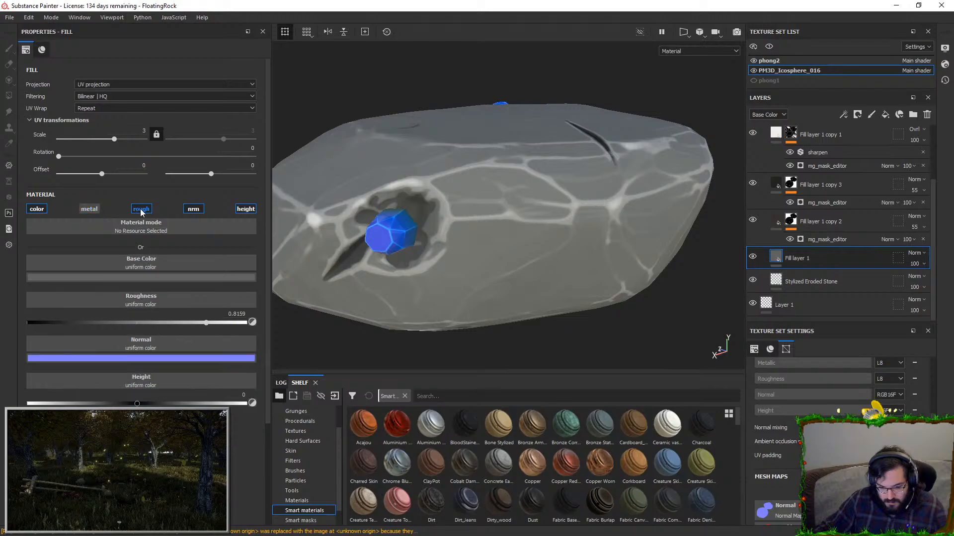
left_click(246, 209)
left_click(246, 208)
left_click(246, 209)
left_click_drag(397, 231, 743, 252, "alt")
left_click(752, 258)
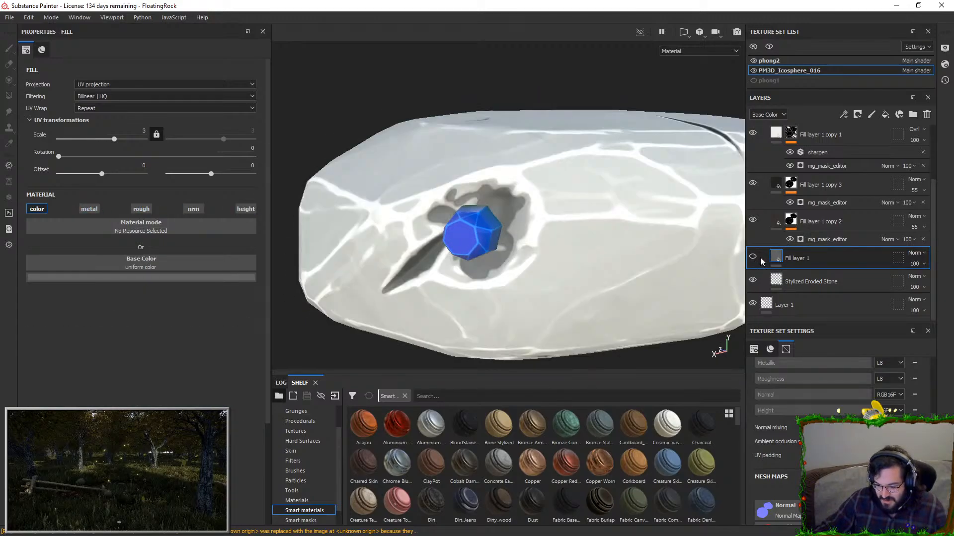
- Enable all material channels on the Stylized Eroded Stone layer and delete Fill layer 1
left_click(757, 280)
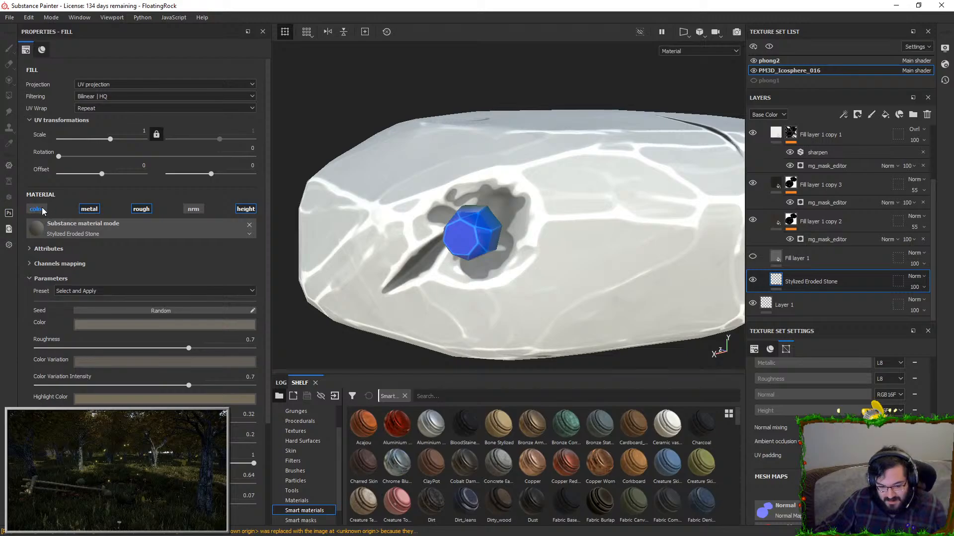
left_click(141, 208)
left_click(245, 209)
left_click(37, 209)
left_click(142, 209)
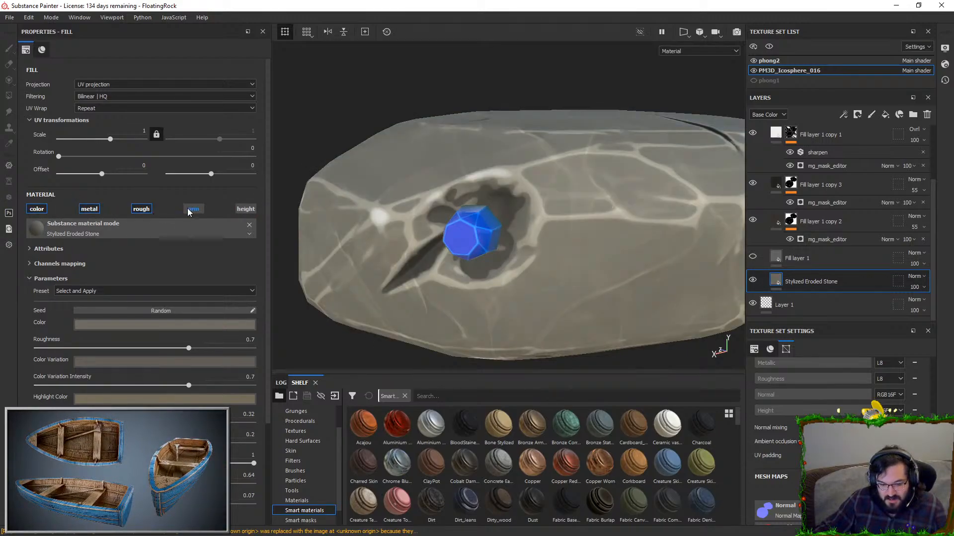
left_click(797, 267)
key("Delete")
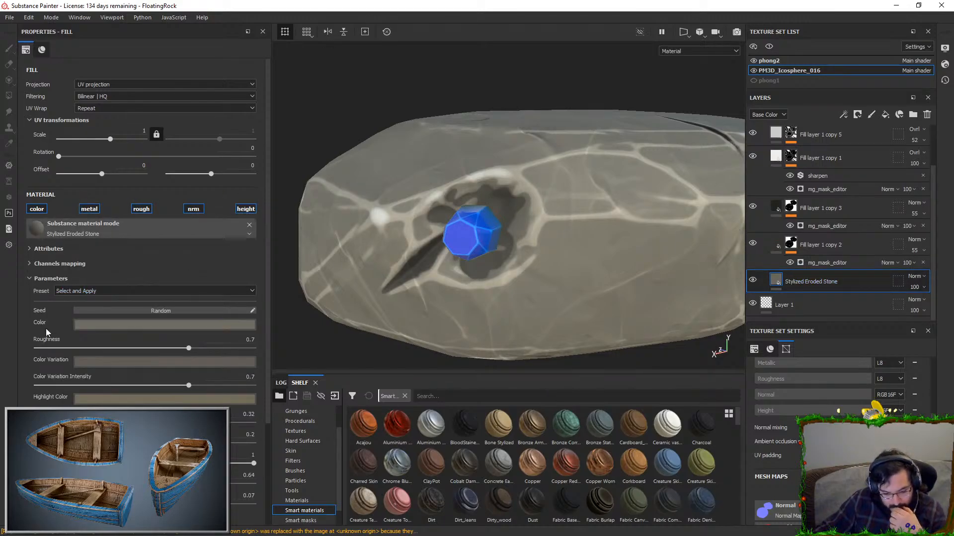
- Try the brown 5c513b as Stylized Eroded Stone's Color, and settle on a muted grey-brown
left_click(85, 326)
left_click(116, 393)
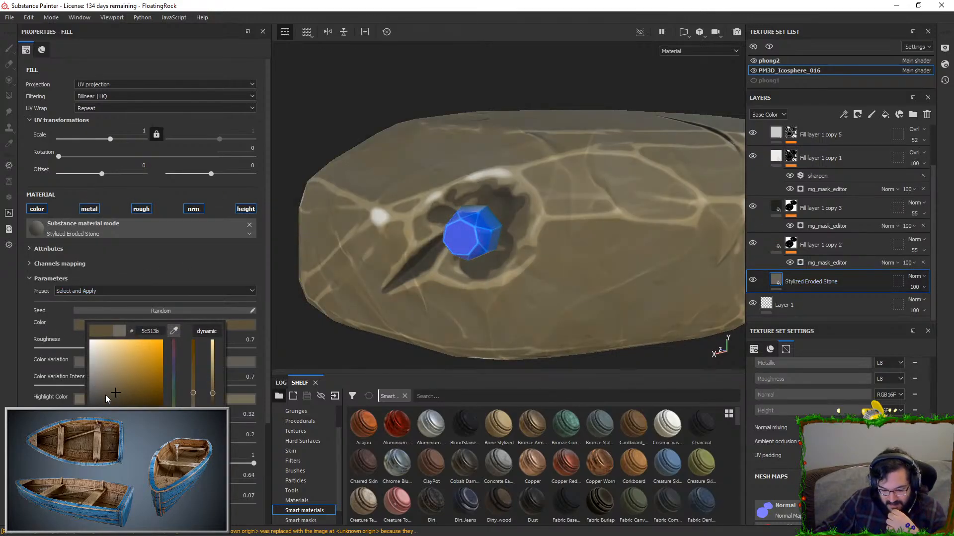
left_click(98, 386)
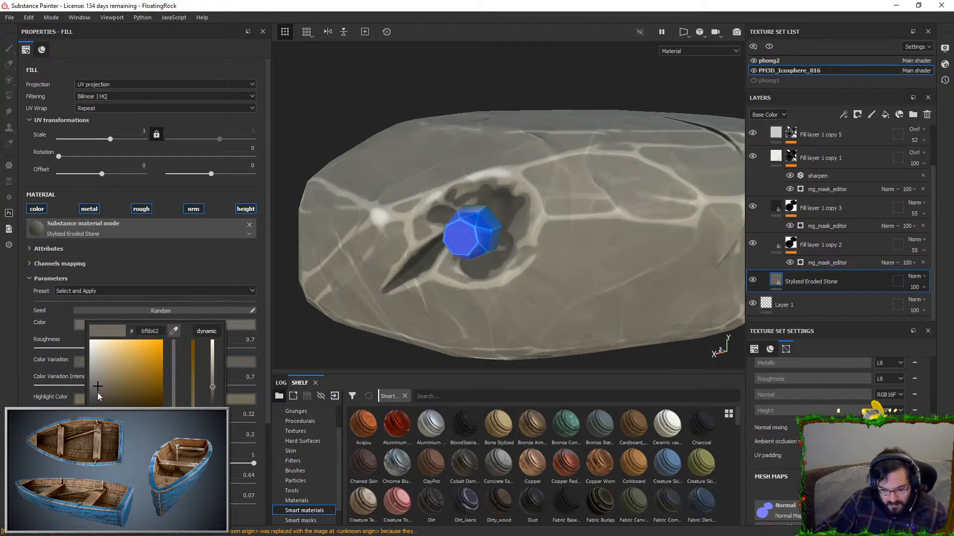
left_click(98, 392)
scroll(532, 187, "down", 3)
left_click_drag(532, 188, 517, 254, "alt")
scroll(681, 212, "up", 1)
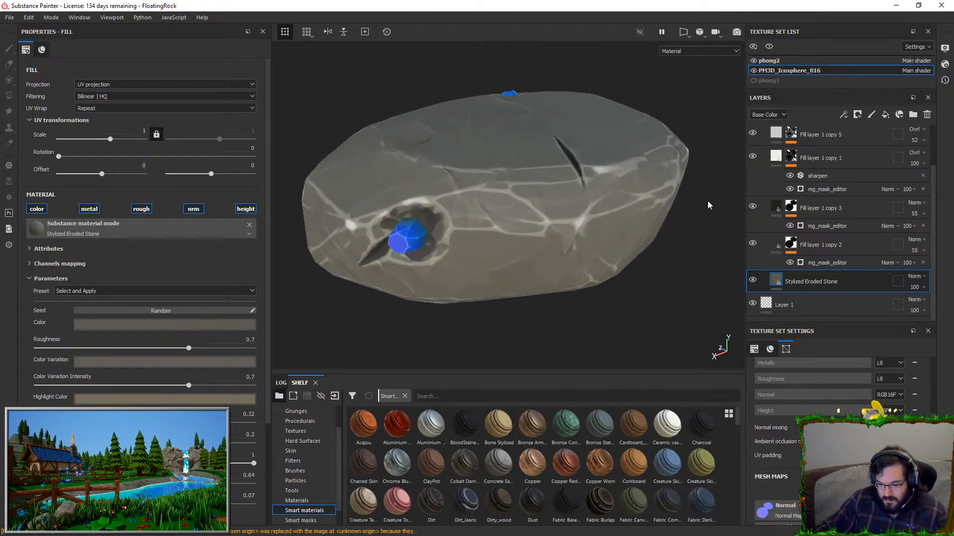
- Compare the rock with and without Fill layer 1 copy 1, and hide Fill layer 1 copy 4
left_click(753, 158)
left_click(752, 158)
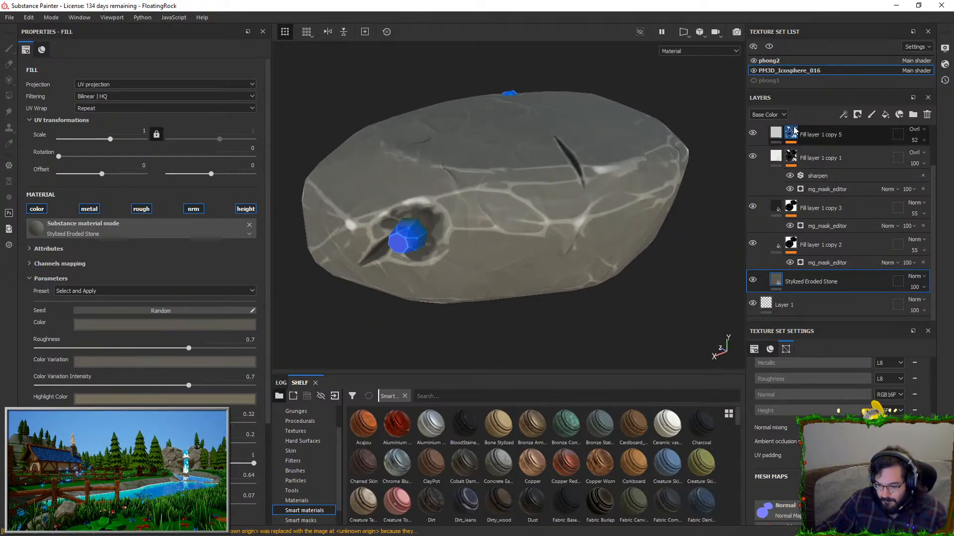
scroll(775, 157, "up", 1)
left_click(750, 139)
- Examine the stone surface from several angles while rotating the environment lighting
left_click_drag(590, 234, 615, 213, "alt")
scroll(614, 213, "down", 2)
left_click_drag(547, 79, 485, 243, "alt")
mouse_move(484, 244)
right_mouse_down("shift")
mouse_move(519, 213)
mouse_move(542, 221)
mouse_move(552, 323)
right_mouse_up("shift")
left_click_drag(553, 323, 530, 281, "alt")
left_click(545, 264)
mouse_move(562, 247)
right_mouse_down("shift")
mouse_move(528, 233)
mouse_move(513, 247)
mouse_move(562, 247)
right_mouse_up("shift")
mouse_move(563, 246)
left_mouse_down("alt")
mouse_move(558, 219)
mouse_move(503, 240)
left_mouse_up("alt")
right_click_drag(502, 240, 549, 221, "shift")
- Set Stylized Eroded Stone's Color Variation Intensity to 0 and its Roughness to 0.72
left_click_drag(573, 228, 181, 282, "alt")
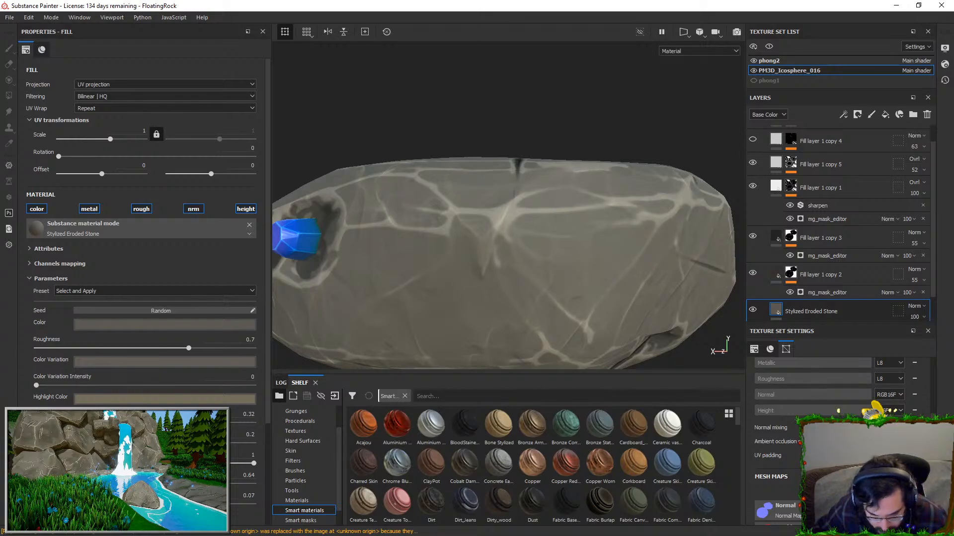
left_click_drag(472, 276, 591, 233, "alt")
left_click_drag(106, 348, 2, 344)
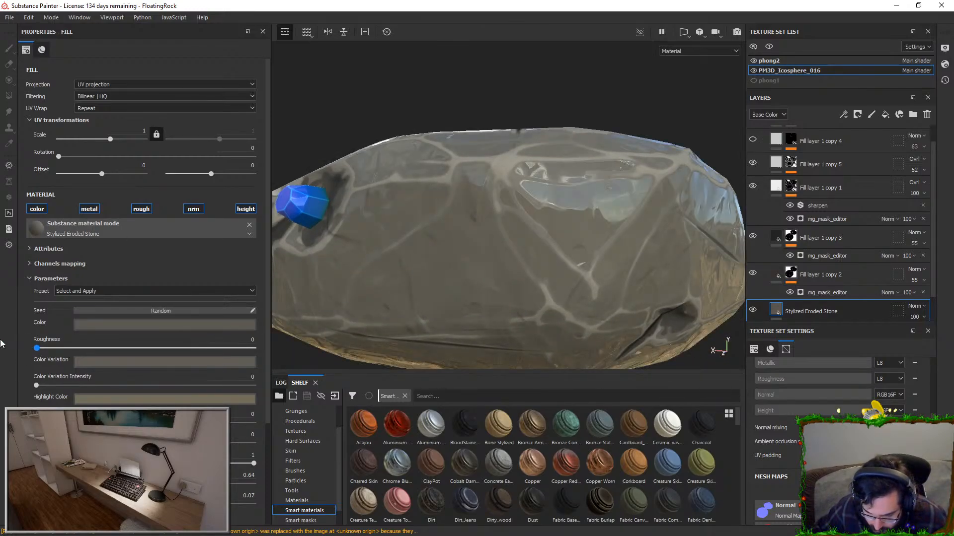
left_click_drag(92, 349, 203, 344)
left_click_drag(514, 229, 542, 260, "alt")
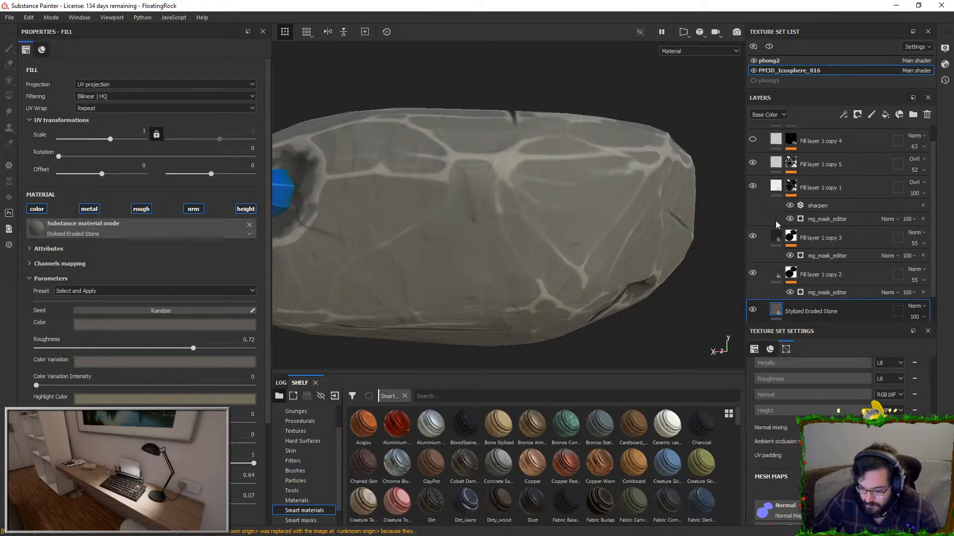
- Adjust the remaining detail parameters of the Stylized Eroded Stone material and undo the last change
left_click(493, 223)
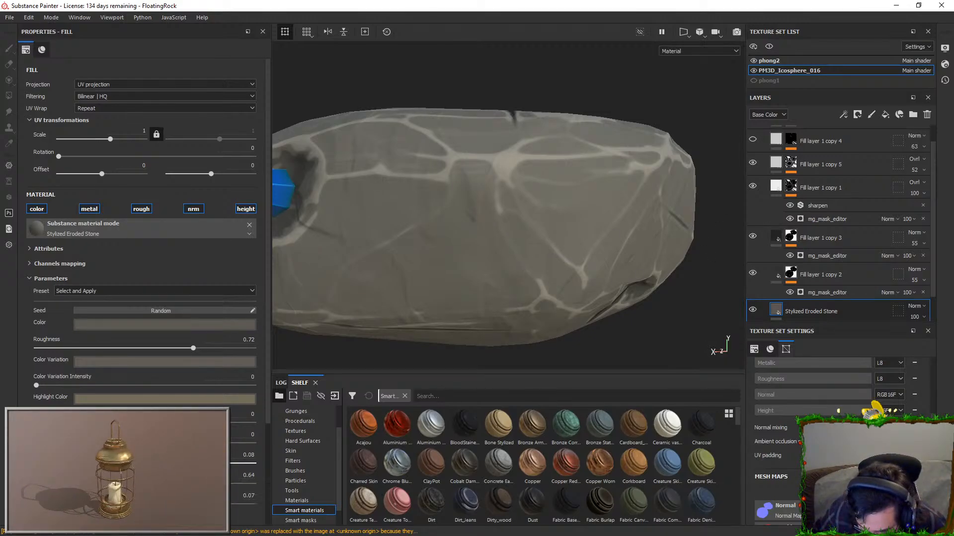
left_click_drag(396, 332, 552, 239, "alt")
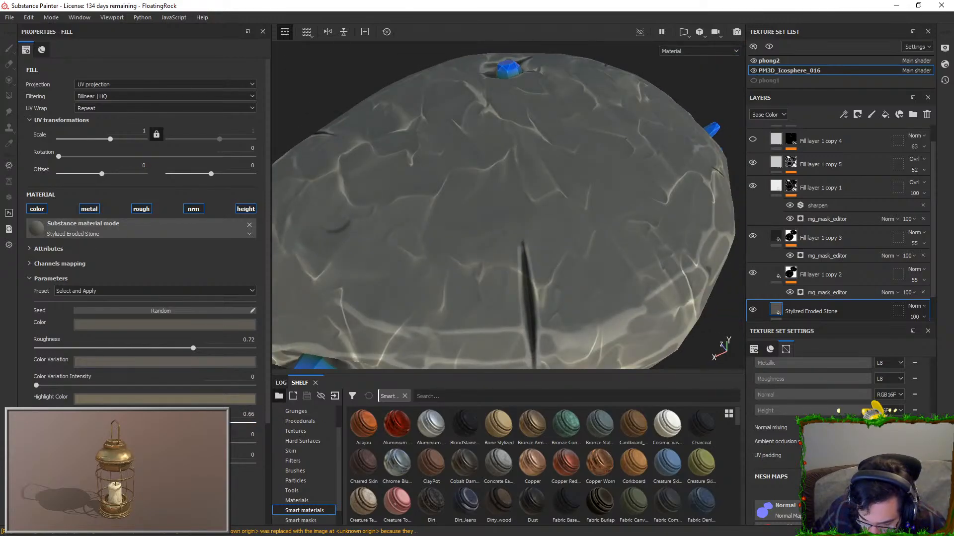
left_click_drag(369, 317, 447, 273, "alt")
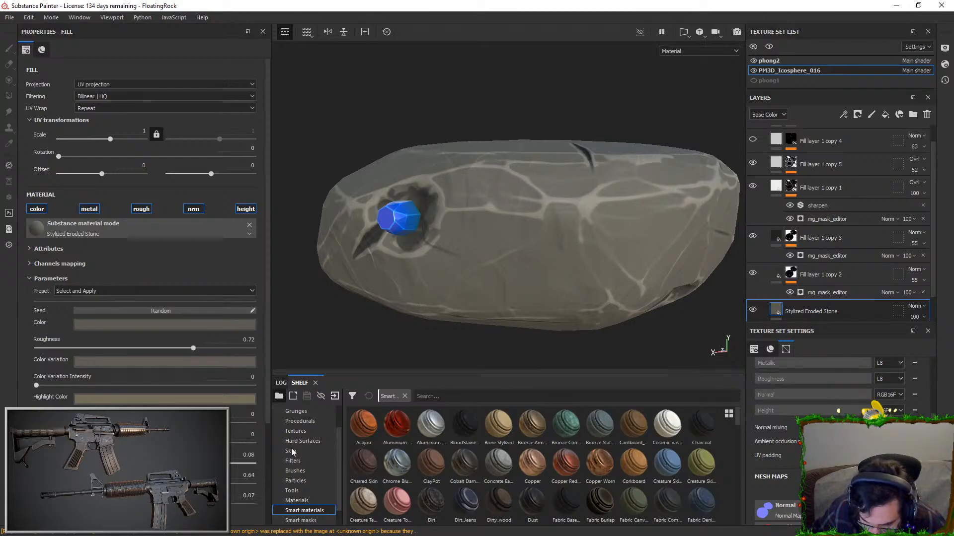
key("ctrl+z")
- Check the simplified stone material around the whole rock and near the embedded crystals under different light directions
left_click_drag(567, 188, 508, 293, "alt")
mouse_move(509, 294)
right_mouse_down("shift")
mouse_move(632, 252)
mouse_move(505, 297)
right_mouse_up("shift")
left_click_drag(504, 296, 522, 268, "alt")
right_click_drag(521, 268, 563, 264, "shift")
left_click_drag(563, 265, 547, 241, "alt")
right_click_drag(547, 240, 589, 201, "shift")
left_click_drag(589, 201, 462, 210, "alt")
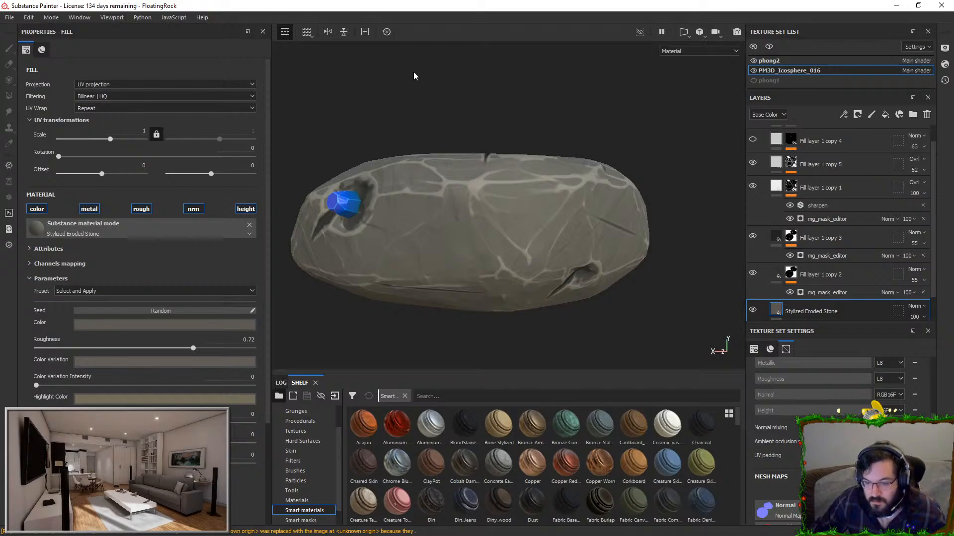
right_click_drag(442, 279, 487, 253, "alt")
middle_click_drag(487, 253, 566, 274, "alt")
left_click_drag(486, 238, 665, 211, "alt")
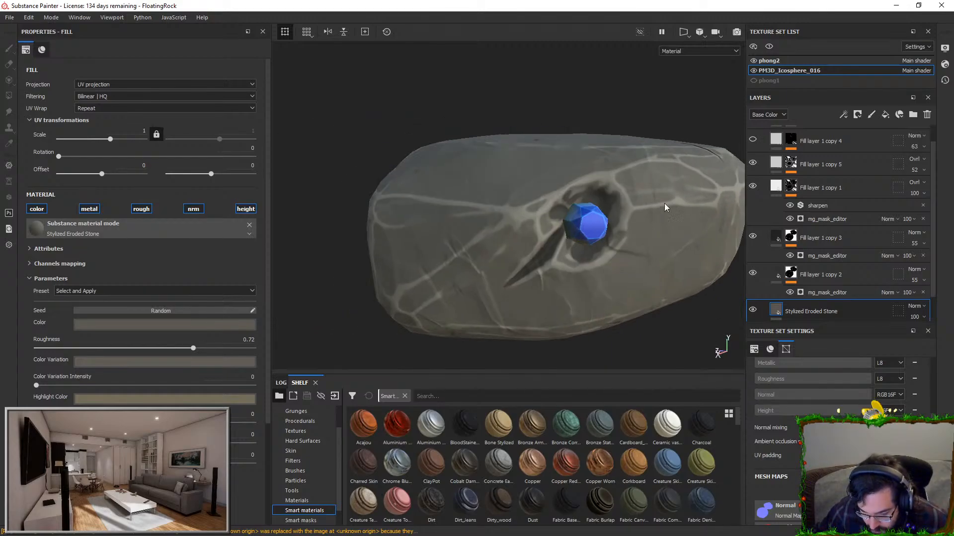
right_click_drag(665, 210, 647, 268, "alt")
- Add a light fill layer with a black mask above Fill layer 1 copy 4, ready for painting around the crystals
scroll(842, 219, "up", 1)
left_click(885, 115)
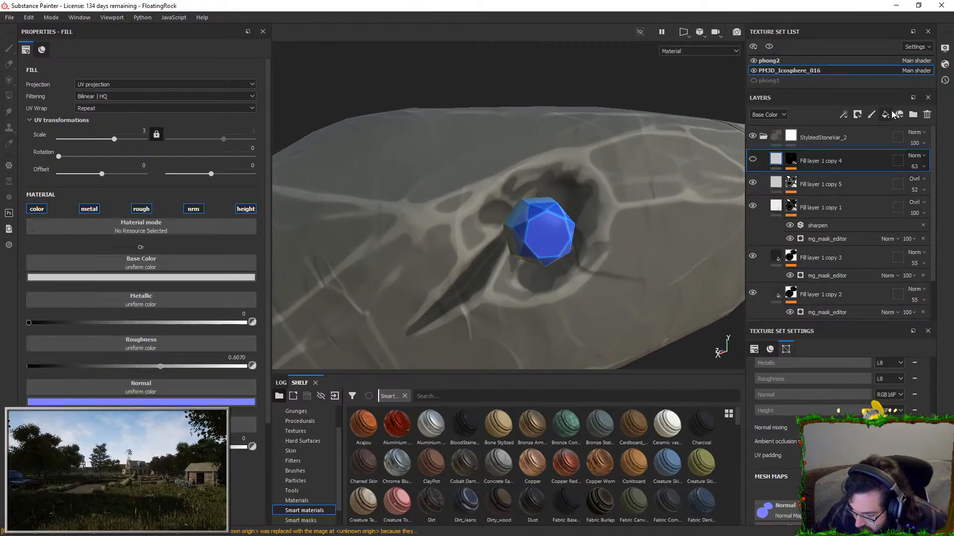
right_click(832, 160)
left_click(844, 19)
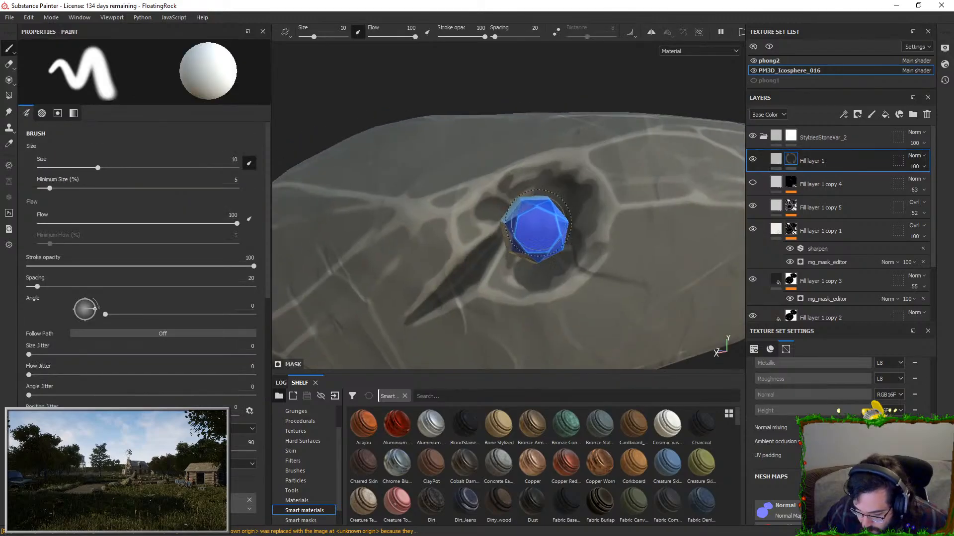
mouse_move(547, 230)
left_mouse_down("alt")
mouse_move(494, 180)
mouse_move(489, 281)
left_mouse_up("alt")
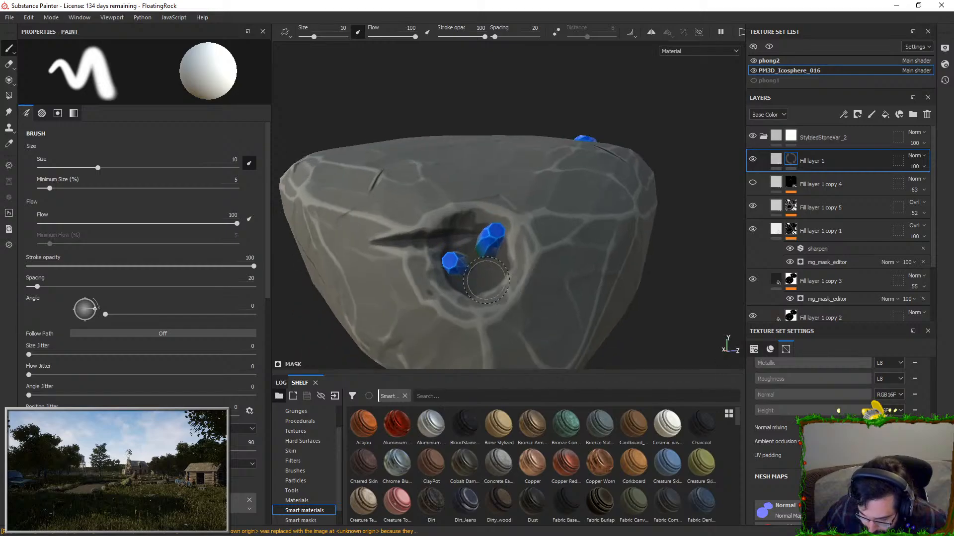
left_click_drag(487, 247, 557, 209, "alt")
left_click_drag(489, 206, 498, 225, "alt")
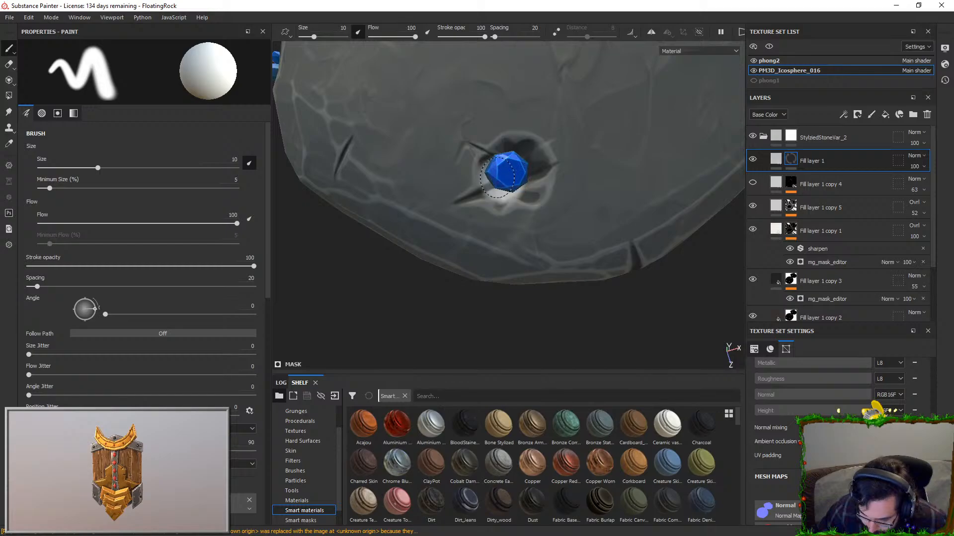
- Add a Blur filter to the mask of Fill layer 1 with a blur intensity of about 1.65
right_click(791, 160)
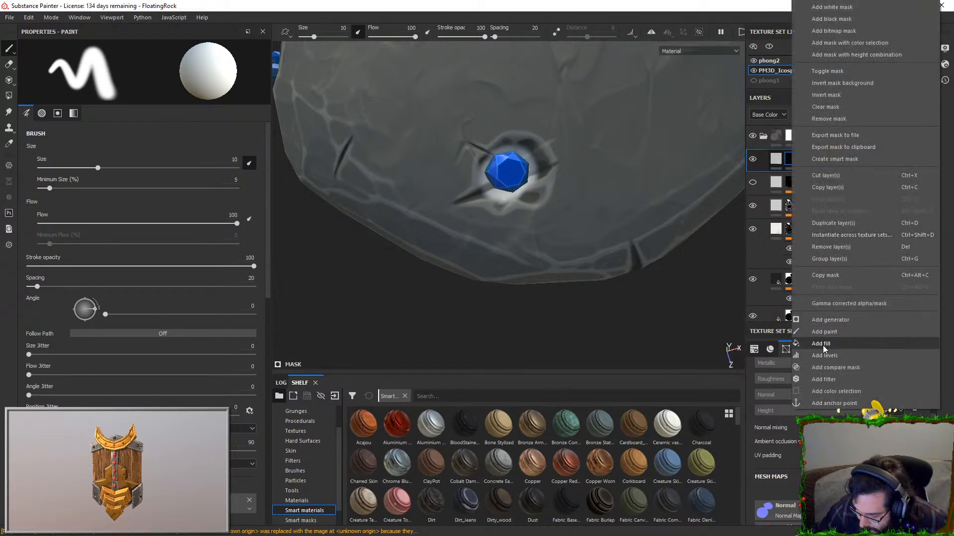
left_click(824, 380)
left_click(182, 69)
left_click(276, 96)
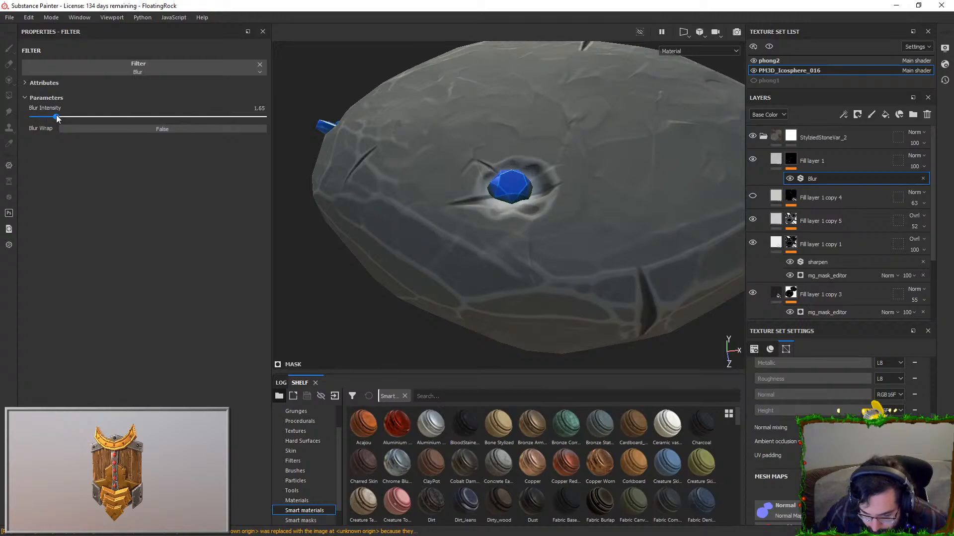
- Set Fill layer 1's base color to a blue sampled from the crystal and fine-tune its shade
left_click(778, 161)
left_click(118, 276)
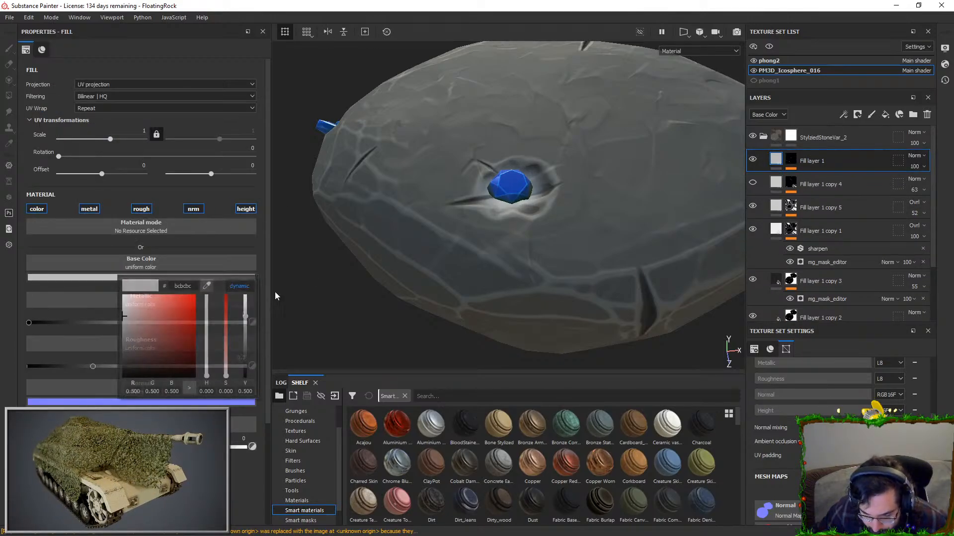
left_click_drag(210, 282, 527, 177)
scroll(385, 193, "up", 2)
left_click(207, 276)
left_click_drag(264, 320, 268, 339)
mouse_move(326, 331)
left_mouse_down()
mouse_move(334, 302)
mouse_move(333, 319)
left_mouse_up()
scroll(465, 302, "down", 2)
- Turn off the roughness channel of Fill layer 1 and reselect the layer's mask
left_click_drag(465, 209, 611, 191, "alt")
left_click(790, 160)
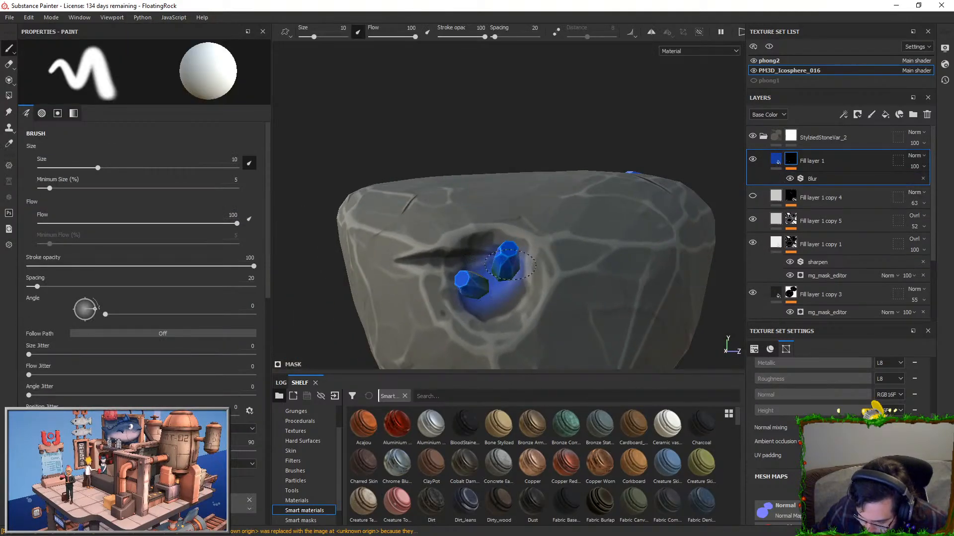
left_click(776, 159)
left_click(141, 209)
left_click_drag(477, 269, 574, 223, "alt")
left_click(790, 159)
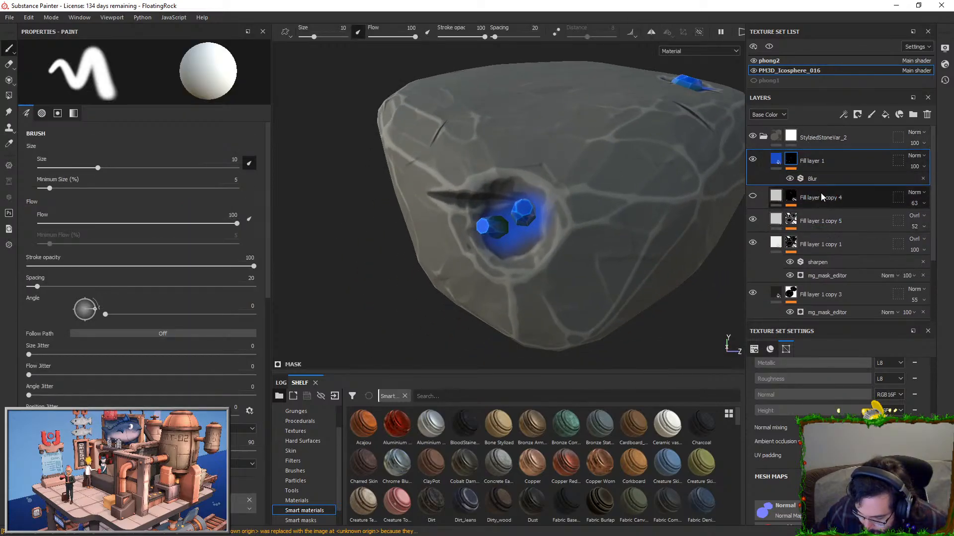
- Set Fill layer 1's blur intensity to about 2.33 and move the layer below Fill layer 1 copy 1
left_click(818, 178)
left_click_drag(194, 117, 30, 116)
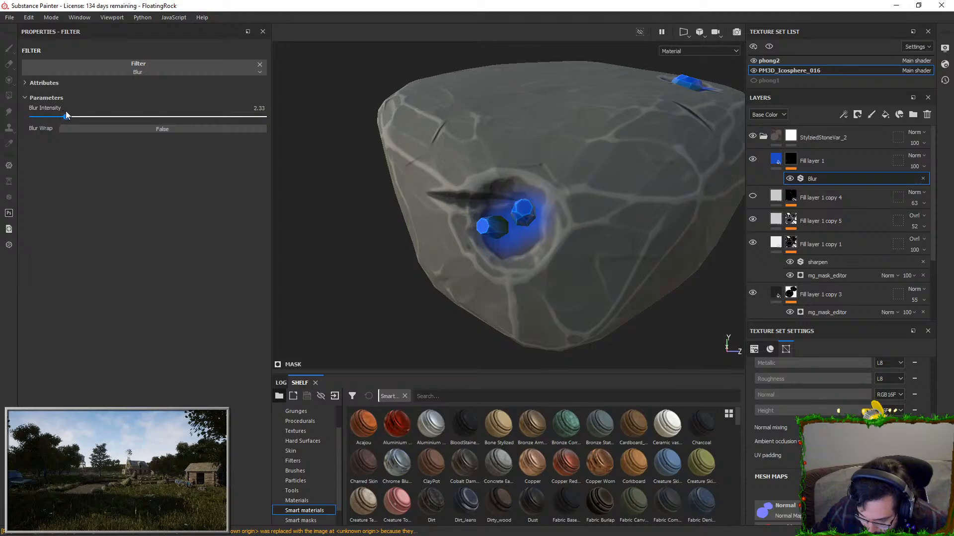
mouse_move(855, 154)
left_mouse_down()
mouse_move(839, 200)
mouse_move(841, 278)
left_mouse_up()
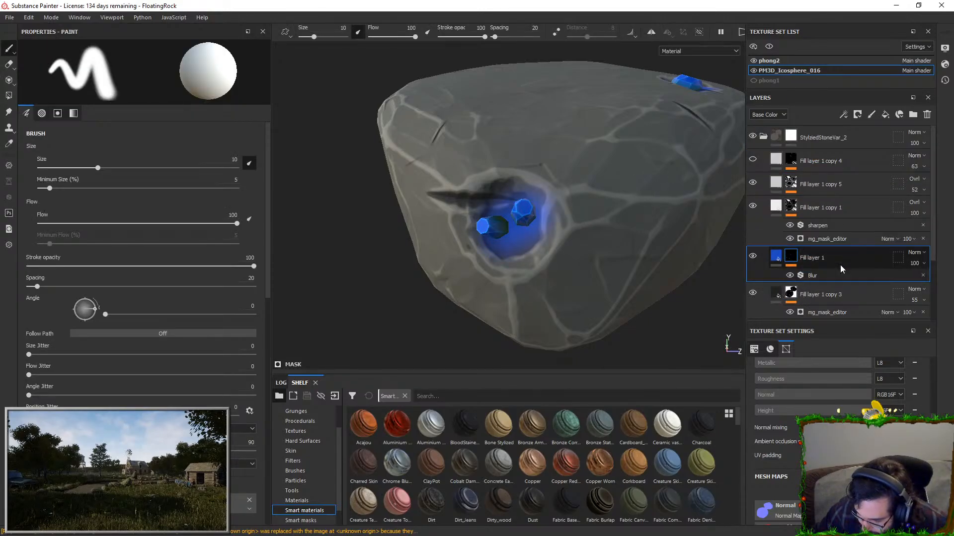
- Try moving Fill layer 1 copy 5, copy 1 and Fill layer 1 below Fill layer 1 copy 2, and undo the moves
scroll(856, 218, "down", 2)
left_click_drag(839, 168, 827, 301)
scroll(824, 177, "up", 1)
left_click(834, 130)
left_click(828, 140, "shift")
scroll(835, 267, "down", 1)
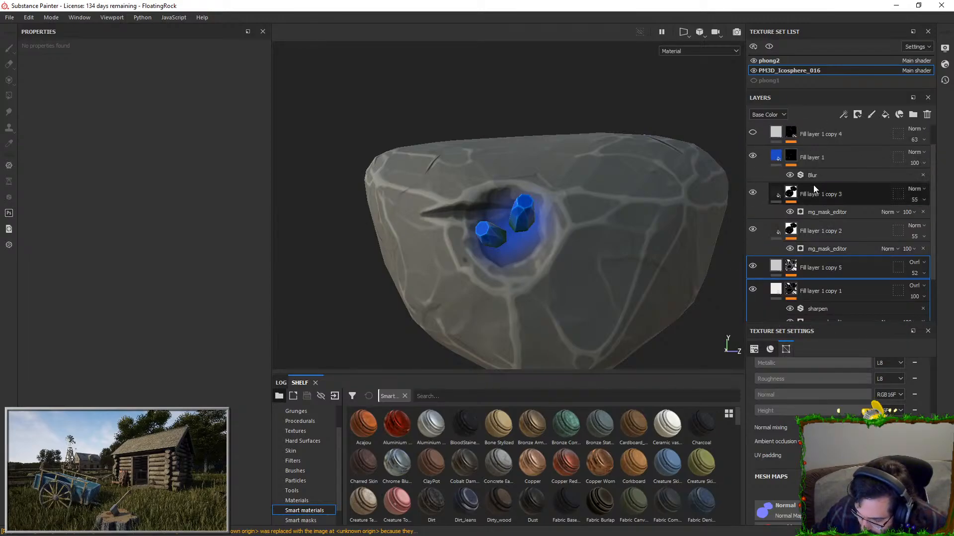
scroll(812, 149, "up", 2)
left_click_drag(812, 148, 818, 253)
mouse_move(561, 191)
left_mouse_down("alt")
mouse_move(547, 253)
mouse_move(537, 256)
mouse_move(516, 255)
mouse_move(500, 193)
left_mouse_up("alt")
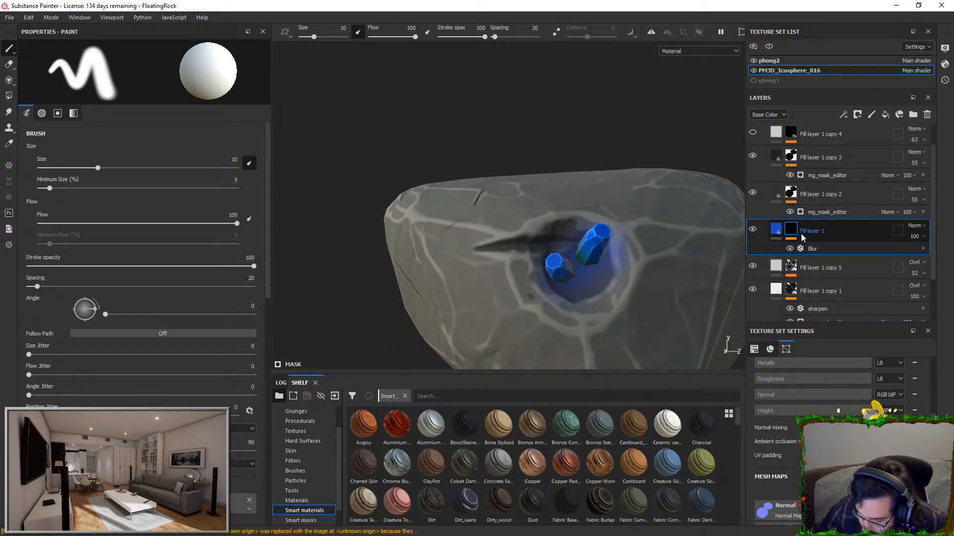
key("ctrl+z")
key("ctrl+z")
- Collapse the StylziedStoneVar_2 group and add two fill layers above it
mouse_move(578, 259)
left_mouse_down("alt")
mouse_move(639, 246)
mouse_move(626, 241)
mouse_move(661, 215)
mouse_move(455, 240)
mouse_move(638, 205)
mouse_move(418, 227)
mouse_move(463, 232)
left_mouse_up("alt")
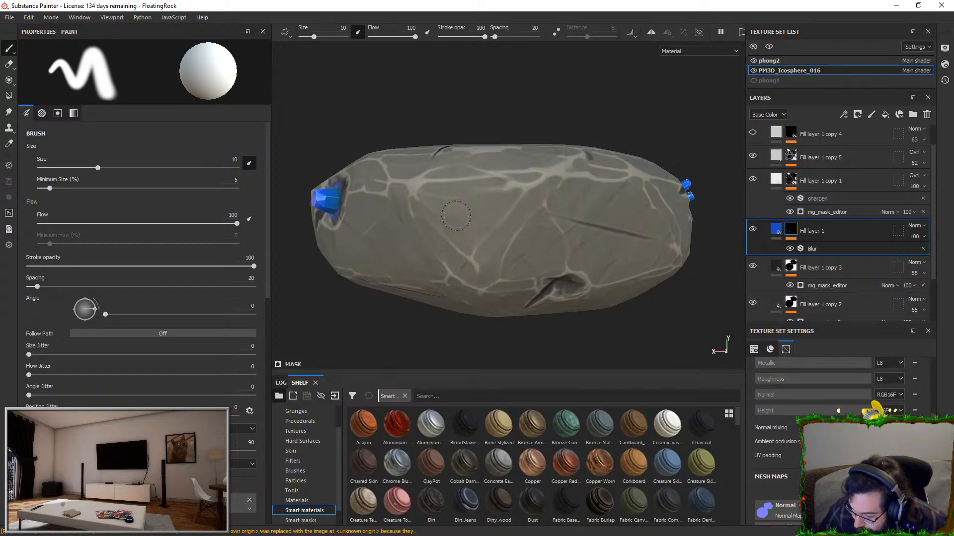
scroll(835, 285, "up", 1)
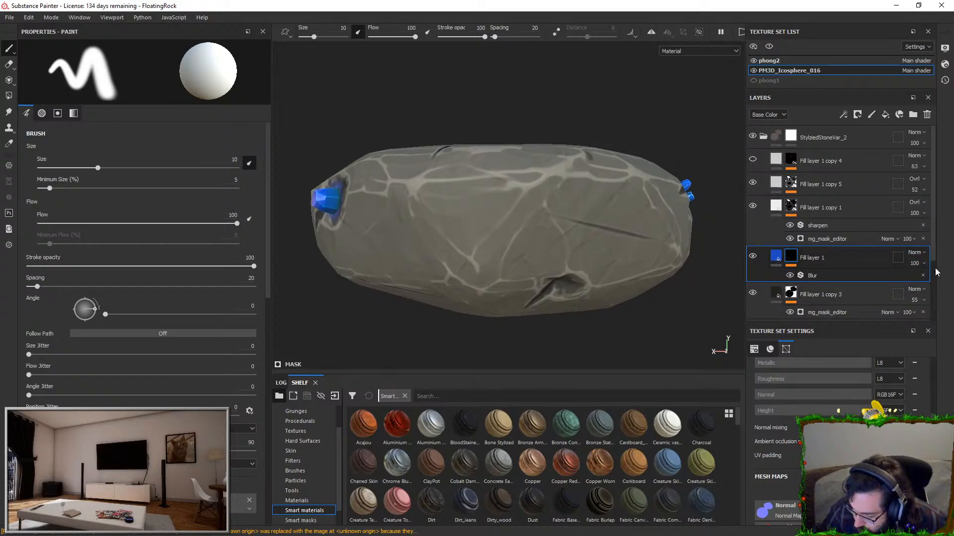
left_click(820, 144)
left_click(763, 136)
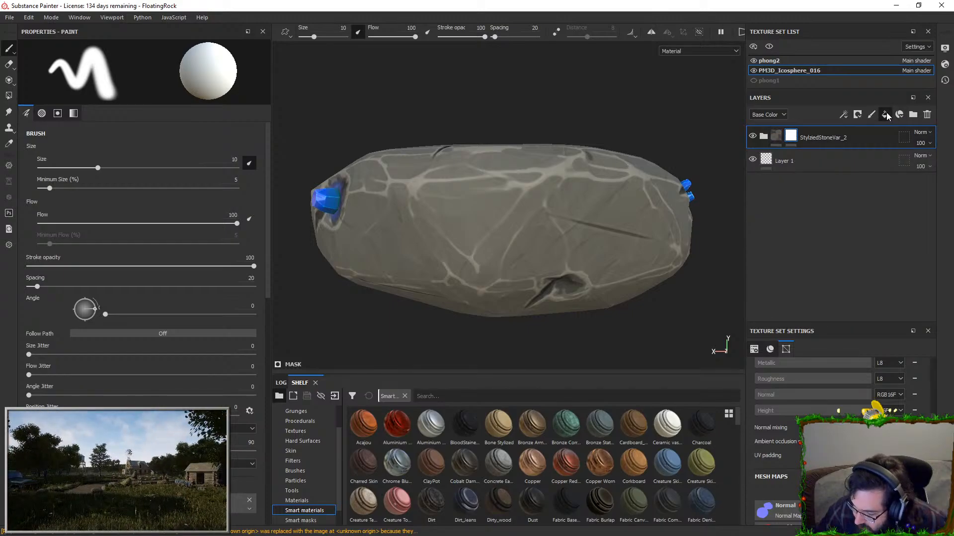
left_click(885, 115)
left_click(885, 115)
- Add a black mask to Fill layer 2 and apply a Position generator to that mask
right_click(796, 164)
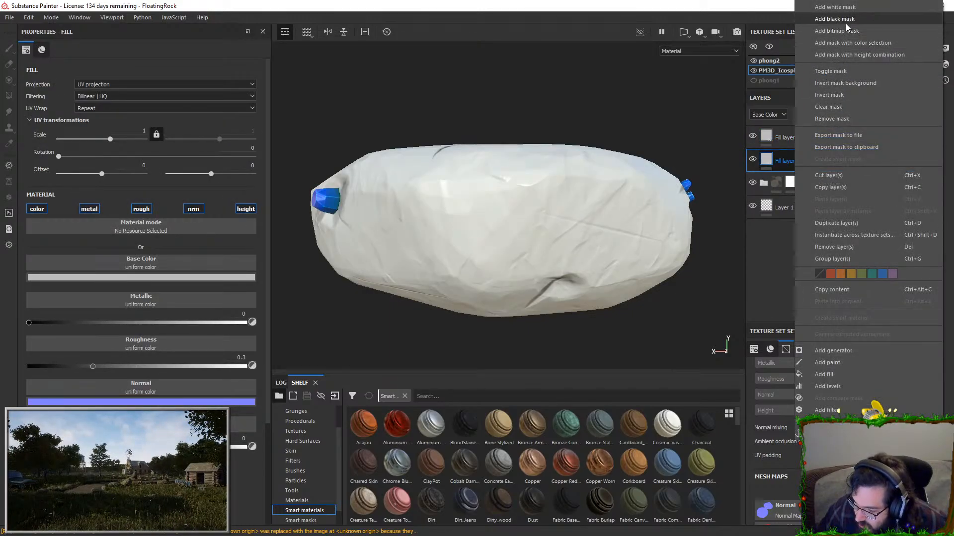
left_click(845, 21)
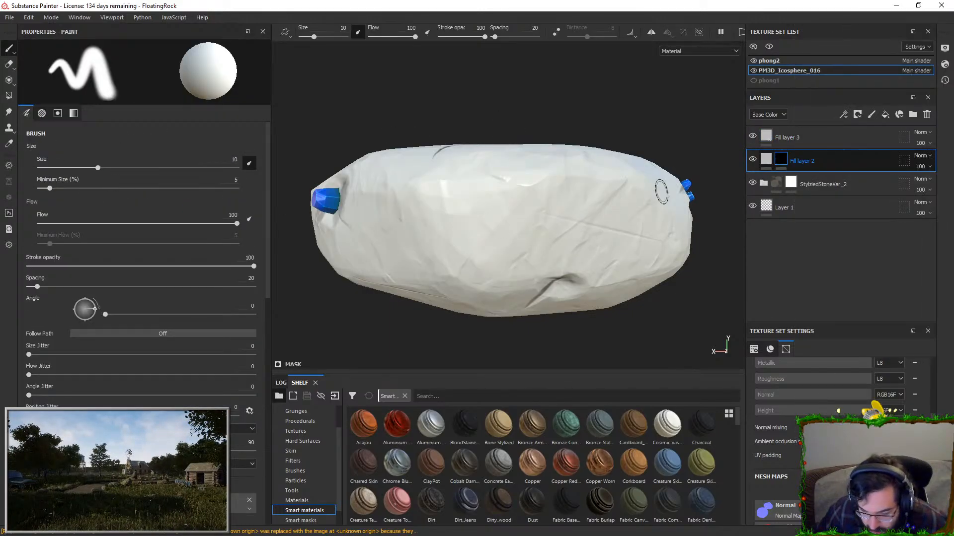
right_click(783, 160)
left_click(798, 322)
left_click(143, 72)
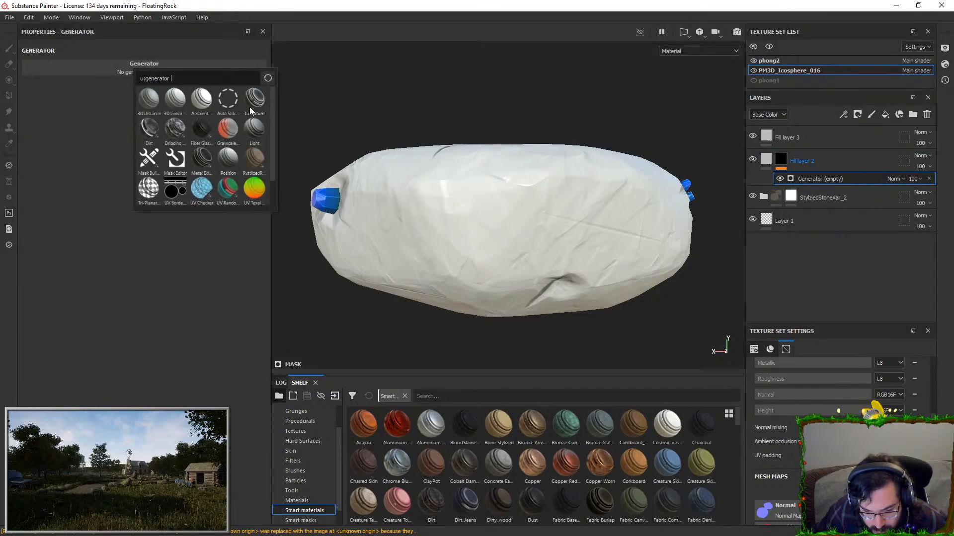
left_click(228, 159)
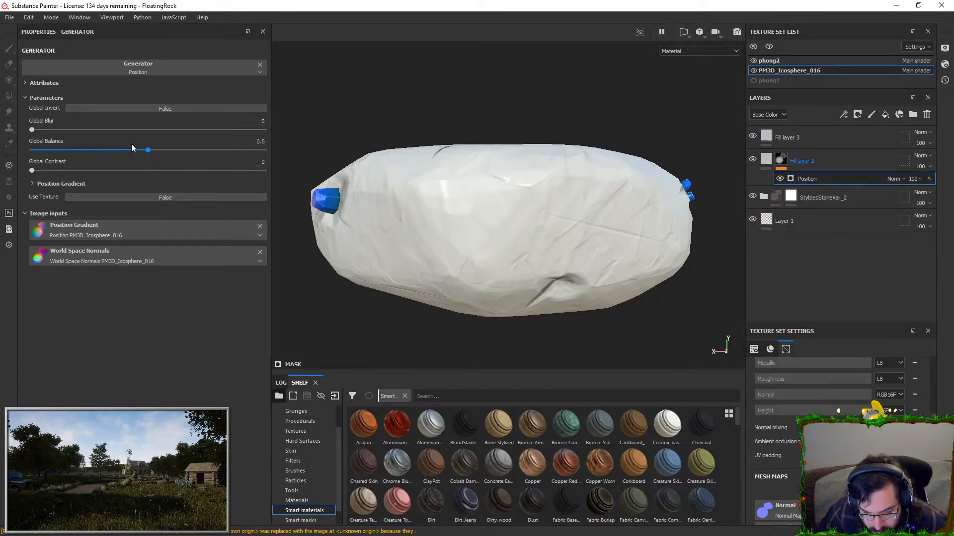
- Hide Fill layer 3, invert Fill layer 2's Position generator, and set its global balance to about 0.58 and global contrast to about 0.53
left_click(135, 109)
left_click_drag(32, 150, 148, 158)
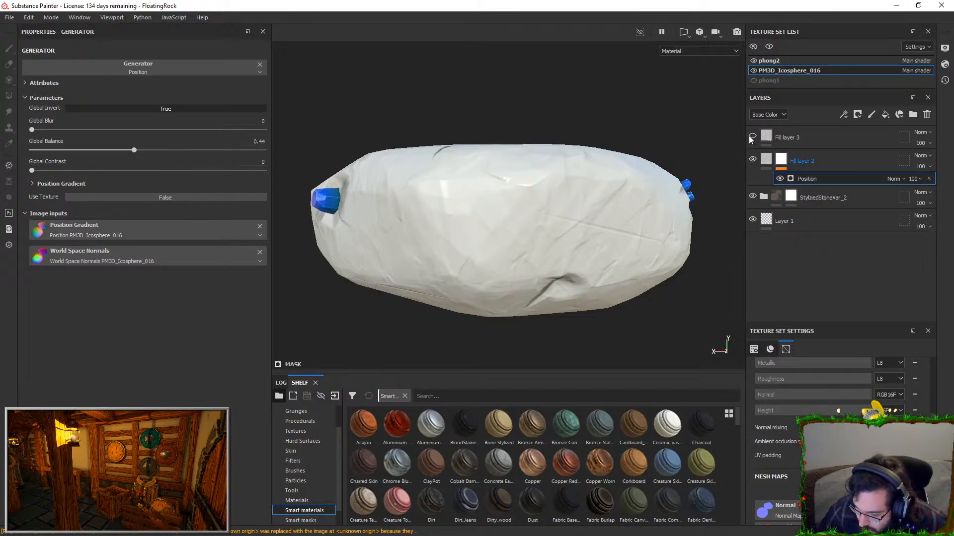
left_click_drag(77, 151, 185, 150)
left_click_drag(97, 171, 166, 150)
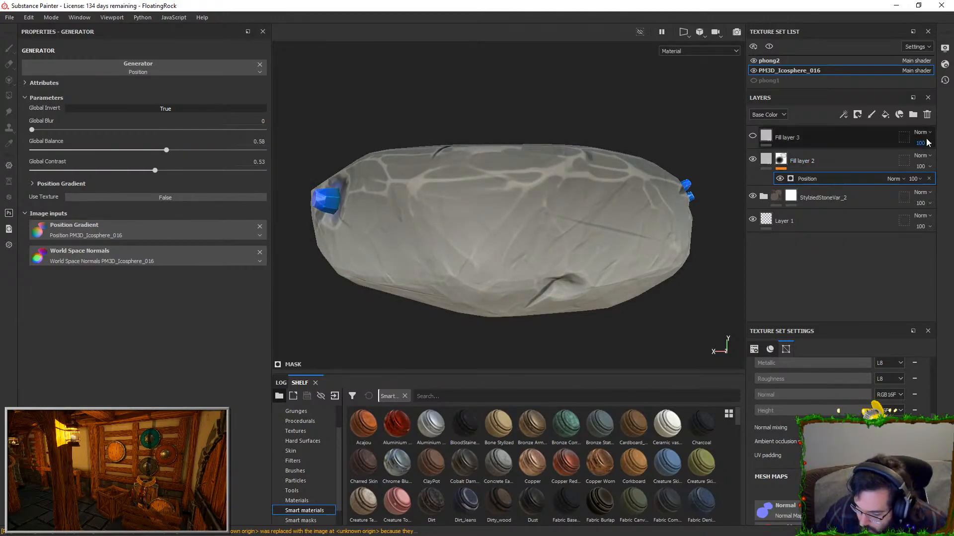
- Set Fill layer 2 to Multiply with a dark brown base color sampled from the rock and shifted to about #534c49
left_click(920, 155)
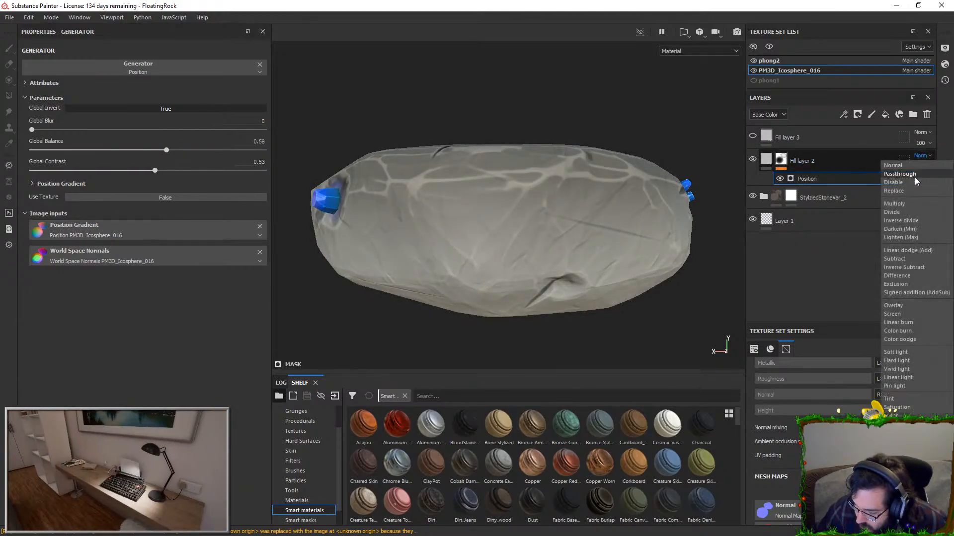
left_click(899, 205)
left_click(766, 158)
left_click(163, 278)
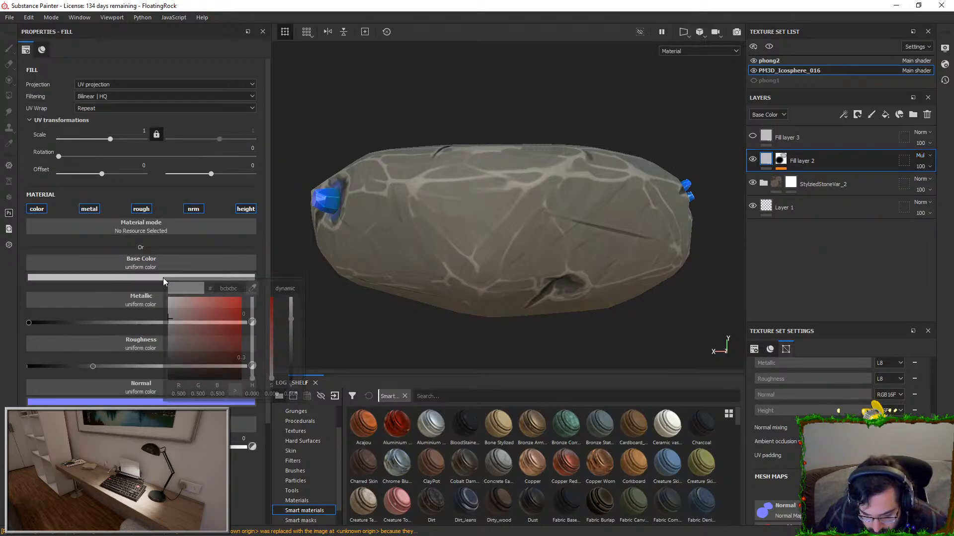
left_click(253, 288)
left_click(407, 241)
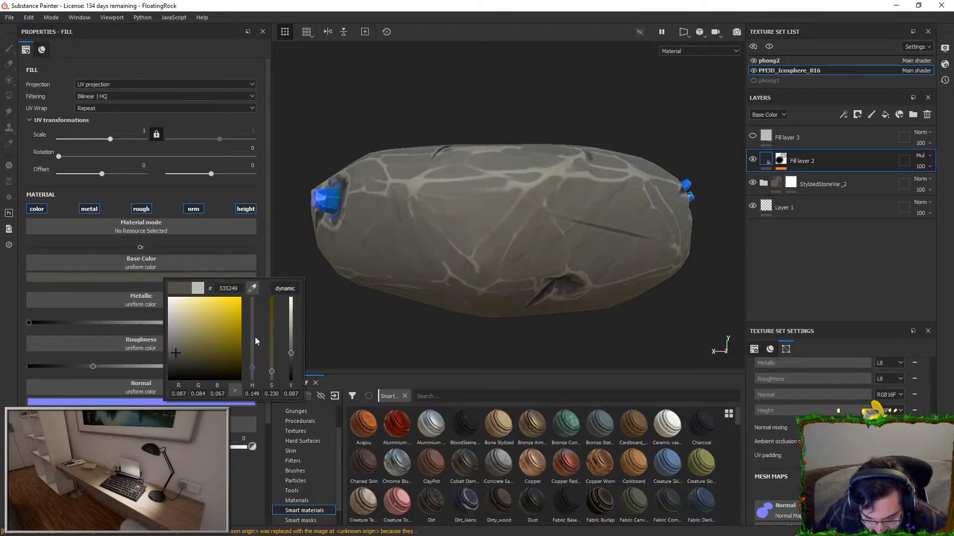
left_click_drag(252, 371, 253, 380)
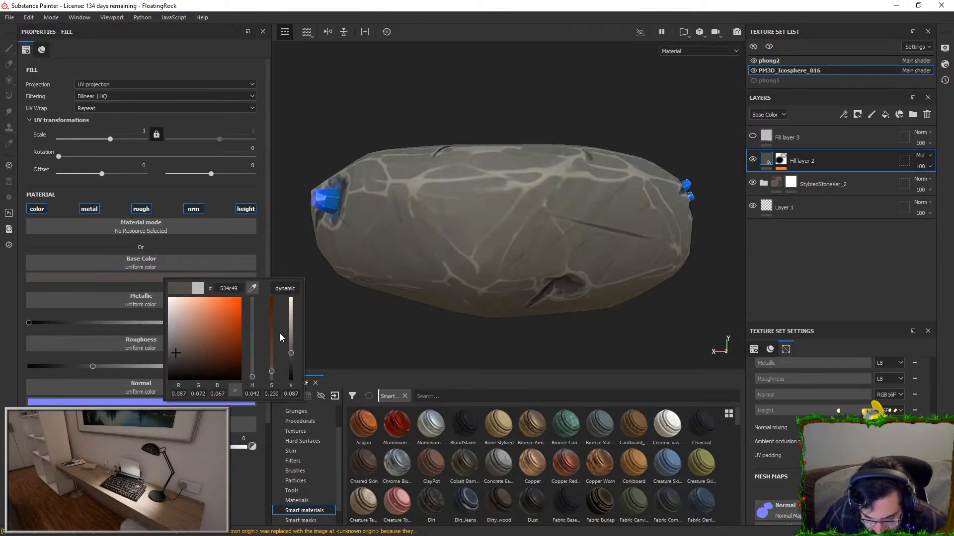
left_click(520, 232)
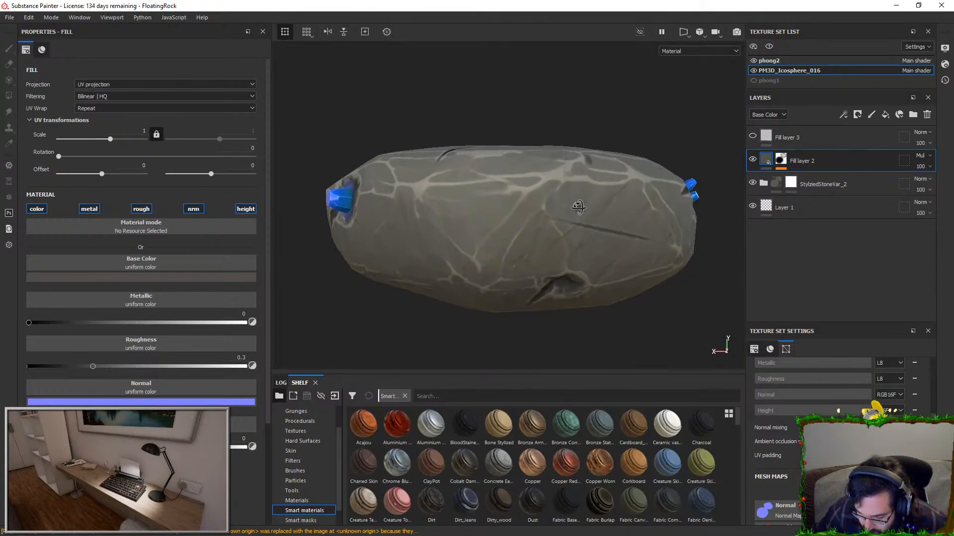
- Turn off the metallic, roughness, normal and height channels of Fill layer 2, leaving only color
left_click(89, 209)
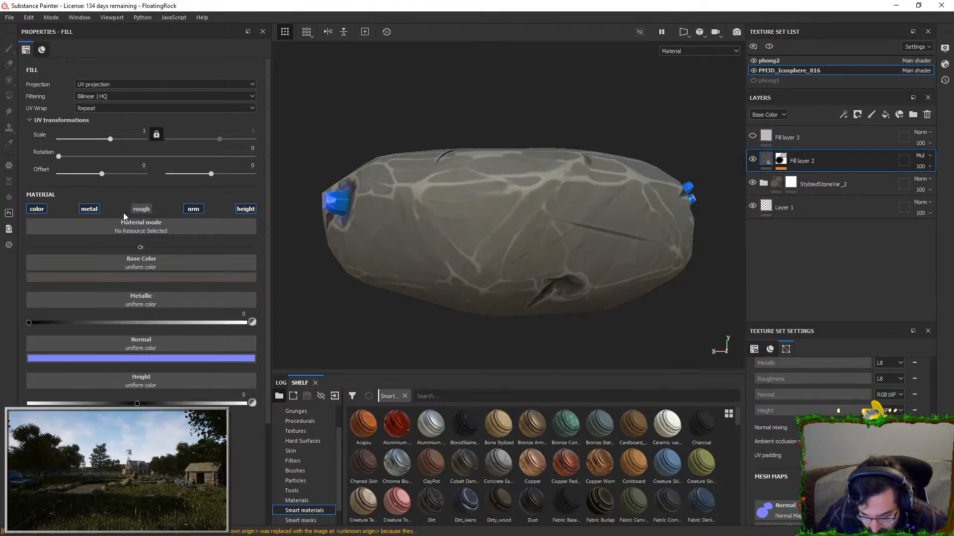
left_click(138, 209)
left_click(197, 208)
left_click(245, 208)
left_click(781, 141)
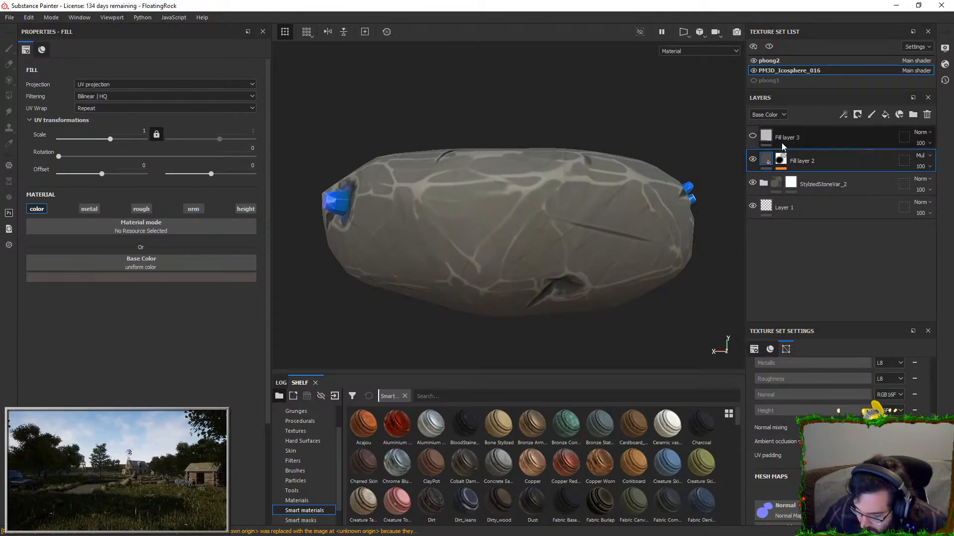
right_click(783, 141)
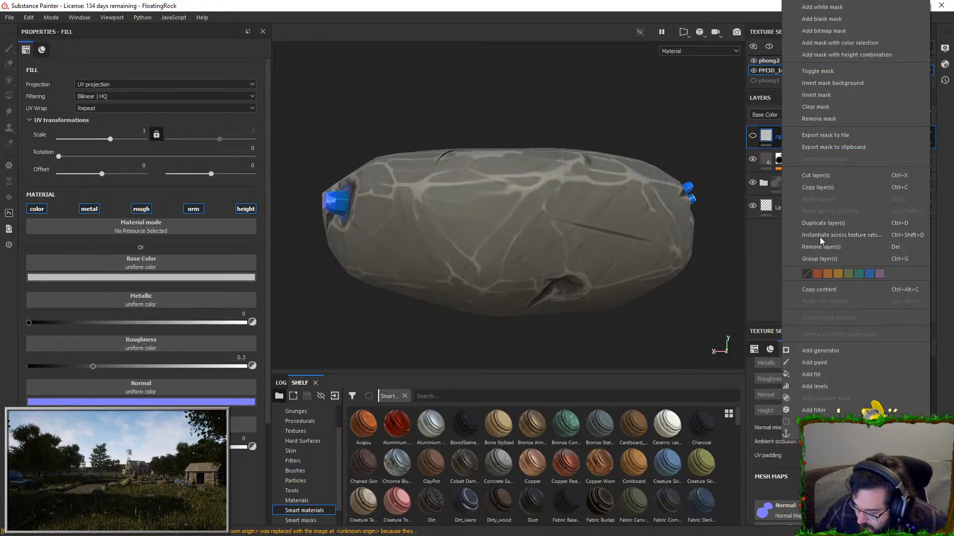
left_click(815, 351)
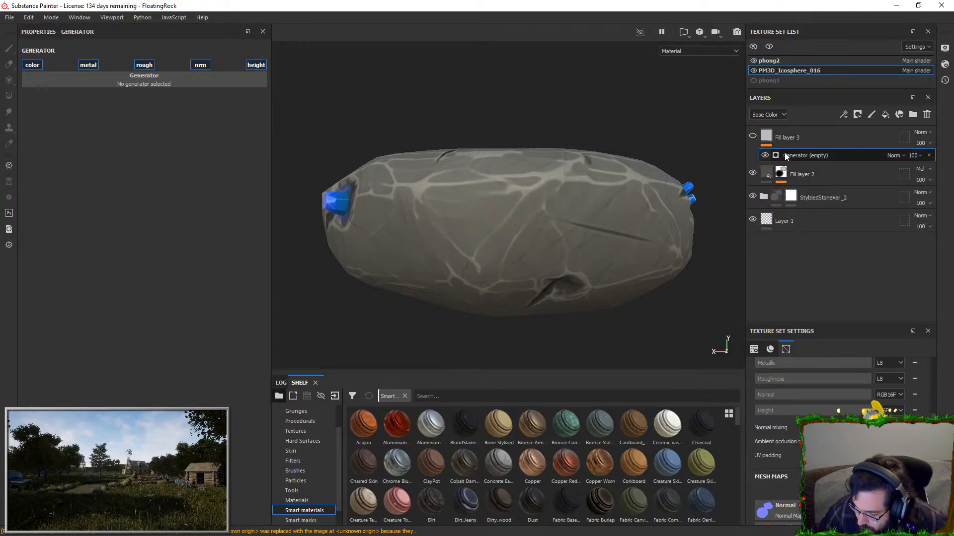
key("ctrl+z")
- Show Fill layer 3 and give it a black mask with a Position generator, global balance about 0.32 and global contrast about 0.37
right_click(788, 138)
left_click(820, 18)
right_click(772, 134)
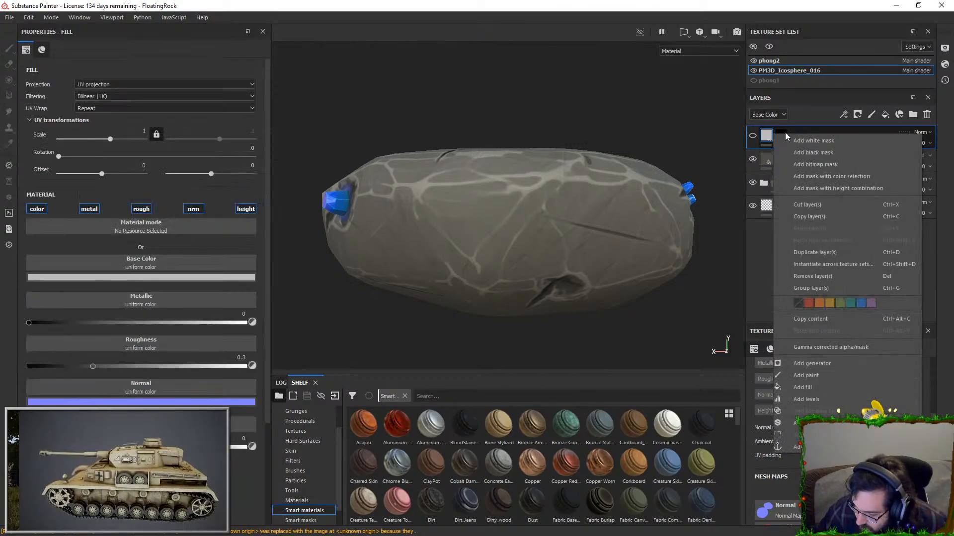
left_click(784, 132)
right_click(784, 133)
left_click(819, 321)
left_click(211, 70)
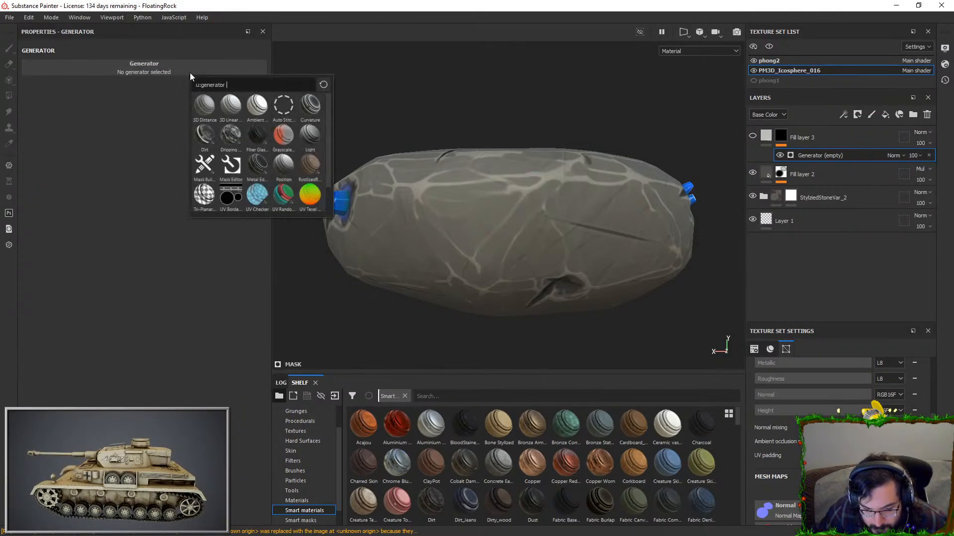
left_click(291, 172)
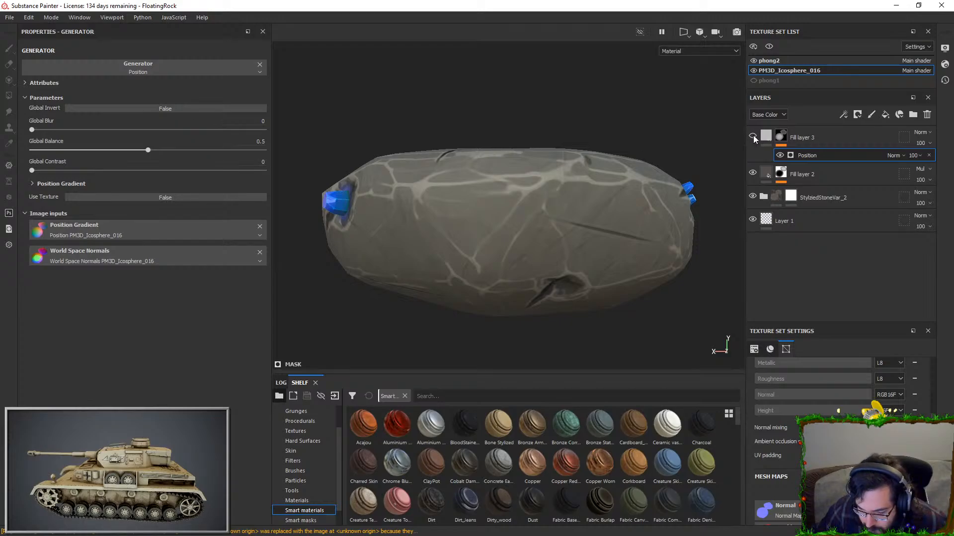
mouse_move(148, 150)
left_mouse_down()
mouse_move(85, 150)
mouse_move(117, 170)
mouse_move(116, 148)
mouse_move(107, 151)
left_mouse_up()
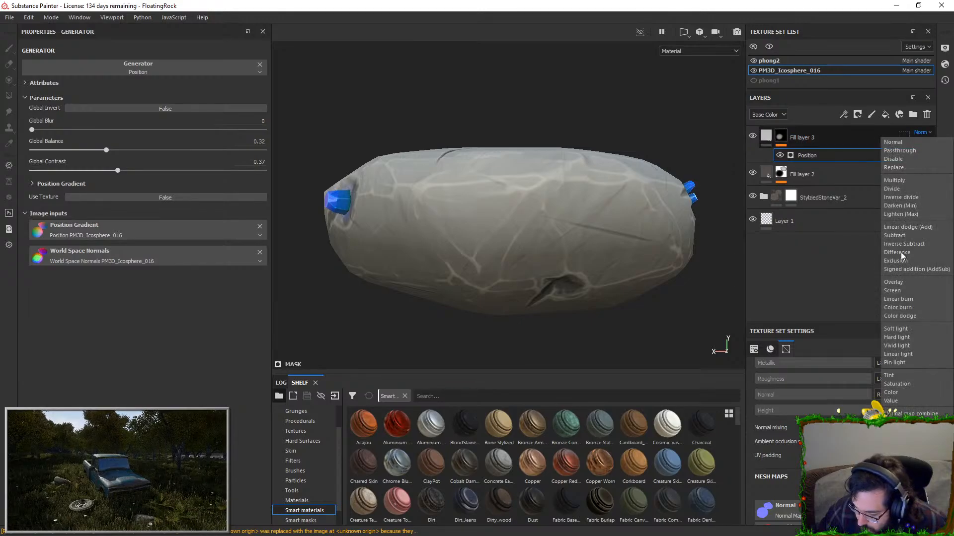
- Set Fill layer 3 to Overlay and its base color to a pale off-white derived from a color sampled on the rock
left_click(893, 282)
left_click(815, 139)
left_click(154, 278)
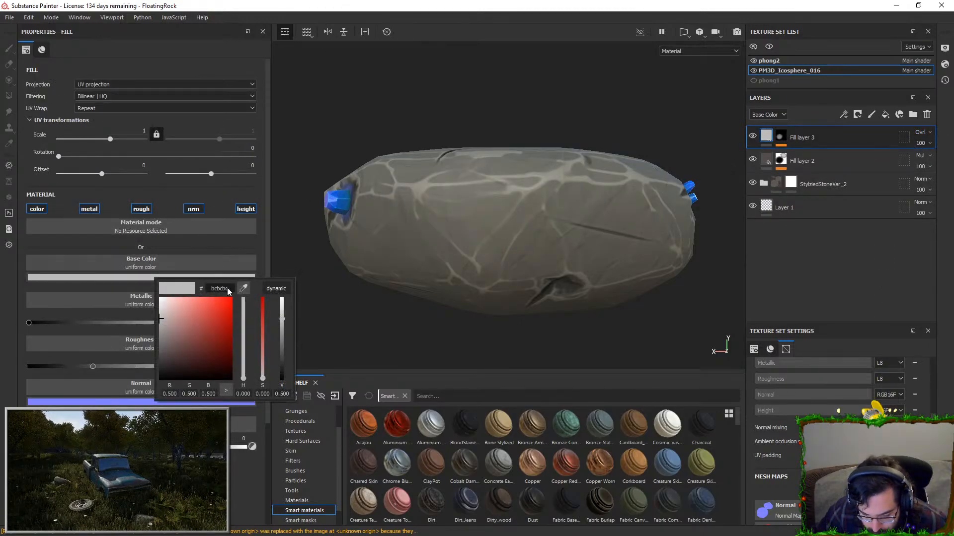
left_click(414, 262)
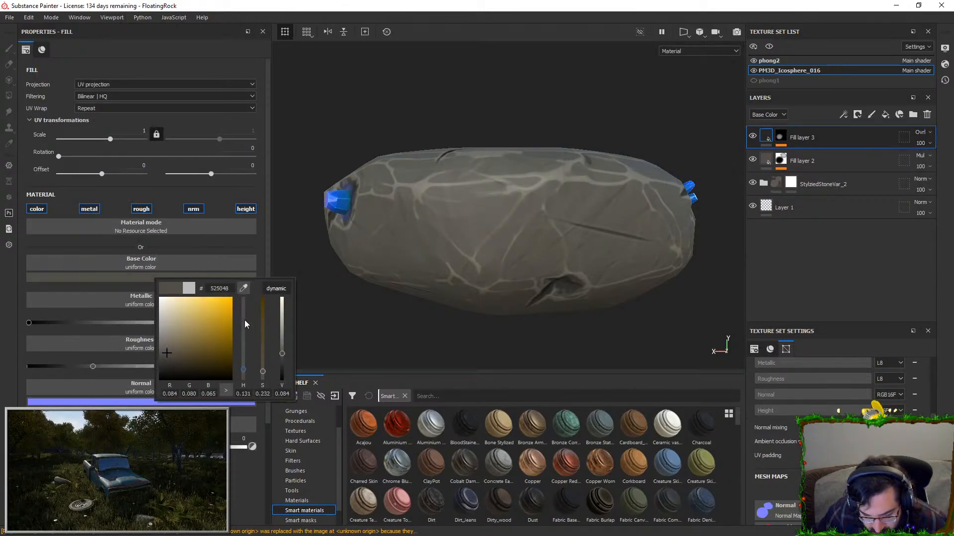
left_click(244, 363)
left_click_drag(170, 345, 164, 304)
mouse_move(579, 195)
left_mouse_down("alt")
mouse_move(564, 227)
mouse_move(575, 195)
left_mouse_up("alt")
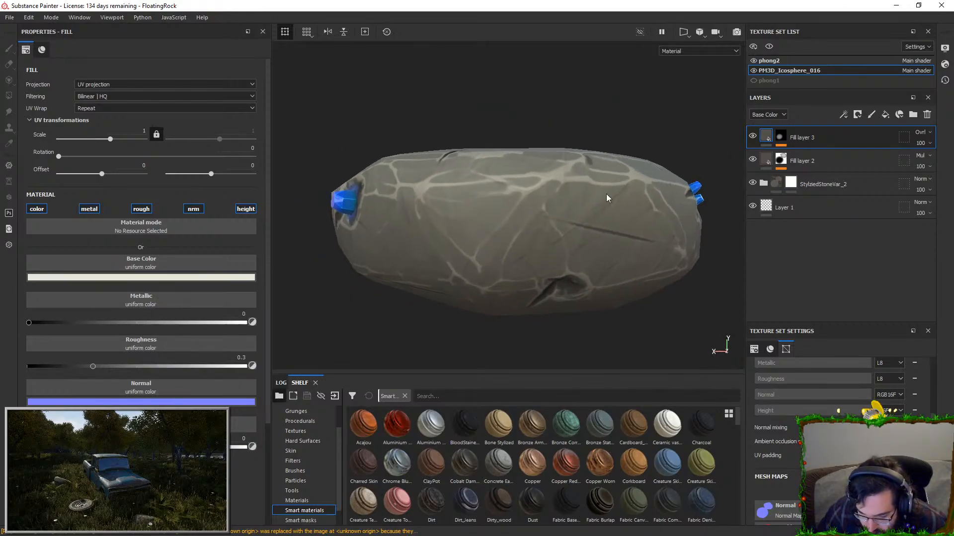
- Toggle the visibility of Fill layer 3 and Fill layer 2 to compare their effect on the rock
left_click(753, 136)
left_click(752, 159)
left_click(752, 139)
left_click(752, 156)
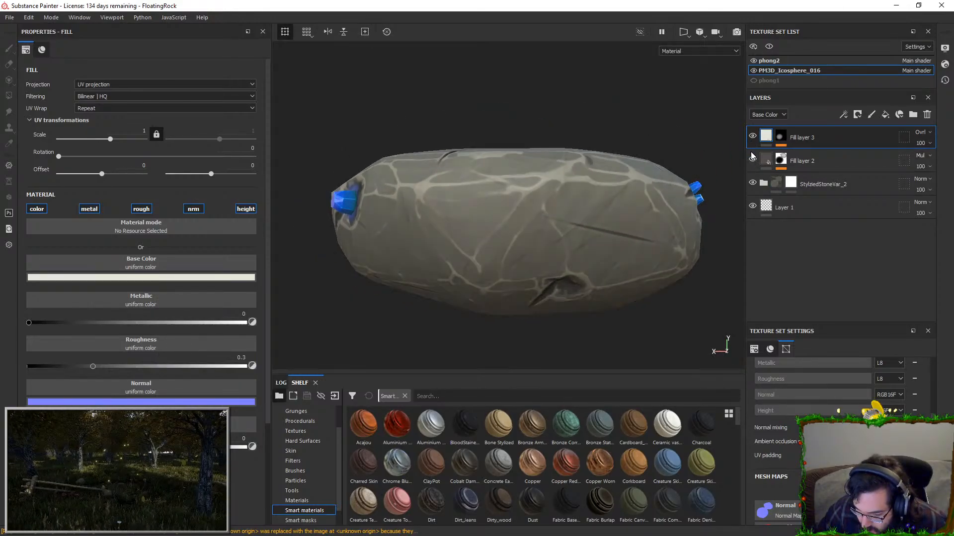
- Repeatedly hide and show Fill layer 3 and Fill layer 2 from another viewing angle to judge the gradients' strength
mouse_move(533, 181)
left_mouse_down("alt")
mouse_move(490, 291)
mouse_move(586, 225)
mouse_move(558, 248)
mouse_move(573, 221)
left_mouse_up("alt")
left_click(752, 136)
left_click(752, 157)
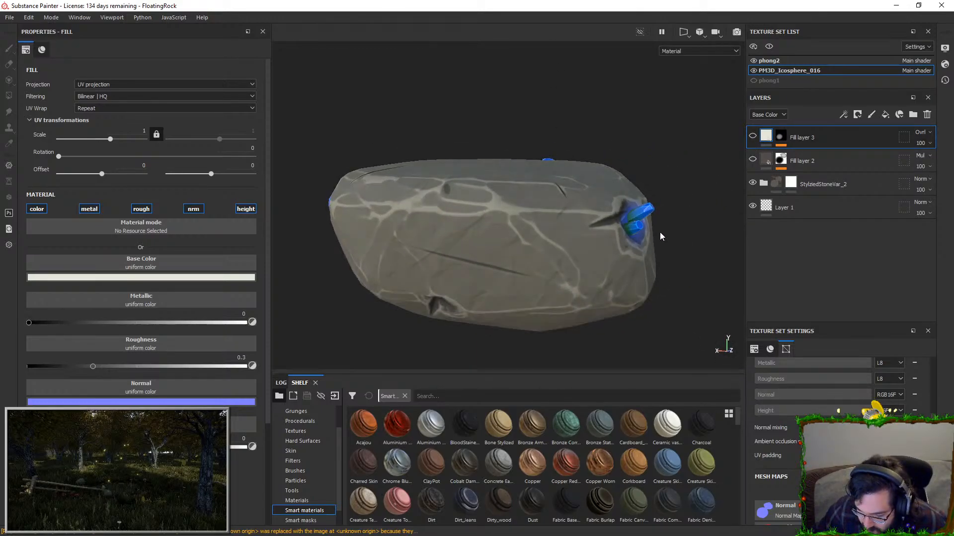
left_click(751, 134)
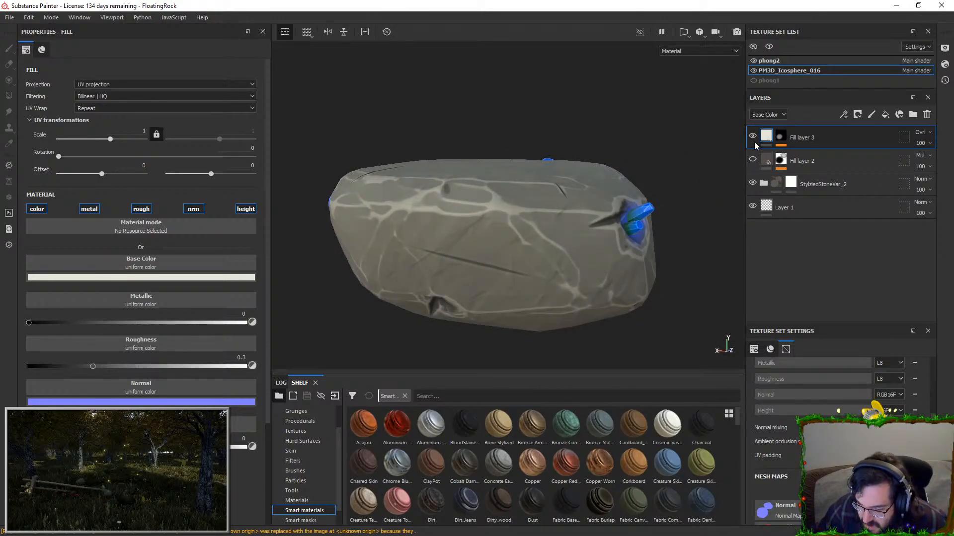
left_click(751, 139)
left_click(753, 134)
left_click(750, 163)
left_click(751, 134)
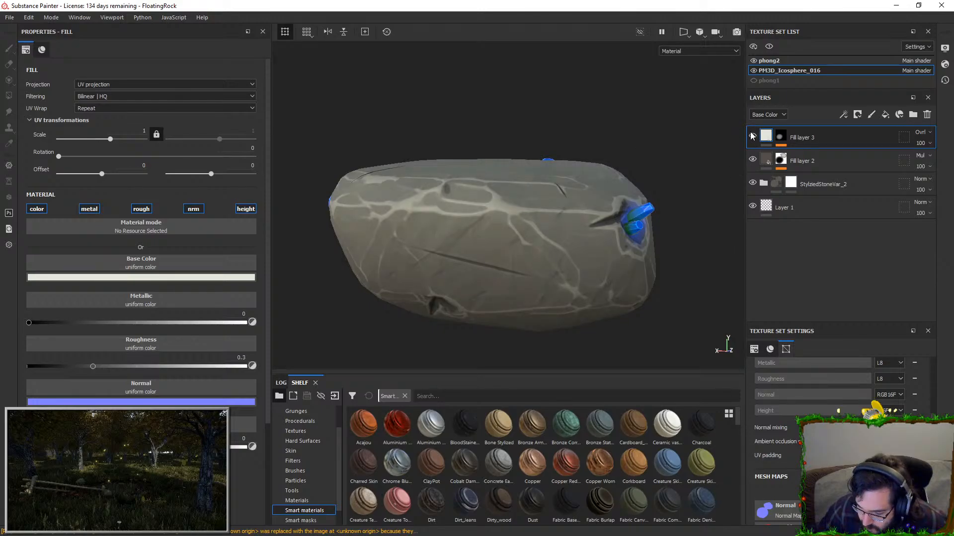
left_click(750, 162)
left_click(752, 160)
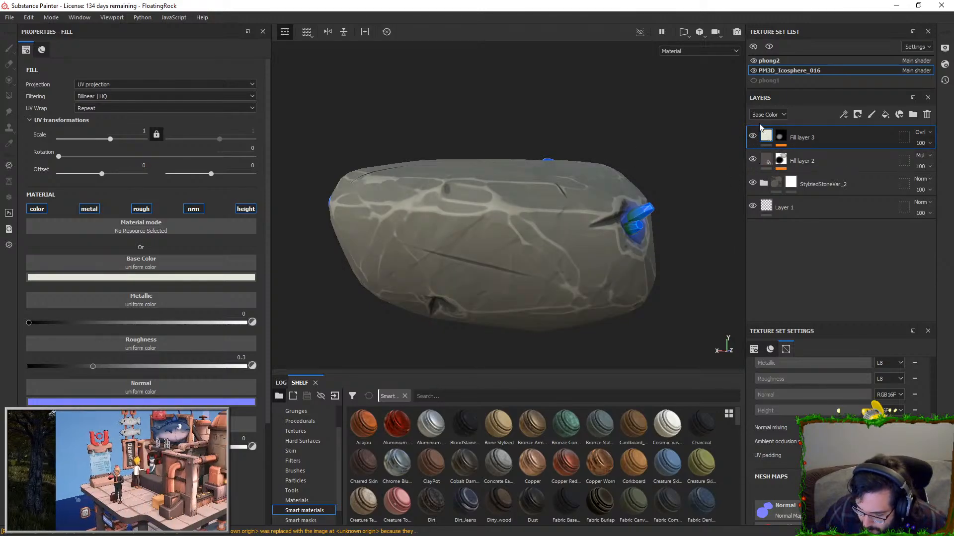
left_click(752, 141)
left_click(752, 158)
mouse_move(427, 218)
left_mouse_down("alt")
mouse_move(496, 216)
mouse_move(444, 216)
left_mouse_up("alt")
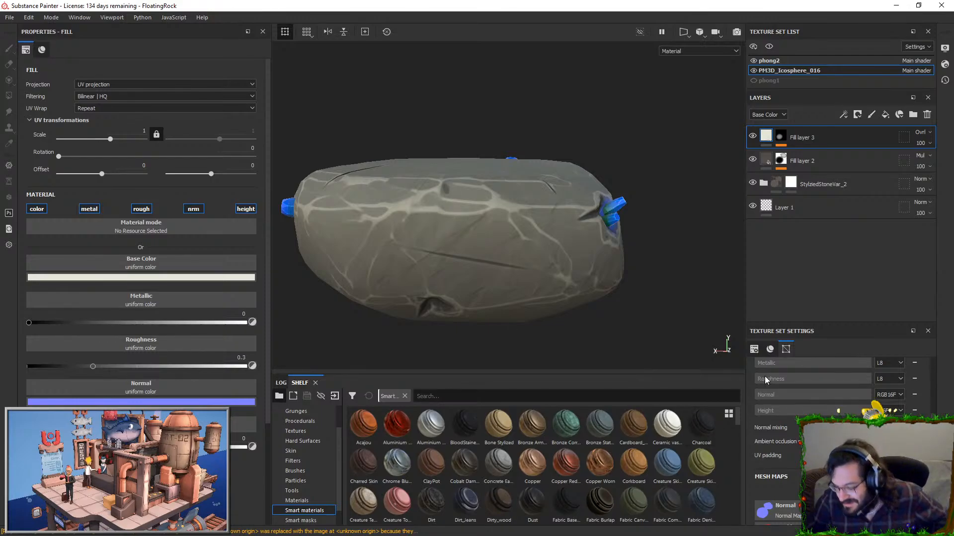
- Reduce the opacity of Fill layer 2 to 78 and Fill layer 3 to 72, and compare both layers on and off
left_click(920, 167)
left_click(939, 184)
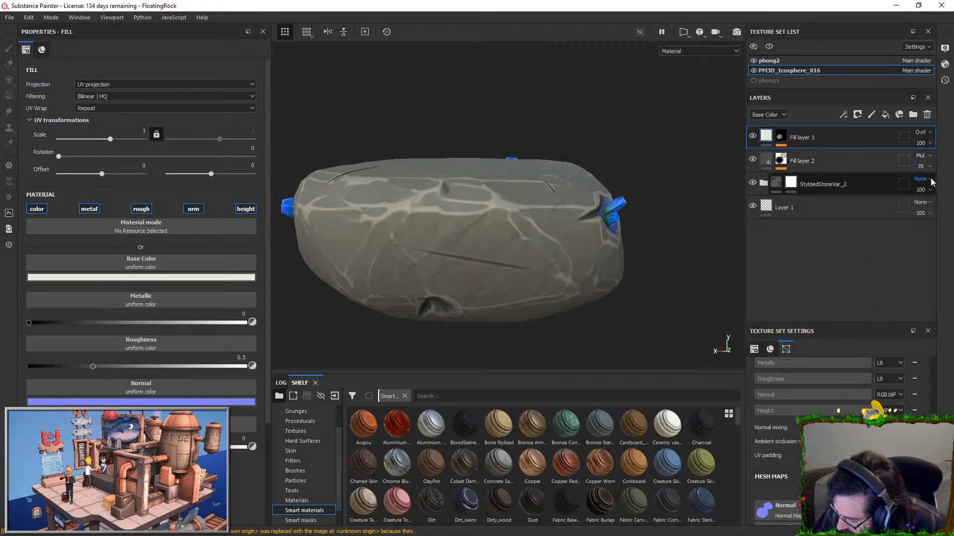
left_click(920, 144)
left_click(939, 161)
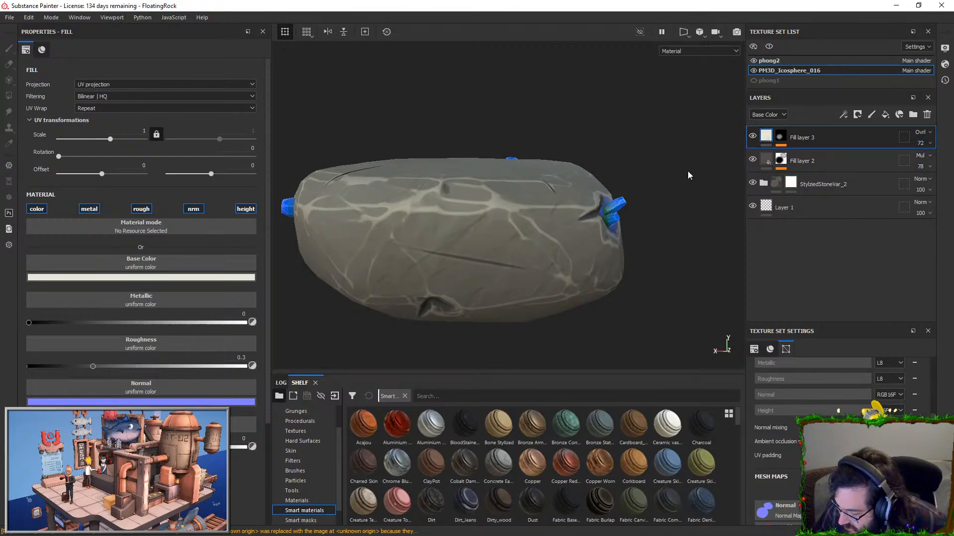
left_click(753, 137)
left_click(753, 136)
left_click(750, 163)
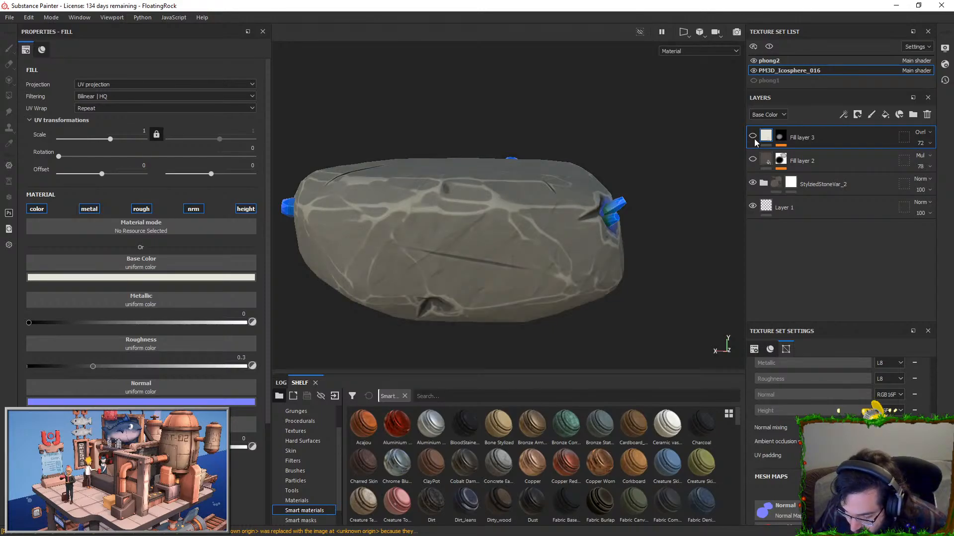
left_click(750, 162)
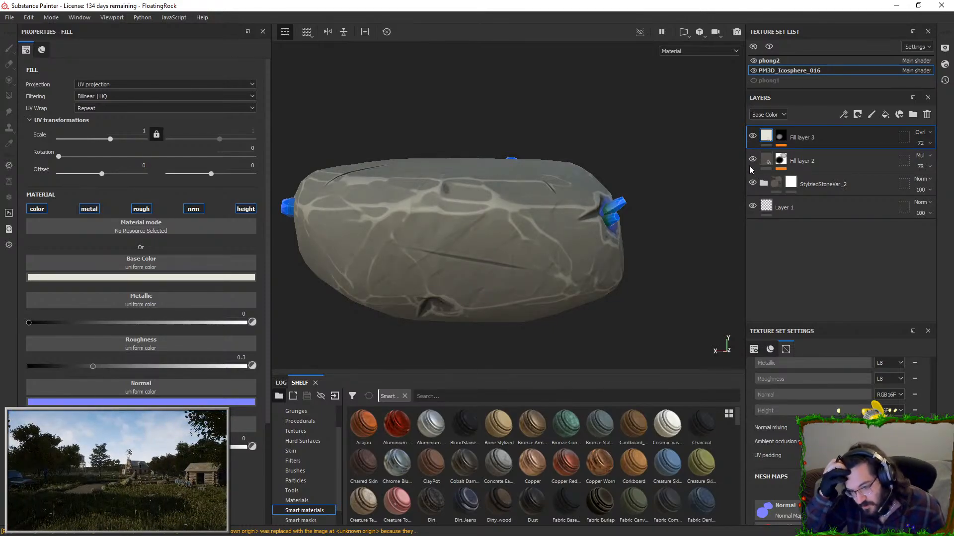
- Add a new fill layer directly above the StylziedStoneVar_2 folder and give it a black mask
left_click(800, 182)
left_click(885, 114)
left_click_drag(556, 219, 749, 187, "alt")
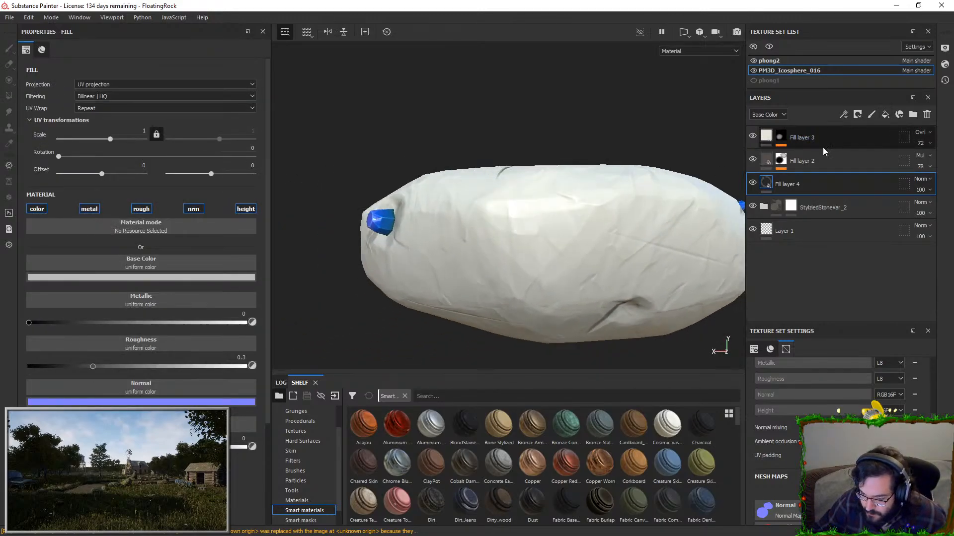
right_click(787, 184)
left_click(862, 26)
mouse_move(619, 160)
middle_mouse_down("alt")
mouse_move(651, 109)
mouse_move(566, 119)
middle_mouse_up("alt")
scroll(651, 108, "up", 1)
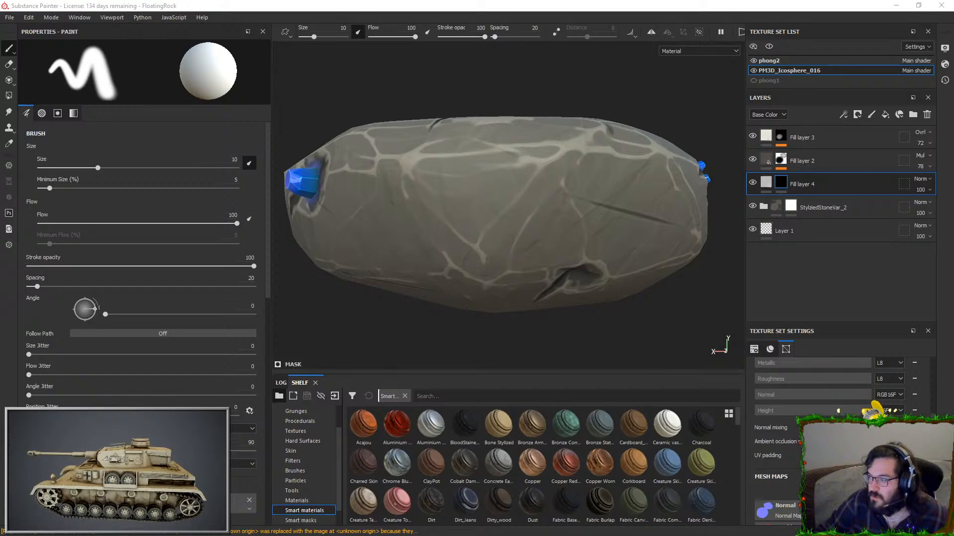
- Search the shelf's alphas for "rune", clear the search, and check the runic fonts on the dafont page in the browser
scroll(302, 441, "up", 3)
left_click(304, 431)
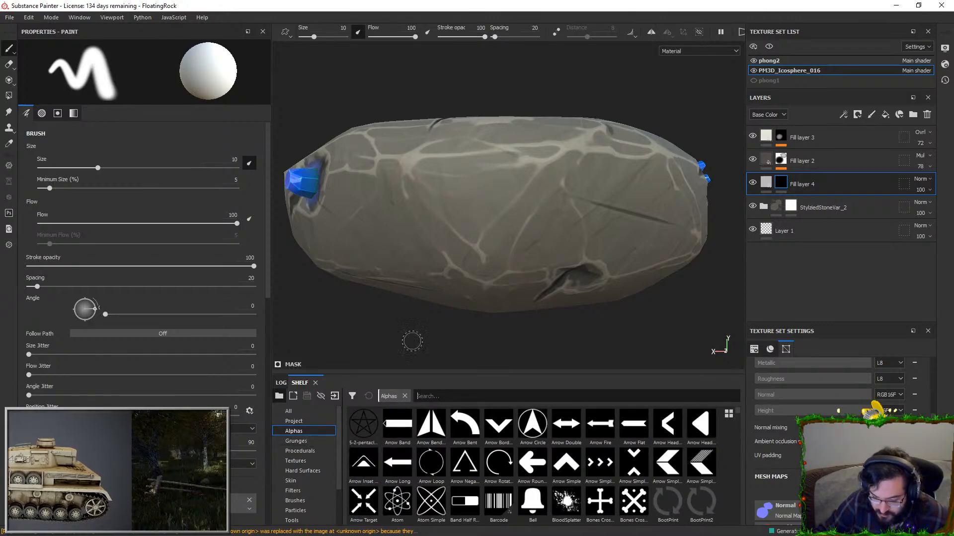
type("rune")
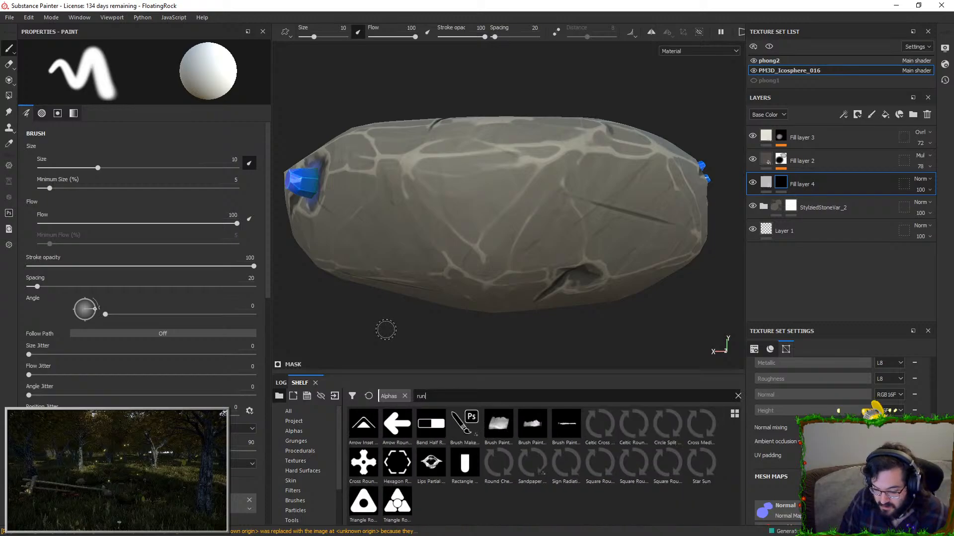
key("BackSpace")
key("BackSpace")
key("BackSpace")
key("BackSpace")
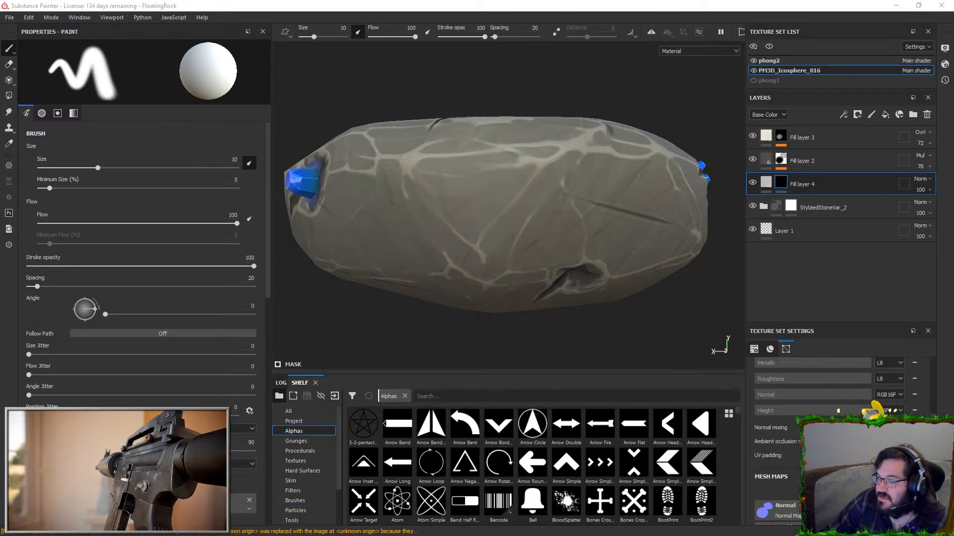
key("alt+Tab")
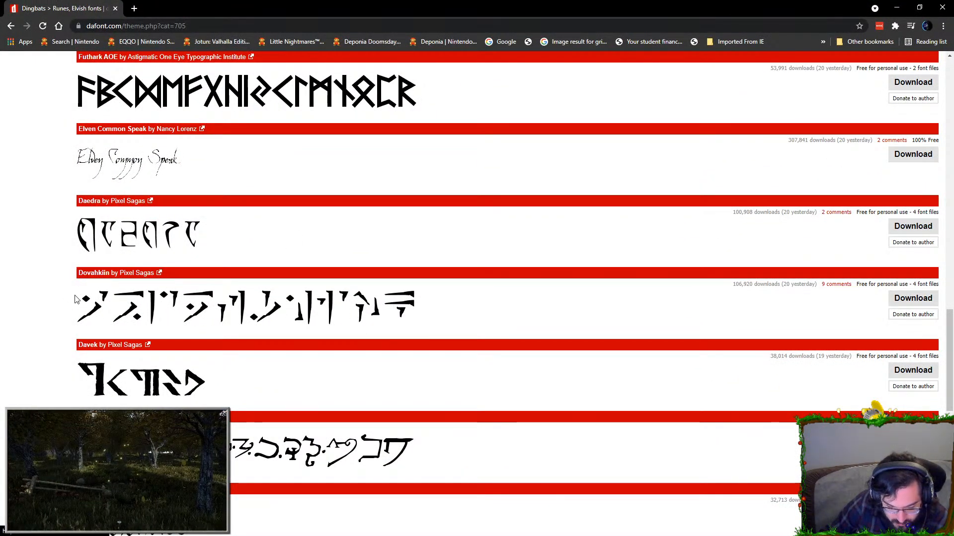
key("alt+Tab")
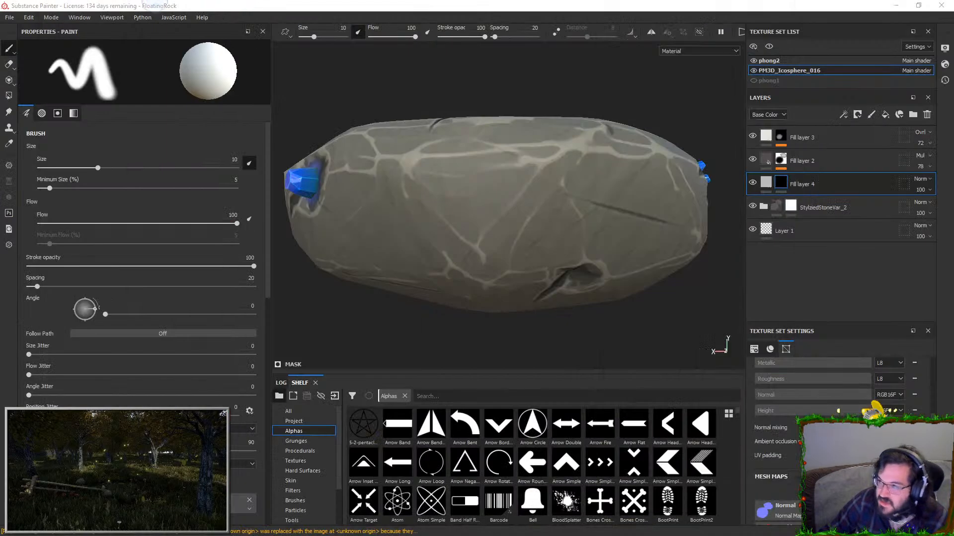
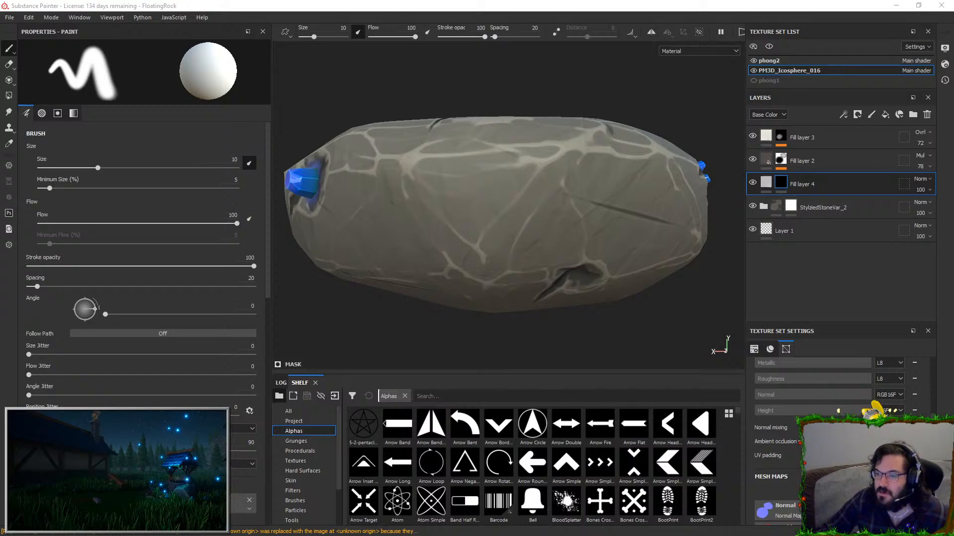
- Switch to Photoshop, maximize its window, and set the Type tool's font to Dovahkiin Bold
key("alt+Tab")
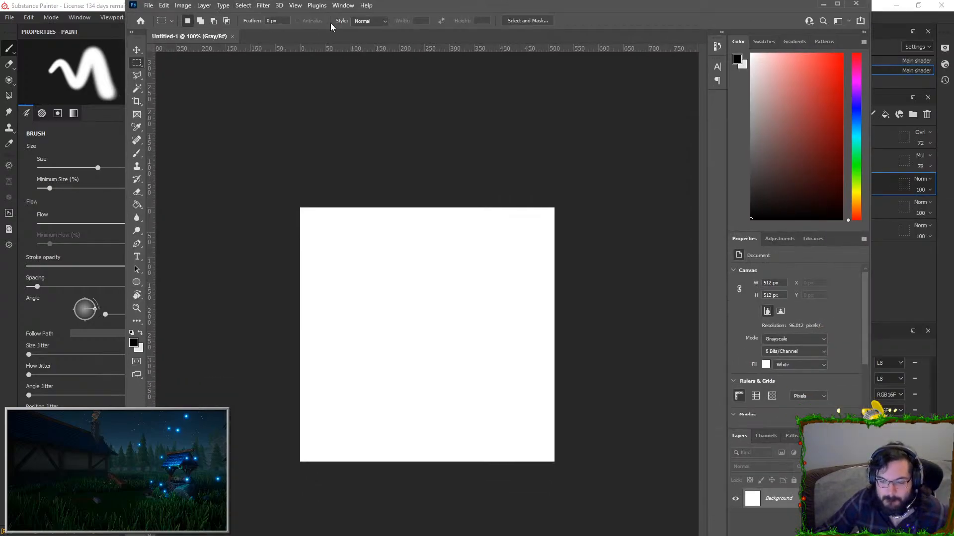
double_click(420, 5)
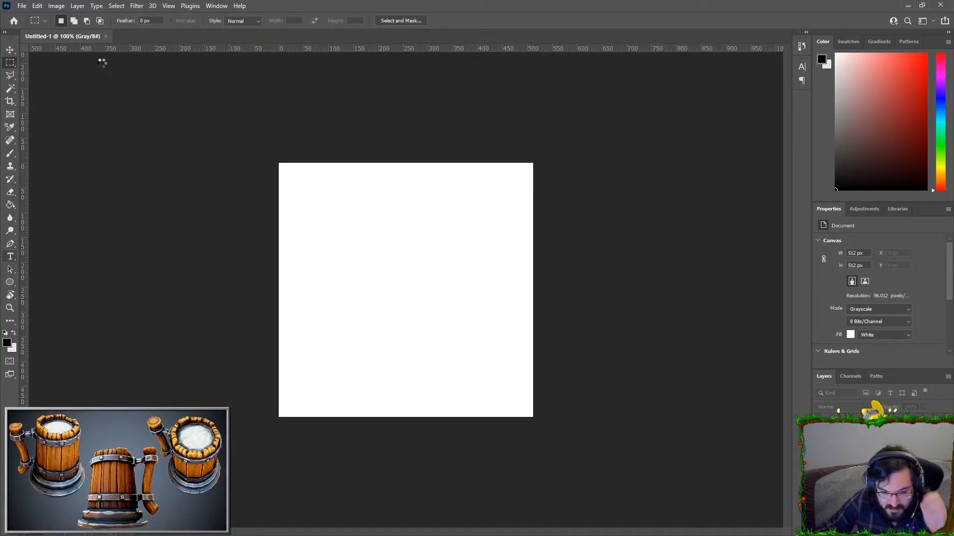
left_click(10, 257)
left_click(143, 21)
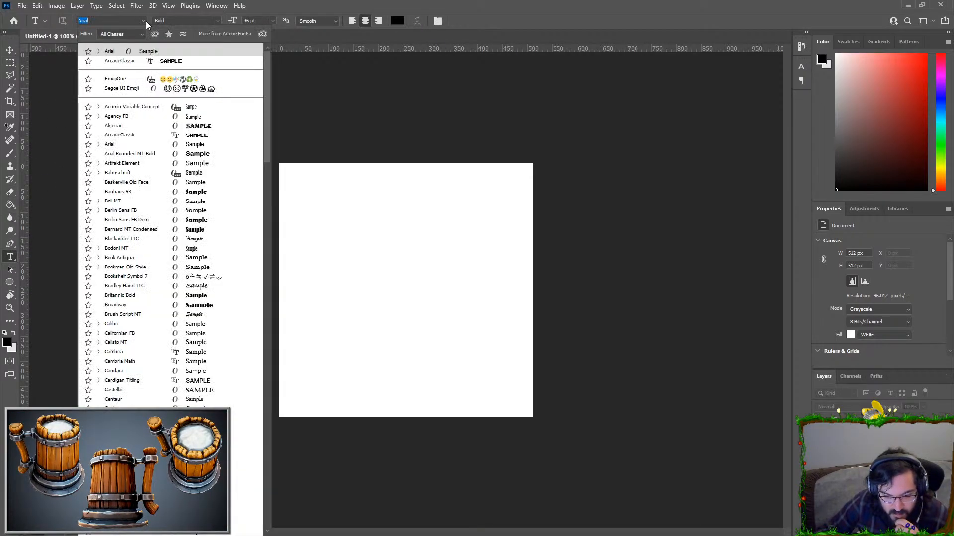
type("d")
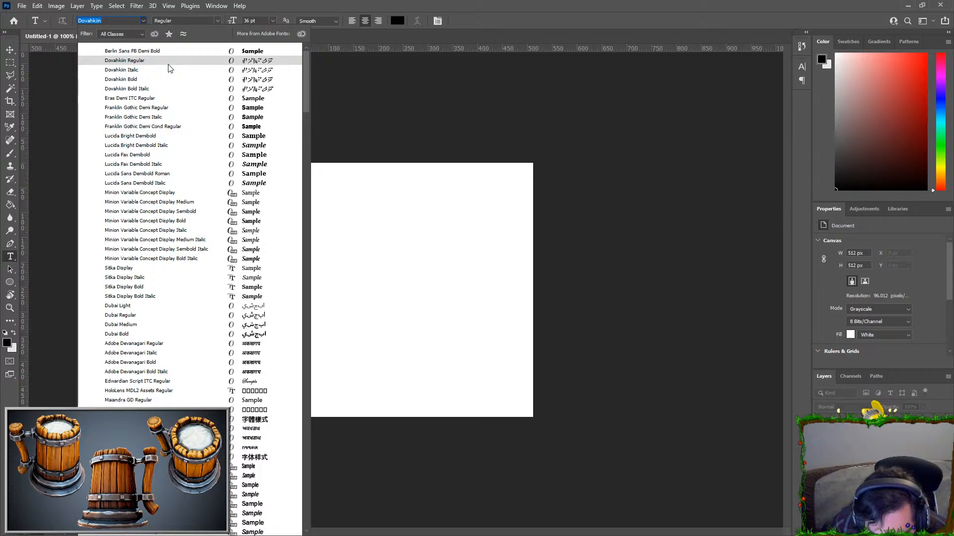
left_click(145, 82)
- Place a 36 pt text object on the white canvas and test random letters to preview the rune glyphs
left_click(386, 262)
type("aovah")
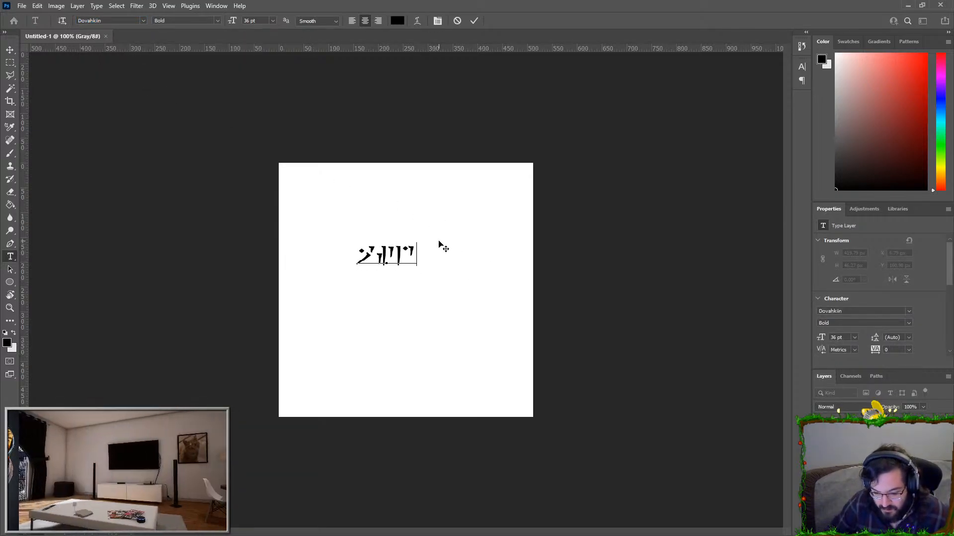
key("BackSpace")
key("BackSpace")
key("BackSpace")
key("BackSpace")
key("BackSpace")
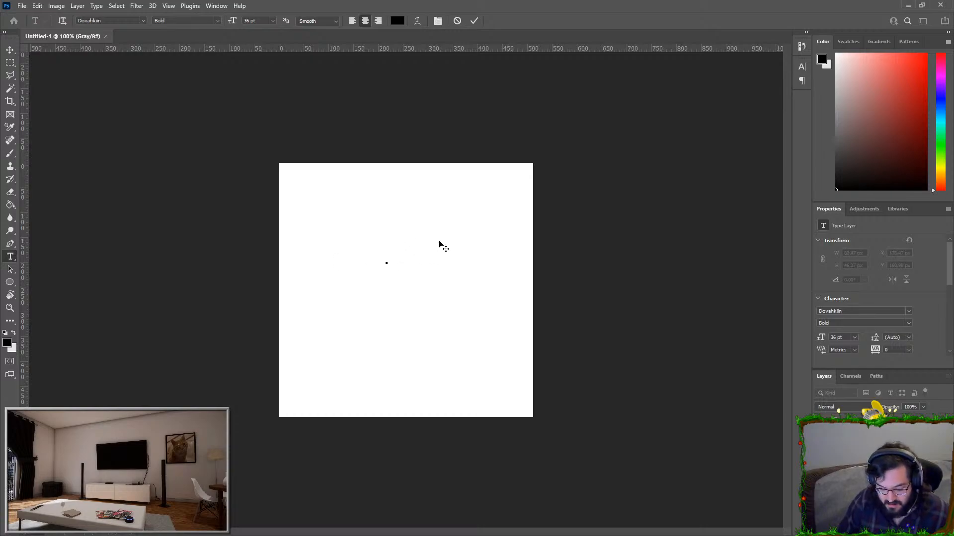
type("a")
key("BackSpace")
type("asdfagsafasgfhjkasdf")
key("BackSpace")
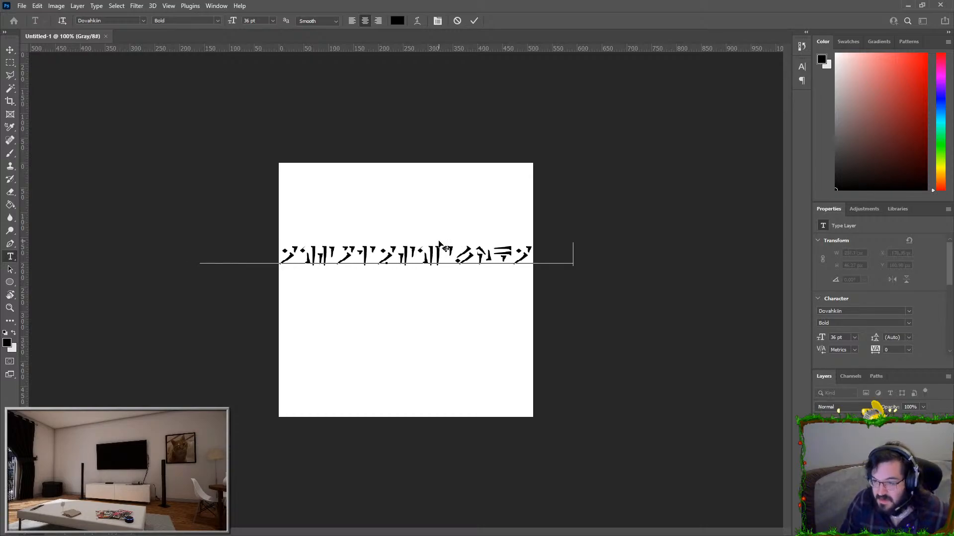
key("ctrl+z")
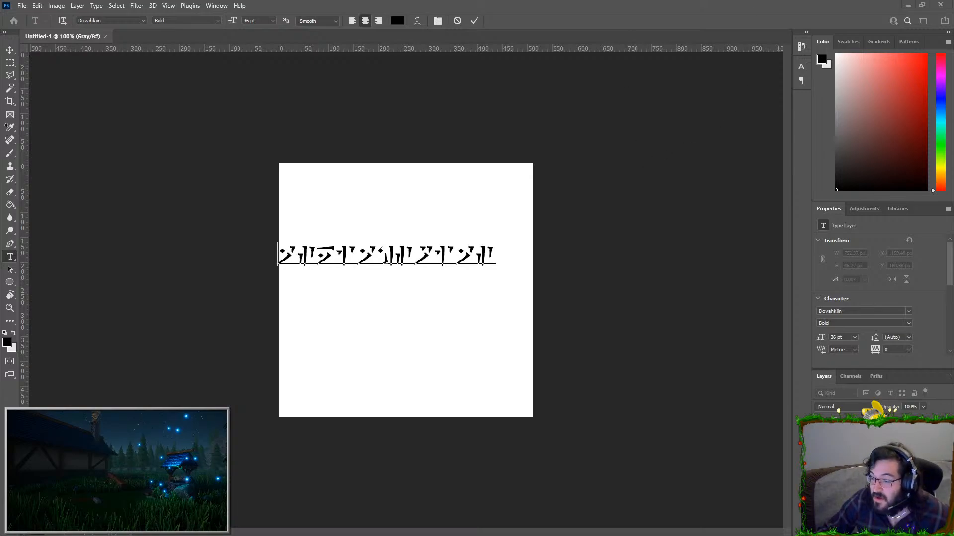
- Replace the test text with the single letter f and scale it to about 358 pt, filling the canvas
left_click_drag(496, 253, 234, 251)
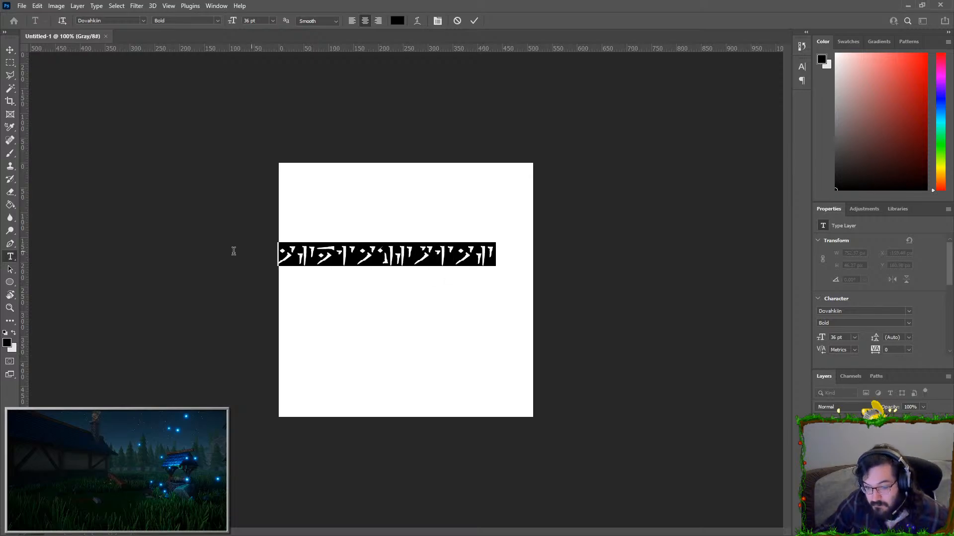
type("a")
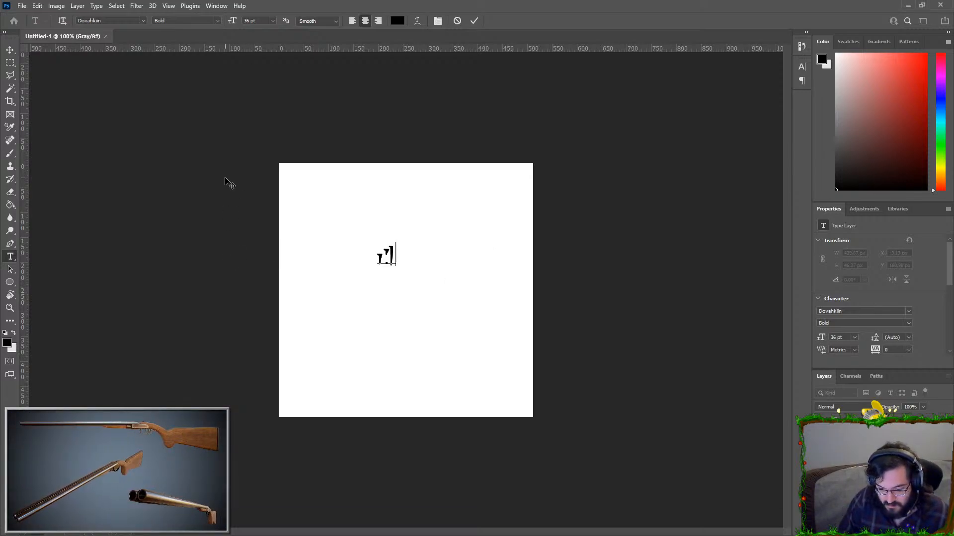
left_click(9, 50)
key("ctrl+t")
left_click_drag(401, 239, 694, 142)
left_click_drag(478, 191, 411, 328)
key("Return")
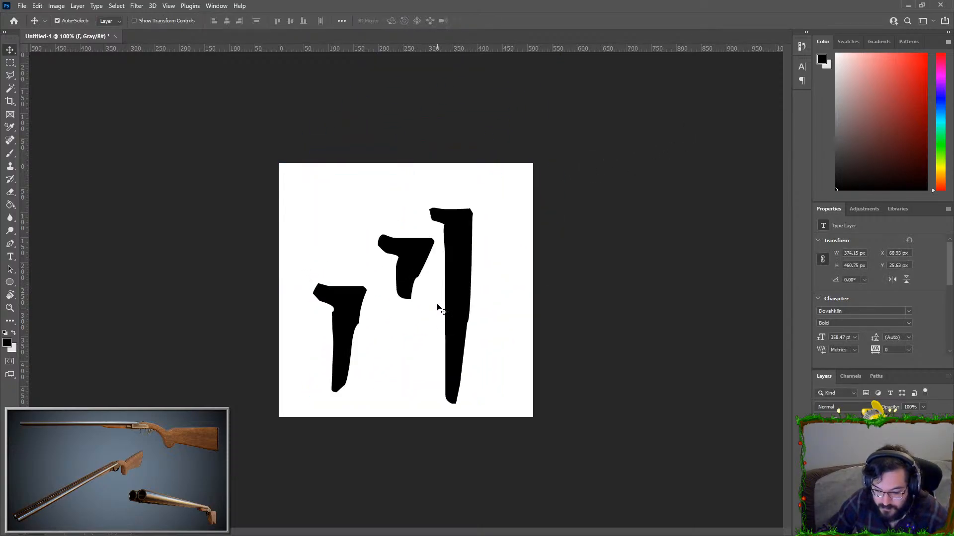
- Try several other letters in place of the large rune glyph and keep the letter D
key("t")
left_click_drag(453, 292, 336, 308)
type("U")
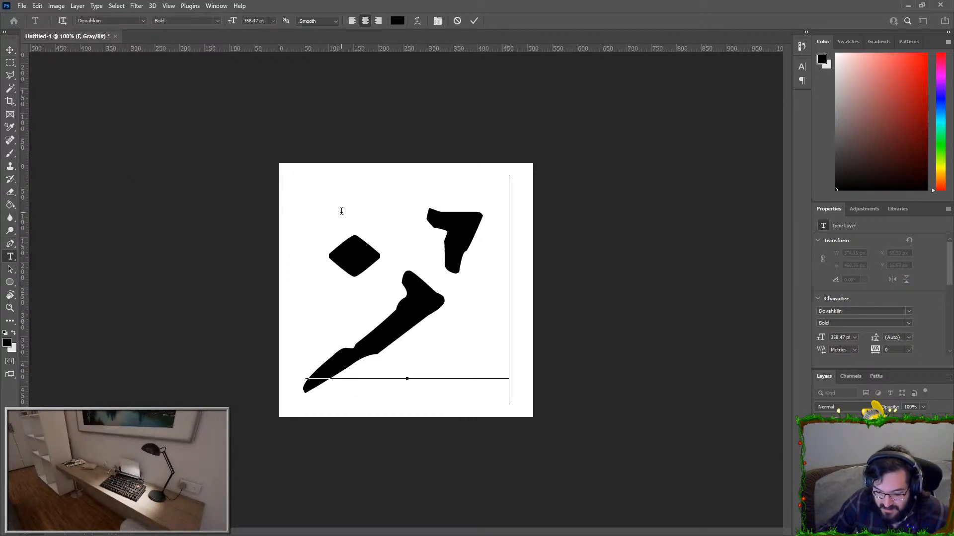
key("BackSpace")
type("i")
key("BackSpace")
type("o")
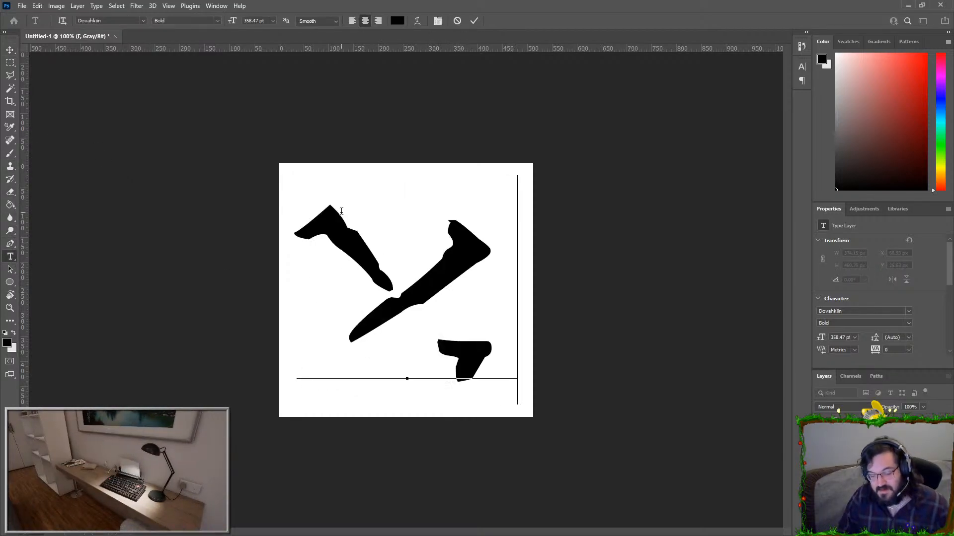
key("BackSpace")
type("p")
key("BackSpace")
type("a")
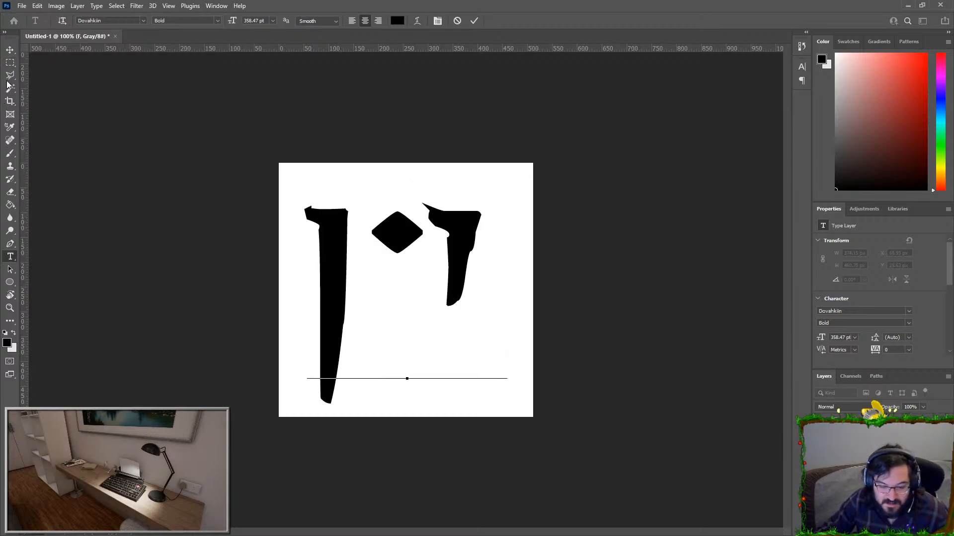
- Commit the rune text and fill the Background layer with black using the Paint Bucket
left_click(10, 62)
left_click(865, 449)
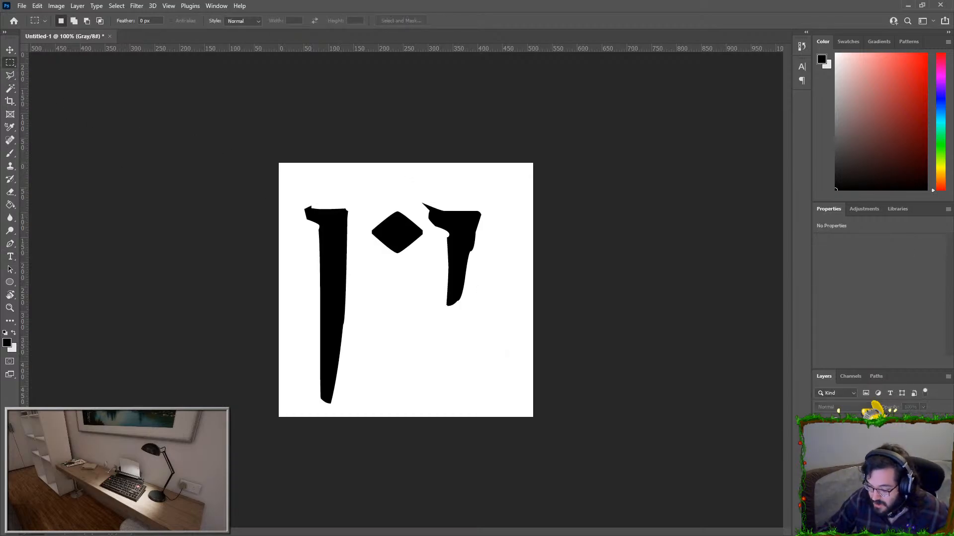
left_click(10, 205)
left_click(512, 345)
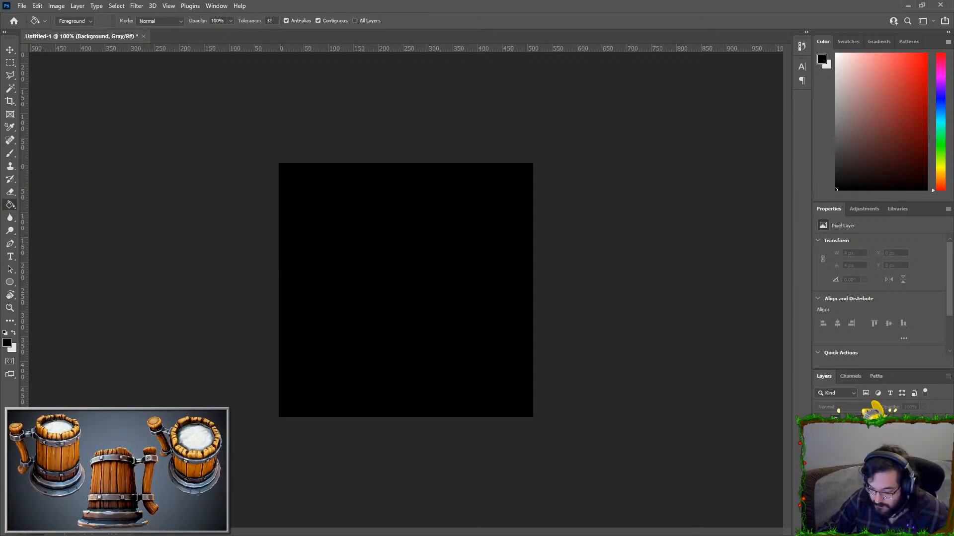
- Recolor the rune letter D to white so it stands out on the black background, and commit the text
left_click(865, 432)
left_click(10, 257)
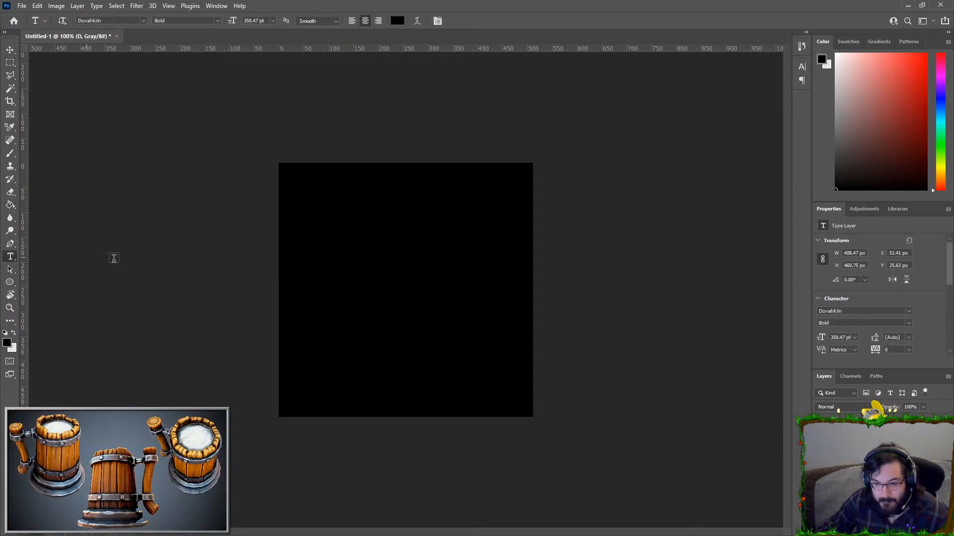
double_click(443, 270)
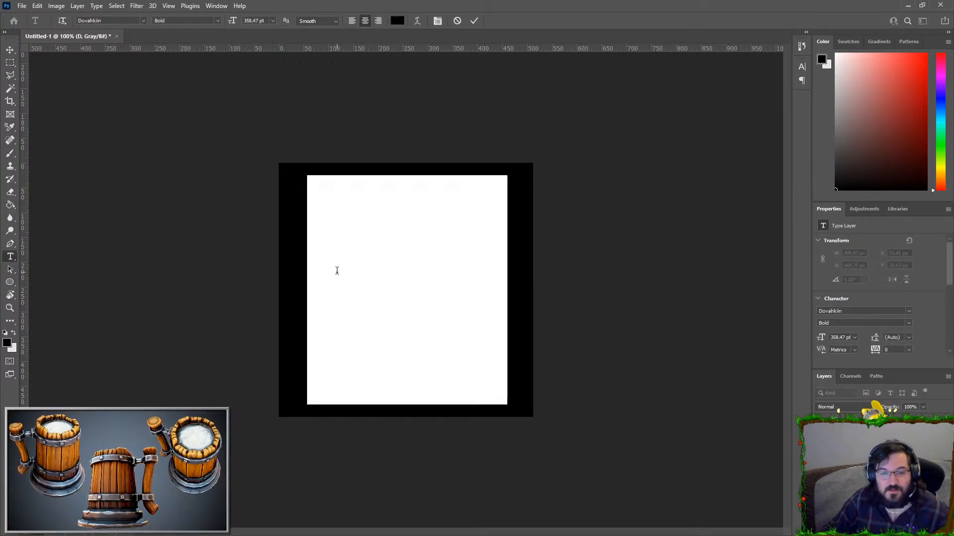
left_click(398, 20)
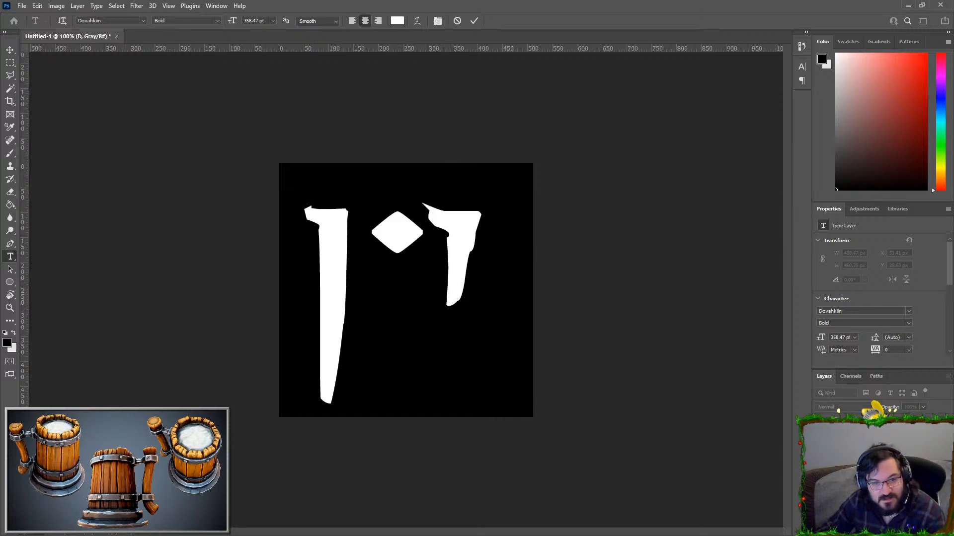
key("Return")
left_click(589, 119)
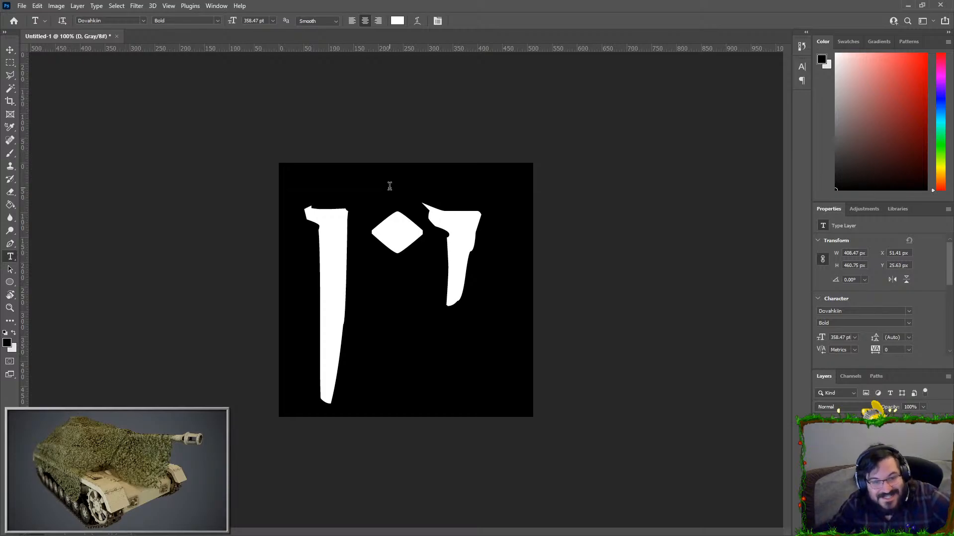
- Try various other letters in place of the D in the rune text, such as S, G, v and n
left_click_drag(487, 251, 310, 258)
type("S")
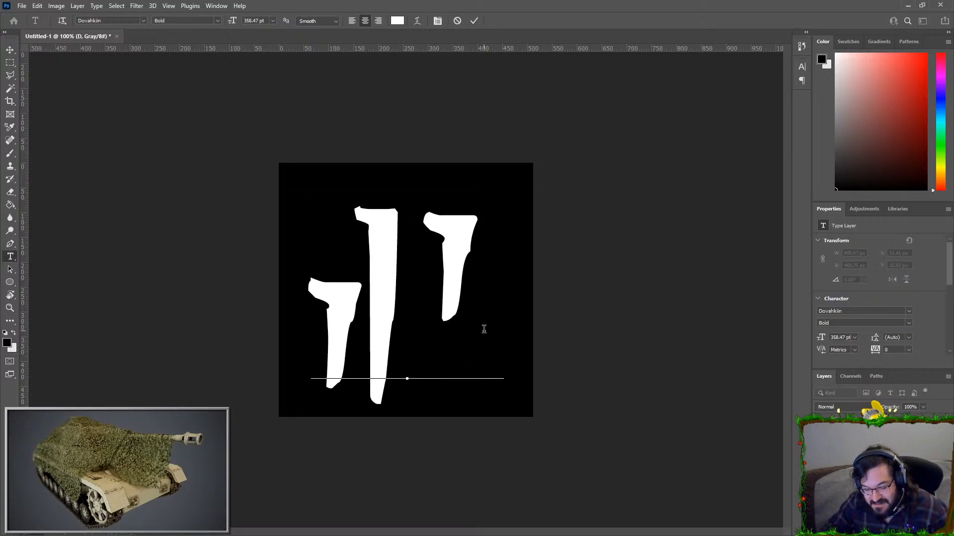
key("BackSpace")
type("F")
key("BackSpace")
type("G")
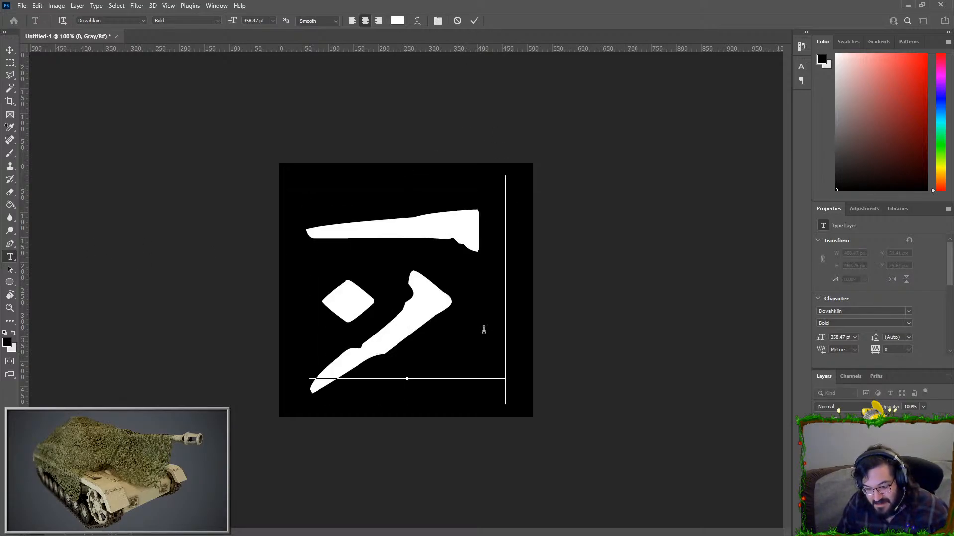
key("BackSpace")
type("g")
key("BackSpace")
type("c")
key("BackSpace")
type("c")
key("BackSpace")
type("v")
key("BackSpace")
type("v")
key("BackSpace")
type("v")
key("BackSpace")
type("v")
key("BackSpace")
type("b")
key("BackSpace")
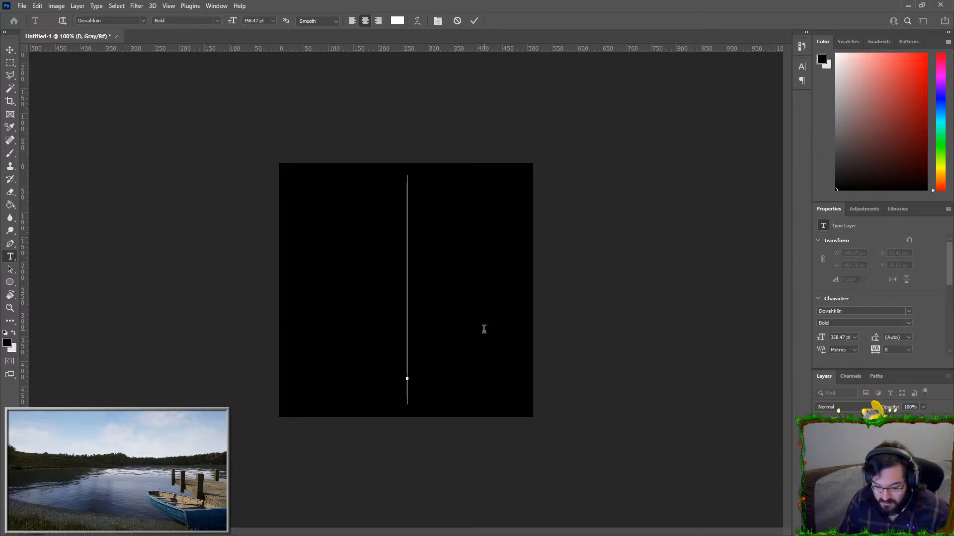
type("vv")
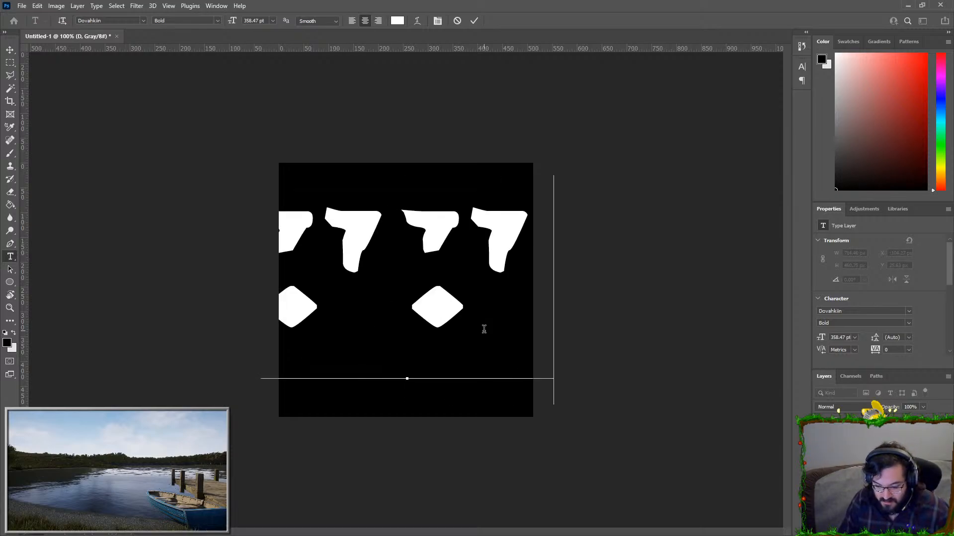
key("BackSpace")
type("b")
key("BackSpace")
type("n")
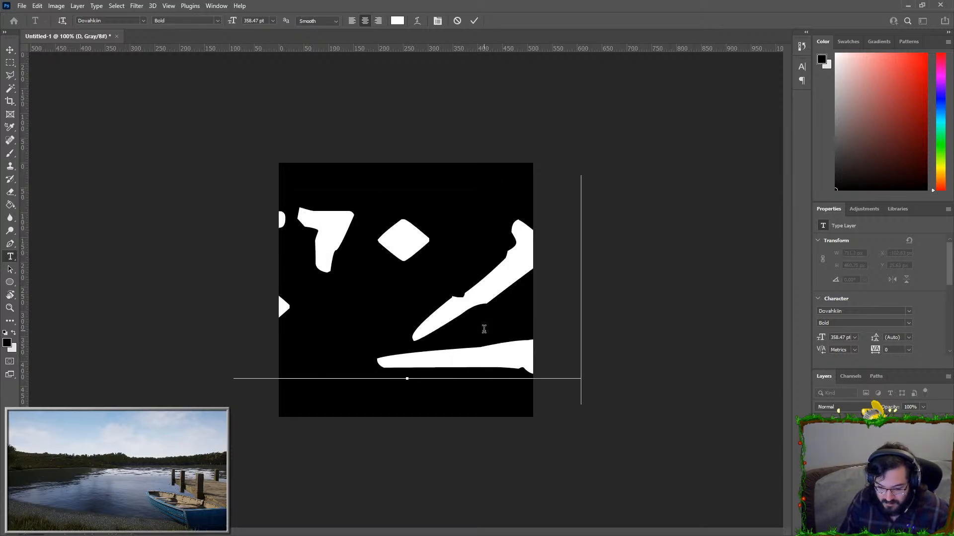
key("BackSpace")
key("BackSpace")
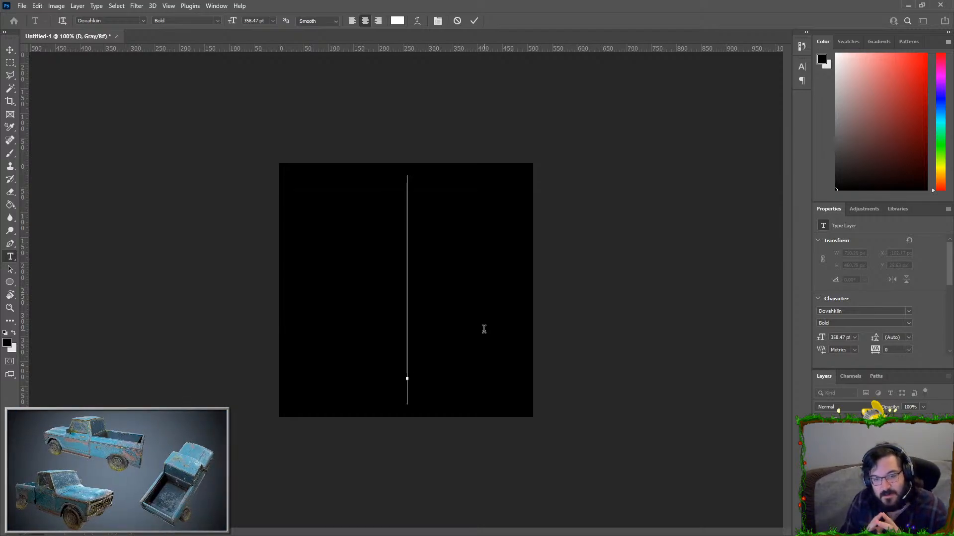
- Preview a few more letters, settle on f for the white rune text, and commit it
type("m")
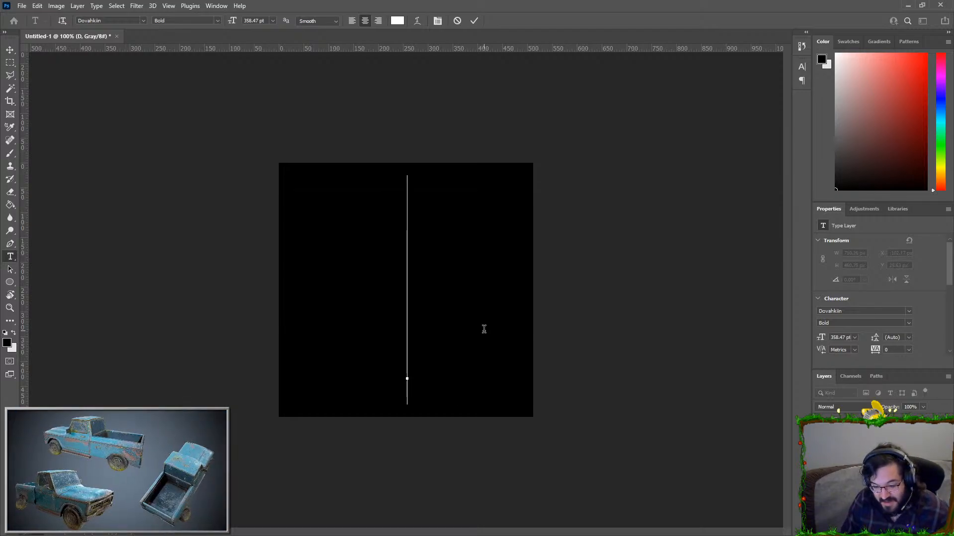
key("BackSpace")
type("k")
key("BackSpace")
type("l")
key("BackSpace")
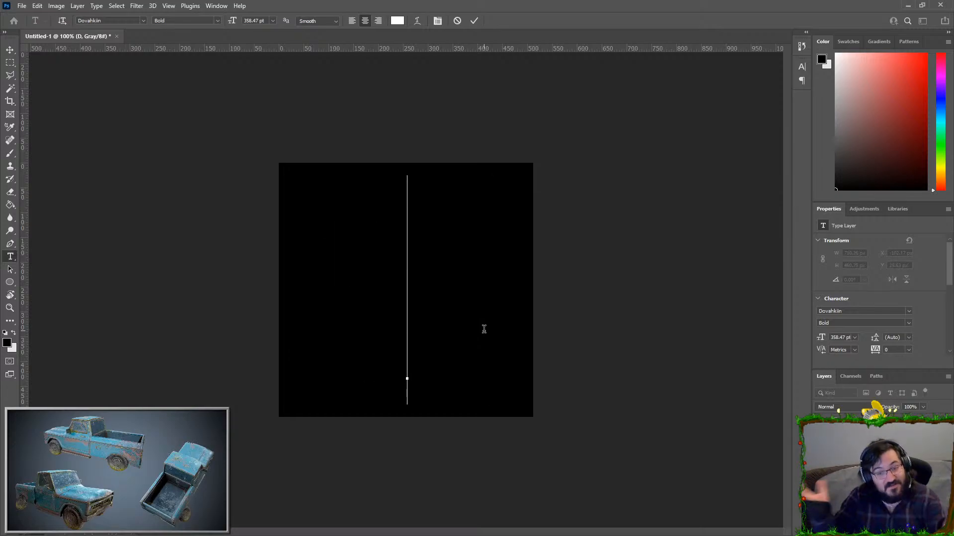
type("n")
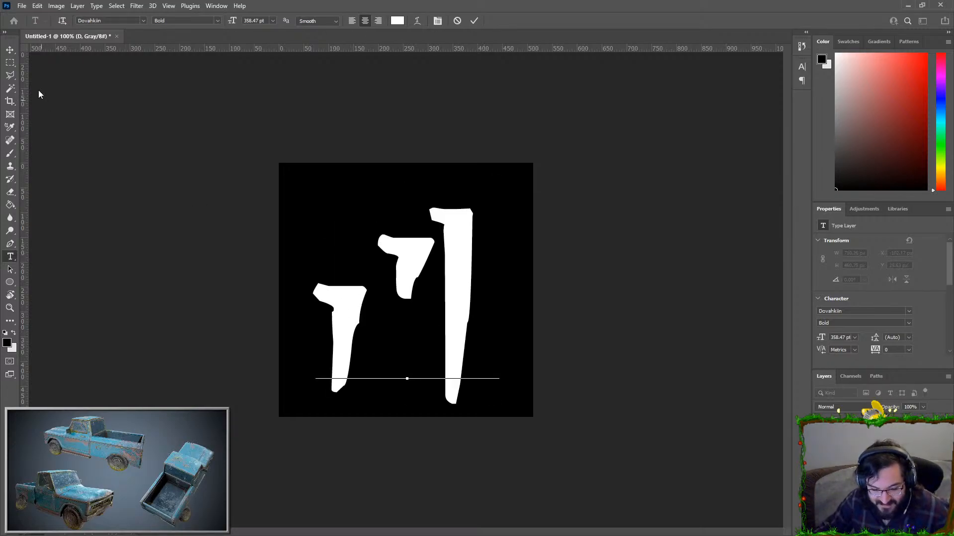
left_click(10, 49)
- Open Save As, create a Runes folder on the Desktop, and open it as the save location
left_click(22, 6)
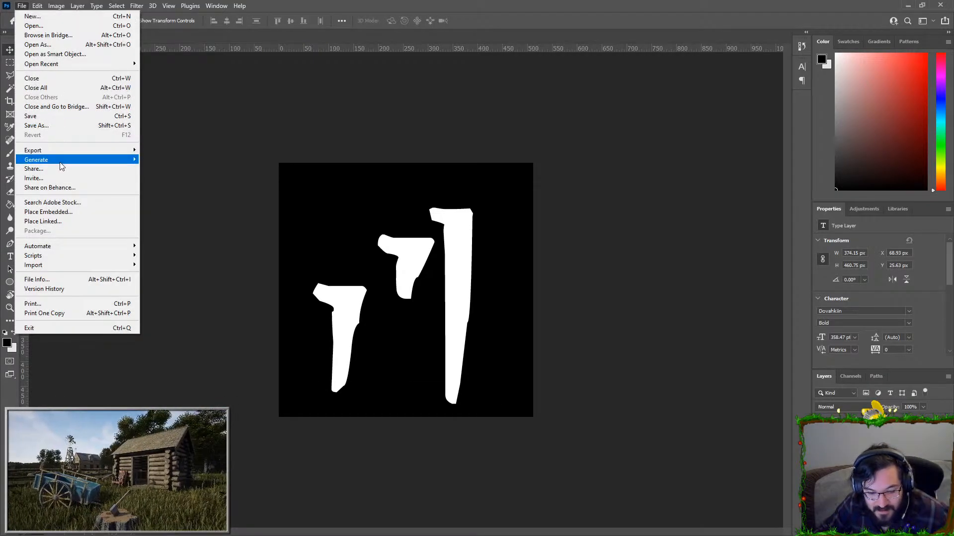
left_click(58, 124)
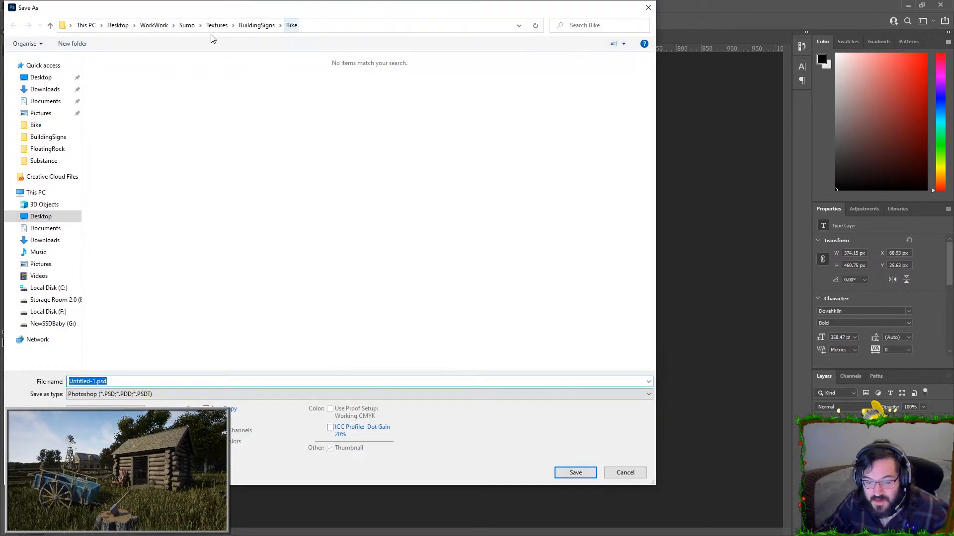
left_click(40, 77)
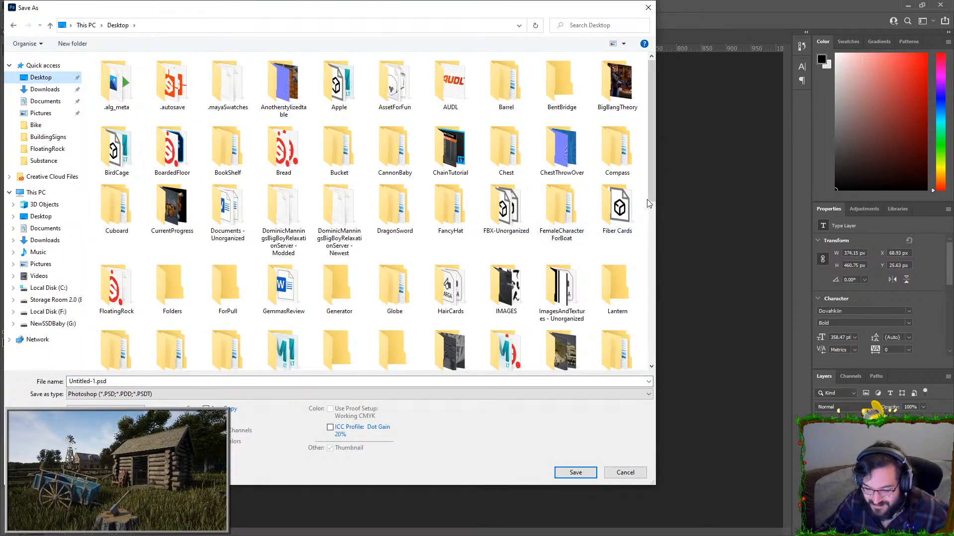
right_click(649, 203)
mouse_move(676, 349)
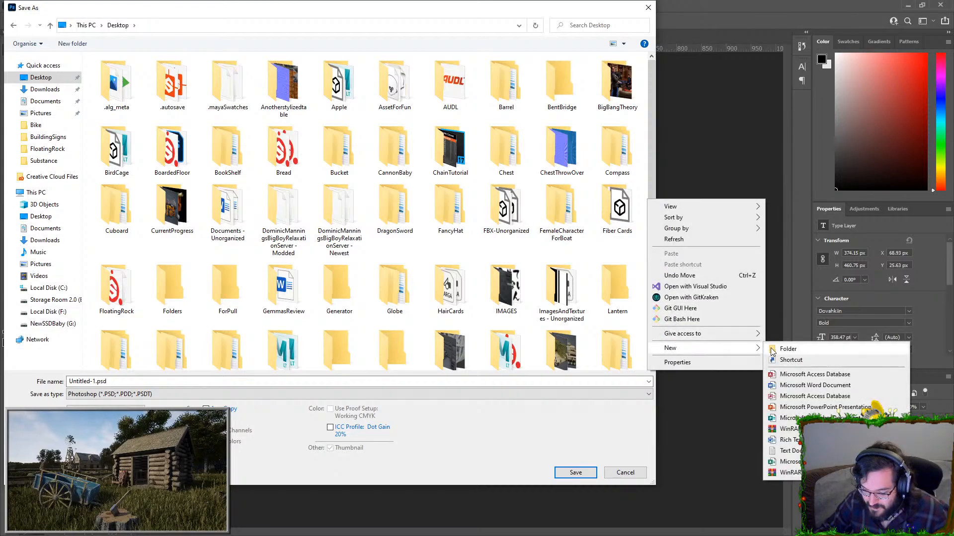
left_click(785, 349)
type("Runes")
key("Return")
key("Return")
- Try to save the rune document as F_Rune in Photoshop format in the Runes folder
left_click(151, 381)
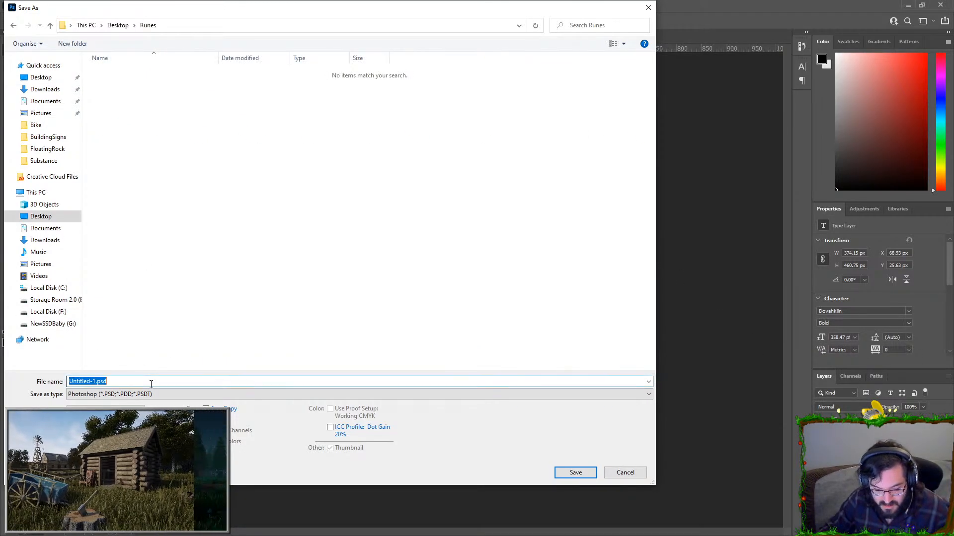
type("F")
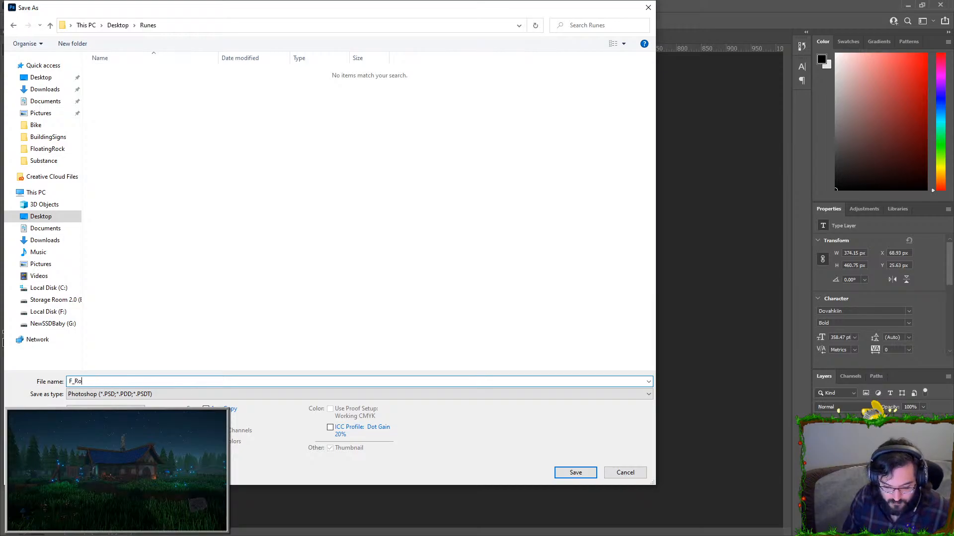
type("_Rune")
key("Return")
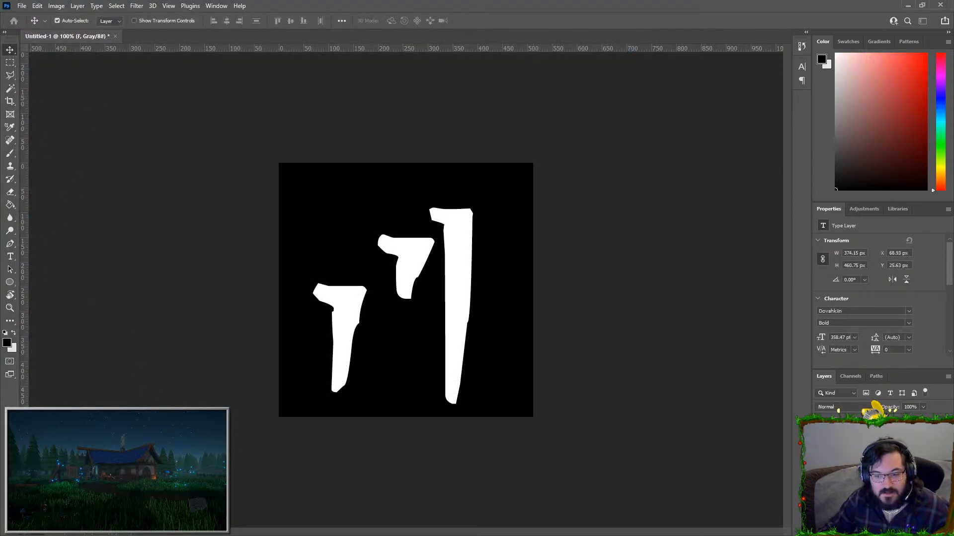
- Open Save As again, browse to the Desktop, and set the file type to PNG
left_click(21, 7)
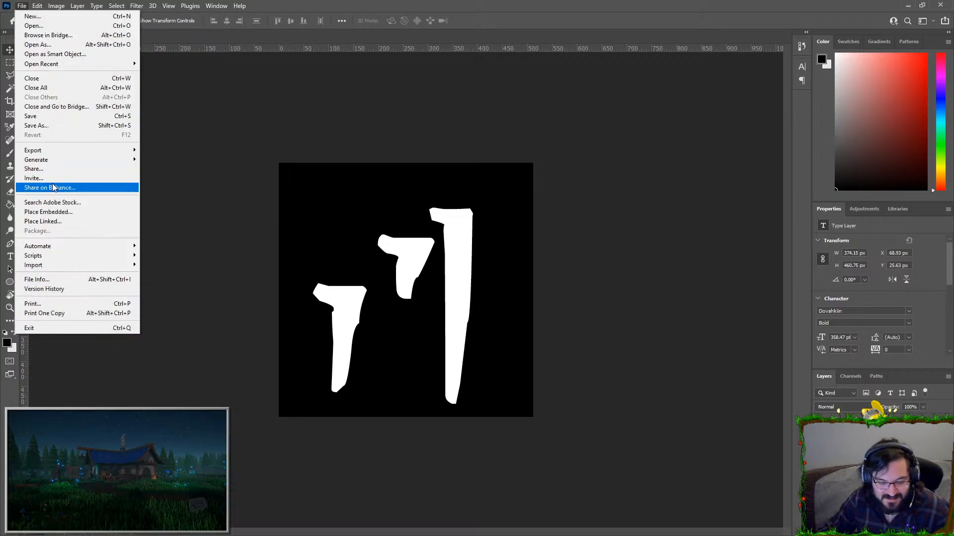
left_click(70, 126)
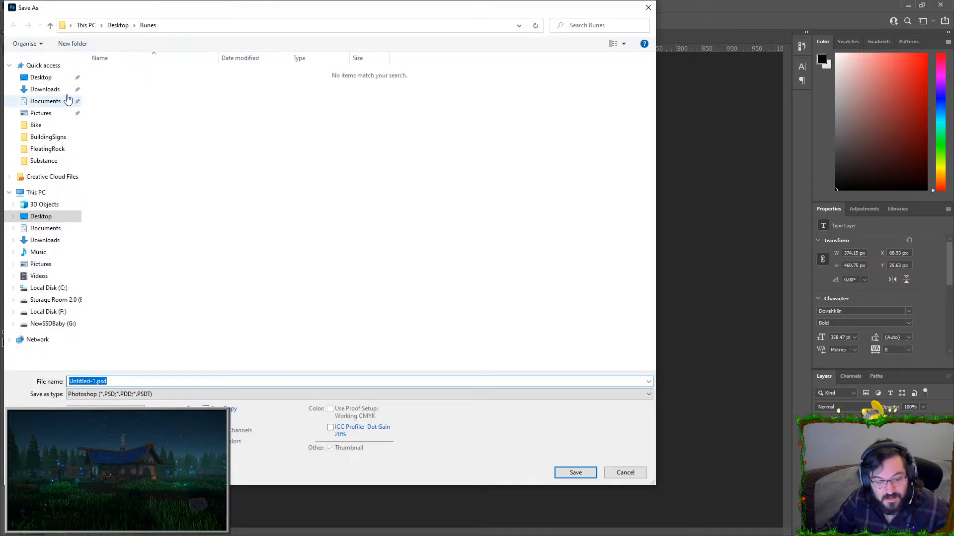
left_click(59, 78)
left_click(122, 394)
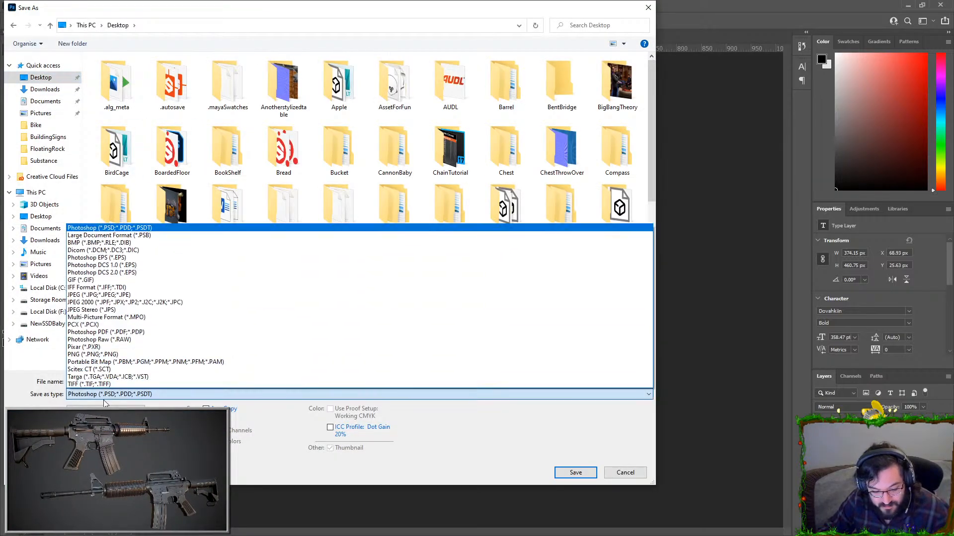
left_click(113, 359)
- Find and open the Desktop's Runes folder and save the PNG there as F_Rune
left_click(339, 234)
key("r")
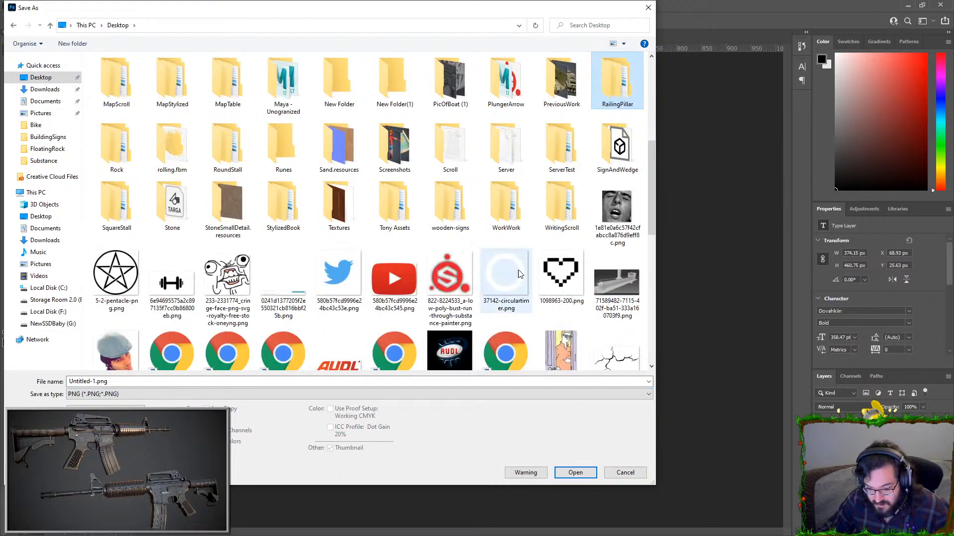
key("o")
key("Right")
key("Right")
key("Right")
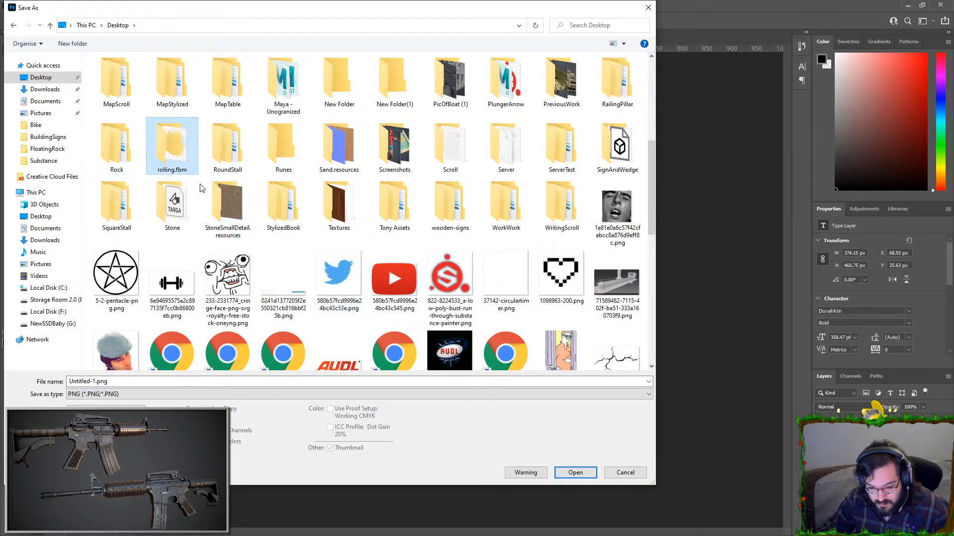
key("Return")
left_click(133, 381)
type("F_Rune")
key("Return")
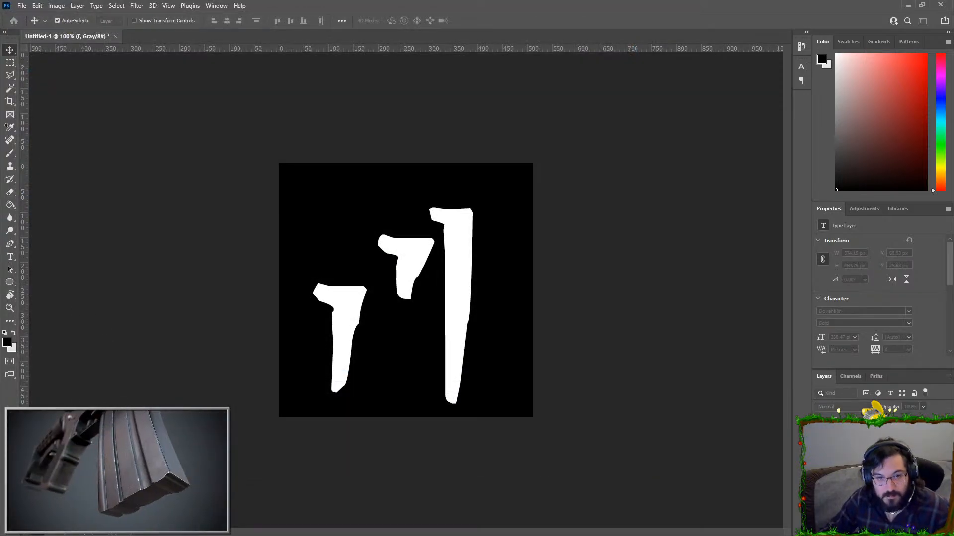
- Replace the letter f in the rune text with L
key("t")
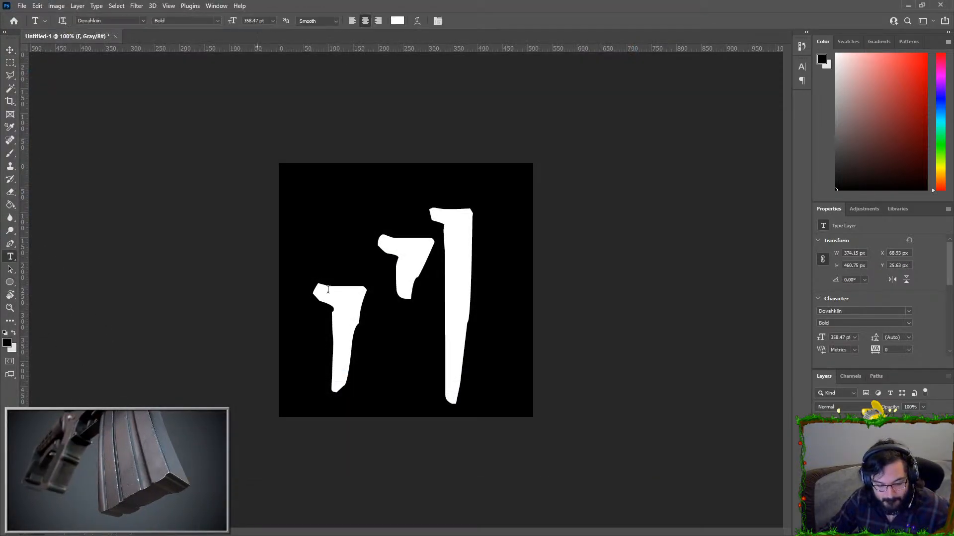
double_click(470, 283)
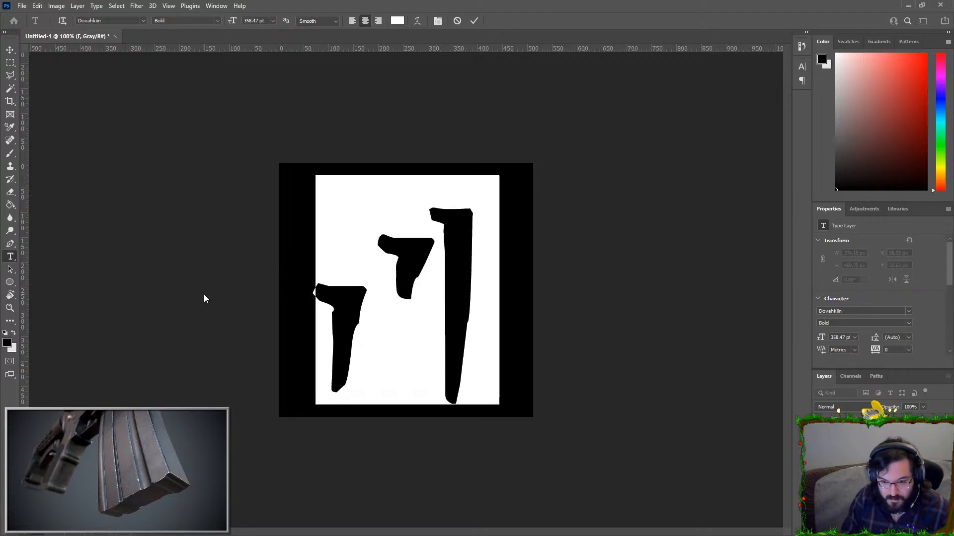
type("G")
- Save the L glyph as a PNG named L_Rune in the Runes folder
left_click(21, 6)
left_click(50, 124)
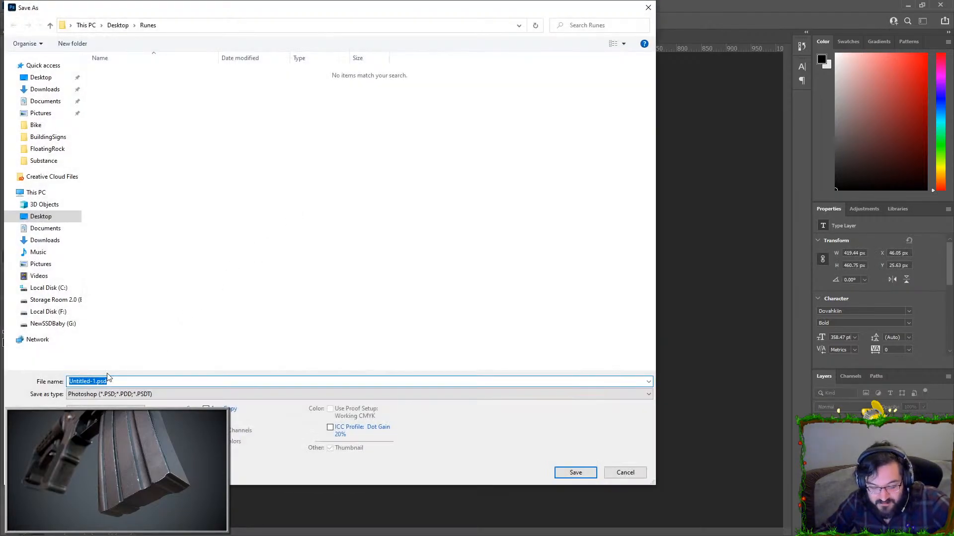
left_click(129, 392)
left_click(114, 354)
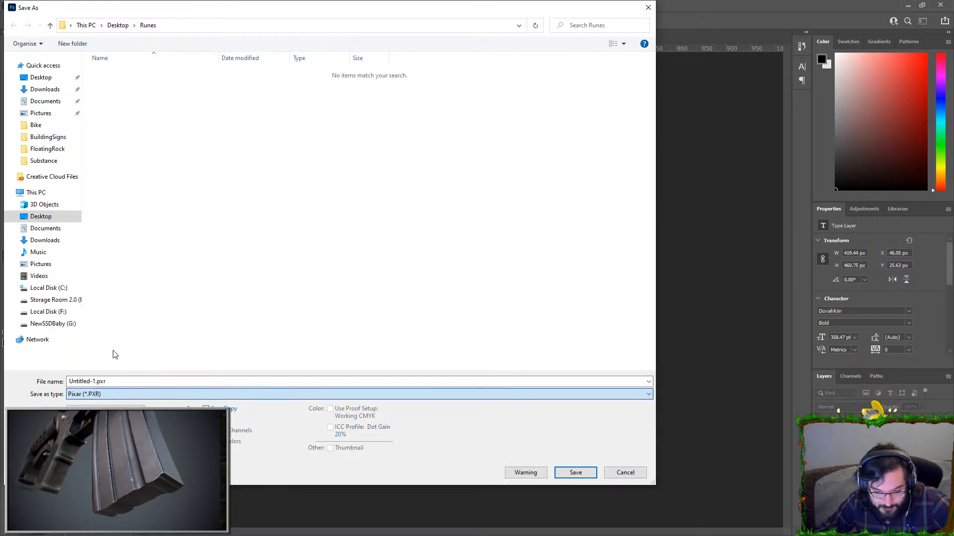
left_click(119, 394)
left_click(105, 354)
left_click(119, 394)
left_click(82, 393)
double_click(96, 381)
type("L_Rune")
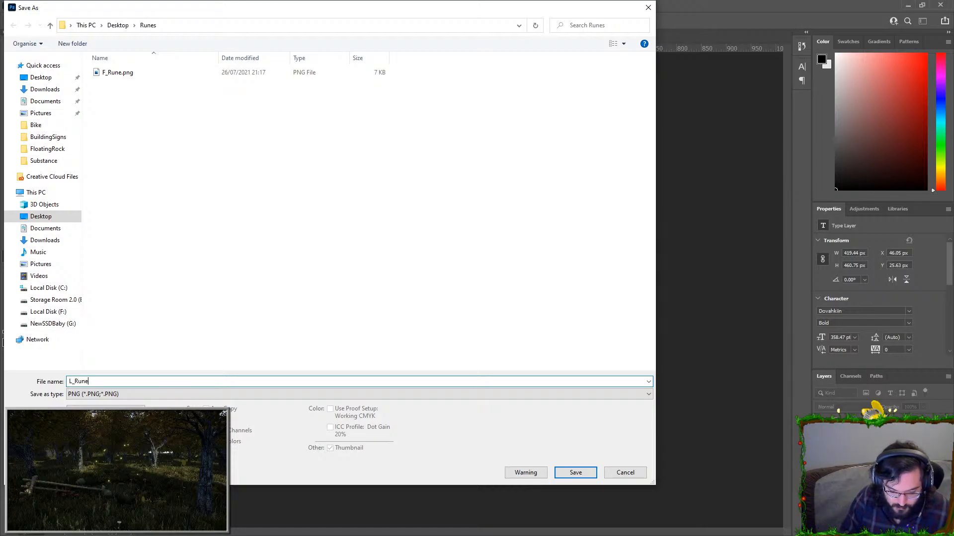
key("Return")
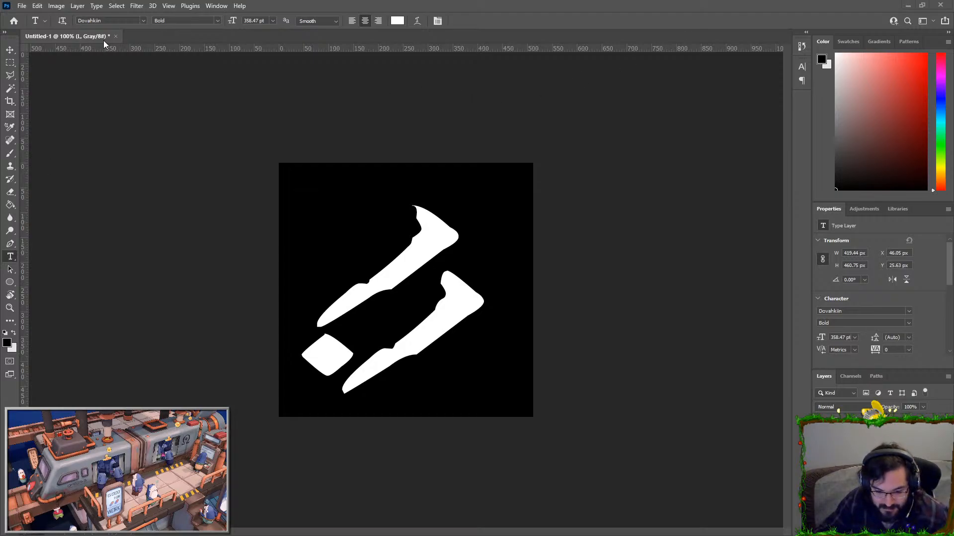
- Create a 1024 × 1024 px grayscale document and place the Magic-Circle-Blank-01 image centered on its white canvas
left_click(21, 6)
left_click(34, 16)
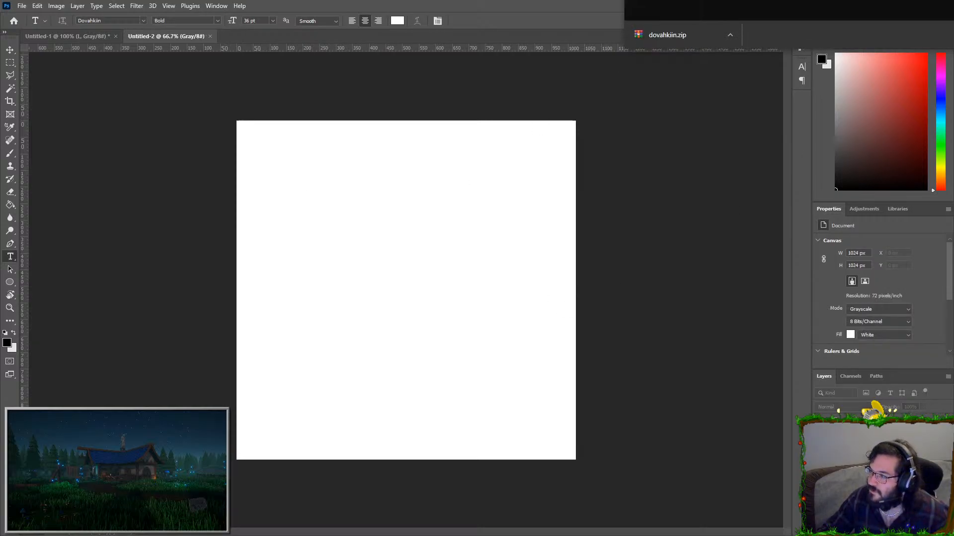
left_click_drag(354, 338, 353, 338)
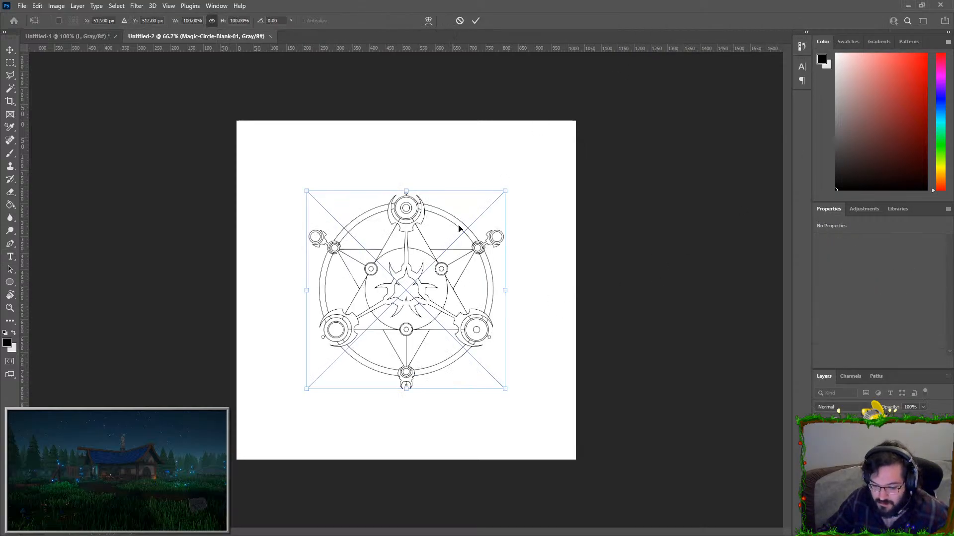
mouse_move(507, 189)
left_mouse_down()
mouse_move(585, 121)
mouse_move(511, 190)
left_mouse_up()
key("Return")
key("t")
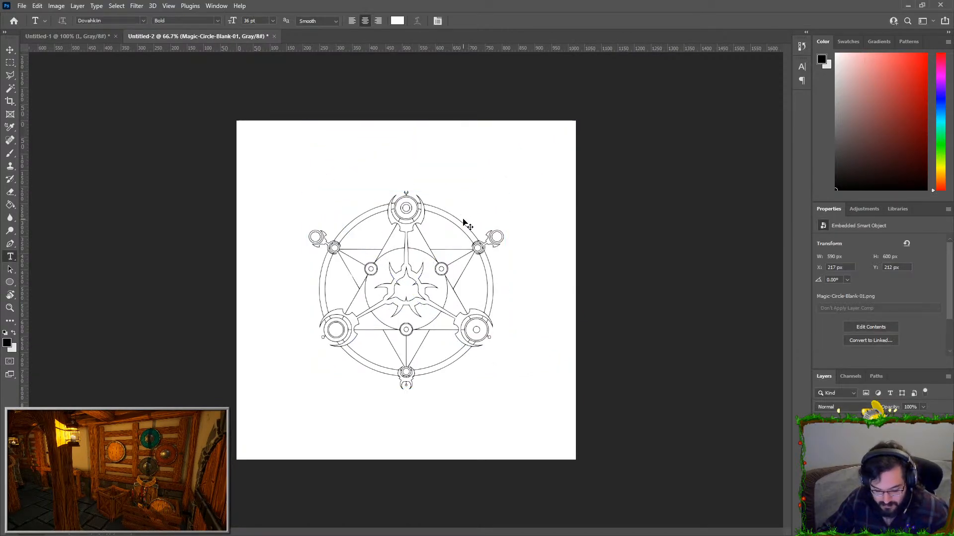
- Scale the placed magic circle image proportionally to about 171% so it fills the square canvas
key("ctrl+z")
left_click_drag(435, 332, 436, 331)
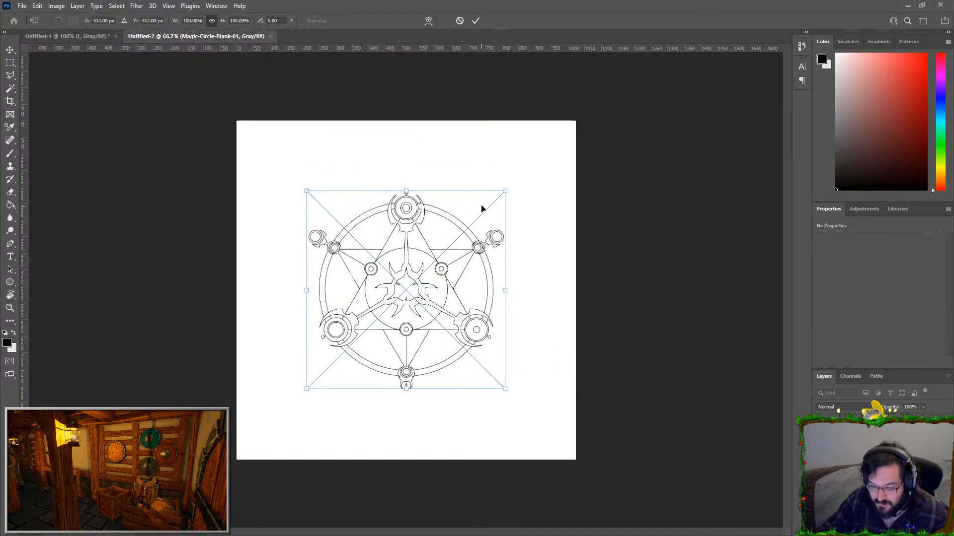
left_click_drag(501, 198, 549, 145)
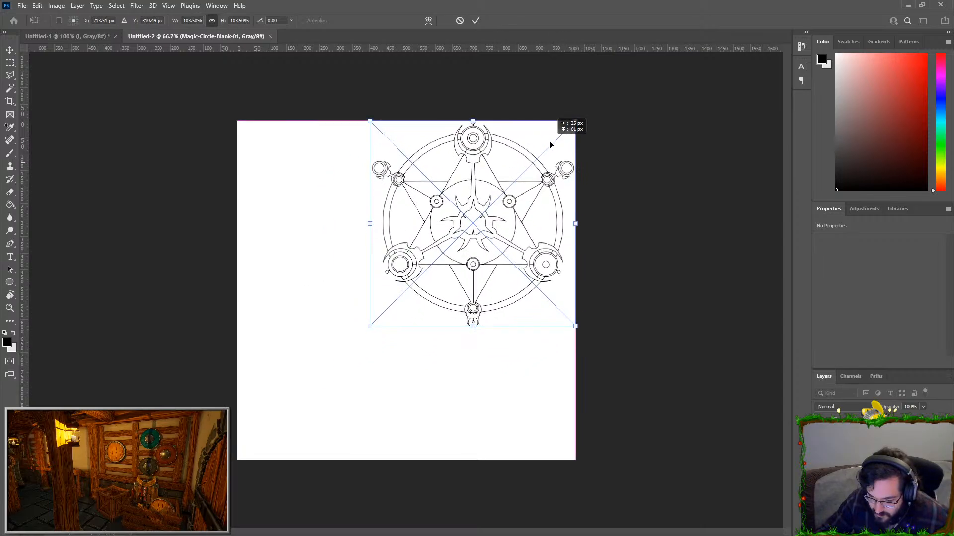
left_click_drag(369, 326, 236, 459)
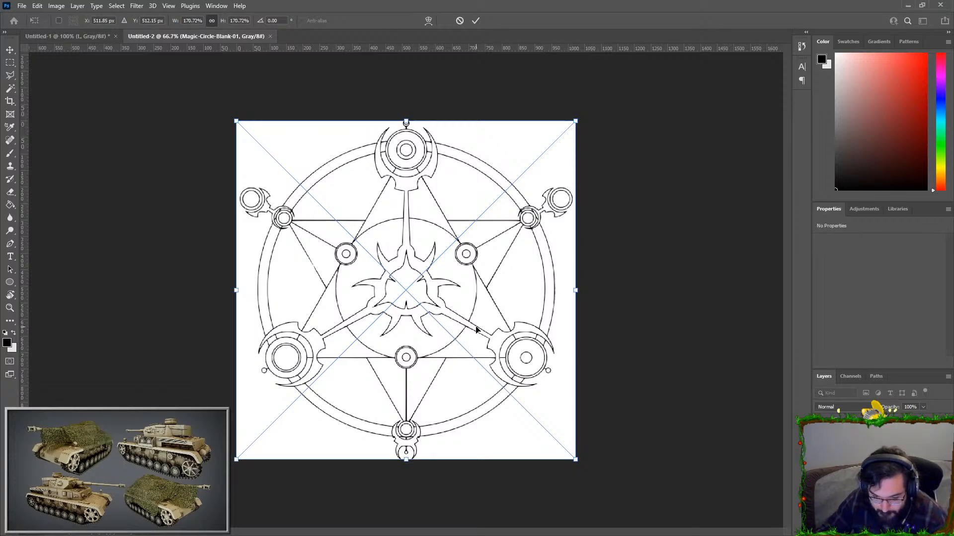
key("Return")
- Thicken the magic circle's line art with a black stroke layer style and inspect the line edges
key("t")
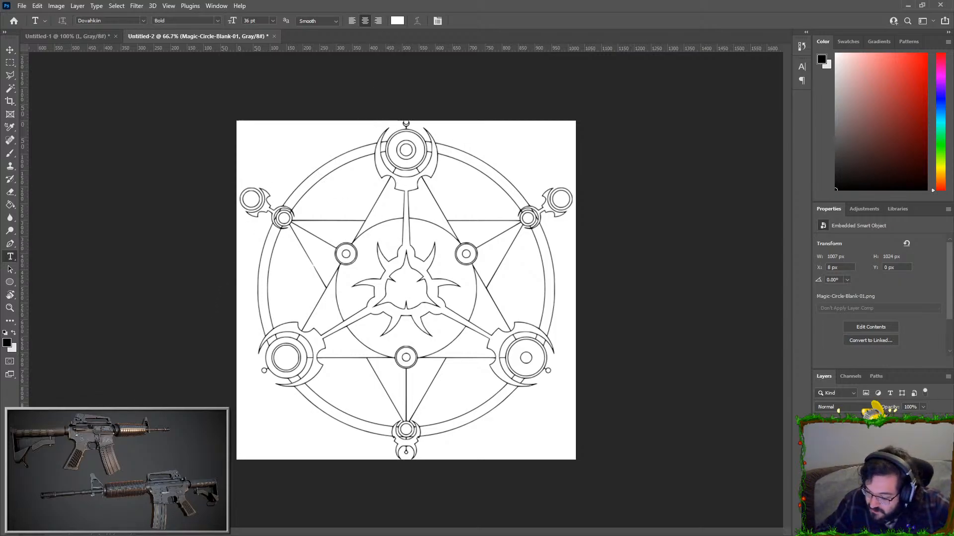
key("h")
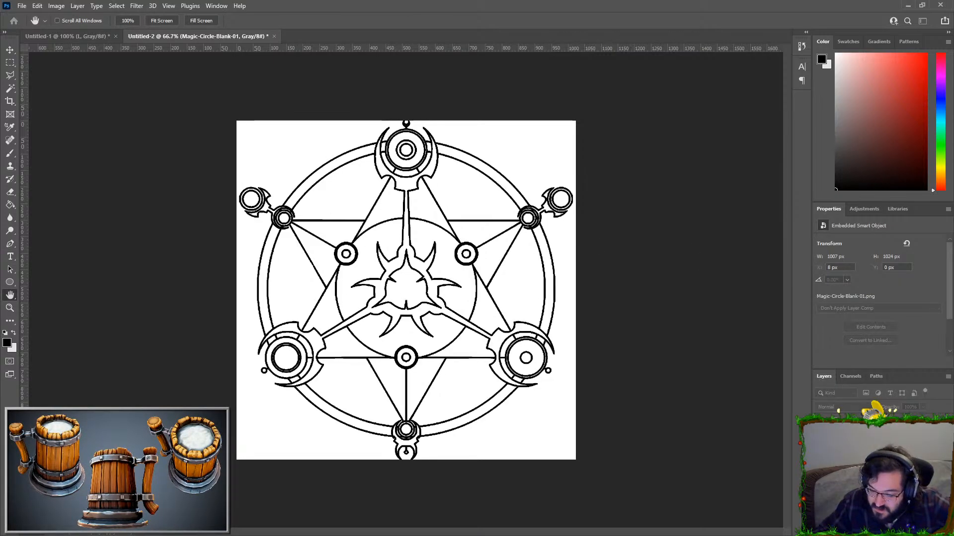
key("t")
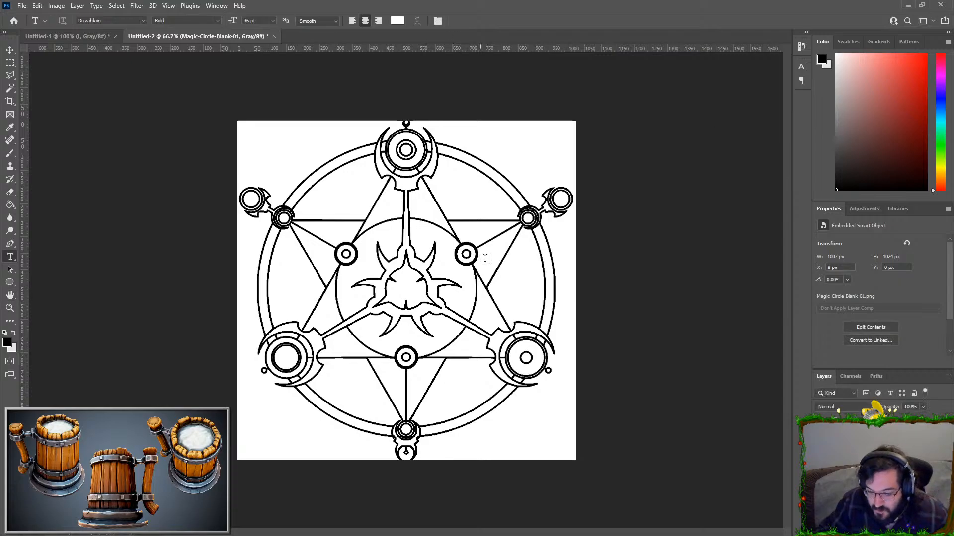
scroll(464, 264, "up", 6, "alt")
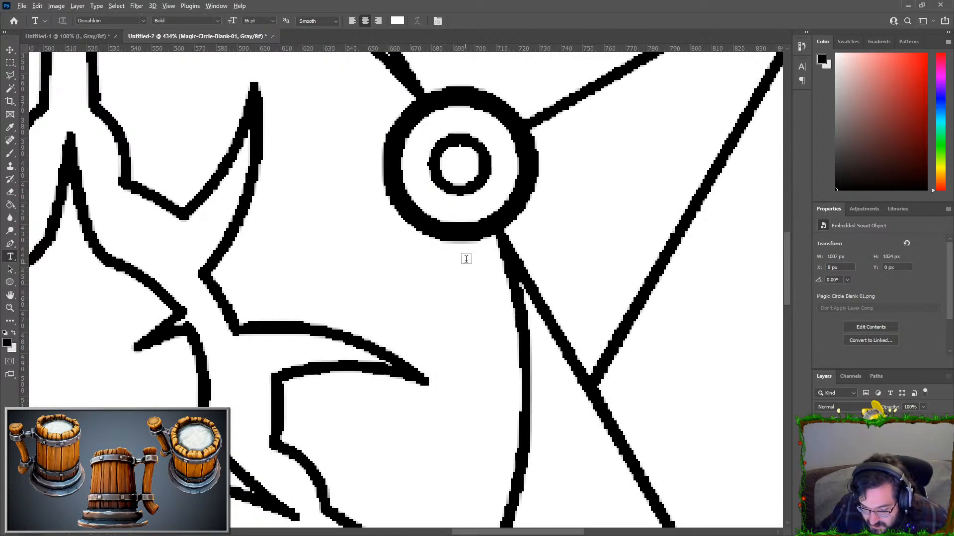
scroll(464, 264, "down", 8, "alt")
scroll(465, 264, "up", 1, "alt")
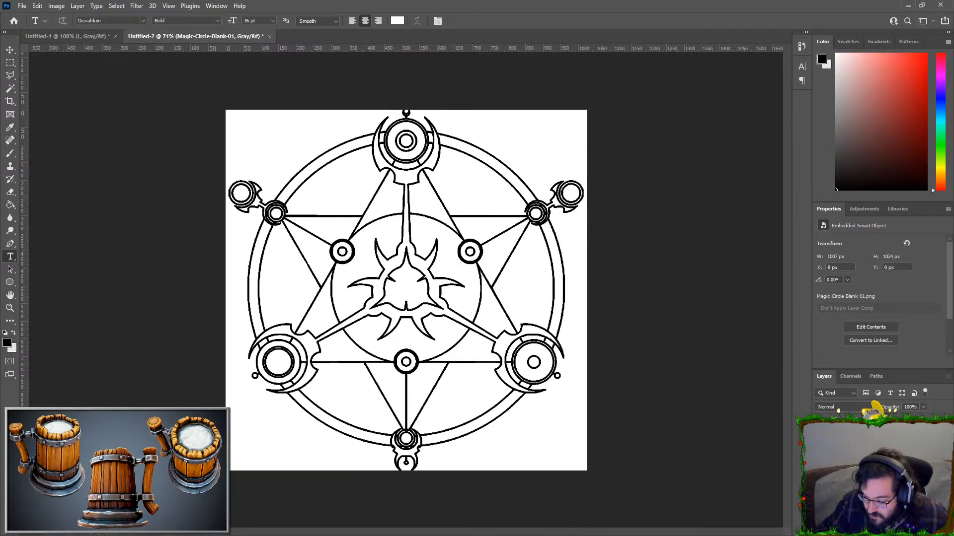
- Merge the stroked magic circle layer with the other selected layer
left_click(855, 457)
left_click(854, 439, "shift")
right_click(855, 440)
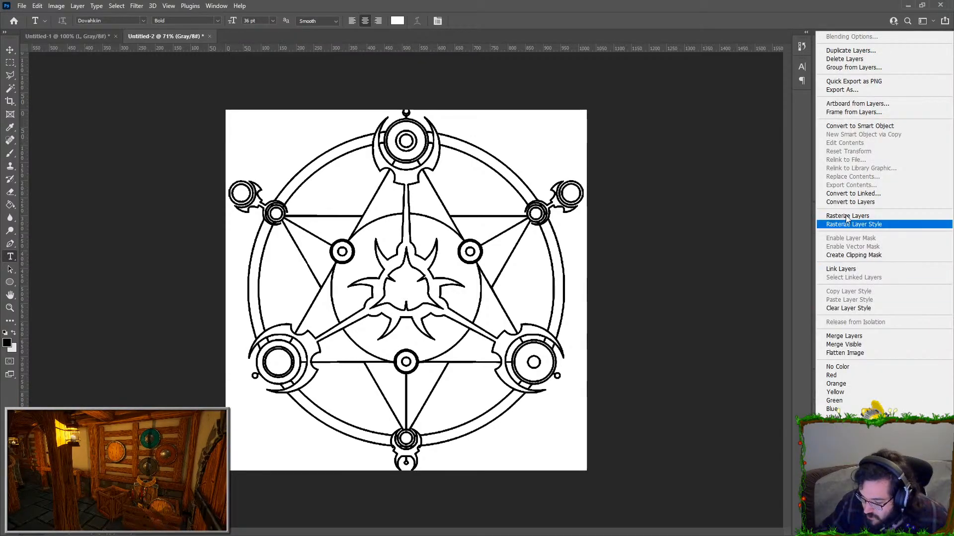
left_click(845, 335)
- Try a Gaussian Blur on the merged magic circle layer
left_click(137, 5)
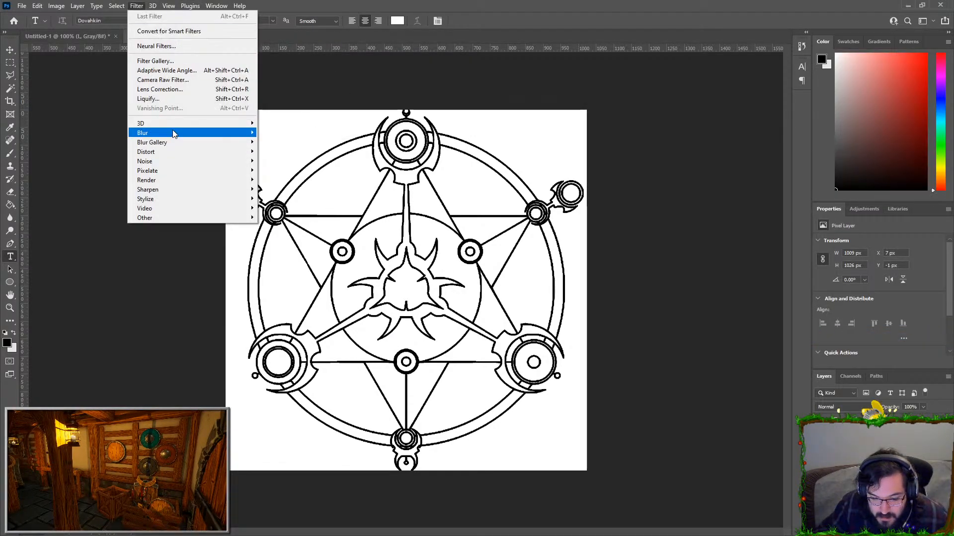
mouse_move(174, 133)
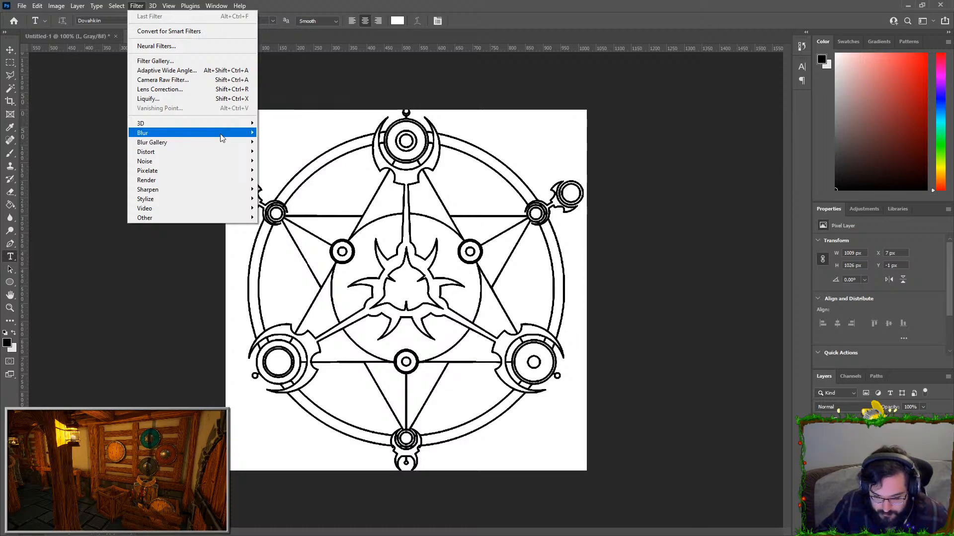
left_click(283, 170)
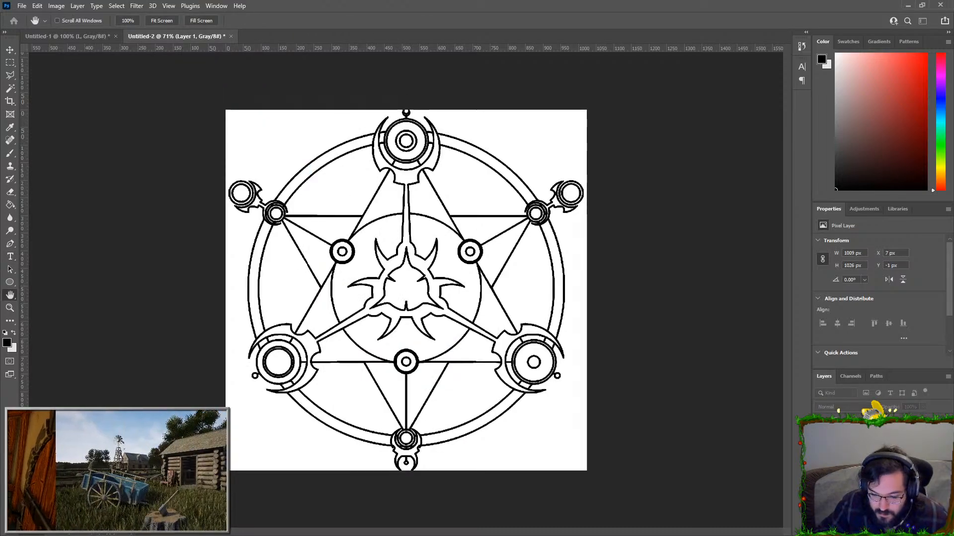
key("t")
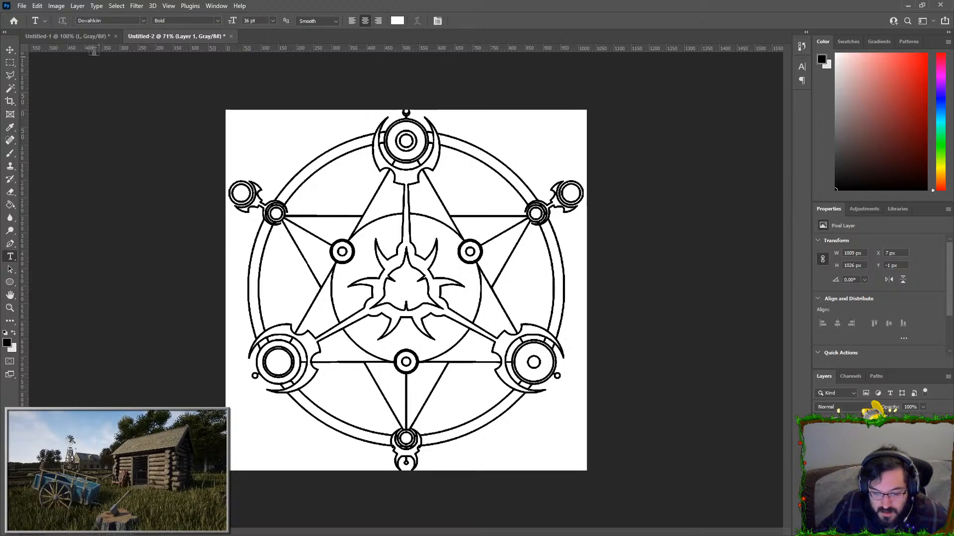
- Undo the layer merge and the stroke on the magic circle
key("w")
key("ctrl+z")
key("ctrl+z")
key("ctrl+z")
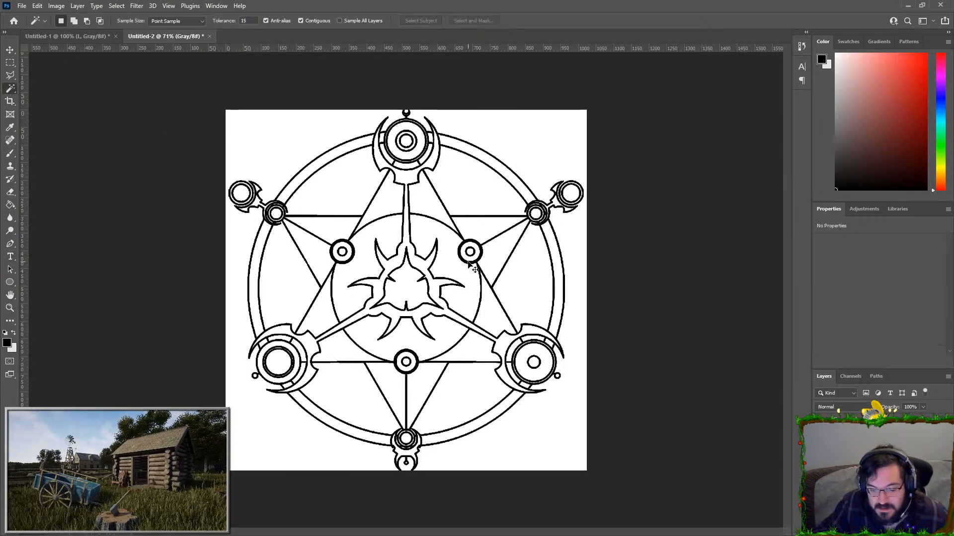
key("ctrl+y")
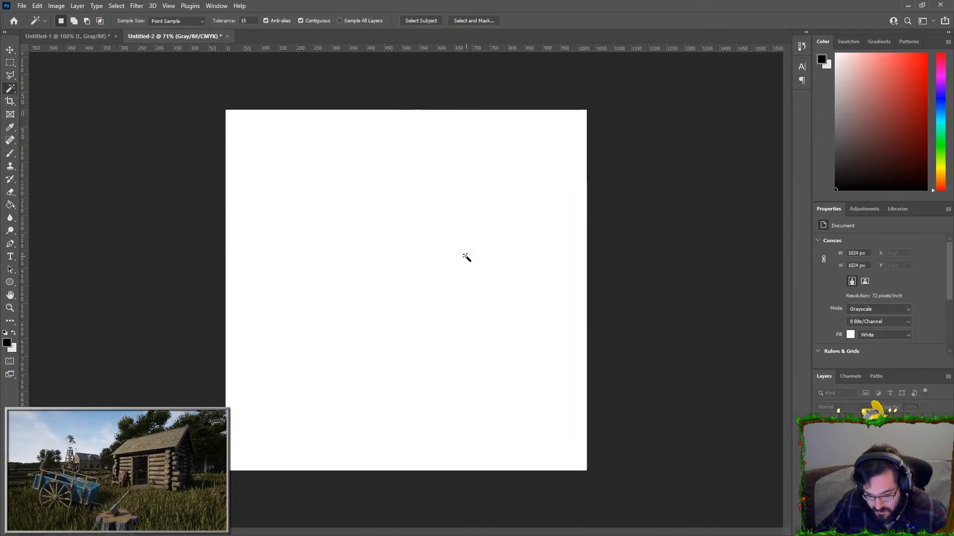
key("ctrl+y")
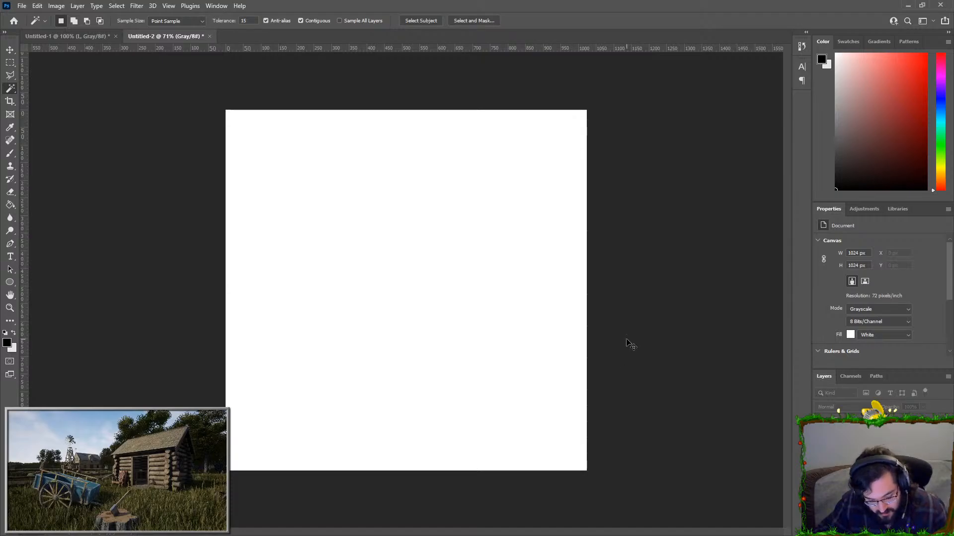
key("ctrl+shift+z")
key("ctrl+d")
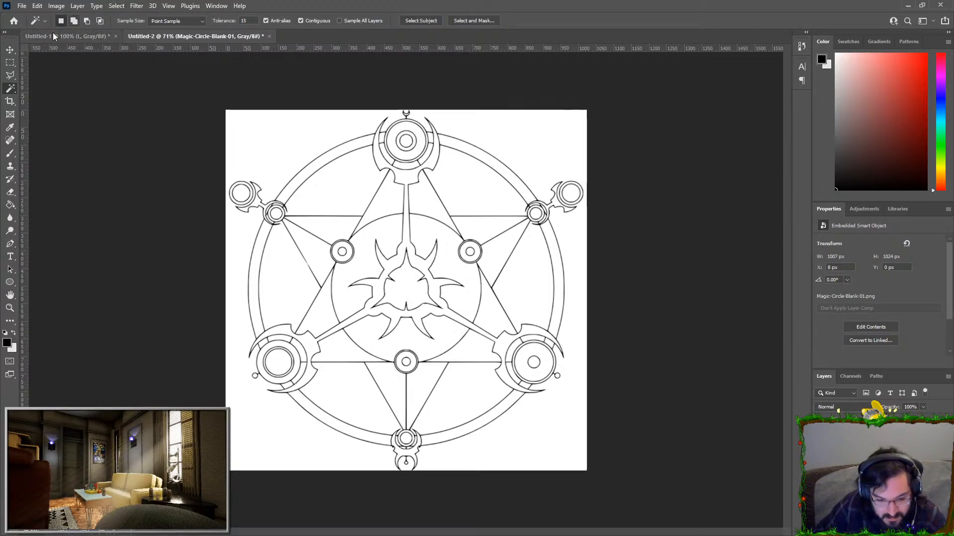
left_click(41, 21)
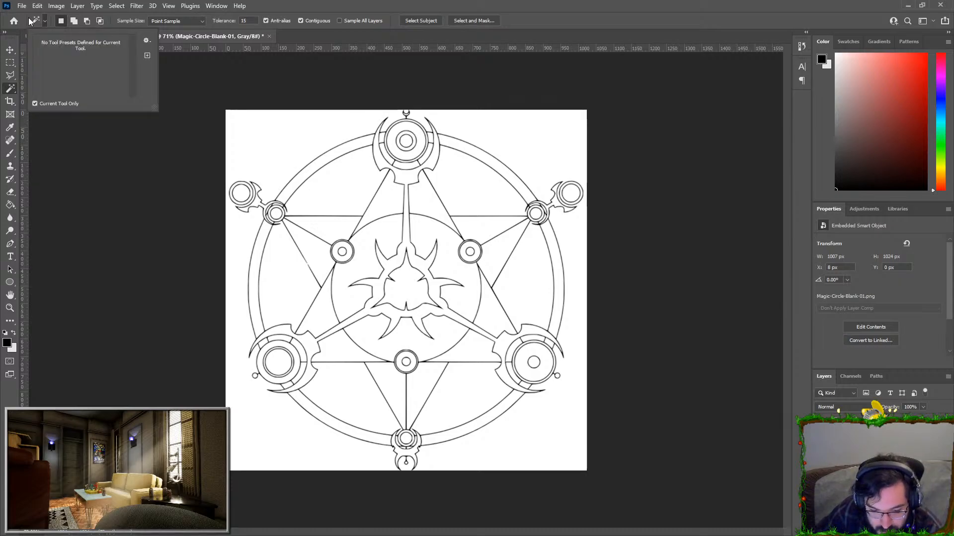
left_click(32, 21)
left_click(34, 21)
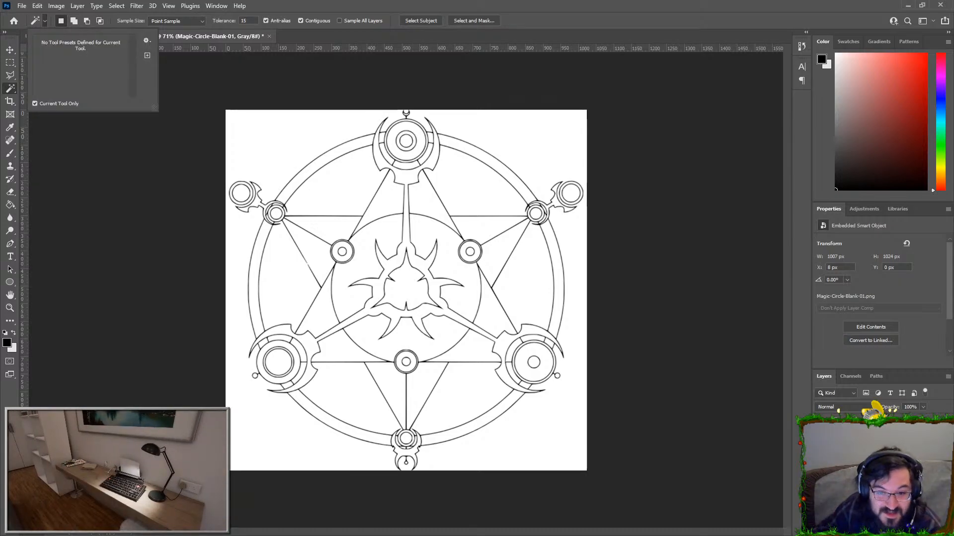
left_click(100, 276)
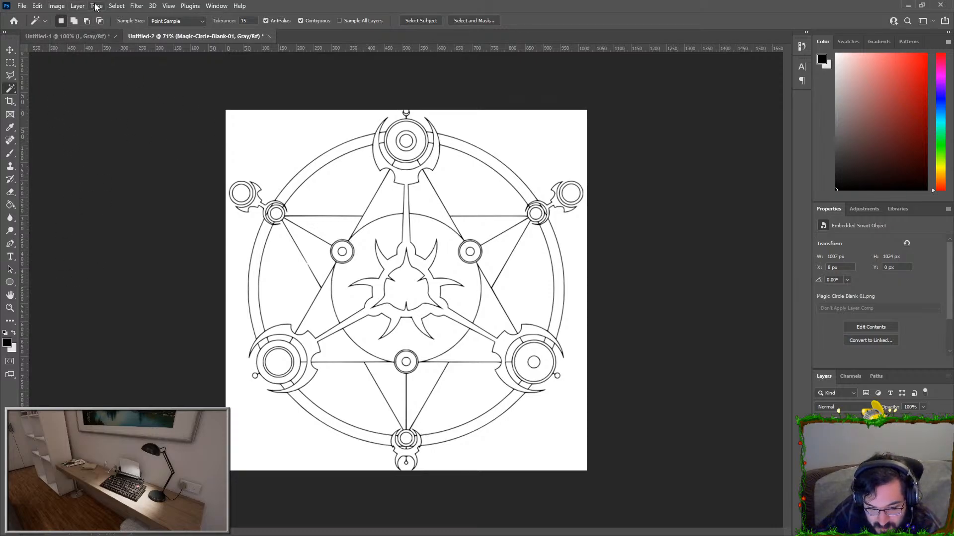
- Select the white areas around the magic circle's lines with Color Range and check the selection up close
left_click(116, 6)
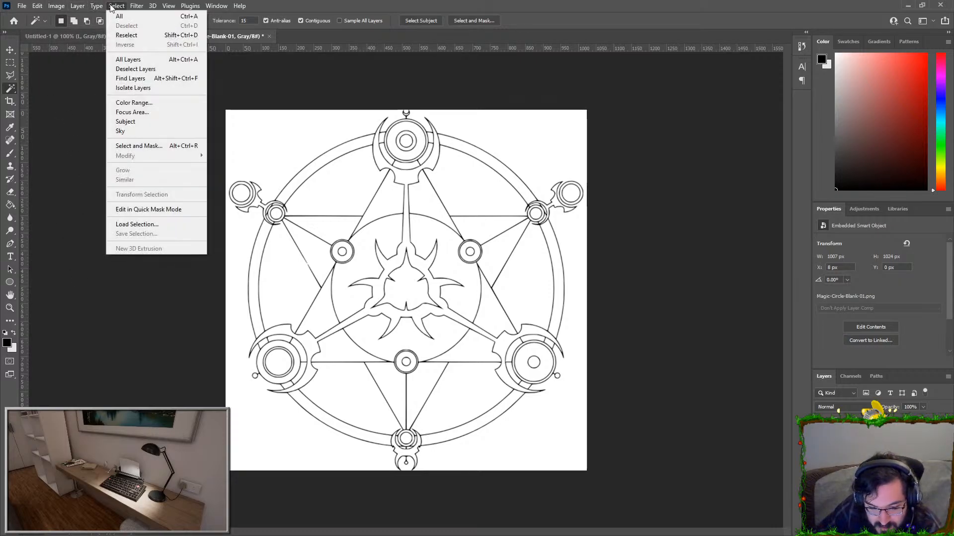
left_click(132, 102)
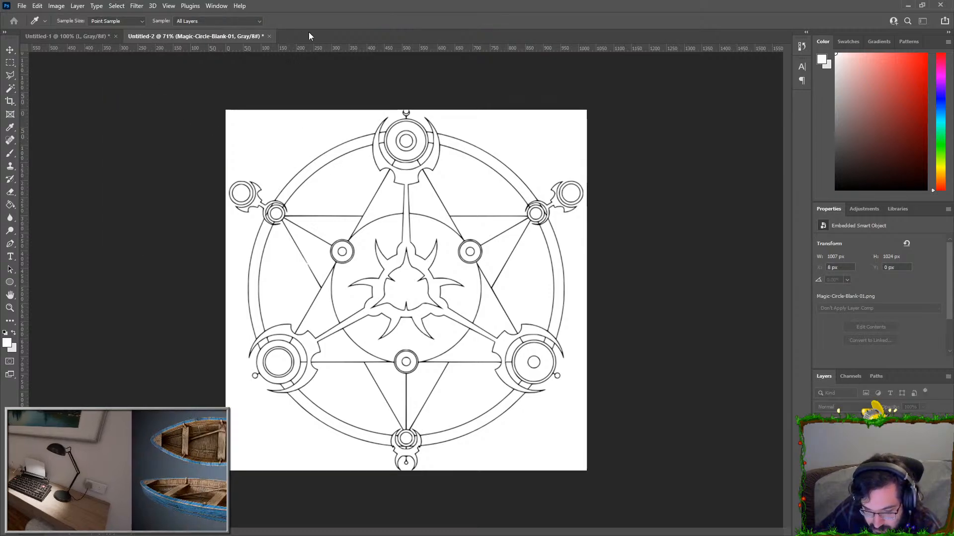
key("Return")
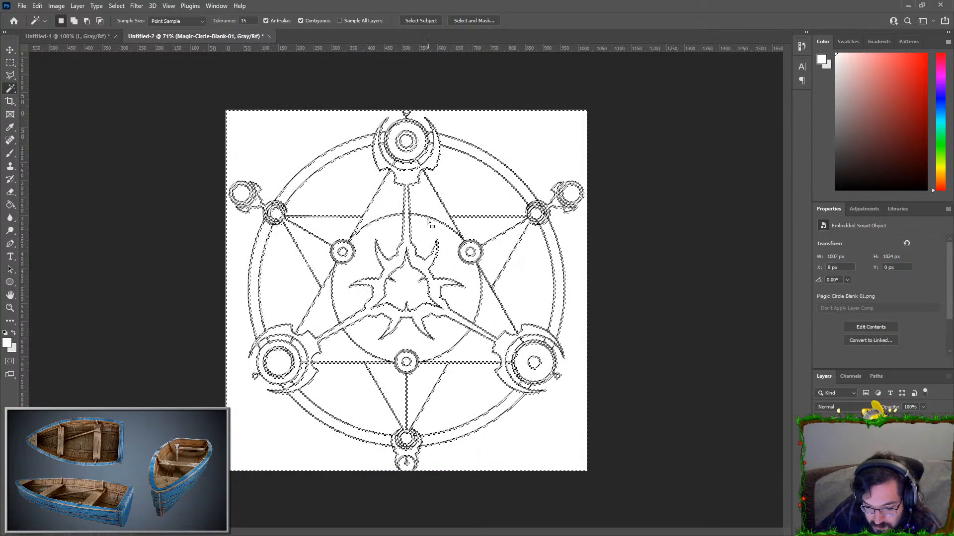
scroll(277, 183, "up", 10, "alt")
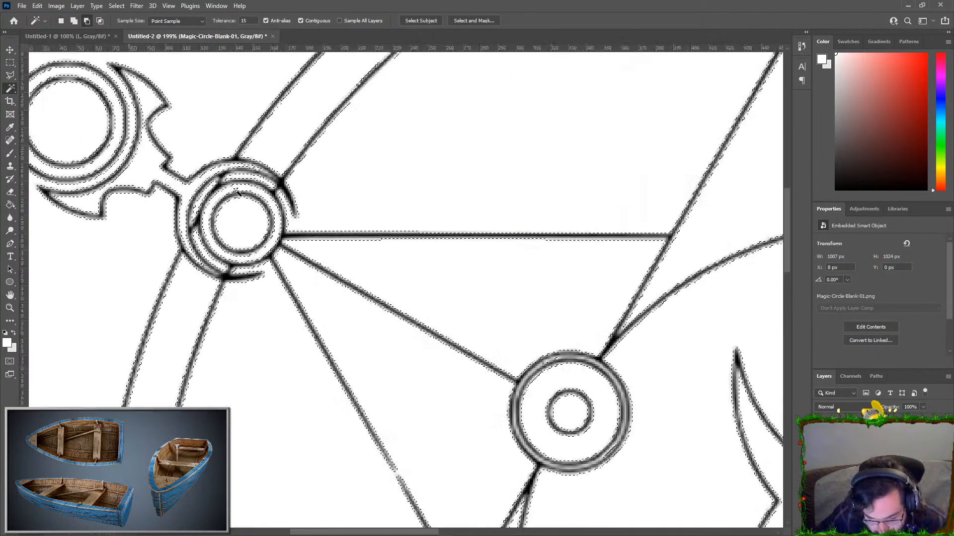
scroll(237, 192, "down", 10, "alt")
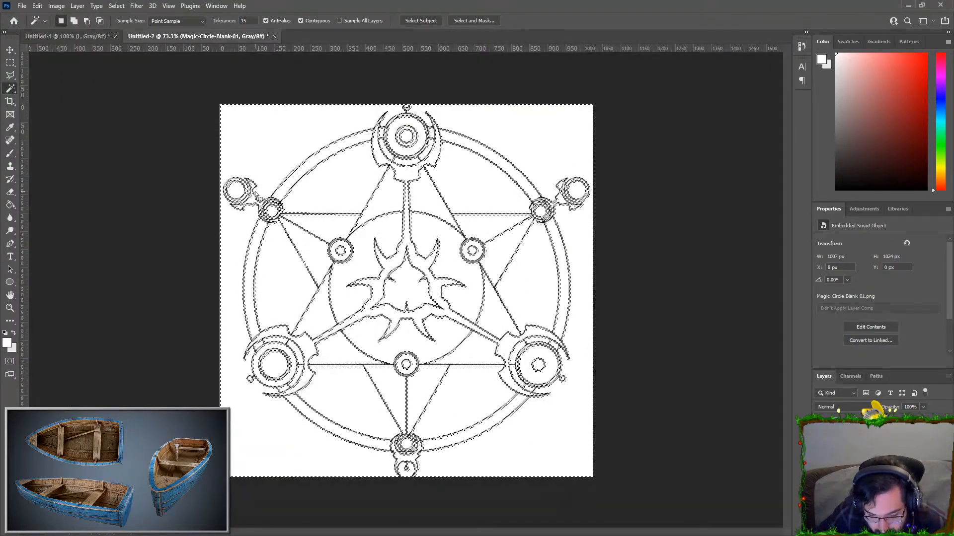
- Expand the selection of the white areas and inspect its edges along the lines
left_click(116, 5)
mouse_move(129, 155)
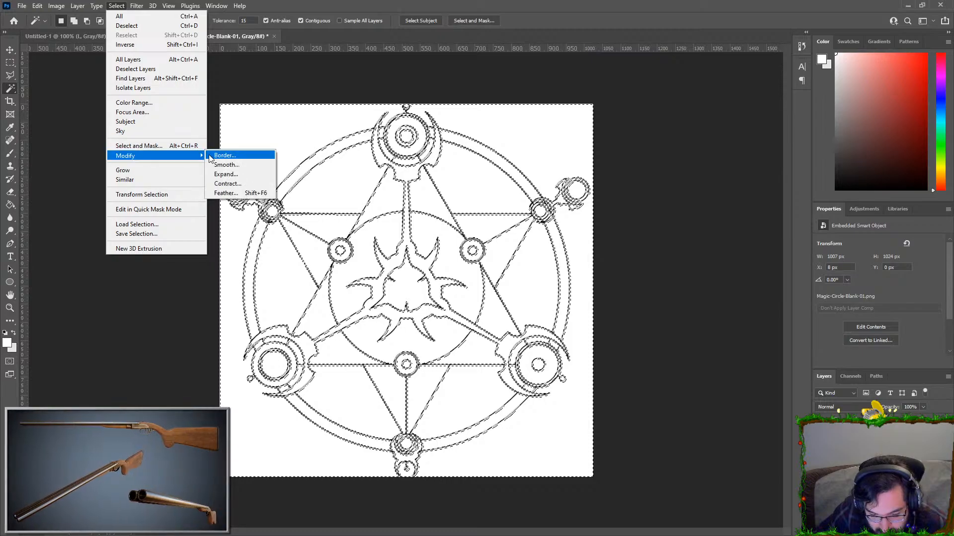
left_click(228, 174)
key("Return")
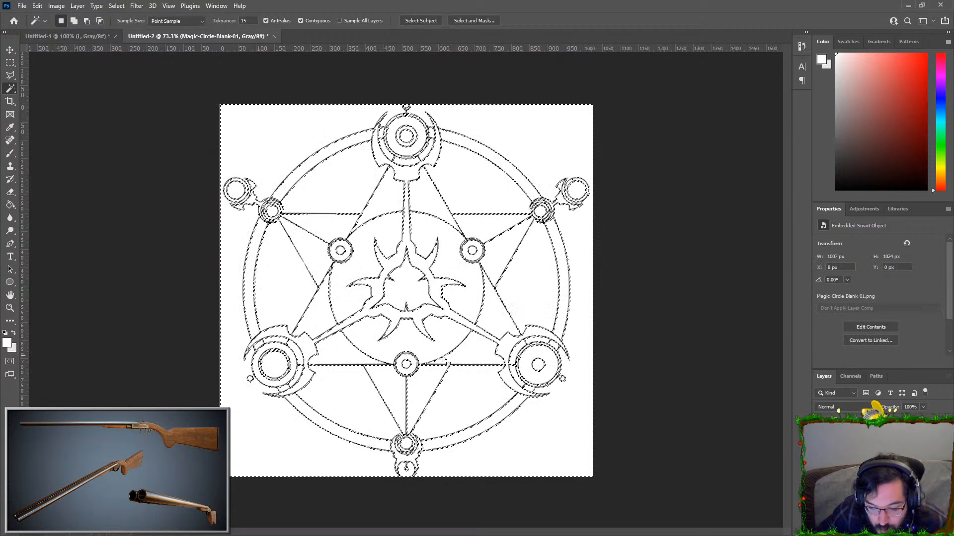
scroll(318, 239, "up", 8, "alt")
scroll(248, 180, "up", 3, "alt")
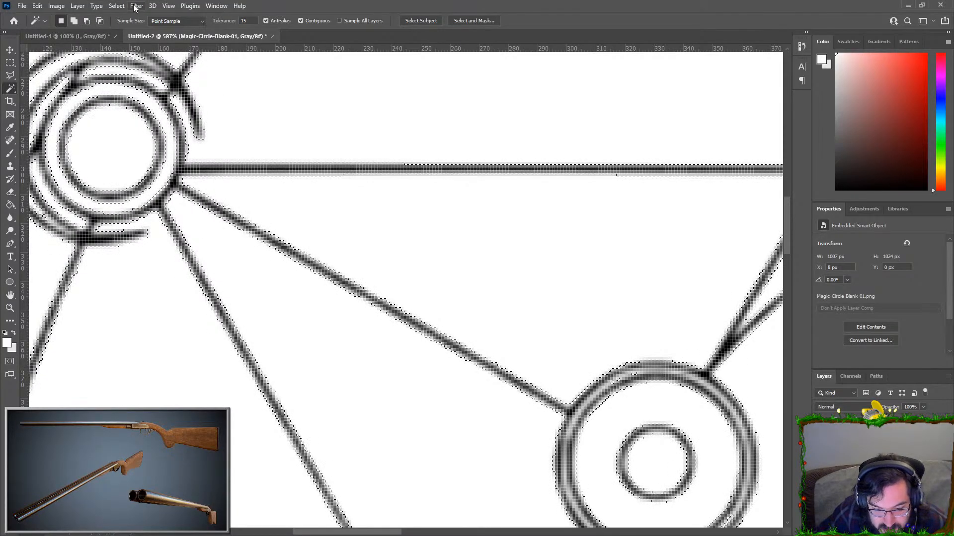
- Contract the selection of the white areas around the magic circle's lines
left_click(119, 7)
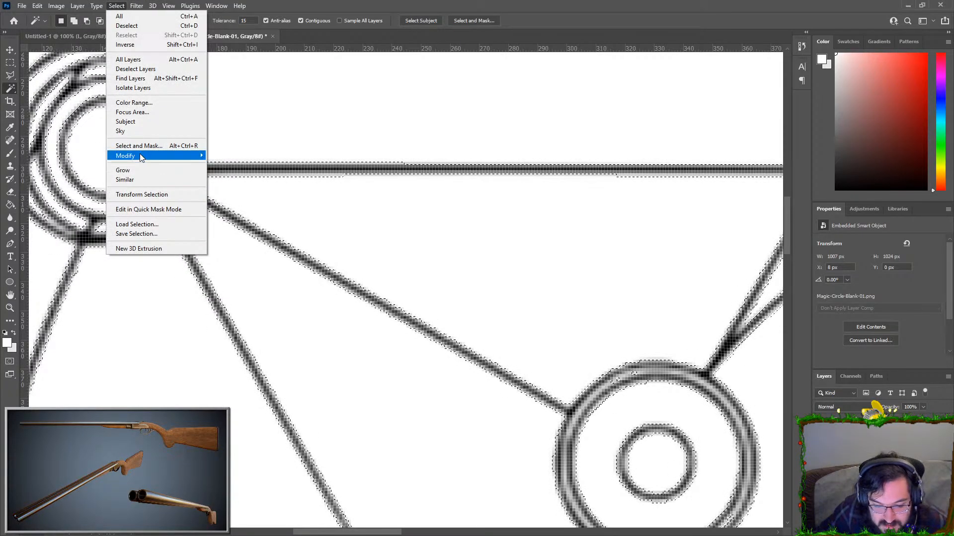
mouse_move(198, 155)
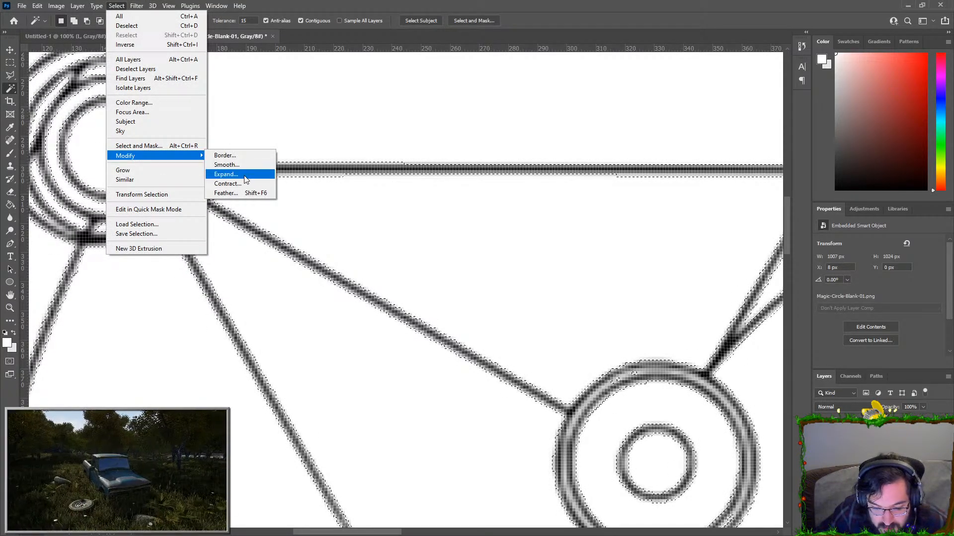
left_click(242, 183)
key("Return")
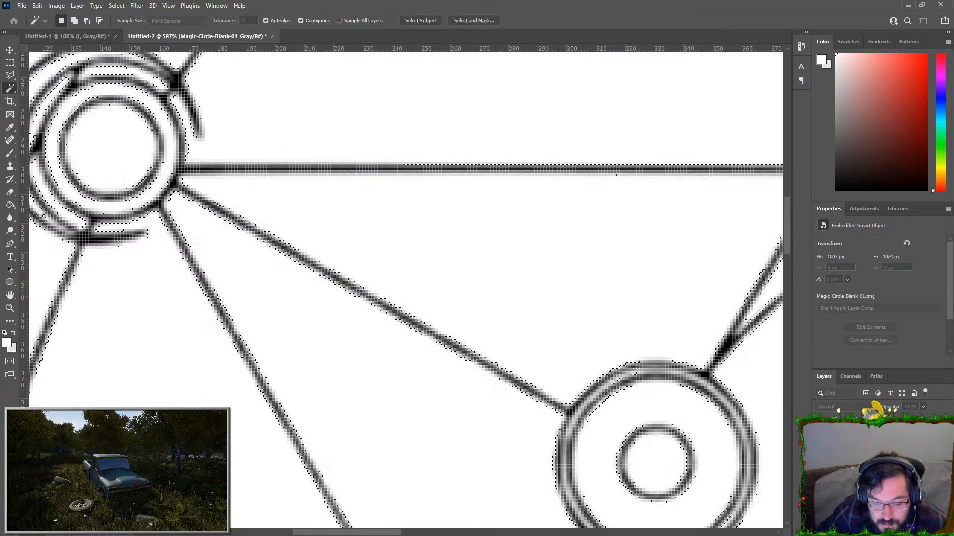
scroll(293, 228, "down", 3, "alt")
scroll(305, 232, "down", 4, "alt")
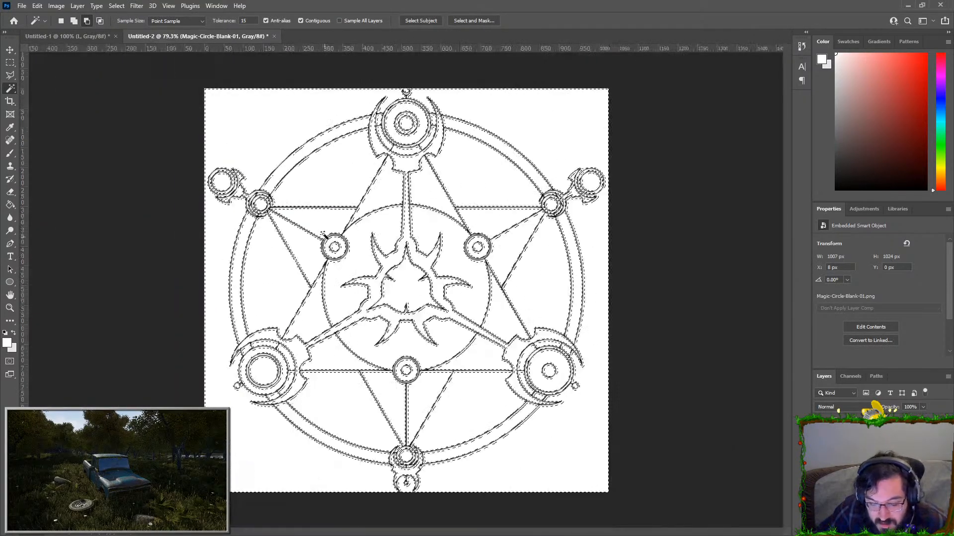
- Try a Gaussian Blur on the selected areas of the magic circle layer
left_click(137, 6)
mouse_move(149, 132)
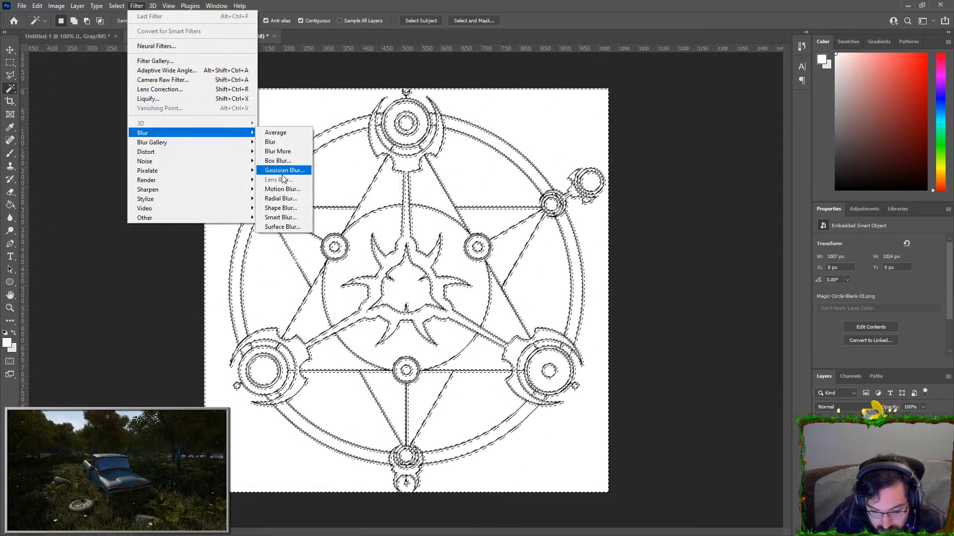
left_click(283, 170)
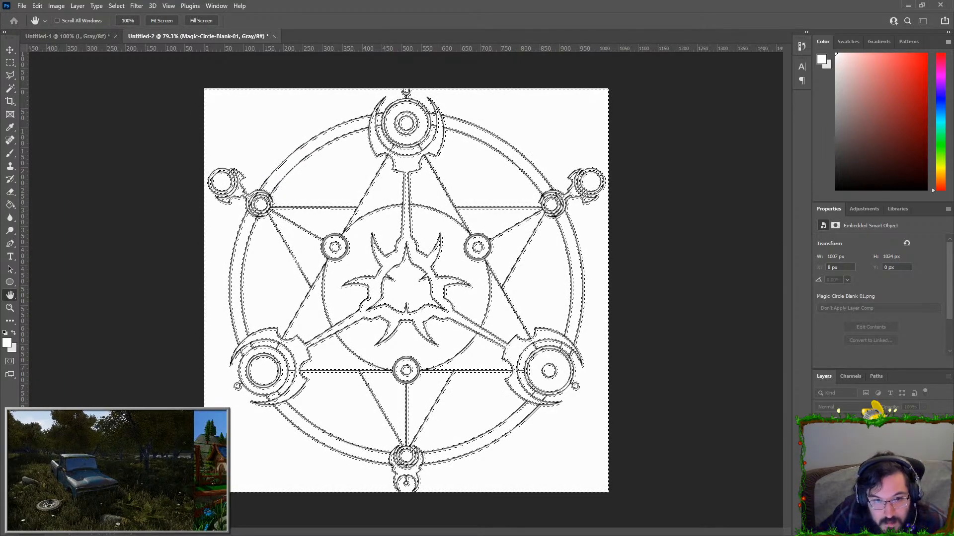
key("Return")
scroll(422, 222, "up", 3, "alt")
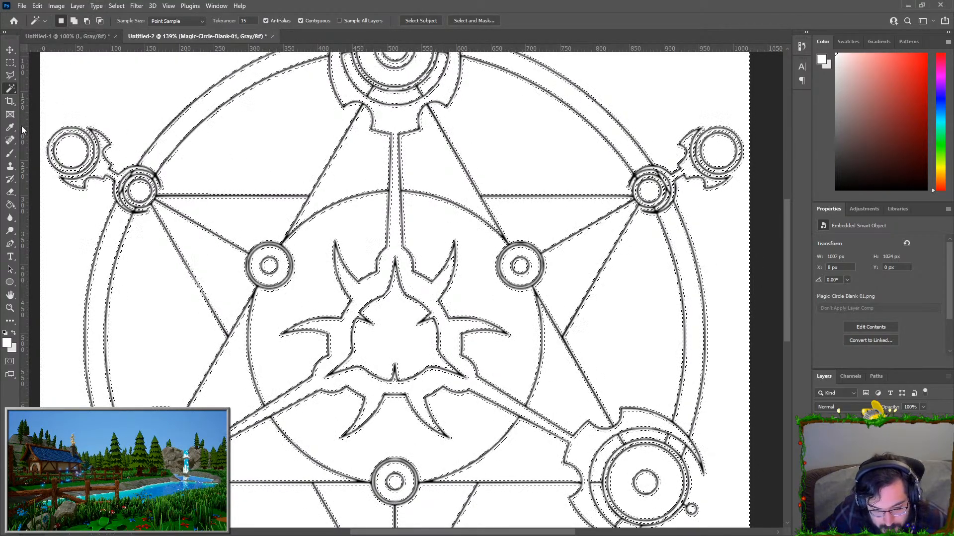
- Set up the Brush tool with a black foreground colour and a size of 1811 px
left_click(10, 153)
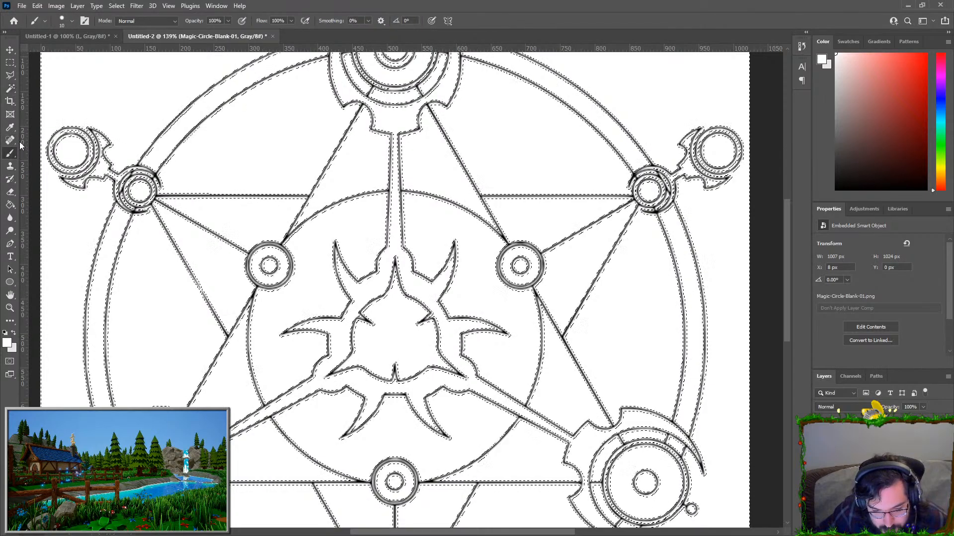
left_click(67, 20)
key("i")
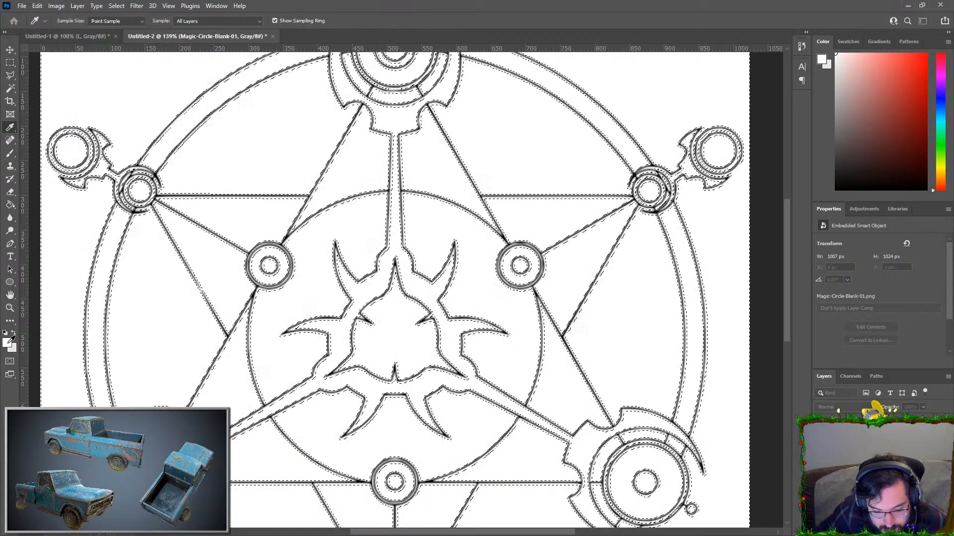
left_click(90, 316)
key("b")
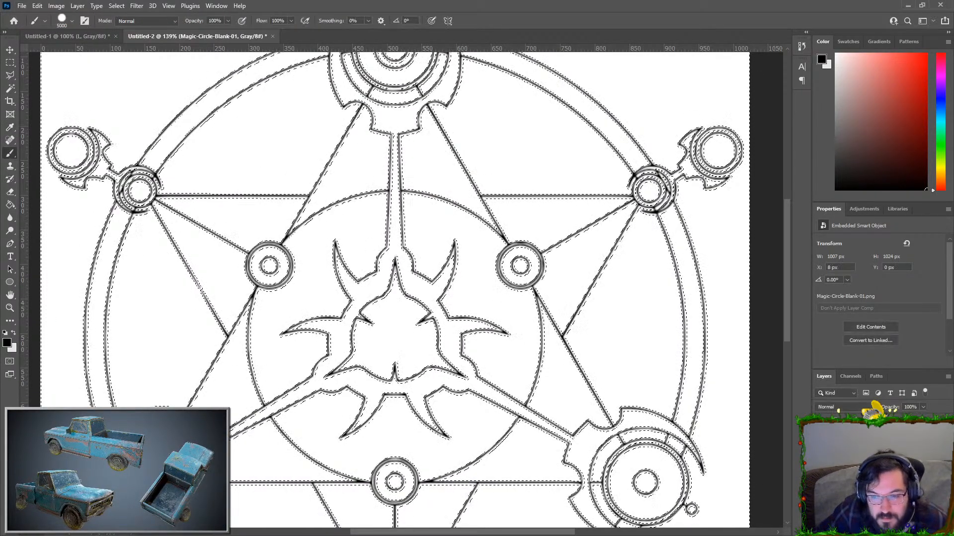
scroll(407, 343, "down", 3, "alt")
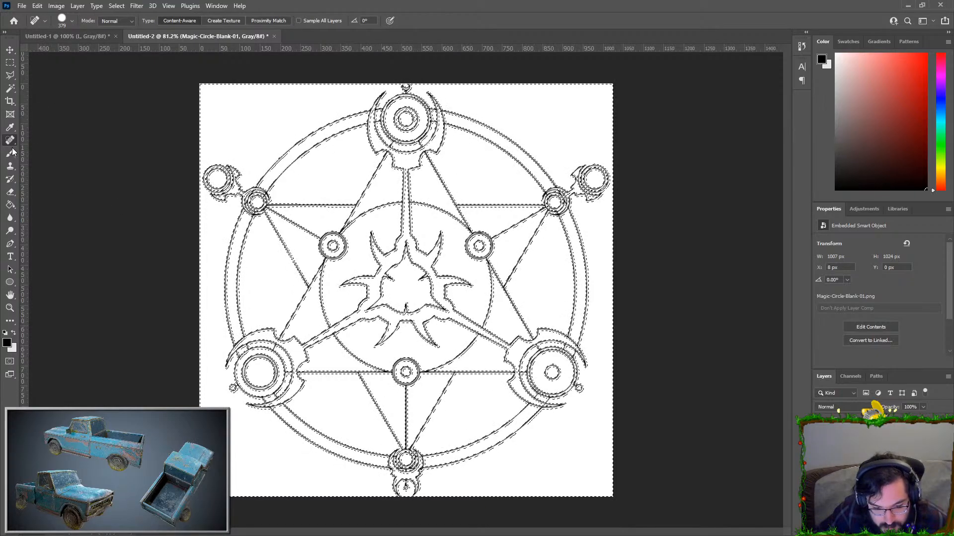
left_click(72, 21)
left_click_drag(118, 50, 118, 51)
left_click(352, 168)
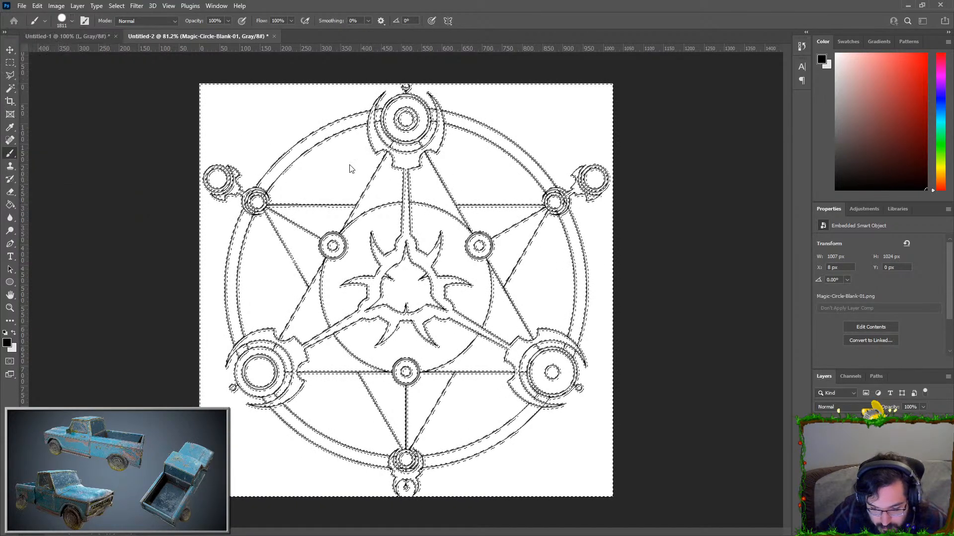
- Rasterize the magic circle smart object and try painting its selected white areas black
left_click(517, 227)
left_click(463, 209)
key("ctrl+i")
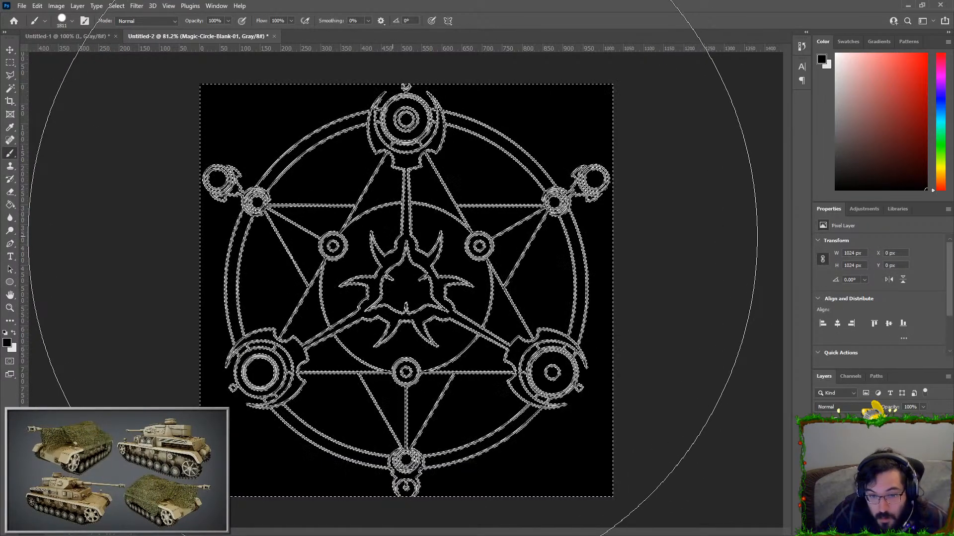
key("ctrl+i")
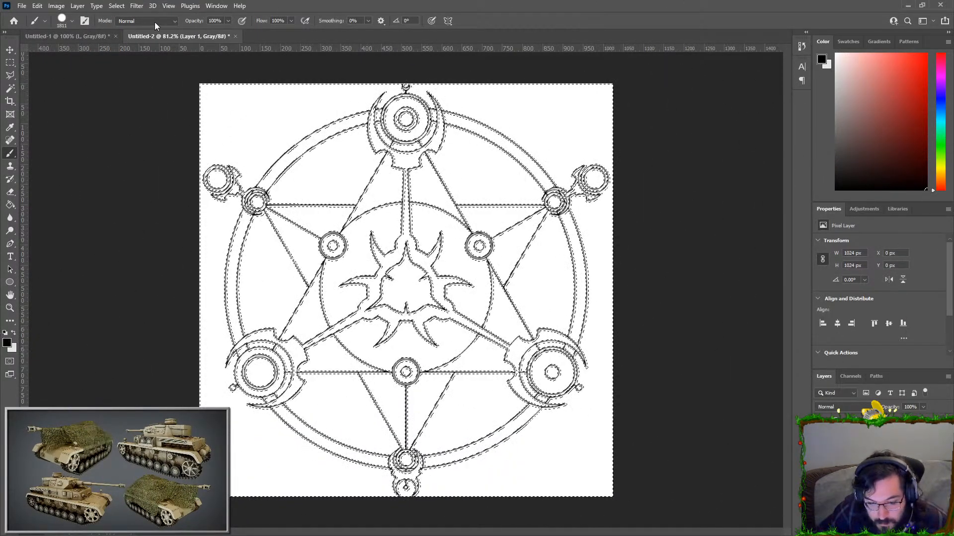
- Invert the selection, paint the magic circle's line areas solid black on Layer 1, and deselect
left_click(116, 5)
left_click(128, 45)
left_click(331, 252)
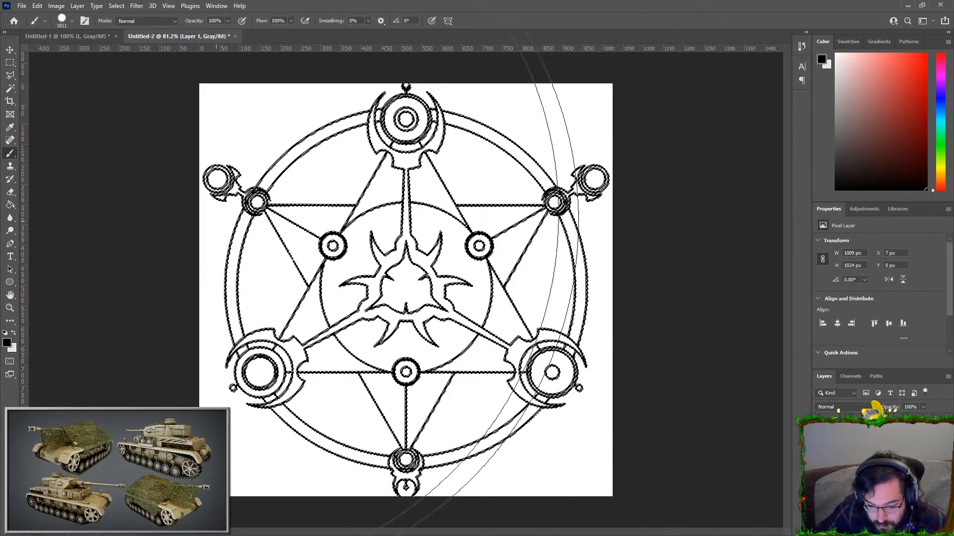
left_click(9, 50)
key("ctrl+d")
key("ctrl+e")
key("m")
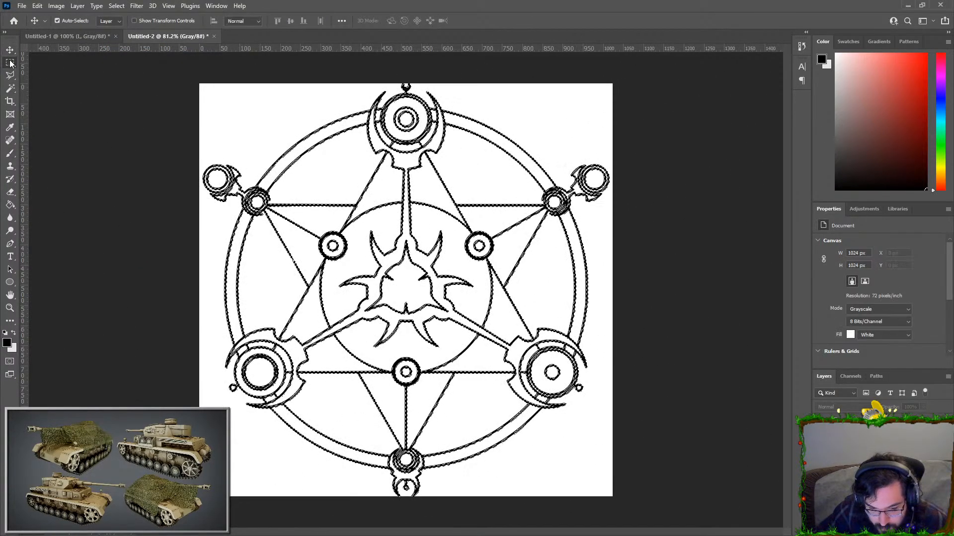
- Check the thickened lines up close and remove the white background behind the magic circle
scroll(497, 352, "up", 10, "alt")
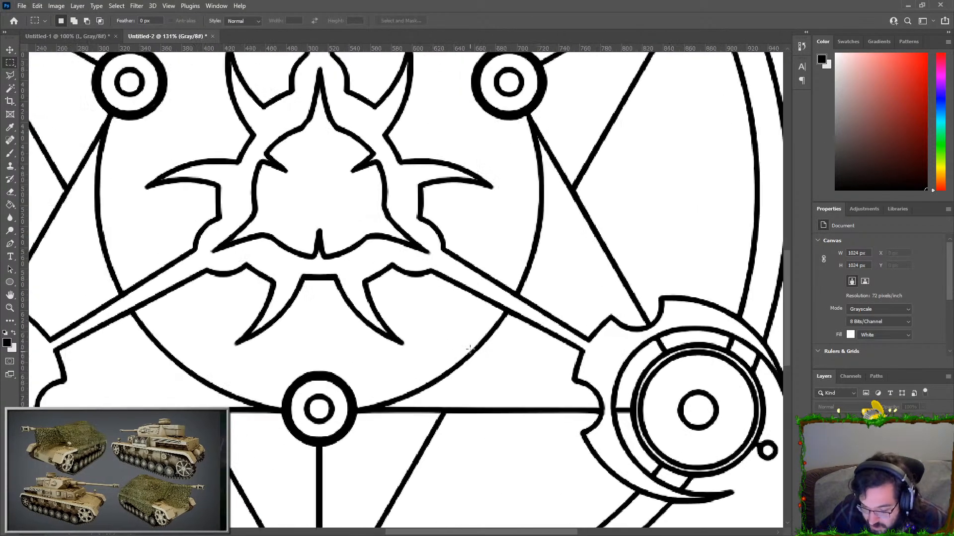
scroll(407, 242, "down", 10, "alt")
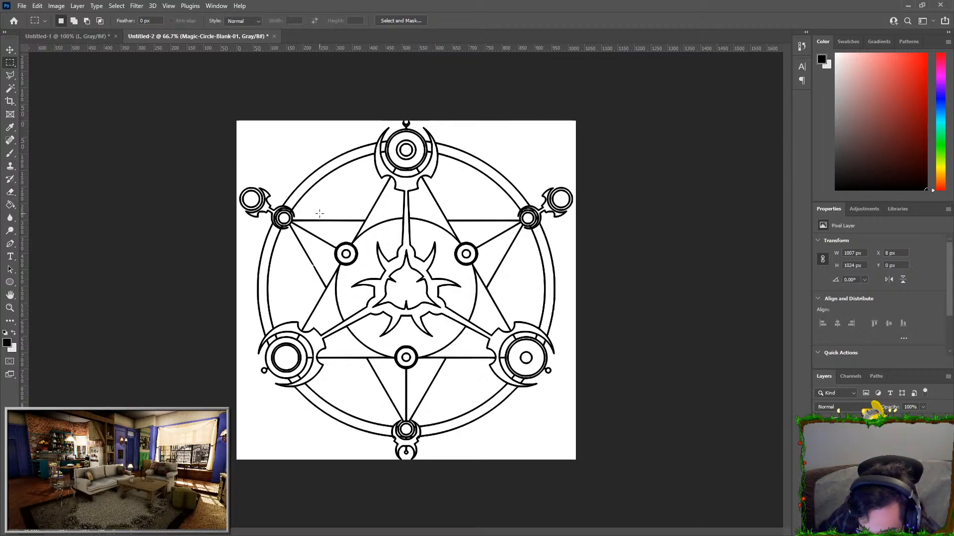
scroll(274, 191, "up", 5, "alt")
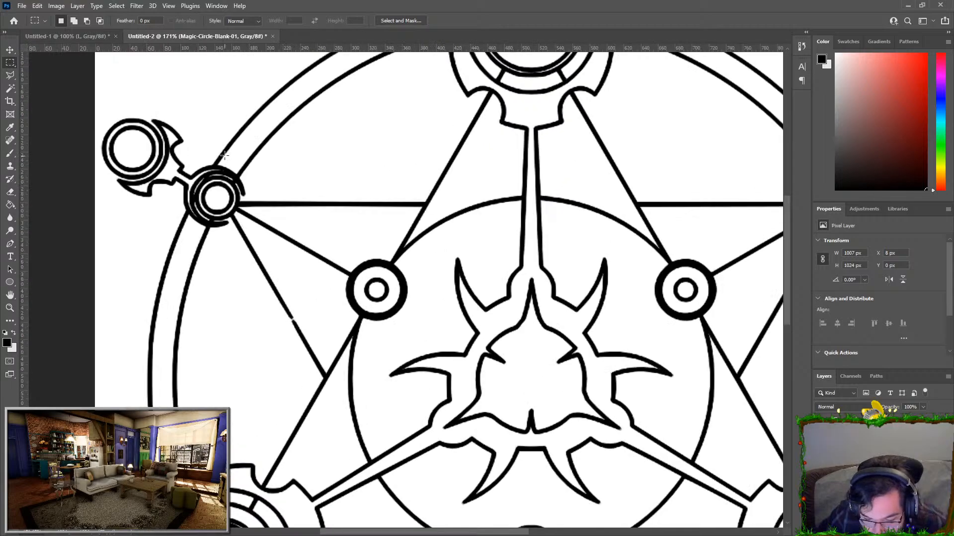
key("ctrl+0")
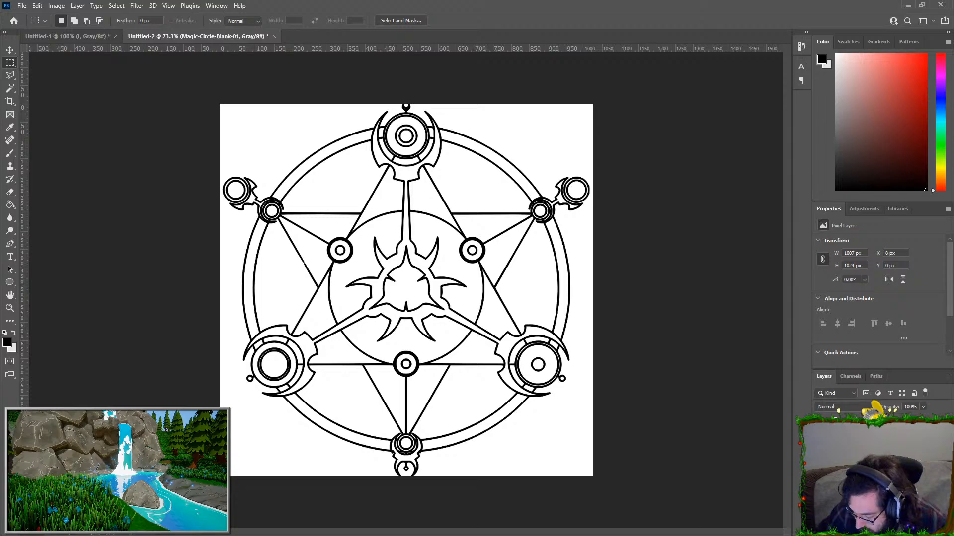
key("ctrl+e")
key("Delete")
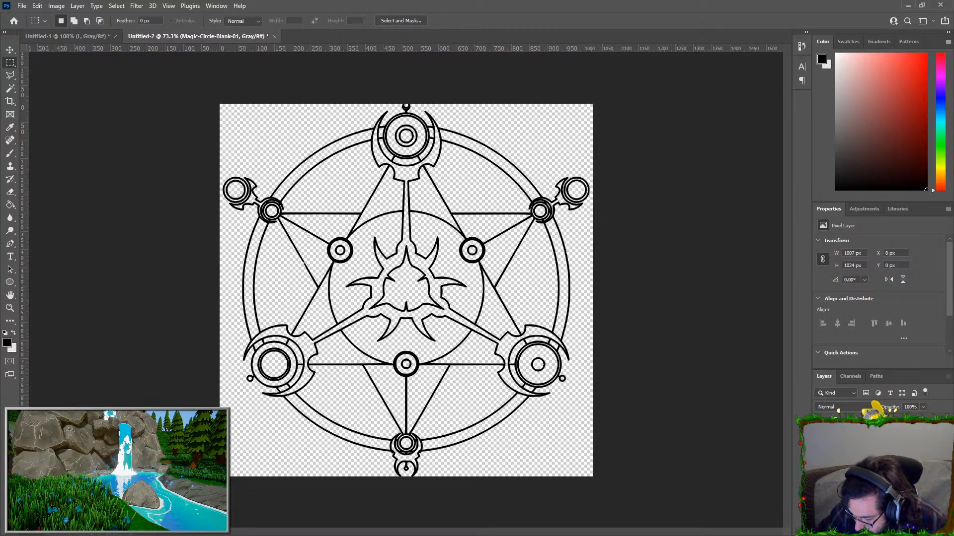
scroll(472, 399, "down", 3, "alt")
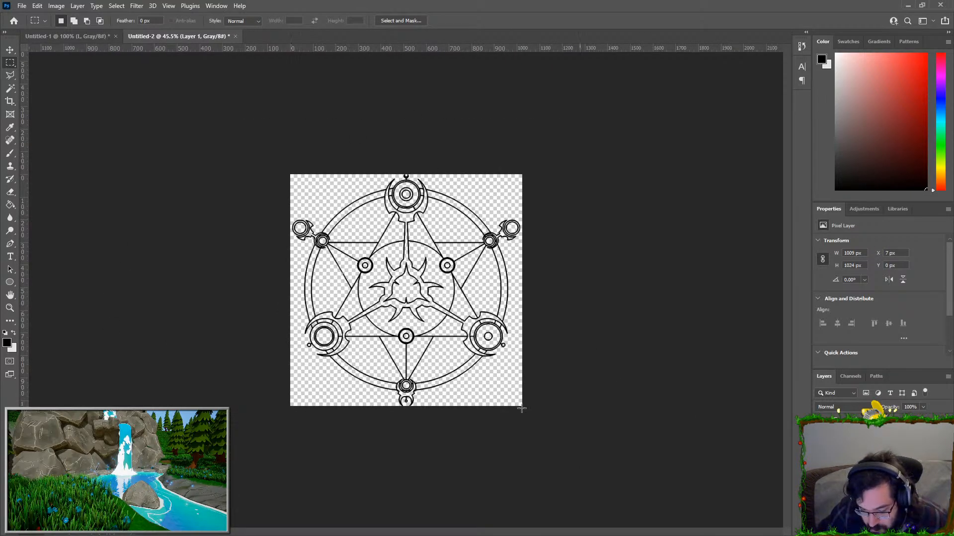
scroll(590, 335, "up", 3, "alt")
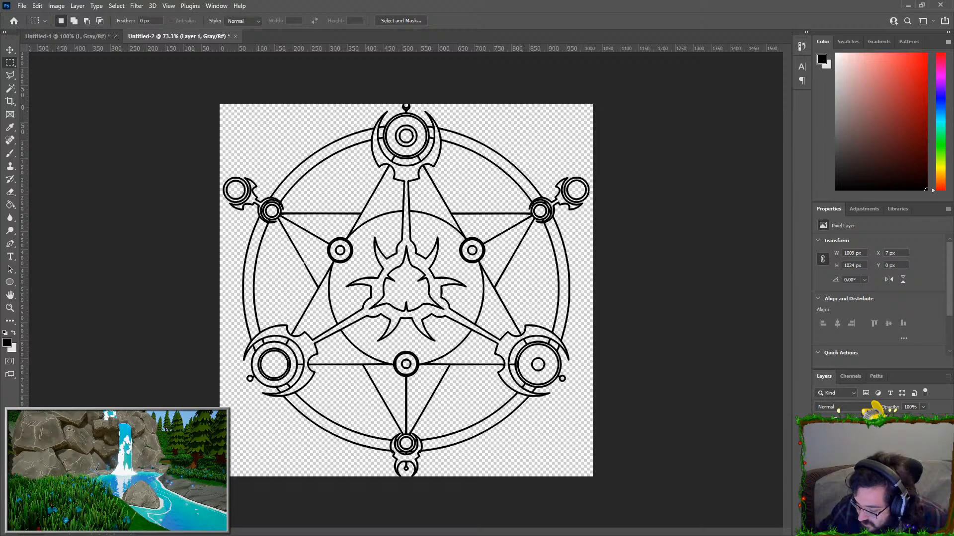
- Add a new layer and fill it with white using the Paint Bucket as the magic circle's background
key("ctrl+shift+alt+n")
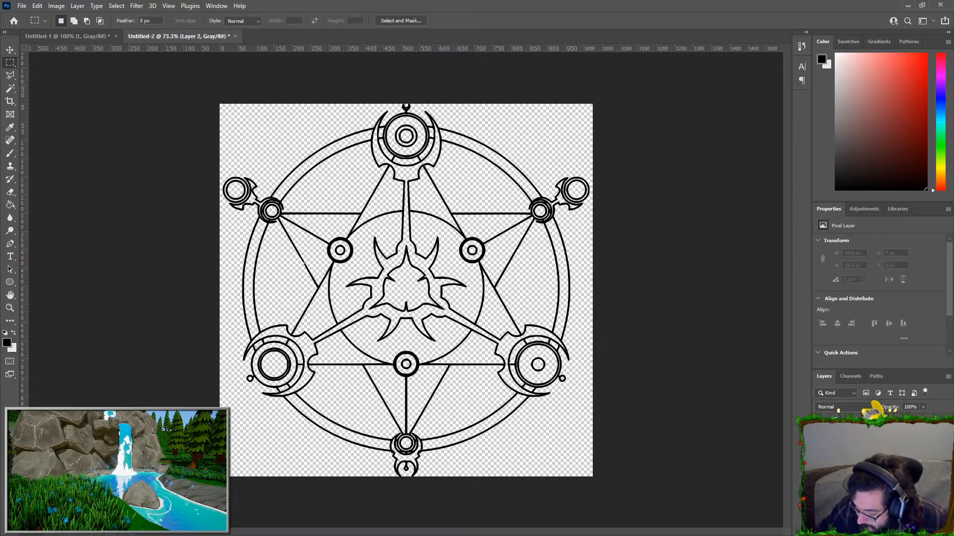
left_click(11, 205)
left_click(8, 343)
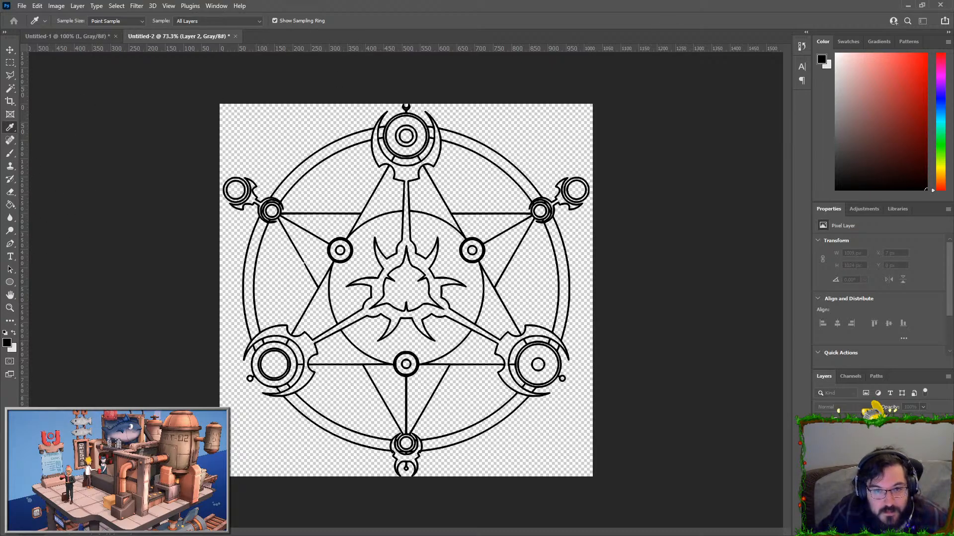
key("g")
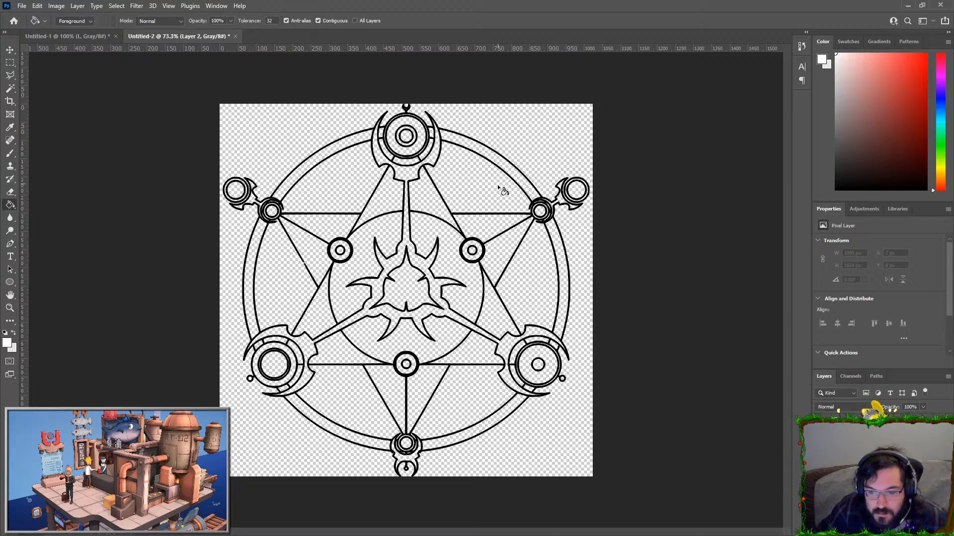
left_click(502, 184)
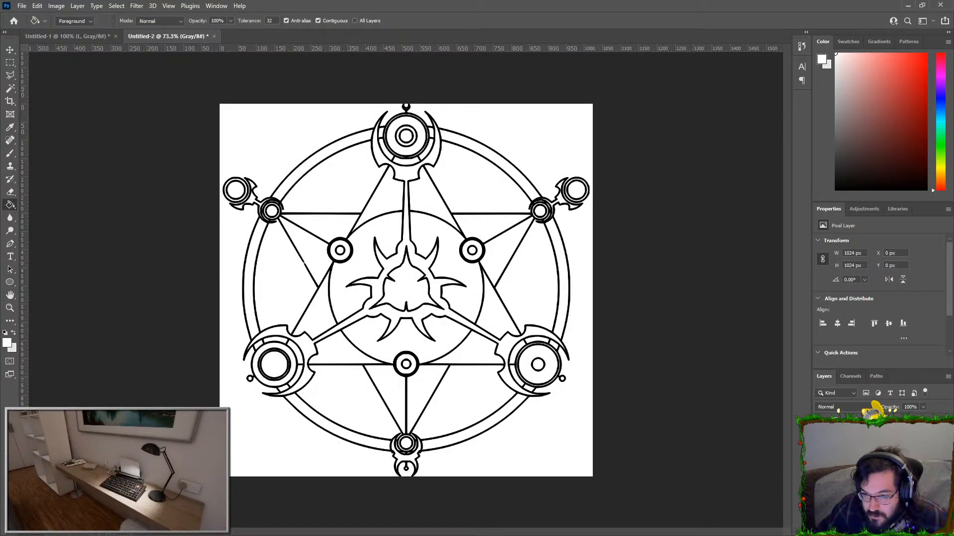
- Merge the magic circle layers with the white background and invert the merged layer's colours
right_click(869, 437)
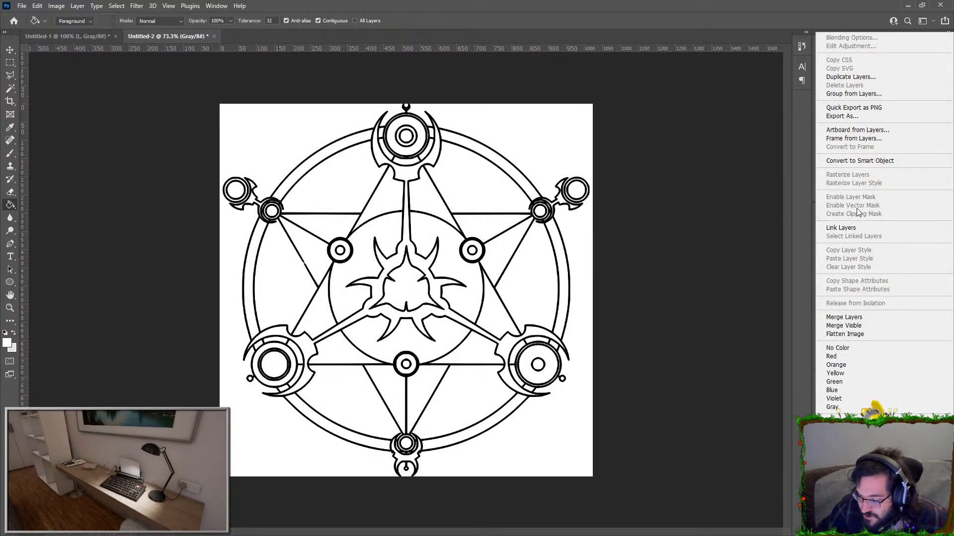
left_click(851, 318)
left_click(171, 7)
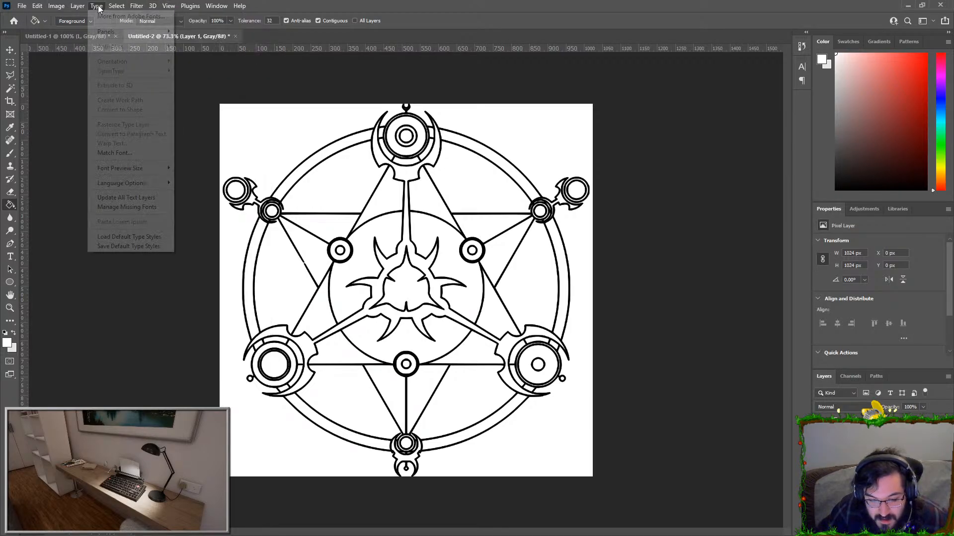
left_click(620, 324)
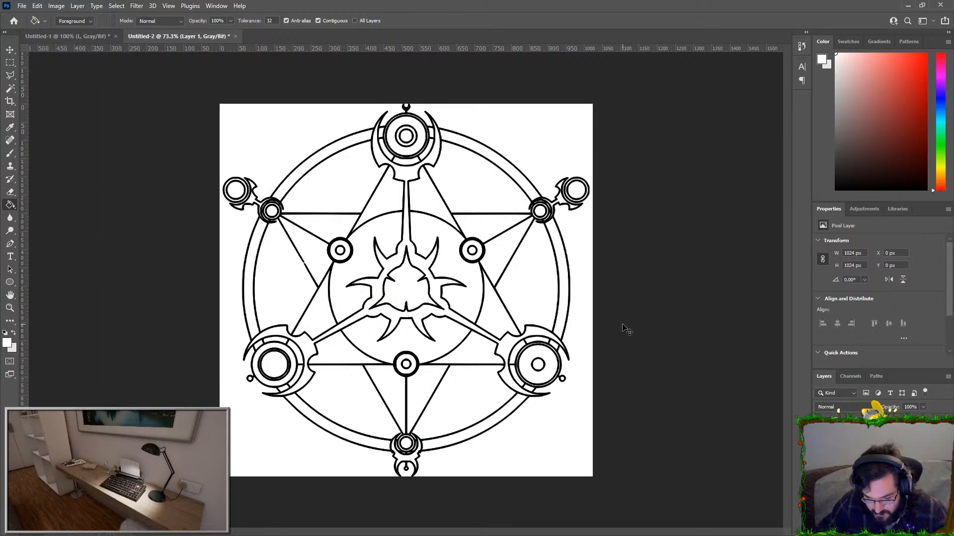
key("ctrl+i")
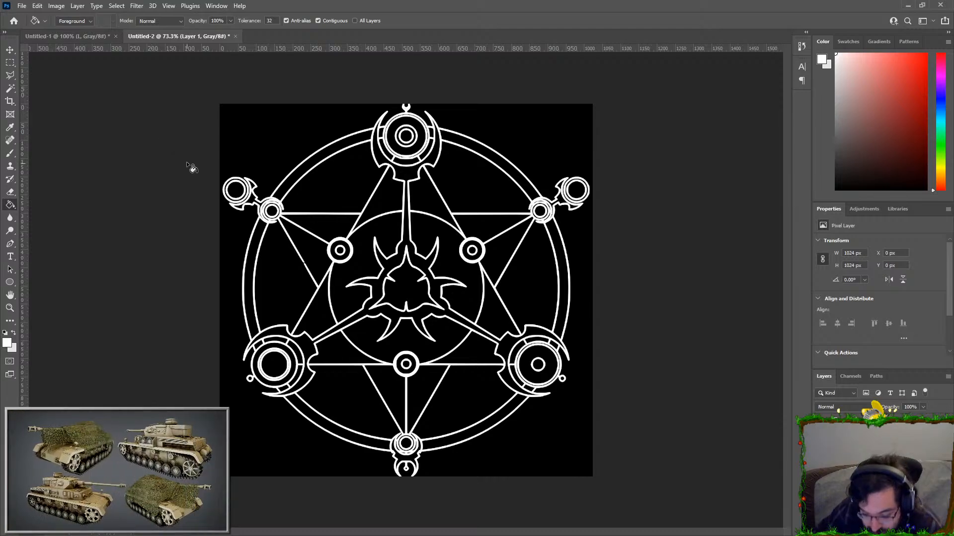
- Try scaling the magic circle layer down to about 96% with Free Transform
key("ctrl+t")
left_click_drag(593, 104, 576, 120)
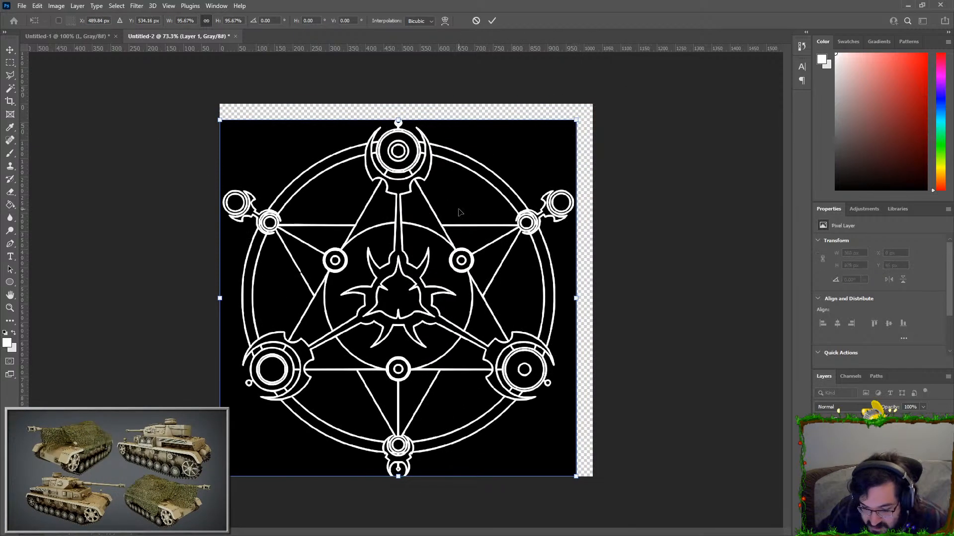
key("ctrl+z")
key("g")
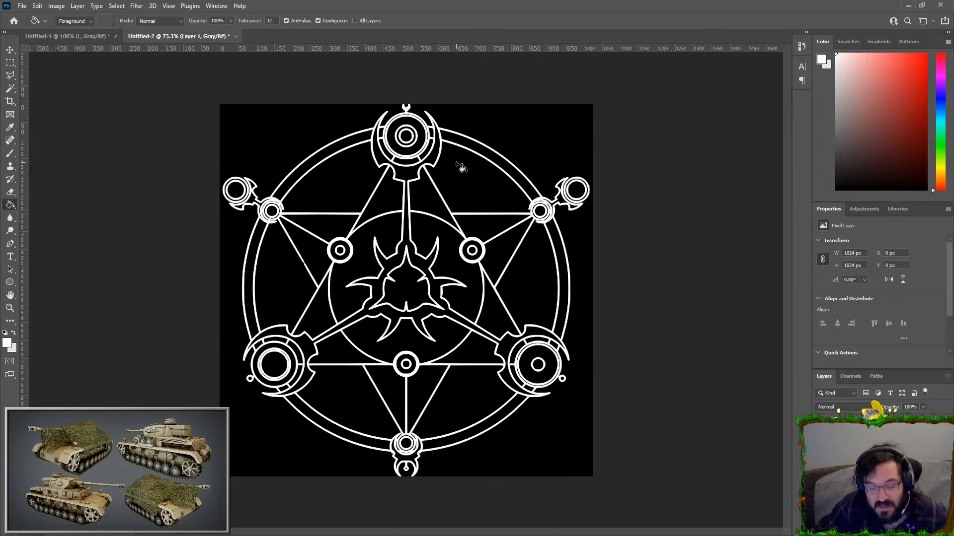
- Start saving the magic circle document to the Desktop with PNG as the file format
left_click(22, 6)
left_click(70, 126)
left_click(37, 77)
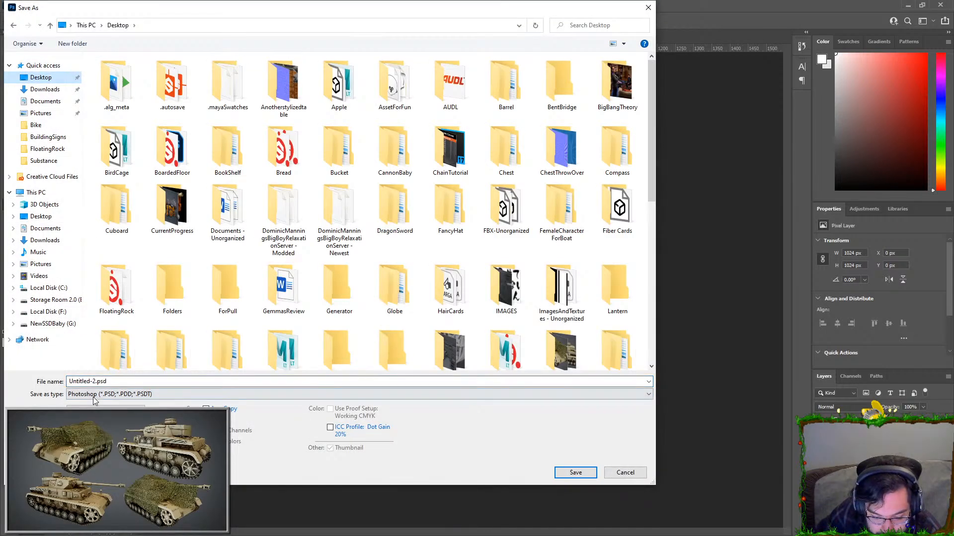
left_click(93, 394)
left_click(109, 354)
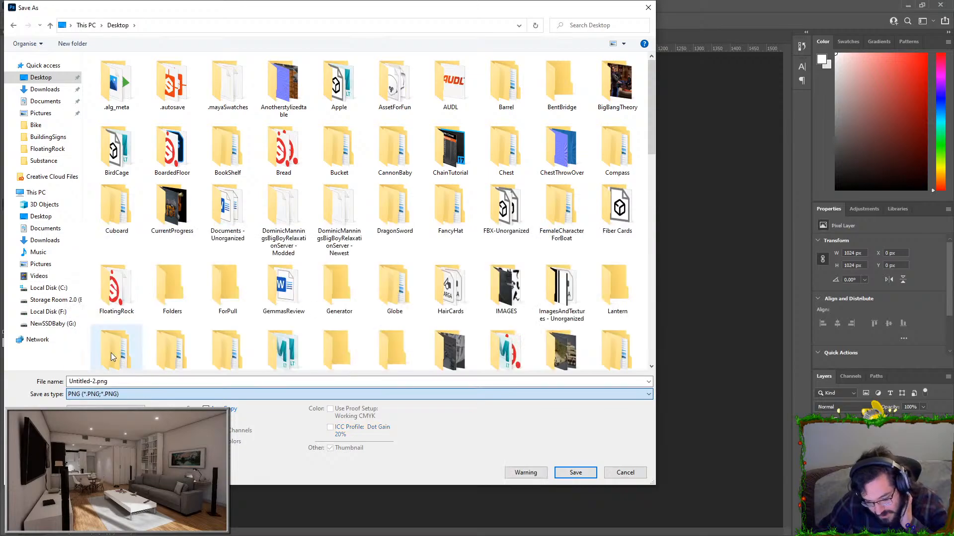
- Save the magic circle PNG as Weird in the Desktop's Runes folder
scroll(375, 309, "down", 3)
scroll(373, 303, "down", 5)
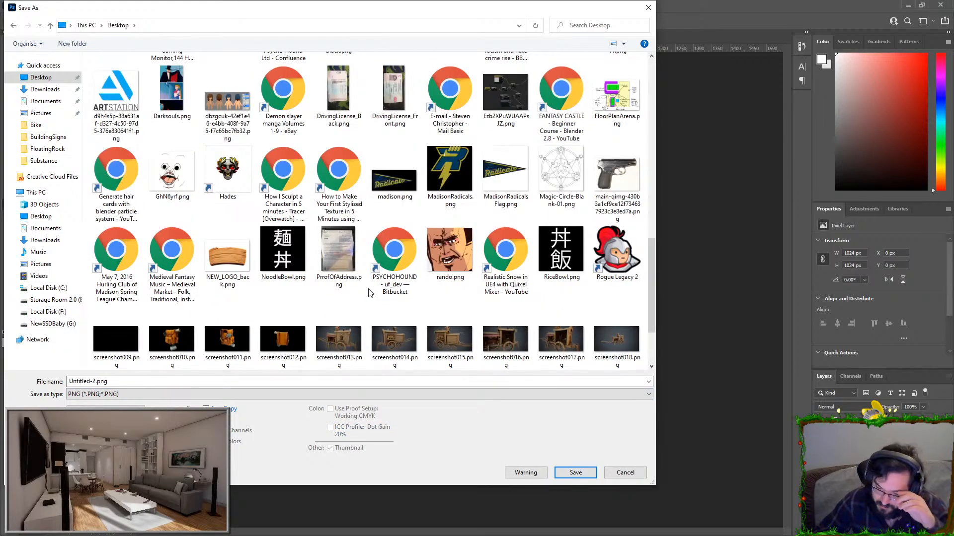
scroll(370, 292, "down", 3)
scroll(372, 304, "up", 8)
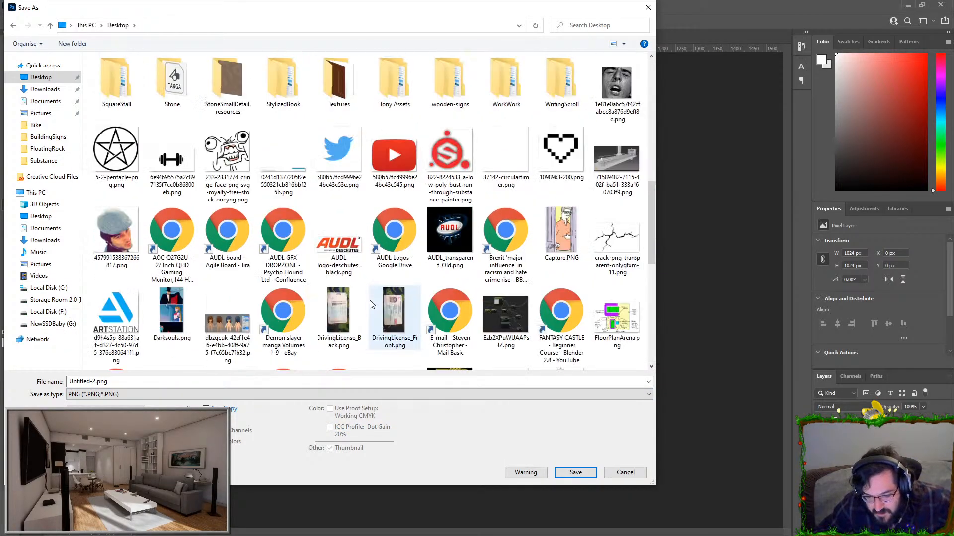
left_click(207, 133)
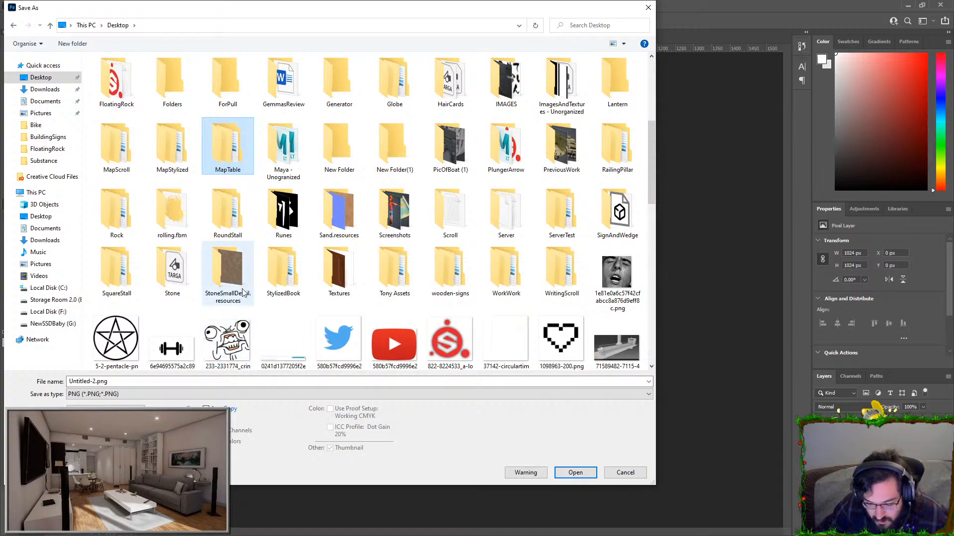
key("r")
key("r")
key("r")
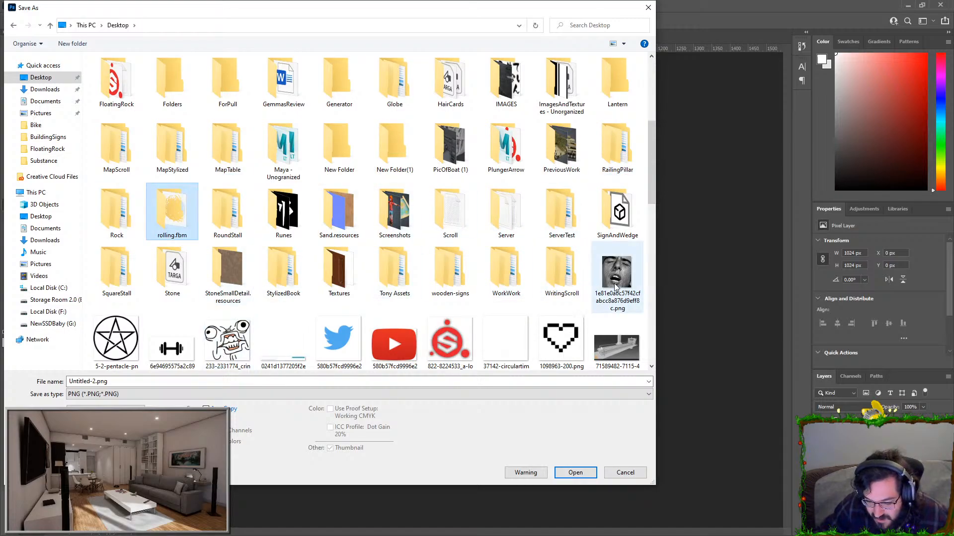
key("r")
key("r")
key("Return")
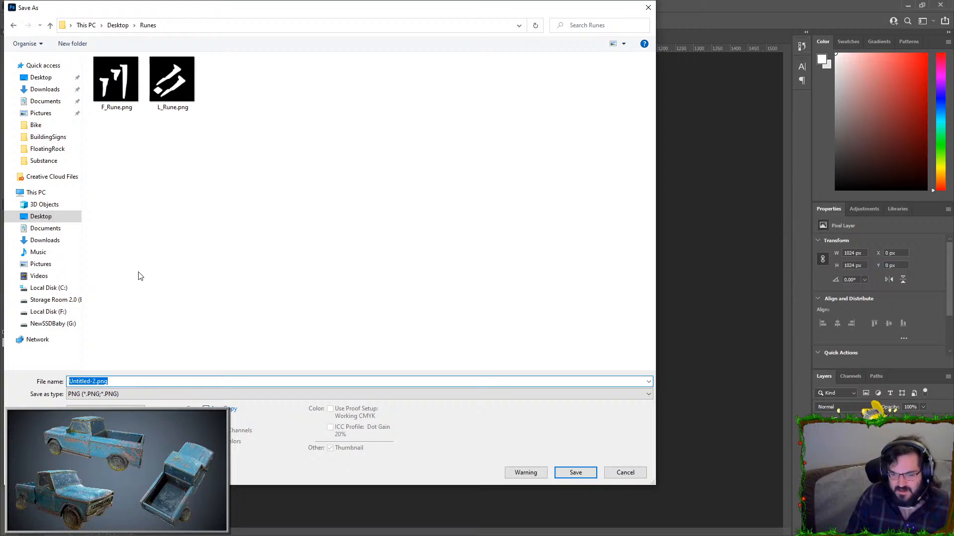
type("Weird")
key("Return")
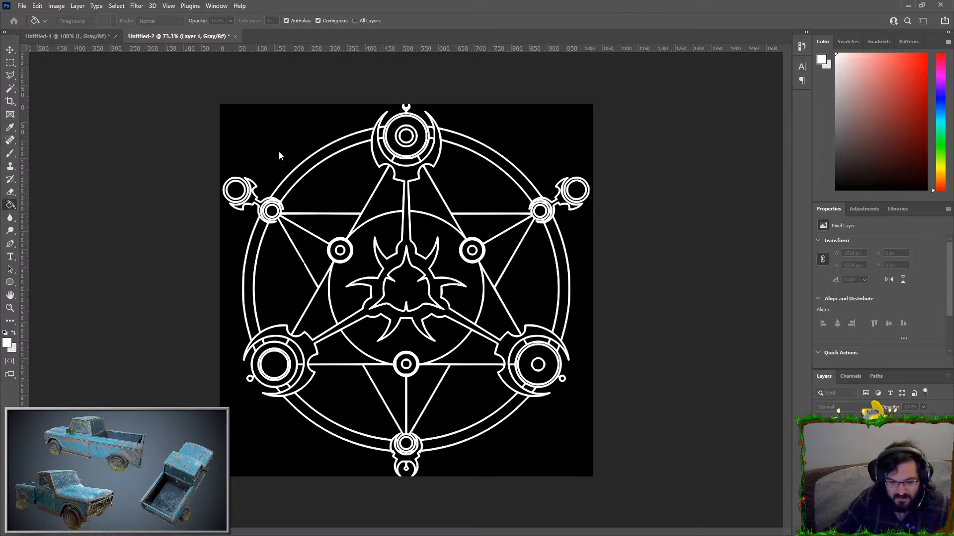
- Replace the rune text in the Untitled-1 document with the letter Y in the Dovahkiin font
left_click(72, 37)
key("p")
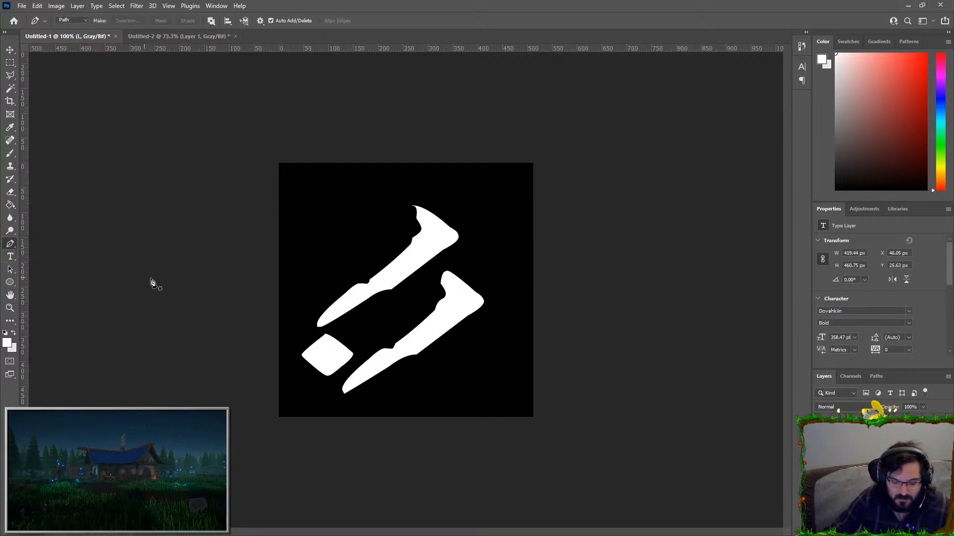
left_click(11, 257)
double_click(378, 304)
type("M")
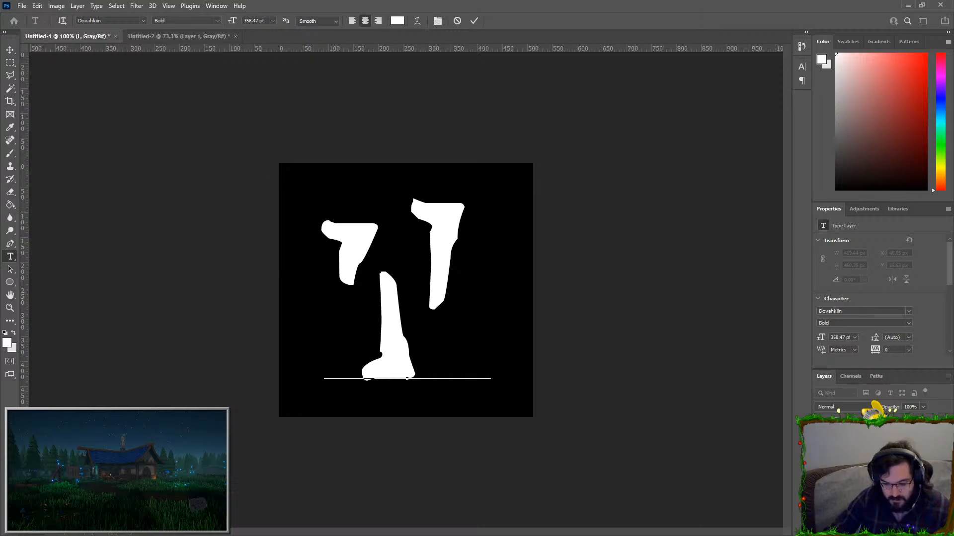
- Try to save the Y rune as a PNG in the Desktop's Runes folder, basing its name on F_Rune
left_click(22, 6)
left_click(44, 125)
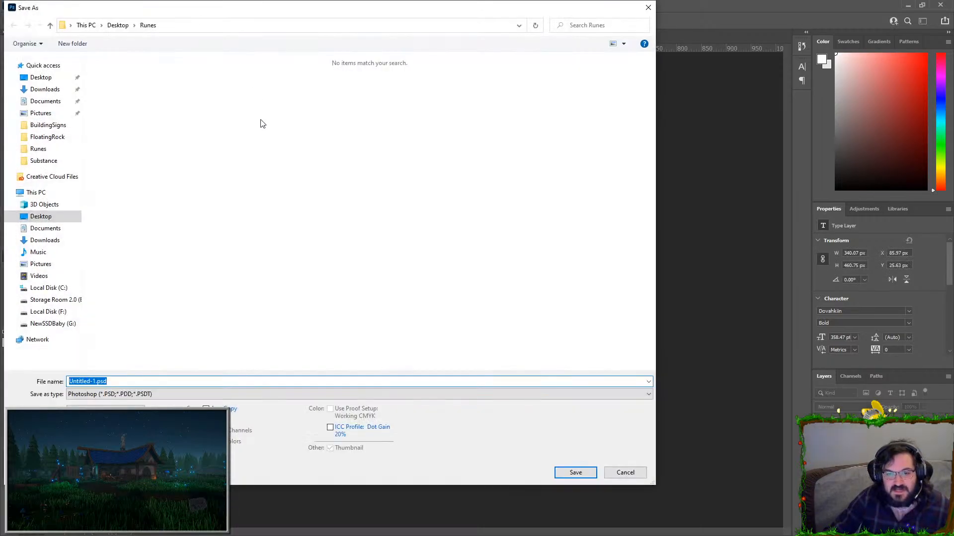
left_click(154, 395)
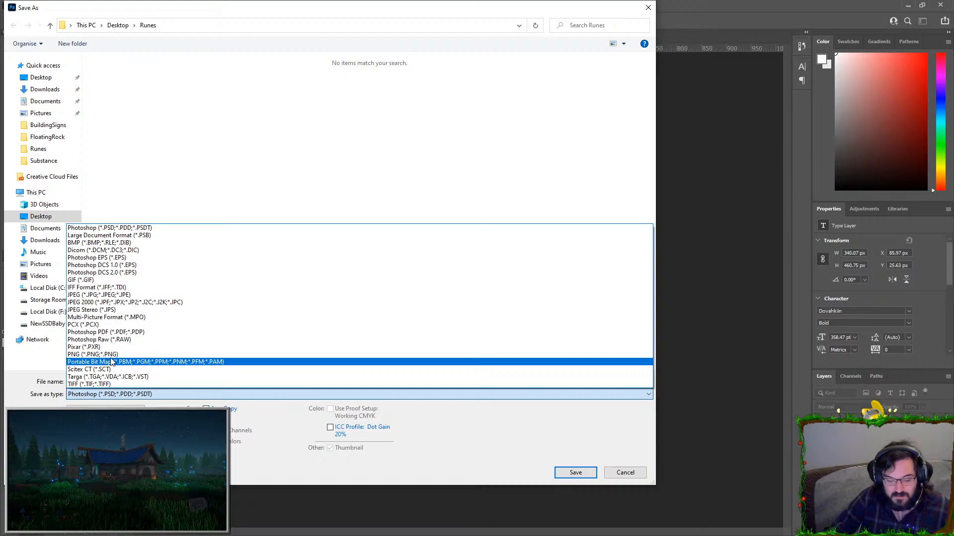
left_click(100, 355)
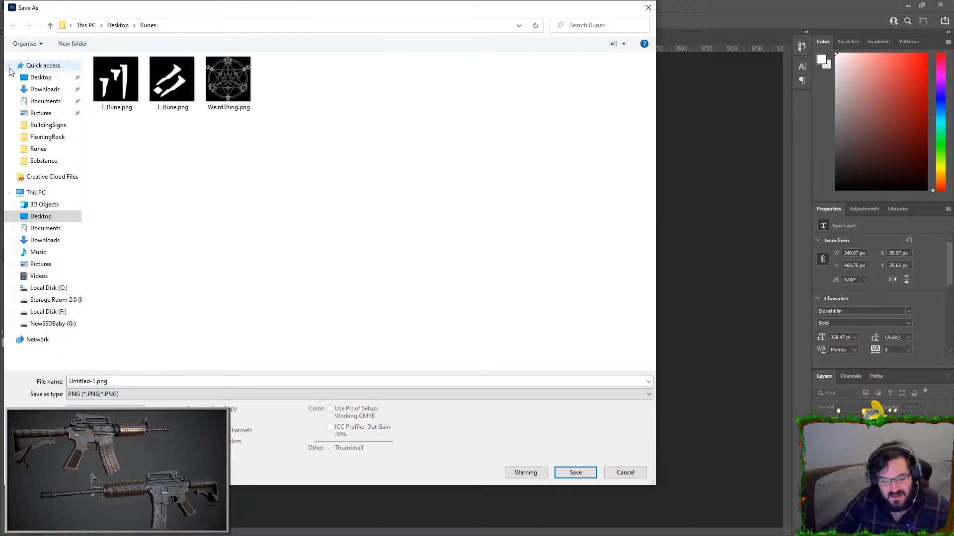
left_click(116, 79)
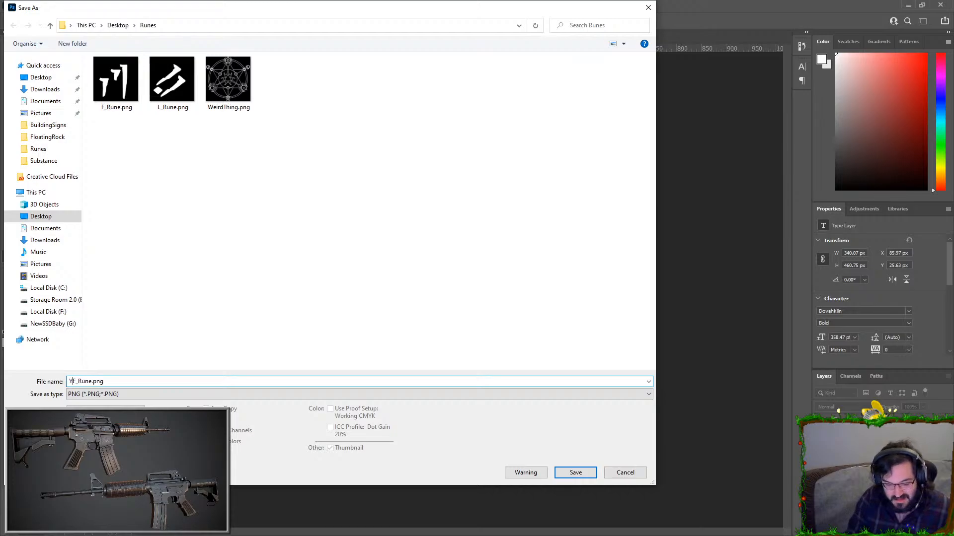
key("BackSpace")
type("Y")
key("Return")
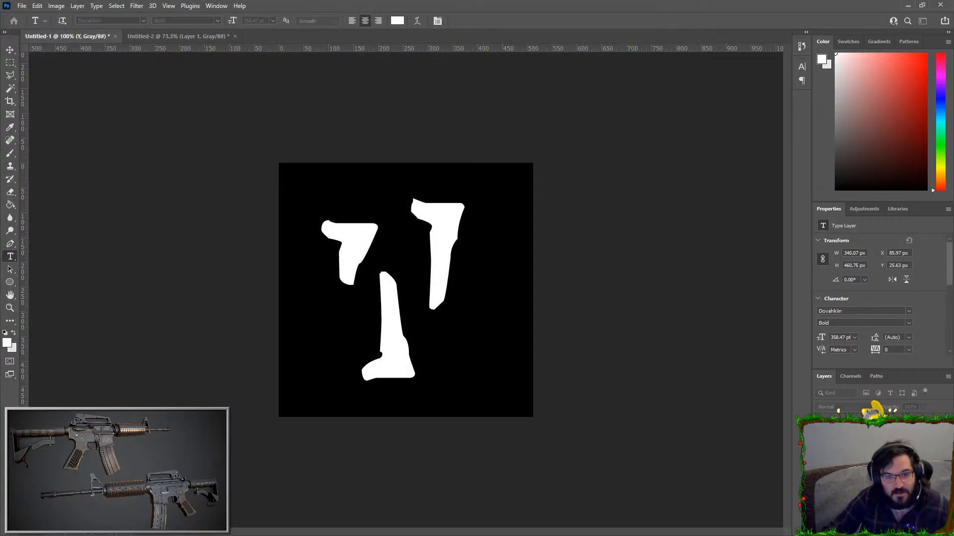
- Save the Y rune document as a PNG named Y_Rune in the Desktop's Runes folder
left_click(21, 6)
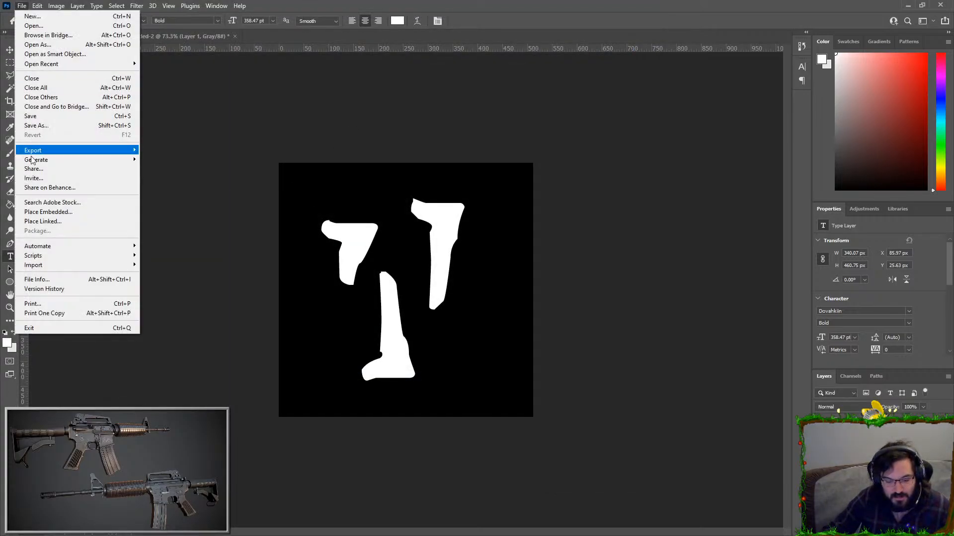
left_click(43, 130)
left_click(100, 394)
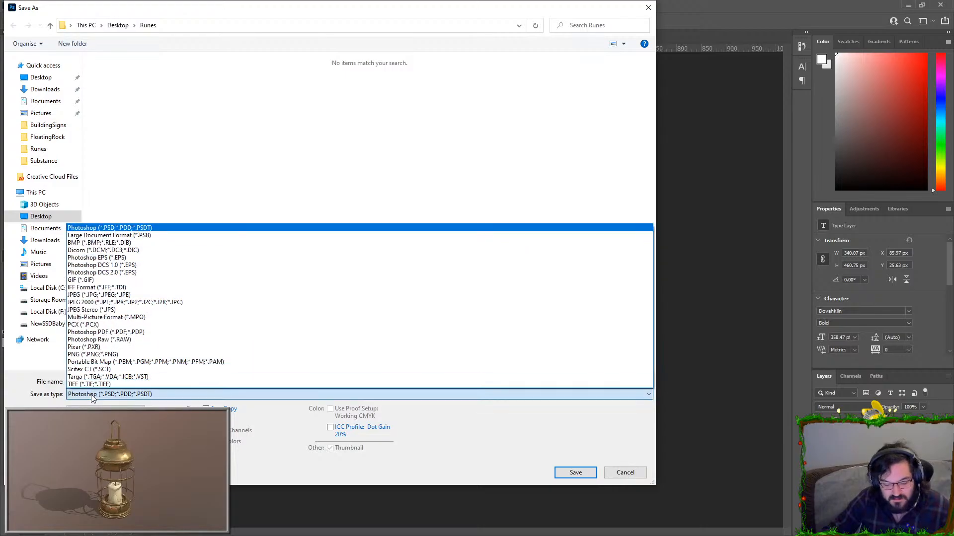
left_click(105, 354)
left_click(115, 82)
left_click(74, 382)
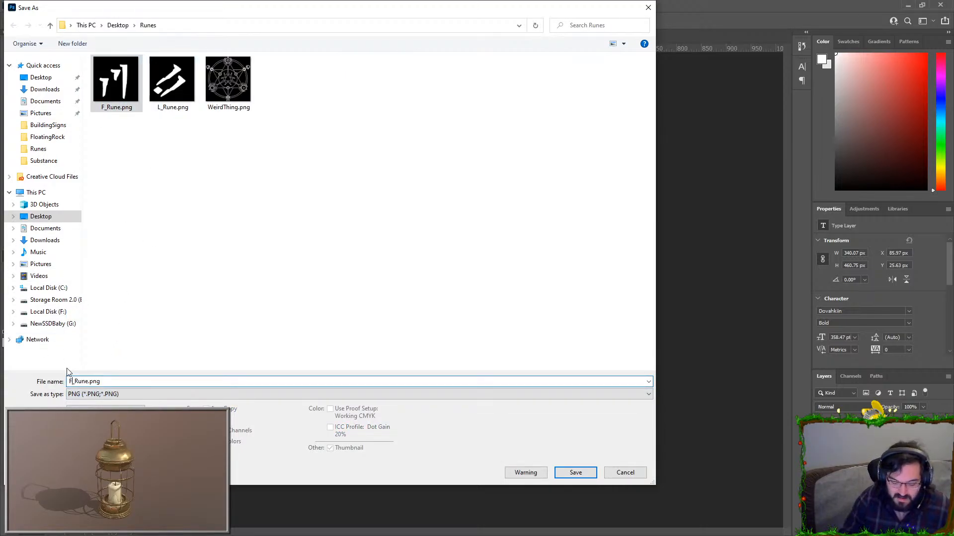
key("BackSpace")
key("Return")
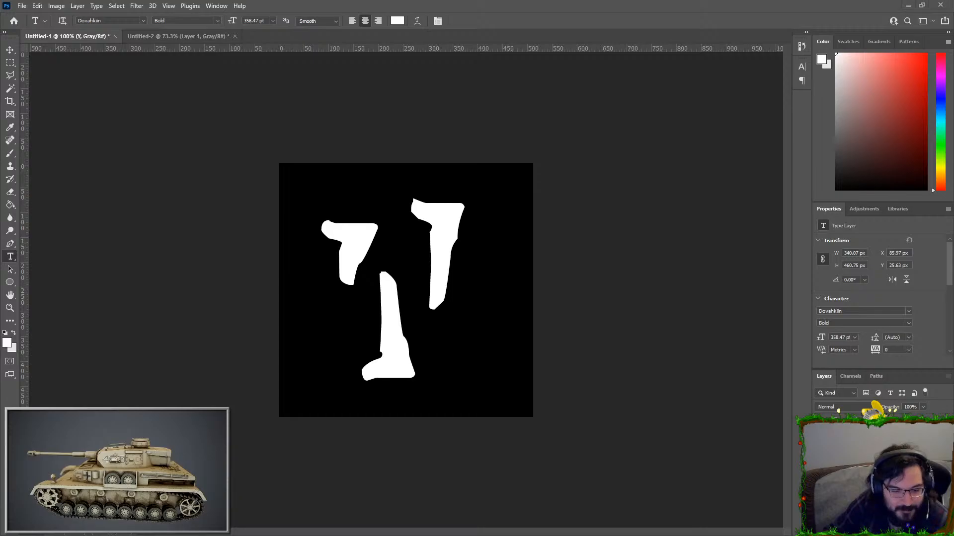
- Switch to Substance Painter, add the F_Rune, L_Rune, WeirdThing and Y_Rune PNGs for import, and set each one's usage to alpha
key("alt+Tab")
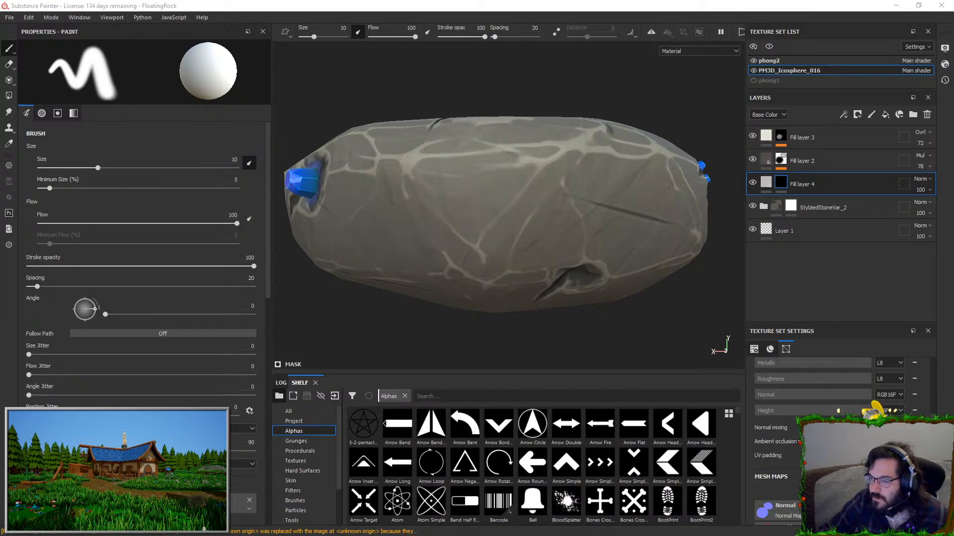
left_click_drag(851, 113, 544, 455)
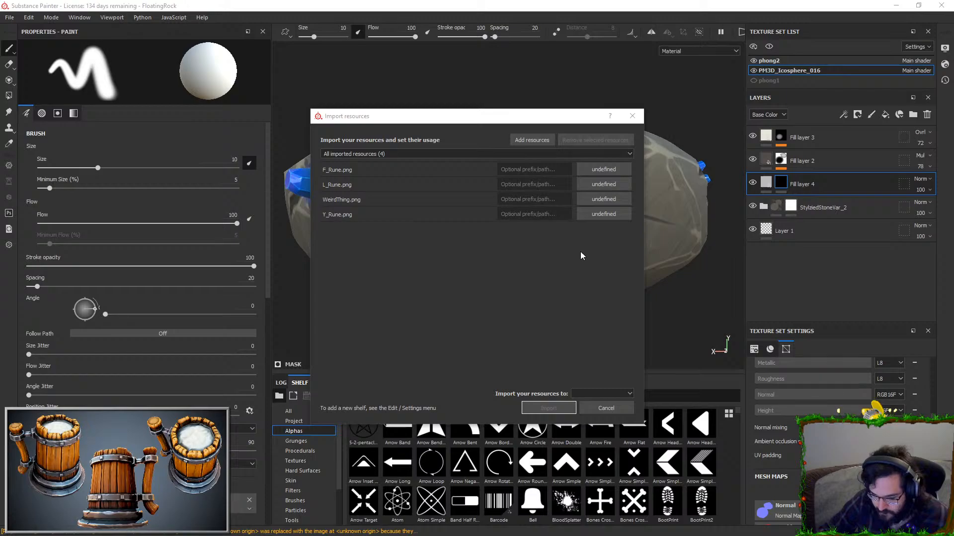
left_click(607, 171)
left_click(625, 174)
left_click(604, 184)
left_click(626, 191)
left_click(604, 199)
left_click(627, 208)
left_click(604, 214)
left_click(627, 227)
- Import the four alphas into the shelf named 'shelf' and make WeirdThing the active brush alpha
left_click(594, 397)
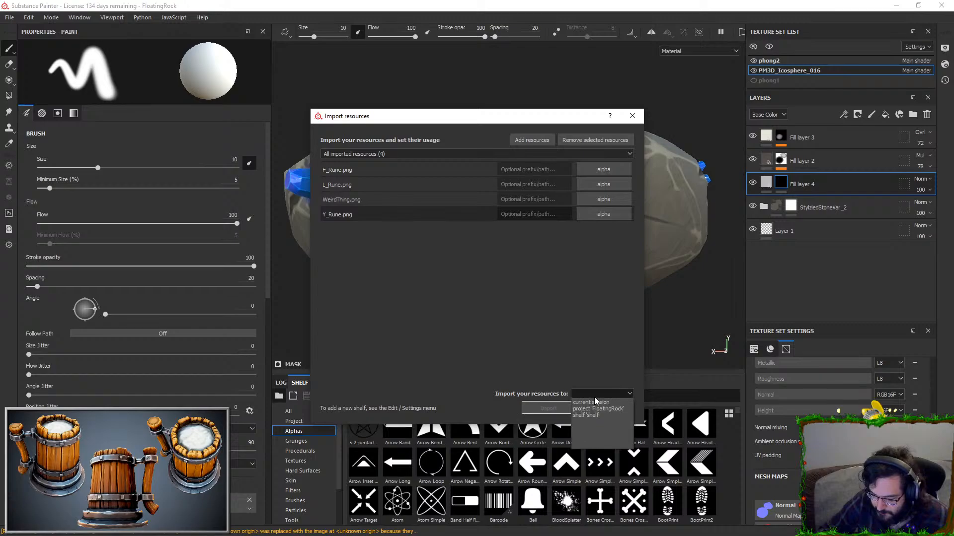
left_click(596, 405)
left_click(586, 394)
left_click(592, 416)
left_click(549, 409)
left_click(434, 434)
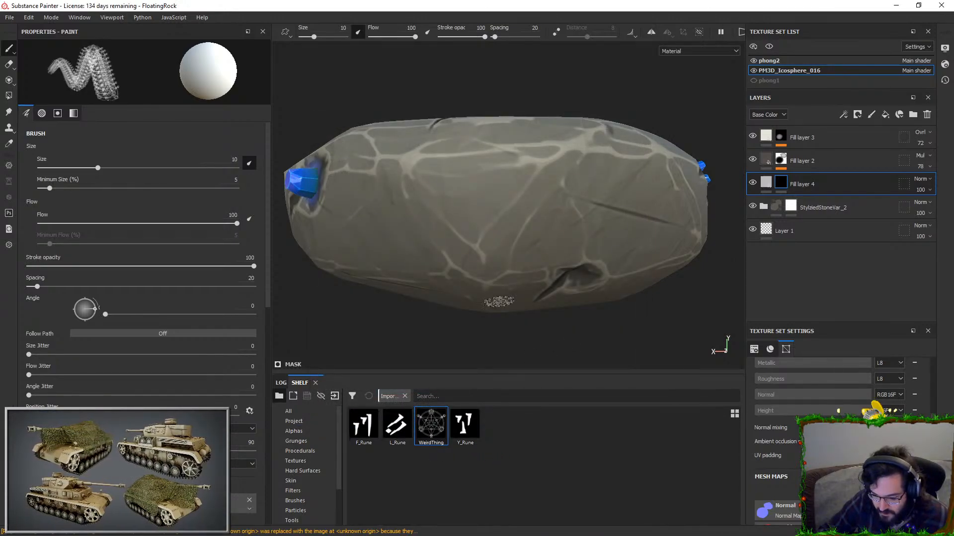
- Try stamping the magic circle onto the rock's dark underside with a brush size of 70.26
left_click_drag(500, 302, 479, 263, "alt")
middle_click_drag(530, 246, 558, 111, "alt")
left_click_drag(558, 110, 551, 149, "alt")
scroll(538, 304, "down", 3)
scroll(551, 301, "up", 3)
left_click_drag(551, 302, 526, 364, "alt")
right_click_drag(526, 364, 530, 245, "alt")
left_click_drag(494, 185, 501, 237, "alt")
middle_click_drag(559, 355, 570, 217, "alt")
mouse_move(570, 217)
left_mouse_down("alt")
mouse_move(517, 206)
mouse_move(517, 143)
left_mouse_up("alt")
middle_click_drag(514, 208, 521, 124, "alt")
mouse_move(521, 123)
left_mouse_down("alt")
mouse_move(541, 160)
mouse_move(328, 149)
left_mouse_up("alt")
mouse_move(98, 168)
left_mouse_down()
mouse_move(263, 167)
mouse_move(204, 168)
left_mouse_up()
mouse_move(595, 212)
left_mouse_down("alt")
mouse_move(549, 219)
mouse_move(565, 258)
mouse_move(464, 309)
mouse_move(421, 284)
left_mouse_up("alt")
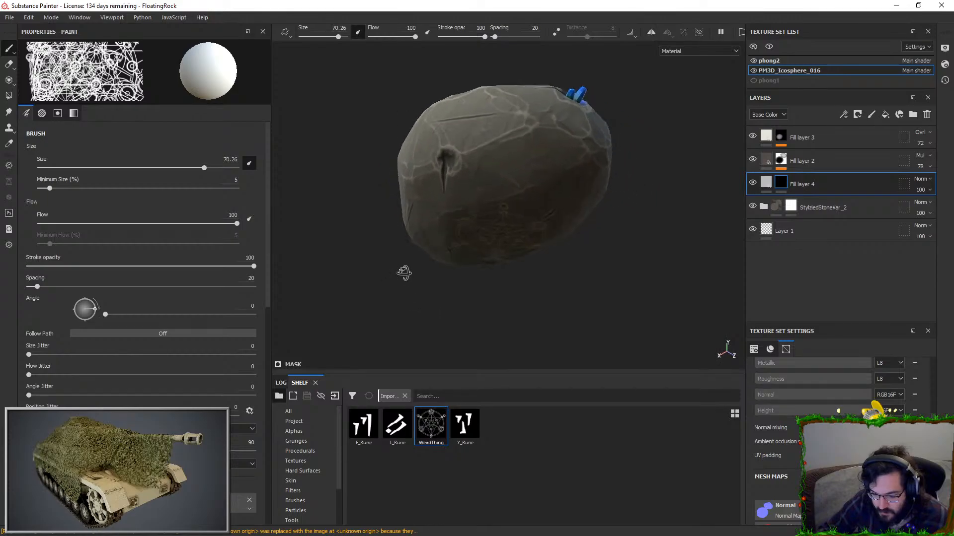
- Try red and blue base colours on Fill layer 4, ending on a bright azure blue
left_click(765, 184)
scroll(506, 245, "up", 2)
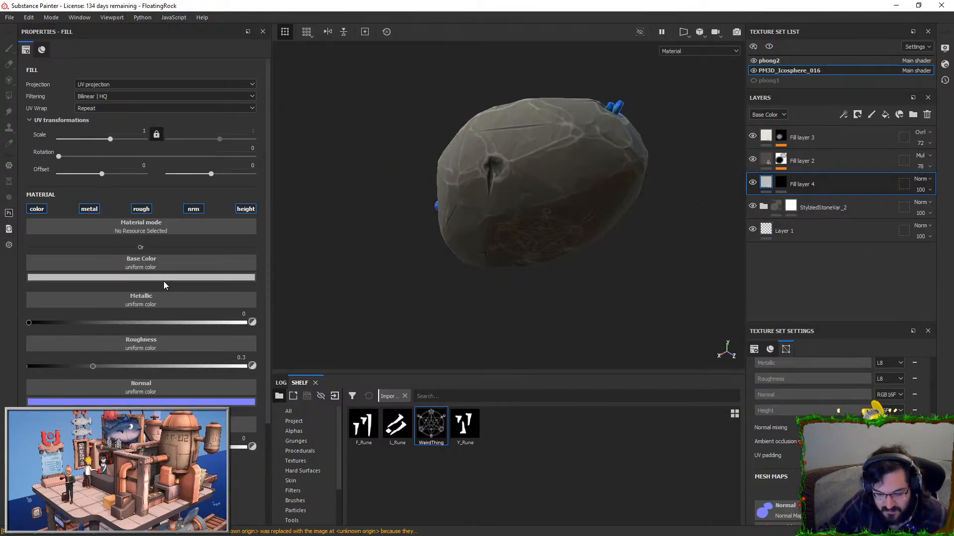
left_click(164, 278)
left_click(356, 275)
scroll(343, 303, "up", 2)
left_click(209, 278)
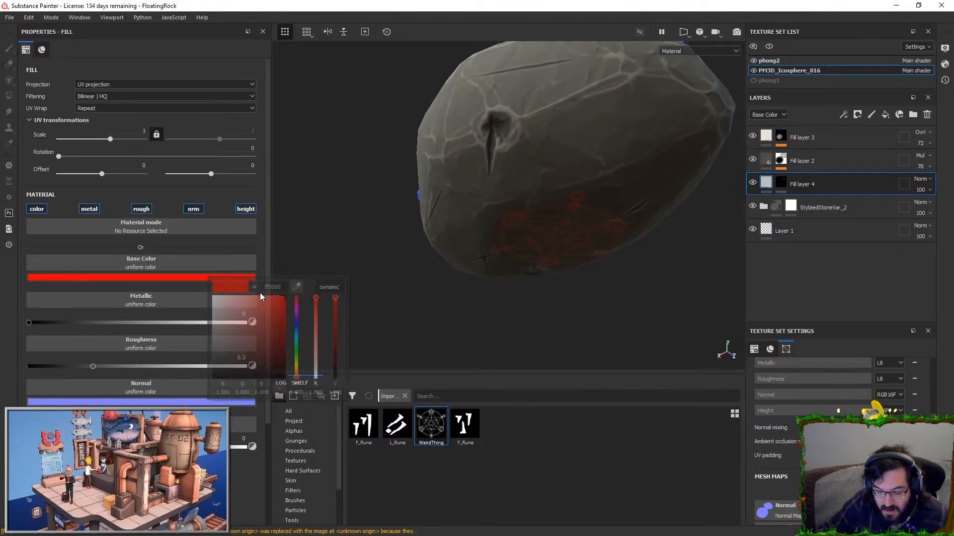
left_click_drag(296, 332, 296, 324)
left_click_drag(422, 308, 467, 214, "alt")
left_click(216, 277)
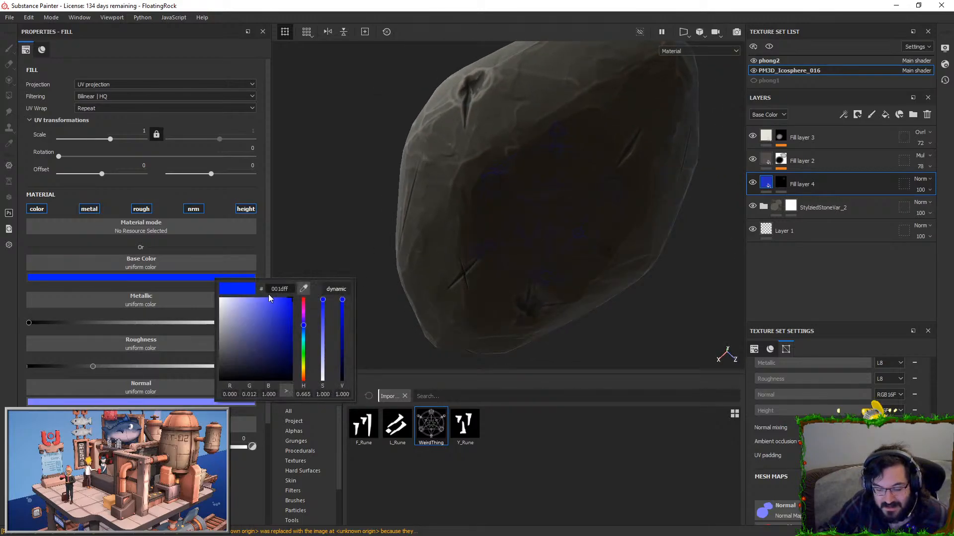
left_click_drag(304, 327, 302, 331)
left_click_drag(438, 298, 660, 202, "alt")
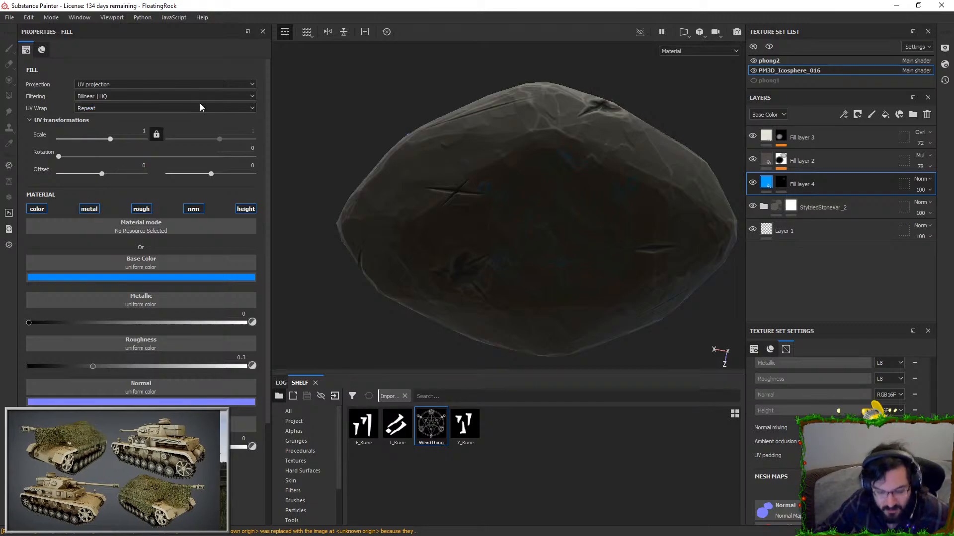
- Turn off the roughness, metallic, normal and height channels of Fill layer 4
left_click(133, 209)
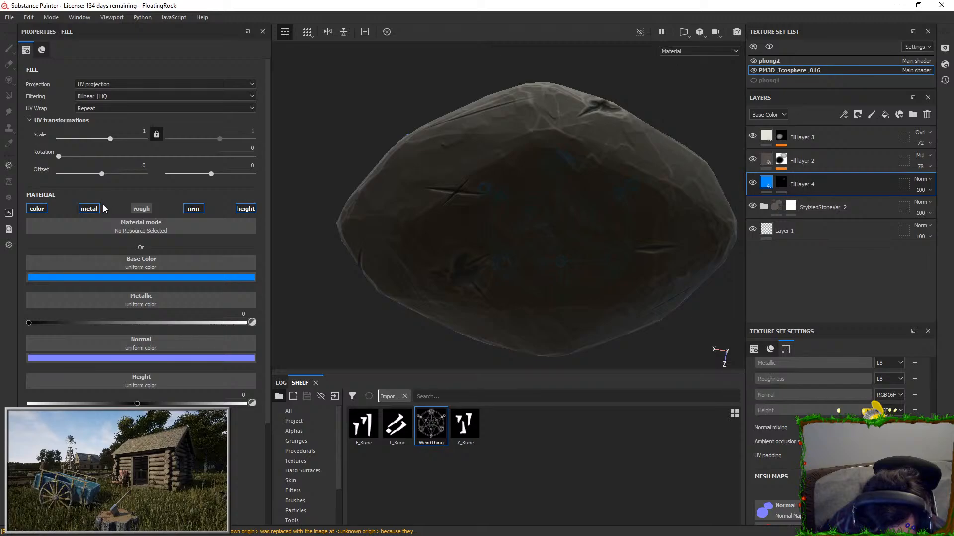
left_click(97, 209)
left_click(193, 209)
left_click(245, 208)
left_click_drag(611, 149, 409, 248, "alt")
- Undo the recent changes to Fill layer 4 and return to painting on its mask
key("ctrl+z")
key("ctrl+z")
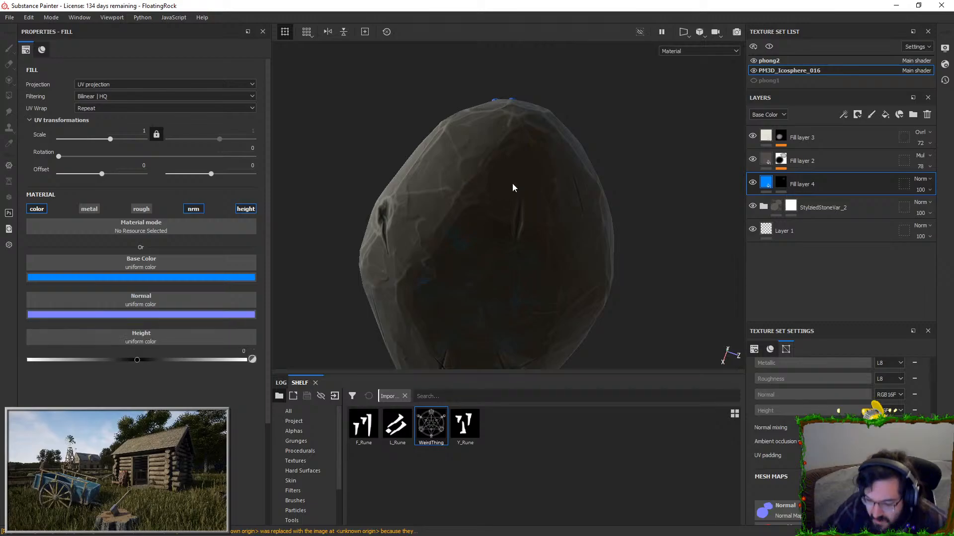
key("ctrl+z")
left_click(779, 183)
key("1")
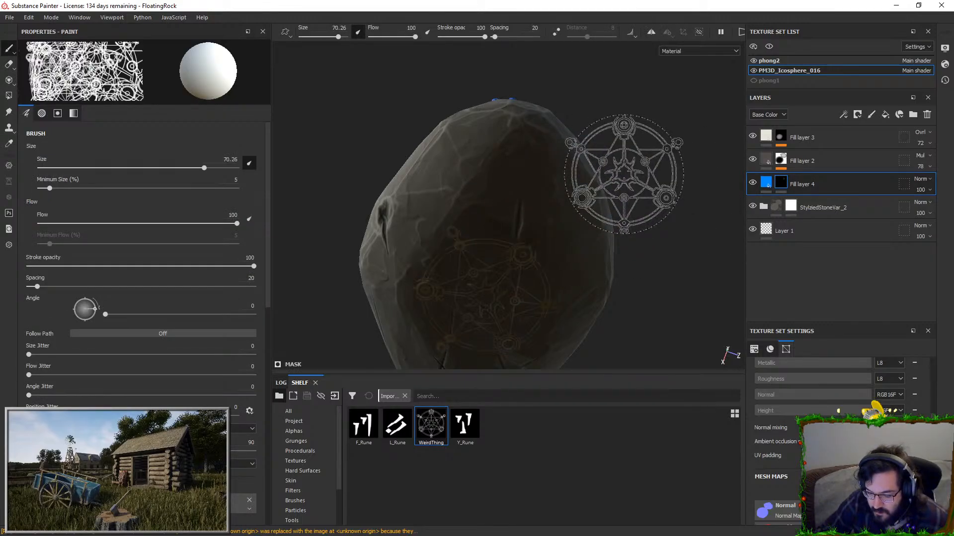
- Try stamping the magic circle on the rock's flat top at brush size 100, then undo the stamp
scroll(517, 139, "up", 5)
scroll(524, 127, "down", 5)
left_click_drag(639, 277, 485, 298, "alt")
left_click_drag(204, 168, 238, 168)
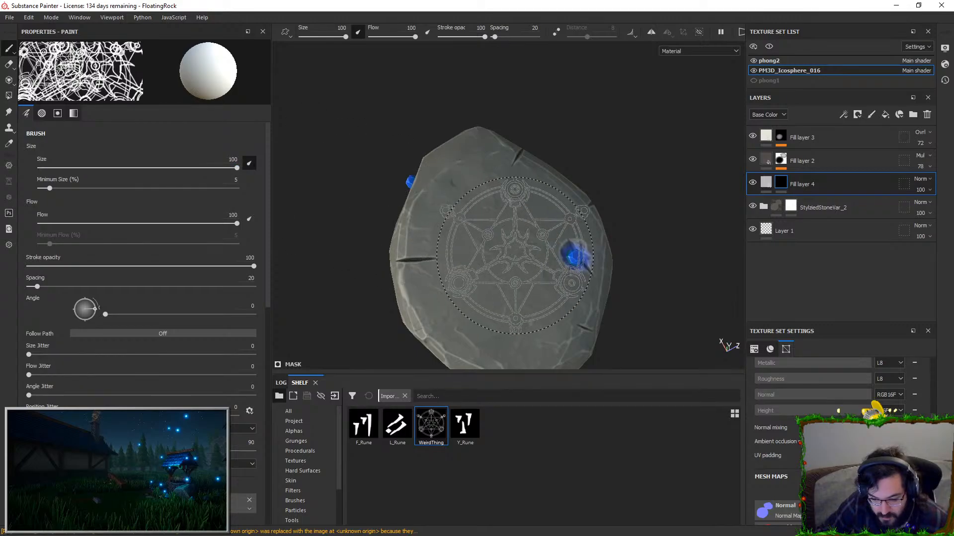
left_click(500, 262)
left_click_drag(500, 262, 583, 251, "alt")
key("ctrl+z")
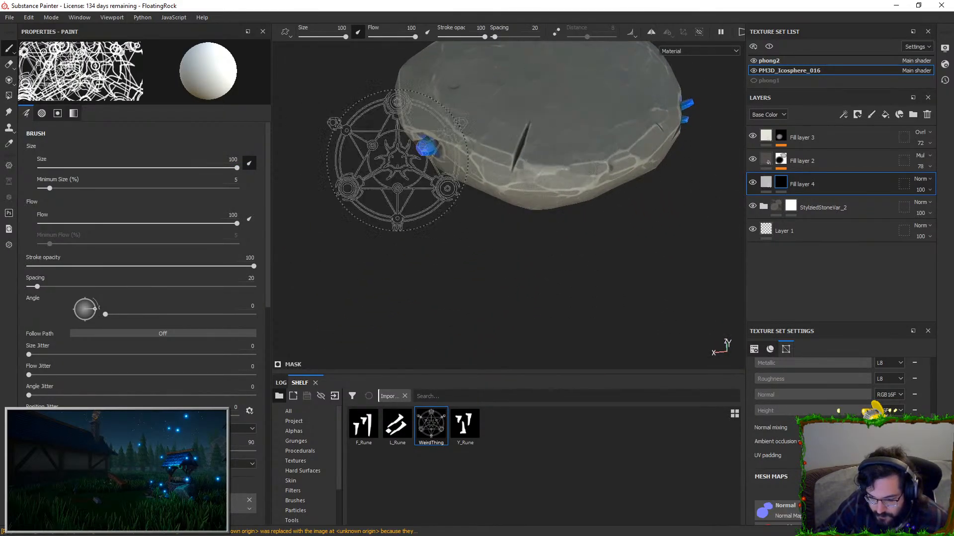
- Set the brush size to 125 and stamp the magic circle onto the rock's flat top
left_click(230, 159)
type("125")
key("Return")
mouse_move(511, 233)
left_mouse_down("alt")
mouse_move(430, 188)
mouse_move(437, 102)
mouse_move(443, 157)
mouse_move(477, 208)
left_mouse_up("alt")
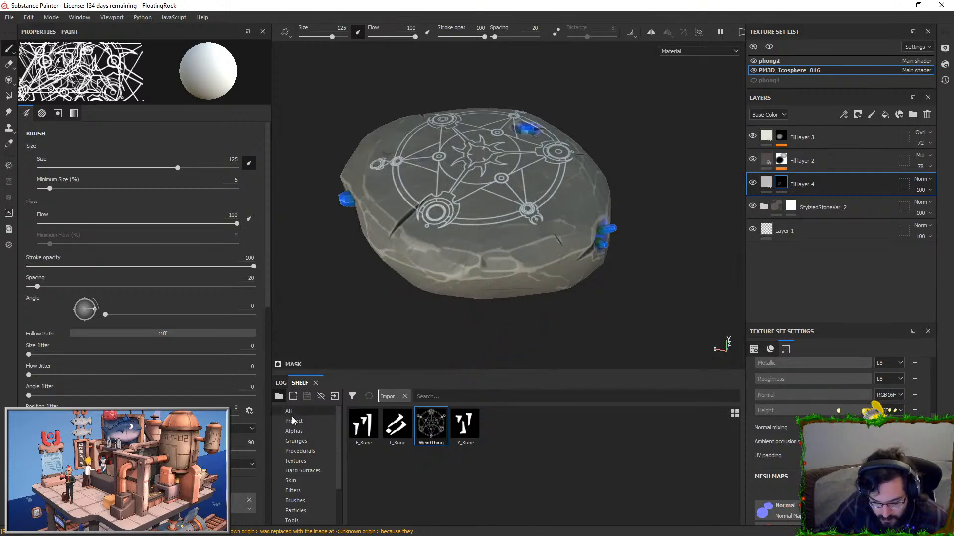
- Wear away parts of the magic circle's outer ring and inner lines with the Artistic Hair brush, painting black on Fill layer 4's mask
left_click(303, 500)
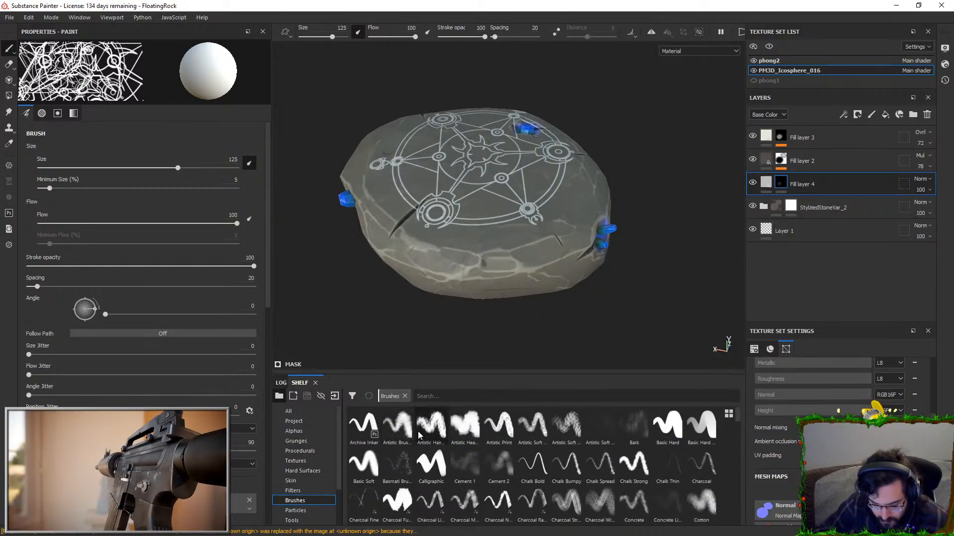
left_click(431, 424)
left_click_drag(431, 348, 431, 292, "alt")
right_click_drag(430, 292, 431, 320, "alt")
left_click_drag(355, 273, 419, 227)
key("x")
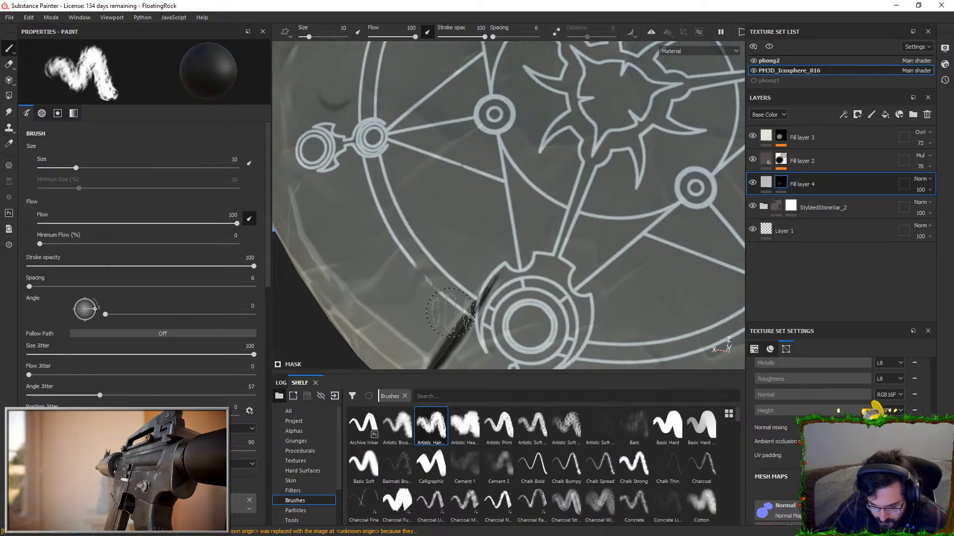
middle_click_drag(408, 147, 440, 239, "alt")
mouse_move(464, 232)
left_mouse_down()
mouse_move(490, 166)
mouse_move(520, 141)
left_mouse_up()
- Erase the circle lines where they cross the dark crack, using a brush size of 3.55
mouse_move(633, 237)
middle_mouse_down("alt")
mouse_move(523, 181)
mouse_move(422, 232)
middle_mouse_up("alt")
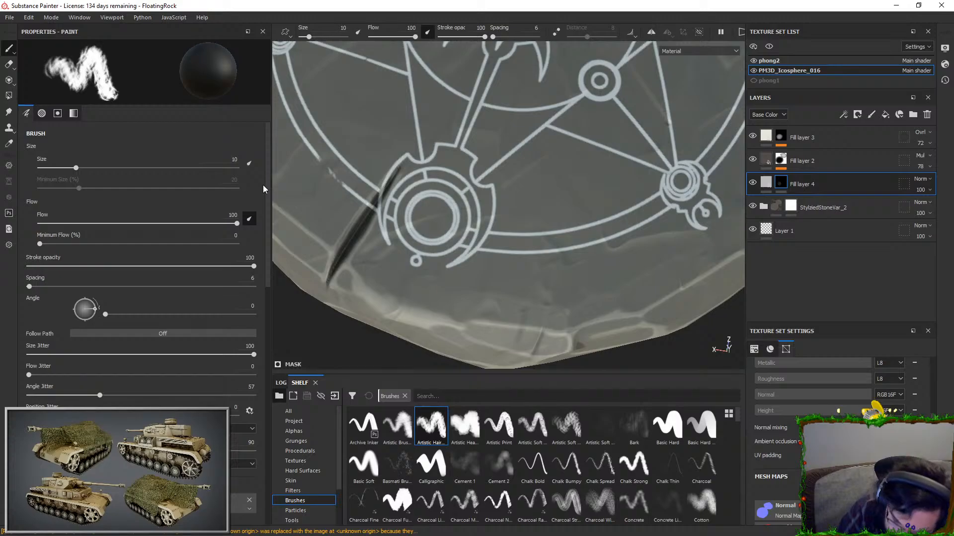
left_click(379, 195)
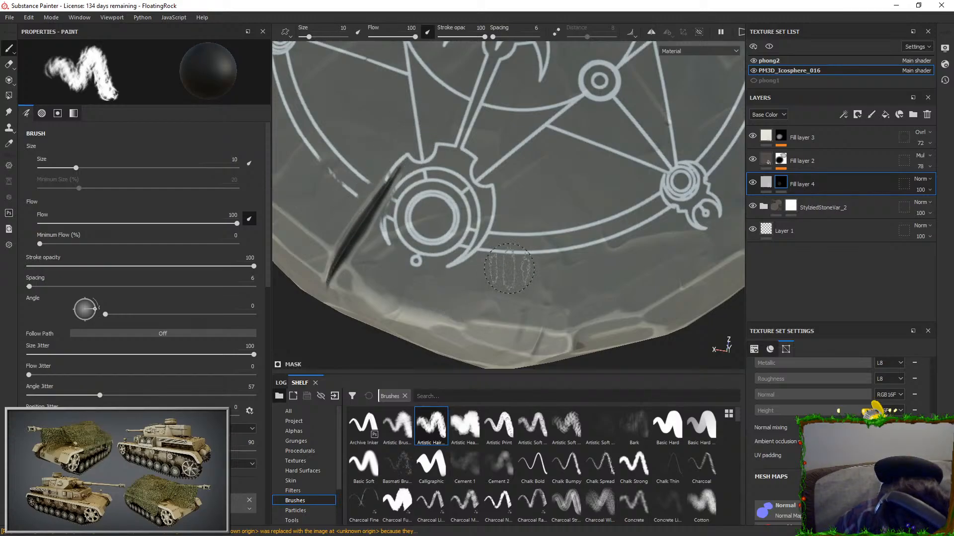
key("ctrl+z")
right_click_drag(511, 246, 479, 246, "ctrl")
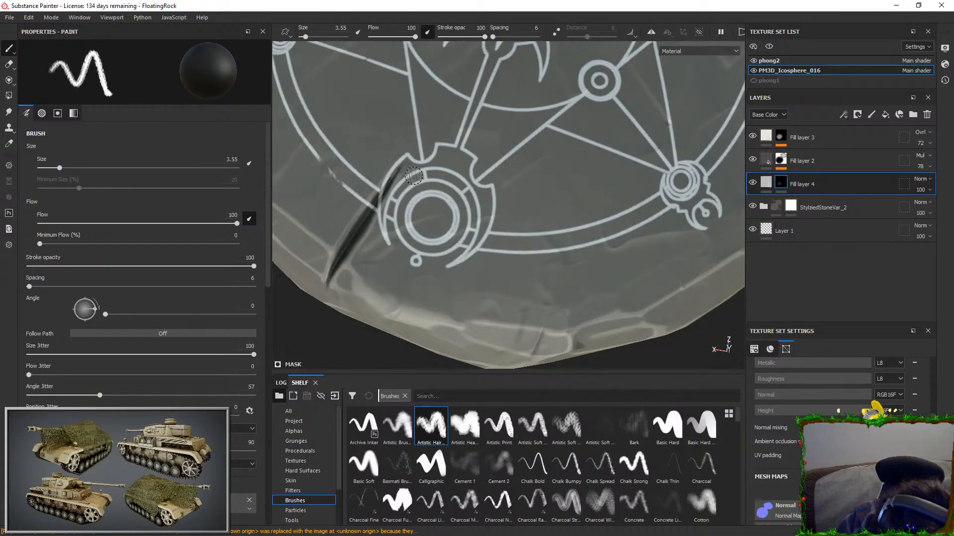
left_click_drag(383, 190, 367, 212)
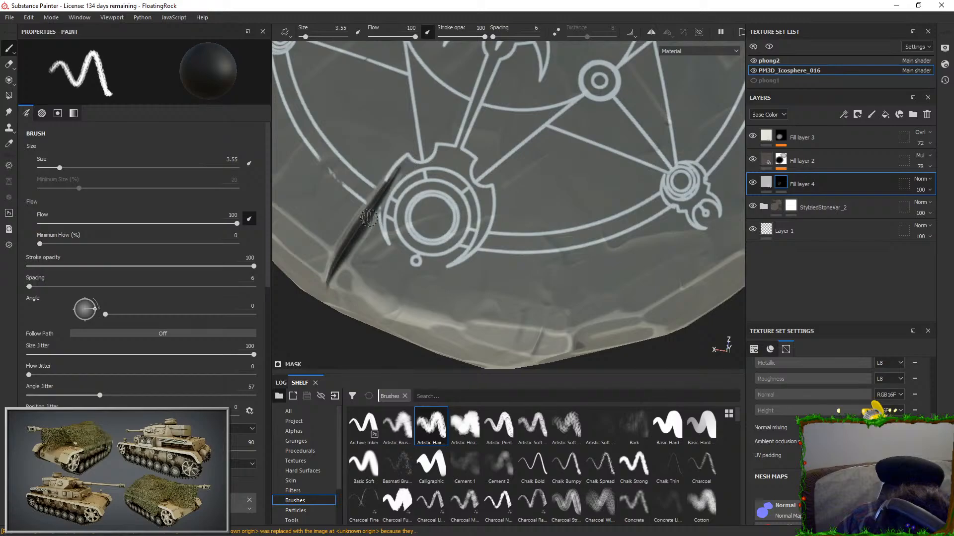
- Examine the stamped magic circle around the blue crystal and across the rock's whole top
right_click_drag(432, 358, 496, 278, "alt")
middle_click_drag(591, 141, 601, 245, "alt")
mouse_move(600, 245)
left_mouse_down("alt")
mouse_move(607, 214)
mouse_move(508, 164)
left_mouse_up("alt")
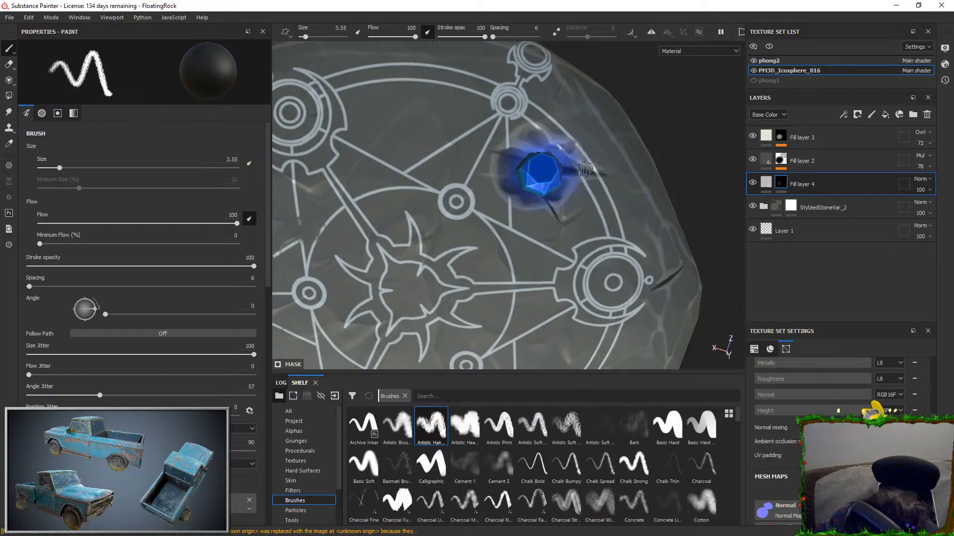
left_click_drag(621, 287, 668, 205, "alt")
right_click_drag(670, 127, 581, 173, "alt")
middle_click_drag(582, 174, 565, 164, "alt")
right_click_drag(565, 165, 558, 281, "alt")
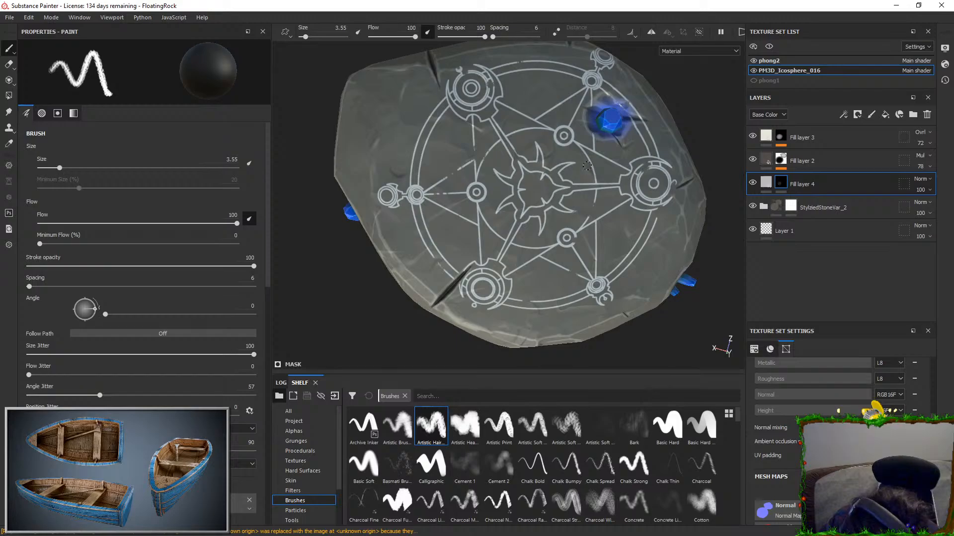
- Set Fill layer 4's base color to the bright blue 177cec sampled from the crystal on the rock's top
left_click(766, 183)
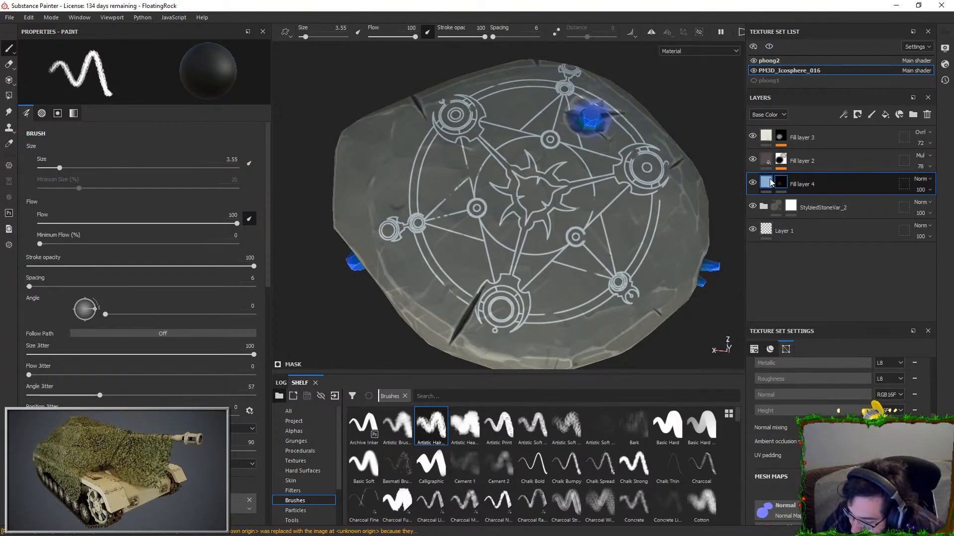
left_click(191, 277)
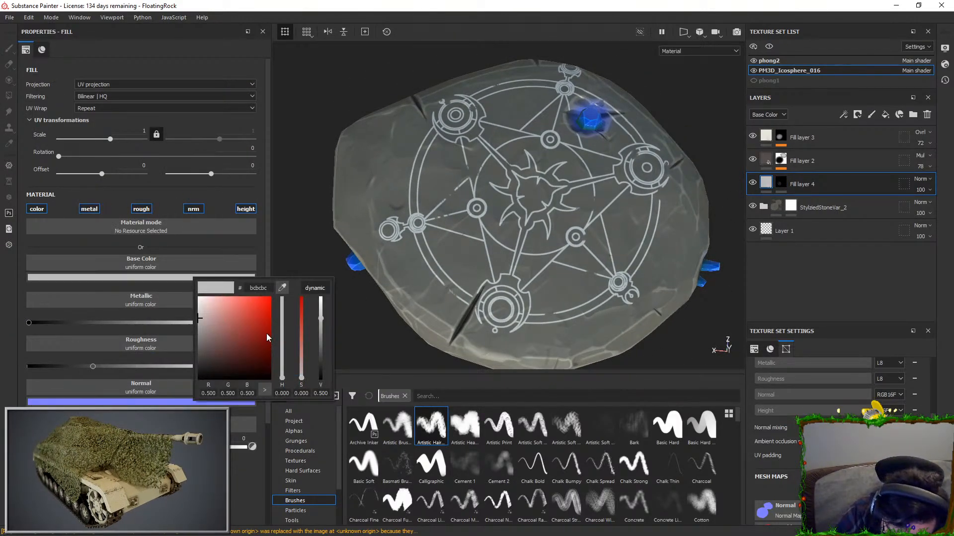
left_click(271, 298)
left_click_drag(282, 342, 284, 328)
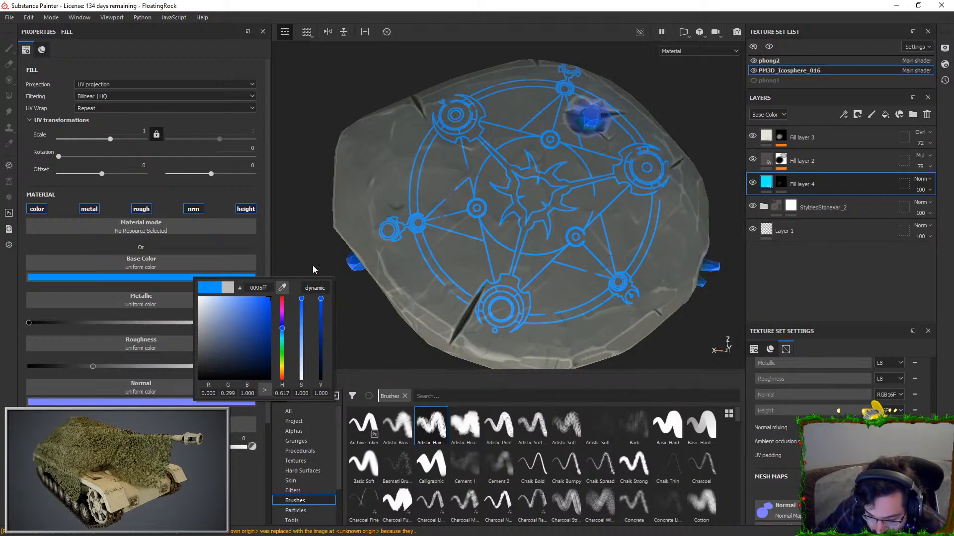
left_click(281, 288)
left_click(593, 114)
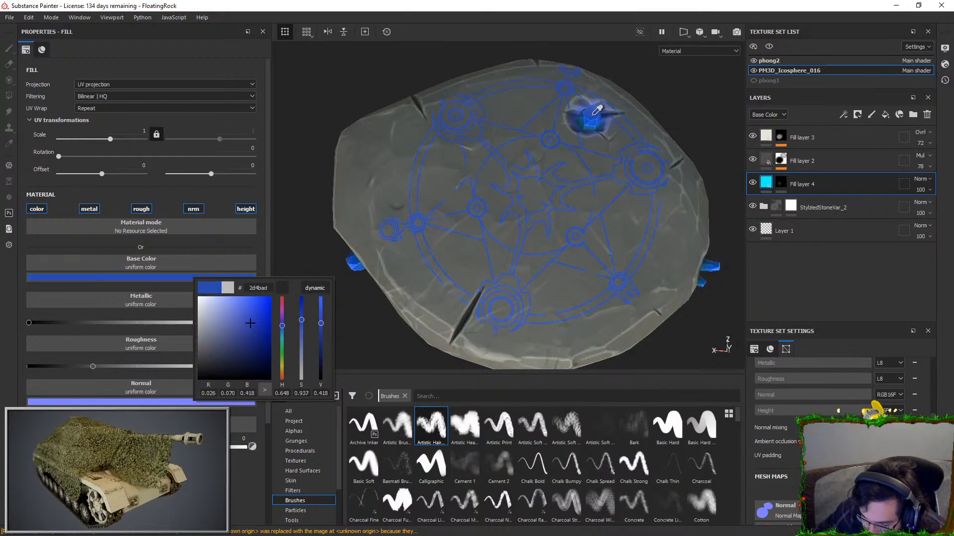
left_click(596, 112)
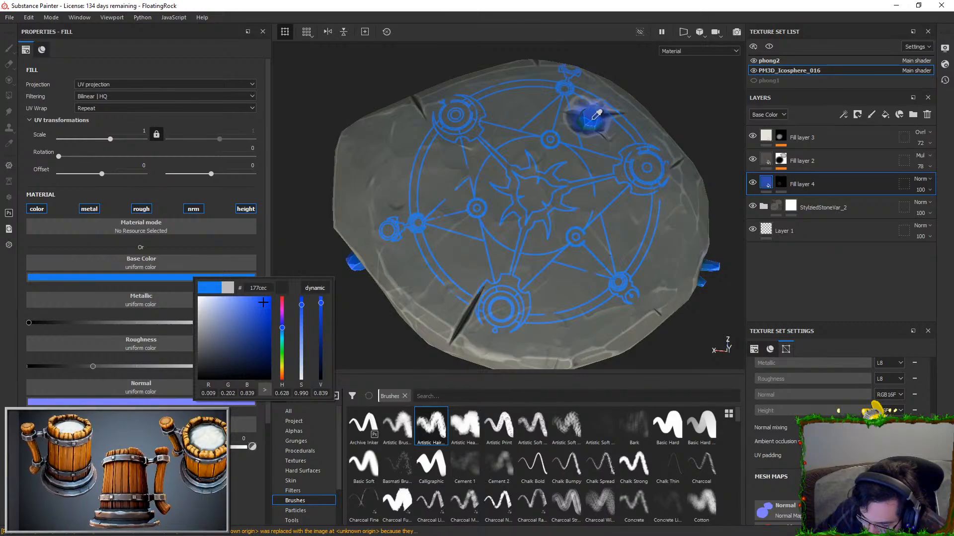
- Set Fill layer 4's height to -0.0498 and disable its roughness channel
left_click_drag(137, 447, 133, 447)
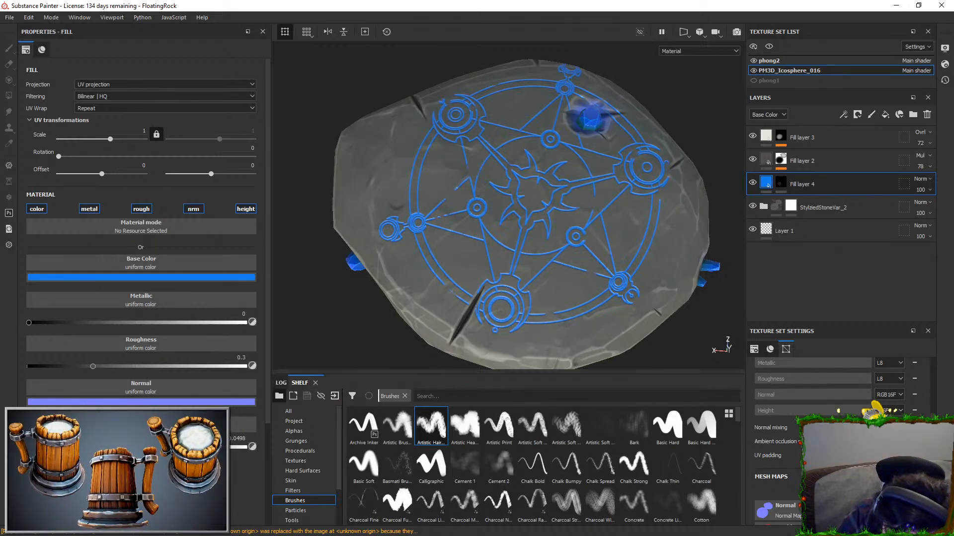
left_click(141, 208)
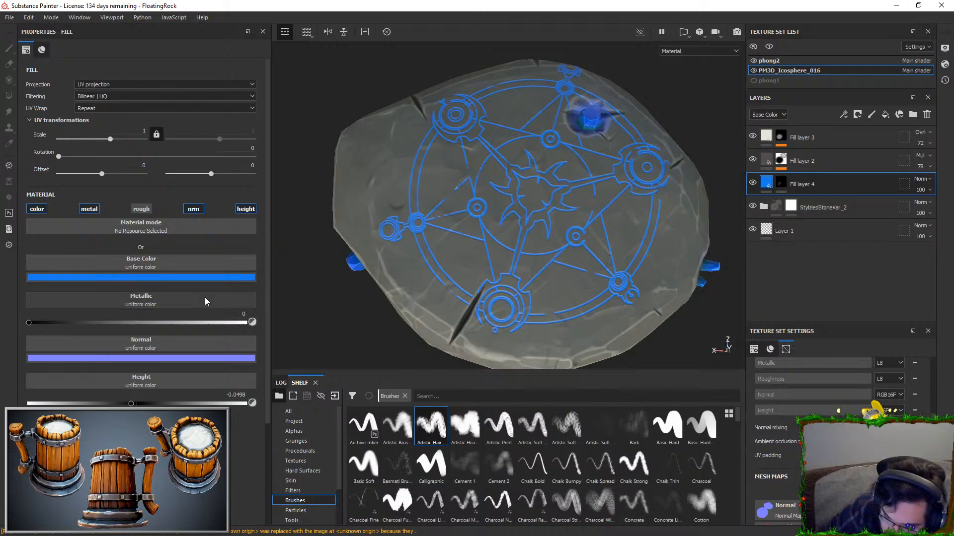
left_click_drag(516, 196, 558, 243, "alt")
scroll(558, 243, "down", 2)
middle_click_drag(558, 243, 516, 156, "alt")
left_click_drag(517, 156, 649, 129, "alt")
scroll(621, 206, "up", 2)
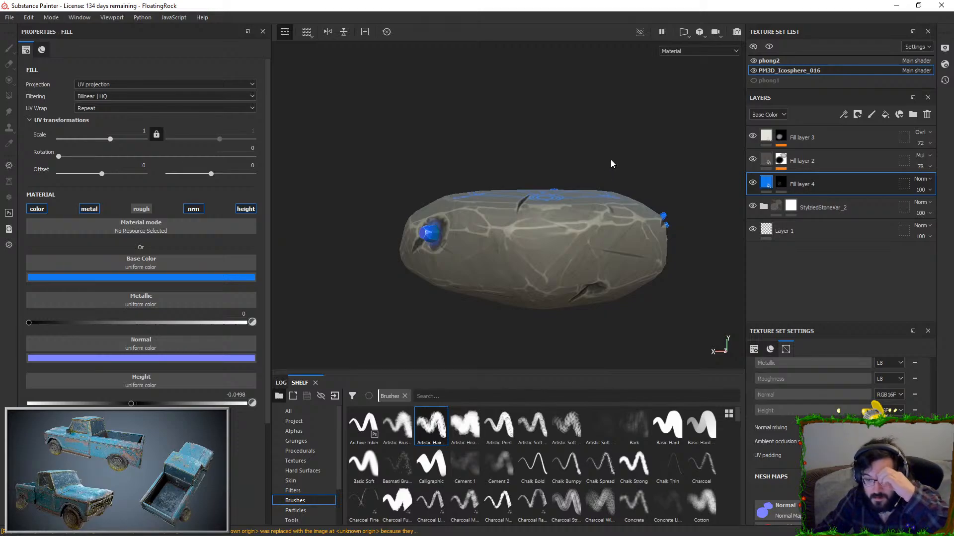
- Add an Emissive channel to the rock's texture set and enable emissive on Fill layer 4
left_click(945, 49)
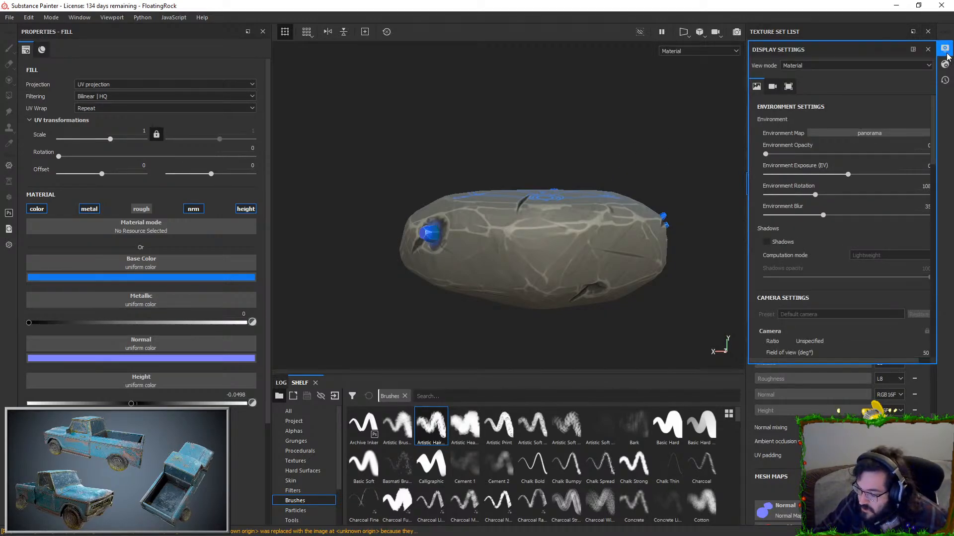
left_click(946, 51)
scroll(845, 392, "up", 3)
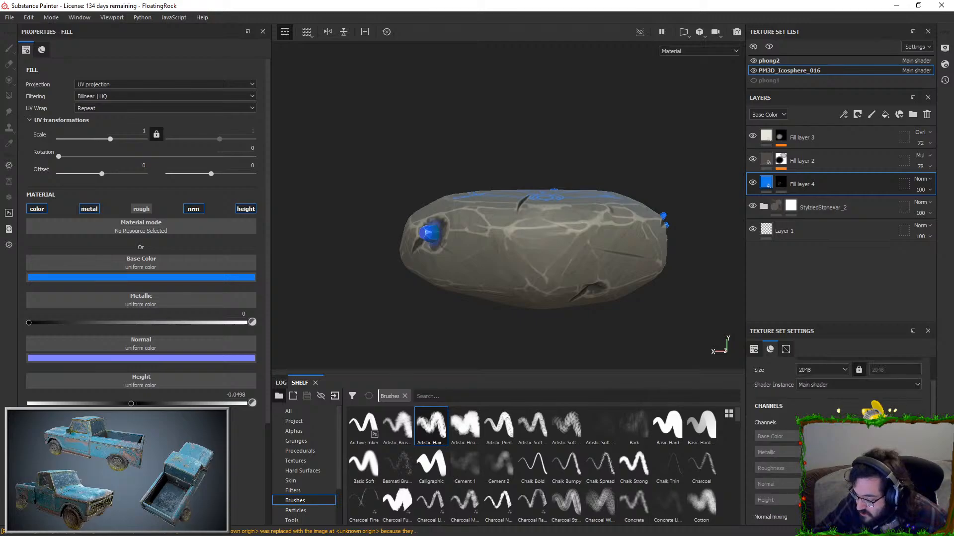
left_click(914, 422)
left_click(911, 243)
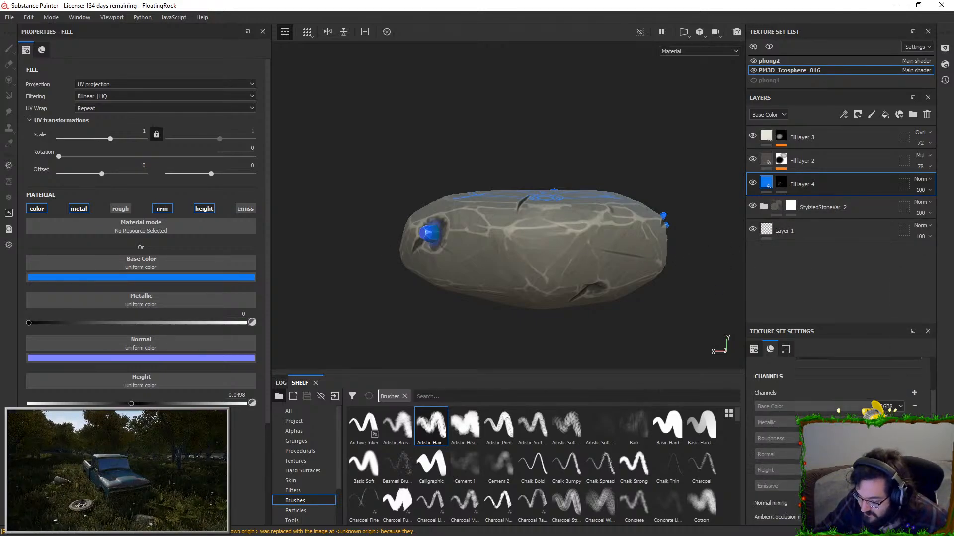
left_click_drag(501, 253, 499, 266, "alt")
left_click(238, 209)
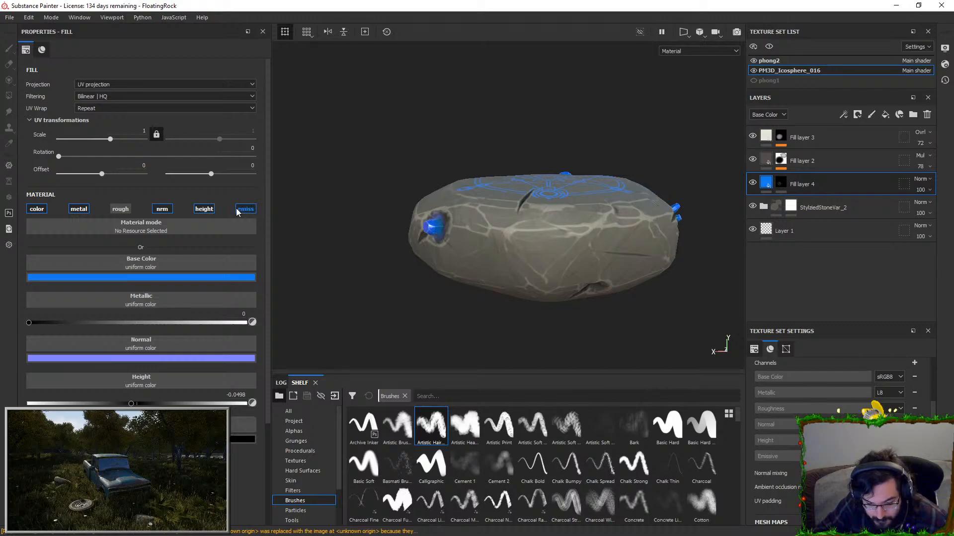
- Set Fill layer 4's emissive color to the saturated blue 0455e0 so the magic circle glows
left_click_drag(413, 216, 415, 258, "alt")
left_click(238, 439)
left_click_drag(181, 383, 92, 277)
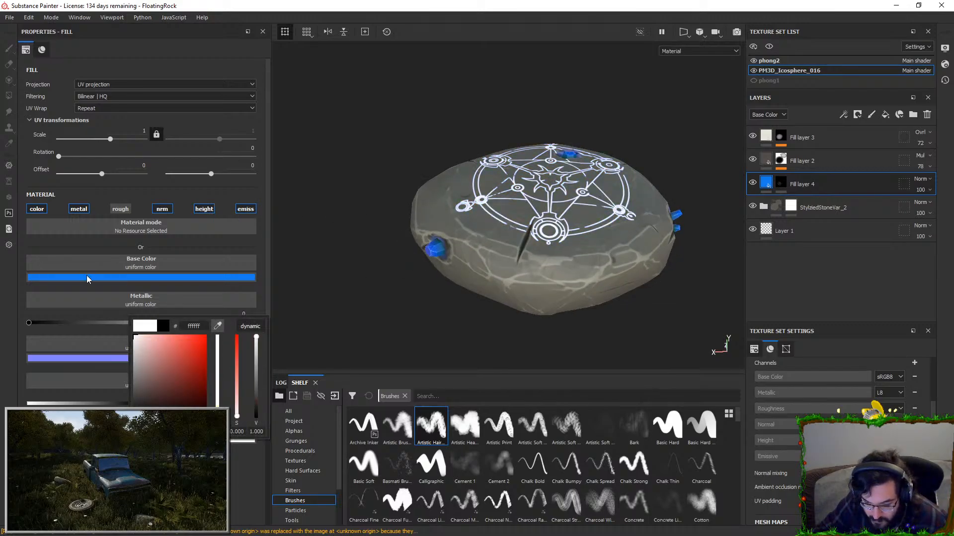
scroll(563, 250, "up", 5)
left_click_drag(563, 251, 551, 281, "alt")
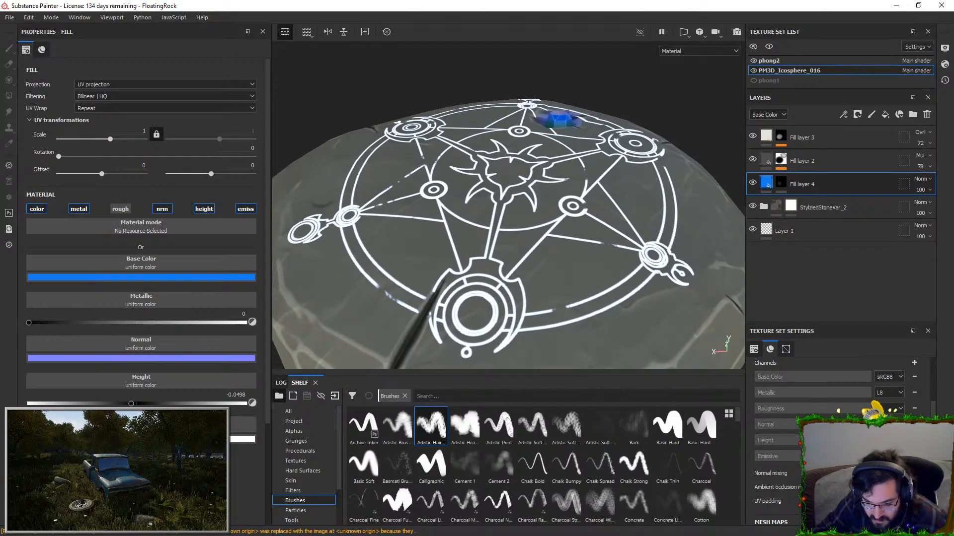
left_click(242, 439)
left_click_drag(280, 378, 327, 328)
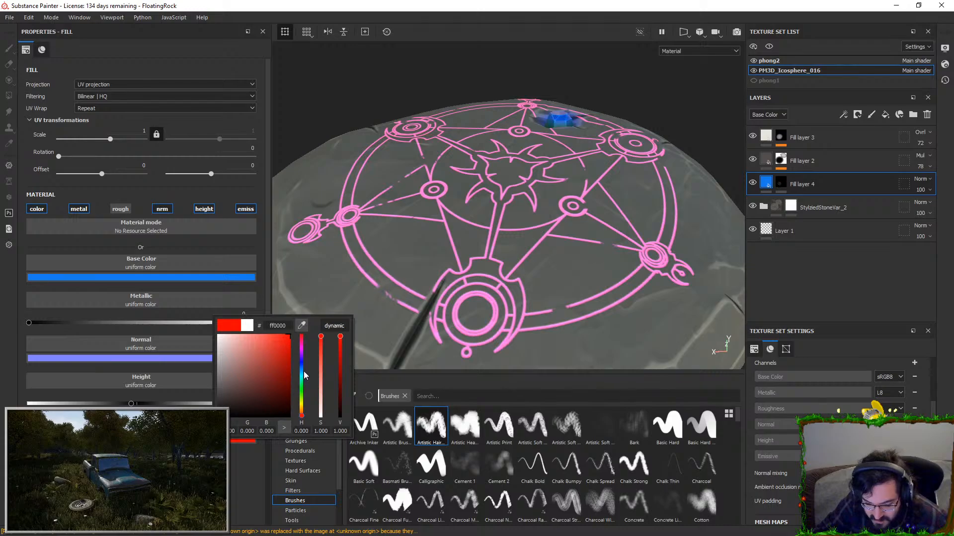
left_click_drag(304, 376, 303, 362)
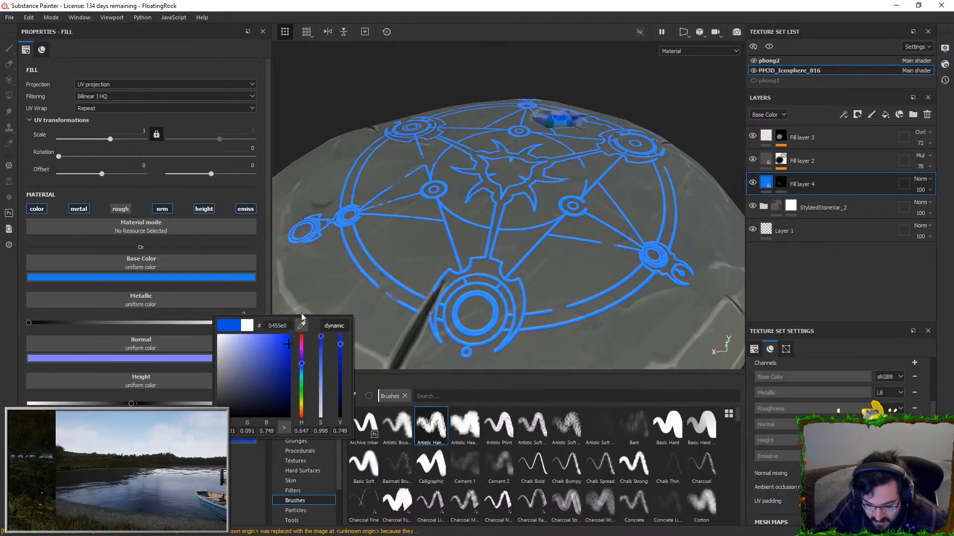
left_click(327, 299)
left_click_drag(386, 212, 379, 270, "alt")
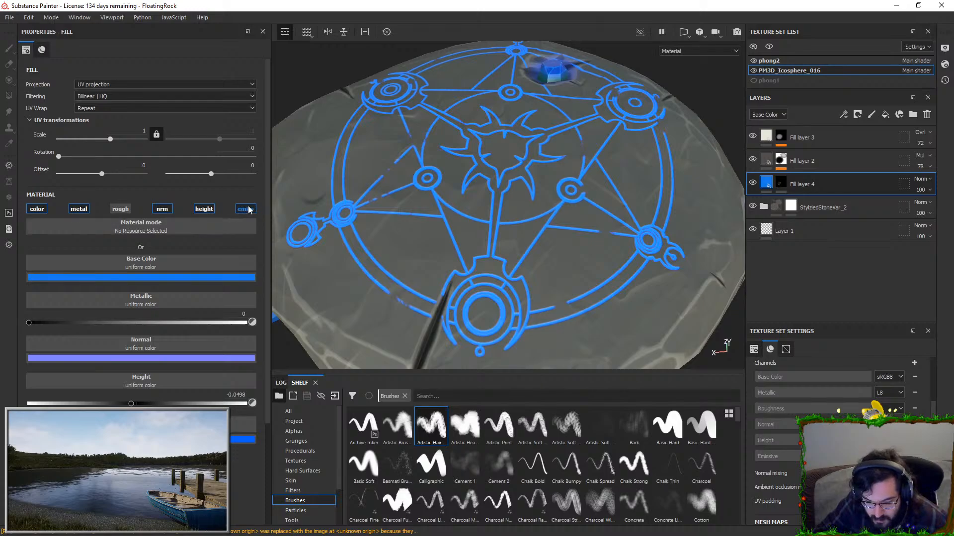
- Switch to painting white on Fill layer 4's mask, try a stroke on the rock's side and undo it
left_click(248, 210)
scroll(570, 96, "down", 3)
left_click_drag(566, 218, 576, 241, "alt")
mouse_move(576, 241)
right_mouse_down("shift")
mouse_move(598, 241)
mouse_move(577, 239)
right_mouse_up("shift")
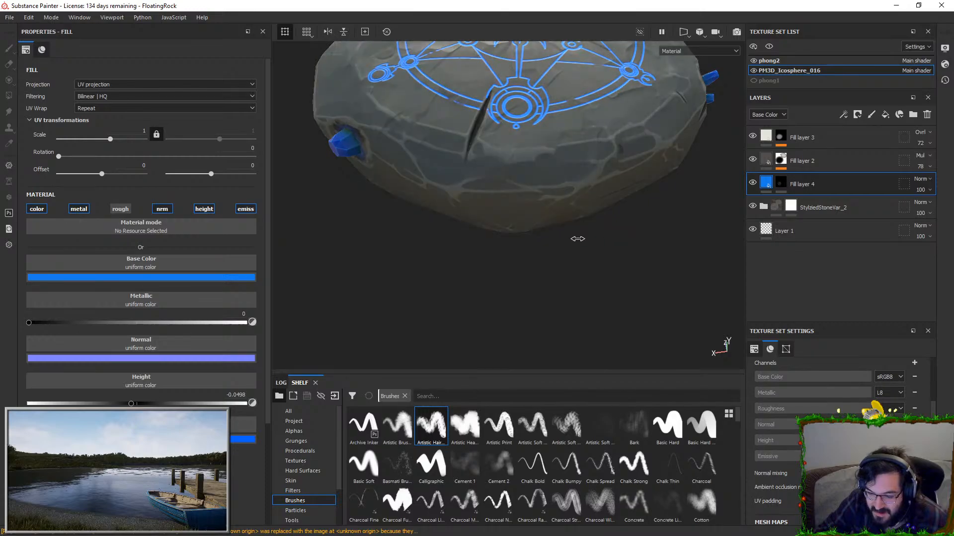
left_click_drag(551, 269, 551, 194, "alt")
left_click_drag(556, 248, 522, 128, "alt")
left_click(780, 182)
mouse_move(472, 213)
left_mouse_down("alt")
mouse_move(468, 189)
mouse_move(445, 203)
mouse_move(517, 172)
mouse_move(447, 182)
left_mouse_up("alt")
key("x")
mouse_move(467, 241)
left_mouse_down("alt")
mouse_move(445, 294)
mouse_move(449, 283)
left_mouse_up("alt")
key("ctrl+z")
mouse_move(405, 223)
left_mouse_down()
mouse_move(566, 223)
mouse_move(527, 136)
left_mouse_up()
key("ctrl+z")
- Search the alphas for "rune", apply F_Rune to the Artistic Hair brush and set its size to 34.18
left_click_drag(536, 194, 602, 251, "alt")
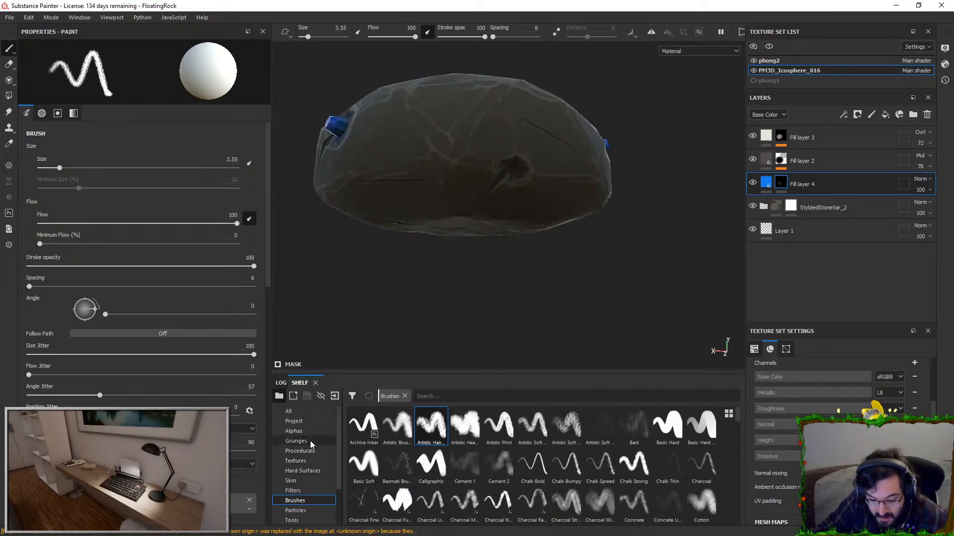
left_click(294, 431)
type("rune")
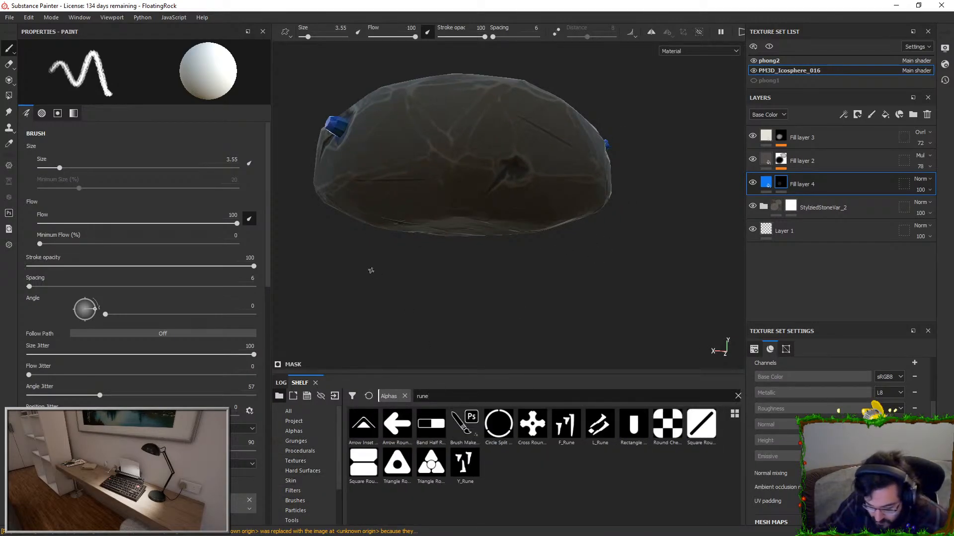
left_click(565, 425)
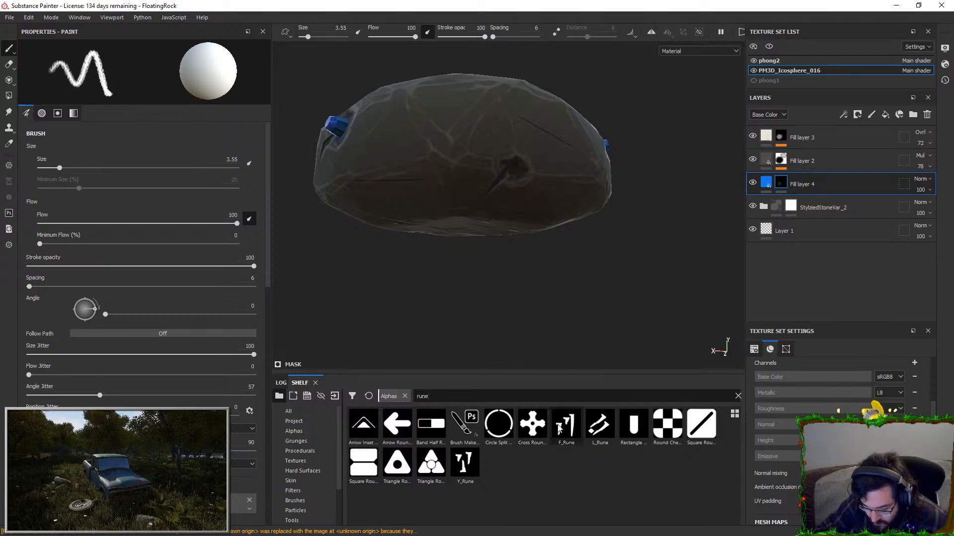
scroll(488, 292, "up", 2)
left_click_drag(488, 292, 440, 264, "alt")
mouse_move(65, 168)
left_mouse_down()
mouse_move(189, 160)
mouse_move(110, 165)
left_mouse_up()
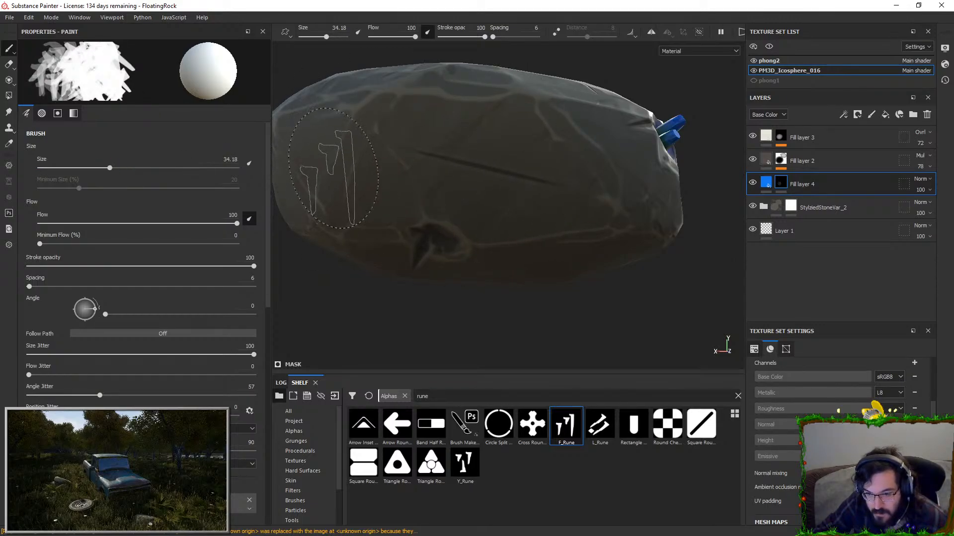
- Try stamping the F rune on the rock's side with the angle-jittered brush, undoing each attempt
left_click(504, 165)
key("ctrl+z")
left_click(502, 166)
key("ctrl+z")
left_click(502, 167)
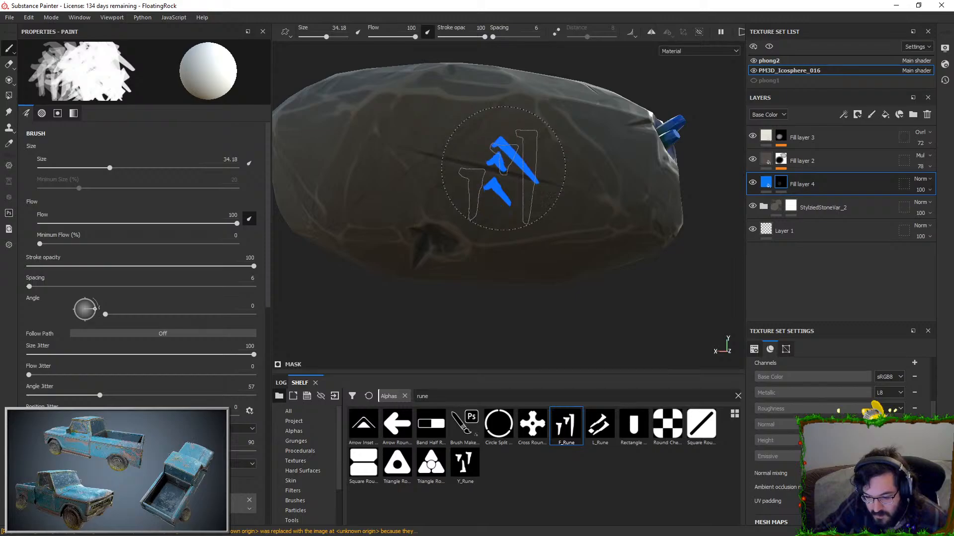
key("ctrl+z")
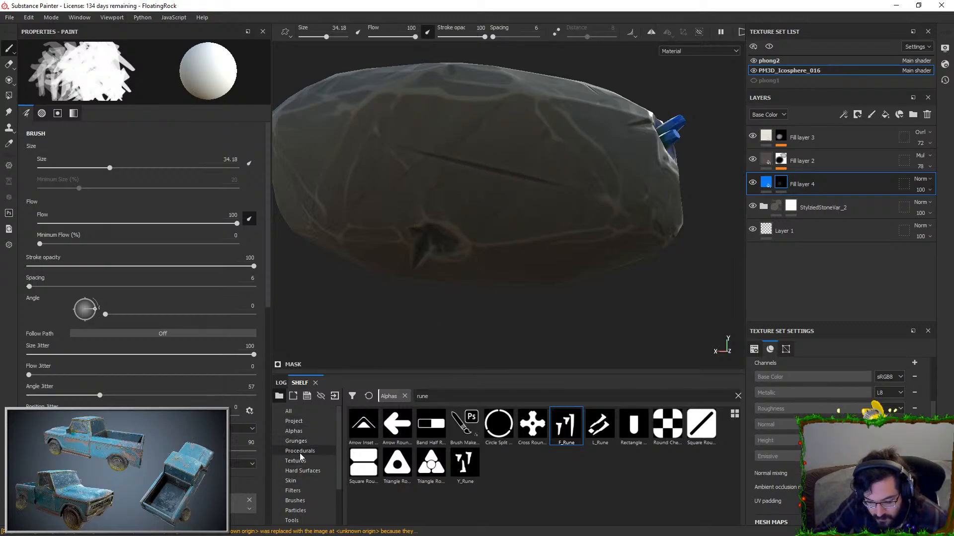
- Load the Basic Hard brush, apply the F_Rune alpha to it and set the brush size to 38.43
left_click(300, 502)
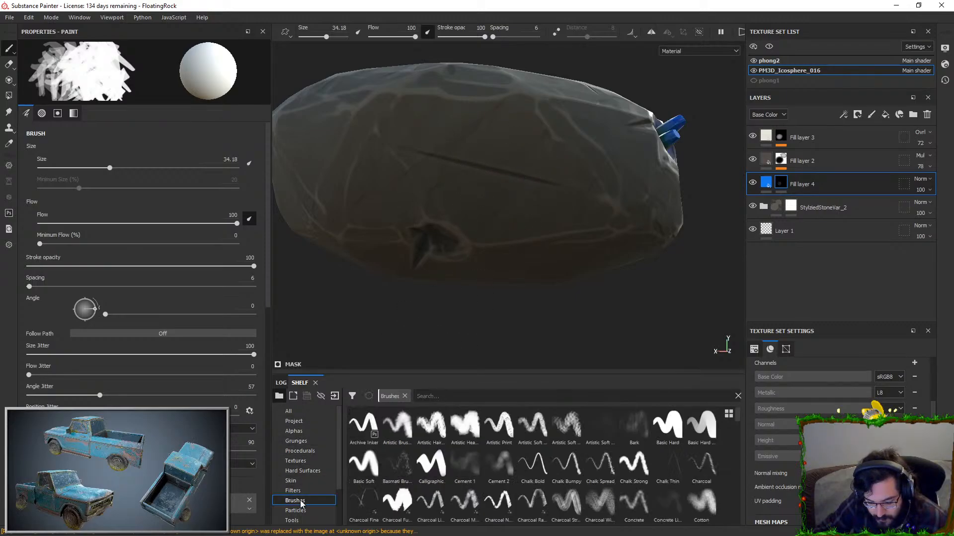
left_click(667, 425)
left_click(293, 432)
type("rune")
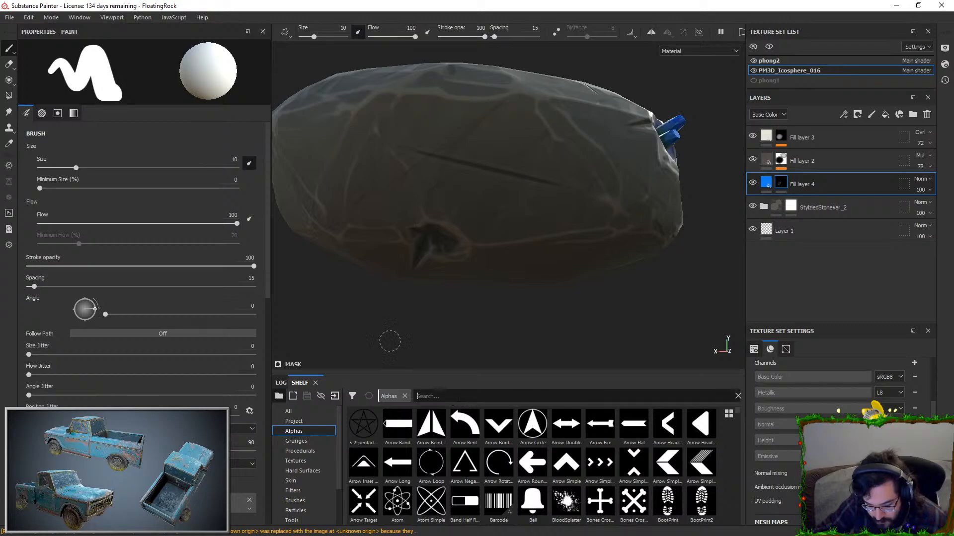
left_click(566, 424)
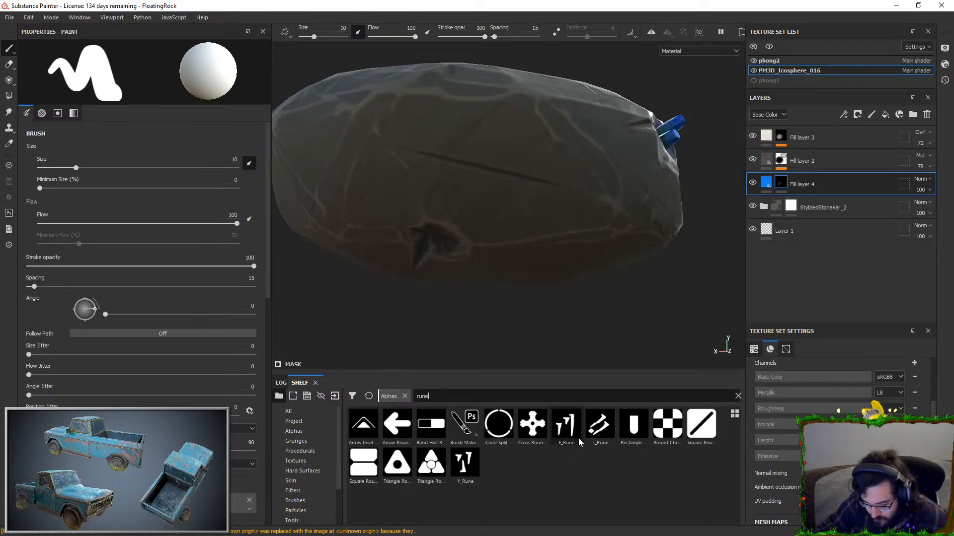
mouse_move(106, 168)
left_mouse_down()
mouse_move(148, 168)
mouse_move(115, 168)
left_mouse_up()
- Stamp the F rune upright across the thin crack in the middle of the rock's side
left_click(510, 164)
mouse_move(510, 164)
left_mouse_down("alt")
mouse_move(494, 228)
mouse_move(574, 228)
mouse_move(513, 213)
mouse_move(479, 217)
mouse_move(536, 223)
mouse_move(418, 187)
mouse_move(490, 187)
mouse_move(451, 182)
left_mouse_up("alt")
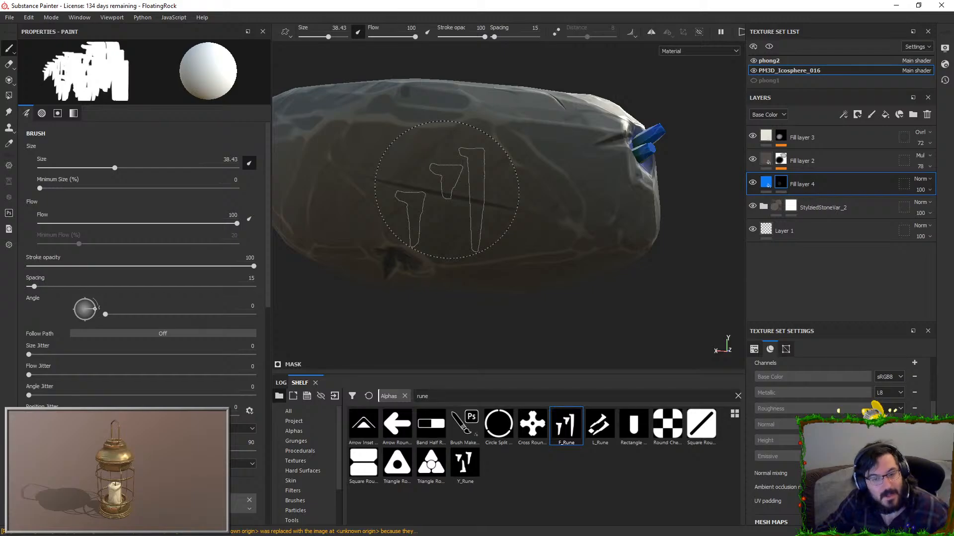
left_click(460, 186)
mouse_move(460, 186)
left_mouse_down("alt")
mouse_move(518, 222)
mouse_move(513, 204)
left_mouse_up("alt")
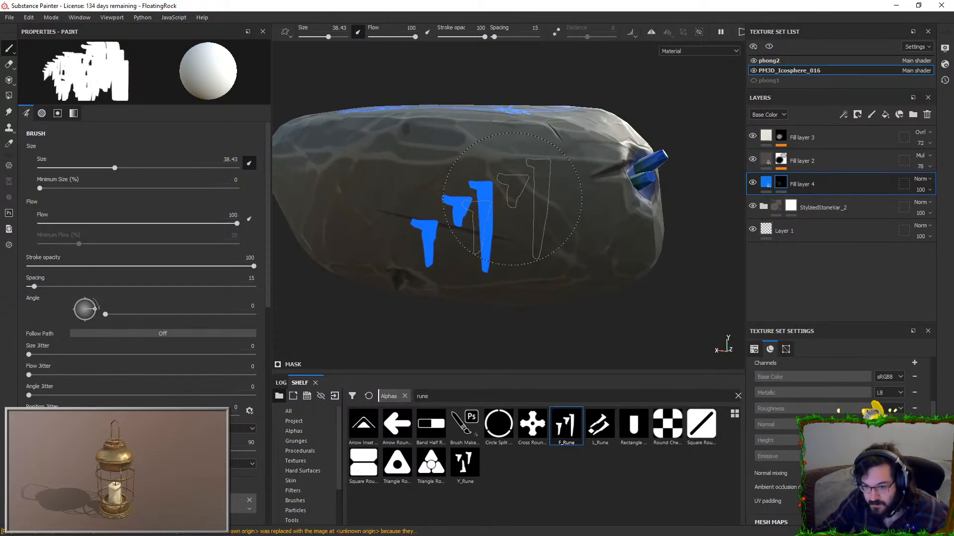
right_click(778, 187)
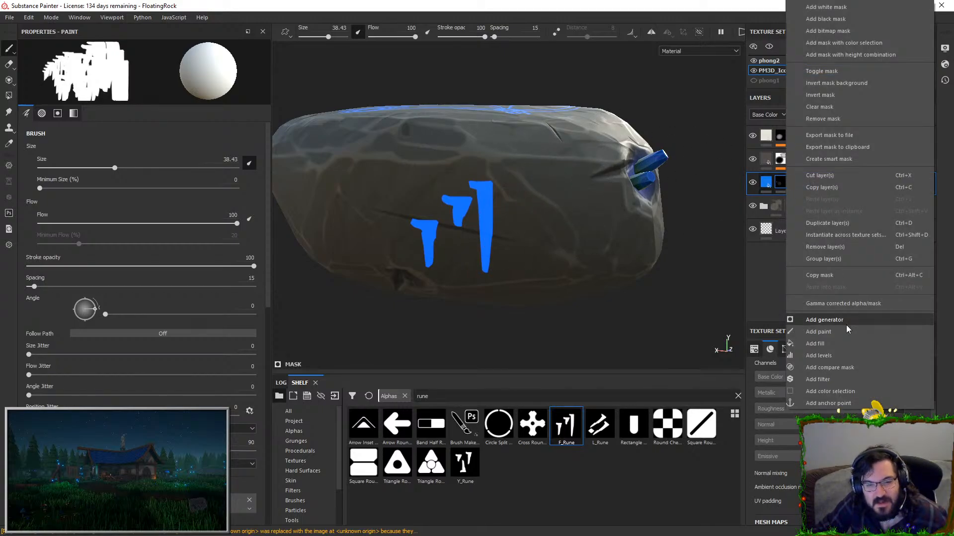
left_click(847, 322)
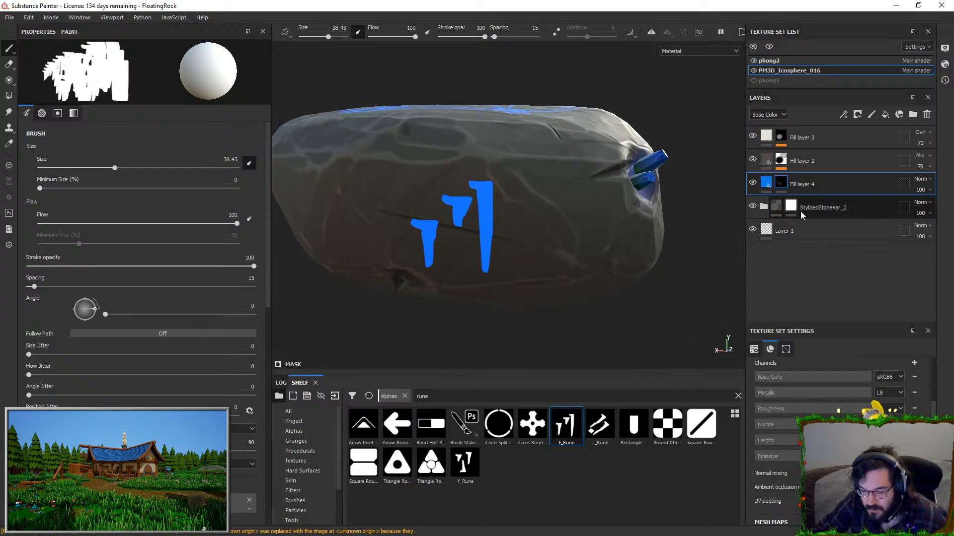
right_click(781, 184)
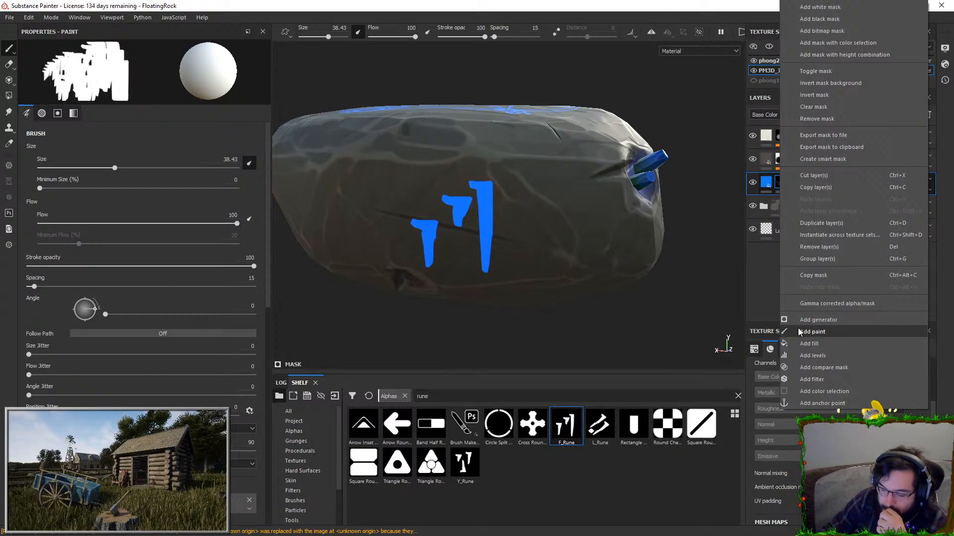
left_click(576, 338)
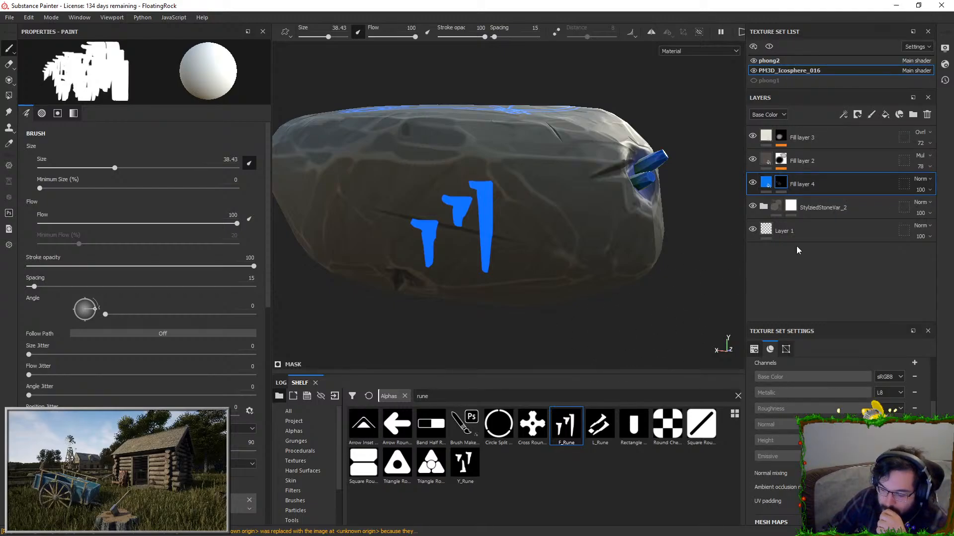
right_click(824, 184)
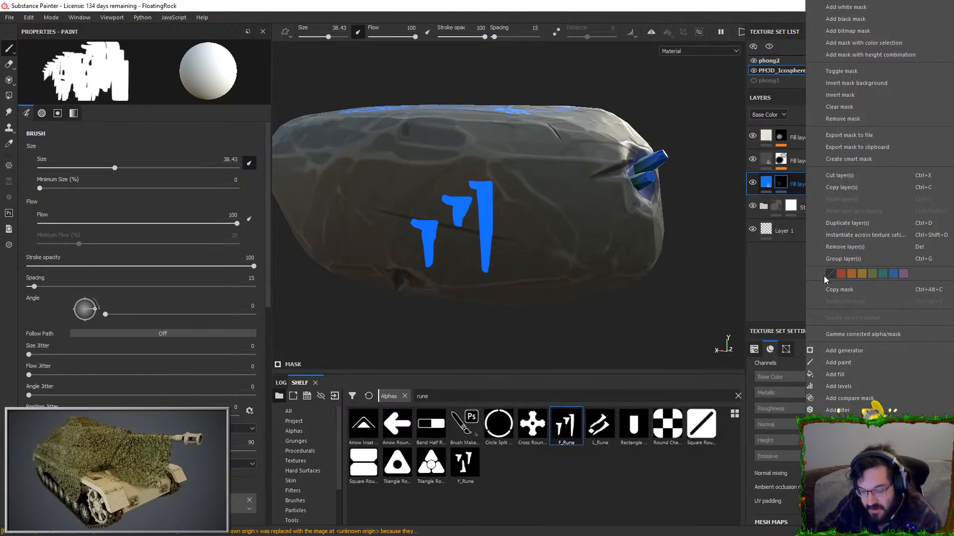
left_click(861, 350)
left_click(188, 62)
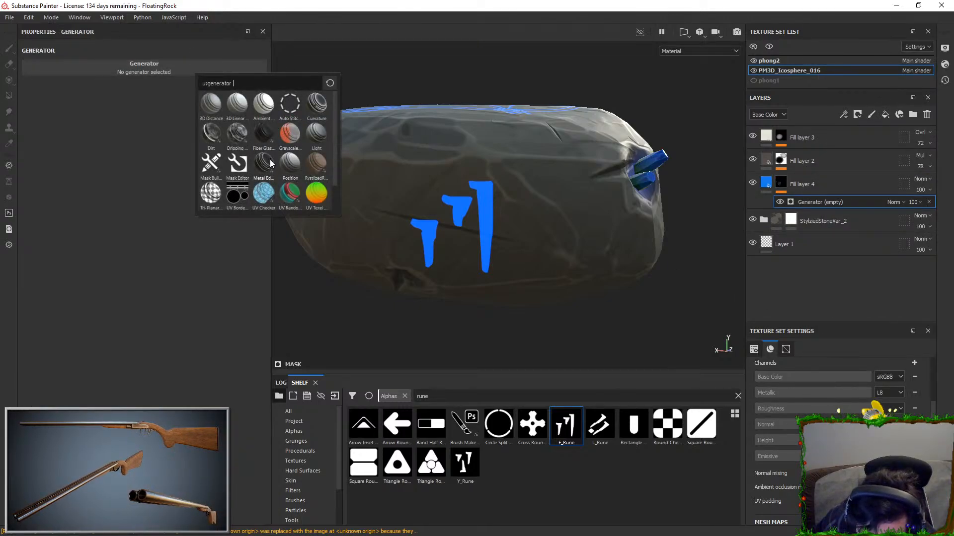
left_click(809, 190)
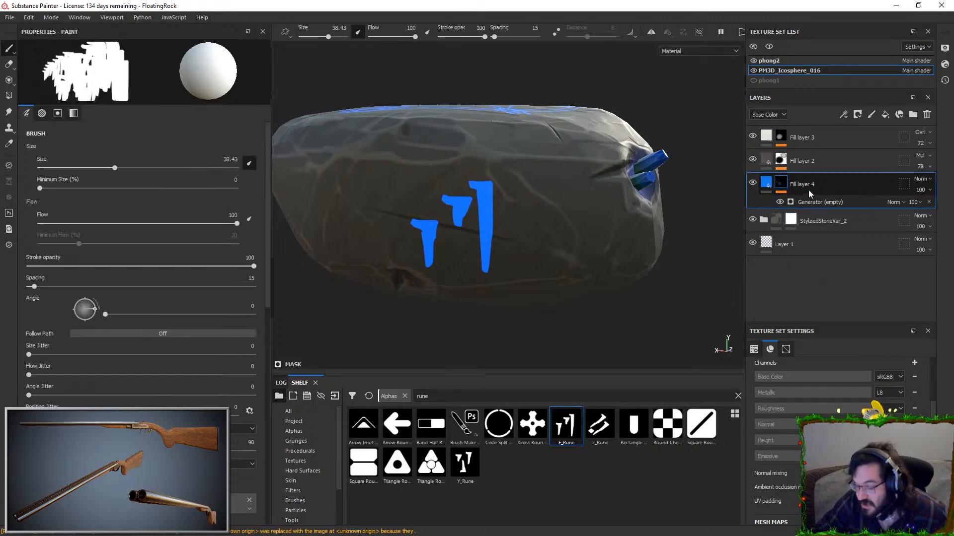
key("ctrl+z")
- Duplicate Fill layer 4 and try adding a generator to the copy's mask
right_click(809, 190)
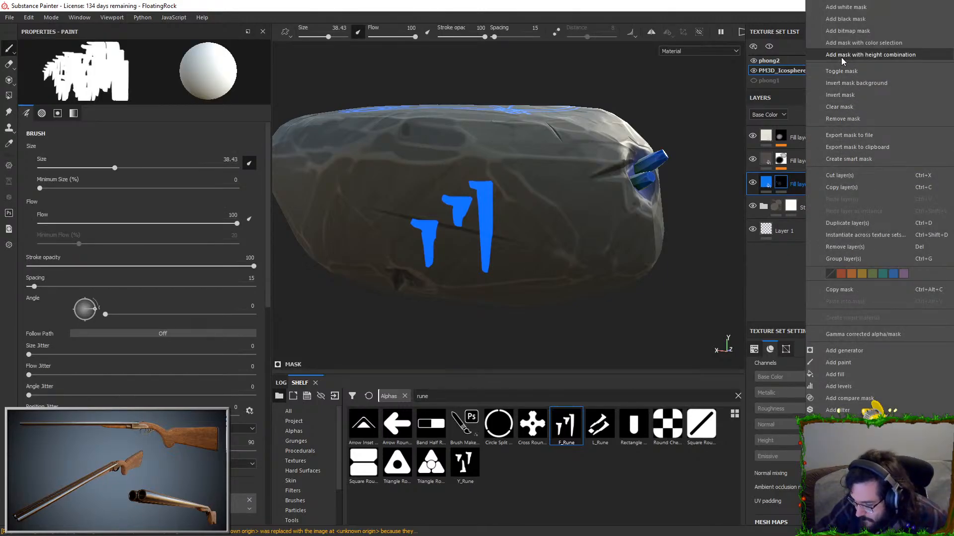
left_click(847, 221)
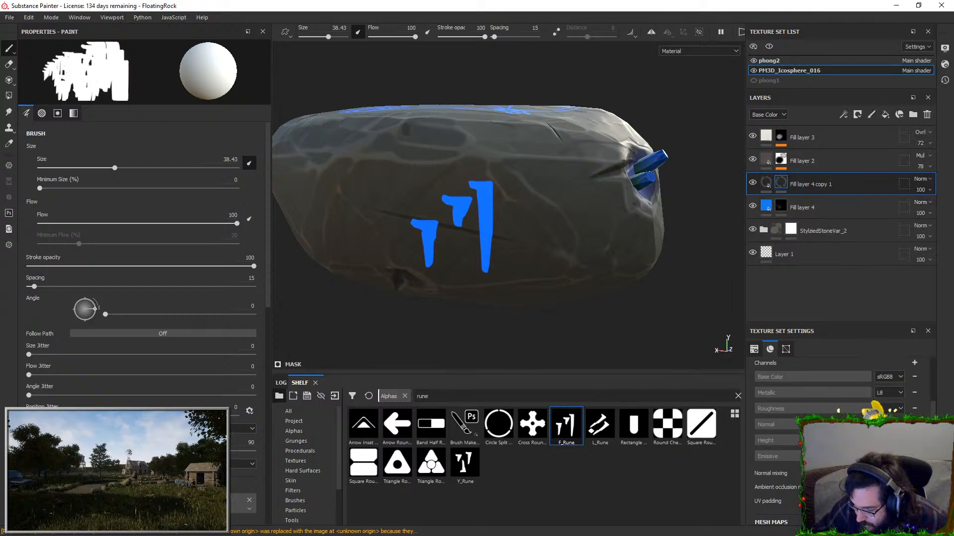
right_click(781, 158)
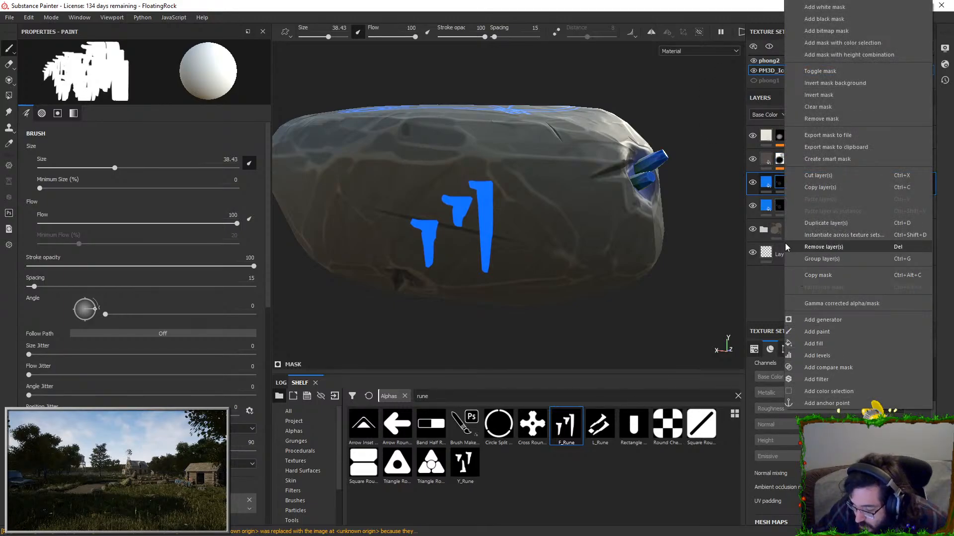
left_click(822, 319)
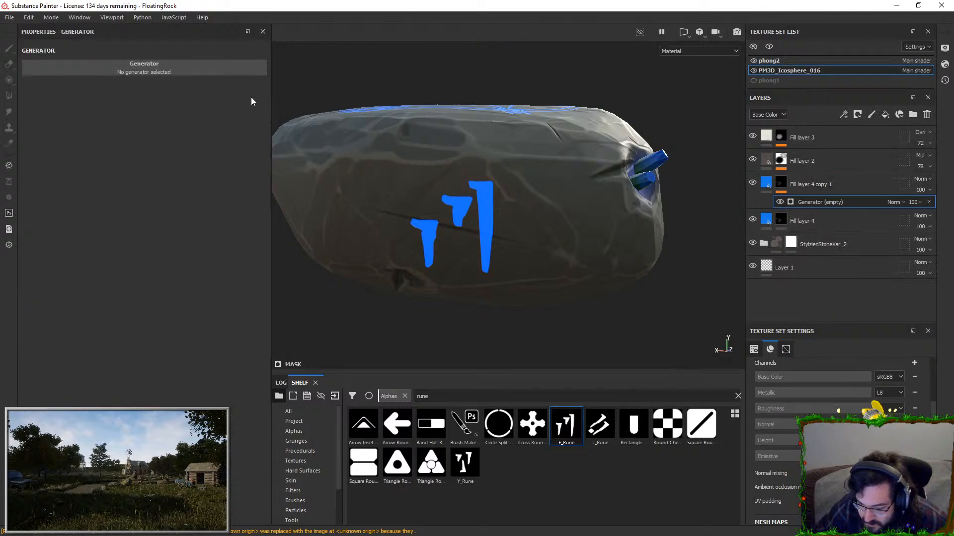
left_click(241, 75)
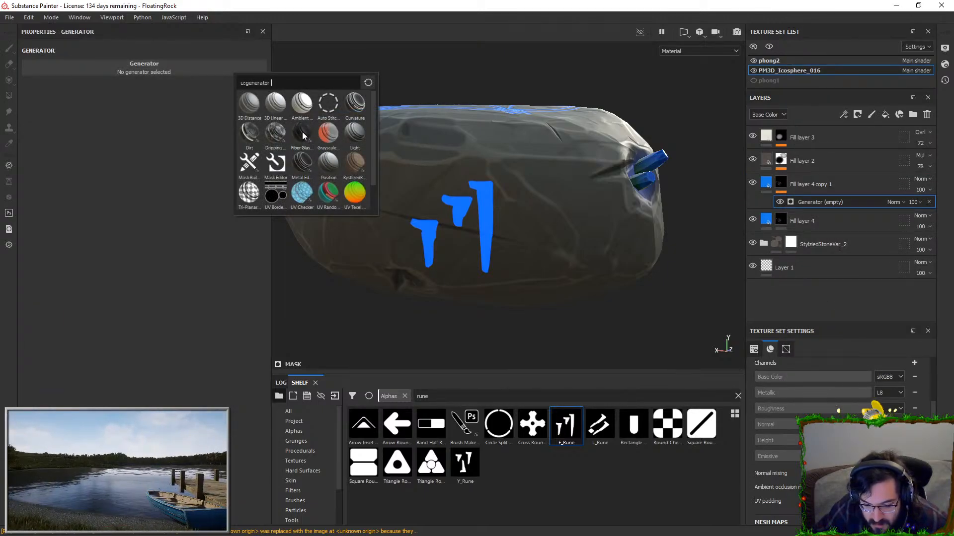
left_click(928, 202)
- Add a Blur filter to the copied layer's mask and adjust its intensity so the F rune gets a soft blue halo
right_click(780, 183)
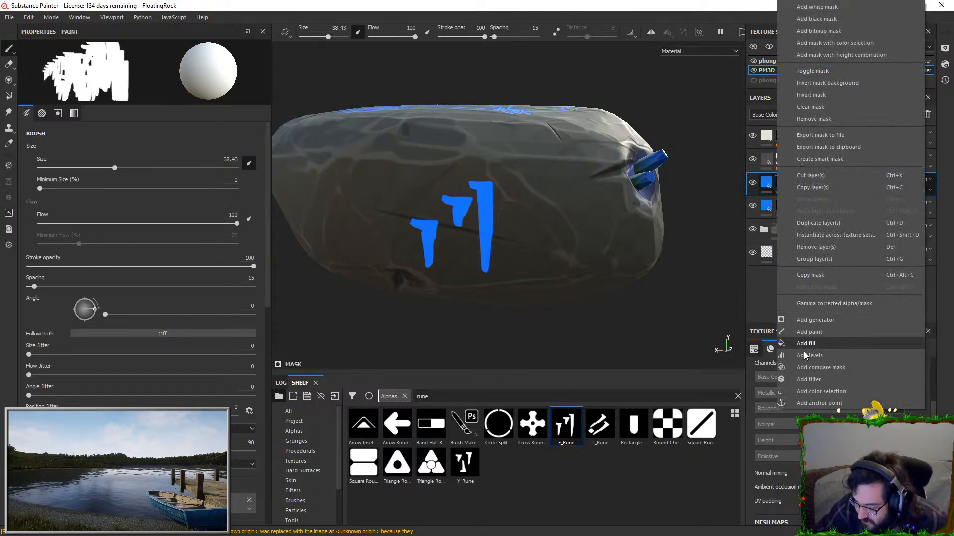
left_click(806, 379)
left_click(209, 65)
left_click(226, 91)
left_click_drag(41, 117, 57, 117)
right_click_drag(437, 189, 467, 130, "alt")
left_click_drag(467, 130, 479, 147, "alt")
right_click_drag(479, 147, 529, 170, "alt")
mouse_move(529, 169)
left_mouse_down("alt")
mouse_move(457, 155)
mouse_move(529, 158)
left_mouse_up("alt")
- Turn off the height and normal channels on the blurred copy of Fill layer 4
left_click(769, 185)
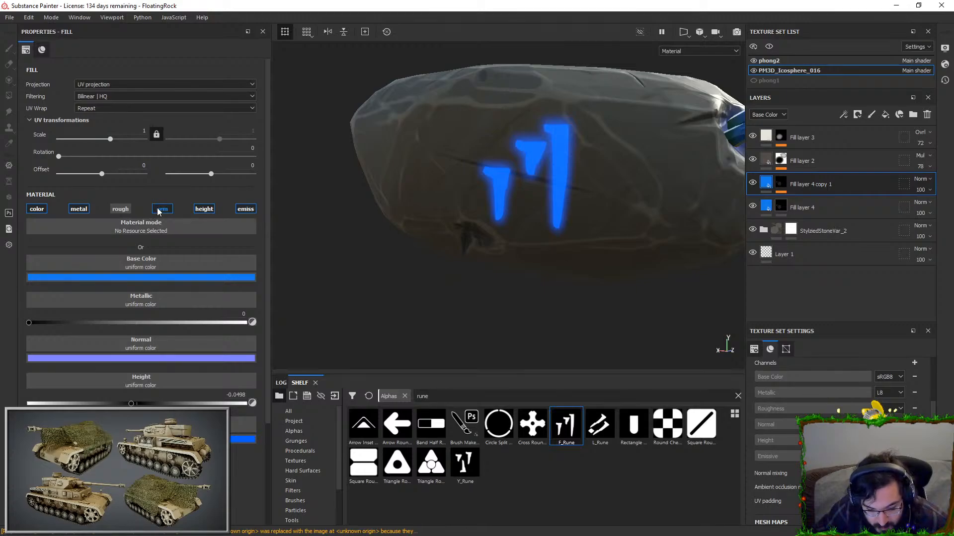
left_click(208, 210)
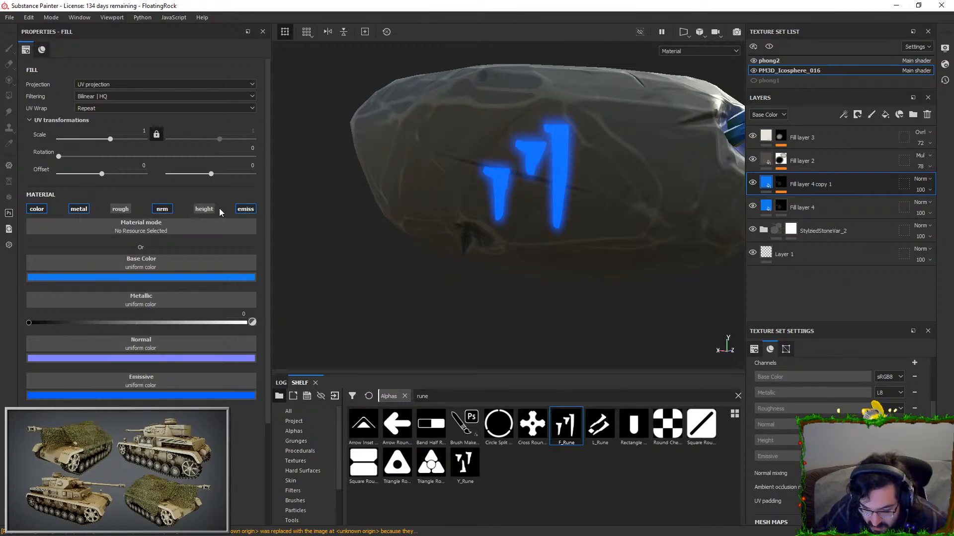
left_click(163, 209)
left_click_drag(304, 211, 730, 228, "alt")
- Set Fill layer 4's height to -0.3982 to engrave the runes deeper, and delete its blurred copy
left_click(769, 208)
left_click_drag(107, 403, 93, 403)
scroll(532, 43, "down", 4)
left_click_drag(532, 43, 671, 169, "alt")
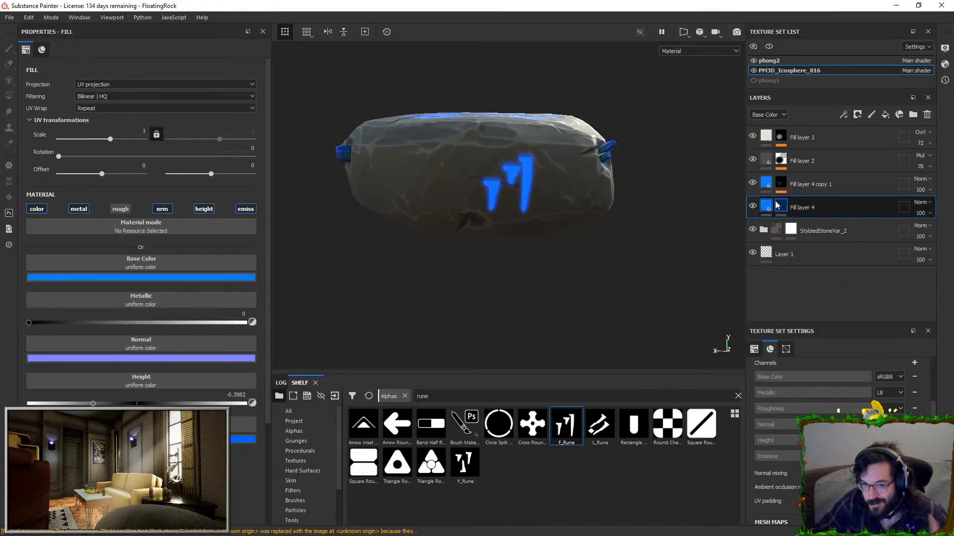
left_click(781, 191)
key("Delete")
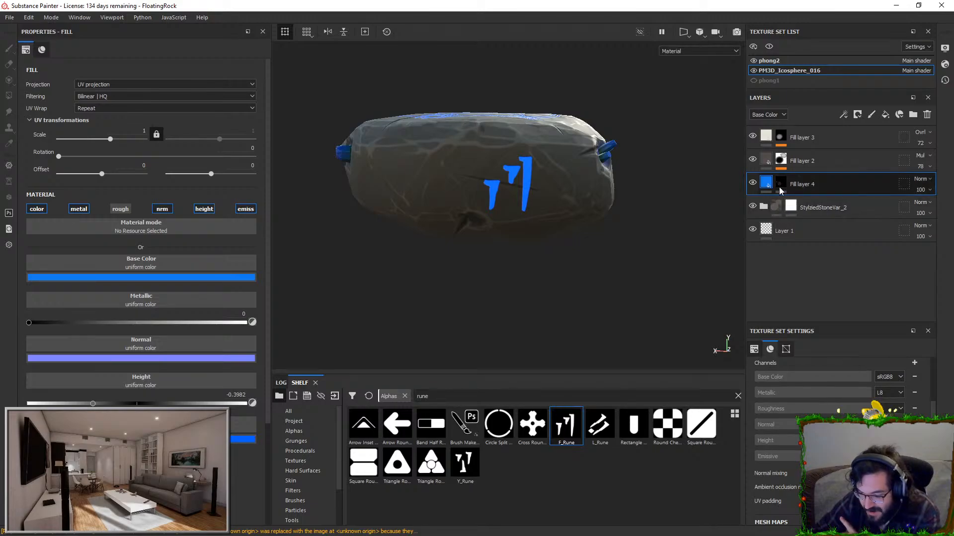
- Apply the L_Rune alpha on Fill layer 4's mask and stamp it on the rock's side between the blue crystal and the F rune
left_click(781, 190)
left_click(600, 425)
mouse_move(489, 189)
left_mouse_down("alt")
mouse_move(532, 184)
mouse_move(507, 189)
left_mouse_up("alt")
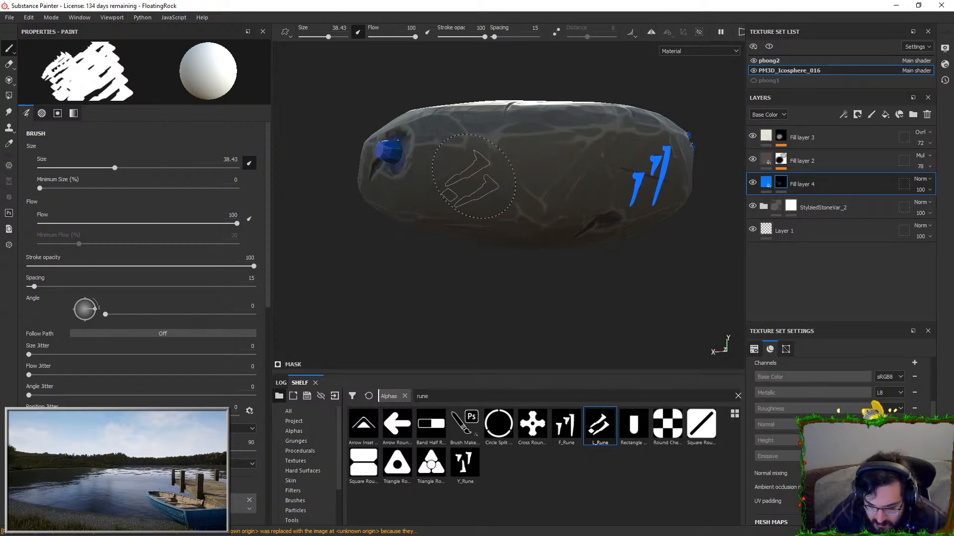
left_click_drag(492, 175, 472, 170, "alt")
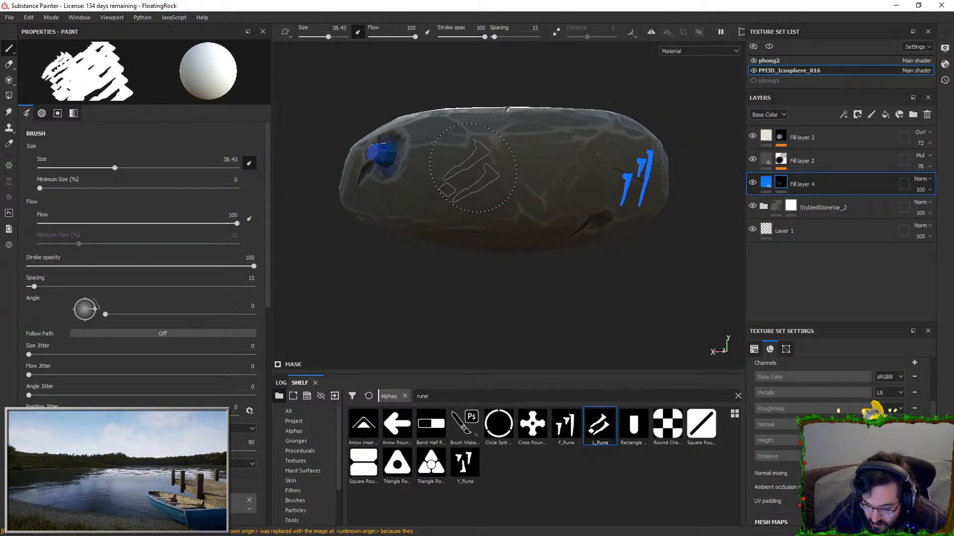
left_click(462, 175)
- Stamp a second L rune on another side of the rock, between the thin horizontal crack and the deep diagonal crack
mouse_move(560, 265)
left_mouse_down("alt")
mouse_move(524, 211)
mouse_move(586, 230)
mouse_move(497, 209)
mouse_move(462, 189)
mouse_move(500, 252)
mouse_move(479, 249)
mouse_move(551, 268)
mouse_move(576, 218)
left_mouse_up("alt")
middle_click_drag(577, 218, 682, 216, "alt")
left_click(587, 206)
- Apply the Y_Rune alpha to the brush and stamp it among the pale cracks on the rock's opposite side, near the protruding crystal
left_click_drag(621, 255, 675, 243, "alt")
mouse_move(508, 224)
left_mouse_down("alt")
mouse_move(526, 221)
mouse_move(497, 218)
left_mouse_up("alt")
left_click(569, 430)
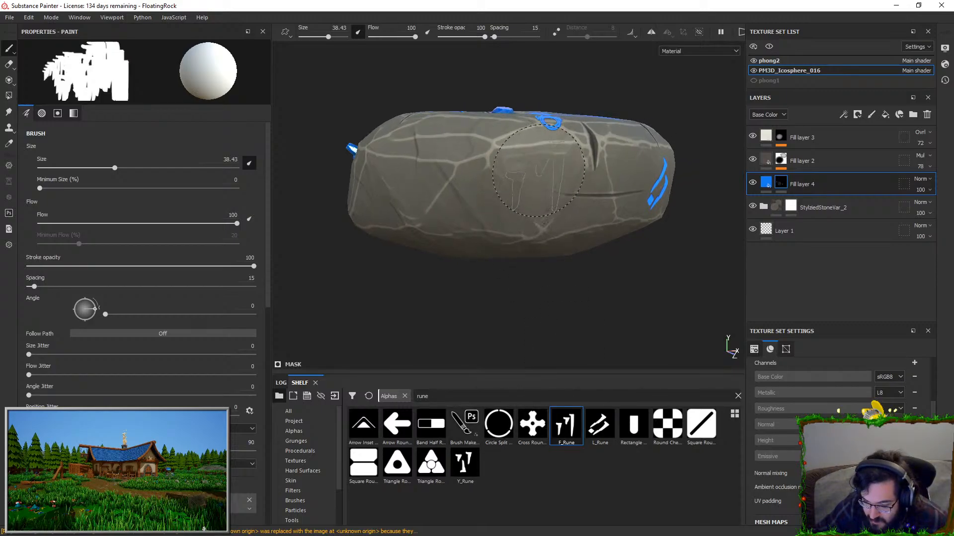
left_click(464, 464)
left_click(405, 186)
- Try stamping the Y rune and the F rune on the rock's underside, and check the runes around the rock
mouse_move(447, 239)
left_mouse_down("alt")
mouse_move(486, 269)
mouse_move(549, 206)
mouse_move(534, 230)
mouse_move(503, 224)
mouse_move(551, 253)
left_mouse_up("alt")
left_click(456, 223)
key("ctrl+z")
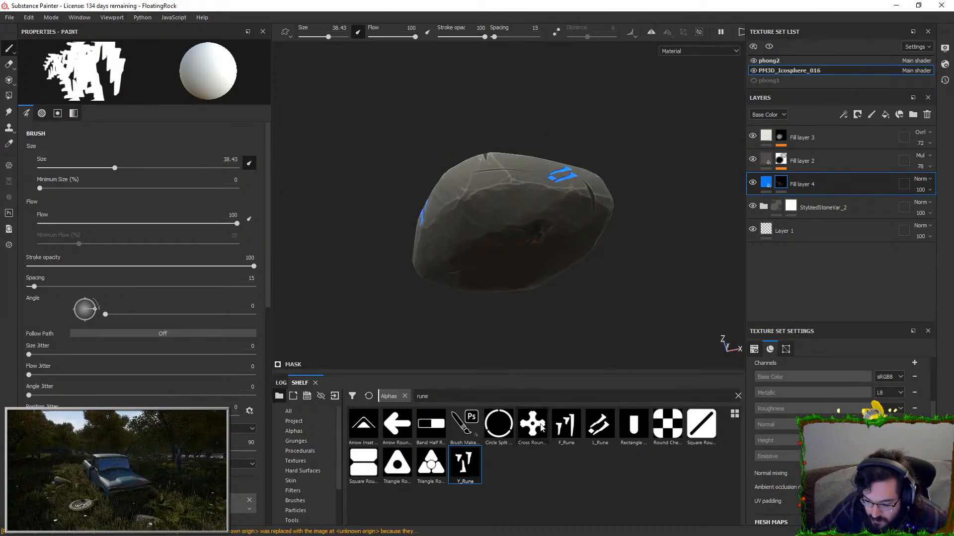
left_click(566, 428)
left_click(500, 211)
left_click_drag(501, 211, 536, 214, "alt")
left_click(600, 427)
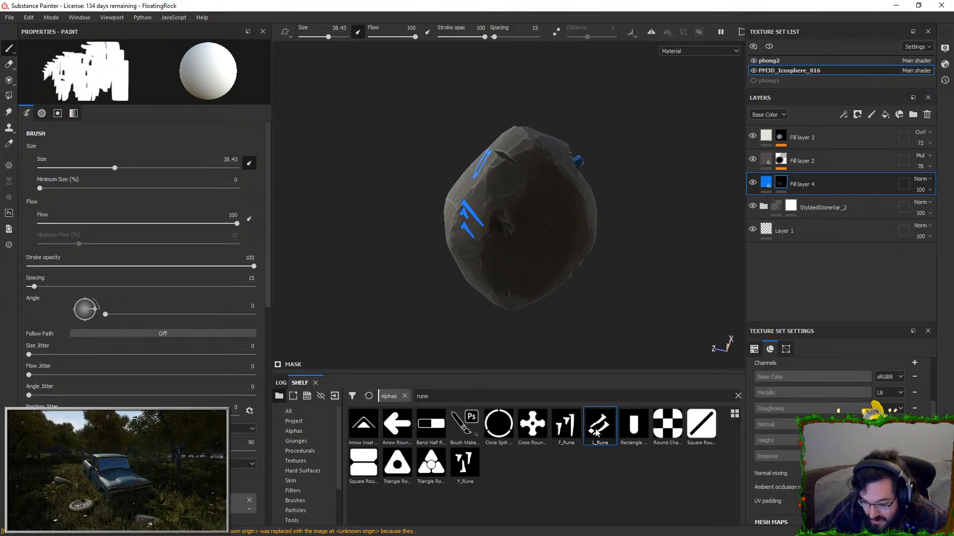
left_click(566, 426)
left_click(529, 275)
mouse_move(529, 276)
left_mouse_down("alt")
mouse_move(585, 358)
mouse_move(634, 323)
left_mouse_up("alt")
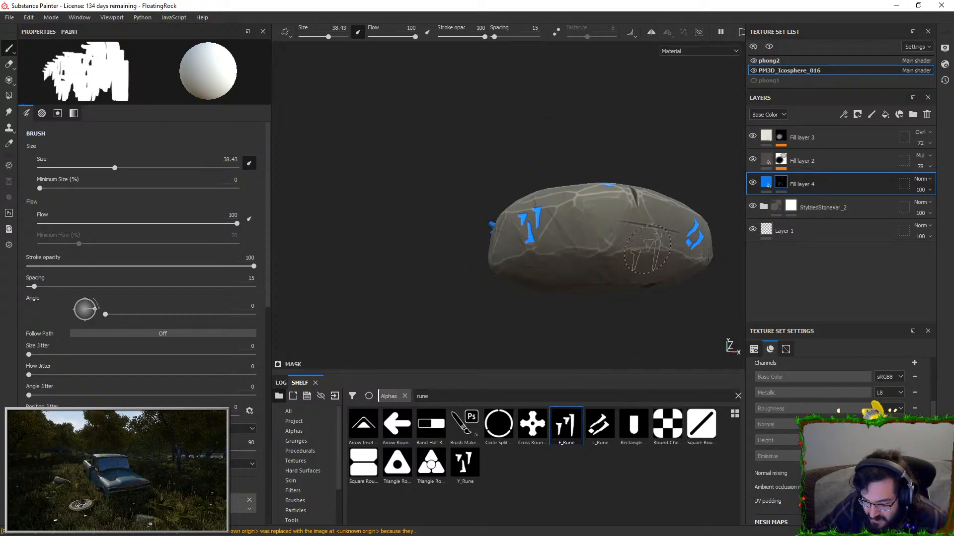
mouse_move(634, 234)
left_mouse_down("alt")
mouse_move(611, 224)
mouse_move(569, 232)
mouse_move(531, 213)
left_mouse_up("alt")
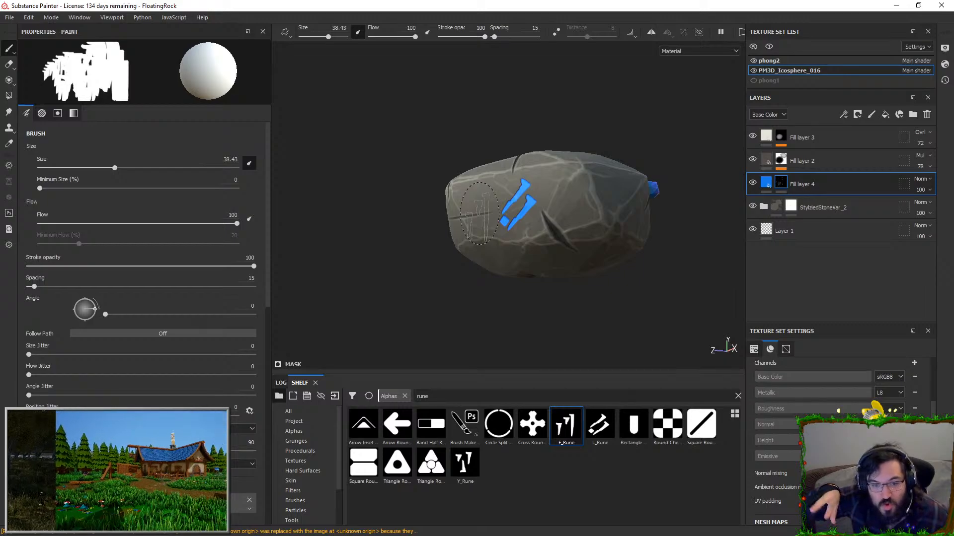
left_click_drag(479, 214, 593, 271, "alt")
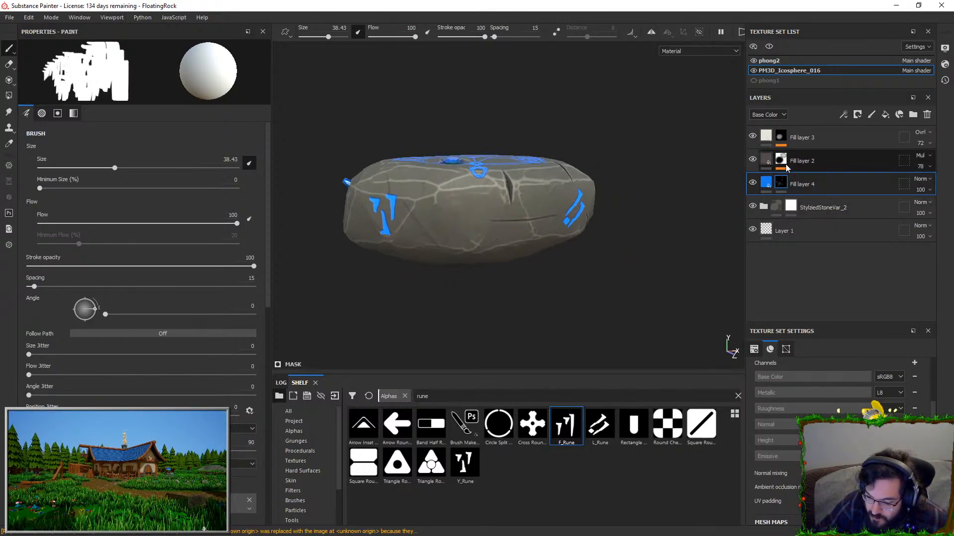
right_click(806, 184)
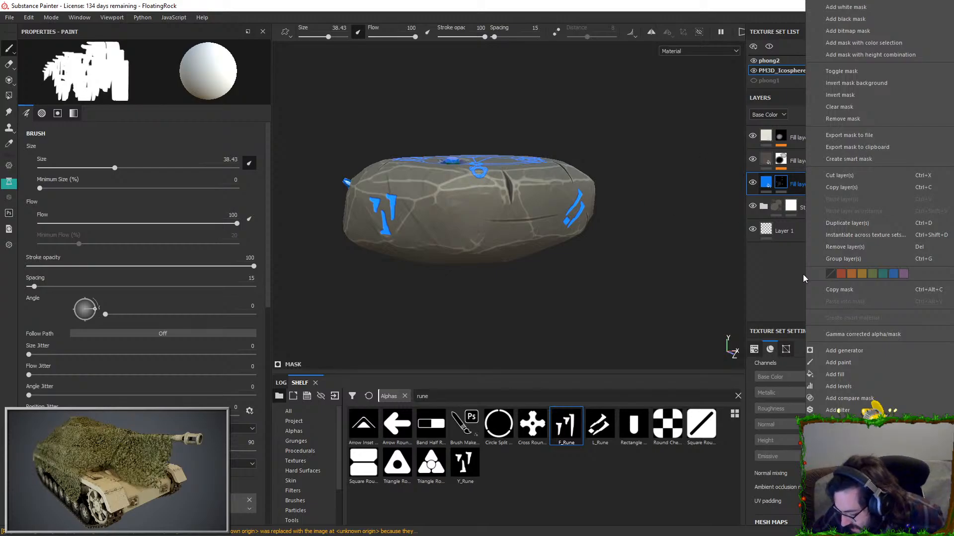
left_click(827, 410)
left_click(177, 74)
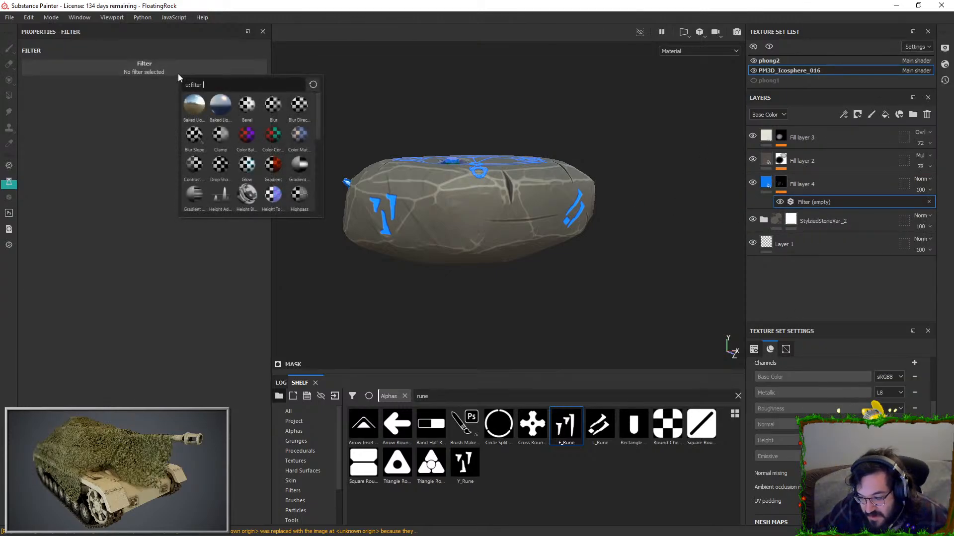
key("ctrl+z")
- Duplicate Fill layer 4 and add a Blur filter with intensity 2.03 to the copy's mask
right_click(809, 179)
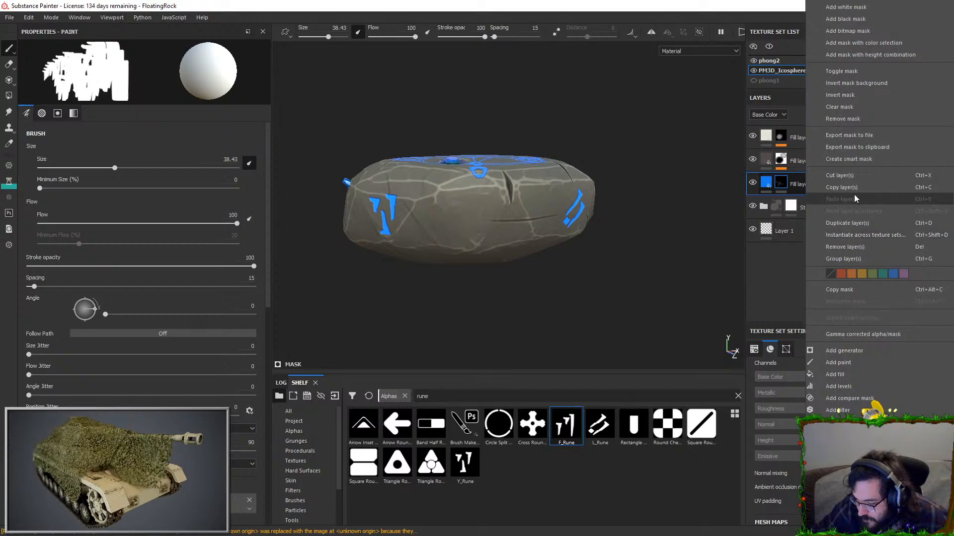
left_click(857, 223)
right_click(772, 193)
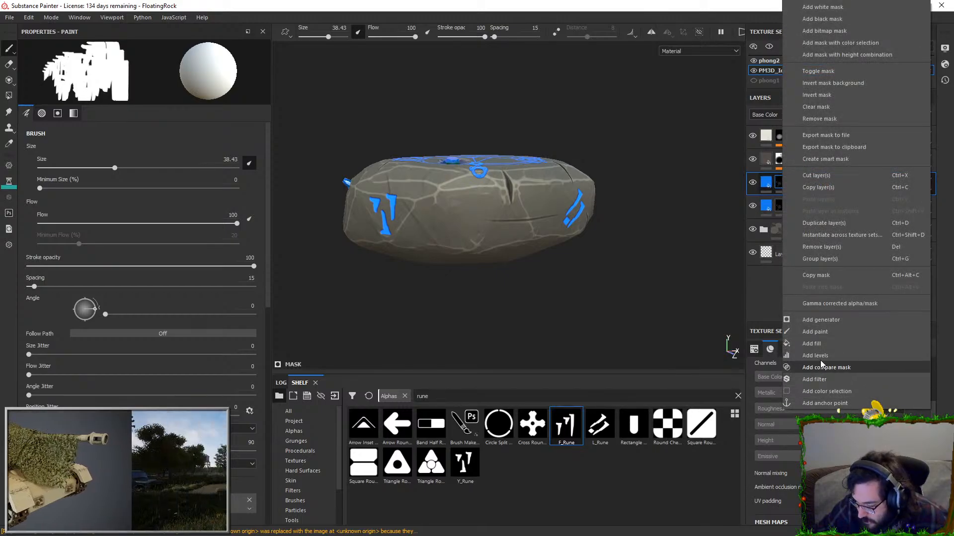
left_click(814, 379)
left_click(227, 73)
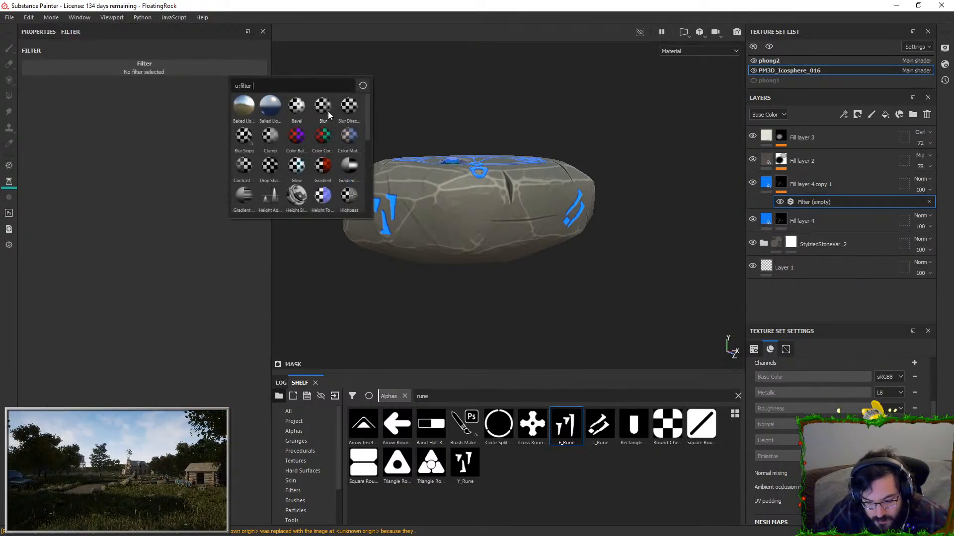
left_click(329, 110)
left_click_drag(59, 116, 61, 116)
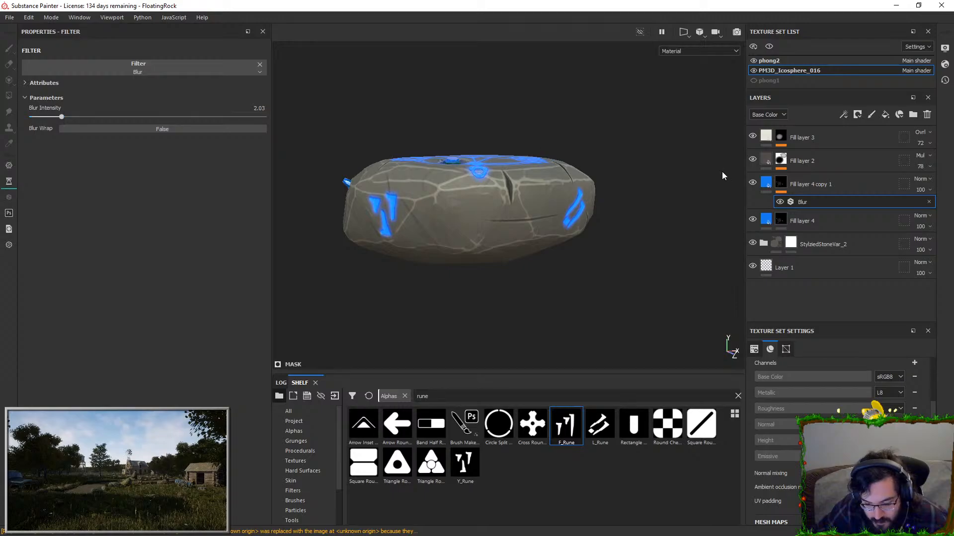
- Turn off the metallic, normal and height channels on Fill layer 4 copy 1, leaving only base color and emissive enabled
key("Delete")
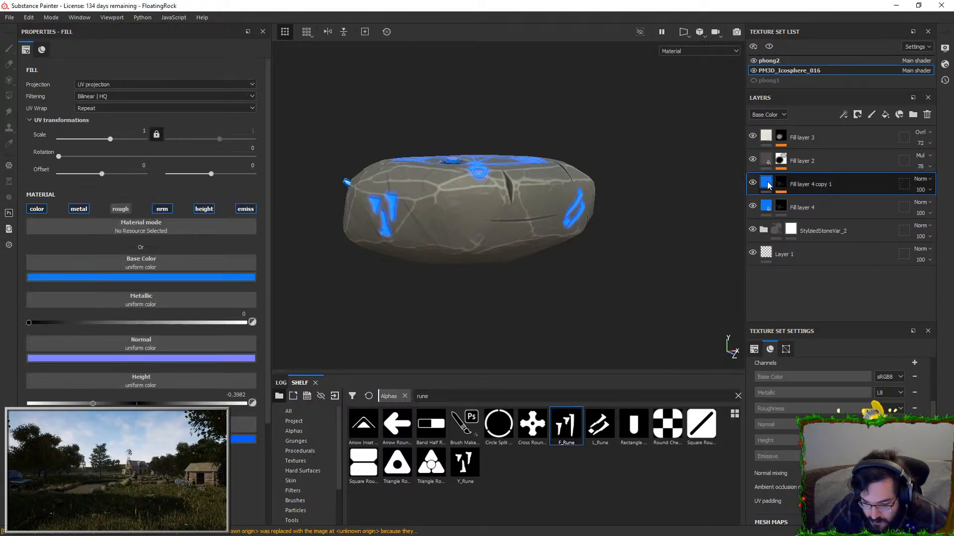
left_click(79, 209)
left_click(162, 209)
left_click(204, 209)
left_click(245, 209)
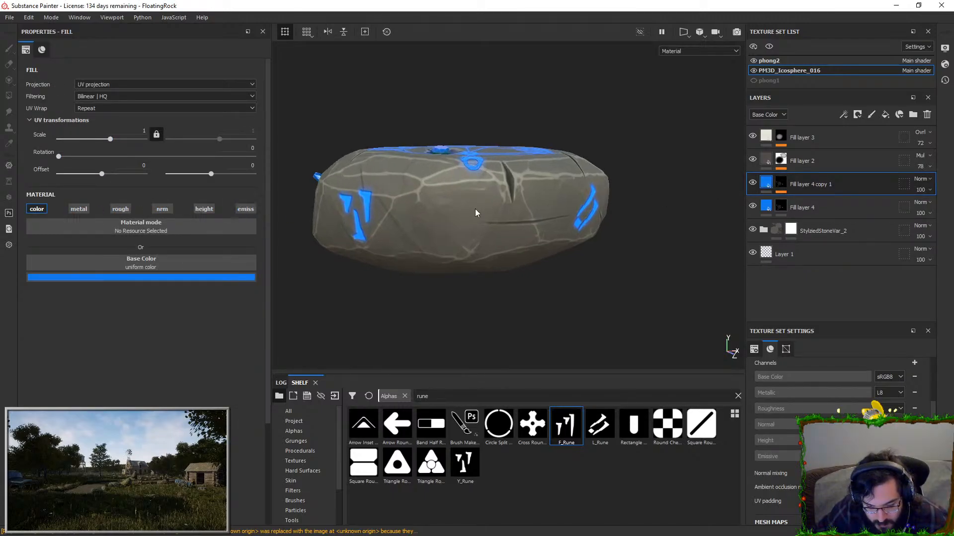
scroll(475, 209, "up", 3)
left_click(246, 209)
- Raise the Blur intensity on the copied layer's mask to 4.26 to widen the glow around the runes
left_click_drag(407, 214, 547, 214, "alt")
left_click(781, 183)
key("ctrl+v")
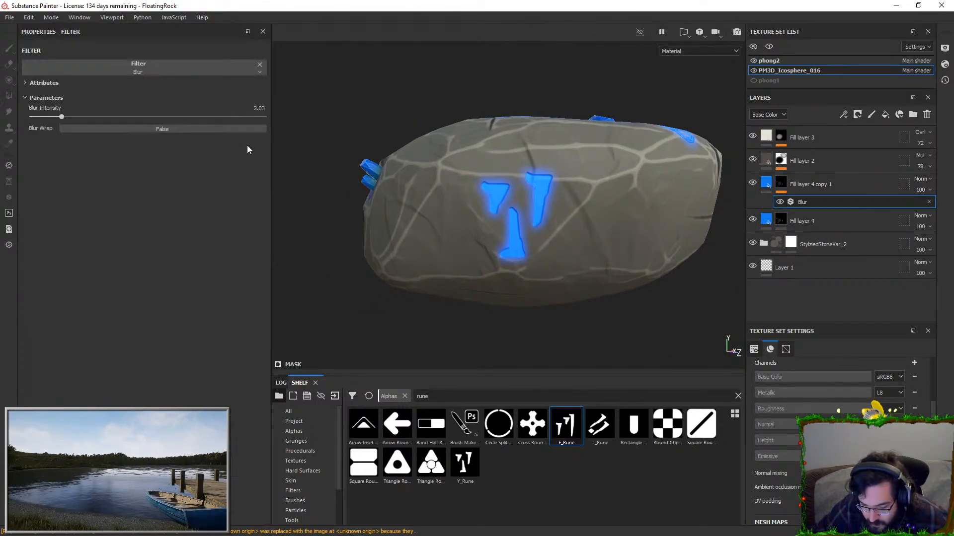
left_click_drag(61, 116, 132, 116)
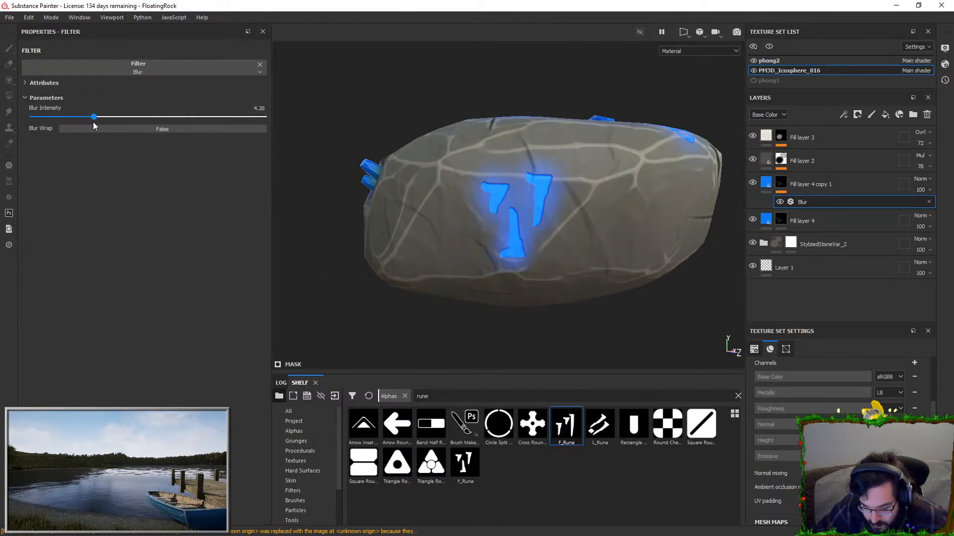
- Lower the Blur intensity on Fill layer 4 copy 1's mask to 1.96 to tighten the glow around the runes
left_click_drag(62, 125, 61, 128)
left_click_drag(472, 160, 319, 179, "alt")
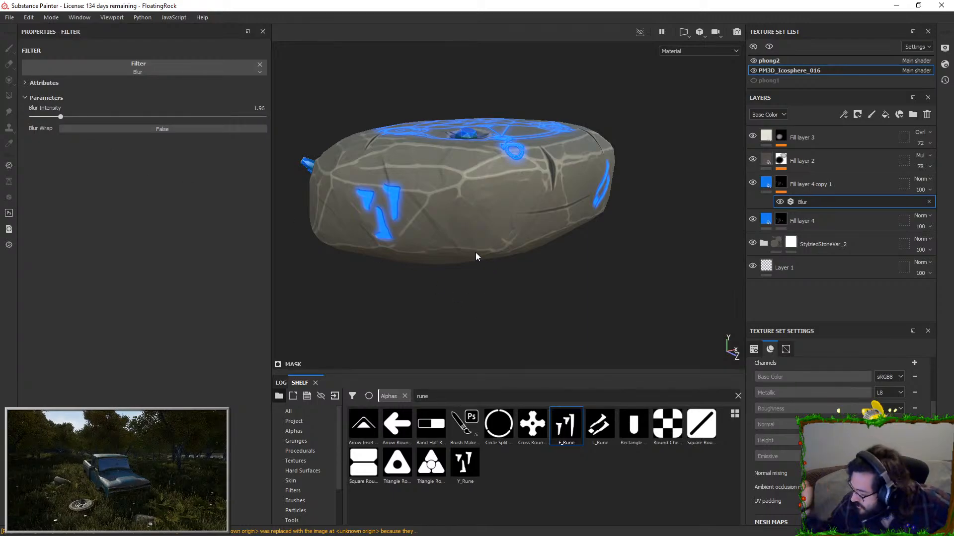
- Try stamping the F rune beside the slanted rune on Fill layer 4's mask with brush size 24.06, and undo the stamps
left_click(781, 221)
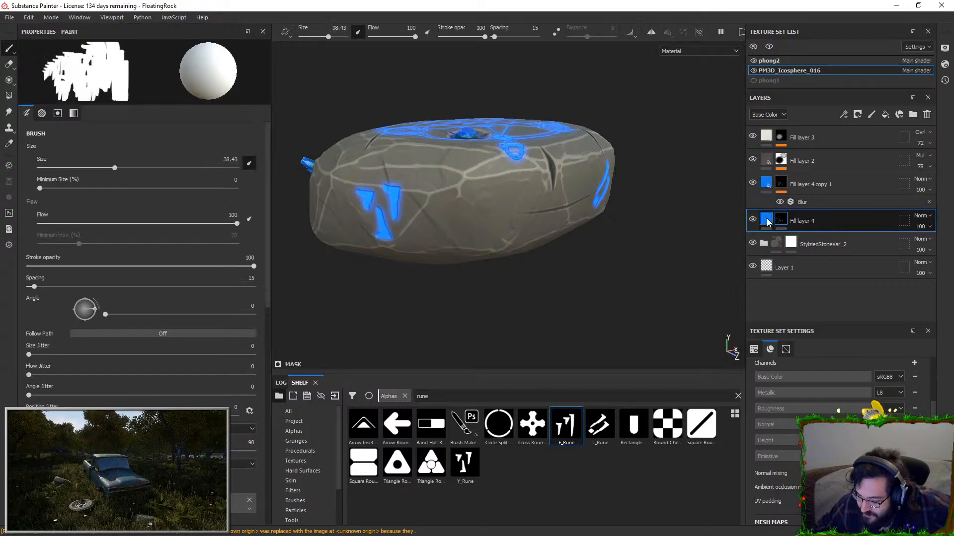
mouse_move(457, 194)
left_mouse_down("alt")
mouse_move(472, 191)
mouse_move(301, 204)
mouse_move(500, 194)
mouse_move(500, 179)
left_mouse_up("alt")
left_click(500, 177)
mouse_move(115, 168)
left_mouse_down()
mouse_move(168, 160)
mouse_move(98, 168)
left_mouse_up()
left_click(501, 190)
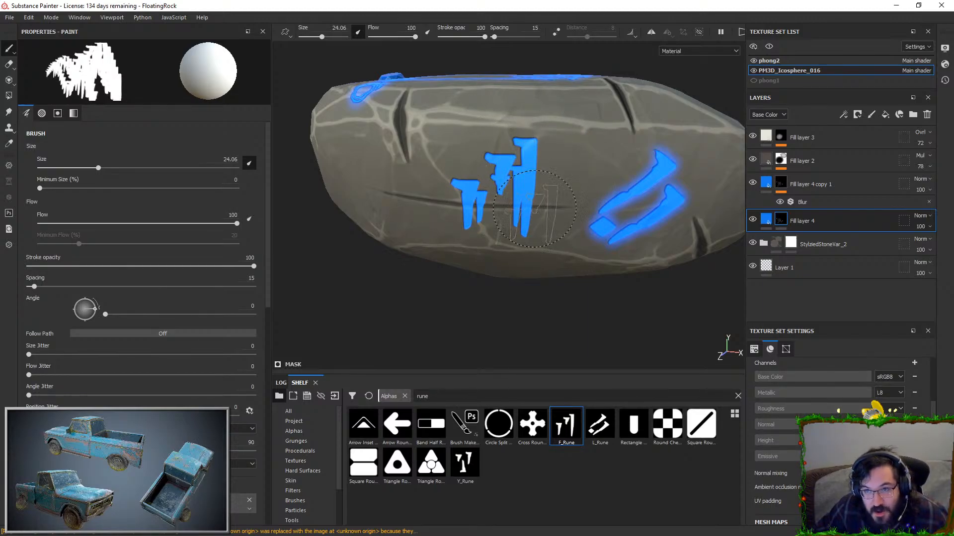
key("ctrl+z")
key("ctrl+z")
left_click_drag(524, 203, 730, 223, "alt")
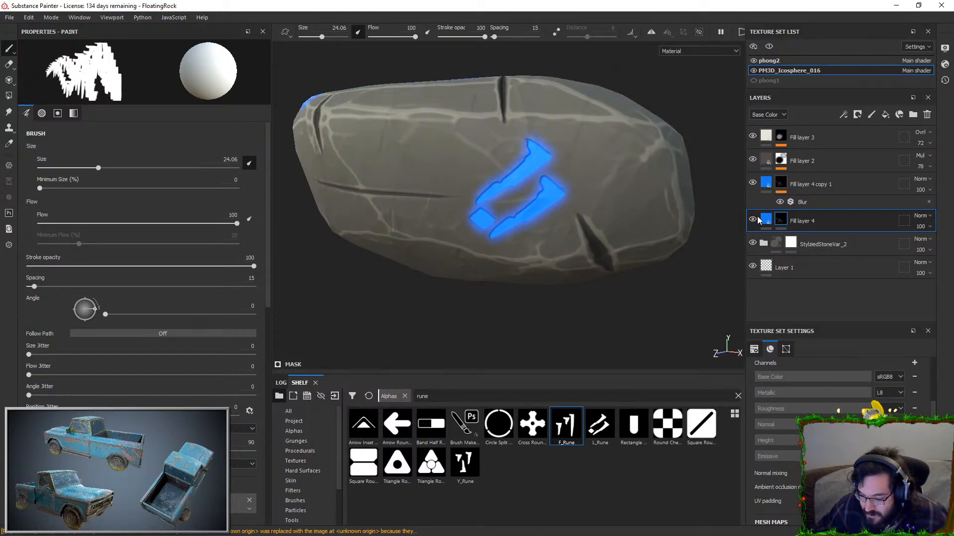
- Add a new fill layer directly above Fill layer 4 and give it a black mask
left_click(885, 114)
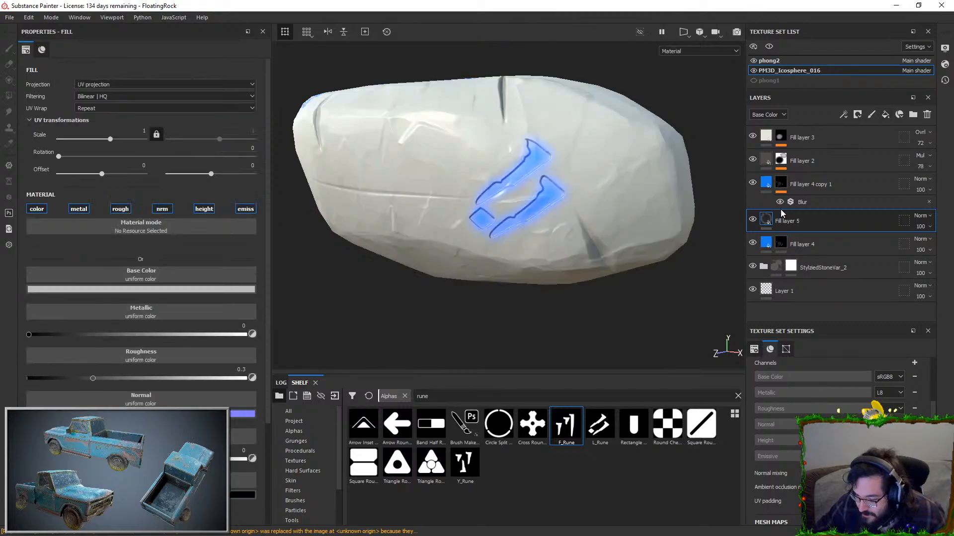
right_click(804, 220)
left_click(828, 20)
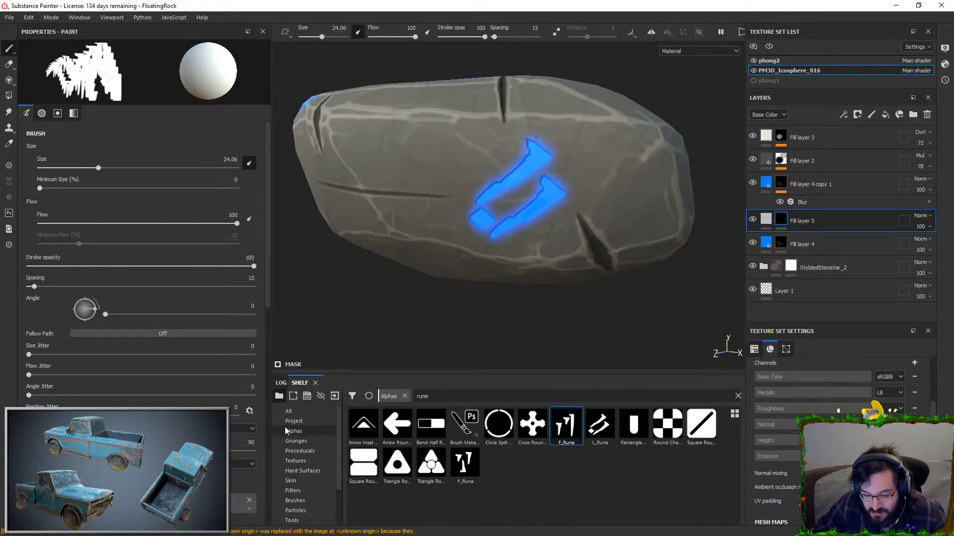
- Choose the Basic Hard brush for the new layer's mask and set its size to 2.72
left_click(300, 500)
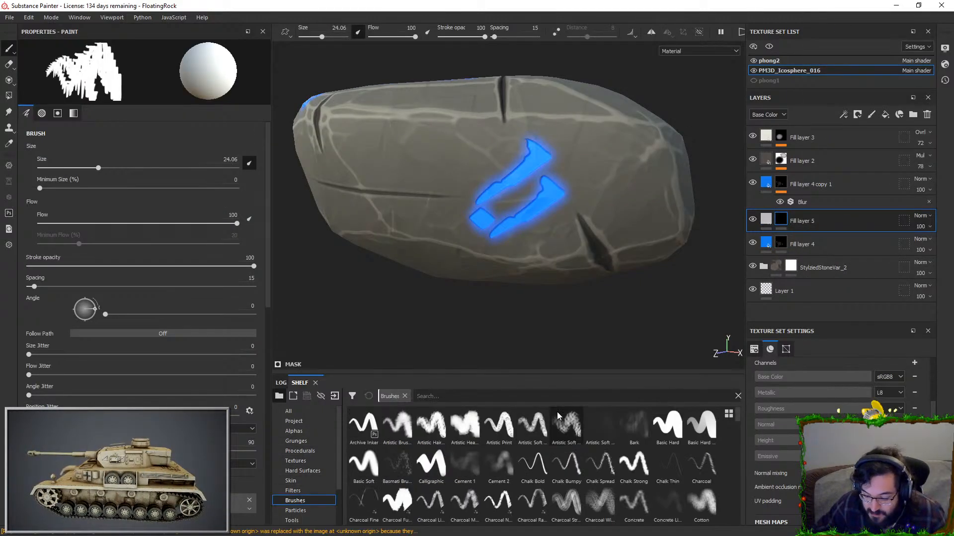
left_click(673, 425)
scroll(496, 207, "up", 3)
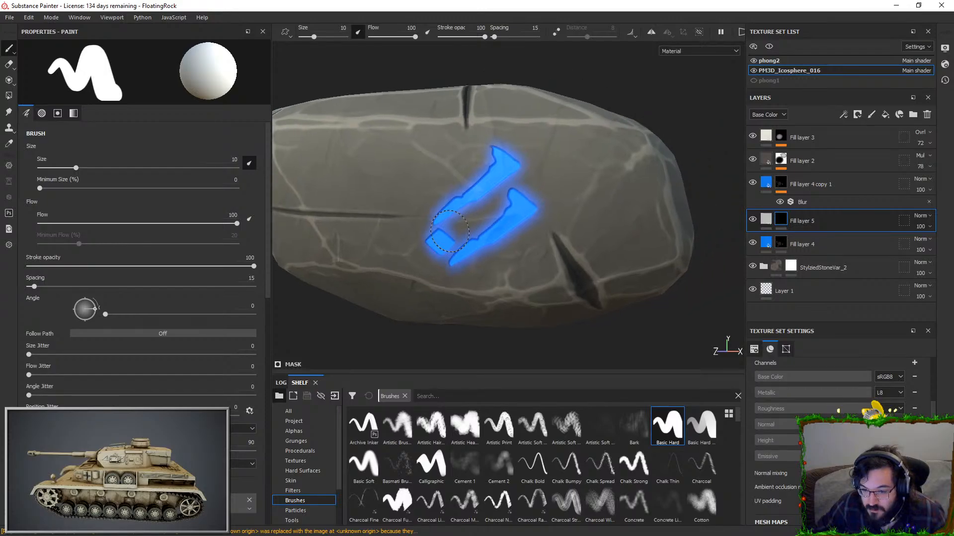
scroll(486, 198, "up", 1)
left_click(56, 168)
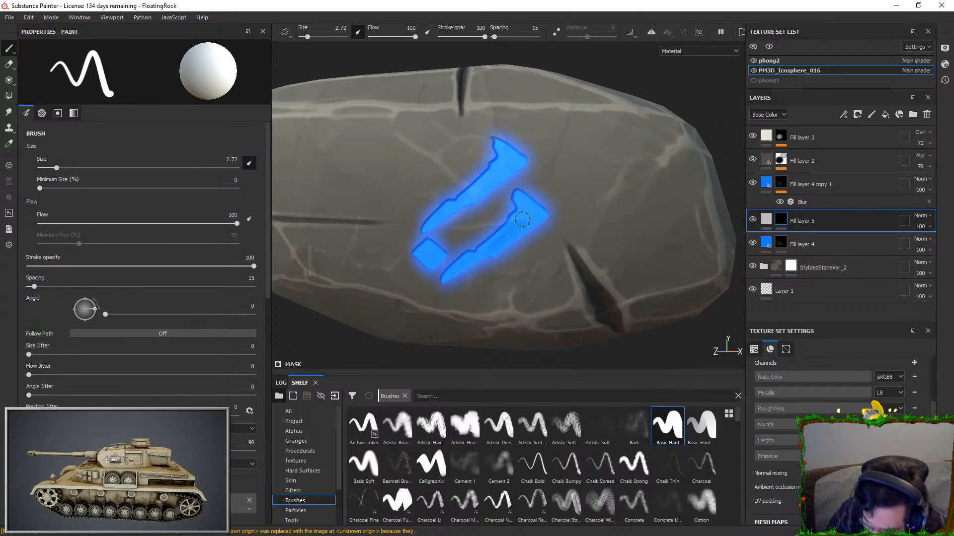
- Move Fill layer 5 above Fill layer 4 copy 1 and try painting a highlight stroke inside the slanted rune
left_click_drag(811, 224, 815, 180)
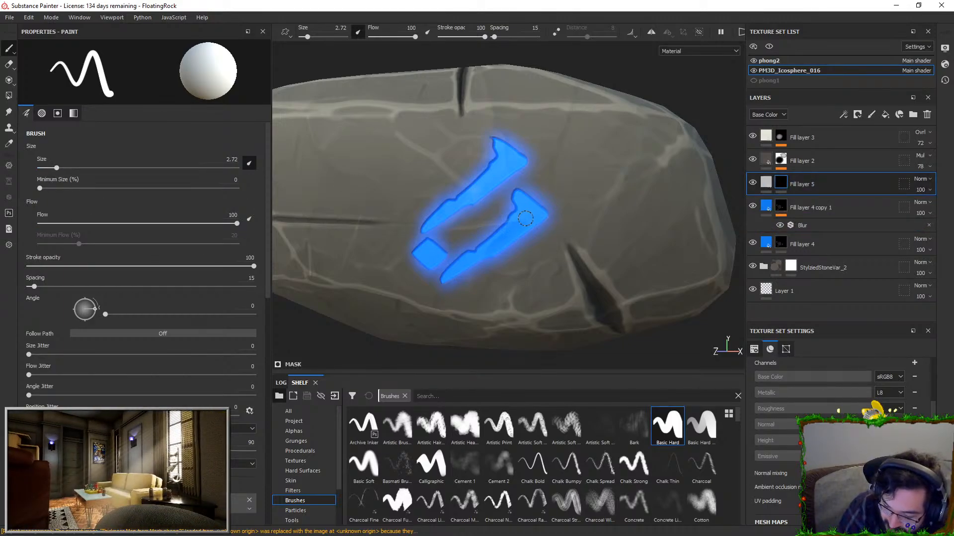
left_click(249, 163)
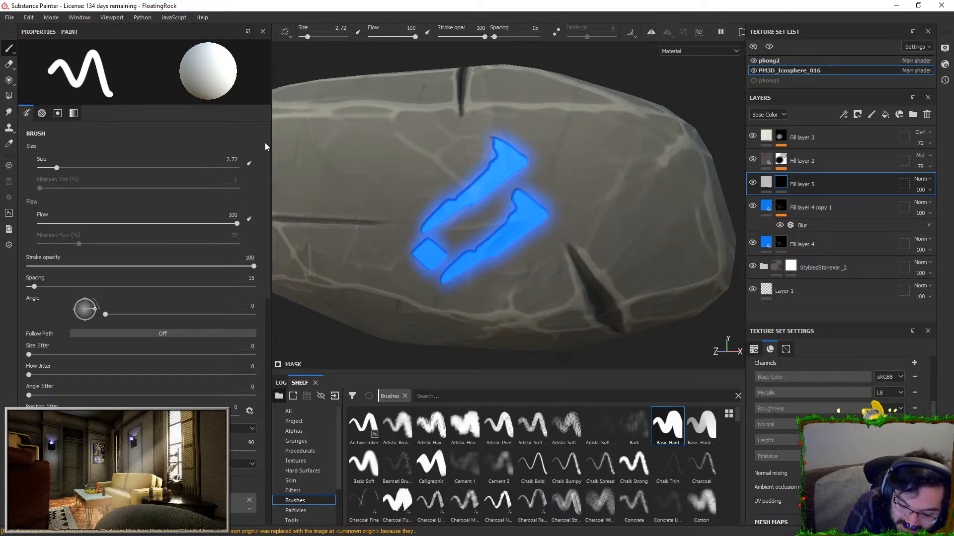
left_click(249, 163)
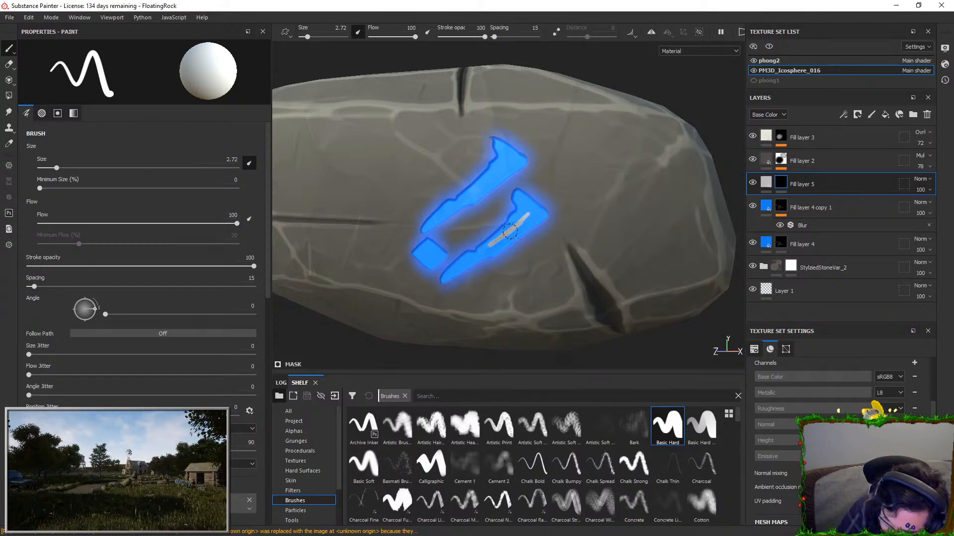
key("ctrl+z")
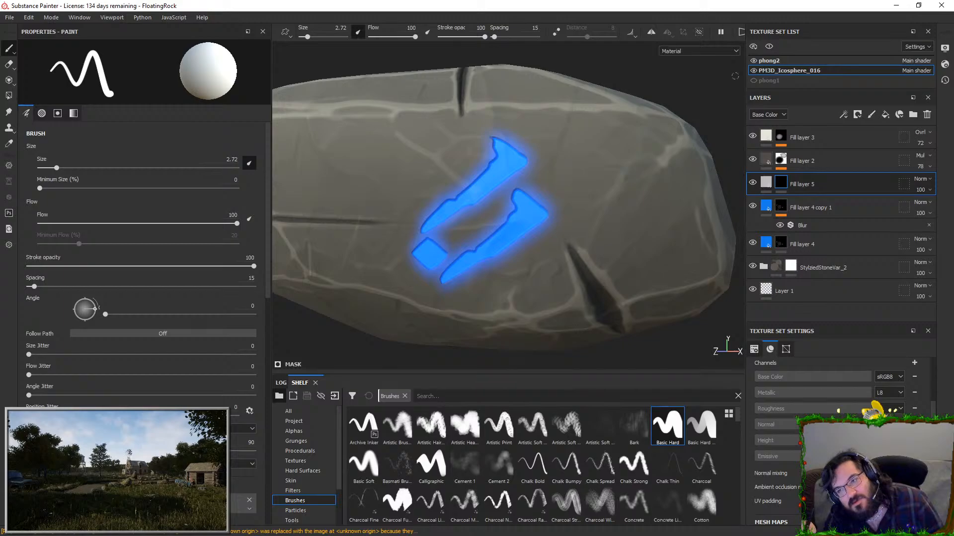
- Try darkening Fill layer 4 copy 1's base color to black (000000) with its emissive channel turned off
left_click(769, 208)
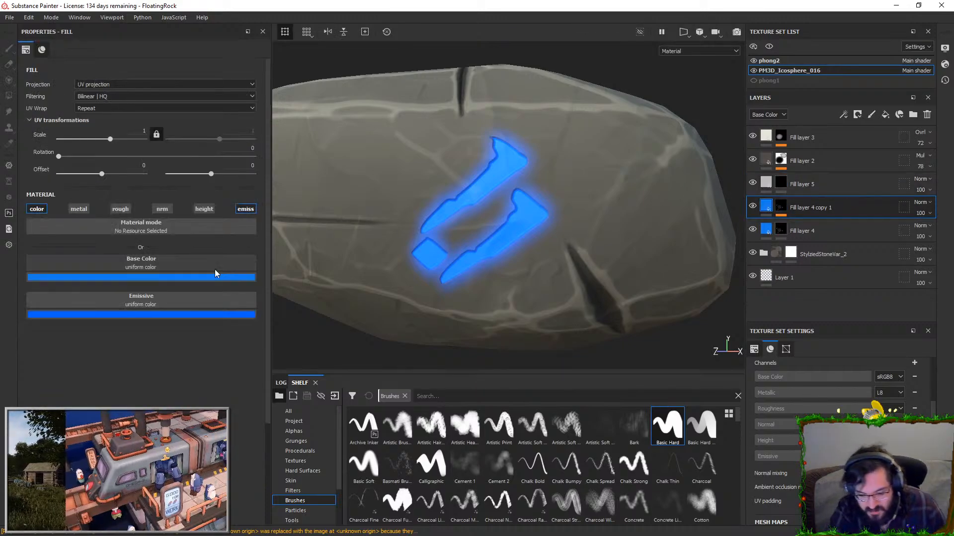
left_click(201, 315)
left_click_drag(271, 386, 276, 386)
left_click(203, 302)
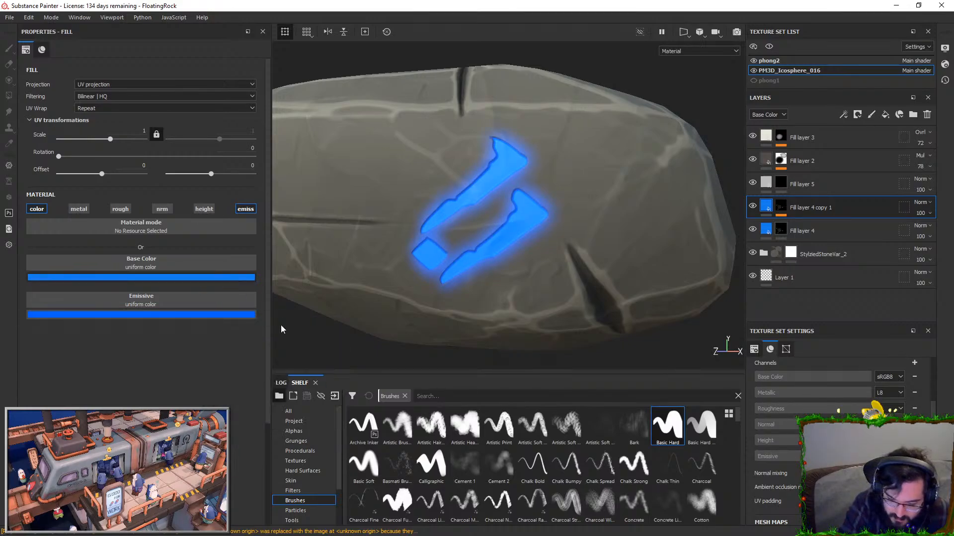
left_click(246, 278)
left_click_drag(309, 320, 315, 338)
left_click(246, 212)
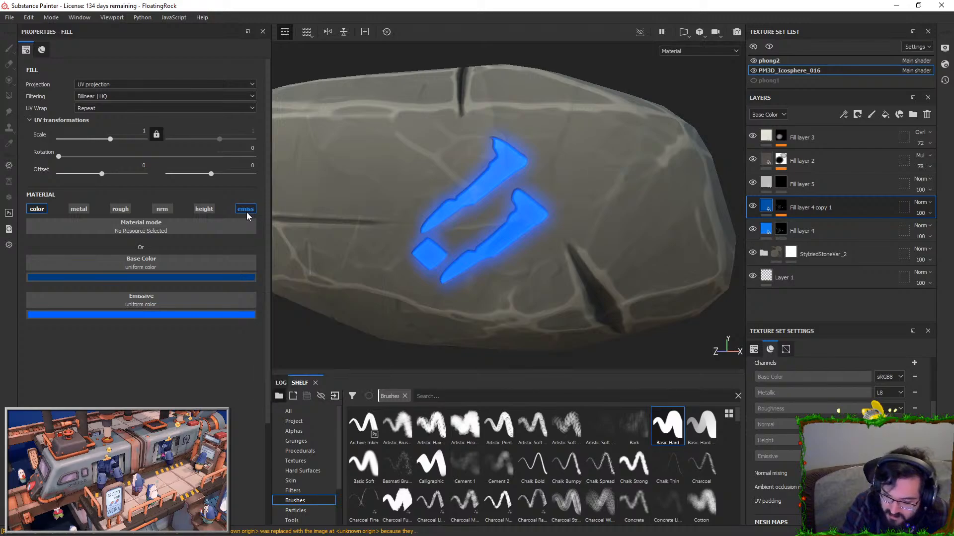
left_click(247, 209)
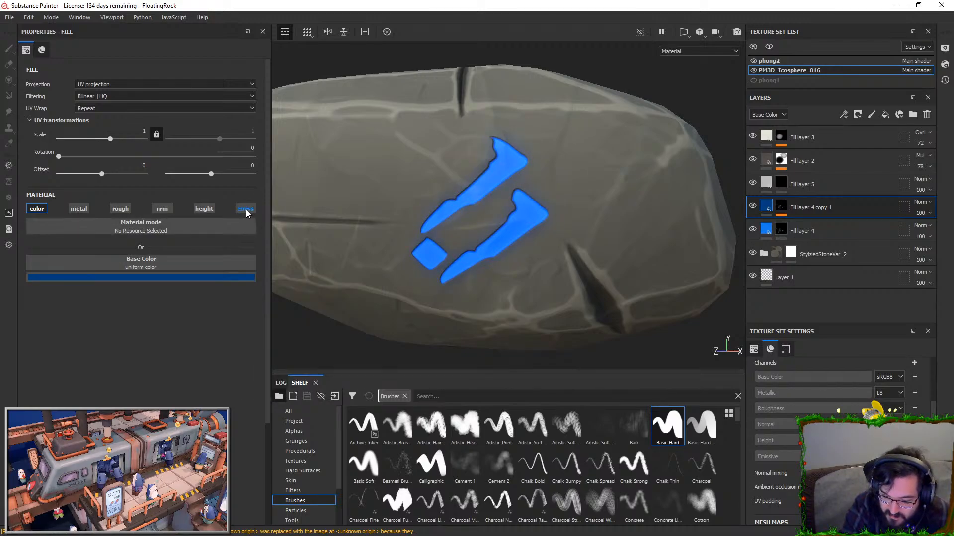
left_click(239, 279)
left_click_drag(296, 347, 340, 438)
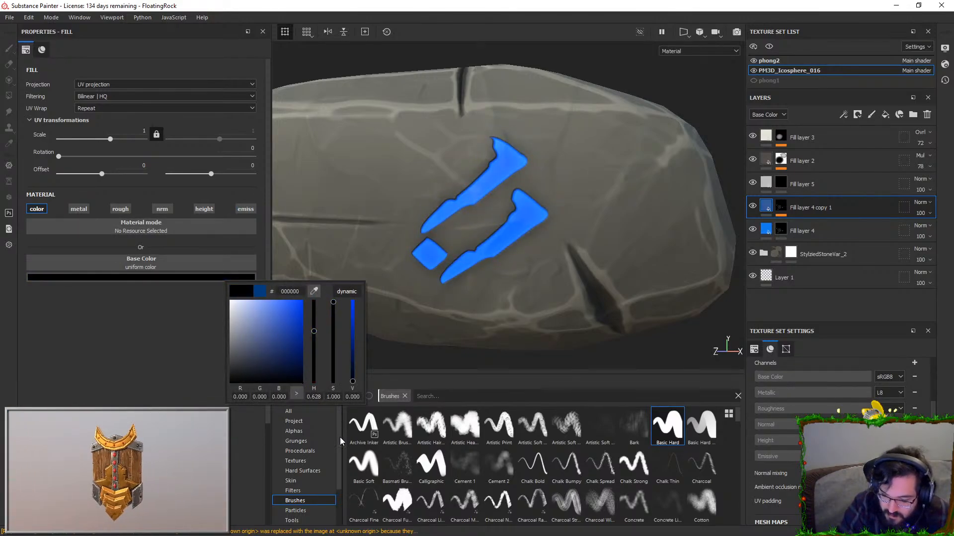
- Undo the base color and emissive channel changes on Fill layer 4 copy 1
left_click(753, 230)
key("ctrl+z")
key("ctrl+z")
left_click_drag(752, 207, 761, 230)
key("ctrl+z")
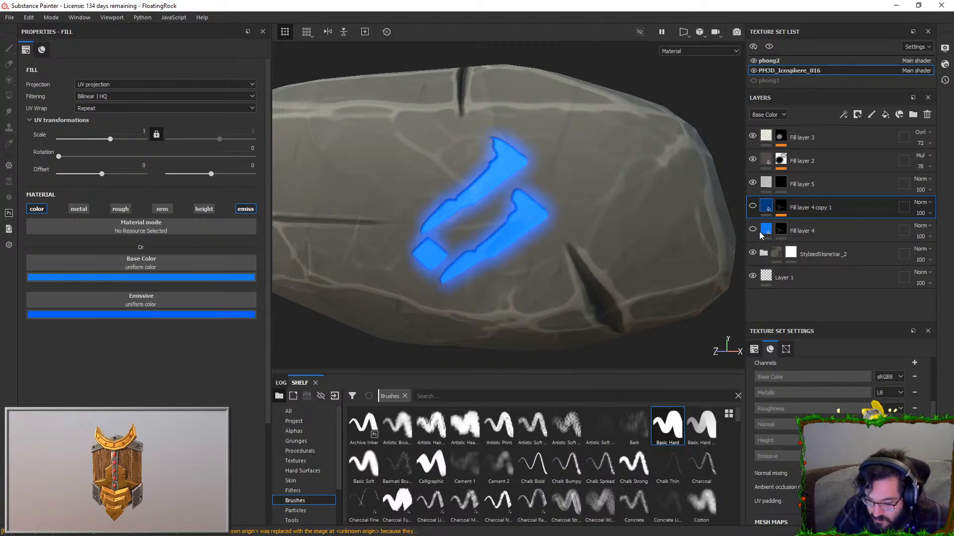
- Select Fill layer 4 and toggle the visibility of it and its blurred copy to compare their effect on the rune
left_click(768, 232)
left_click(754, 206)
left_click(754, 209)
left_click(754, 206)
left_click(754, 229)
left_click(752, 229)
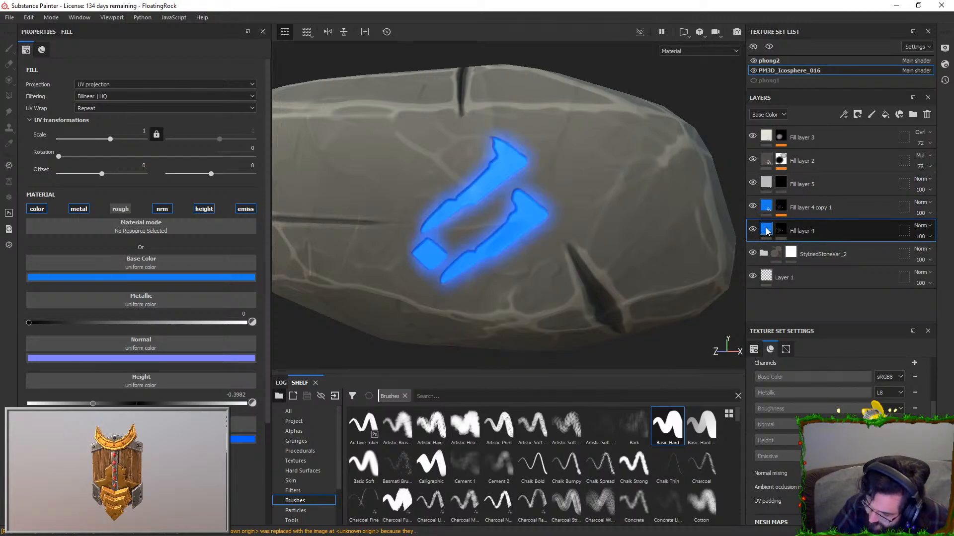
- Set both the base color and the emissive color of Fill layer 4 to black (000000)
left_click(753, 206)
left_click(241, 278)
left_click_drag(299, 342, 351, 439)
left_click(246, 440)
left_click(243, 440)
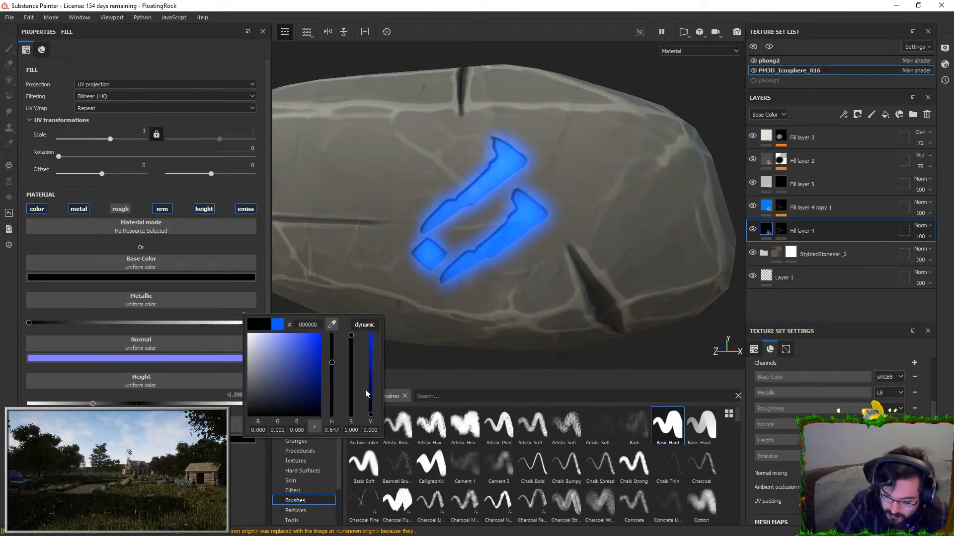
left_click(591, 274)
- Toggle Fill layer 4 copy 1 off and on to compare the rune with and without its glow
scroll(593, 229, "down", 4)
left_click_drag(575, 106, 620, 249, "alt")
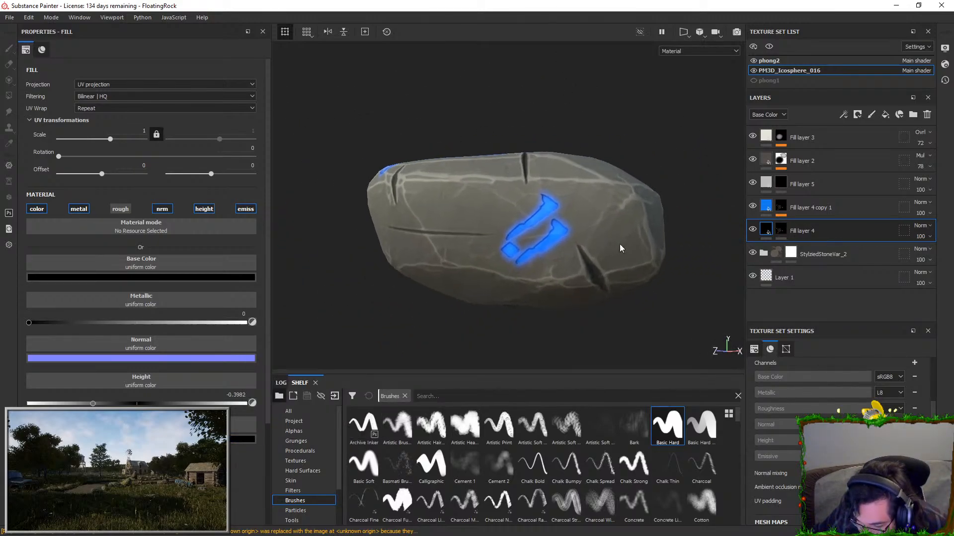
left_click(753, 206)
left_click(753, 206)
left_click(753, 207)
left_click(753, 206)
left_click(753, 206)
left_click(753, 207)
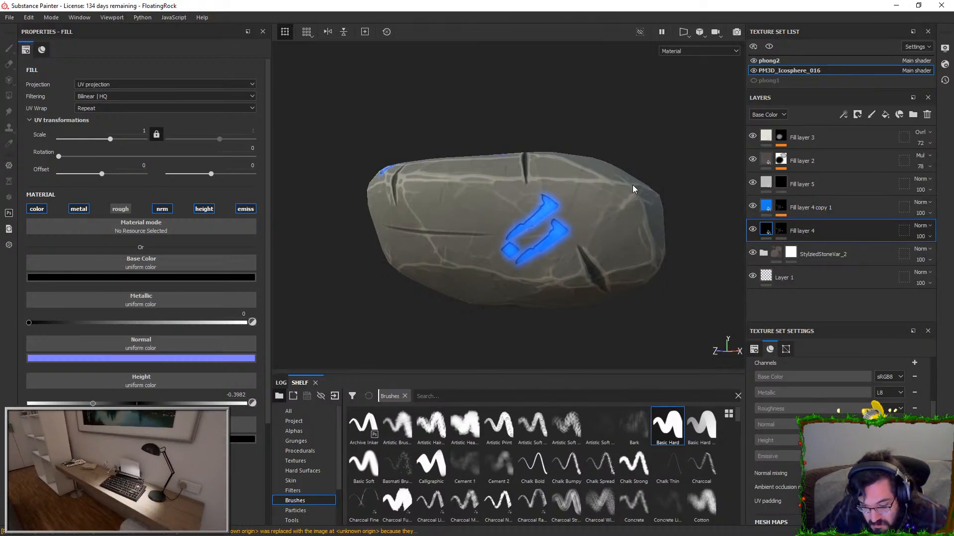
- Select Fill layer 4 copy 1 and try adjusting the brightness and saturation of its emissive color
scroll(580, 263, "up", 3)
mouse_move(579, 262)
left_mouse_down("alt")
mouse_move(651, 235)
mouse_move(656, 251)
mouse_move(596, 263)
left_mouse_up("alt")
scroll(587, 91, "down", 3)
left_click(815, 207)
left_click_drag(651, 191, 660, 154, "alt")
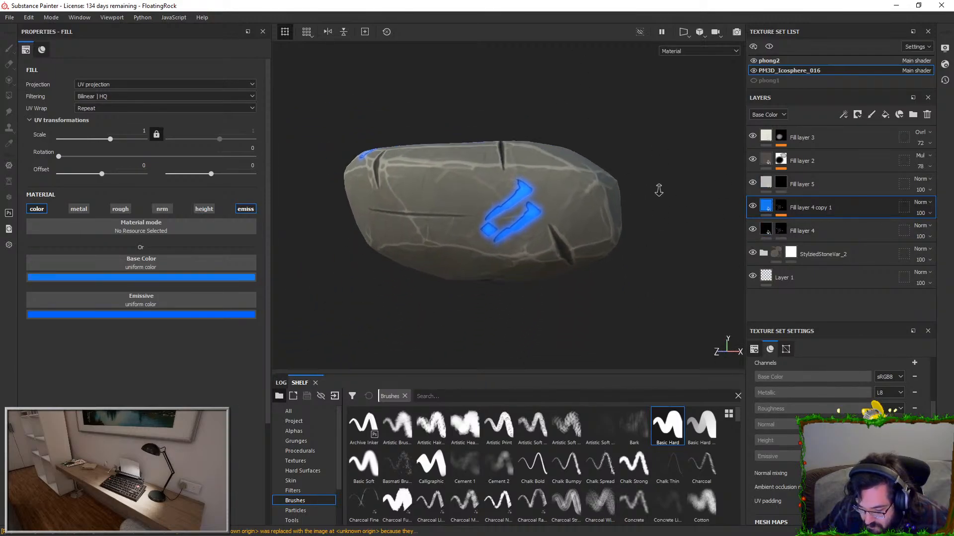
scroll(590, 243, "up", 3)
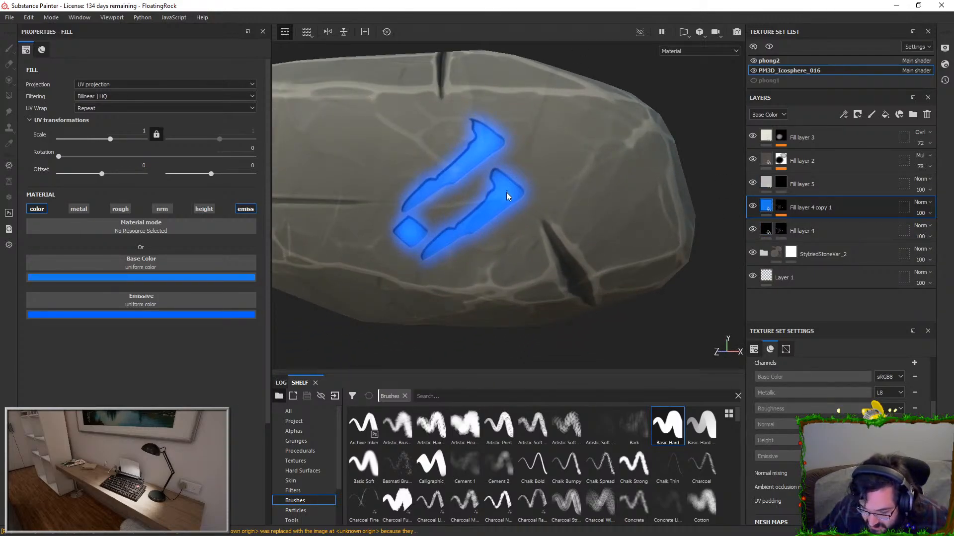
left_click(194, 314)
left_click(232, 337)
left_click_drag(230, 334, 260, 327)
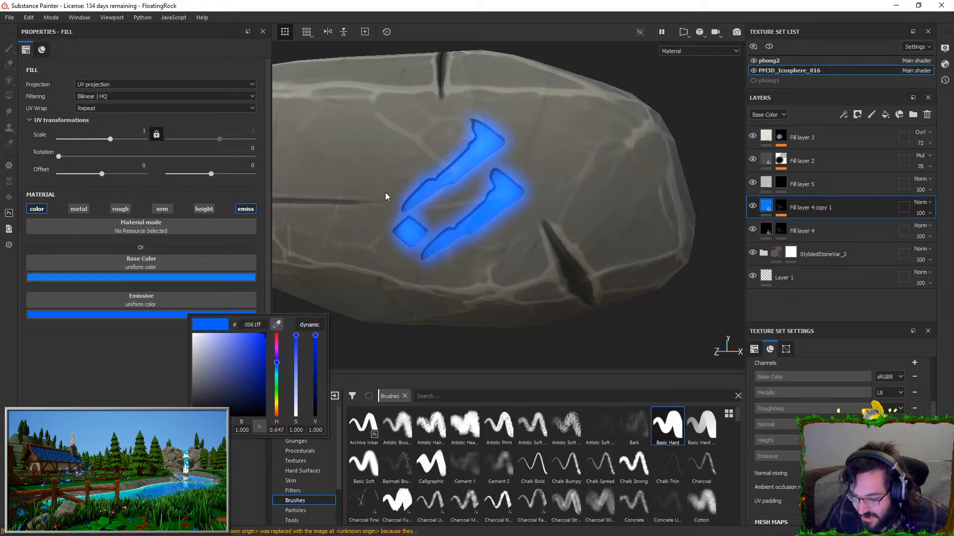
- Try shifting the hue of Fill layer 4 copy 1's emissive color
scroll(545, 149, "down", 2)
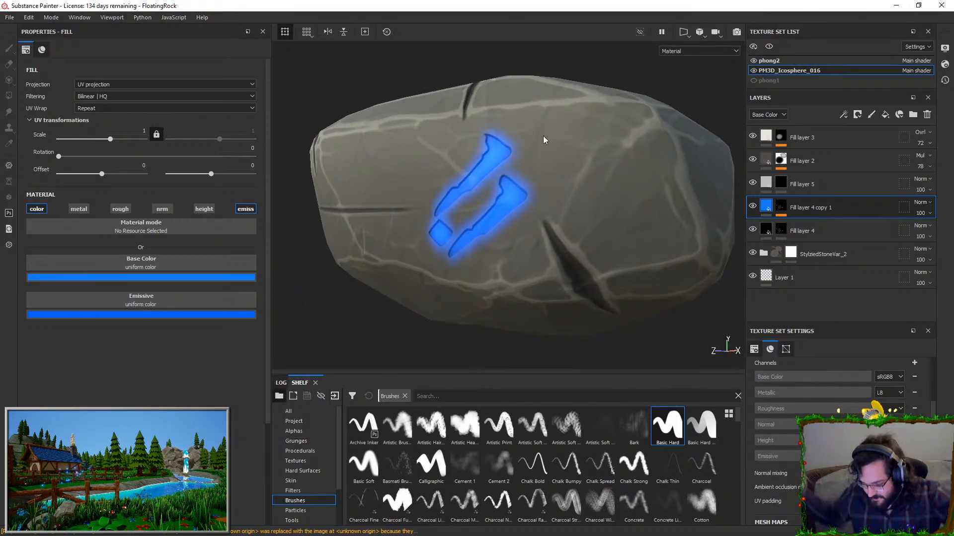
left_click(250, 316)
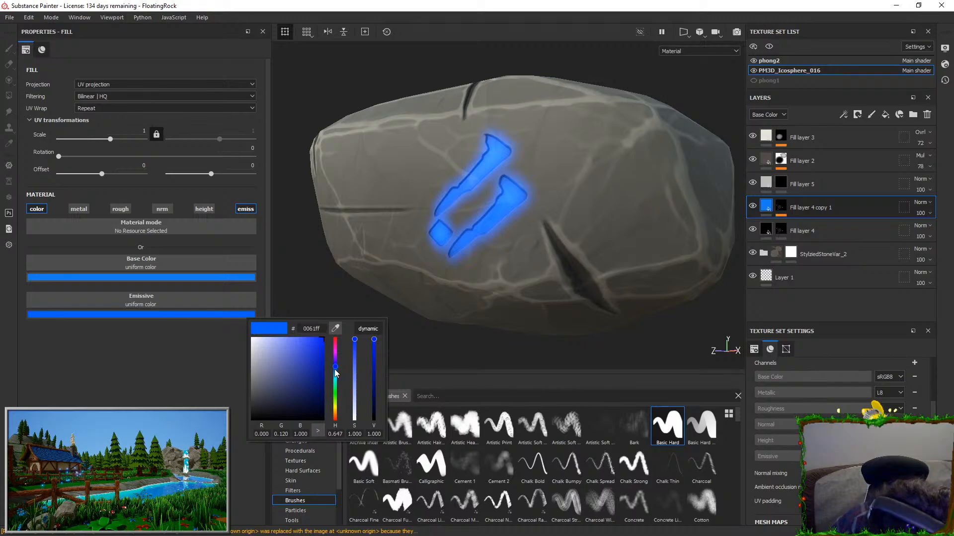
left_click(336, 372)
left_click_drag(335, 370, 334, 367)
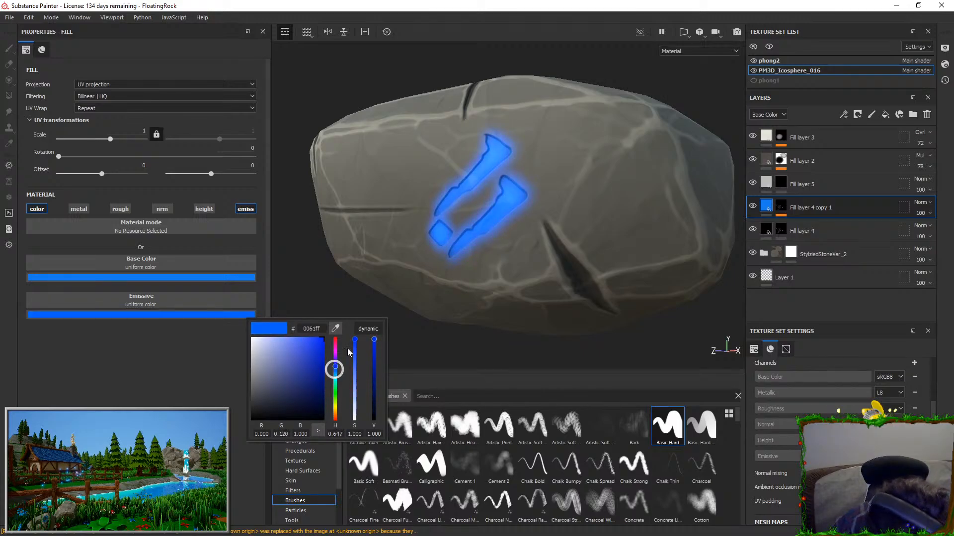
- Toggle Fill layer 4 copy 1 and Fill layer 4 off and on to examine the glow on the runes and magic circle
left_click_drag(472, 198, 520, 201, "alt")
left_click(753, 206)
left_click(753, 206)
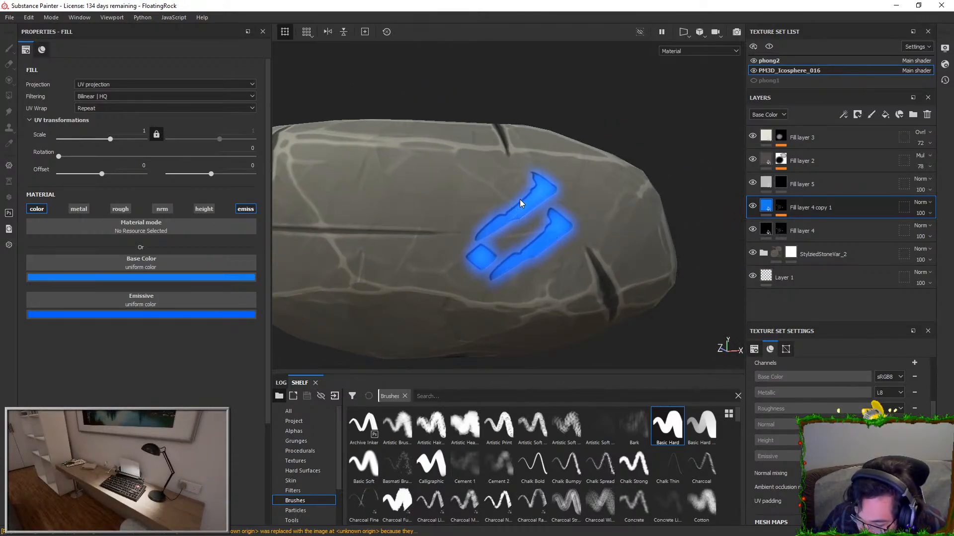
scroll(439, 174, "down", 3)
left_click_drag(514, 157, 596, 203, "alt")
scroll(683, 183, "down", 3)
left_click(753, 229)
left_click(753, 228)
left_click_drag(733, 231, 756, 214, "alt")
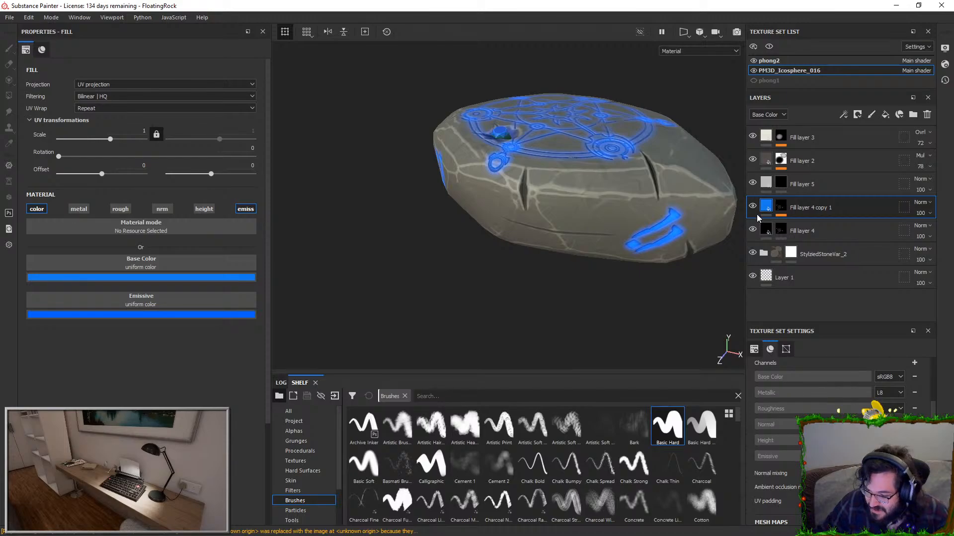
- Enable the emissive channel on Fill layer 1 inside the StylziedStoneVar_2 folder so the blue around the crystals glows
left_click_drag(572, 163, 582, 180, "alt")
right_click_drag(583, 181, 844, 179, "shift")
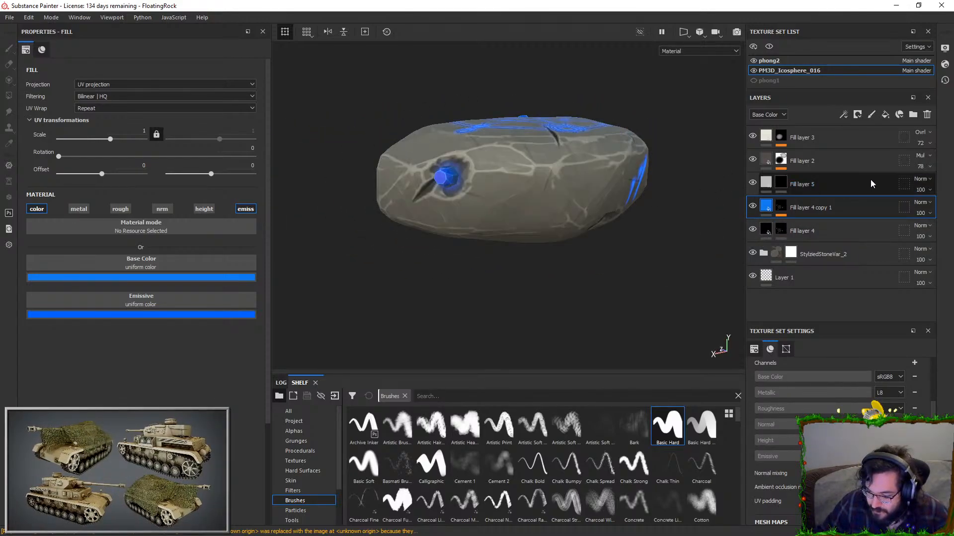
left_click(764, 251)
scroll(785, 261, "down", 2)
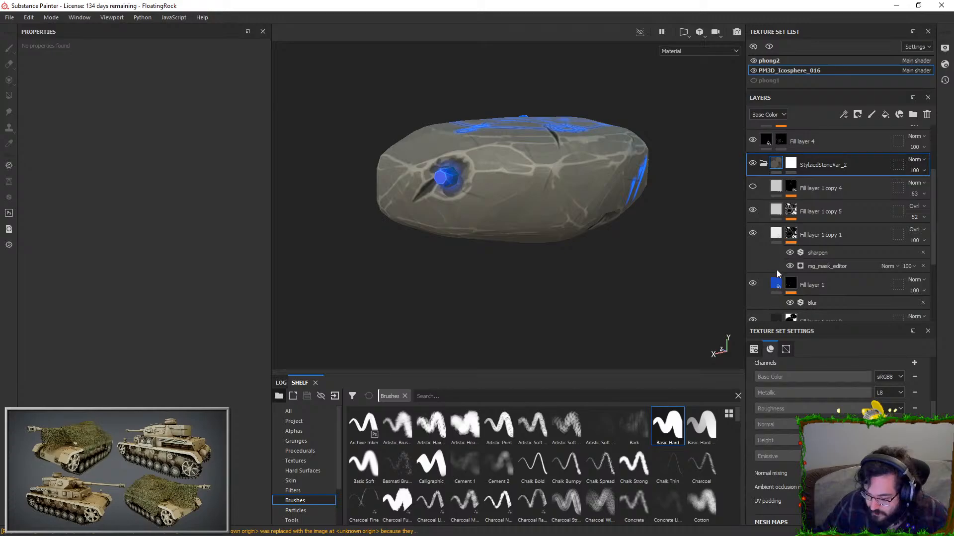
left_click(760, 286)
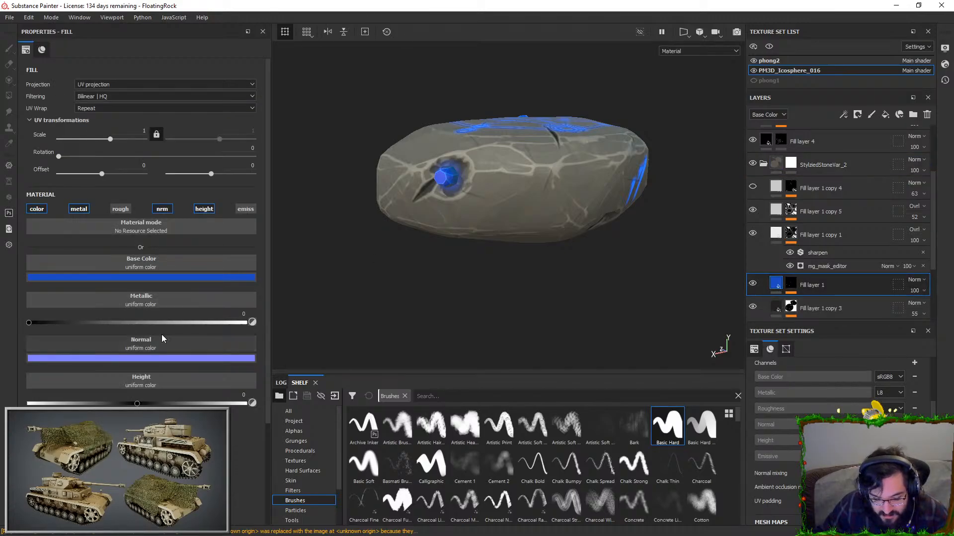
left_click(246, 208)
scroll(482, 226, "up", 5)
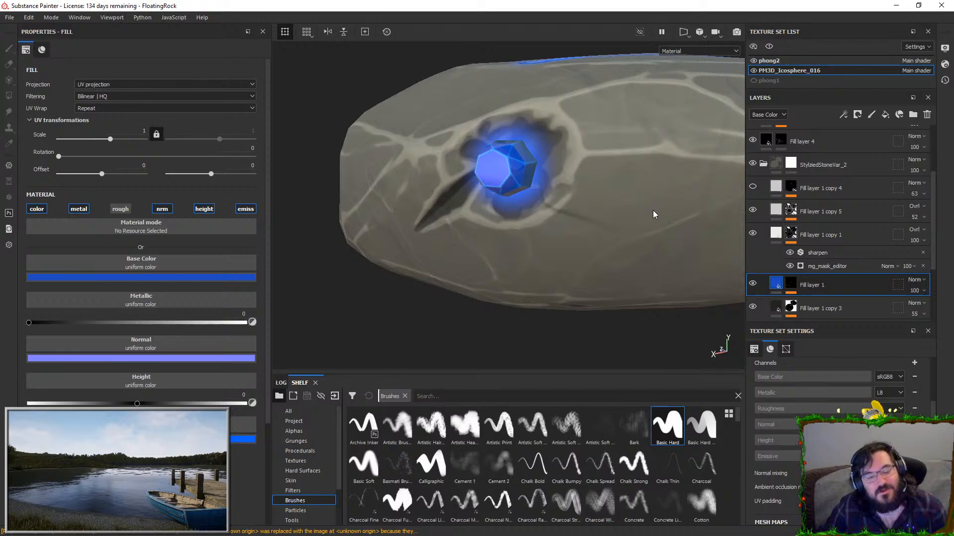
- Examine the glow of the crystals and runes from several sides of the rock and check the boat interior in Unreal Editor
left_click(753, 187)
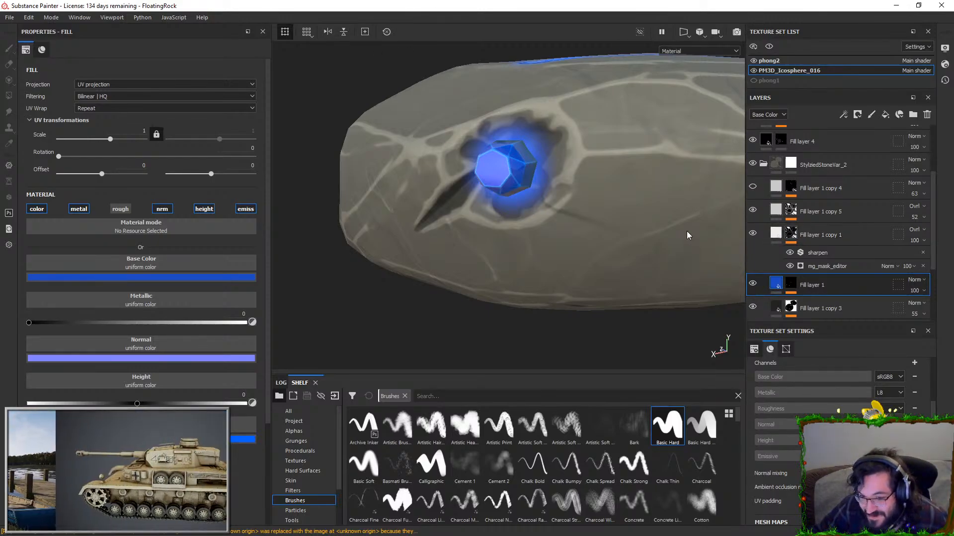
left_click_drag(561, 158, 573, 155, "alt")
left_click_drag(588, 202, 643, 187, "alt")
left_click_drag(394, 193, 586, 222, "alt")
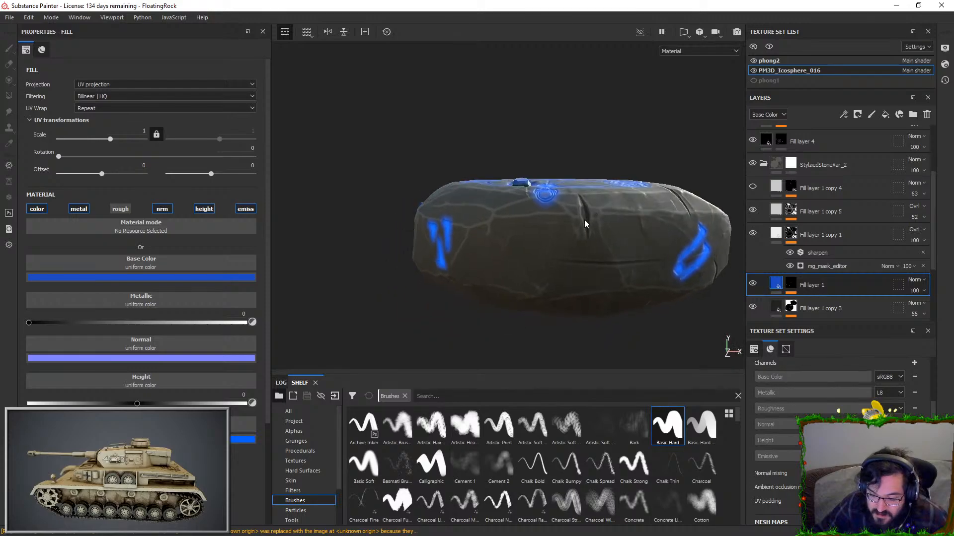
left_click_drag(634, 240, 615, 204, "alt")
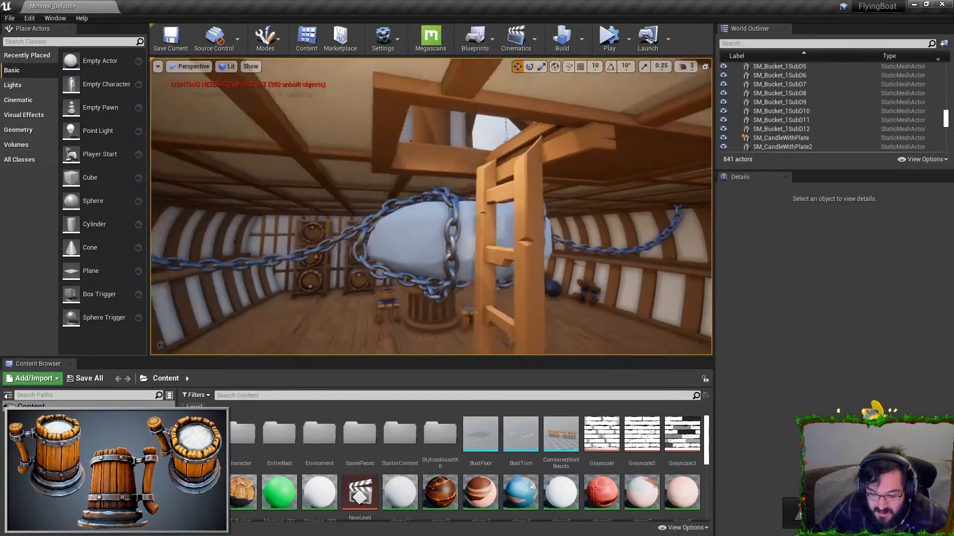
right_click_drag(363, 139, 364, 159)
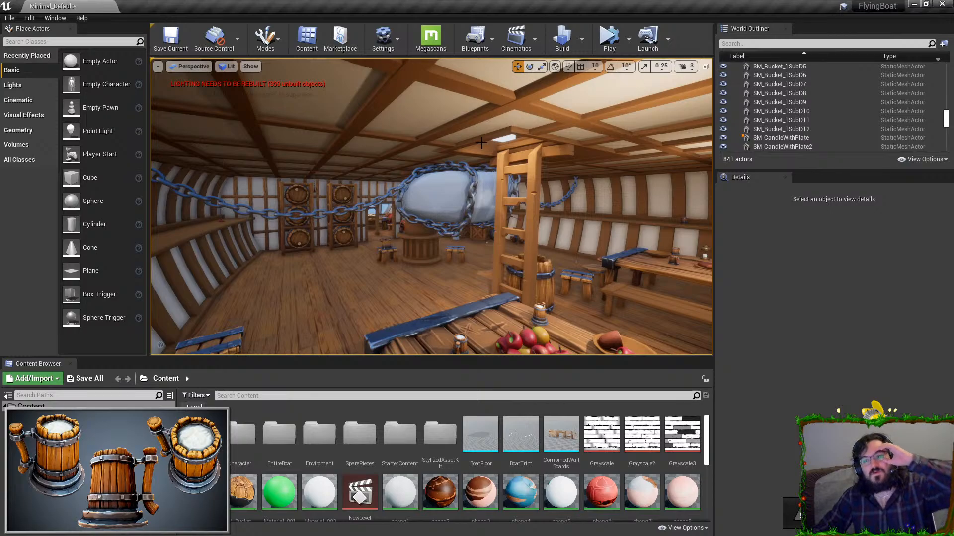
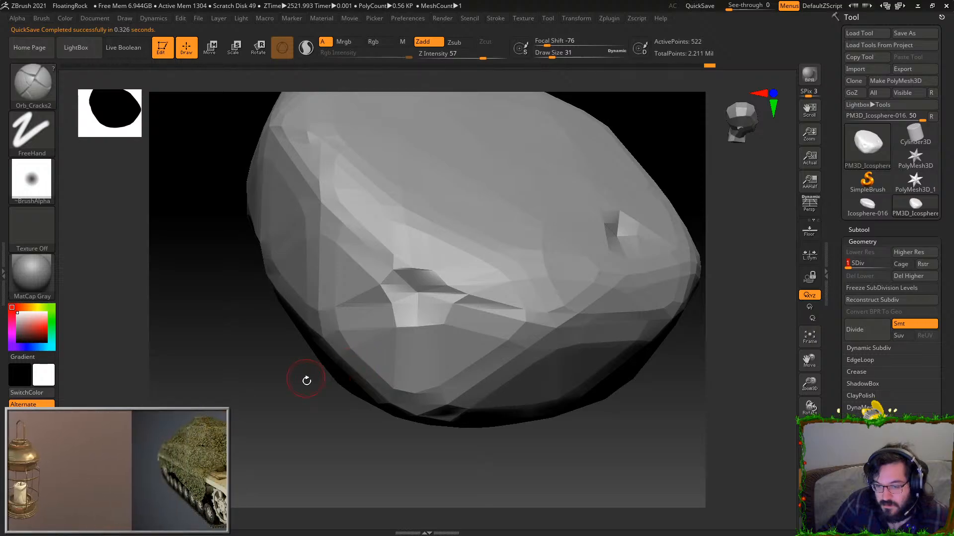
- Switch to ZBrush, set the floating rock's subdivision level to 7, inspect the sculpt and request closing the program
left_click_drag(857, 267, 903, 267)
left_click_drag(553, 434, 547, 277)
key("f")
mouse_move(565, 356)
left_mouse_down()
mouse_move(597, 434)
mouse_move(518, 492)
mouse_move(562, 338)
left_mouse_up()
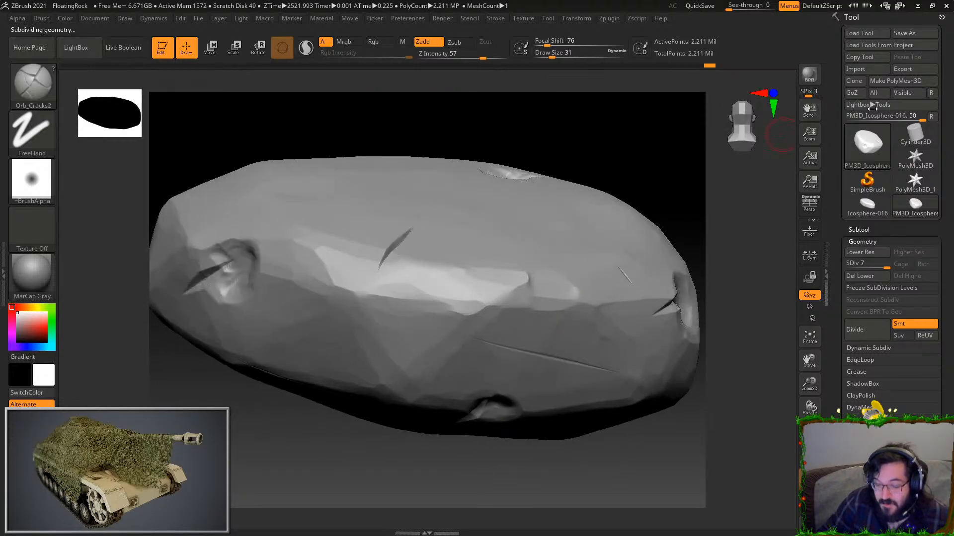
left_click(945, 6)
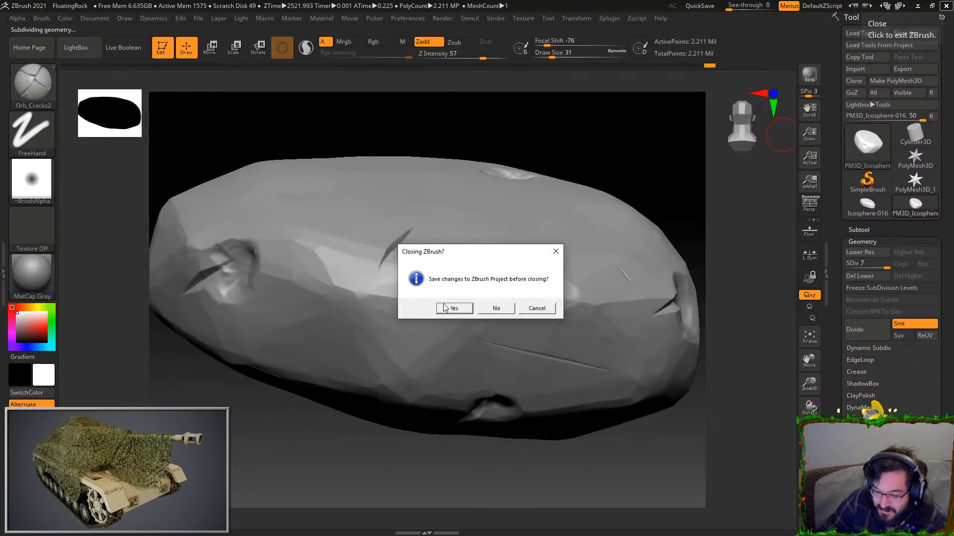
key("Escape")
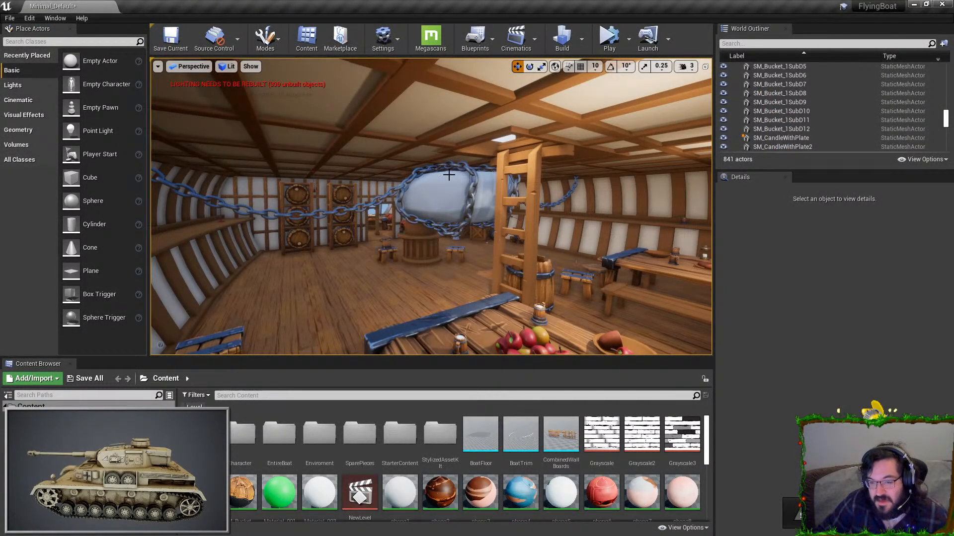
- Switch to Unreal Editor and try raising the chained rock mesh slightly inside the boat
scroll(448, 175, "up", 10)
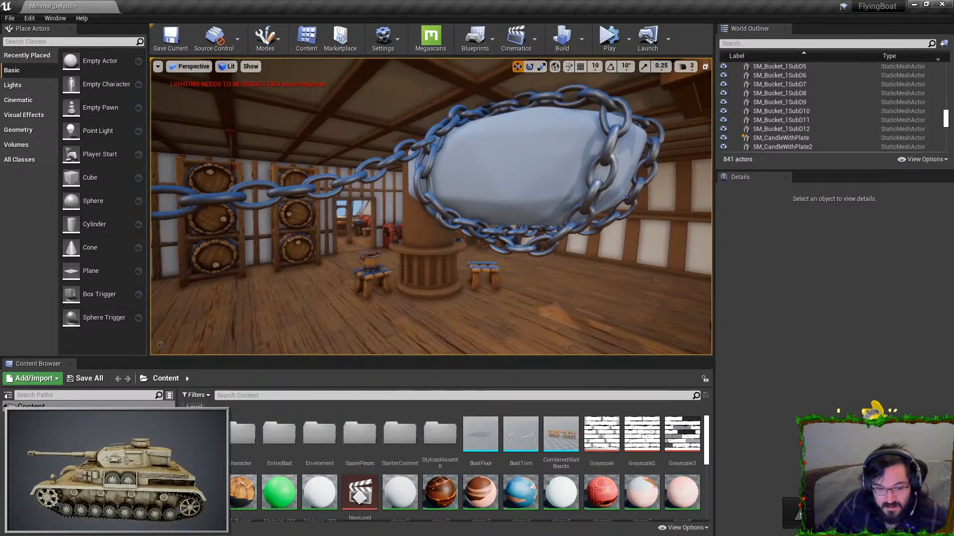
scroll(516, 186, "up", 5)
left_click(517, 186)
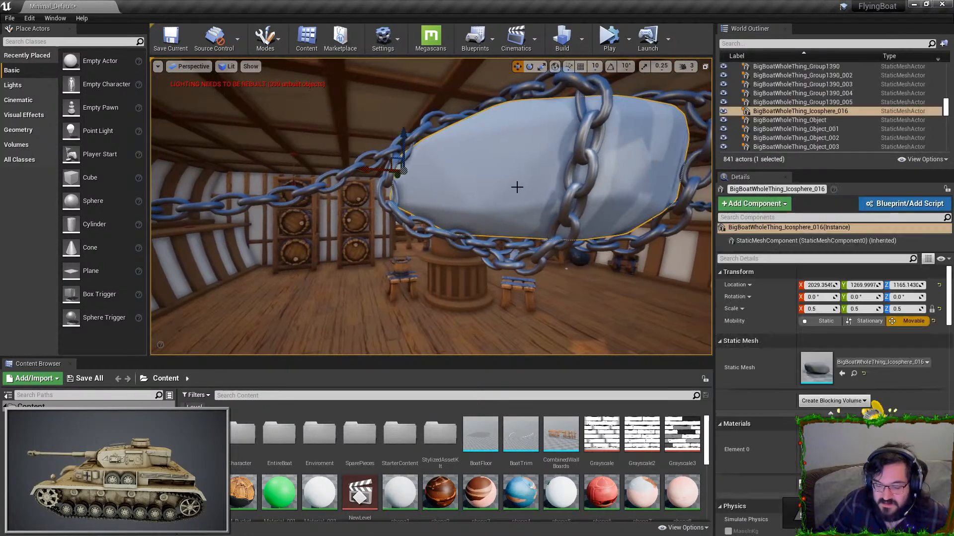
left_click_drag(398, 140, 406, 139)
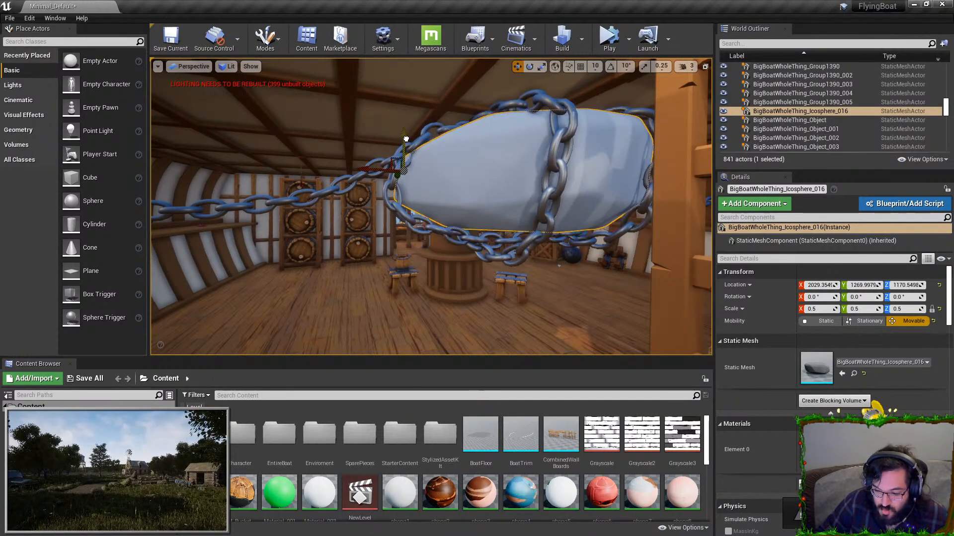
key("ctrl+z")
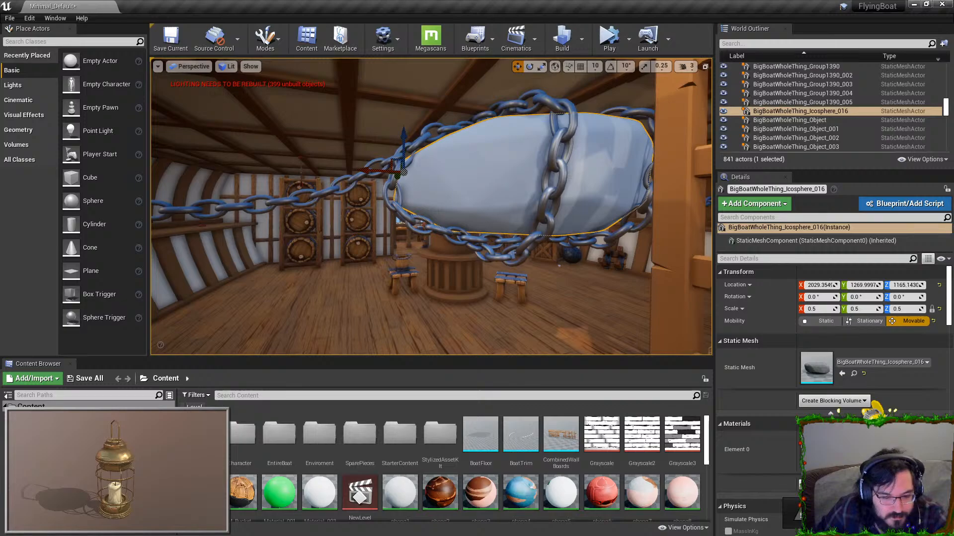
- Return to Substance Painter and toggle Fill layer 4 copy 1 to compare the magic circle's glow, including a closer look at the crystals
key("alt+Tab")
left_click_drag(532, 172, 501, 223, "alt")
scroll(472, 111, "up", 4)
scroll(841, 213, "up", 3)
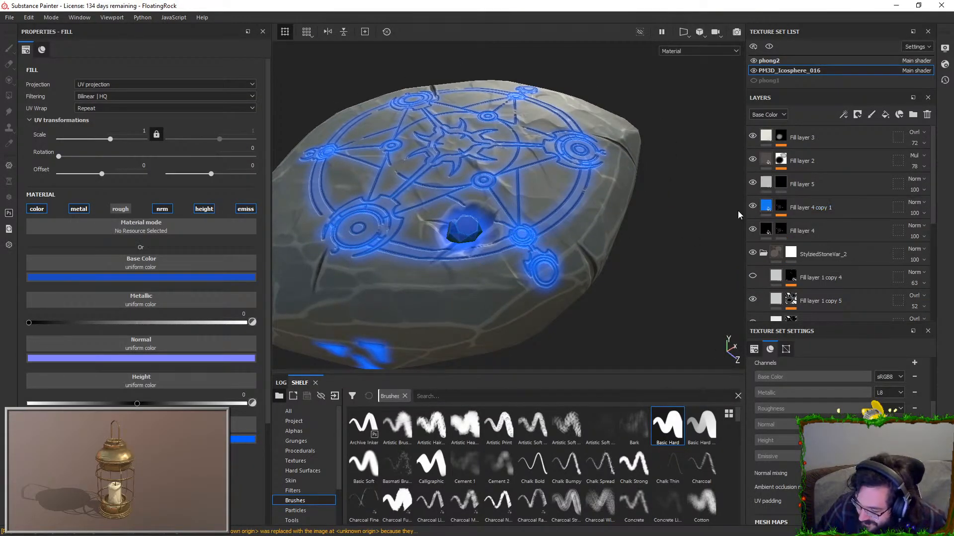
left_click(753, 206)
left_click(752, 206)
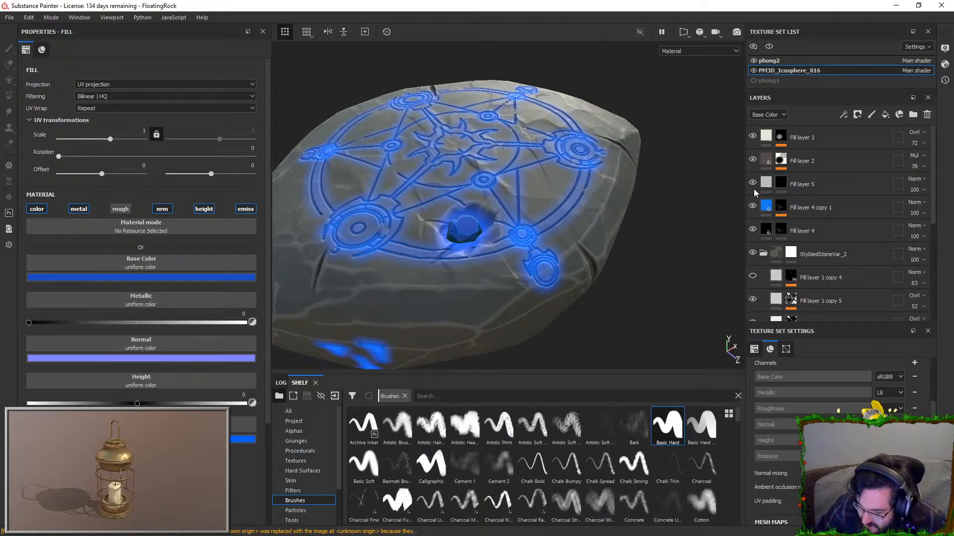
left_click_drag(455, 249, 642, 246, "alt")
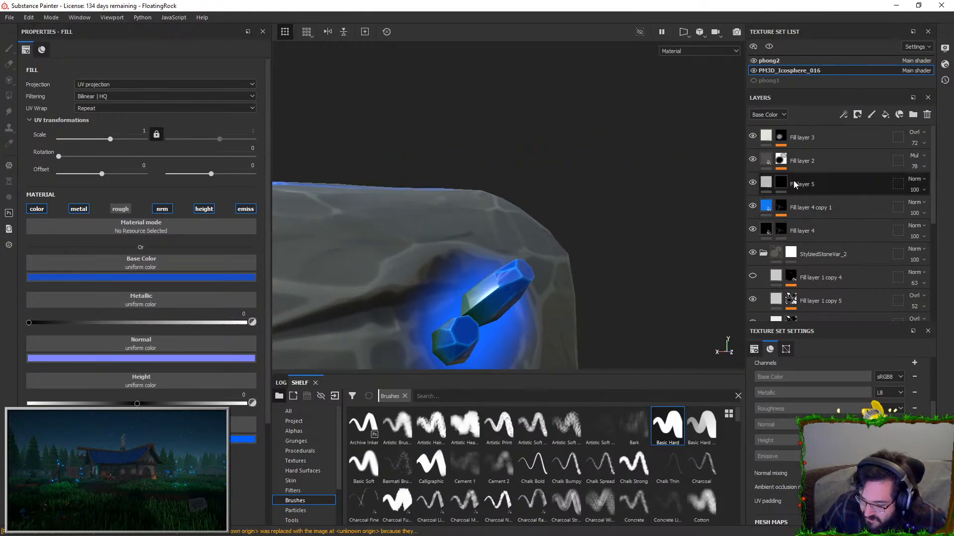
- Add an Emissive channel to the phong2 texture set and enable emissive on its Fill layer 1 so the crystals glow
left_click(769, 60)
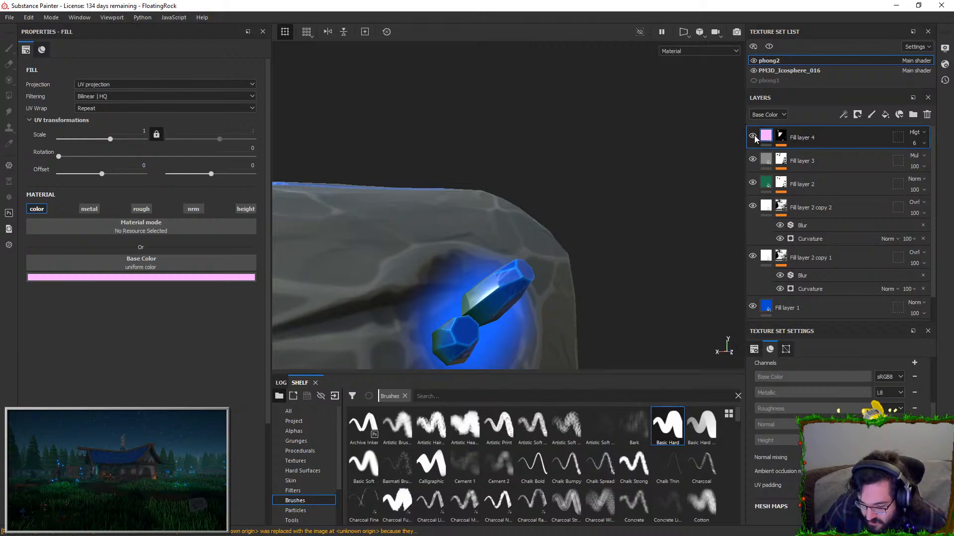
left_click(805, 308)
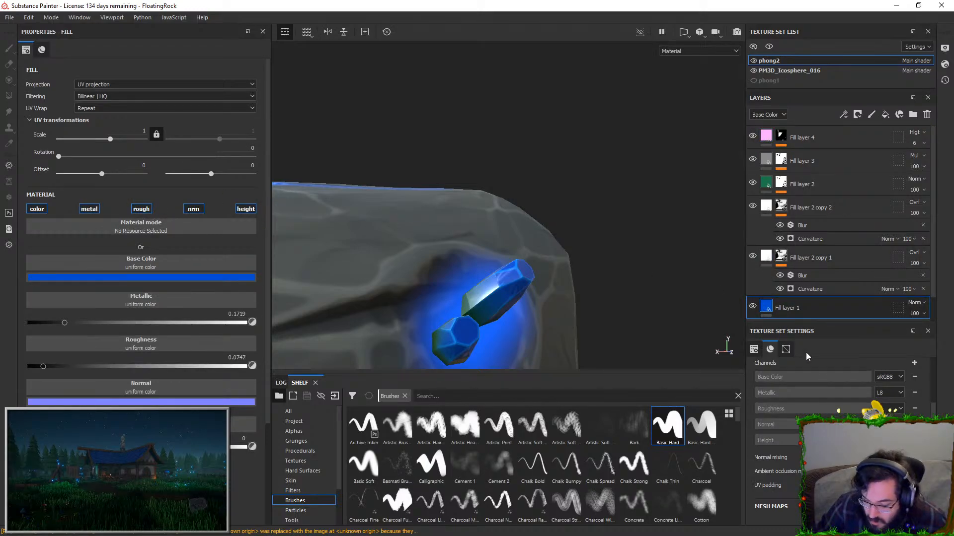
left_click(914, 364)
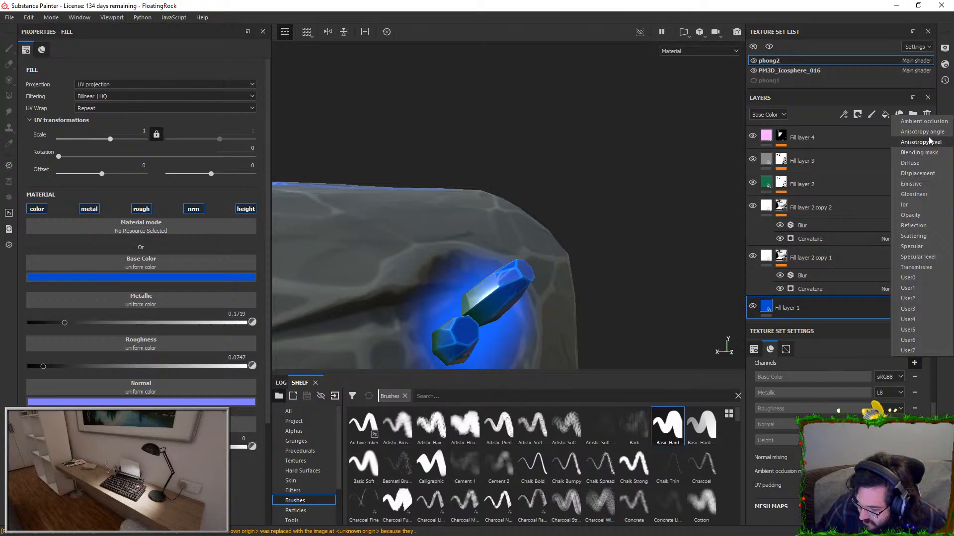
left_click(912, 184)
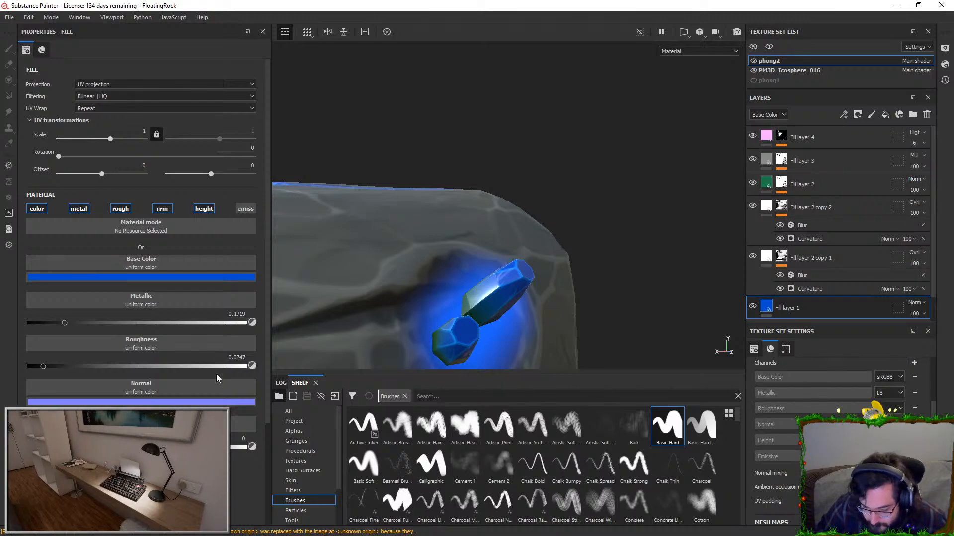
left_click(246, 210)
left_click_drag(446, 222, 699, 242, "alt")
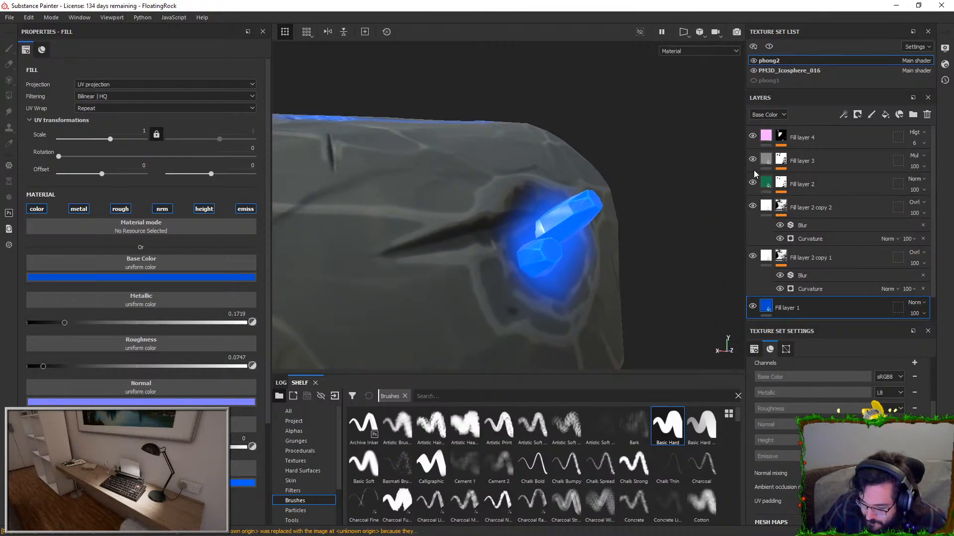
left_click(762, 139)
left_click(254, 209)
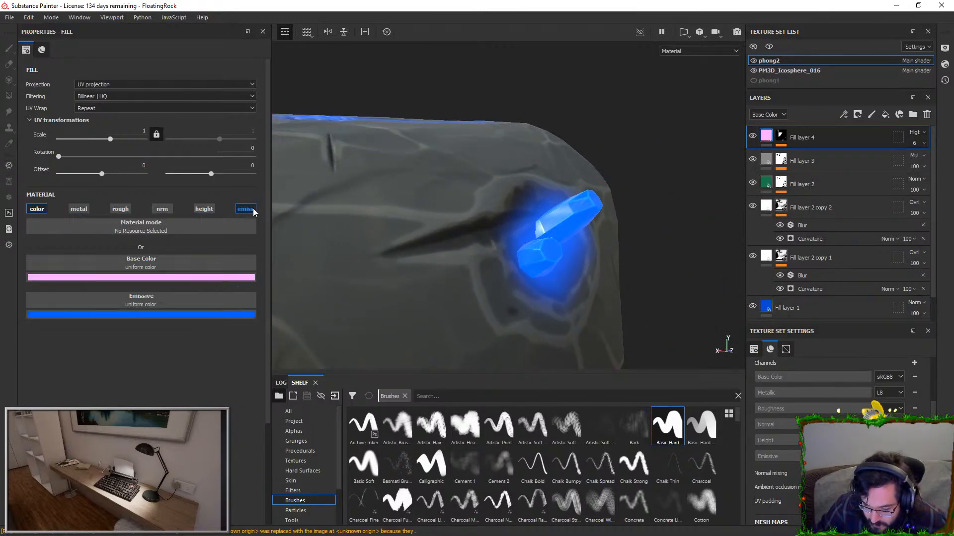
left_click(252, 209)
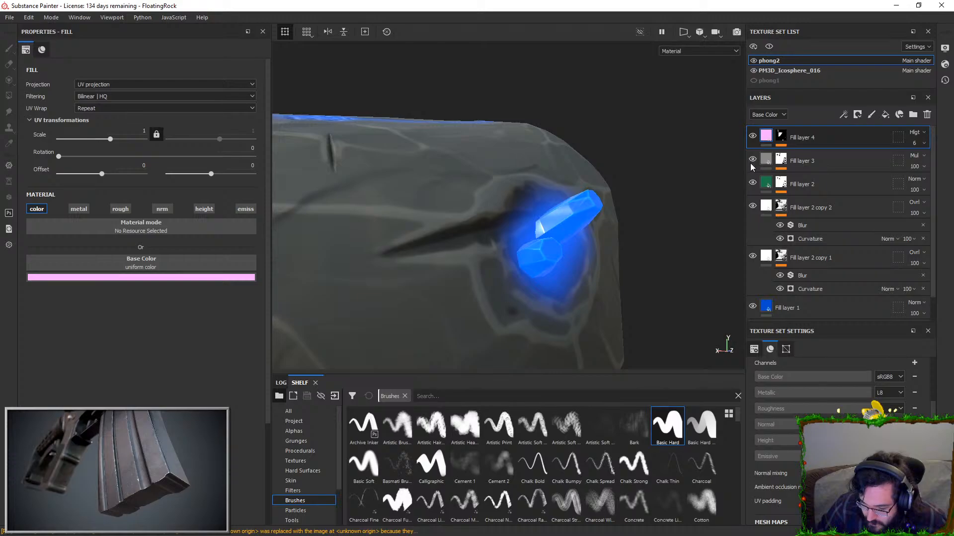
- Show the layers' Emissive channel and enable emissive on Fill layer 2 copy 1, Fill layer 2 copy 2, Fill layer 2, Fill layer 3 and Fill layer 4
left_click(768, 114)
left_click(760, 156)
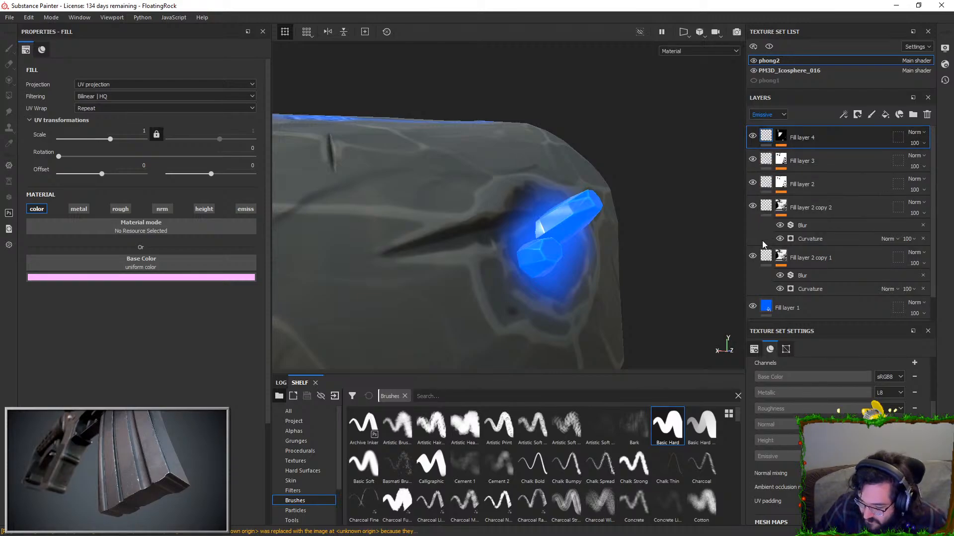
left_click(807, 258)
left_click(246, 209)
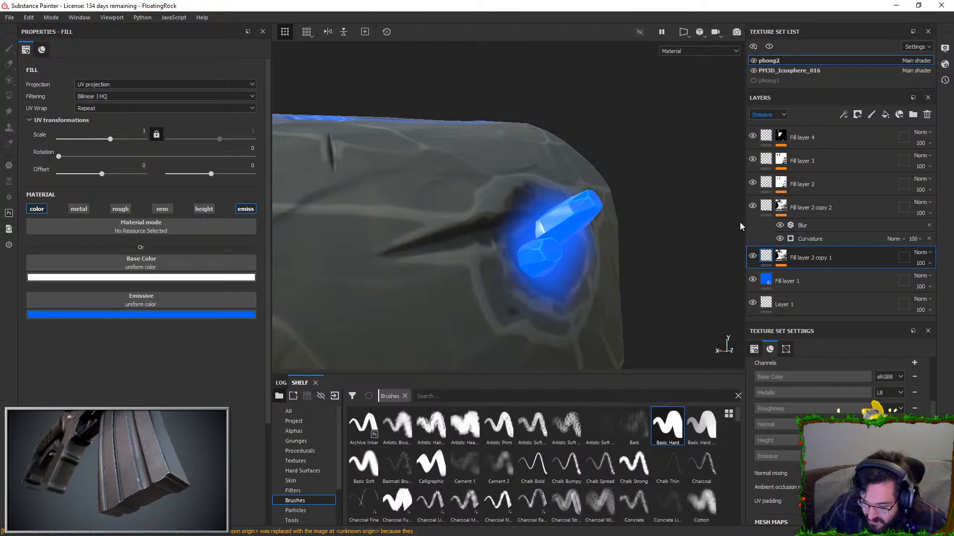
left_click(769, 207)
left_click(770, 191)
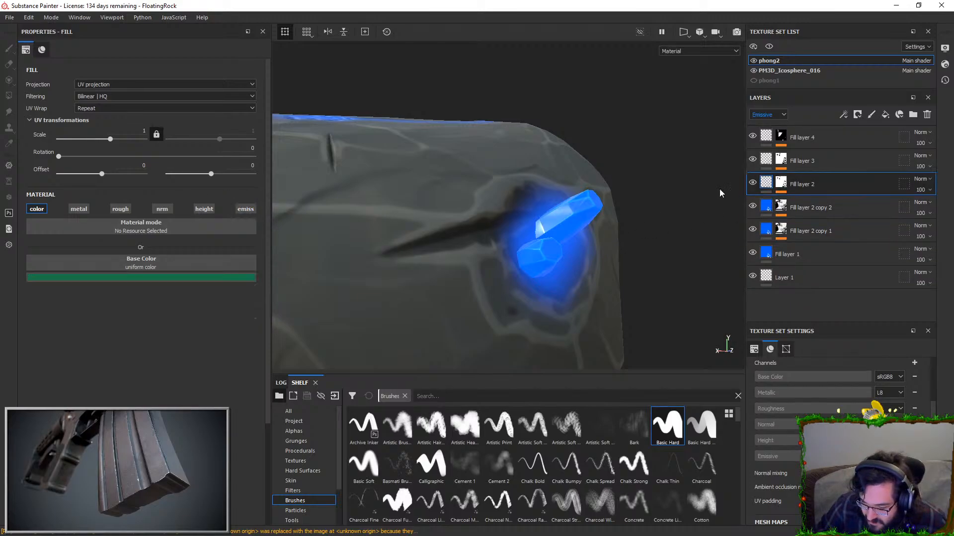
left_click(766, 159)
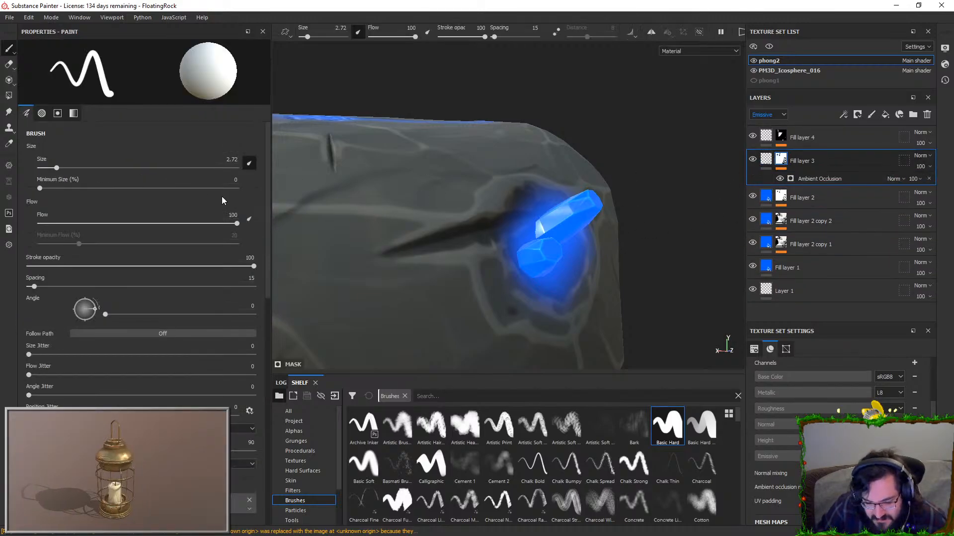
left_click(766, 159)
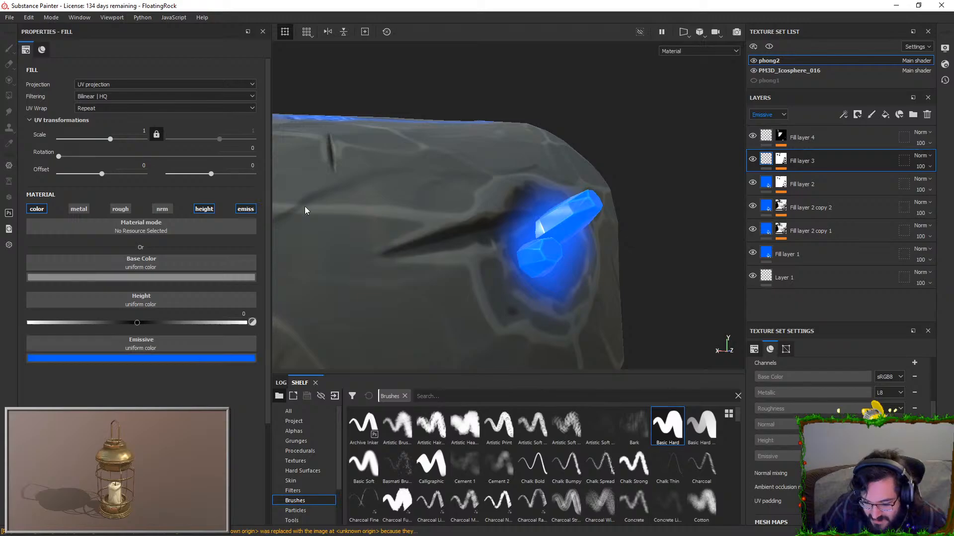
left_click(247, 209)
left_click(765, 138)
left_click(246, 209)
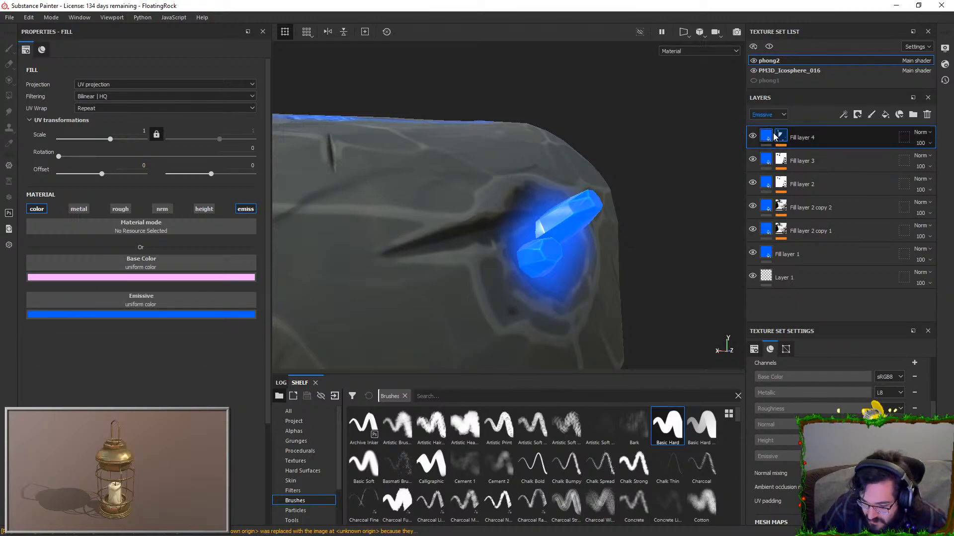
- Check the crystal layers' base colors, select Fill layer 3 and return the layer display to the Emissive channel
left_click(767, 114)
left_click(768, 124)
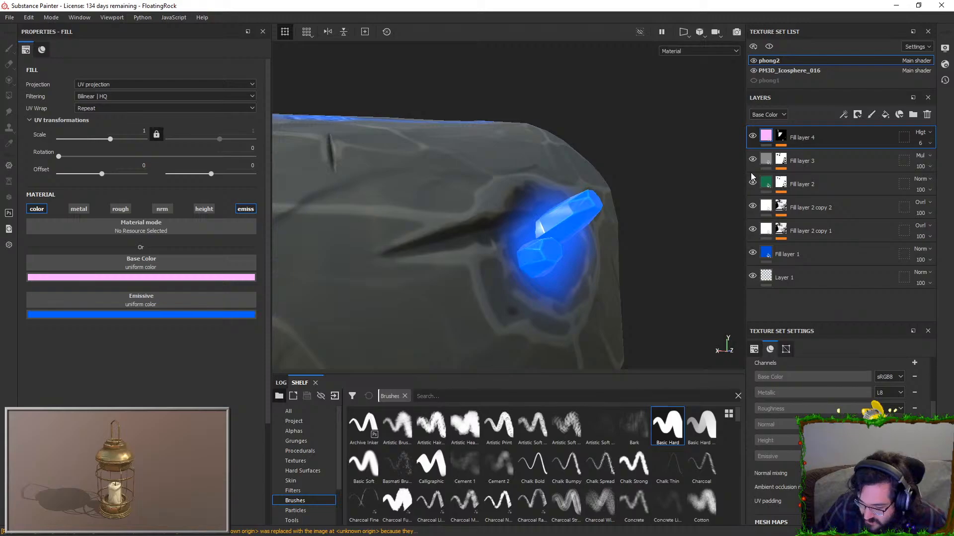
left_click(844, 161)
left_click(783, 115)
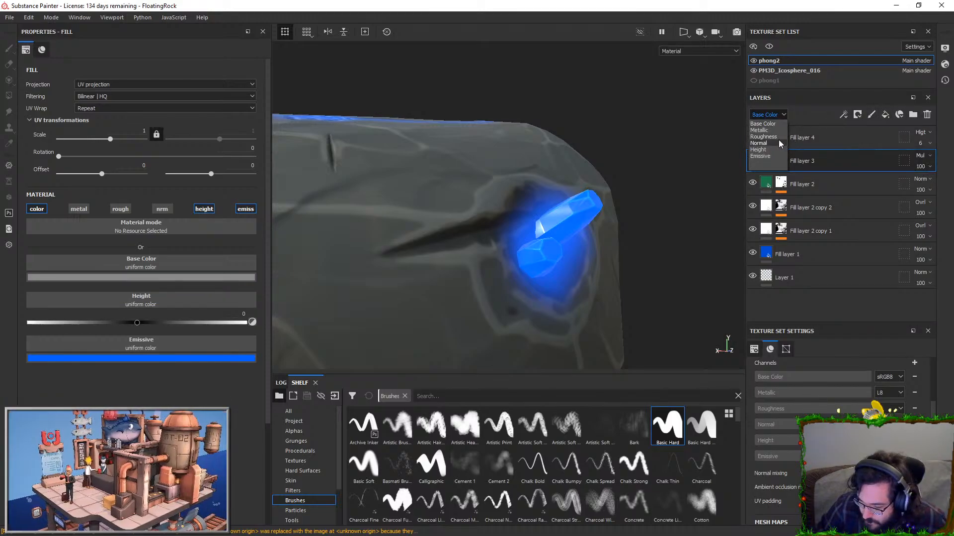
left_click(770, 156)
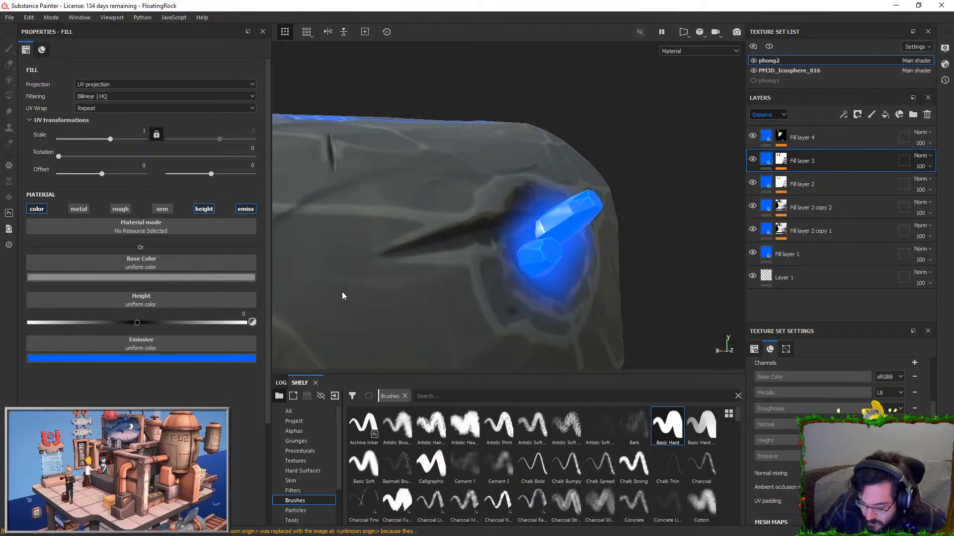
- Try setting Fill layer 3's emissive color to black
left_click(235, 357)
left_click_drag(272, 386, 354, 476)
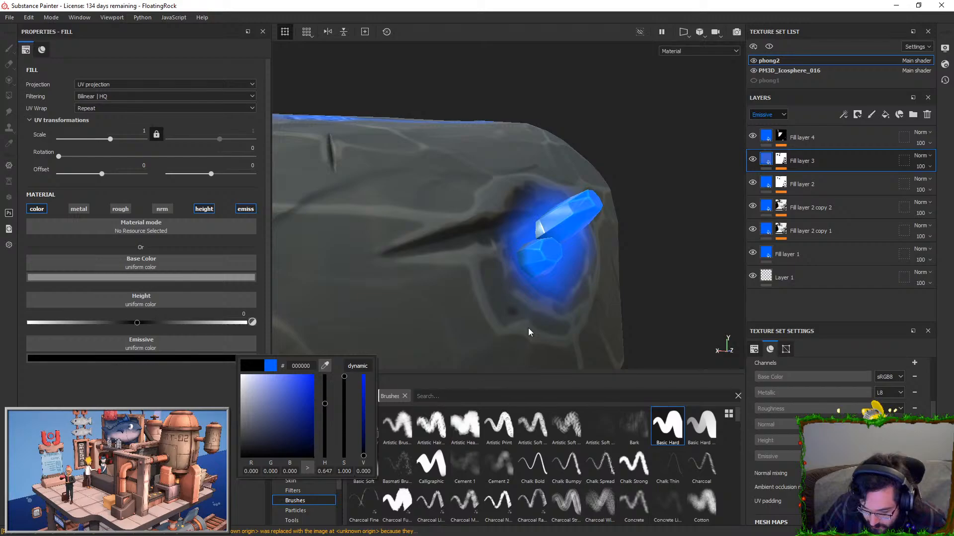
left_click_drag(516, 154, 526, 206, "alt")
- Set Fill layer 3's emissive color to a dark green and inspect the crystals up close
left_click(221, 359)
mouse_move(279, 421)
left_mouse_down()
mouse_move(302, 427)
mouse_move(301, 436)
mouse_move(287, 434)
left_mouse_up()
left_click(305, 428)
left_click_drag(566, 274, 624, 222, "alt")
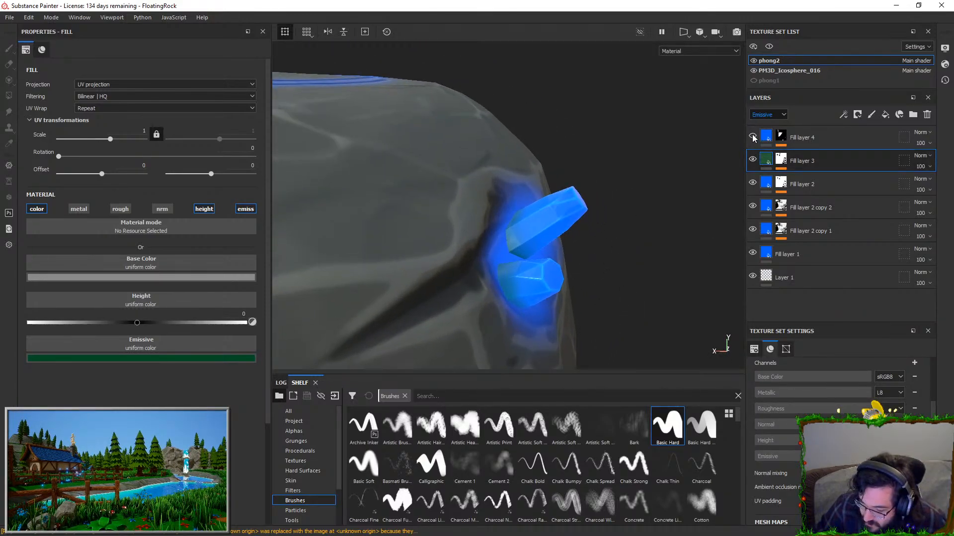
- Match Fill layer 4's emissive color to its pink base color, faacff
left_click(756, 139)
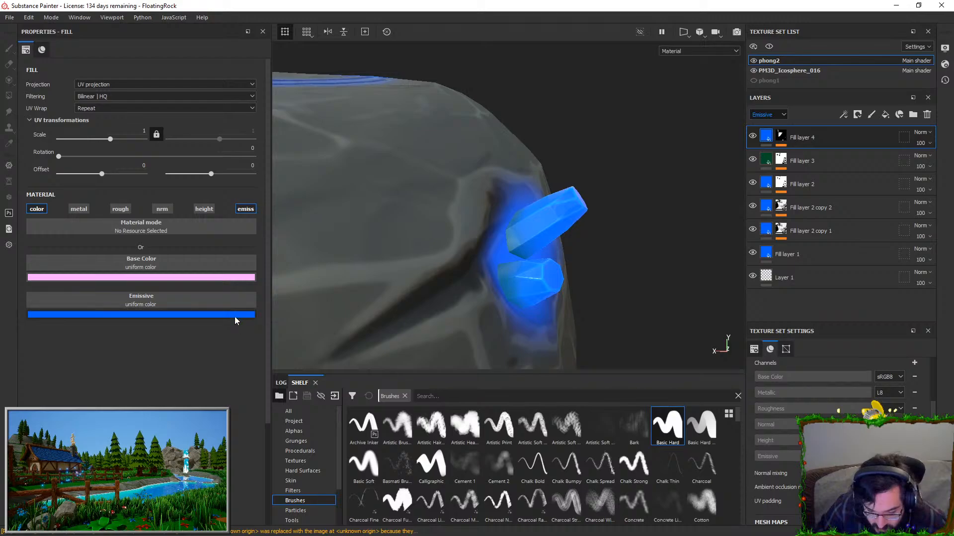
left_click(243, 318)
left_click_drag(331, 329, 244, 277)
left_click_drag(453, 237, 402, 208, "alt")
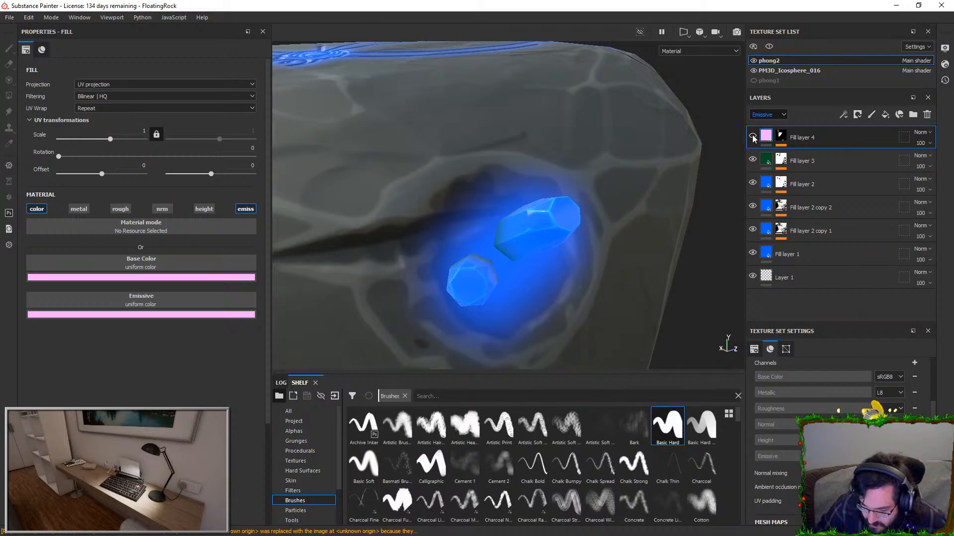
left_click(198, 314)
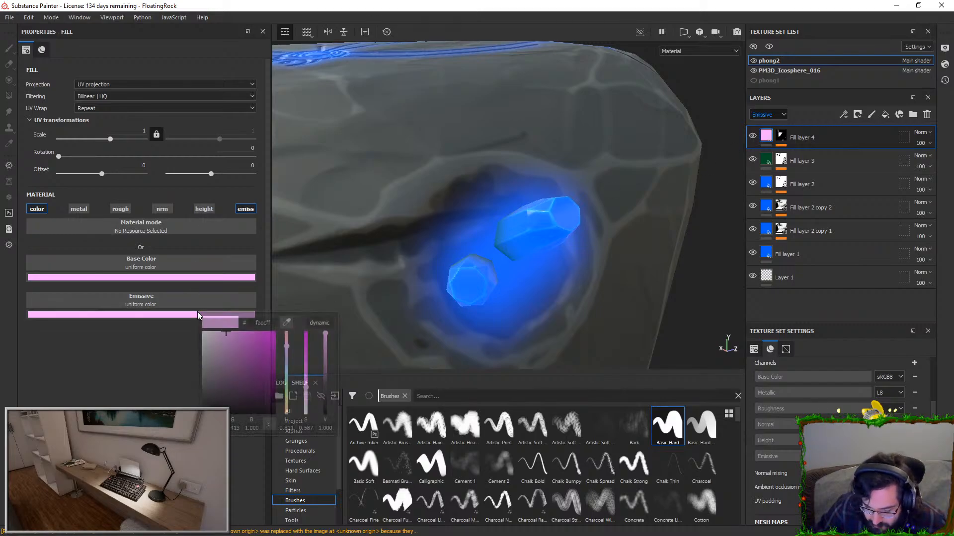
- Open the settings of the Blur filter on Fill layer 4's mask
left_click(780, 137)
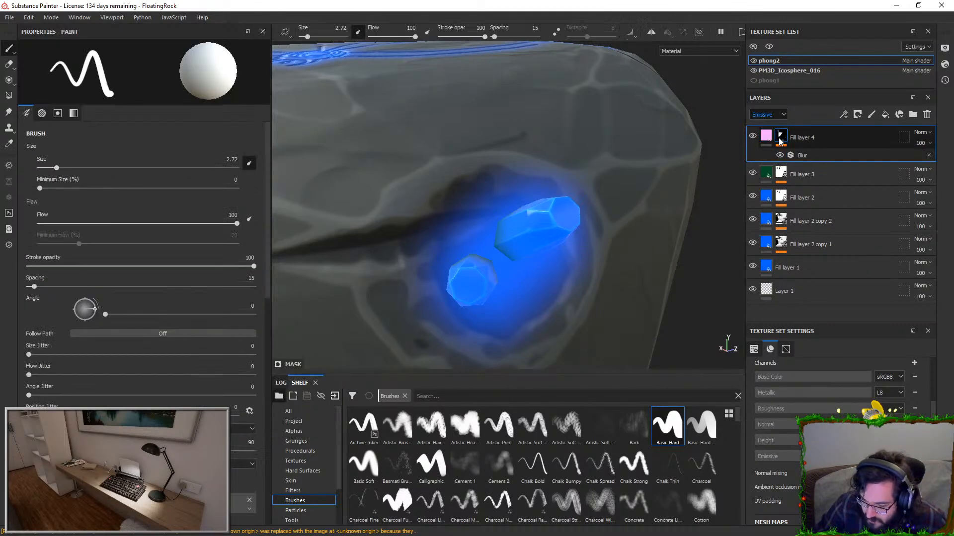
left_click(801, 156)
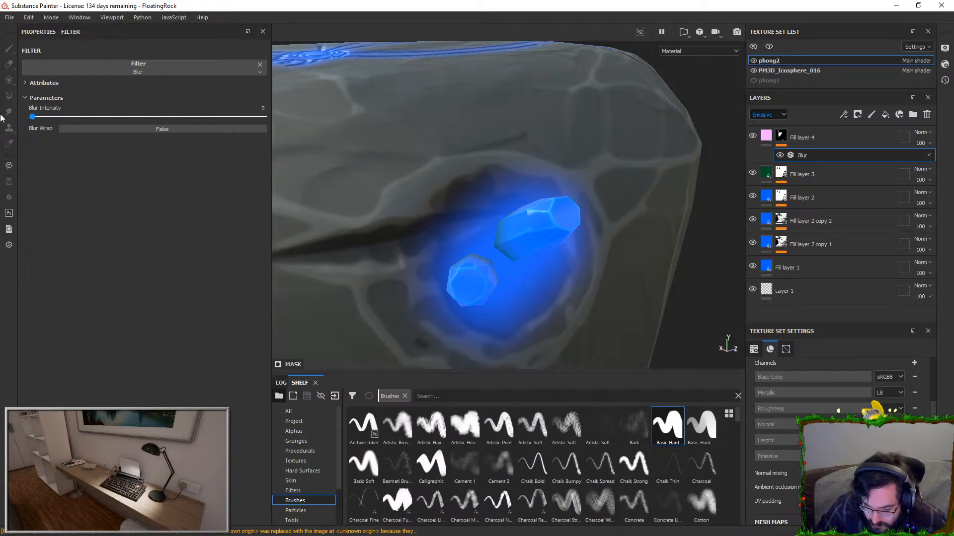
- Undo the last Blur intensity change on the Fill layer 4 mask
left_click_drag(290, 134, 388, 149, "alt")
key("ctrl+z")
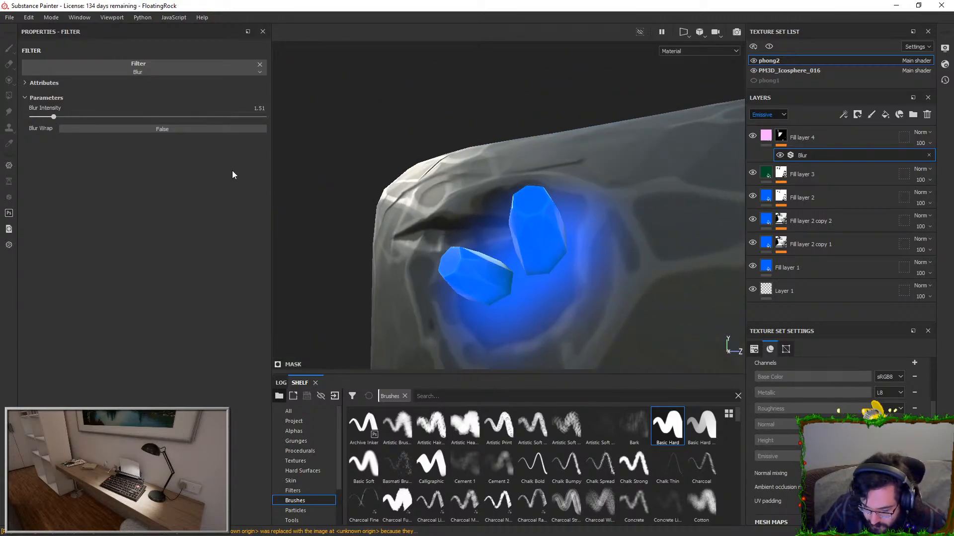
- Paint on the Fill layer 4 mask to add a pink glow to the crystal on the rock's top face
left_click_drag(504, 211, 706, 198, "alt")
left_click(780, 137)
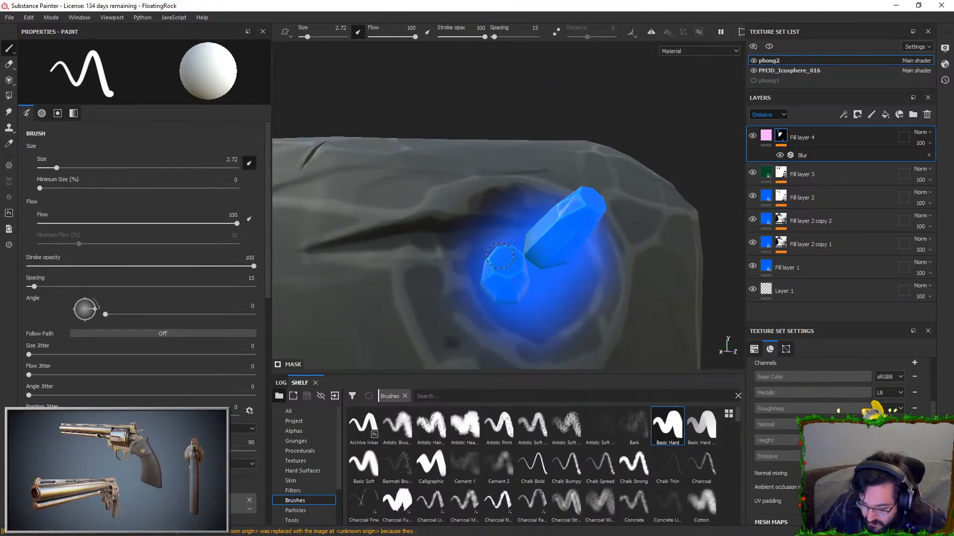
left_click_drag(503, 267, 559, 280, "alt")
mouse_move(494, 276)
left_mouse_down("alt")
mouse_move(584, 220)
mouse_move(620, 225)
mouse_move(506, 54)
mouse_move(464, 115)
mouse_move(550, 263)
left_mouse_up("alt")
middle_click_drag(551, 264, 520, 234, "alt")
left_click_drag(520, 234, 566, 270, "alt")
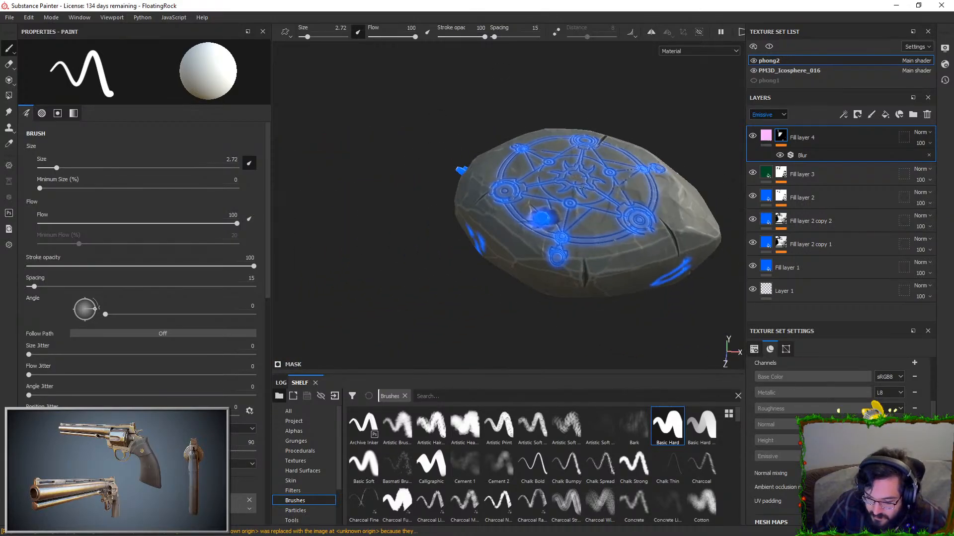
scroll(541, 239, "up", 4)
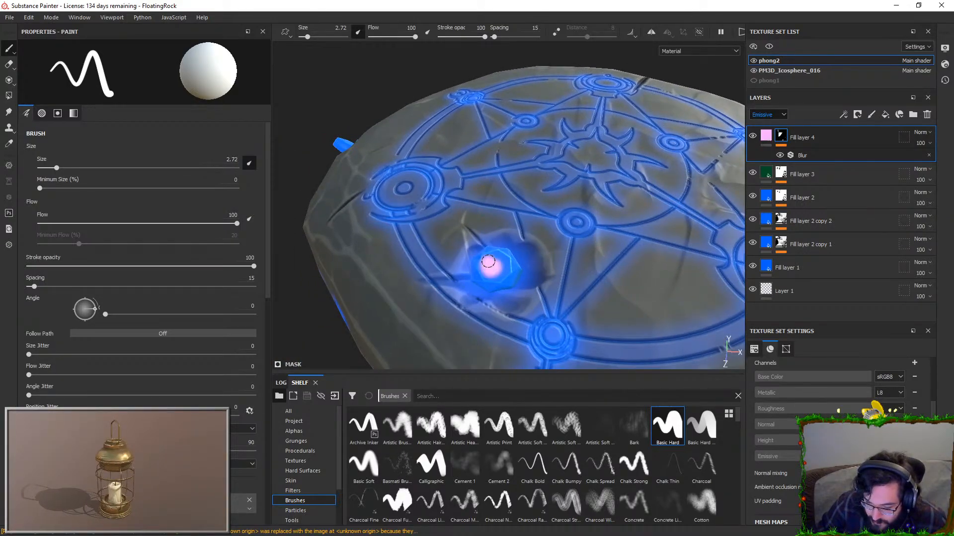
- Increase the Blur filter's intensity on the Fill layer 4 mask so the pink glow on the crystals softens
left_click(820, 155)
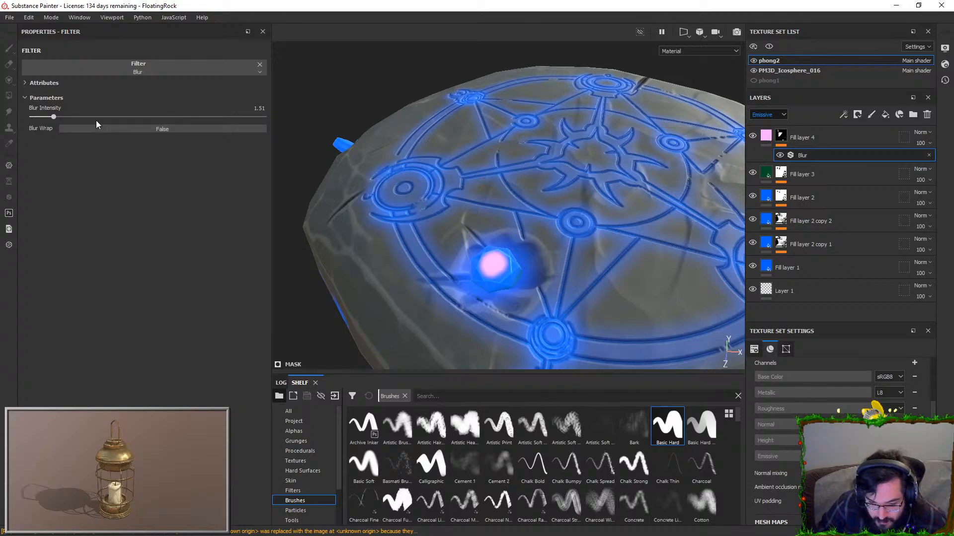
left_click_drag(54, 116, 146, 112)
left_click_drag(496, 199, 587, 183, "alt")
- Lower the Emissive opacity of Fill layer 4 to 9
left_click(770, 139)
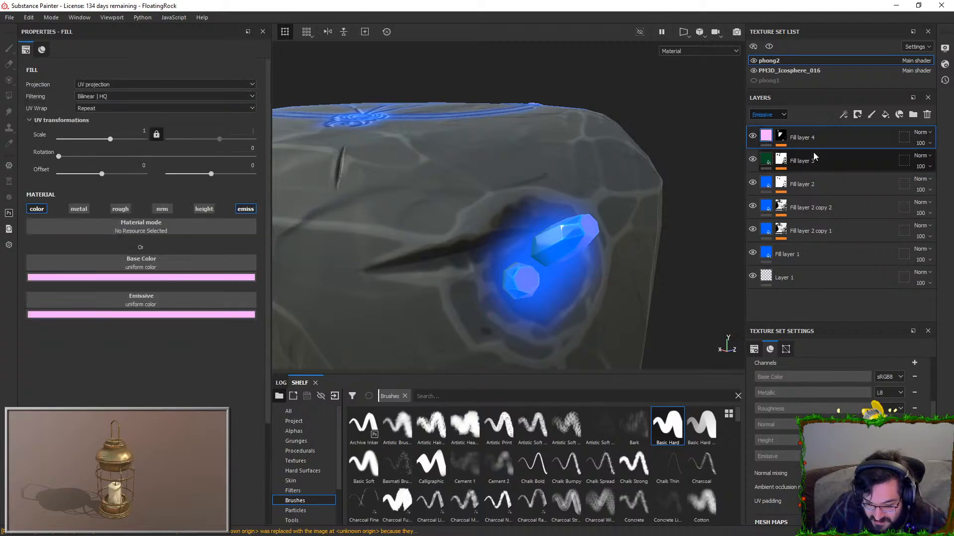
left_click(923, 143)
left_click(922, 155)
left_click_drag(918, 157, 914, 158)
left_click_drag(713, 165, 567, 195, "alt")
left_click(780, 137)
mouse_move(716, 164)
left_mouse_down("alt")
mouse_move(550, 238)
mouse_move(483, 298)
mouse_move(546, 279)
left_mouse_up("alt")
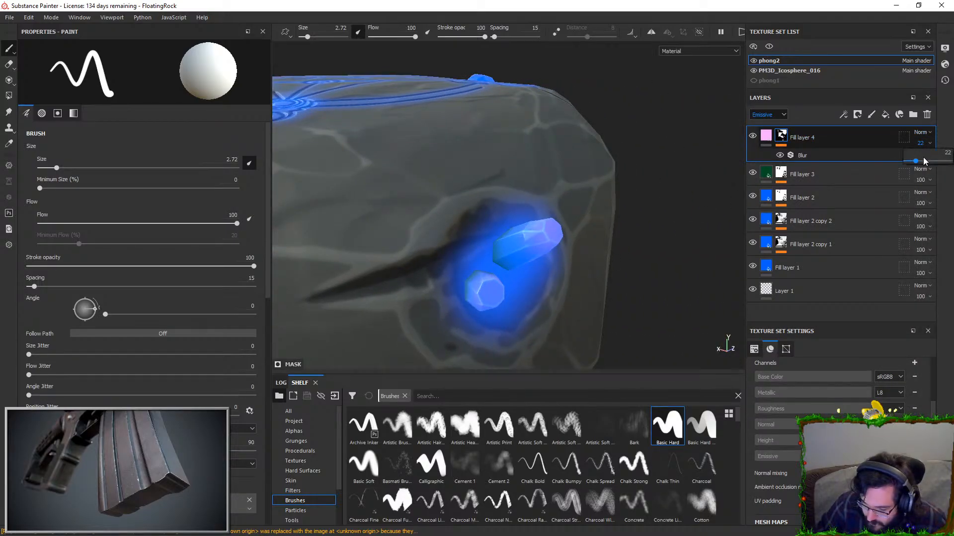
left_click_drag(924, 160, 910, 162)
- Examine the emissive glow of the crystals, runes and magic circle from all sides of the rock
left_click_drag(547, 232, 492, 347, "alt")
right_click_drag(492, 278, 447, 263, "alt")
left_click_drag(447, 263, 621, 183, "alt")
mouse_move(621, 183)
right_mouse_down("shift")
mouse_move(659, 183)
mouse_move(612, 188)
right_mouse_up("shift")
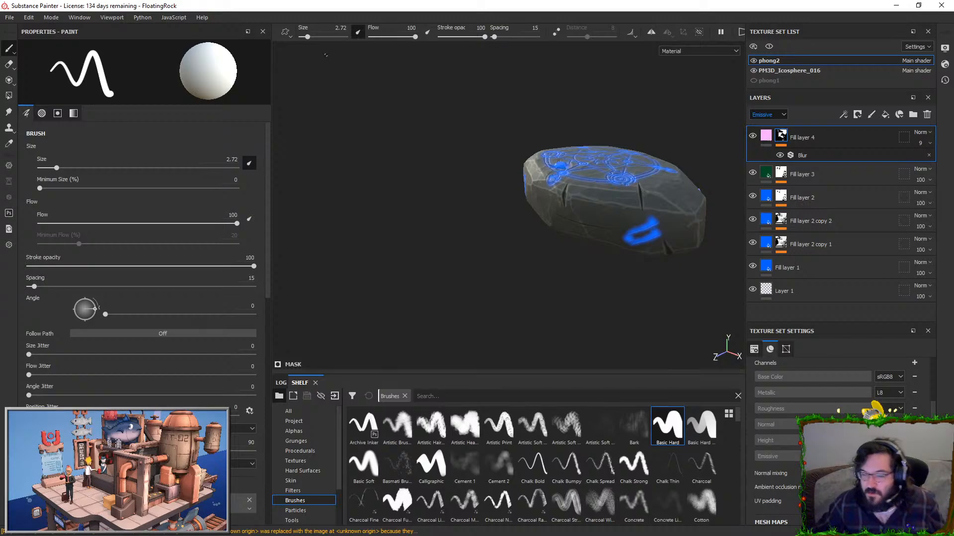
left_click_drag(502, 278, 571, 293, "alt")
right_click_drag(562, 298, 629, 278, "alt")
left_click_drag(628, 278, 534, 201, "alt")
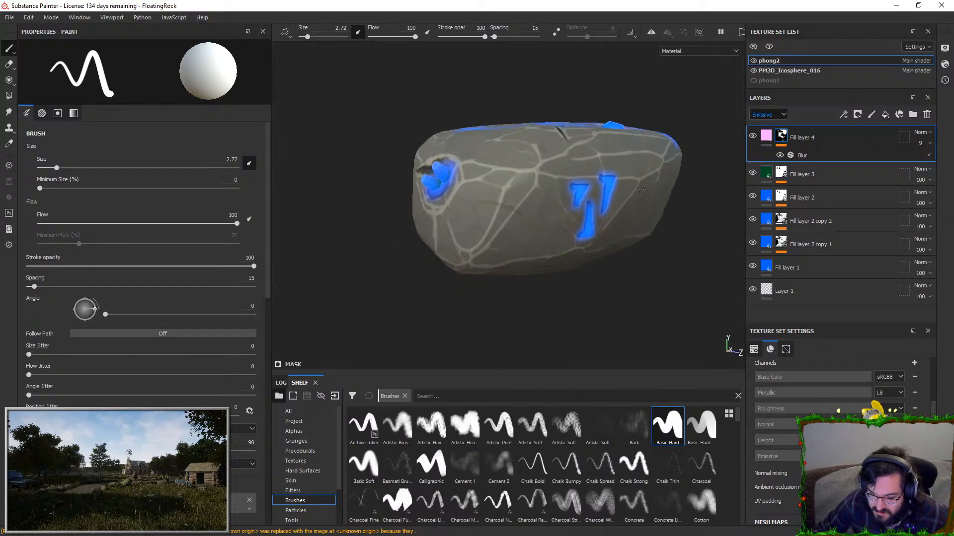
mouse_move(701, 185)
left_mouse_down("alt")
mouse_move(485, 260)
mouse_move(519, 220)
mouse_move(450, 186)
mouse_move(520, 223)
mouse_move(511, 313)
mouse_move(471, 156)
mouse_move(614, 200)
left_mouse_up("alt")
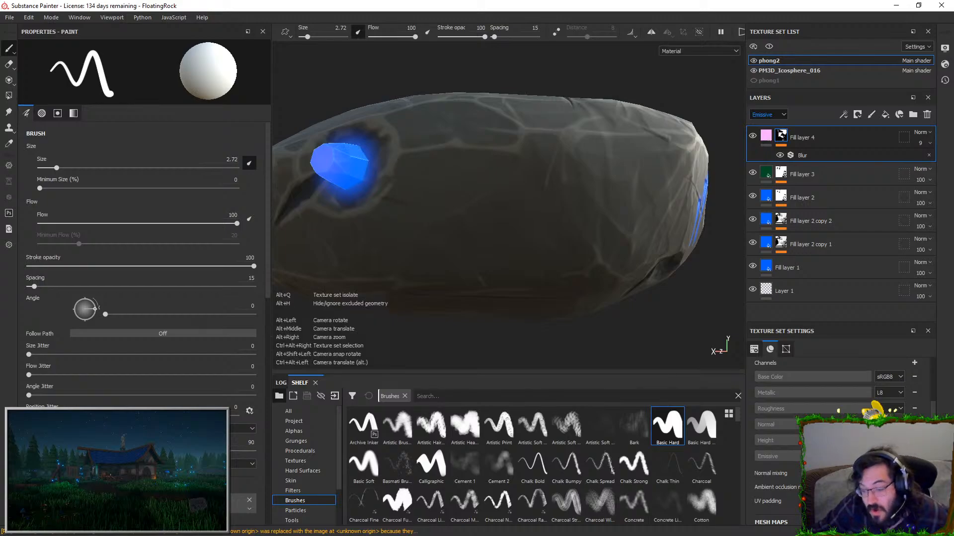
- In texture set PM3D_Icosphere_016, set the brush size to 0.26 and try painting the Fill layer 4 copy 1 mask along the side crack
left_click_drag(614, 201, 501, 197, "alt")
scroll(495, 179, "up", 5)
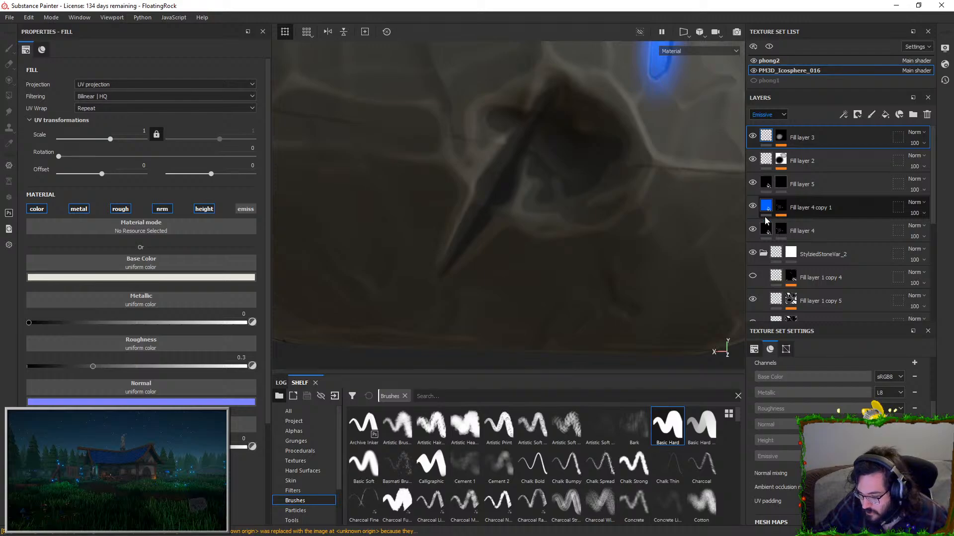
left_click(752, 205)
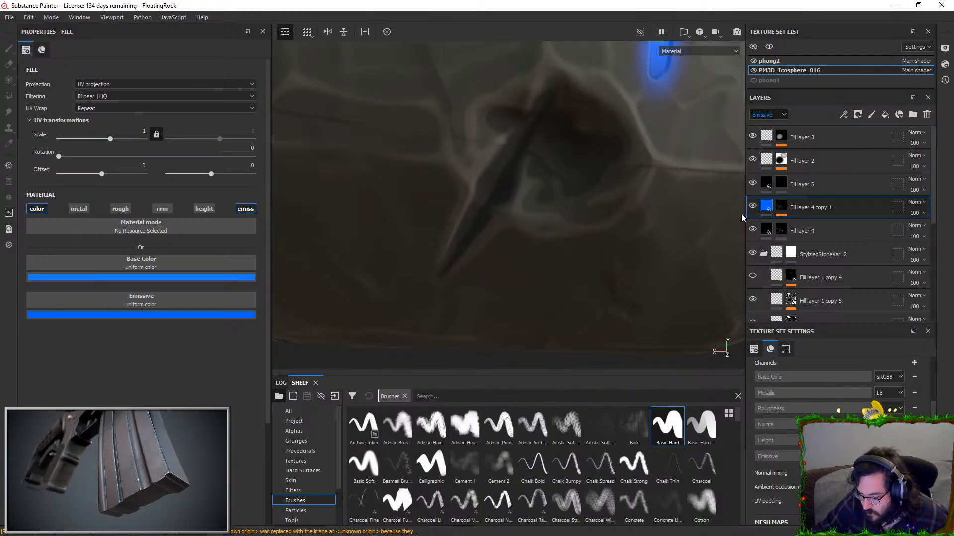
left_click(509, 161)
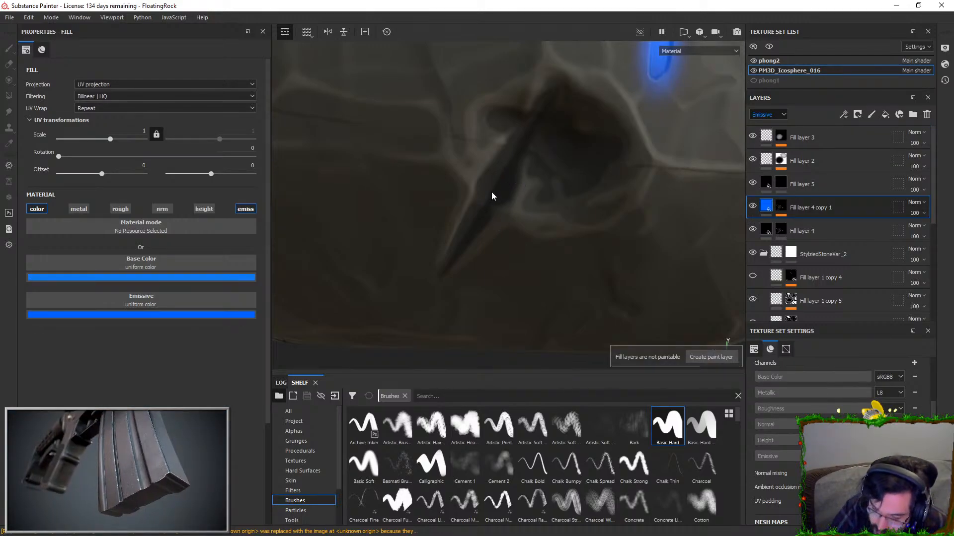
left_click(781, 208)
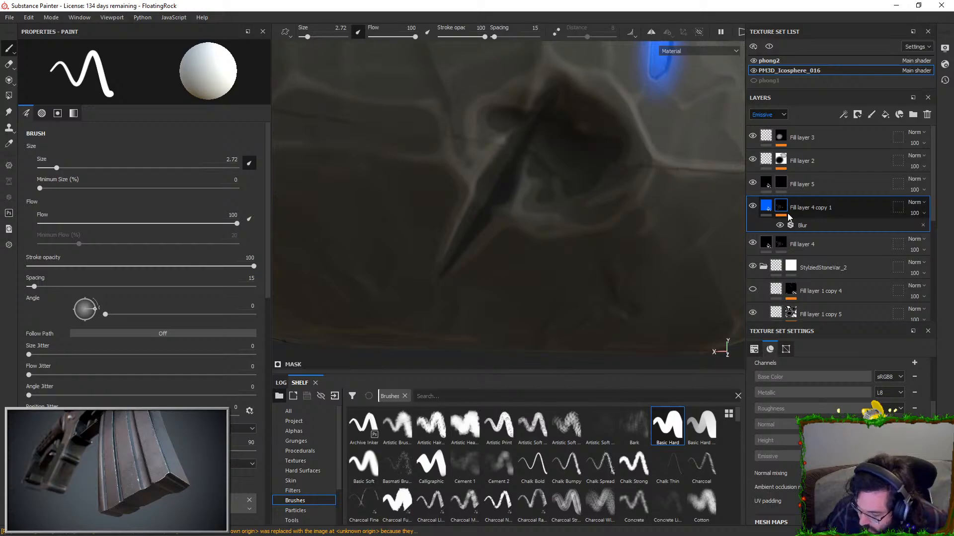
left_click_drag(448, 215, 466, 227)
left_click_drag(56, 168, 42, 167)
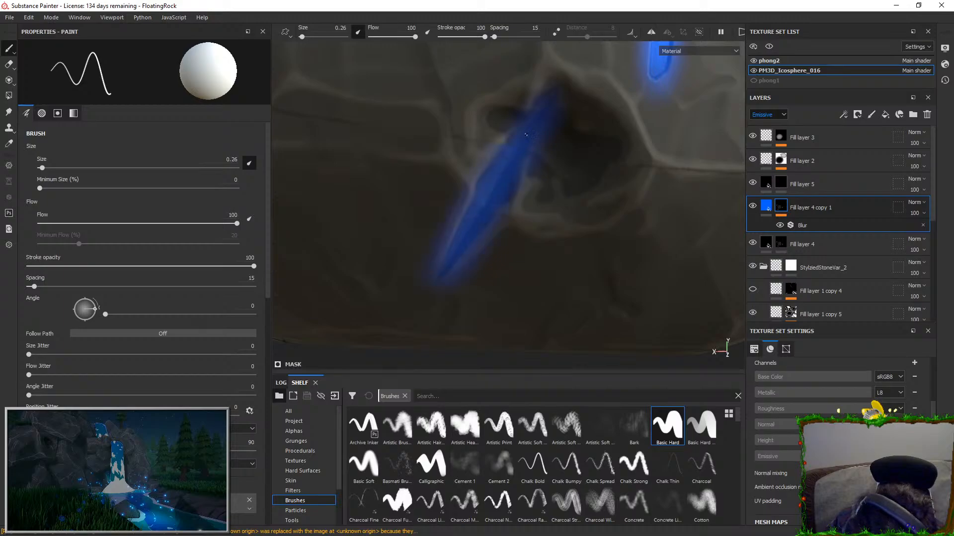
key("ctrl+z")
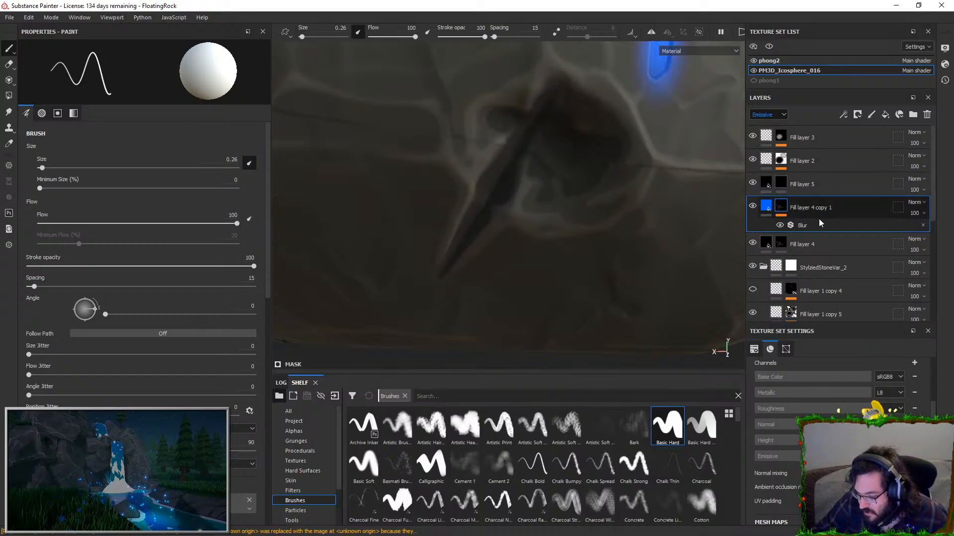
- Duplicate Fill layer 4 copy 1 and give the duplicate a new black mask
right_click(792, 217)
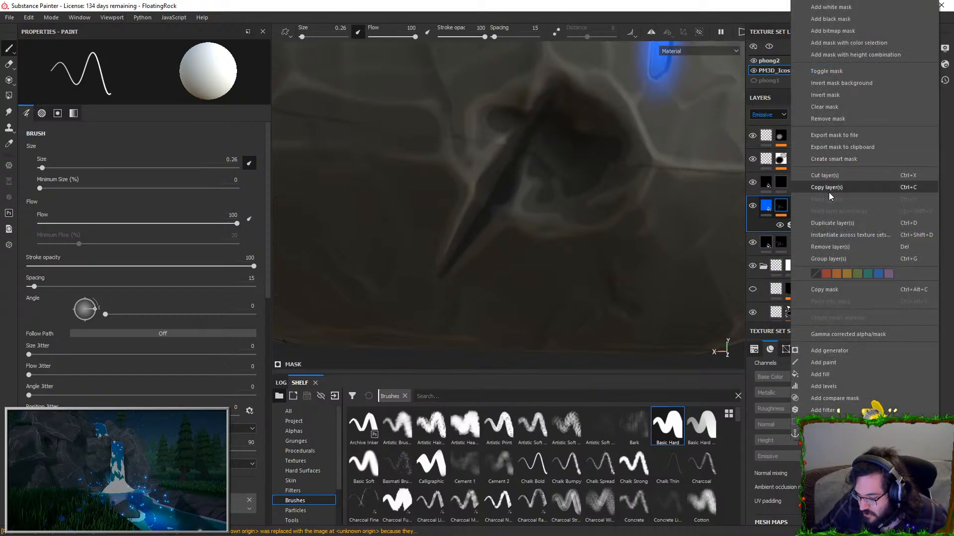
left_click(830, 223)
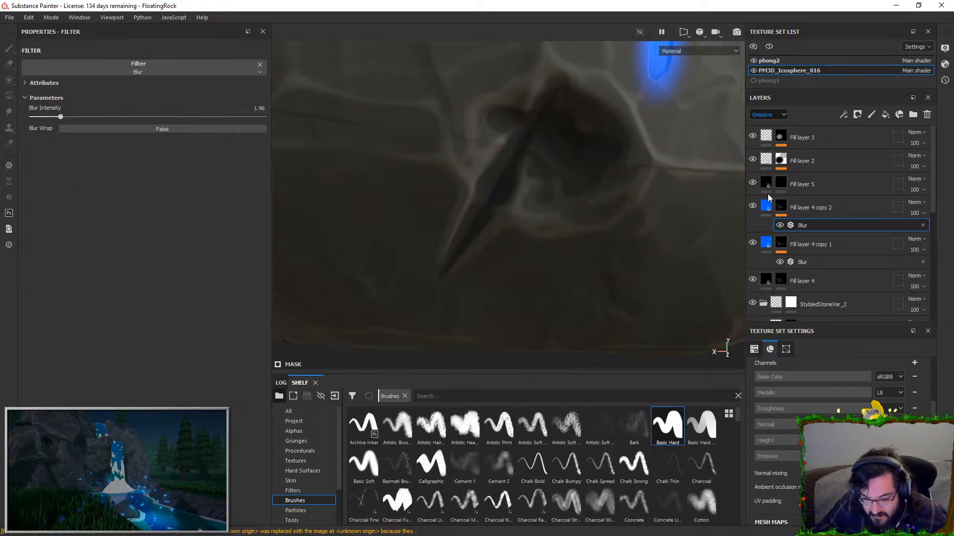
right_click(797, 207)
left_click(836, 19)
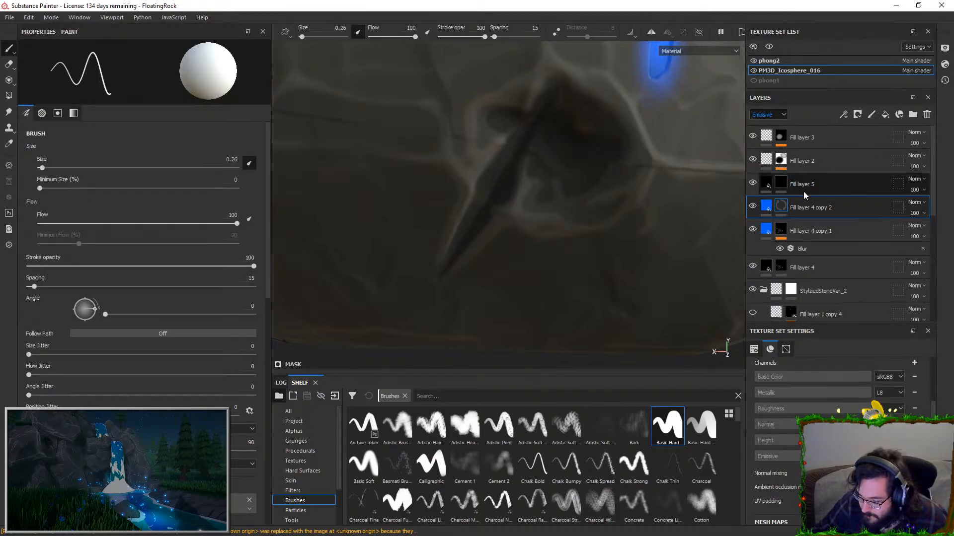
- Add a Blur filter to the mask of Fill layer 4 copy 2
right_click(777, 210)
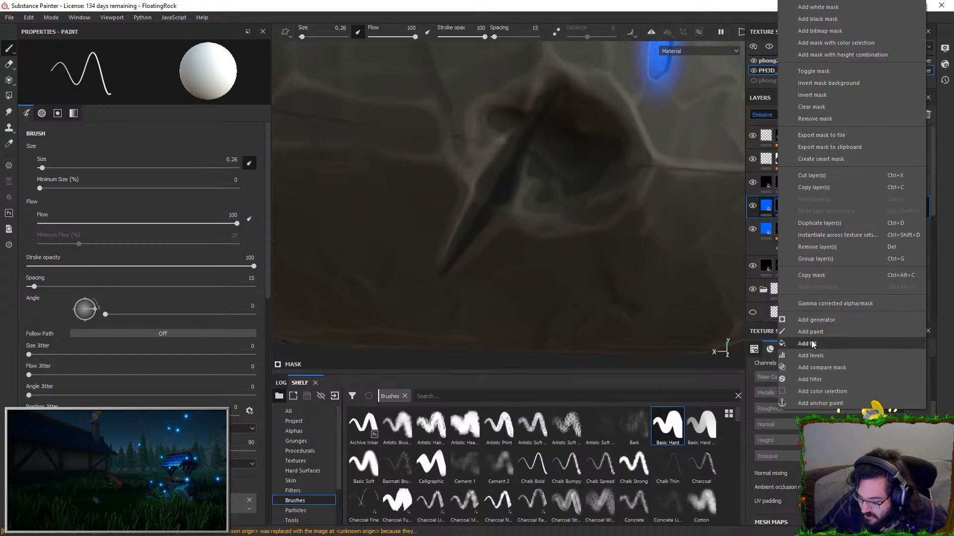
left_click(810, 379)
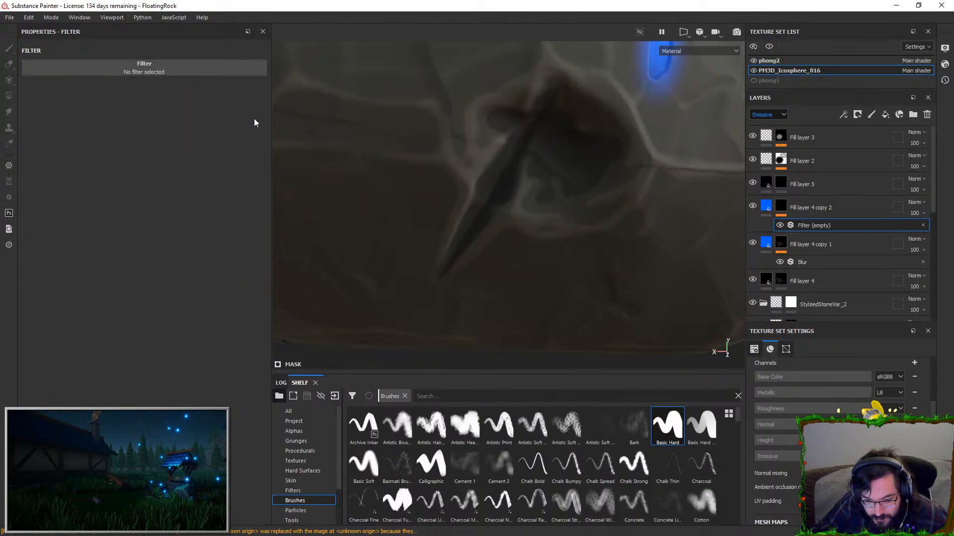
left_click(244, 69)
left_click(311, 102)
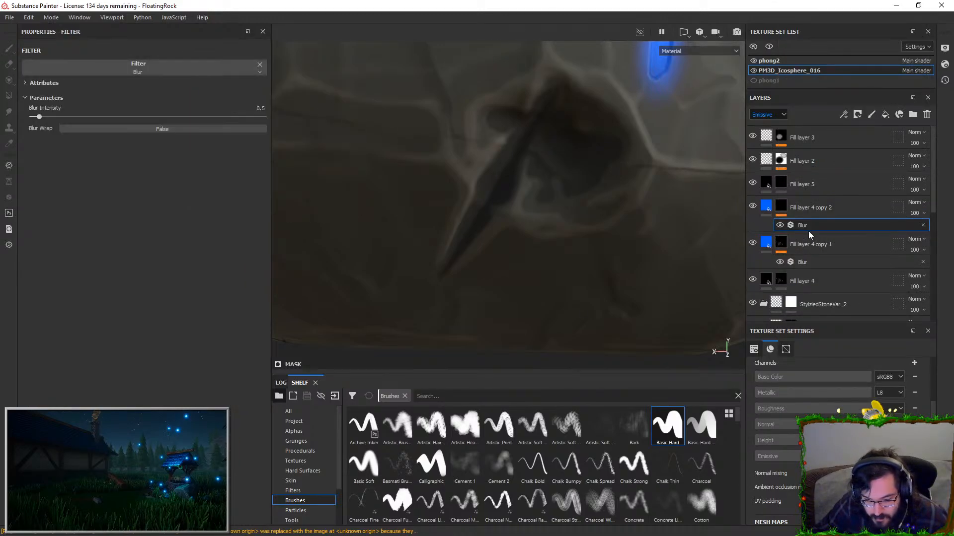
- Paint a thin blue line inside the side crack on the Fill layer 4 copy 2 mask and set its Blur intensity to 0.4
left_click(781, 205)
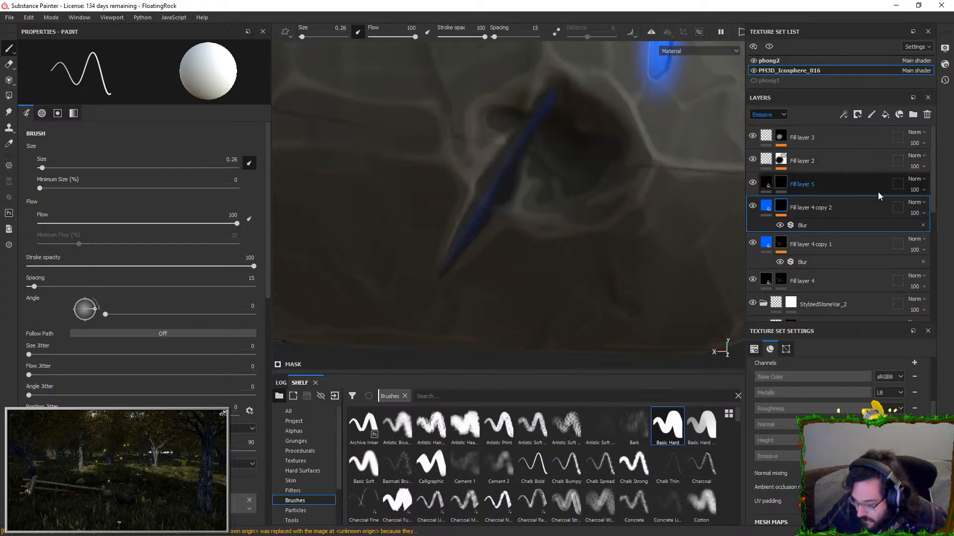
left_click(794, 226)
mouse_move(40, 118)
left_mouse_down()
mouse_move(20, 116)
mouse_move(34, 116)
left_mouse_up()
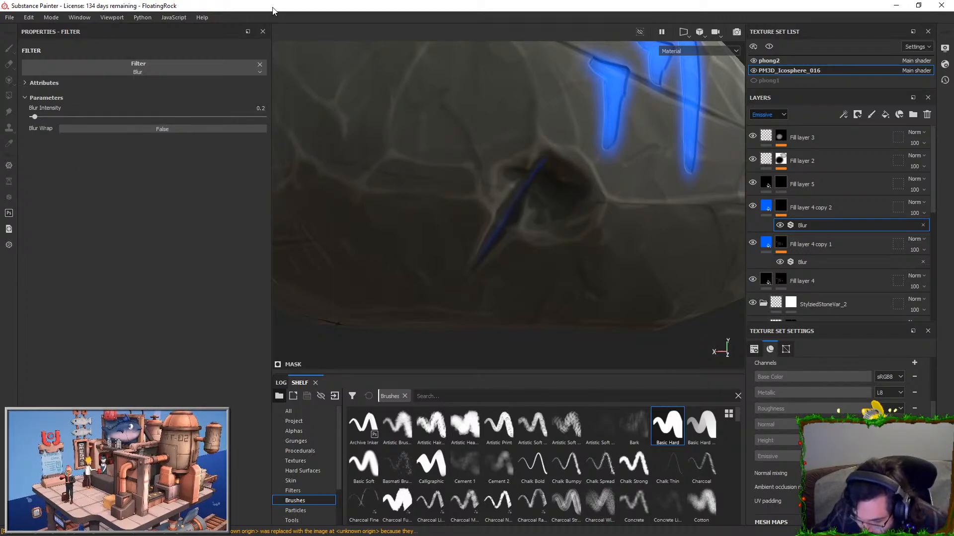
key("BackSpace")
type("3")
key("Return")
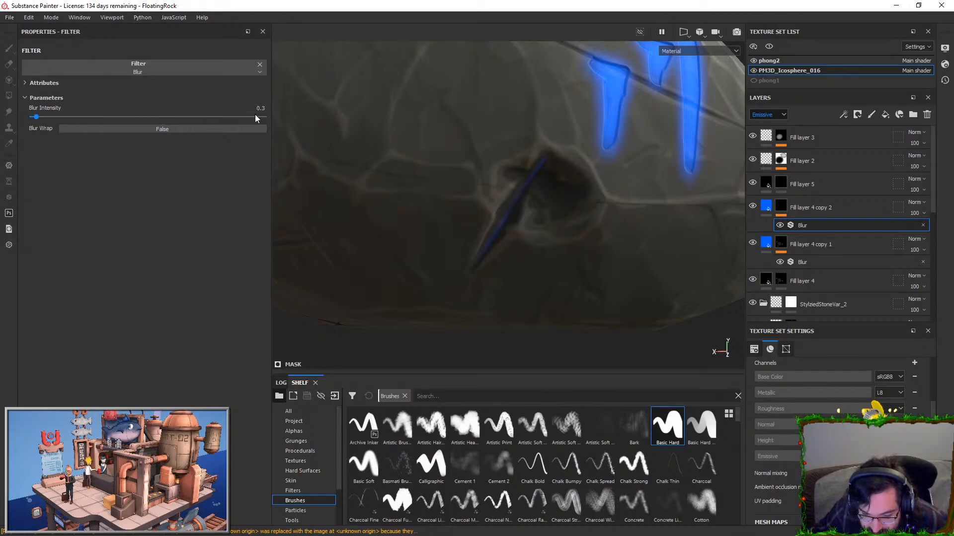
key("BackSpace")
type("4")
key("Return")
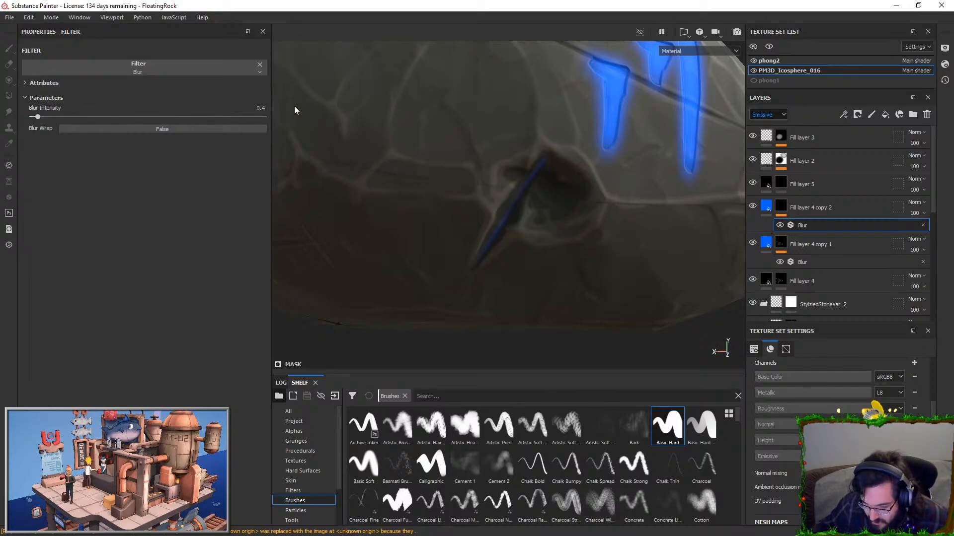
- Compare the side crack with the Emissive channel of Fill layer 4 copy 2 switched off and on
scroll(434, 229, "down", 5)
left_click_drag(571, 277, 596, 238, "alt")
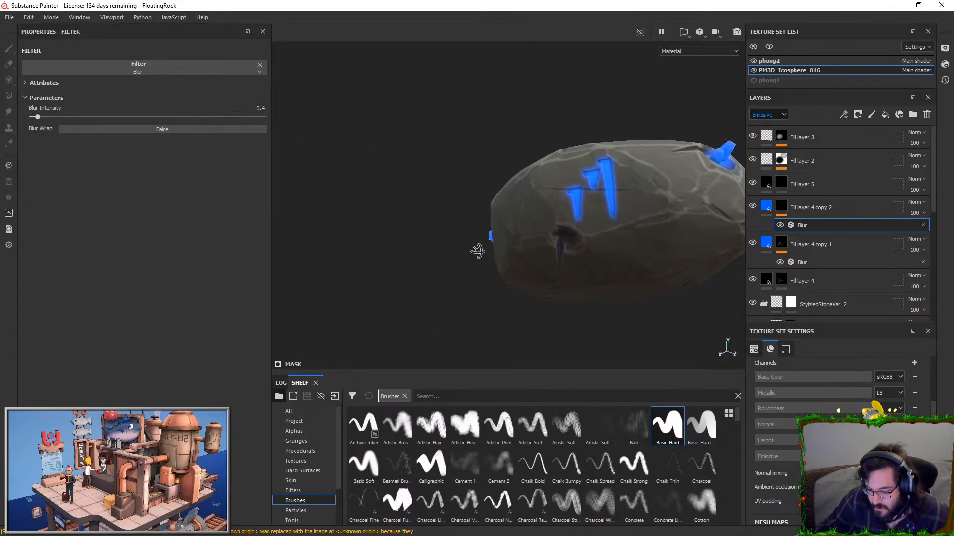
key("Delete")
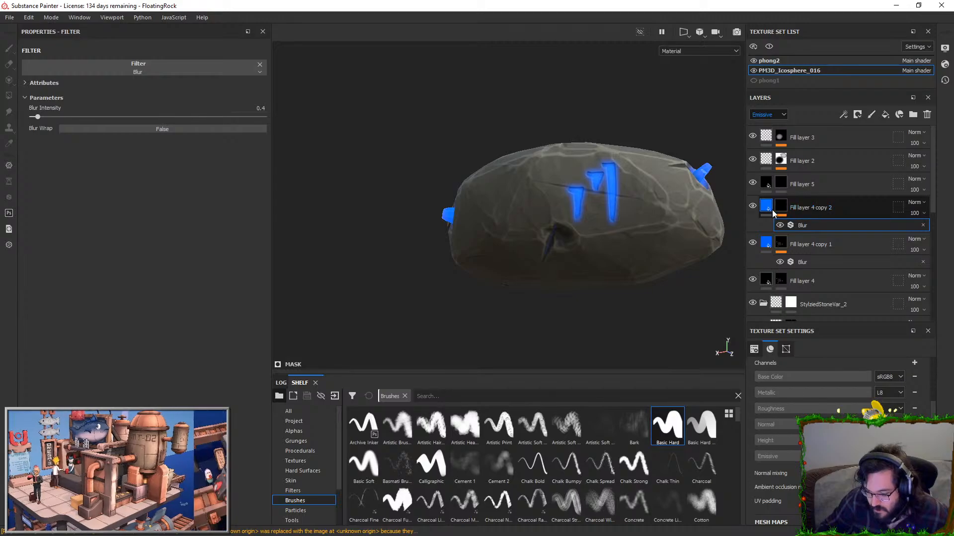
left_click(243, 213)
left_click(243, 211)
left_click(242, 211)
left_click(242, 212)
scroll(587, 213, "up", 1)
scroll(587, 215, "up", 2)
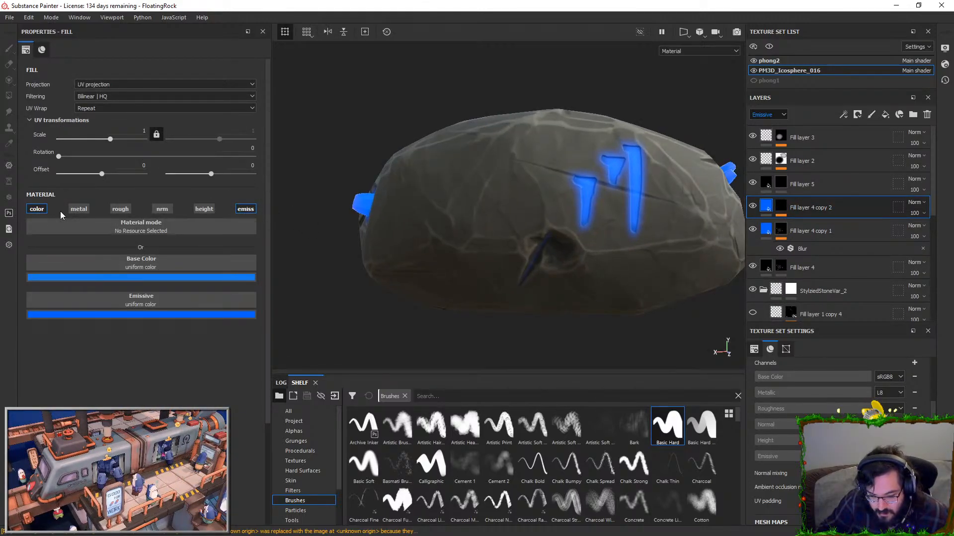
- Paint a thin blue line on the Fill layer 4 copy 2 mask inside the short crack between the magic circle and the paired crystals
left_click(782, 204)
mouse_move(641, 189)
left_mouse_down("alt")
mouse_move(616, 174)
mouse_move(537, 224)
left_mouse_up("alt")
right_click_drag(537, 224, 551, 332, "alt")
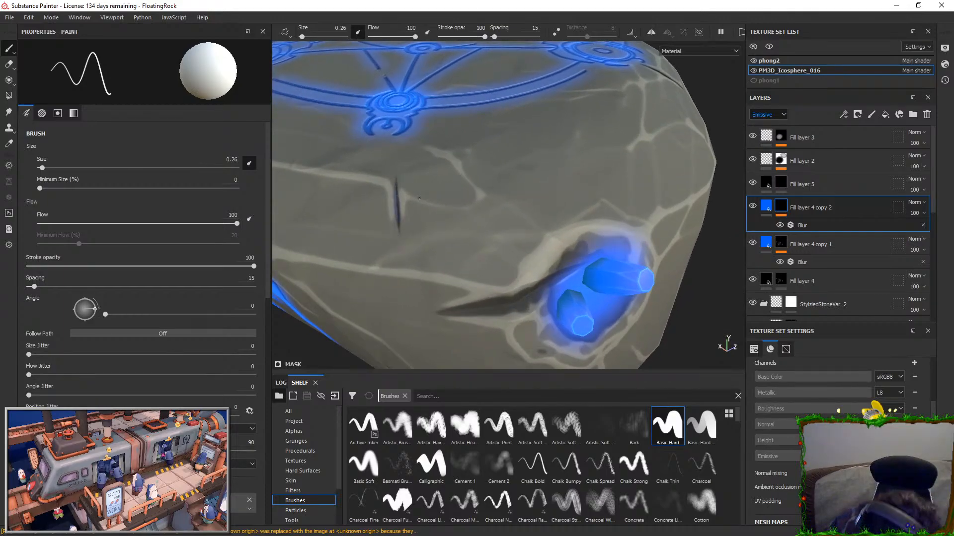
left_click(396, 188)
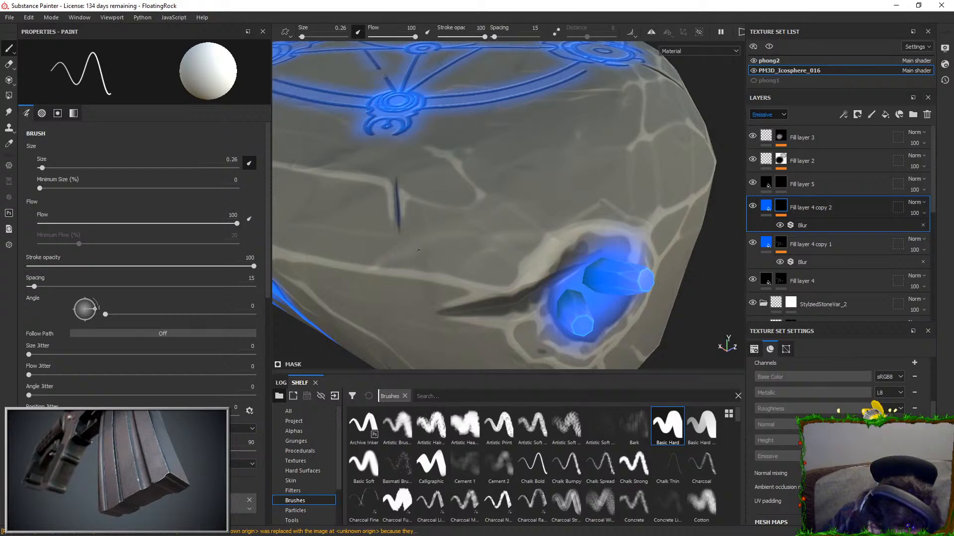
- Try to paint a thin blue line on the Fill layer 4 copy 2 mask inside the crack beside the magic circle's ring
right_click_drag(555, 225, 526, 164, "alt")
left_click_drag(527, 191, 480, 203, "alt")
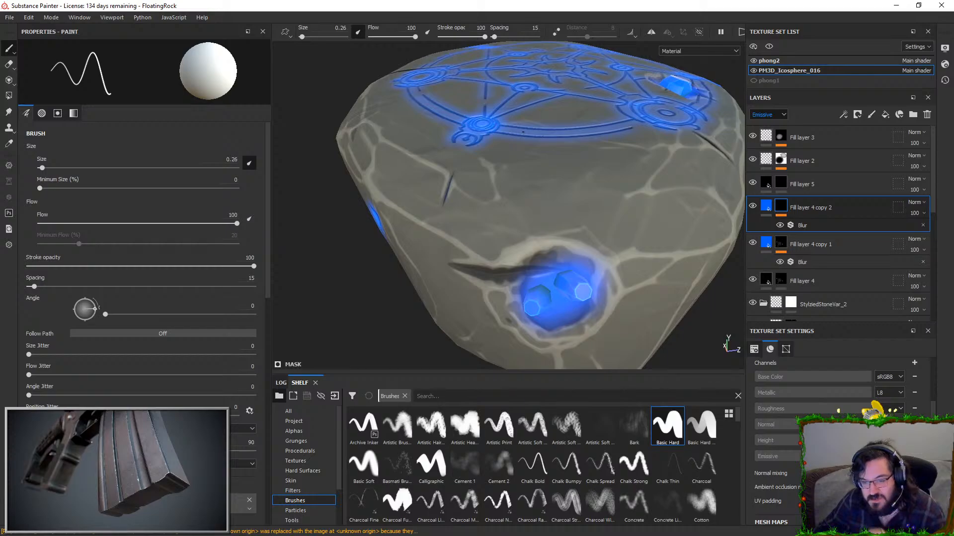
left_click_drag(581, 120, 576, 80, "alt")
left_click_drag(620, 228, 543, 254, "alt")
scroll(572, 224, "down", 3)
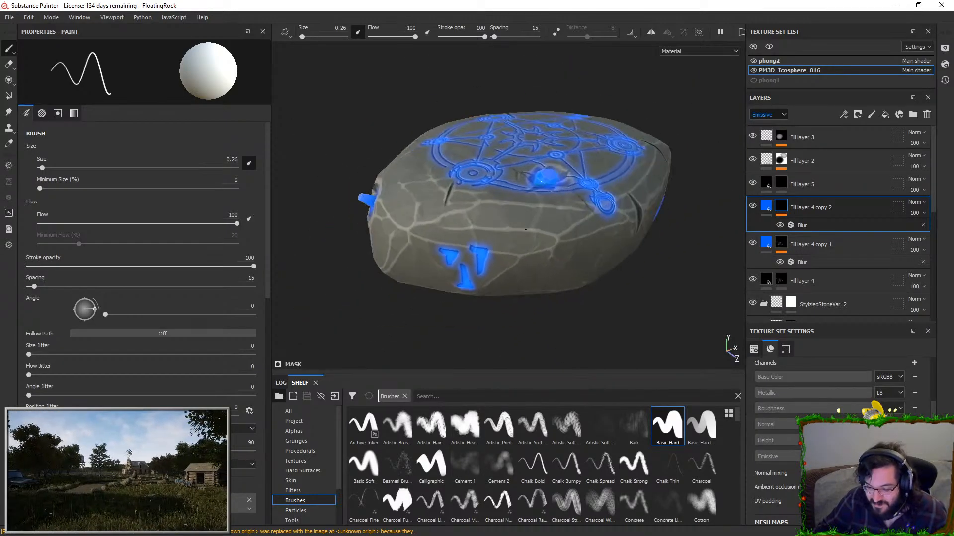
scroll(543, 238, "up", 3)
middle_click_drag(502, 239, 547, 264, "alt")
scroll(511, 174, "up", 2)
mouse_move(511, 174)
left_mouse_down("alt")
mouse_move(491, 194)
mouse_move(522, 209)
left_mouse_up("alt")
right_click_drag(522, 209, 553, 333, "alt")
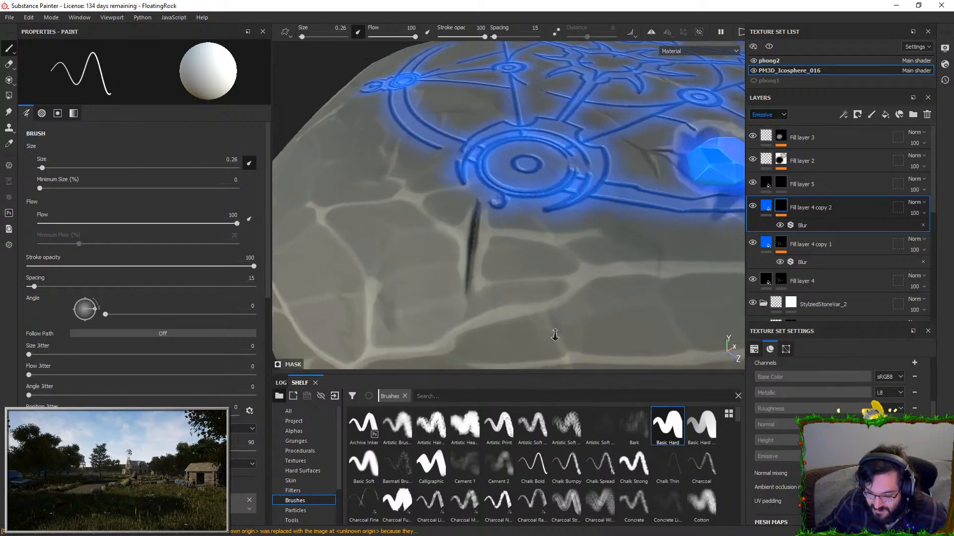
left_click(478, 209)
left_click(474, 238, "shift")
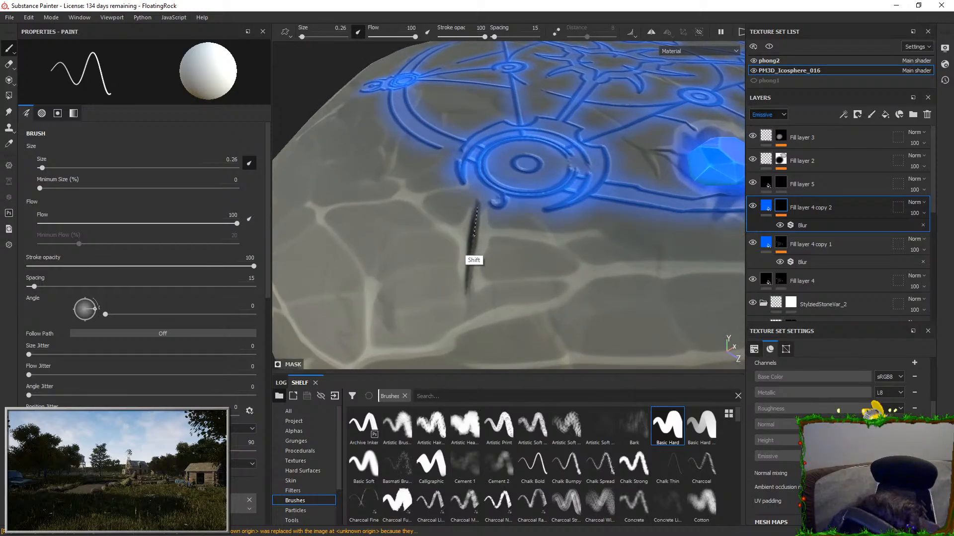
left_click(471, 258, "shift")
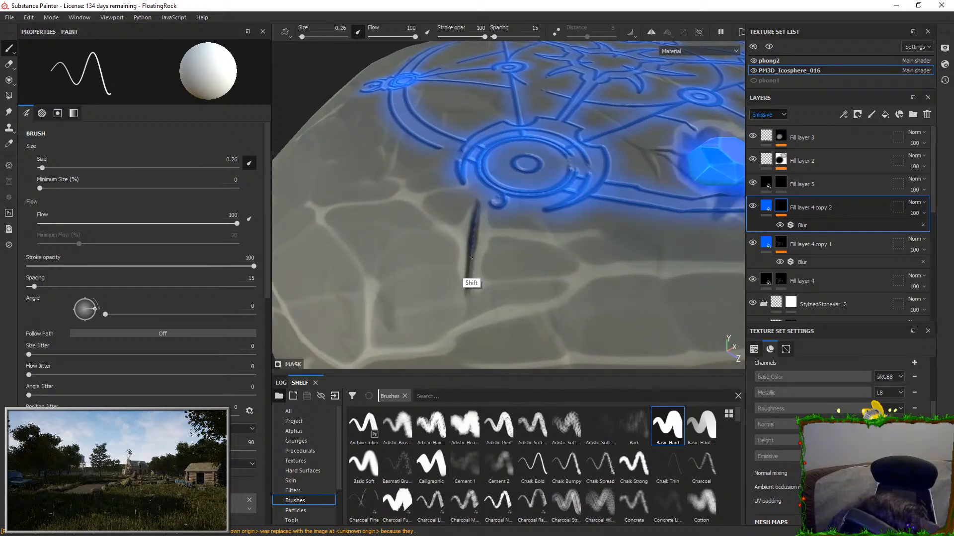
left_click(468, 292, "shift")
key("ctrl+z")
left_click_drag(467, 285, 478, 205)
key("ctrl+z")
- Disable pen pressure for the brush size, try straight blue strokes along the crack beside the magic circle's ring, and undo them
left_click(249, 165)
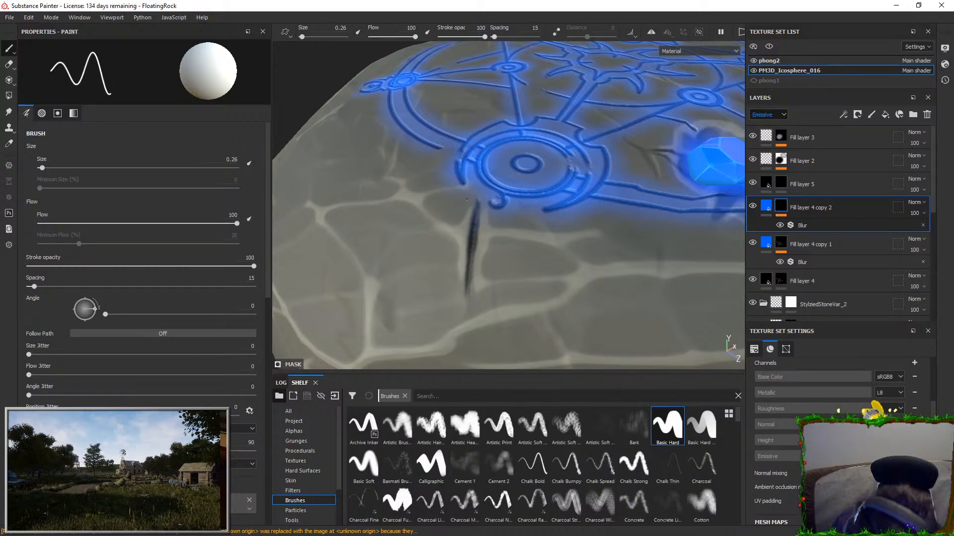
left_click(473, 242, "shift")
left_click(468, 275, "shift")
left_click(466, 294, "shift")
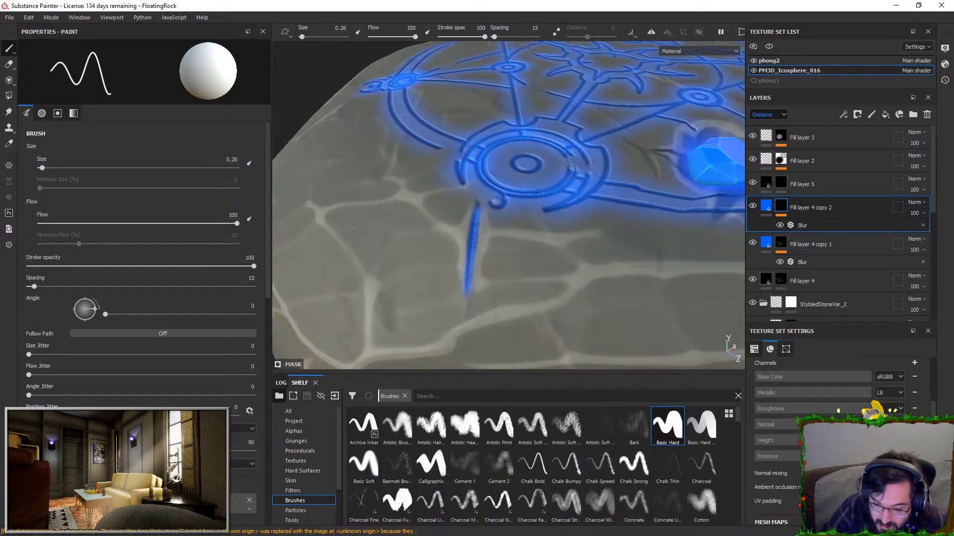
key("ctrl+z")
key("ctrl+z")
key("ctrl+z")
- Set the brush size to 0.05 and paint a thin blue line along the crack beside the magic circle's ring
type("0.1")
key("Return")
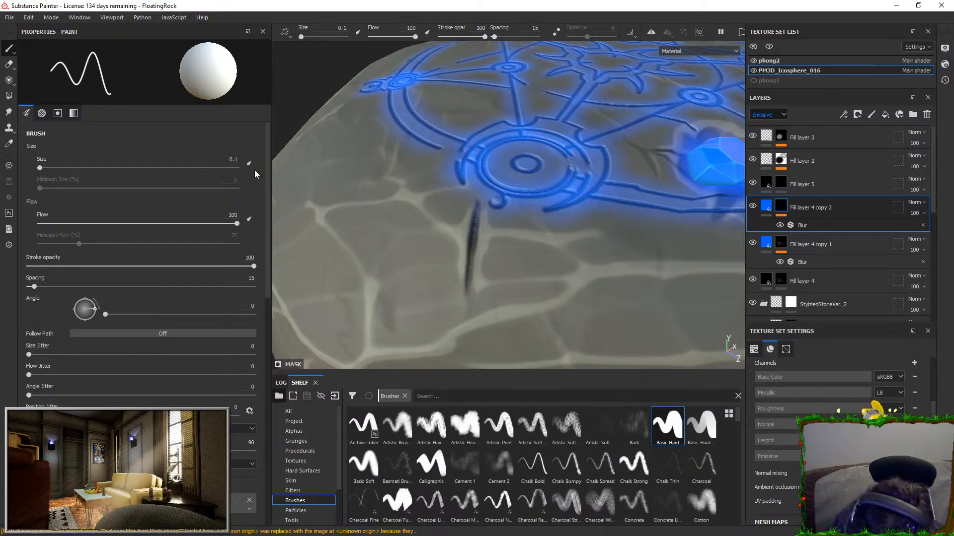
type("0.01")
key("Return")
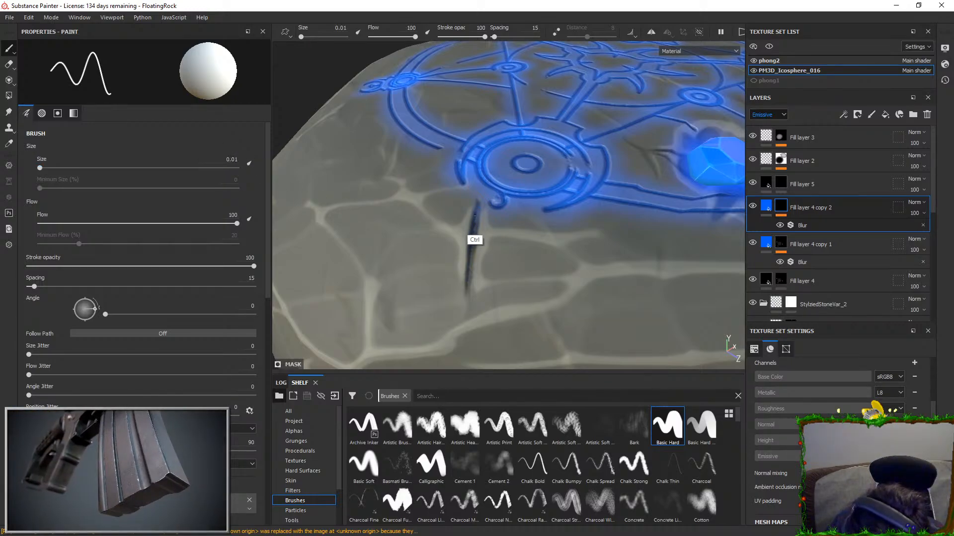
type("0.05")
key("Return")
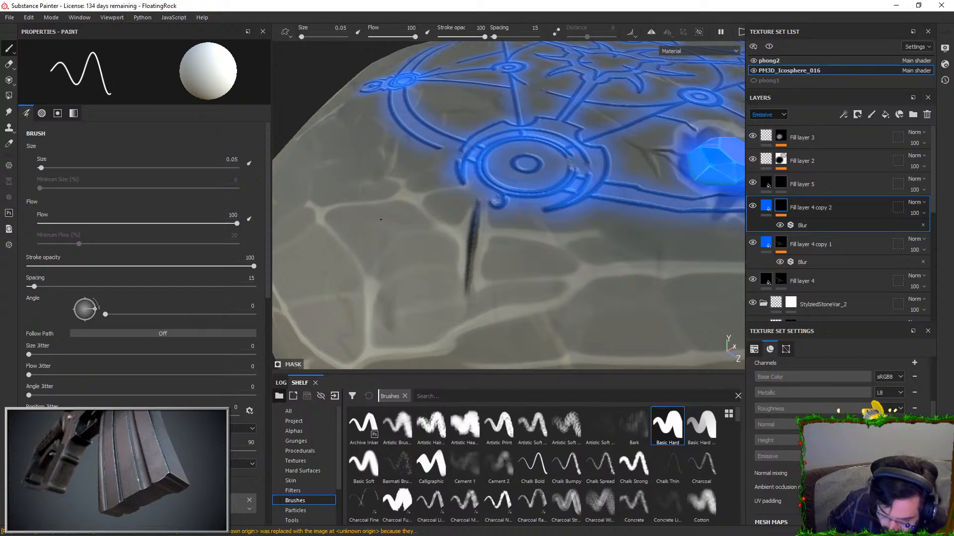
left_click_drag(475, 217, 467, 283)
key("ctrl+z")
left_click_drag(478, 210, 467, 289)
key("ctrl+z")
key("ctrl+z")
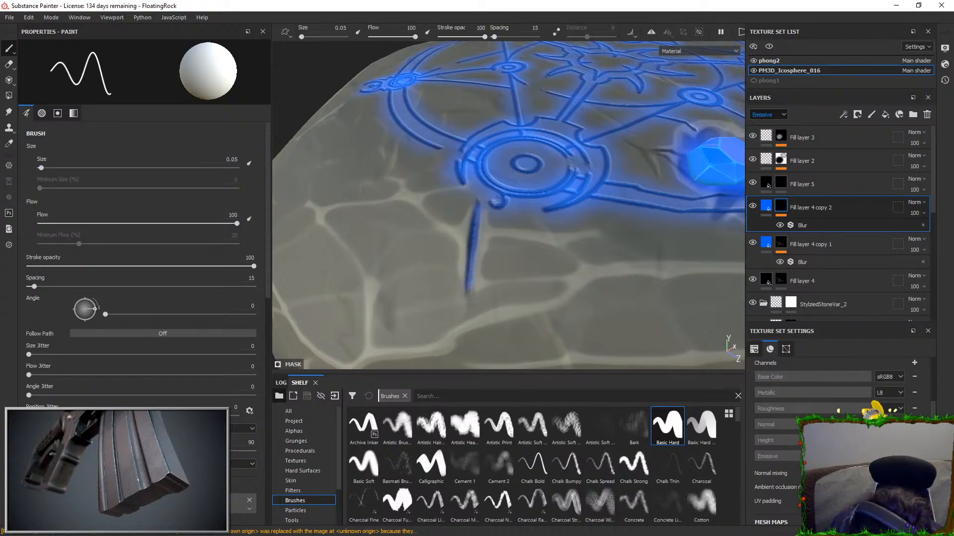
- Set the Blur intensity of Fill layer 4 copy 2 to 0.3 and return to painting on its mask
left_click(844, 225)
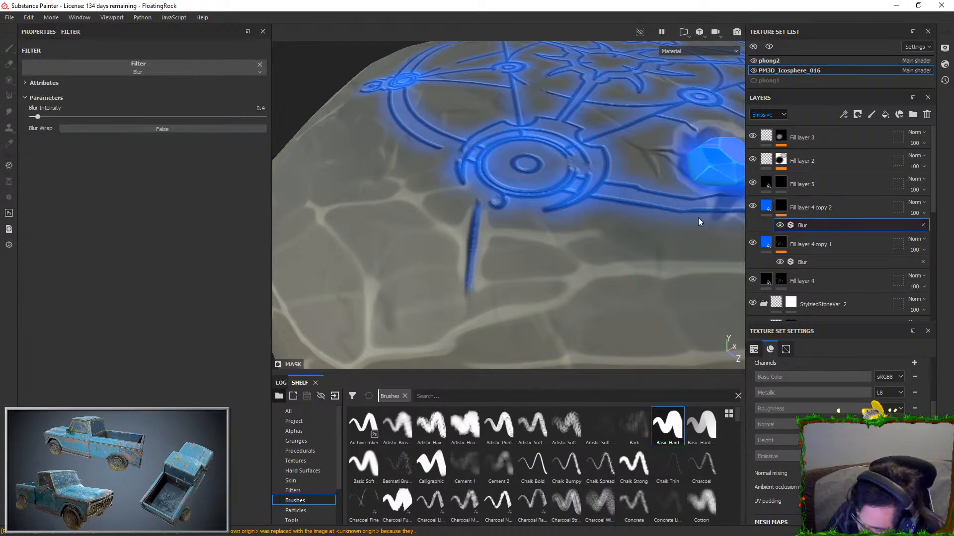
left_click(252, 107)
type("0.3")
key("Return")
left_click(762, 214)
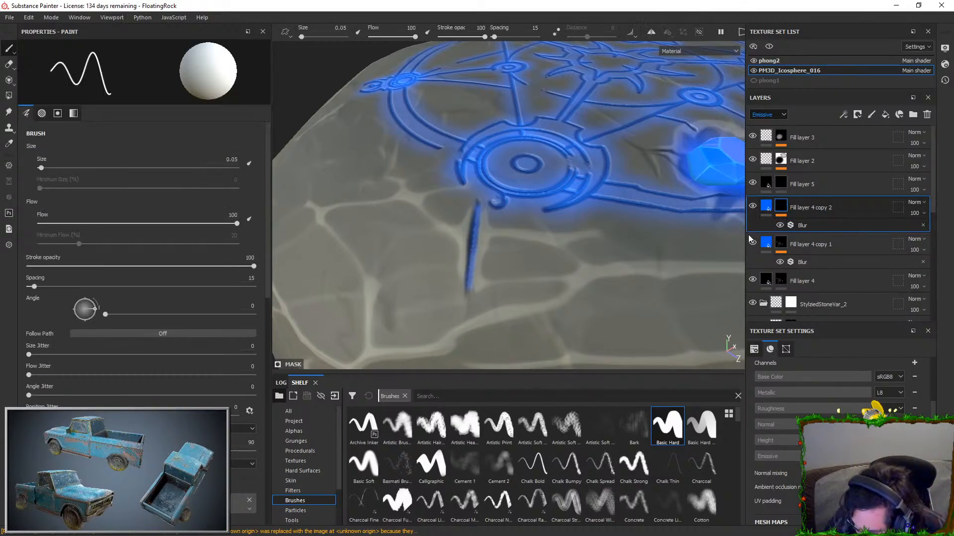
- Repaint the blue line in the short crack between the magic circle and the paired crystals with brush size 0.02
right_click_drag(656, 320, 519, 234, "alt")
left_click_drag(519, 233, 586, 208, "alt")
right_click_drag(587, 209, 575, 187, "alt")
left_click_drag(574, 187, 561, 243, "alt")
right_click_drag(561, 244, 557, 259, "alt")
middle_click_drag(557, 259, 579, 299, "alt")
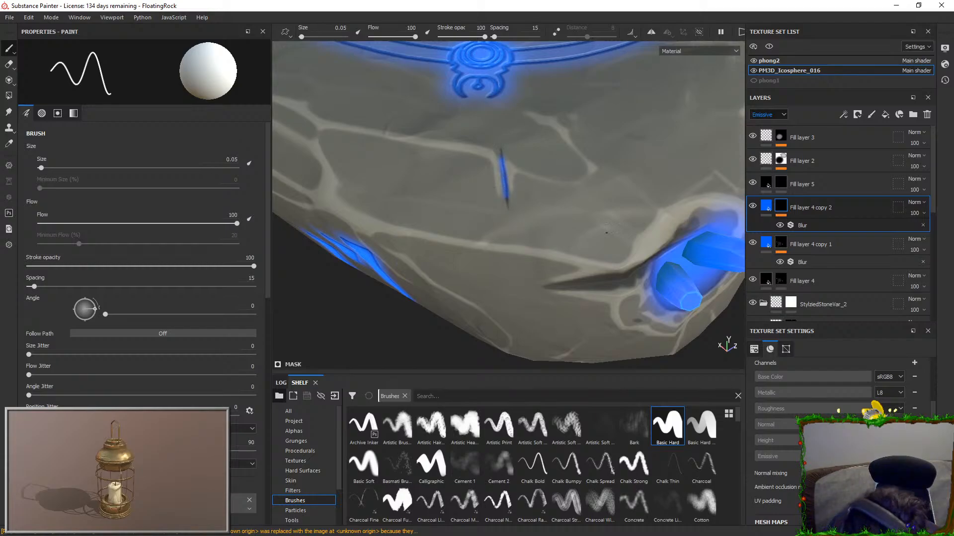
key("x")
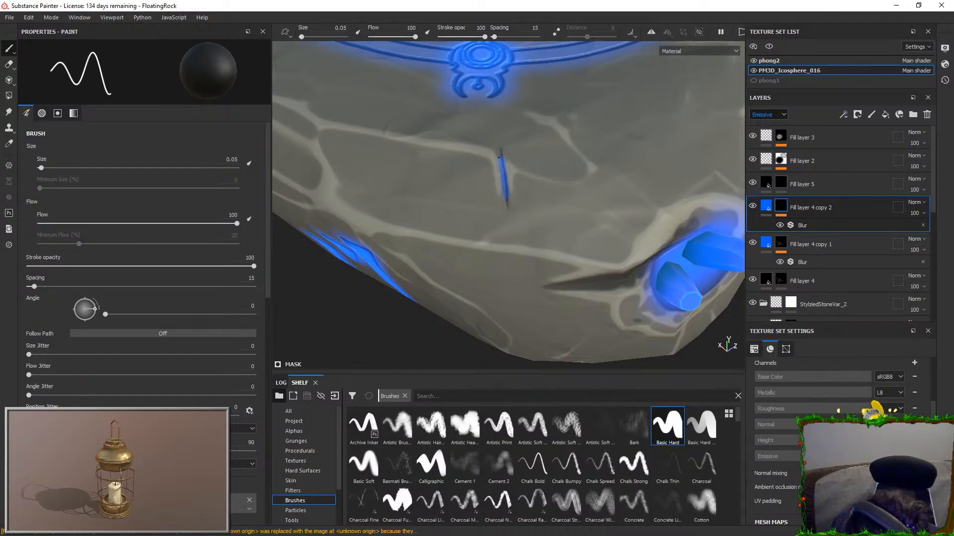
key("x")
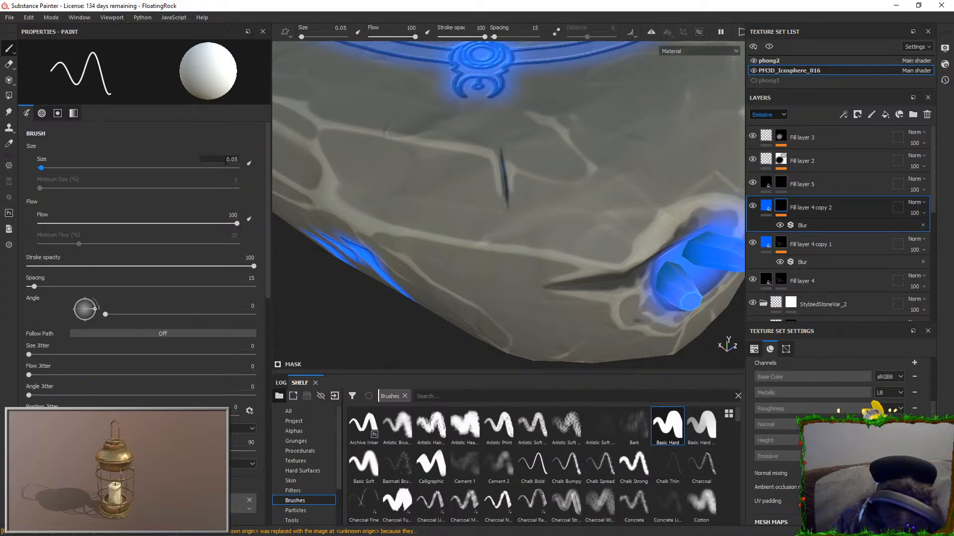
type("0.02")
key("Return")
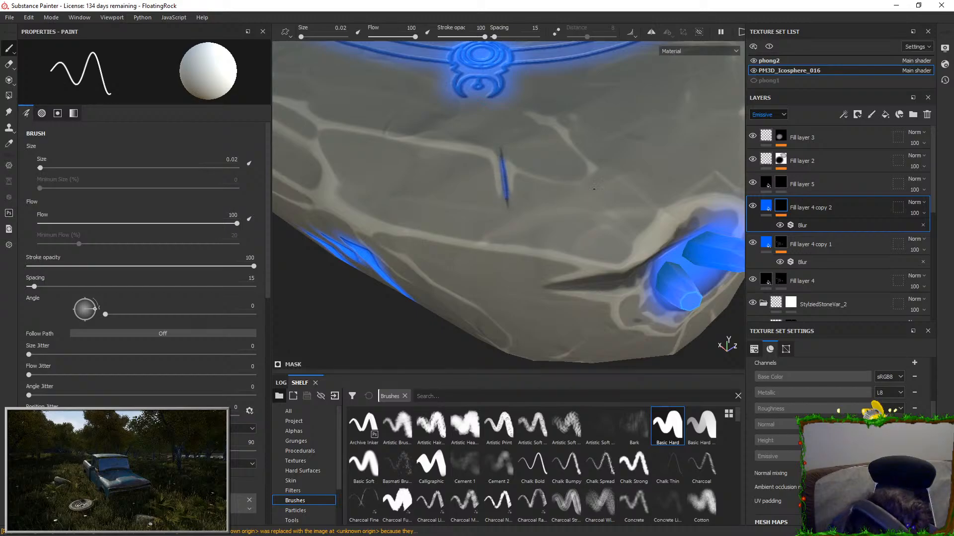
- Paint a thin blue line inside the crack leading to the paired crystals, replacing the first stroke with straight segments
left_click_drag(552, 288, 616, 274)
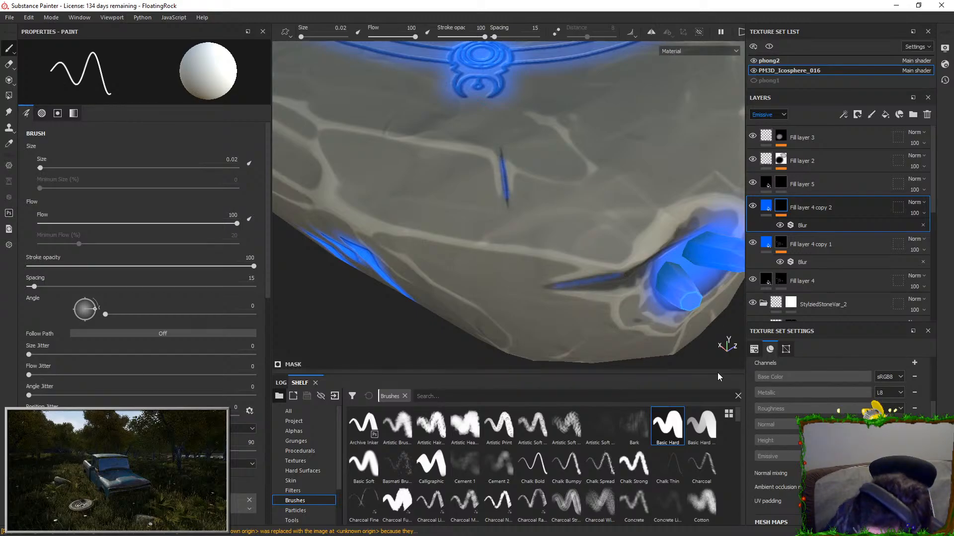
left_click_drag(599, 306, 661, 199, "alt")
key("ctrl+z")
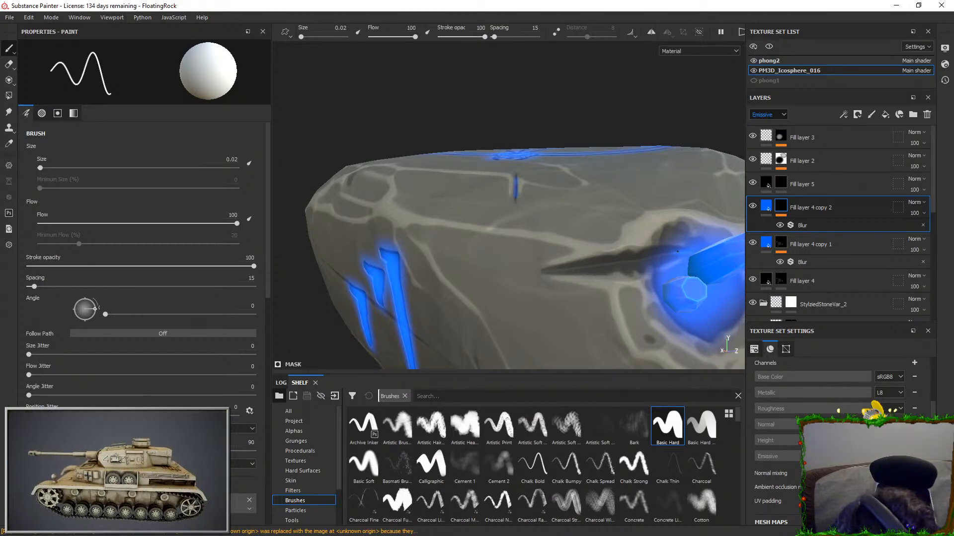
key("ctrl+z")
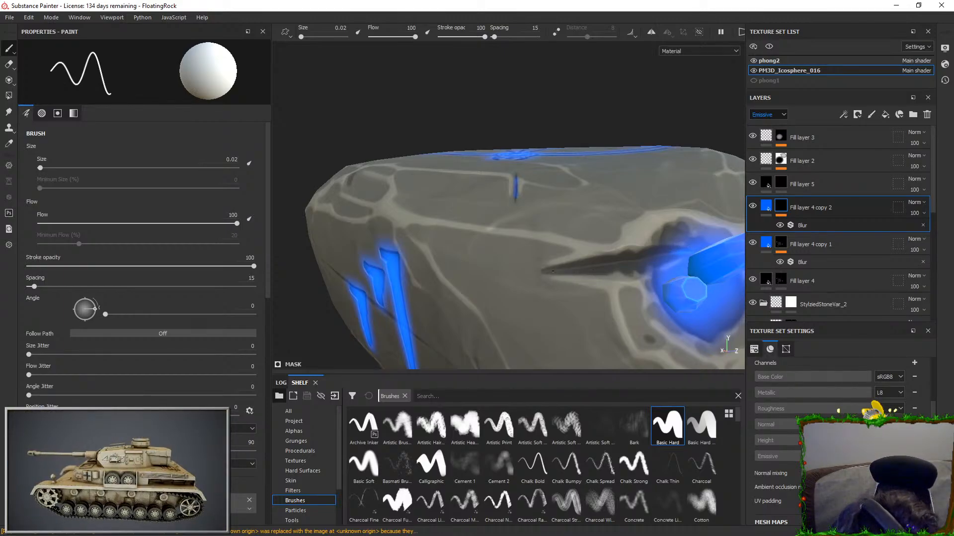
left_click(614, 262, "shift")
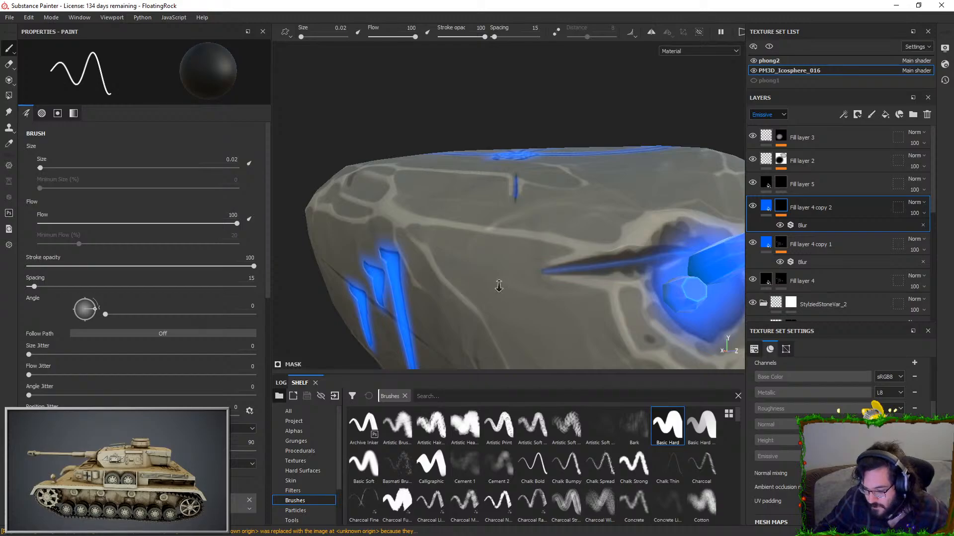
- Paint a thin blue line inside the short isolated crack on the rock's dark underside
right_click_drag(498, 303, 498, 239, "alt")
left_click_drag(621, 208, 626, 154, "alt")
middle_click_drag(626, 154, 556, 164, "alt")
right_click_drag(556, 164, 564, 194, "alt")
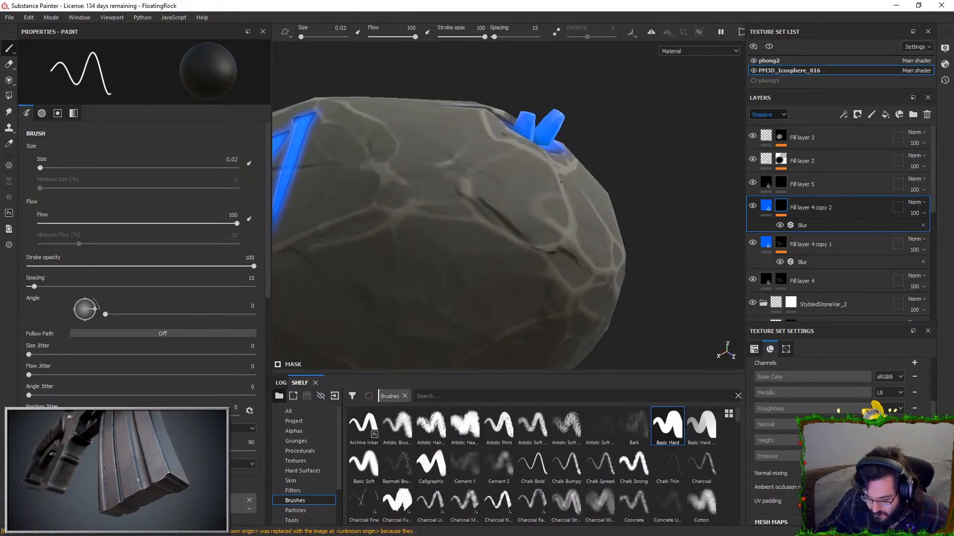
left_click_drag(616, 258, 603, 264, "alt")
left_click_drag(596, 211, 549, 247, "alt")
middle_click_drag(549, 247, 555, 225, "alt")
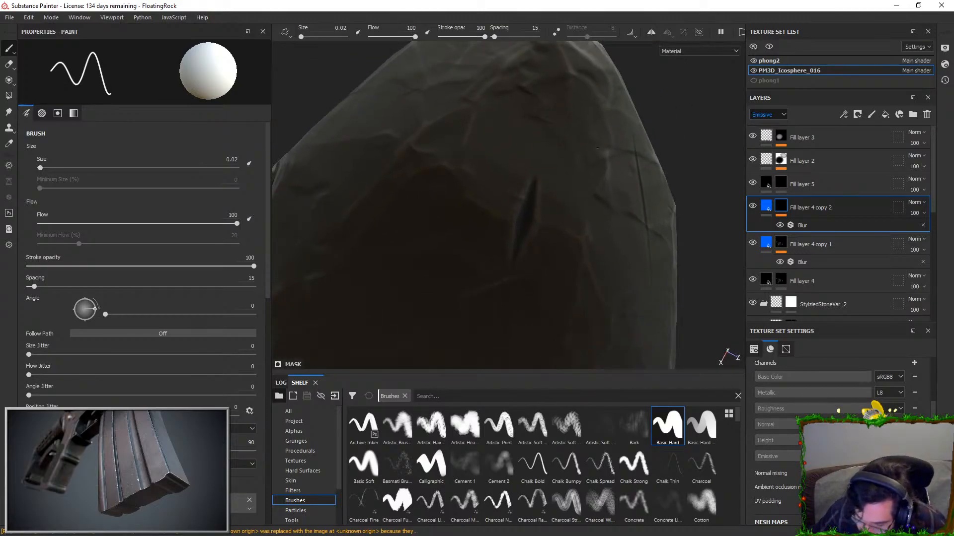
left_click(525, 219, "shift")
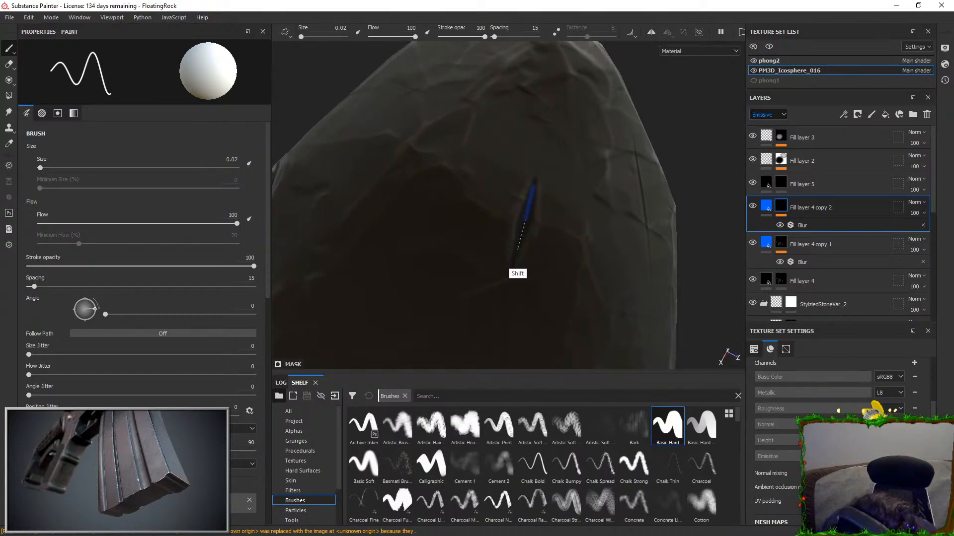
left_click(514, 259, "shift")
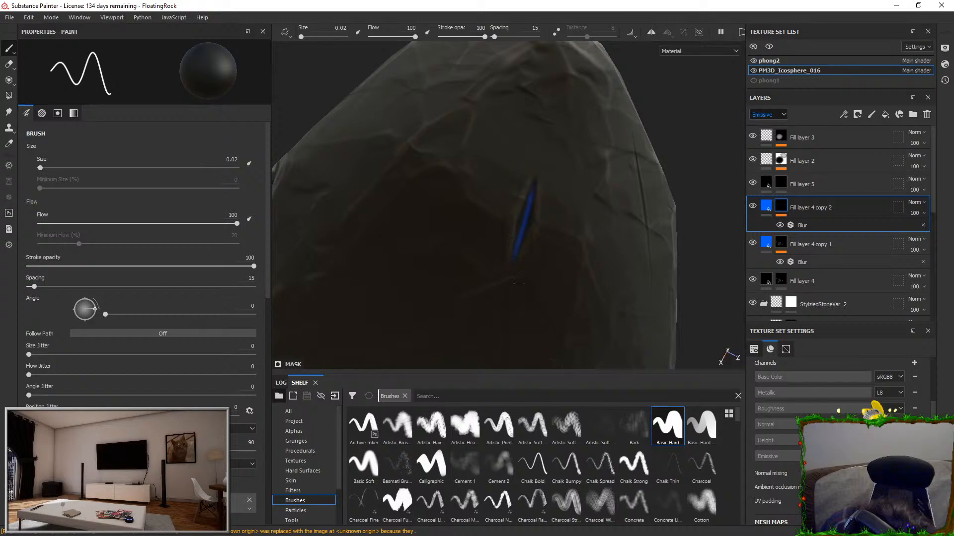
- Paint thin straight blue lines inside both crossing cracks on the rock's underside
scroll(560, 144, "down", 4)
left_click_drag(559, 145, 507, 150, "alt")
scroll(507, 150, "up", 6)
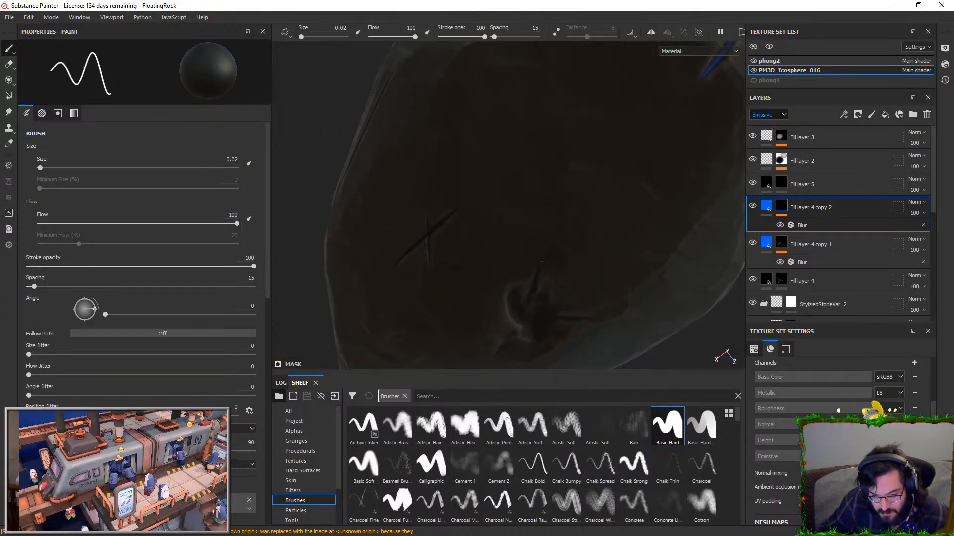
left_click_drag(512, 298, 565, 266, "alt")
key("x")
middle_click_drag(510, 232, 551, 213, "alt")
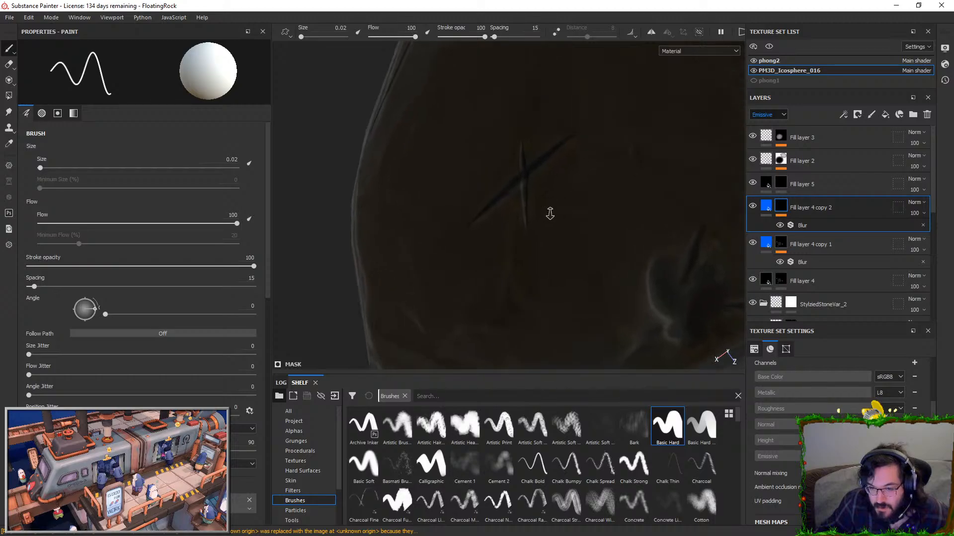
scroll(551, 213, "up", 1)
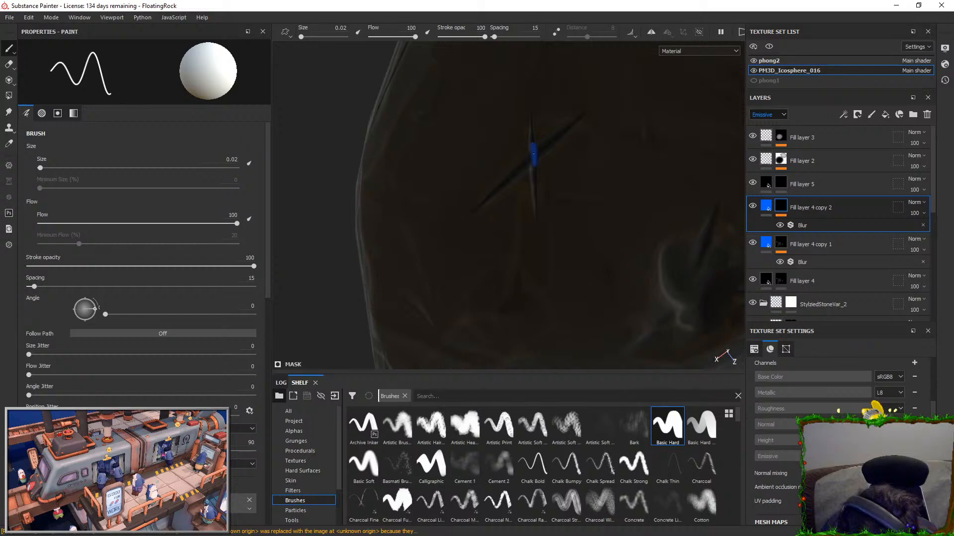
left_click(531, 135)
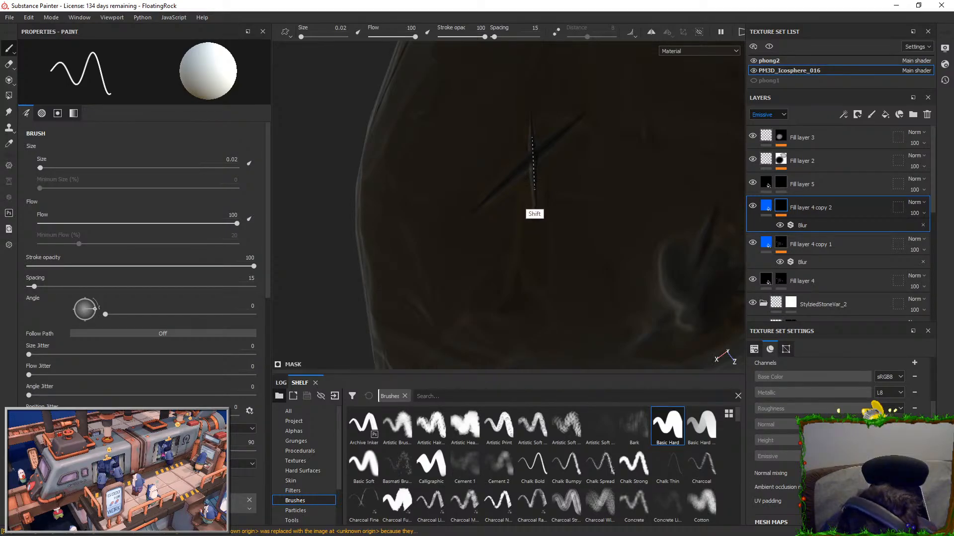
left_click(535, 192, "shift")
left_click(481, 206)
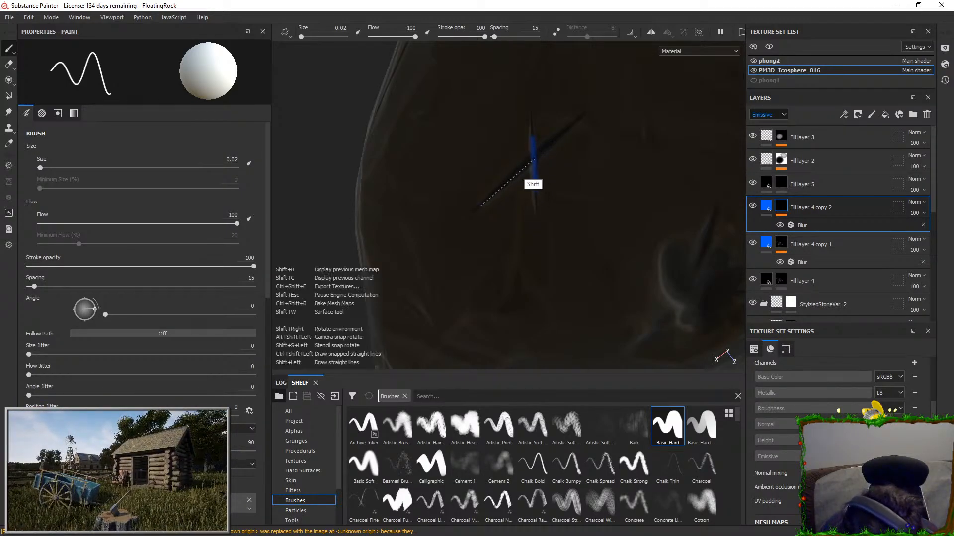
left_click(546, 146, "shift")
left_click(571, 127, "shift")
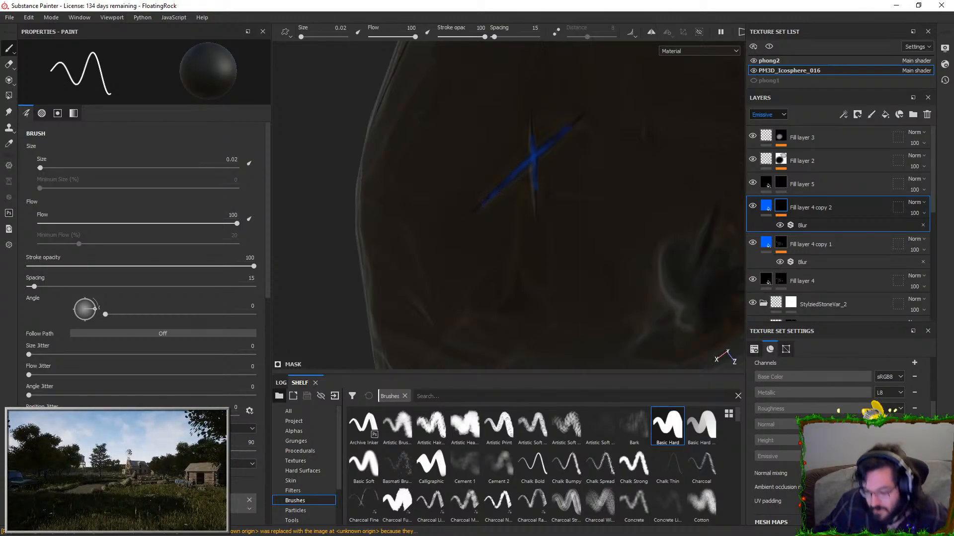
- Lower the Emissive opacity of Fill layer 4 copy 2 to 70 and check the crossing cracks
left_click(917, 213)
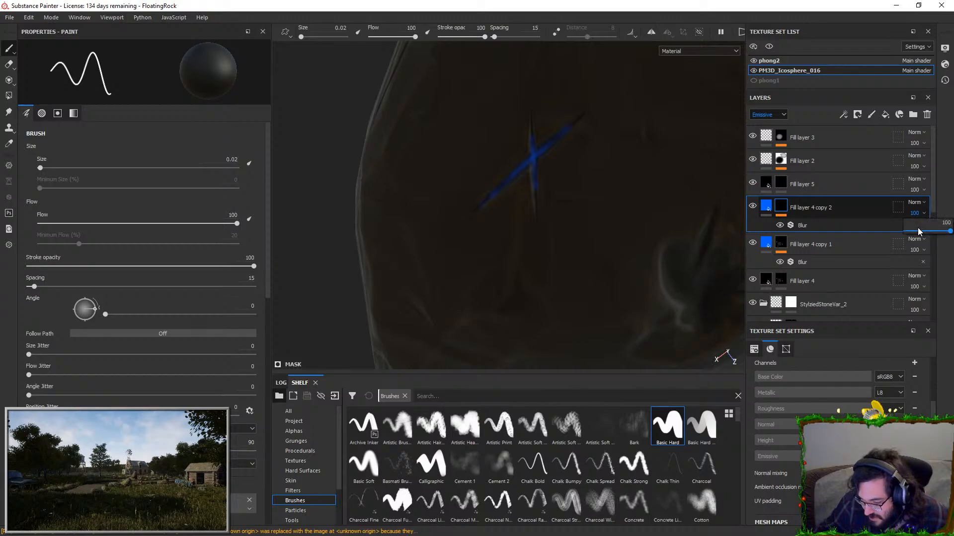
left_click(912, 212)
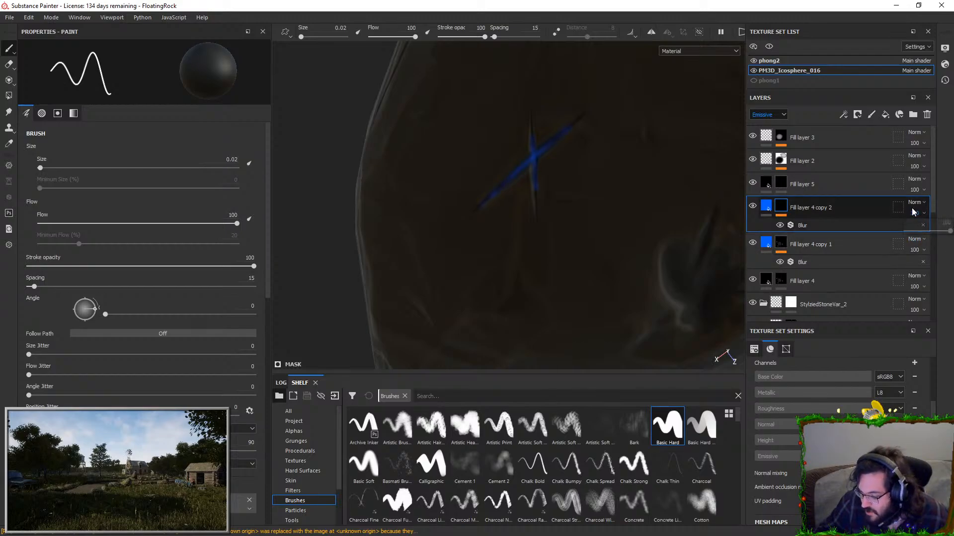
left_click(937, 231)
mouse_move(621, 208)
left_mouse_down("alt")
mouse_move(600, 192)
mouse_move(588, 237)
mouse_move(605, 202)
mouse_move(603, 230)
mouse_move(603, 215)
left_mouse_up("alt")
middle_click_drag(610, 256, 516, 226, "alt")
mouse_move(516, 226)
right_mouse_down("alt")
mouse_move(516, 246)
mouse_move(537, 196)
right_mouse_up("alt")
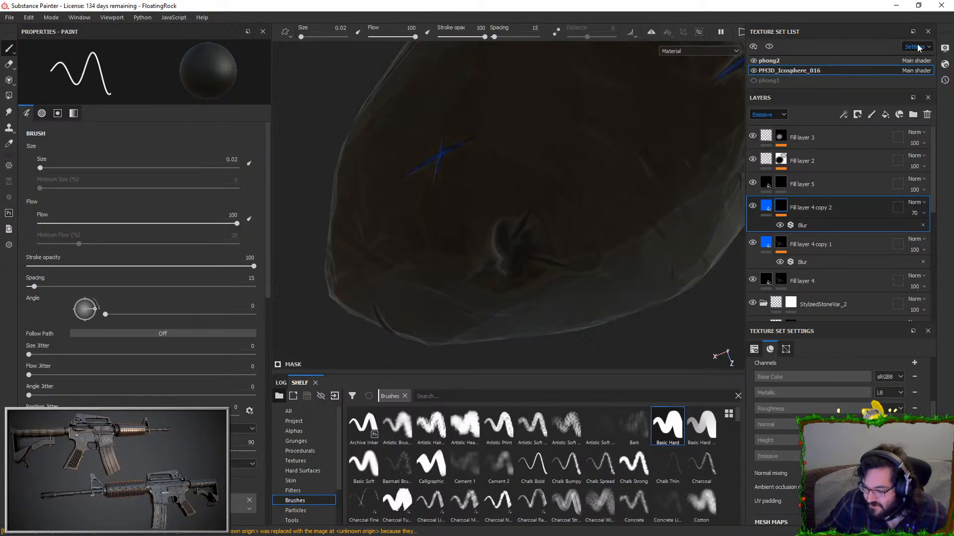
- Add a new fill layer above Fill layer 4 copy 2 and give it a black mask
left_click(885, 115)
right_click(806, 209)
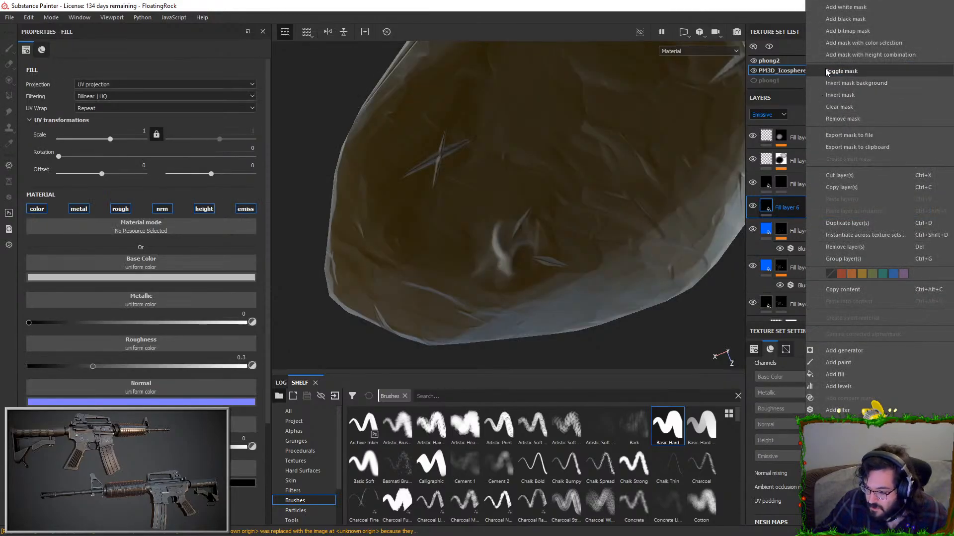
left_click(845, 19)
- Search the smart masks for "cav" and apply the Sand Cavities mask to Fill layer 6
right_click(790, 204)
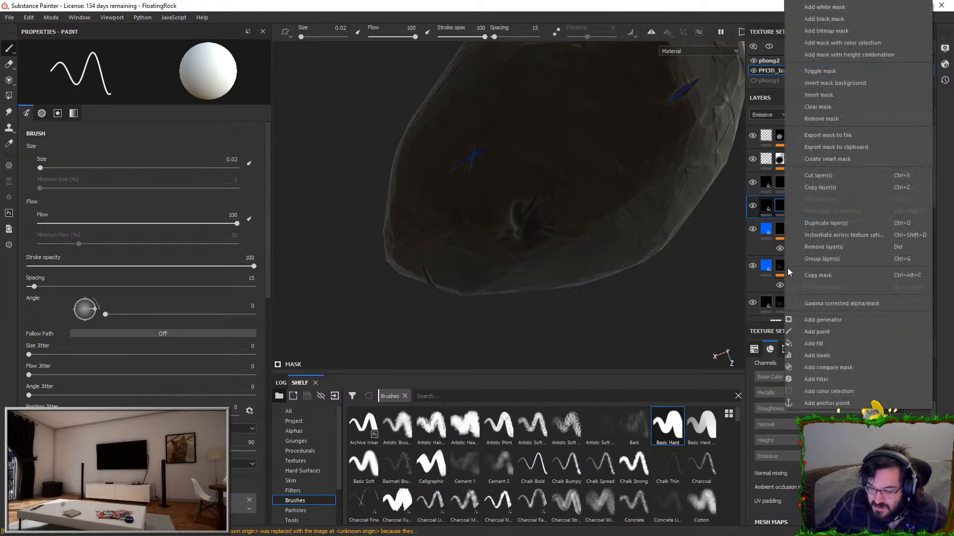
left_click(312, 471)
scroll(317, 486, "down", 2)
left_click(309, 501)
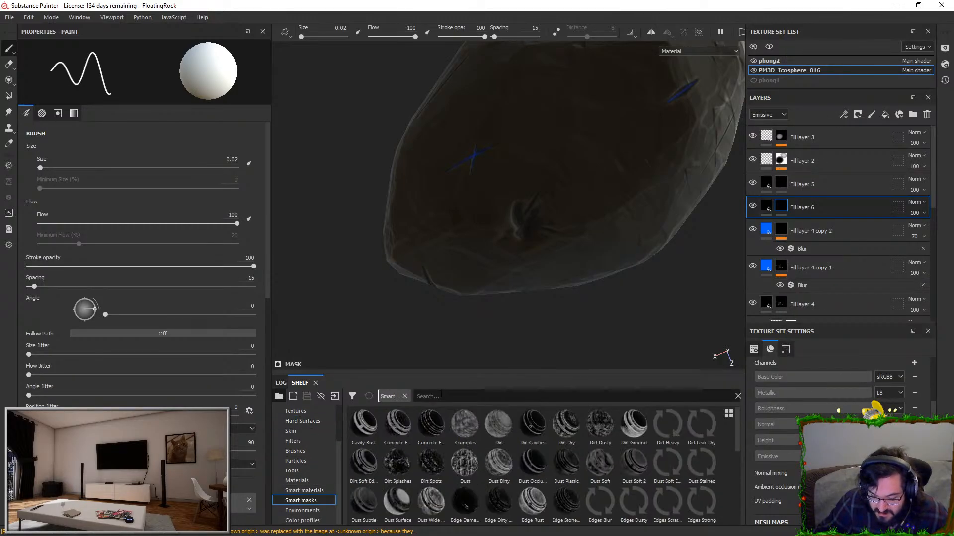
type("cav")
left_click_drag(431, 426, 851, 207)
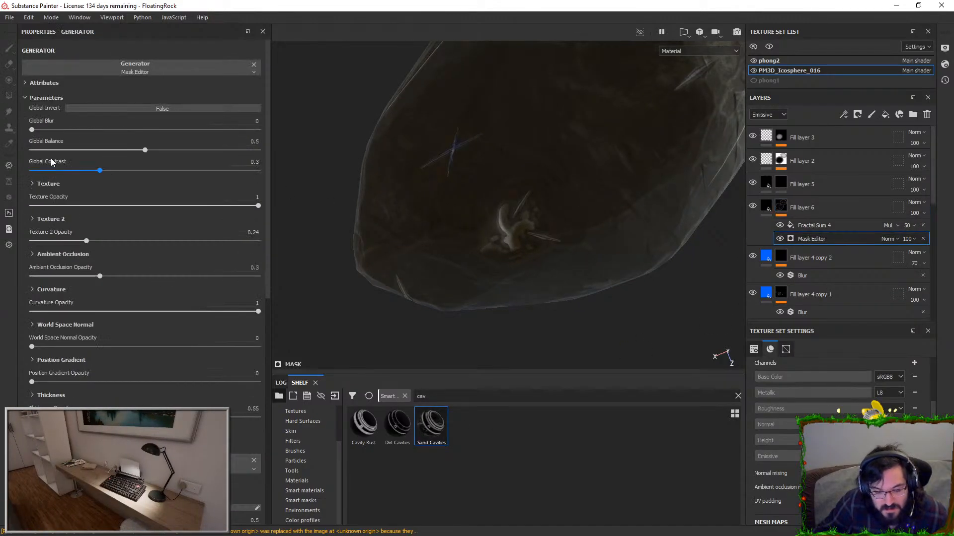
- Set the Mask Editor's Global Blur to 0.2 and Global Balance to 0.11 for Fill layer 6
mouse_move(32, 130)
left_mouse_down()
mouse_move(52, 129)
mouse_move(21, 132)
mouse_move(35, 130)
left_mouse_up()
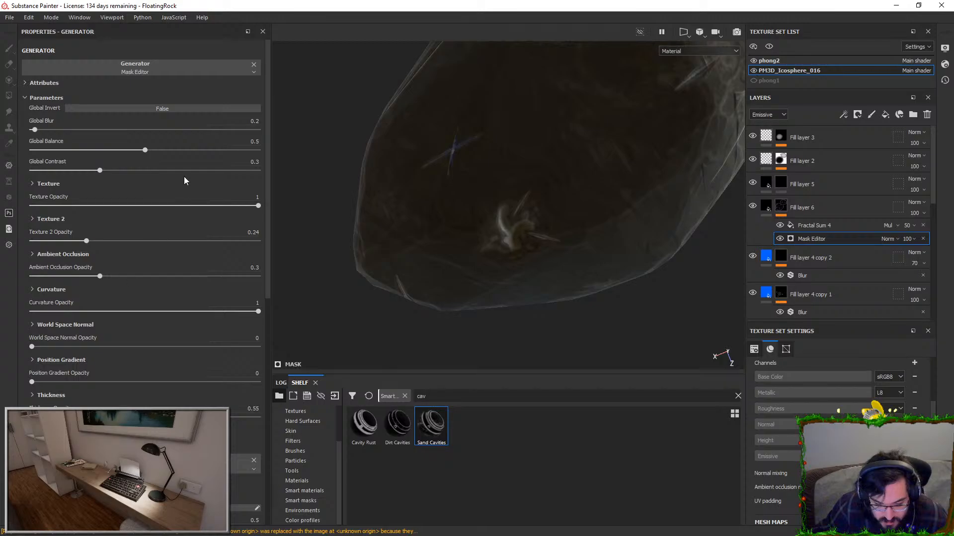
left_click_drag(145, 150, 56, 148)
left_click_drag(620, 219, 458, 262, "alt")
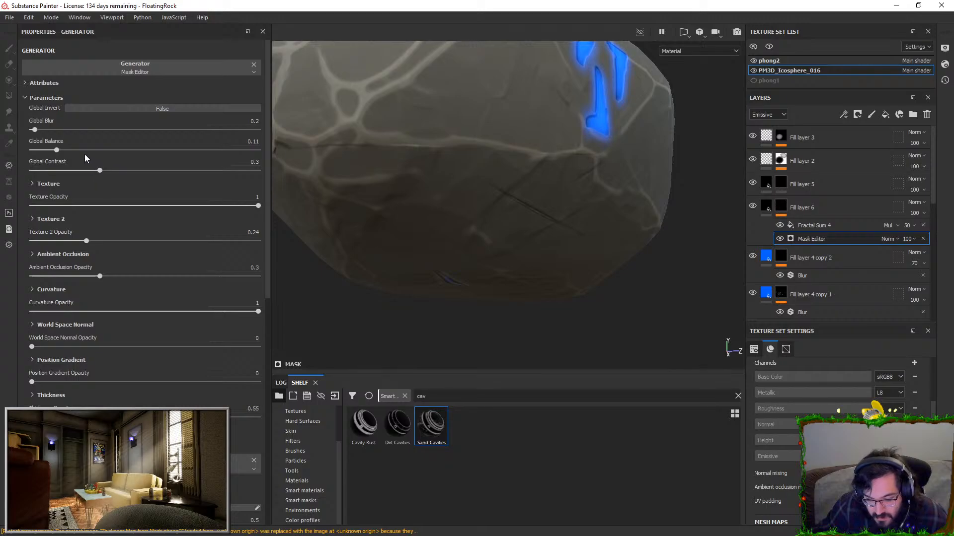
scroll(492, 257, "up", 3)
- Set Fill layer 6's emissive colour to the blue sampled from Fill layer 4 copy 1
left_click(765, 208)
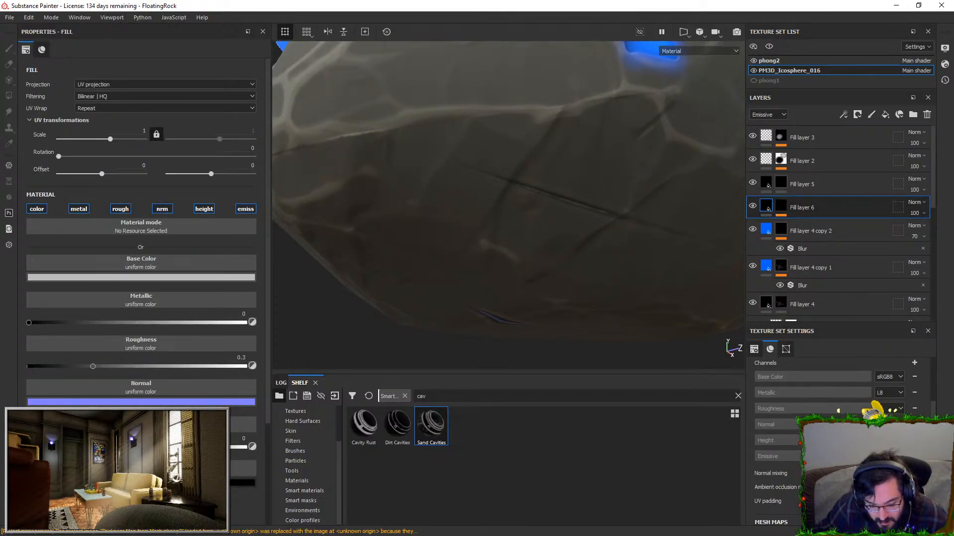
left_click(243, 483)
left_click_drag(234, 361, 761, 268)
scroll(541, 225, "down", 3)
left_click_drag(536, 234, 547, 214, "alt")
middle_click_drag(549, 253, 551, 200, "alt")
- Add a Blur filter to Fill layer 6's mask and check the cracks on the rock's underside
left_click(780, 207)
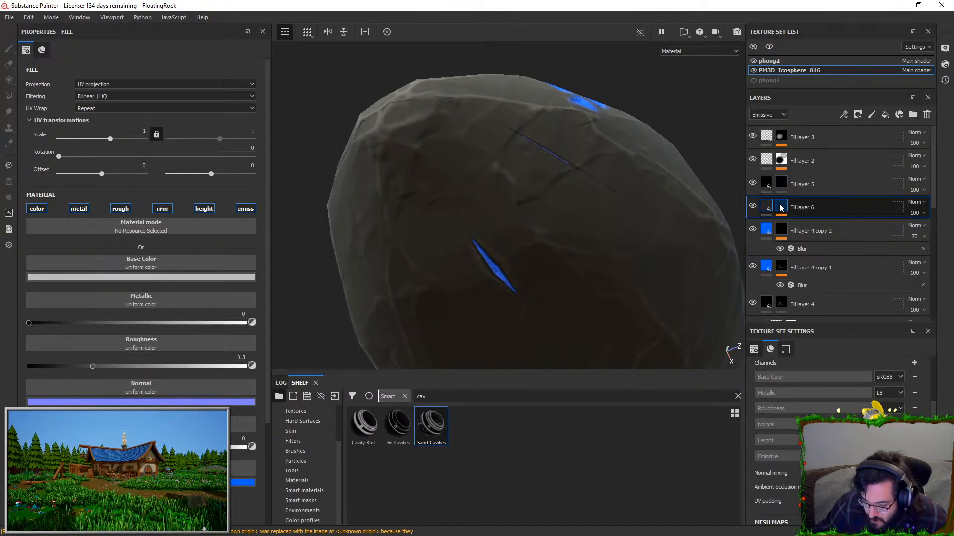
right_click(776, 225)
left_click(835, 501)
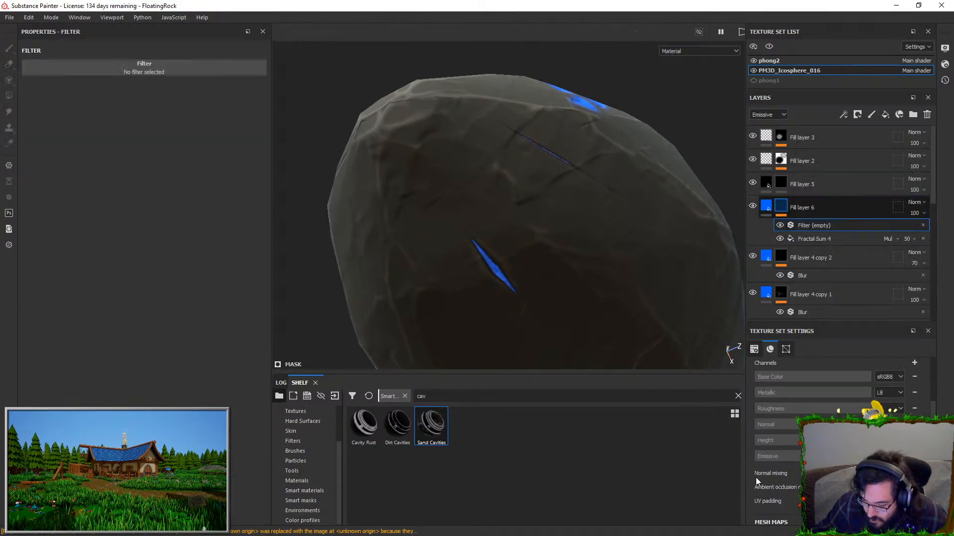
left_click(195, 70)
left_click(290, 112)
left_click_drag(554, 262, 502, 249, "alt")
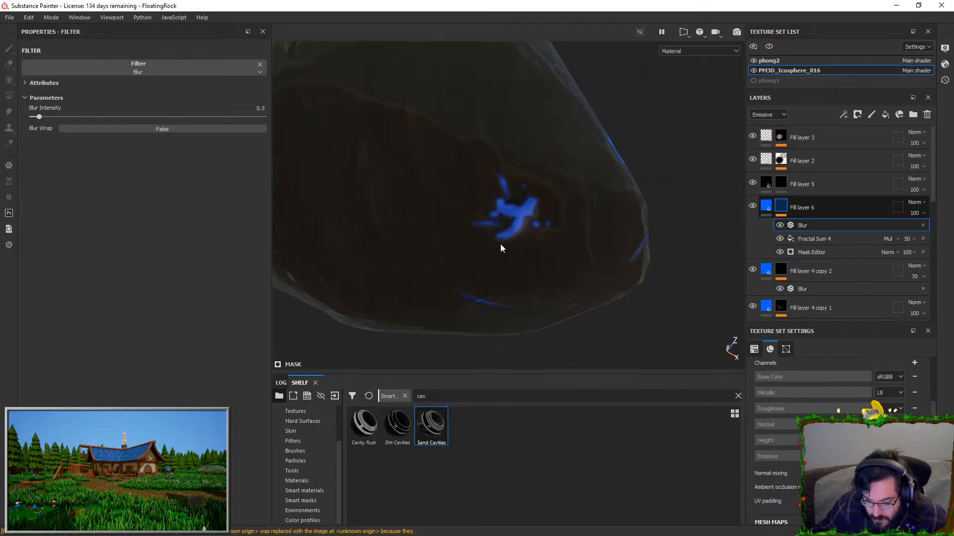
- Set the intensity of the Blur filter on Fill layer 6's mask to 0.5
left_click_drag(39, 116, 34, 117)
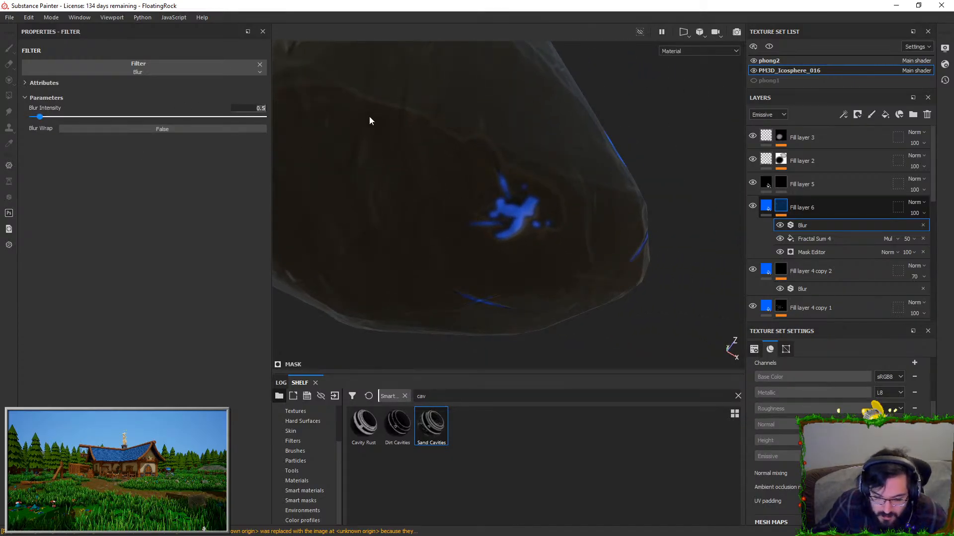
left_click(249, 105)
key("BackSpace")
type("5")
key("Return")
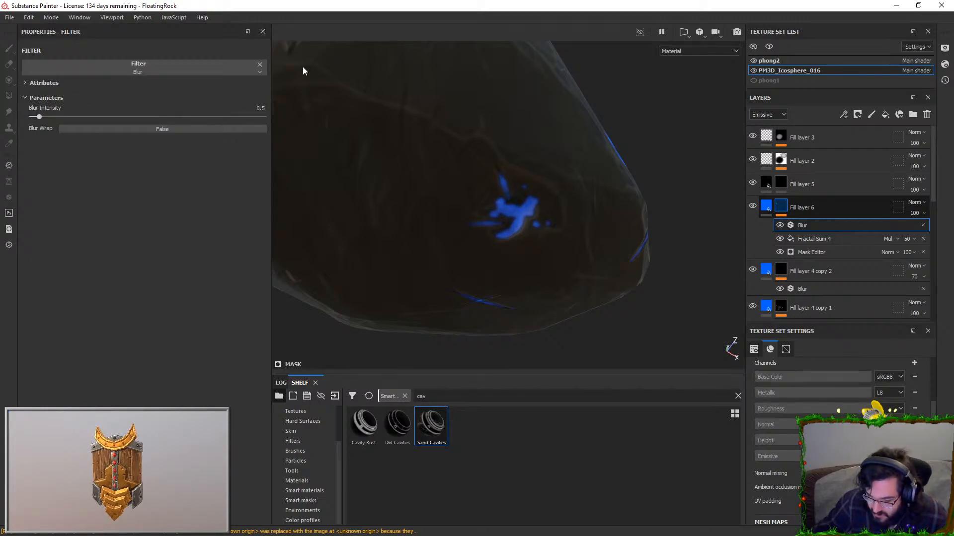
- Set the Mask Editor's Global Contrast to 0.94 and Global Balance to 0.14 for Fill layer 6
left_click(852, 252)
left_click(246, 142)
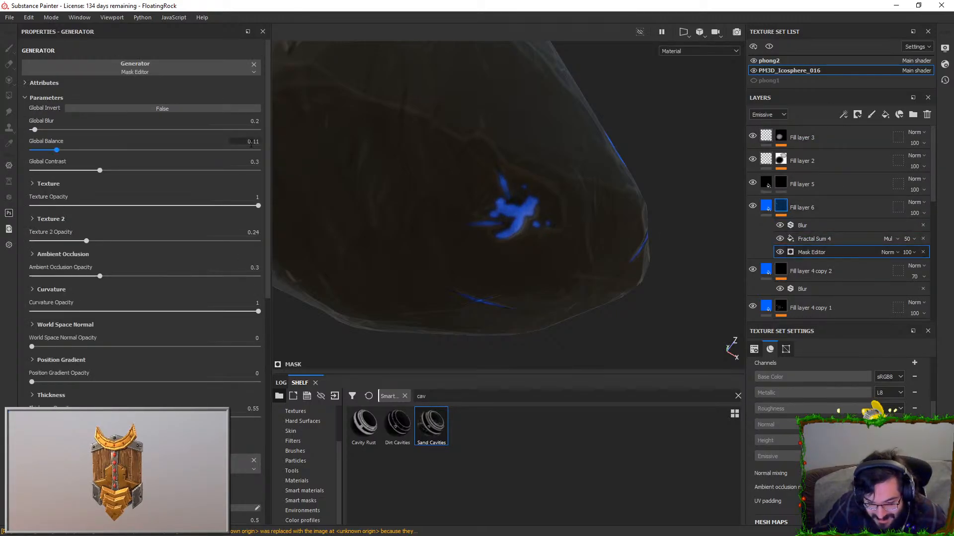
type("8")
key("Return")
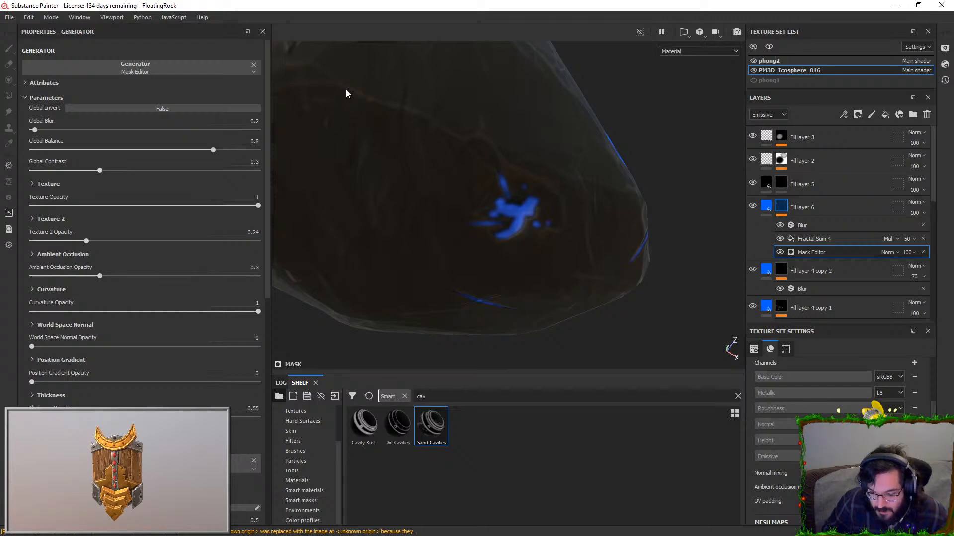
left_click(251, 142)
type("0")
key("Return")
left_click_drag(99, 170, 243, 169)
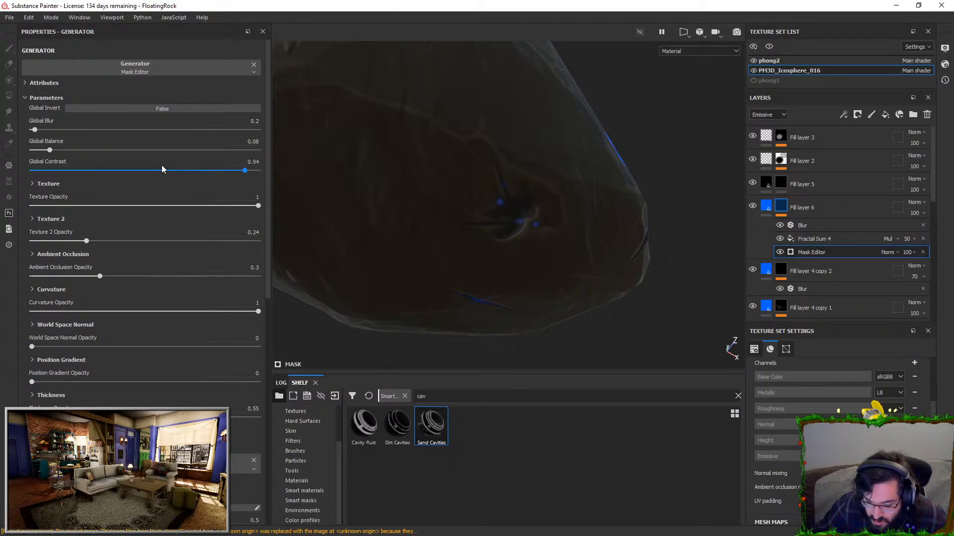
left_click_drag(463, 211, 413, 159, "alt")
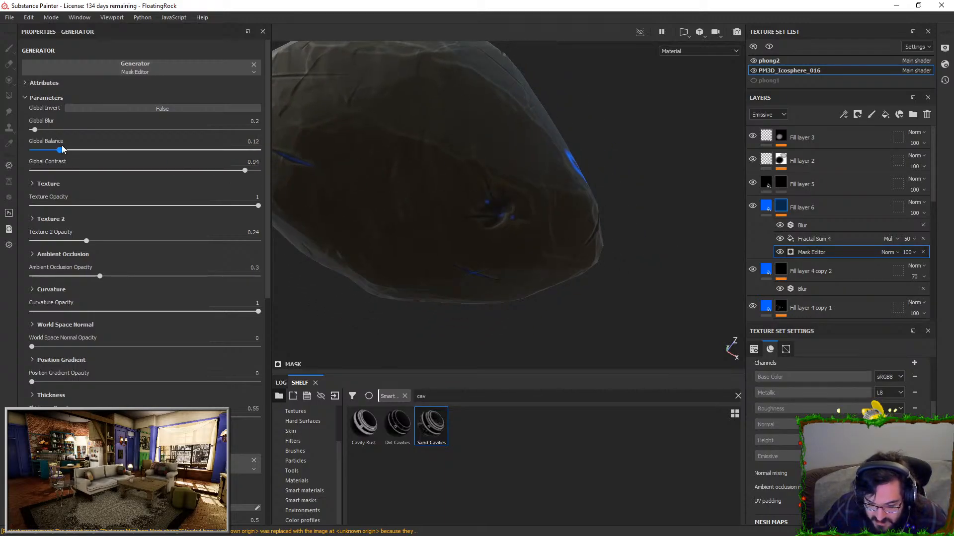
left_click_drag(61, 149, 63, 150)
- Compare the crack glow of Fill layer 6 and the Fill layer 4 copies by toggling visibility, leaving Fill layer 4 copy 2 hidden
left_click_drag(328, 233, 479, 224, "alt")
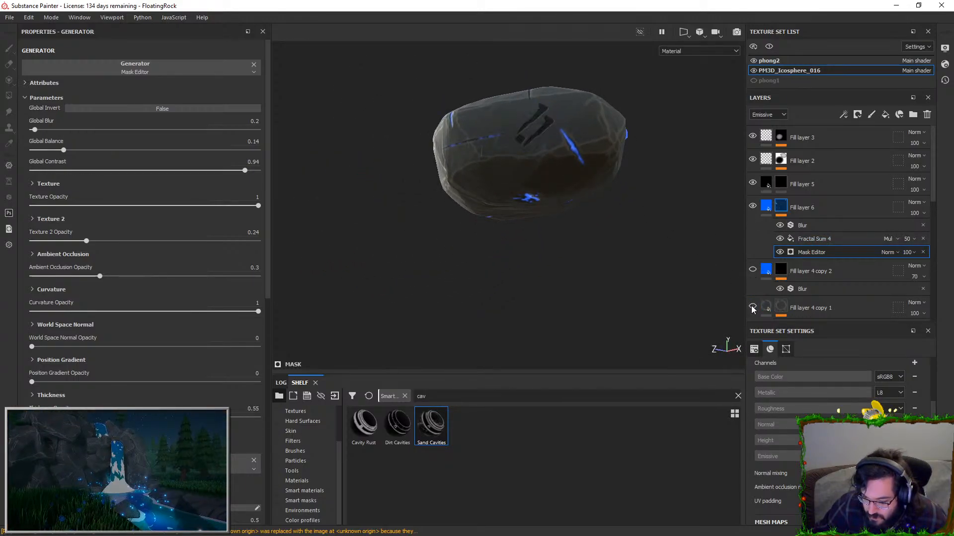
right_click_drag(613, 207, 578, 300, "alt")
left_click(755, 270)
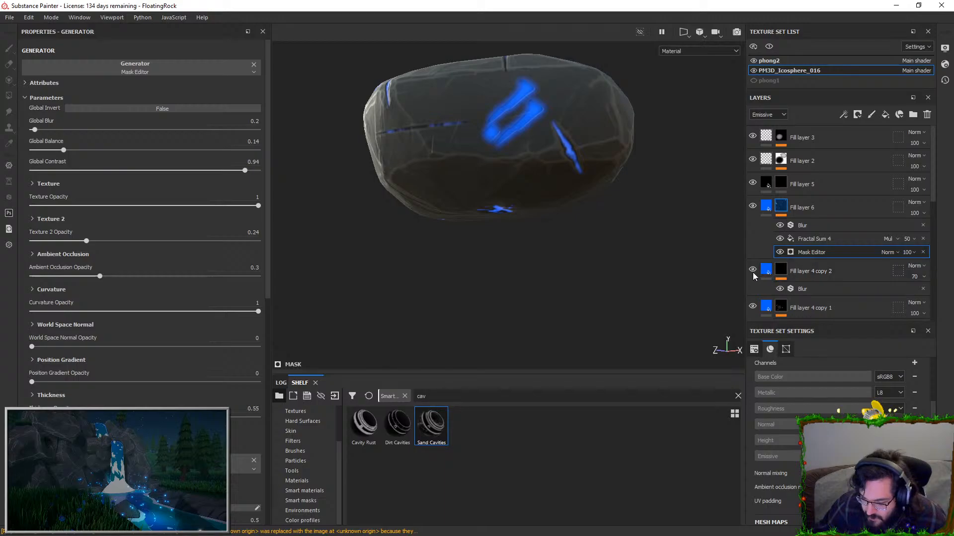
left_click(753, 206)
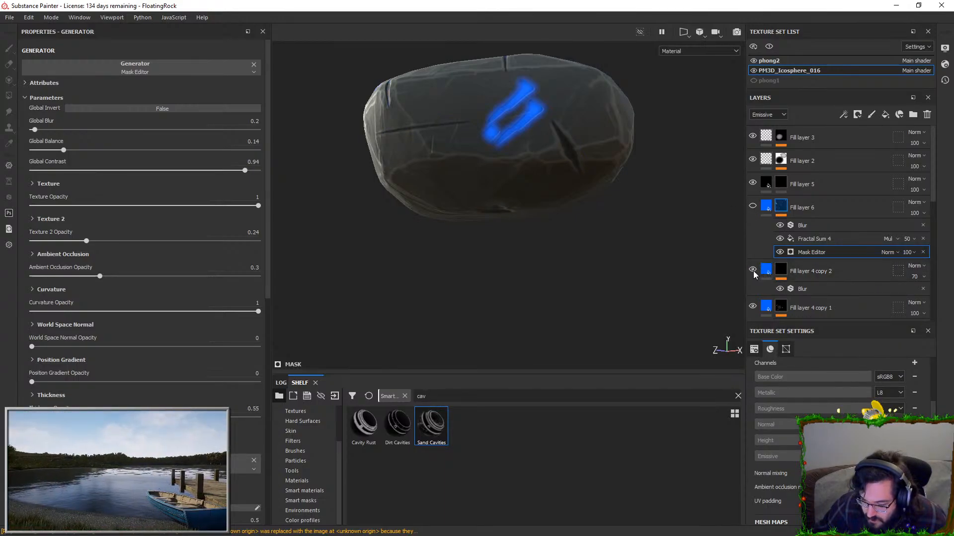
left_click_drag(646, 219, 715, 220, "alt")
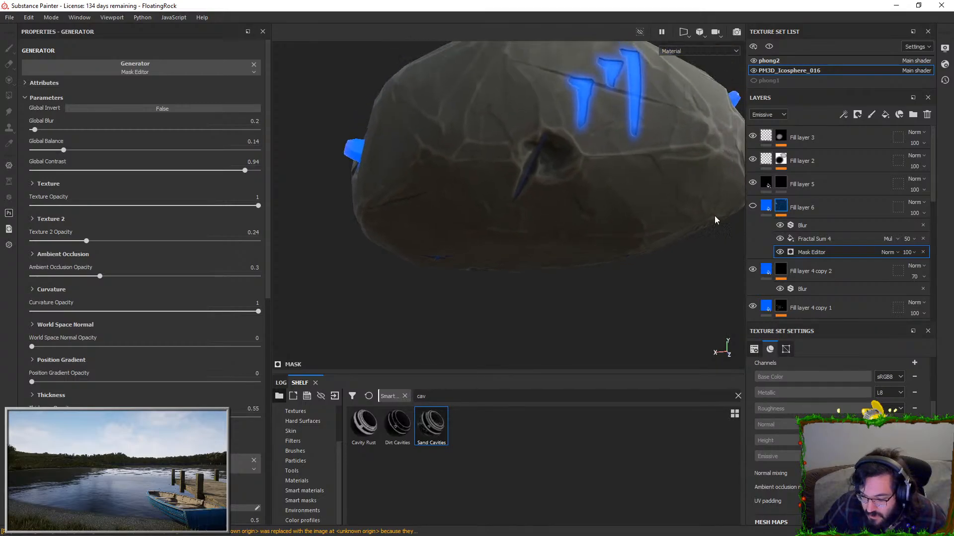
left_click(752, 206)
- Try lowering the Emissive opacity of Fill layer 6 to 27
left_click(914, 213)
left_click(918, 228)
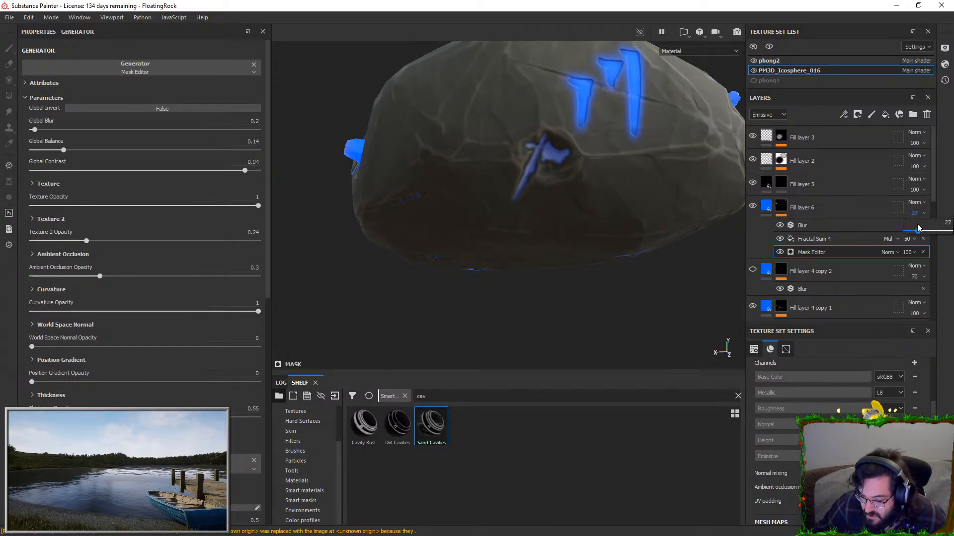
left_click(735, 207)
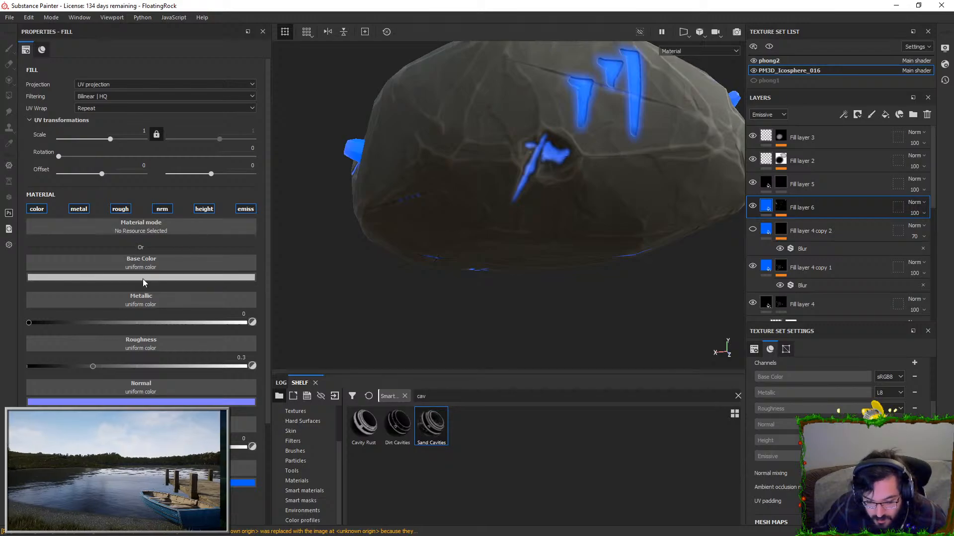
- Set Fill layer 6's base colour to the bright blue sampled from its emissive layer thumbnail
left_click(141, 277)
left_click(239, 283)
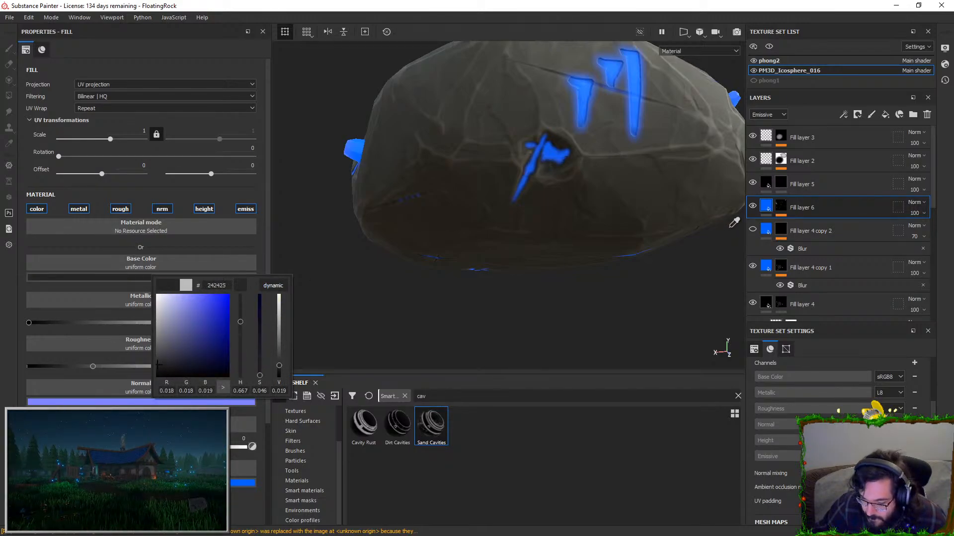
left_click(767, 209)
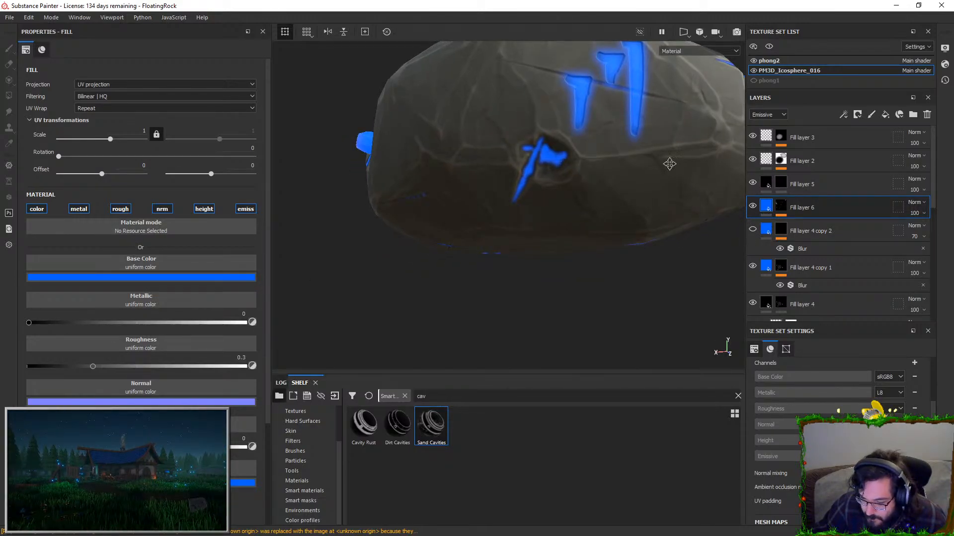
left_click_drag(669, 164, 660, 184, "alt")
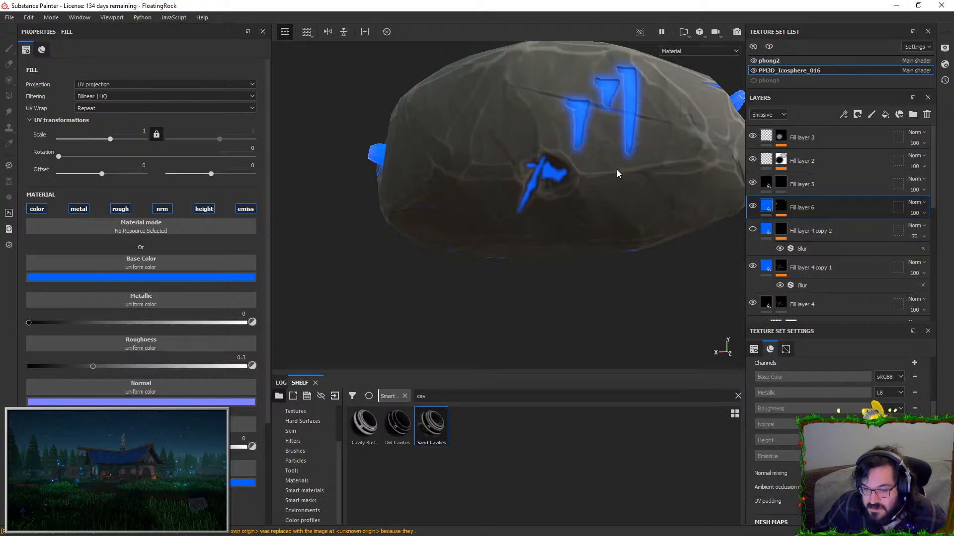
scroll(616, 172, "up", 2)
- Hide the Fractal Sum 4 effect in Fill layer 6's mask and set the Mask Editor's Global Balance to 0.16
left_click(782, 209)
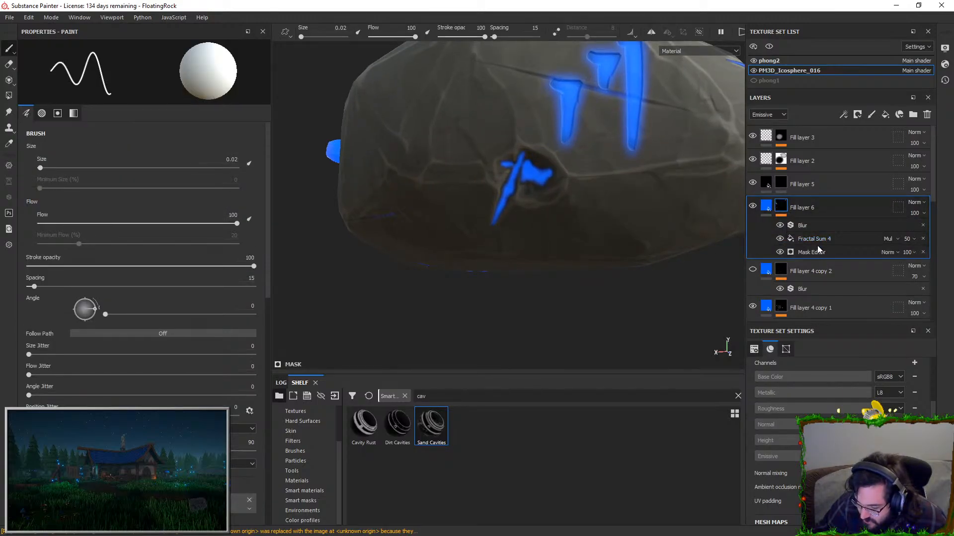
left_click(820, 248)
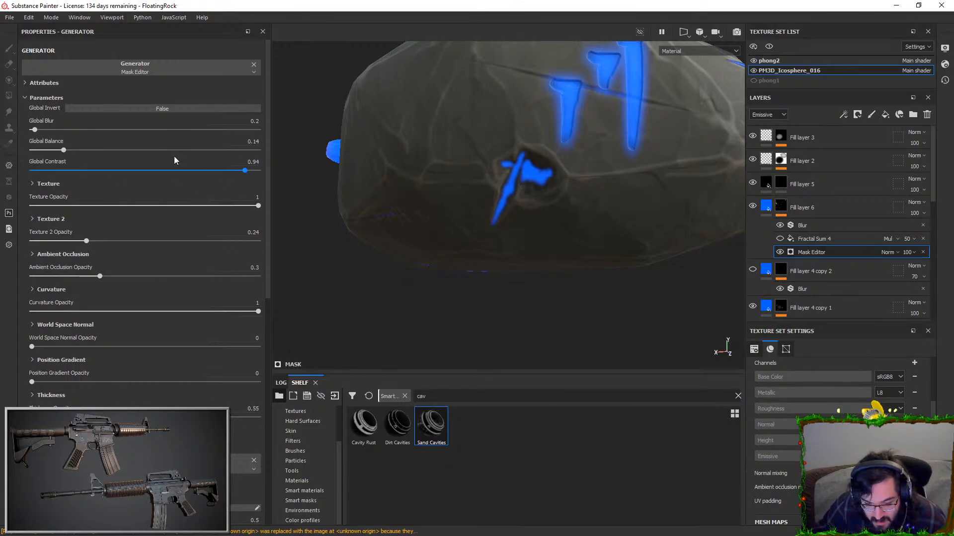
left_click_drag(52, 150, 70, 157)
left_click_drag(441, 155, 436, 207, "alt")
left_click_drag(479, 143, 574, 143, "alt")
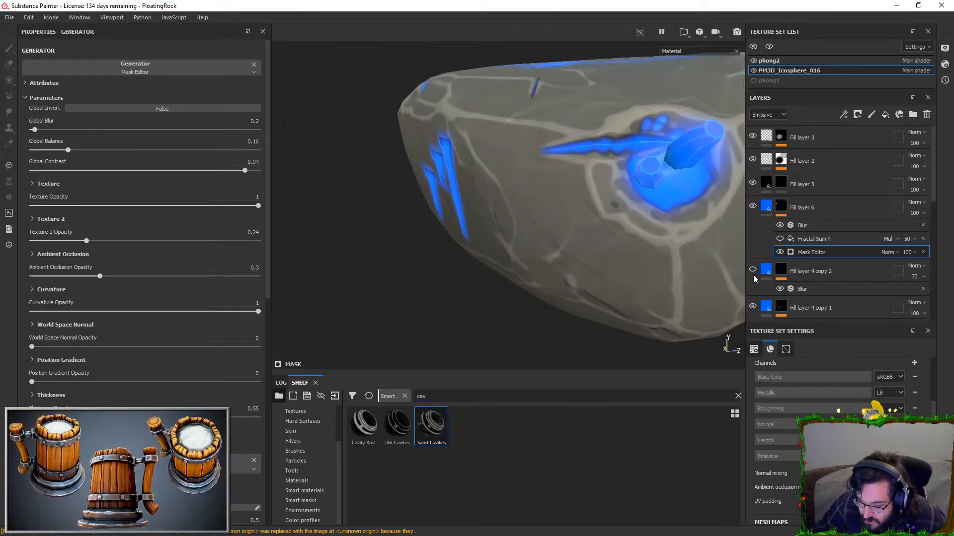
- Compare the crack beside the paired crystals with Fill layer 6 toggled, and set Global Blur to 0.07 and Global Balance to 0.16
left_click_drag(638, 167, 515, 228, "alt")
right_click_drag(515, 228, 587, 227, "alt")
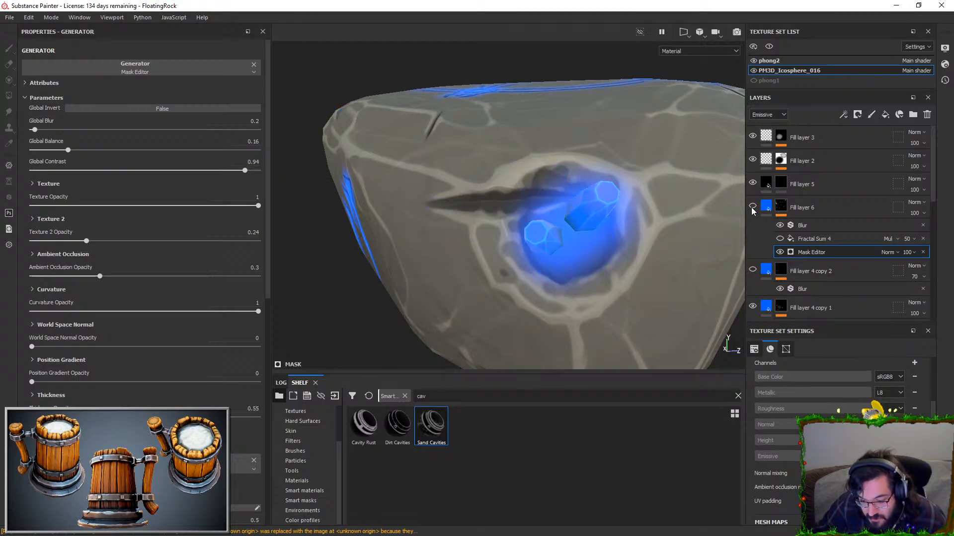
left_click(251, 170)
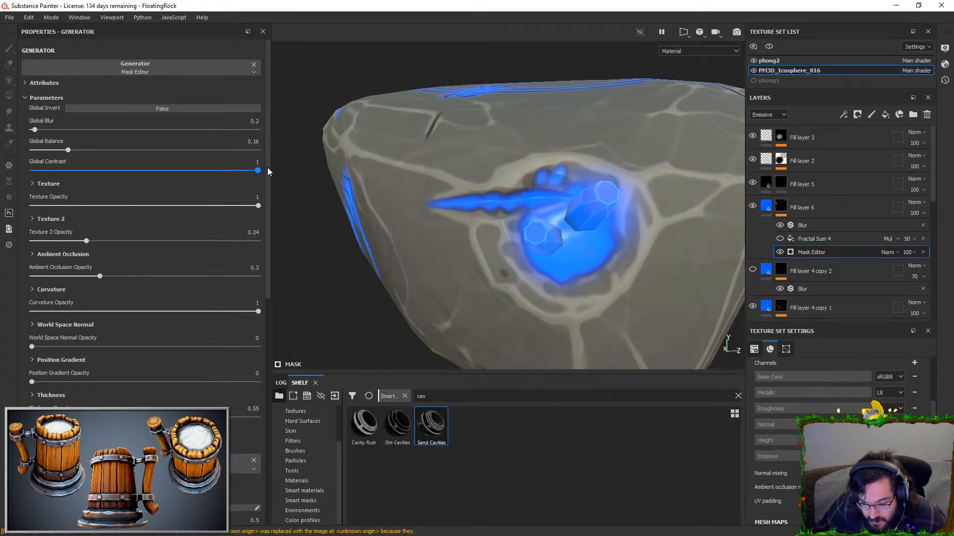
left_click_drag(35, 130, 131, 150)
left_click(48, 150)
mouse_move(47, 126)
left_mouse_down()
mouse_move(23, 130)
mouse_move(33, 132)
left_mouse_up()
left_click_drag(132, 149, 67, 150)
- Set the Mask Editor's Global Contrast to 1 and fine-tune Global Balance while checking the cracks around the carved runes
scroll(470, 149, "down", 3)
left_click_drag(470, 141, 627, 142, "alt")
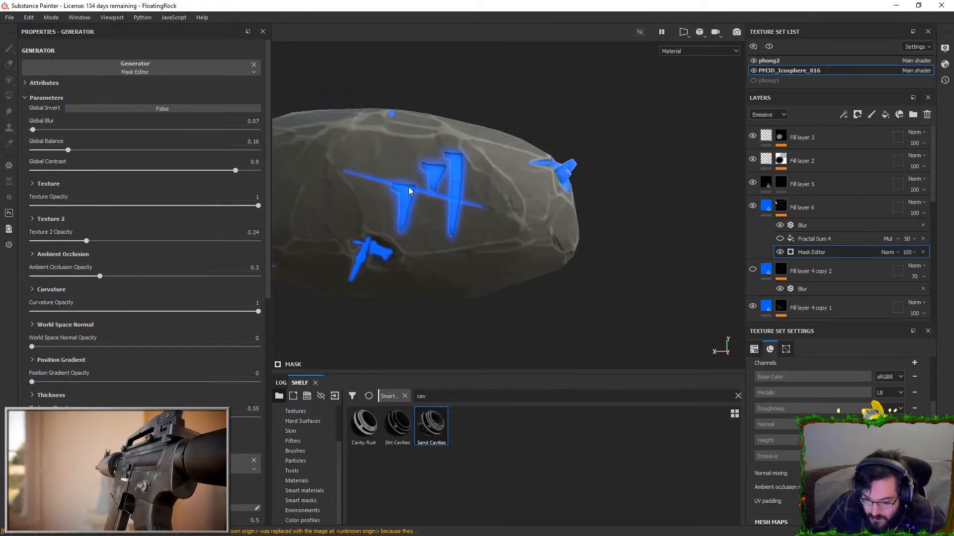
middle_click_drag(408, 189, 458, 194, "alt")
right_click_drag(458, 194, 457, 238, "alt")
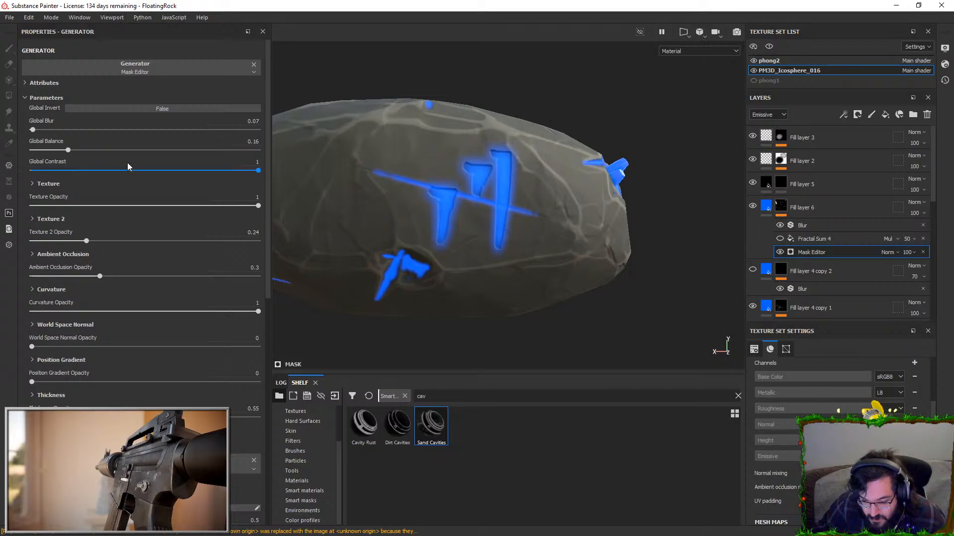
mouse_move(63, 149)
left_mouse_down()
mouse_move(46, 148)
mouse_move(60, 147)
left_mouse_up()
left_click_drag(411, 185, 443, 220, "alt")
left_click_drag(48, 147, 68, 149)
left_click_drag(547, 228, 576, 188, "alt")
- Duplicate Fill layer 6 and turn off the emissive channel on the original layer
left_click(790, 203)
right_click(790, 204)
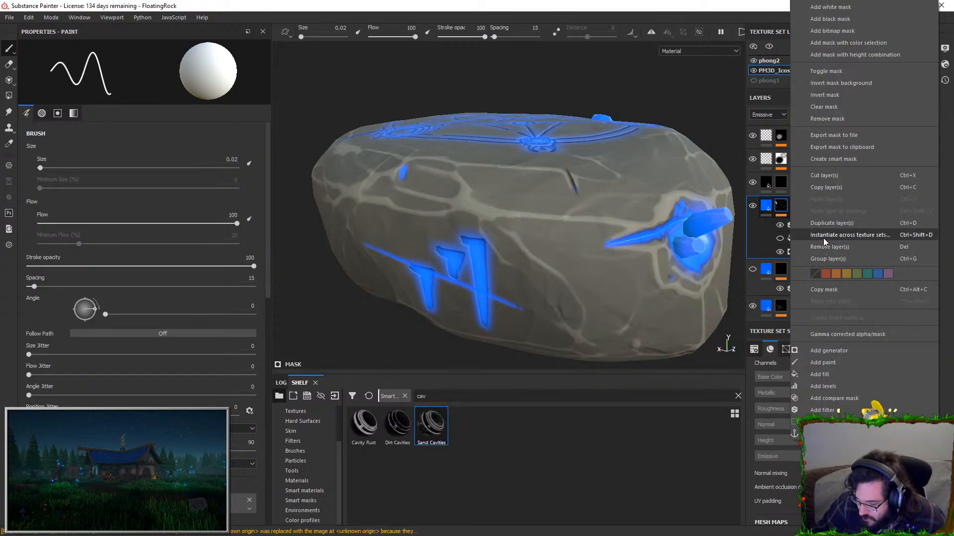
left_click(832, 223)
left_click_drag(571, 293, 599, 269, "alt")
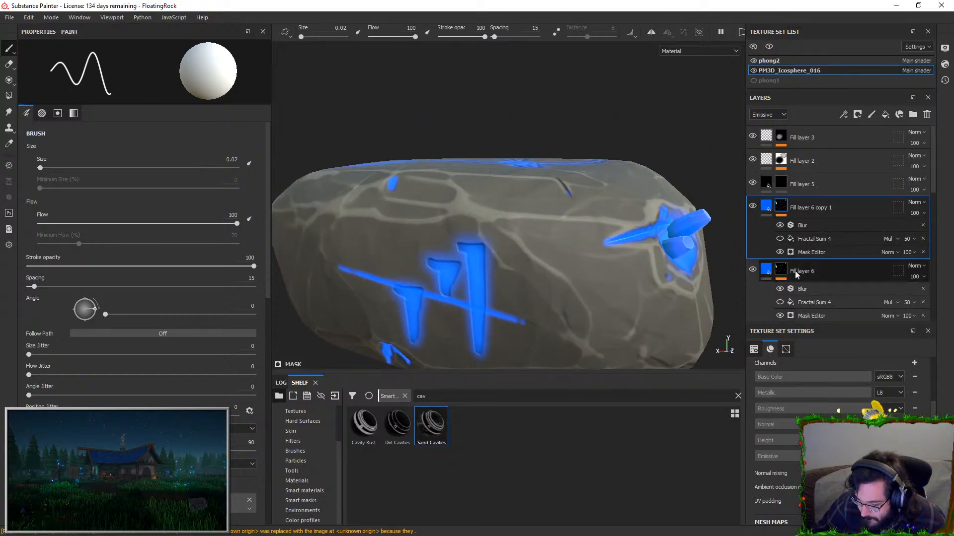
left_click(767, 271)
left_click(243, 211)
- Set the Blur Intensity to 1.68 in the mask of Fill layer 6 copy 1
right_click_drag(502, 293, 694, 228, "alt")
left_click(805, 252)
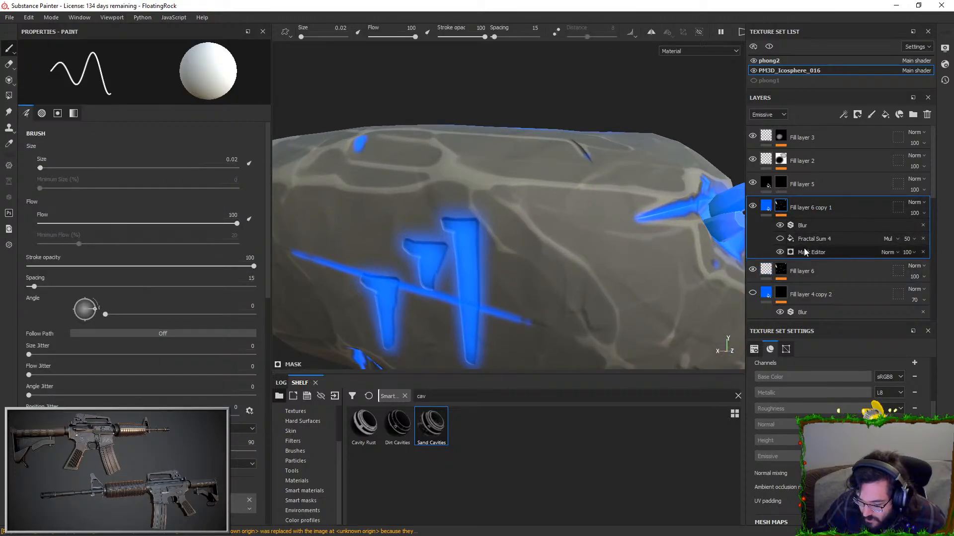
left_click(802, 225)
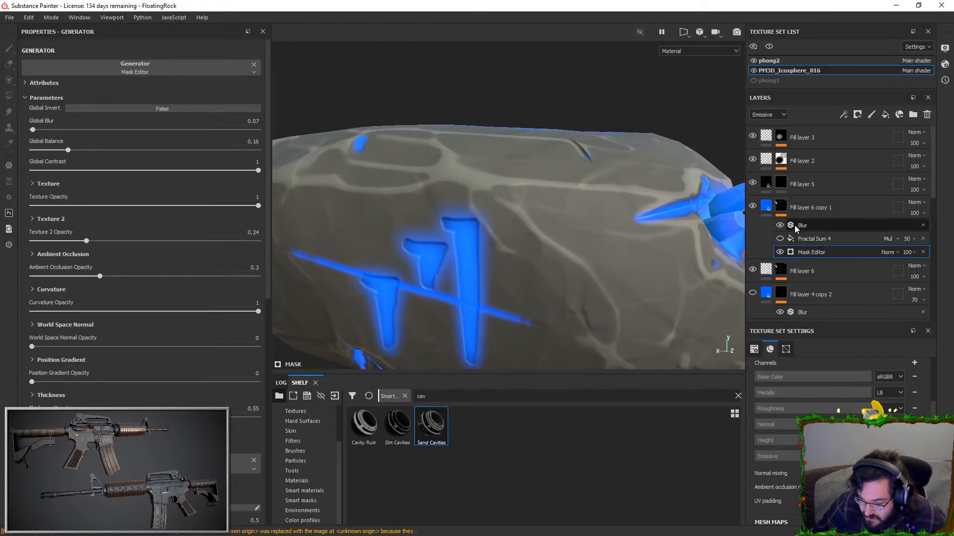
mouse_move(39, 116)
left_mouse_down()
mouse_move(73, 117)
mouse_move(56, 118)
left_mouse_up()
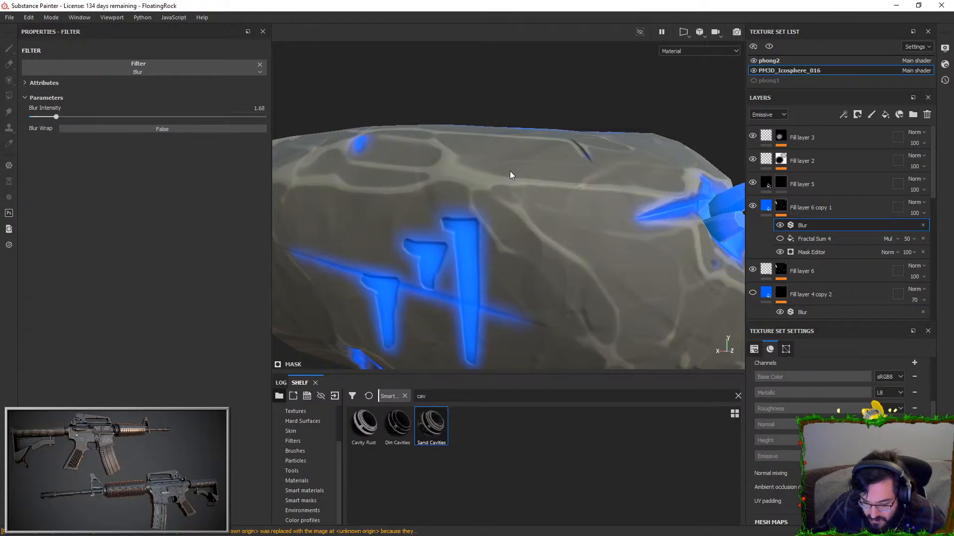
- Set Fill layer 6 copy 1's opacity to 53 and compare the glow around the carved runes with the layer shown and hidden
left_click(919, 213)
left_click(928, 222)
scroll(717, 227, "down", 4)
mouse_move(631, 311)
left_mouse_down("alt")
mouse_move(655, 323)
mouse_move(613, 314)
left_mouse_up("alt")
scroll(613, 314, "up", 4)
left_click(756, 208)
left_click(756, 208)
left_click(756, 208)
left_click(755, 208)
left_click(756, 208)
left_click(756, 208)
left_click(756, 208)
left_click(756, 208)
- Examine the cracks below the runes and on the rock's underside with Fill layer 6 copy 1 shown and hidden
middle_click_drag(507, 365, 592, 284, "alt")
scroll(592, 285, "up", 3)
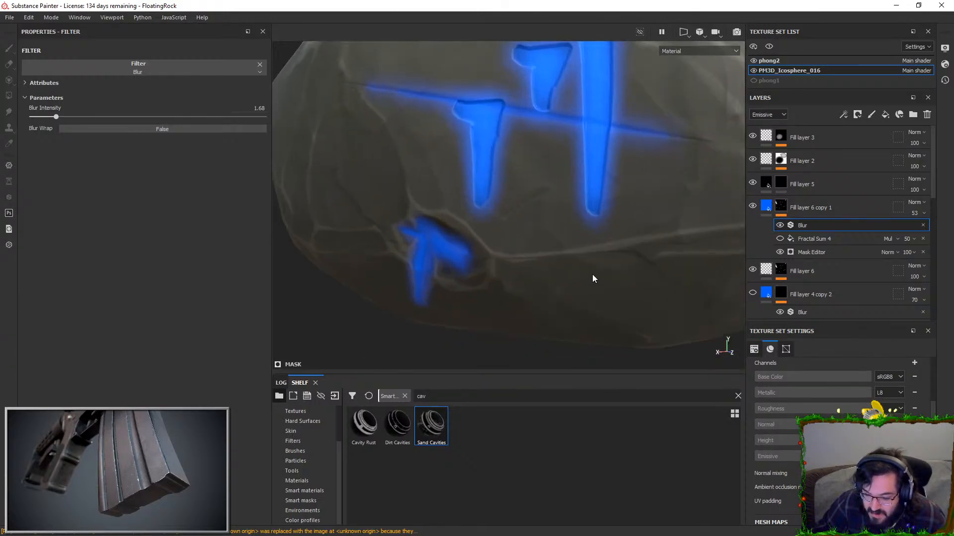
left_click(753, 207)
left_click(753, 206)
scroll(596, 256, "down", 3)
left_click_drag(570, 249, 682, 221, "alt")
left_click(753, 205)
left_click(753, 205)
left_click(753, 206)
left_click(752, 206)
left_click(753, 206)
left_click(751, 205)
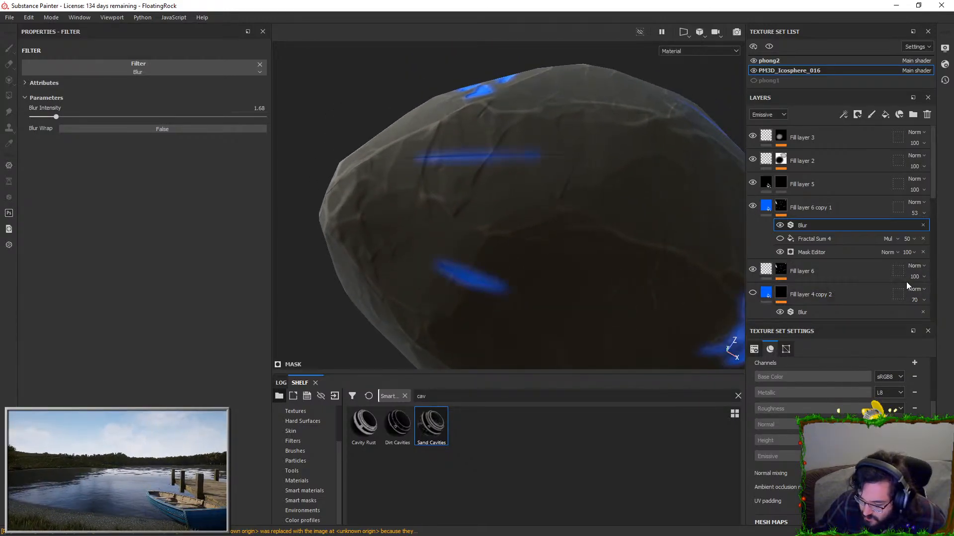
- Set the opacity of Fill layer 6 to 41 and of Fill layer 6 copy 1 to 10, checking the glow around the rock
left_click(913, 276)
left_click(922, 295)
left_click(914, 213)
left_click(919, 231)
left_click_drag(910, 230, 912, 230)
left_click_drag(696, 231, 477, 136, "alt")
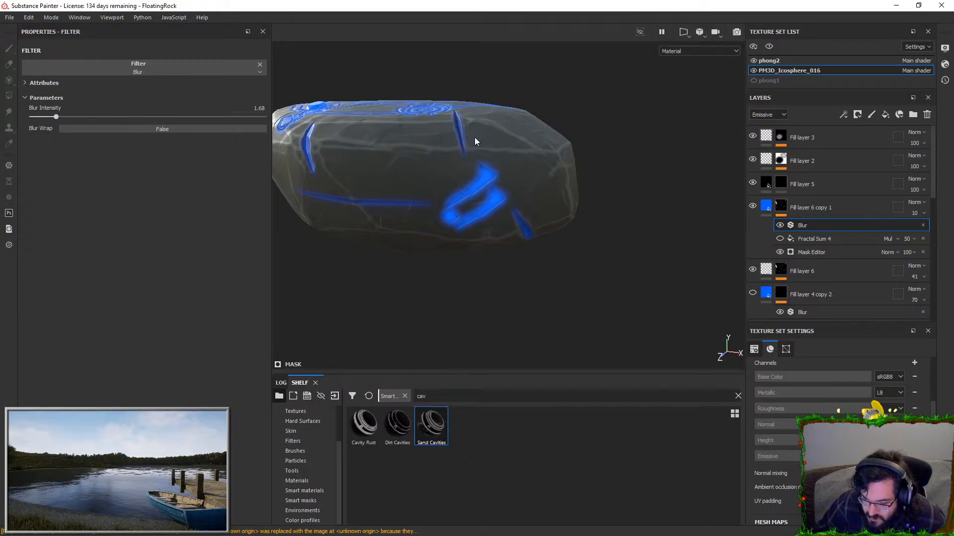
left_click_drag(426, 258, 603, 264, "alt")
left_click_drag(470, 199, 546, 189, "alt")
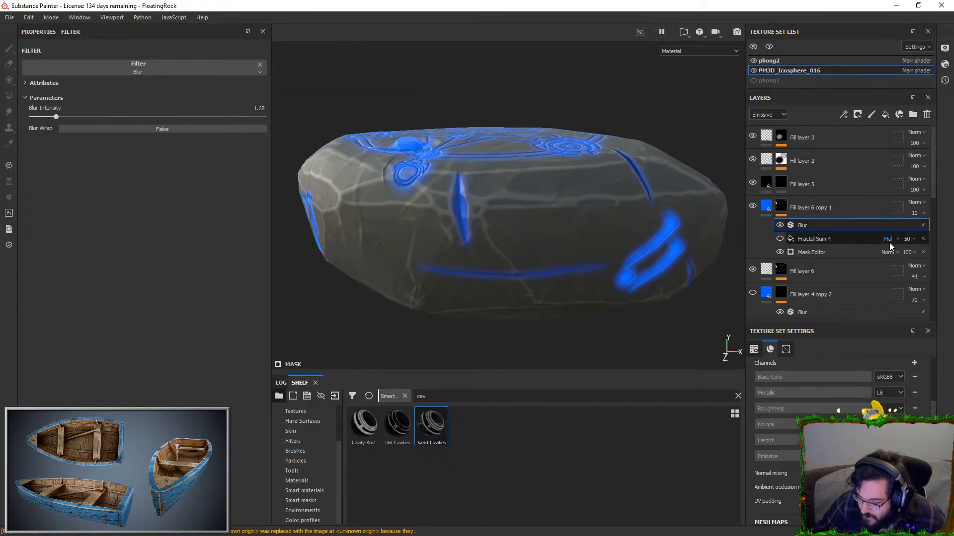
- Turn the emissive channel back on for Fill layer 6
left_click(800, 252)
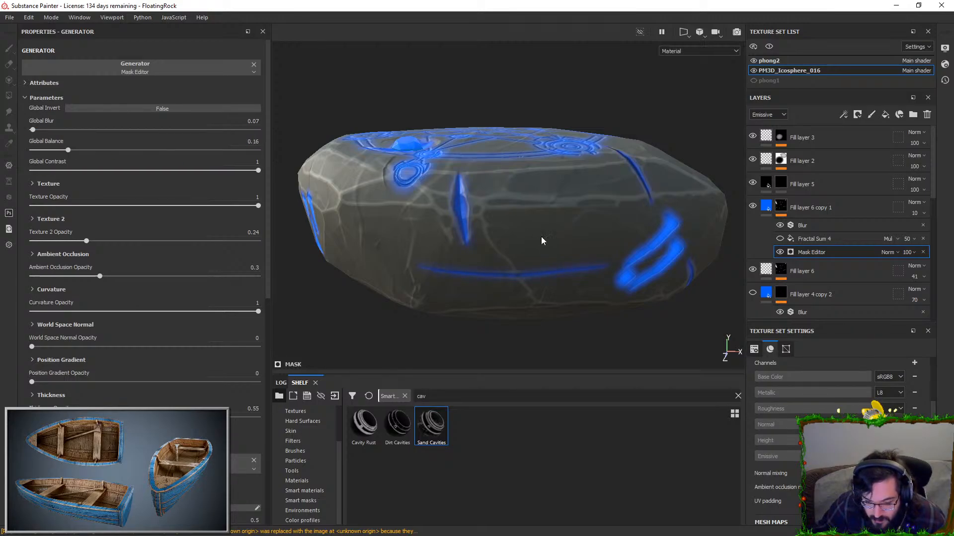
scroll(536, 239, "up", 2)
left_click(781, 271)
key("ctrl+v")
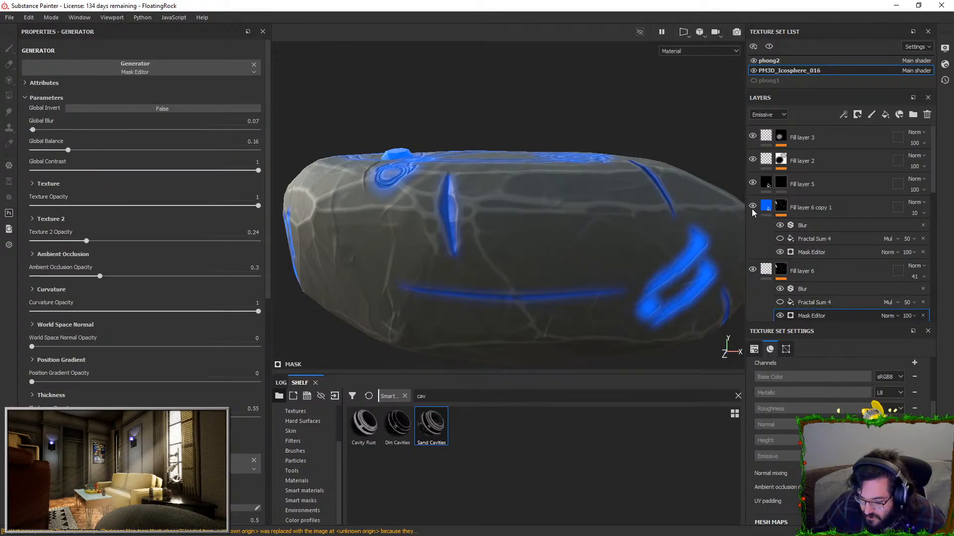
left_click(759, 271)
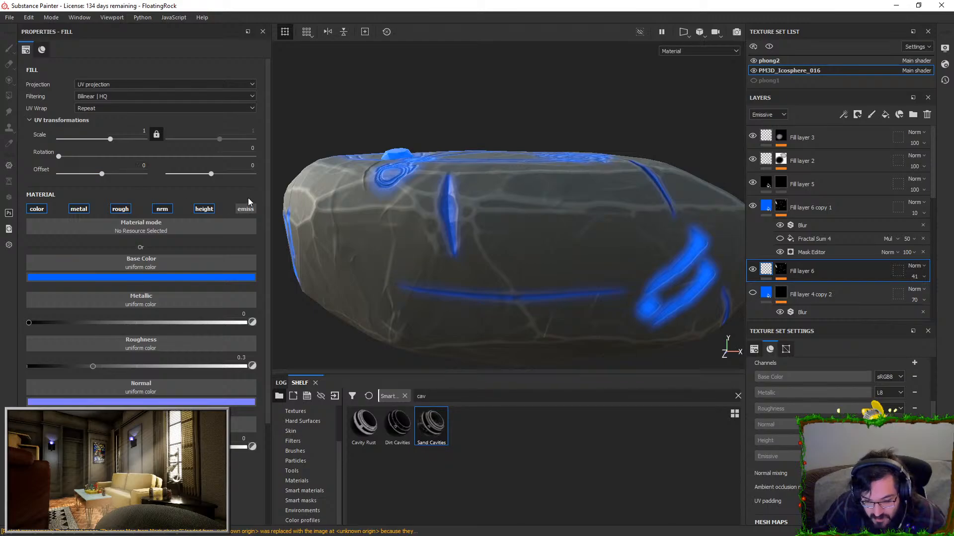
left_click(782, 280)
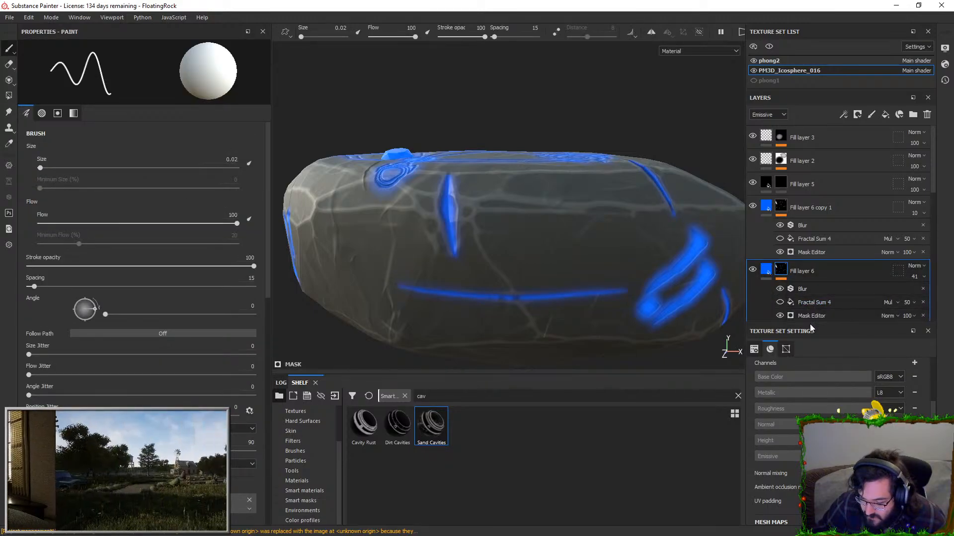
- Set the Global Balance to 0.11 in Fill layer 6's Mask Editor and check the cracks on the rock's side
left_click(812, 317)
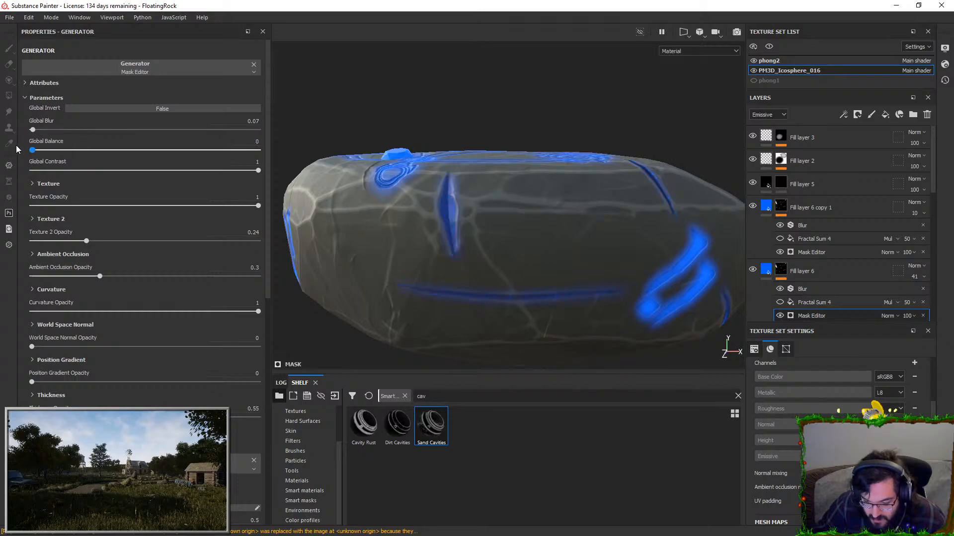
left_click_drag(49, 147, 56, 148)
right_click_drag(429, 58, 430, 82, "alt")
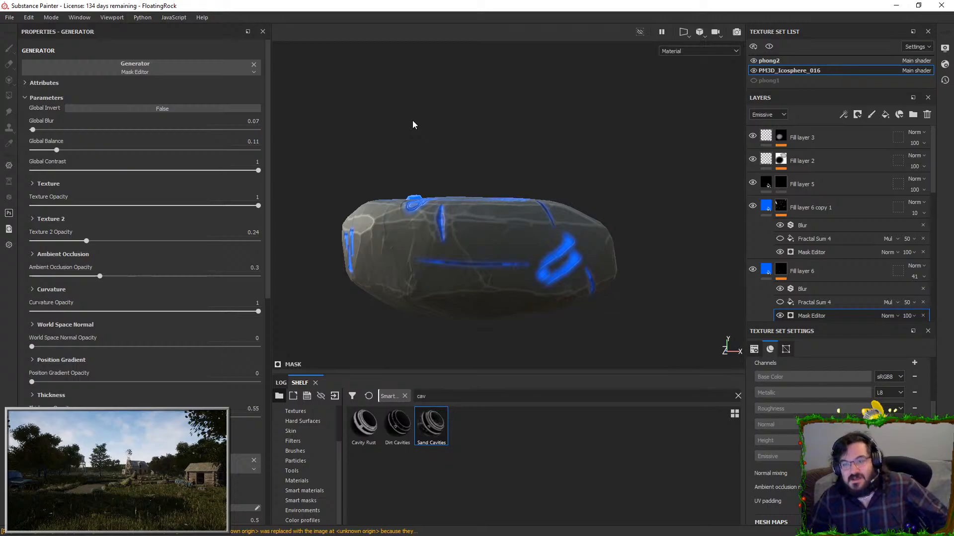
scroll(526, 177, "up", 5)
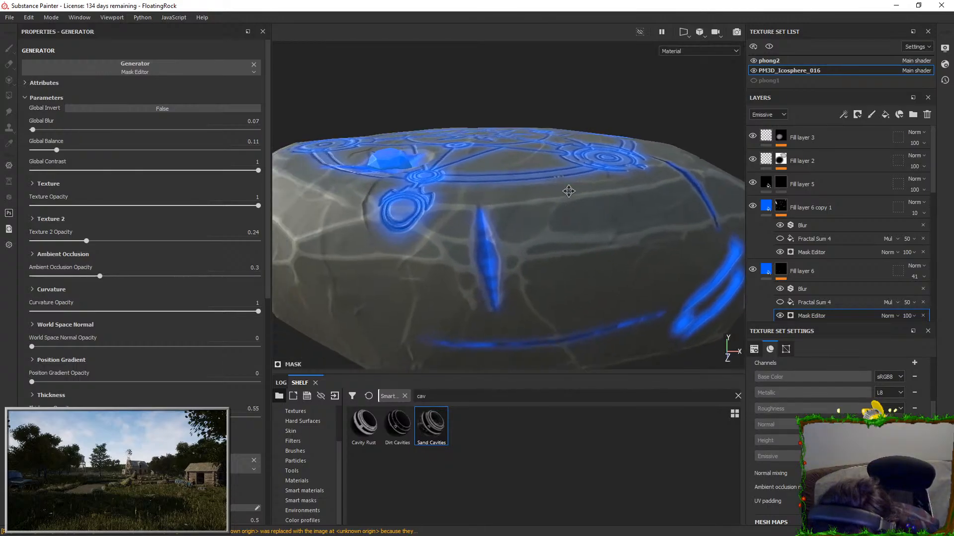
scroll(571, 246, "down", 2)
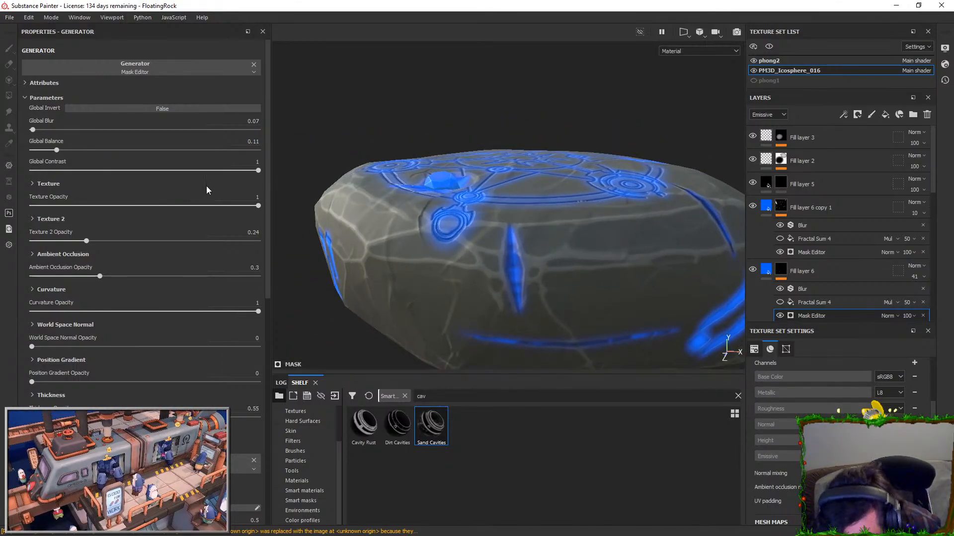
- Set the Blur Intensity to 0.45 in Fill layer 6's mask and check the cracks on the underside
left_click(807, 289)
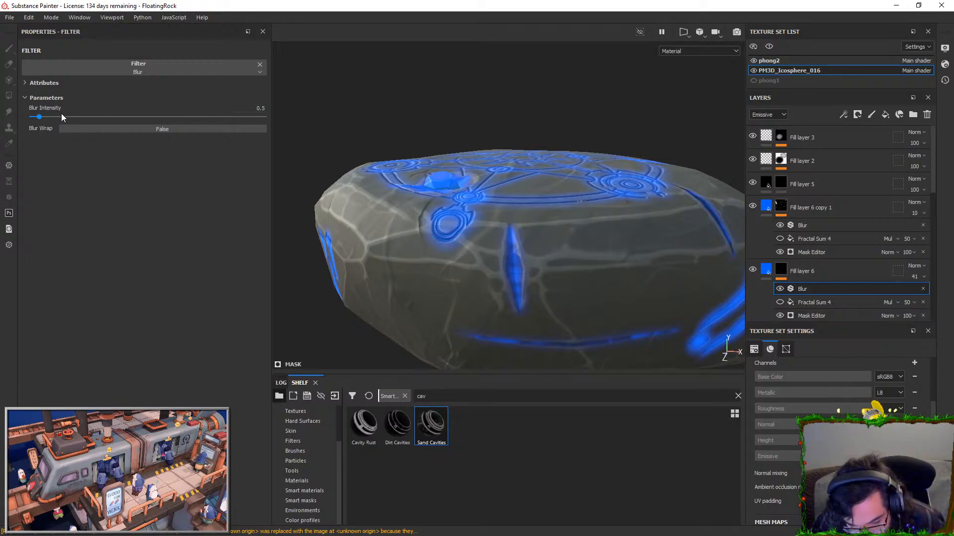
left_click_drag(35, 115, 38, 117)
left_click_drag(491, 214, 561, 211, "alt")
right_click_drag(562, 211, 440, 257, "alt")
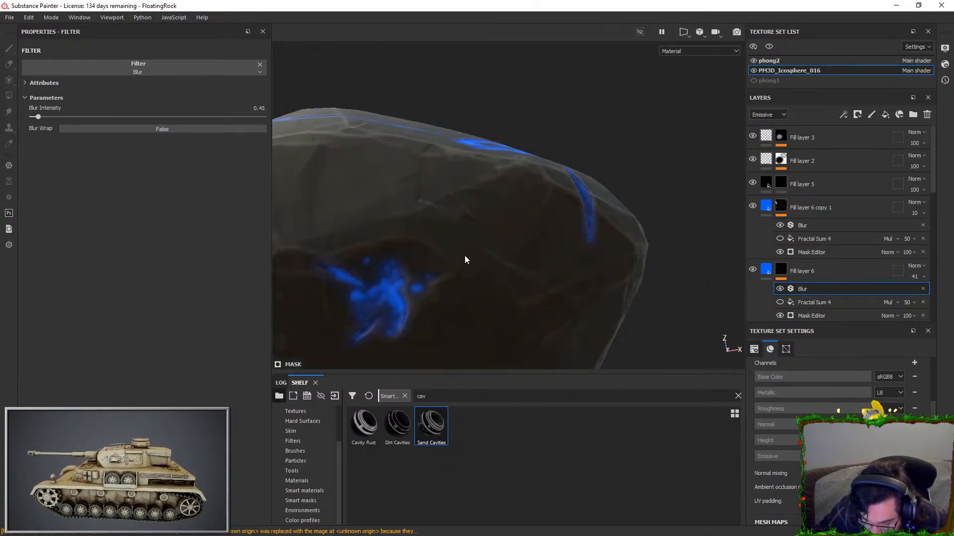
- Turn off the roughness channel on Fill layer 6 and check the whole rock
left_click(761, 208)
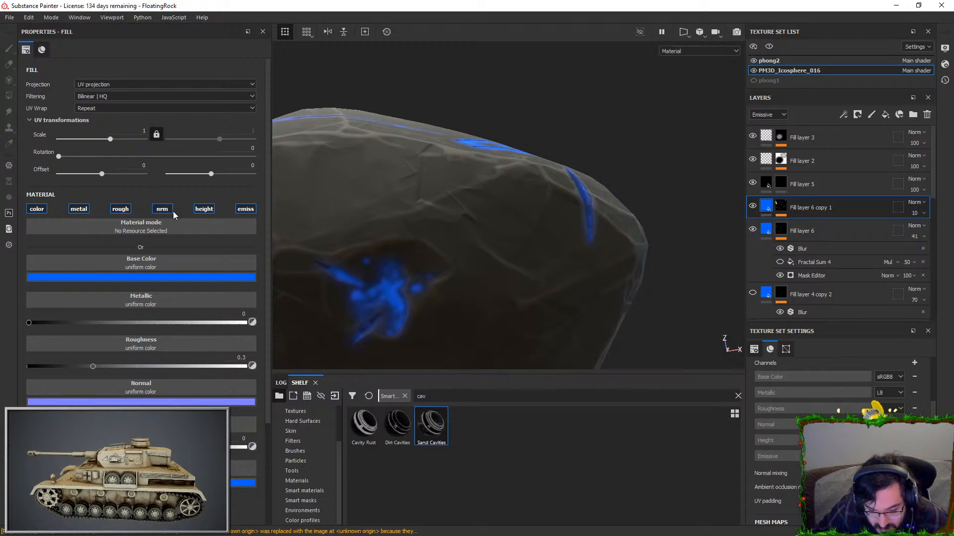
left_click(781, 231)
left_click(766, 230)
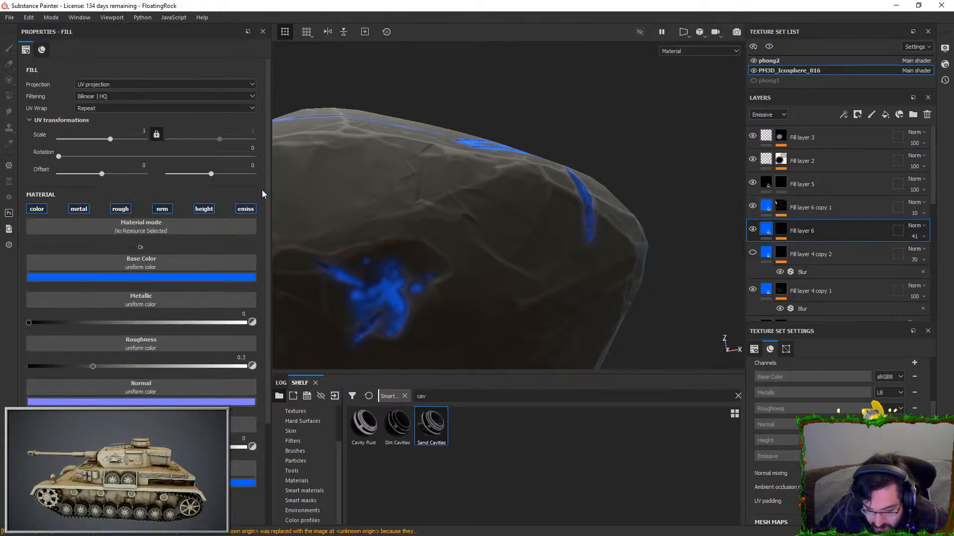
left_click(120, 209)
left_click_drag(453, 213, 495, 272, "alt")
scroll(523, 202, "down", 3)
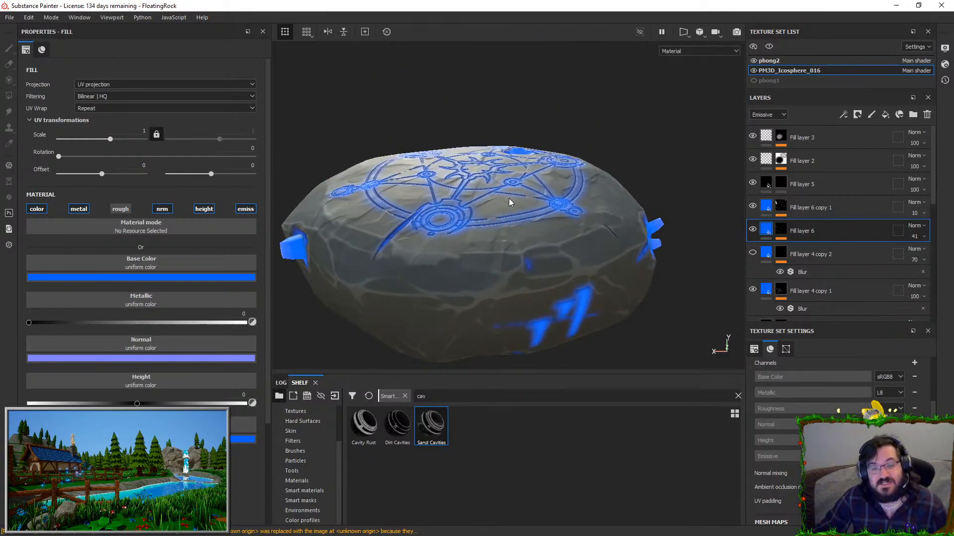
left_click_drag(538, 181, 447, 149, "alt")
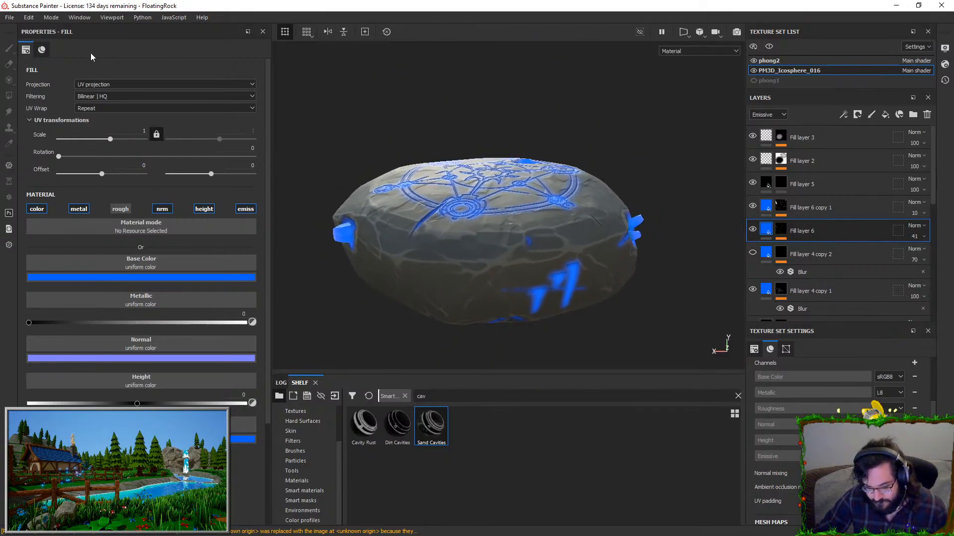
- Open the texture export settings and choose the Unreal Engine 4 (Packed) output template
left_click(8, 16)
left_click(35, 189)
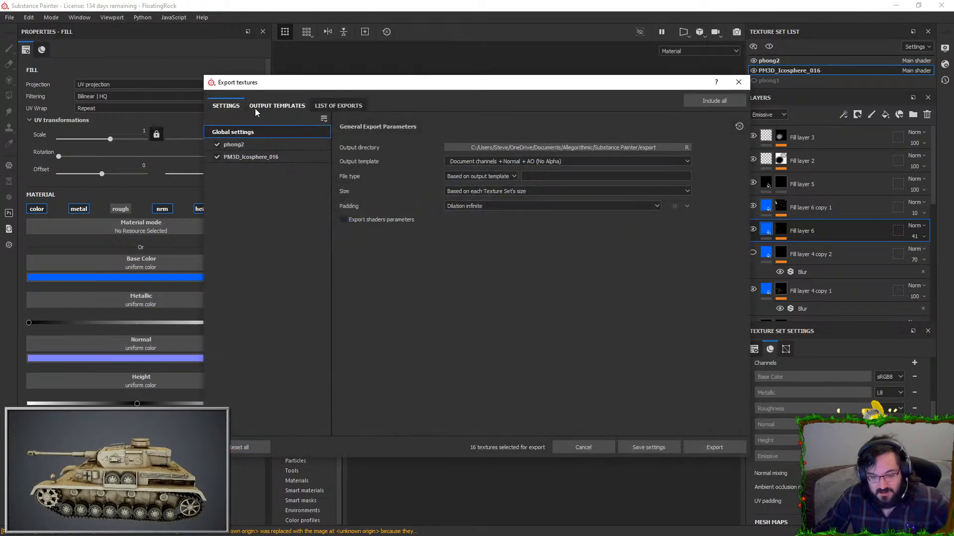
left_click(551, 161)
scroll(474, 204, "down", 6)
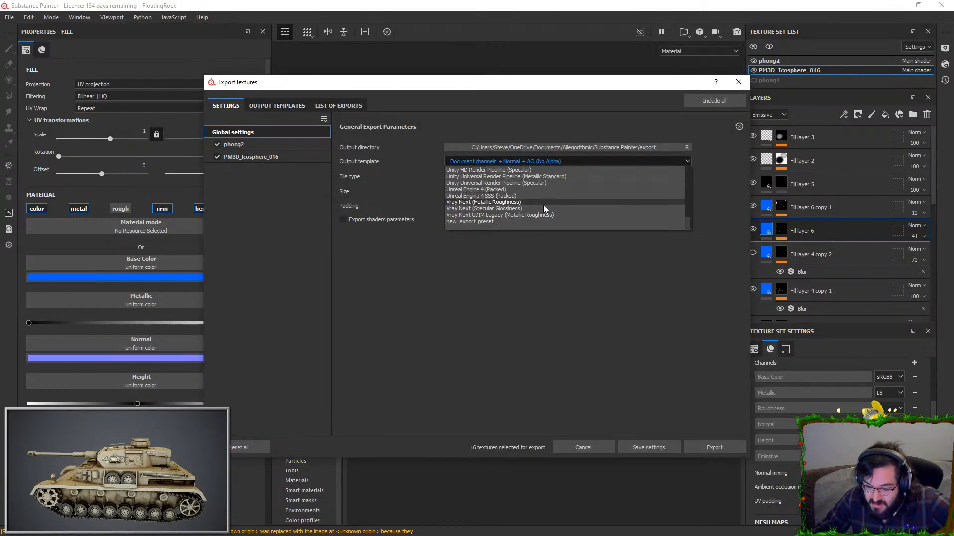
left_click(504, 188)
- Examine the output maps defined in the Unreal Engine 4 (Packed) export preset
left_click(278, 105)
left_click(227, 106)
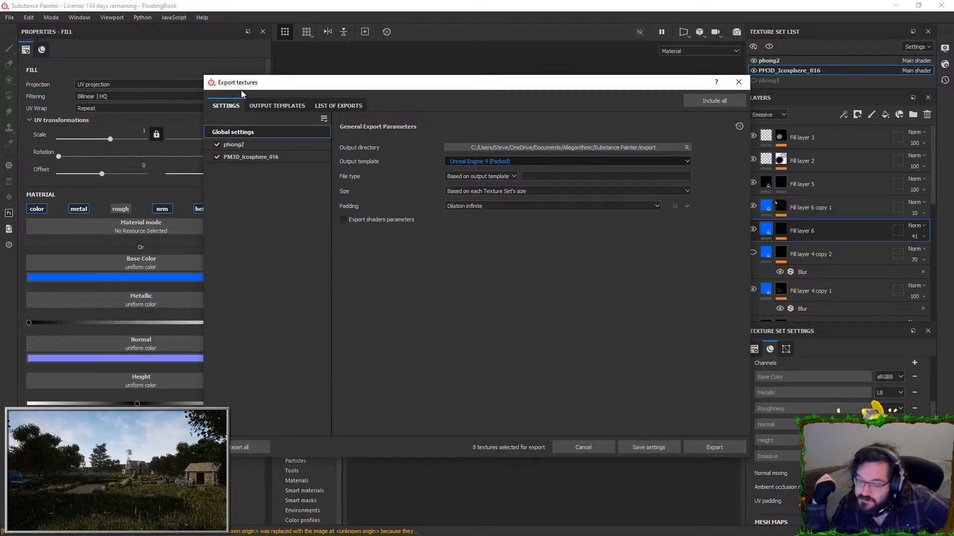
left_click(571, 148)
left_click(663, 101)
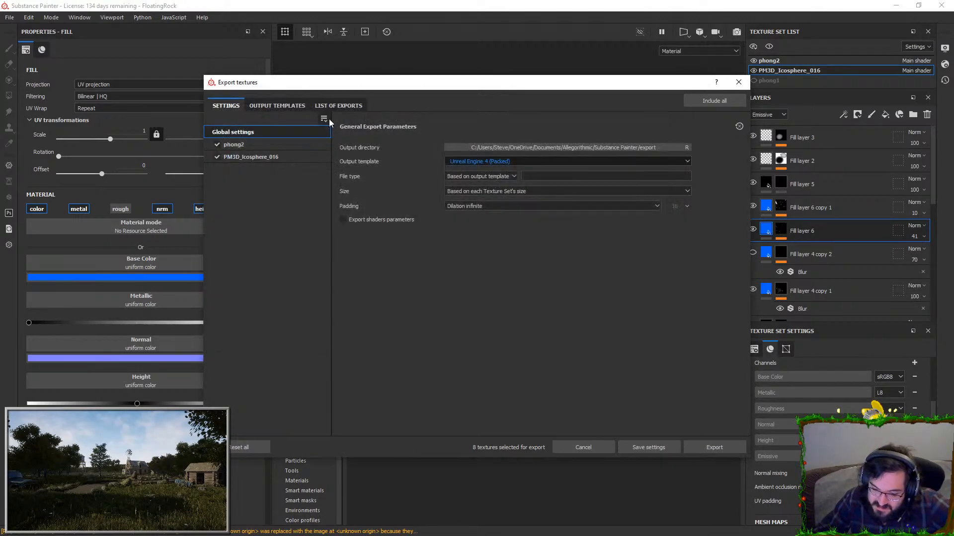
left_click(276, 107)
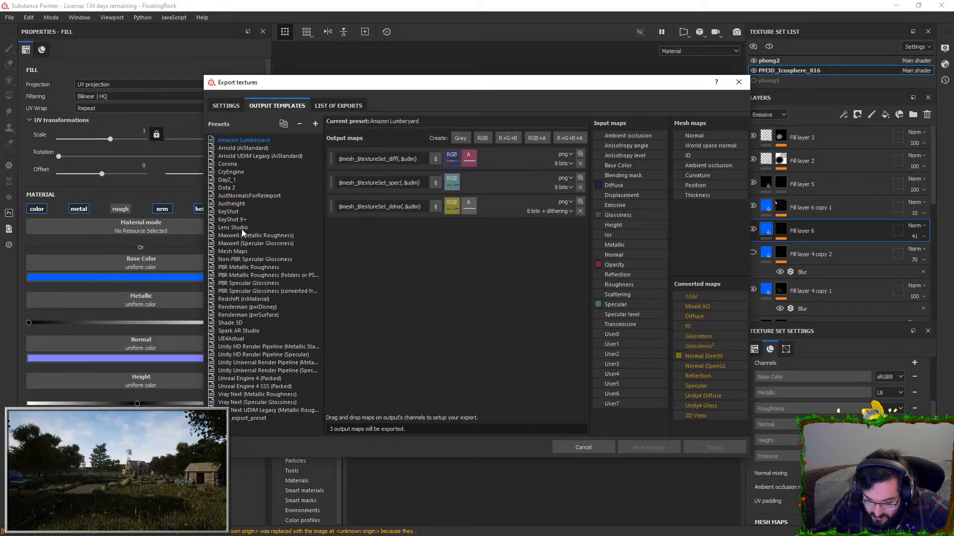
left_click(249, 380)
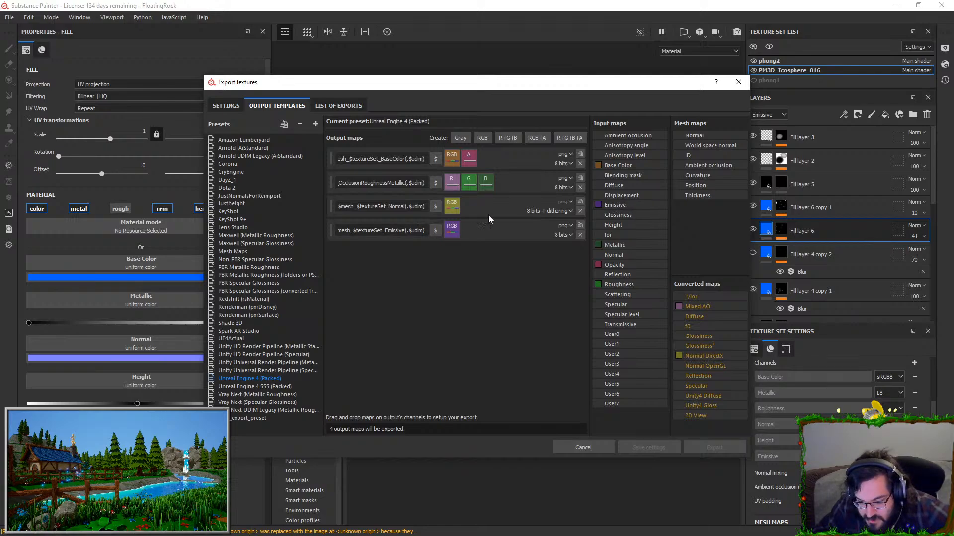
left_click(241, 109)
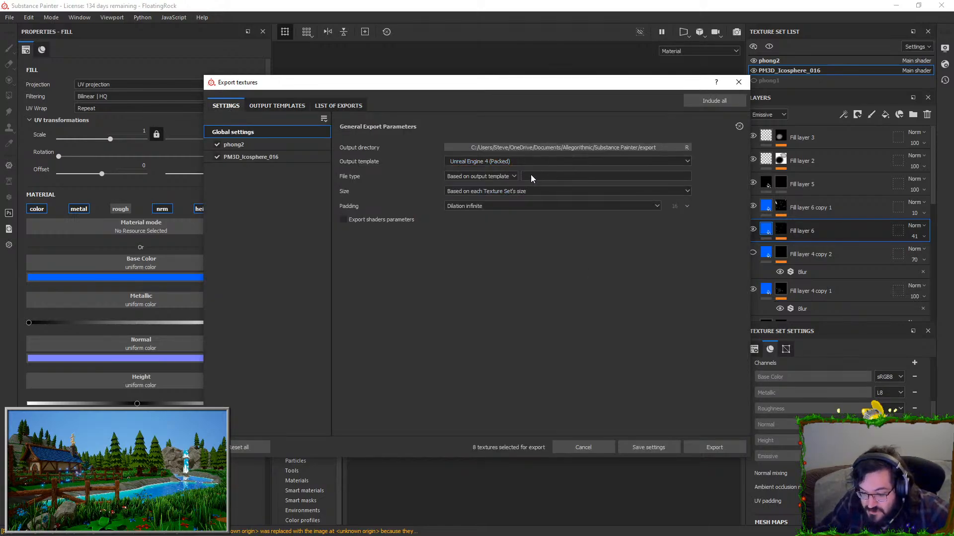
- Set the export file type to png, the size to 2048 and the padding to Dilation infinite
left_click(480, 176)
left_click(455, 229)
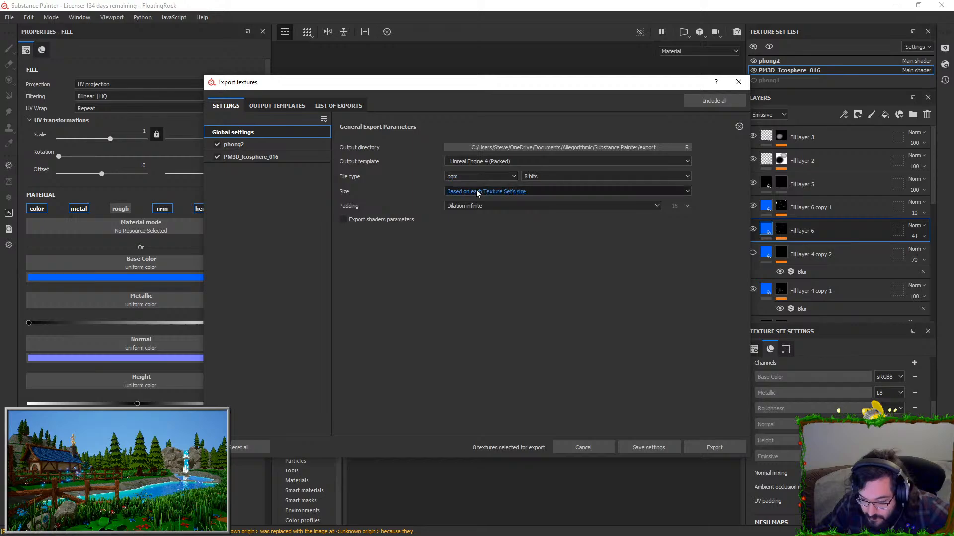
left_click(478, 177)
left_click(461, 234)
left_click(485, 191)
left_click(482, 241)
left_click(490, 205)
left_click(490, 221)
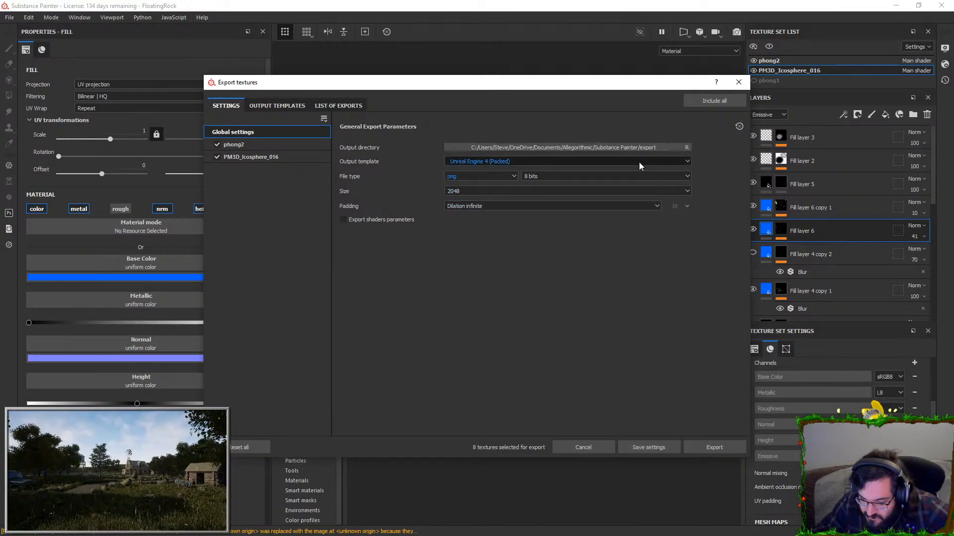
- Set the texture export's output directory to the FloatingRock folder on the Desktop
left_click(639, 148)
left_click(244, 191)
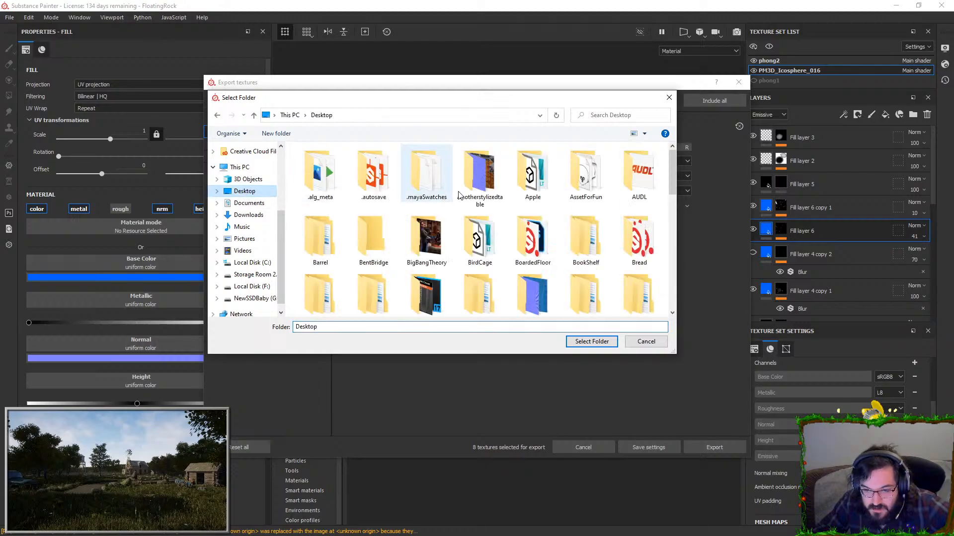
left_click(479, 174)
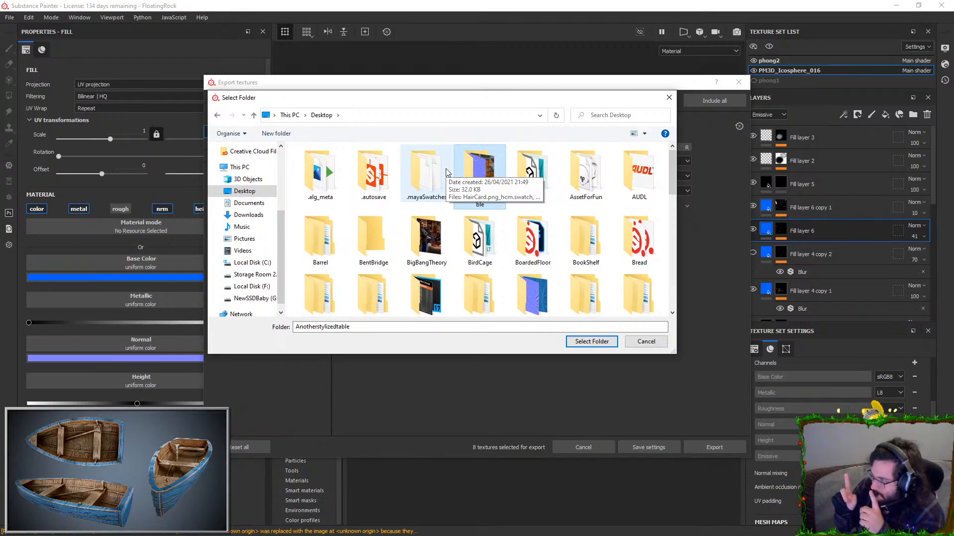
key("f")
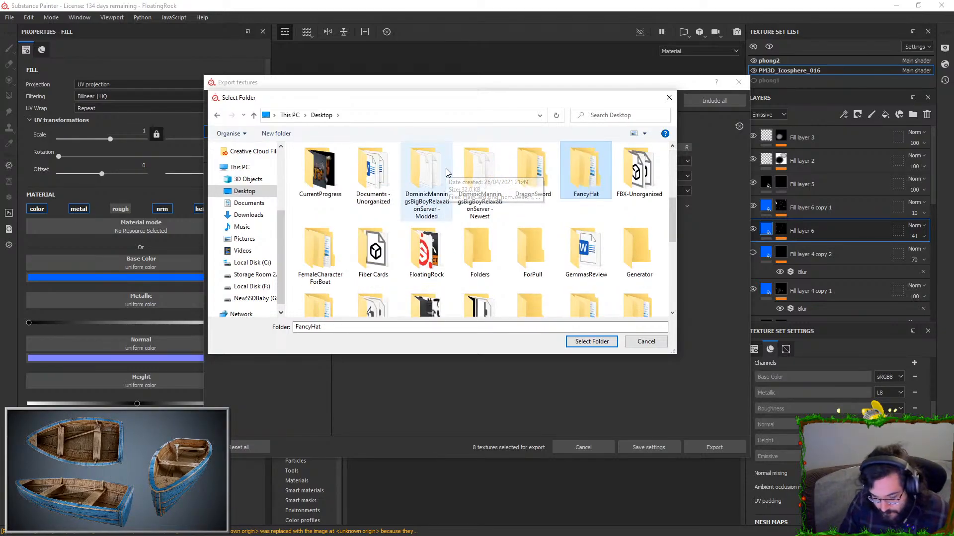
key("f")
key("f")
key("f")
key("f")
key("f")
key("f")
key("f")
key("f")
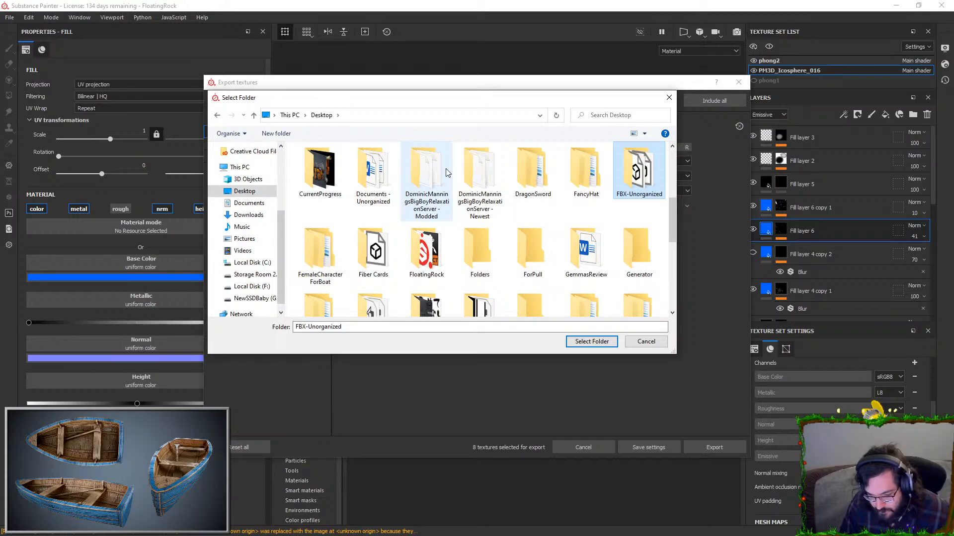
key("f")
key("f")
key("f")
key("f")
key("Return")
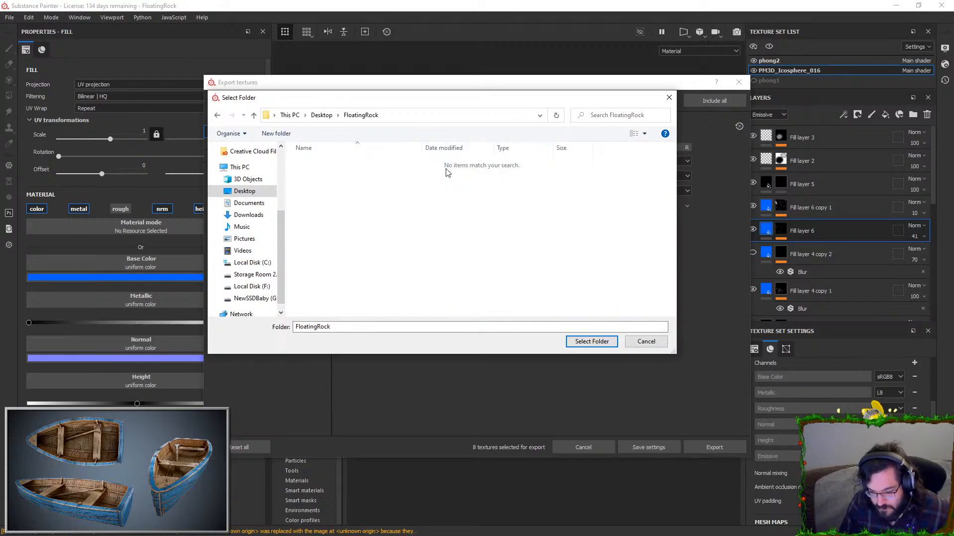
left_click(578, 340)
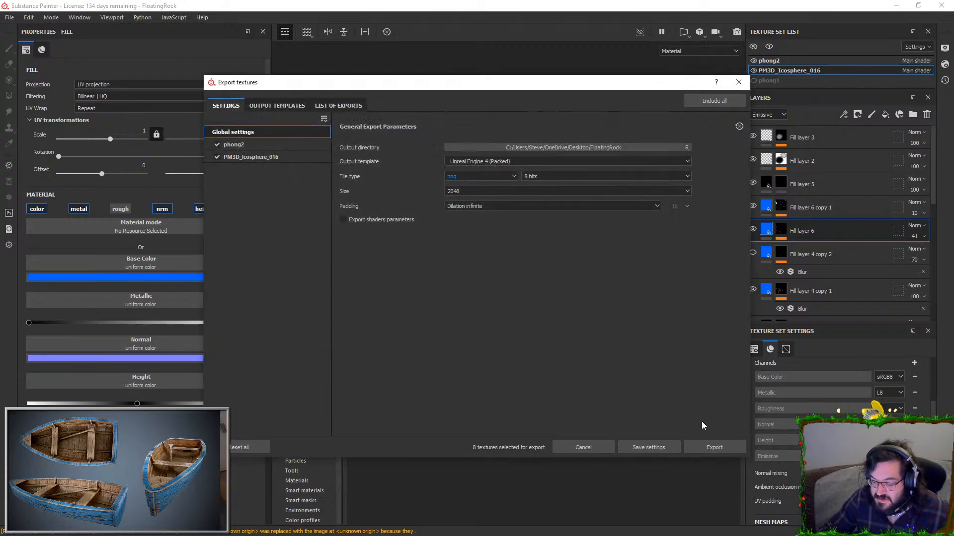
- Export the textures of both texture sets, close the export window and select the phong2 texture set
left_click(707, 443)
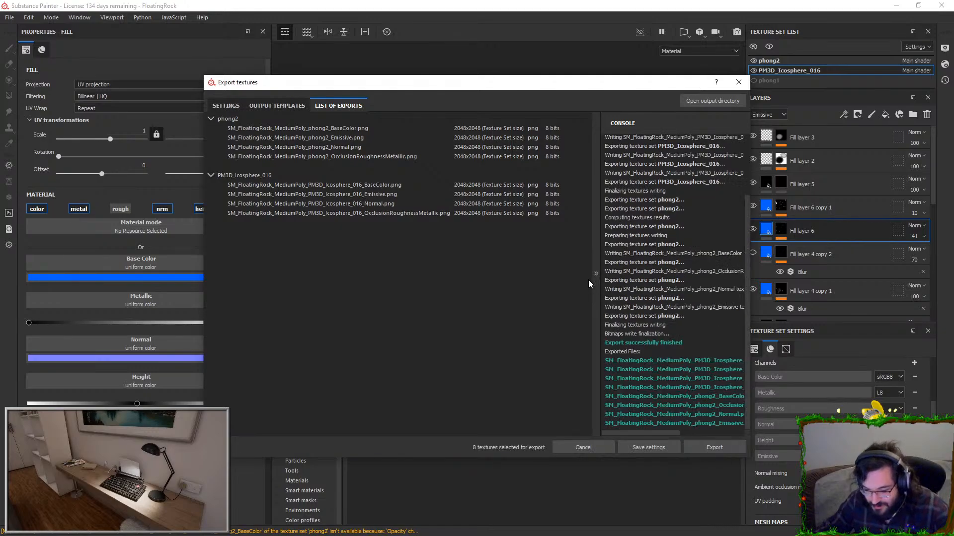
left_click(739, 81)
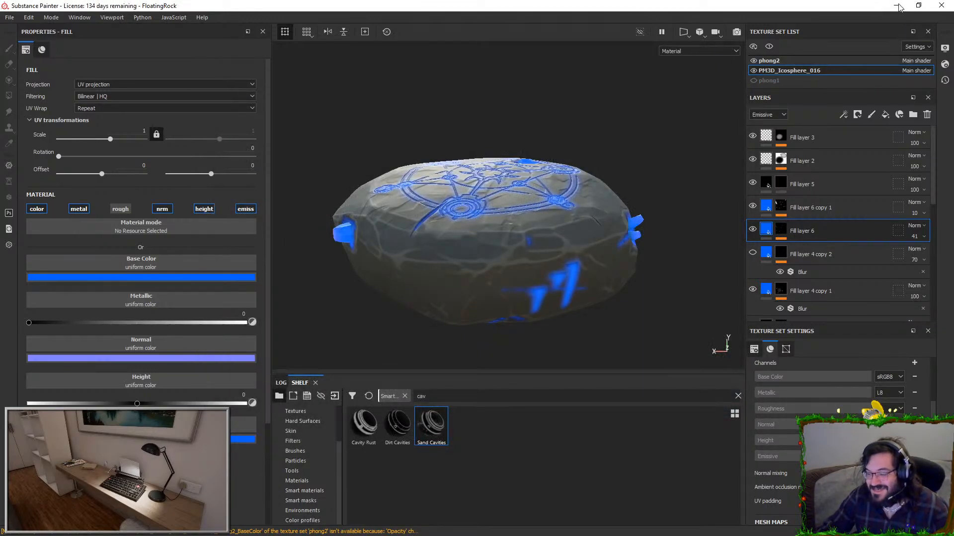
left_click(808, 64)
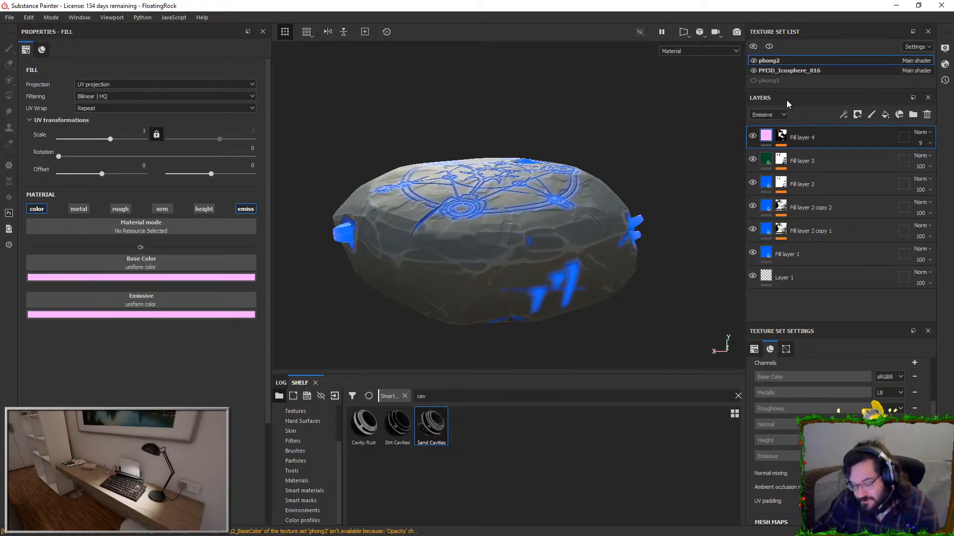
- Switch to the Unreal Editor and import the SN_FloatingRock mesh into the Content folder
left_click(896, 9)
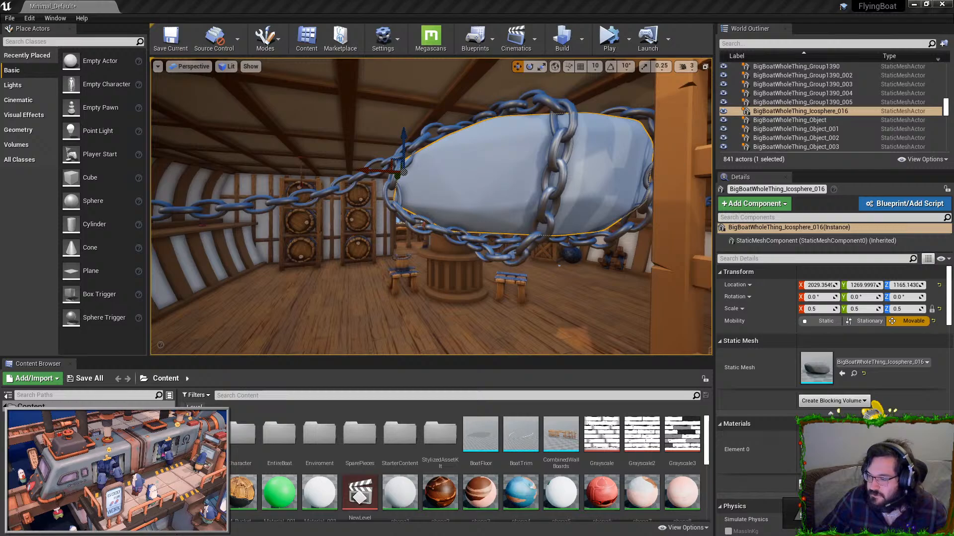
left_click_drag(623, 465, 623, 465)
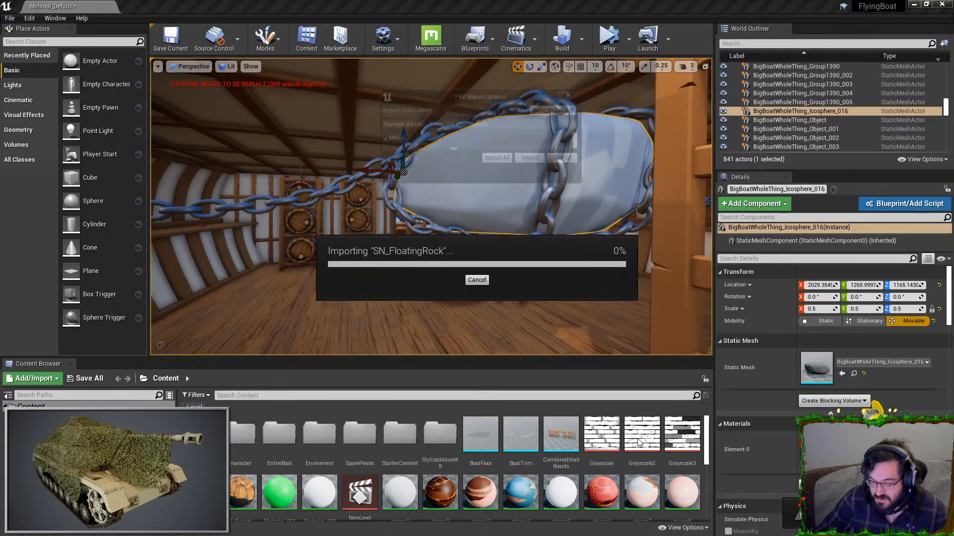
left_click(532, 461)
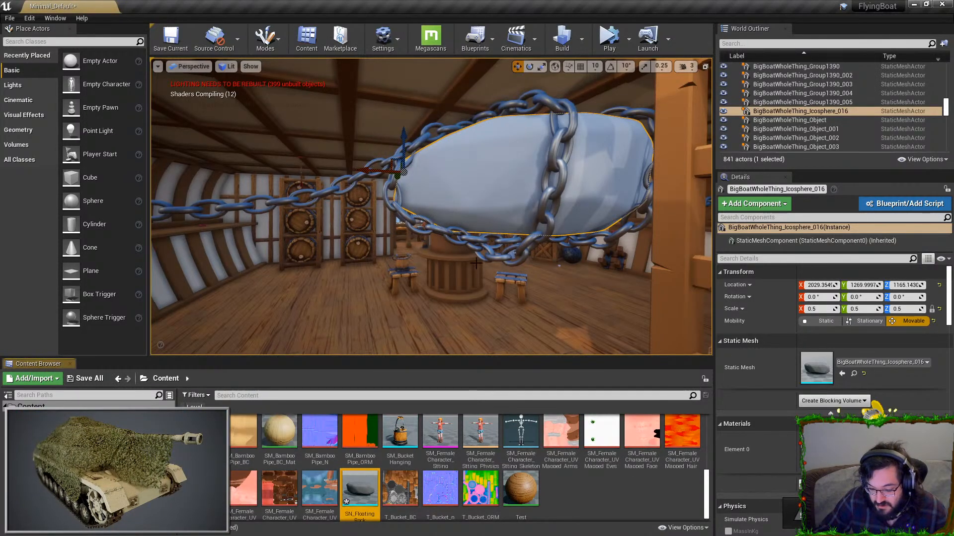
- Place SN_FloatingRock in the ship interior near the chains and set its scale to 0.5
left_click_drag(360, 489, 504, 309)
type("0.5")
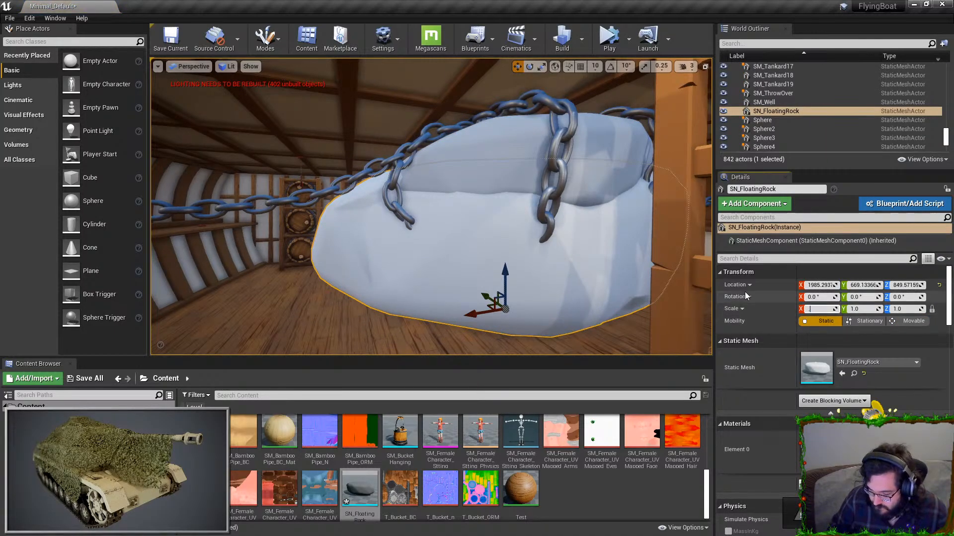
key("Return")
- Raise SN_FloatingRock into the ring of chains and scale it uniformly to about 0.59
left_click_drag(505, 273, 523, 187)
key("space")
key("space")
left_click_drag(504, 224, 534, 197)
right_click_drag(534, 198, 433, 267)
key("space")
left_click_drag(434, 268, 517, 293)
key("space")
key("space")
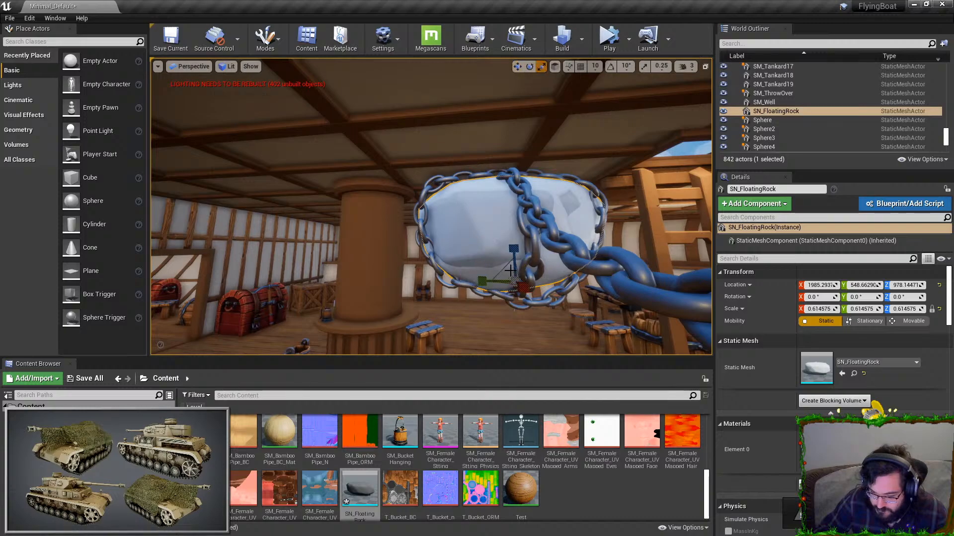
left_click_drag(515, 279, 512, 284)
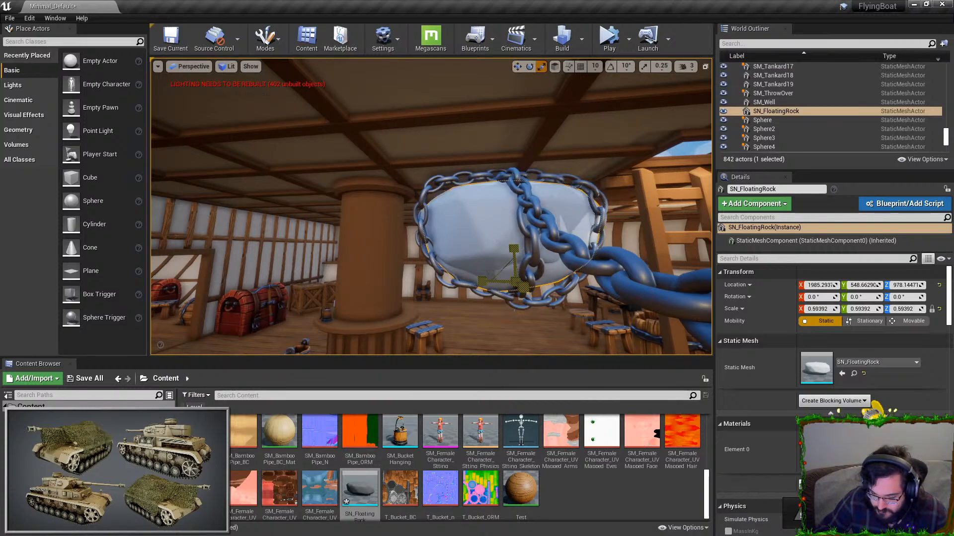
- Delete the old BigBoatWholeThing_Icosphere_016 rock from inside the chains
left_click(492, 240)
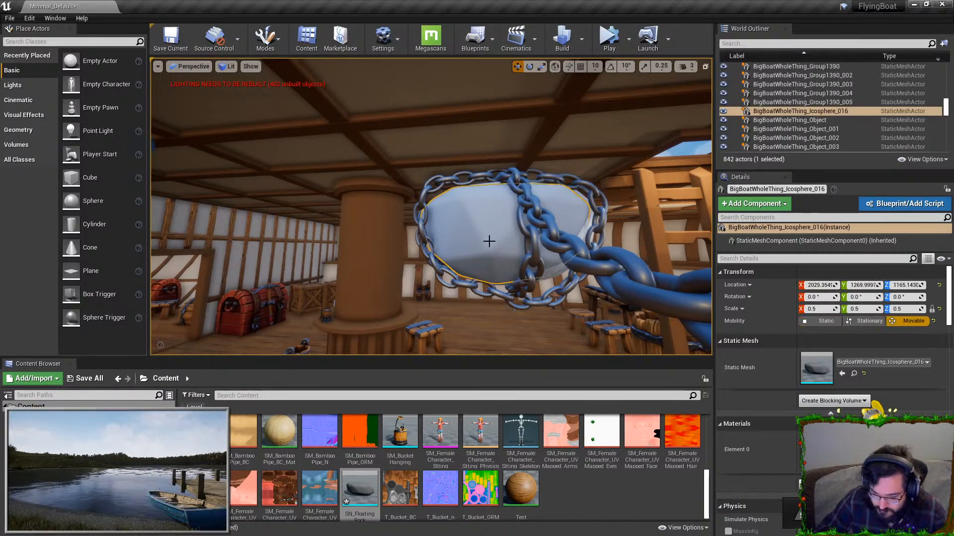
key("Delete")
mouse_move(492, 240)
right_mouse_down()
mouse_move(472, 240)
mouse_move(517, 240)
mouse_move(492, 240)
right_mouse_up()
- Shift SN_FloatingRock sideways to centre it within the chains, checking its fit from several sides
left_click(313, 284)
mouse_move(313, 284)
right_mouse_down()
mouse_move(338, 284)
mouse_move(313, 284)
right_mouse_up()
left_click_drag(311, 301, 259, 301)
right_click_drag(314, 281, 233, 280)
left_click_drag(398, 256, 418, 253)
right_click_drag(415, 253, 557, 265)
- Set the scale of SN_FloatingRock to 0.5 on all axes
key("r")
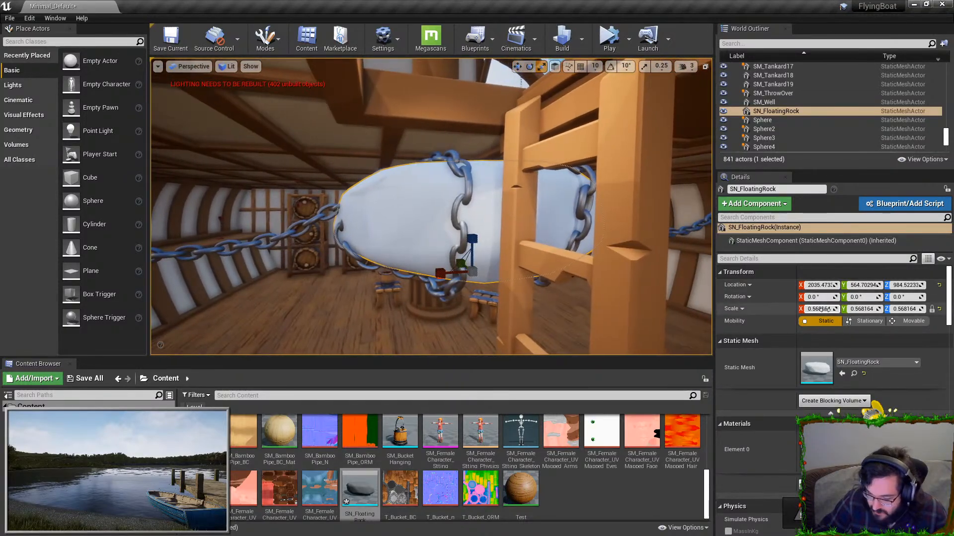
left_click(819, 308)
type(".")
key("Escape")
- Fine-tune the position of SN_FloatingRock to about X 2035, Y 561, Z 987 inside the chains
right_click_drag(694, 211, 649, 260)
left_click(454, 186)
left_click_drag(444, 240, 447, 240)
right_click_drag(447, 240, 490, 243)
left_click_drag(328, 247, 362, 207)
key("Escape")
right_click_drag(362, 207, 448, 220)
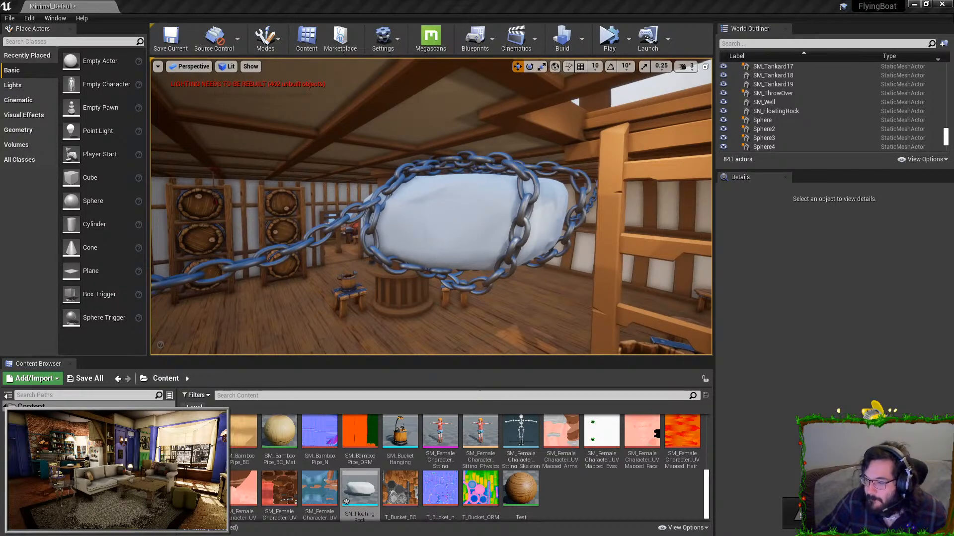
- Create a new folder named FloatingRock in the Content folder
right_click(598, 518)
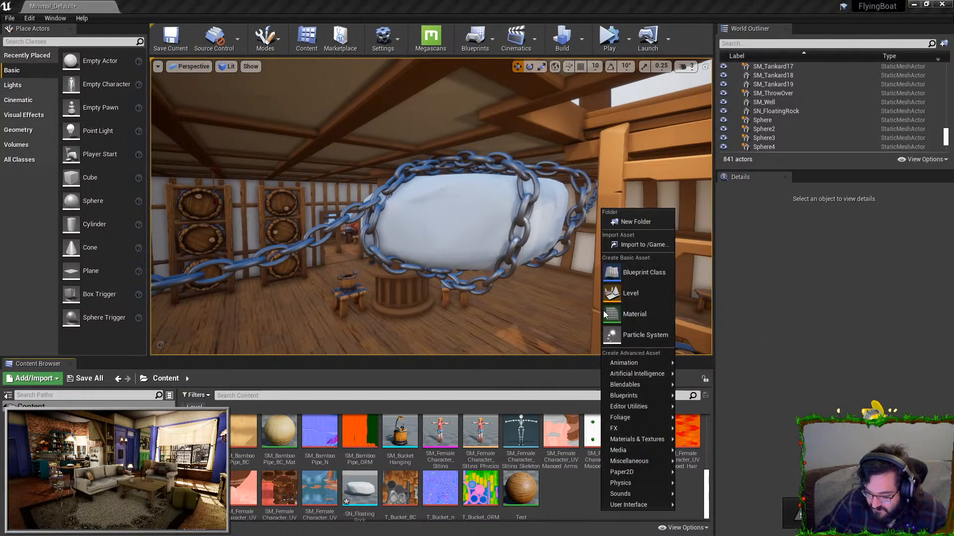
left_click(637, 222)
type("Float")
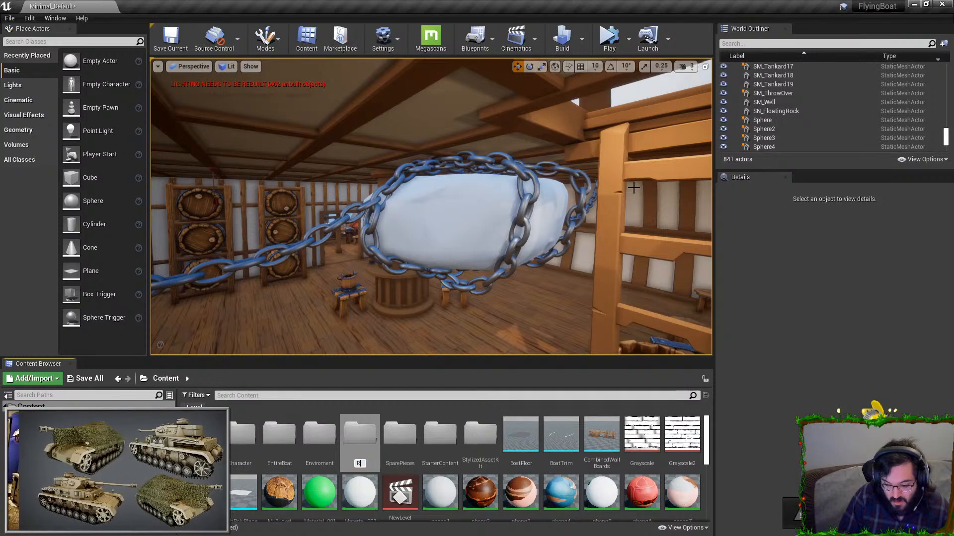
type("ingRoc")
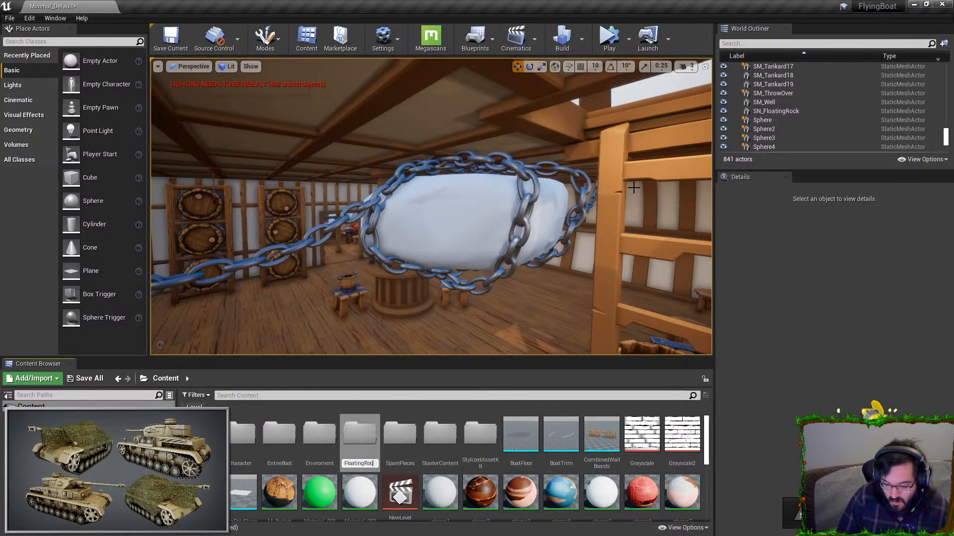
type("k")
key("Return")
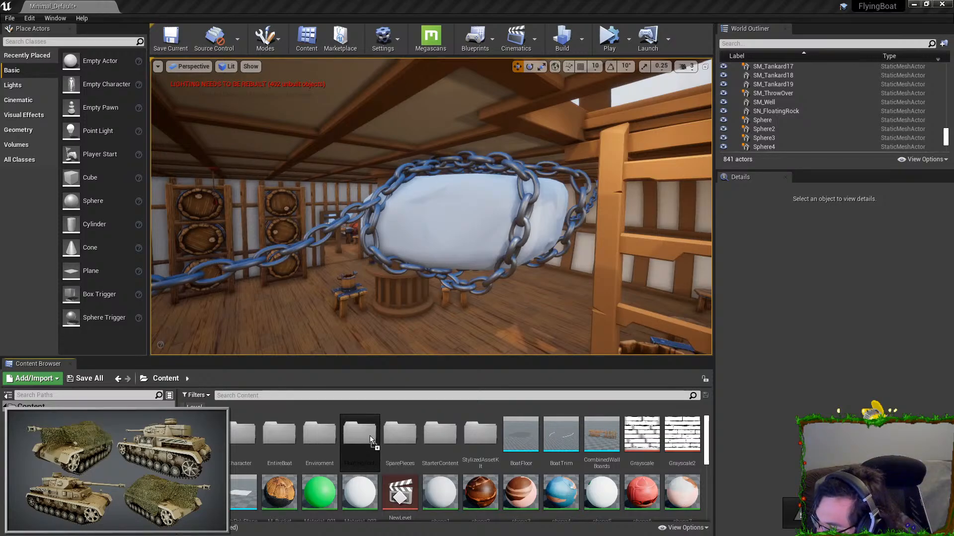
- Import the exported SM_FloatingRock_MediumPoly texture maps into the FloatingRock folder
left_click_drag(370, 437, 369, 436)
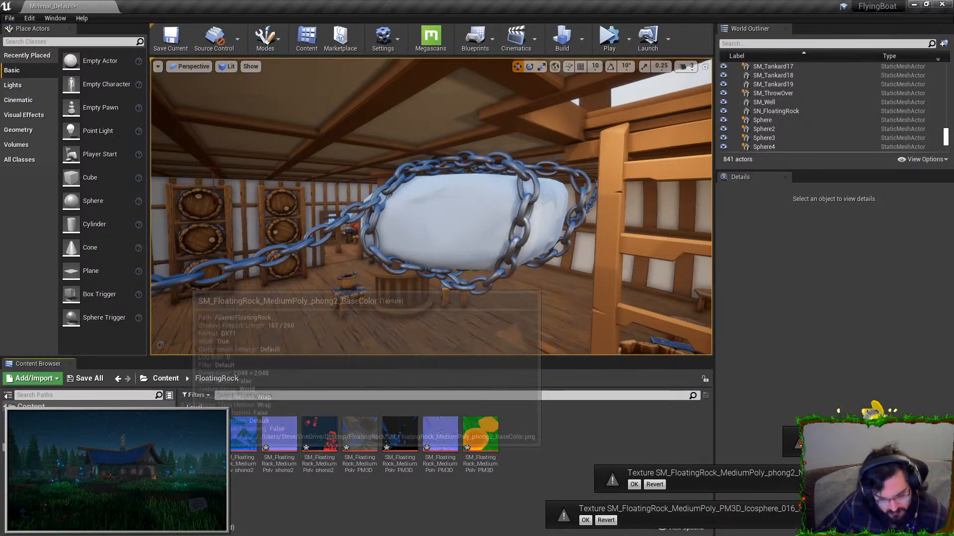
right_click(236, 441)
key("Escape")
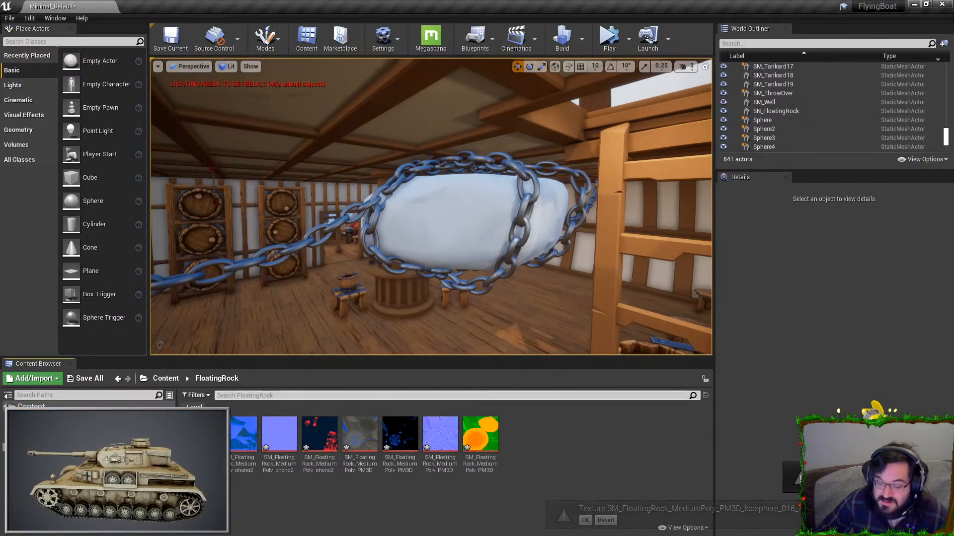
- Try deleting SN_FloatingRock from inside the chains and undo the deletion
right_click_drag(376, 331, 394, 194)
left_click(357, 170)
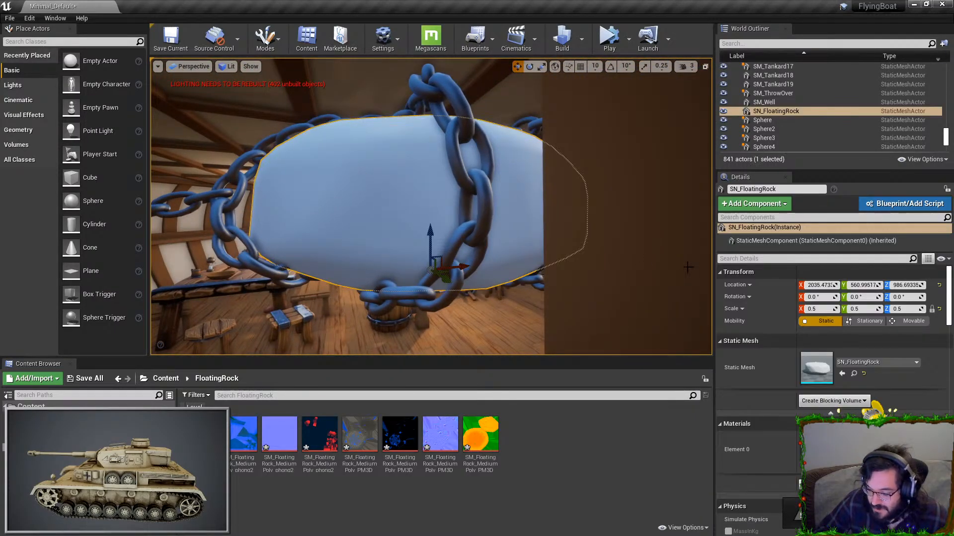
key("Delete")
left_click(159, 379)
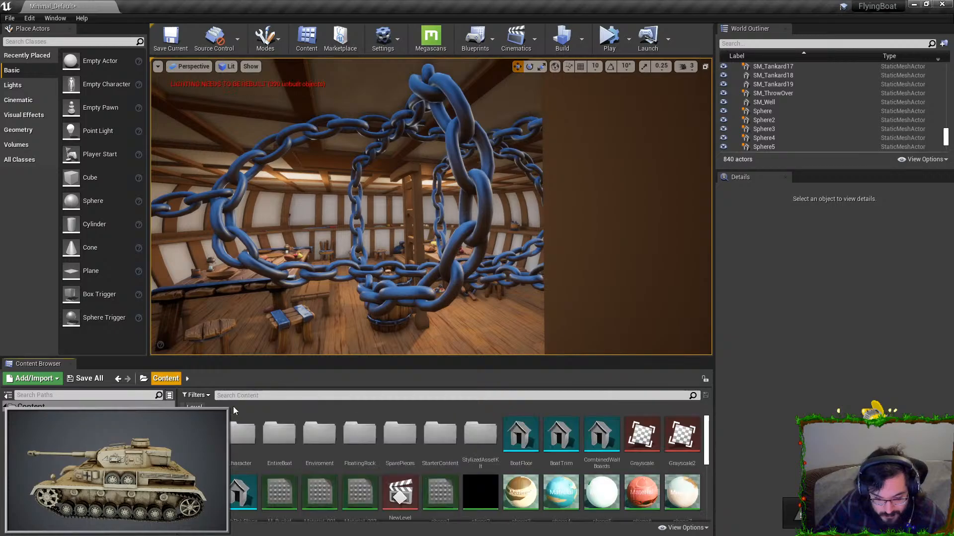
scroll(437, 465, "down", 2)
key("ctrl+z")
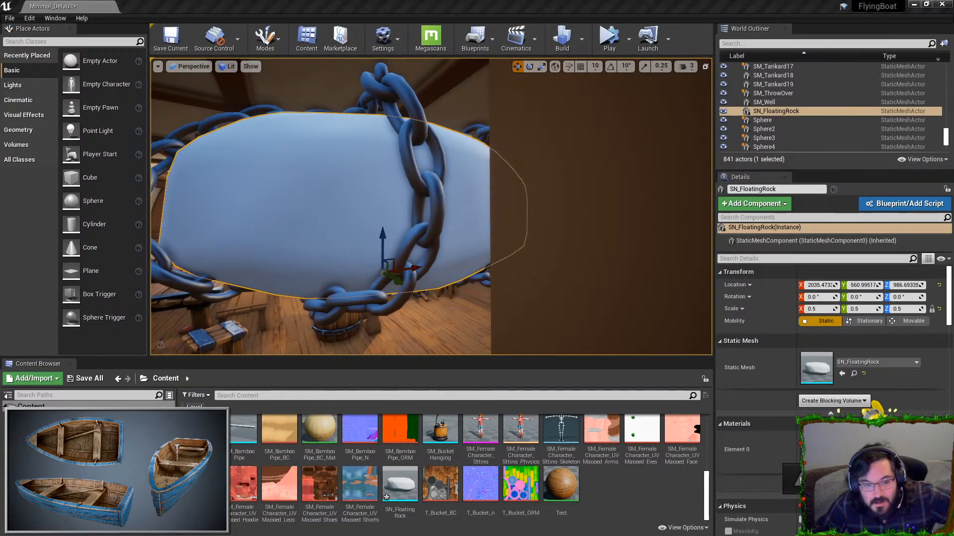
- Import the SM_FloatingRock_MediumPoly mesh into the Content folder and close the message log
key("super+d")
key("super+d")
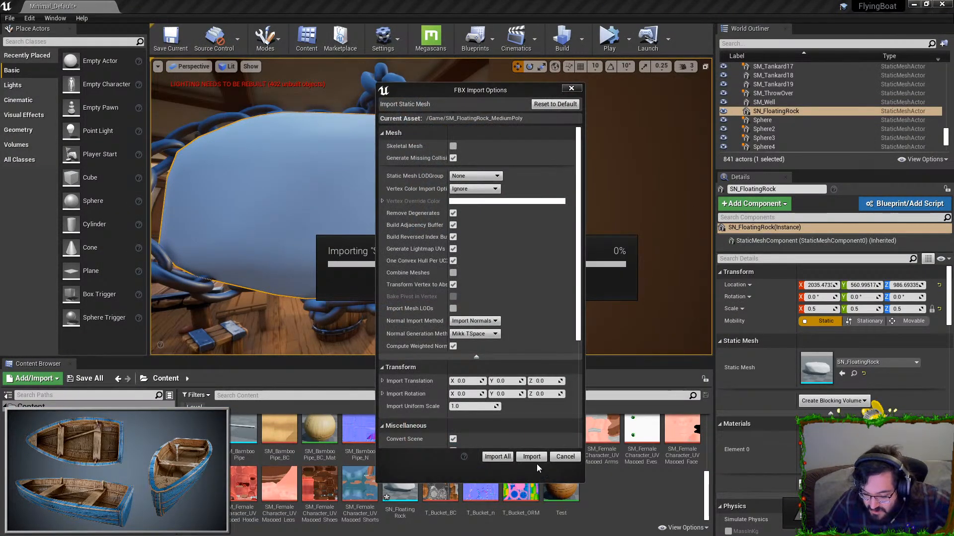
left_click(531, 457)
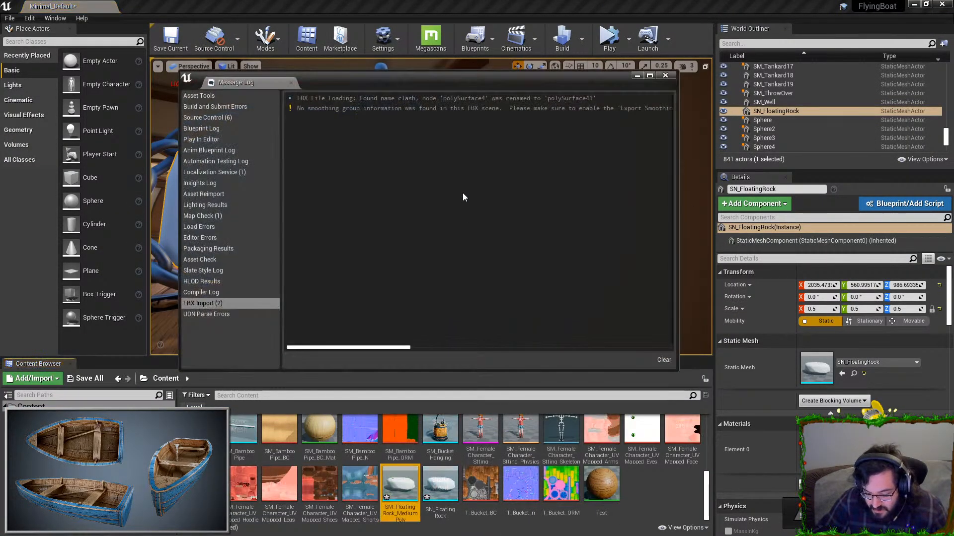
left_click(665, 77)
- Place the SM_FloatingRock_MediumPoly mesh in the ship interior beside the chained rock
right_click_drag(447, 209, 413, 214)
left_click_drag(400, 489, 339, 257)
right_click_drag(340, 257, 611, 166)
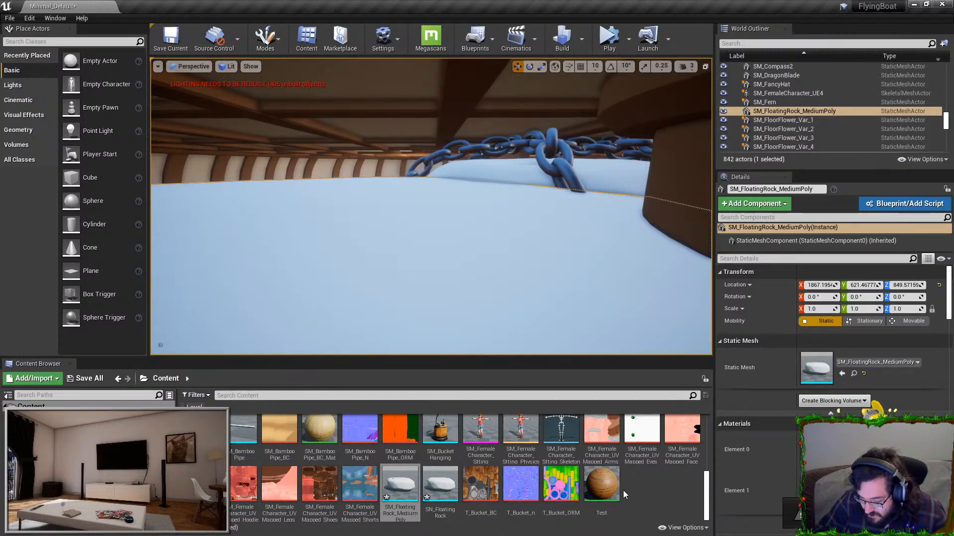
- Copy the location of SN_FloatingRock and delete that actor from the level
right_click_drag(581, 313, 536, 265)
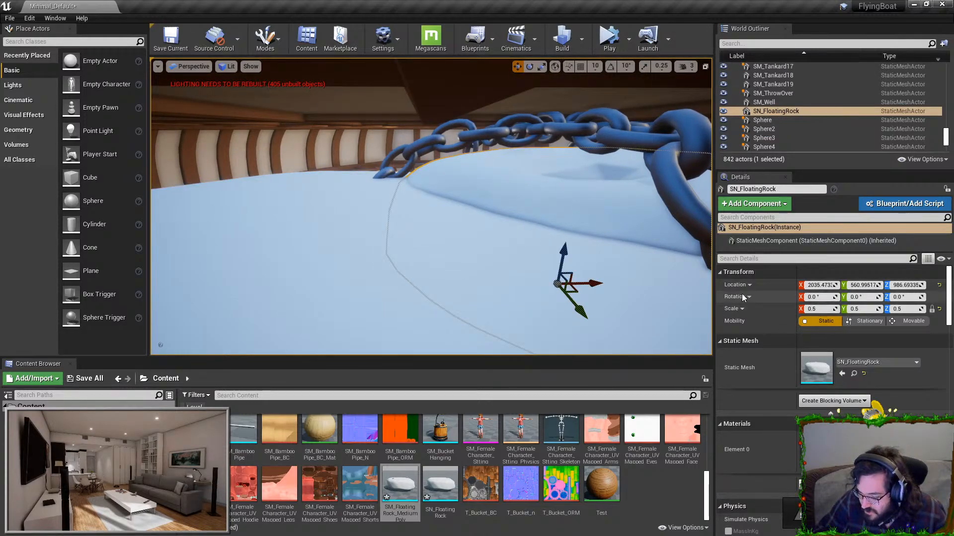
left_click(560, 188)
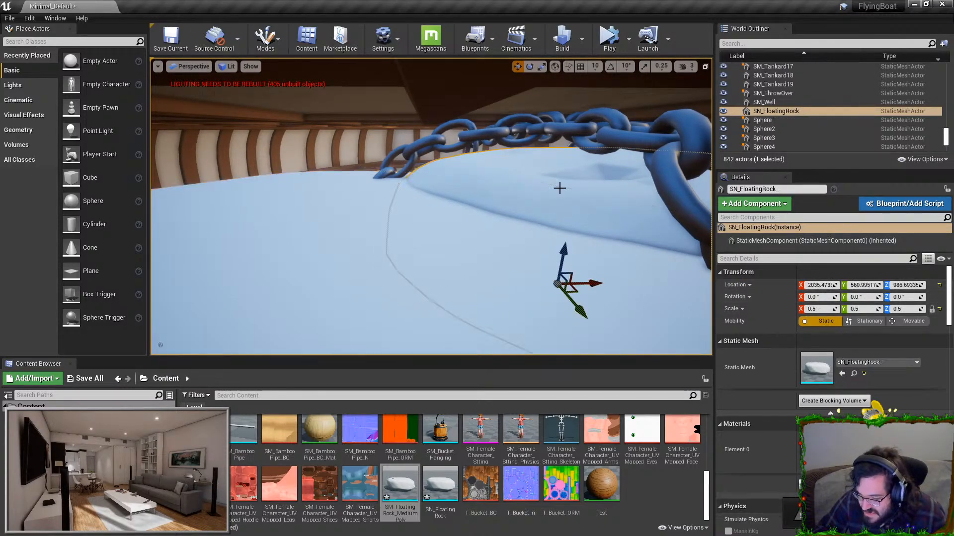
key("Delete")
- Move SM_FloatingRock_MediumPoly to the copied location, about X 2035, Y 561, Z 987, and scale it down to fit the chains
left_click(417, 262)
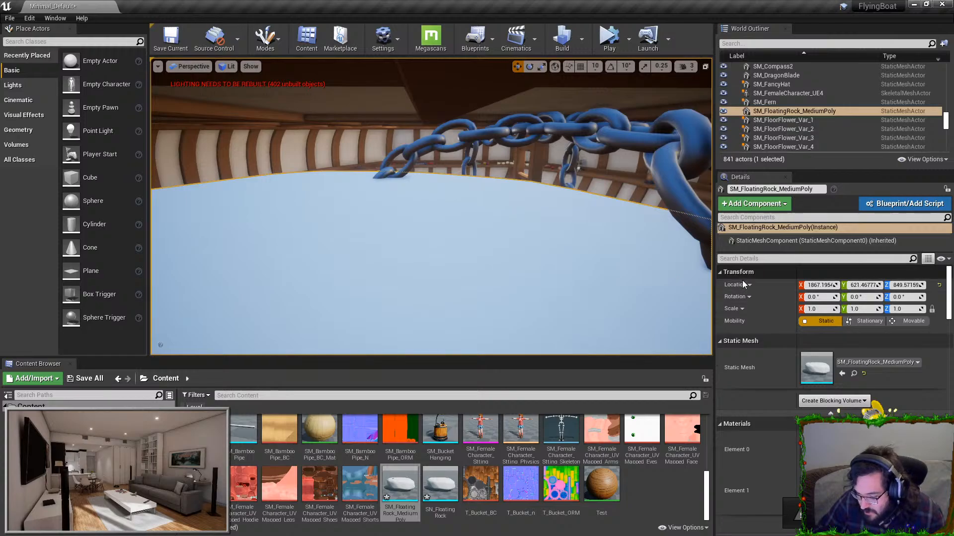
left_click(814, 309)
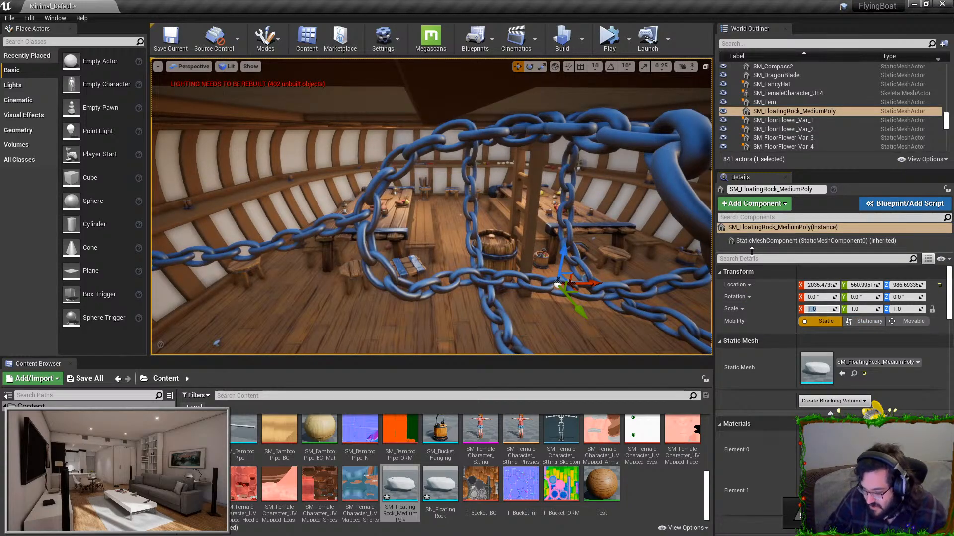
key("Return")
right_click_drag(502, 261, 491, 258)
key("Escape")
scroll(302, 467, "up", 5)
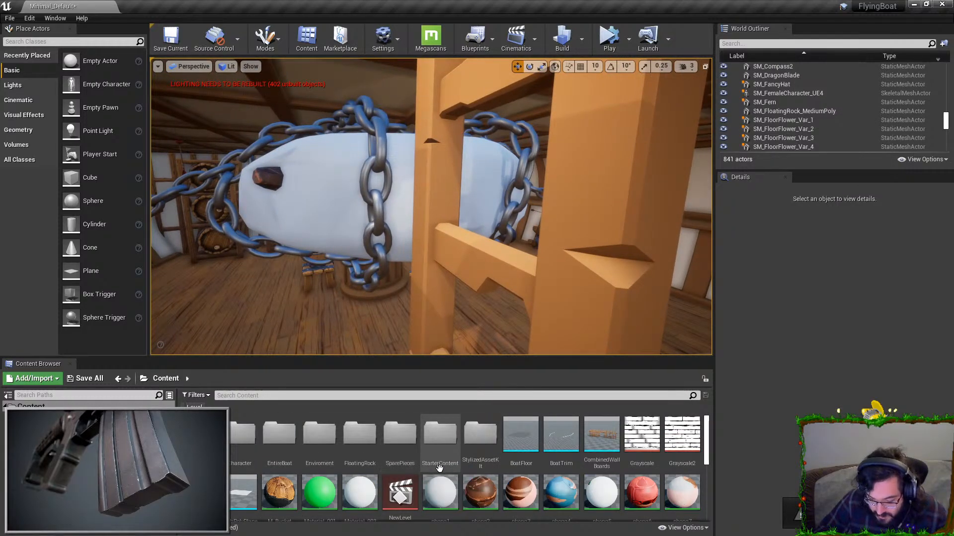
- Create a material from the phong2 base color texture in the FloatingRock folder and apply it to the rock's crystals
double_click(360, 434)
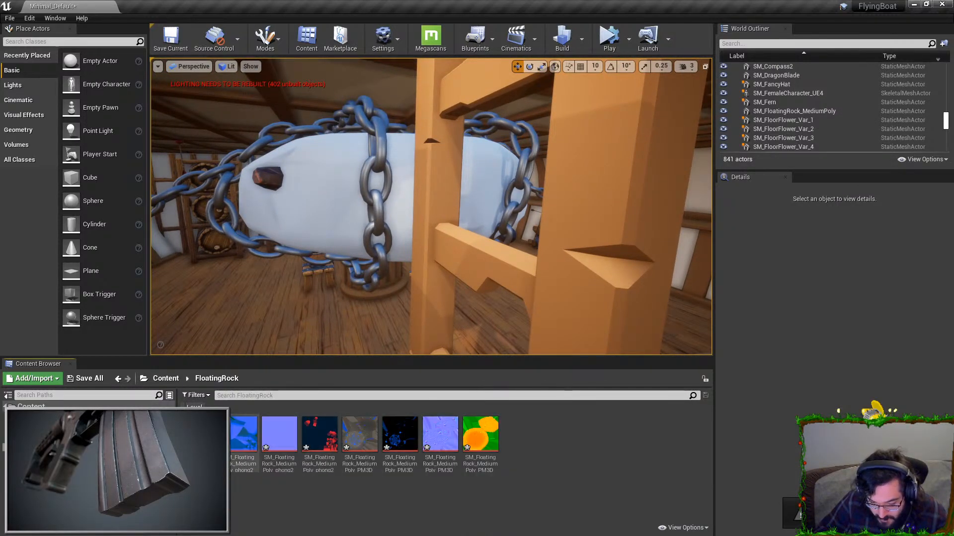
right_click(244, 432)
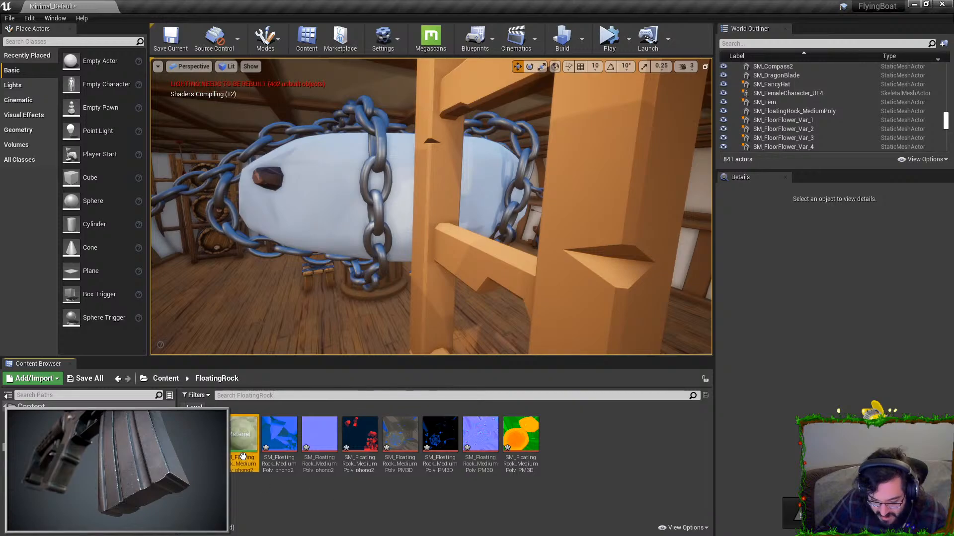
left_click(234, 425)
left_click_drag(233, 425, 261, 172)
right_click_drag(291, 226, 253, 204)
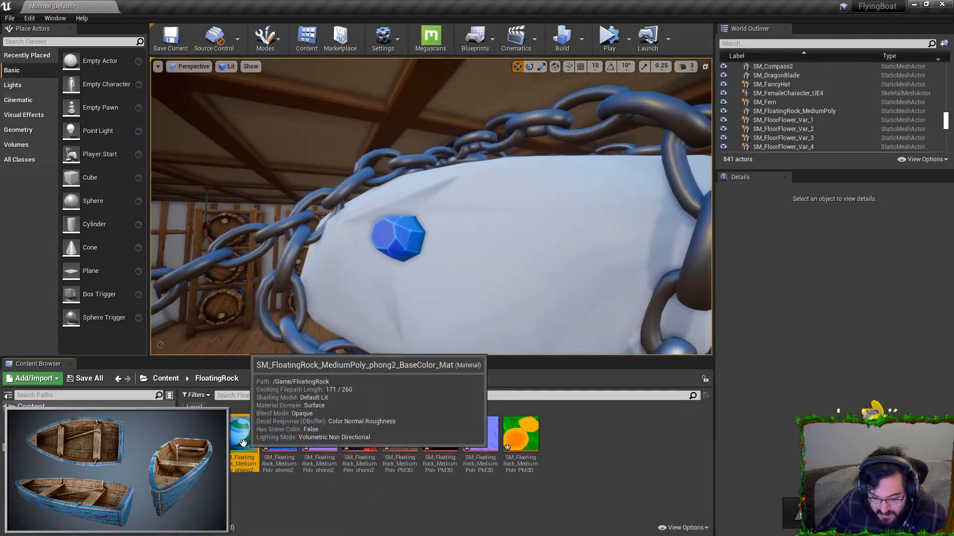
- Pick the remaining phong2 texture maps for the crystal material and check the crystals from both sides of the rock
left_click(279, 435)
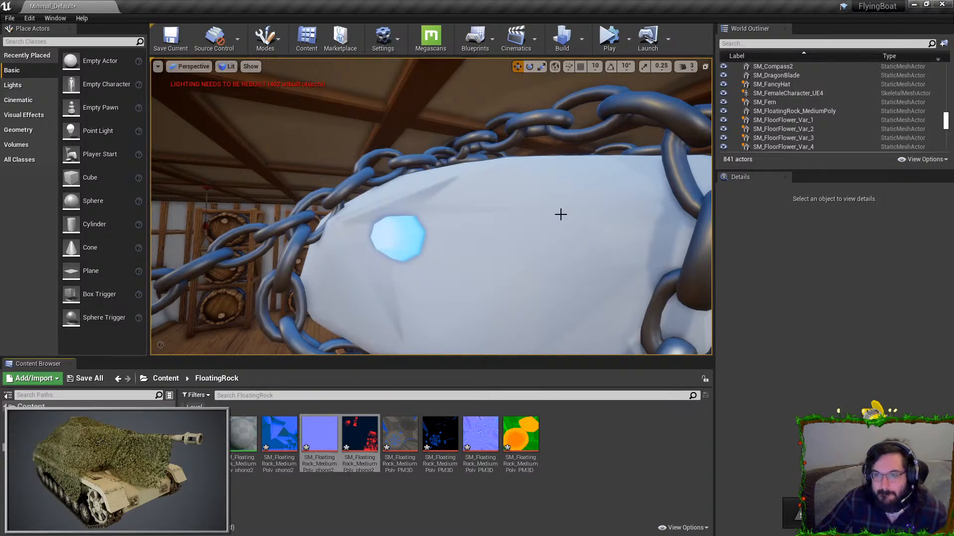
right_click_drag(466, 208, 511, 247)
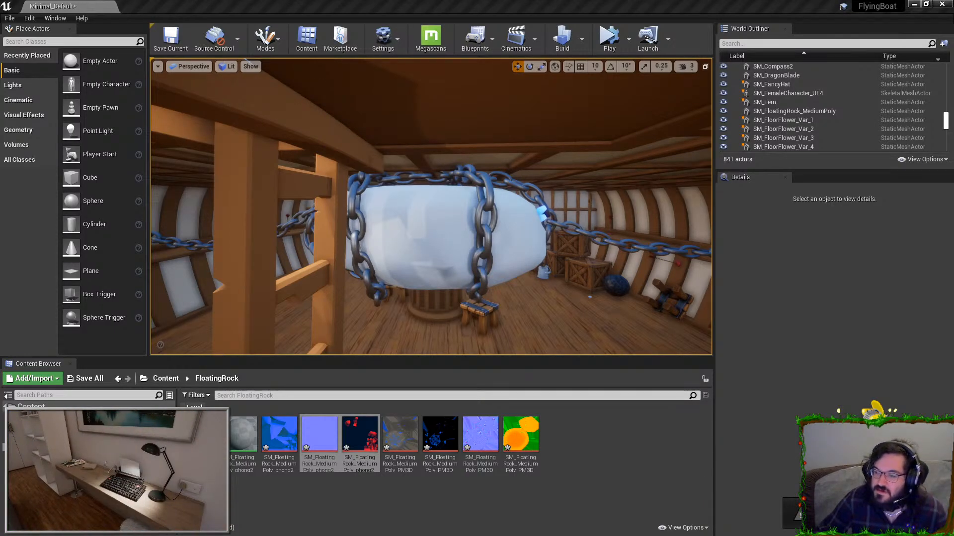
left_click_drag(464, 219, 415, 238, "alt")
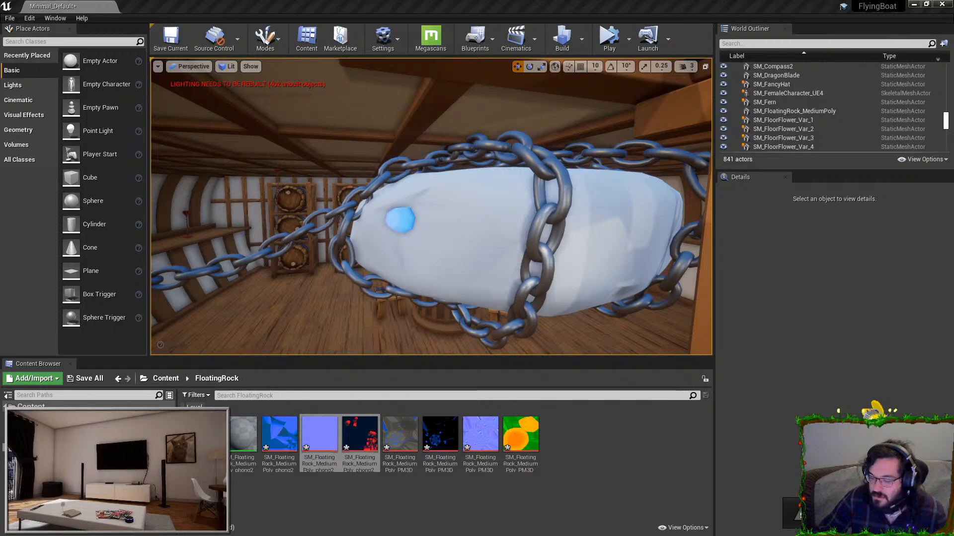
right_click_drag(431, 206, 522, 201)
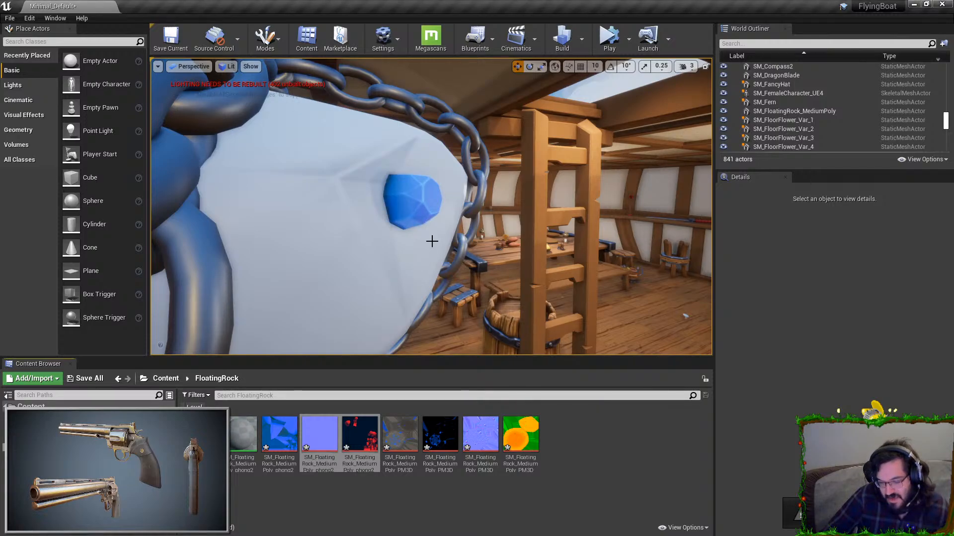
- Create a material from the PM3D base color texture and apply it to the rock body
right_click_drag(474, 224, 577, 286)
right_click(391, 461)
left_click(460, 91)
left_click_drag(440, 437, 501, 234)
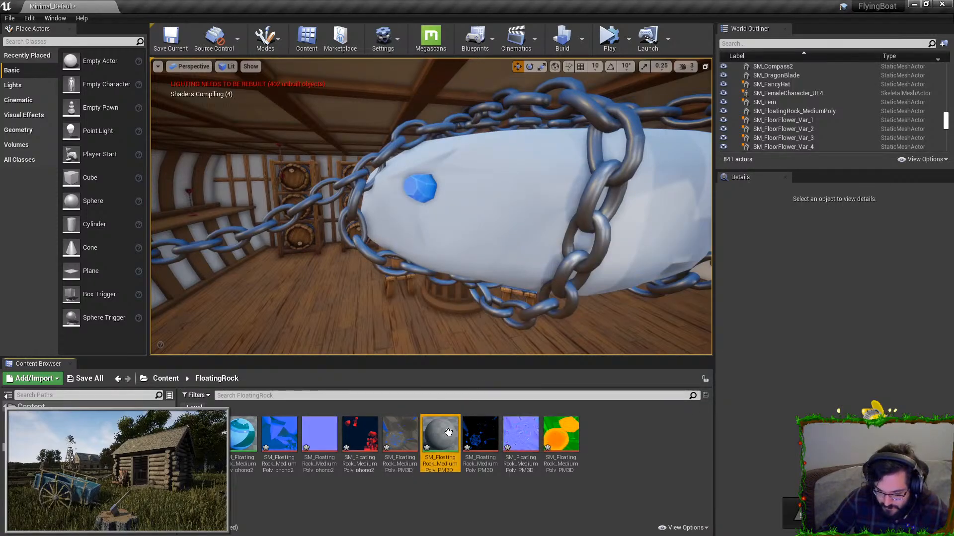
- Select the emissive, normal and green-orange packed PM3D textures for the rock material
left_click(480, 436)
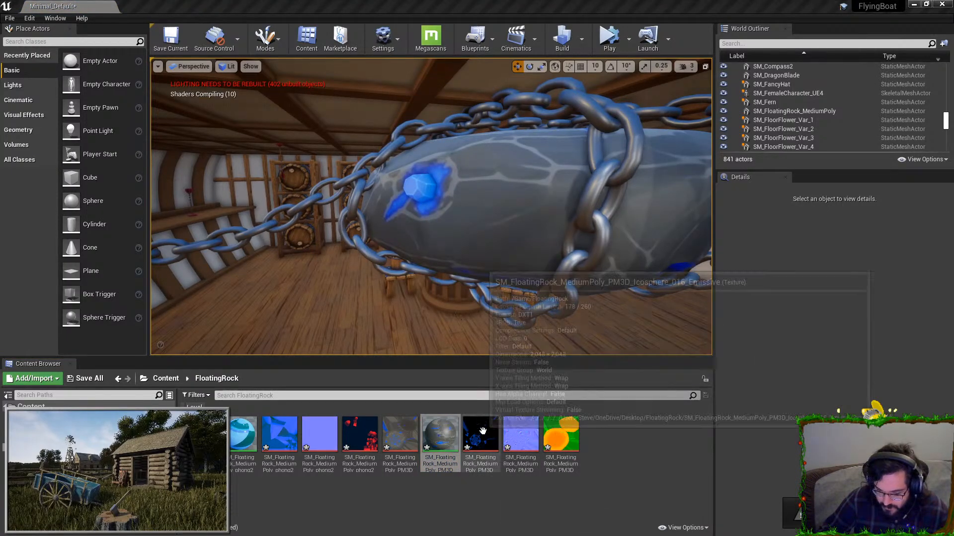
left_click(534, 436, "ctrl")
left_click(545, 437, "ctrl")
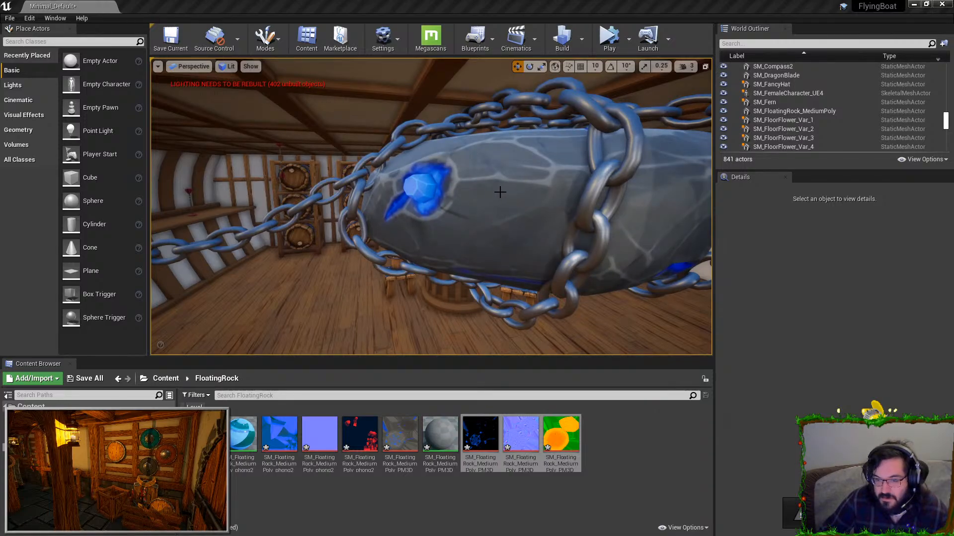
- Try flipping SM_FloatingRock_MediumPoly about 180 degrees around X inside the chains
key("a")
right_click_drag(454, 179, 587, 194)
left_click(410, 156)
key("f")
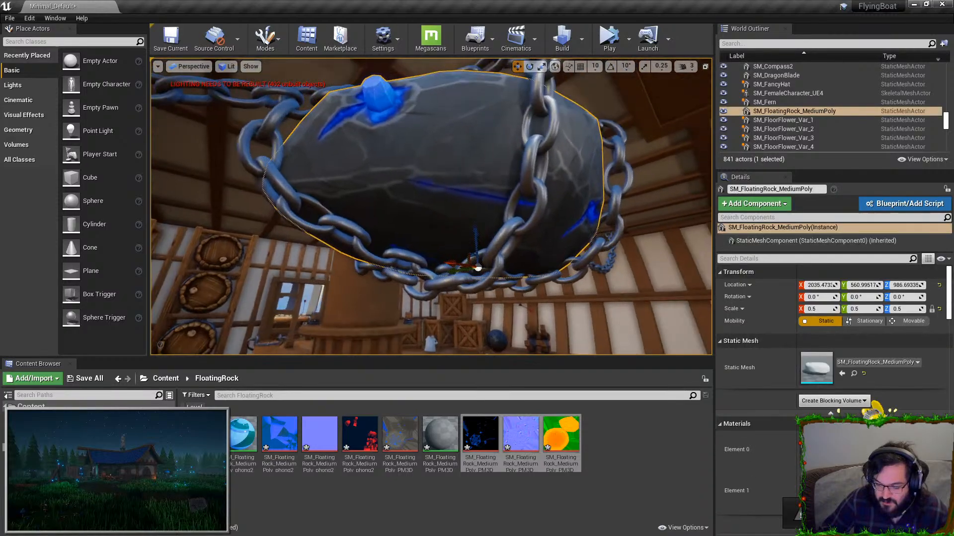
key("e")
left_click_drag(450, 271, 454, 198)
key("w")
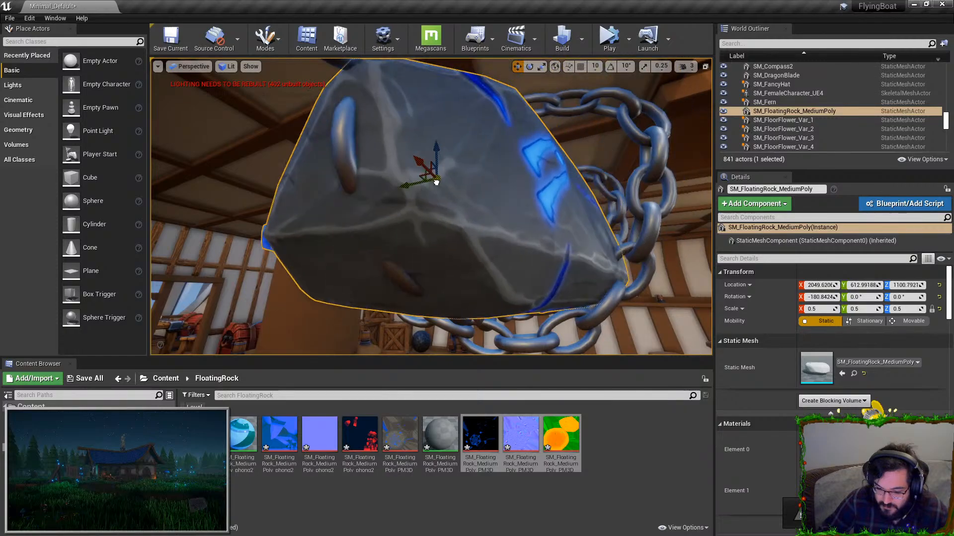
- Try shifting the flipped rock to about X 2020, Y 582, Z 1110 to fit the chains, and deselect it
right_click_drag(453, 161, 477, 179)
left_click_drag(355, 153, 371, 149)
mouse_move(370, 149)
right_mouse_down()
mouse_move(417, 175)
mouse_move(352, 151)
right_mouse_up()
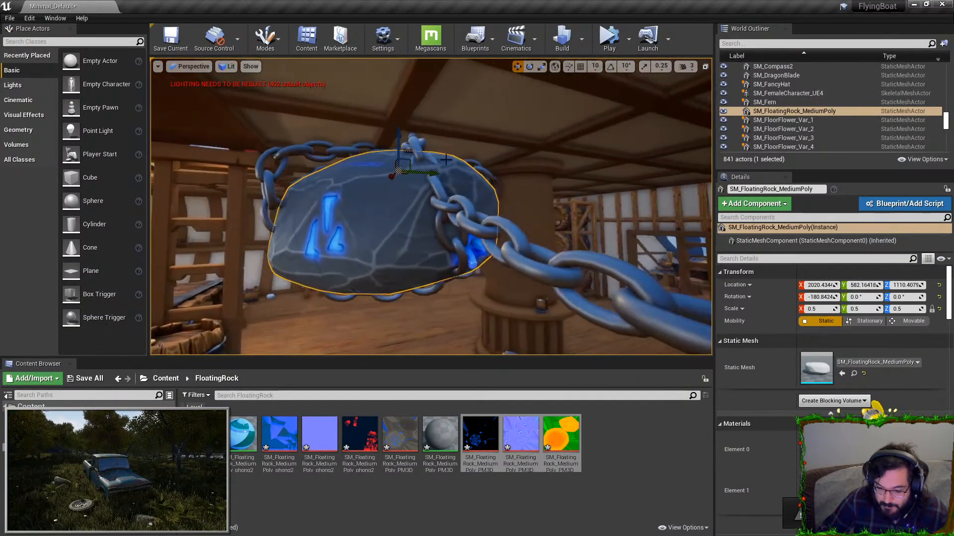
key("e")
left_click_drag(400, 113, 401, 114)
key("w")
right_click_drag(401, 115, 485, 167)
key("Escape")
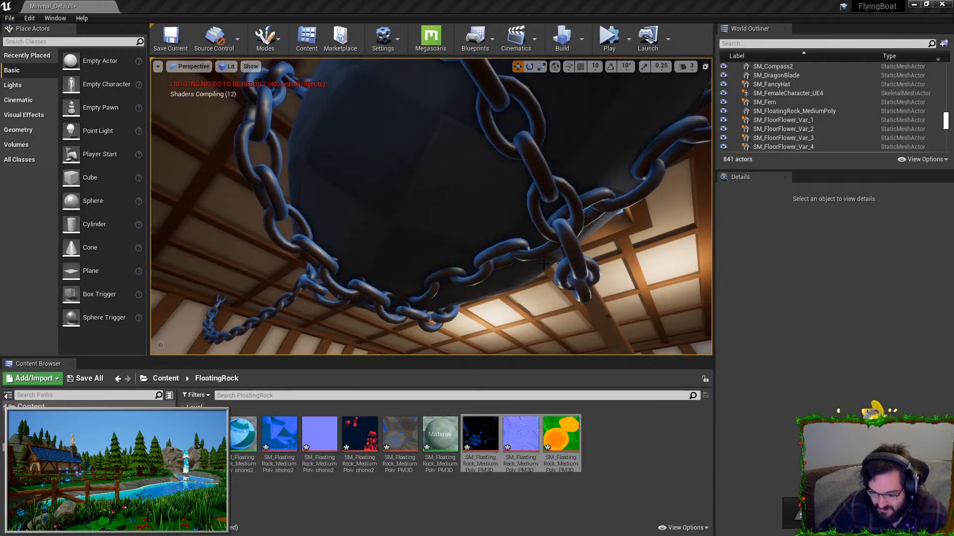
- Examine the textured rock, its glowing crystals and the surrounding chains from several sides
right_click_drag(544, 264, 541, 293)
key("w")
key("a")
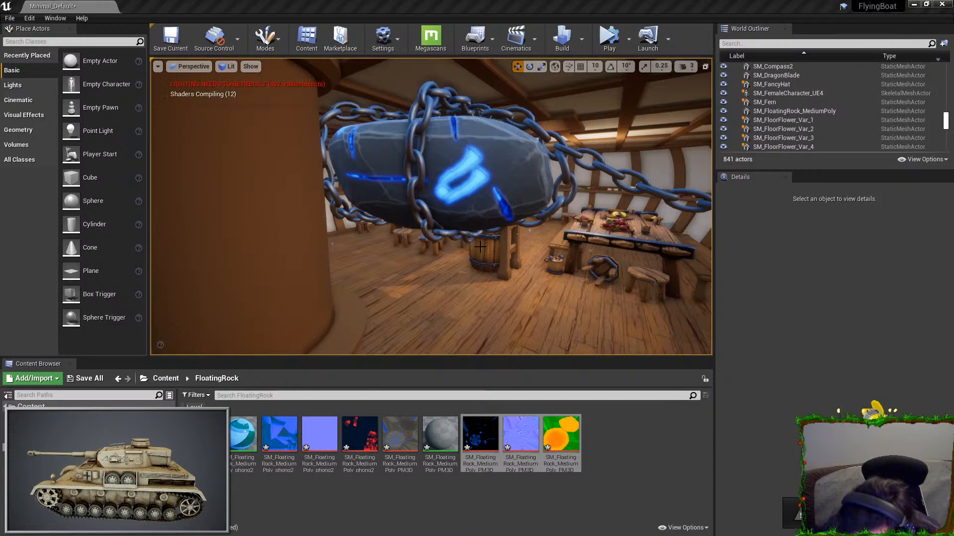
right_click_drag(430, 206, 491, 158)
key("w")
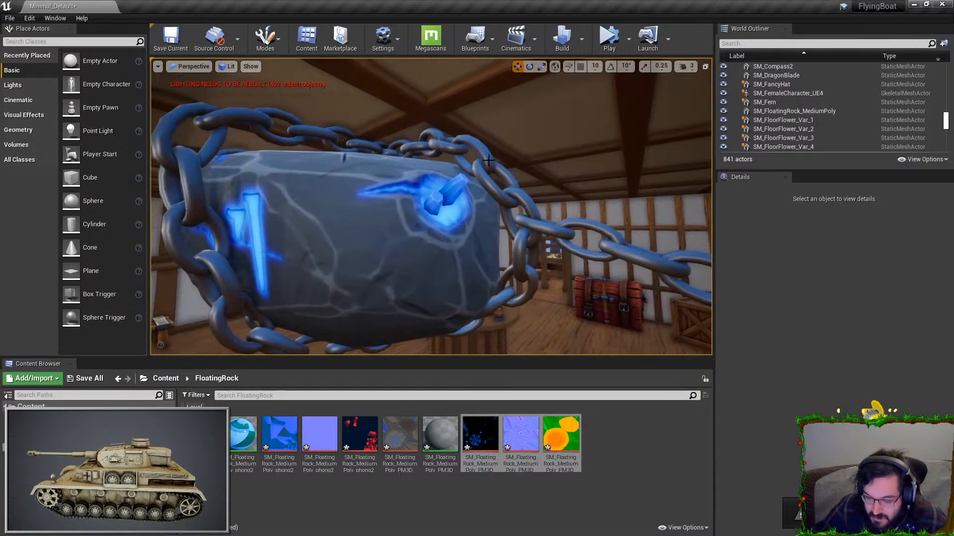
key("d")
right_click_drag(397, 168, 251, 179)
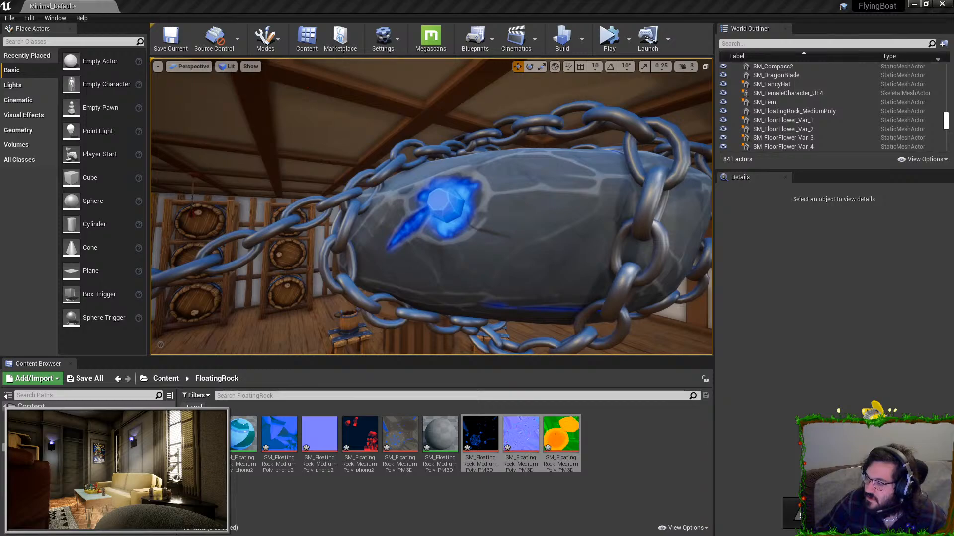
- Add a Time node above the emissive texture's Multiply node in the rock material graph
left_click_drag(513, 136, 417, 1)
right_click_drag(374, 216, 470, 239)
right_click(470, 239)
type("tiume")
key("BackSpace")
key("BackSpace")
key("BackSpace")
type("me")
key("Return")
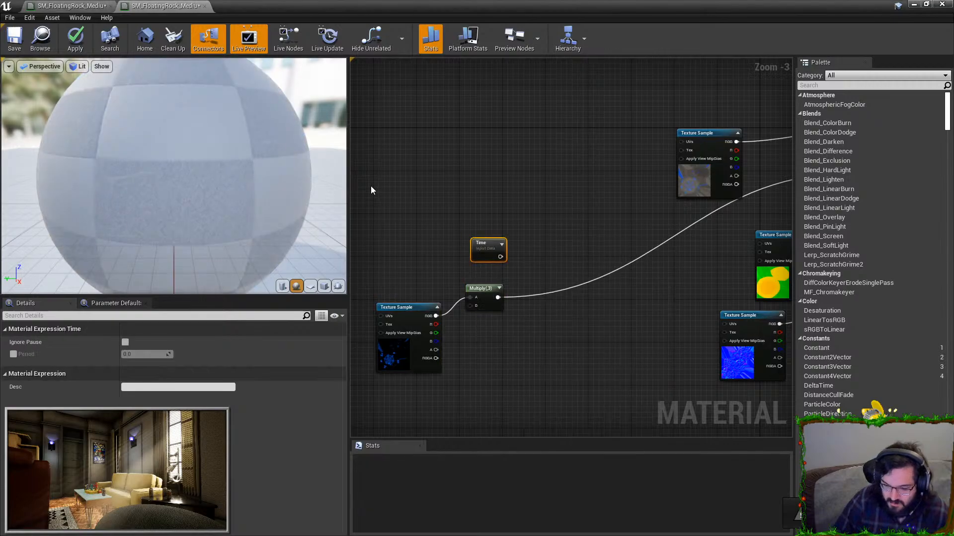
- Add a Sine node and feed it from the Time node
right_click(501, 197)
type("sine")
key("Return")
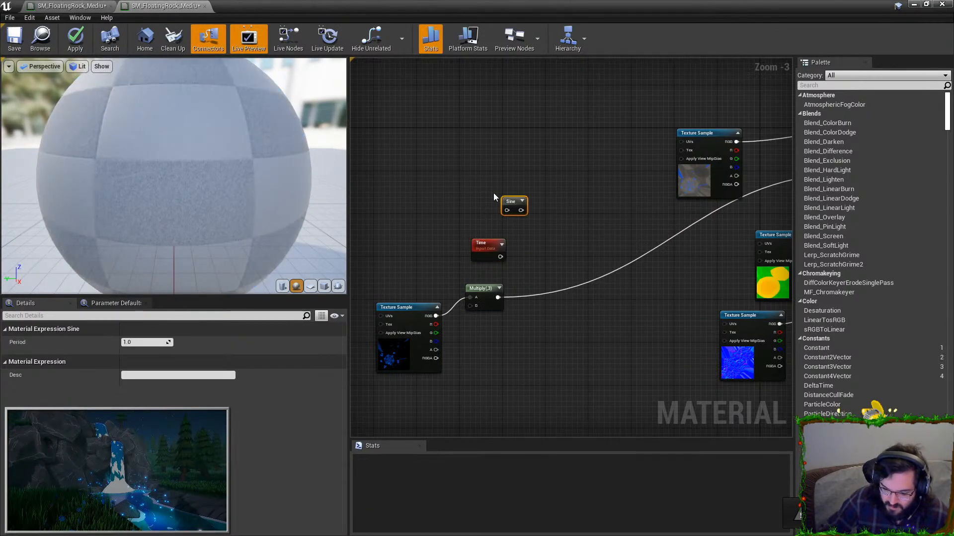
left_click_drag(506, 212, 506, 212)
left_click_drag(521, 210, 541, 234)
- Insert a Divide node between Time and Sine with its B value set to 5
left_click_drag(476, 242, 431, 251)
type("div")
key("Return")
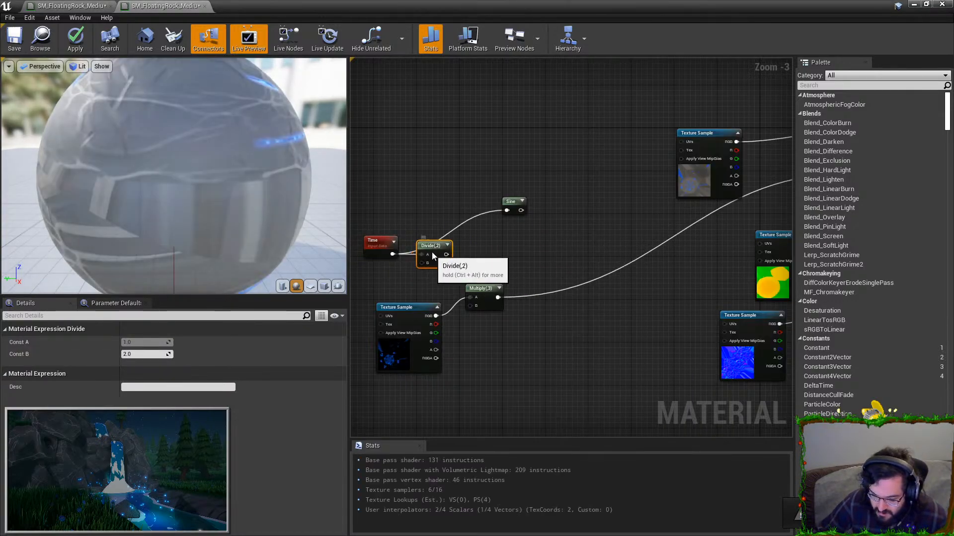
left_click(125, 354)
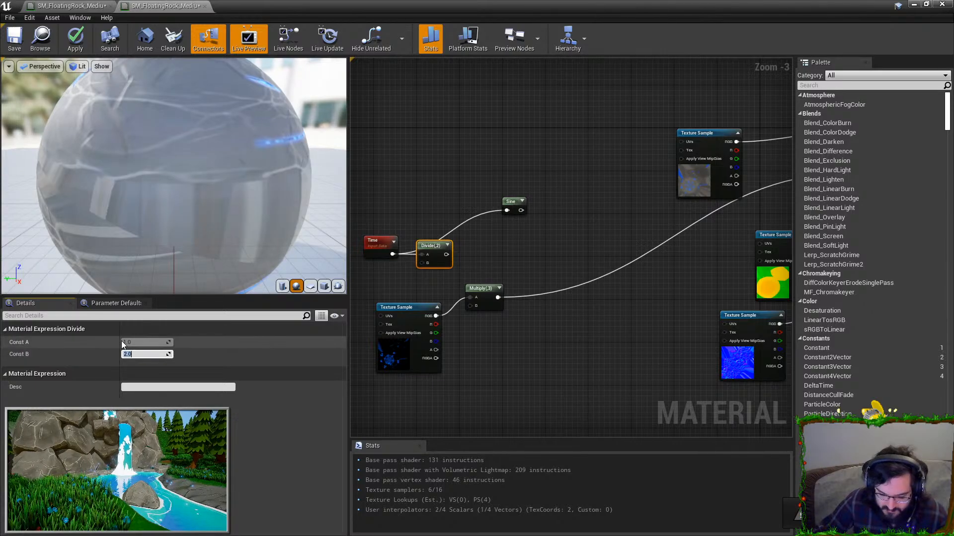
type("5")
key("Return")
left_click_drag(446, 255, 538, 244)
- Add an Add node with B at 1 fed by the Sine output and line it up with the chain
left_click_drag(522, 203, 528, 256)
type("add")
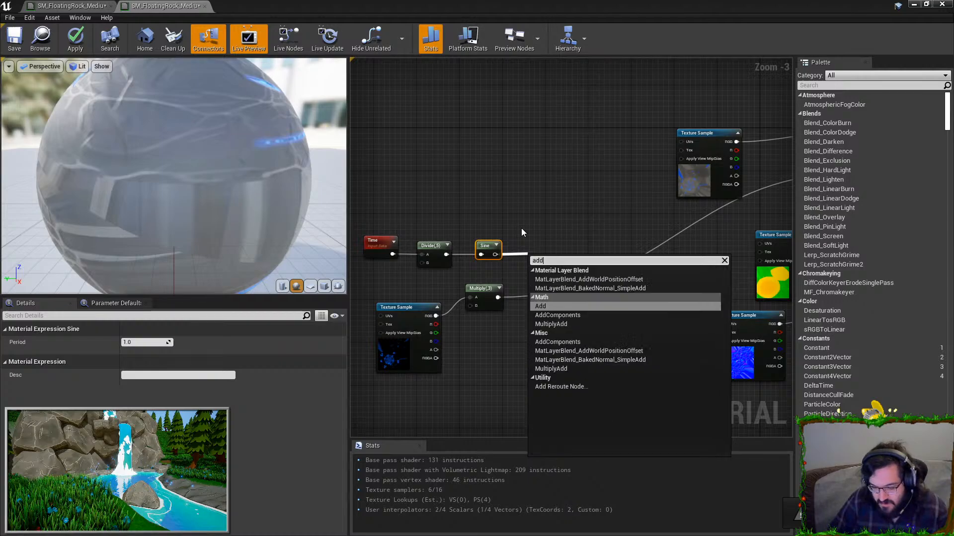
key("Return")
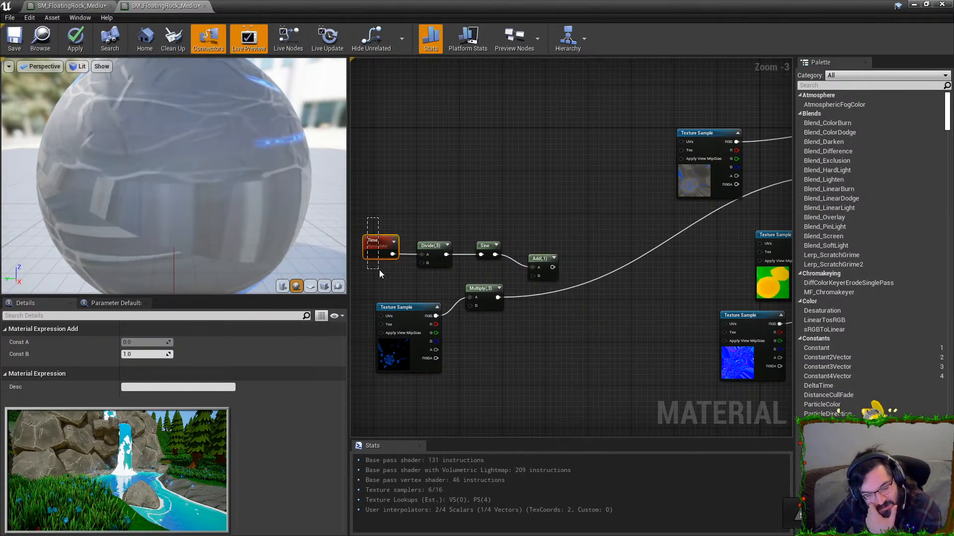
left_click(431, 247)
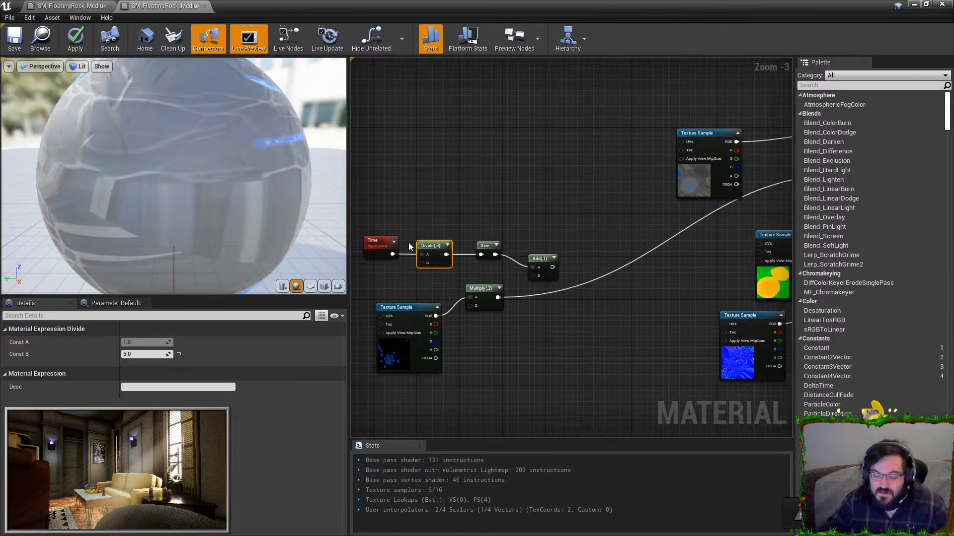
left_click(484, 247)
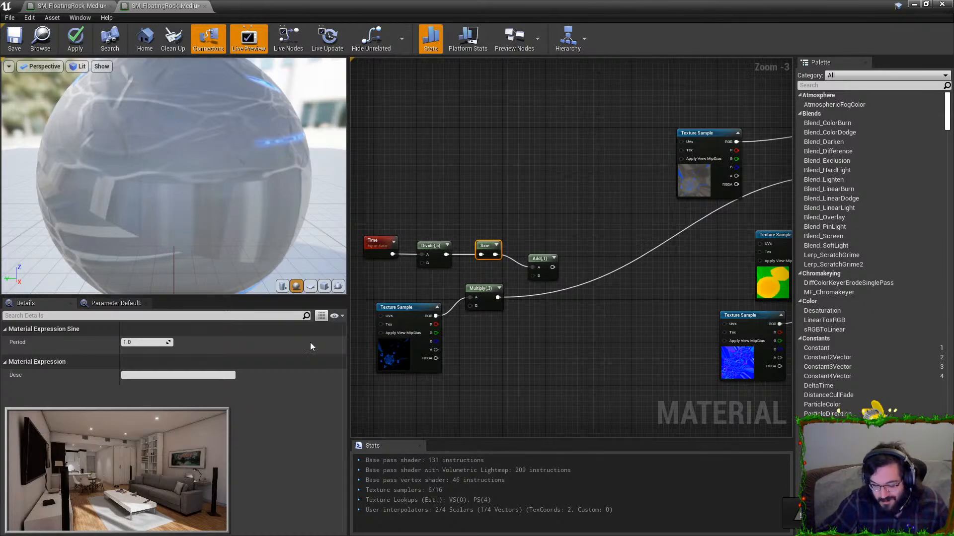
left_click_drag(543, 256, 539, 236)
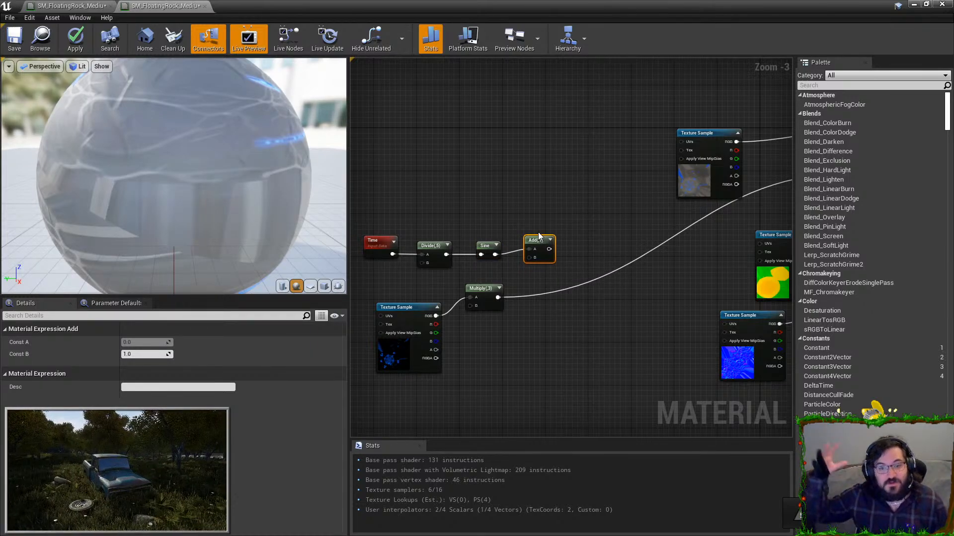
- Add a Divide node with B at 2 fed by the Add output
left_click_drag(548, 249, 577, 254)
type("divide")
key("Return")
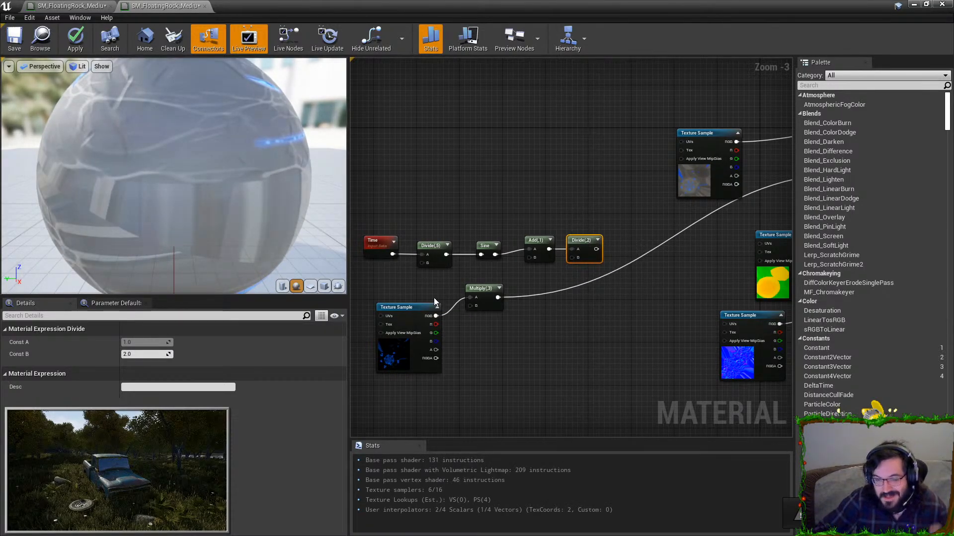
left_click_drag(584, 238, 588, 238)
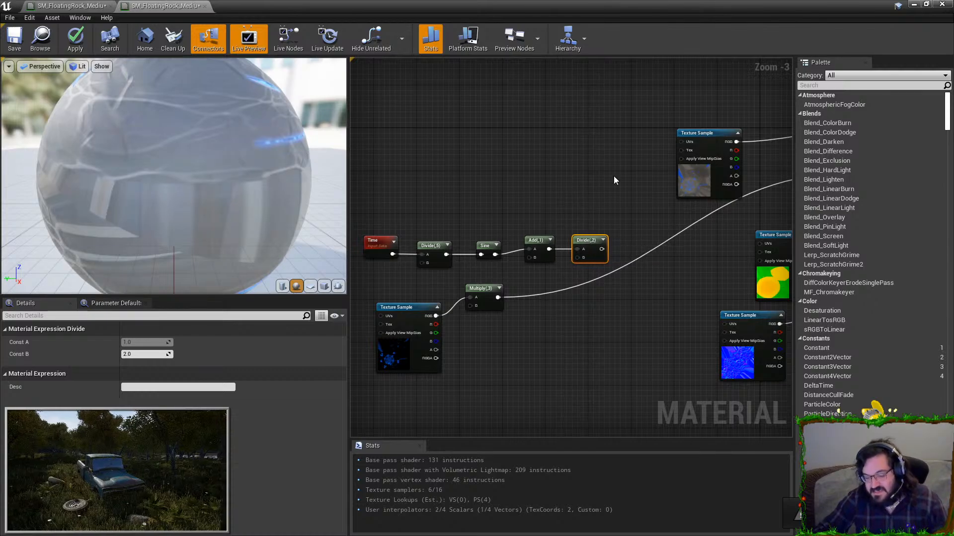
- Preview the final Divide node on the material sphere to check the pulse
right_click(580, 249)
key("Escape")
left_click(597, 327)
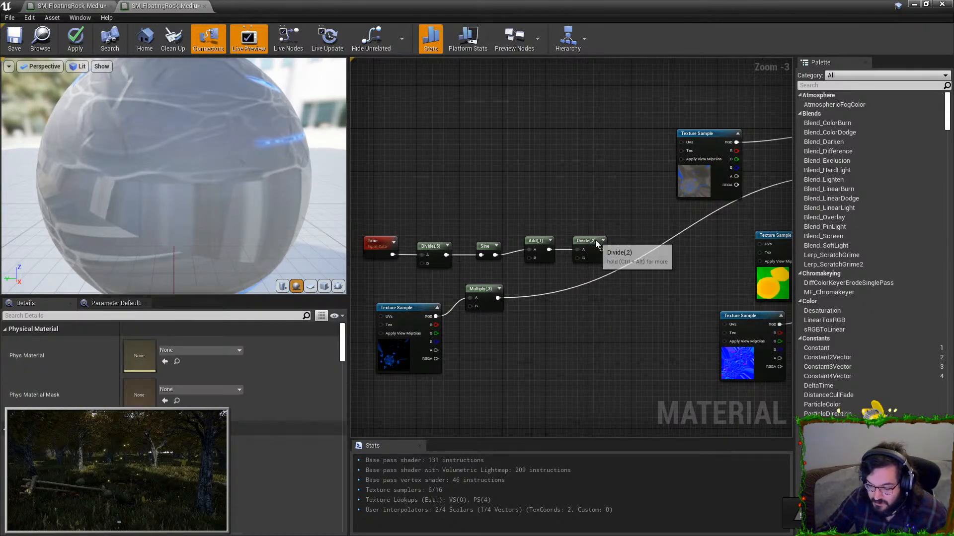
right_click(596, 243)
left_click(634, 281)
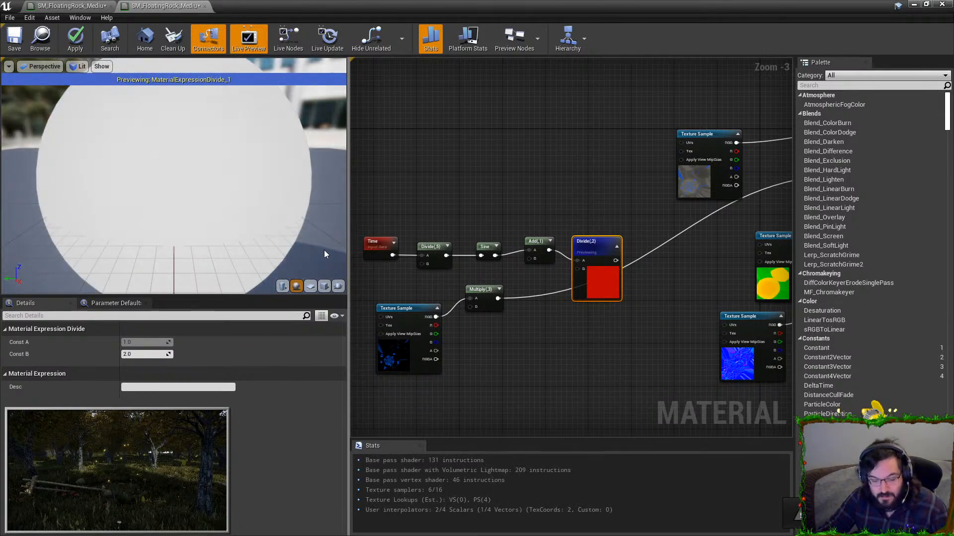
right_click_drag(277, 231, 249, 208)
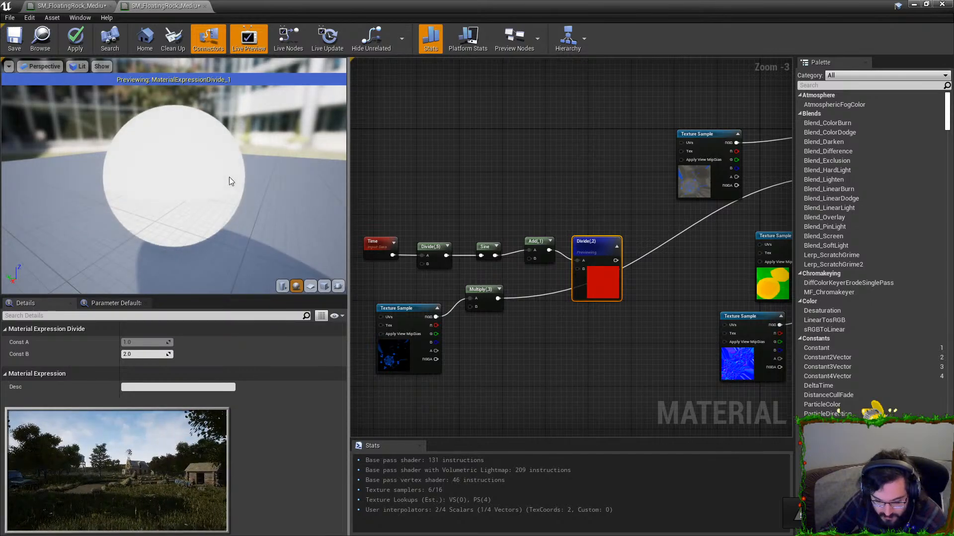
- Move the Time node chain up and add a Lerp node fed by the emissive texture's Multiply node
left_click_drag(386, 227, 531, 194)
left_click(575, 264)
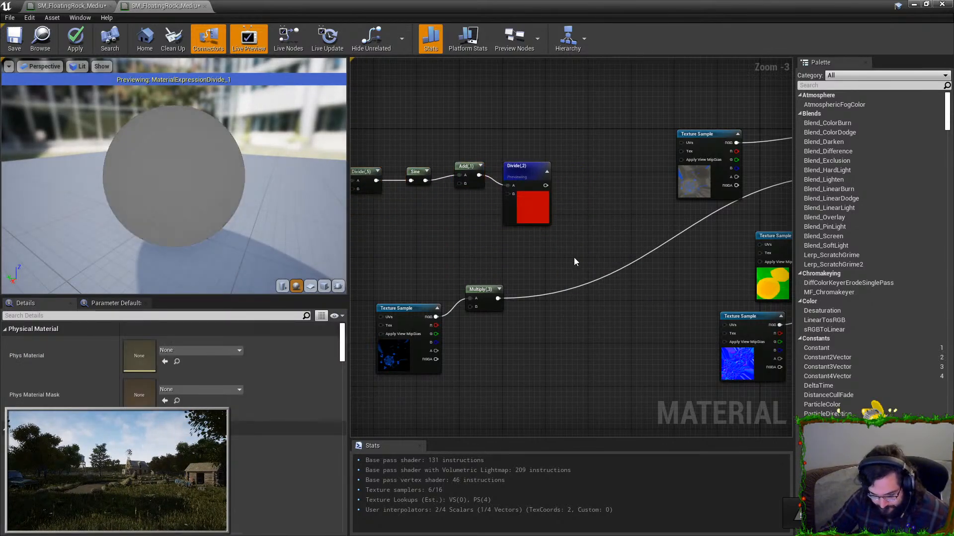
left_click(574, 258)
left_click_drag(498, 298, 579, 287)
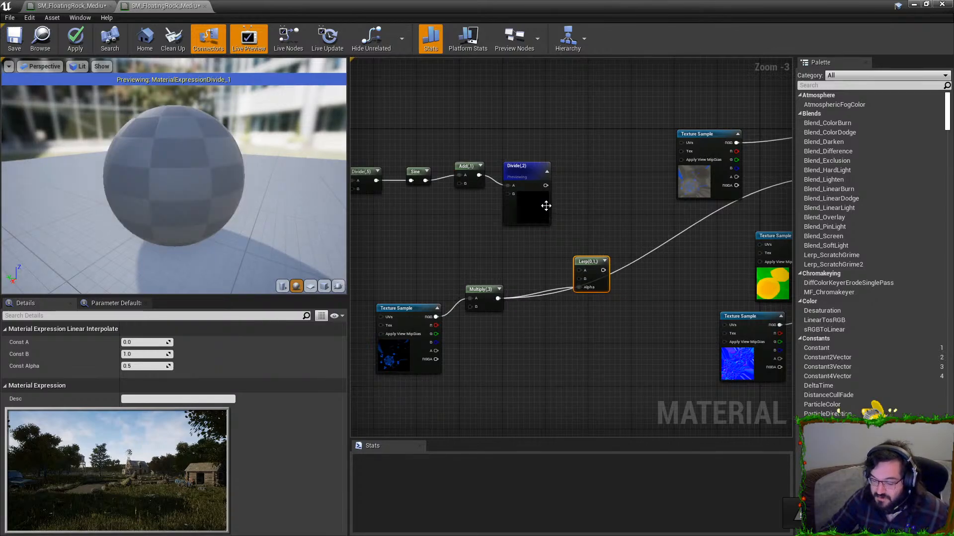
- Connect the final Divide output to the Lerp's Alpha and the emissive Multiply by 3 to its B input
right_click_drag(508, 147, 554, 149)
left_click_drag(591, 187, 674, 234)
left_click(688, 263)
left_click_drag(544, 299, 667, 249)
left_click(526, 298)
- Add a second Multiply node with B at 1 between the emissive texture's RGB output and the Lerp's A input
left_click_drag(482, 318, 667, 241)
type("mul")
key("Return")
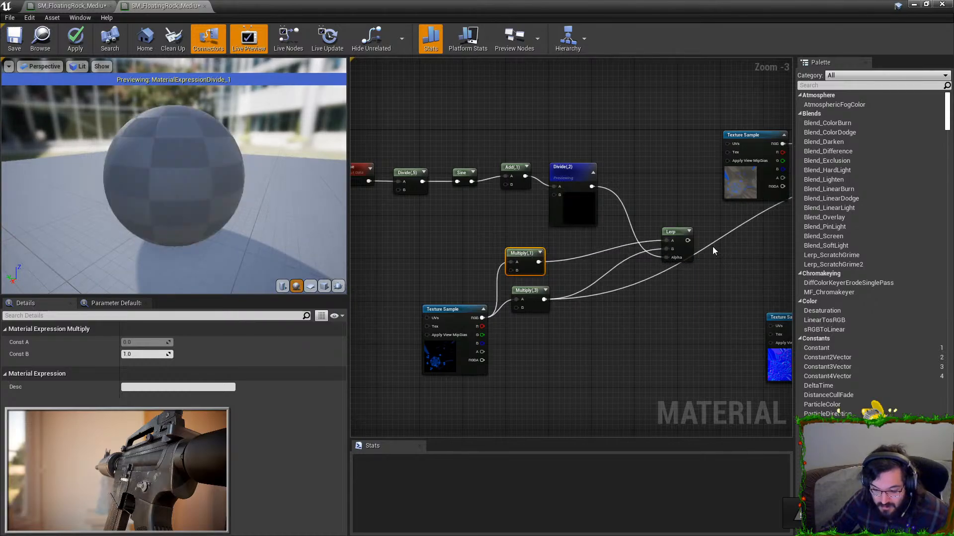
right_click_drag(587, 280, 512, 298)
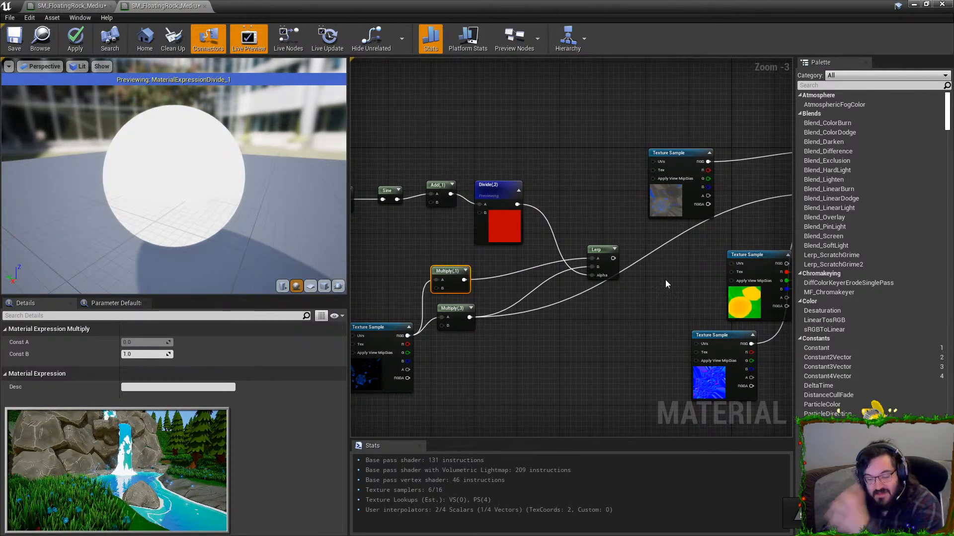
- Connect the Lerp output to the material's Emissive Color and preview the Lerp node on the sphere
right_click_drag(654, 292, 553, 324)
left_click_drag(512, 290, 727, 226)
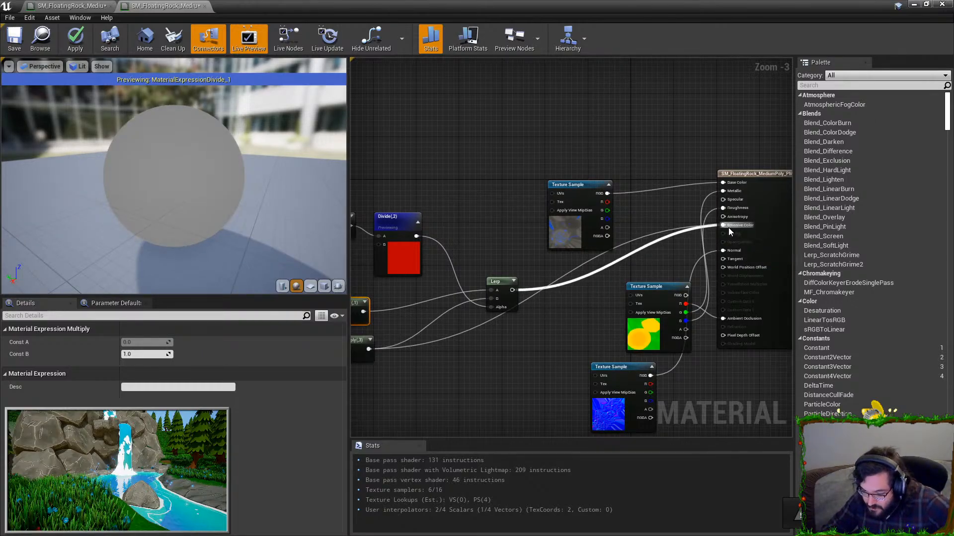
right_click(497, 284)
left_click(517, 317)
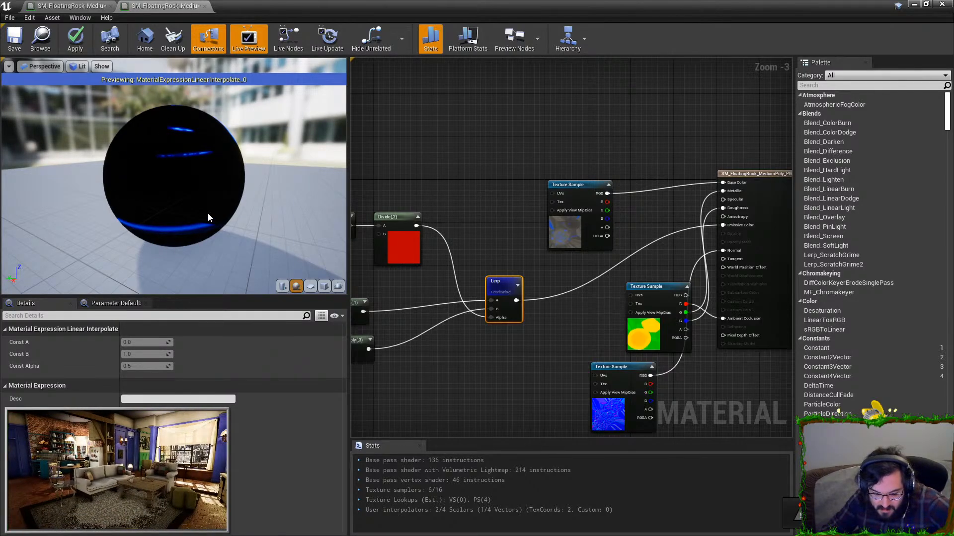
mouse_move(272, 188)
left_mouse_down()
mouse_move(270, 199)
mouse_move(273, 187)
left_mouse_up()
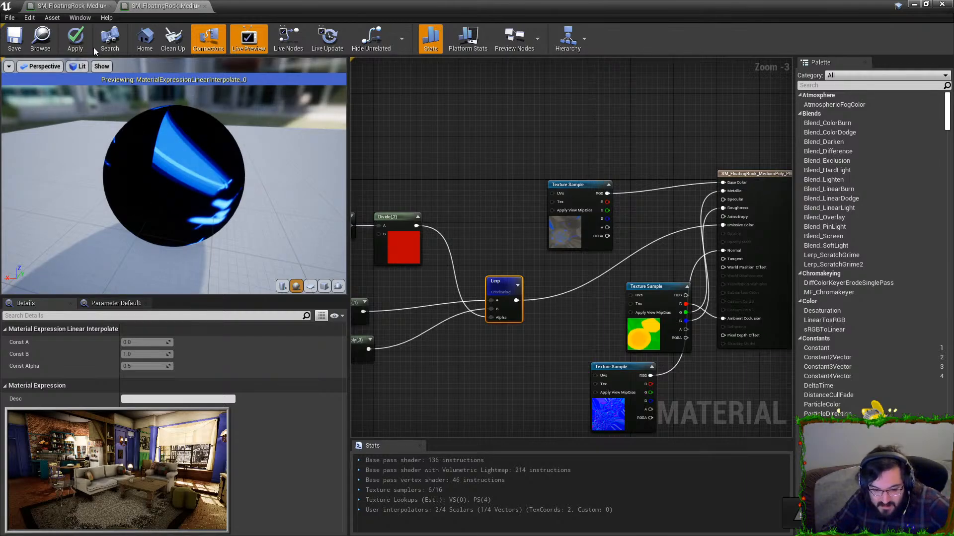
- Apply the material changes and check the rock's glow from a distance in the level
left_click(75, 39)
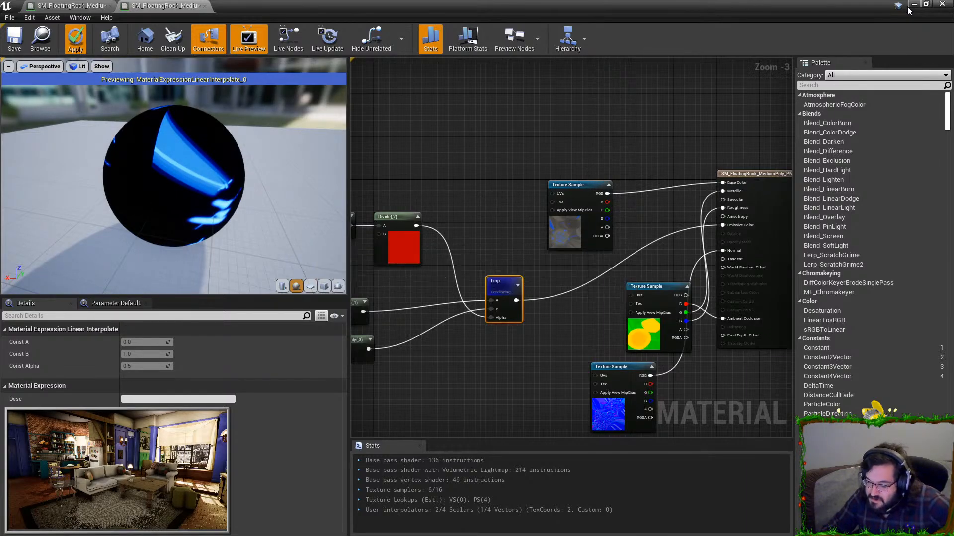
left_click(913, 5)
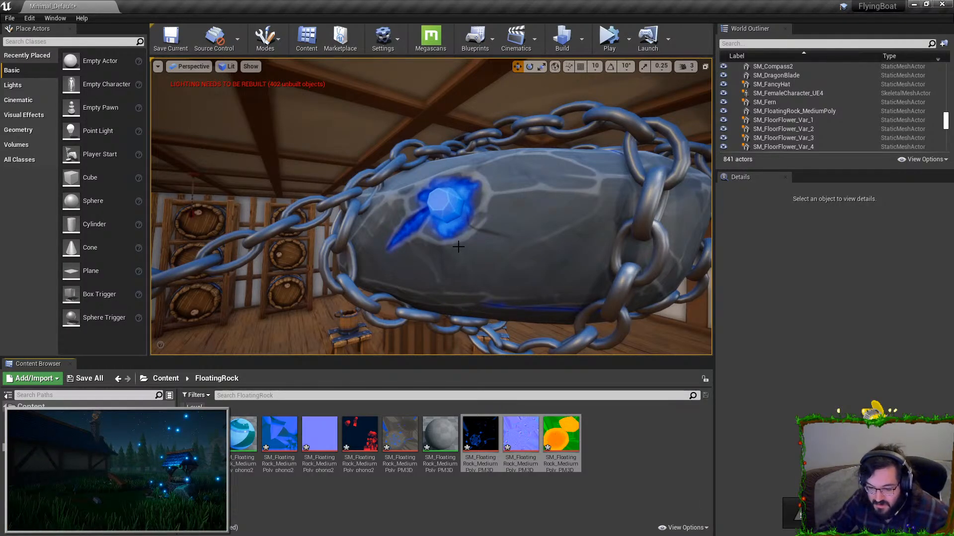
scroll(493, 289, "down", 10)
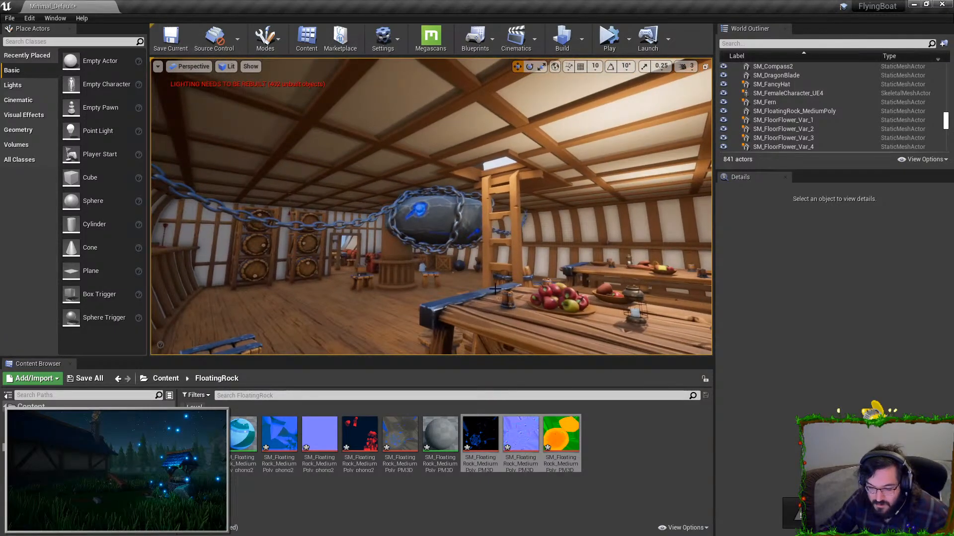
- Reopen the rock's material and set Const B to 4 on the Multiply node feeding the Lerp's B input
left_click(423, 243)
double_click(801, 451)
right_click_drag(501, 277, 559, 263)
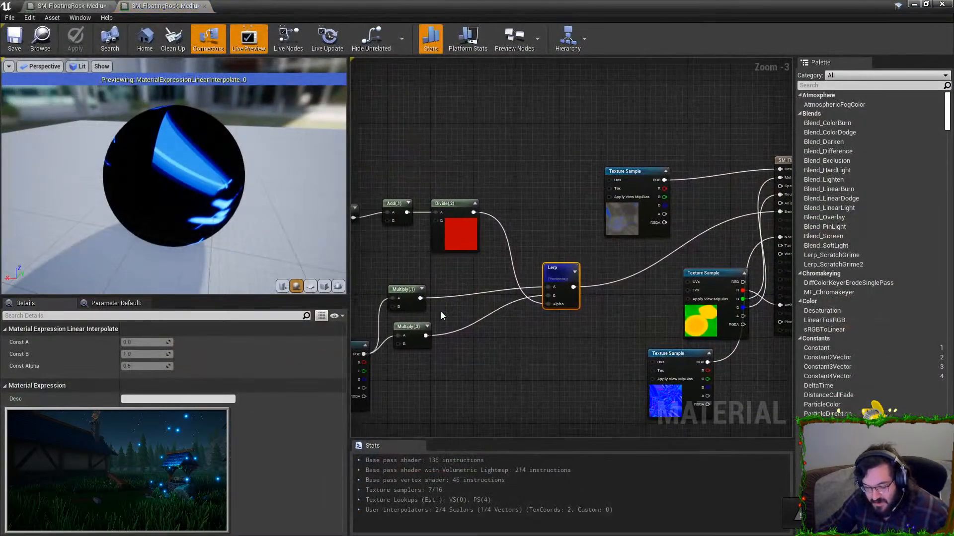
left_click(411, 326)
left_click(133, 355)
type("4")
key("Return")
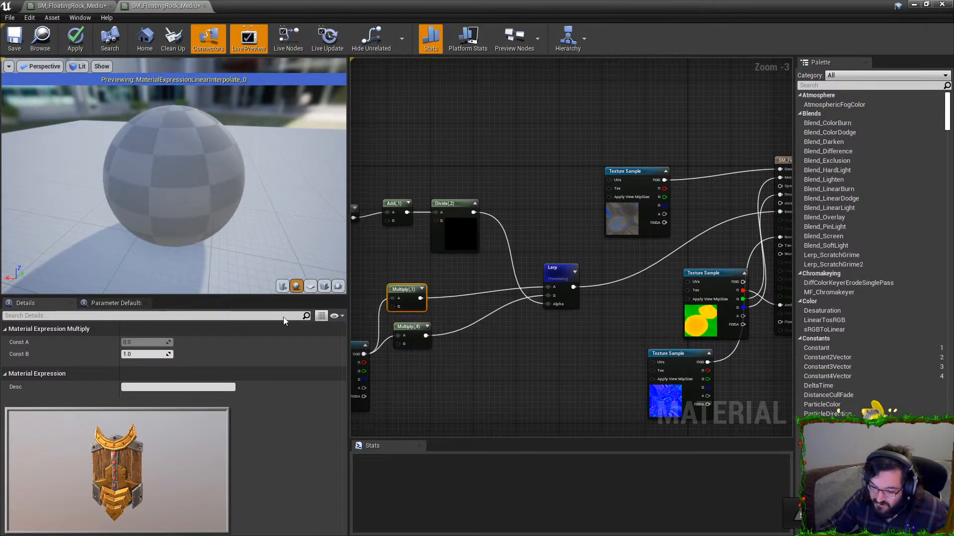
- Set Const B to 0.5 on the Multiply node feeding the Lerp's A input
left_click(159, 354)
type("0.5")
key("Return")
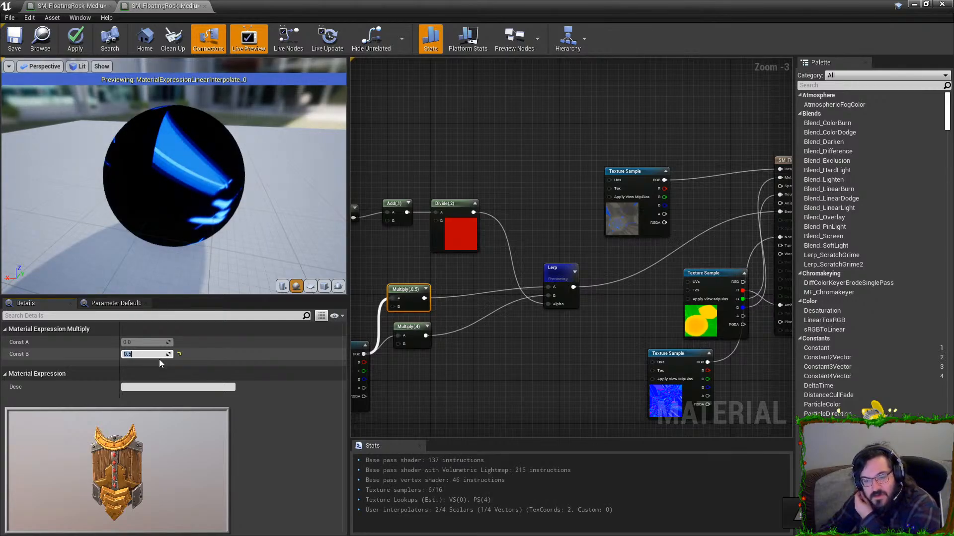
- Switch to SM_FloatingRock_MediumPoly_phong2_BaseColor_Mat and move its mask texture, emissive texture and Multiply nodes away from the output to make room
right_click_drag(505, 318, 586, 265)
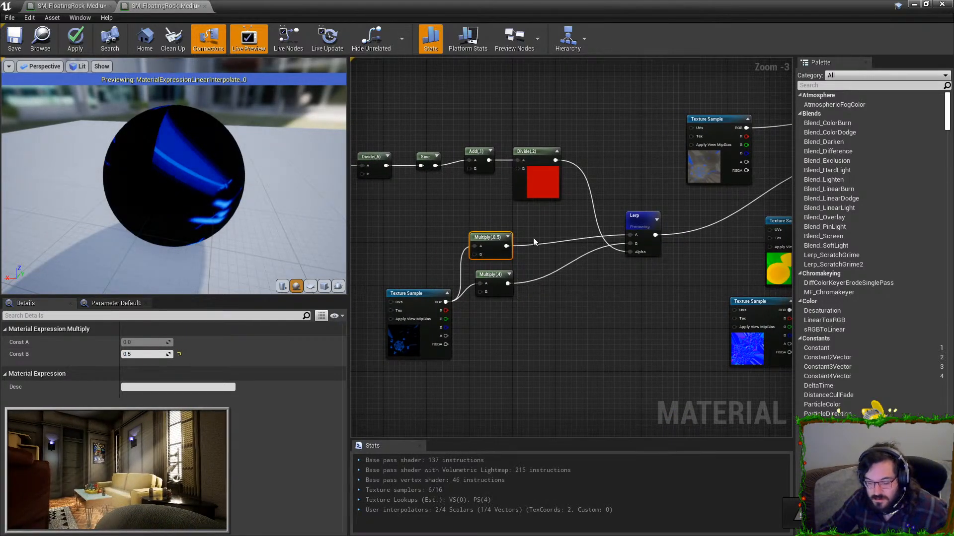
left_click_drag(534, 242, 372, 374)
left_click(72, 5)
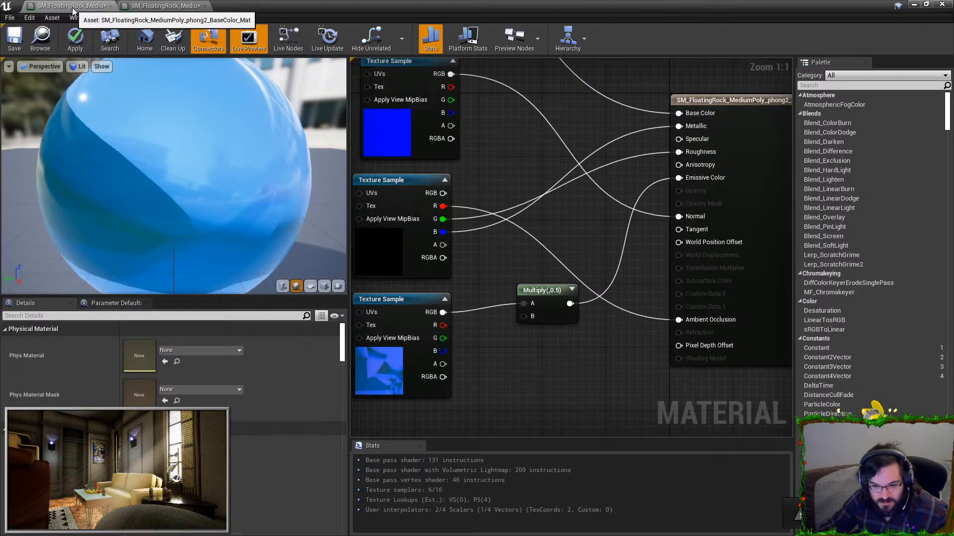
right_click_drag(572, 234, 622, 224)
scroll(520, 235, "down", 4)
right_click_drag(442, 307, 528, 276)
left_click_drag(590, 204, 487, 204)
left_click_drag(592, 298, 493, 353)
left_click_drag(661, 266, 407, 363)
left_click_drag(534, 348, 473, 344)
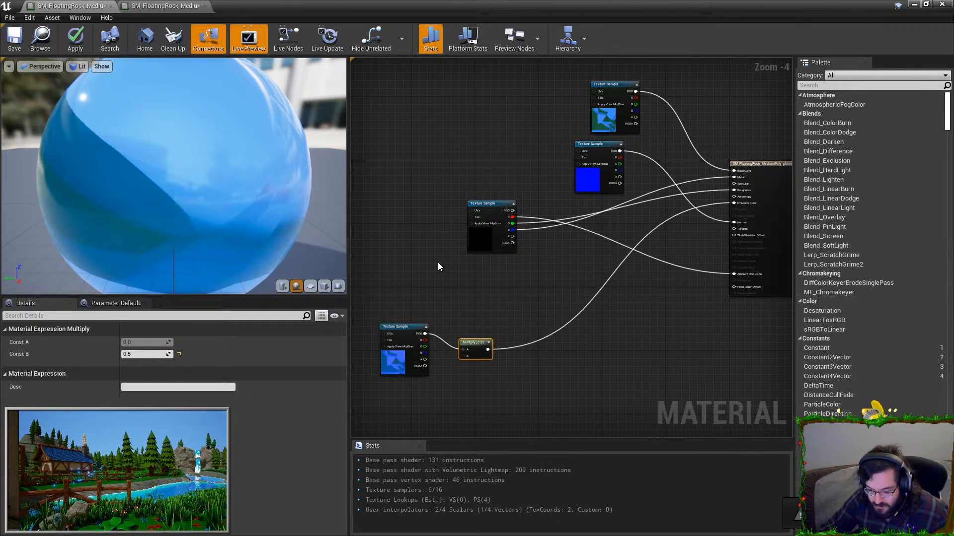
key("ctrl+v")
left_click_drag(417, 278, 373, 277)
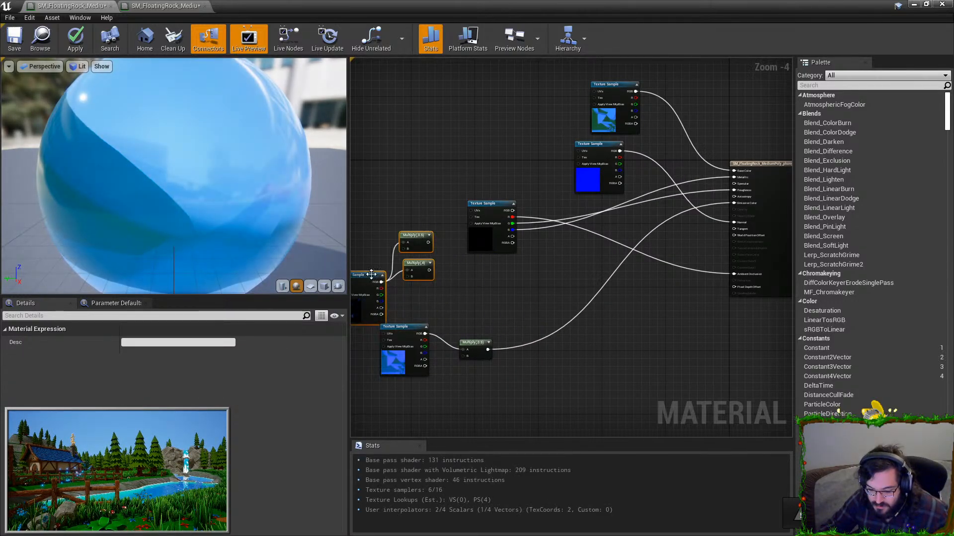
right_click_drag(443, 178, 511, 177)
key("Delete")
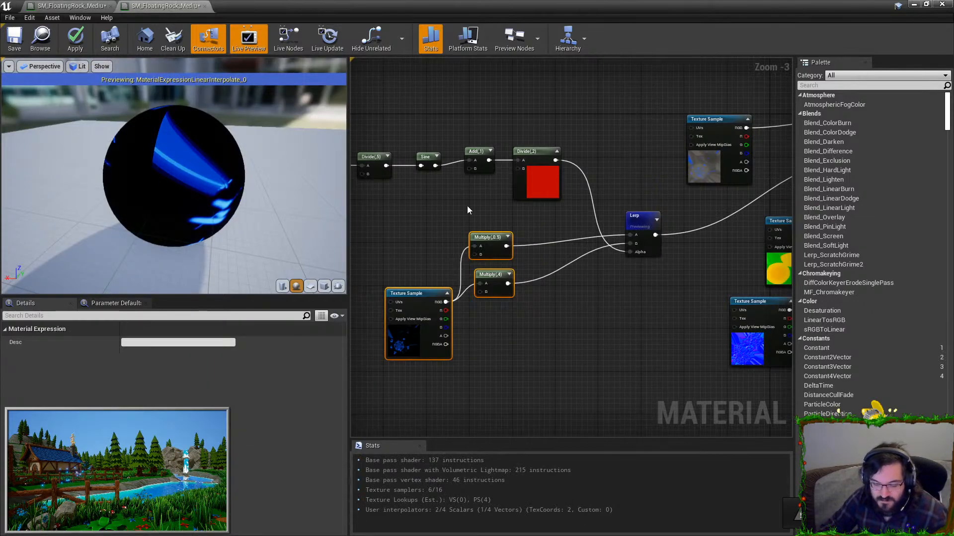
- Copy the Time, Divide, Sine, Add, Divide and Lerp nodes from the rock material into the phong2_BaseColor_Mat graph
right_click_drag(467, 207, 640, 233)
left_click_drag(413, 109, 762, 235)
right_click_drag(762, 235, 584, 222)
left_click(632, 232, "shift")
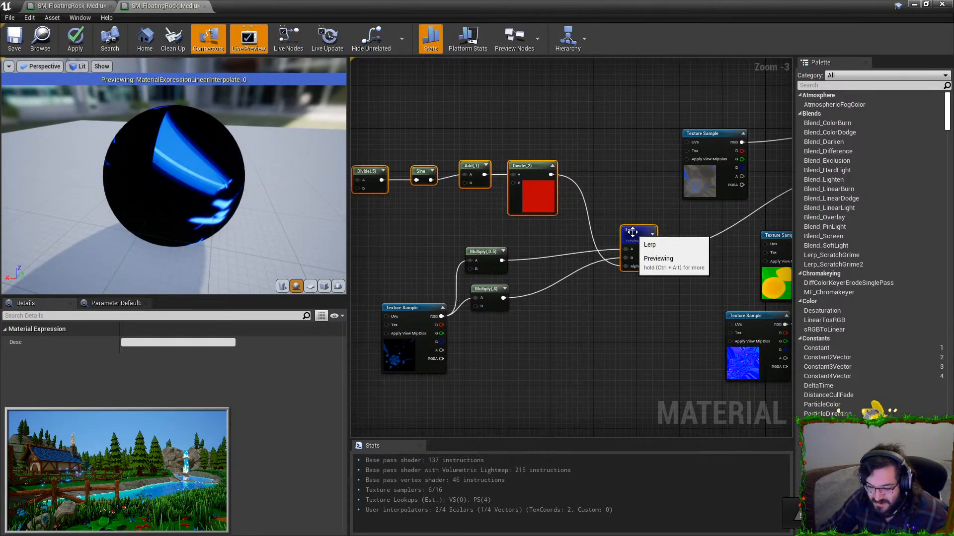
key("ctrl+c")
left_click(187, 7)
key("ctrl+v")
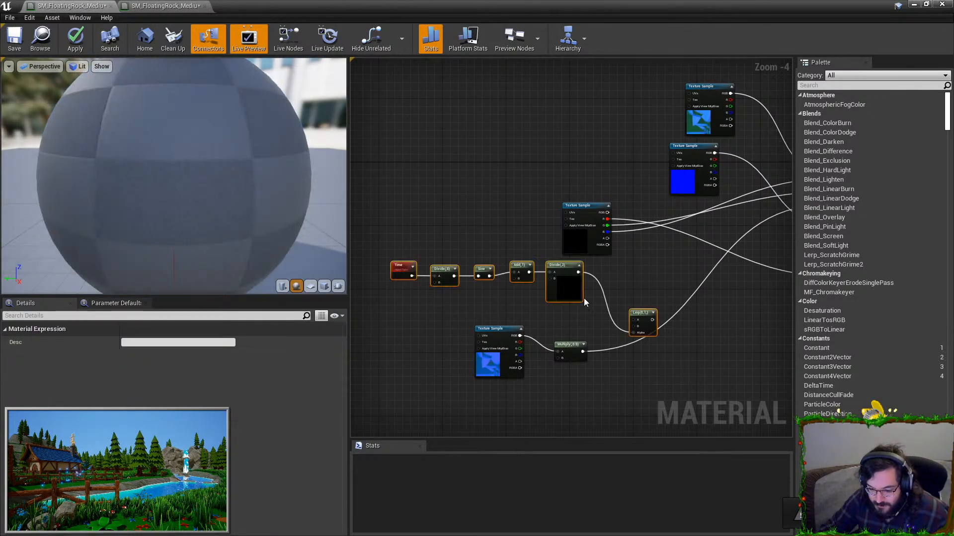
- Connect the emissive Multiply output to the pasted Lerp's B input and place a duplicate Multiply node above it
left_click(581, 355)
left_click_drag(582, 352, 635, 328)
key("ctrl+w")
left_click_drag(566, 349, 562, 328)
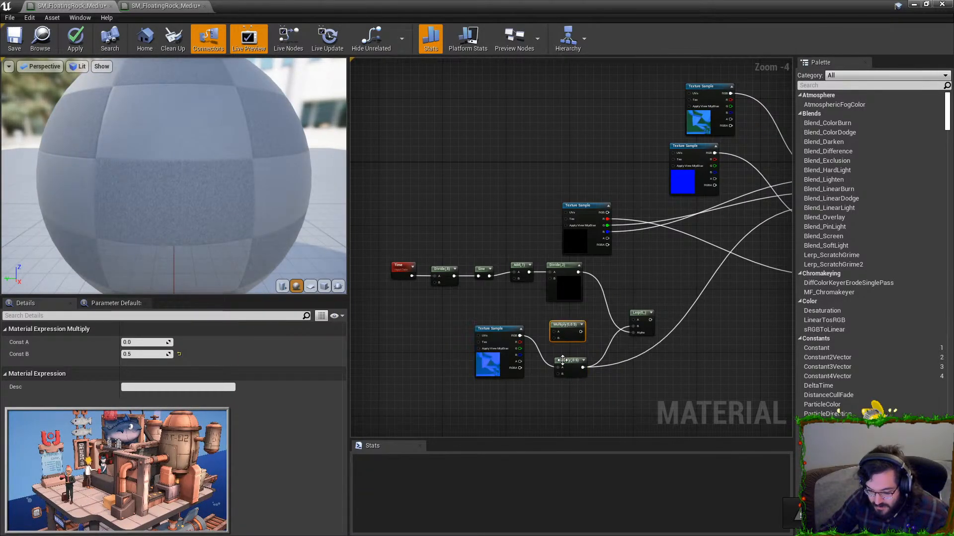
- Set Const B to 0.2 on the original emissive Multiply node
left_click(563, 359)
left_click(147, 354)
type("2")
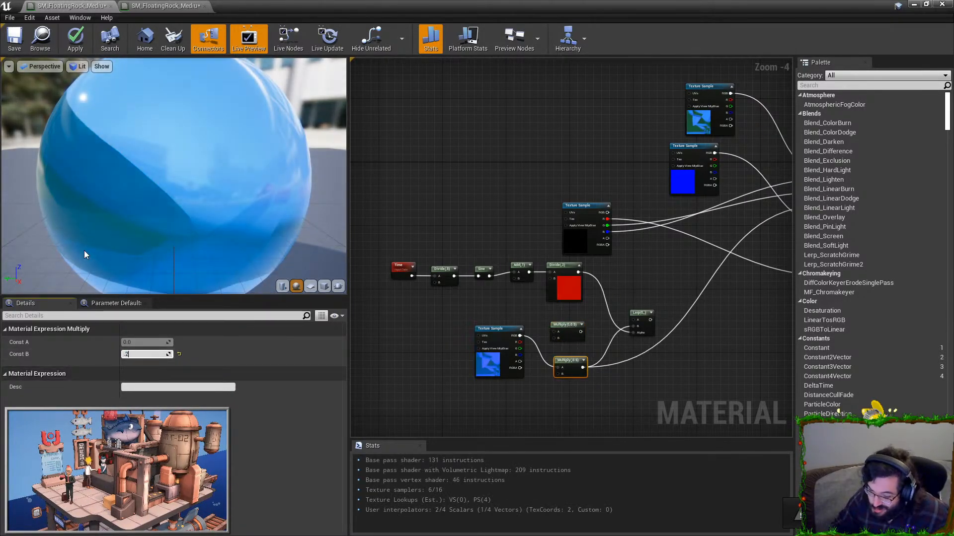
key("Return")
- Set Const B to 1 on the duplicated Multiply node
left_click(566, 331)
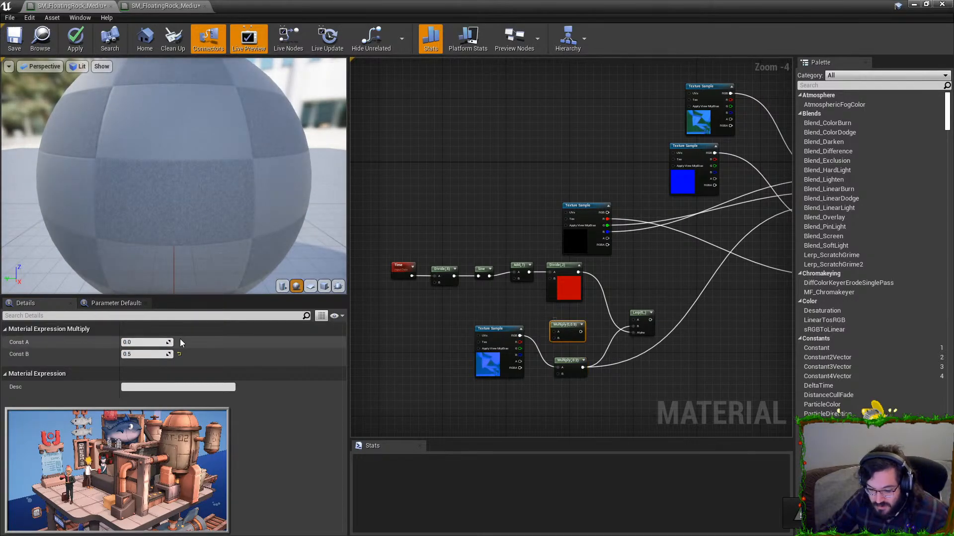
type("1.5")
key("Return")
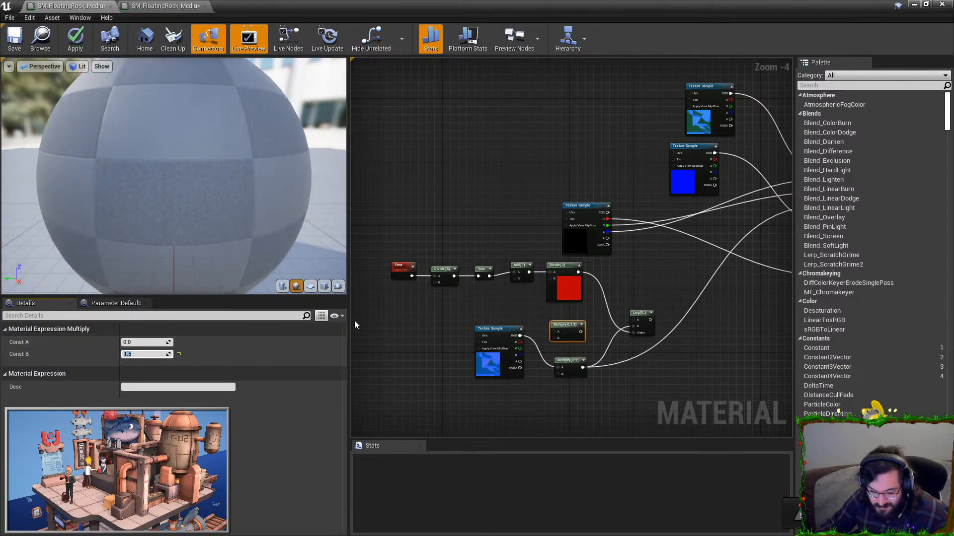
type("1")
key("Return")
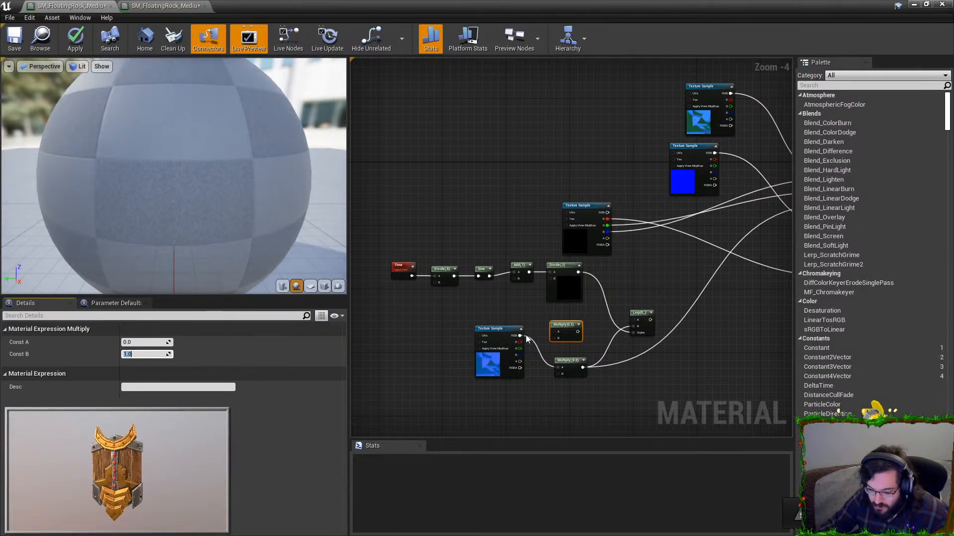
- Wire the emissive texture through the duplicate Multiply and Lerp into Emissive Color, and apply the phong2_BaseColor_Mat material
left_click_drag(530, 339, 555, 331)
scroll(494, 332, "up", 2)
left_click_drag(490, 318, 650, 131)
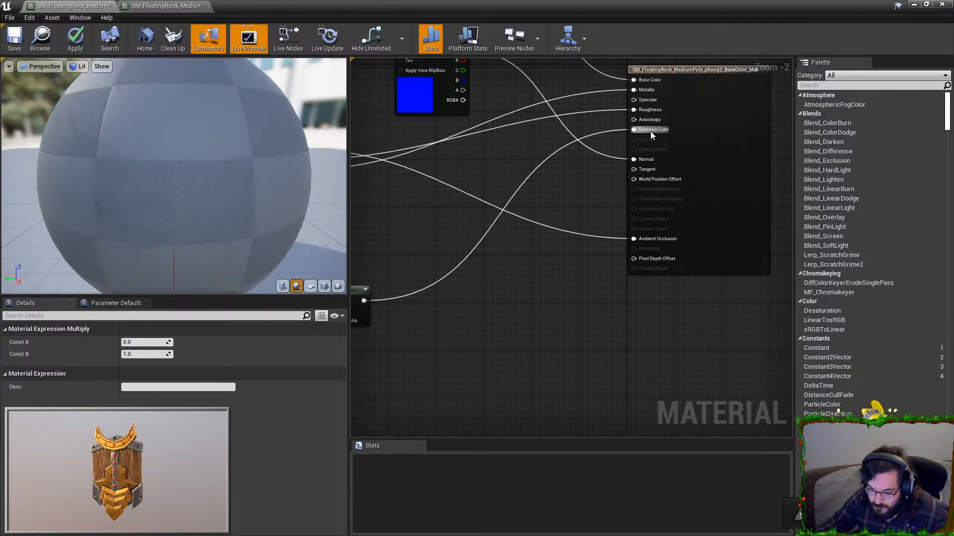
left_click(75, 40)
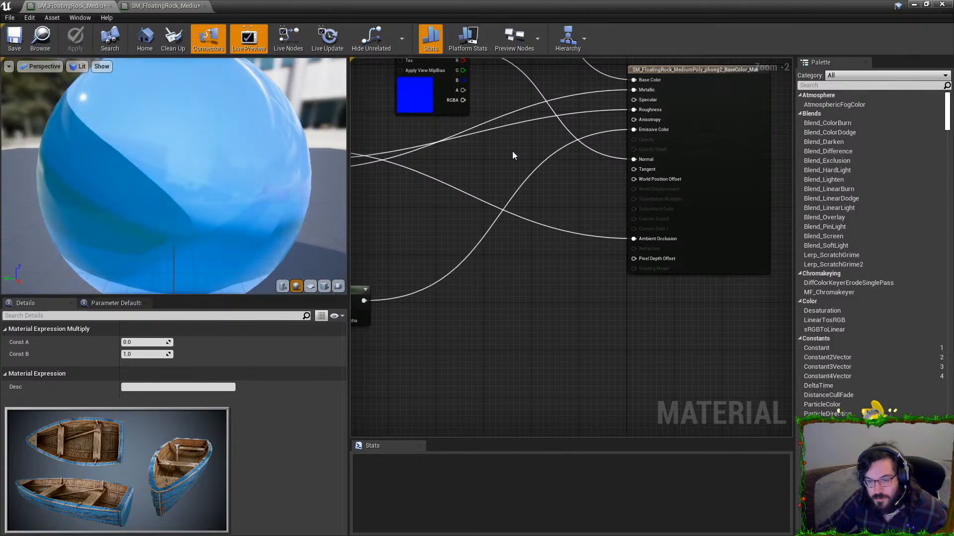
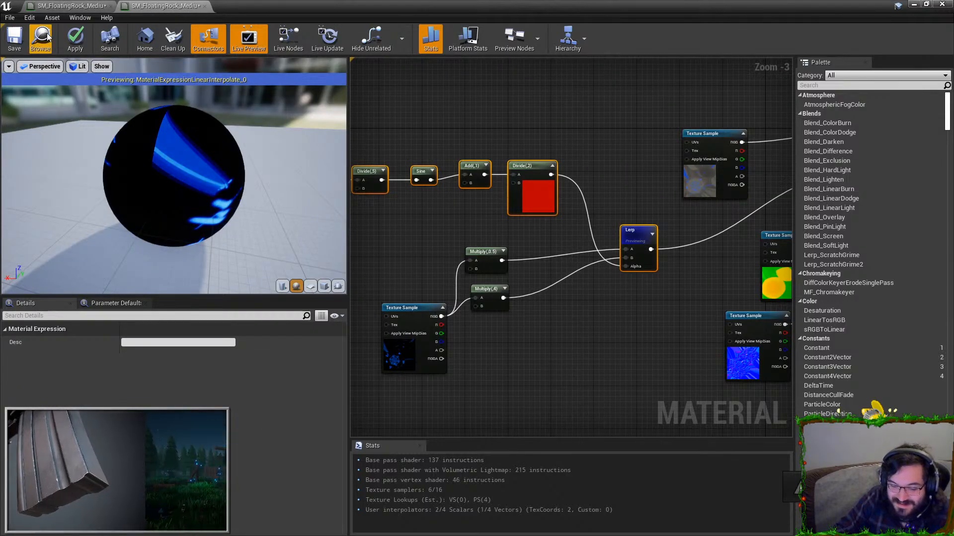
- Apply the rock material, close the material editor and inspect the glowing crystal on the rock up close
left_click(75, 38)
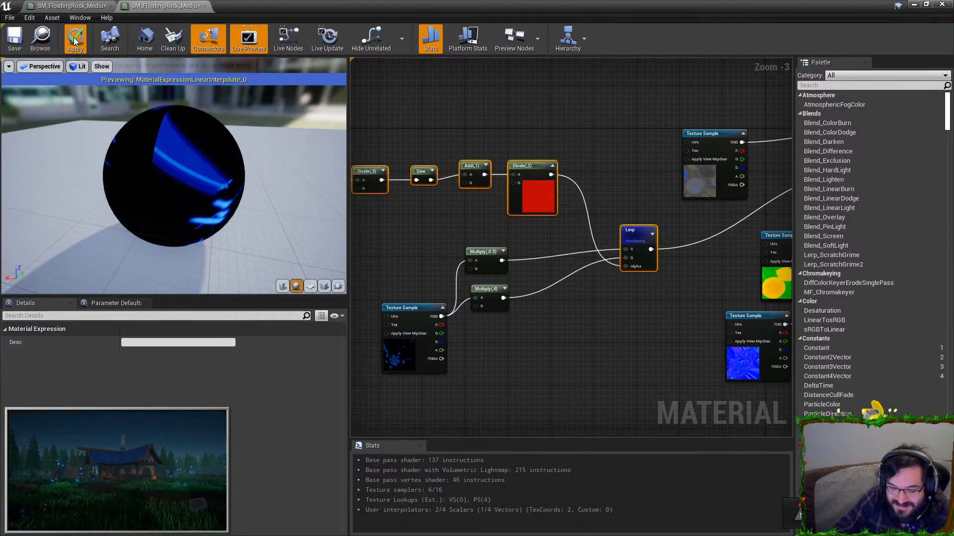
left_click(941, 5)
key("Escape")
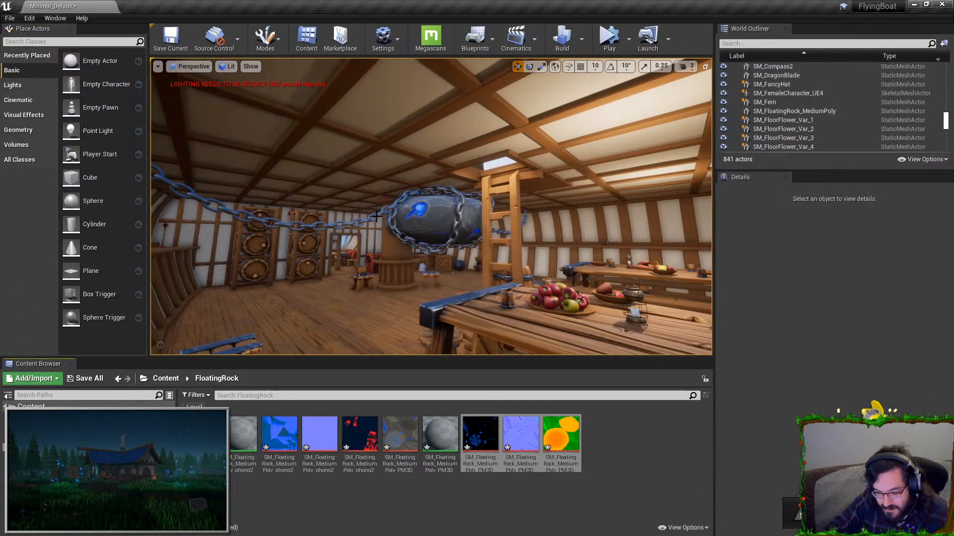
scroll(367, 217, "up", 10)
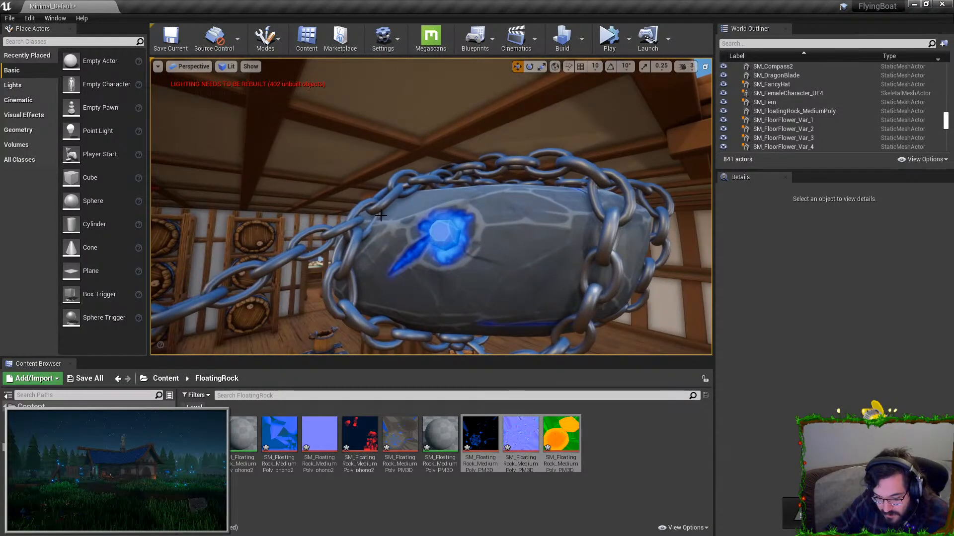
right_click_drag(445, 246, 373, 230)
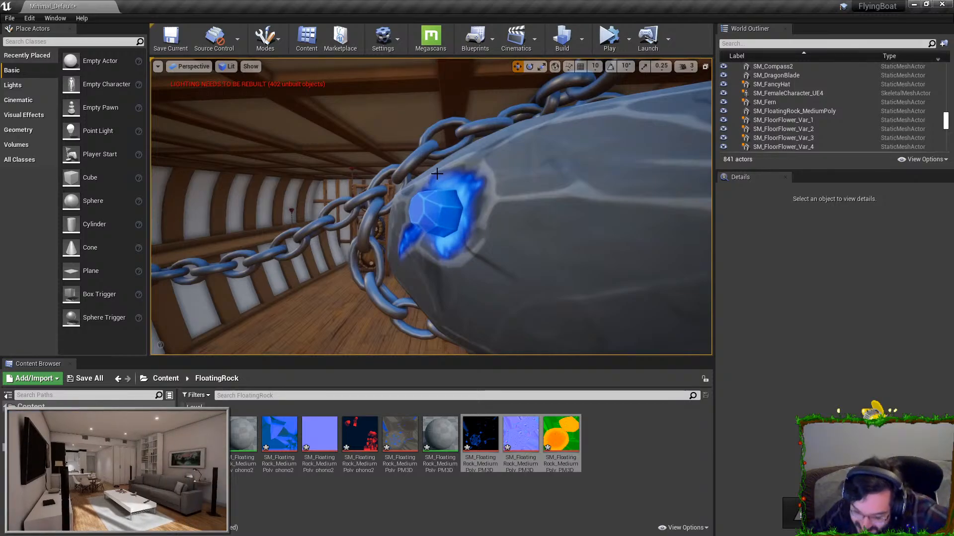
right_click_drag(526, 238, 489, 221)
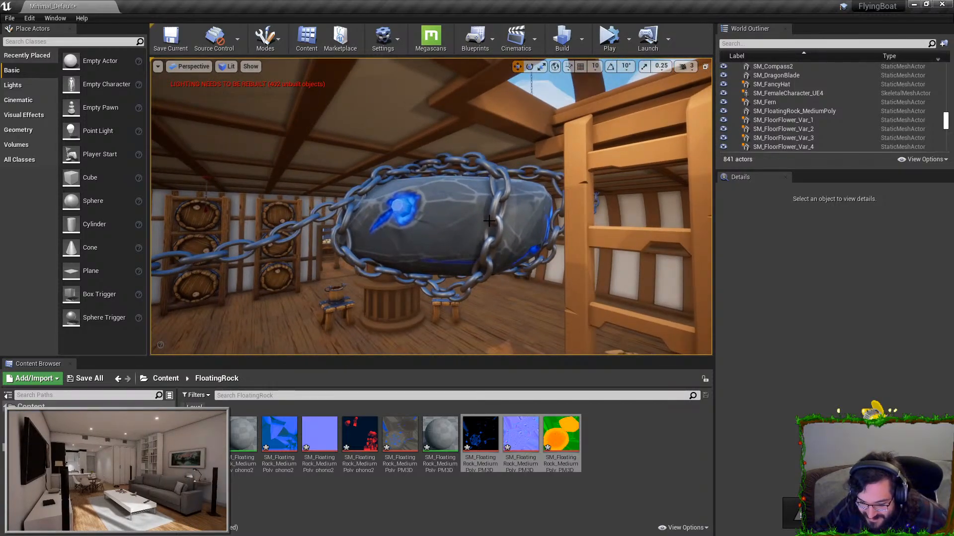
- Reopen phong2_BaseColor_Mat, swap the Lerp inputs so Multiply by 0.2 feeds A and Multiply by 1 feeds B, and apply
left_click(489, 221)
double_click(776, 462)
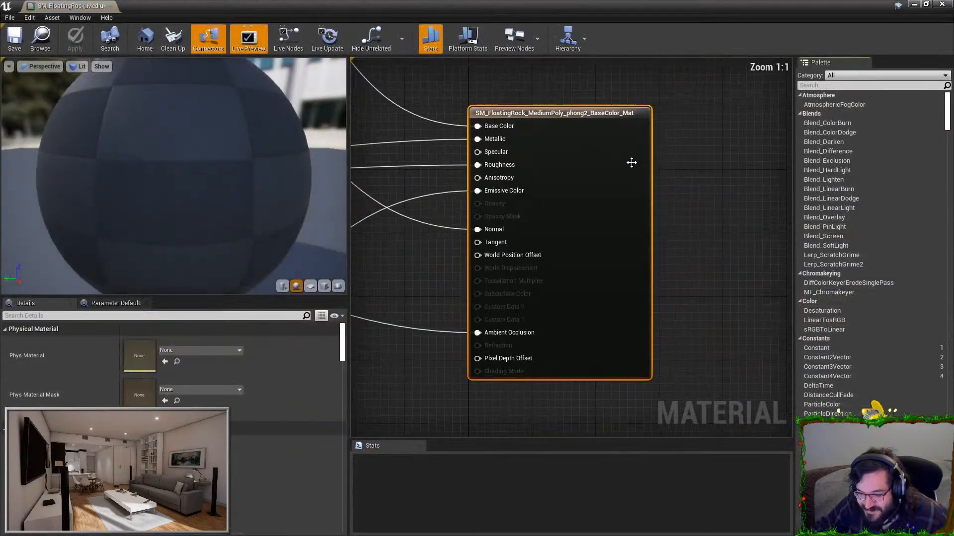
right_click_drag(397, 216, 677, 247)
scroll(677, 247, "down", 3)
right_click_drag(457, 290, 598, 252)
right_click_drag(553, 289, 600, 221)
scroll(600, 221, "up", 1)
right_click_drag(535, 347, 553, 306)
scroll(553, 306, "up", 1)
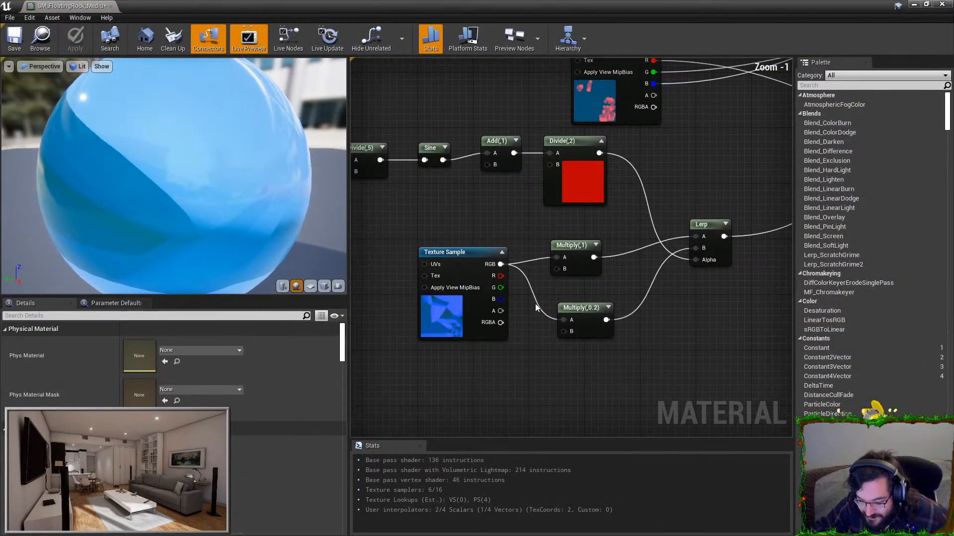
left_click_drag(593, 257, 696, 248)
left_click_drag(606, 320, 697, 237)
left_click(76, 39)
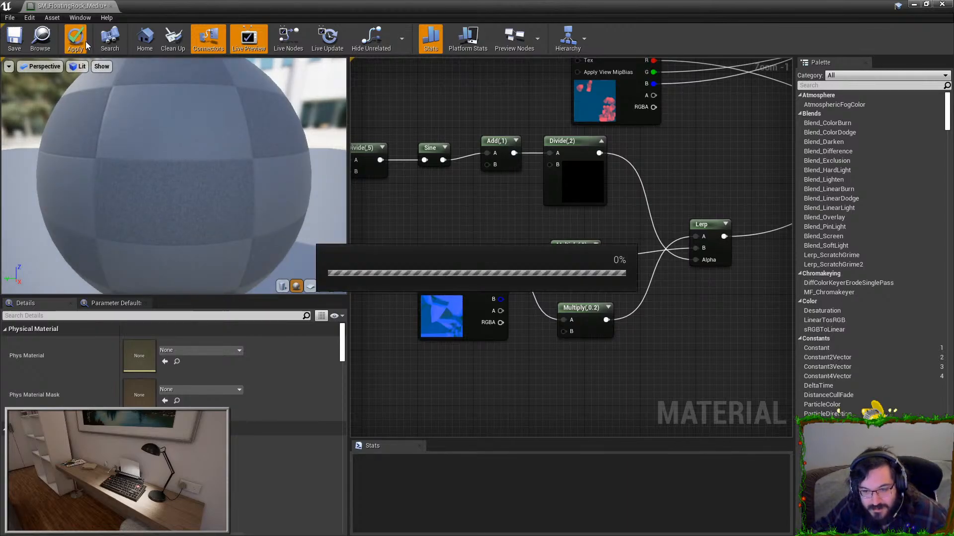
- Check the crystal's glow in the level and open the rock's static mesh, SM_FloatingRock_MediumPoly
left_click(914, 9)
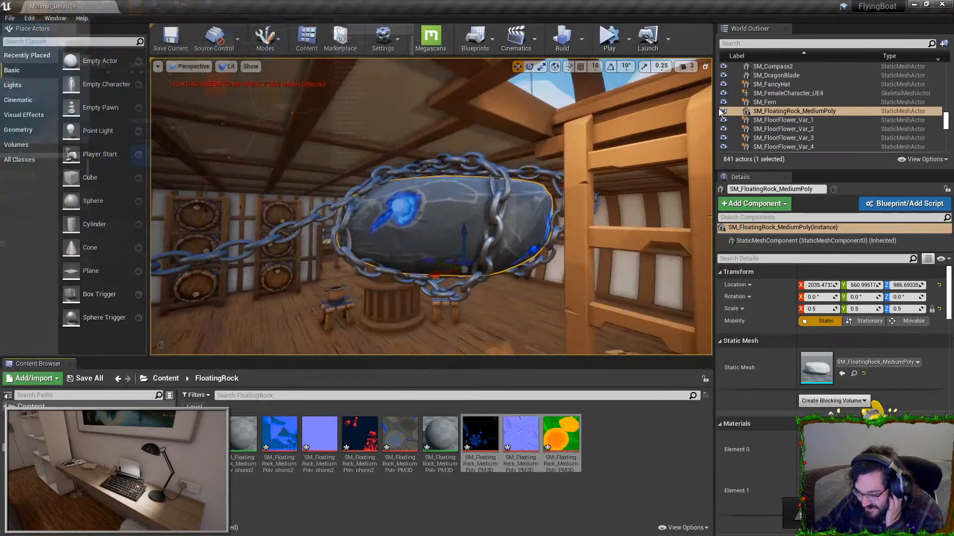
mouse_move(466, 195)
right_mouse_down()
mouse_move(466, 259)
mouse_move(466, 188)
mouse_move(474, 193)
right_mouse_up()
key("Escape")
left_click(466, 195)
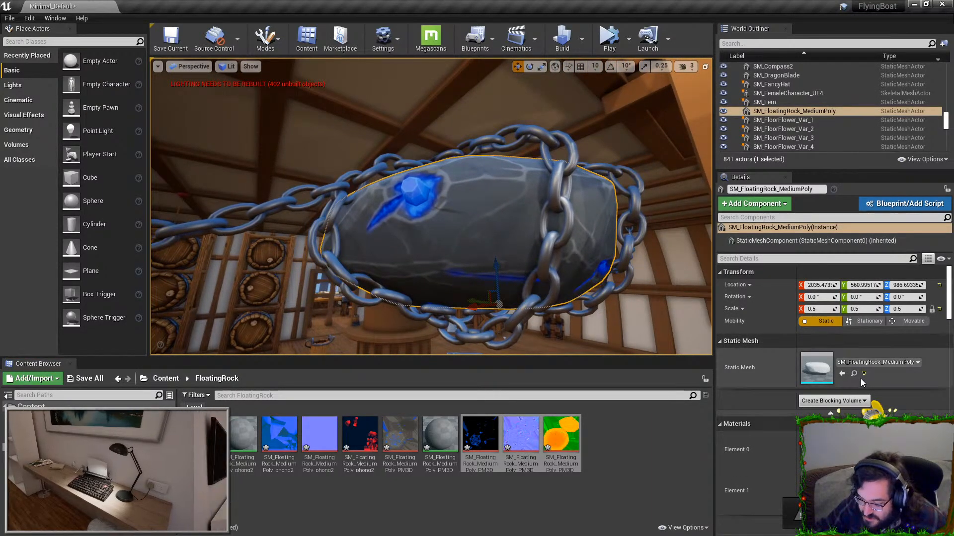
double_click(811, 374)
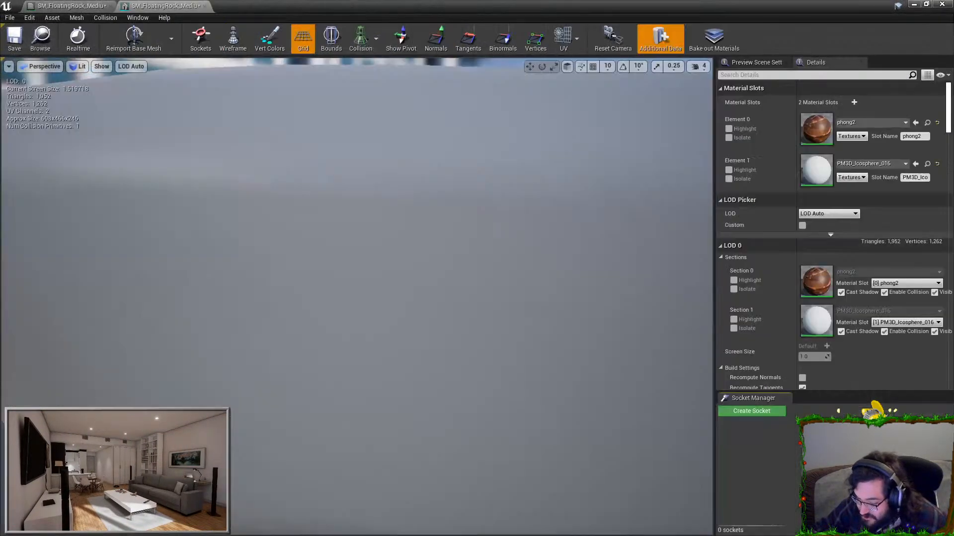
- Assign the phong2 crystal material to the mesh's Element 0 and the PM3D rock material to Element 1, and inspect the rock's glowing symbols
double_click(746, 21)
left_click_drag(244, 437, 785, 169)
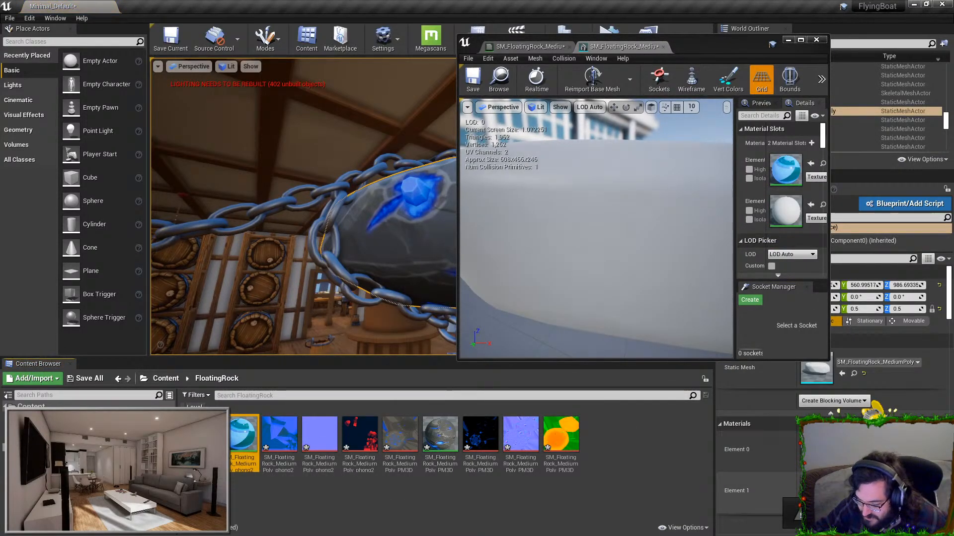
left_click(440, 437)
left_click_drag(440, 438, 785, 214)
left_click_drag(646, 219, 616, 278)
right_click_drag(616, 278, 616, 224)
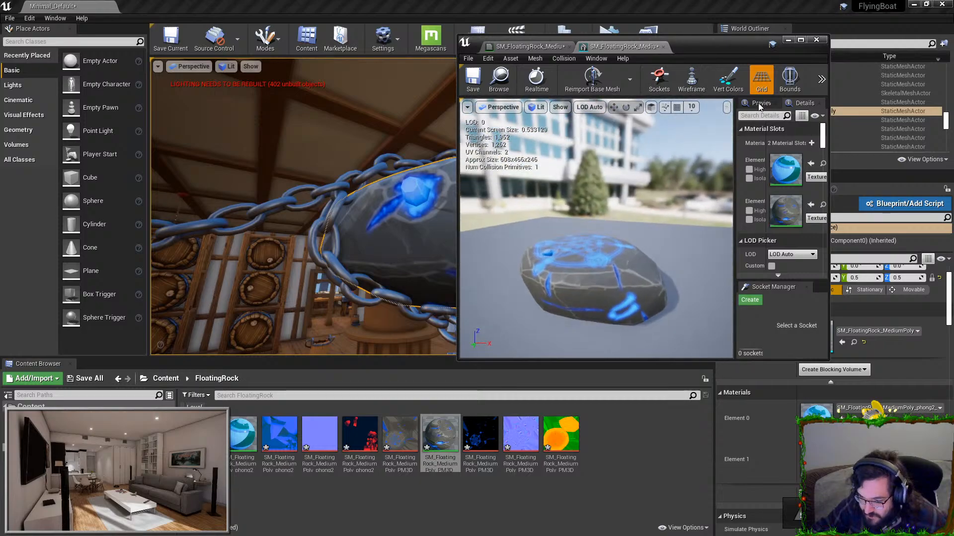
left_click(800, 41)
right_click_drag(454, 286, 452, 367)
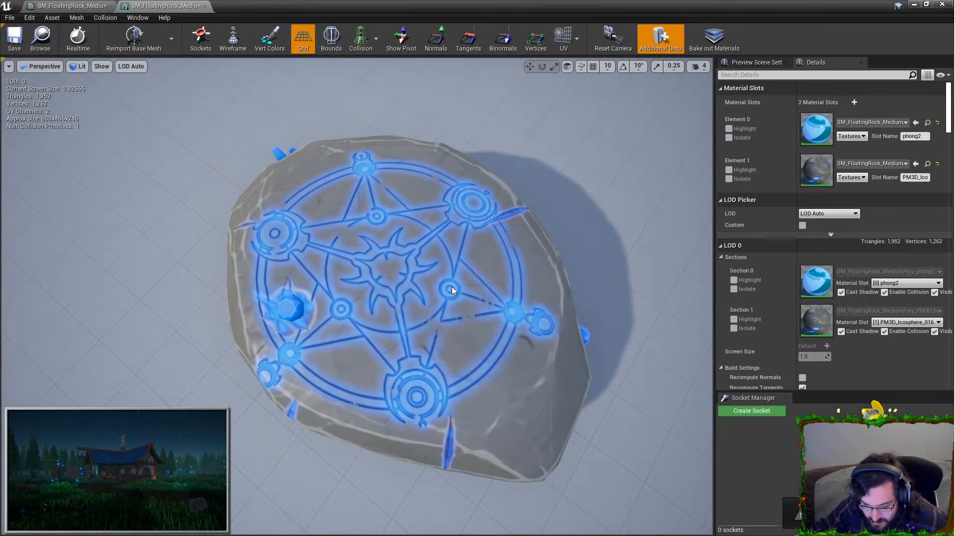
right_click_drag(496, 321, 496, 209)
left_click_drag(496, 209, 546, 212, "alt")
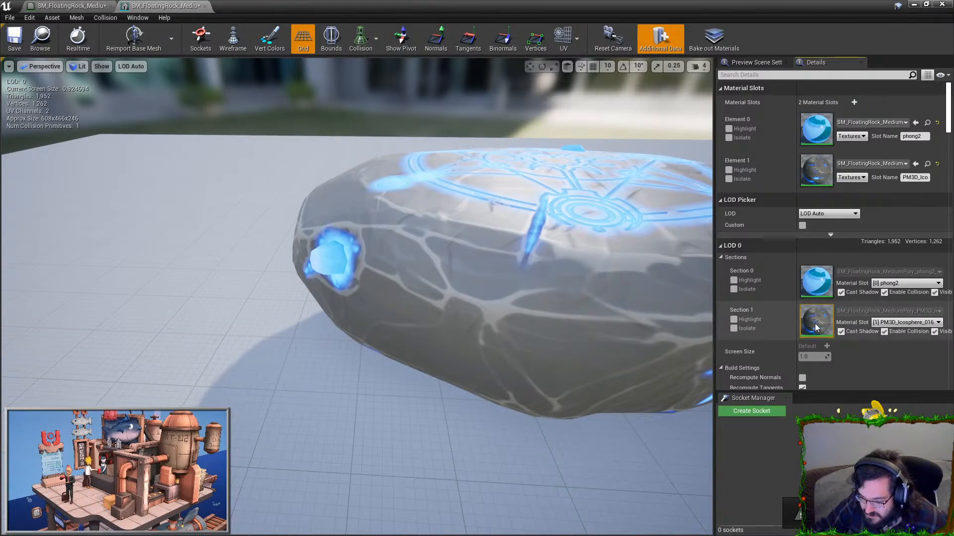
- Open the PM3D rock material and create an Add node with Const B 0.2 from the packed mask texture's green channel
double_click(816, 320)
scroll(617, 267, "down", 3)
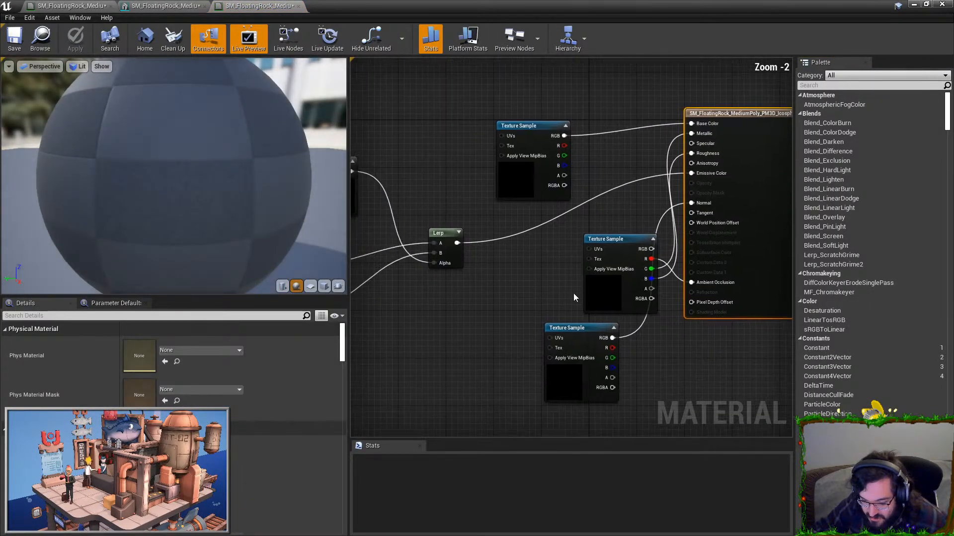
right_click_drag(595, 252, 579, 276)
scroll(592, 221, "down", 1)
scroll(592, 222, "up", 1)
left_click_drag(622, 288, 546, 284)
left_click_drag(603, 251, 615, 231)
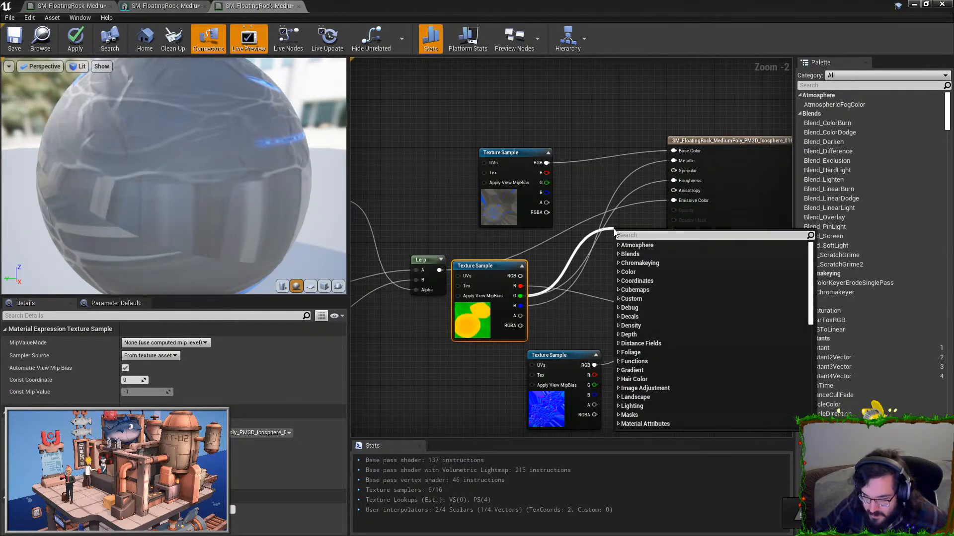
type("add")
key("Return")
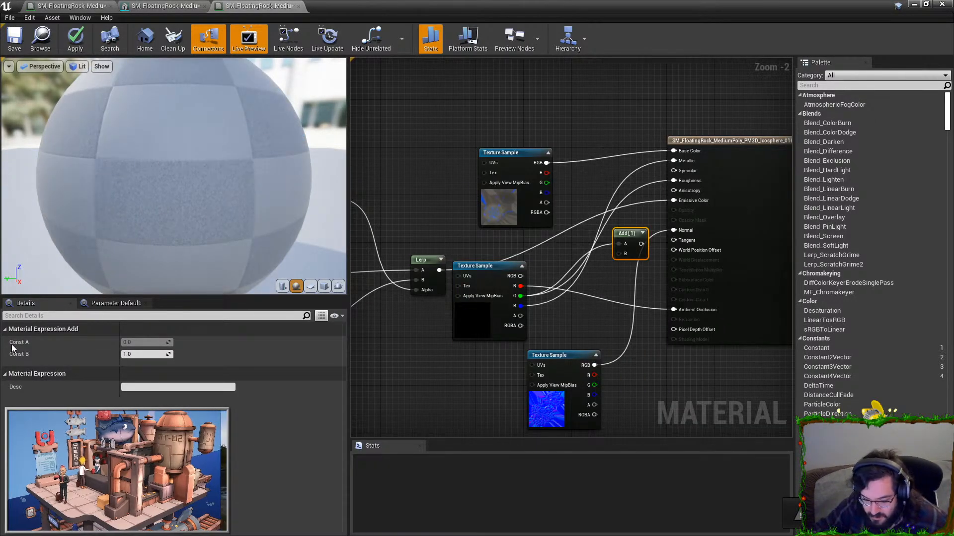
left_click(138, 353)
type("0.2")
key("Return")
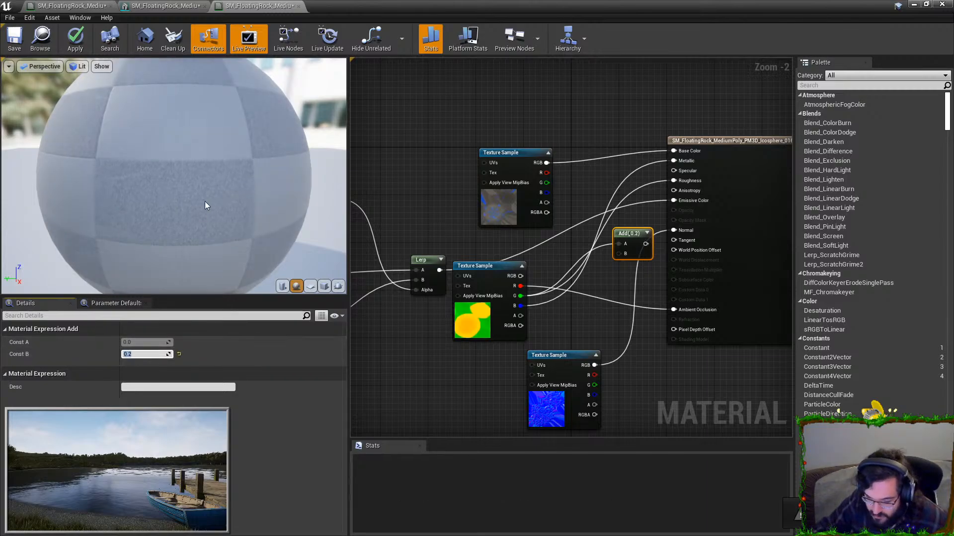
- Add a 1-x node after the Add for Specular, wire the Add output into Roughness, and apply the rock material
left_click_drag(612, 233, 567, 257)
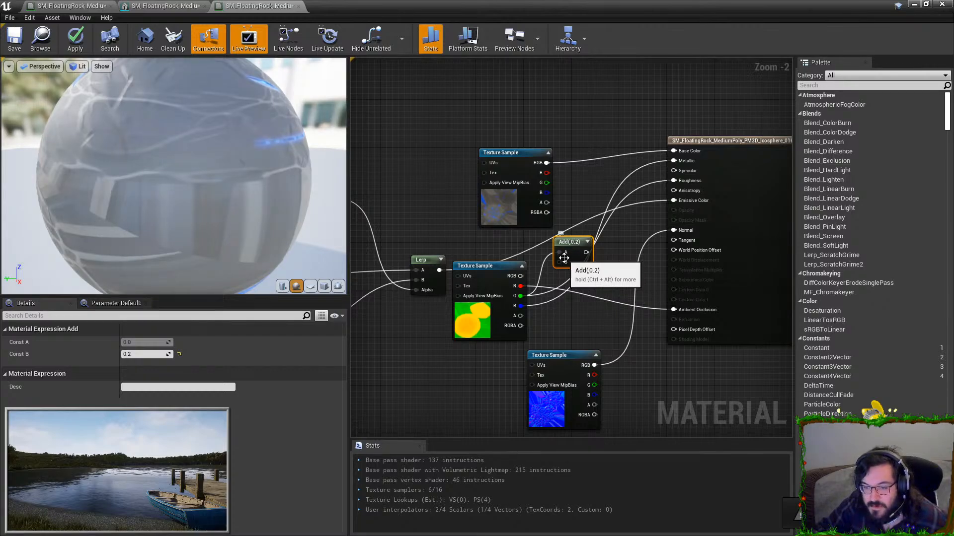
left_click_drag(586, 252, 593, 203)
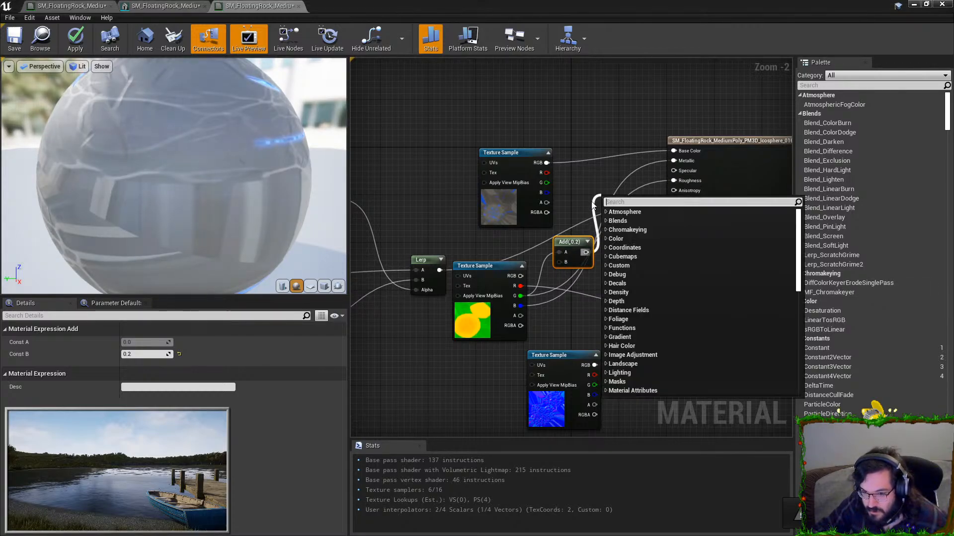
type("1-x")
key("Return")
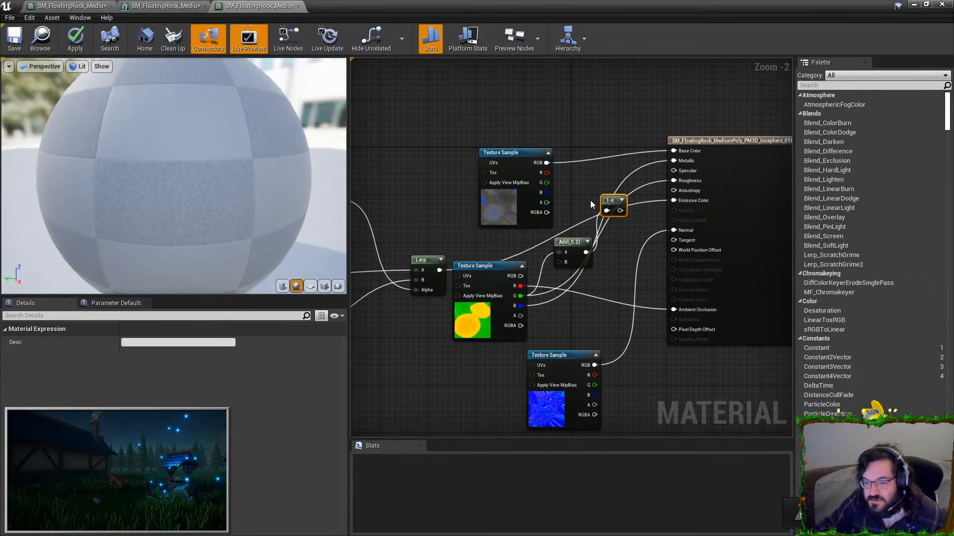
left_click_drag(614, 201, 674, 180)
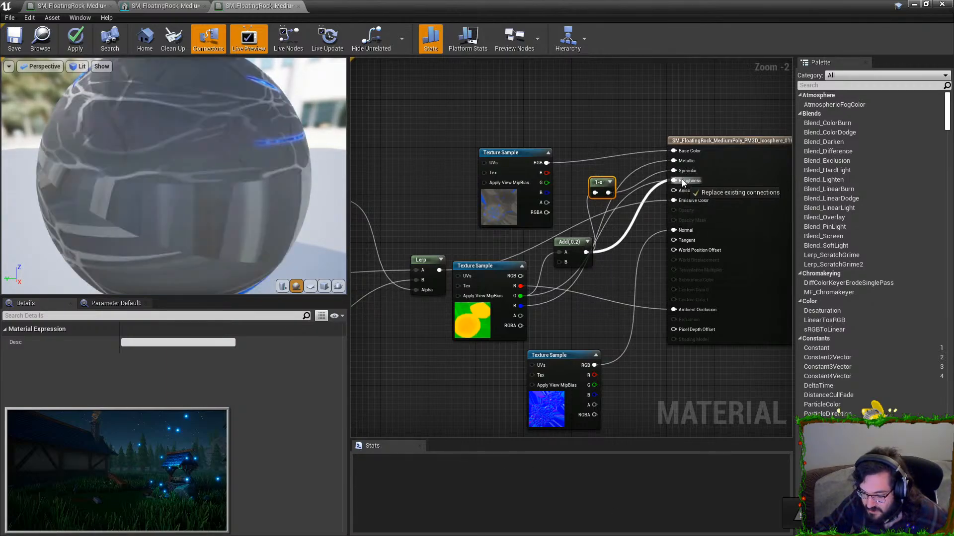
left_click(75, 40)
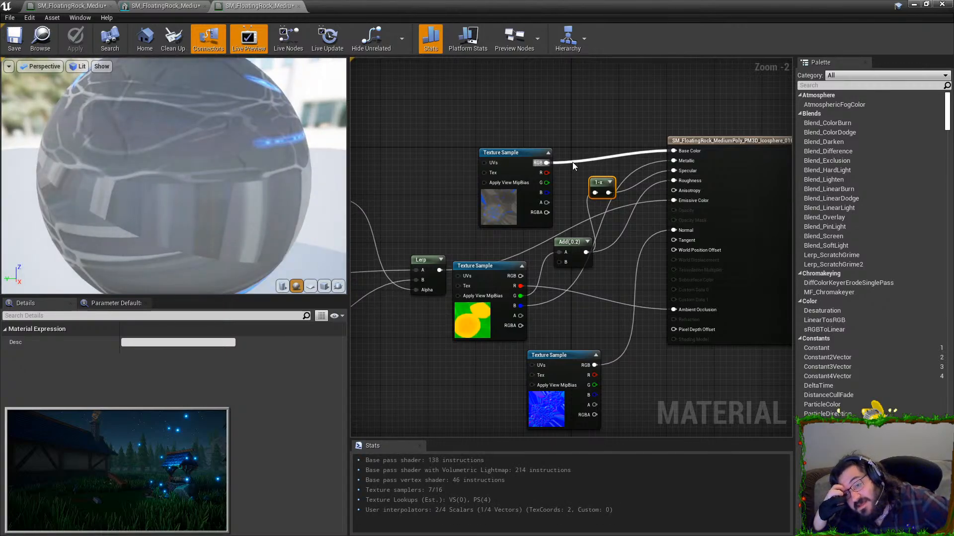
- Close the material editor, view the chained rock from its other side in the level and select it
left_click(942, 5)
key("Escape")
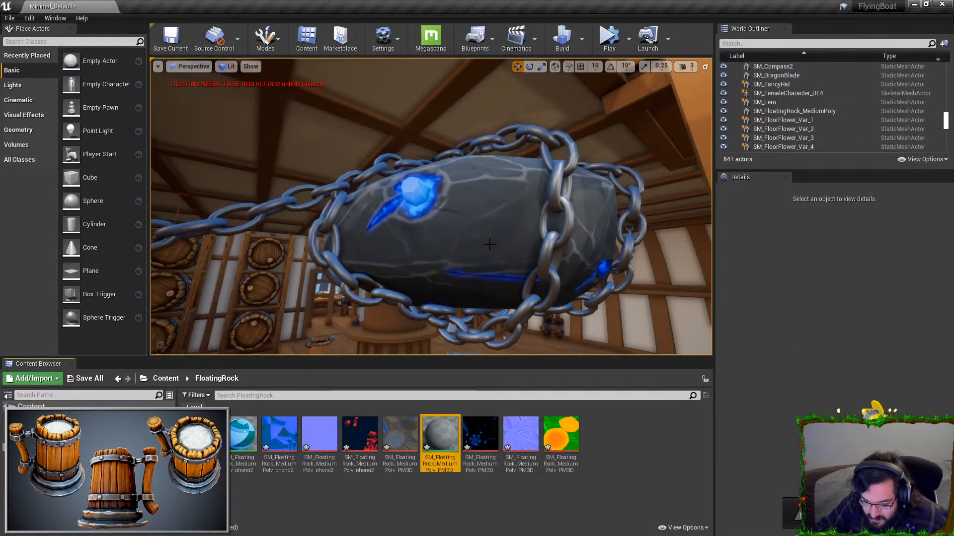
left_click_drag(397, 233, 691, 251, "alt")
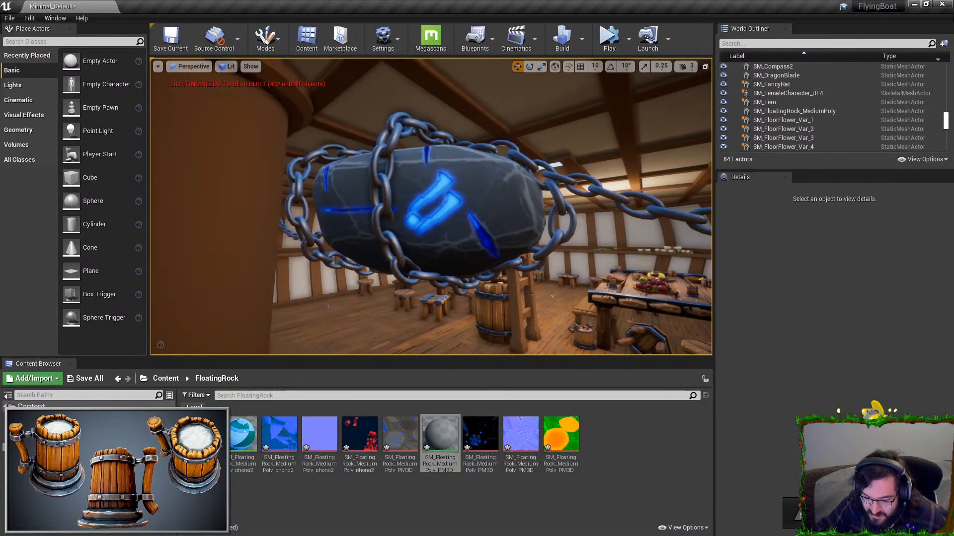
left_click(403, 230)
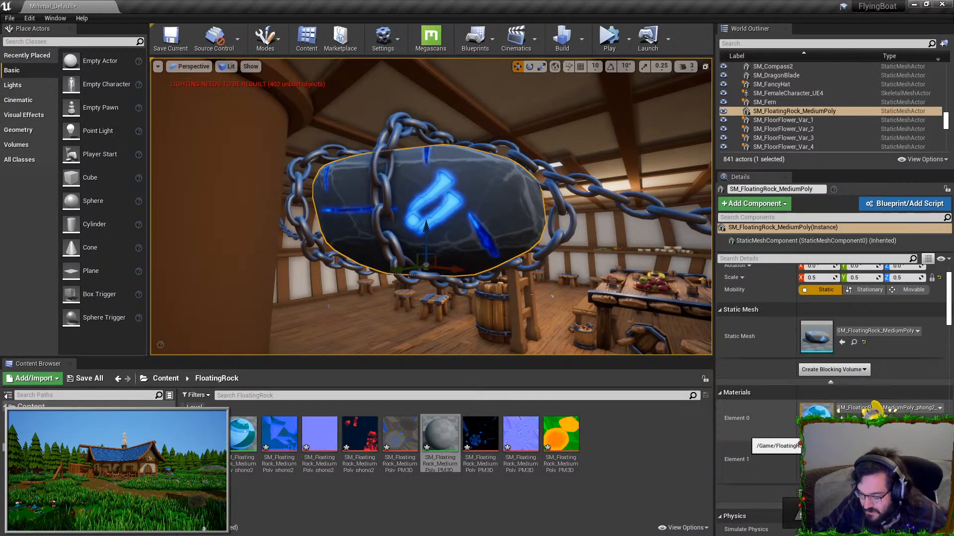
- Open the PM3D rock material, set the Divide node after Time to 10, apply it and leave the editor
double_click(816, 417)
scroll(437, 235, "down", 4)
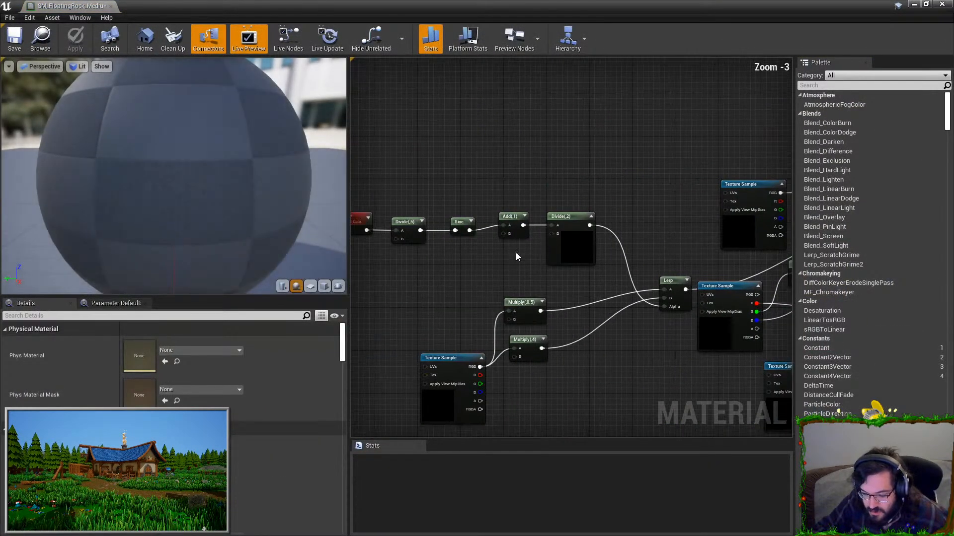
right_click_drag(528, 255, 677, 196)
left_click(559, 166)
left_click(133, 354)
type("10")
key("Return")
left_click(73, 50)
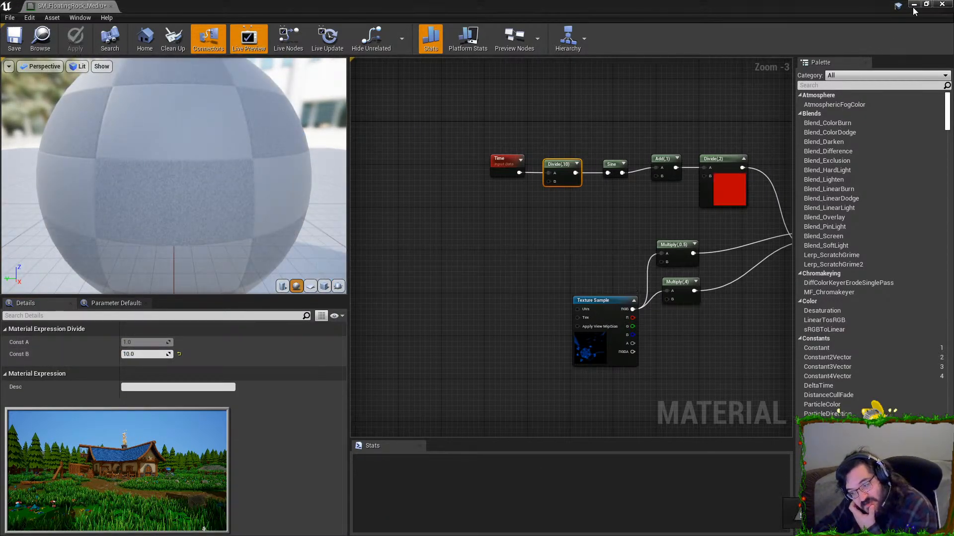
left_click(913, 5)
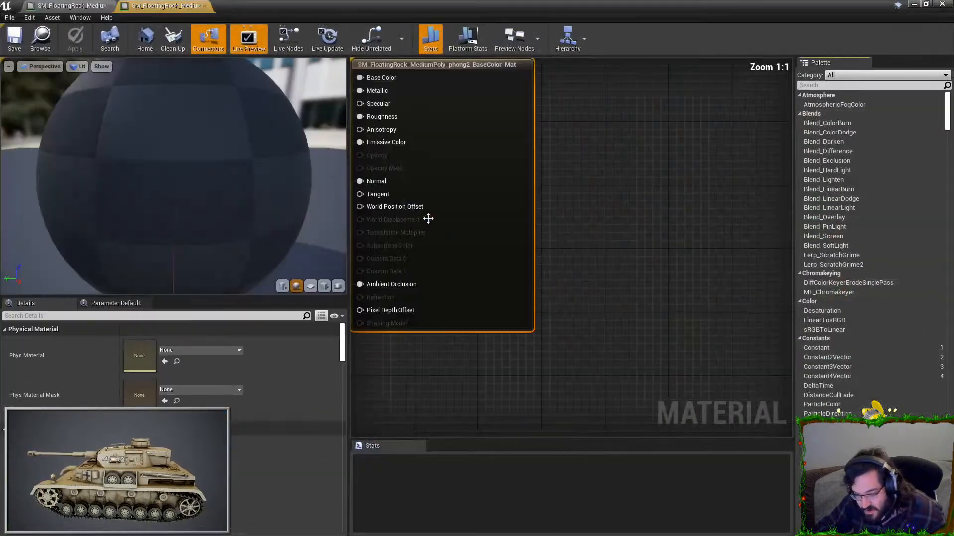
- In the phong2_BaseColor_Mat crystal material, set the Divide node after Time to 10, apply it and return to the level
scroll(429, 219, "down", 5)
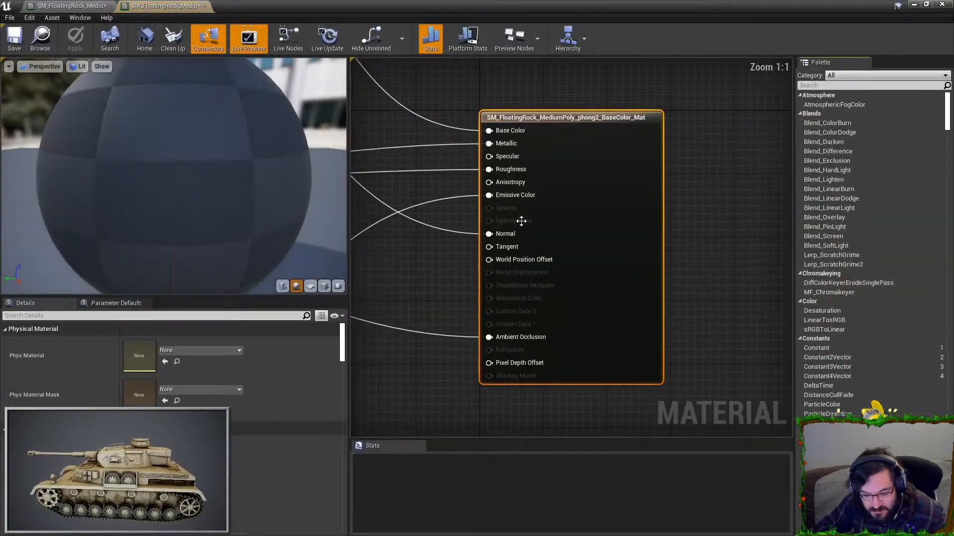
right_click_drag(377, 254, 449, 275)
left_click(449, 271)
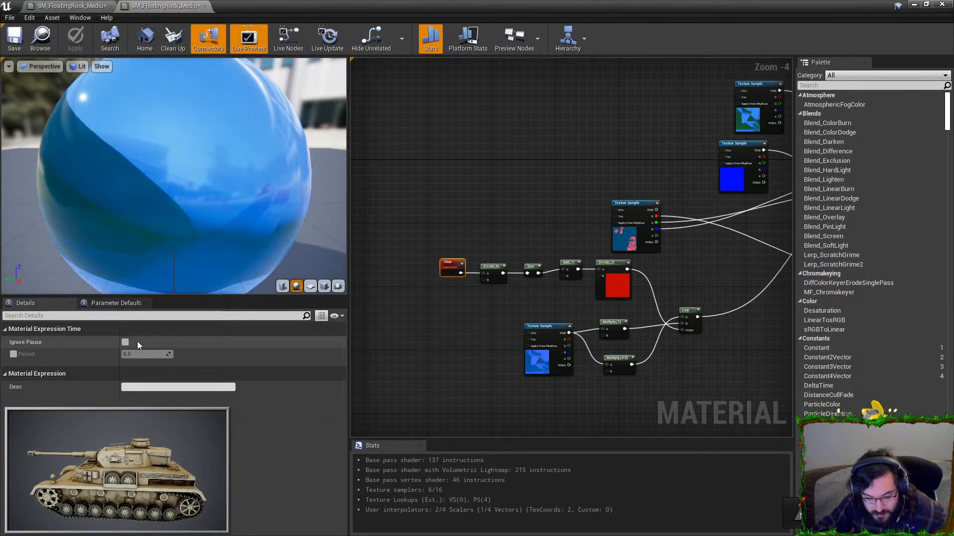
left_click(492, 271)
left_click(144, 355)
type("10")
key("Return")
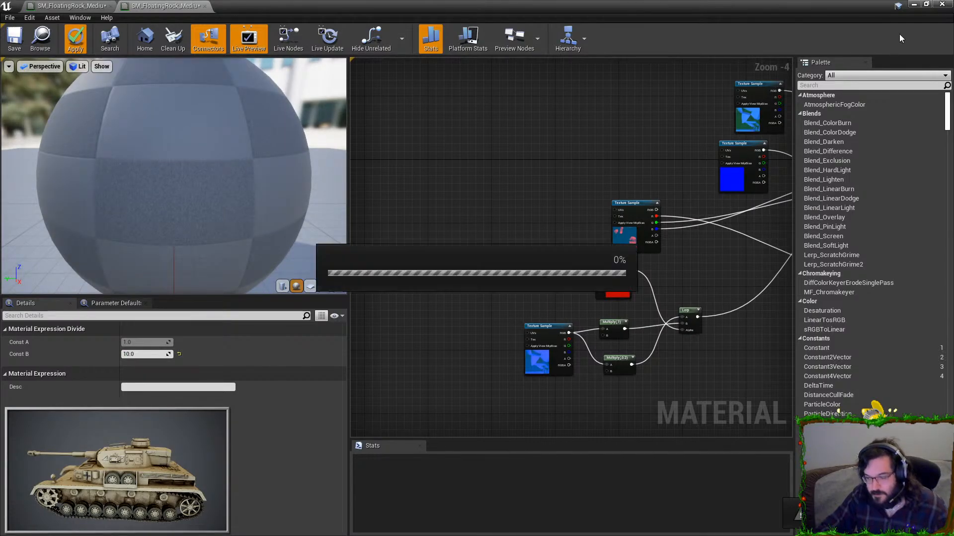
key("alt+Tab")
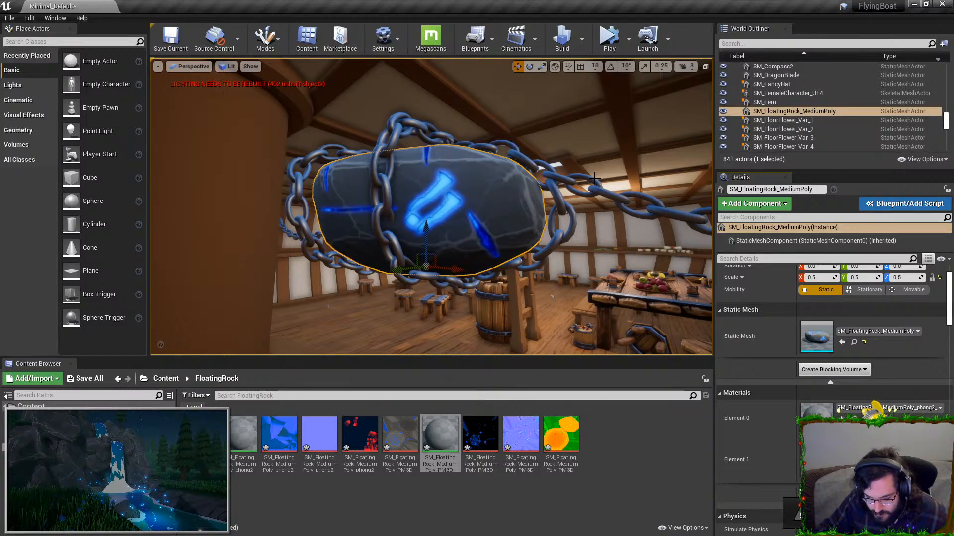
- Examine the chained rock's slowed glow pulse full-screen from several spots around the ship's tavern room
left_click_drag(549, 181, 591, 218, "alt")
key("Escape")
key("F11")
key("s")
right_click_drag(564, 234, 678, 220)
right_click_drag(504, 198, 504, 198)
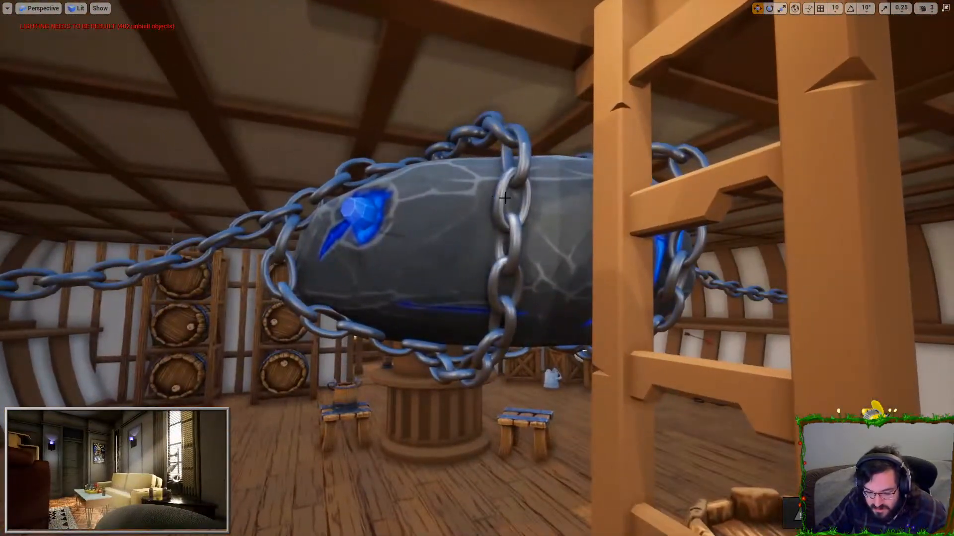
key("w")
right_click_drag(465, 246, 614, 247)
key("s")
right_click_drag(615, 306, 634, 300)
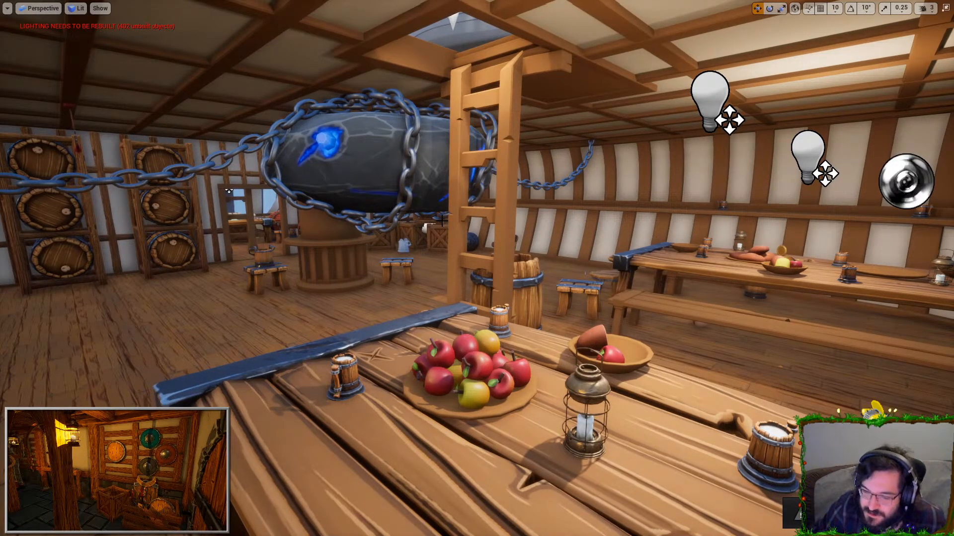
right_click_drag(268, 98, 208, 94)
mouse_move(486, 142)
right_mouse_down()
mouse_move(475, 142)
mouse_move(495, 151)
right_mouse_up()
right_click_drag(593, 182, 596, 149)
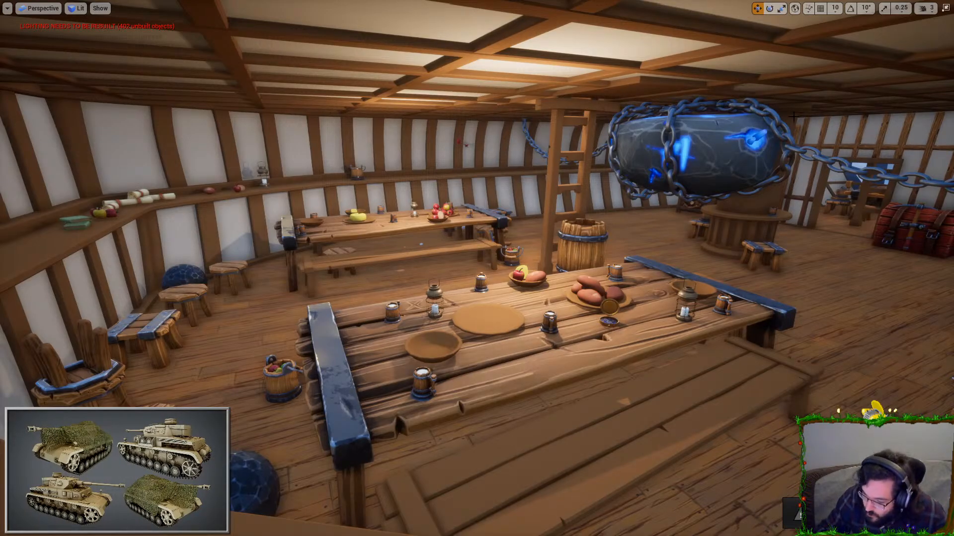
right_click_drag(749, 193, 749, 193)
right_click_drag(626, 139, 629, 130)
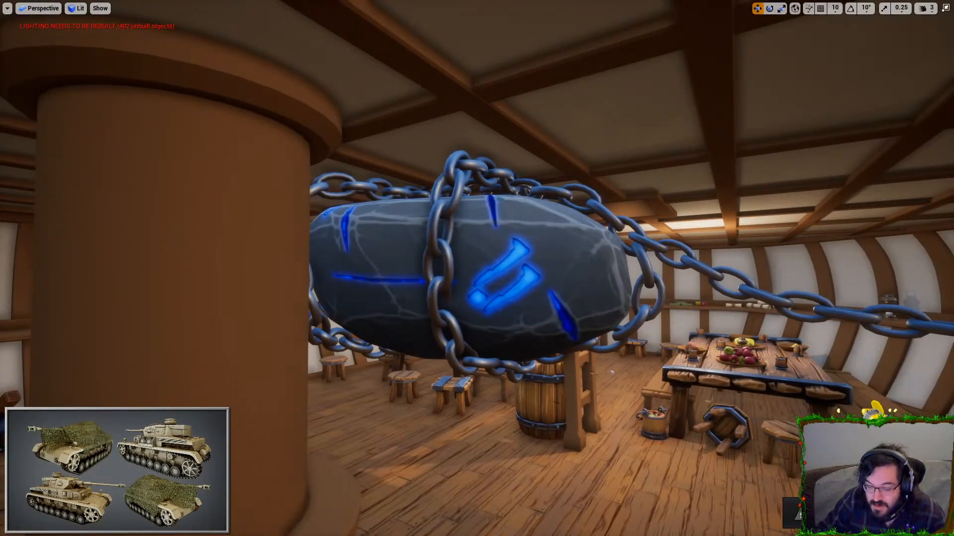
right_click_drag(578, 253, 605, 239)
- Reopen the selected rock's PM3D material and insert a Multiply node between the base color texture and Base Color
left_click(604, 240)
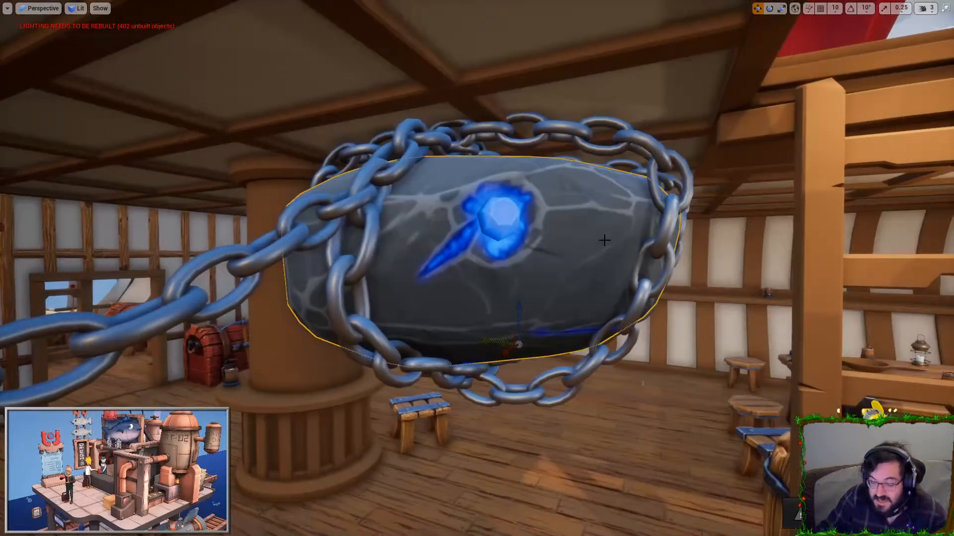
key("F11")
double_click(815, 335)
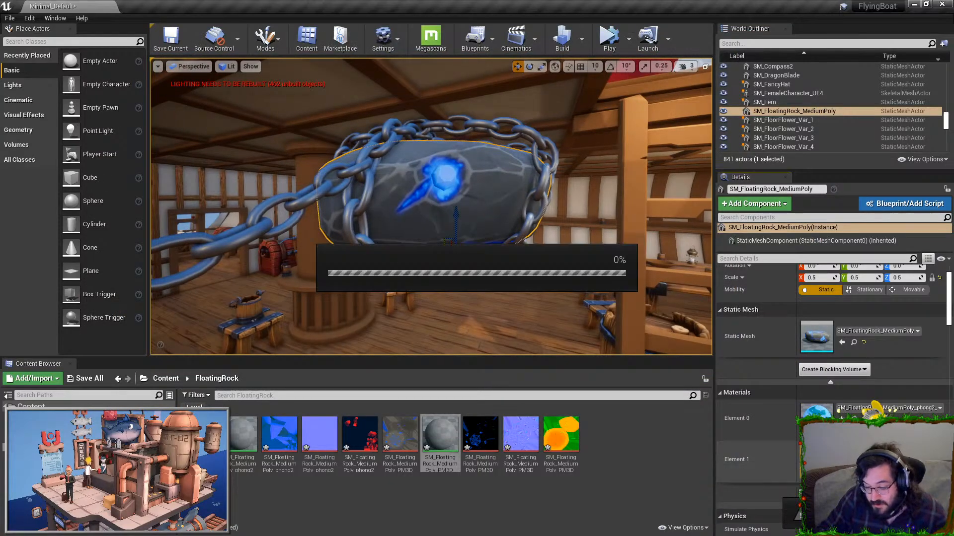
scroll(645, 209, "down", 3)
right_click_drag(369, 175, 661, 178)
left_click_drag(598, 194, 482, 119)
right_click_drag(530, 132, 538, 208)
left_click_drag(503, 152, 567, 161)
type("mul")
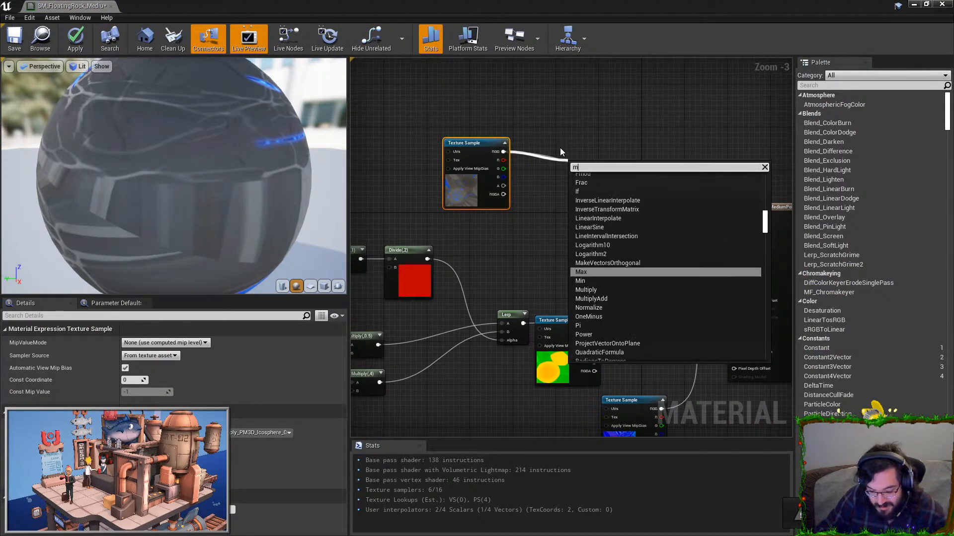
key("Return")
left_click_drag(589, 165, 734, 216)
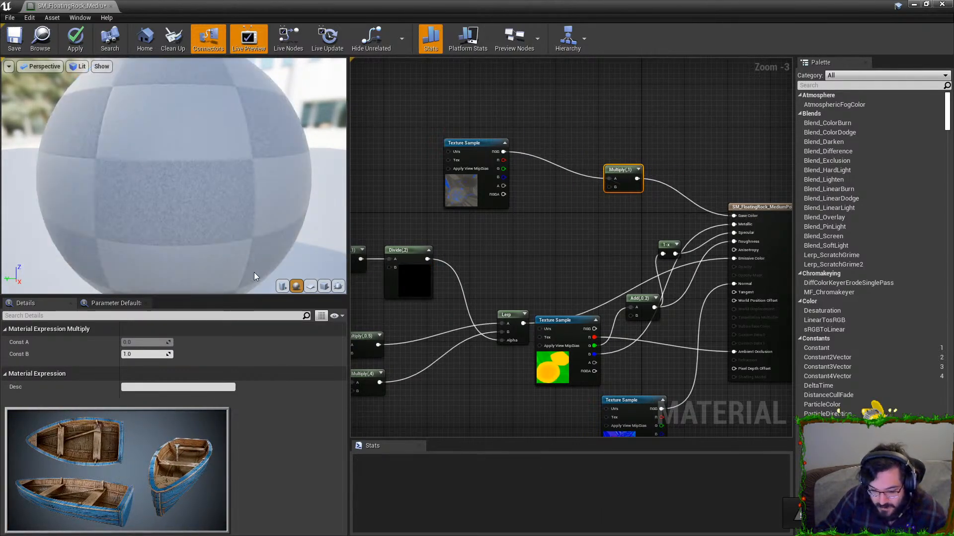
- Add a Constant3Vector to the new Multiply's B input and set its color to blue with hue about 227, saturation 1 and value 1
left_click(537, 216)
left_click_drag(579, 231, 610, 187)
left_click(181, 341)
left_click_drag(235, 347, 213, 319)
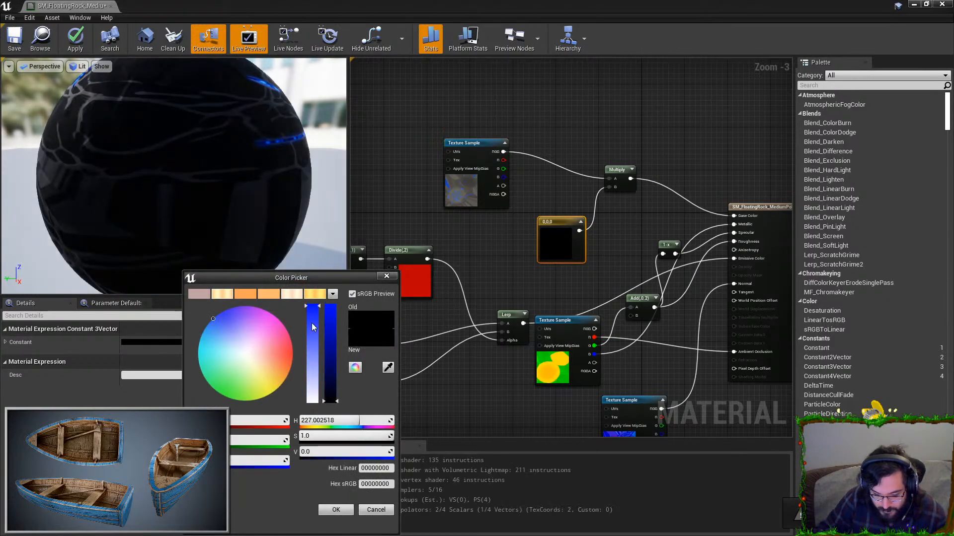
left_click(330, 306)
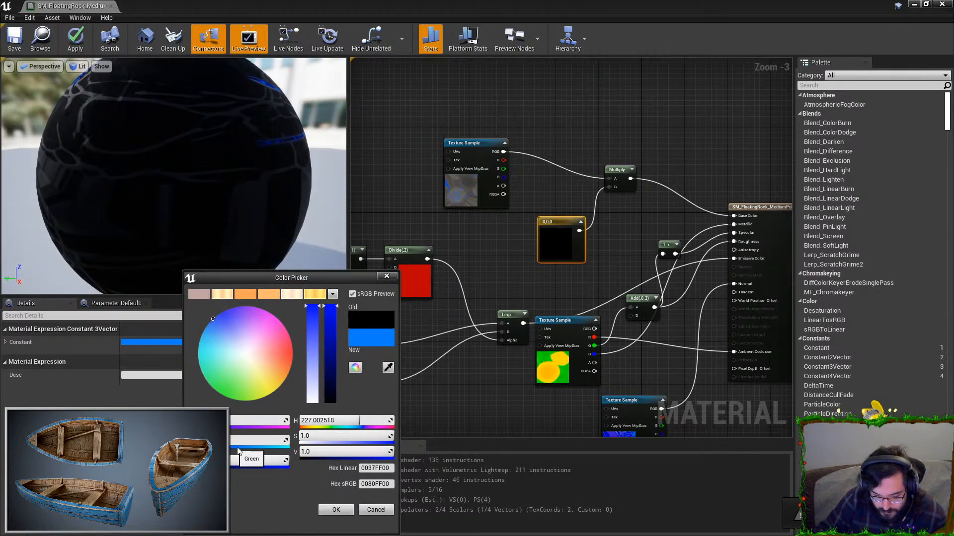
left_click(336, 510)
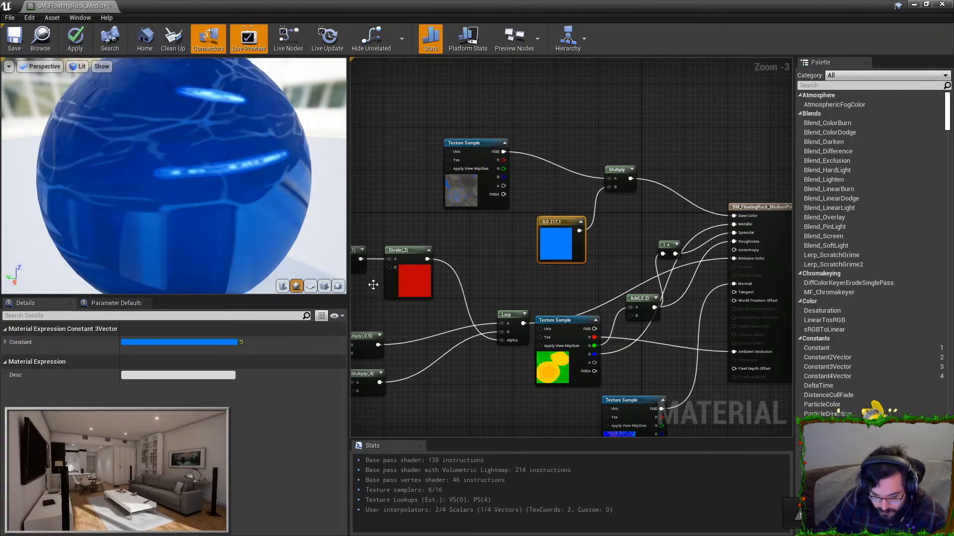
- Raise the blue Constant3Vector's color value (V) to 3
left_click(217, 341)
left_click(374, 450)
type("3")
key("Return")
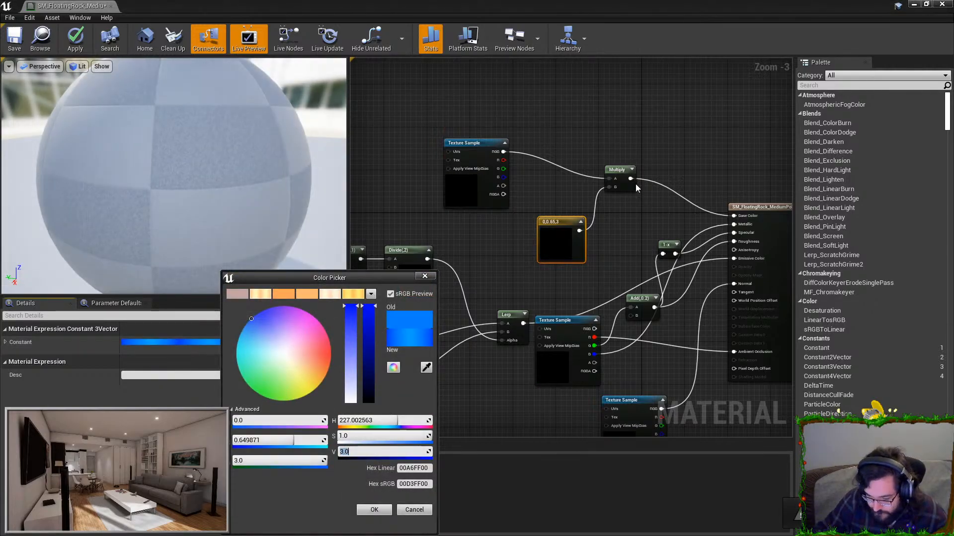
- Add a Constant of 0 beside the blue color node and connect it to the material's Roughness input
right_click_drag(636, 187, 585, 188)
left_click(638, 187)
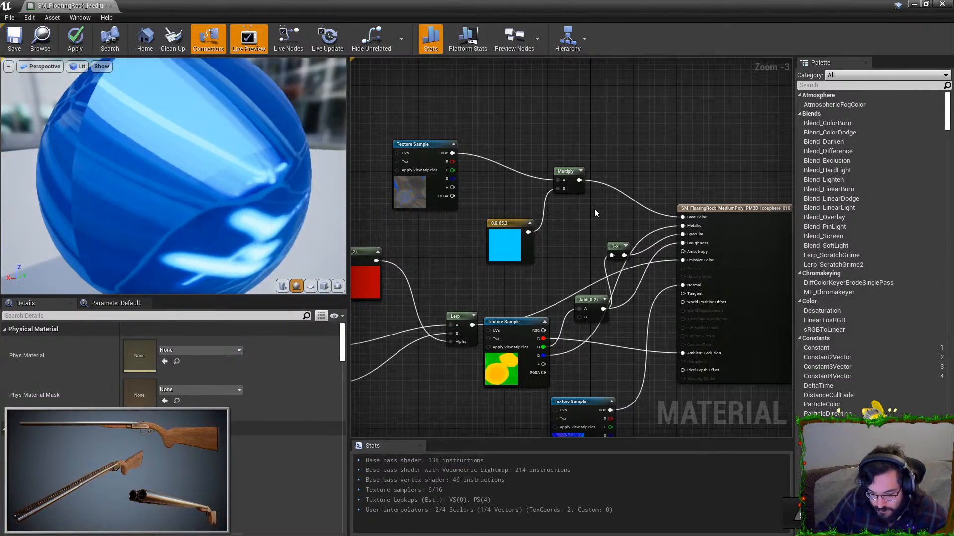
key("1")
left_click(586, 228)
left_click_drag(588, 230, 685, 240)
right_click_drag(619, 297, 608, 253)
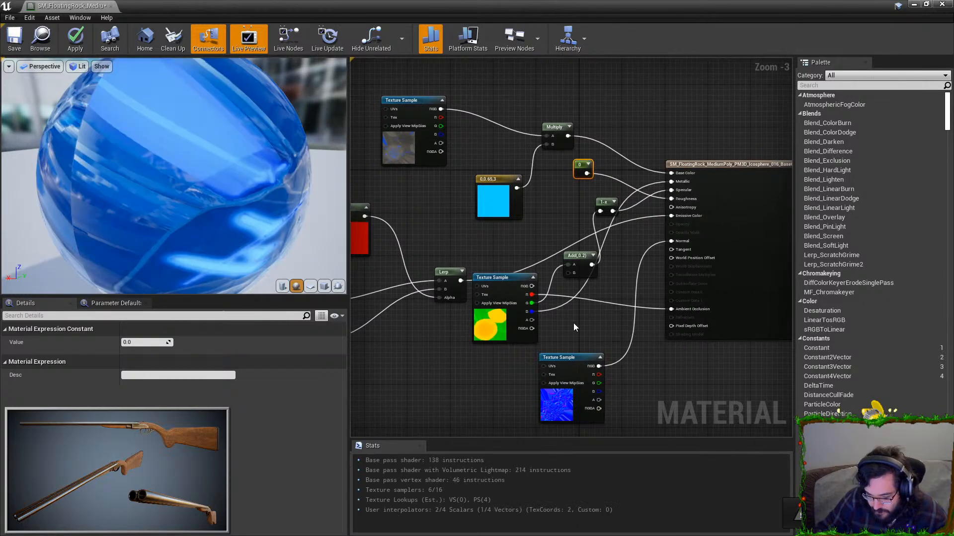
- Set the rock material's Blend Mode to Translucent
left_click(567, 323)
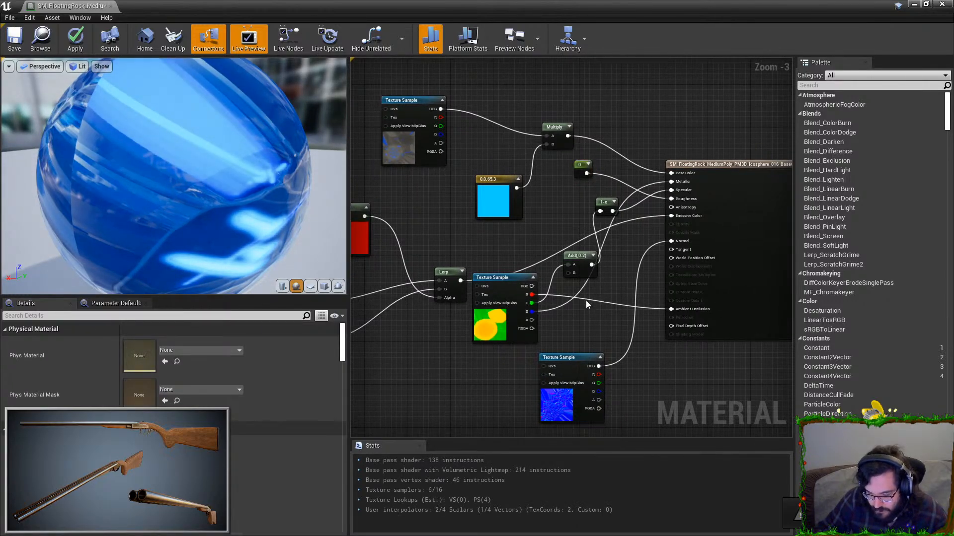
right_click_drag(585, 305, 594, 335)
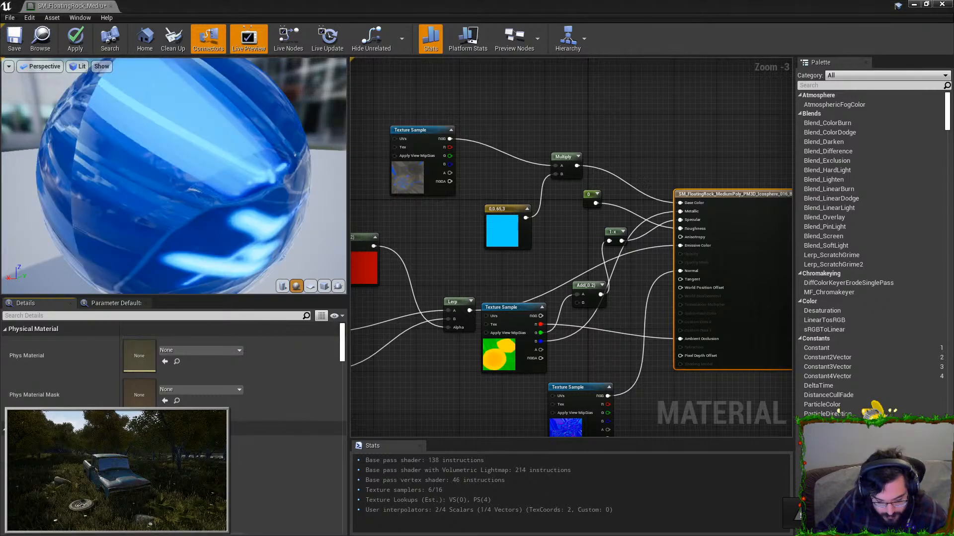
left_click(139, 479)
scroll(149, 478, "down", 1)
left_click(153, 464)
left_click(154, 462)
scroll(153, 452, "down", 2)
scroll(171, 362, "down", 3)
- Filter the material details for "transluc" and switch the translucency lighting mode to a surface option that supports Metallic, Roughness and Normal
left_click(162, 315)
type("t")
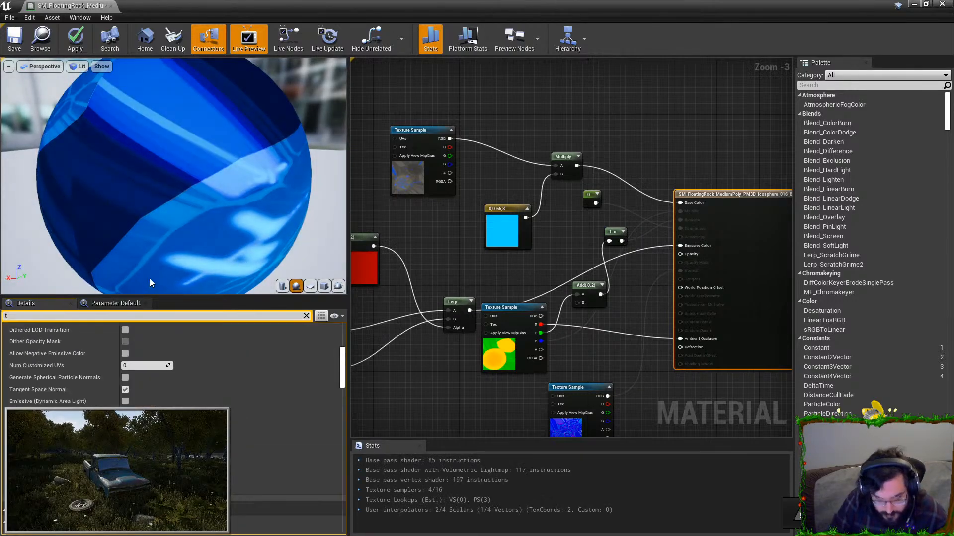
type("rans")
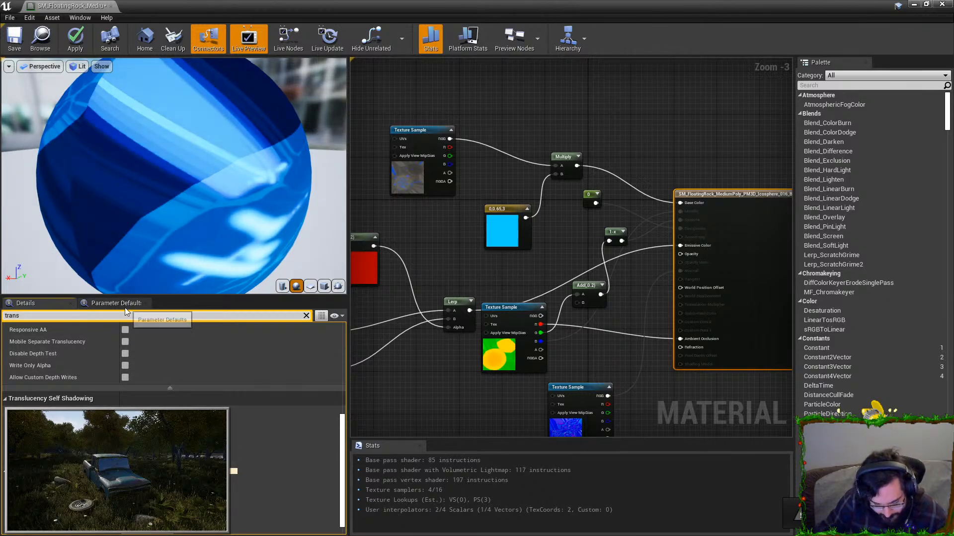
type("luc")
scroll(172, 463, "up", 5)
left_click(168, 462)
right_click_drag(706, 157, 632, 158)
scroll(632, 158, "up", 1)
left_click(527, 334)
right_click_drag(493, 242, 547, 263)
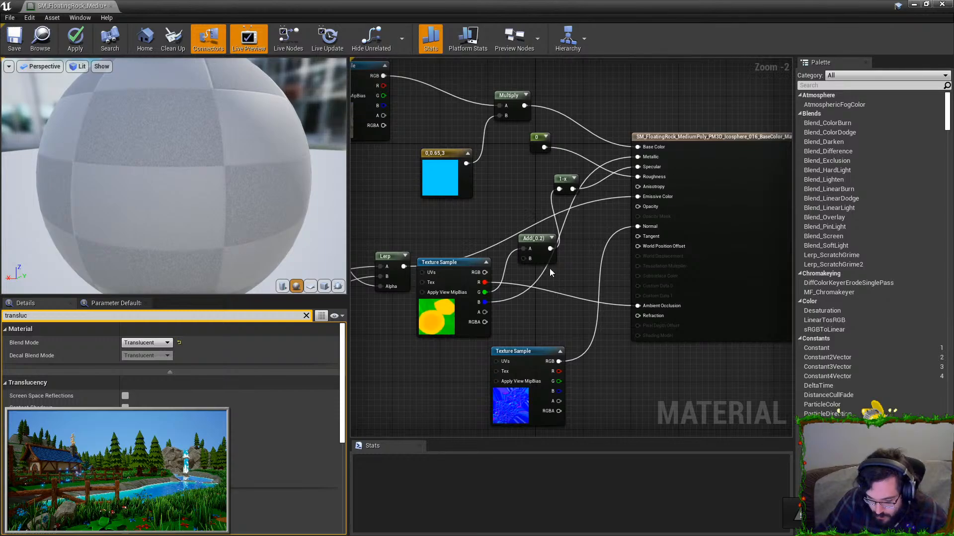
left_click(576, 277)
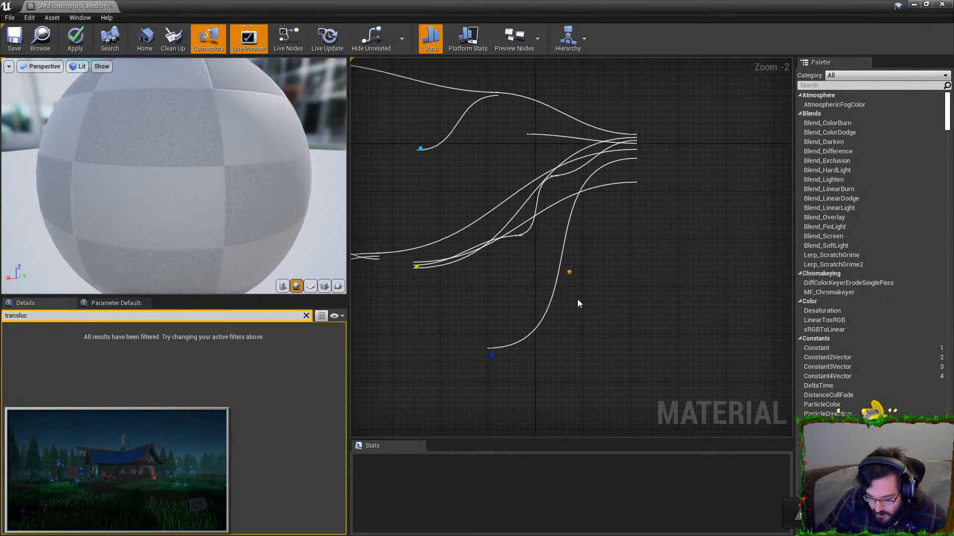
left_click_drag(584, 287, 643, 317)
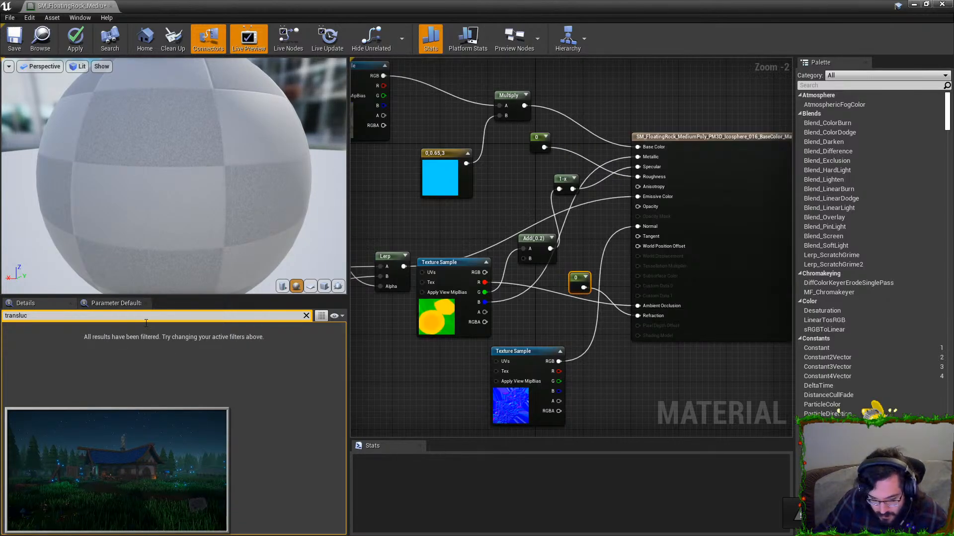
left_click(306, 315)
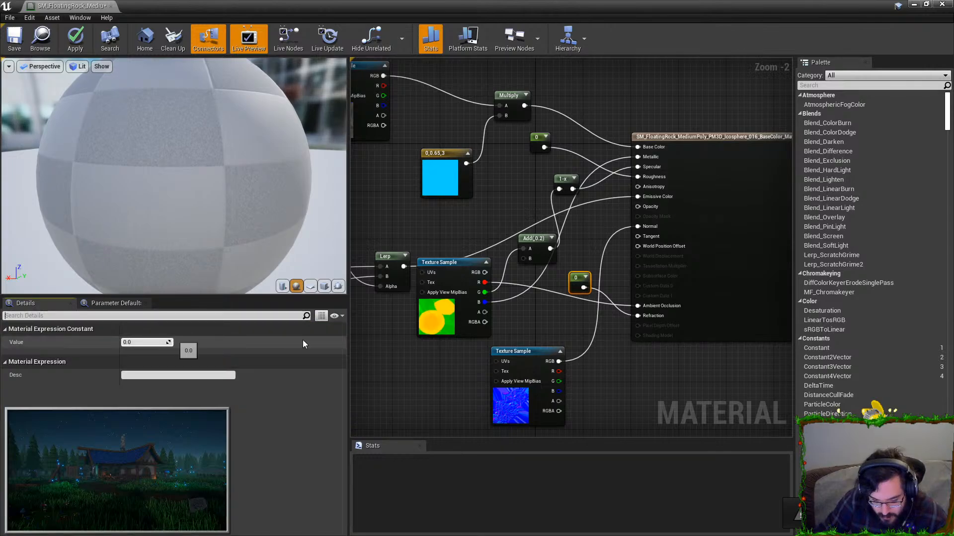
key("Delete")
- Add a Fresnel node below the Lerp and feed its output into a new Clamp node
right_click(412, 386)
type("fresnel")
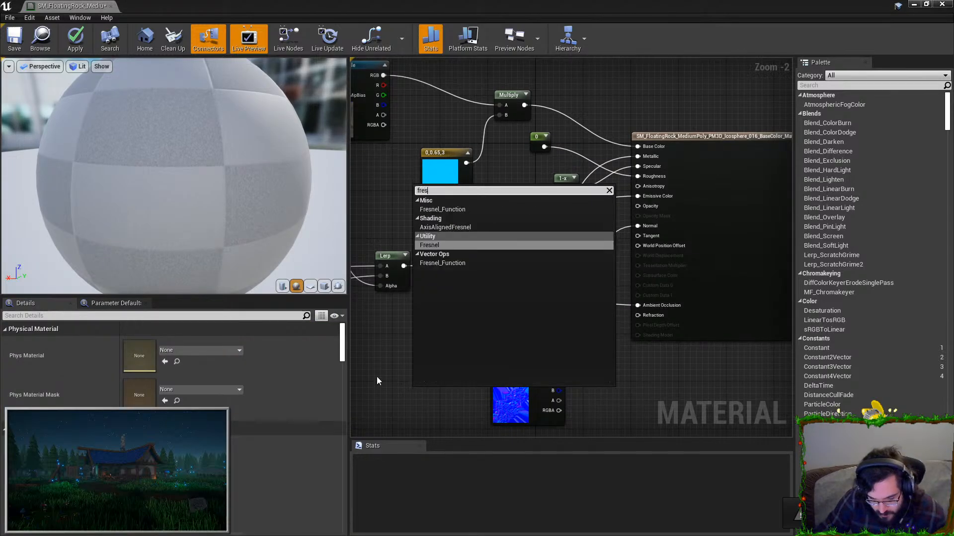
key("Return")
left_click_drag(462, 392, 395, 397)
type("clamp")
key("Return")
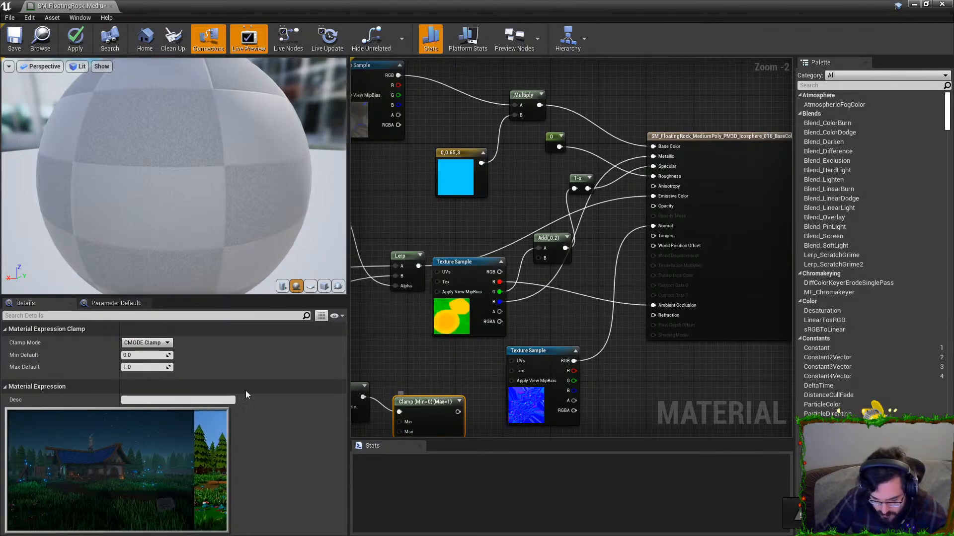
- Set the Clamp node's Min Default to 0.4 and Max Default to 0.6
left_click(154, 355)
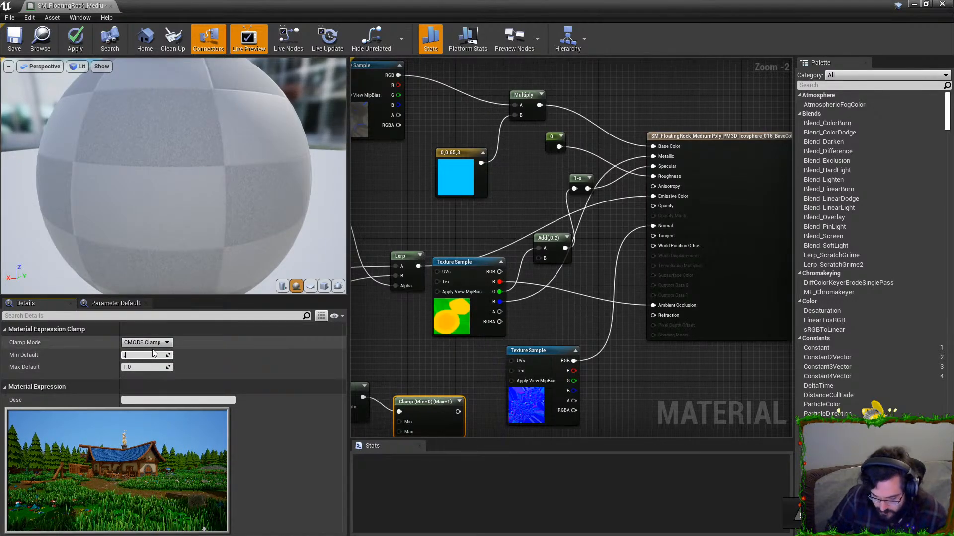
type("0.4")
key("Tab")
left_click(154, 354)
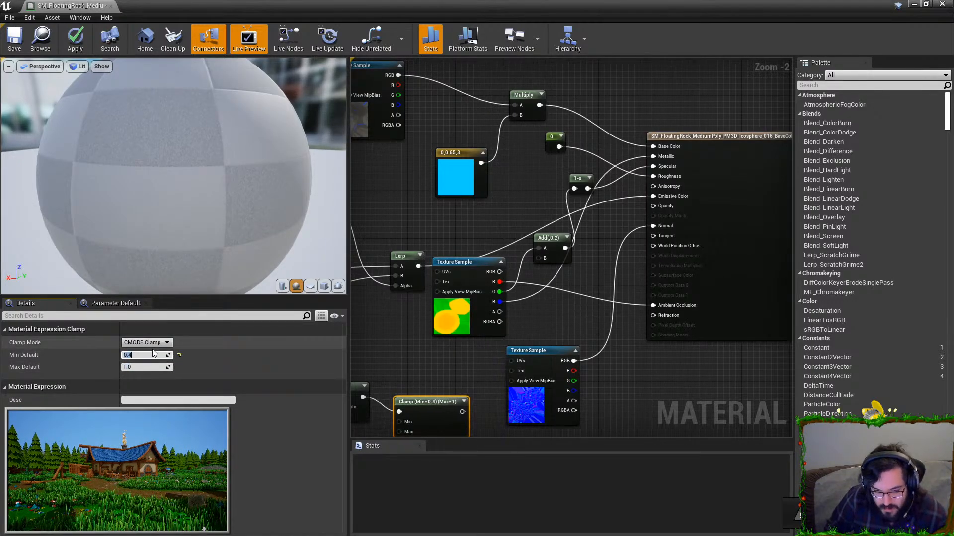
key("Tab")
type("0.6")
key("Return")
- Feed the Clamp output into a new Multiply node and set its Const B to 2
left_click_drag(467, 411, 585, 420)
type("m")
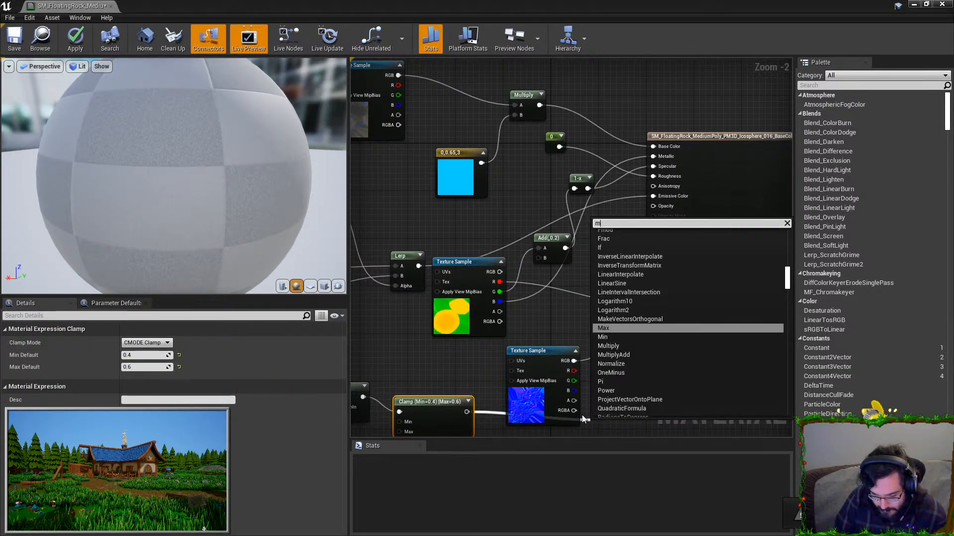
type("i")
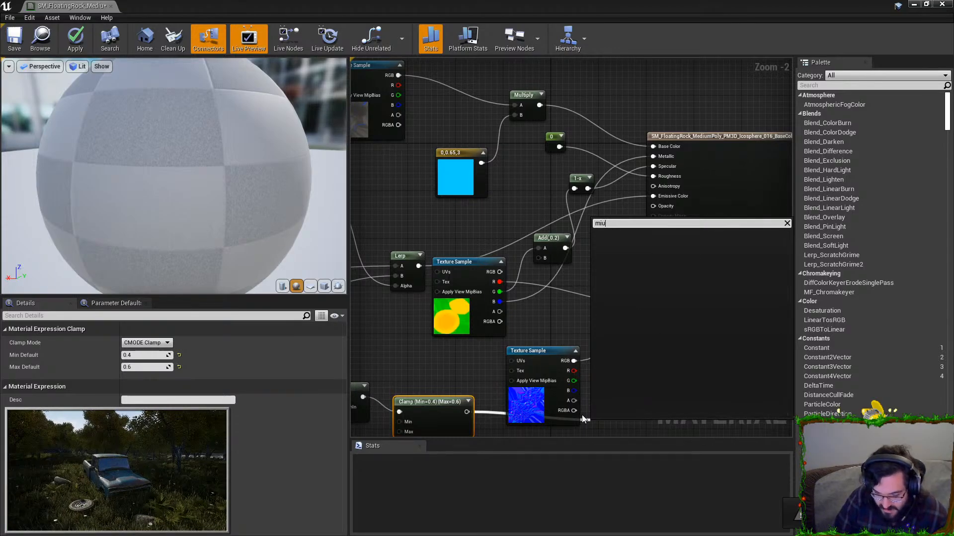
key("BackSpace")
type("u")
key("Return")
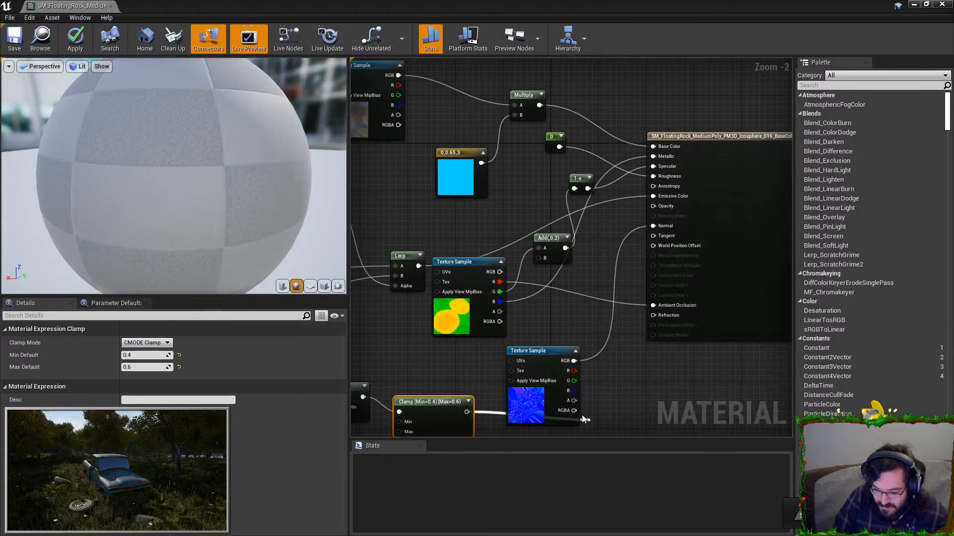
left_click(149, 355)
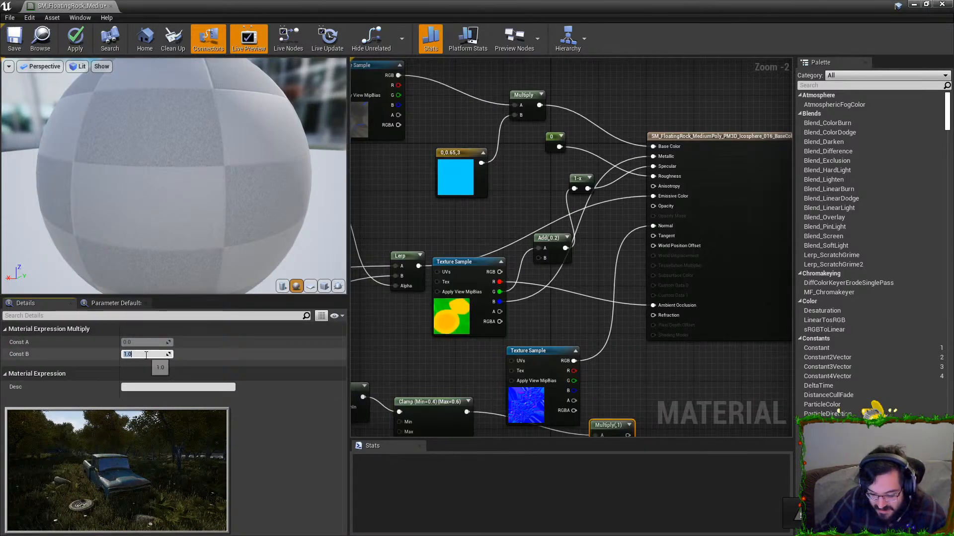
type("2")
key("Return")
- Connect the output of the Multiply fed by the Clamp to the material's Opacity and Refraction inputs
left_click_drag(627, 436, 648, 191)
right_click_drag(647, 366, 660, 319)
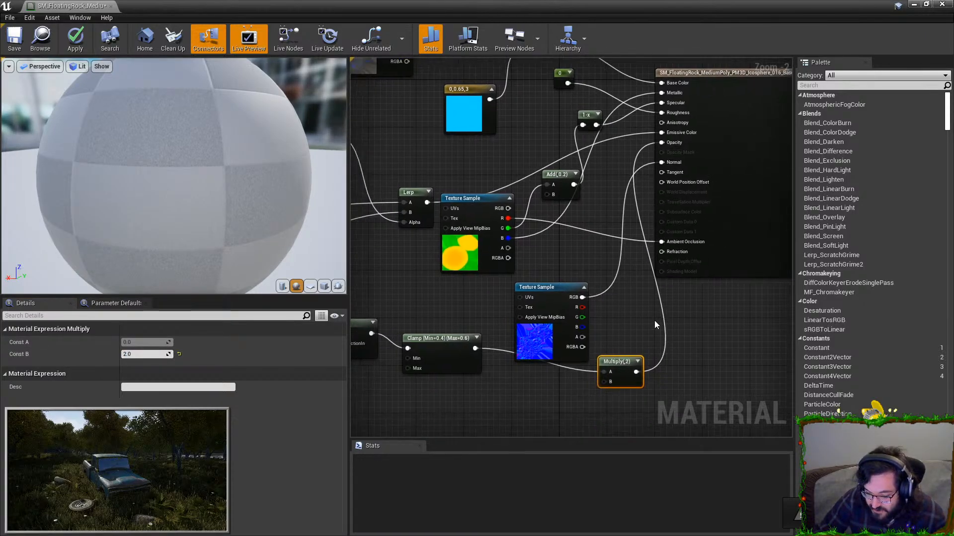
left_click_drag(636, 372, 662, 252)
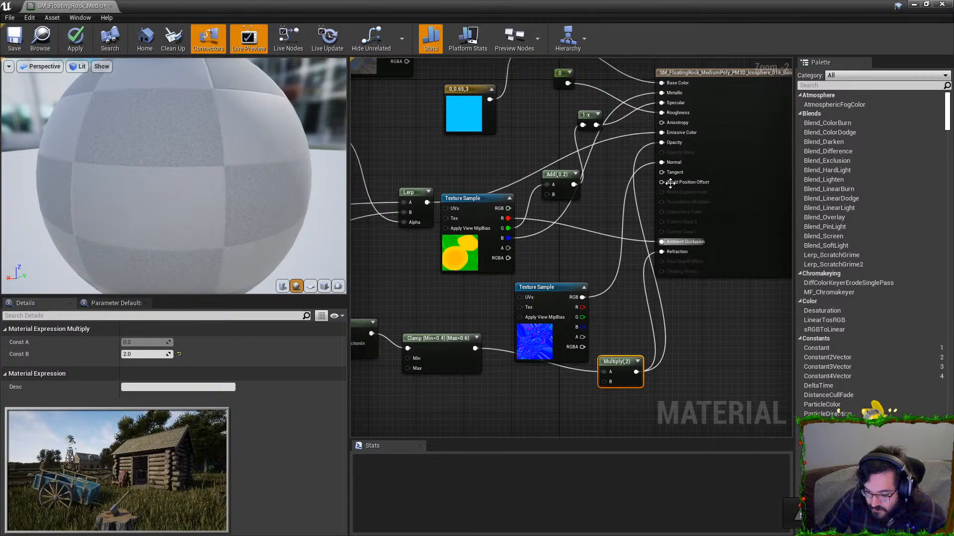
left_click(628, 157)
key("1")
left_click(630, 160)
left_click_drag(641, 169, 661, 142)
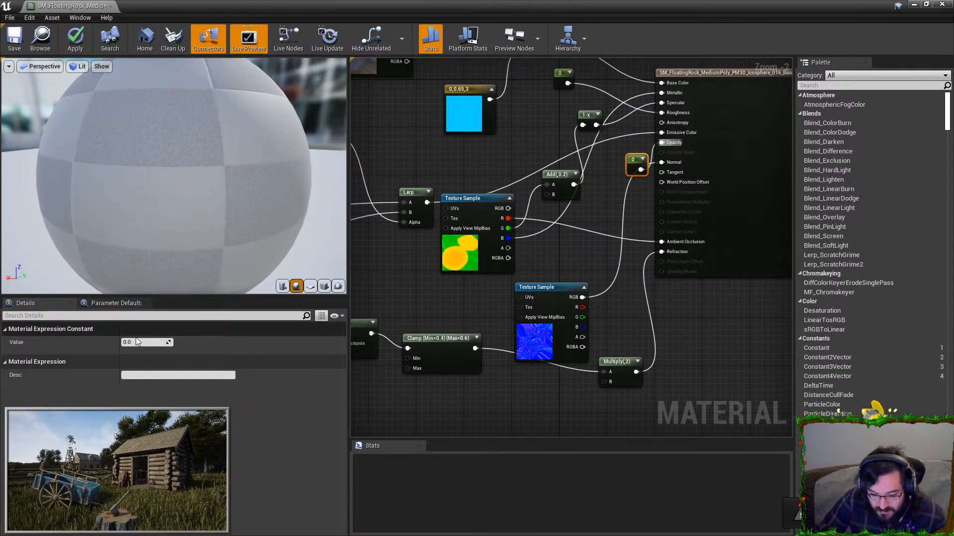
left_click(602, 165)
left_click(628, 157)
key("Delete")
- Connect the Clamp-fed Multiply to Opacity again and apply the material changes
right_click_drag(447, 327, 489, 330)
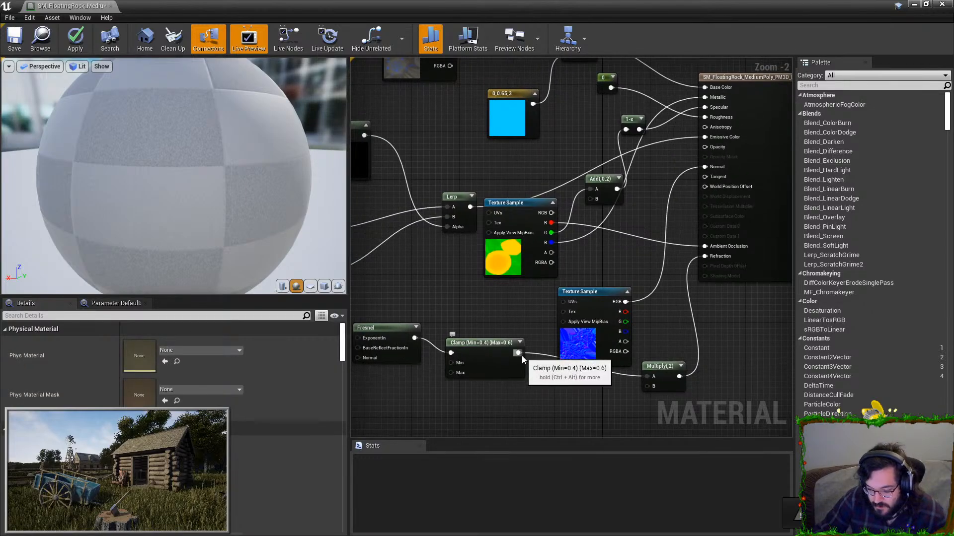
left_click_drag(679, 376, 705, 147)
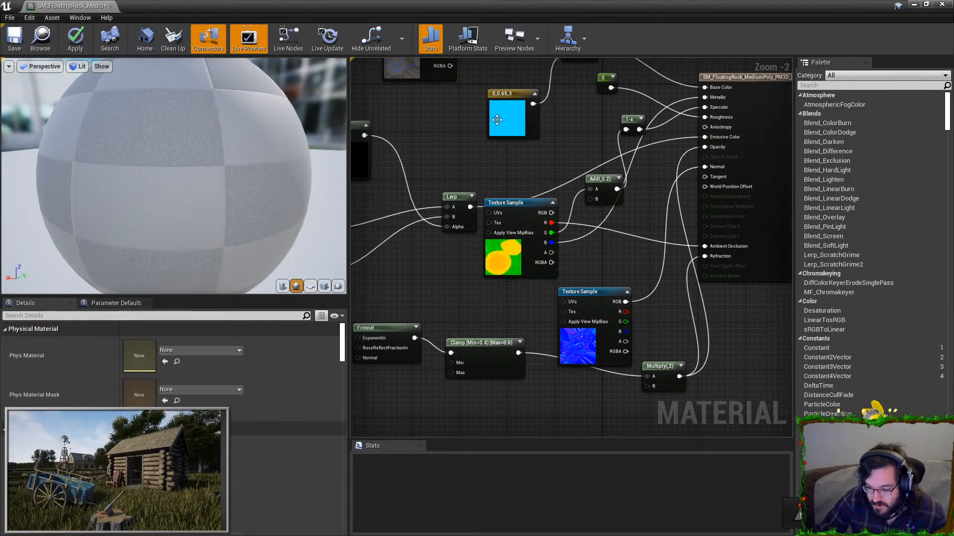
left_click(83, 39)
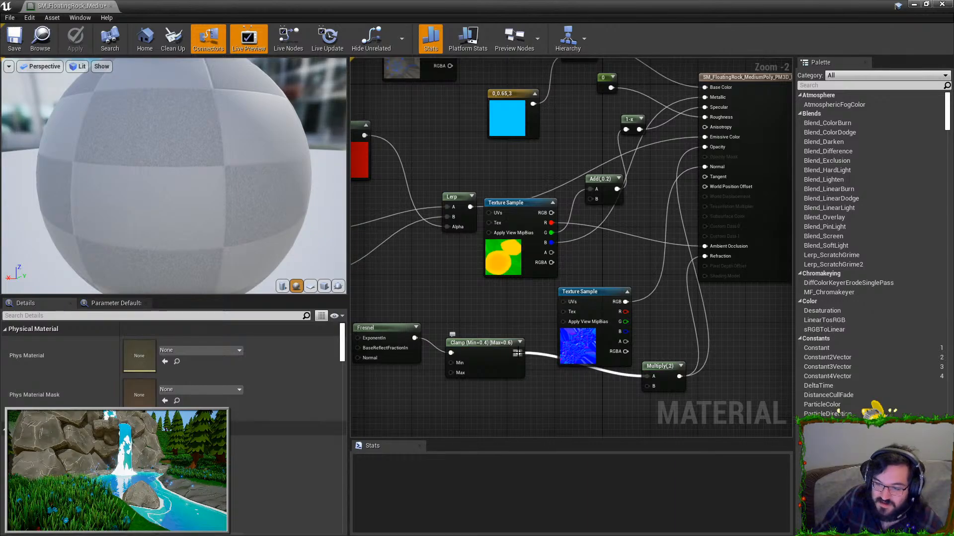
- Connect the Clamp output directly to Opacity, apply the material and inspect the chained rock in the level
left_click_drag(517, 353, 718, 148)
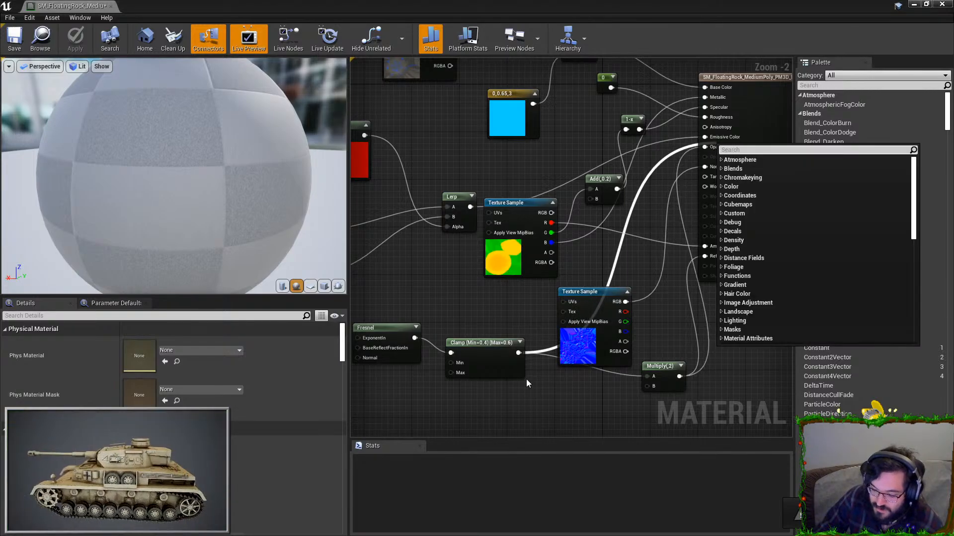
left_click_drag(520, 351, 711, 141)
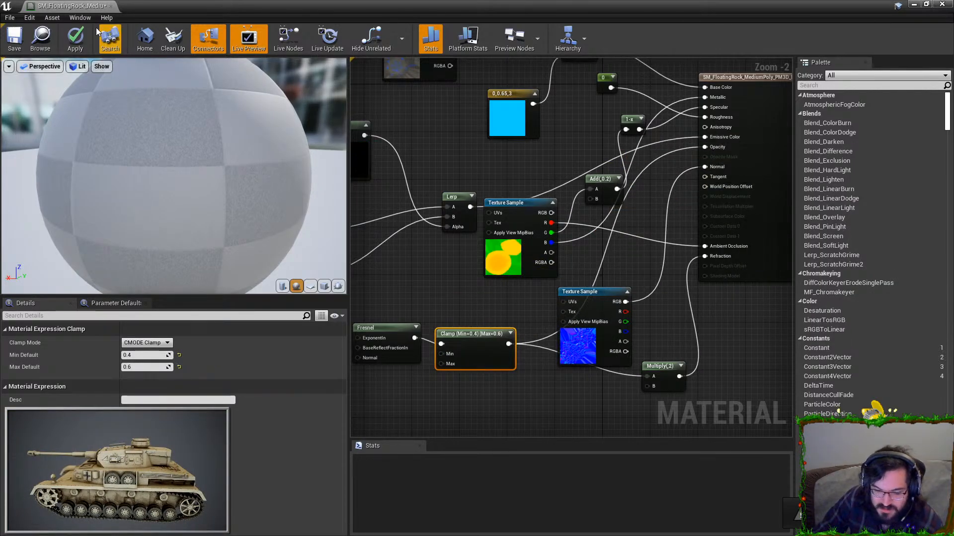
left_click(75, 39)
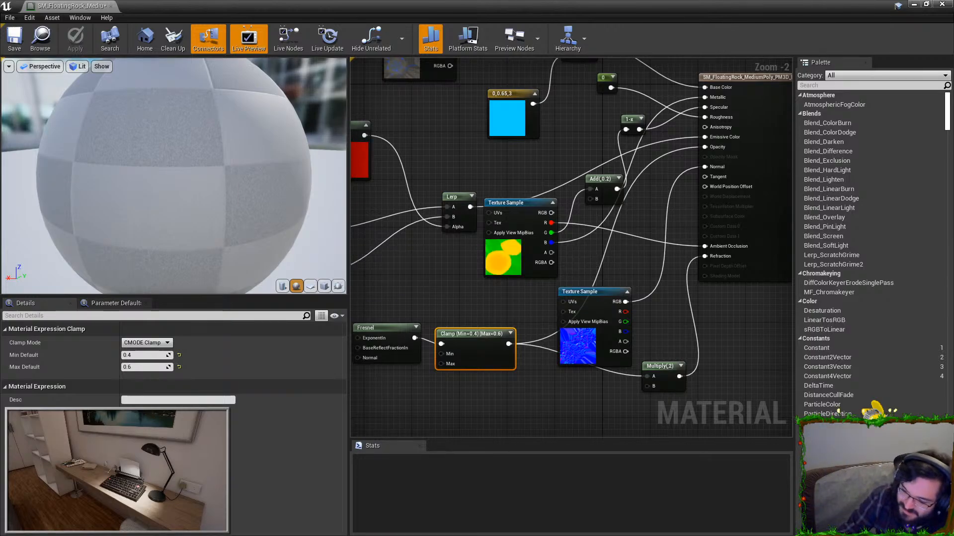
left_click(913, 4)
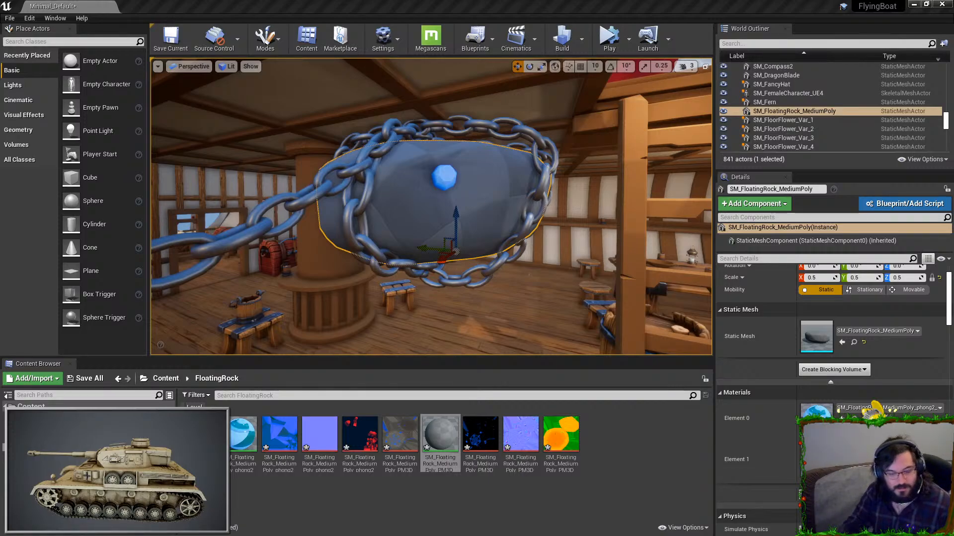
right_click_drag(431, 207, 397, 206)
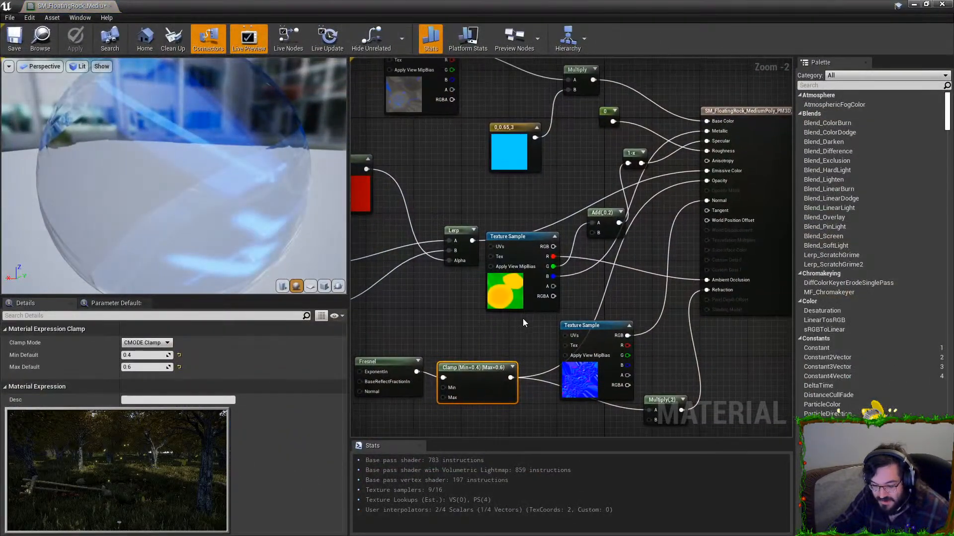
- Space the Fresnel node away from the Clamp, reconnect the Multiply output to Opacity and apply the material
right_click_drag(521, 331, 566, 278)
left_click_drag(441, 306, 387, 312)
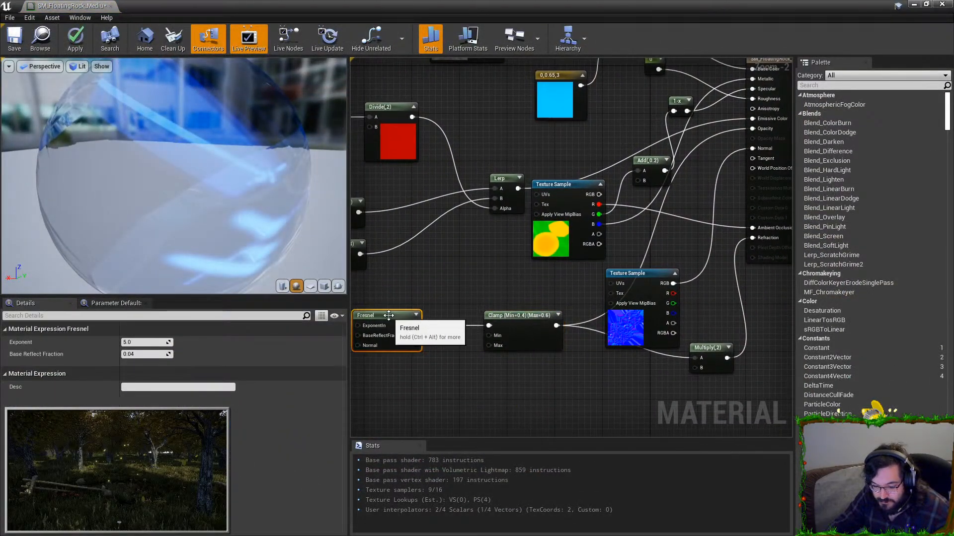
left_click(537, 316)
right_click_drag(464, 333, 371, 358)
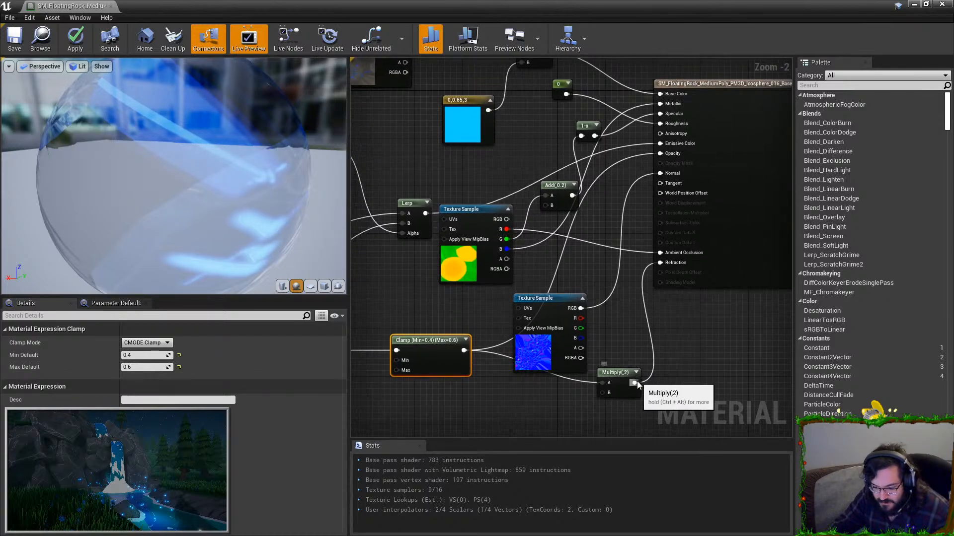
left_click_drag(638, 384, 664, 154)
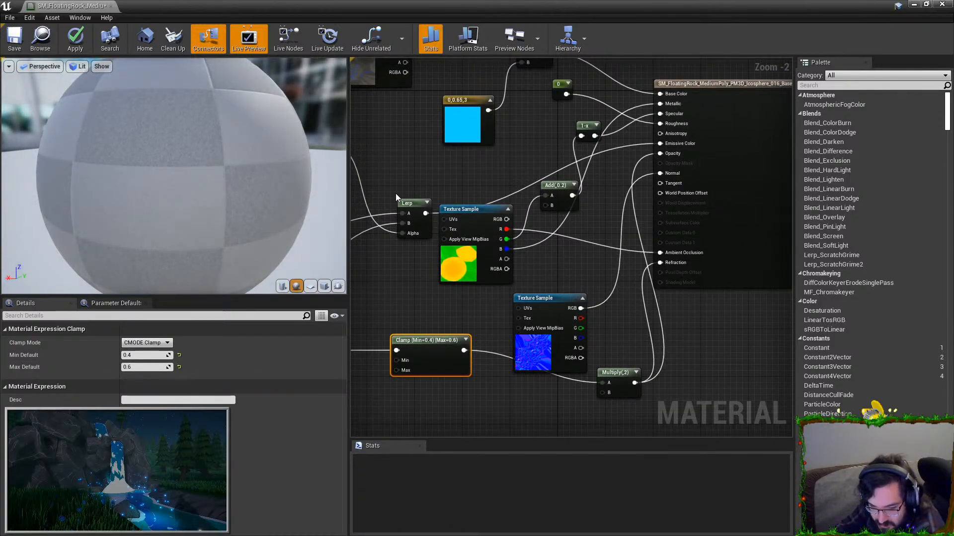
scroll(199, 188, "down", 5)
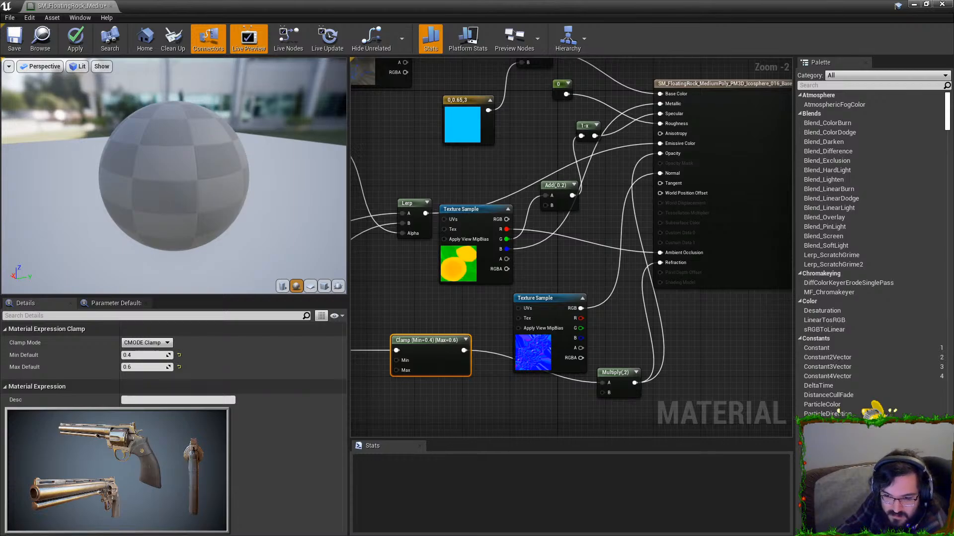
left_click_drag(163, 157, 183, 149)
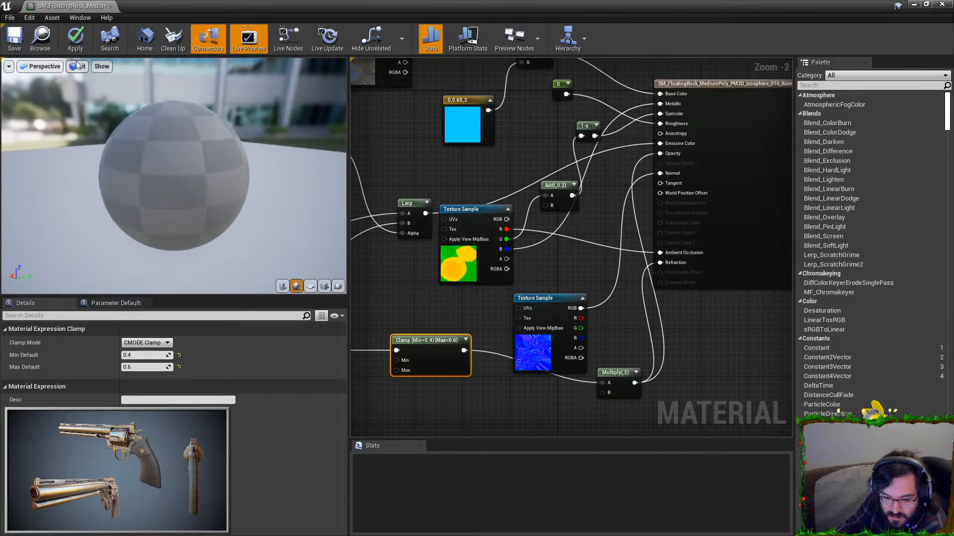
left_click(75, 38)
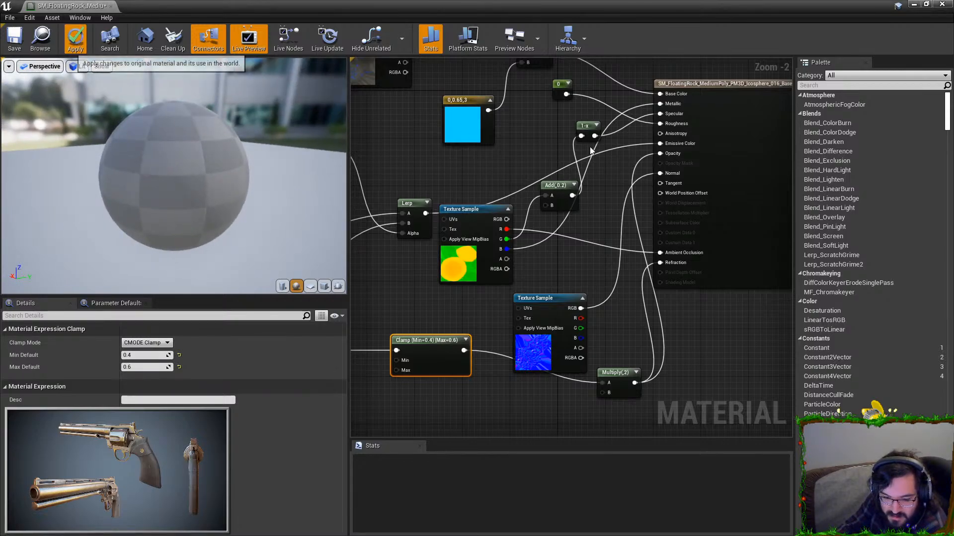
- Inspect the chained rock's translucent material from several angles in the level
left_click(914, 6)
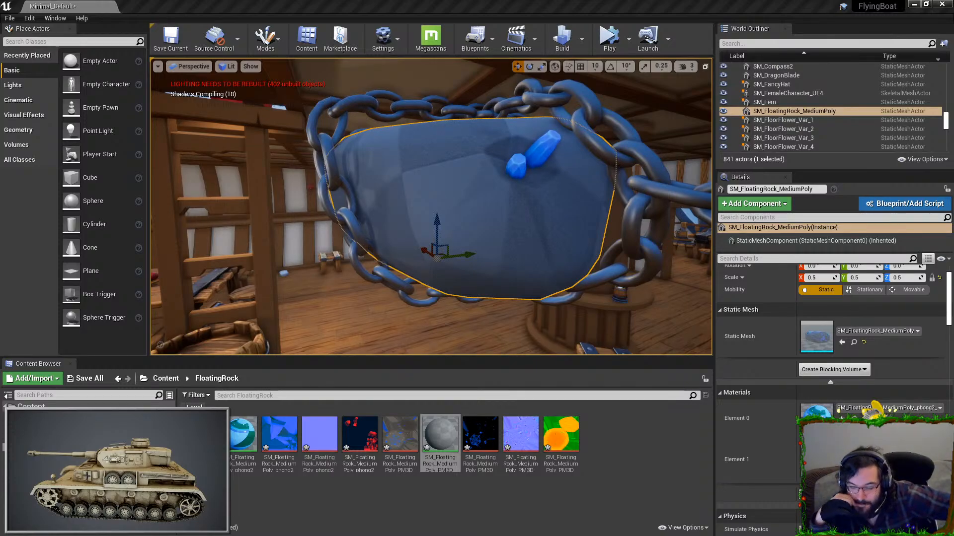
right_click_drag(431, 207, 427, 249)
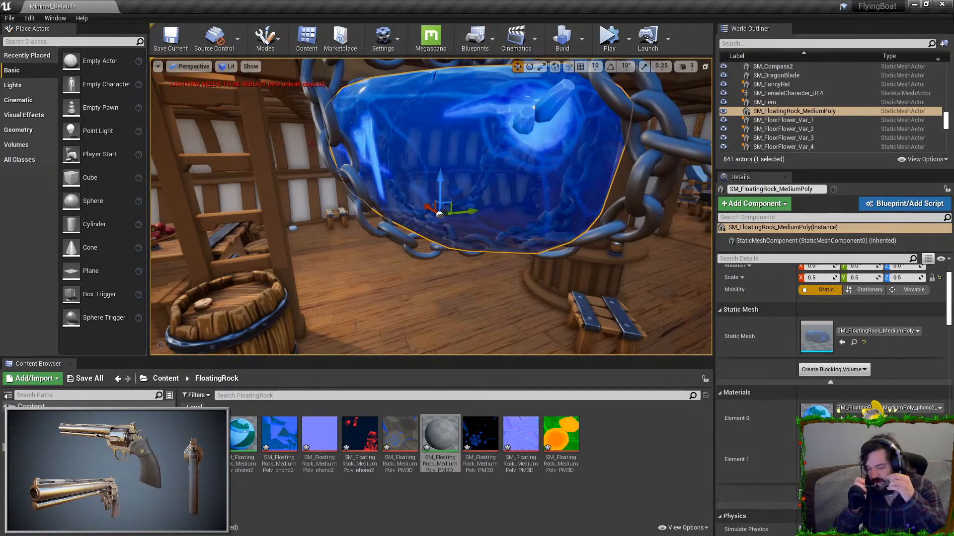
right_click_drag(276, 165, 75, 147)
key("a")
key("w")
key("d")
key("w")
key("d")
key("d")
key("Escape")
right_click_drag(431, 206, 184, 199)
key("s")
key("w")
key("s")
key("d")
key("w")
key("d")
key("a")
key("d")
key("d")
key("a")
- Add a second Multiply fed by the Clamp, set its B constant to 2.5 and connect it to Opacity
left_click(422, 187)
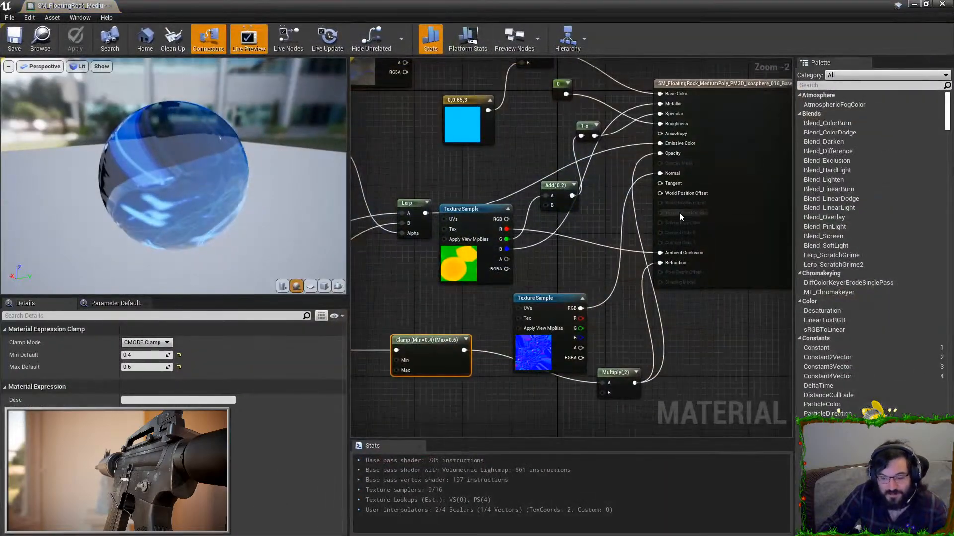
mouse_move(567, 251)
right_mouse_down()
mouse_move(598, 286)
mouse_move(577, 262)
right_mouse_up()
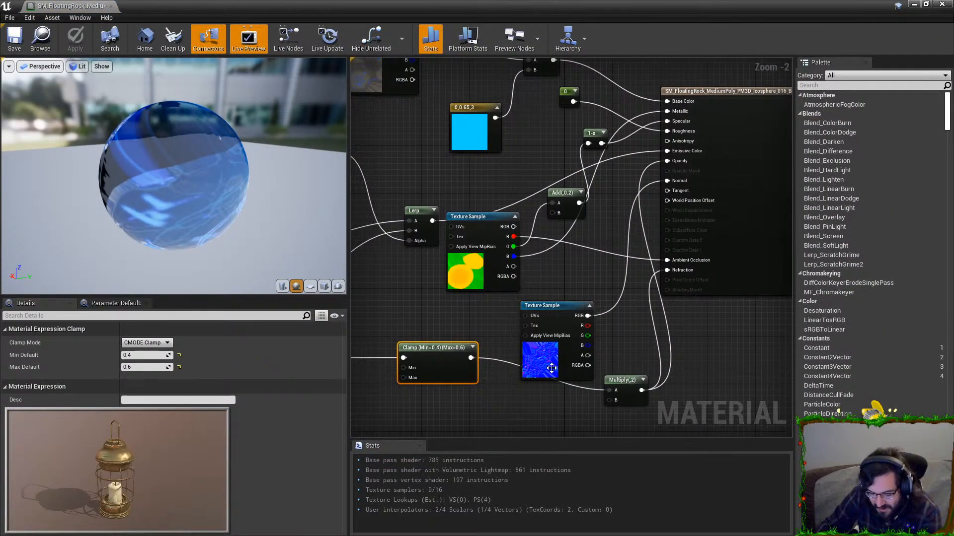
left_click(621, 368)
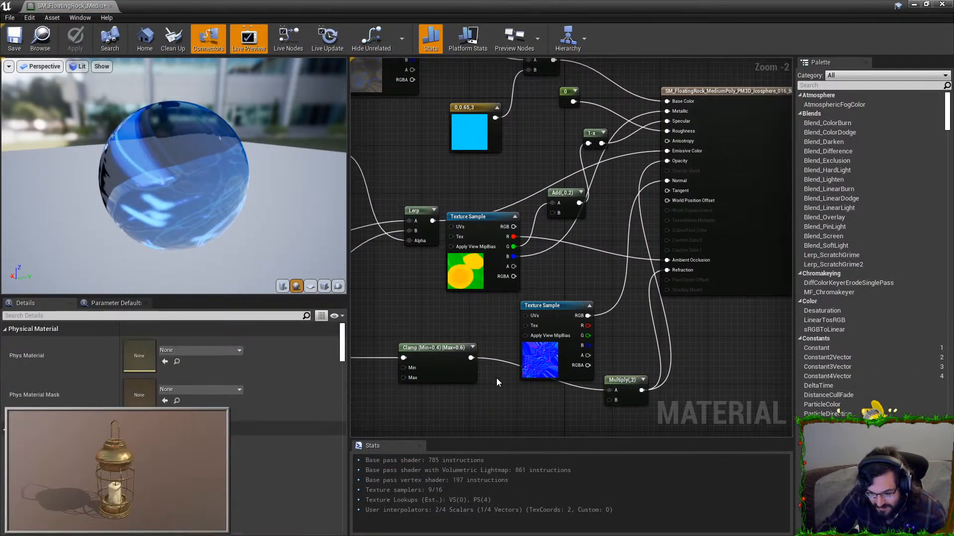
left_click_drag(471, 358, 489, 381)
type("multiply")
key("Return")
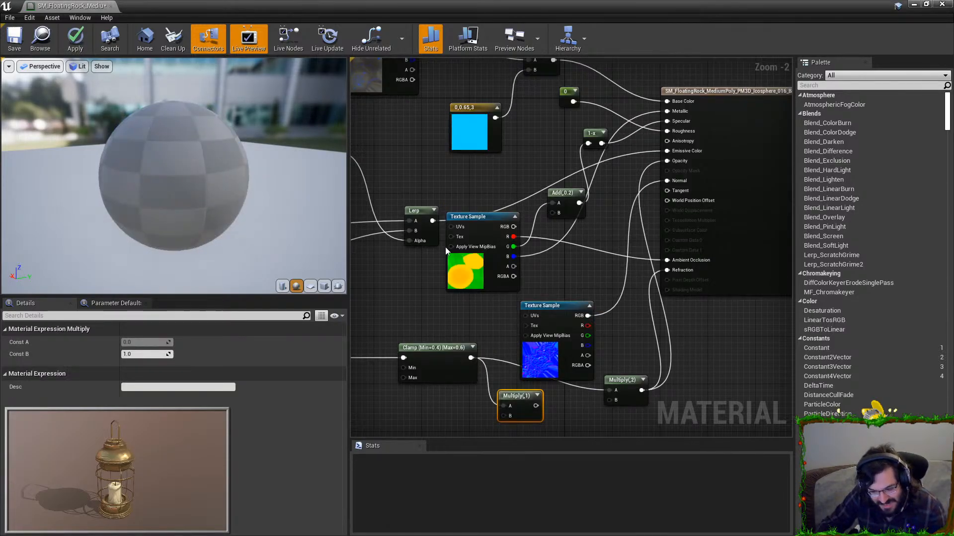
left_click(144, 354)
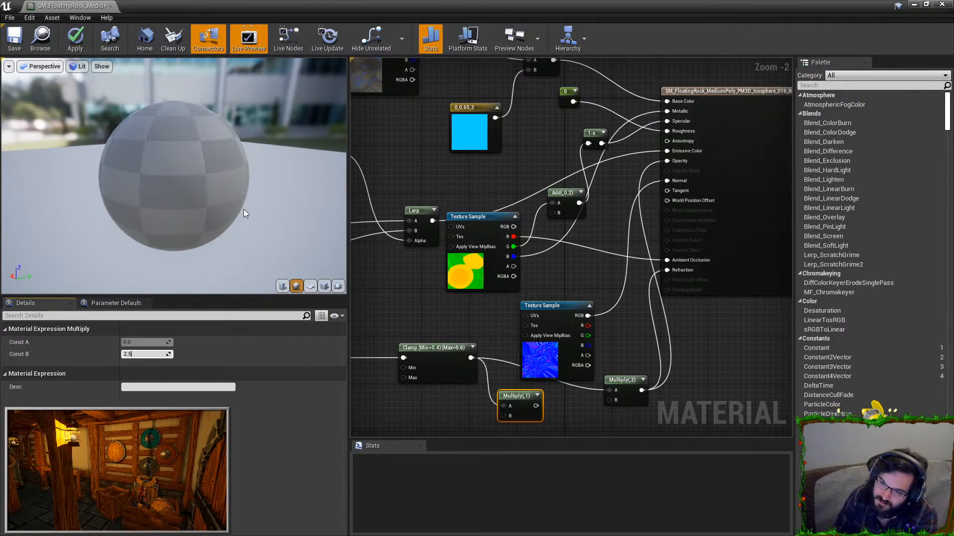
key("Return")
left_click_drag(540, 406, 678, 160)
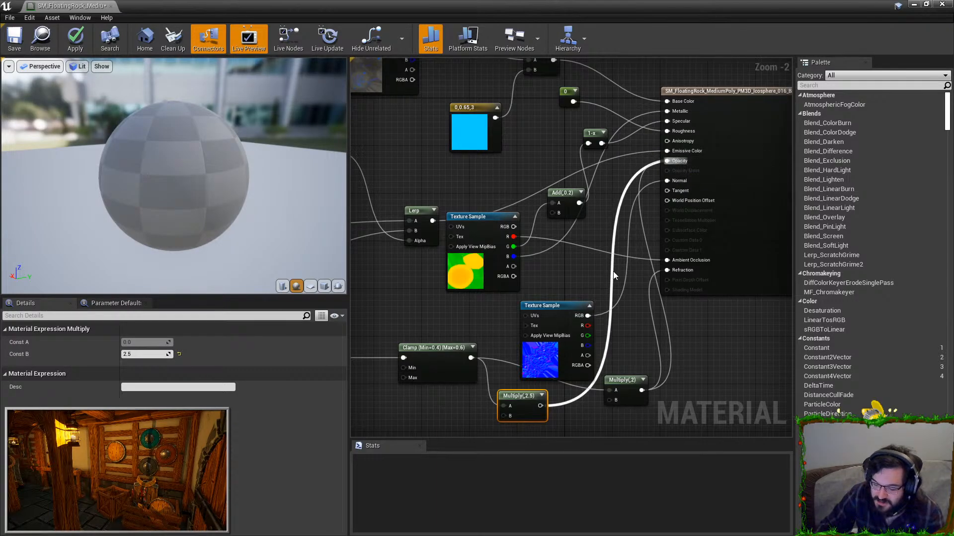
- Create a constant below the Clamp, convert it to a parameter named Opac and connect it to the new Multiply's B input
right_click_drag(586, 343, 638, 248)
key("1")
left_click(476, 356)
right_click(477, 359)
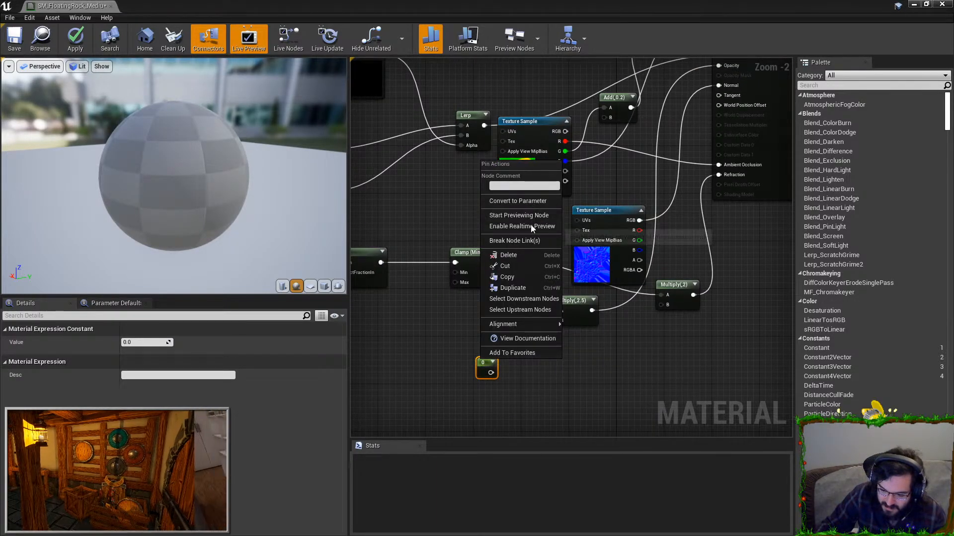
left_click(531, 201)
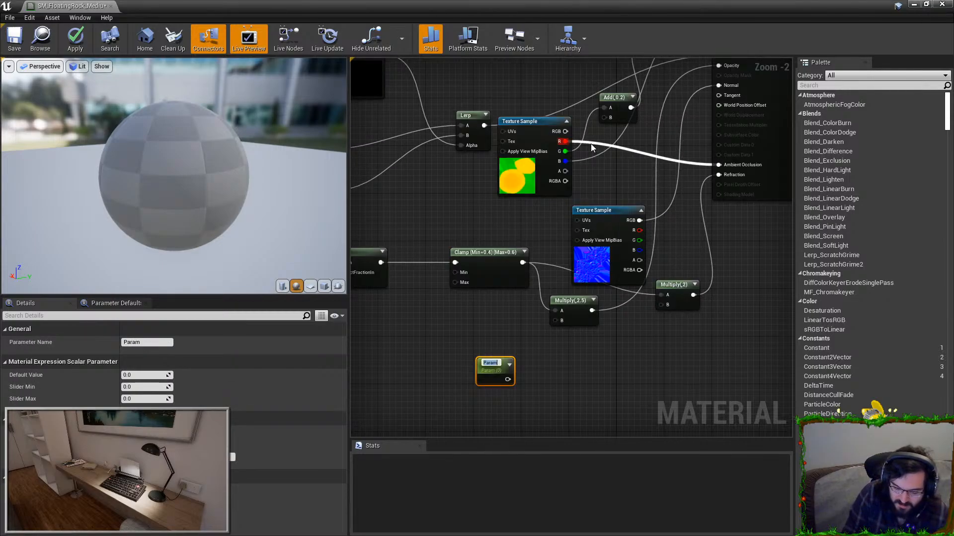
type("Opac")
key("Return")
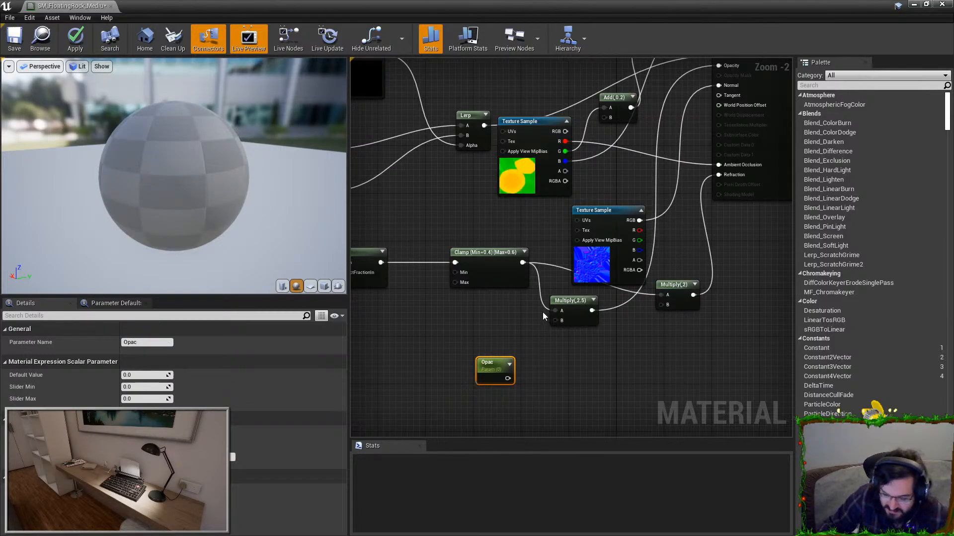
left_click_drag(508, 379, 555, 320)
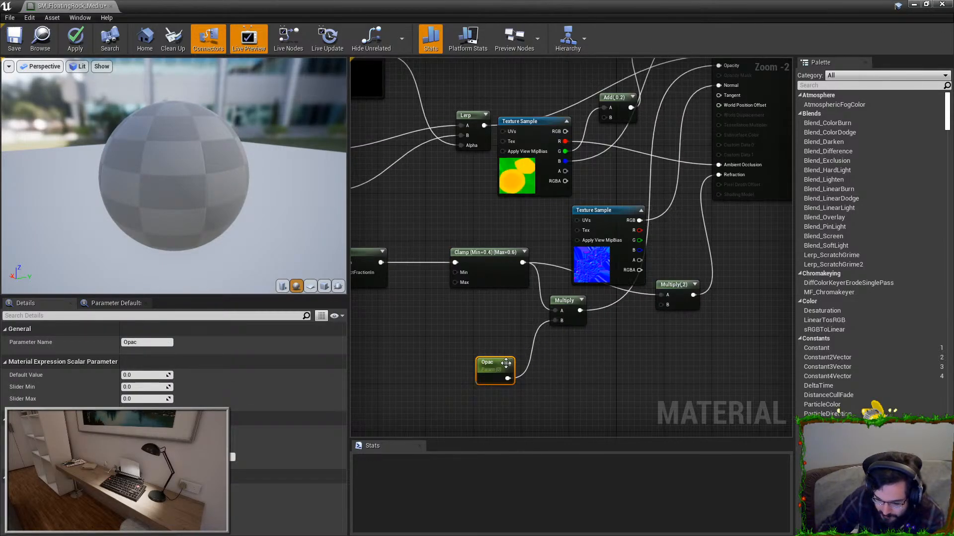
- Set the Opac parameter's default value to 2.5 and apply the material
left_click(129, 375)
type("2.5")
key("Return")
left_click(81, 40)
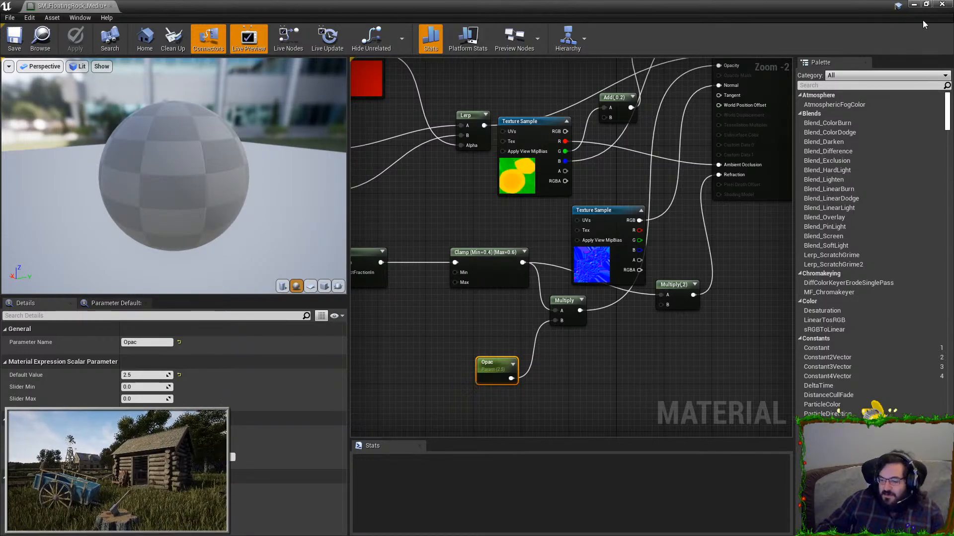
- Examine the opacity of the chained rock from both ends in the level
left_click(913, 5)
left_click_drag(551, 298, 671, 298, "alt")
right_click_drag(491, 287, 517, 288)
key("w")
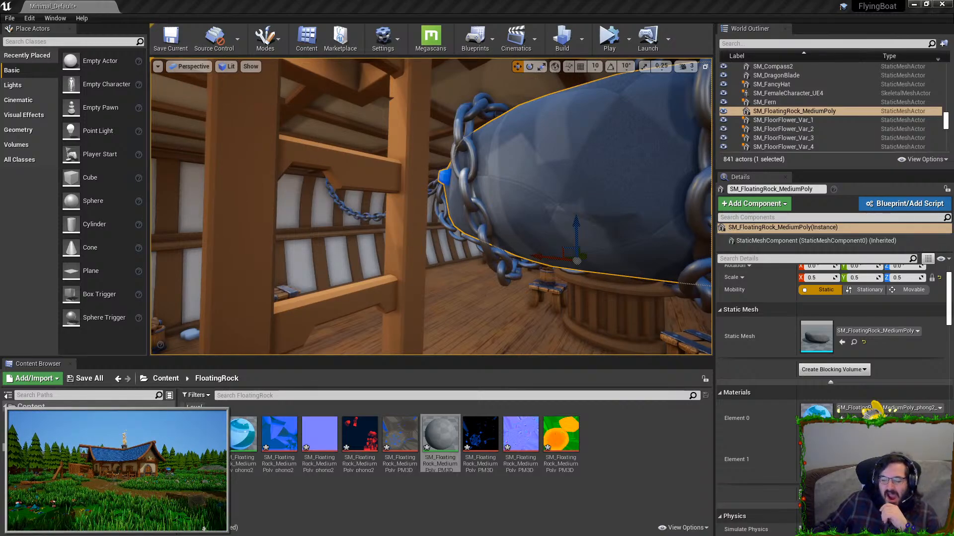
right_click_drag(598, 207, 695, 184)
right_click_drag(431, 206, 343, 235)
key("s")
key("Escape")
key("w")
key("s")
left_click(491, 263)
right_click_drag(491, 264, 491, 273)
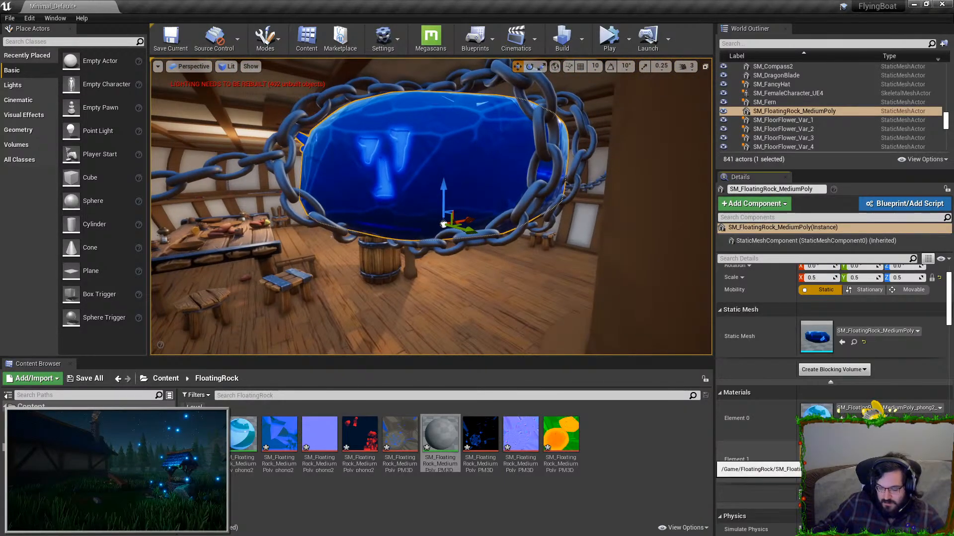
- Open the rock's material, move its window aside and create a material instance from it in the FloatingRock folder
double_click(817, 415)
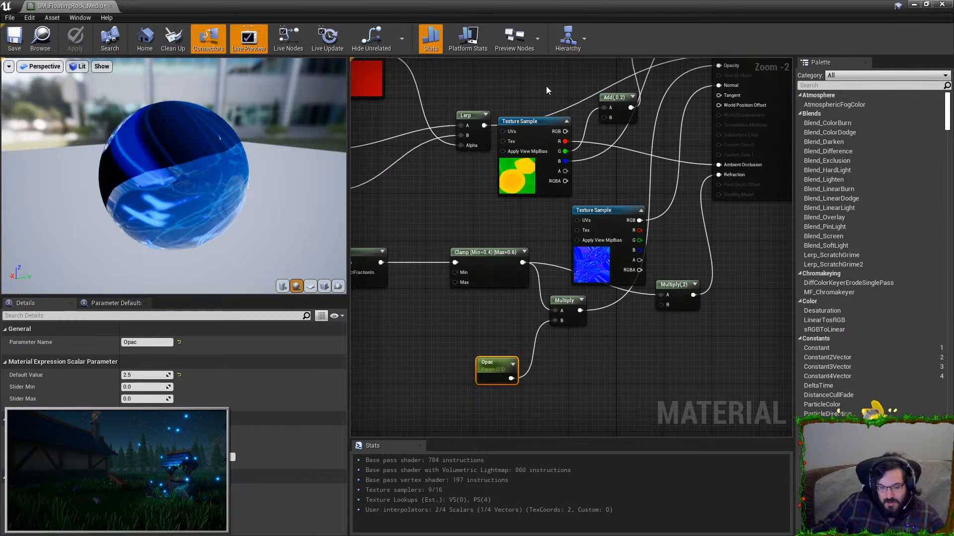
left_click_drag(498, 4, 0, 65)
right_click(439, 433)
left_click(465, 234)
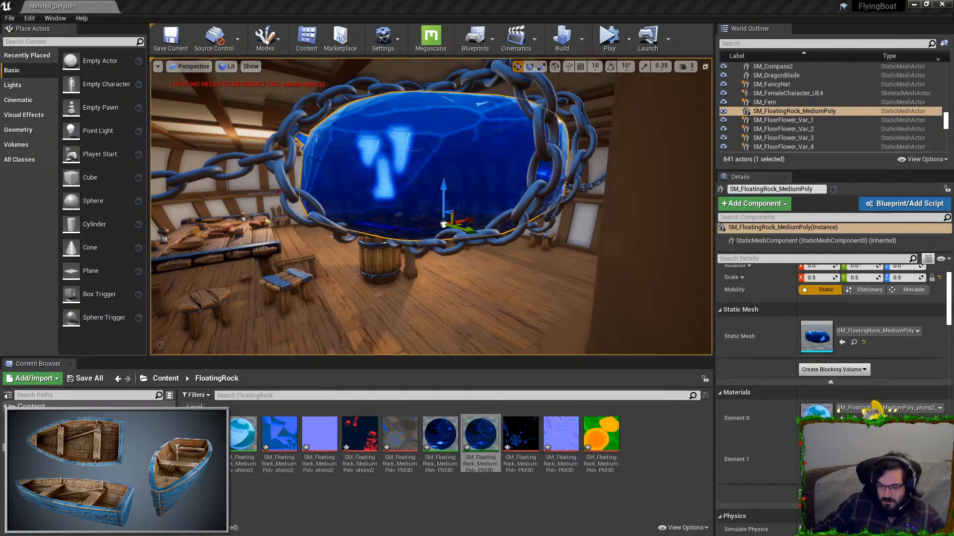
- Circle the floating rock and check its transparency and refraction against the surrounding chains
key("w")
right_click_drag(332, 237, 511, 204)
key("s")
key("a")
key("Escape")
key("w")
key("s")
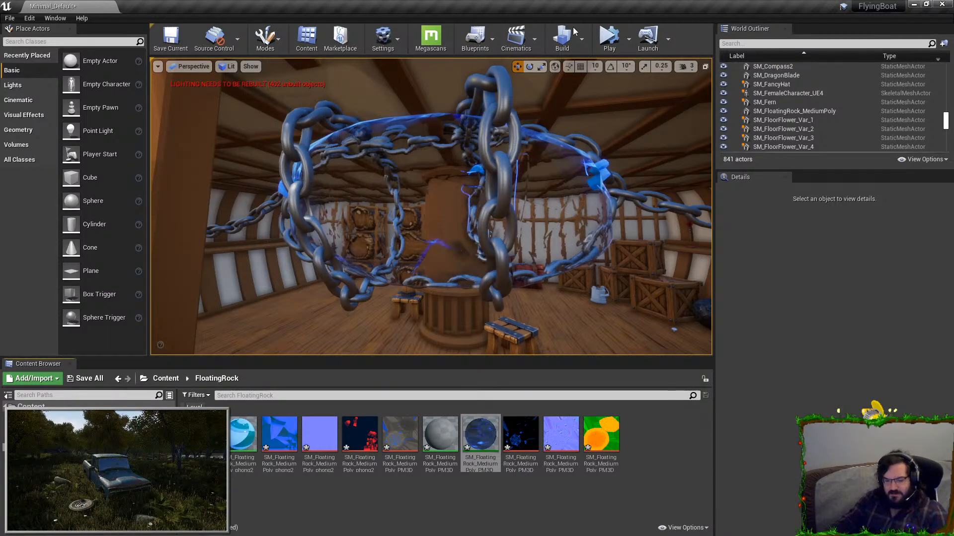
left_click(473, 213)
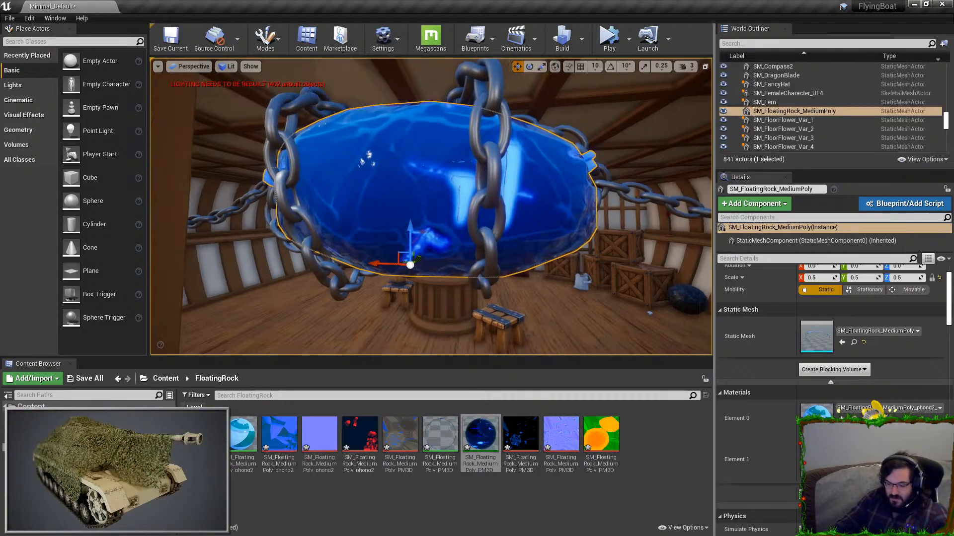
key("Escape")
mouse_move(431, 206)
right_mouse_down()
mouse_move(467, 206)
mouse_move(417, 206)
mouse_move(447, 206)
right_mouse_up()
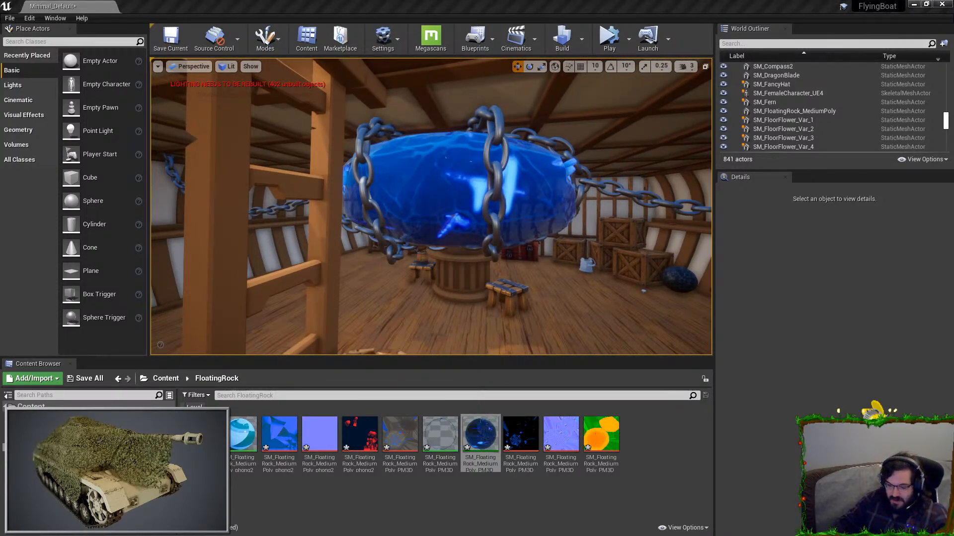
mouse_move(448, 206)
right_mouse_down()
mouse_move(482, 206)
mouse_move(447, 206)
mouse_move(502, 179)
mouse_move(432, 206)
right_mouse_up()
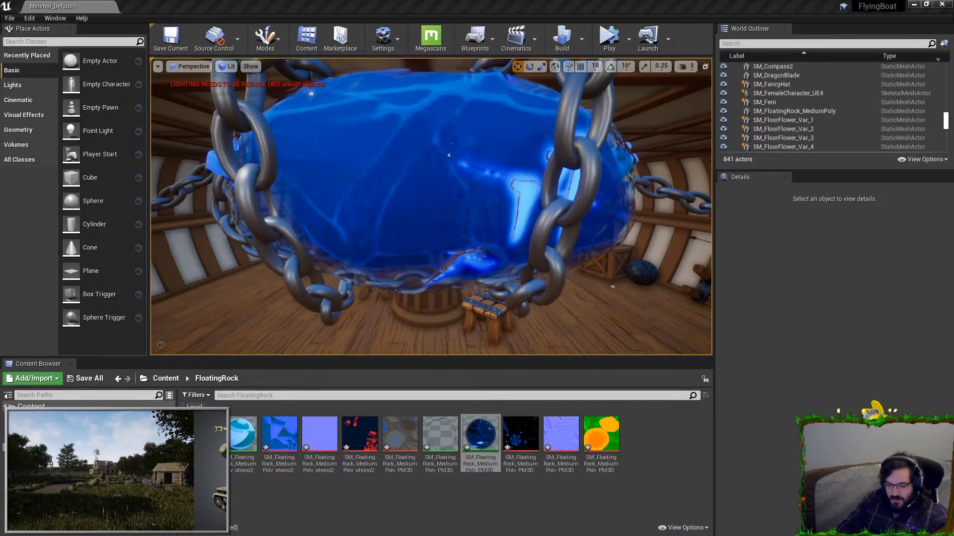
right_click_drag(449, 155, 491, 159)
right_click_drag(432, 206, 484, 204)
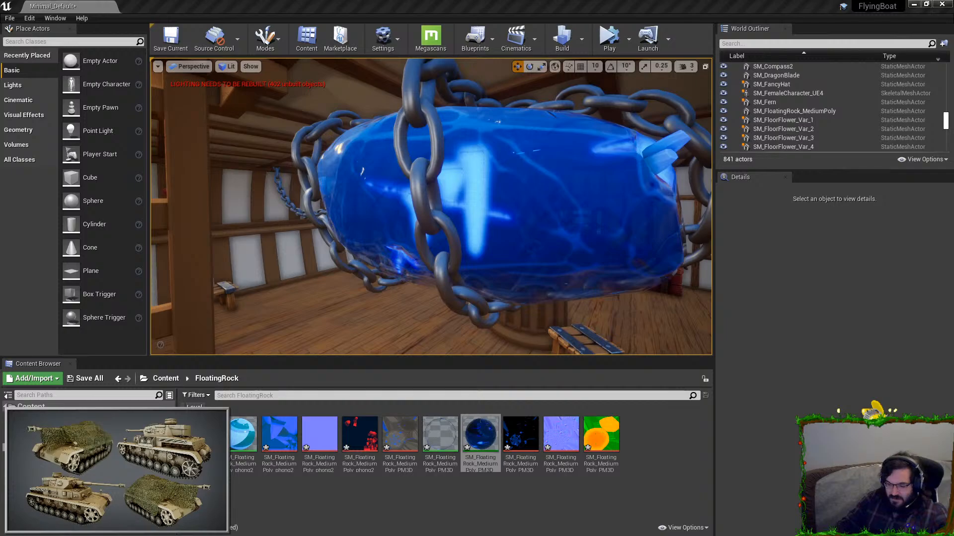
right_click_drag(507, 218, 507, 243)
- Examine the rock's glowing runes, crystal and see-through interior in a full-screen viewport
key("F11")
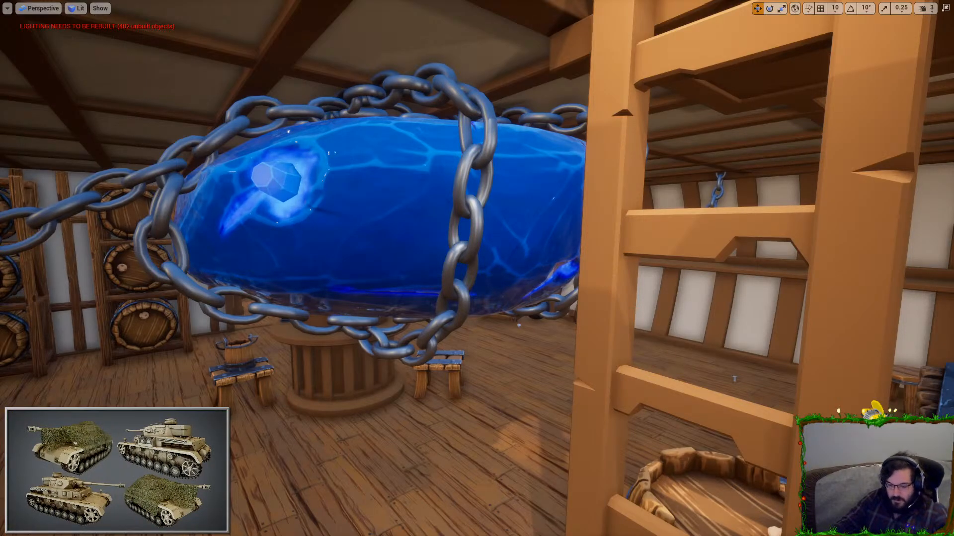
key("w")
right_click_drag(385, 187, 370, 196)
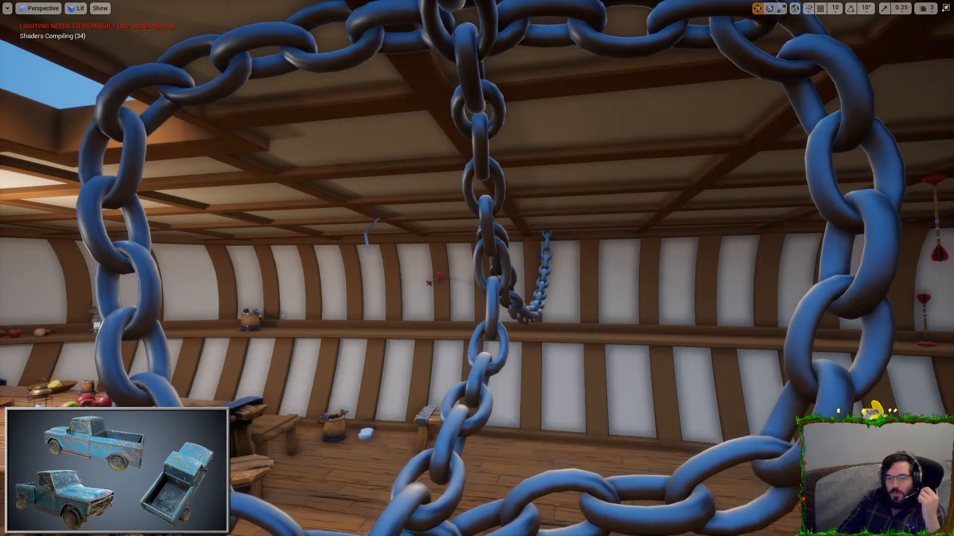
right_click_drag(709, 21, 777, 80)
right_click_drag(195, 155, 328, 72)
key("s")
key("s")
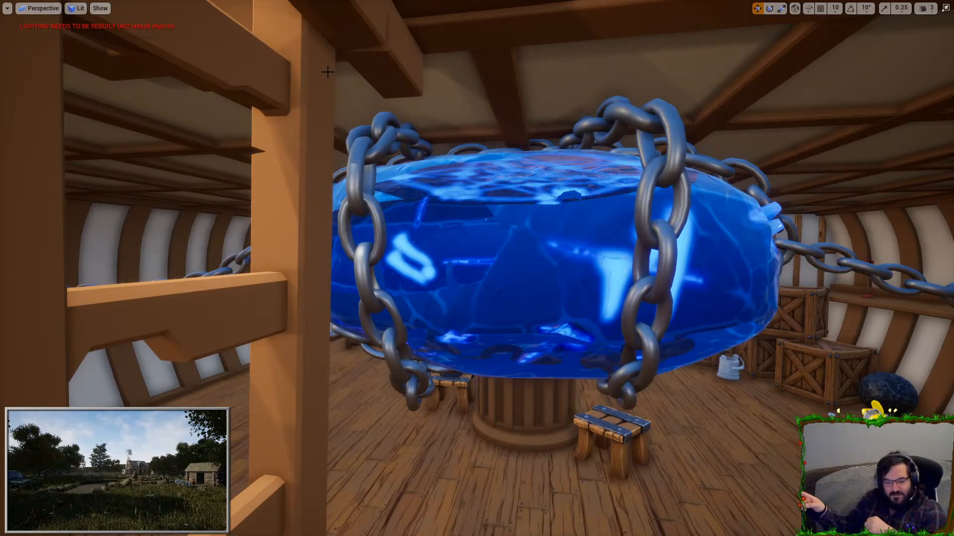
right_click_drag(892, 393, 878, 297)
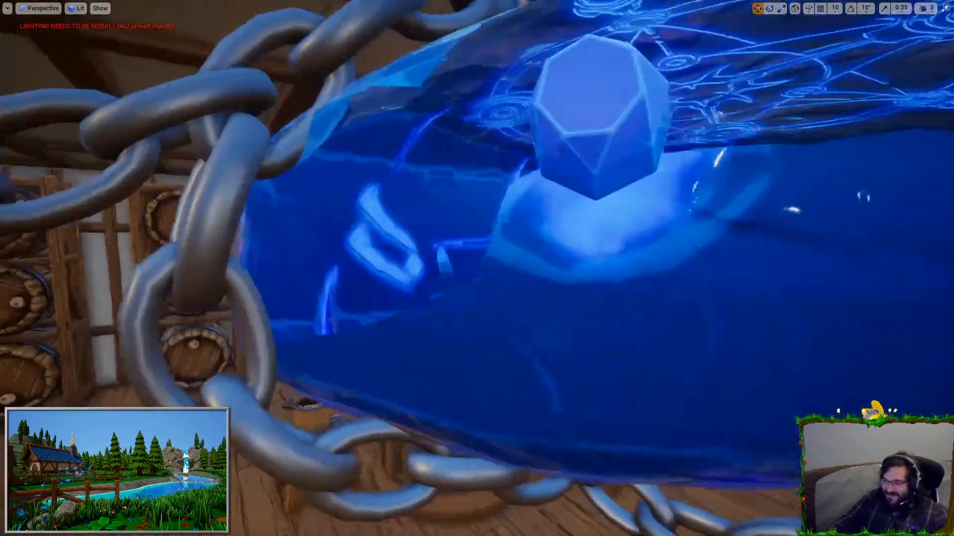
right_click_drag(477, 268, 472, 263)
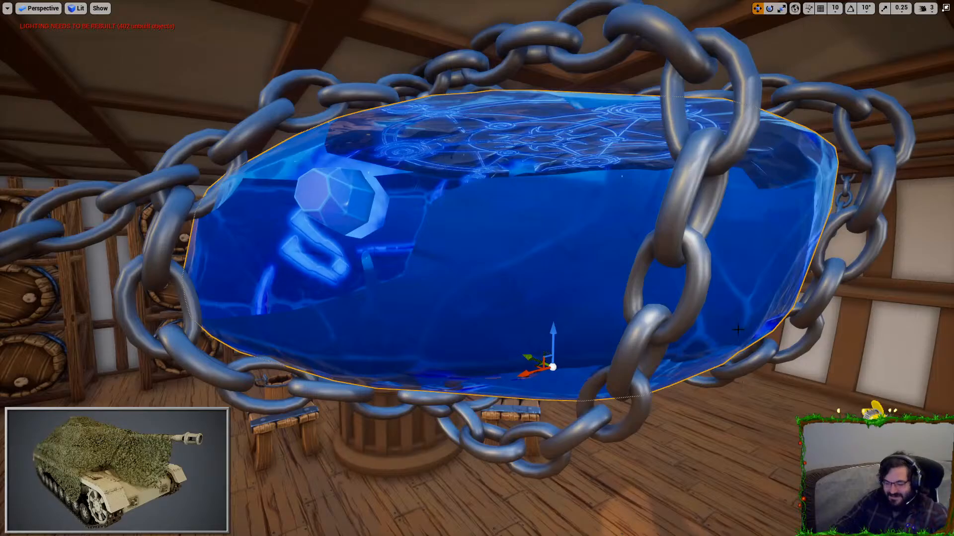
- Leave the full-screen viewport and study the circular rune pattern and crystal on the rock up close
key("F11")
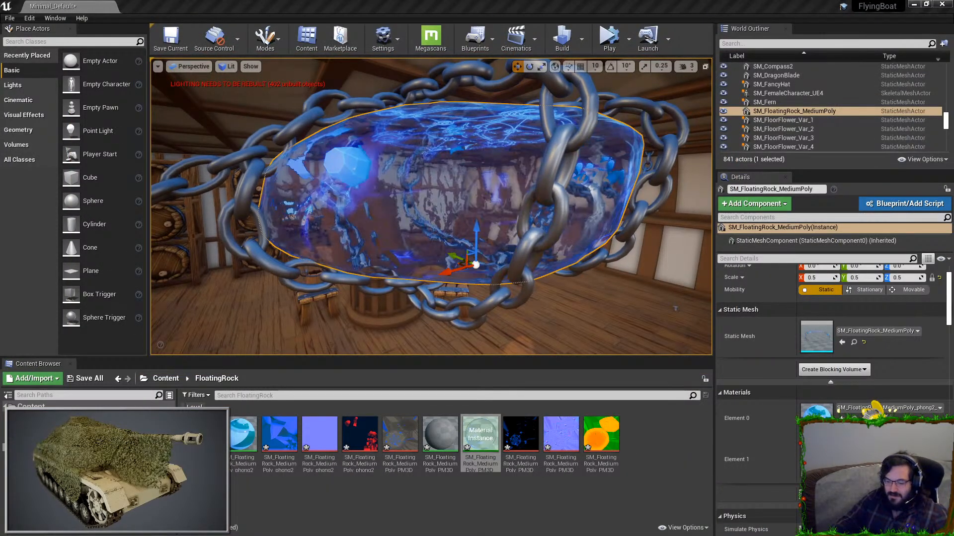
right_click_drag(490, 191, 485, 189)
key("s")
right_click_drag(527, 191, 528, 191)
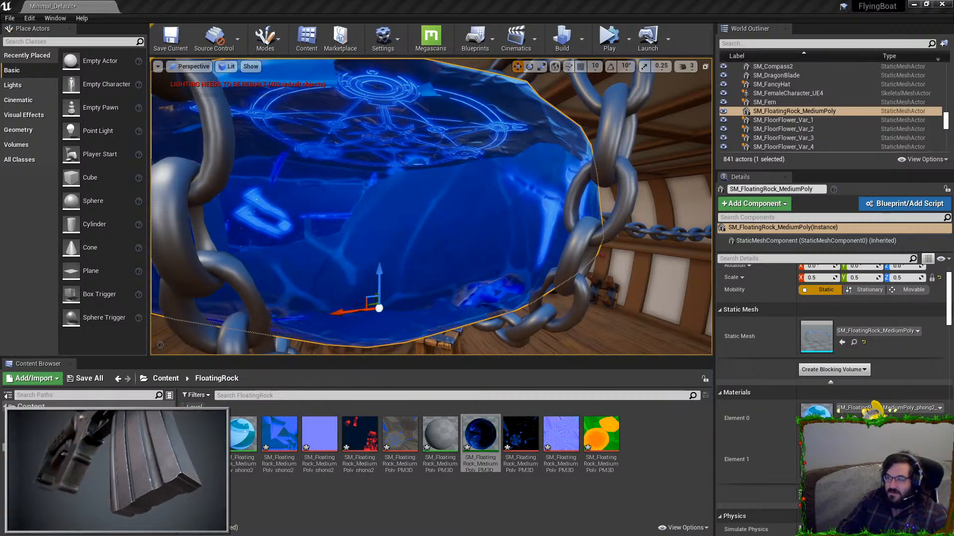
right_click_drag(518, 206, 399, 214)
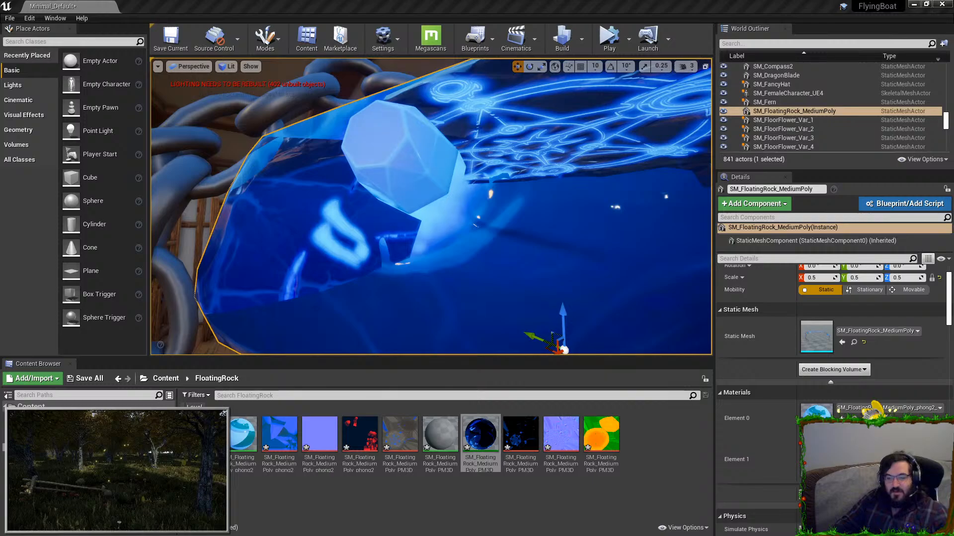
- Frame the floating rock, undo the last material change and back away from it
key("f")
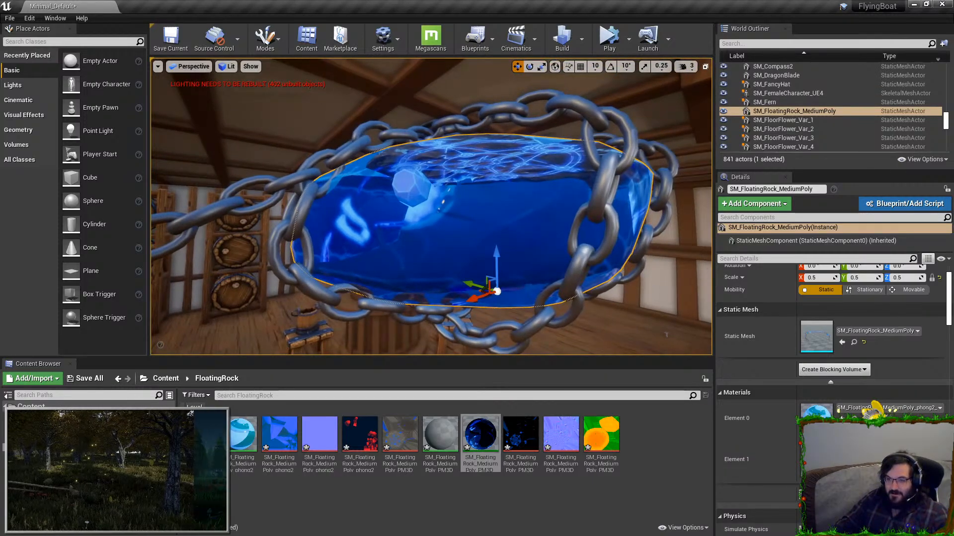
key("ctrl+z")
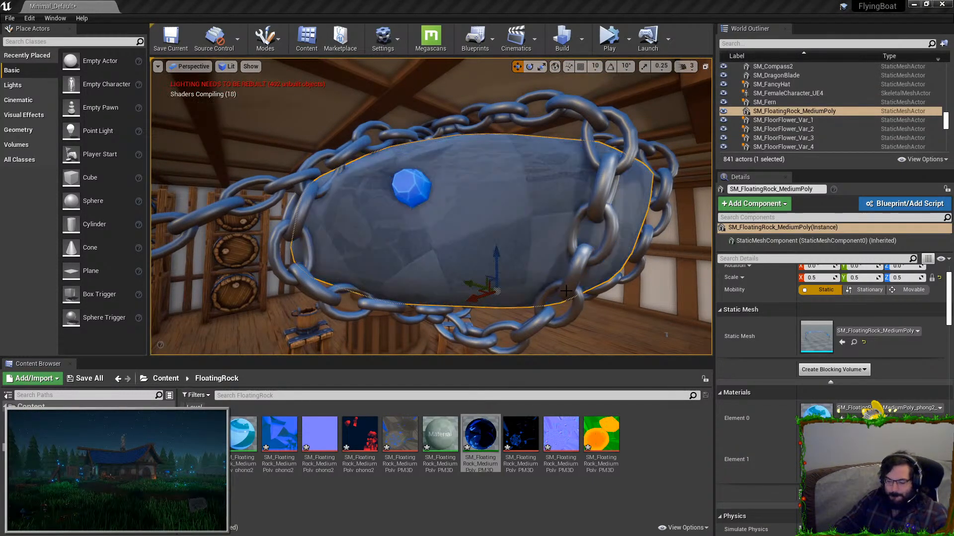
right_click_drag(491, 220, 514, 229)
key("Escape")
key("s")
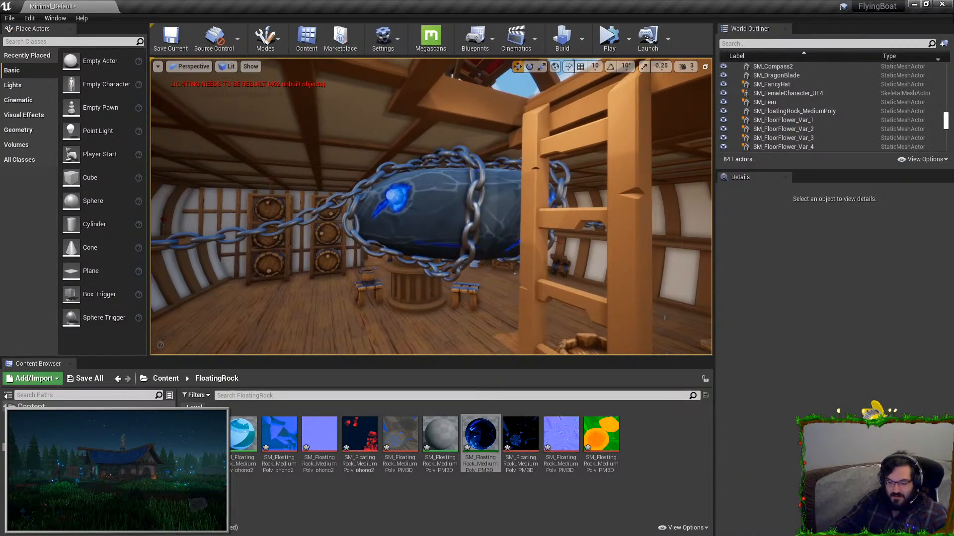
- Review the chained rock from across the dining tables and around the hold in a full-screen viewport
left_click_drag(431, 218, 650, 218, "alt")
right_click_drag(431, 206, 357, 213)
key("w")
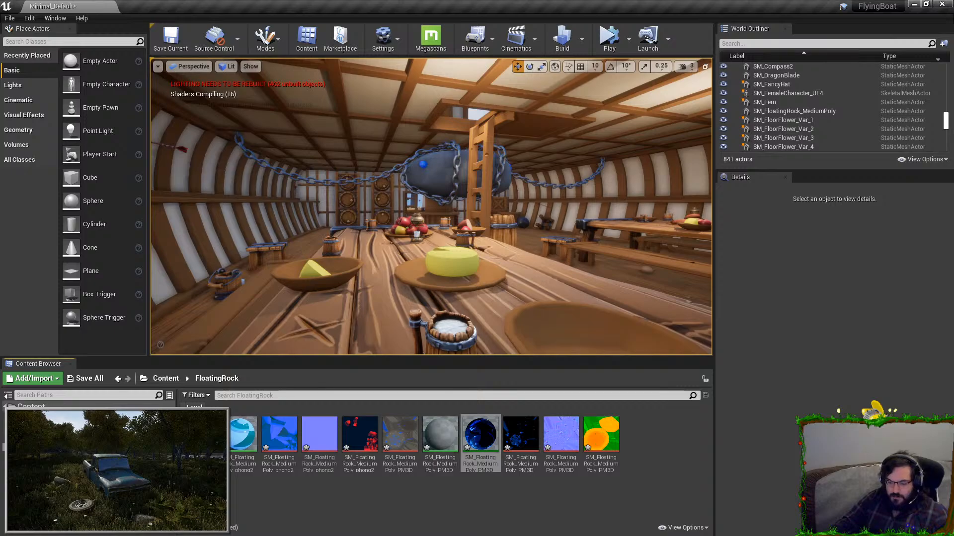
key("w")
right_click_drag(502, 182, 631, 185)
key("a")
key("F11")
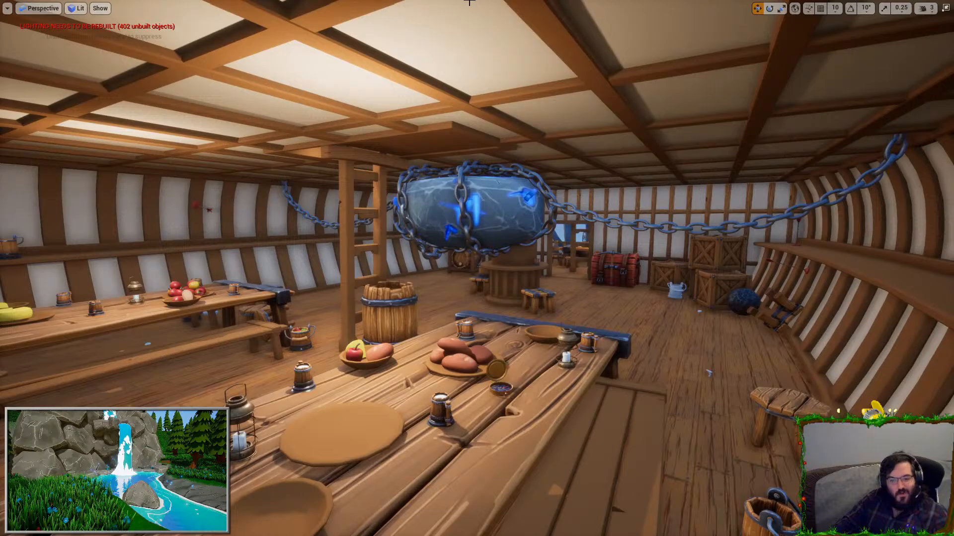
right_click_drag(542, 429, 586, 428)
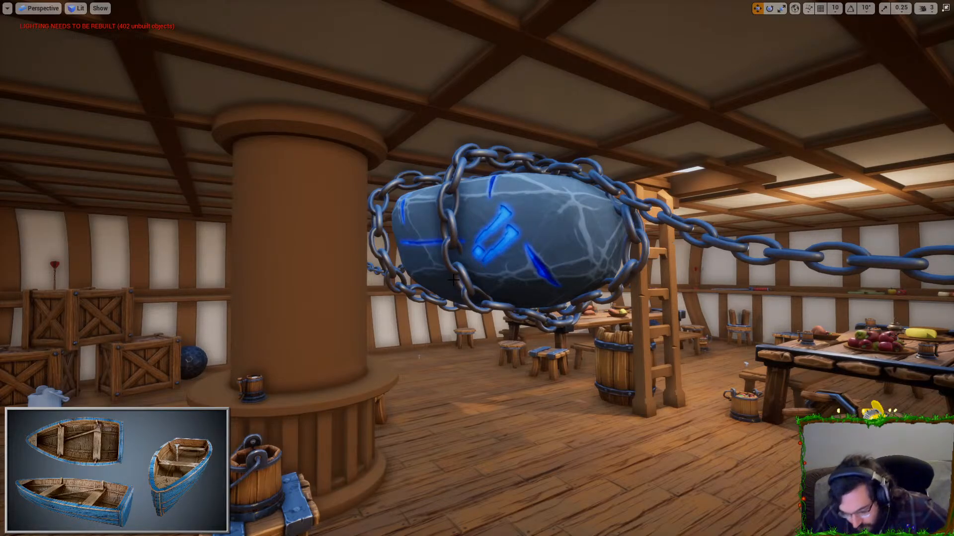
- Restore the normal viewport, select the floating rock and view it from the table beside the ladder
left_click(545, 236)
key("F11")
double_click(816, 415)
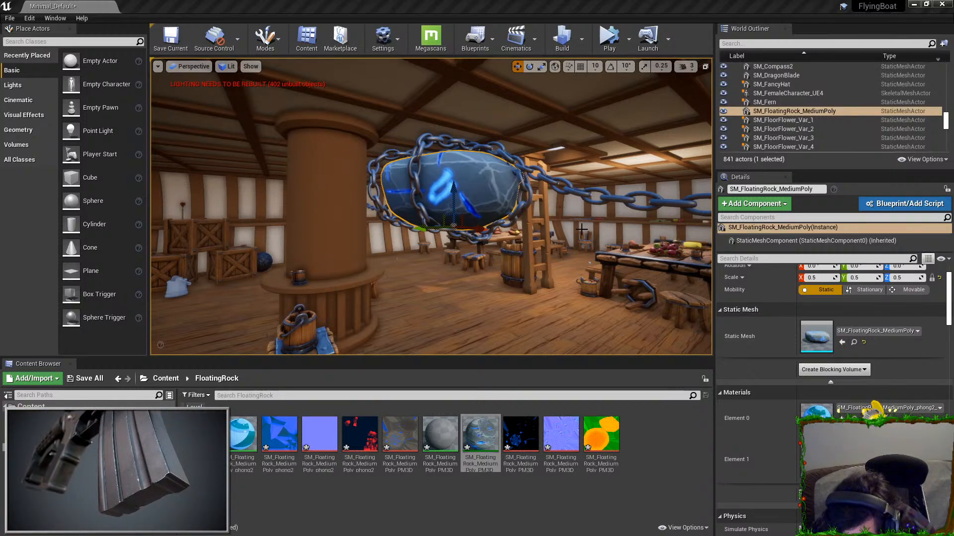
left_click(550, 234)
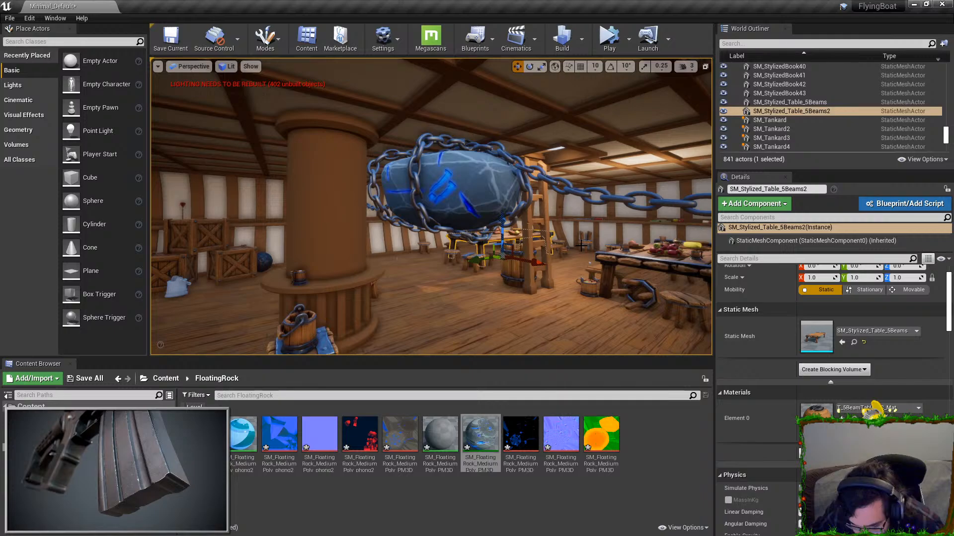
right_click_drag(519, 281, 382, 169)
left_click(408, 184)
left_click_drag(408, 184, 446, 173)
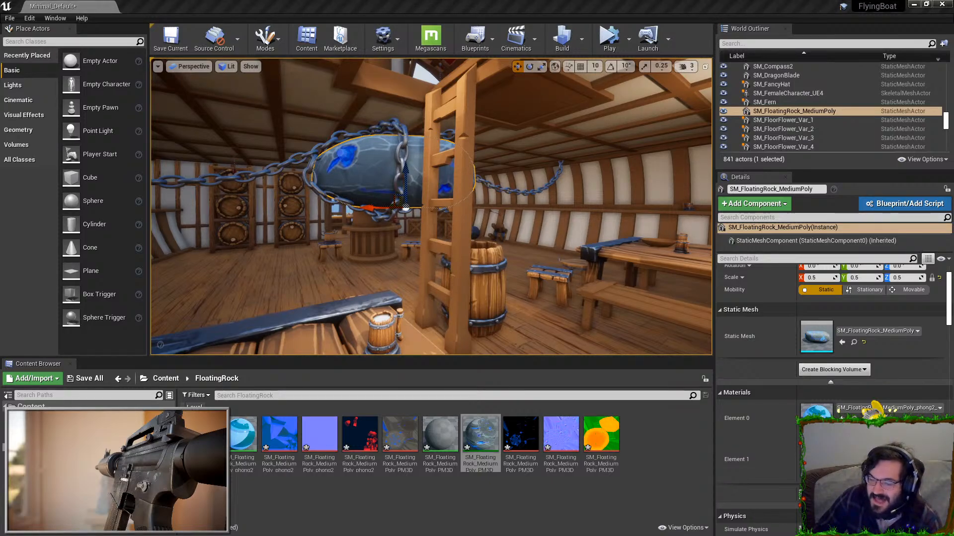
right_click_drag(466, 78, 442, 81)
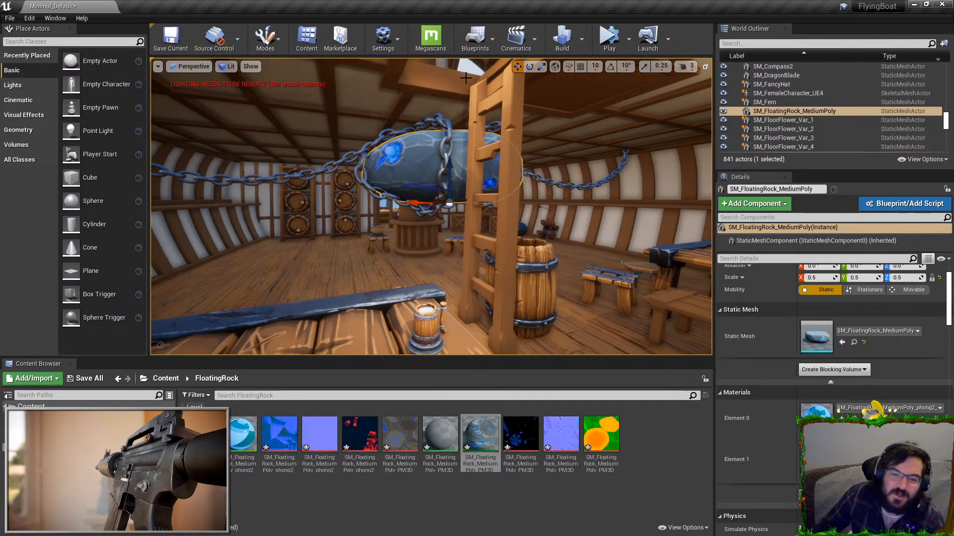